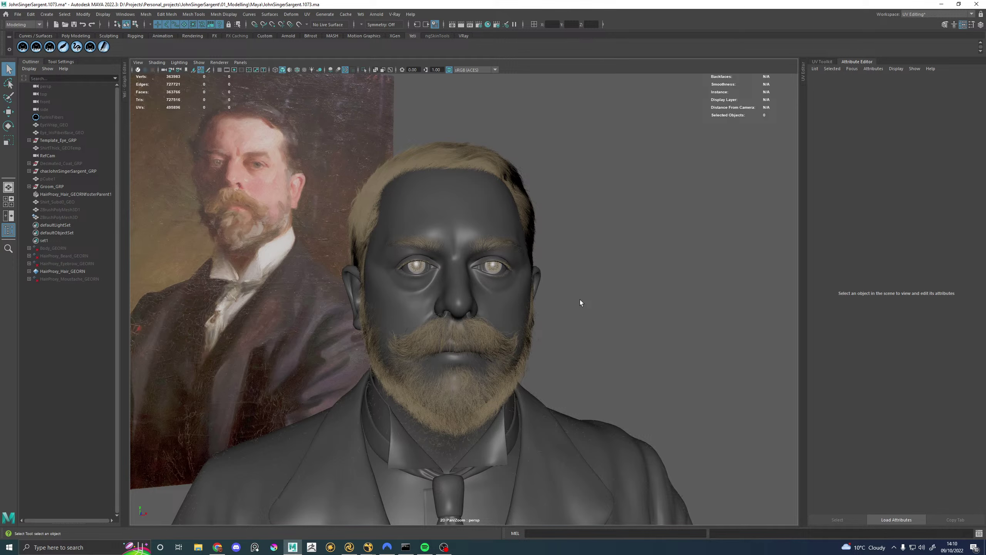
Step: Inspect the groomed bust's hair, beard, ears and collar from the side, the back and the front
click(454, 487)
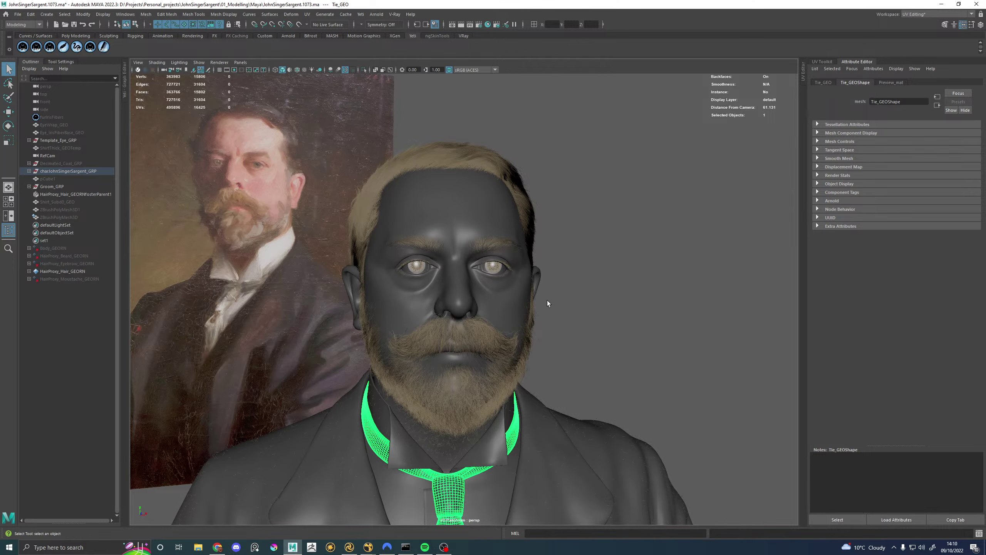
mouse_move(530, 309)
alt+mouse_down()
mouse_move(559, 306)
mouse_move(355, 332)
mouse_move(412, 313)
alt+mouse_up()
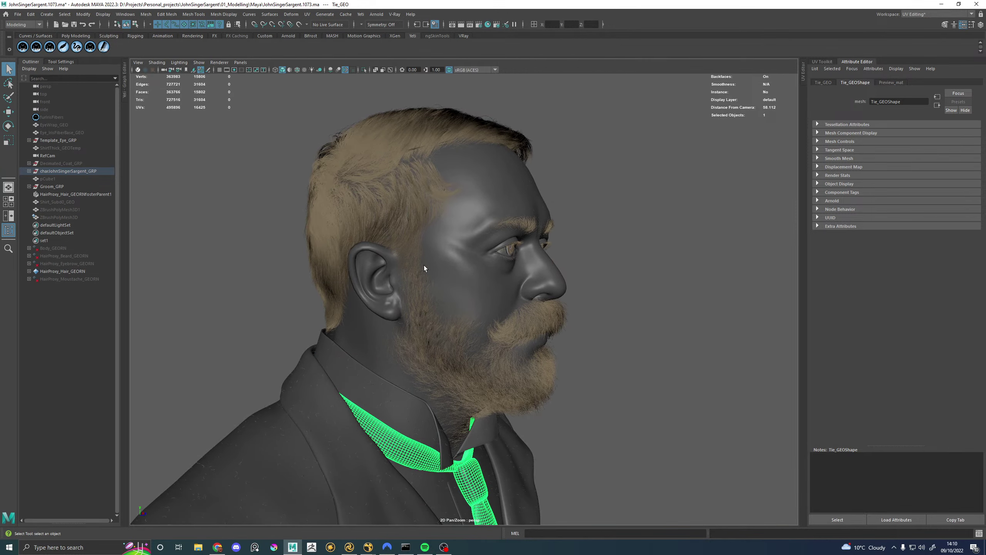
alt+drag(429, 216, 291, 133)
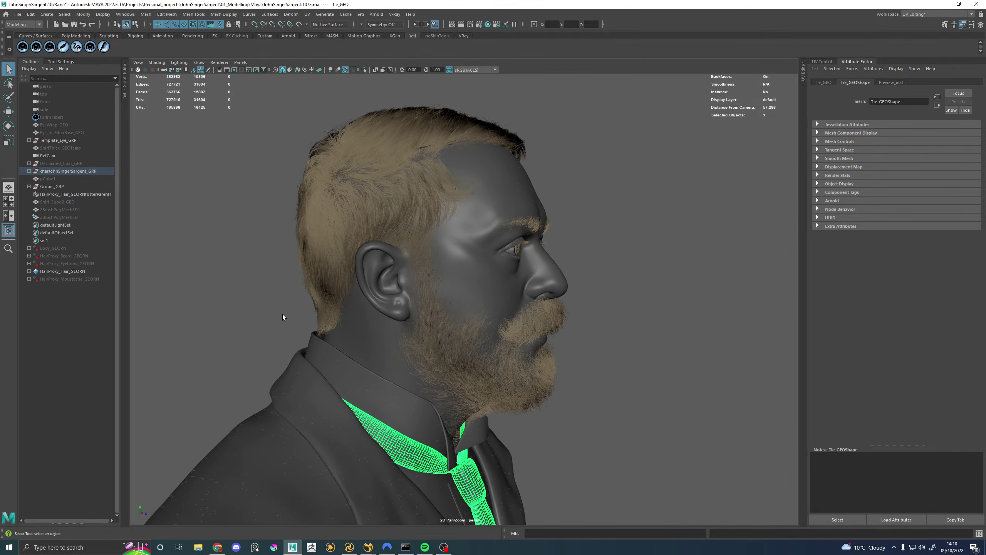
mouse_move(282, 317)
alt+mouse_down()
mouse_move(363, 189)
mouse_move(378, 206)
mouse_move(309, 257)
mouse_move(428, 257)
alt+mouse_up()
mouse_move(365, 257)
alt+mouse_down()
mouse_move(455, 255)
mouse_move(501, 268)
alt+mouse_up()
alt+drag(628, 205, 383, 315)
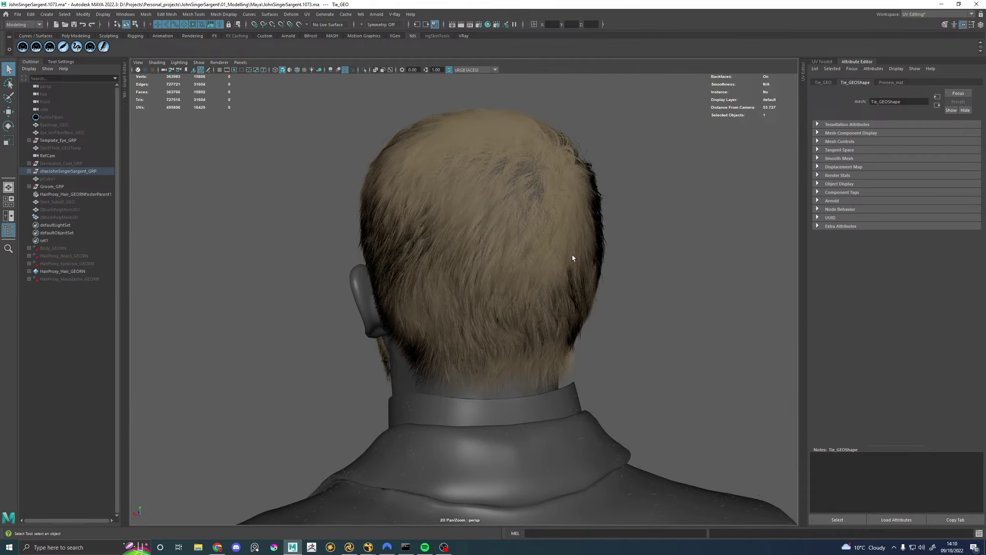
alt+drag(573, 257, 465, 263)
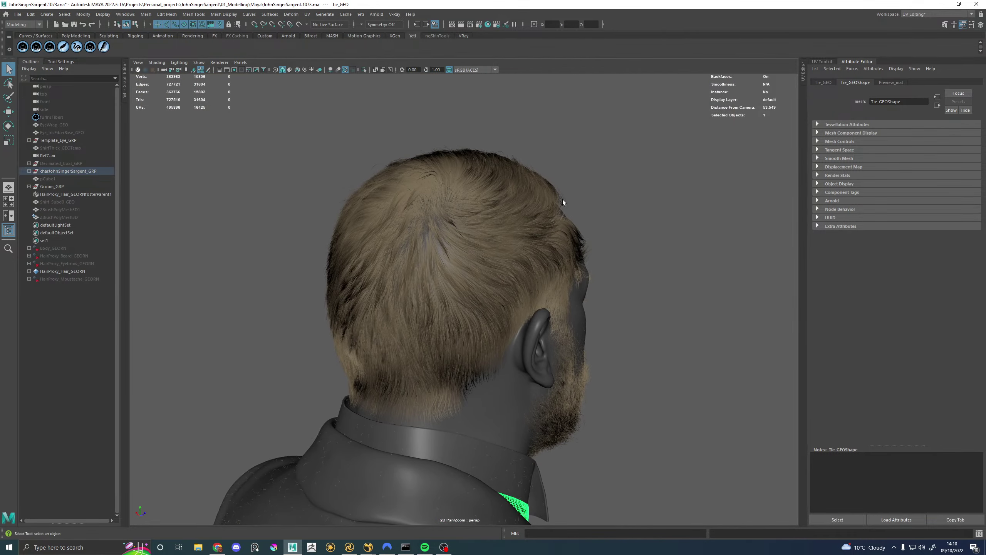
alt+drag(562, 202, 445, 313)
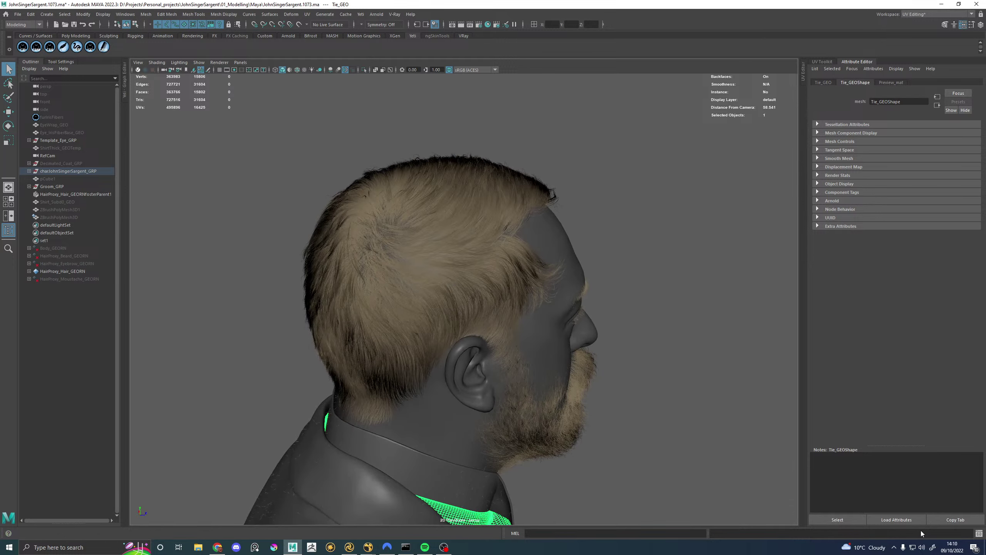
click(954, 546)
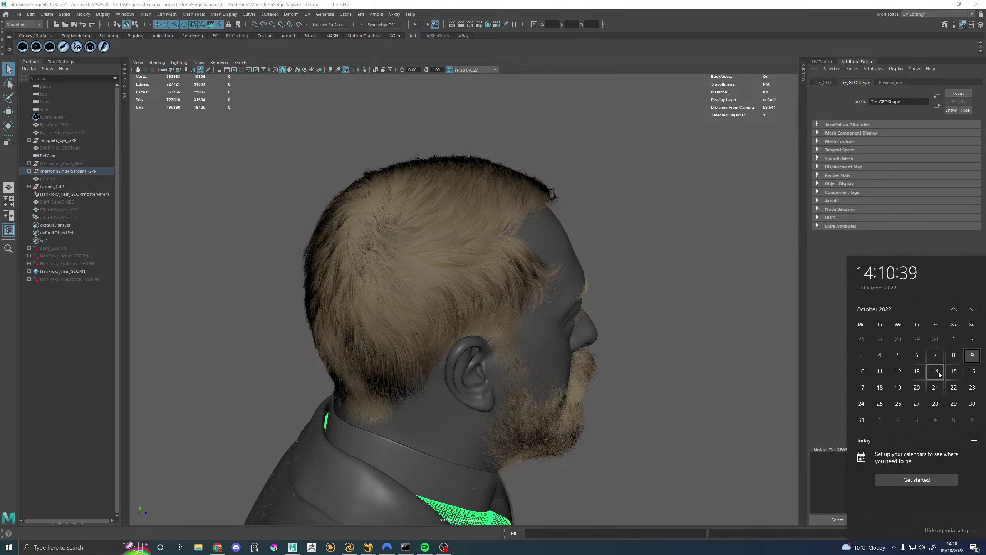
click(684, 335)
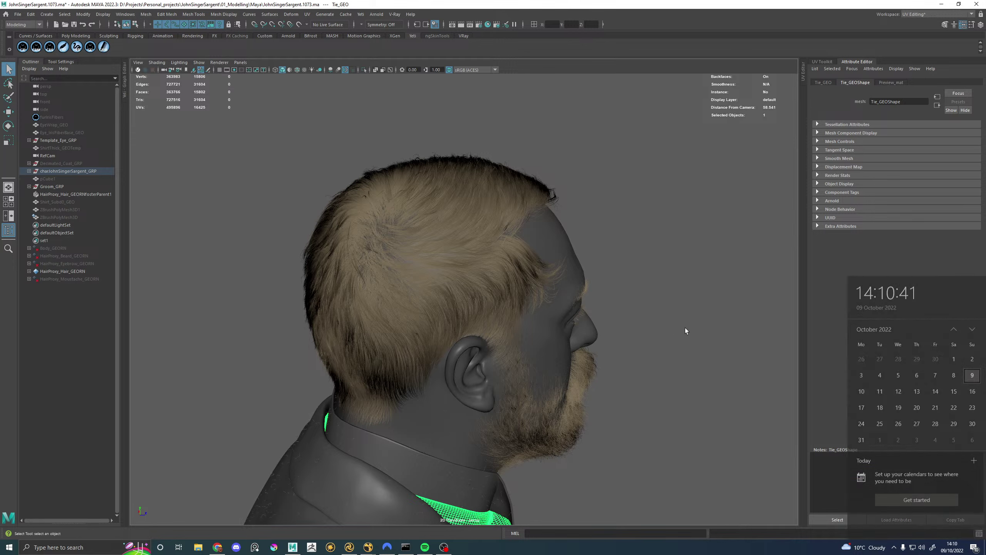
alt+drag(493, 268, 732, 261)
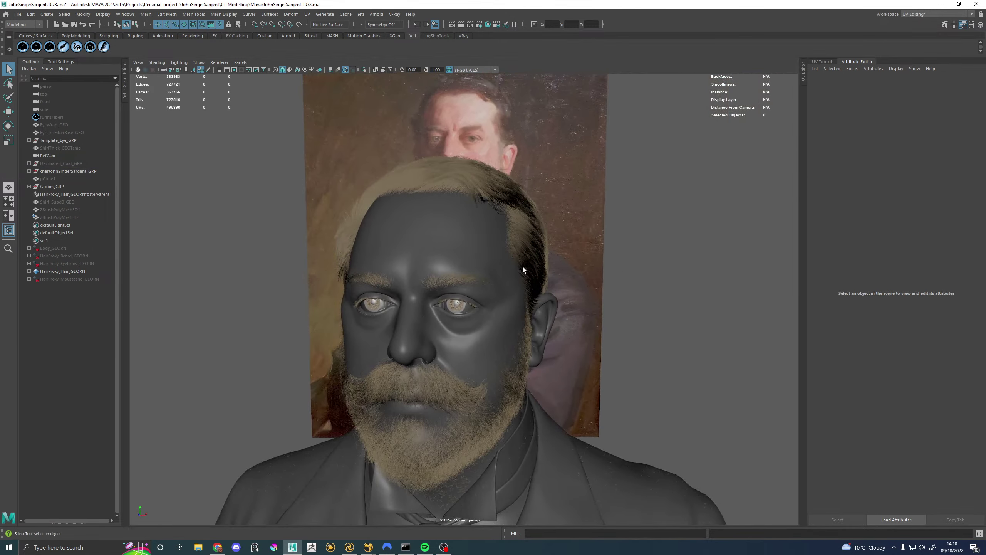
alt+drag(622, 276, 368, 369)
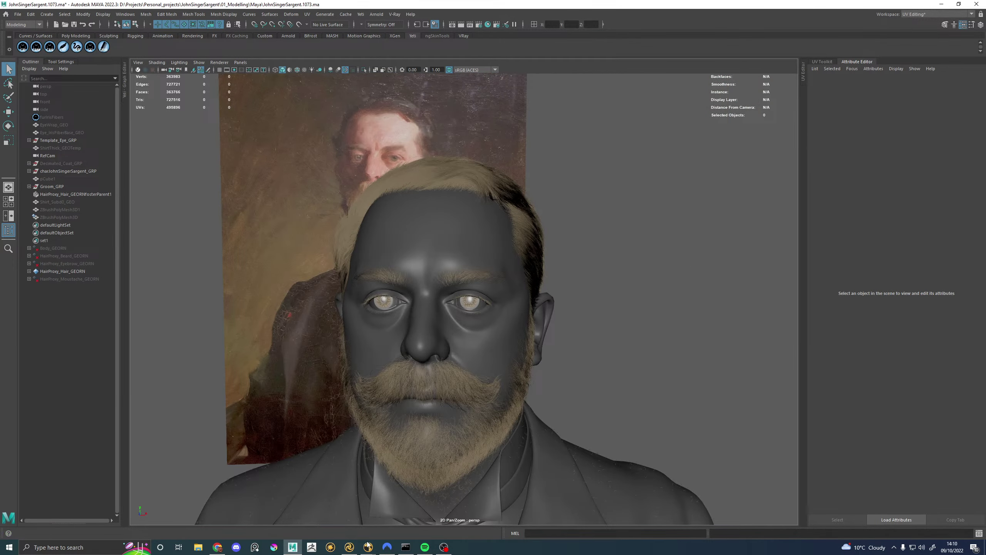
Step: Switch to the SingerSargent_Comp_v003.nk script in Nuke and centre the warm-lit portrait in the viewer
mouse_move(365, 550)
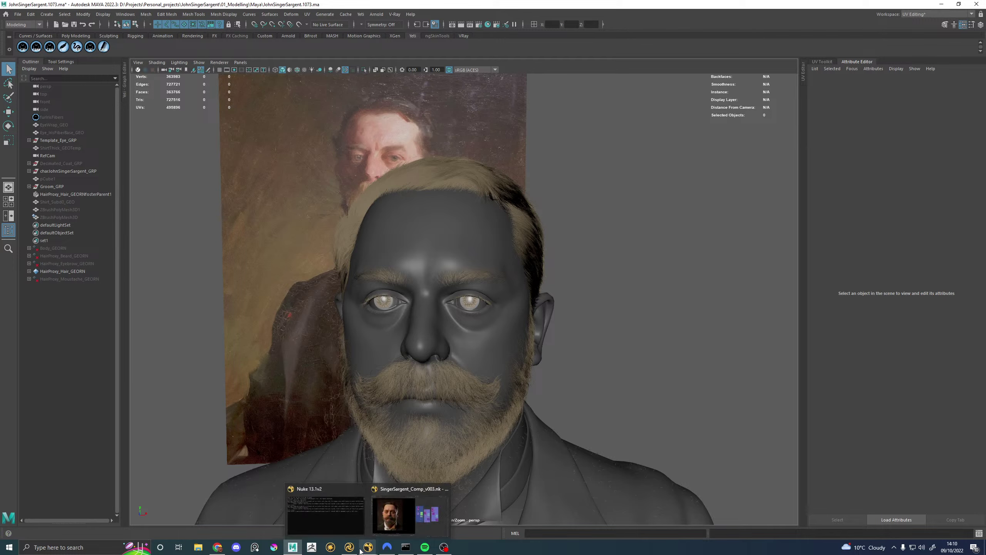
click(404, 512)
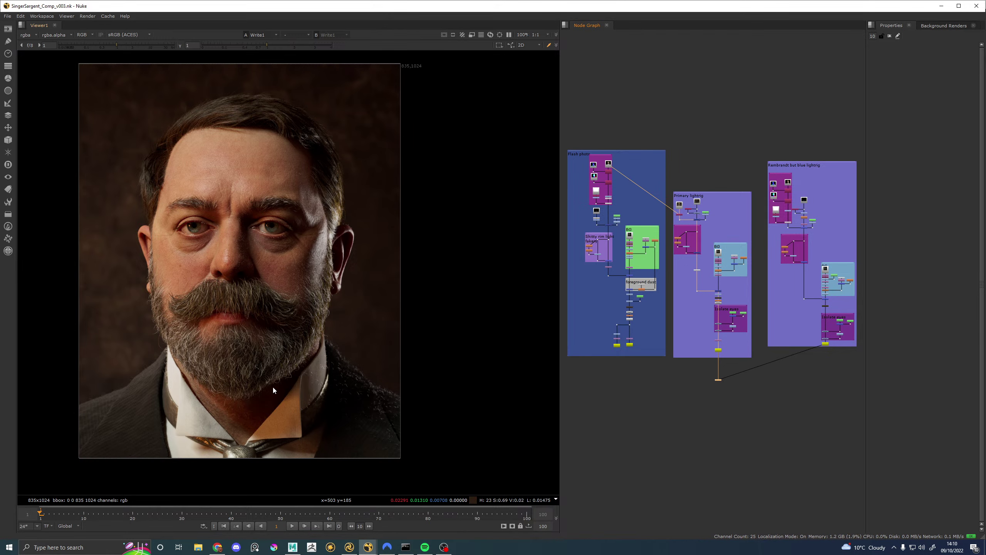
middle_drag(264, 250, 323, 250)
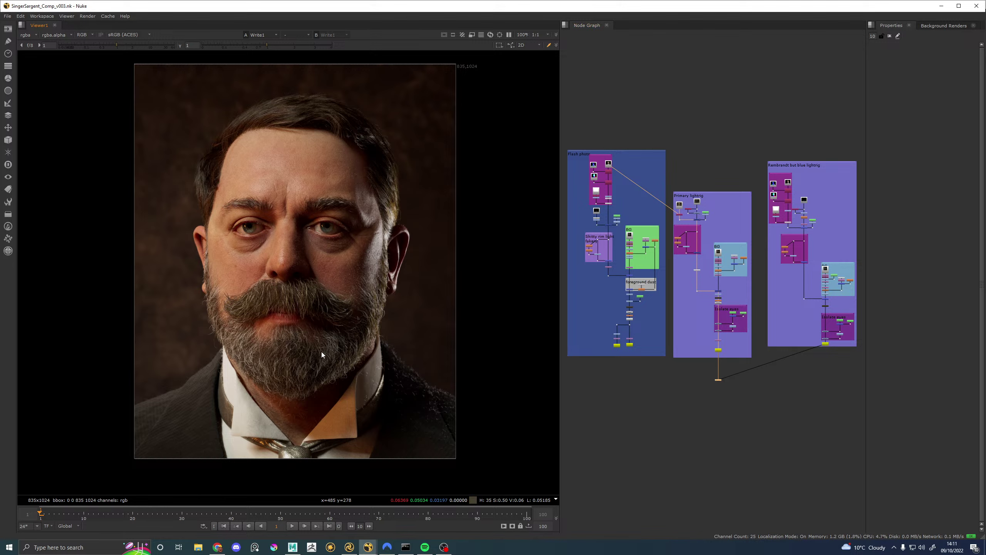
Step: Compare the bust with the reference painting in Maya, and return to the Nuke composite to examine the face up close
click(292, 546)
mouse_move(344, 181)
alt+mouse_down()
mouse_move(342, 191)
mouse_move(211, 253)
alt+mouse_up()
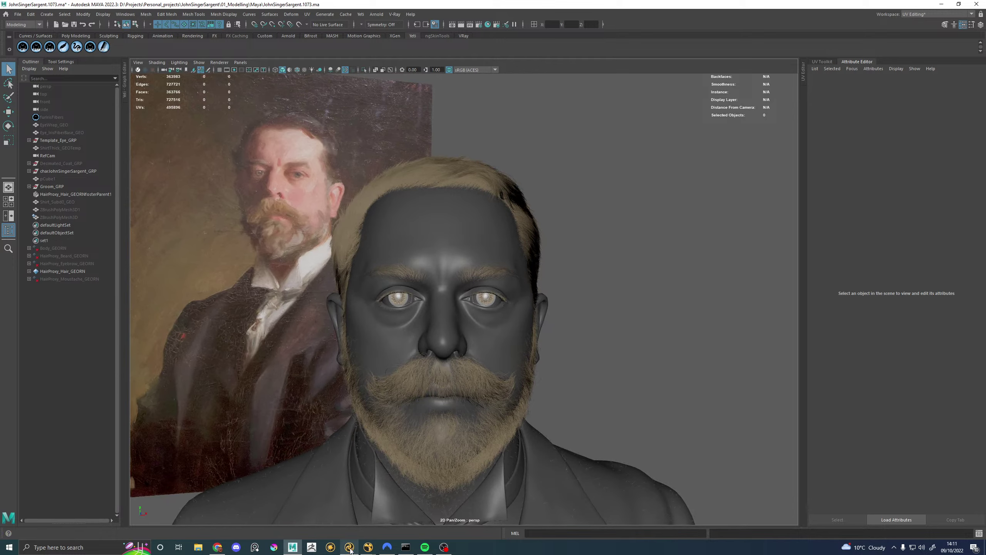
mouse_move(367, 546)
click(384, 520)
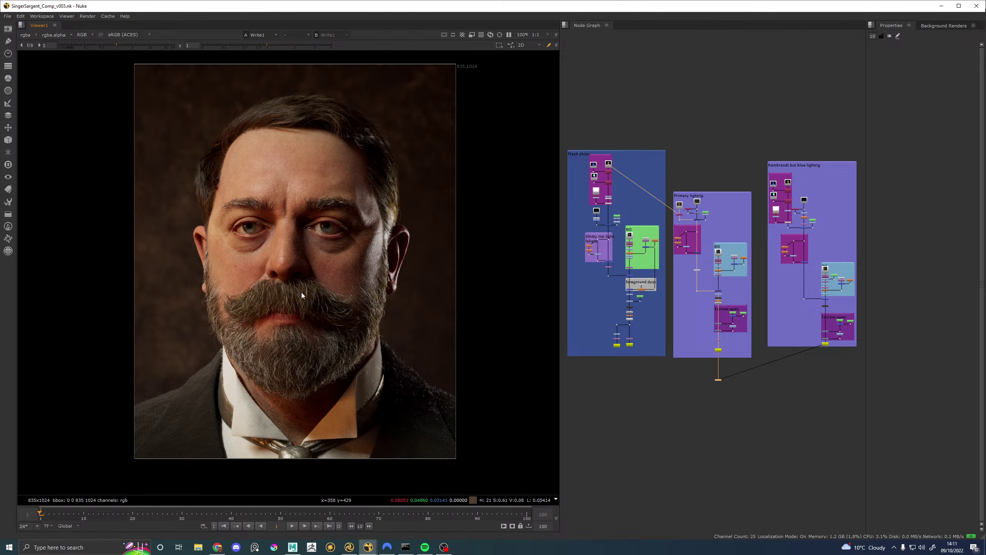
scroll(208, 190, up, 5)
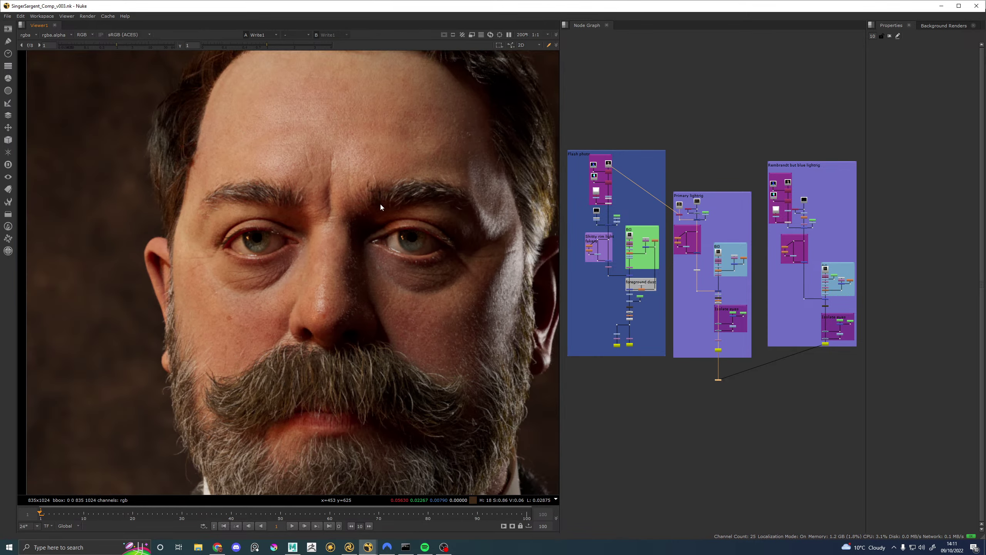
scroll(331, 246, down, 5)
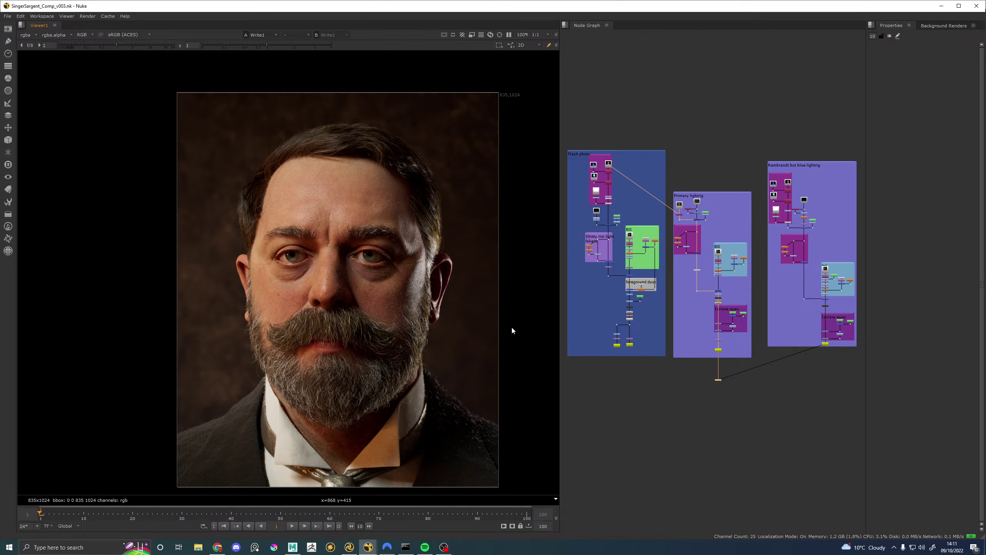
Step: View the output of the black-and-white branch's Write node in the flash photo backdrop
scroll(625, 343, up, 5)
click(617, 345)
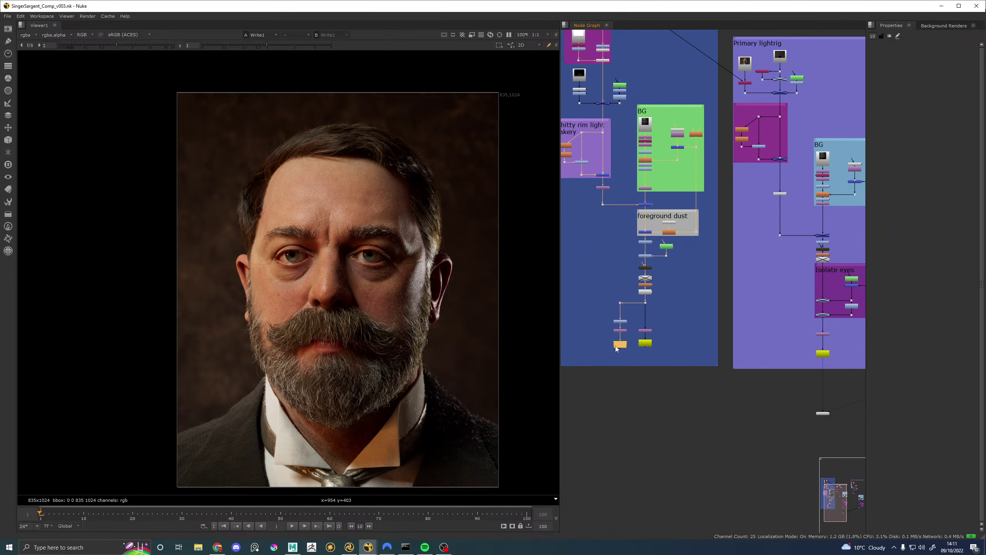
key(1)
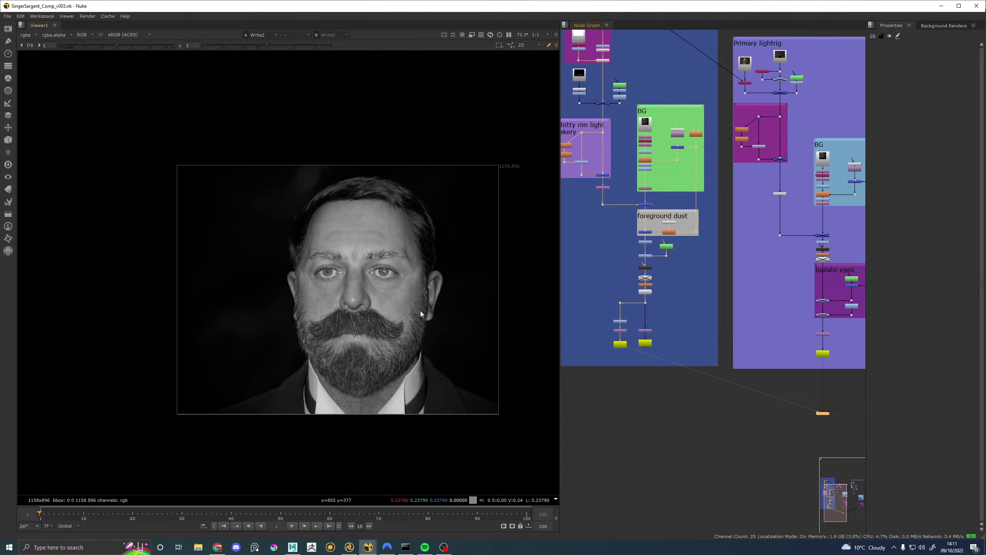
scroll(386, 288, up, 1)
middle_drag(654, 208, 738, 206)
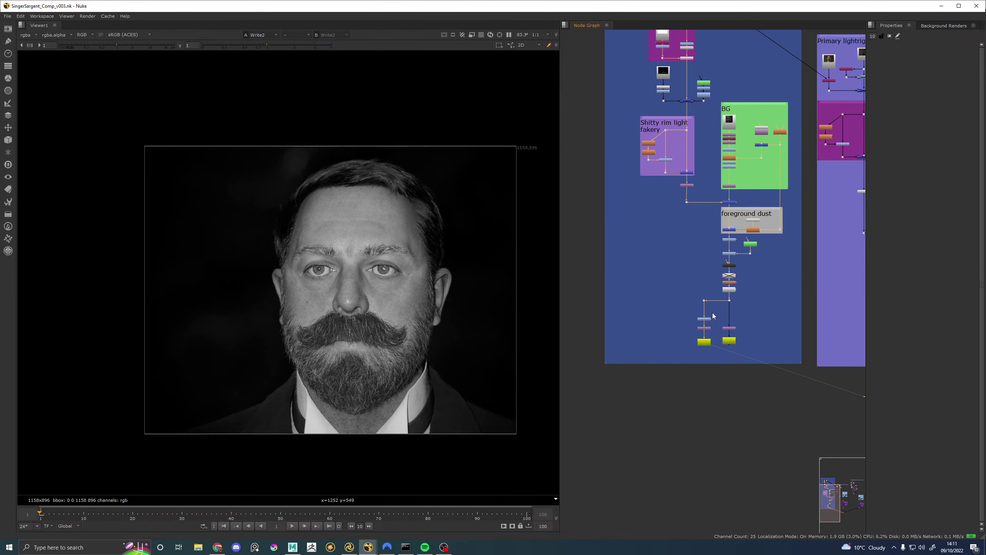
Step: Disable the node directly above the black-and-white Write node to check the uncropped frame, and re-enable it
click(704, 328)
key(d)
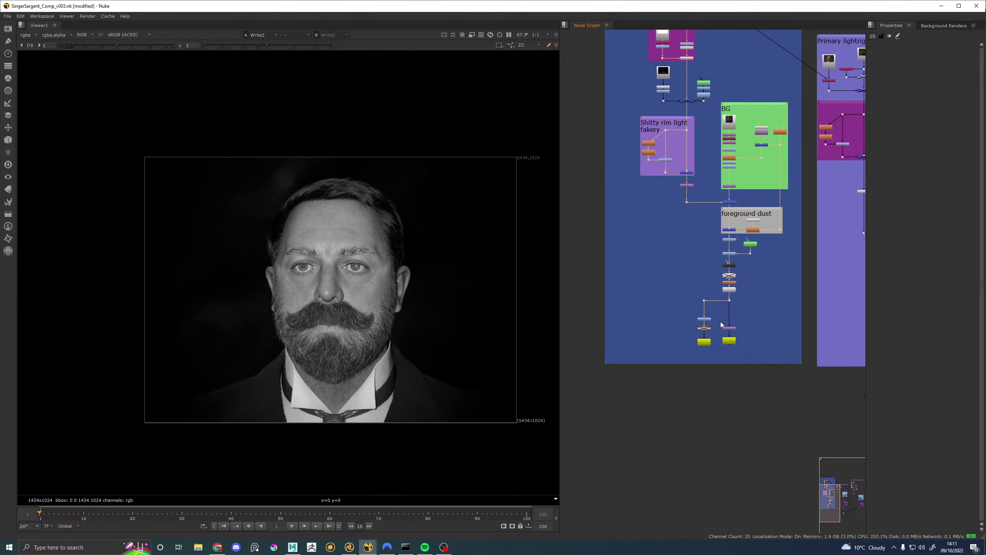
key(d)
Step: Toggle the desaturating node in the flash photo branch to compare the colour and black-and-white portraits
click(702, 318)
key(d)
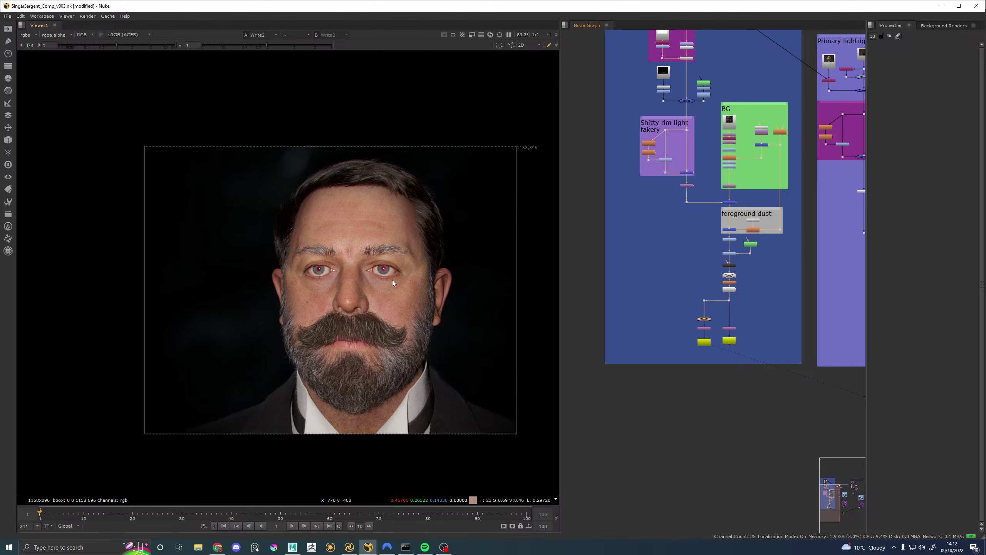
key(y)
key(y)
key(d)
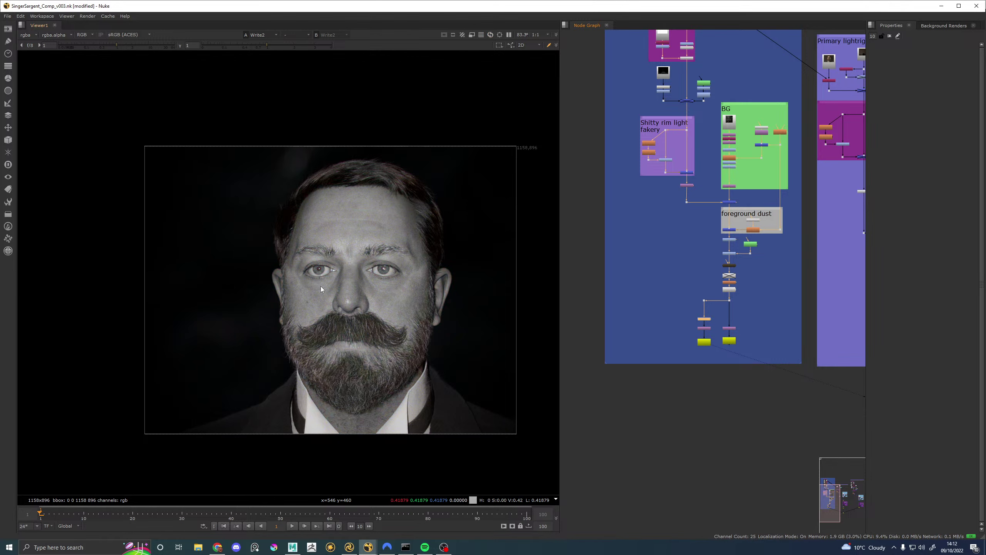
key(d)
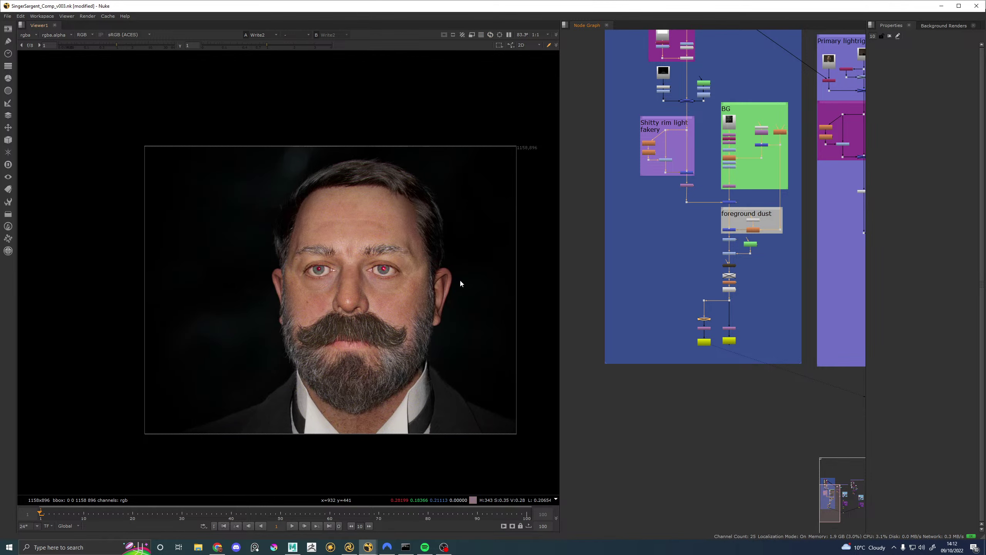
Step: Examine the red pupils in the colour flash portrait up close, and re-enable the desaturating node
scroll(439, 285, up, 1)
scroll(342, 262, up, 3)
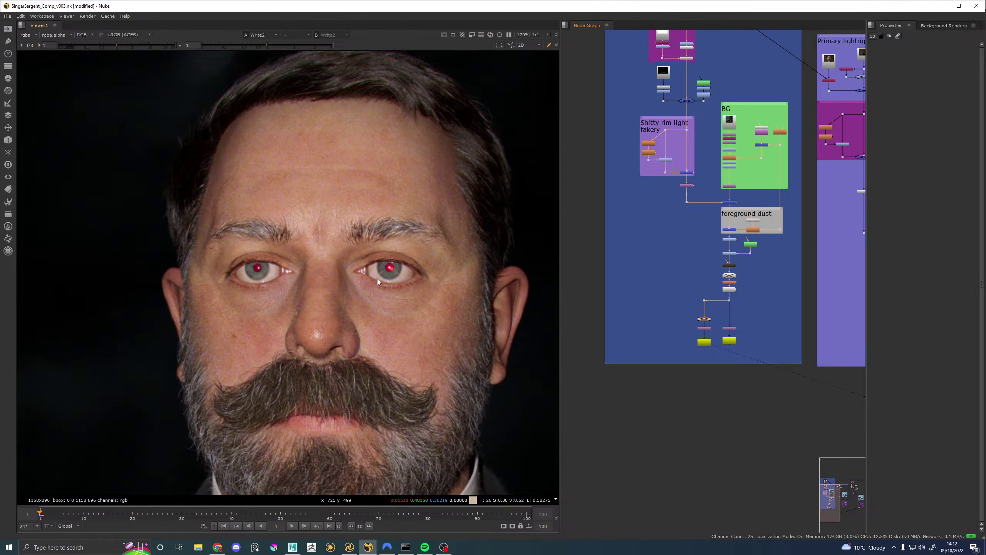
scroll(329, 319, down, 1)
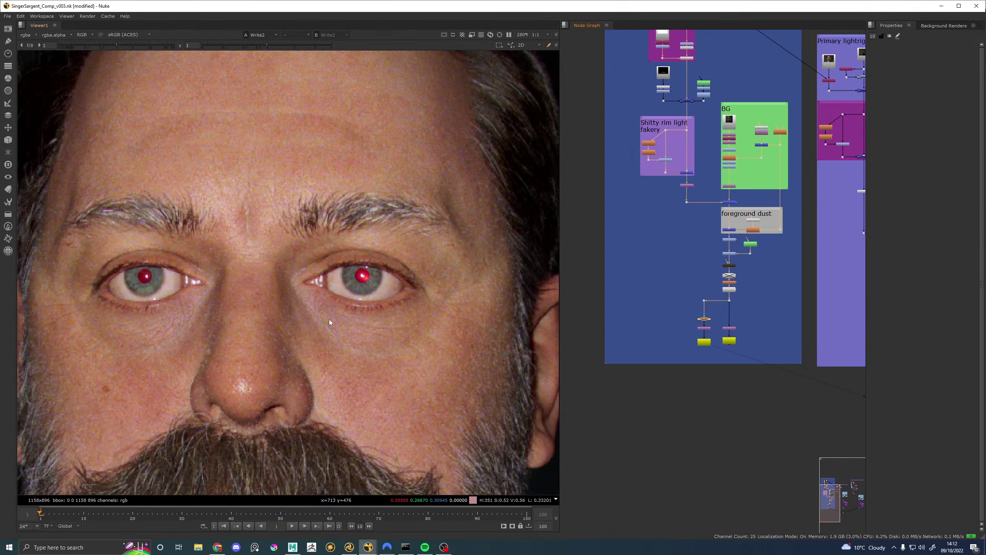
scroll(322, 329, down, 2)
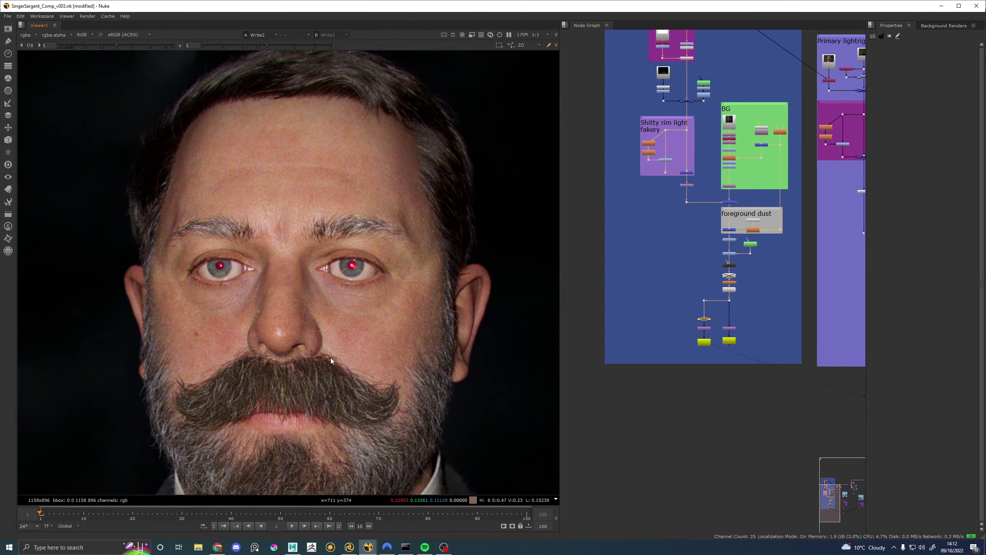
key(d)
scroll(339, 235, down, 2)
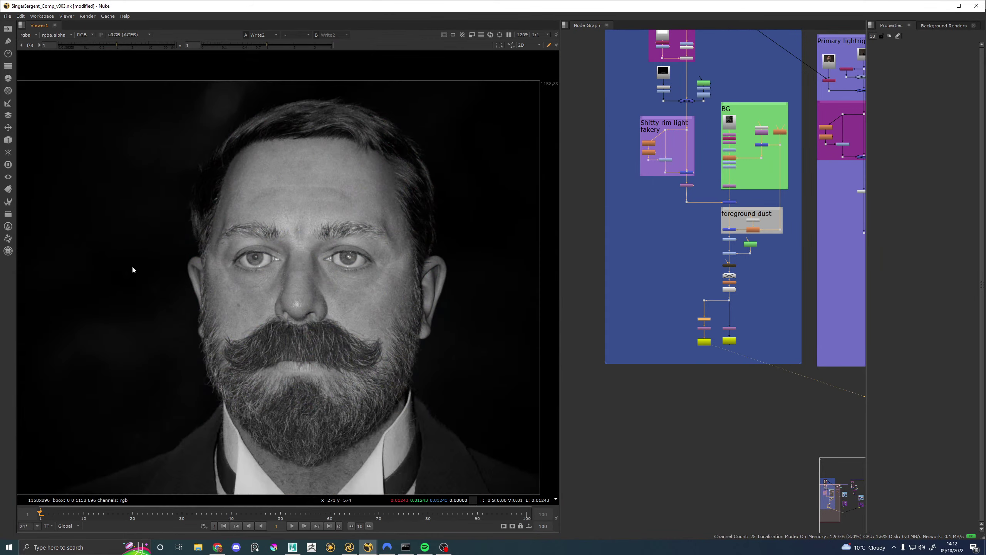
Step: View the output of the Write node in the Rembrandt blue lightrig backdrop
scroll(604, 319, down, 3)
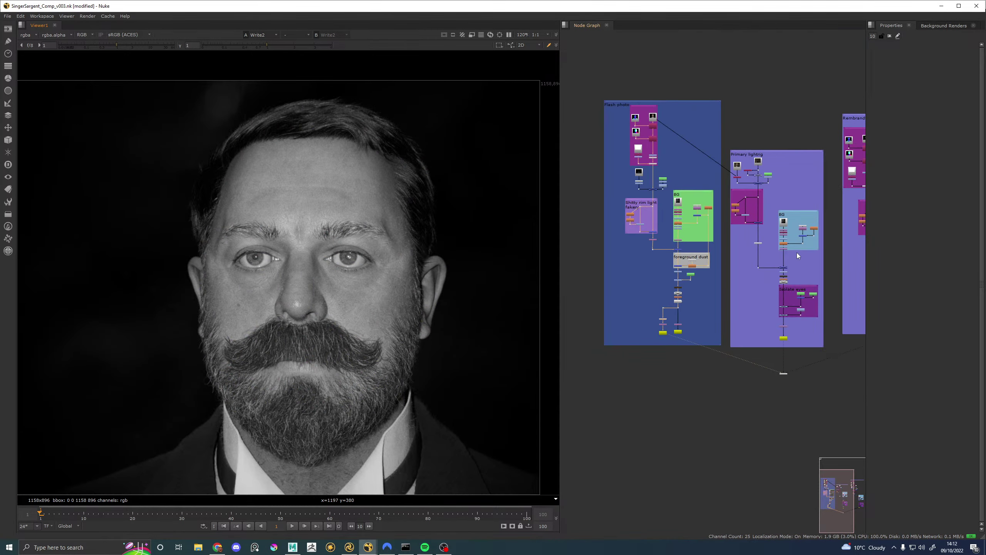
middle_drag(796, 252, 733, 288)
scroll(816, 326, up, 2)
scroll(816, 327, up, 3)
click(764, 344)
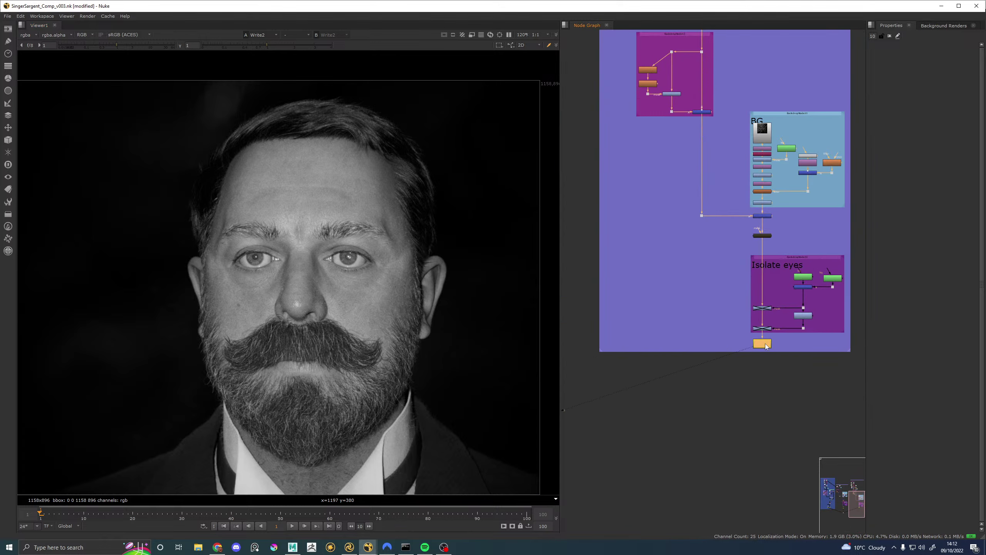
key(1)
scroll(483, 315, down, 2)
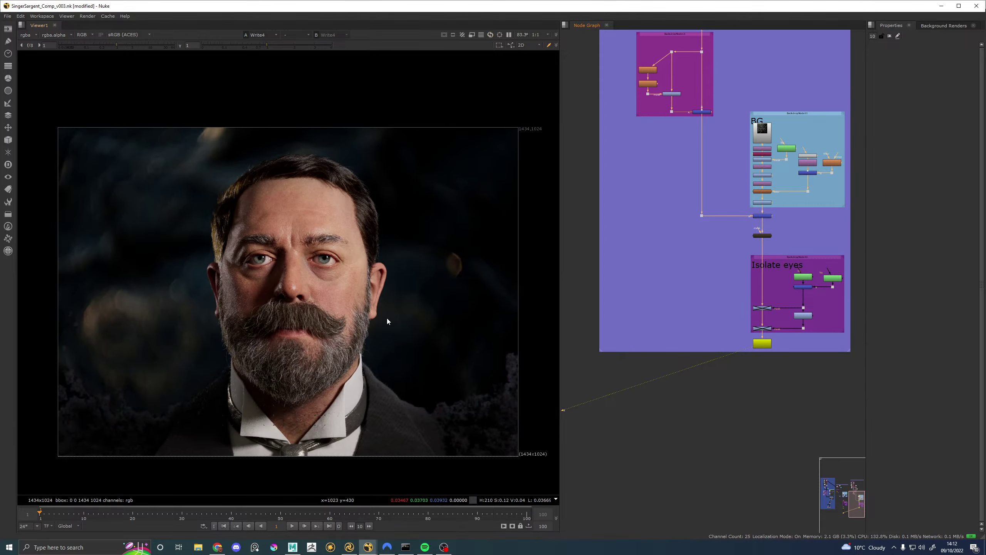
Step: Inspect the blue-lit portrait's beard and collar up close, and maximize the viewer to show the whole picture
scroll(362, 316, up, 1)
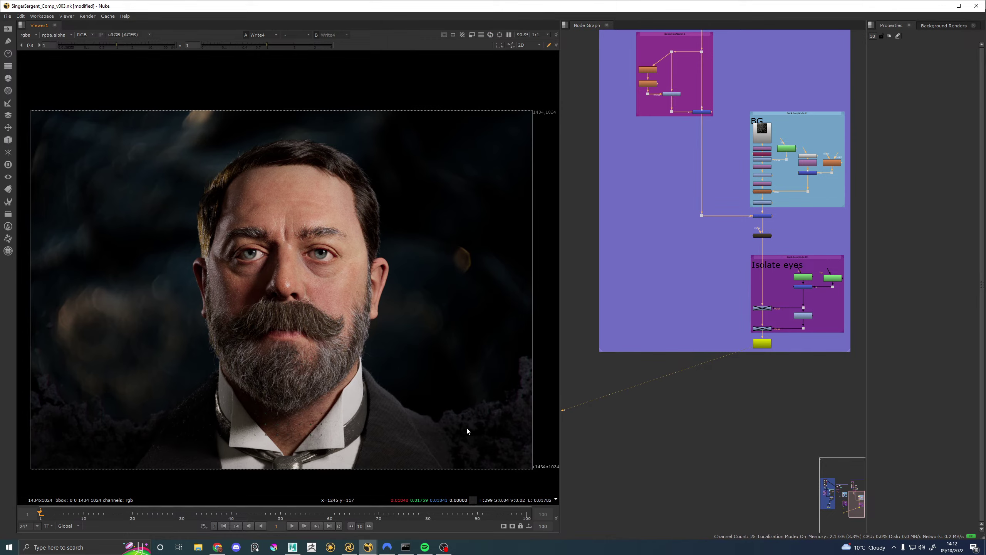
scroll(389, 437, up, 7)
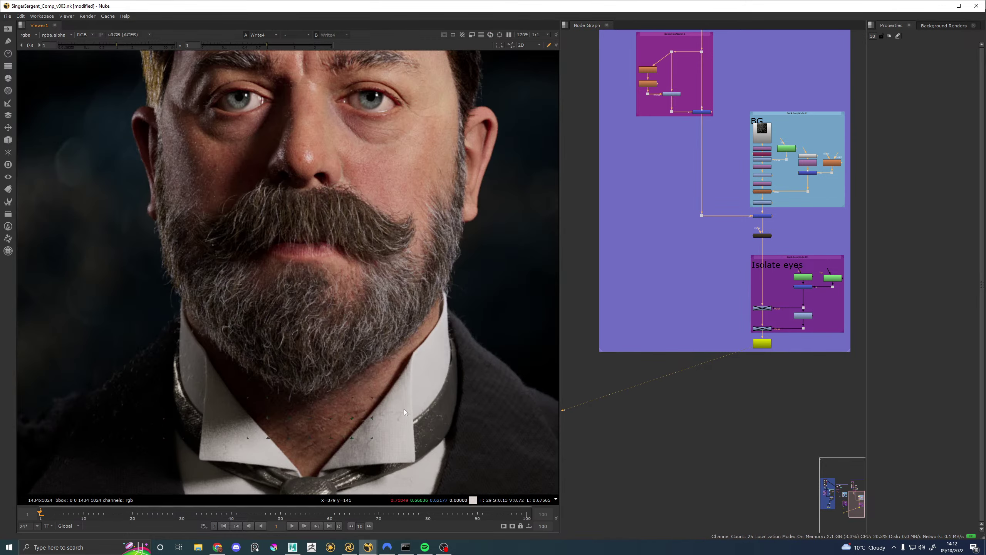
scroll(427, 404, down, 6)
scroll(448, 338, down, 2)
middle_drag(448, 339, 434, 343)
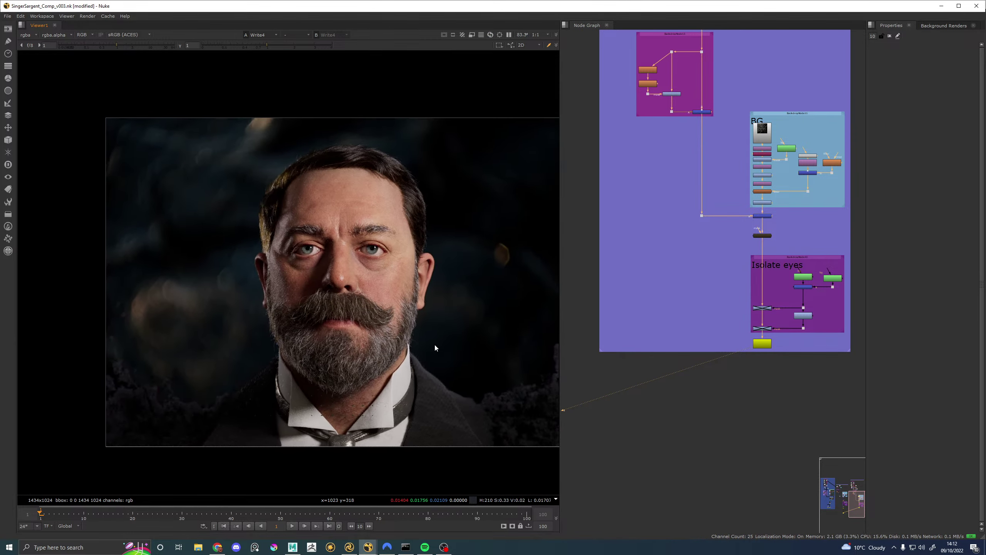
key(space)
scroll(449, 340, up, 2)
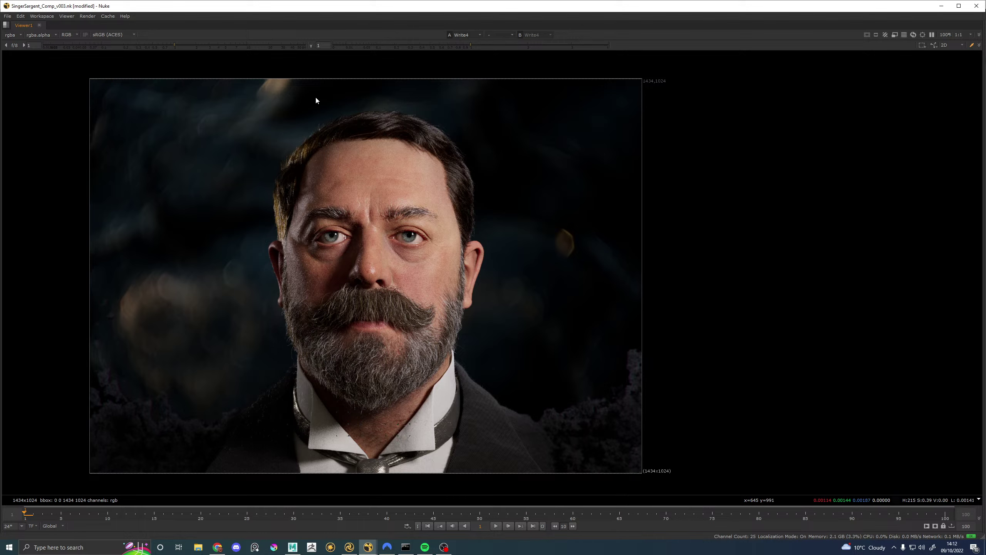
Step: Restore the full panel layout and inspect the collar and coat fabric of the blue-lit portrait up close
key(space)
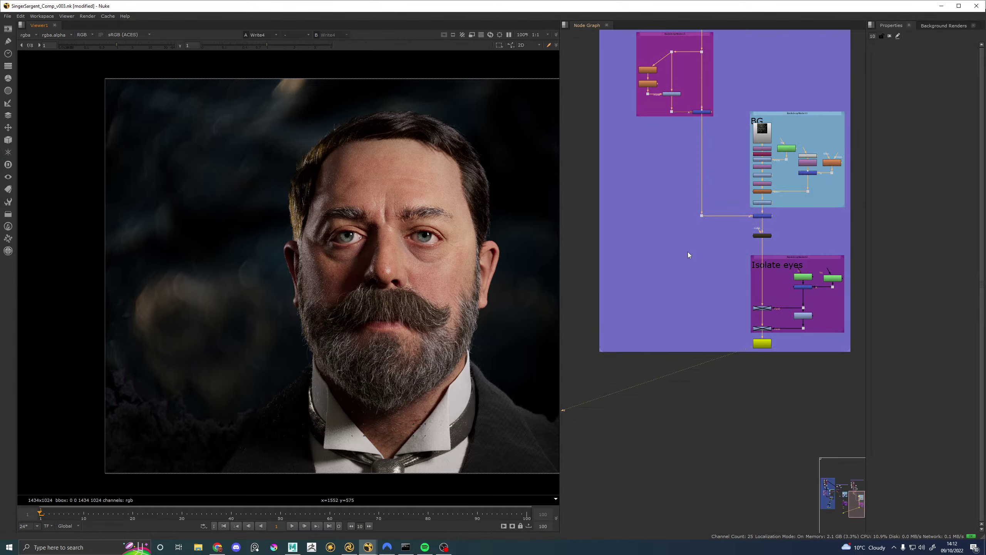
middle_drag(501, 268, 435, 275)
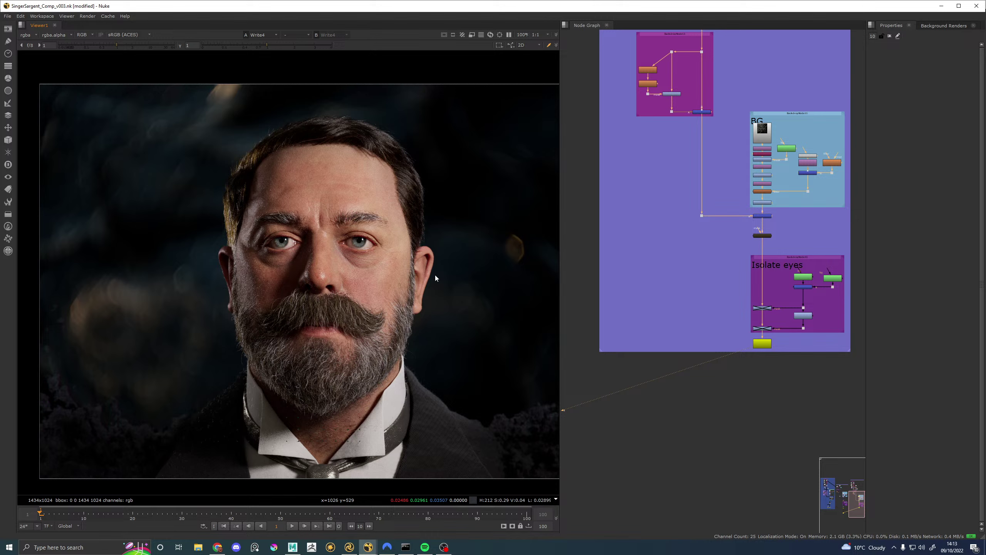
scroll(442, 469, up, 10)
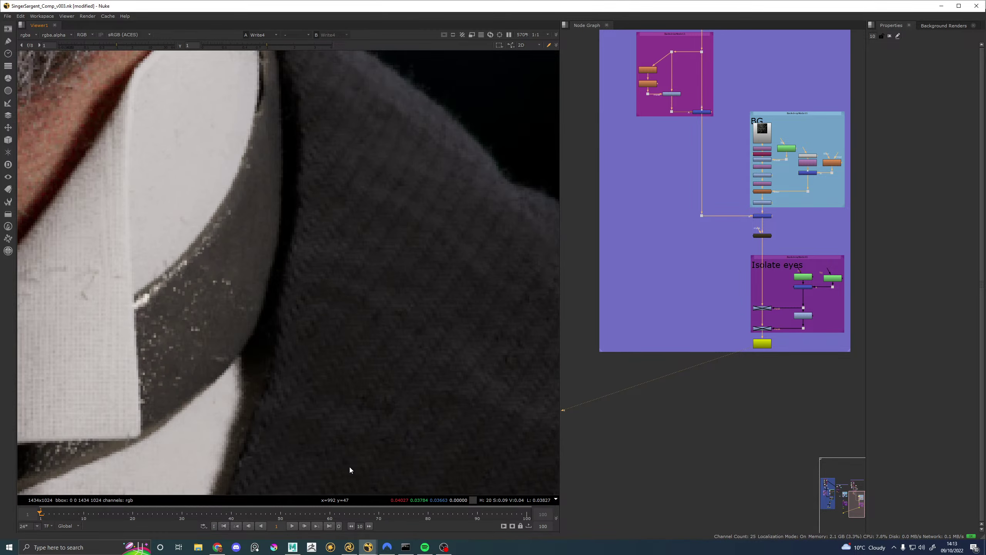
scroll(352, 464, down, 3)
scroll(359, 242, down, 7)
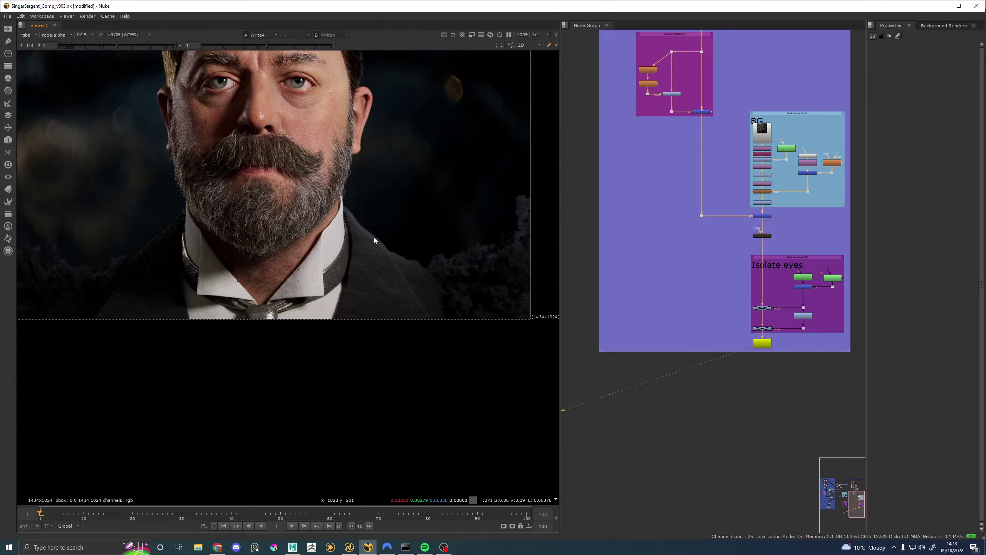
scroll(374, 239, down, 3)
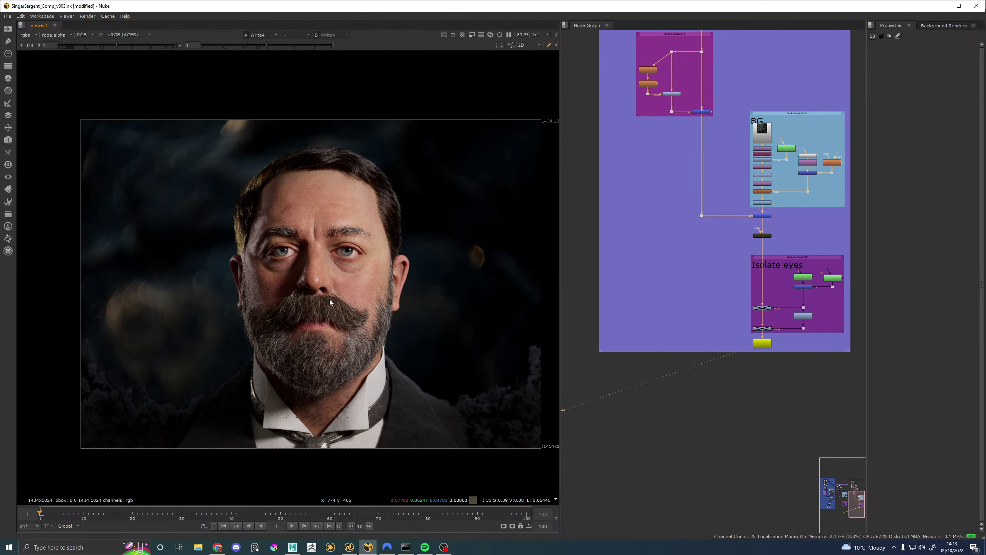
scroll(330, 302, up, 1)
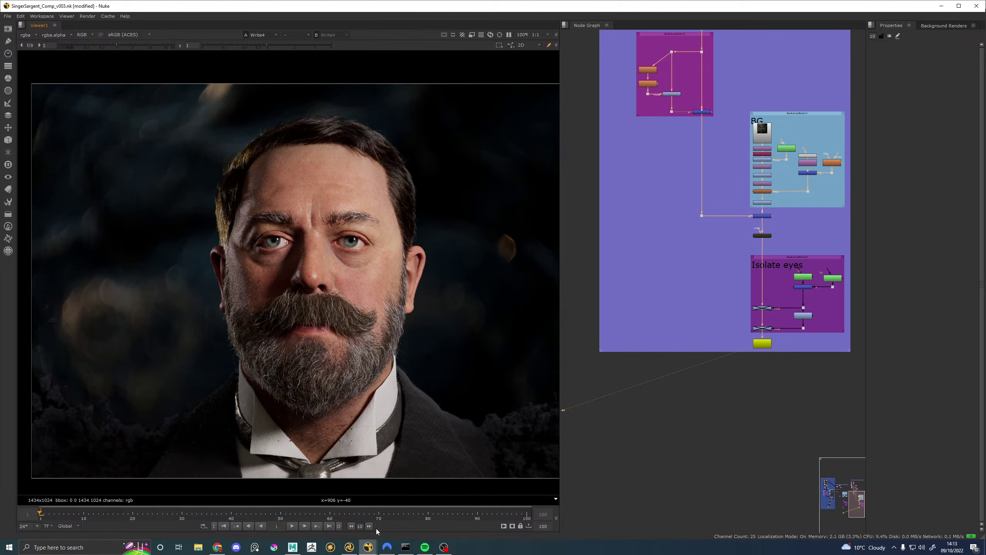
Step: Switch to Maya, turn the groomed bust to a three-quarter view, and return to the SingerSargent_Comp_v003.nk composite in Nuke
click(293, 547)
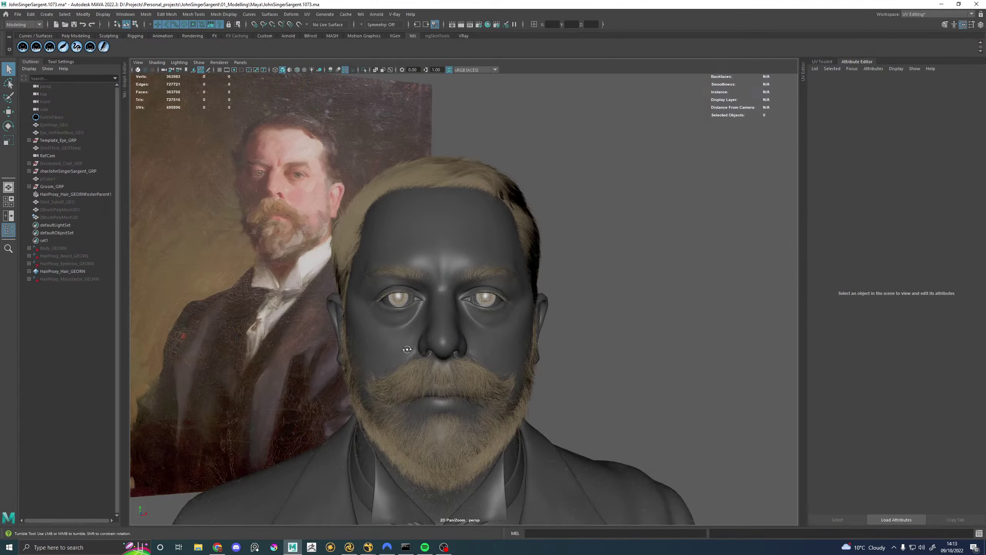
alt+drag(406, 350, 440, 355)
mouse_move(369, 547)
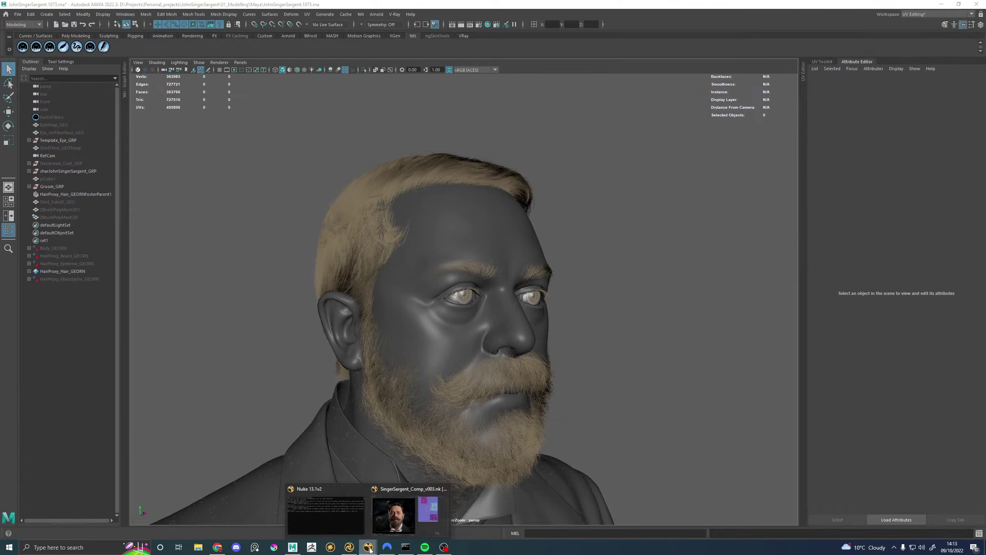
click(400, 513)
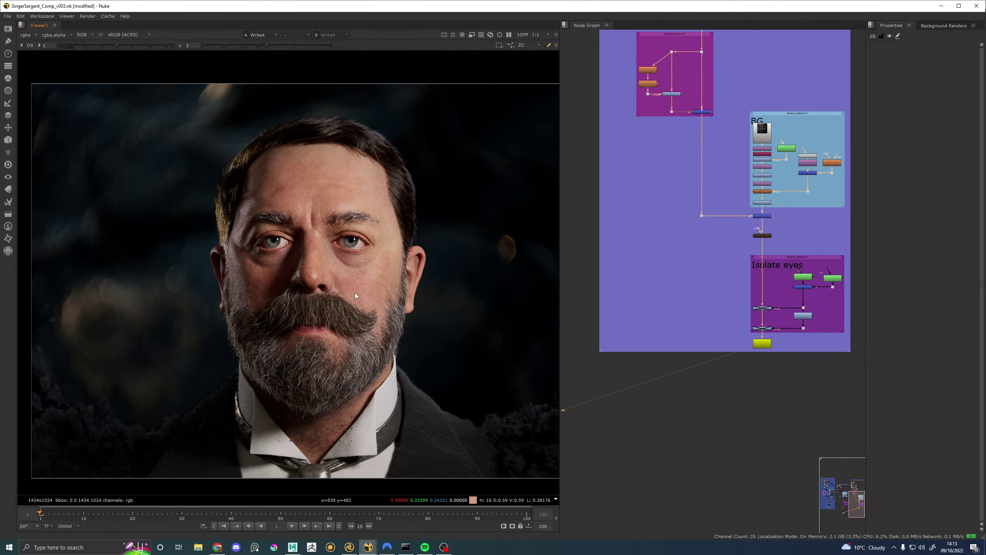
Step: Examine the moustache, nose and cheek skin of the blue-lit portrait up close
scroll(341, 293, up, 6)
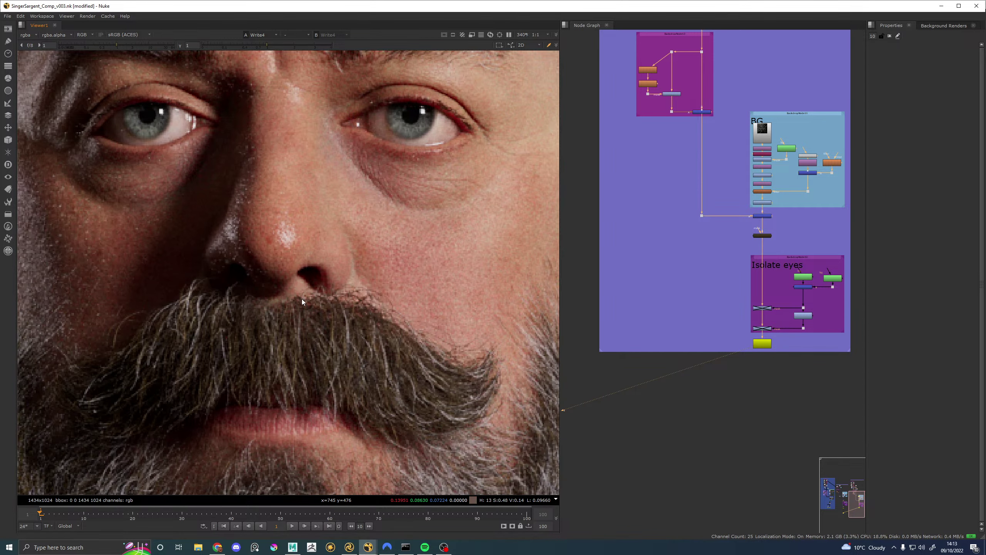
scroll(291, 298, down, 3)
scroll(296, 305, up, 1)
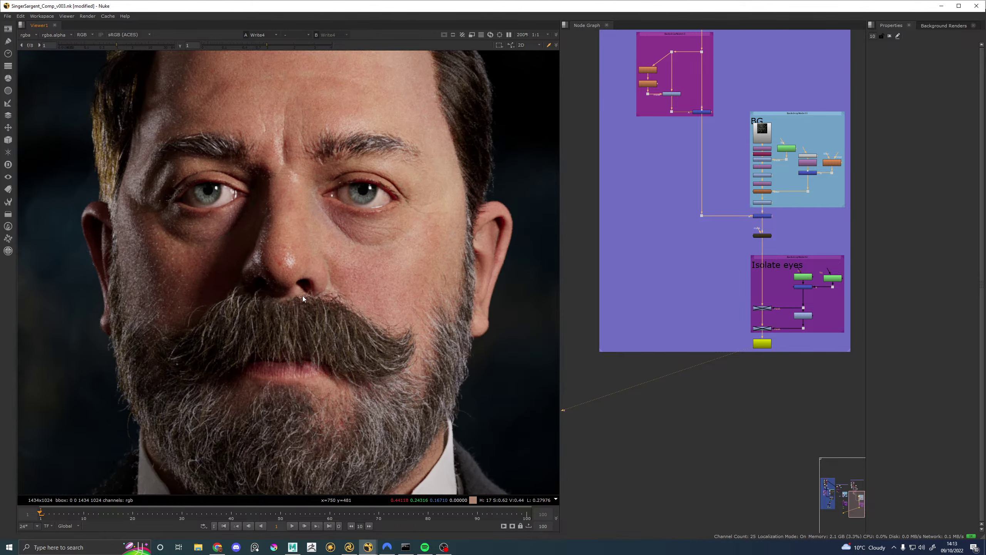
scroll(297, 293, up, 2)
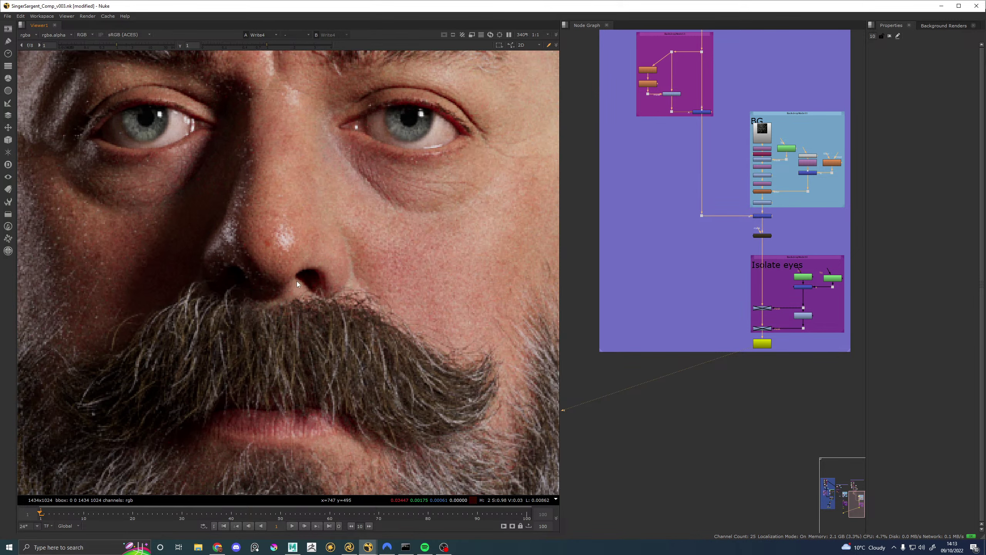
scroll(317, 290, down, 2)
middle_drag(402, 267, 358, 268)
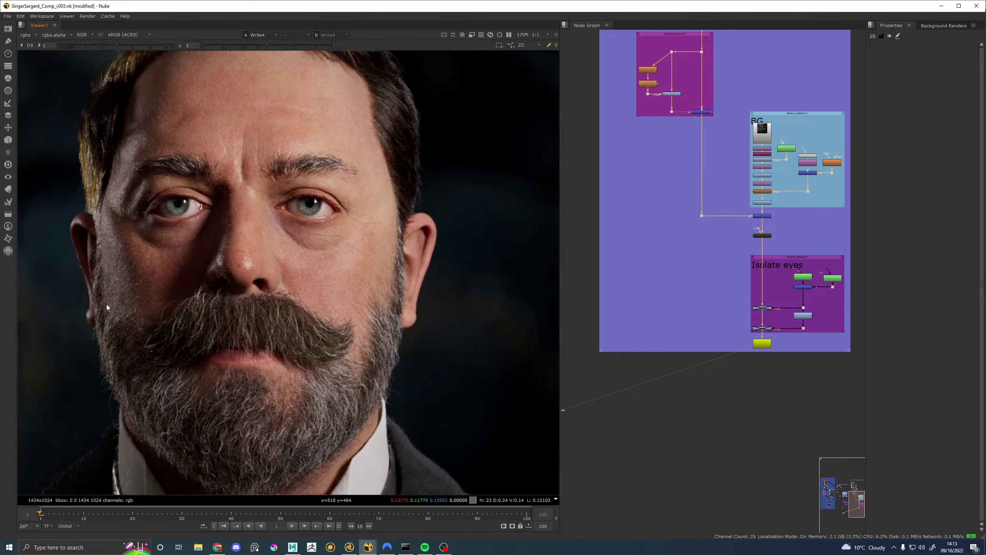
Step: View the output of the Write node in the Primary lighting backdrop
scroll(759, 281, down, 3)
middle_drag(653, 277, 680, 282)
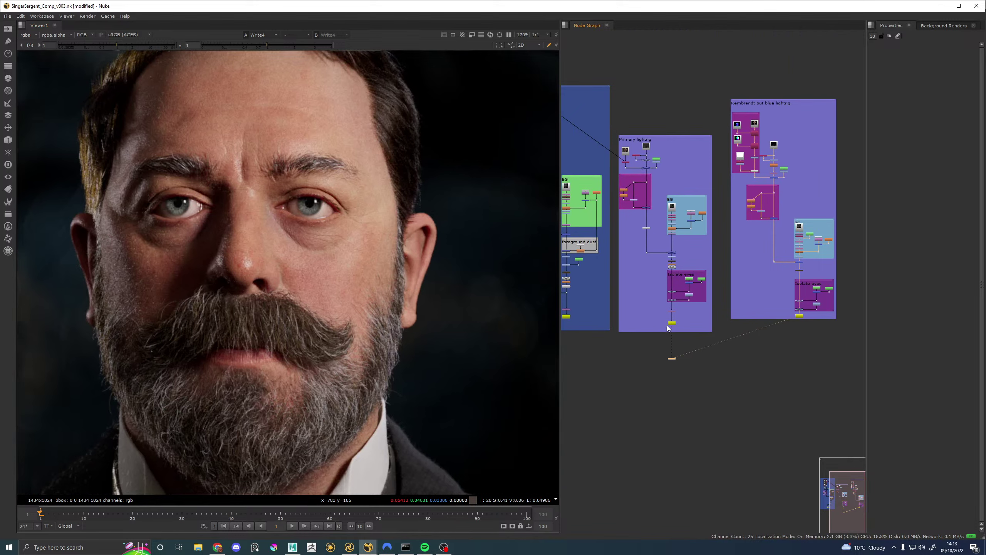
click(672, 324)
key(1)
scroll(356, 281, down, 2)
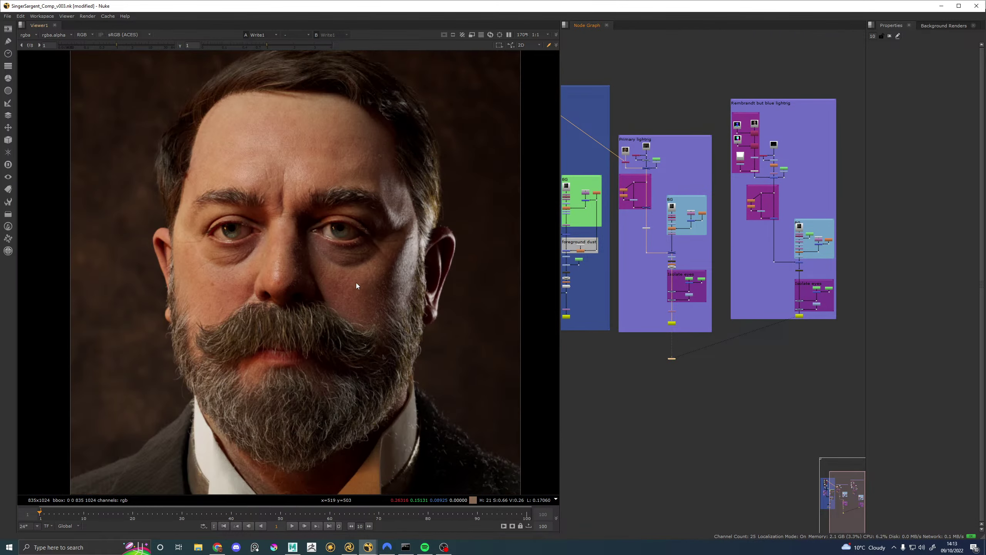
Step: Inspect the rim-lit ear, cheek and beard edge of the primary lighting portrait up close
scroll(458, 238, up, 6)
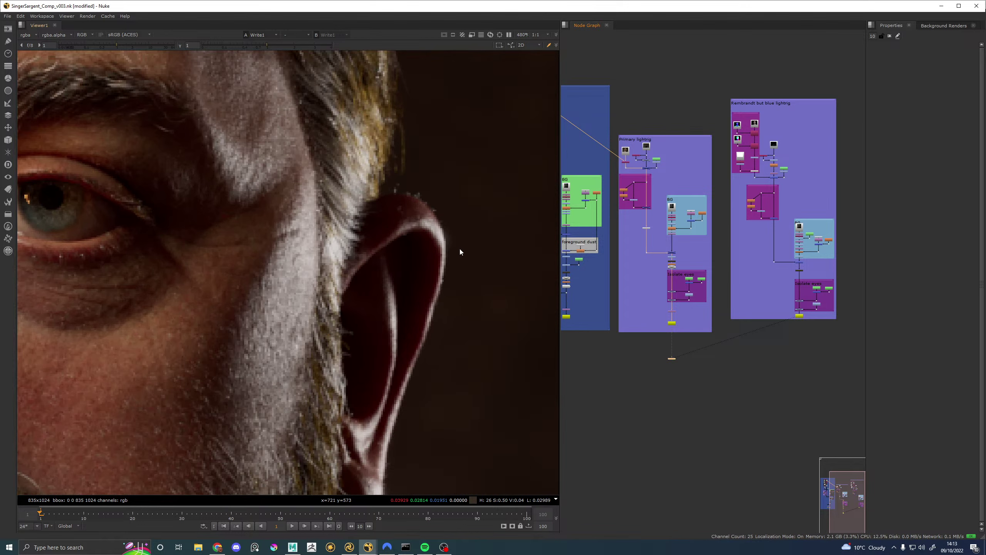
scroll(454, 264, down, 3)
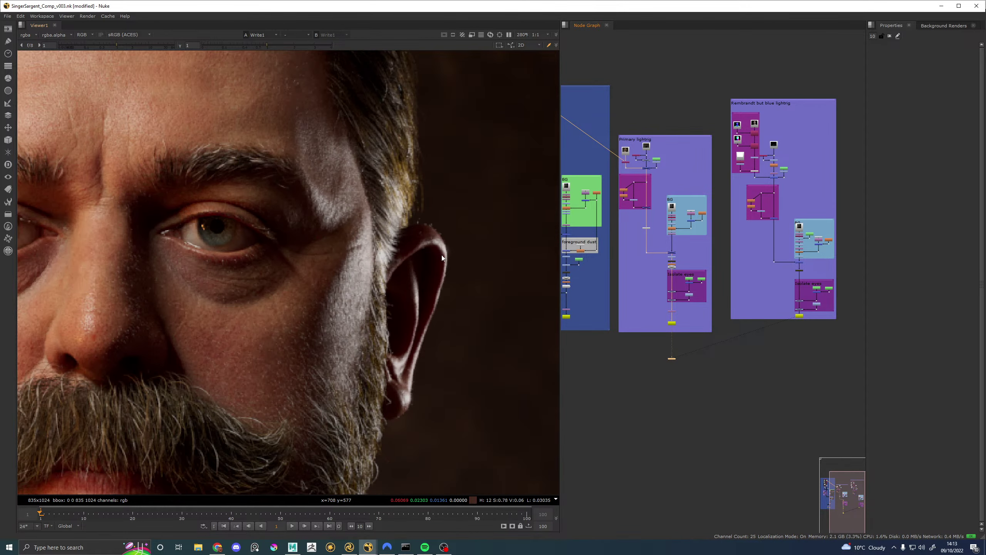
scroll(430, 286, down, 2)
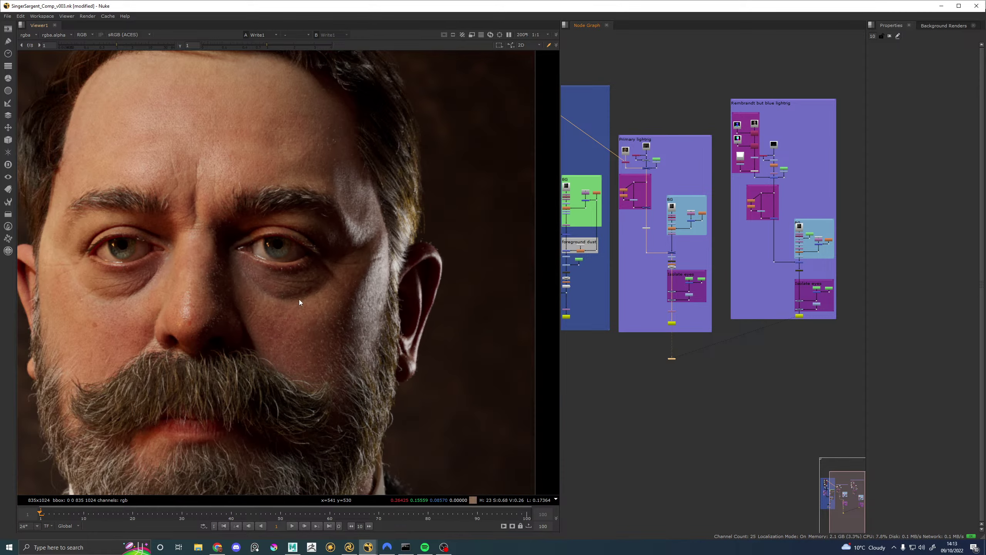
middle_drag(292, 297, 330, 251)
scroll(455, 342, up, 3)
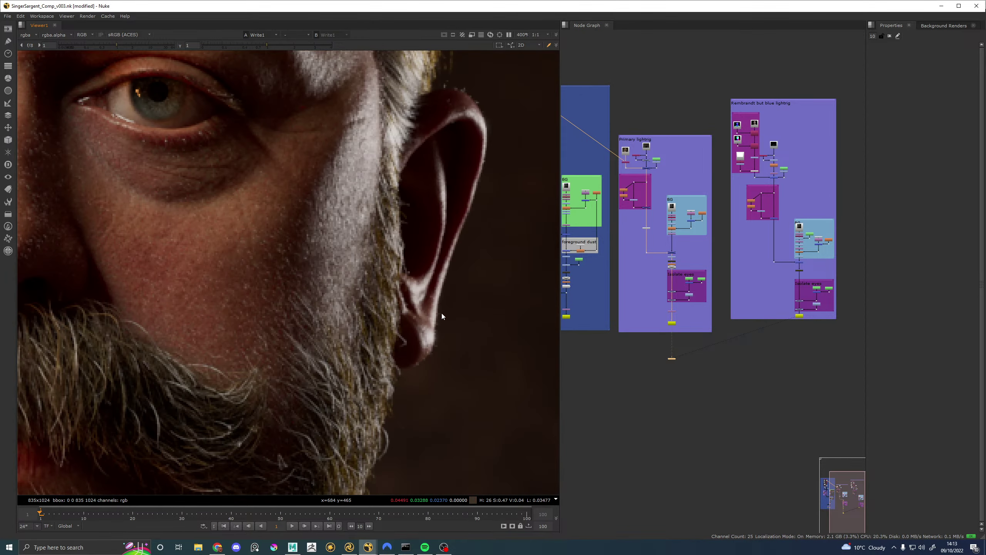
scroll(418, 290, down, 4)
scroll(407, 316, up, 2)
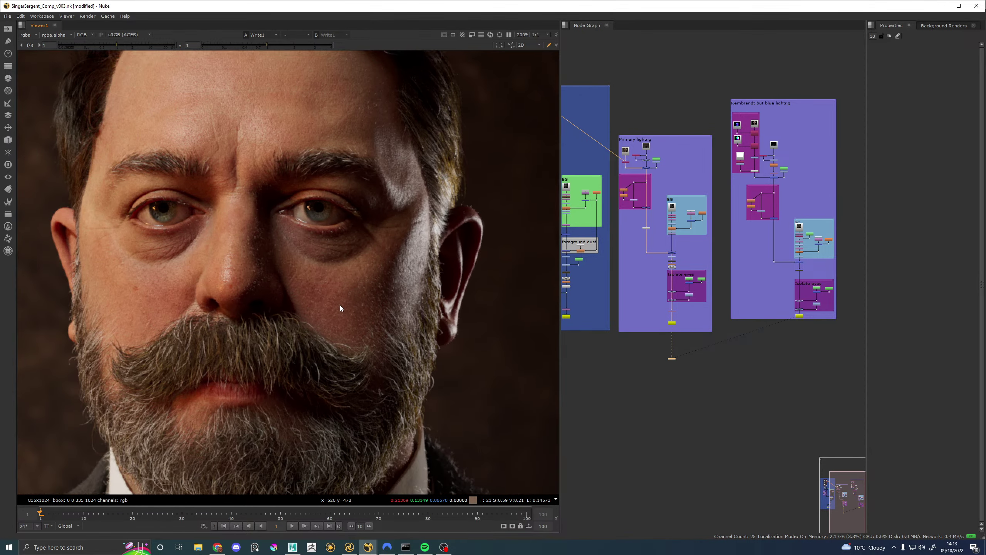
scroll(394, 296, down, 2)
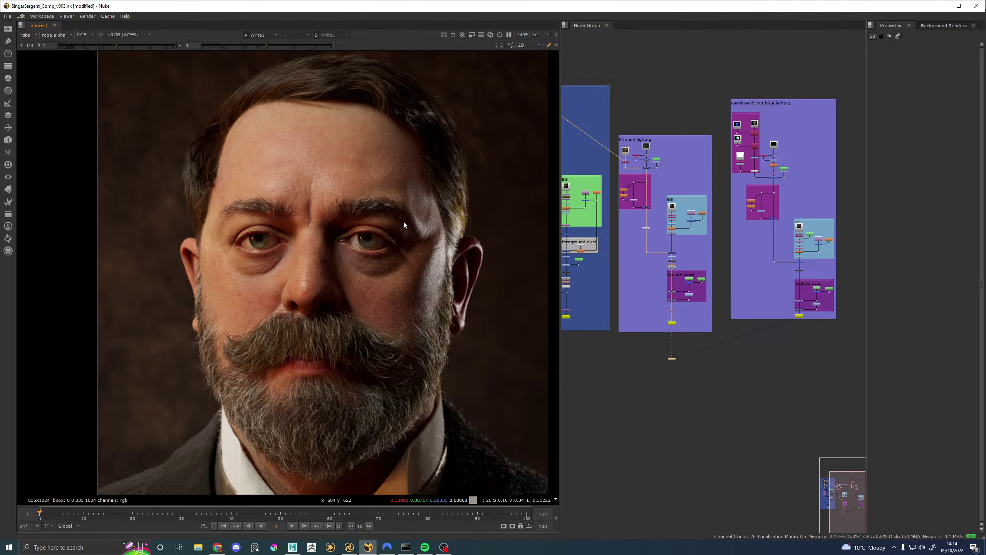
Step: Examine an eye of the primary lighting portrait up close, and return to the whole picture
middle_drag(626, 307, 732, 322)
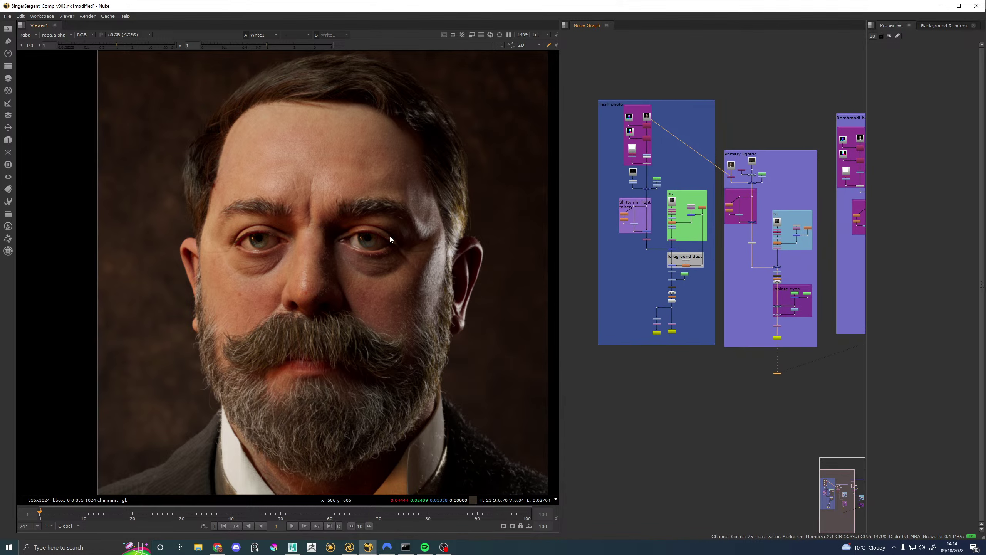
scroll(354, 246, up, 9)
scroll(354, 245, down, 3)
middle_drag(308, 256, 199, 266)
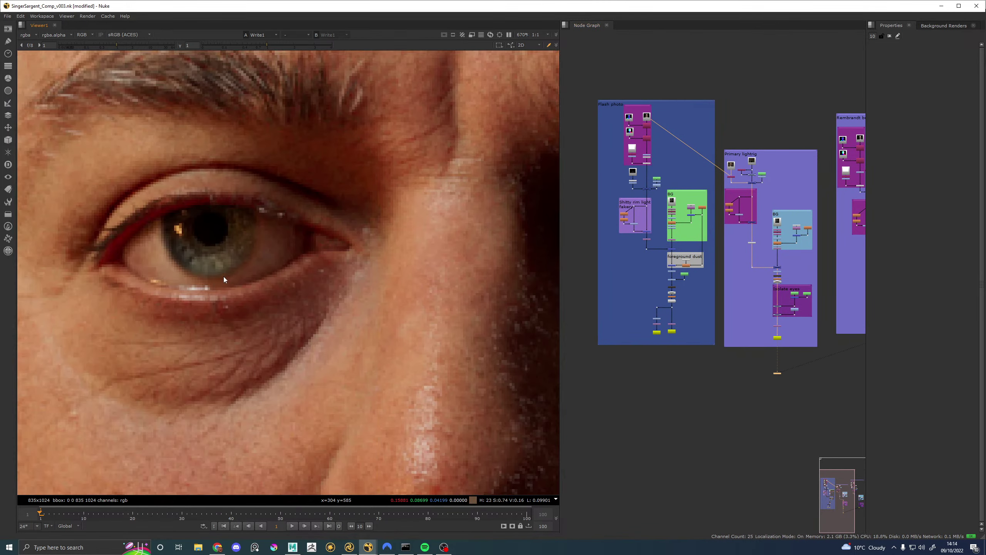
scroll(318, 282, down, 3)
scroll(318, 282, down, 4)
scroll(372, 284, down, 1)
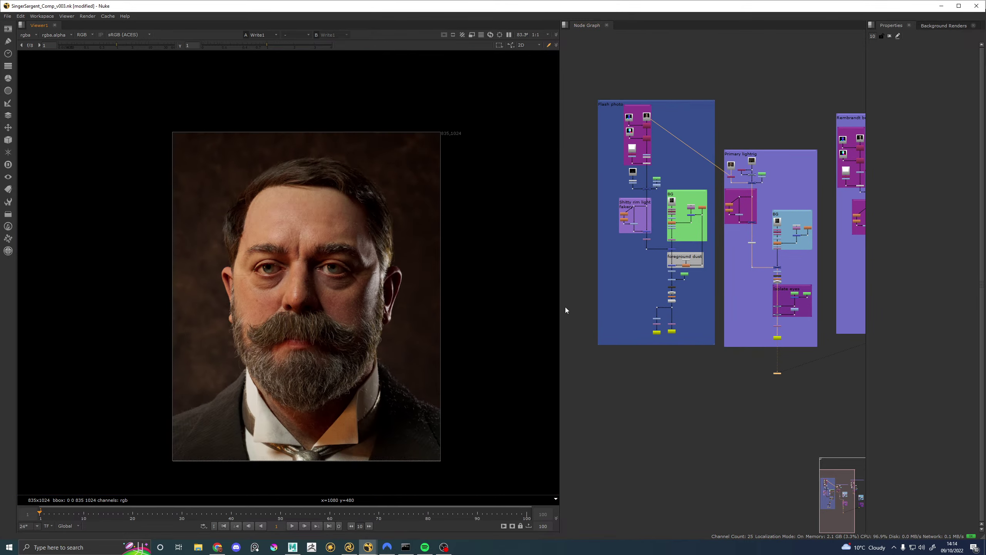
Step: View the black-and-white and then the colour Write node output in the Flash photo backdrop
click(656, 333)
key(1)
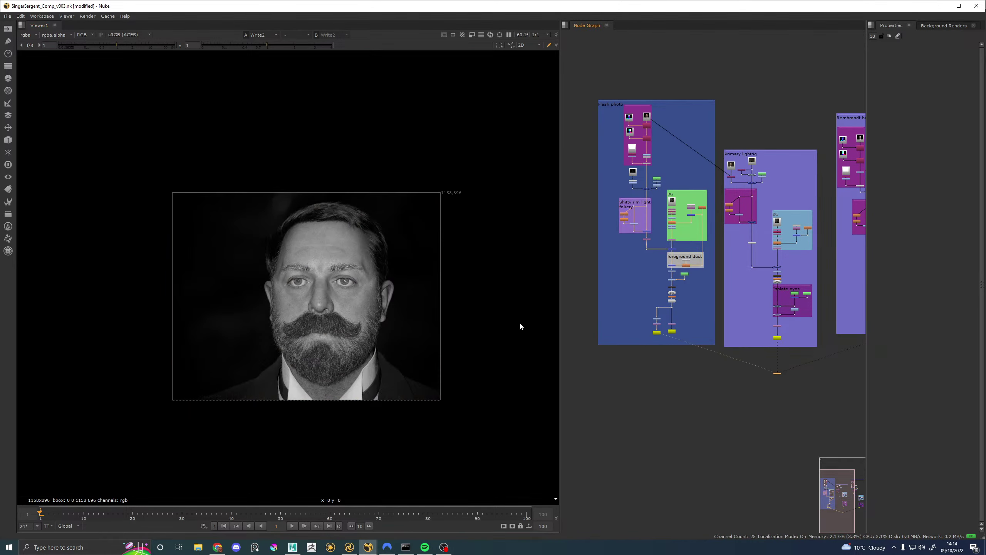
scroll(343, 256, up, 3)
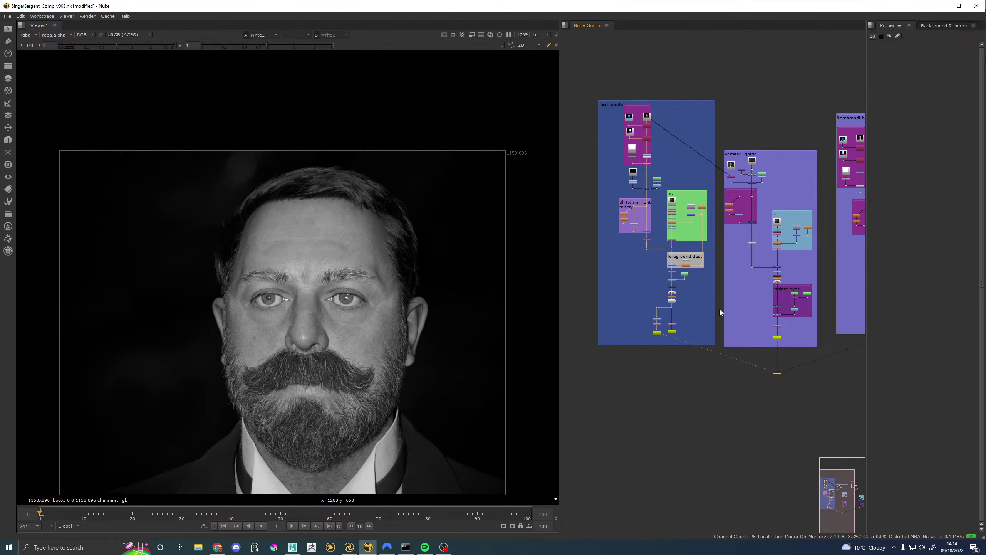
click(675, 331)
key(1)
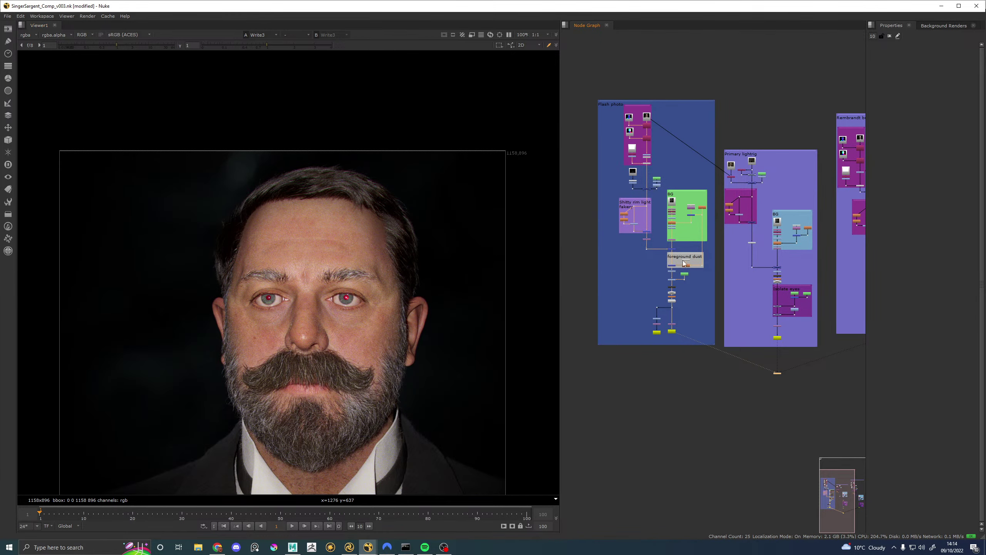
scroll(343, 431, down, 1)
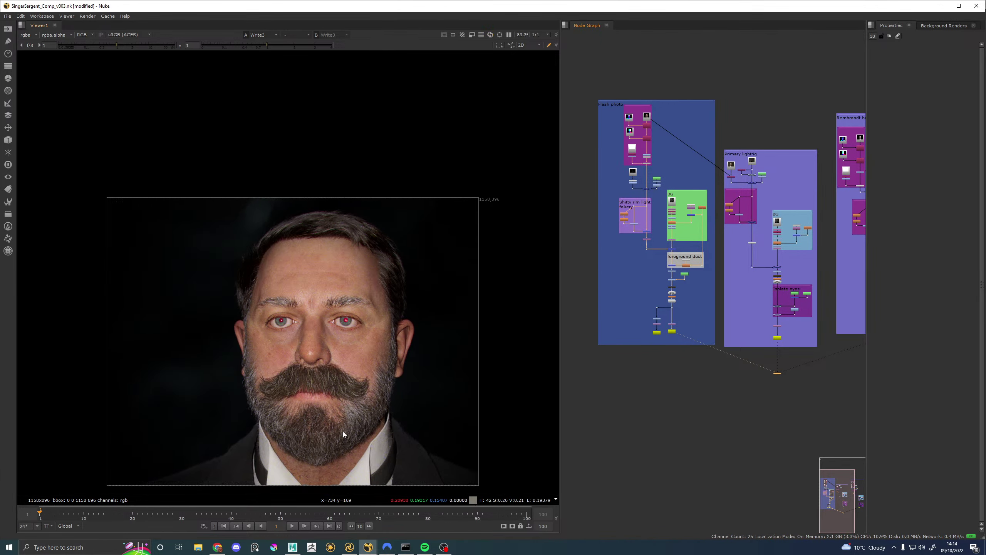
Step: Switch the viewer back to the black-and-white flash portrait and examine the face up close
key(2)
scroll(302, 326, up, 8)
scroll(476, 314, down, 7)
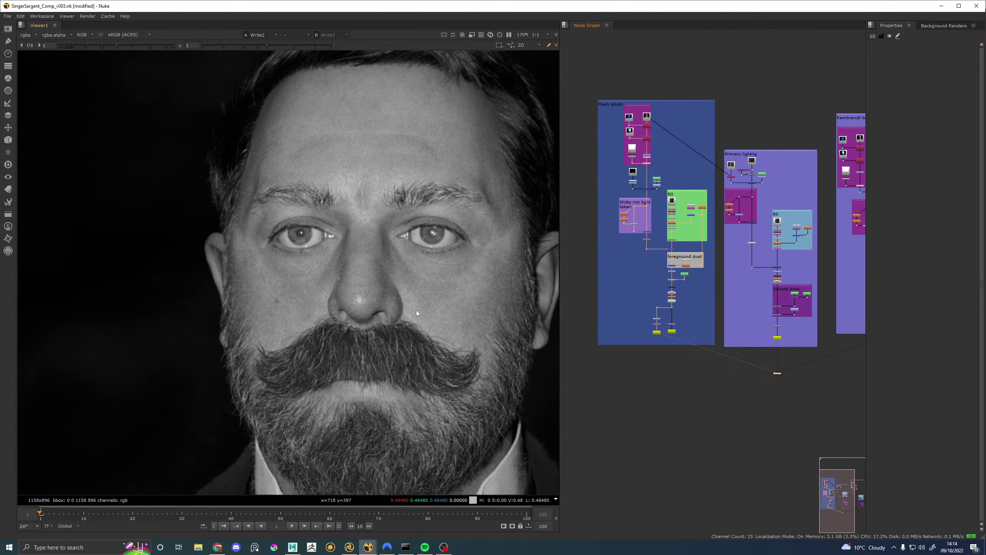
middle_drag(787, 294, 696, 283)
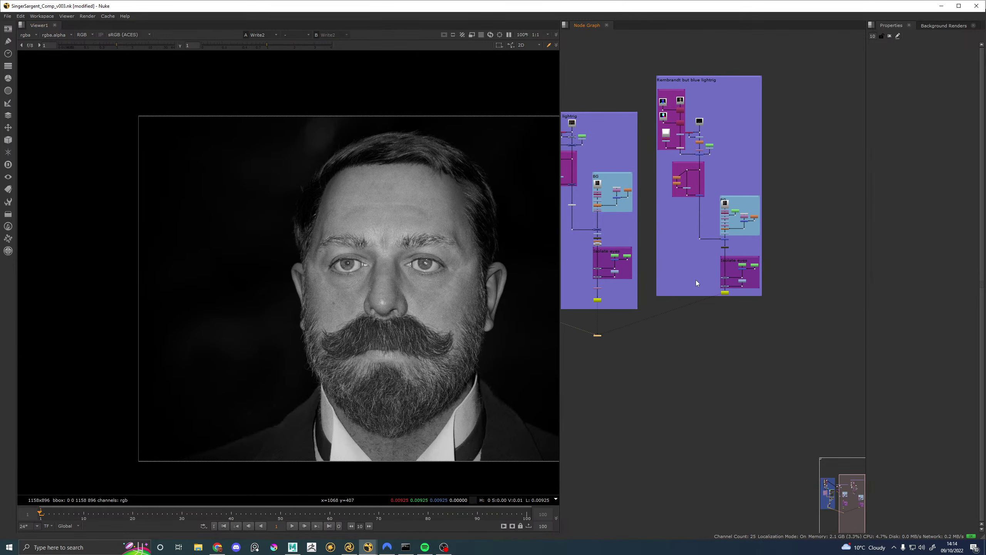
key(1)
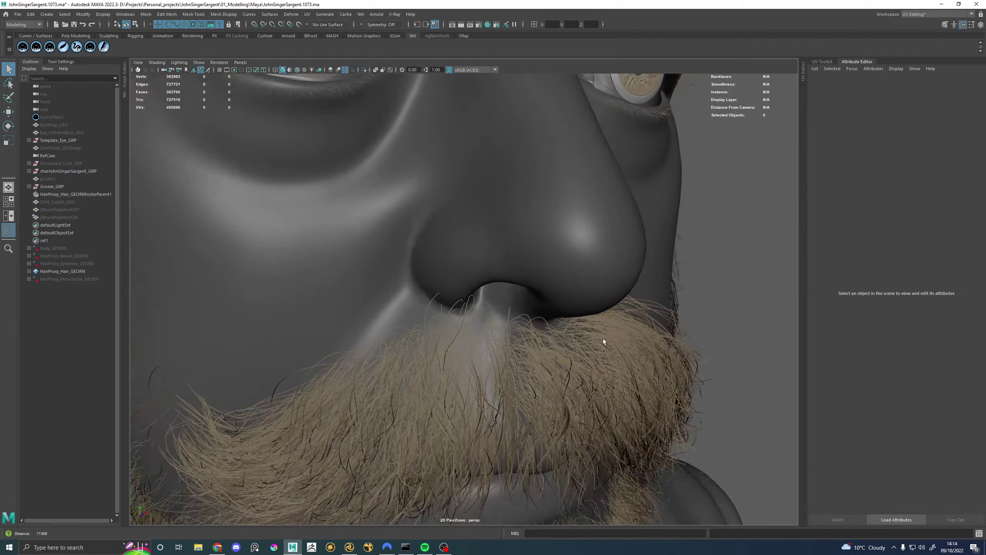
Step: Inspect the nose and moustache groom of the Maya bust up close from several angles, ending on a frontal face view
middle_drag(602, 338, 411, 334)
alt+right_drag(410, 334, 469, 320)
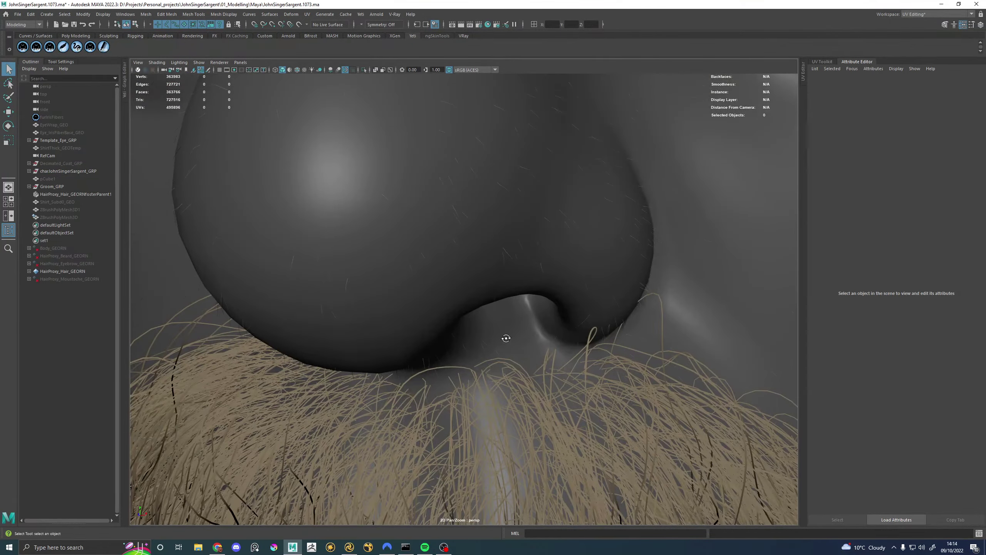
alt+drag(506, 338, 651, 313)
alt+right_drag(651, 312, 511, 290)
alt+drag(511, 293, 544, 292)
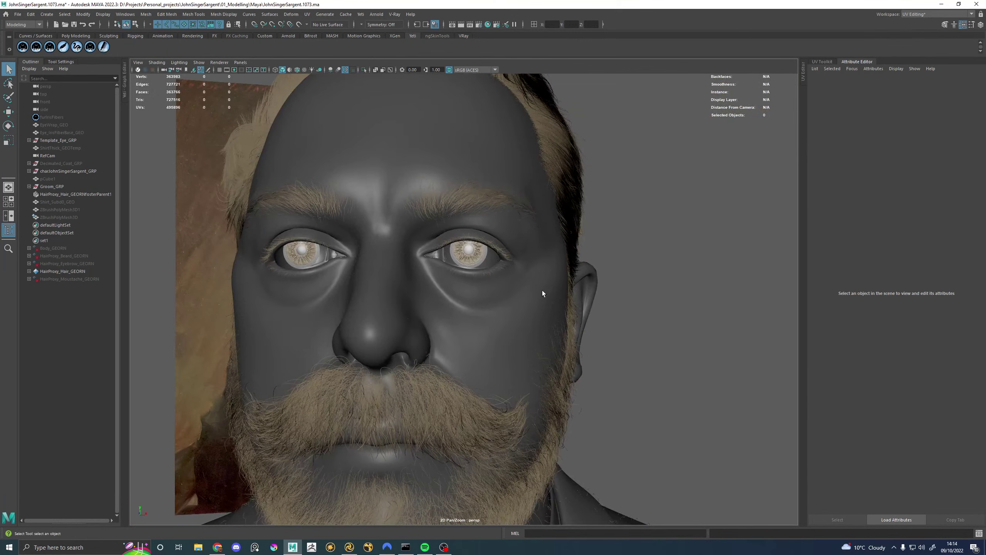
Step: Expand the charJohnSingerSargent_GRP and Template_Eye_GRP groups in the Outliner
click(29, 171)
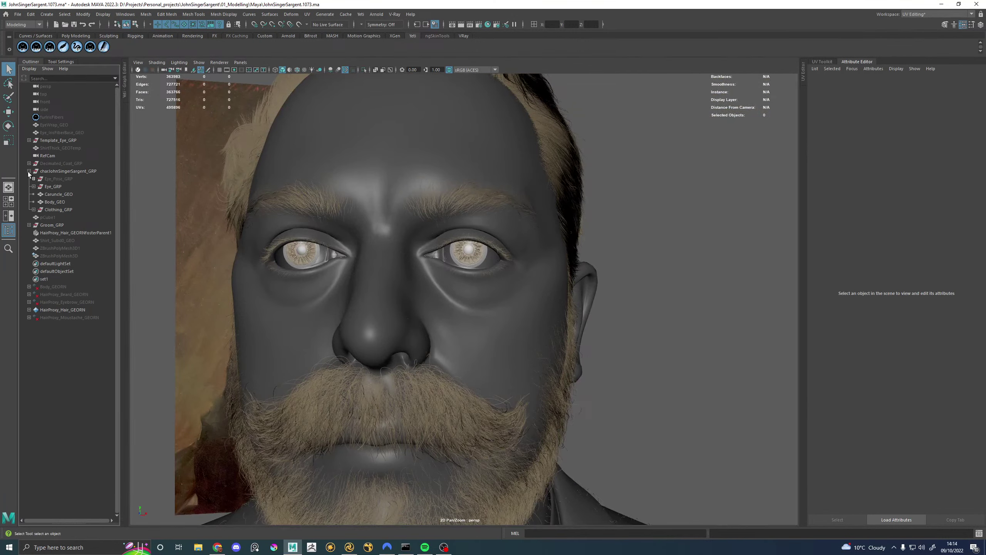
click(29, 140)
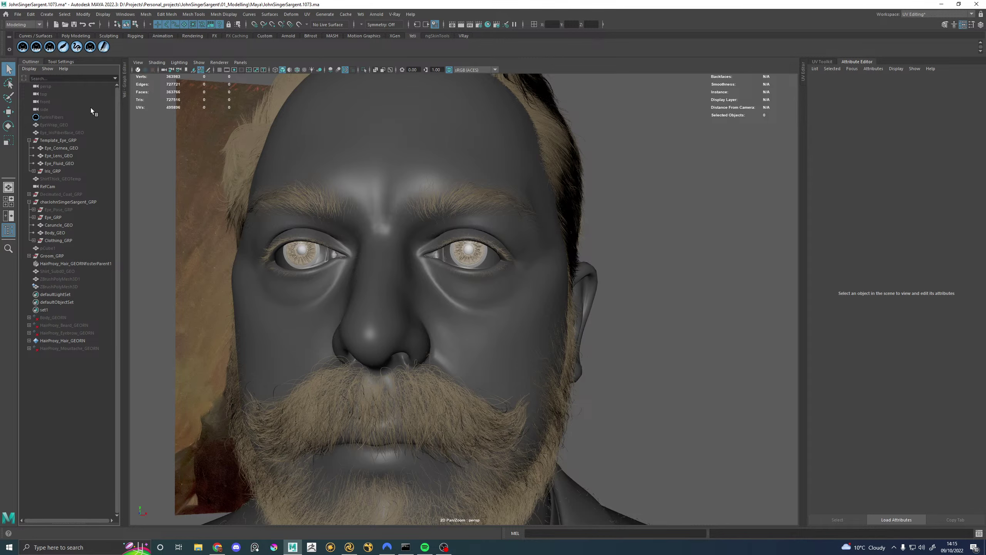
Step: Expand Groom_GRP and Grooms_GRP in the Outliner and hide the furPeachFuzz groom
alt+drag(294, 318, 325, 322)
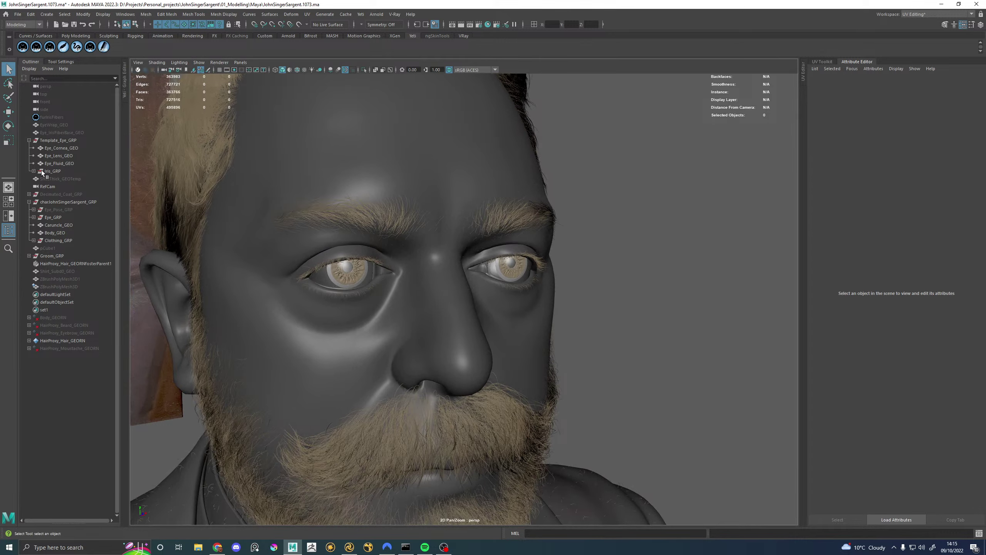
click(29, 256)
click(34, 263)
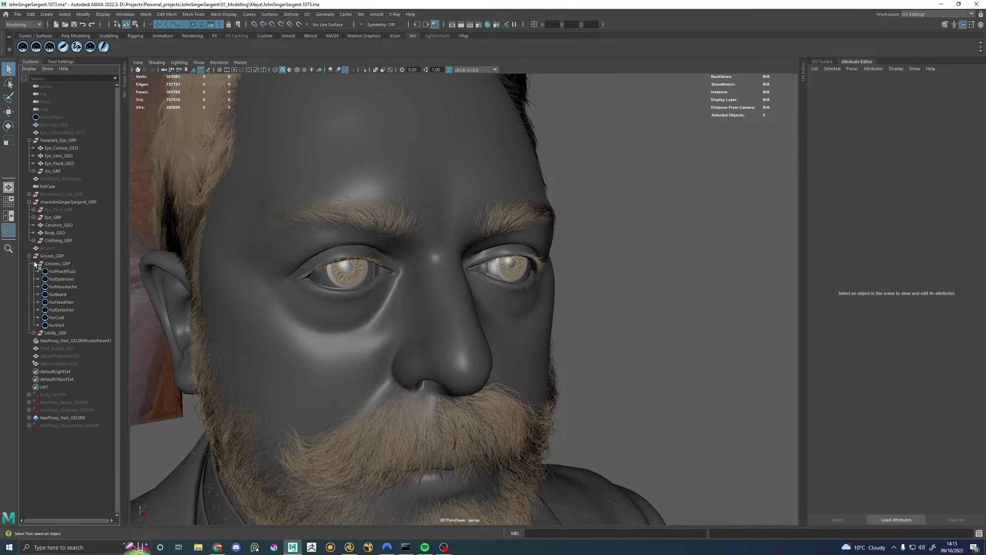
click(76, 271)
key(h)
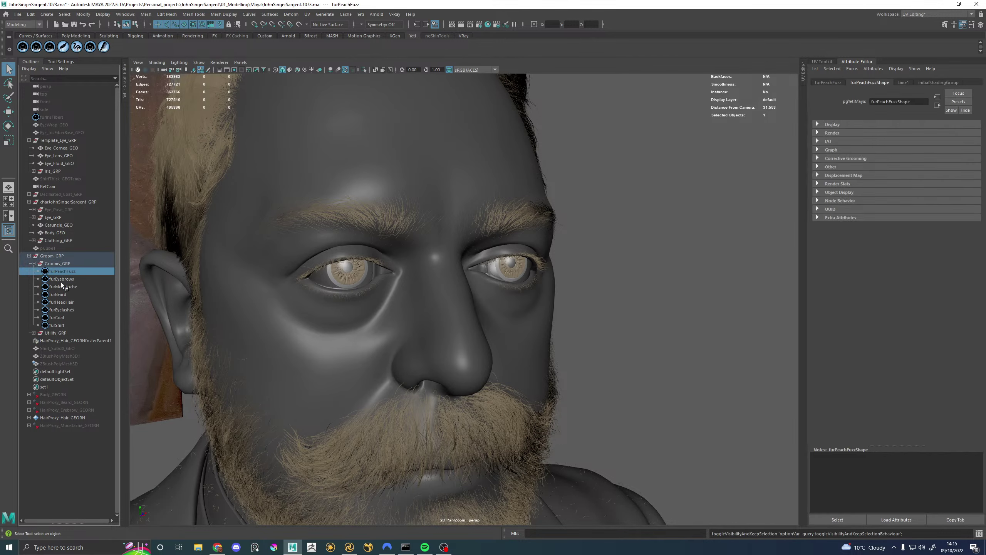
Step: Collapse Grooms_GRP, expand Utility_GRP and show the furPeachFuzz_GRM guides, viewing them around the ear
click(34, 264)
click(33, 271)
click(74, 287)
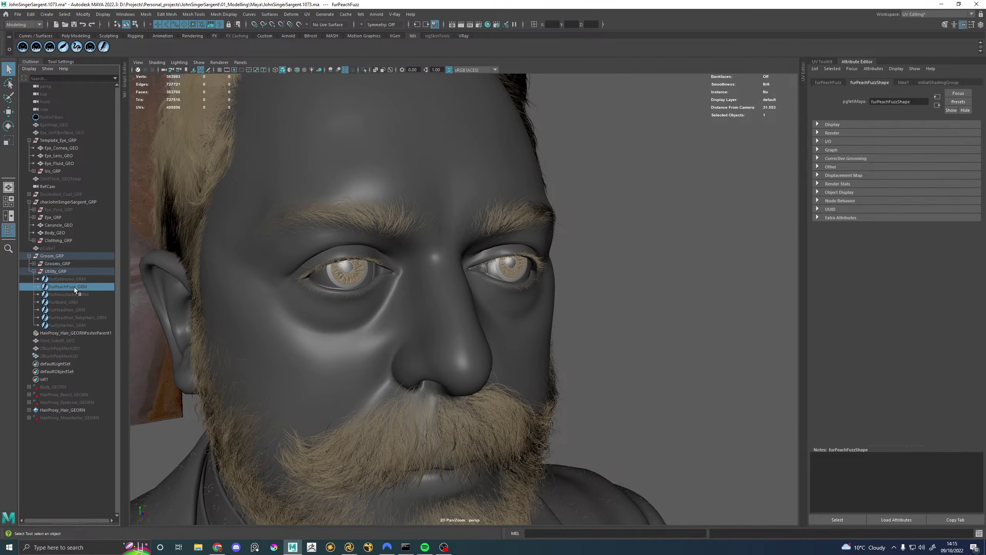
alt+drag(525, 322, 446, 330)
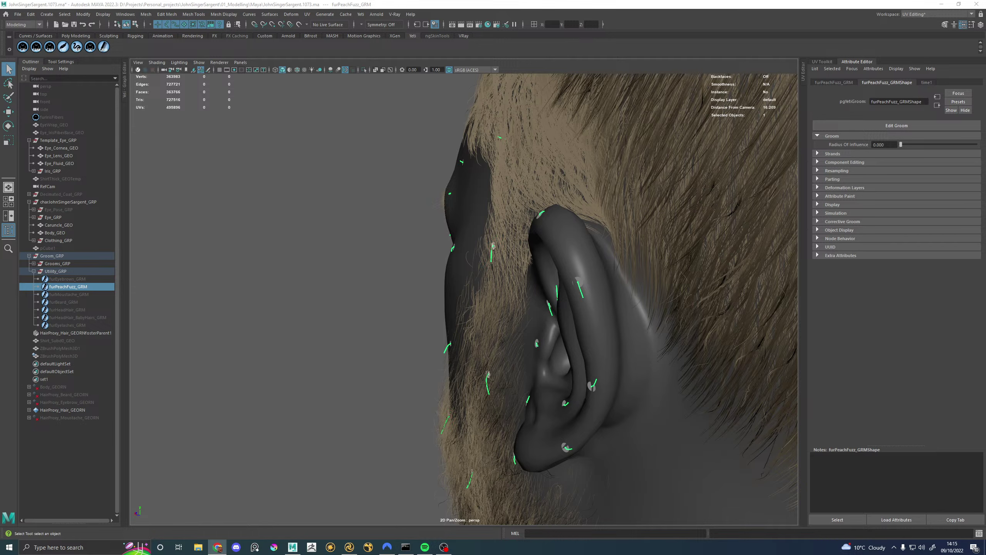
Step: Switch to Chrome and search Google Images for "rim light ears"
key(alt+Tab)
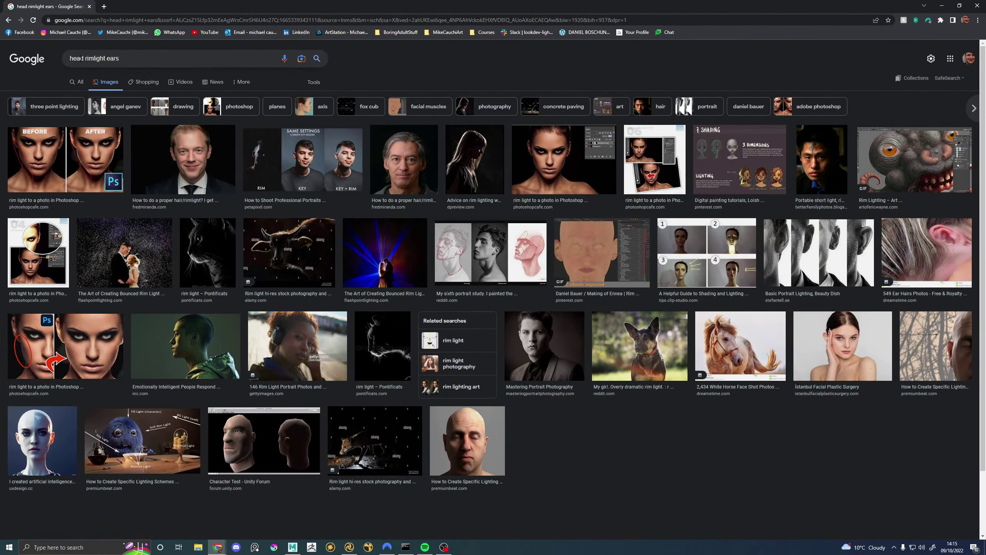
drag(82, 58, 54, 61)
key(BackSpace)
key(Return)
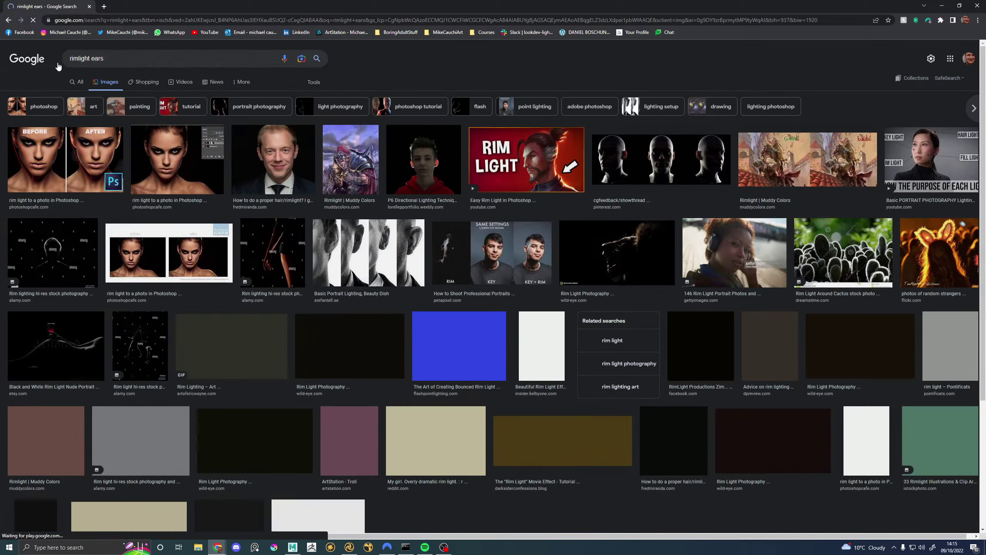
click(80, 58)
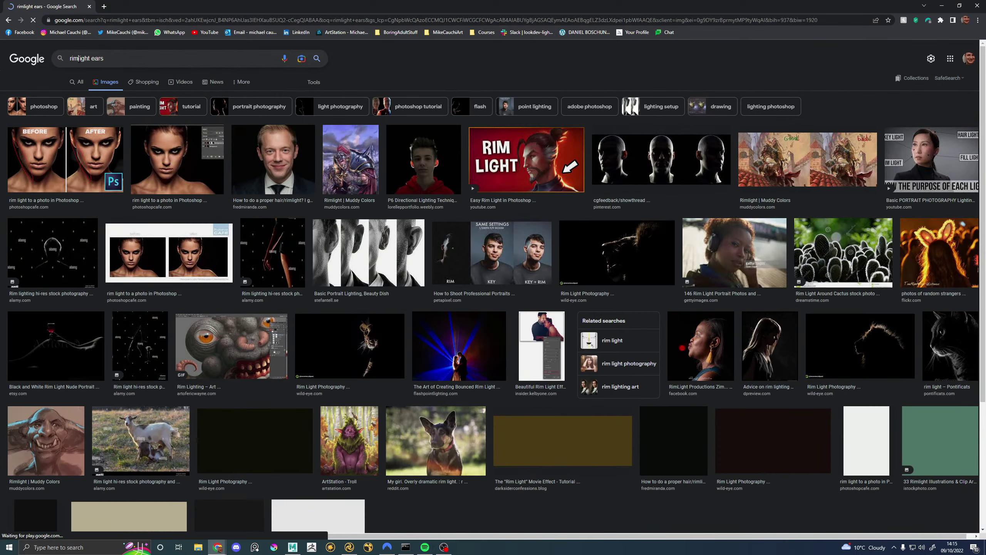
key(Return)
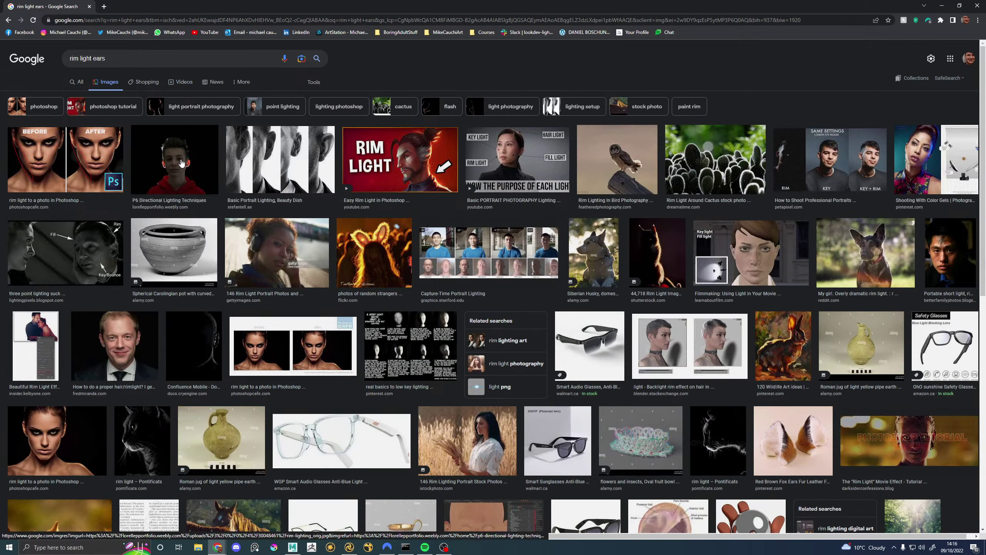
Step: Open the P6 Directional Lighting Techniques portrait from the image results at full size in its own tab
click(175, 161)
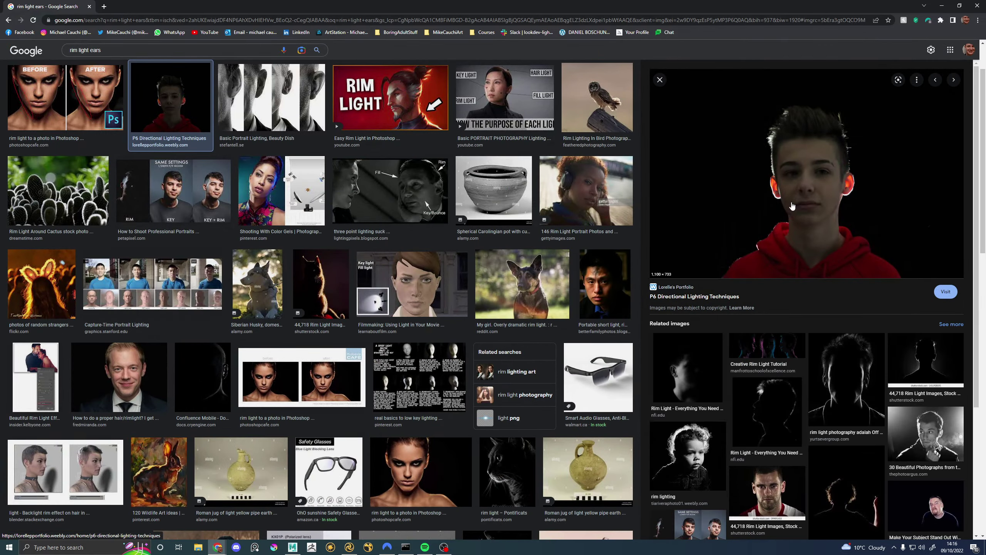
right_click(831, 205)
click(870, 277)
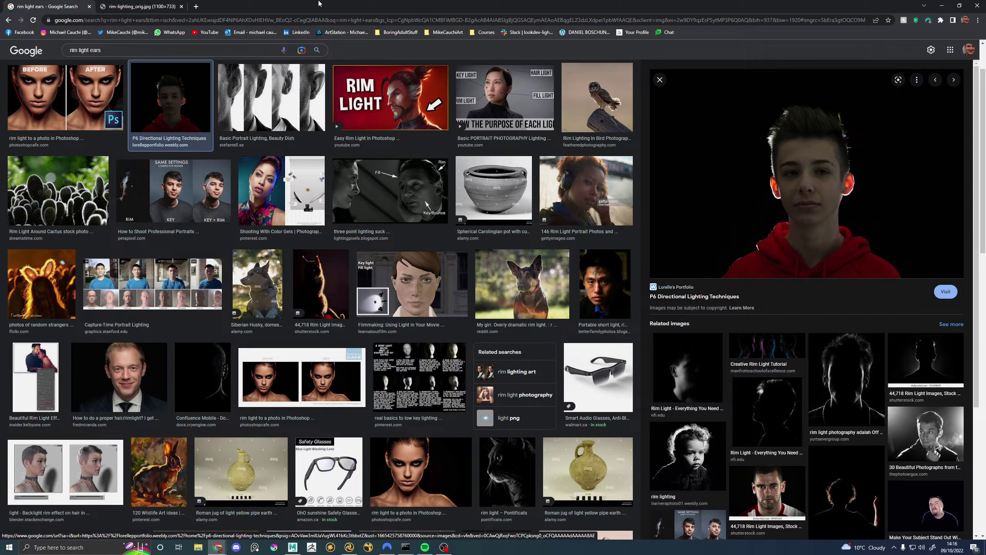
click(139, 6)
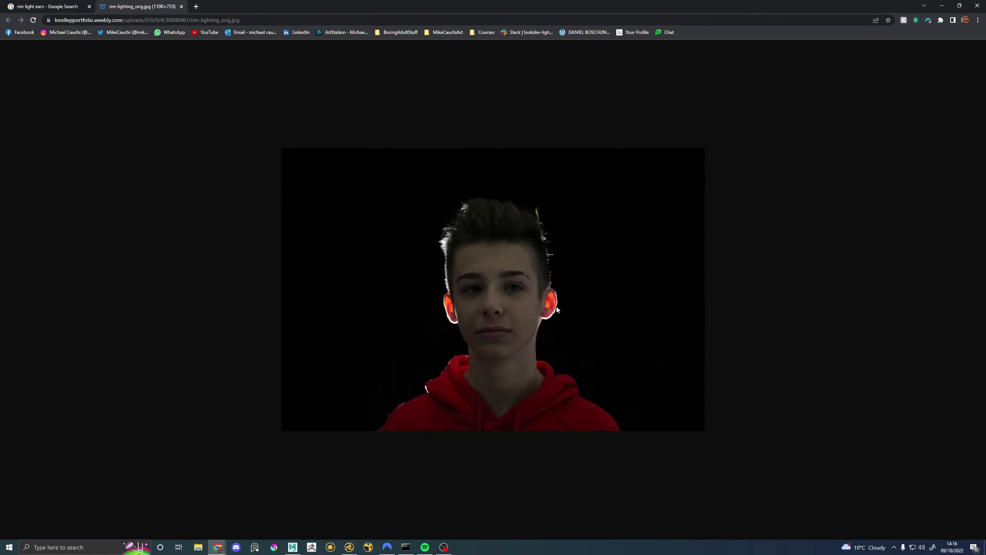
Step: Examine the rim-lit ears, hair and hoodie edges of the reference portrait up close, and close the browser tabs to return to Maya
ctrl+scroll(574, 311, up, 6)
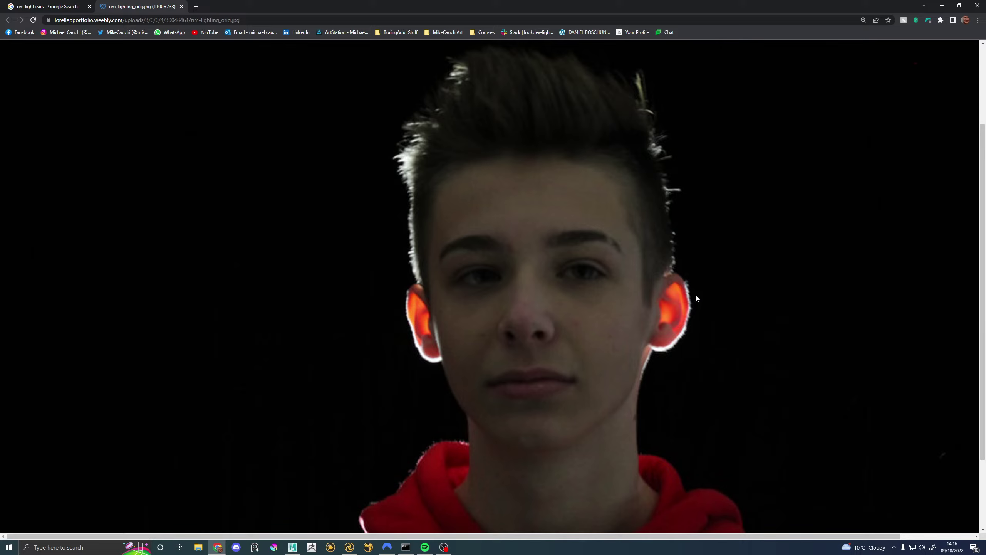
scroll(704, 320, down, 2)
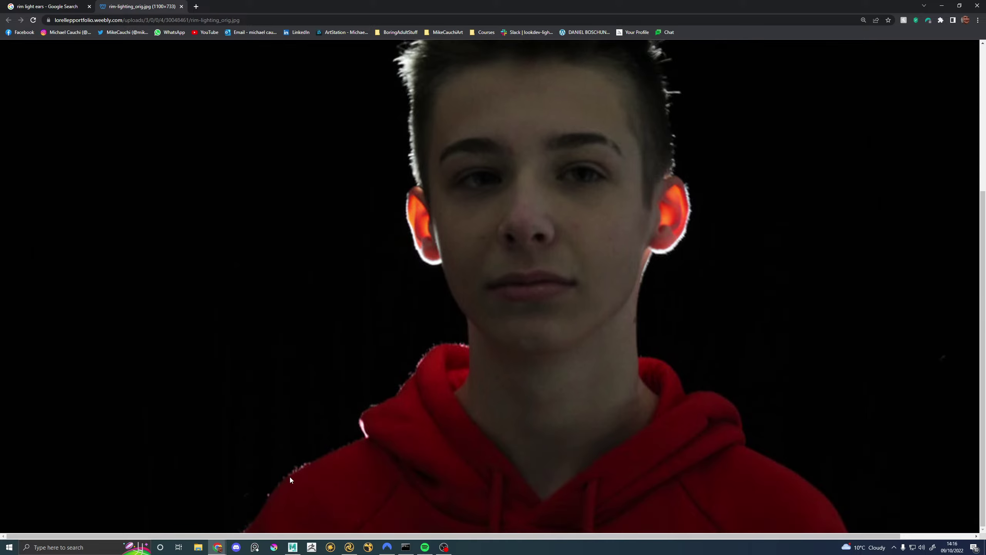
scroll(294, 474, up, 3)
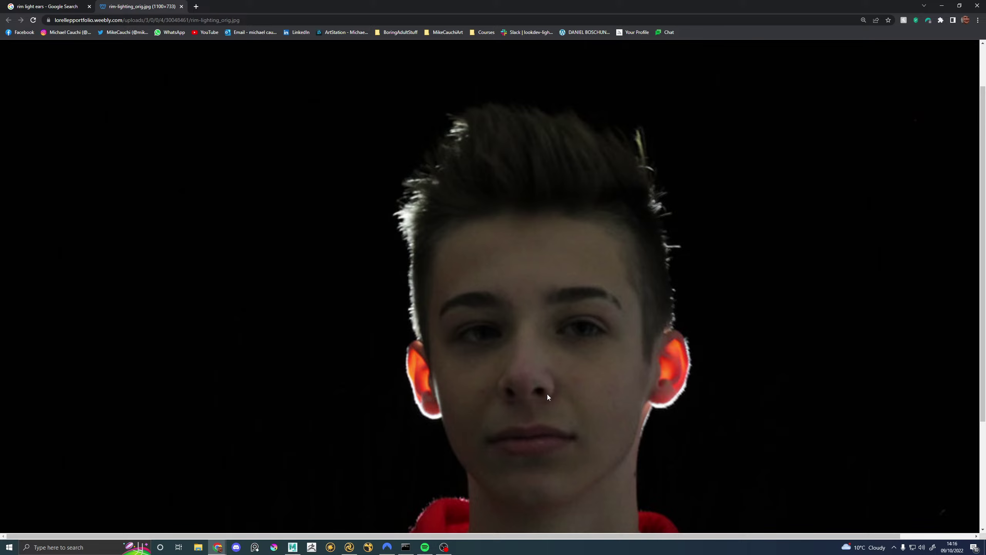
click(182, 7)
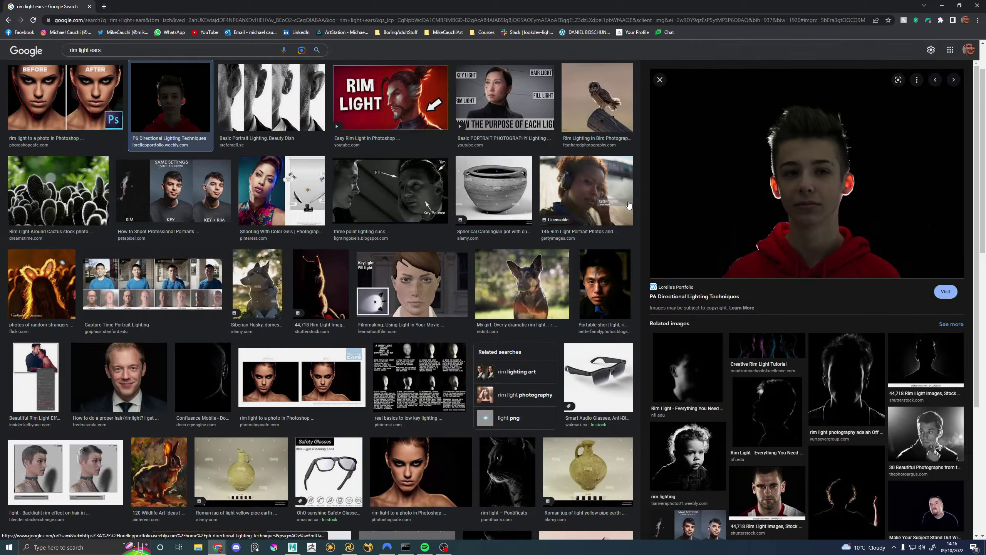
click(90, 7)
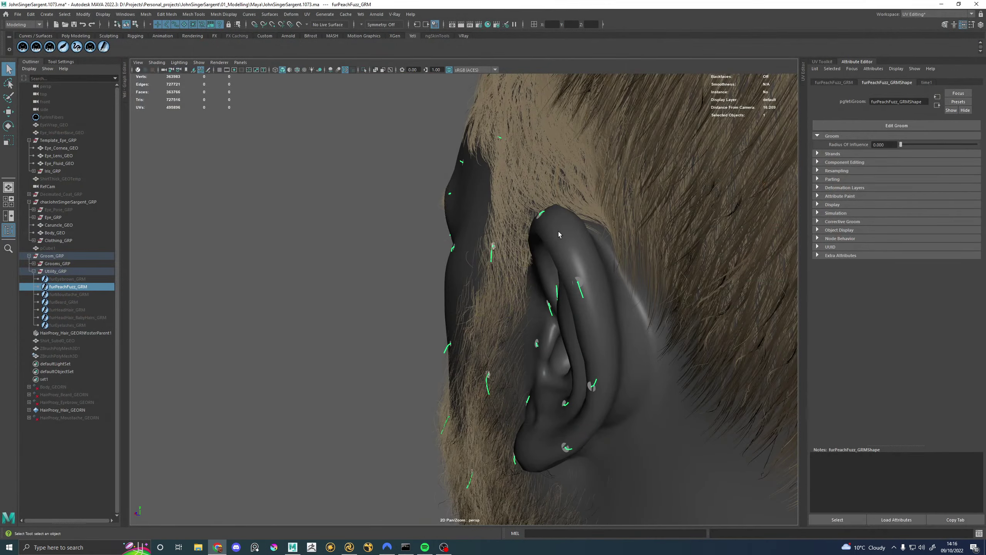
Step: Bring up the Yeti groom brush settings for furPeachFuzz_GRM and set the mirror axis to X
alt+drag(558, 232, 510, 265)
alt+right_drag(510, 266, 501, 253)
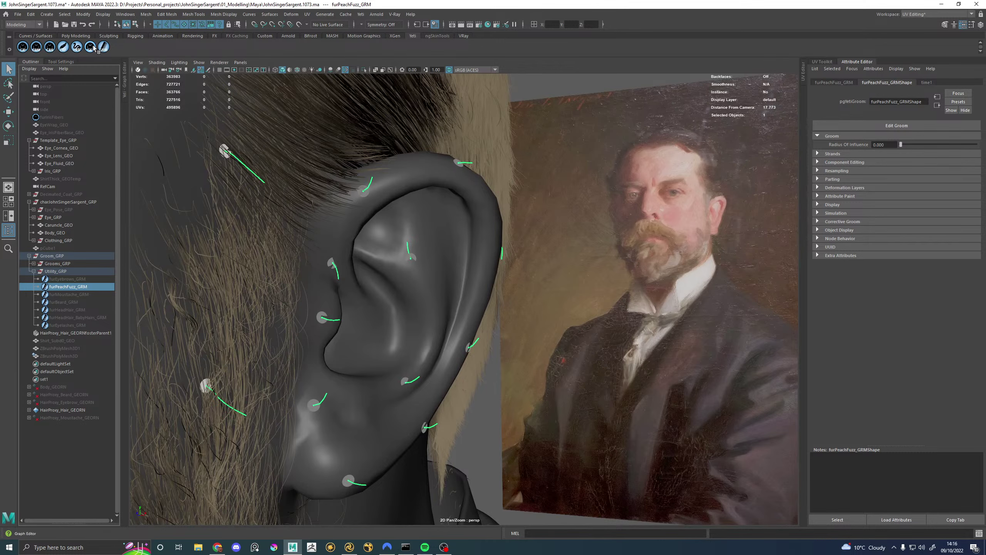
click(973, 25)
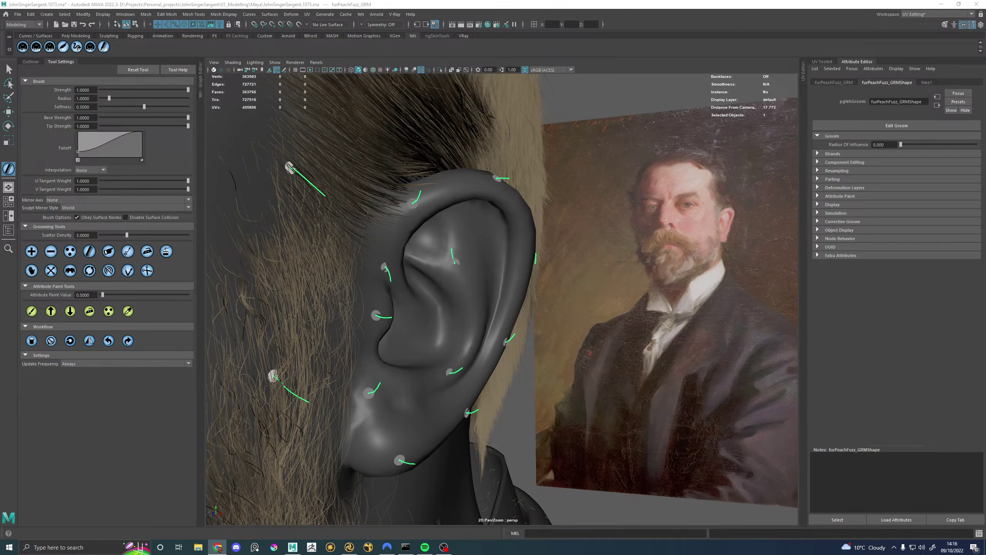
alt+drag(269, 310, 217, 280)
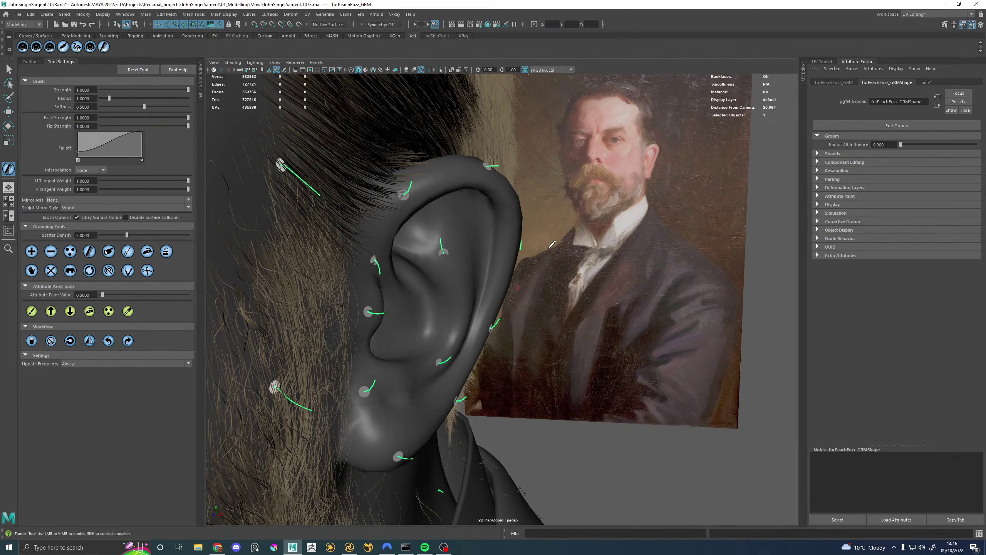
click(64, 201)
click(55, 214)
alt+drag(388, 271, 549, 257)
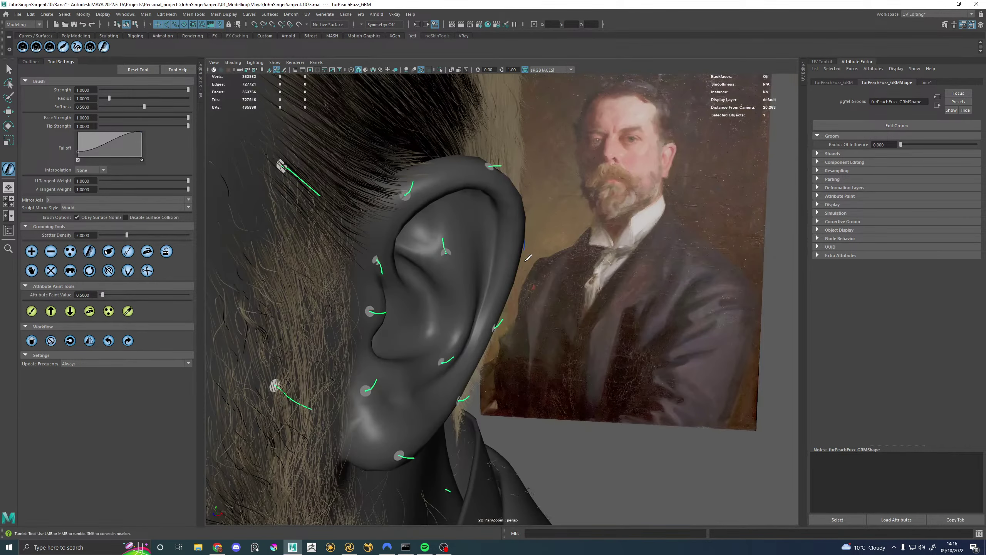
Step: Groom the peach fuzz guide strands along the rear rim of the ear so they point outward
click(164, 252)
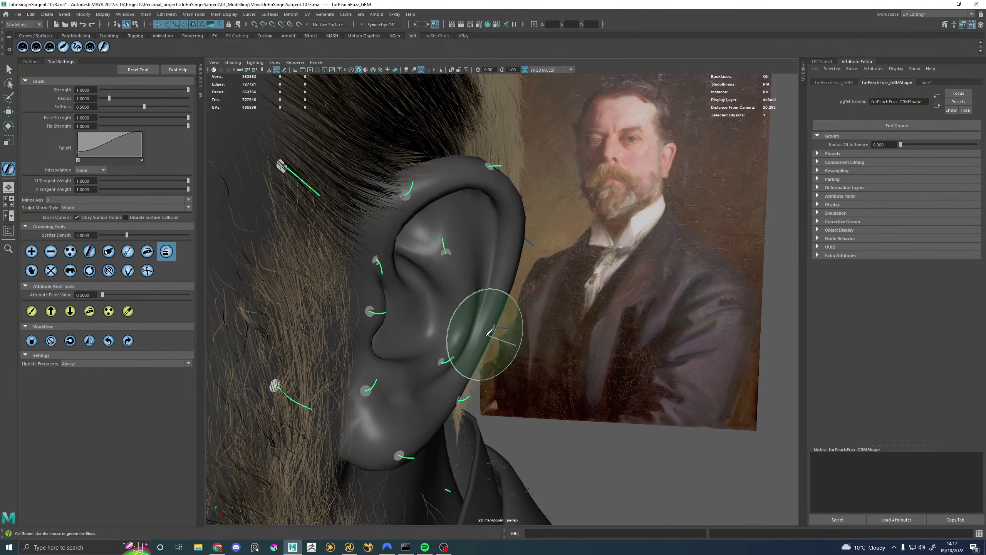
mouse_move(489, 332)
alt+mouse_down()
mouse_move(516, 326)
mouse_move(458, 330)
mouse_move(505, 322)
alt+mouse_up()
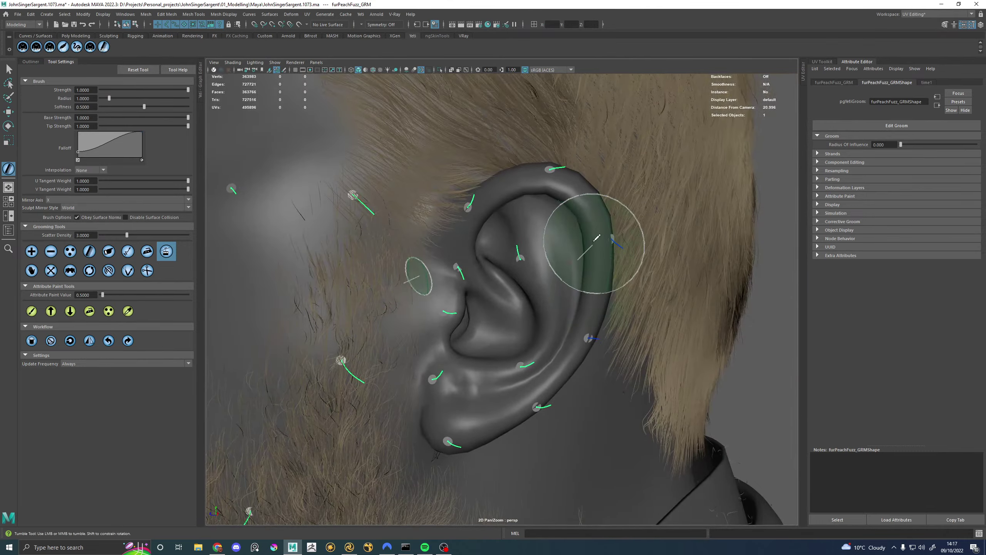
alt+drag(550, 363, 418, 397)
alt+middle_drag(418, 397, 476, 324)
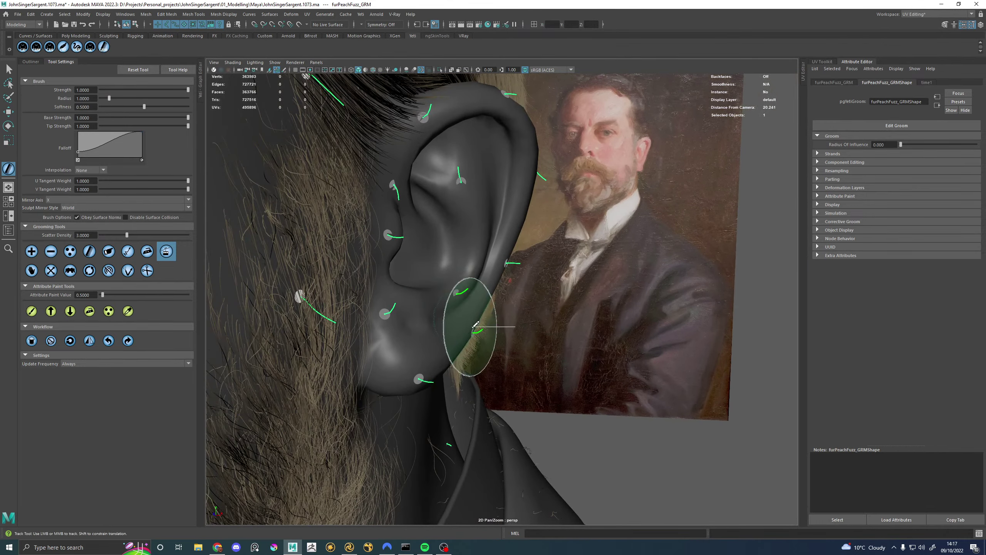
alt+drag(476, 325, 241, 252)
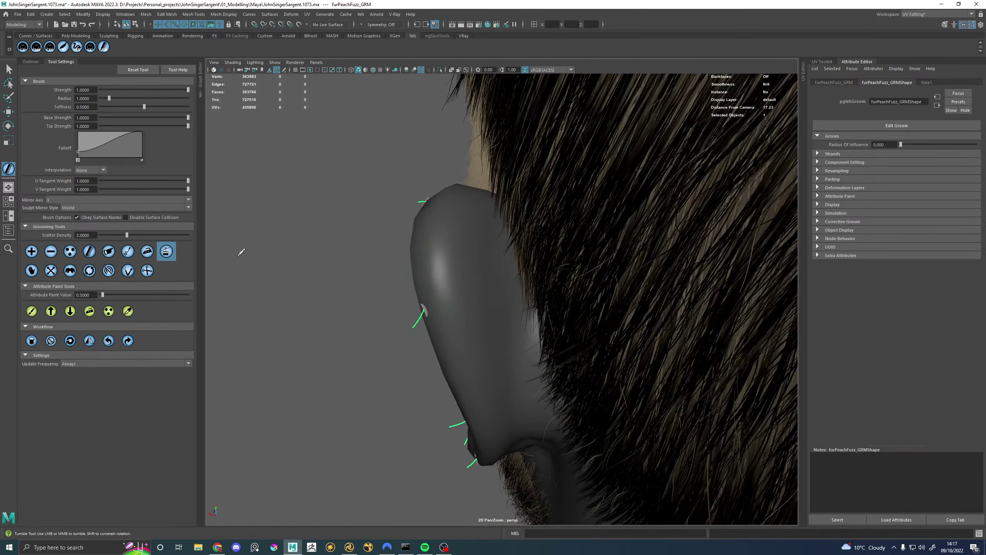
Step: Add a peach fuzz guide strand on the upper back of the ear and extend it by painting its length attribute
click(34, 252)
alt+drag(350, 271, 461, 254)
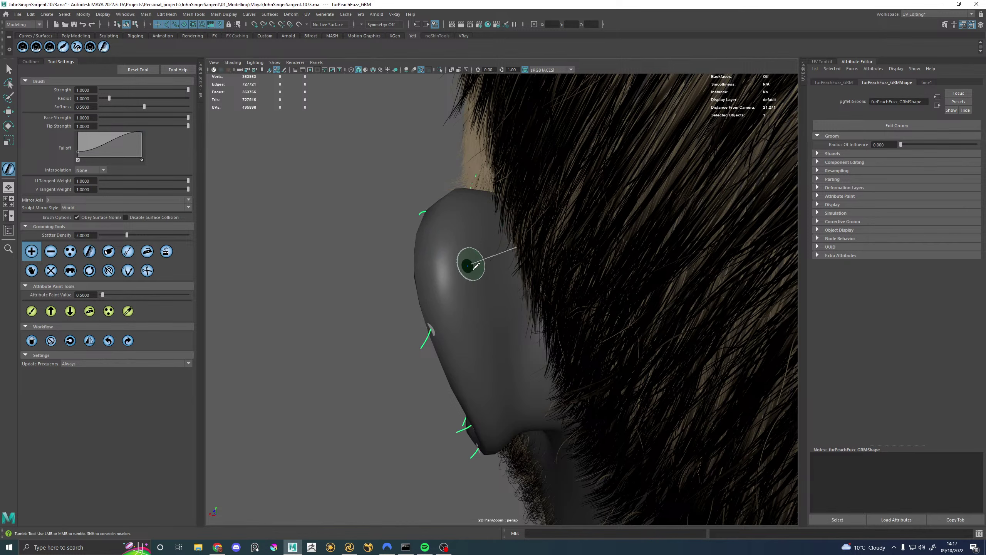
alt+drag(252, 277, 531, 278)
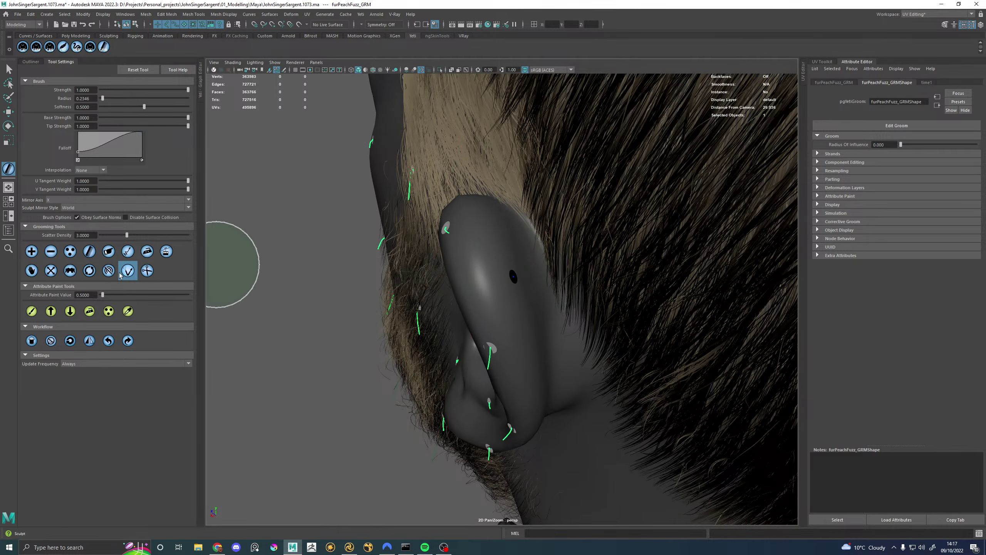
click(32, 252)
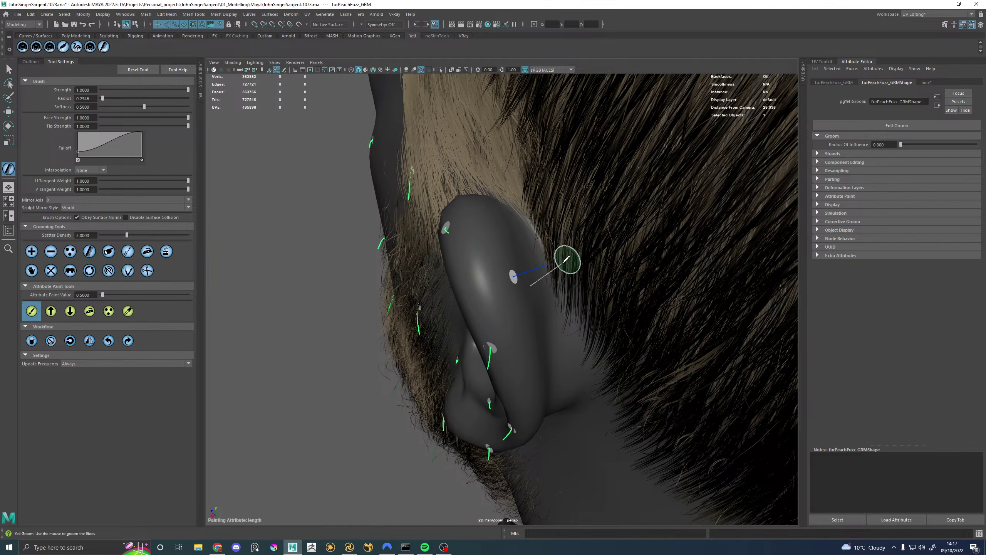
alt+drag(568, 260, 504, 268)
scroll(456, 273, up, 5)
Step: Sculpt the added guide strand behind the ear so it bends away from the ear surface
click(128, 270)
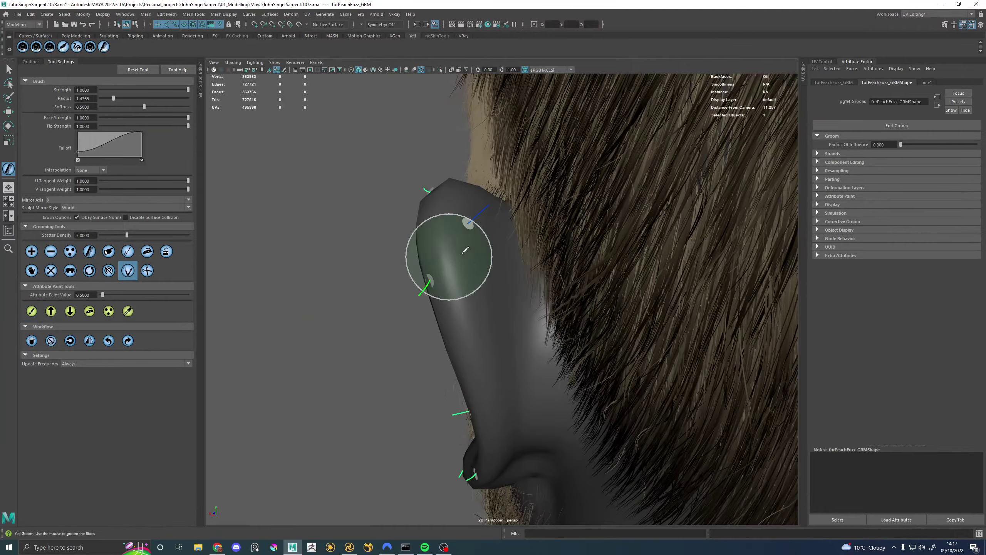
alt+drag(440, 253, 611, 227)
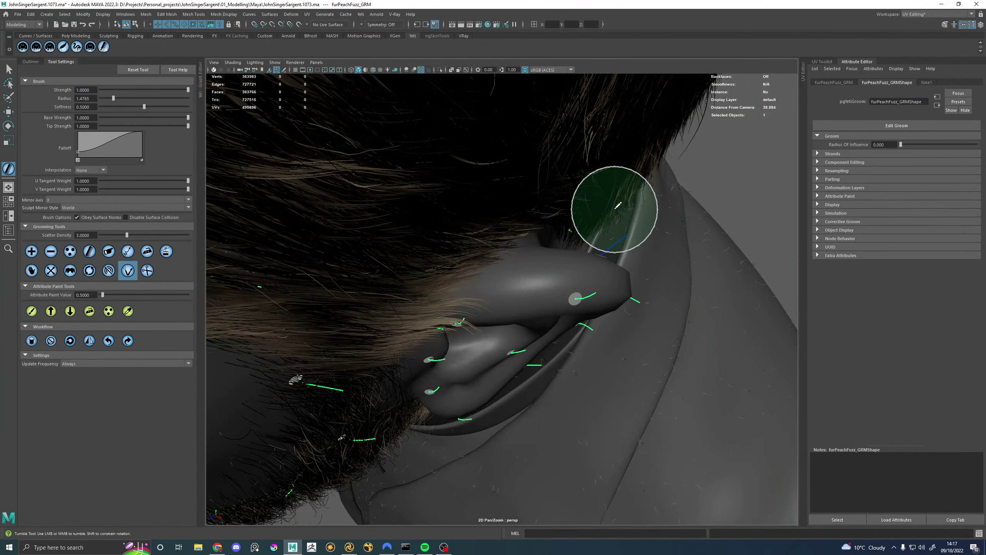
alt+middle_drag(656, 227, 597, 223)
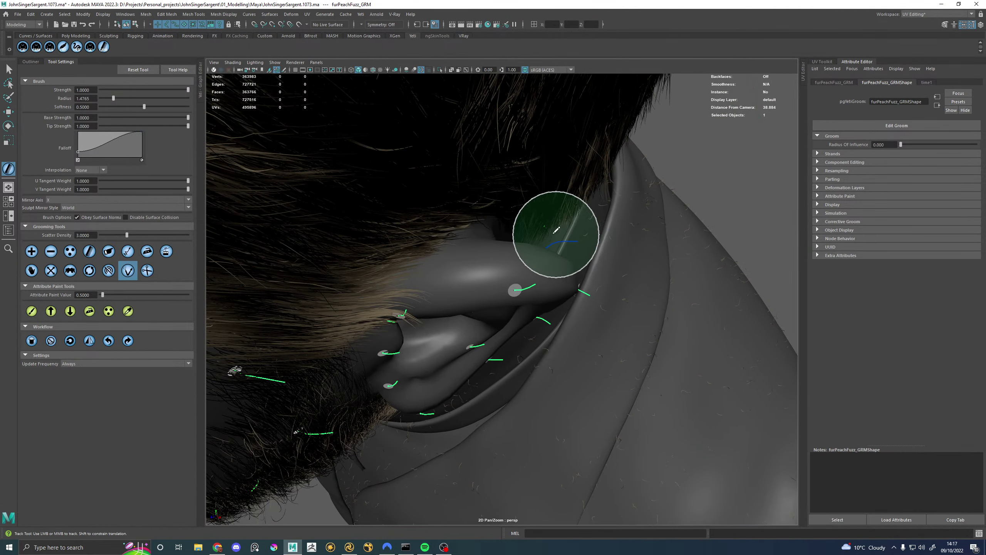
Step: Lengthen the peach fuzz guide strands at the front of the upper ear and on the earlobe by painting their length attribute
click(32, 311)
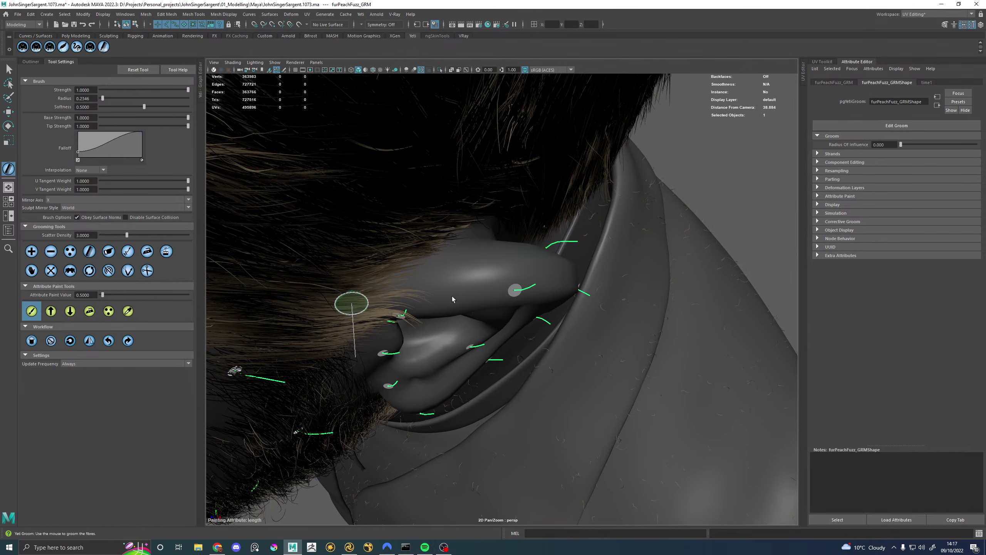
mouse_move(352, 297)
alt+mouse_down()
mouse_move(458, 271)
mouse_move(495, 200)
alt+mouse_up()
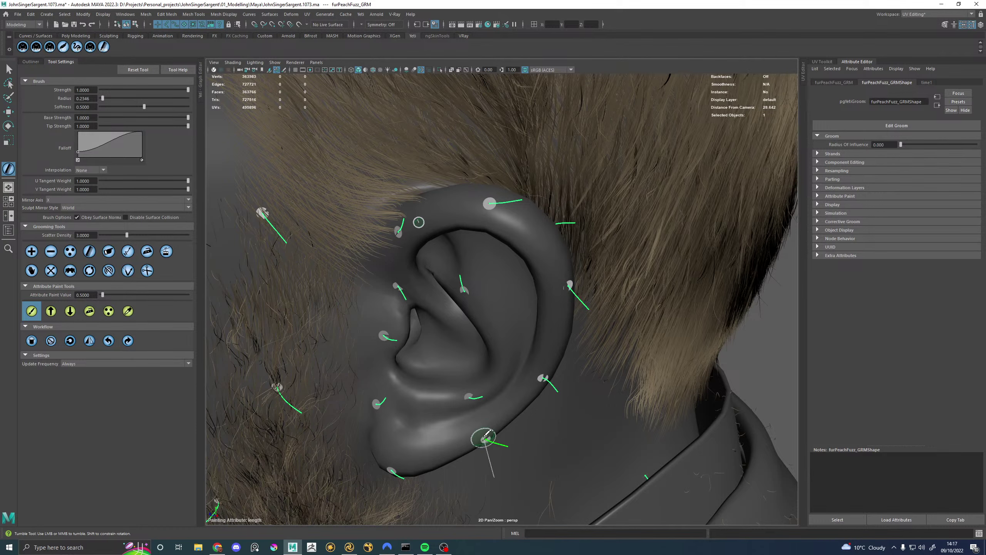
alt+drag(559, 298, 556, 220)
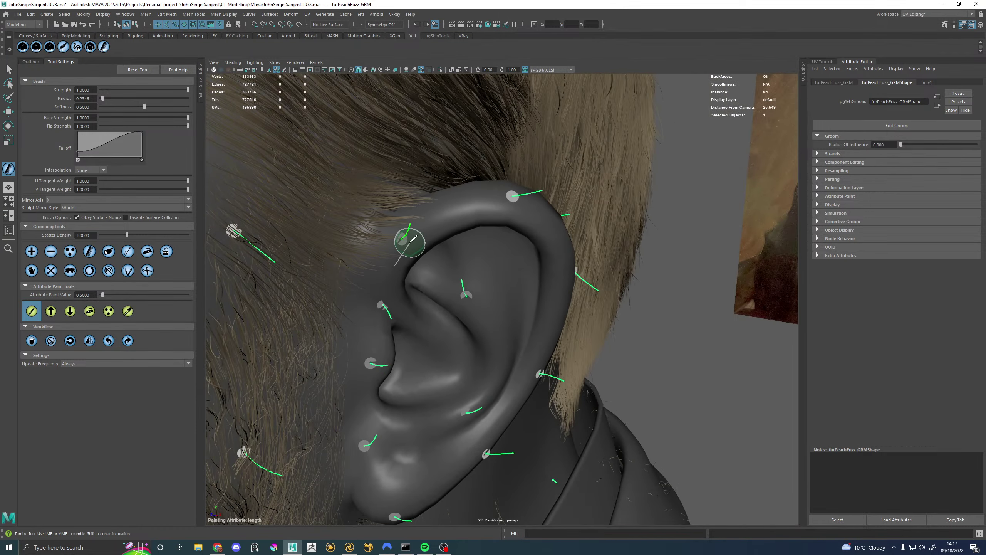
alt+drag(416, 236, 425, 253)
alt+right_drag(425, 253, 455, 115)
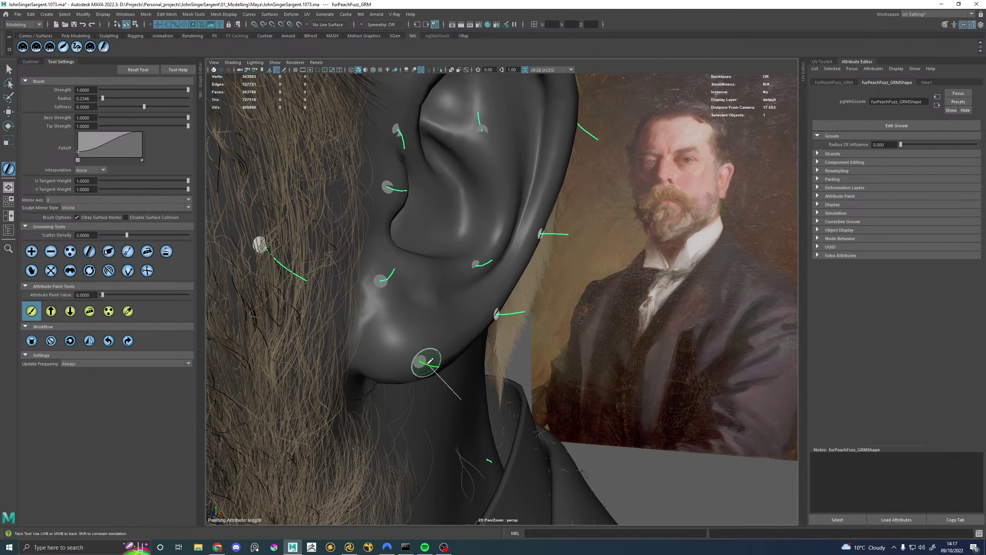
alt+drag(440, 345, 183, 318)
Step: Turn off Obey Surface Normals and sculpt the earlobe's guide strand so it hangs downward
click(128, 270)
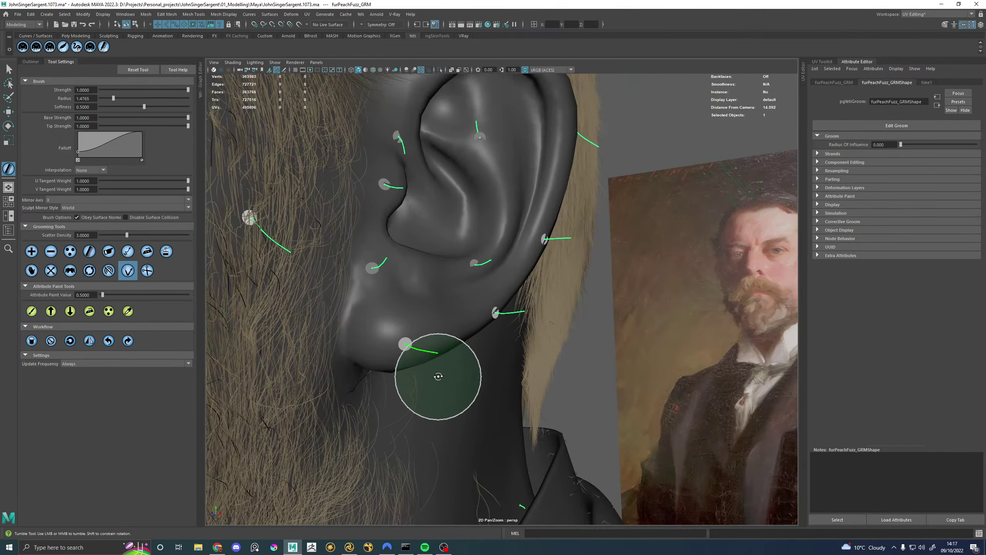
alt+drag(435, 376, 448, 357)
click(92, 217)
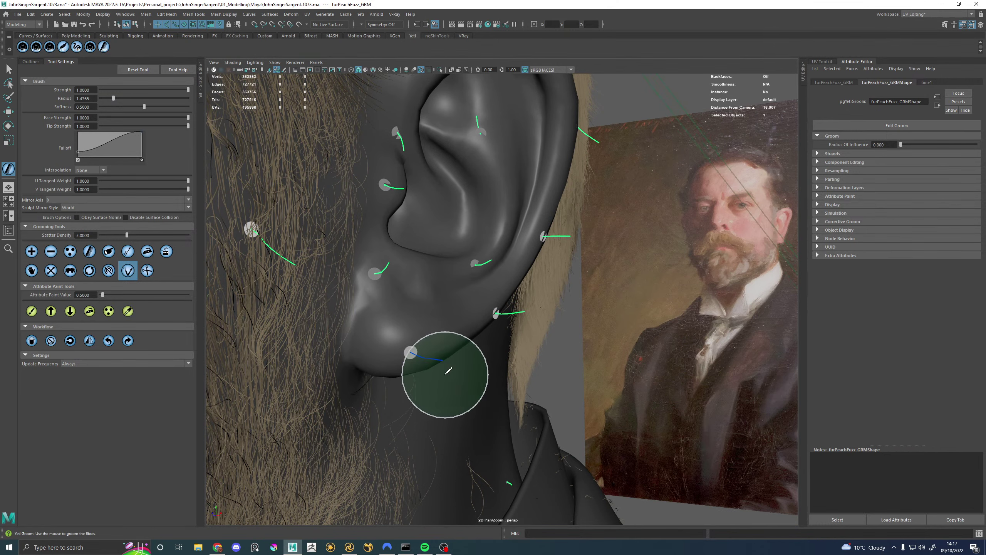
alt+middle_drag(544, 334, 594, 177)
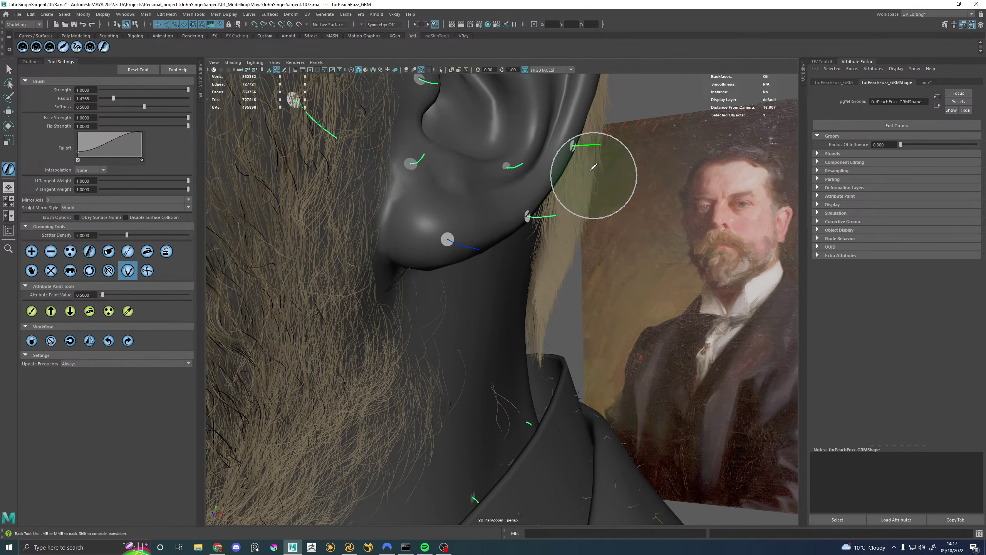
mouse_move(506, 233)
mouse_down()
mouse_move(473, 283)
mouse_move(495, 285)
mouse_move(505, 278)
mouse_move(392, 288)
mouse_up()
alt+middle_drag(392, 288, 422, 294)
mouse_move(422, 295)
alt+right_down()
mouse_move(443, 300)
mouse_move(451, 260)
alt+right_up()
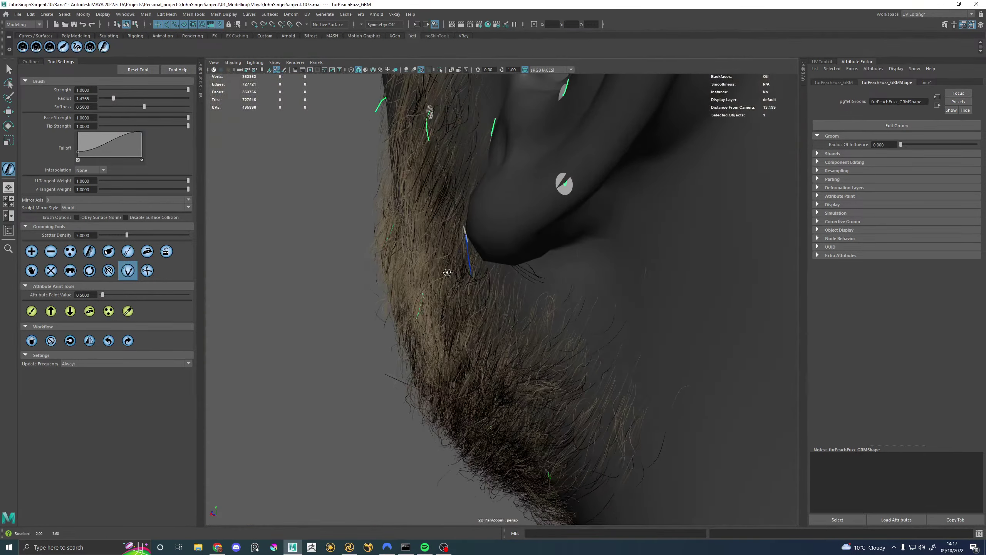
alt+drag(451, 260, 480, 220)
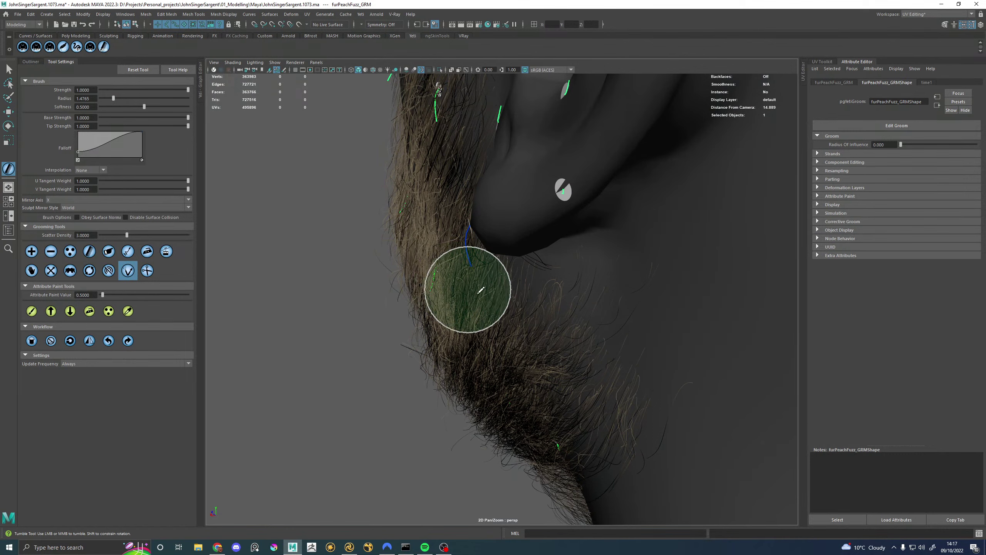
alt+drag(499, 257, 571, 244)
alt+right_drag(570, 244, 453, 219)
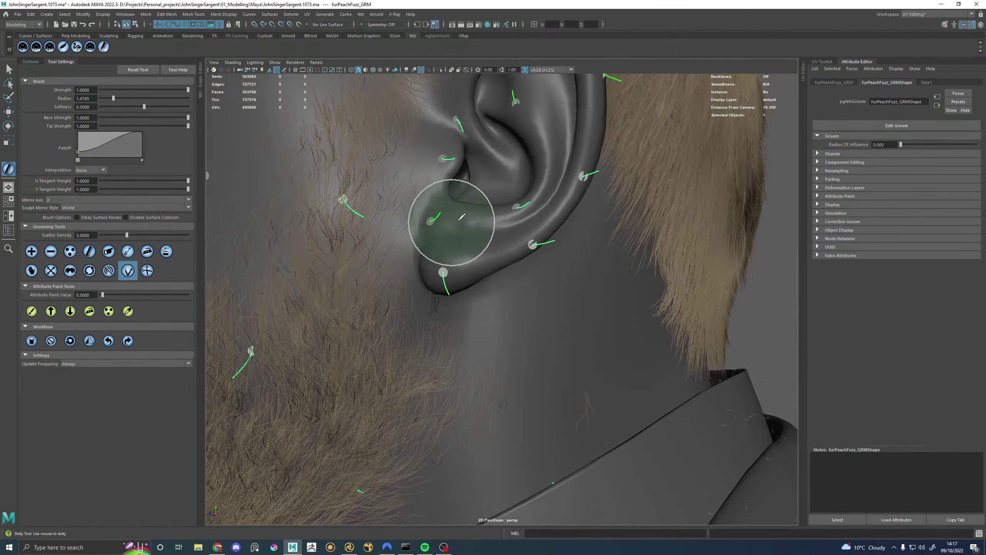
Step: Sculpt the guide strand on the lower rear rim, just above the earlobe, so it points outward and down
alt+middle_drag(453, 219, 526, 257)
alt+drag(528, 253, 504, 350)
alt+right_drag(504, 350, 529, 363)
alt+drag(528, 363, 479, 330)
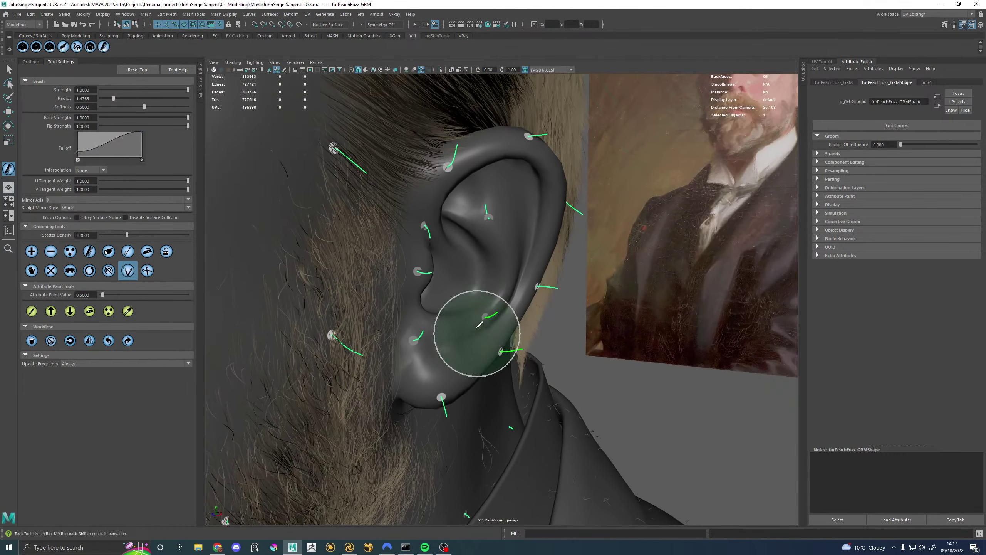
alt+right_drag(480, 331, 522, 418)
alt+drag(497, 389, 518, 329)
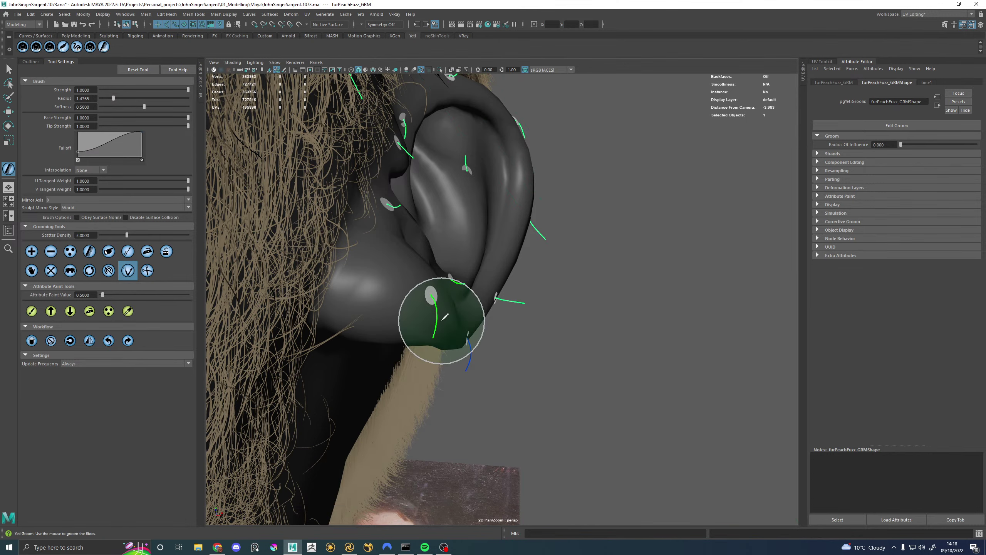
scroll(445, 317, down, 5)
scroll(528, 280, up, 8)
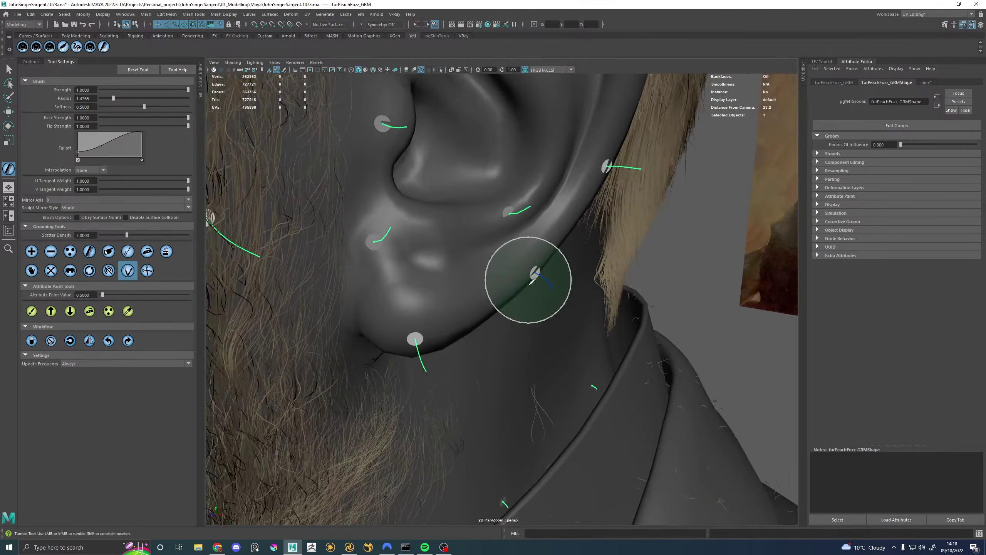
mouse_move(529, 279)
alt+mouse_down()
mouse_move(538, 305)
mouse_move(440, 324)
alt+mouse_up()
scroll(519, 341, up, 5)
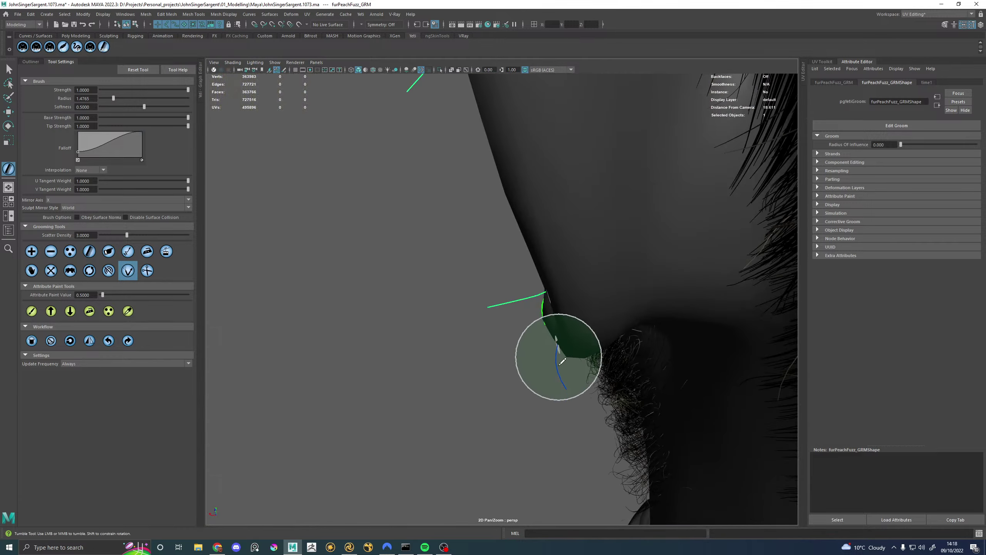
alt+drag(563, 402, 543, 362)
alt+middle_drag(543, 361, 565, 345)
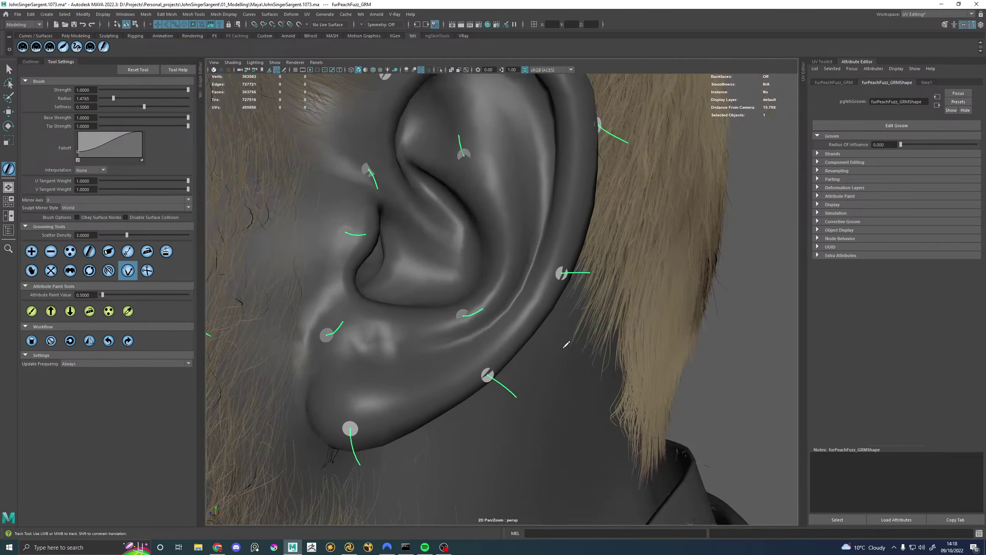
Step: Sculpt the guide strands on the middle and upper rear rim of the ear so they curve away from the surface
scroll(607, 297, down, 5)
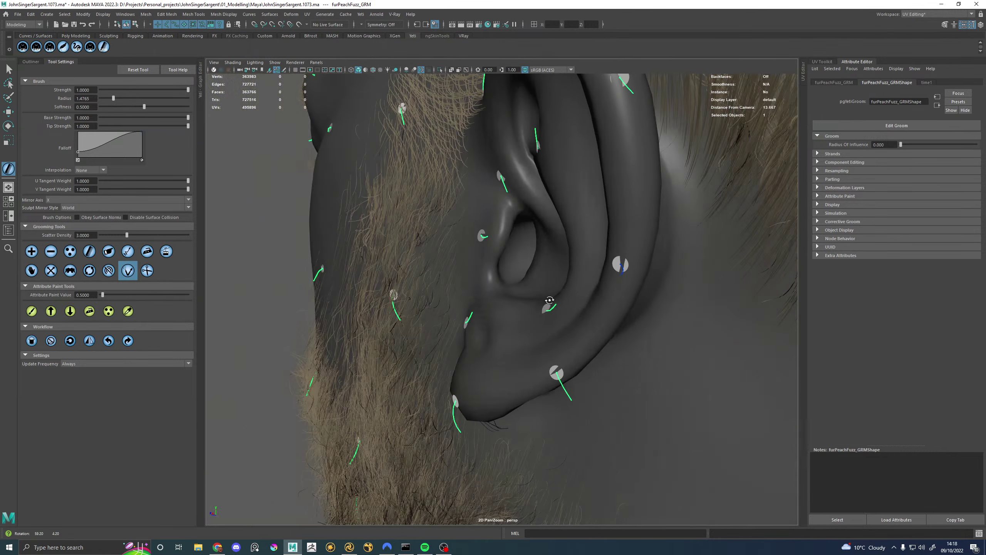
alt+drag(607, 297, 504, 330)
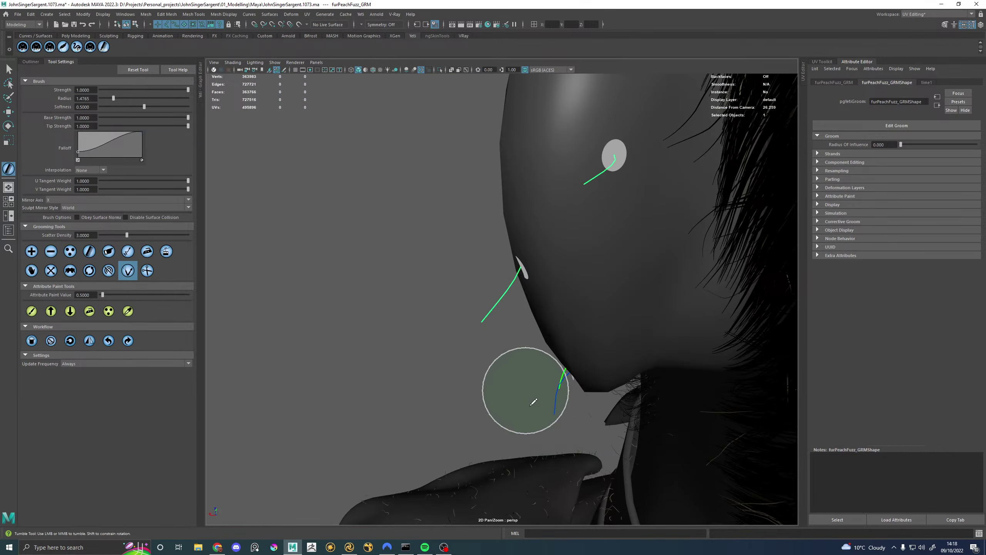
mouse_move(521, 389)
alt+mouse_down()
mouse_move(636, 390)
mouse_move(548, 296)
alt+mouse_up()
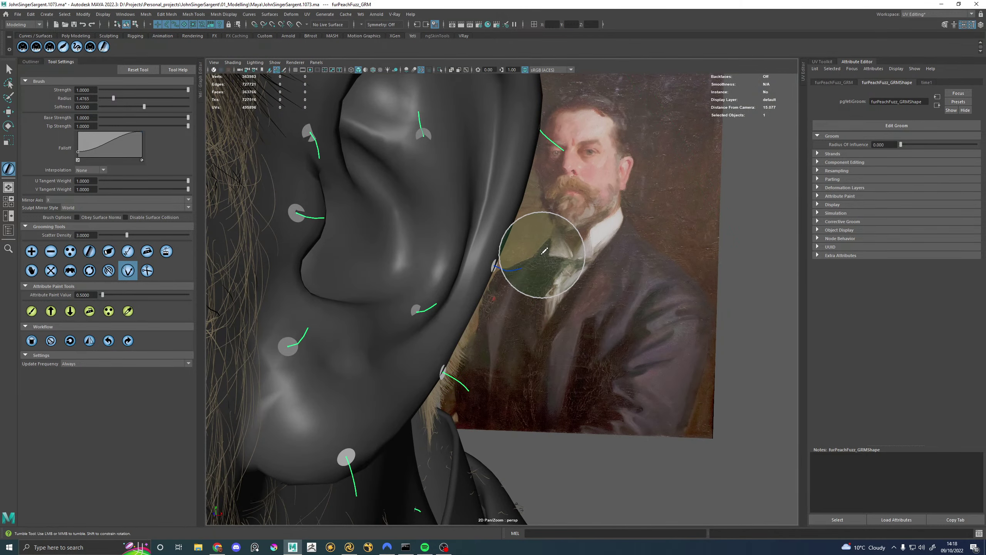
alt+middle_drag(538, 263, 533, 320)
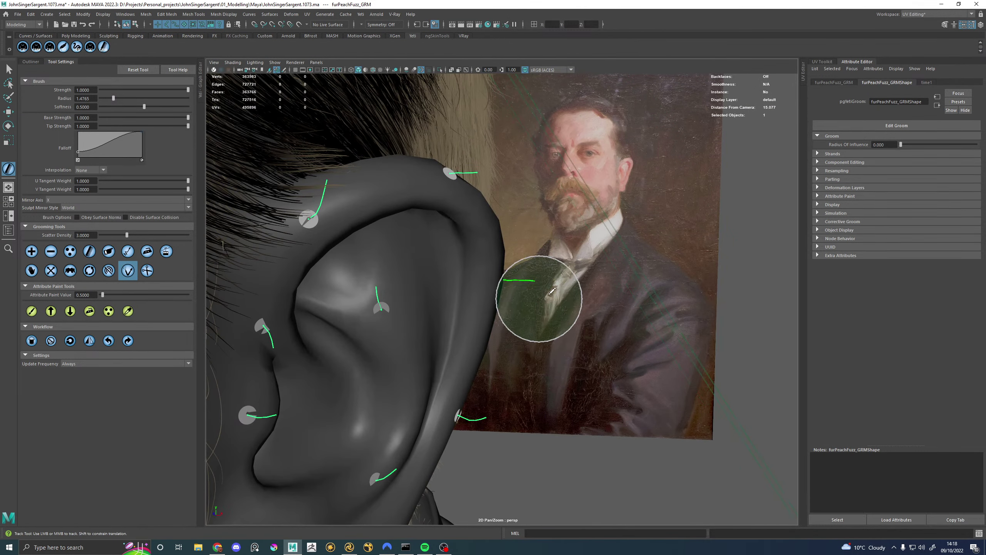
mouse_move(597, 286)
alt+mouse_down()
mouse_move(460, 288)
mouse_move(603, 292)
alt+mouse_up()
alt+drag(532, 255, 492, 172)
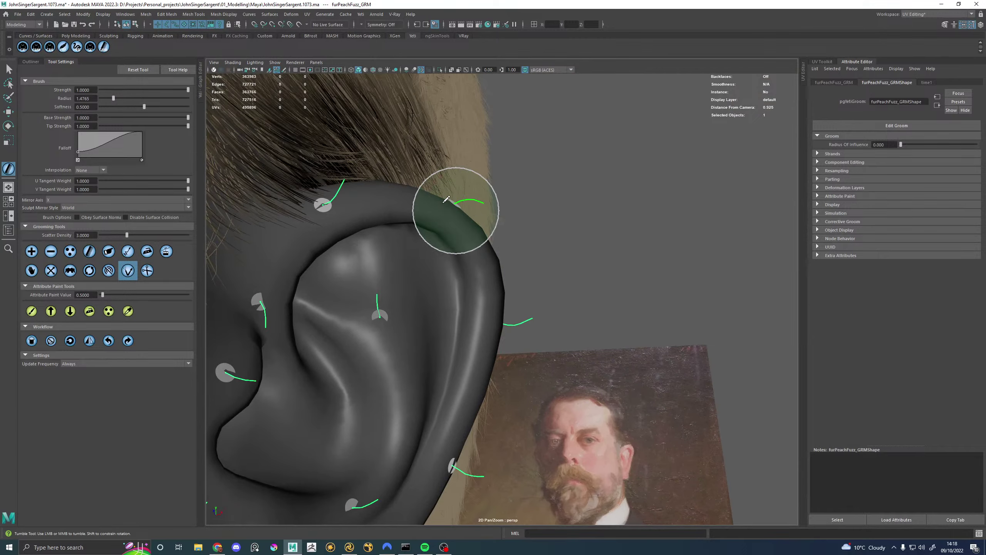
alt+drag(455, 210, 374, 147)
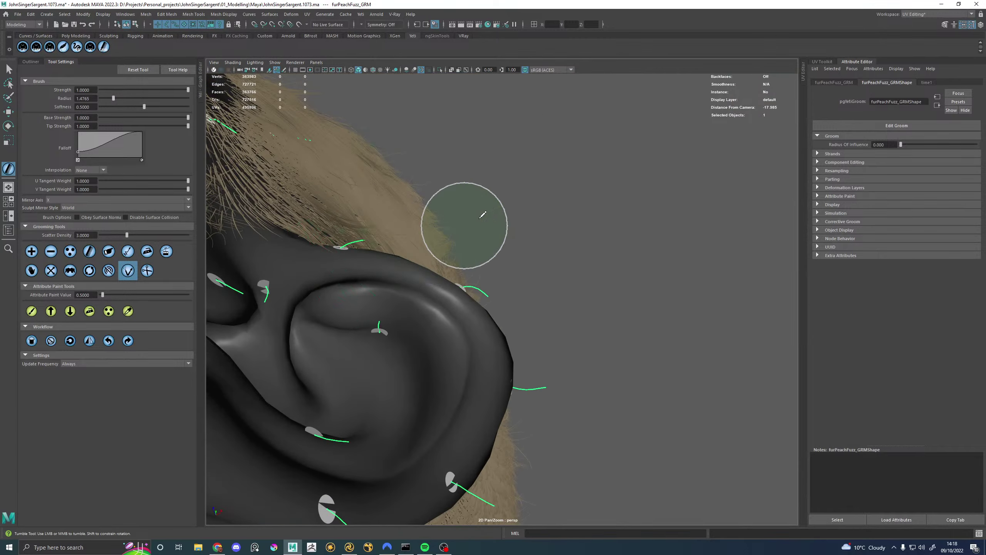
alt+drag(462, 220, 385, 253)
Step: Refine the guide strands down the rear rim with another grooming brush so they angle increasingly downward toward the earlobe
click(147, 270)
alt+right_drag(559, 207, 572, 291)
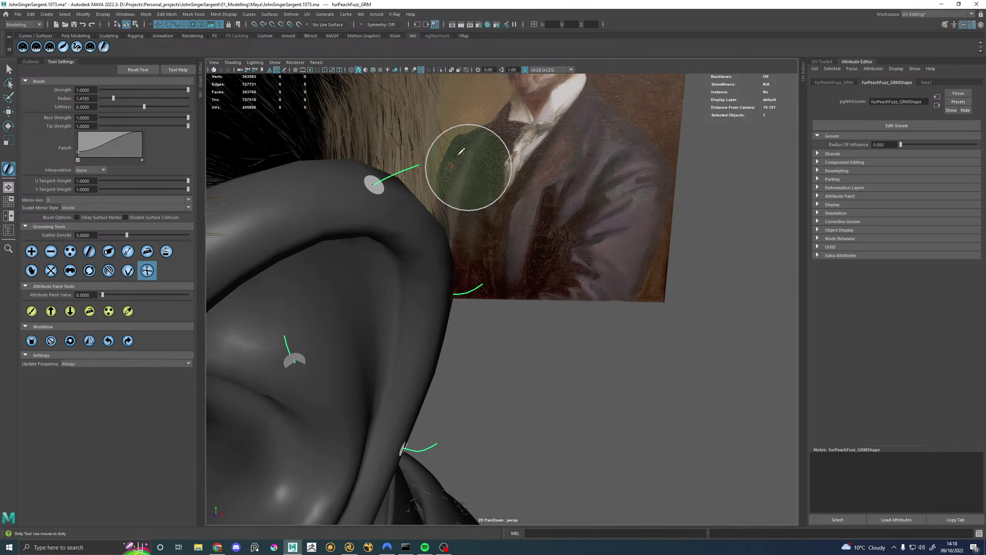
alt+middle_drag(454, 141, 538, 296)
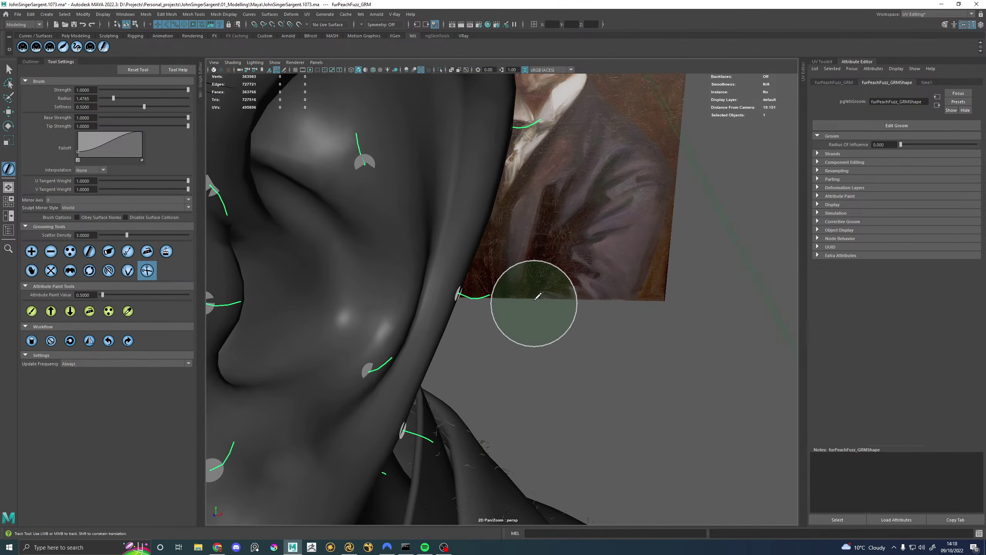
alt+middle_drag(536, 353, 515, 234)
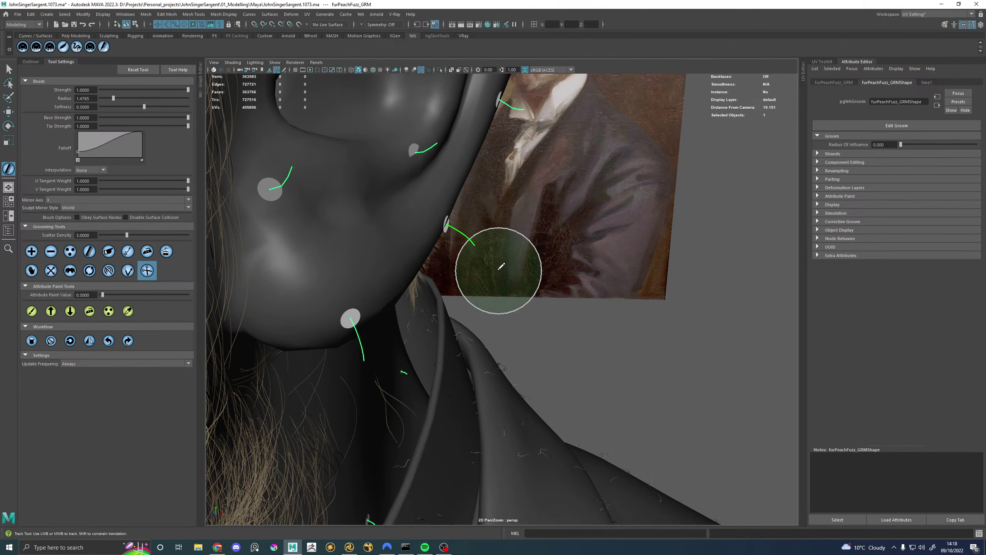
alt+drag(498, 277, 473, 262)
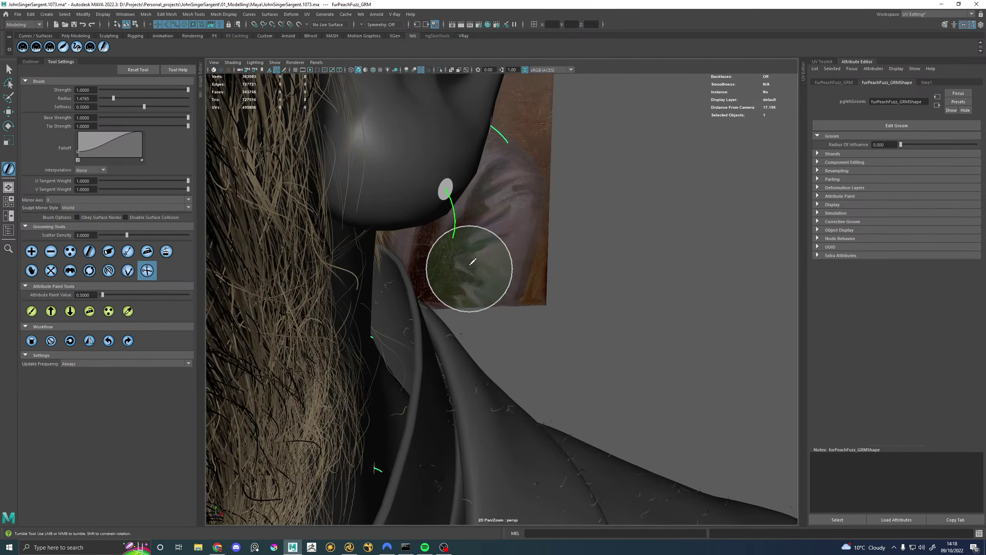
alt+drag(598, 235, 526, 165)
alt+middle_drag(526, 165, 513, 266)
mouse_move(513, 265)
alt+mouse_down()
mouse_move(489, 252)
mouse_move(473, 268)
mouse_move(455, 259)
mouse_move(665, 210)
mouse_move(553, 282)
mouse_move(605, 231)
mouse_move(485, 244)
alt+mouse_up()
alt+right_drag(485, 245, 430, 252)
alt+drag(430, 253, 531, 246)
alt+middle_drag(530, 247, 388, 201)
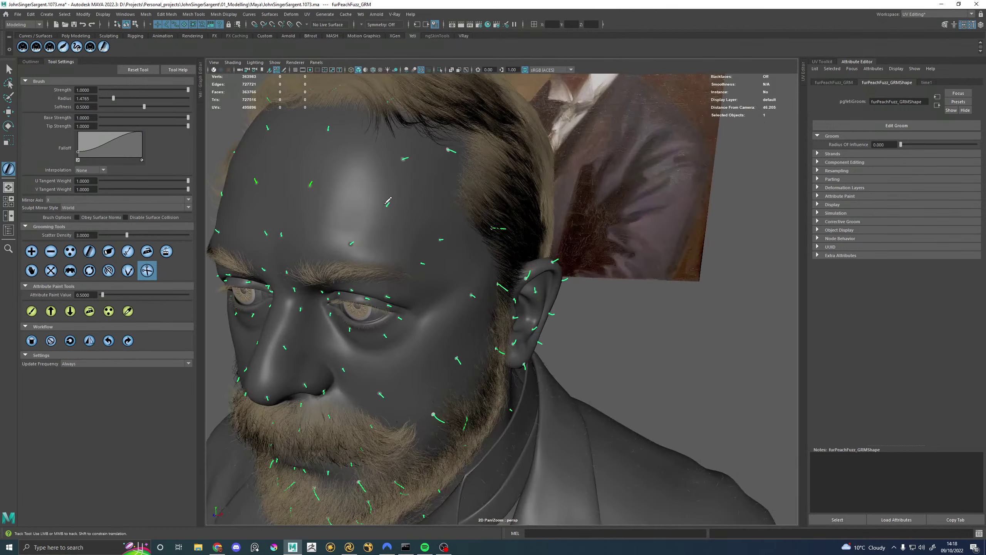
Step: Hide the peach fuzz guides, select furPeachFuzz in Grooms_GRP and examine the fuzz around the ear
click(31, 62)
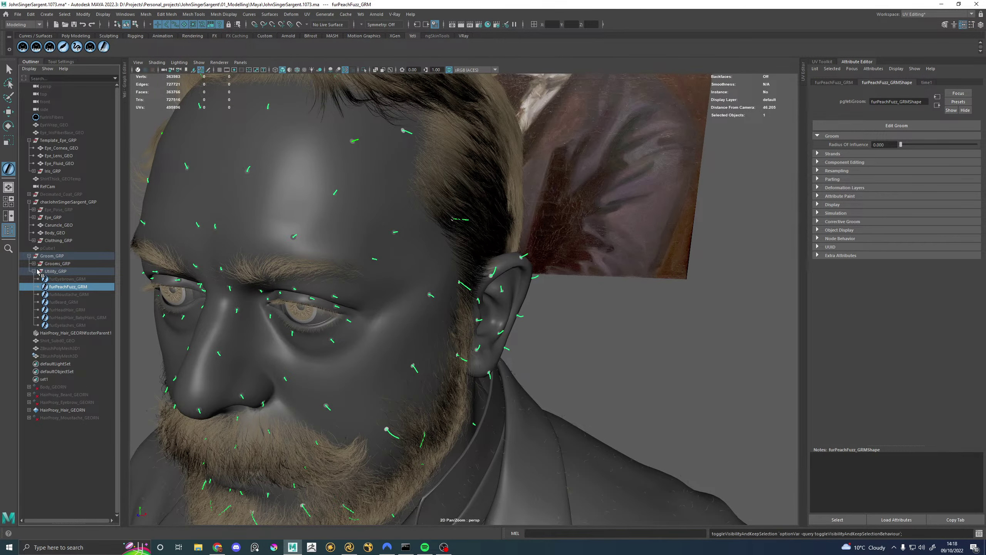
click(33, 263)
click(62, 271)
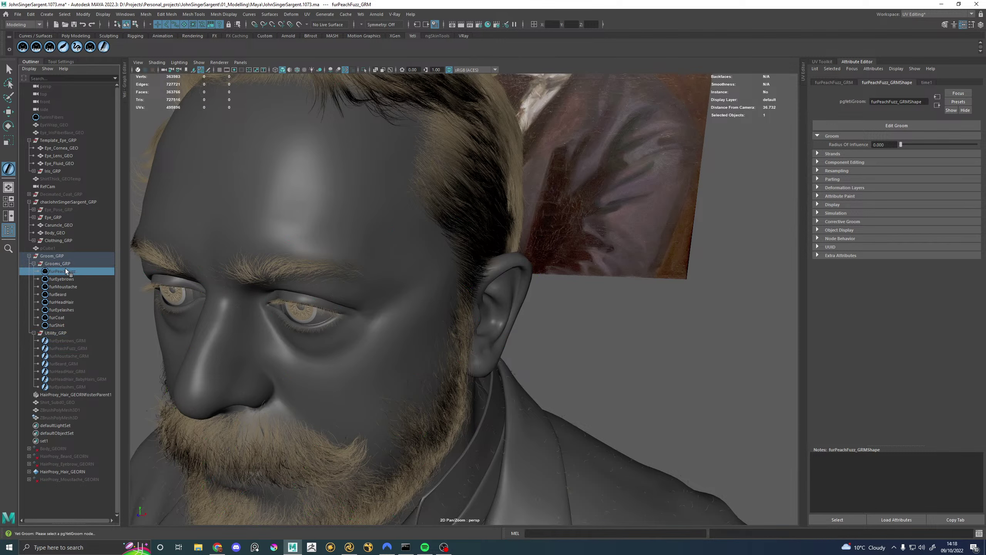
scroll(557, 274, down, 5)
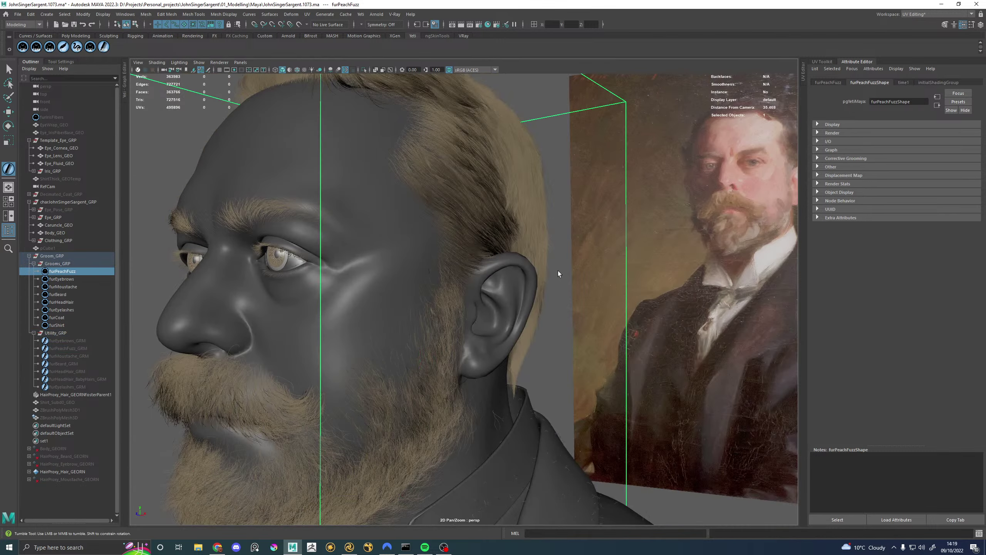
scroll(555, 276, up, 10)
alt+drag(545, 278, 390, 447)
Step: Switch to Katana and show the parameters of the Yeti_furPeachFuzz node
key(alt+Tab)
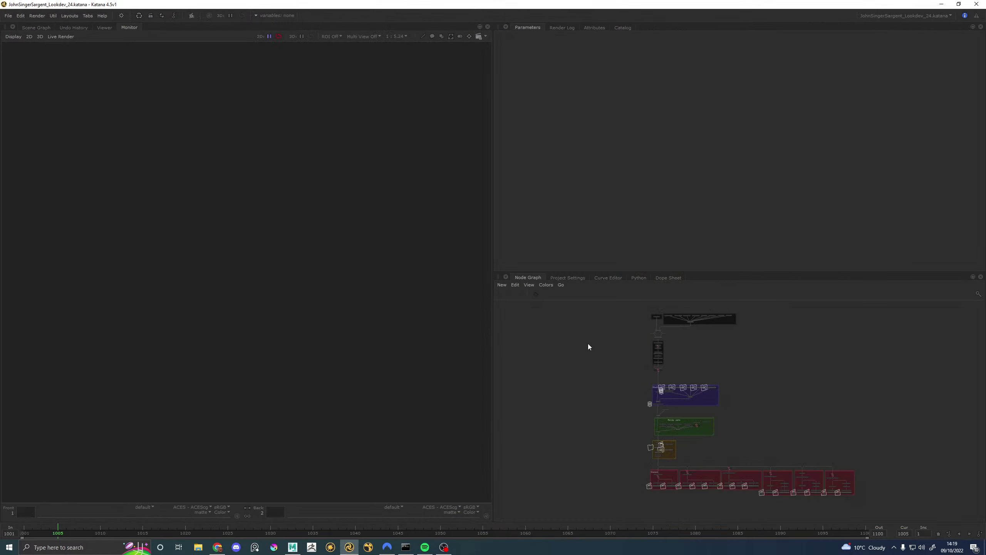
key(f)
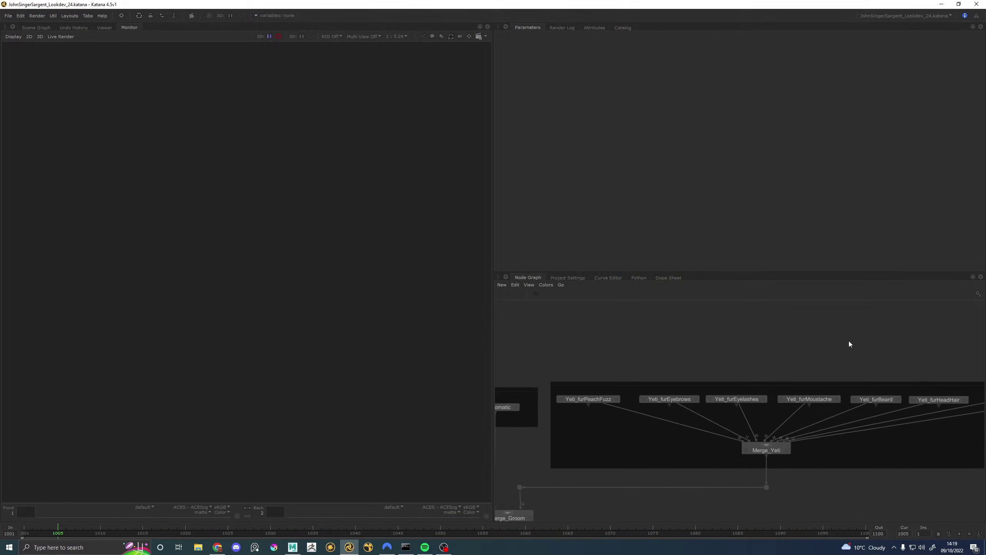
click(617, 400)
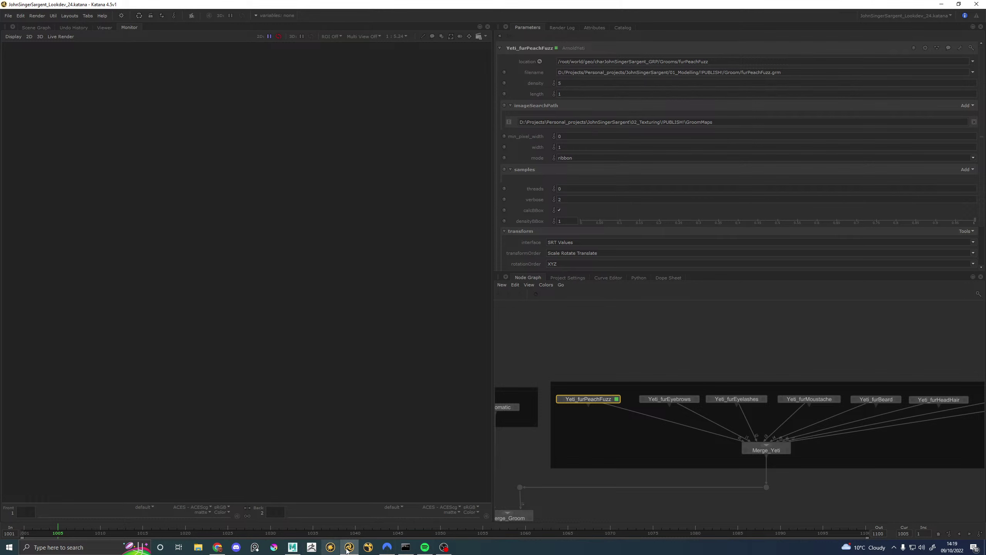
Step: Return to Maya and examine the generated peach fuzz on the ear's outer rim up close
mouse_move(414, 551)
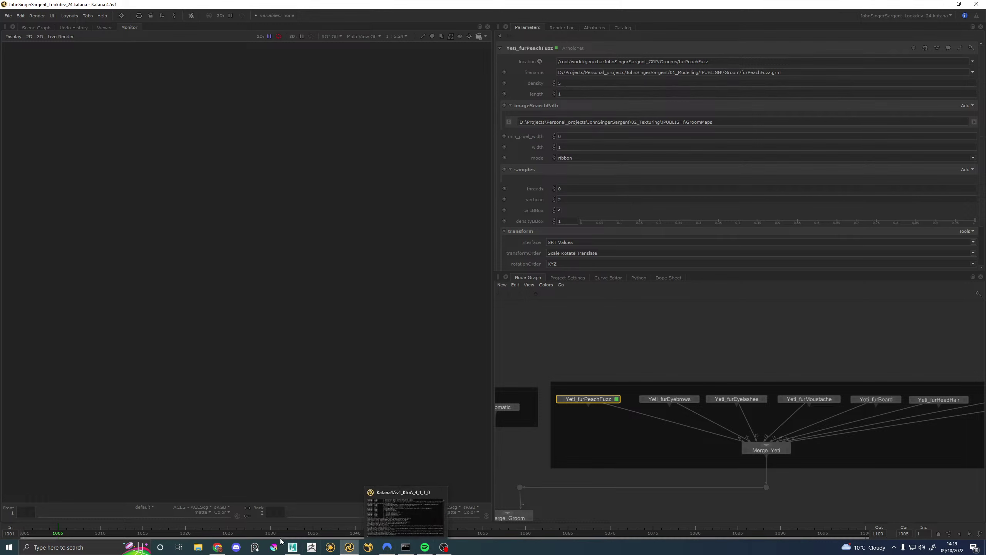
click(293, 548)
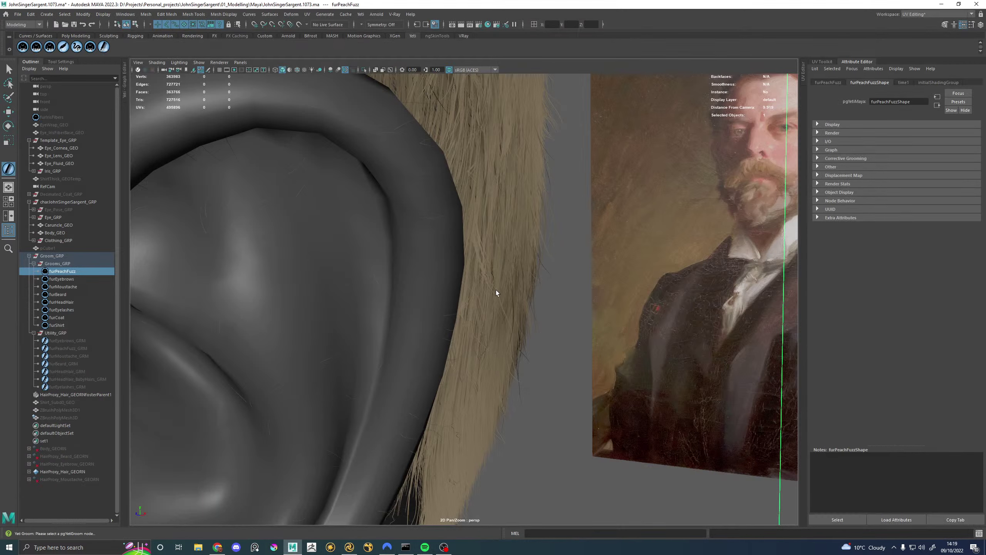
alt+drag(496, 290, 461, 255)
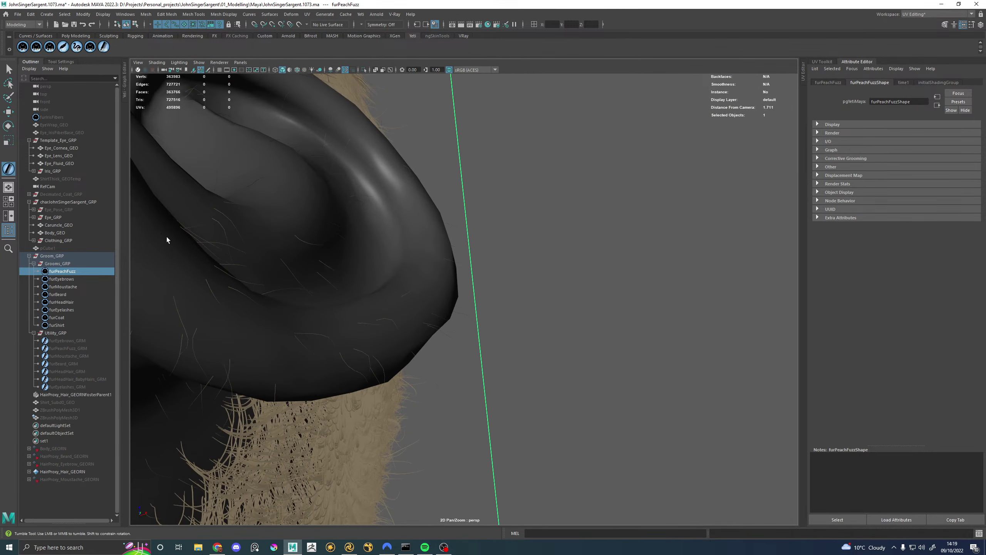
Step: Show furPeachFuzz's Yeti graph and inspect the texture_Density and expression0 nodes
click(124, 77)
scroll(303, 217, down, 3)
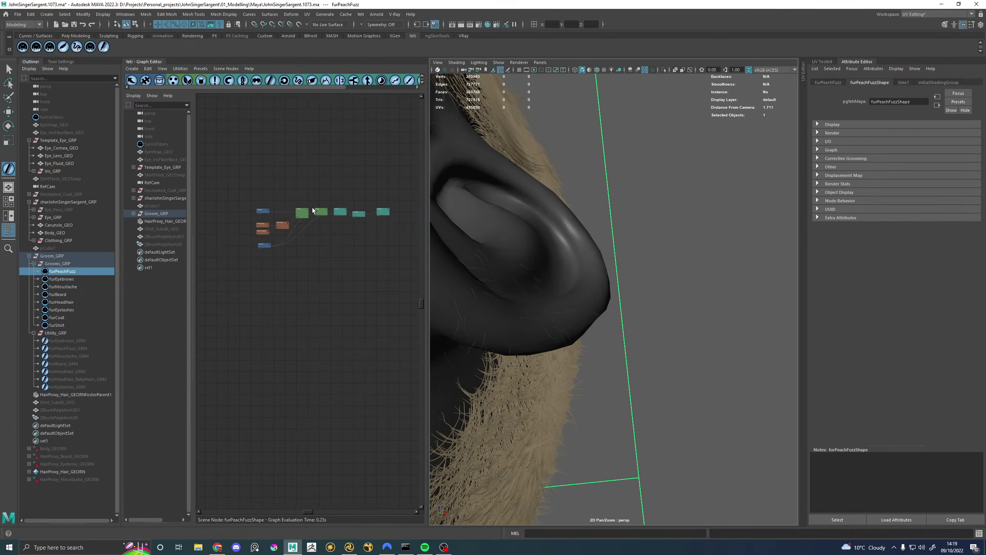
scroll(322, 225, up, 4)
middle_drag(323, 225, 259, 263)
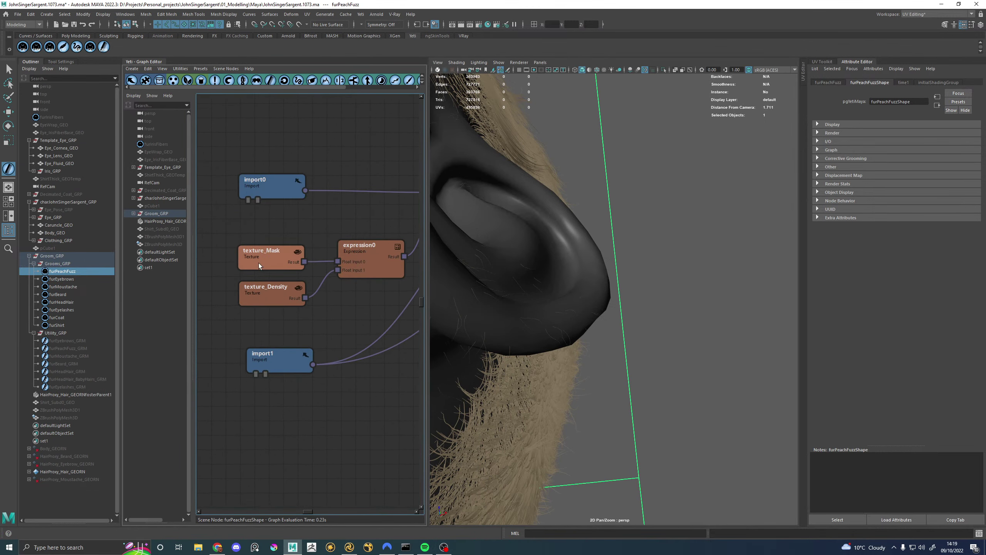
double_click(270, 291)
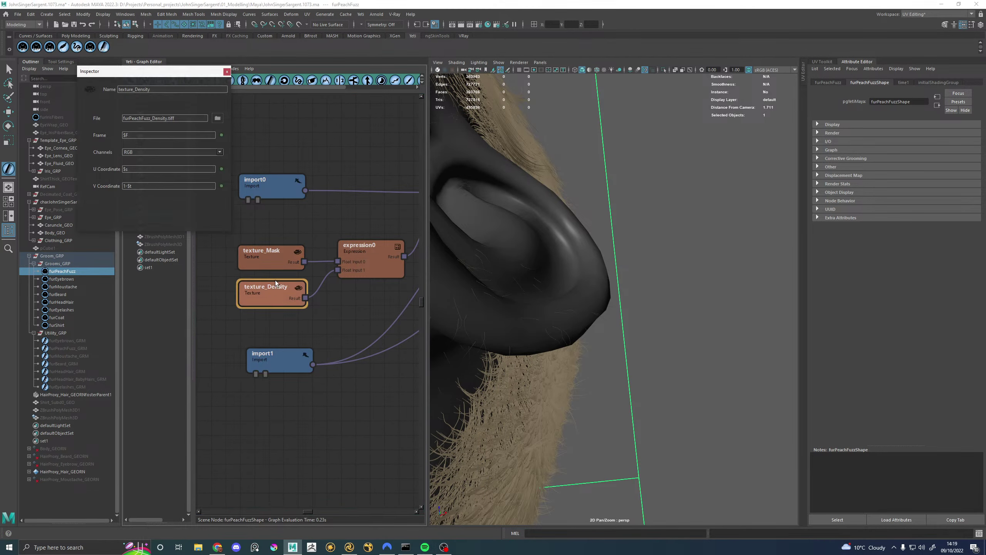
click(226, 73)
double_click(368, 267)
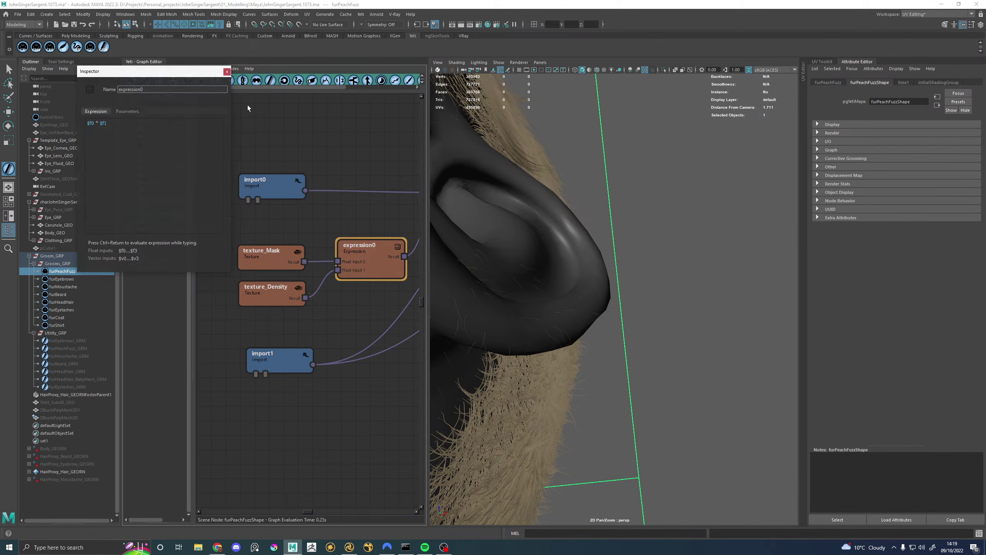
click(227, 72)
Step: Save the scene incrementally as JohnSingerSargent.1074.ma
scroll(590, 273, down, 6)
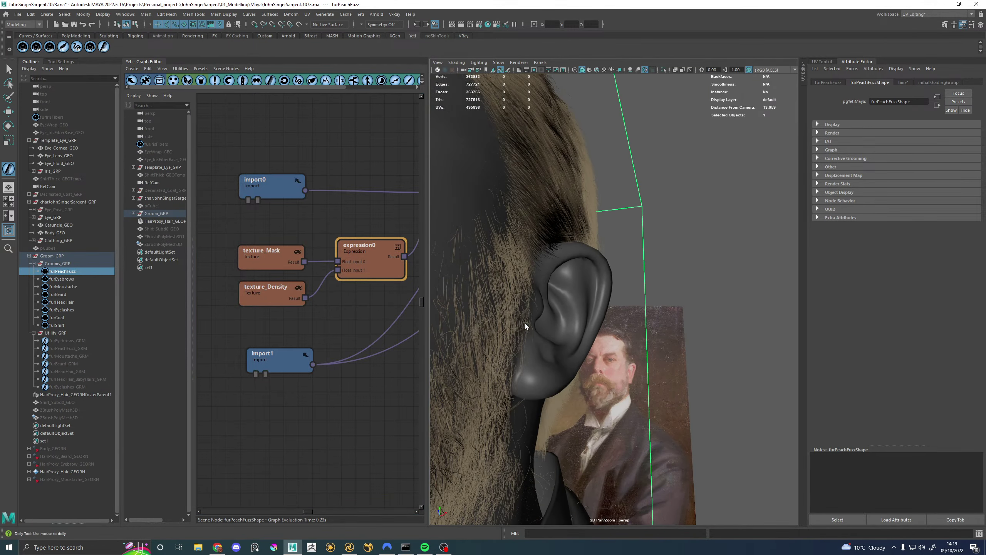
alt+drag(589, 273, 608, 283)
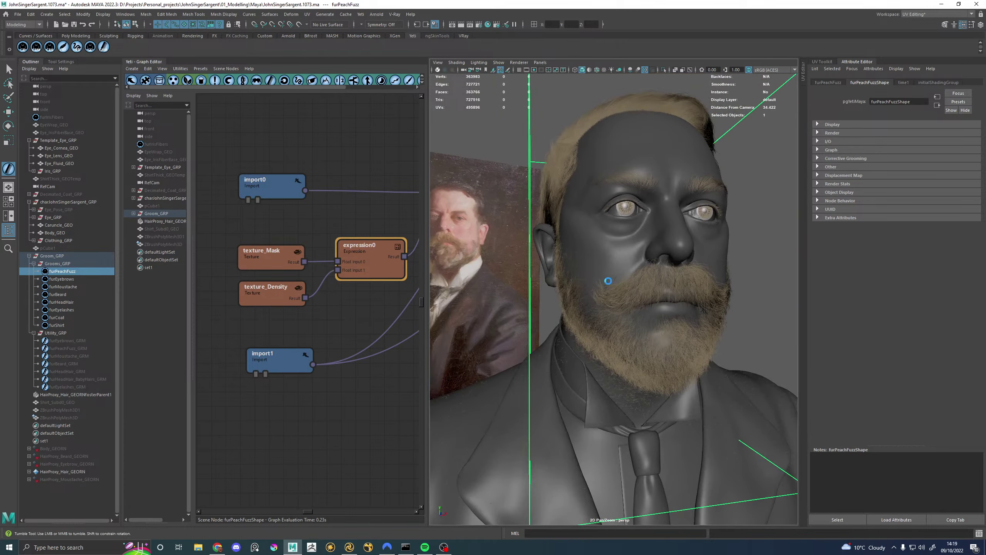
key(ctrl+alt+s)
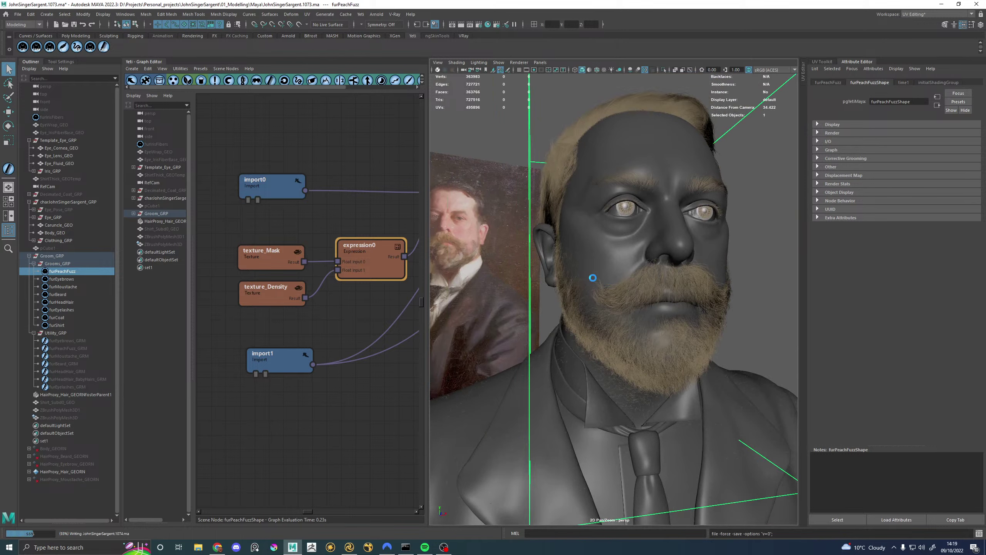
Step: Switch to Katana, load Render22 from the render catalog and examine the face and ear up close
key(alt+Tab)
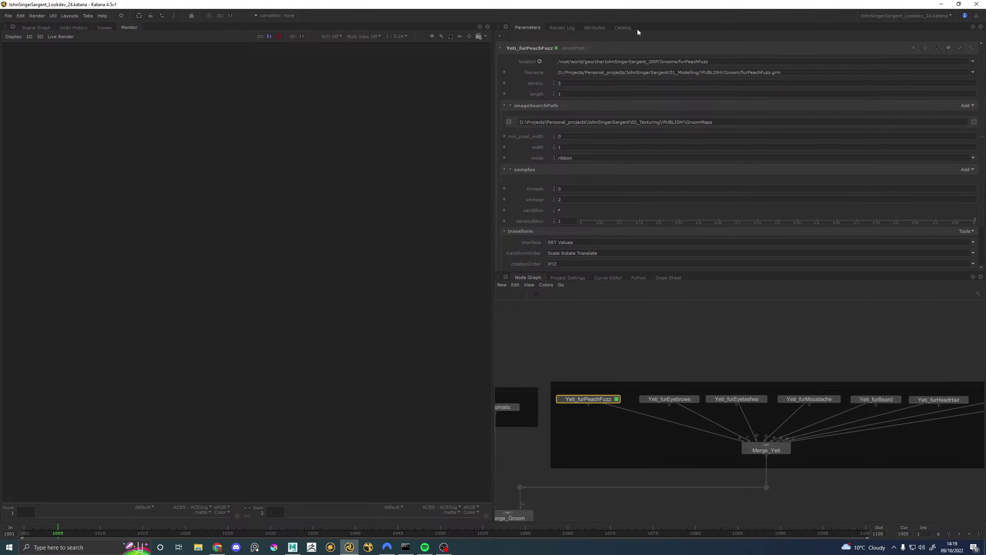
click(623, 28)
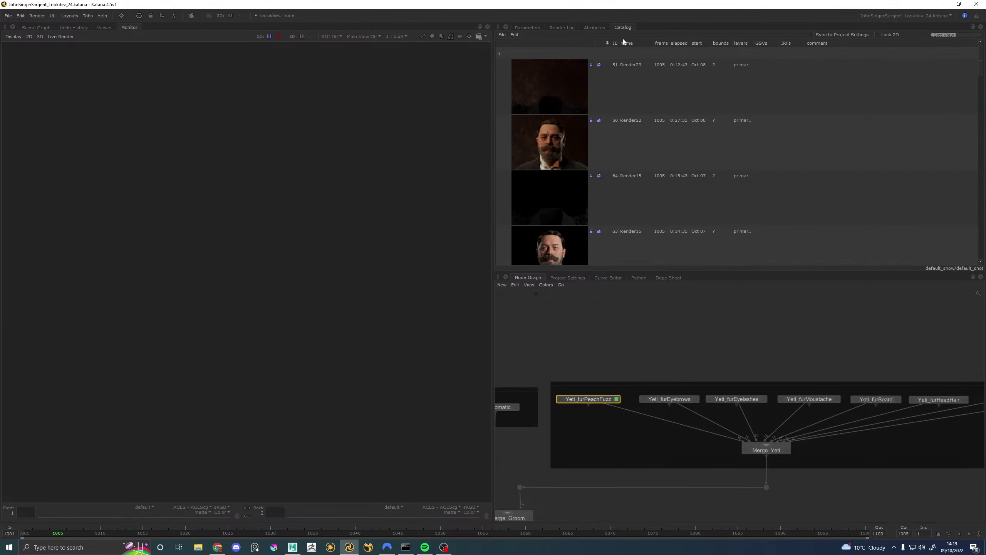
click(506, 122)
key(f)
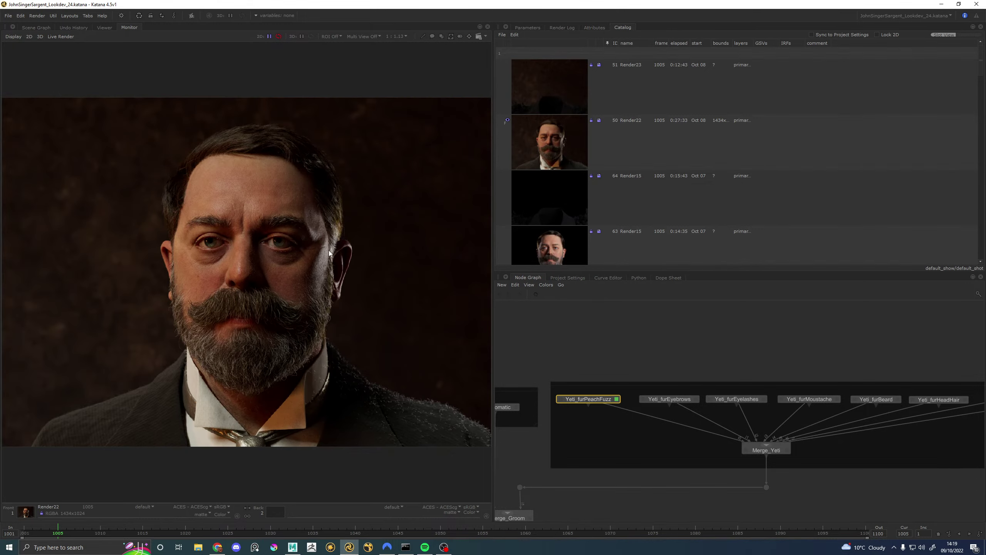
scroll(328, 252, up, 5)
scroll(381, 256, down, 6)
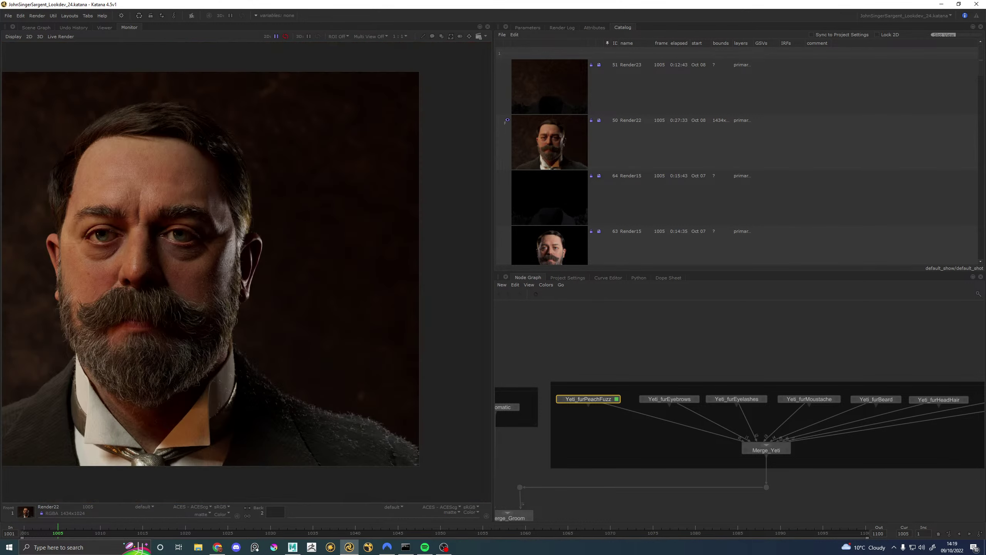
scroll(153, 279, up, 3)
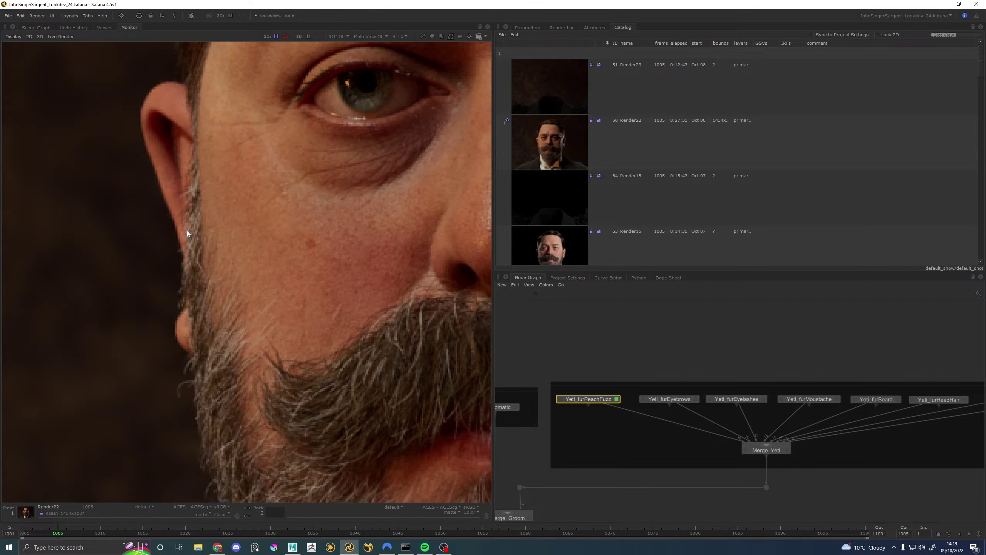
scroll(248, 292, down, 4)
scroll(272, 300, up, 2)
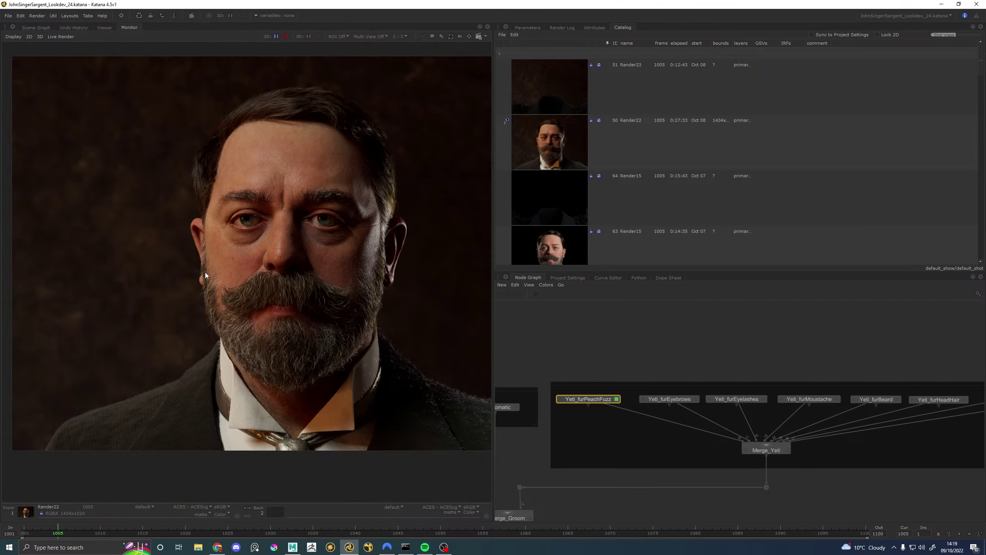
Step: Compare the catalog renders by stepping from Render22 through Render15 to Render11 and back
key(Page_Down)
key(Page_Down)
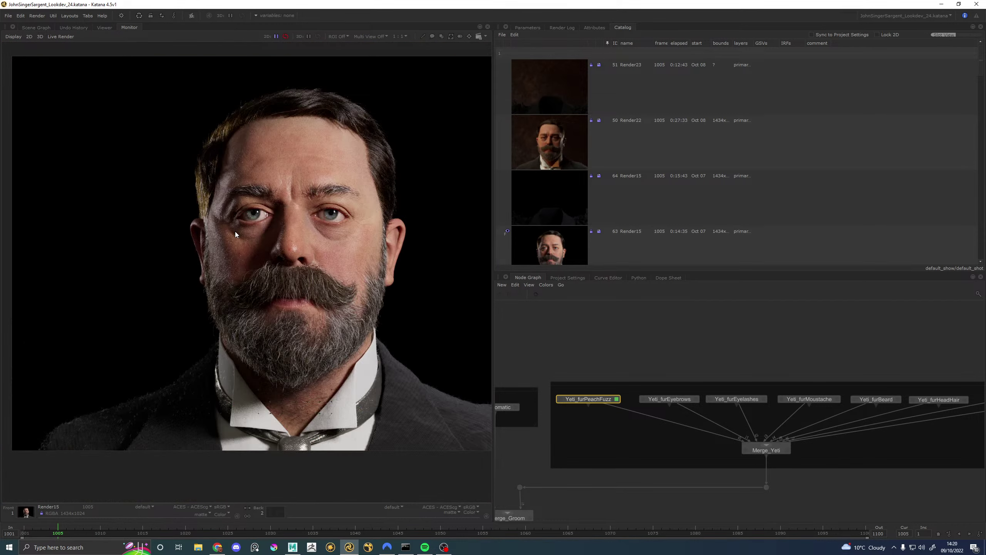
scroll(220, 244, up, 2)
scroll(174, 237, down, 2)
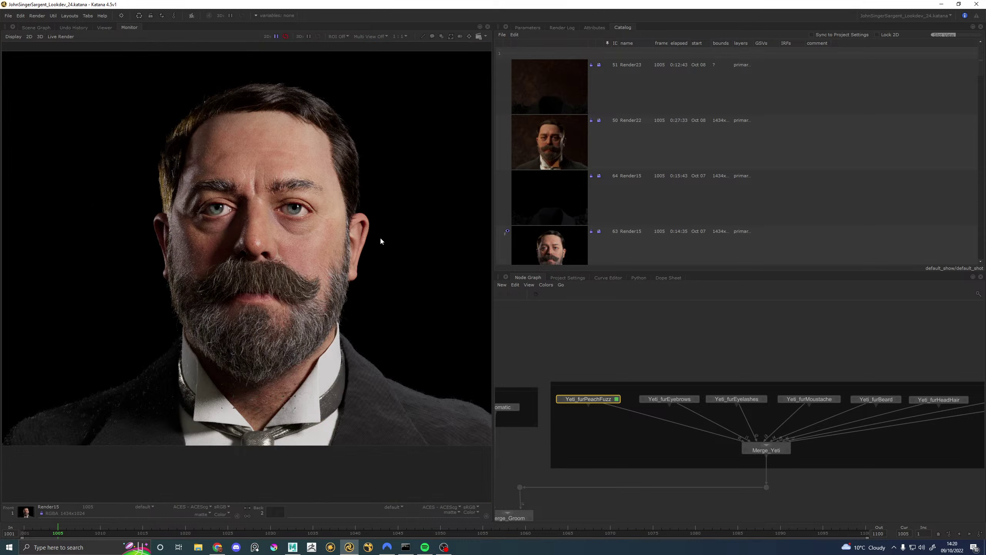
key(Page_Down)
key(Page_Down)
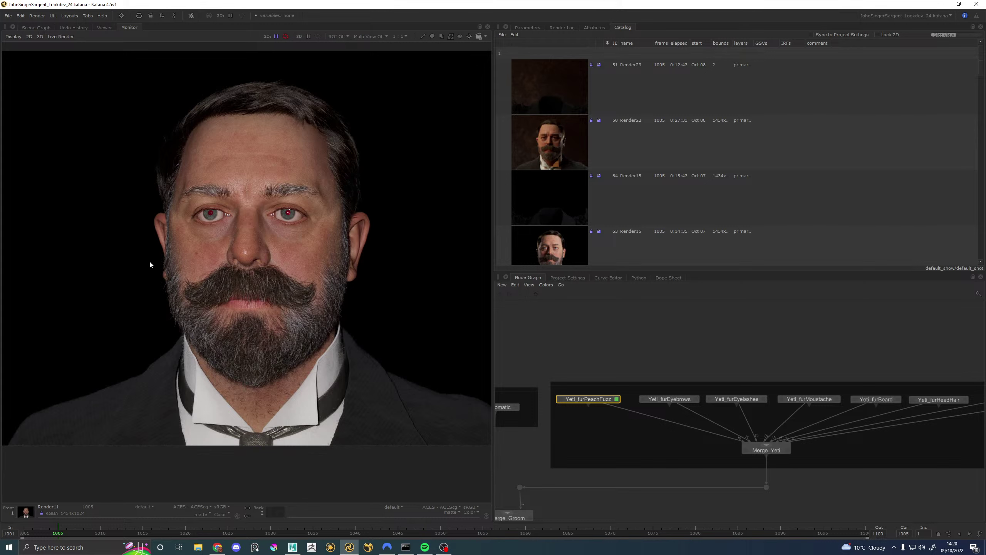
key(Page_Up)
key(Page_Up)
key(Page_Up)
key(Page_Up)
key(Page_Up)
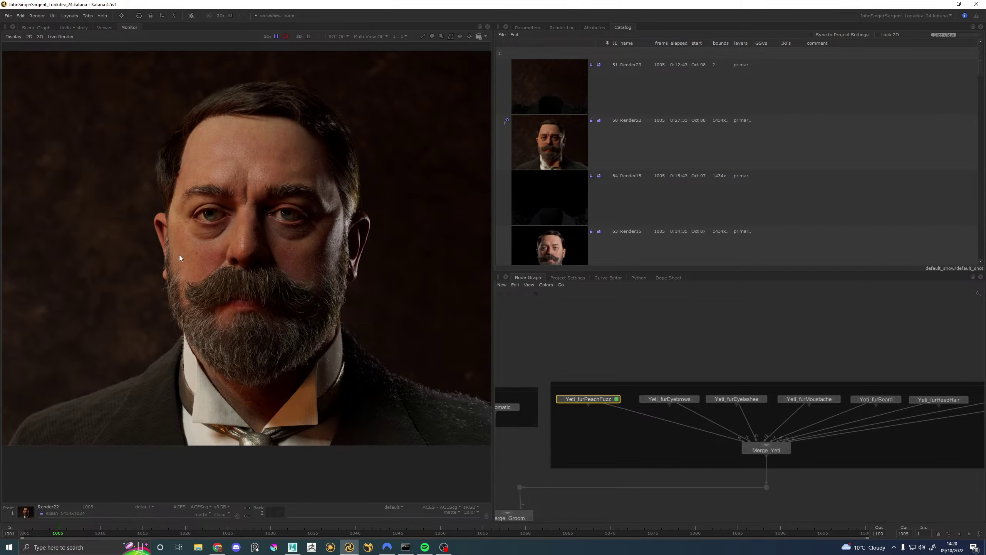
key(Page_Down)
Step: Return to Maya and start exporting the groom from the selected furPeachFuzz Yeti node
click(297, 546)
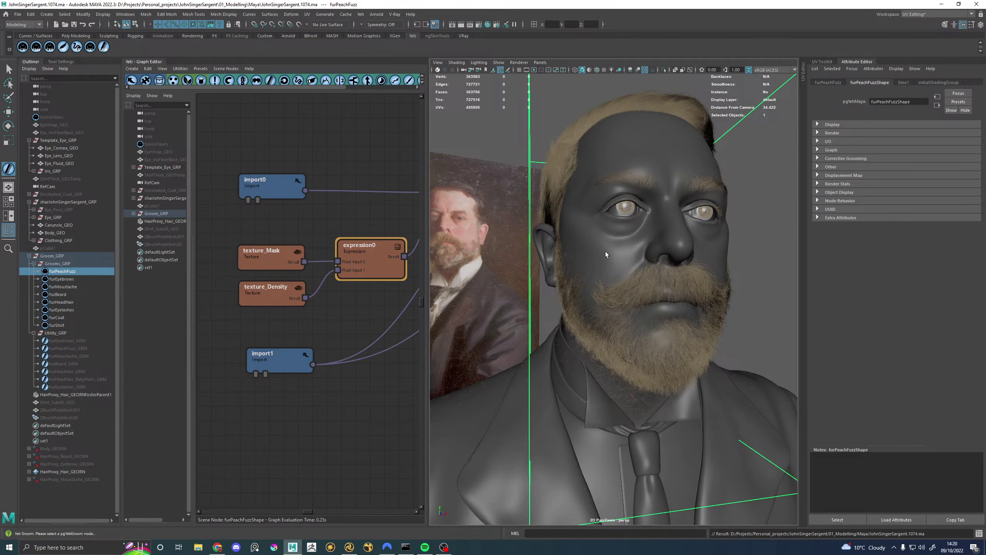
alt+drag(606, 254, 580, 261)
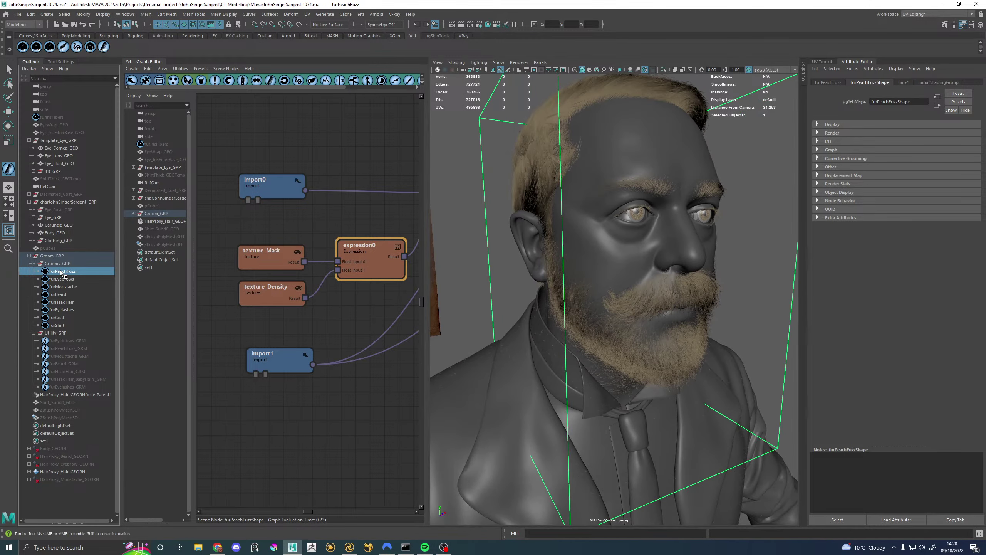
click(58, 294)
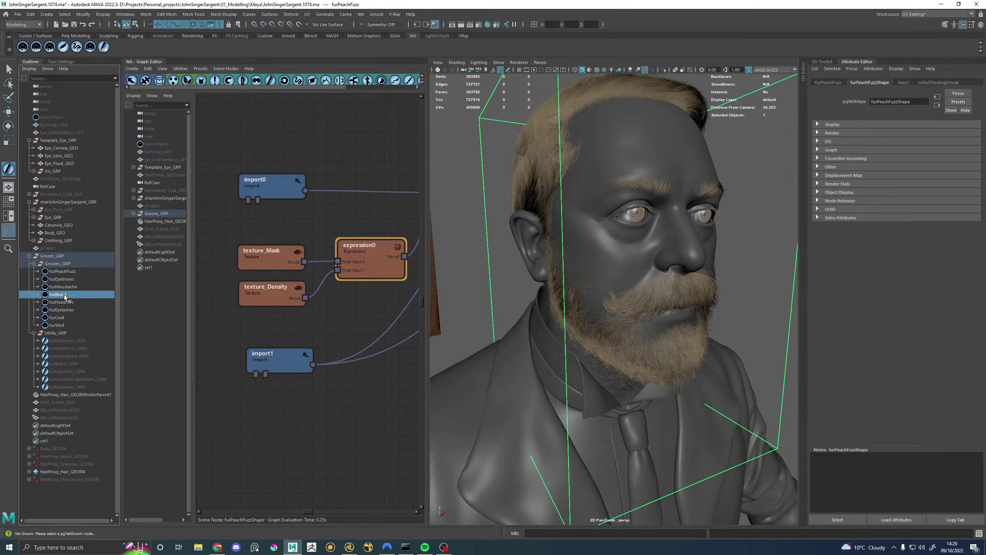
click(73, 271)
click(360, 13)
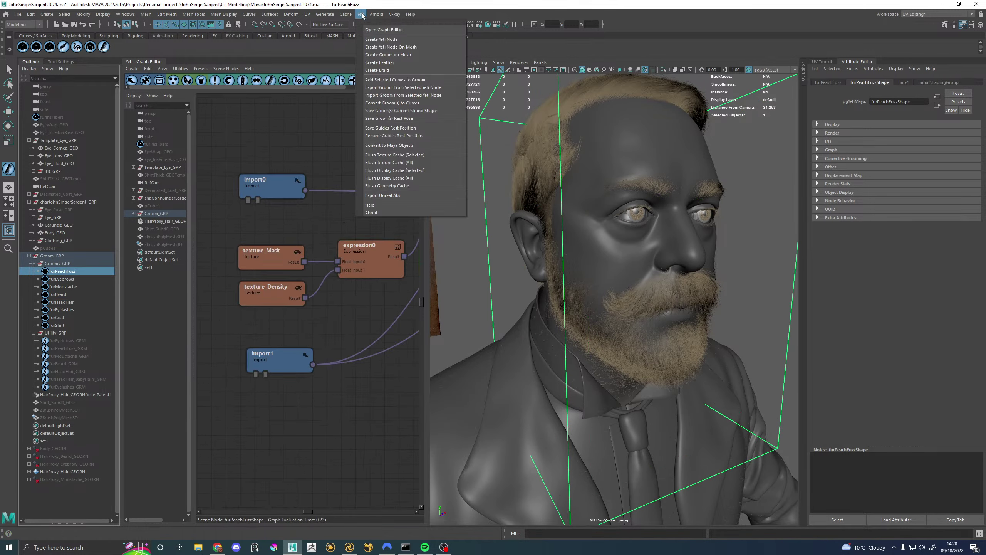
click(404, 88)
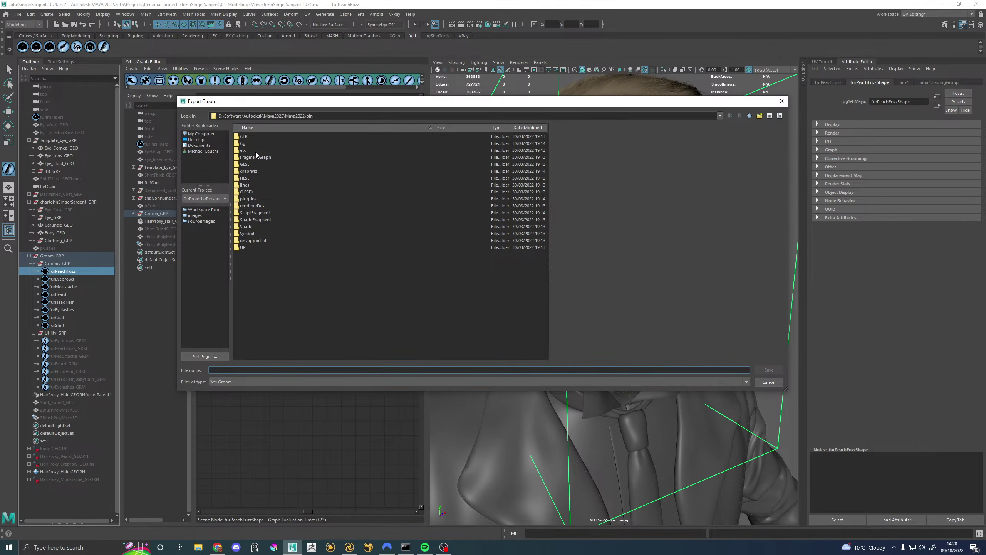
Step: Set the export location to the JohnSingerSargent project's Groom folder, inside the publish folder of 01_Modelling
click(203, 134)
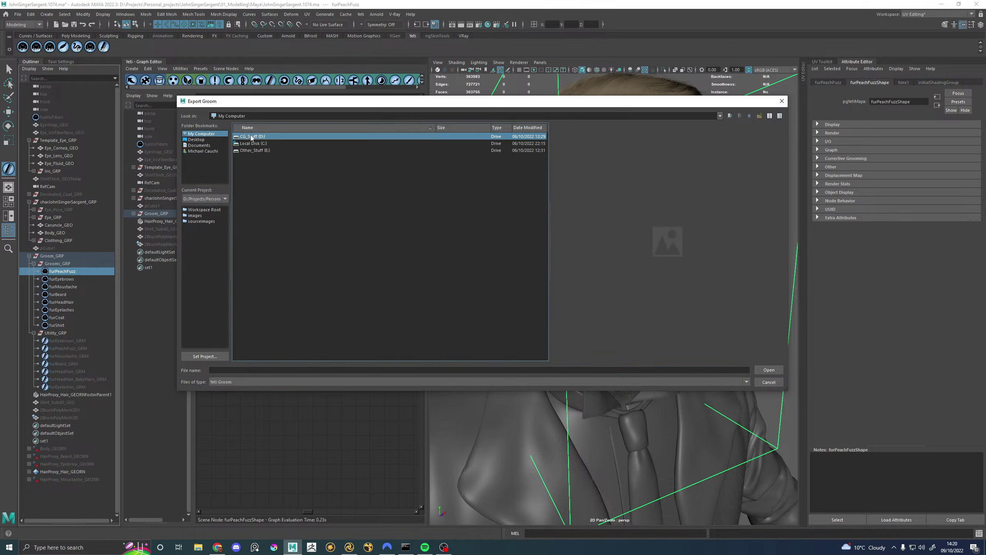
double_click(253, 137)
double_click(249, 151)
double_click(258, 157)
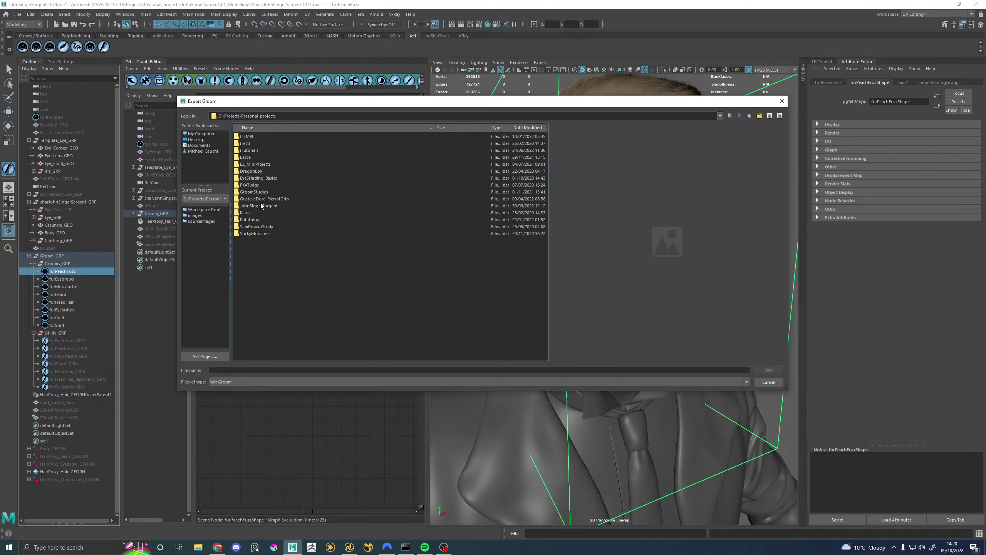
double_click(260, 206)
double_click(255, 145)
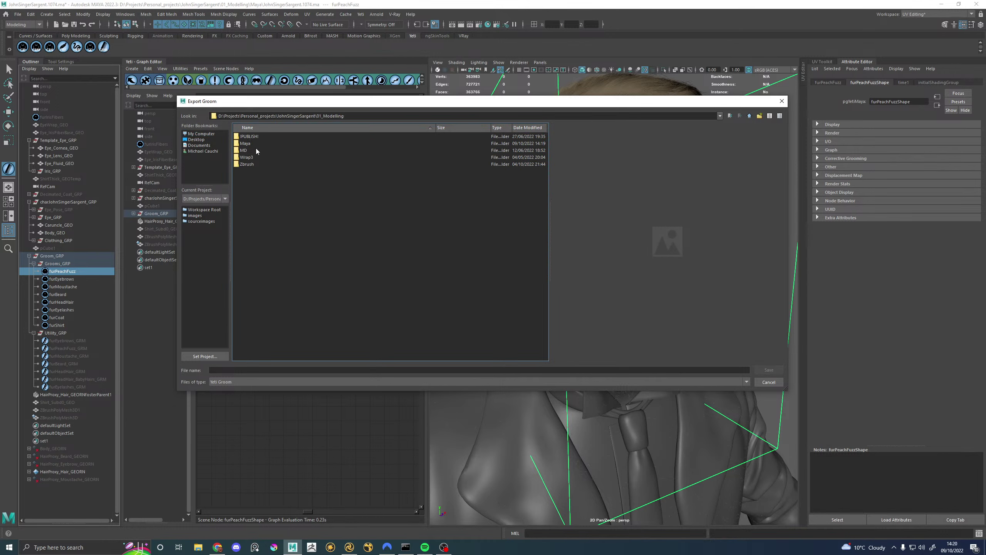
double_click(248, 137)
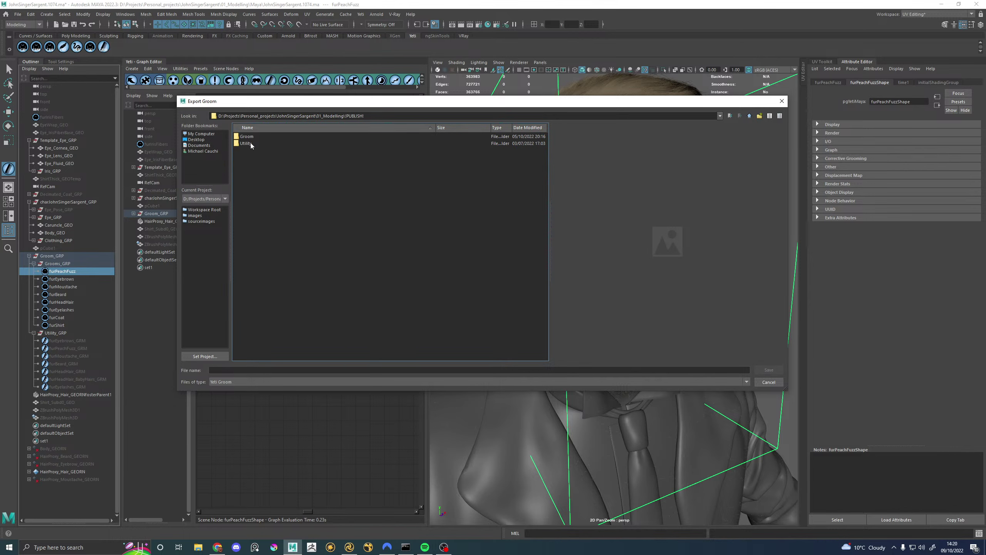
click(250, 137)
double_click(250, 138)
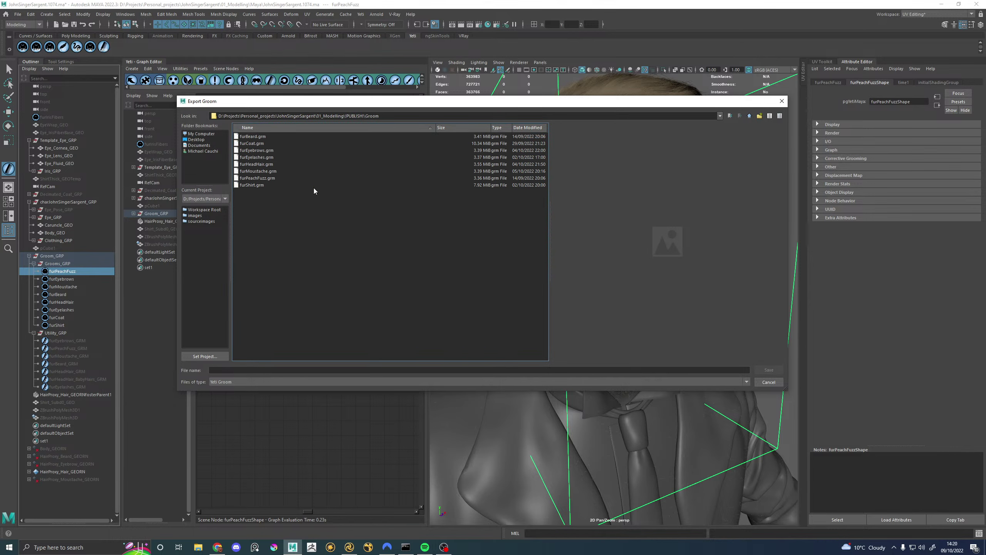
Step: Export the groom as furPeachFuzz.grm, replacing the existing file
click(260, 178)
click(765, 370)
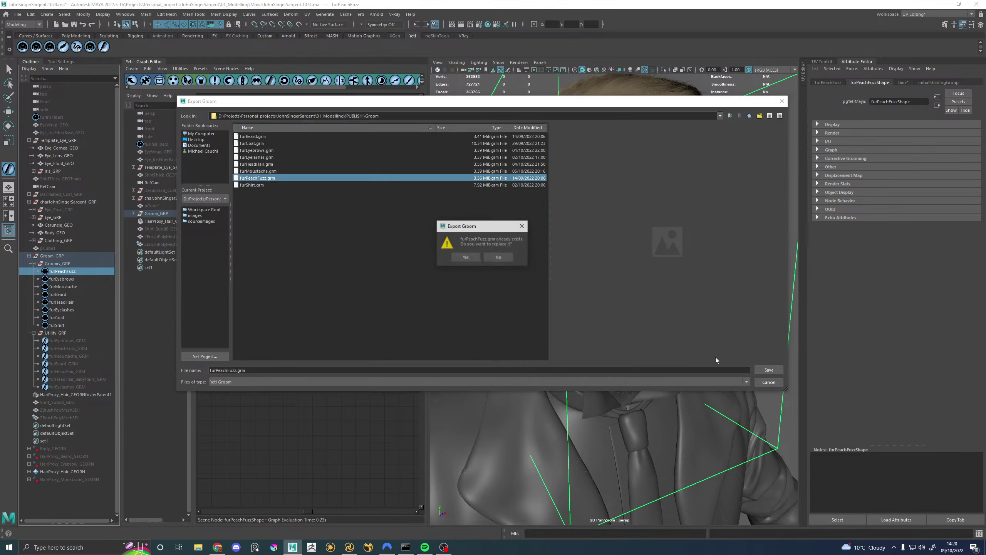
click(471, 256)
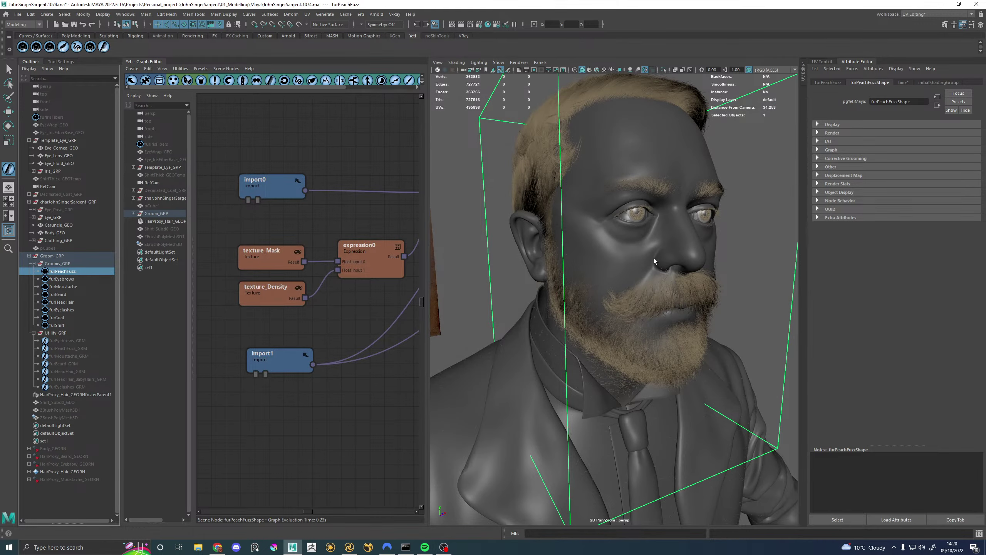
Step: Hide the furBeard groom and show the furBeard_GRM guides on the face
mouse_move(668, 249)
alt+mouse_down()
mouse_move(611, 248)
mouse_move(671, 253)
alt+mouse_up()
alt+middle_drag(671, 252, 661, 245)
alt+drag(662, 244, 633, 258)
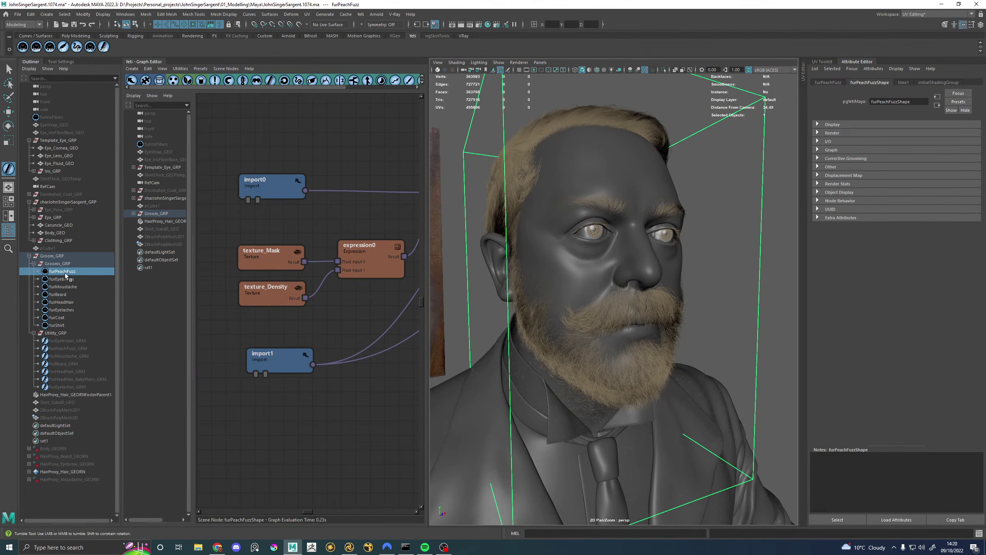
click(65, 294)
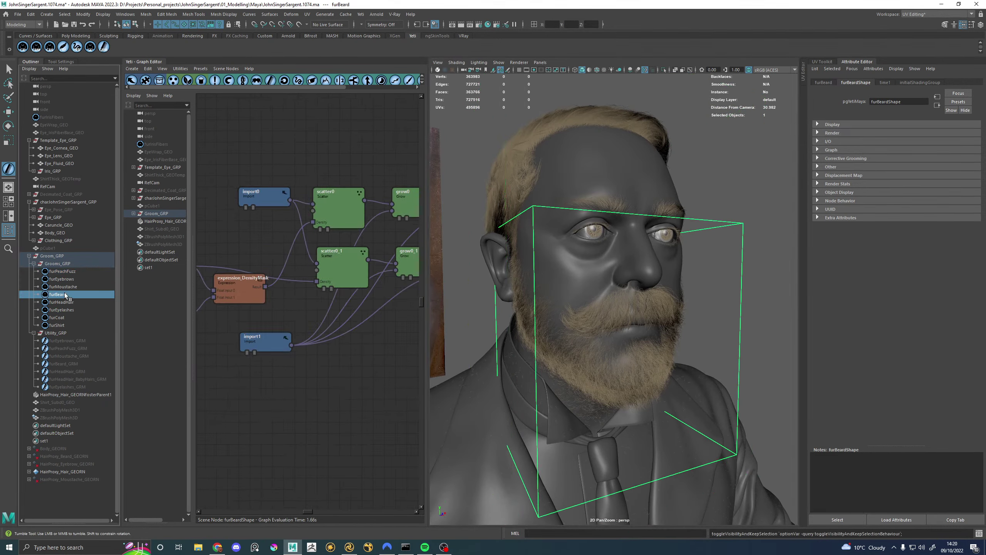
click(69, 364)
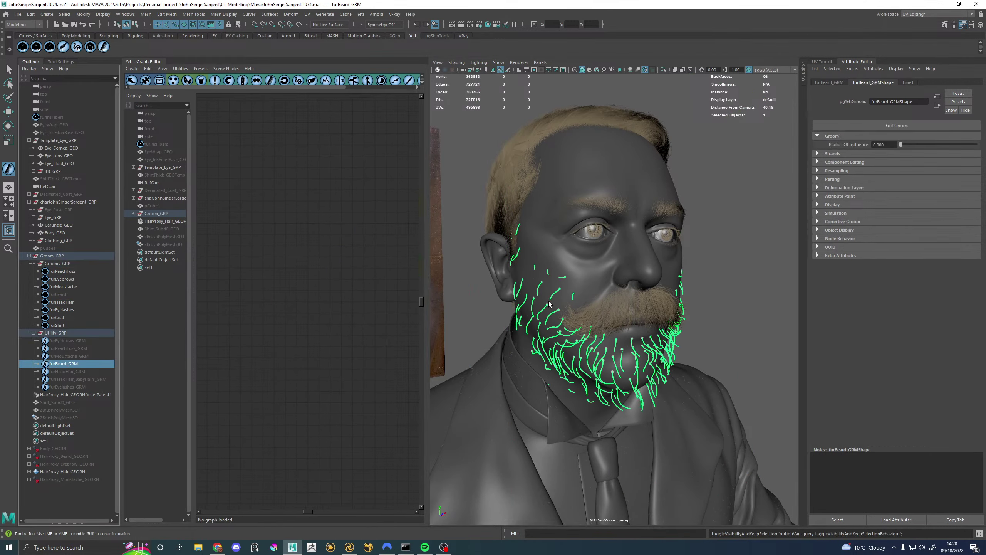
Step: Collapse the Yeti graph editor and show the grooming brush settings for furBeard_GRM
alt+drag(549, 304, 433, 224)
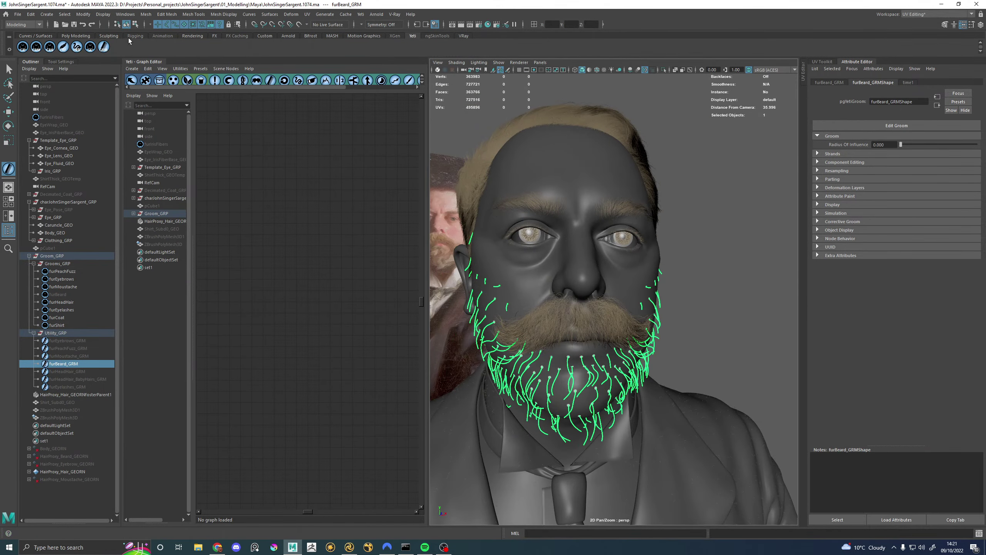
click(153, 64)
alt+drag(335, 214, 431, 228)
alt+middle_drag(431, 229, 481, 229)
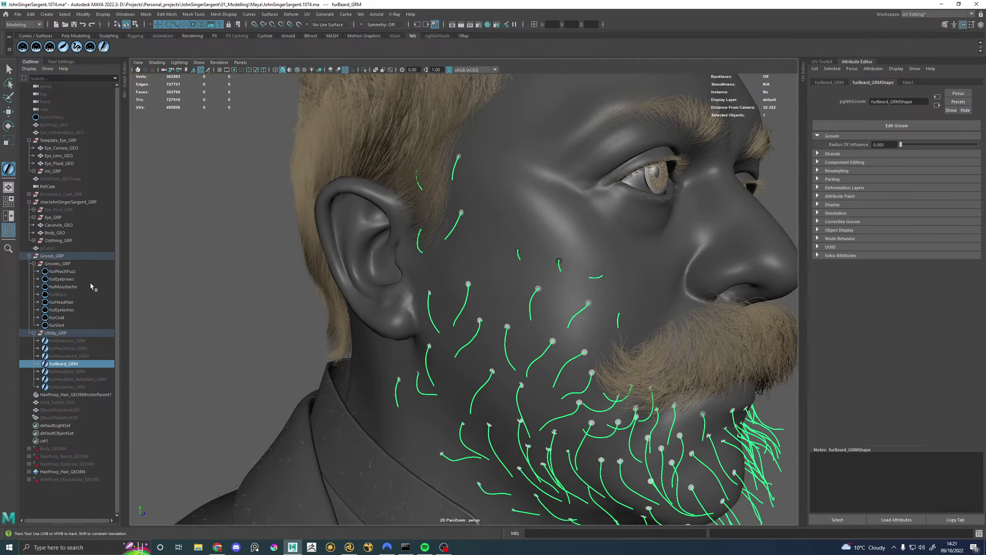
click(974, 25)
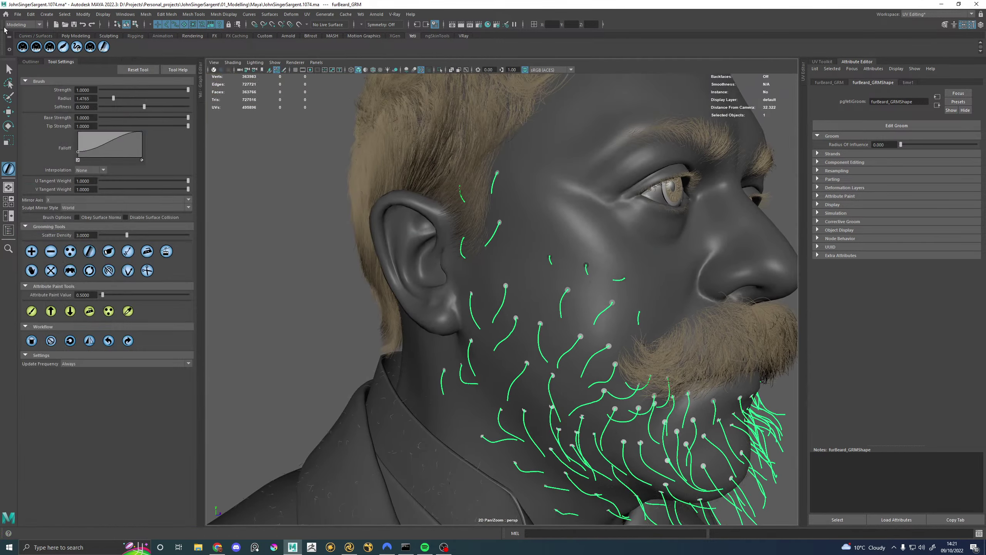
Step: Set the brush's mirror axis to None and add a beard guide strand on the cheek in front of the ear
click(51, 201)
click(33, 210)
mouse_move(388, 233)
alt+mouse_down()
mouse_move(449, 234)
mouse_move(370, 250)
alt+mouse_up()
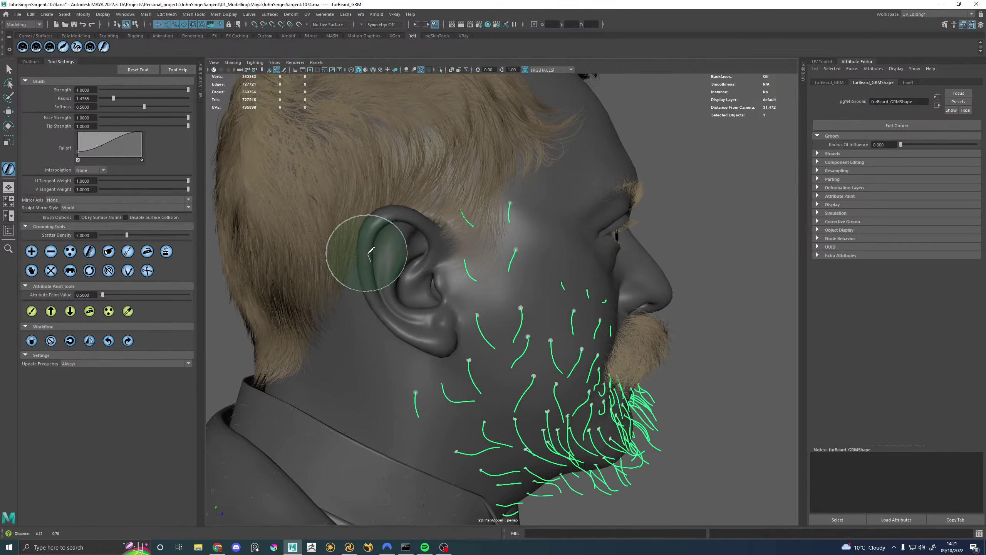
alt+right_drag(371, 250, 512, 263)
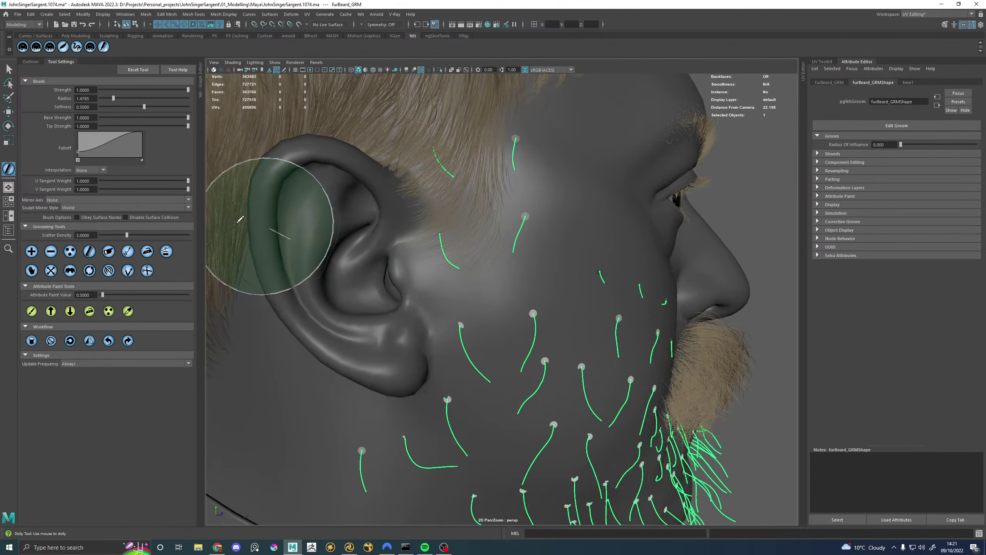
click(31, 251)
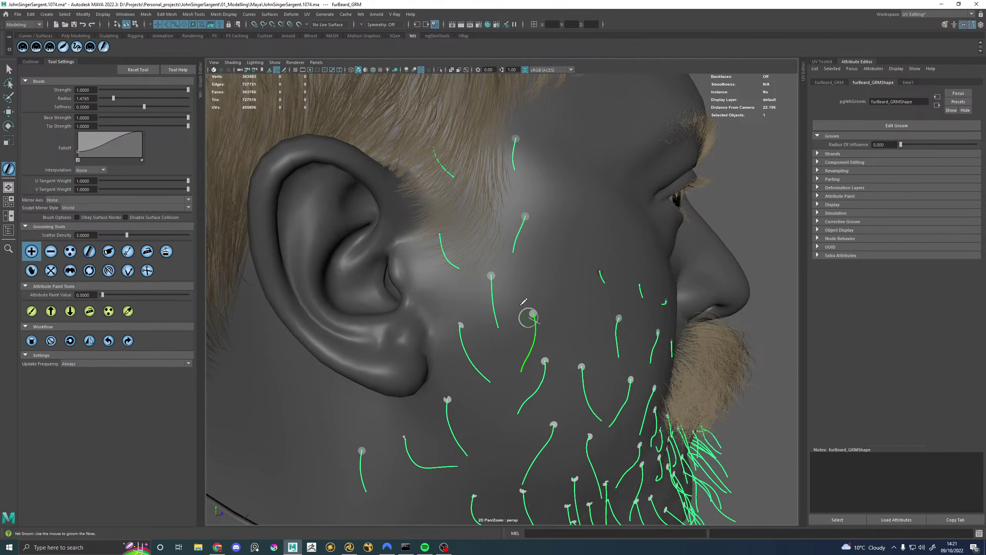
click(489, 280)
Step: Shape the new guide in front of the ear so it curves down along the cheek, checking it from several angles
mouse_move(390, 282)
alt+mouse_down()
mouse_move(399, 294)
mouse_move(368, 297)
mouse_move(482, 339)
mouse_move(460, 323)
mouse_move(466, 338)
mouse_move(543, 373)
mouse_move(497, 350)
mouse_move(475, 286)
alt+mouse_up()
click(127, 270)
scroll(497, 348, up, 5)
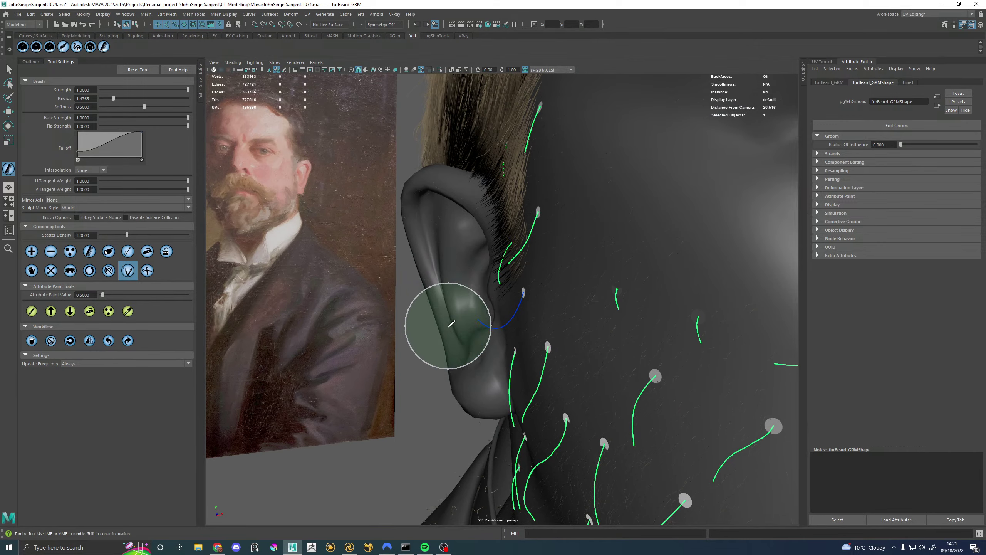
alt+drag(474, 301, 479, 344)
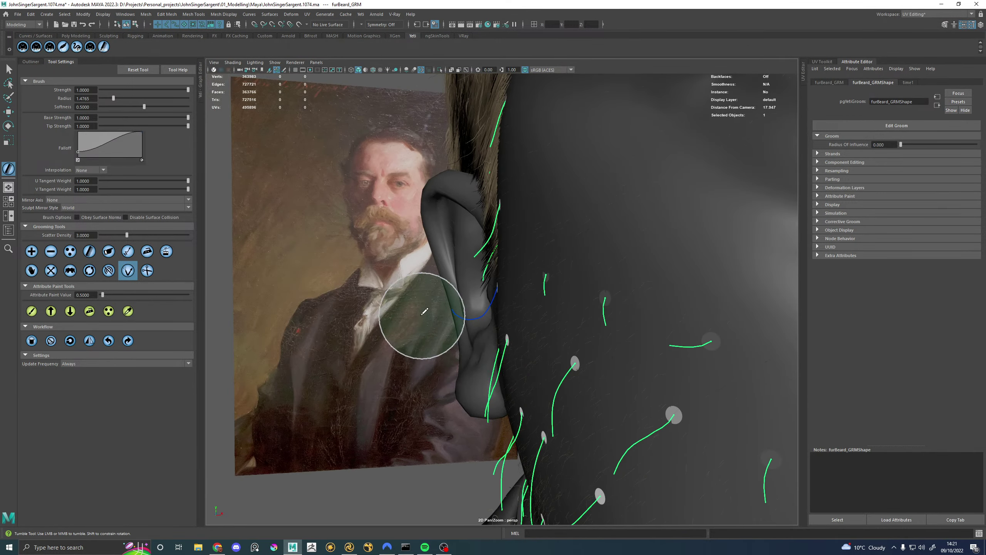
alt+drag(458, 282, 529, 326)
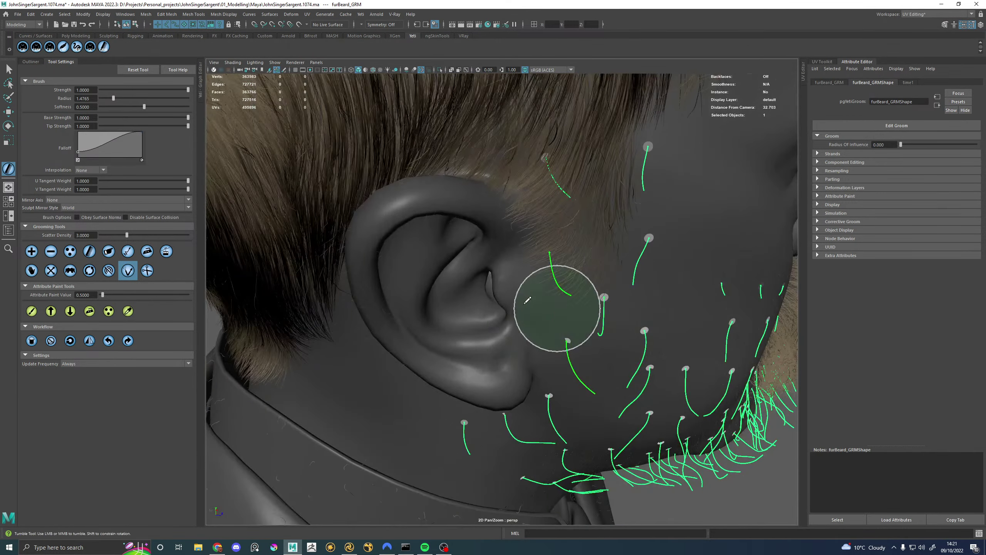
Step: Add a second guide beside the first one, toward the cheek, and shape it to follow the skin
click(32, 250)
alt+middle_drag(618, 286, 528, 229)
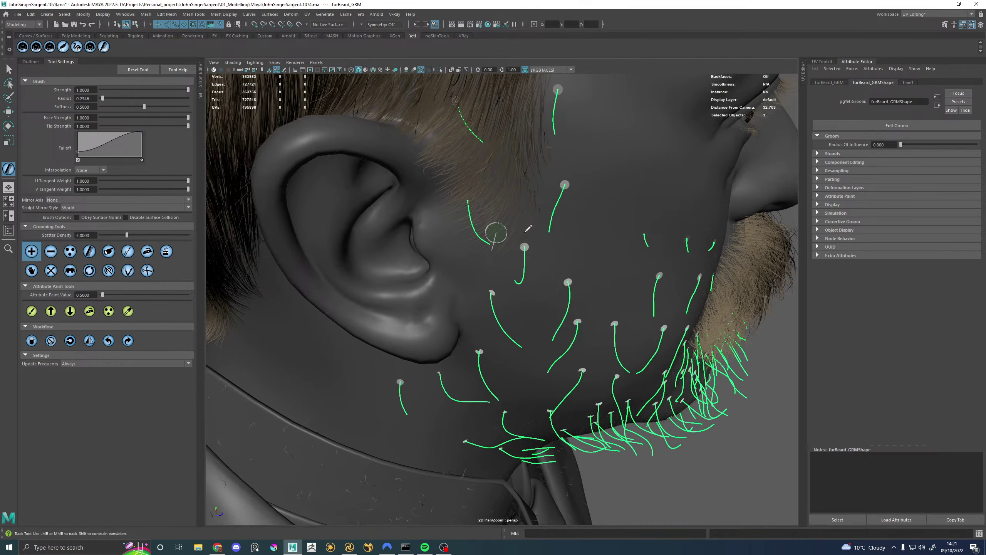
click(550, 230)
click(128, 270)
mouse_move(417, 233)
alt+mouse_down()
mouse_move(519, 218)
mouse_move(485, 233)
mouse_move(504, 202)
mouse_move(503, 182)
alt+mouse_up()
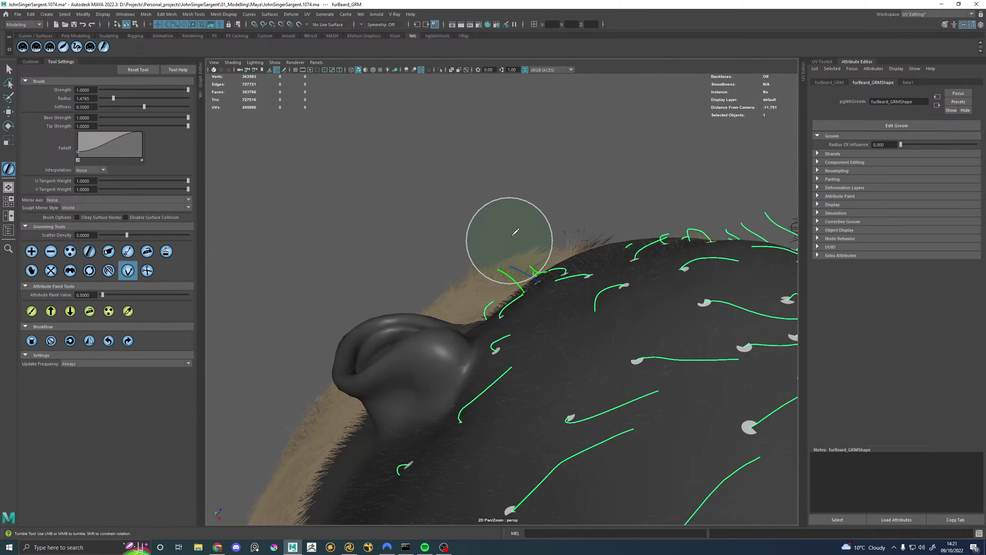
mouse_move(531, 257)
alt+mouse_down()
mouse_move(555, 280)
mouse_move(528, 315)
mouse_move(481, 278)
mouse_move(505, 264)
mouse_move(587, 269)
mouse_move(528, 309)
alt+mouse_up()
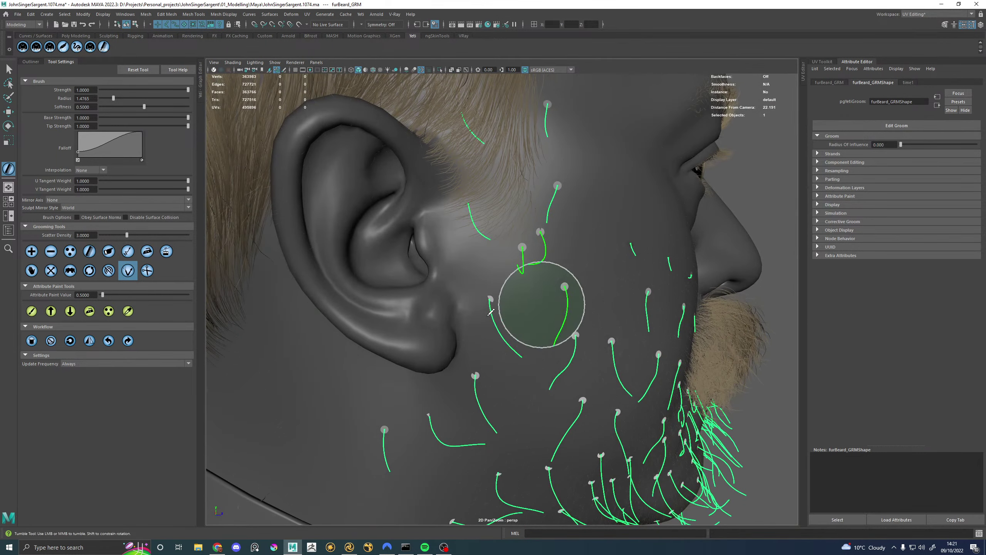
Step: Add a guide right beside the ear opening, remove the overlapping extra strand, and bend the remaining one downward
click(30, 252)
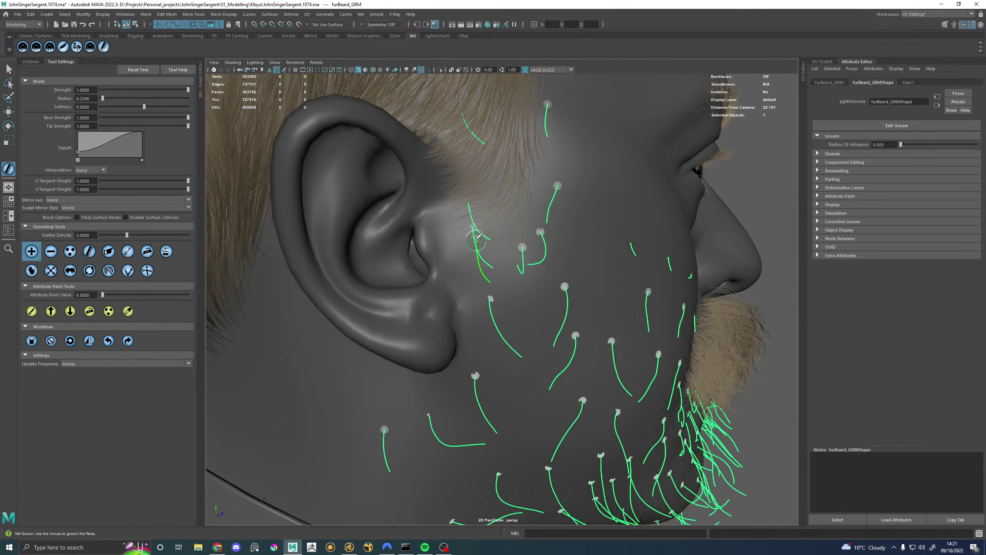
click(51, 251)
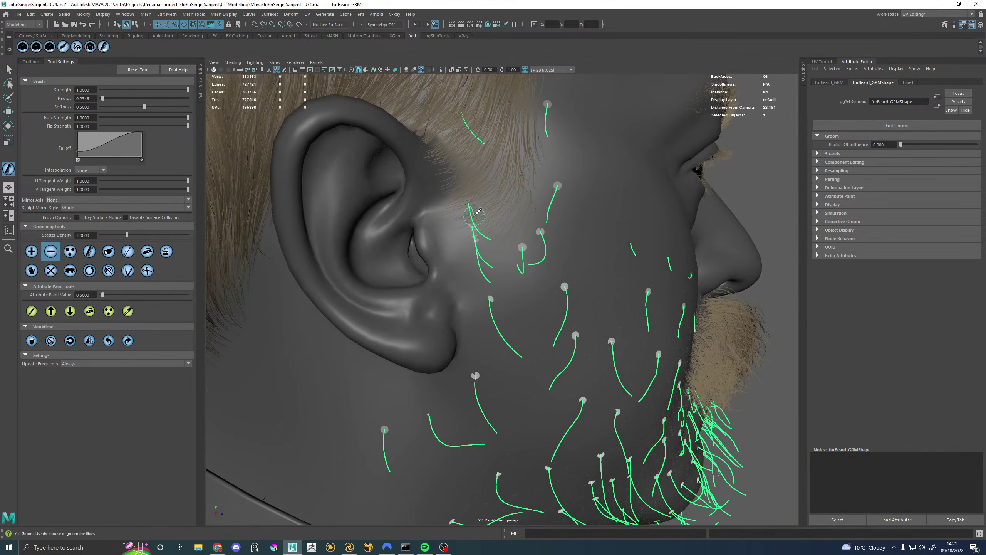
click(128, 270)
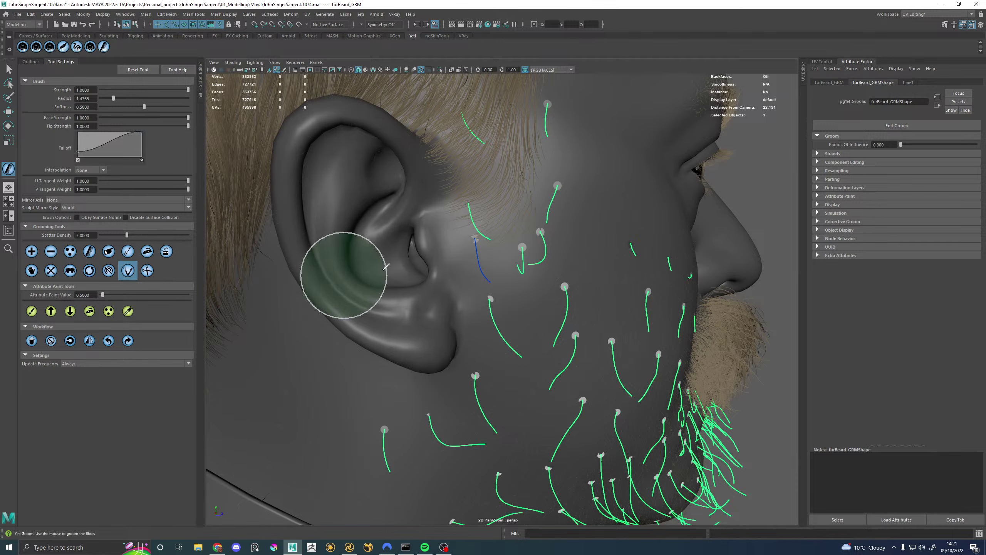
mouse_move(342, 268)
alt+mouse_down()
mouse_move(466, 274)
mouse_move(528, 270)
mouse_move(541, 258)
mouse_move(530, 267)
alt+mouse_up()
scroll(541, 269, down, 8)
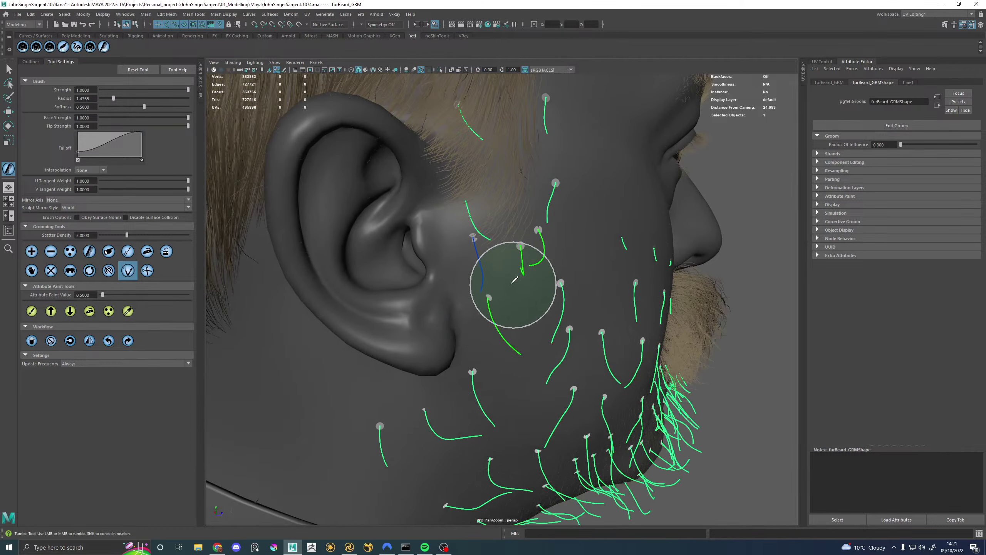
alt+drag(473, 310, 524, 282)
scroll(484, 287, up, 2)
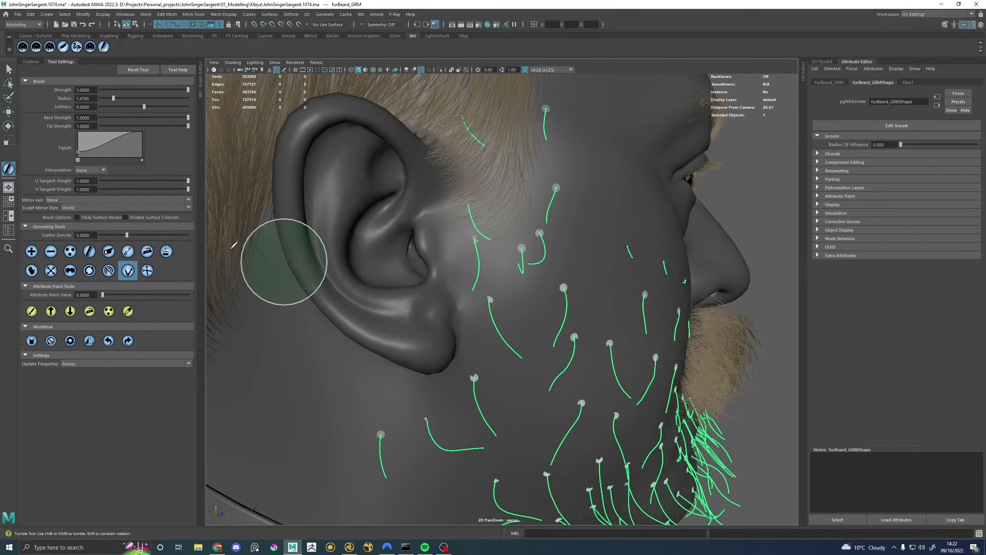
Step: Add a guide at the lower edge of the sideburn and sweep it down toward the ear
click(32, 251)
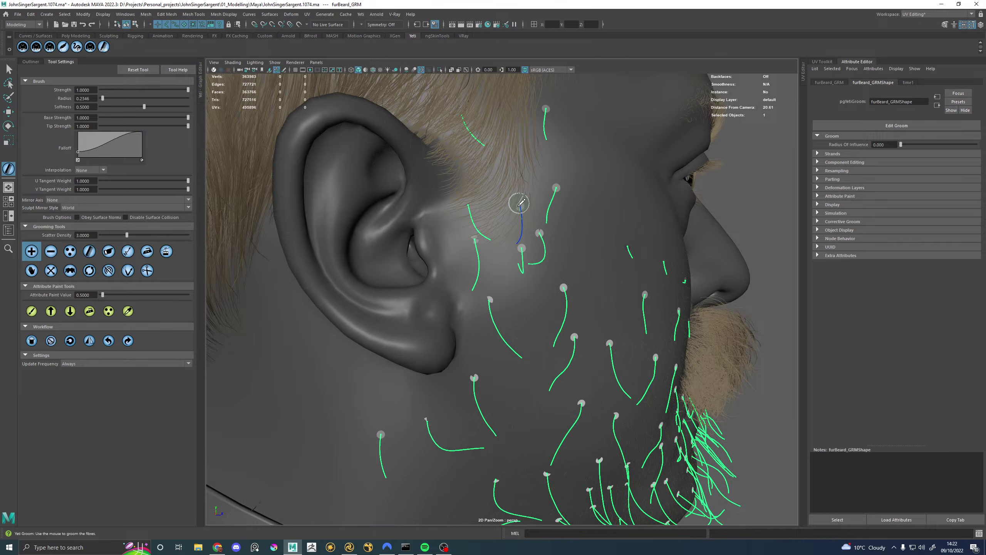
click(128, 270)
alt+drag(485, 225, 524, 209)
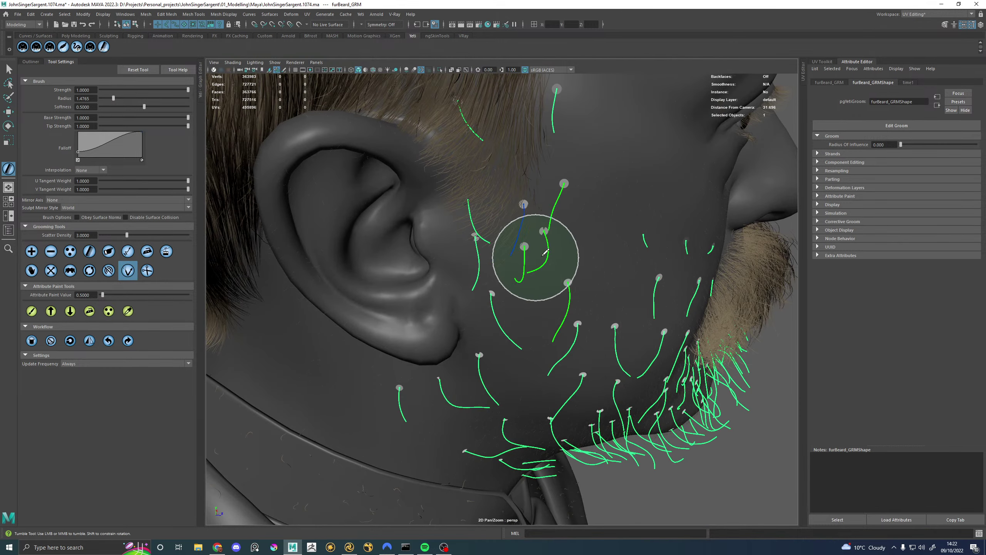
mouse_move(525, 263)
mouse_down()
mouse_move(469, 227)
mouse_move(507, 248)
mouse_move(505, 259)
mouse_move(530, 257)
mouse_up()
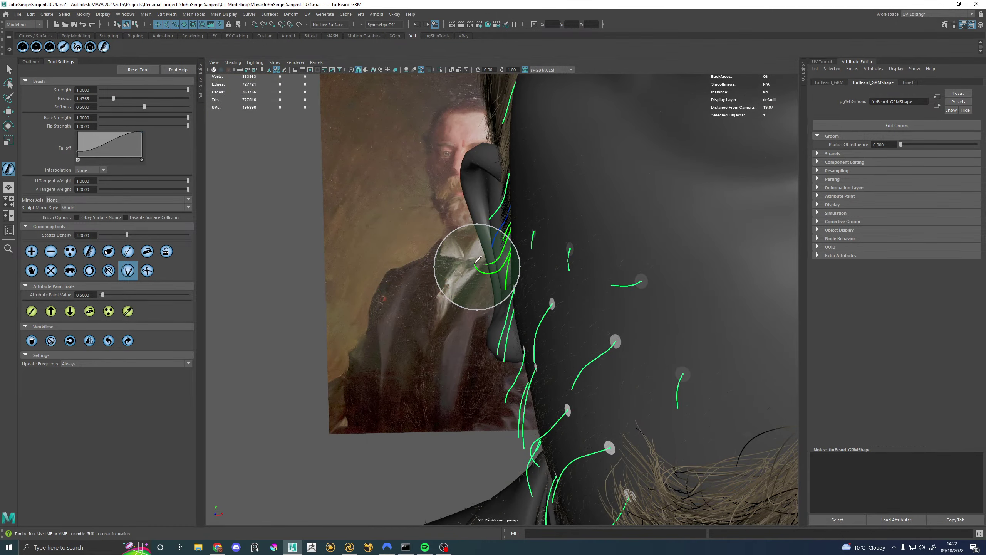
alt+drag(474, 259, 557, 258)
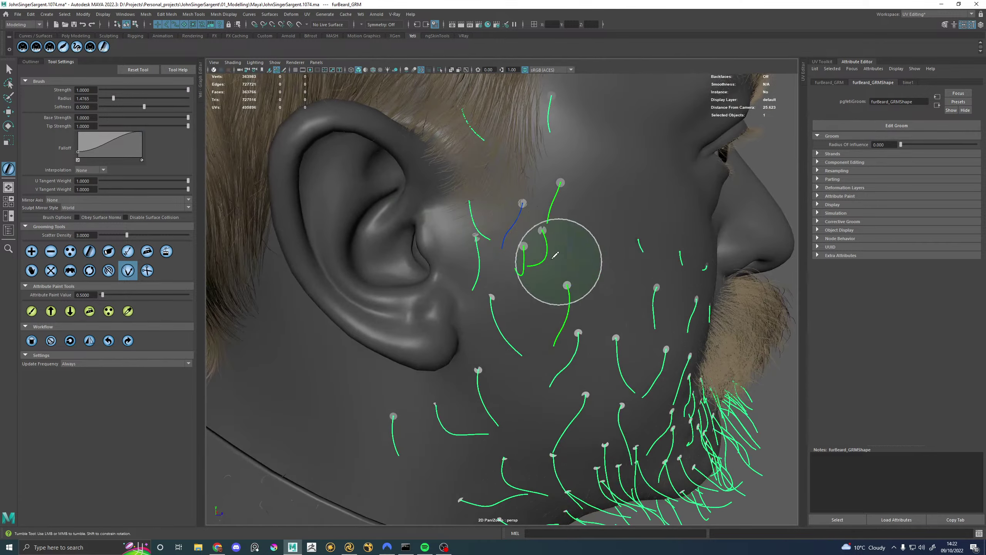
Step: Add another guide just below the sideburn strand, remove the surplus strand, and shape the new guide against the cheek
click(32, 251)
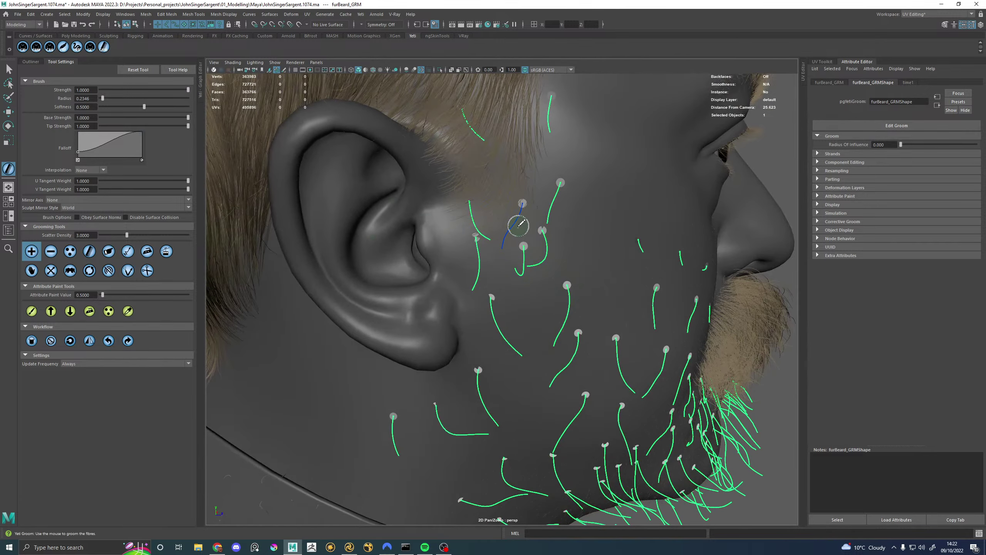
click(50, 251)
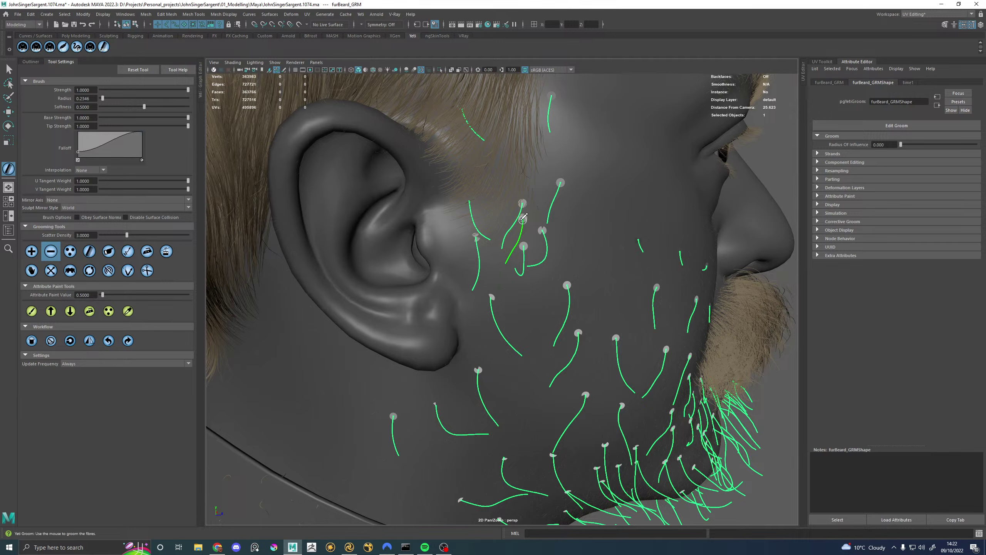
click(128, 270)
mouse_move(447, 272)
alt+mouse_down()
mouse_move(522, 258)
mouse_move(485, 277)
mouse_move(549, 315)
alt+mouse_up()
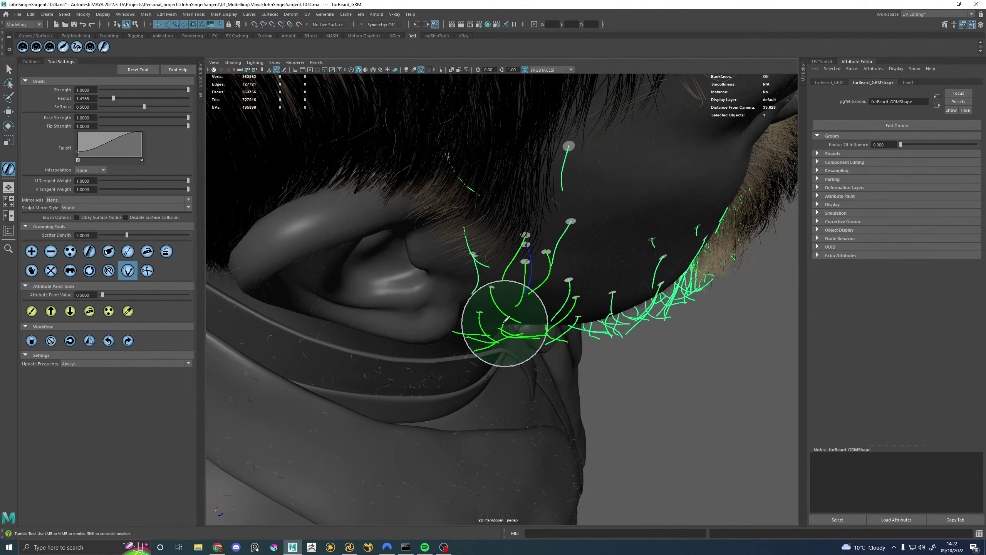
mouse_move(574, 306)
alt+mouse_down()
mouse_move(502, 242)
mouse_move(462, 181)
mouse_move(460, 209)
alt+mouse_up()
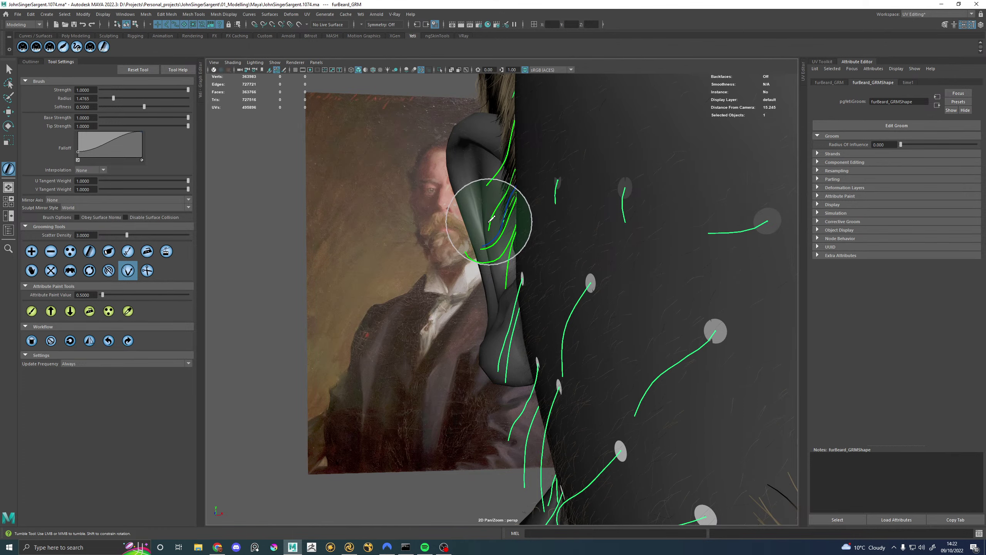
Step: Fill the gap nearer the ear with a new guide, remove the extra strand, and shape the guide downward
mouse_move(497, 220)
alt+mouse_down()
mouse_move(582, 243)
mouse_move(568, 260)
mouse_move(542, 263)
mouse_move(466, 255)
alt+mouse_up()
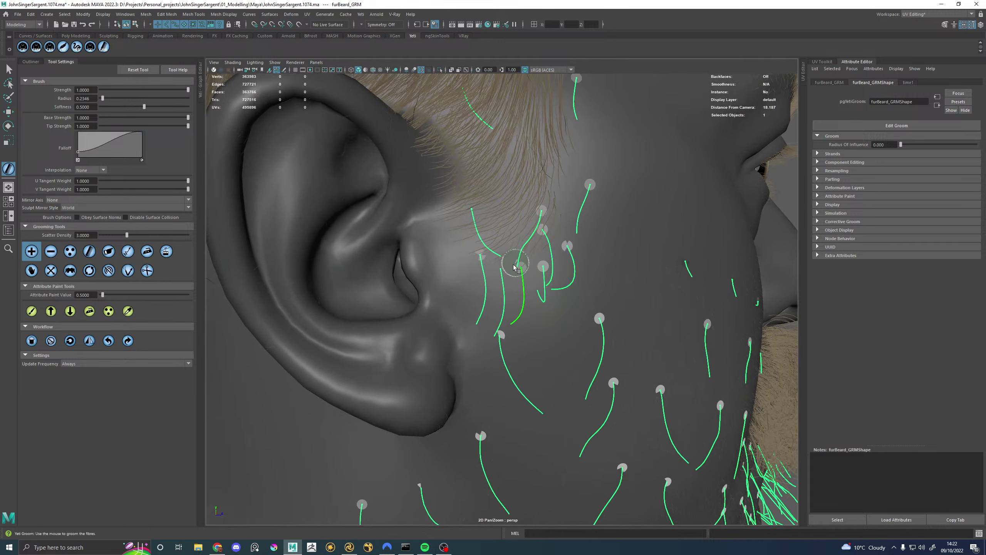
click(50, 251)
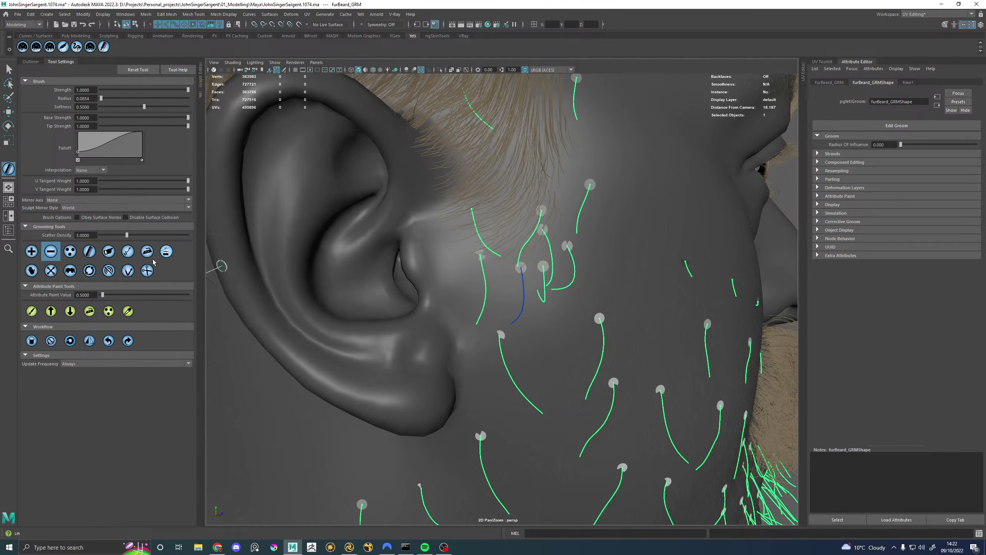
click(128, 270)
mouse_move(505, 279)
alt+mouse_down()
mouse_move(520, 271)
mouse_move(536, 324)
mouse_move(488, 312)
mouse_move(512, 334)
alt+mouse_up()
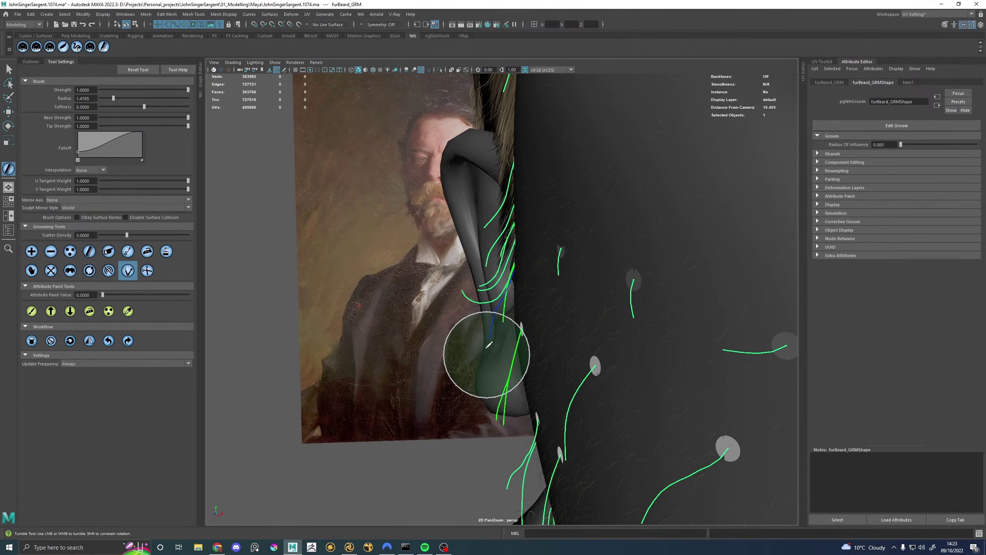
mouse_move(498, 357)
alt+mouse_down()
mouse_move(576, 321)
mouse_move(555, 295)
mouse_move(542, 238)
alt+mouse_up()
alt+drag(573, 275, 549, 352)
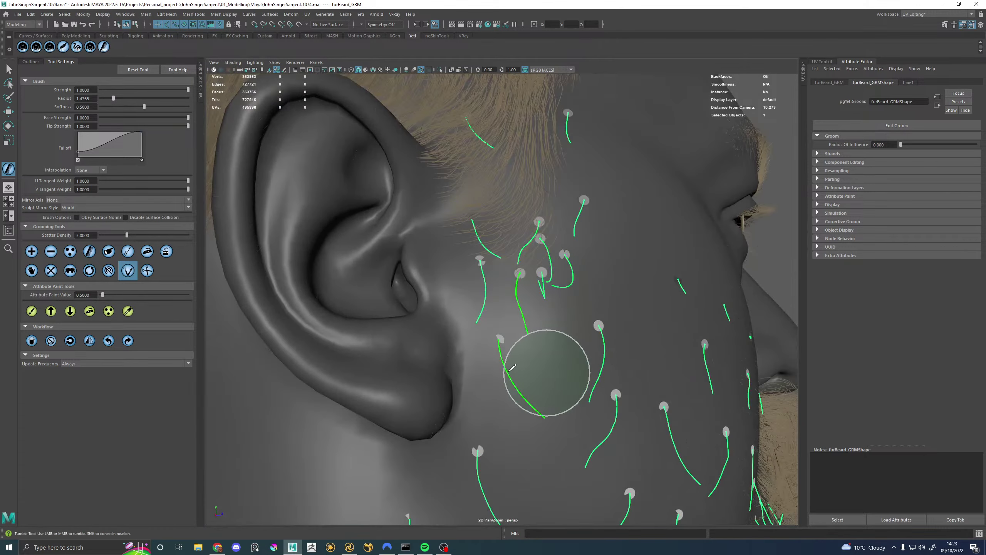
Step: Add a guide on the cheek side of the sideburn cluster and curve it to match the strand below
click(32, 250)
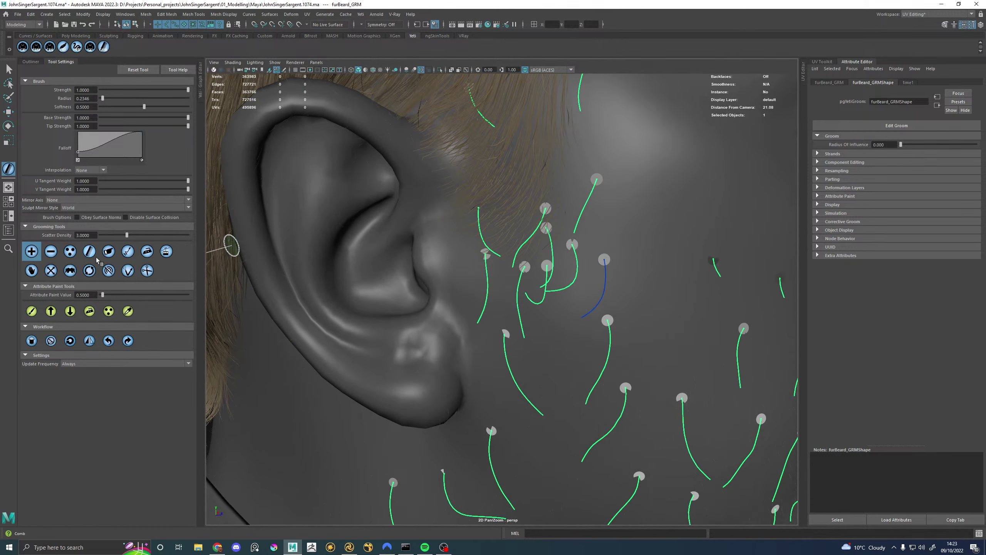
click(128, 271)
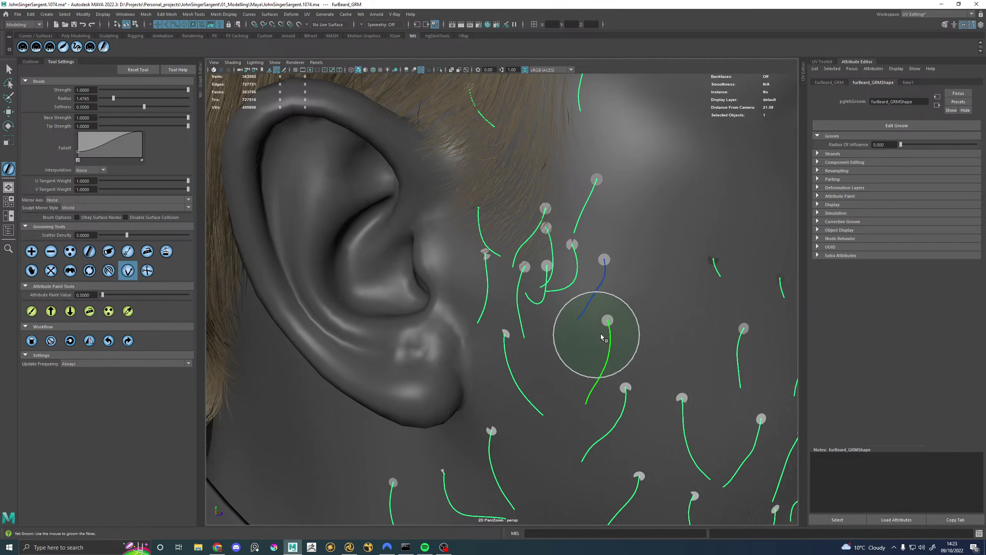
mouse_move(562, 348)
alt+mouse_down()
mouse_move(505, 311)
mouse_move(528, 295)
alt+mouse_up()
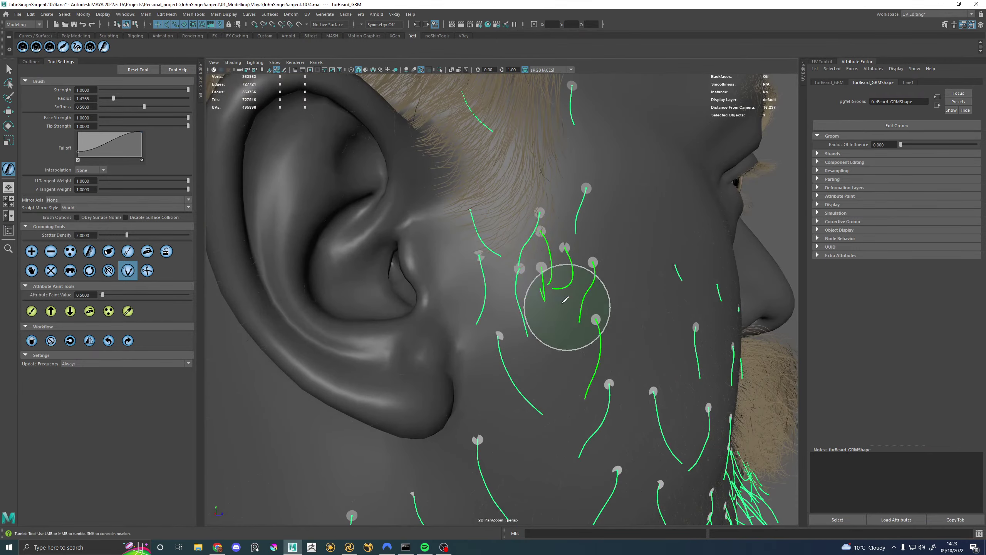
Step: Add two guides at the lower edge of the sideburn cluster, remove the surplus strand, and shape both guides down the cheek
click(32, 253)
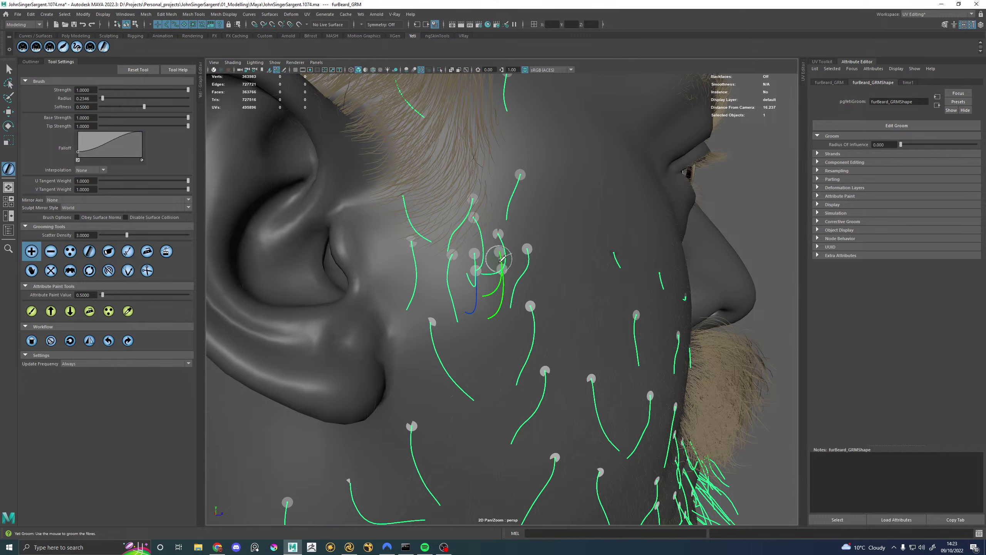
click(50, 251)
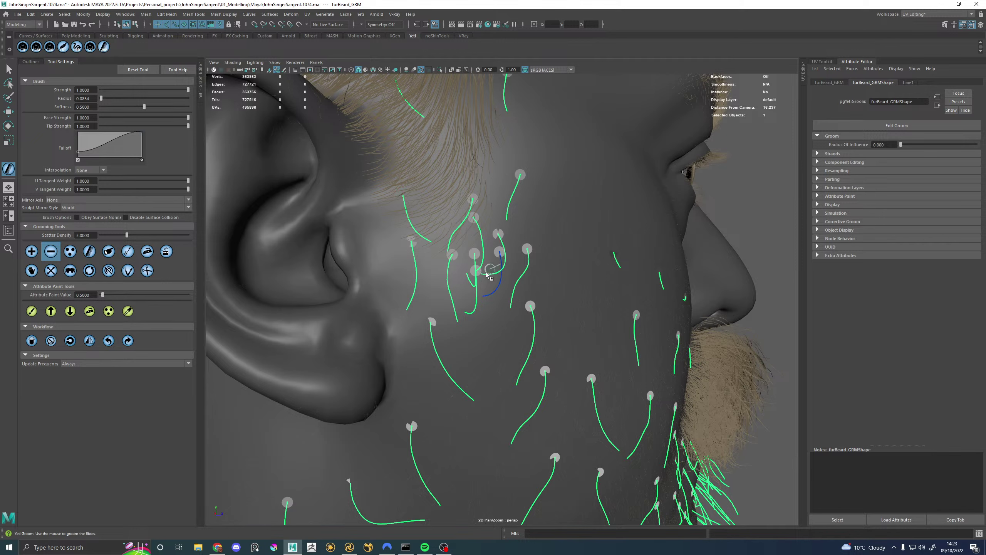
click(127, 270)
alt+drag(352, 276, 492, 305)
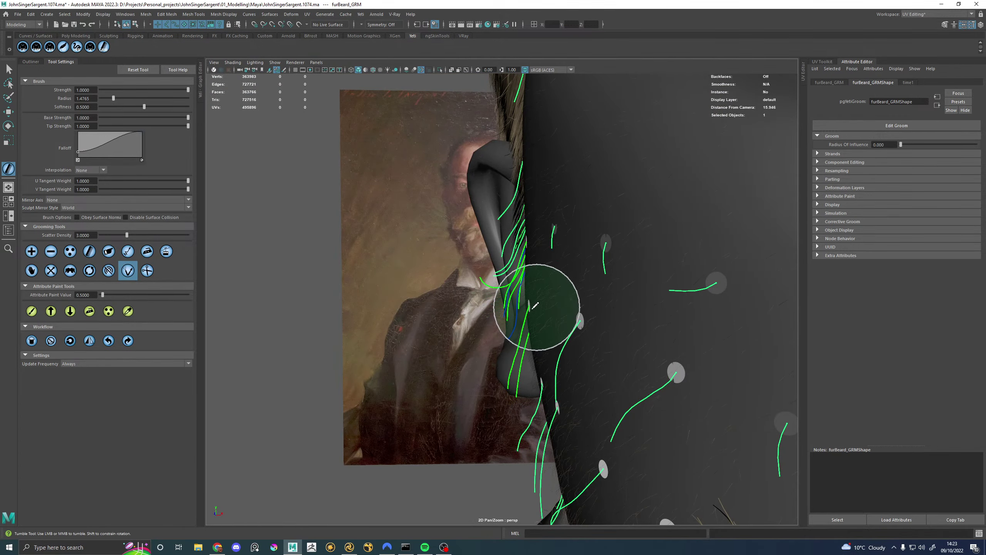
alt+drag(505, 360, 492, 335)
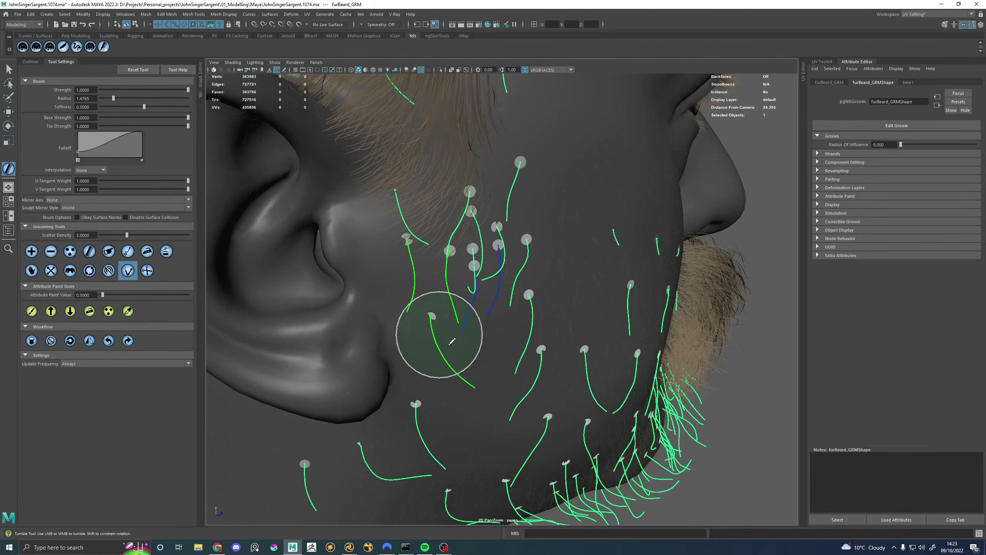
alt+drag(535, 361, 529, 303)
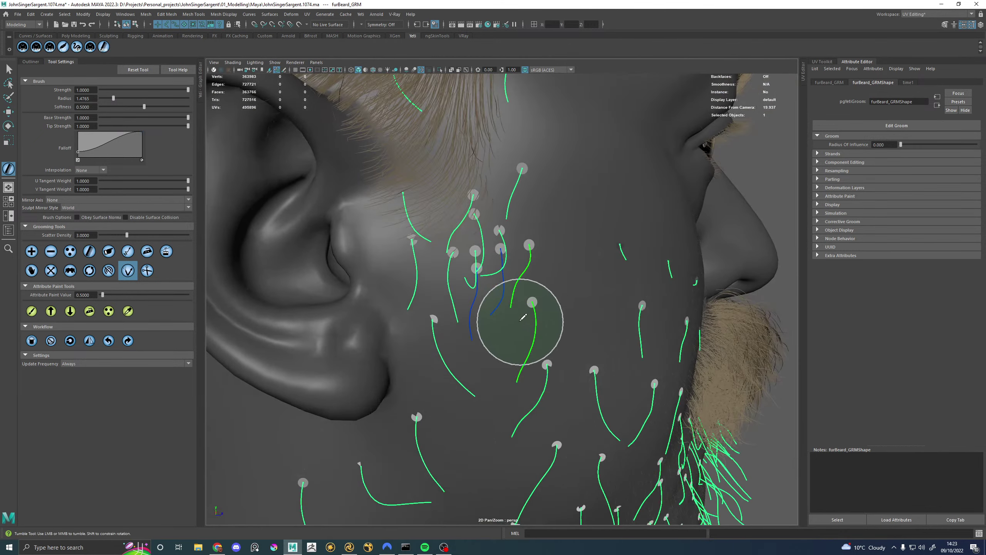
alt+drag(518, 355, 483, 362)
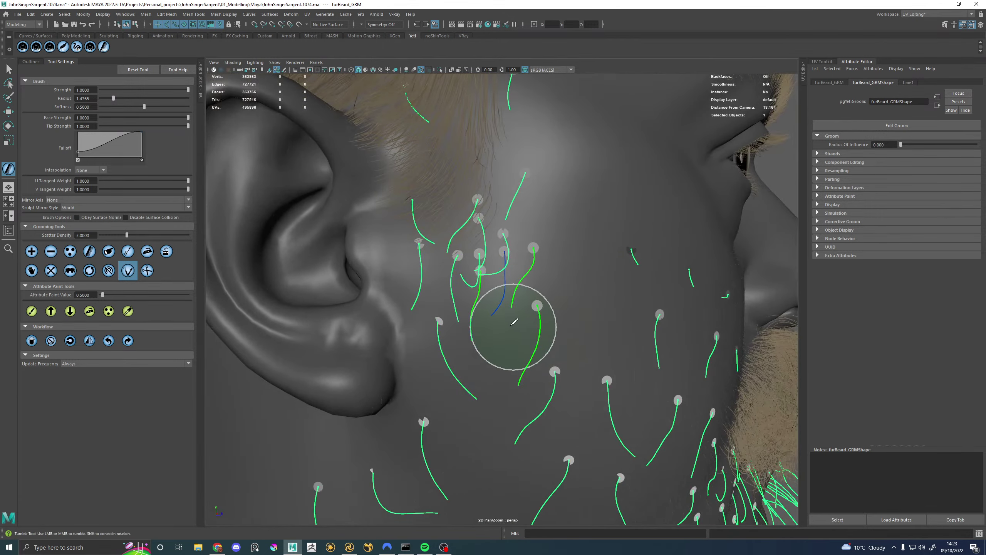
Step: Shape the guide at the lower edge of the sideburn cluster so it follows the cheek in front and side views
alt+drag(540, 302, 465, 300)
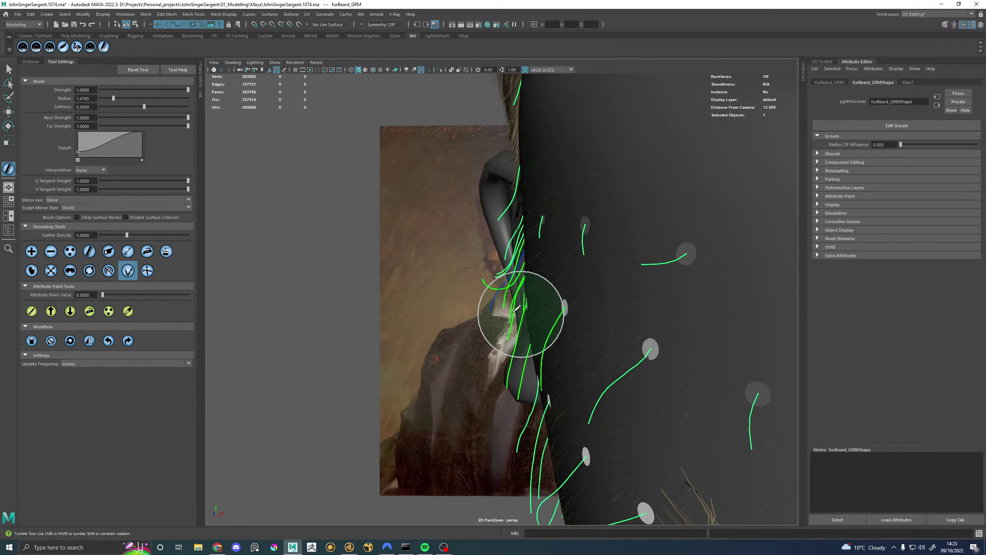
alt+drag(492, 349, 539, 374)
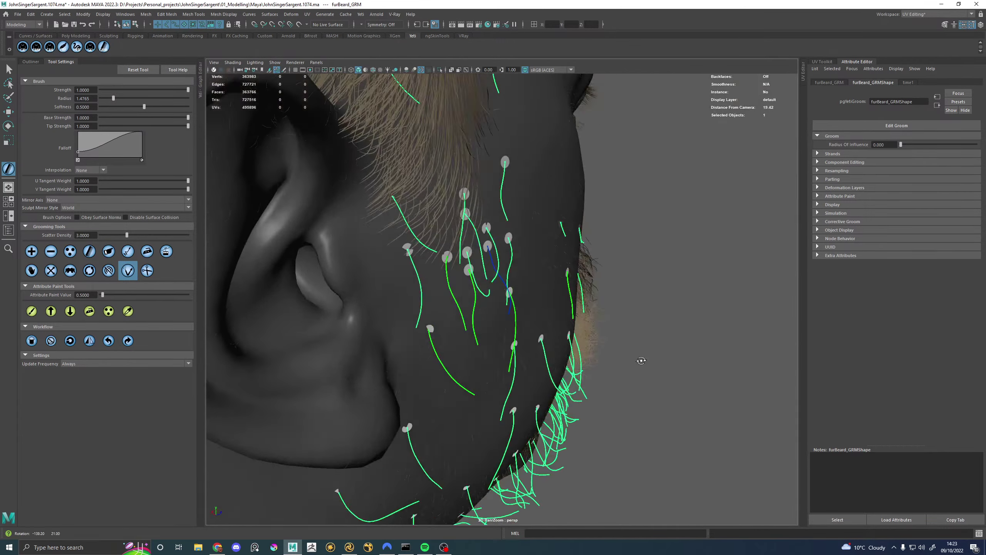
scroll(526, 313, up, 5)
alt+drag(526, 313, 512, 311)
Step: Add two guides below the sideburn cluster and shape the one nearer the cheek to follow the skin
click(31, 251)
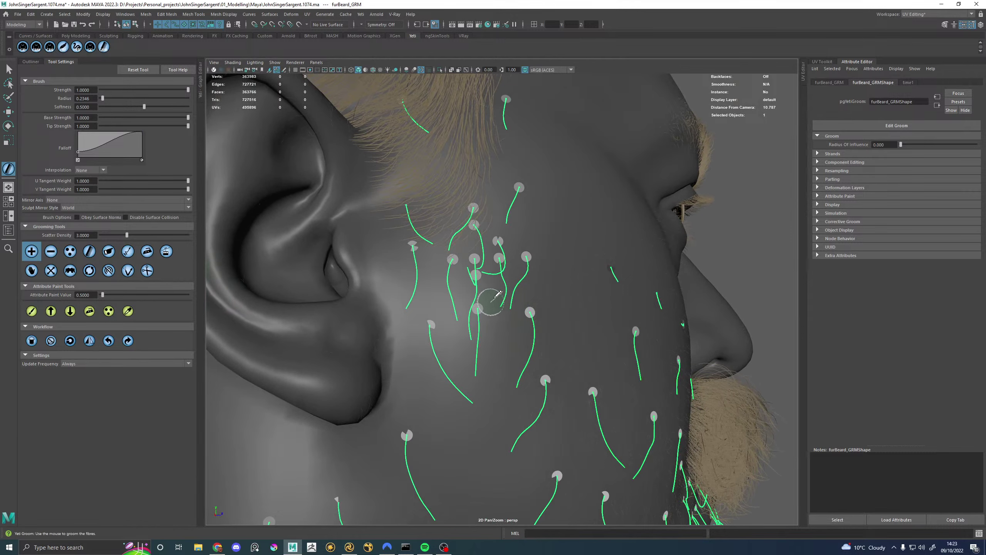
click(128, 270)
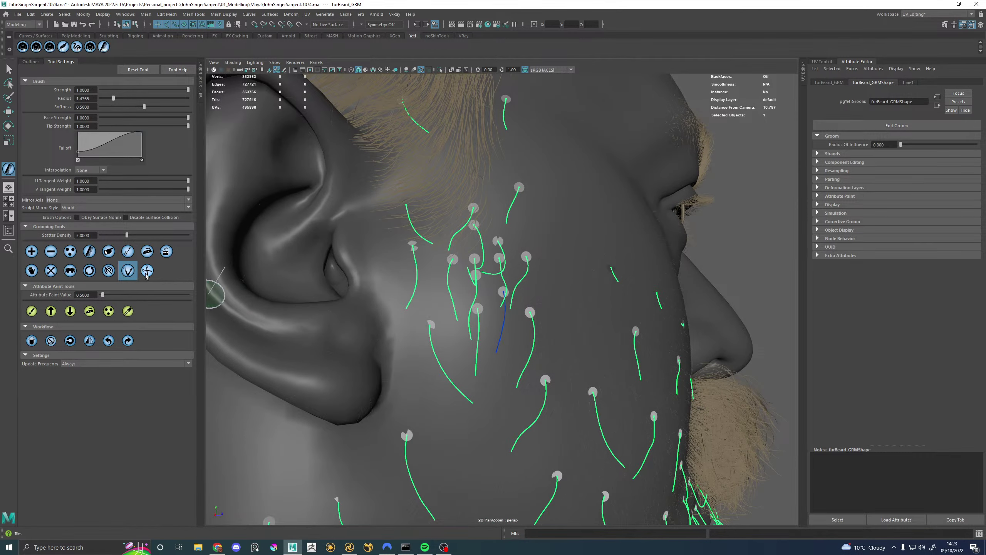
alt+drag(229, 291, 411, 290)
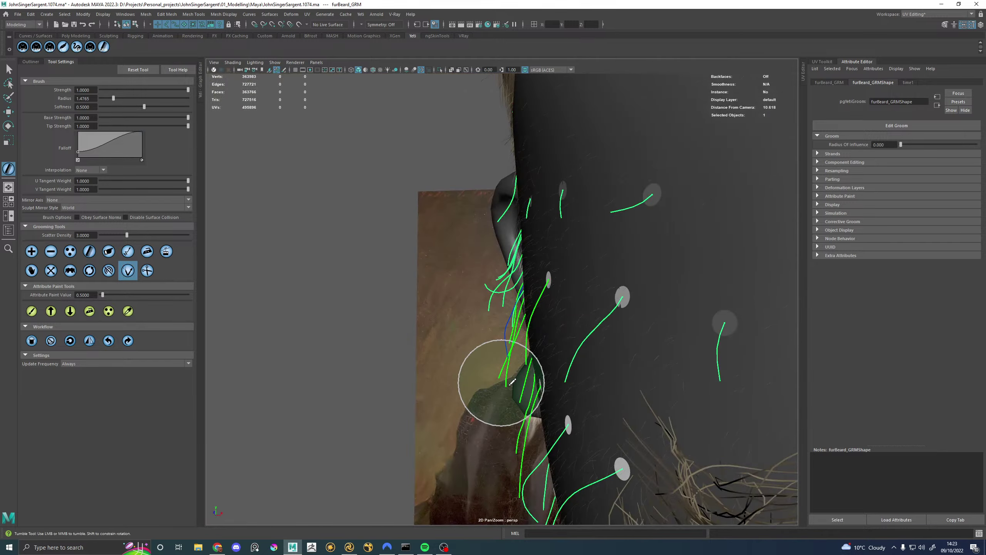
alt+drag(524, 383, 521, 331)
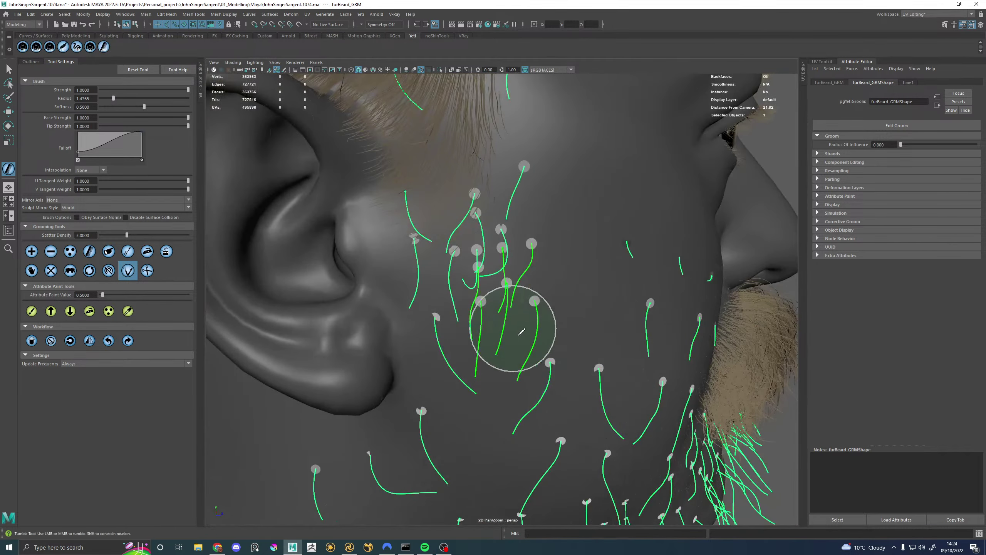
Step: Bend the straight guide at the cluster's lower edge, nearer the ear, into a soft curve lying along the cheek
click(31, 251)
click(128, 270)
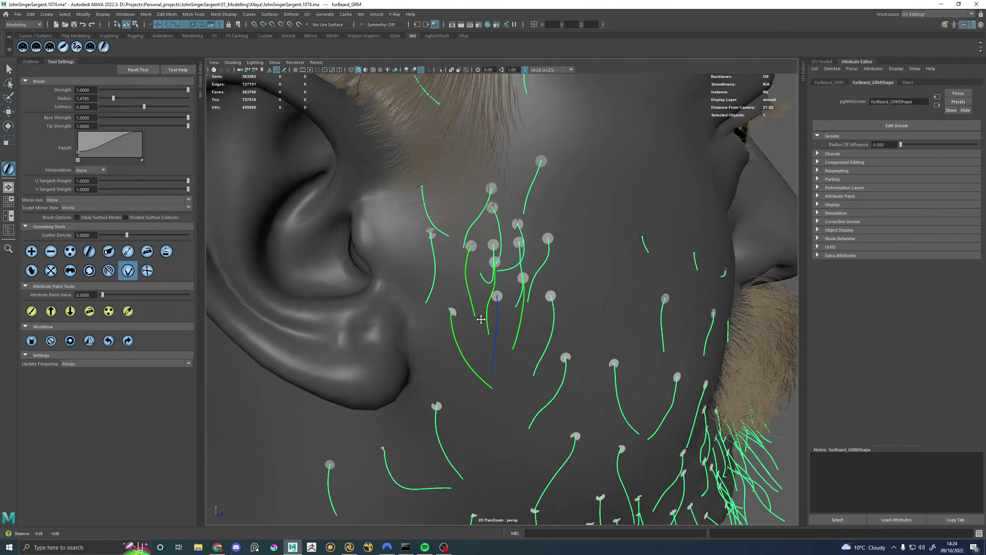
alt+right_drag(485, 323, 539, 322)
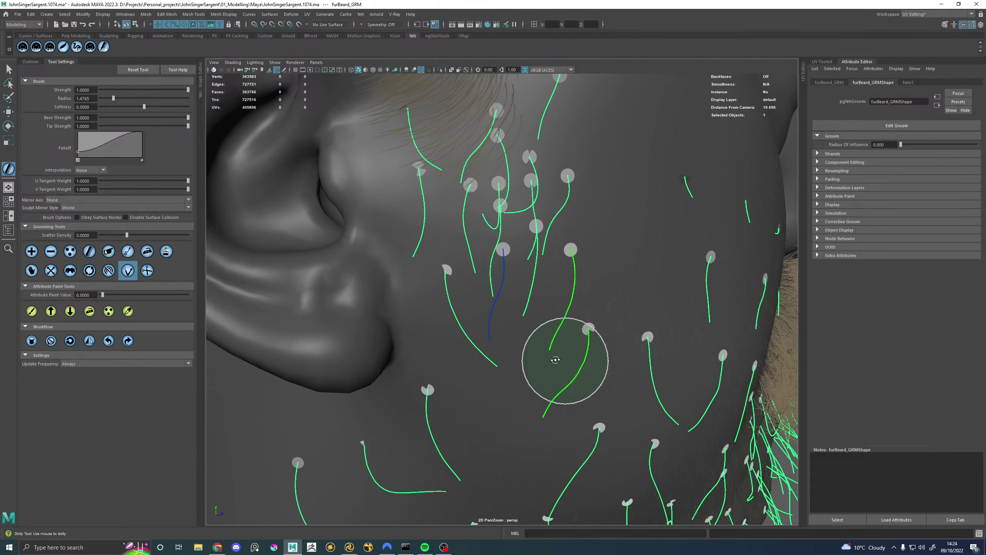
alt+drag(558, 352, 476, 329)
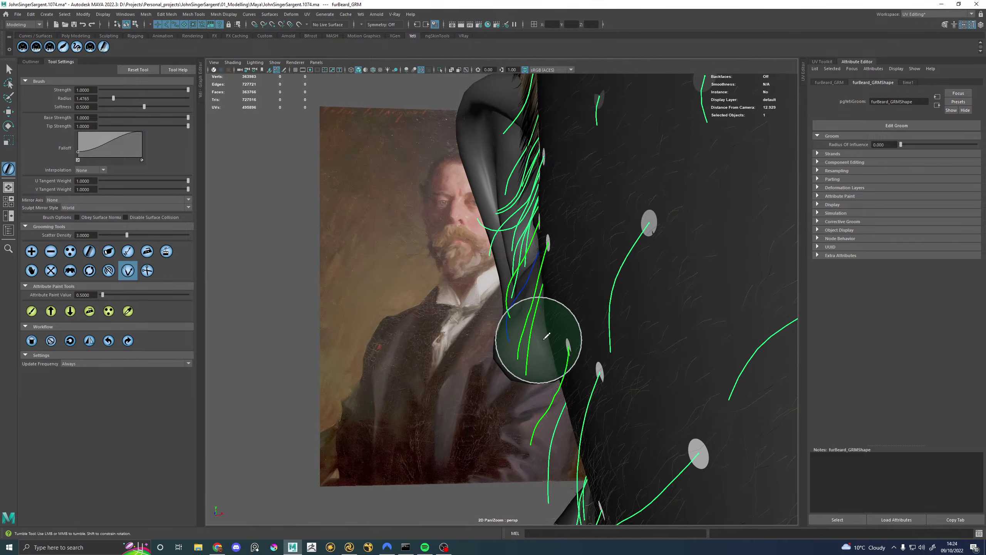
alt+drag(510, 286, 578, 298)
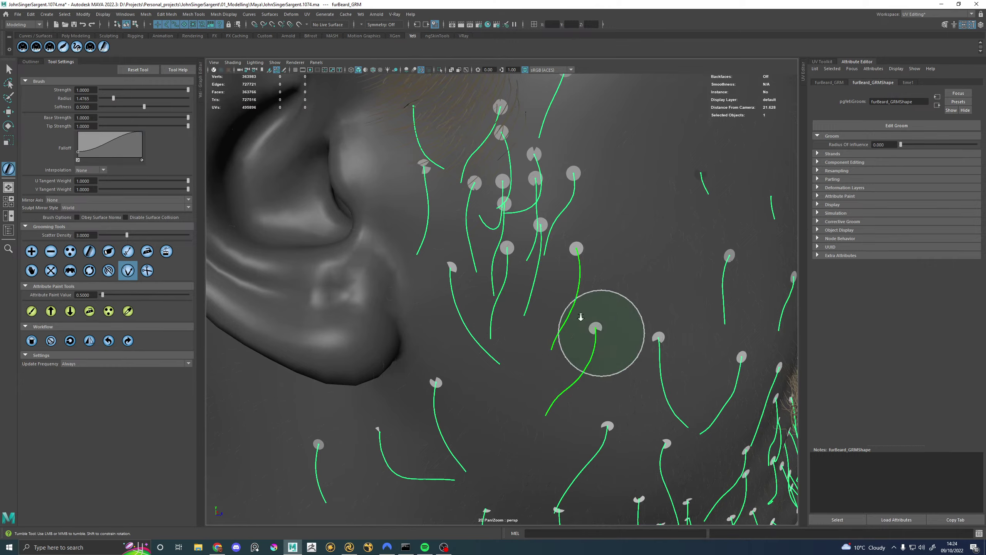
Step: Leave the groom brush with the whole head in front view and save the scene
scroll(595, 341, down, 5)
mouse_move(510, 330)
alt+mouse_down()
mouse_move(524, 304)
mouse_move(495, 308)
mouse_move(472, 222)
mouse_move(487, 219)
alt+mouse_up()
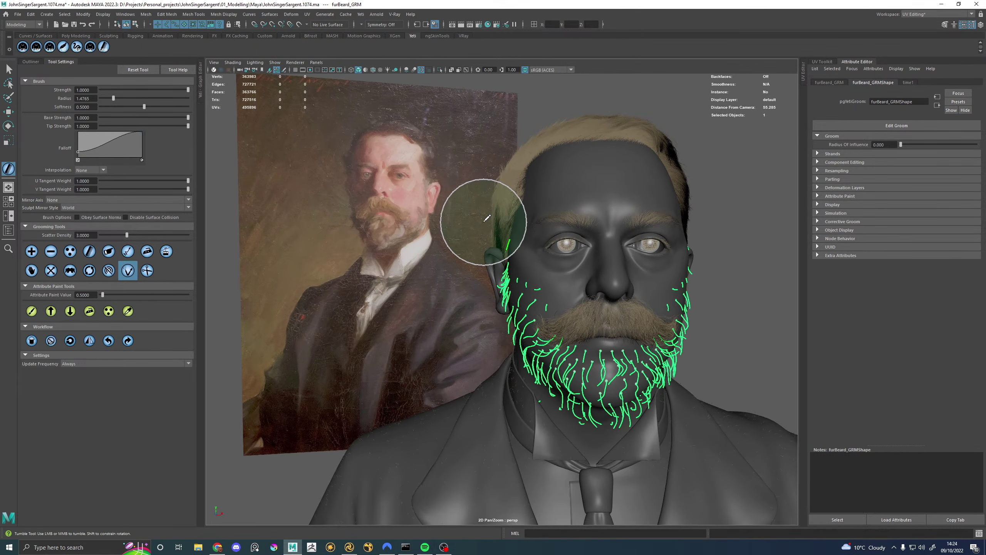
key(q)
key(ctrl+s)
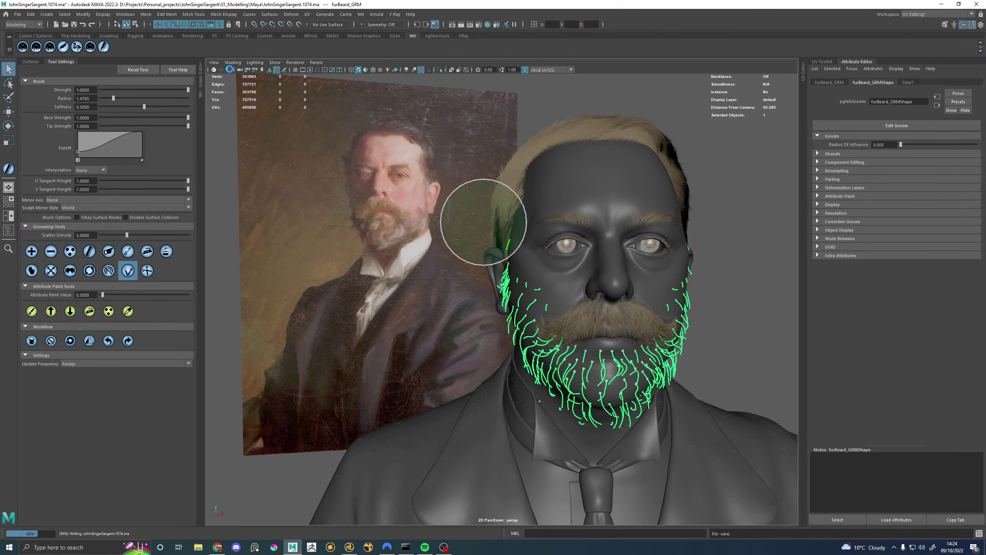
Step: Display the furBeard fur from the Outliner and hide the furBeard_GRM guides
click(63, 62)
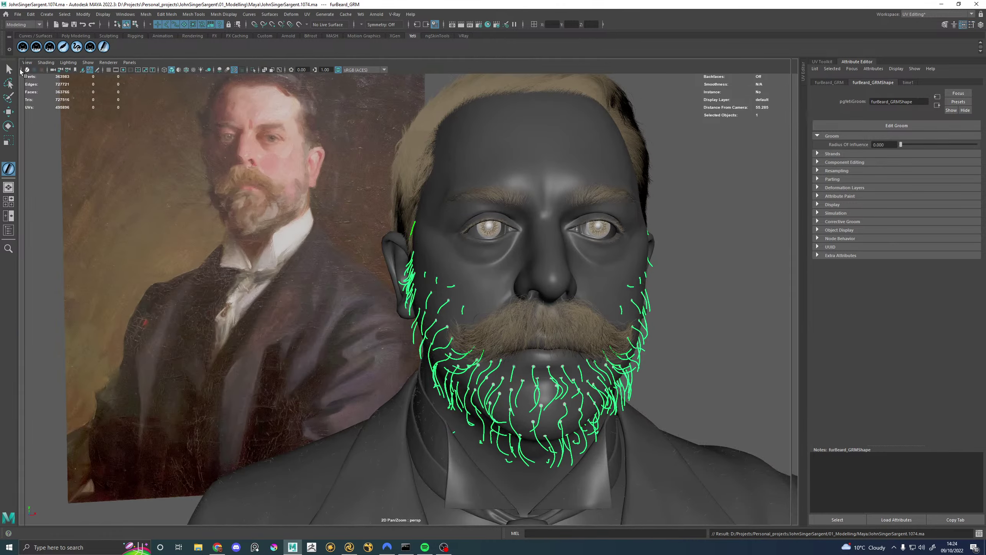
click(21, 71)
click(60, 295)
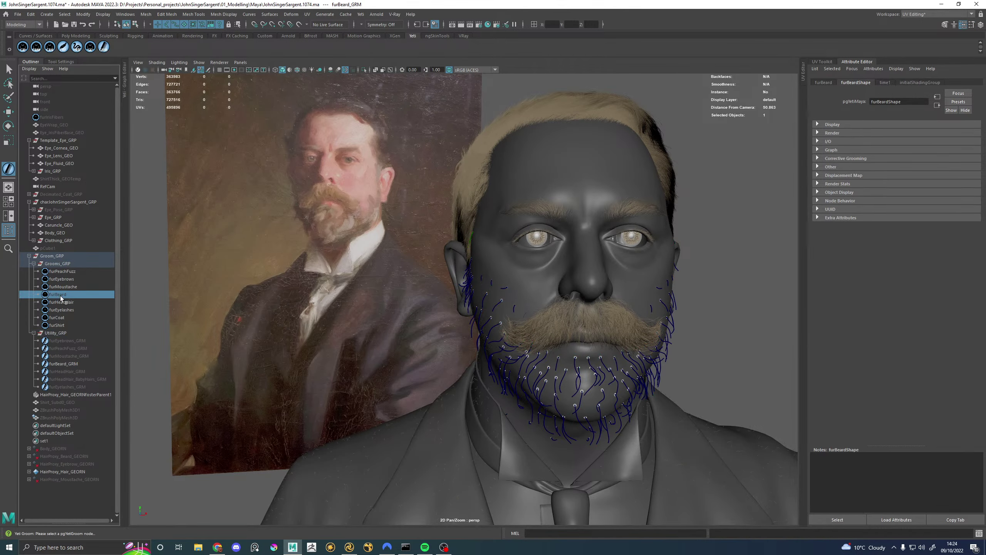
click(66, 364)
Step: Examine the regenerated beard fur from the front and close up where the sideburn meets the cheek beside the ear
alt+drag(468, 306, 486, 236)
alt+right_drag(487, 236, 685, 330)
alt+drag(685, 331, 434, 302)
alt+right_drag(434, 302, 563, 332)
alt+drag(563, 332, 241, 318)
alt+right_drag(240, 319, 210, 320)
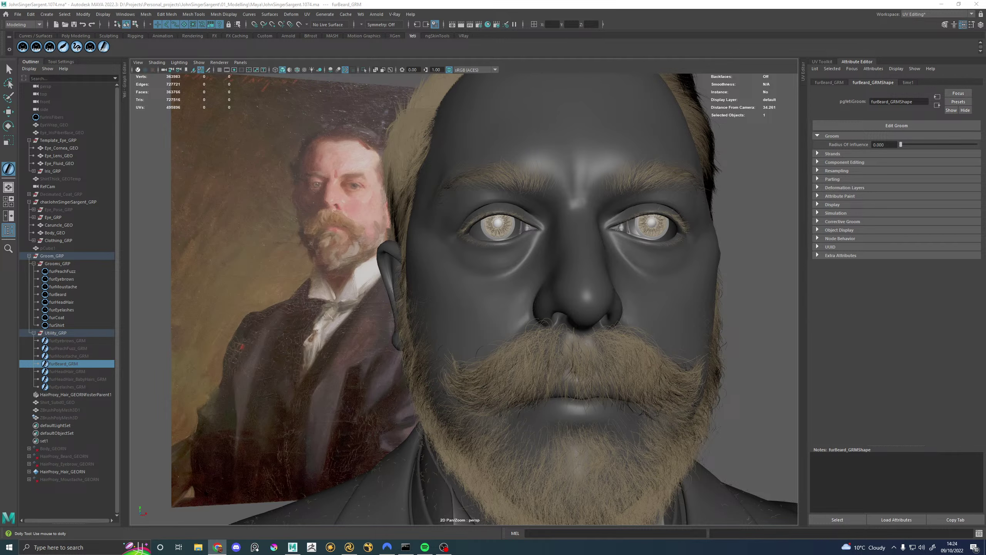
alt+drag(296, 258, 398, 273)
scroll(449, 229, up, 8)
alt+drag(449, 230, 495, 214)
scroll(473, 268, down, 3)
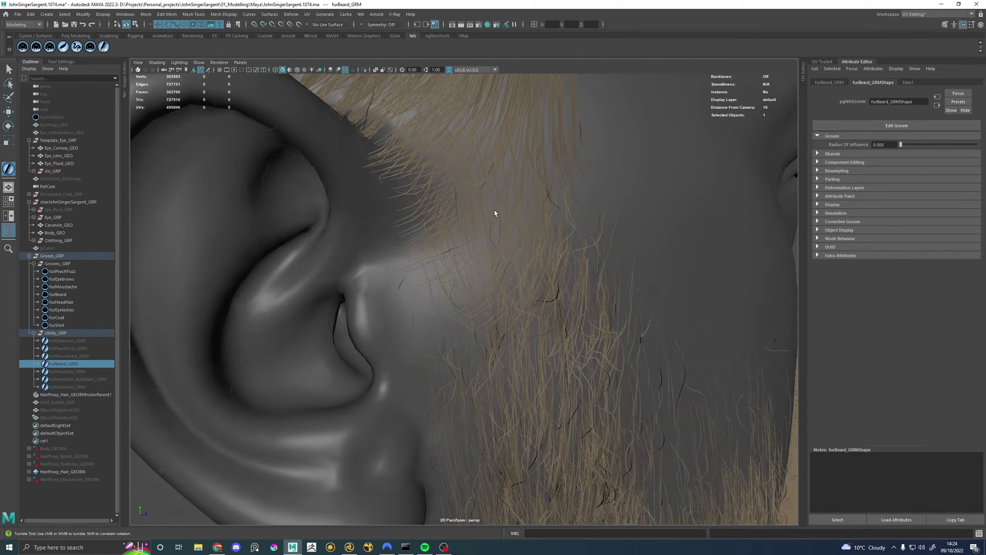
alt+right_drag(495, 214, 484, 293)
alt+drag(484, 292, 462, 302)
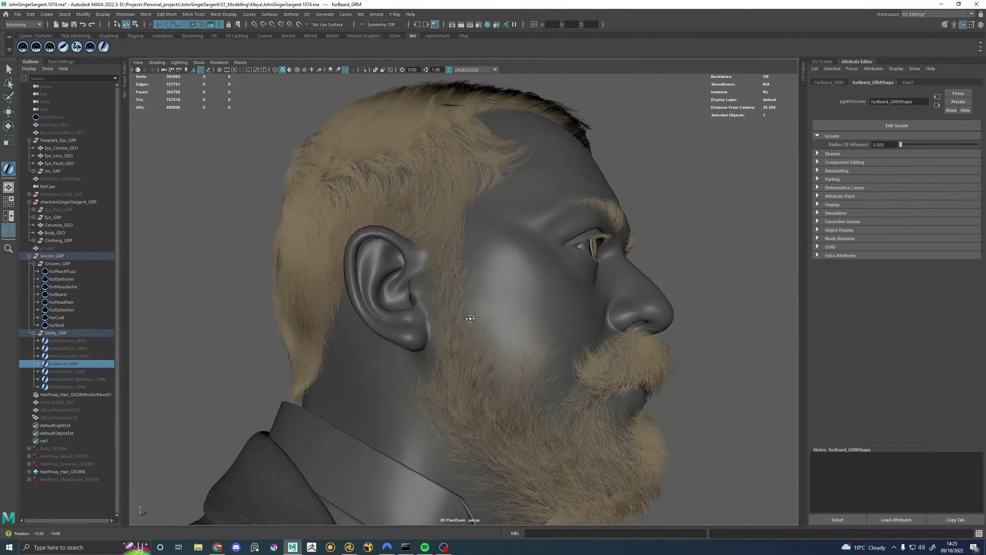
Step: Examine the hairs under the chin and down the neck to the shirt collar
alt+right_drag(462, 302, 640, 328)
alt+drag(641, 328, 560, 265)
alt+right_drag(561, 265, 508, 271)
alt+drag(508, 271, 469, 275)
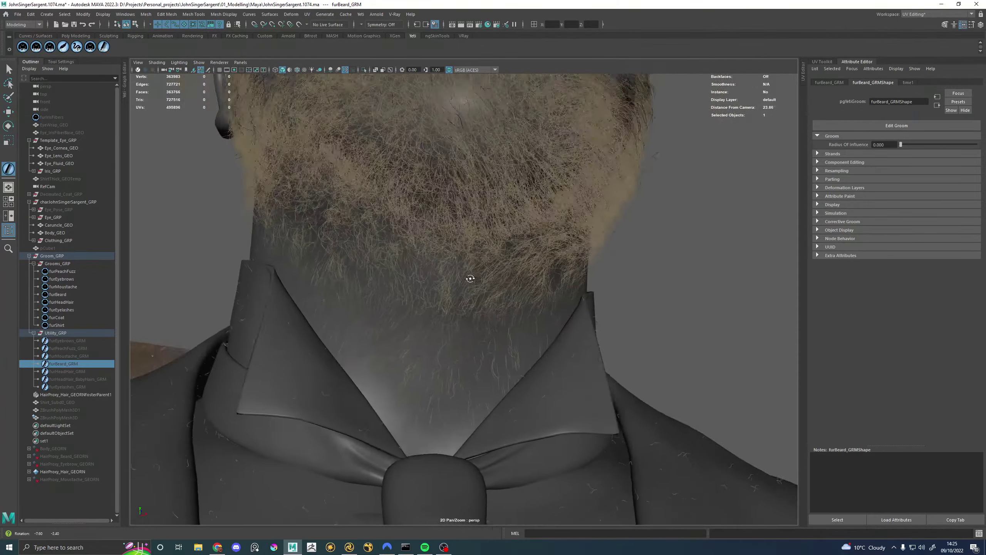
alt+right_drag(469, 276, 599, 334)
alt+drag(599, 333, 455, 311)
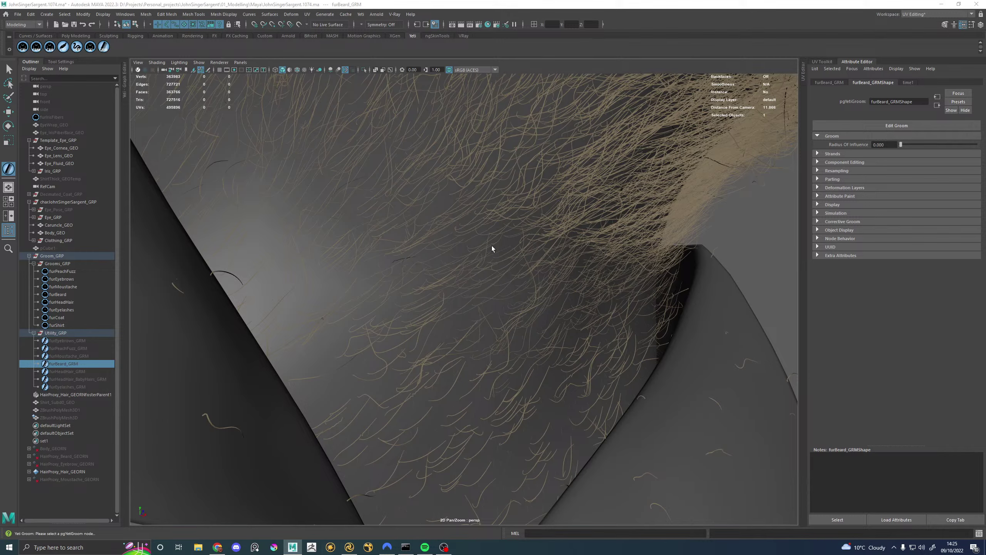
alt+right_drag(491, 248, 348, 284)
alt+drag(347, 283, 419, 290)
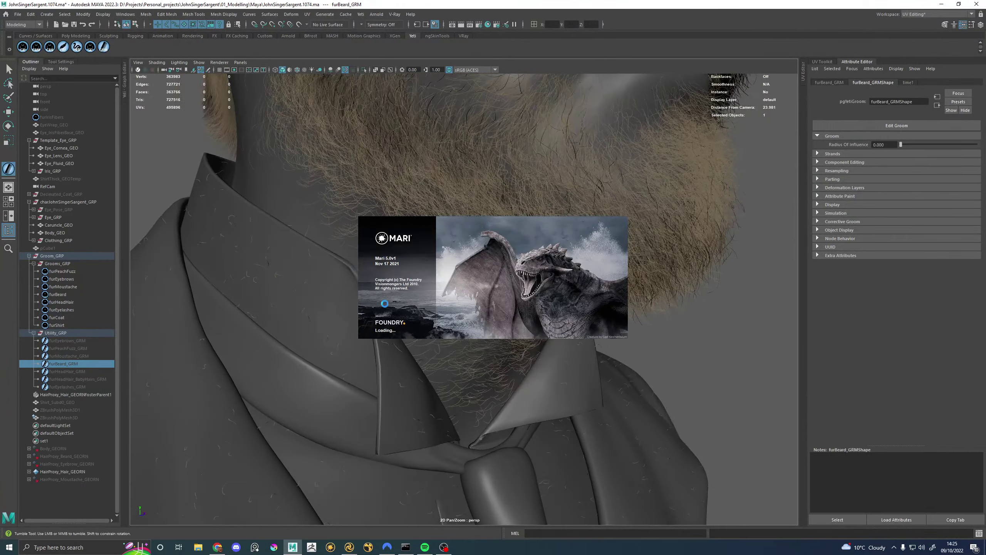
Step: Examine the beard's jawline and side profile, ending with the full face beside the reference painting
alt+drag(423, 157, 427, 202)
alt+drag(313, 248, 386, 300)
alt+drag(403, 367, 346, 321)
alt+middle_drag(346, 321, 302, 288)
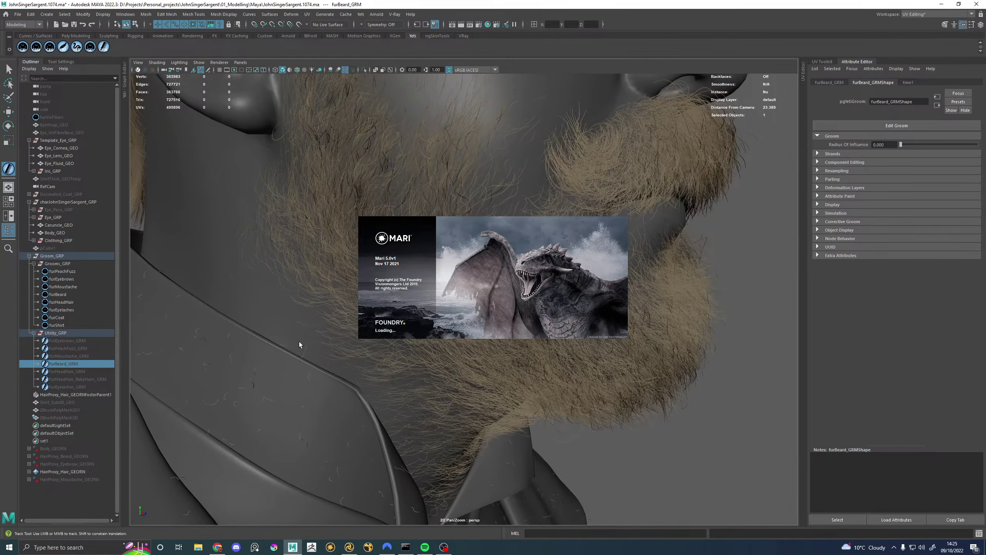
alt+drag(486, 407, 436, 409)
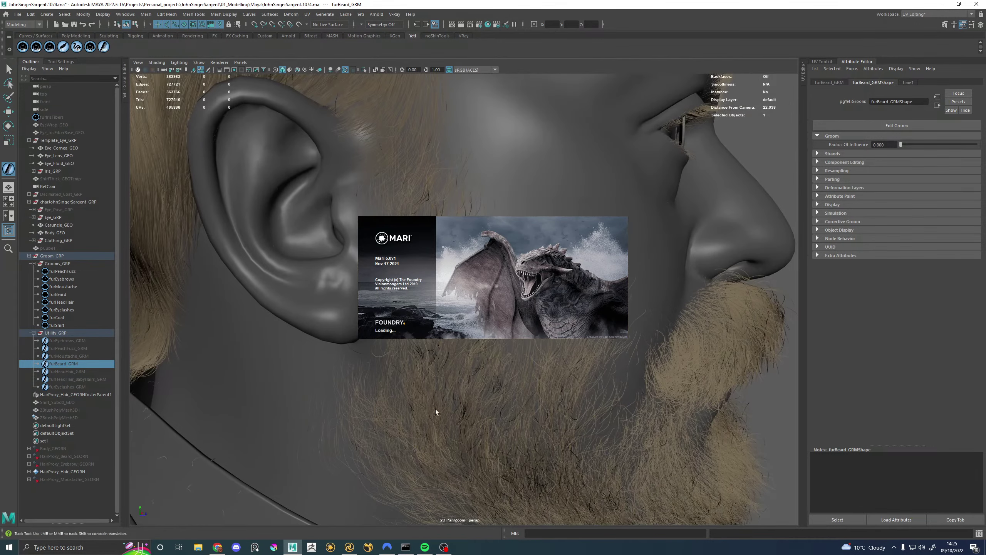
mouse_move(436, 409)
alt+right_down()
mouse_move(480, 408)
mouse_move(447, 409)
alt+right_up()
alt+drag(446, 409, 415, 411)
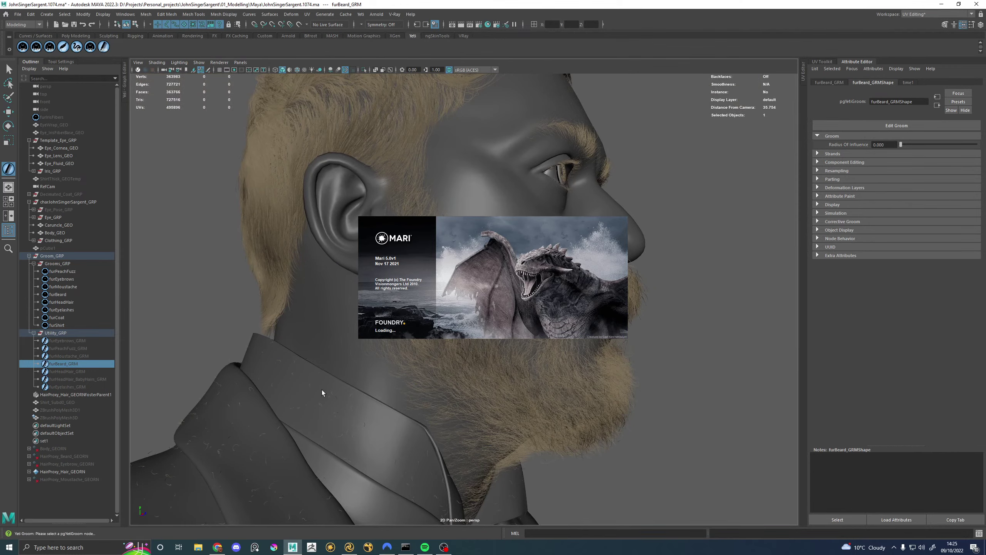
mouse_move(322, 390)
alt+mouse_down()
mouse_move(247, 396)
mouse_move(270, 394)
alt+mouse_up()
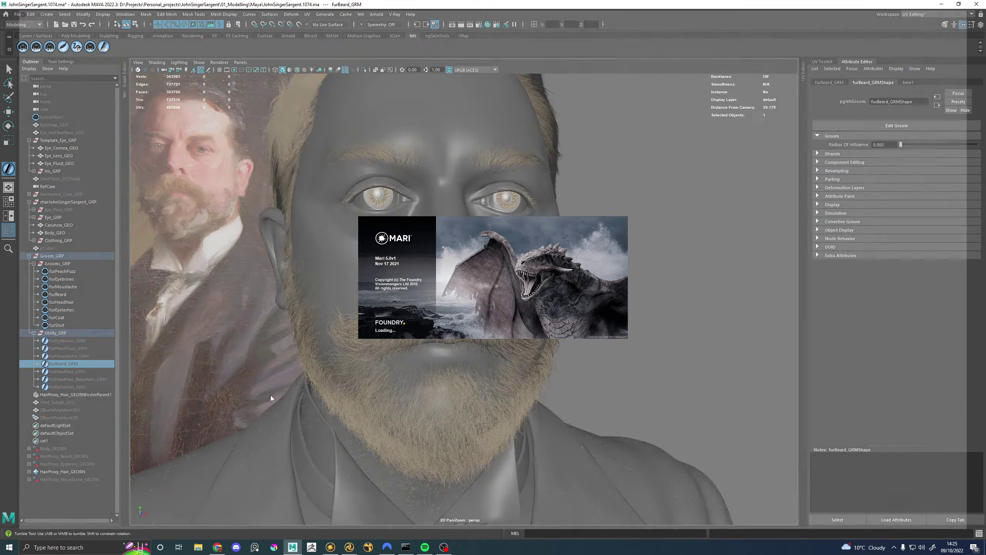
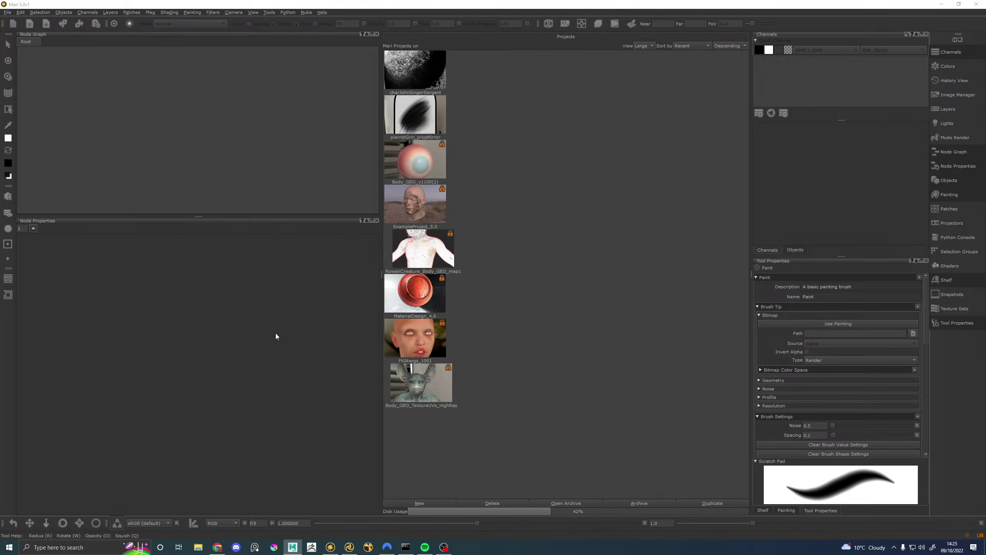
Step: Open the charJohnSingerSargent project in Mari and switch to Katana to view the Render22 portrait
double_click(433, 74)
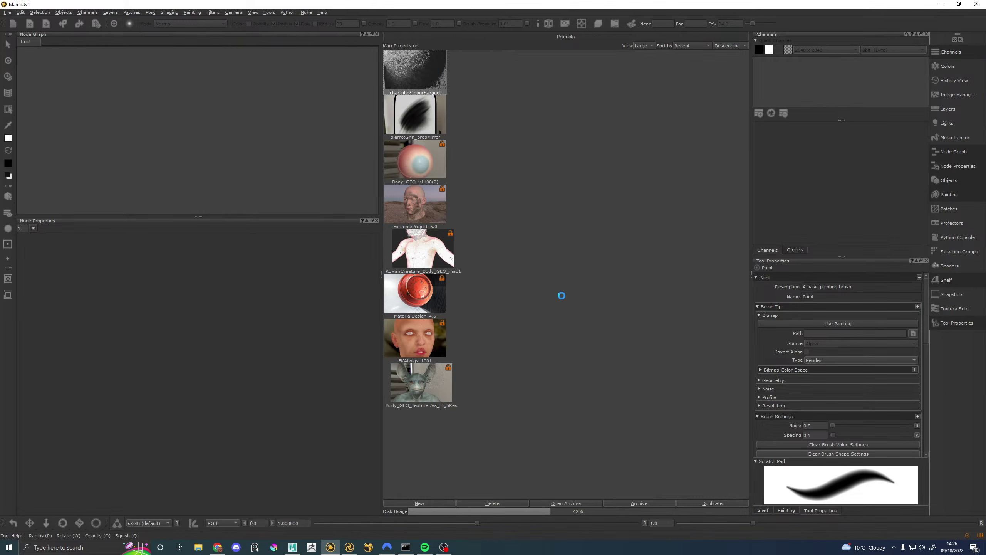
click(350, 512)
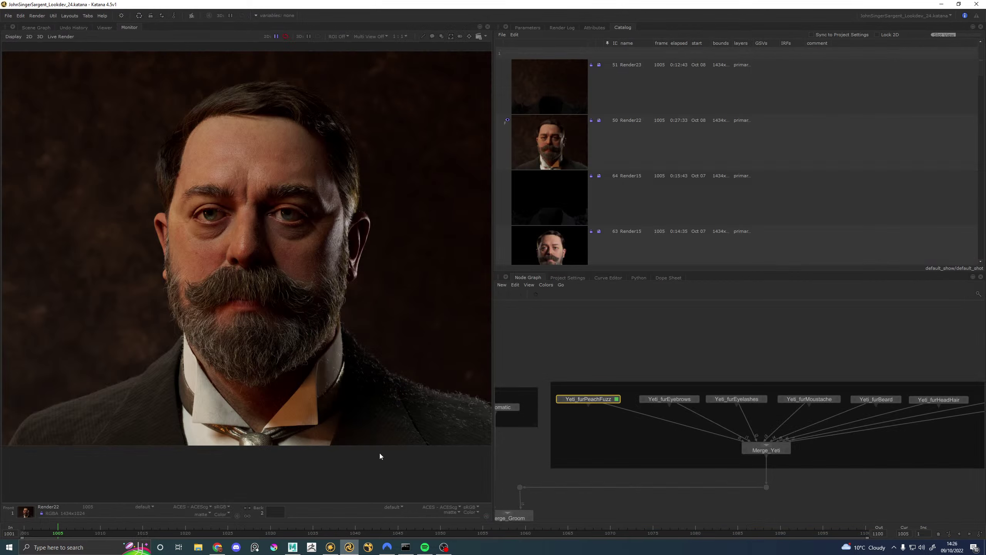
Step: Switch back to Maya and examine the beard's lower edge and the loose hairs across the neck
click(288, 547)
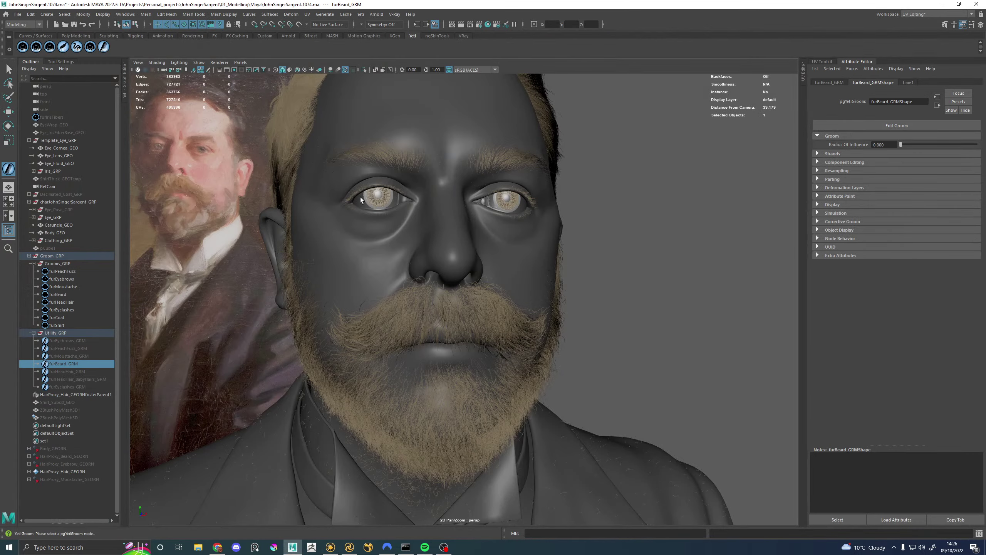
alt+drag(360, 199, 379, 331)
scroll(421, 210, down, 3)
scroll(451, 271, up, 5)
alt+drag(297, 318, 436, 244)
scroll(497, 300, up, 3)
scroll(497, 300, up, 2)
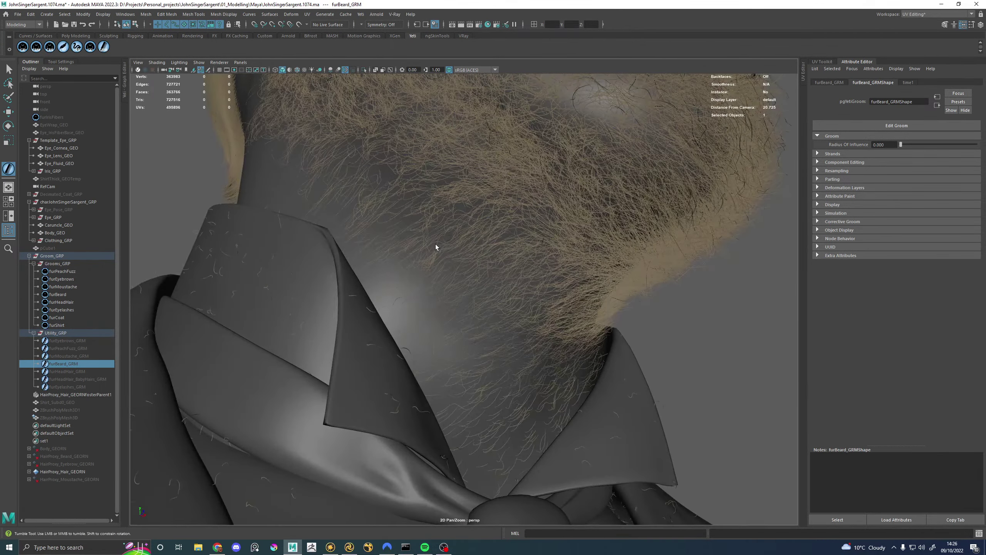
Step: Switch to Mari, locate the Beard_Data nodes in the node graph, and view the Paint_furBeard_Width node on the model
click(337, 547)
scroll(552, 232, down, 10)
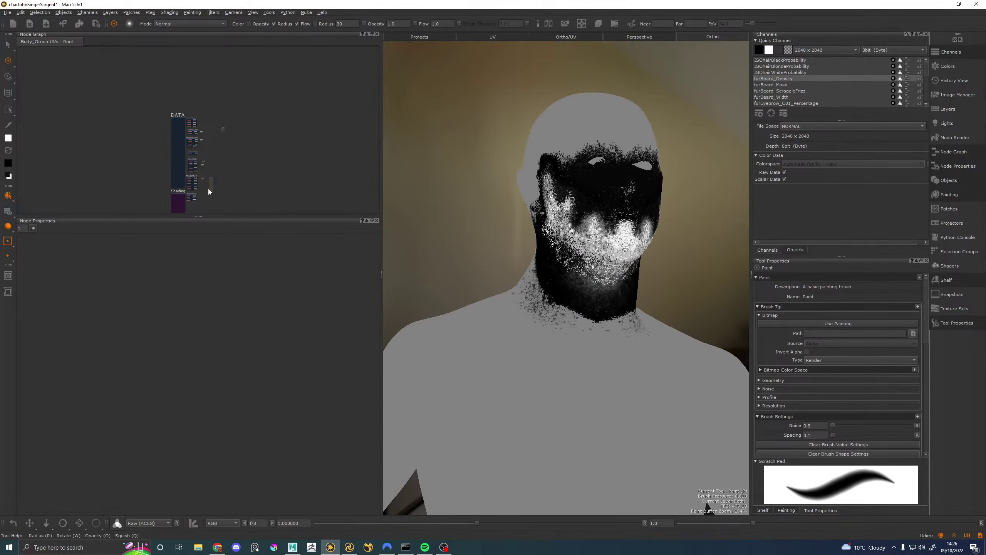
scroll(208, 191, up, 6)
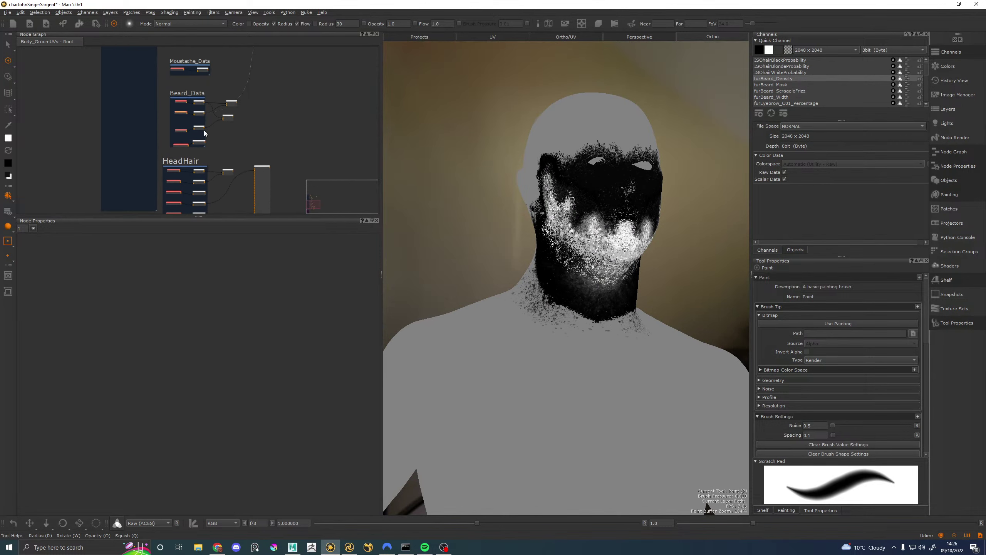
scroll(204, 133, up, 5)
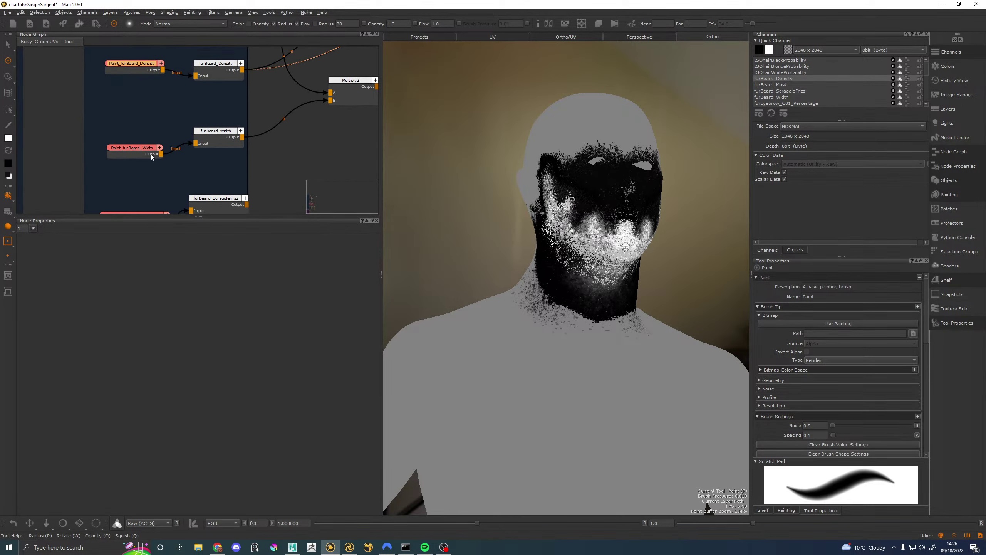
click(145, 150)
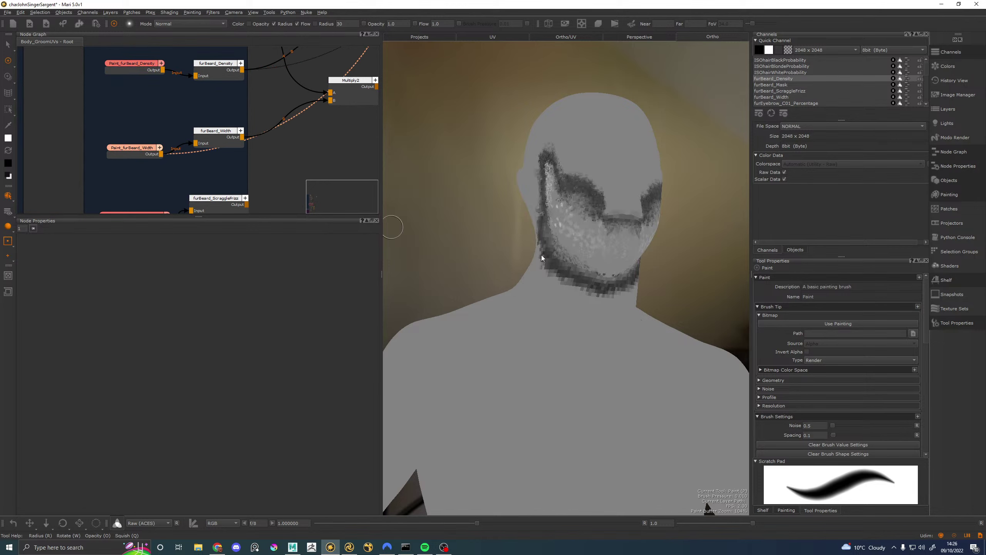
Step: Inspect the painted width map along the jaw and neck, and open the Paint_furBeard_Width node's properties
scroll(580, 293, up, 3)
alt+drag(651, 279, 575, 268)
scroll(575, 268, down, 6)
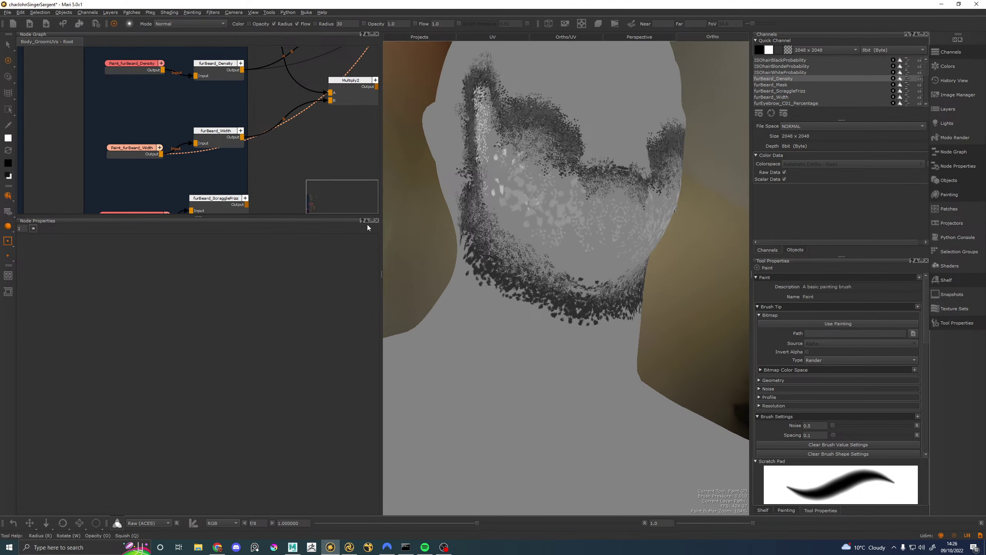
double_click(131, 149)
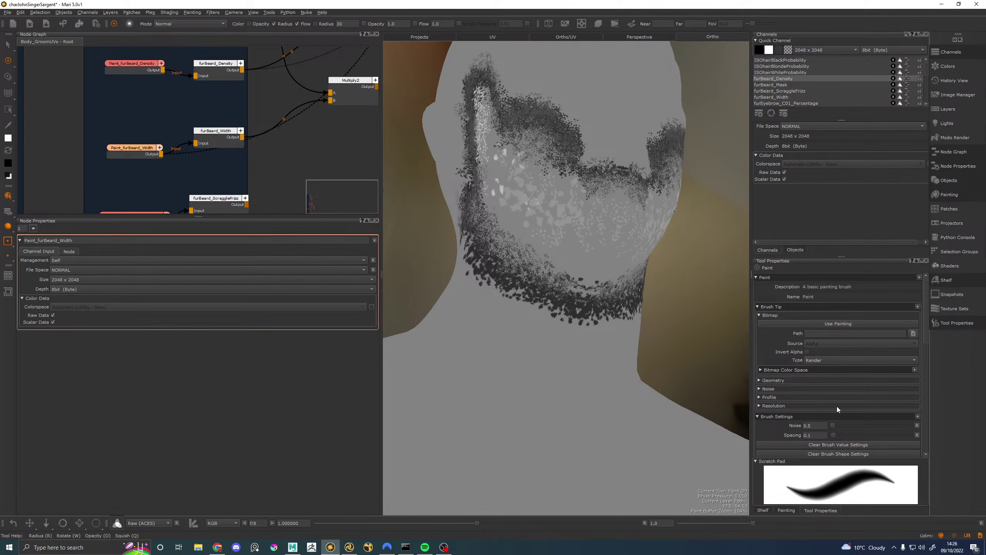
Step: Show the organic brush shelf in Mari, then switch to Maya and unhide the furBeard_GRM guides
click(762, 510)
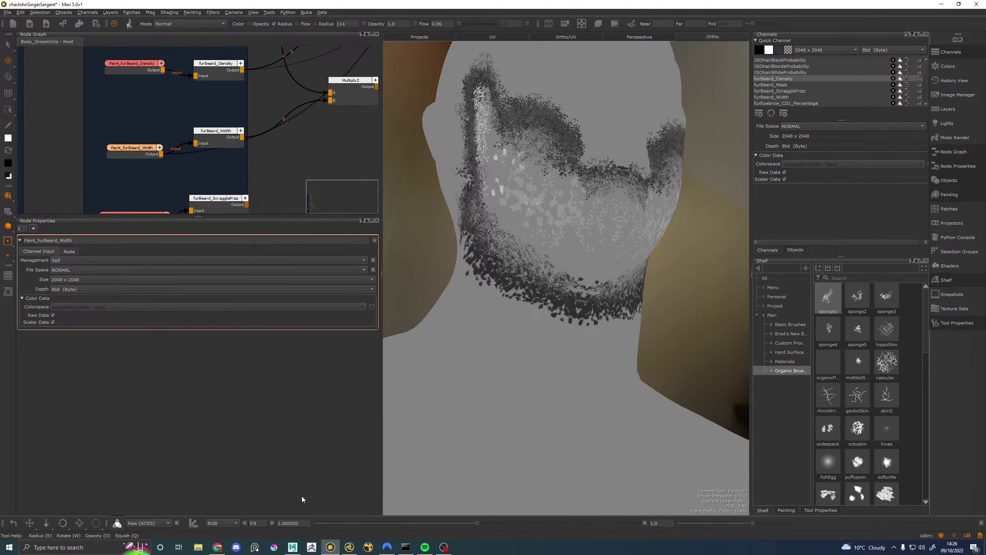
click(293, 547)
alt+drag(494, 279, 325, 275)
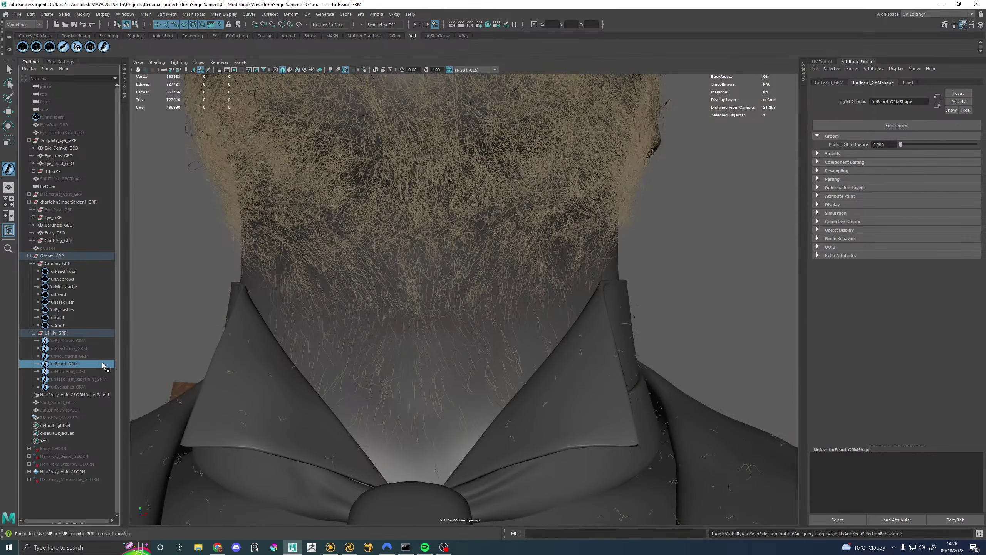
key(h)
Step: Examine the furBeard_GRM guides beneath the chin and across the neck against the generated beard fur
alt+drag(442, 424, 469, 447)
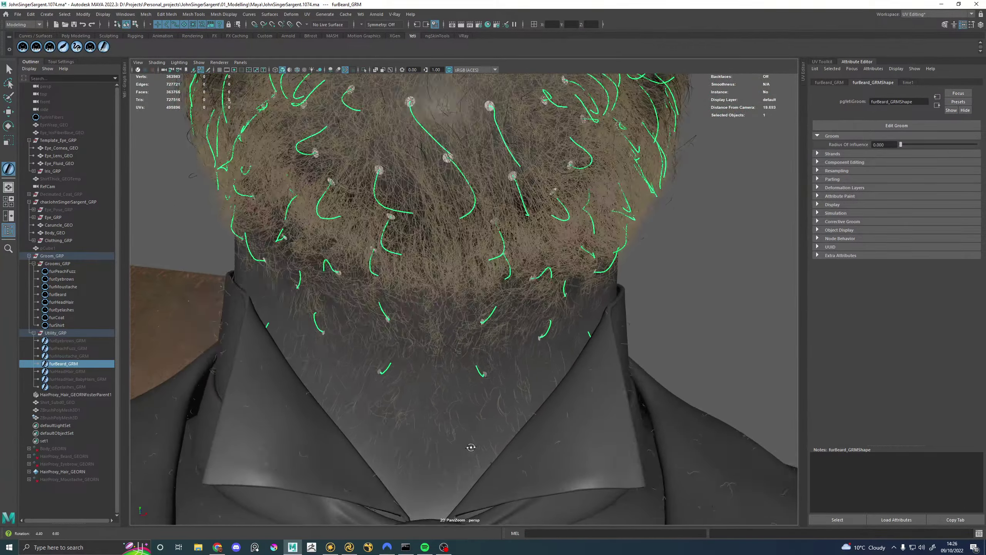
alt+right_drag(469, 447, 277, 441)
alt+drag(277, 441, 341, 434)
alt+right_drag(343, 434, 647, 444)
alt+drag(647, 443, 453, 275)
alt+right_drag(484, 211, 489, 184)
alt+middle_drag(488, 185, 466, 322)
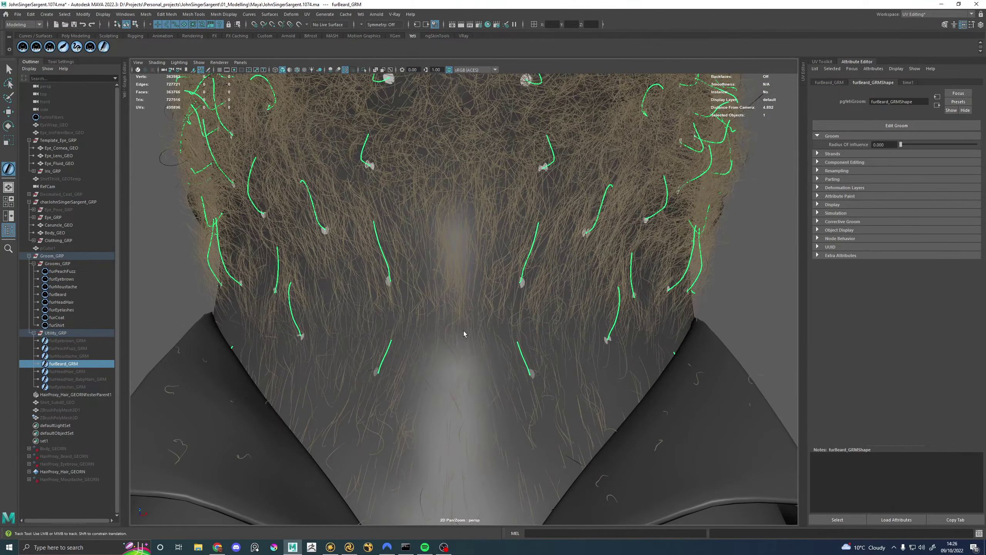
scroll(464, 333, down, 5)
alt+drag(481, 318, 495, 309)
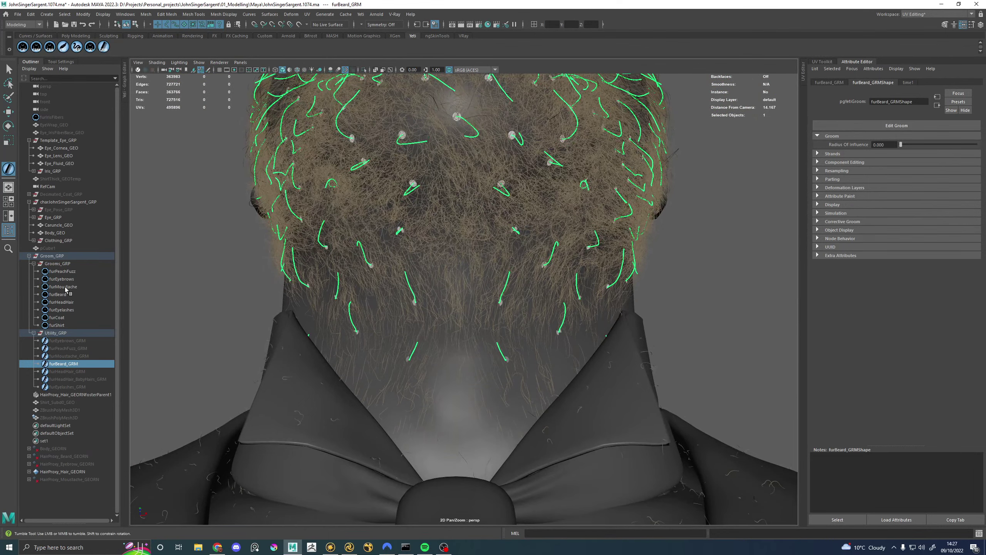
Step: Hide the furBeard fur and select furBeard_GRM to work on the bare guides along the neck
click(65, 294)
key(ctrl+h)
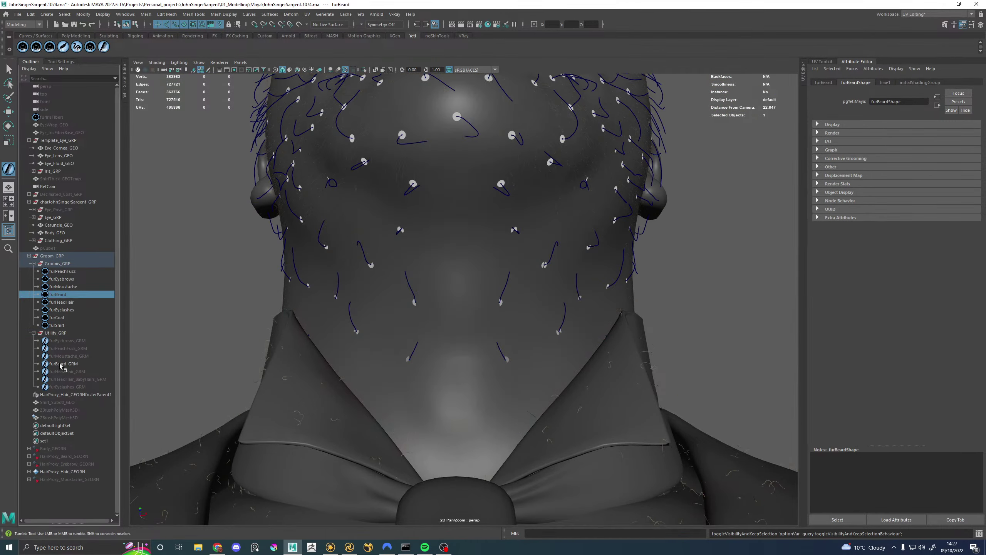
click(63, 363)
mouse_move(486, 272)
alt+mouse_down()
mouse_move(546, 277)
mouse_move(497, 264)
alt+mouse_up()
alt+right_drag(472, 348, 480, 272)
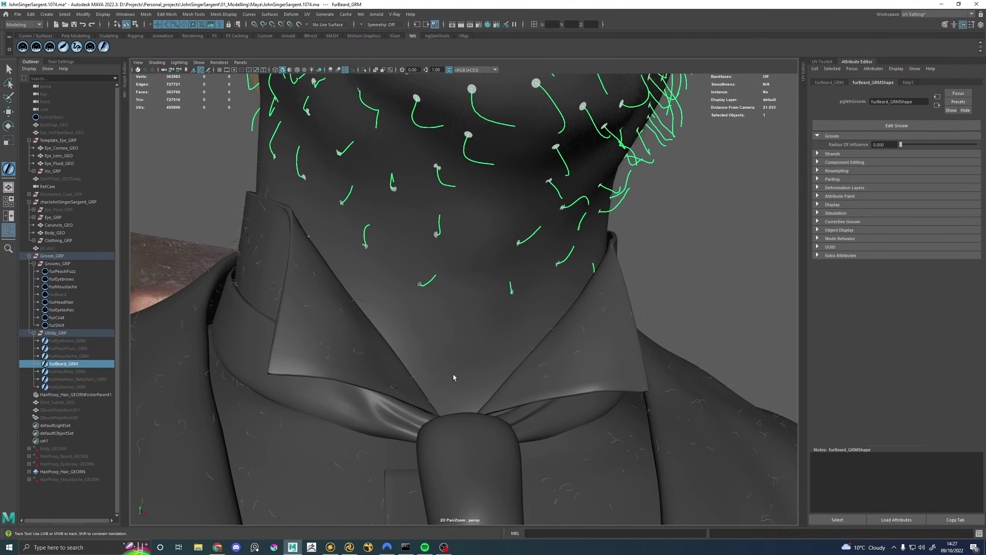
alt+middle_drag(477, 267, 461, 286)
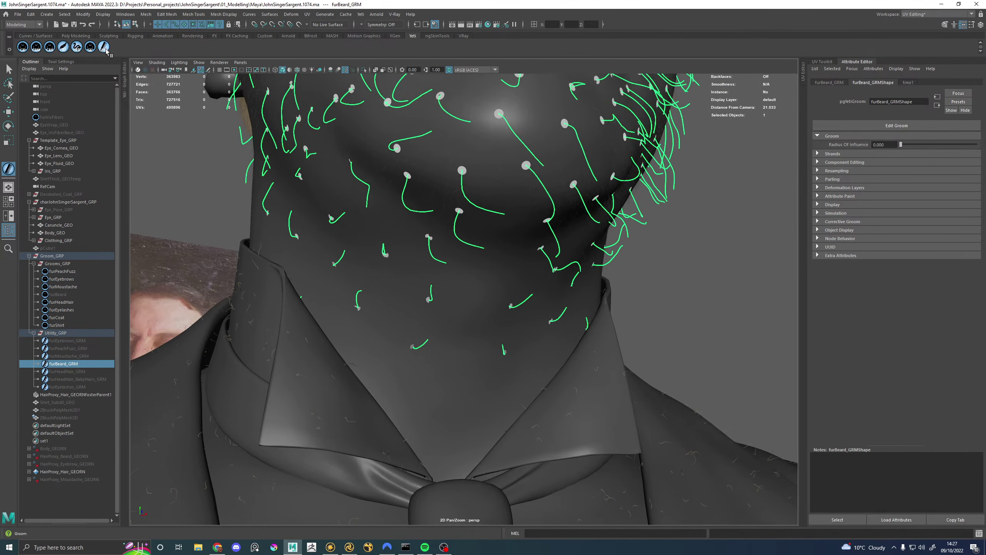
Step: Open the Yeti groom tool settings, add a guide in the gap at the centre of the neck, and sculpt it
click(61, 62)
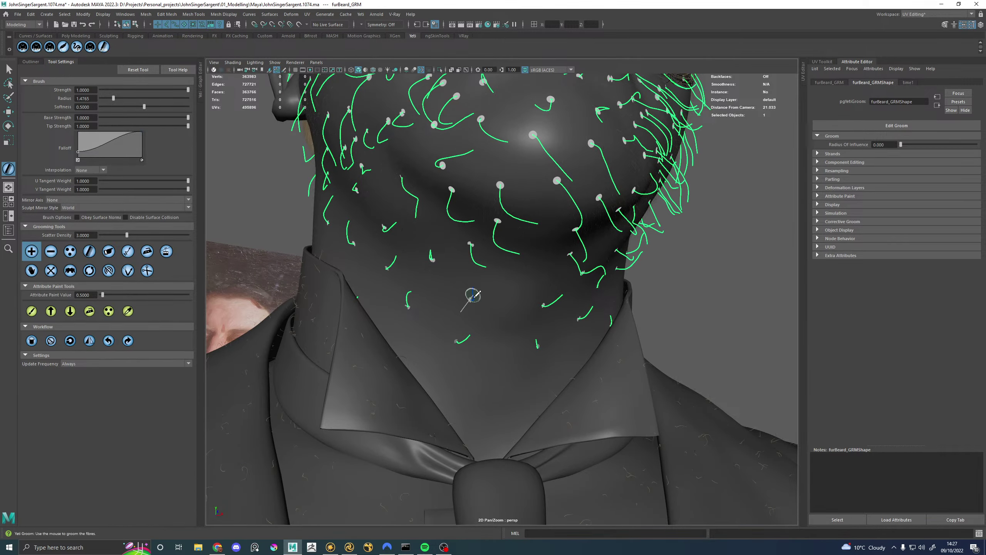
key(f)
click(128, 270)
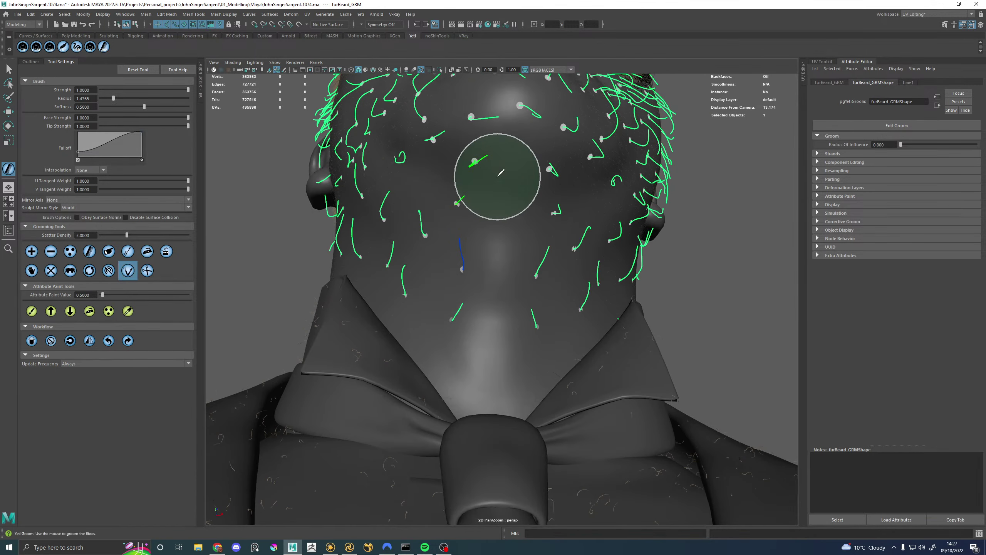
alt+middle_drag(612, 218, 595, 278)
alt+right_drag(452, 278, 497, 288)
mouse_move(497, 288)
alt+mouse_down()
mouse_move(535, 281)
mouse_move(453, 279)
mouse_move(443, 299)
mouse_move(568, 297)
alt+mouse_up()
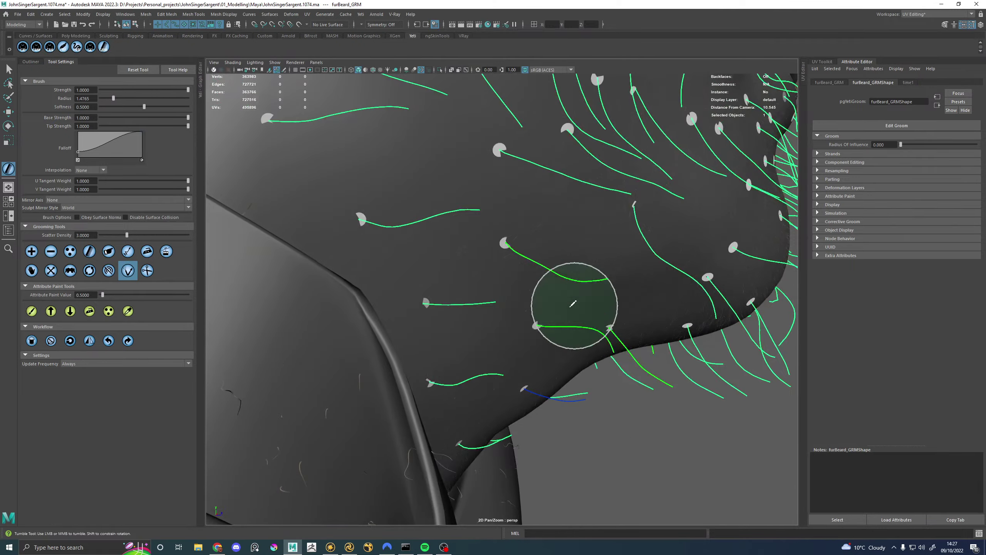
mouse_move(619, 388)
mouse_down()
mouse_move(522, 416)
mouse_move(481, 365)
mouse_up()
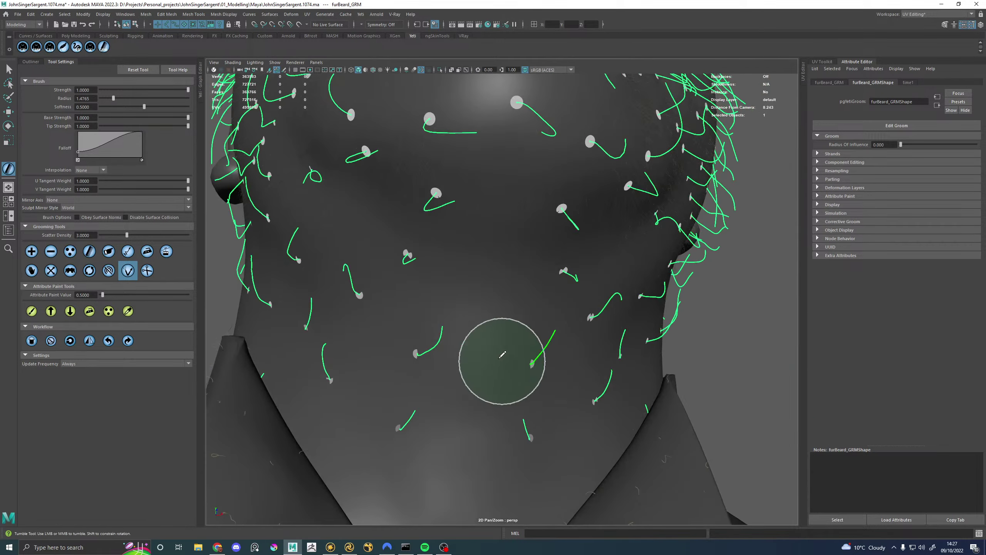
Step: Add another guide on the central neck, just above the previous one, and sculpt it along the surface towards the chin
alt+middle_drag(493, 352, 547, 358)
alt+drag(550, 355, 522, 317)
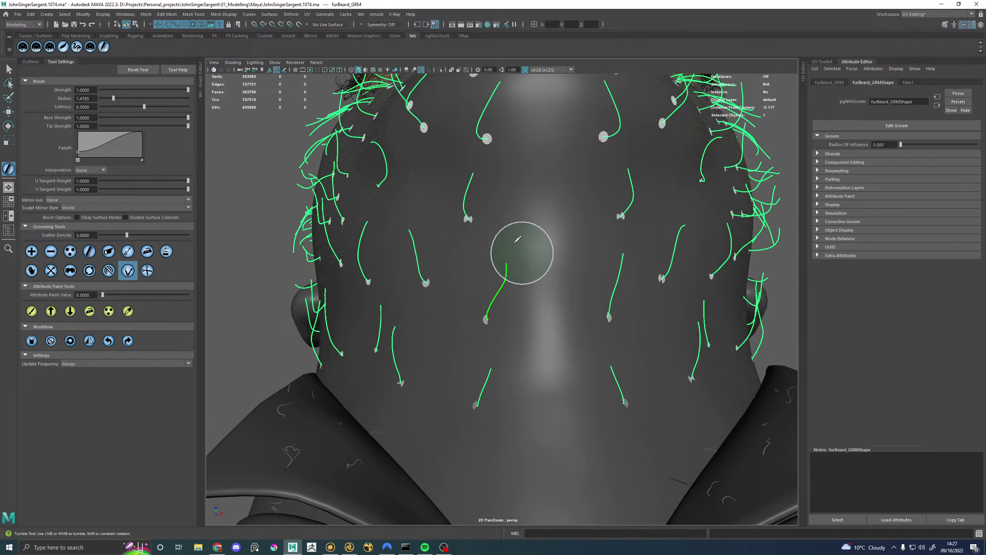
mouse_move(508, 253)
alt+mouse_down()
mouse_move(568, 279)
mouse_move(589, 311)
mouse_move(535, 277)
mouse_move(445, 341)
mouse_move(526, 348)
mouse_move(461, 275)
mouse_move(495, 214)
mouse_move(545, 238)
alt+mouse_up()
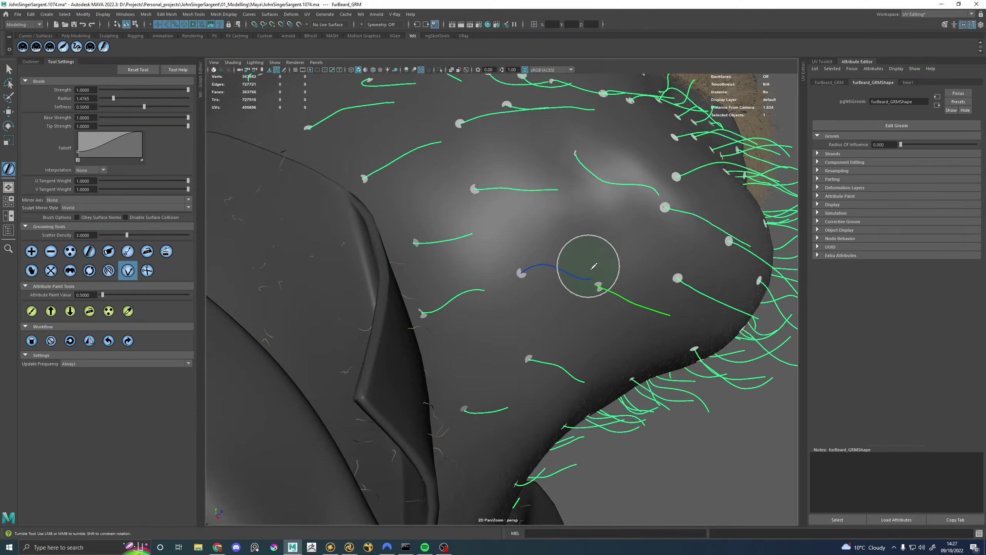
mouse_move(589, 297)
alt+mouse_down()
mouse_move(441, 330)
mouse_move(447, 345)
mouse_move(506, 363)
mouse_move(493, 326)
mouse_move(469, 324)
mouse_move(486, 308)
mouse_move(477, 299)
alt+mouse_up()
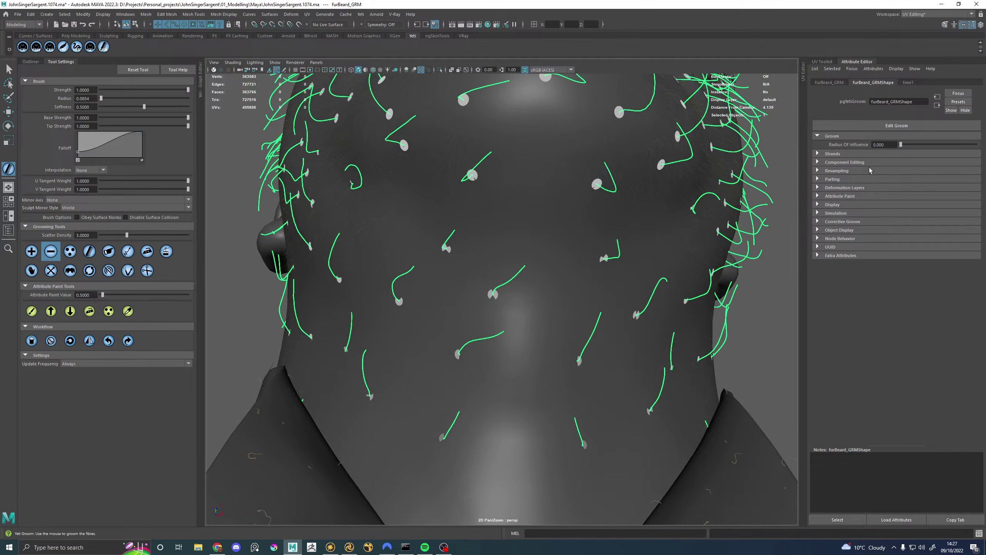
Step: Expand the groom's Strands settings and add a guide at the base of the neck, just above the tie knot
click(832, 154)
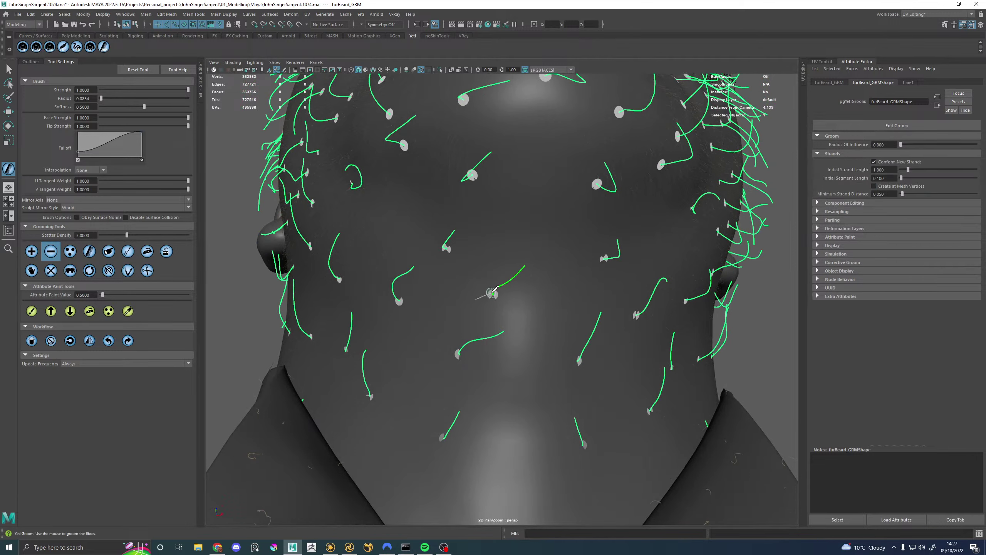
alt+drag(408, 279, 593, 428)
mouse_move(654, 416)
alt+mouse_down()
mouse_move(562, 330)
mouse_move(469, 214)
mouse_move(502, 233)
mouse_move(546, 204)
mouse_move(493, 223)
mouse_move(566, 185)
mouse_move(508, 275)
mouse_move(538, 328)
mouse_move(576, 359)
mouse_move(540, 334)
mouse_move(493, 326)
mouse_move(604, 334)
alt+mouse_up()
alt+middle_drag(604, 334, 239, 220)
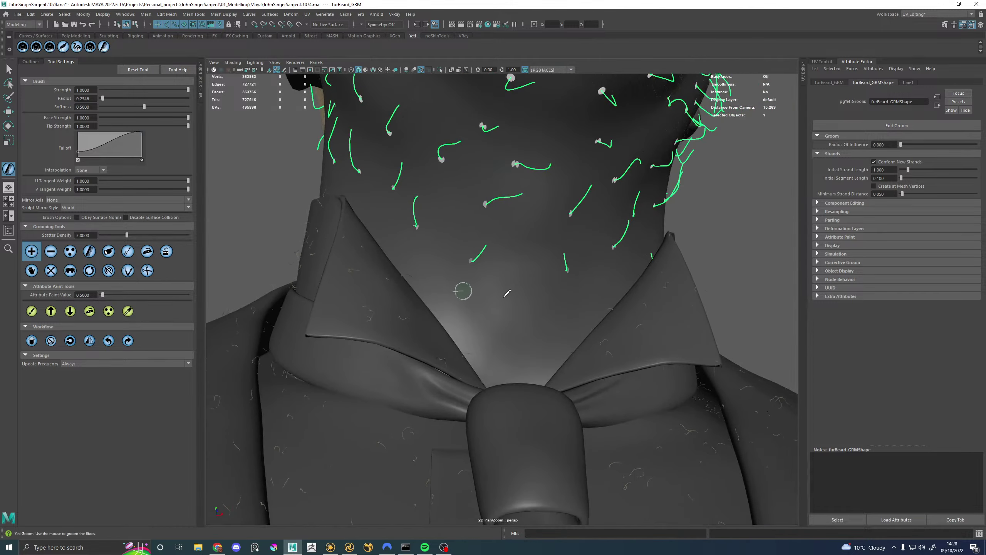
alt+drag(503, 334, 169, 318)
Step: Sculpt the guide above the tie knot so it curves up the neck, checking it from the front and side
click(128, 272)
alt+drag(485, 307, 507, 327)
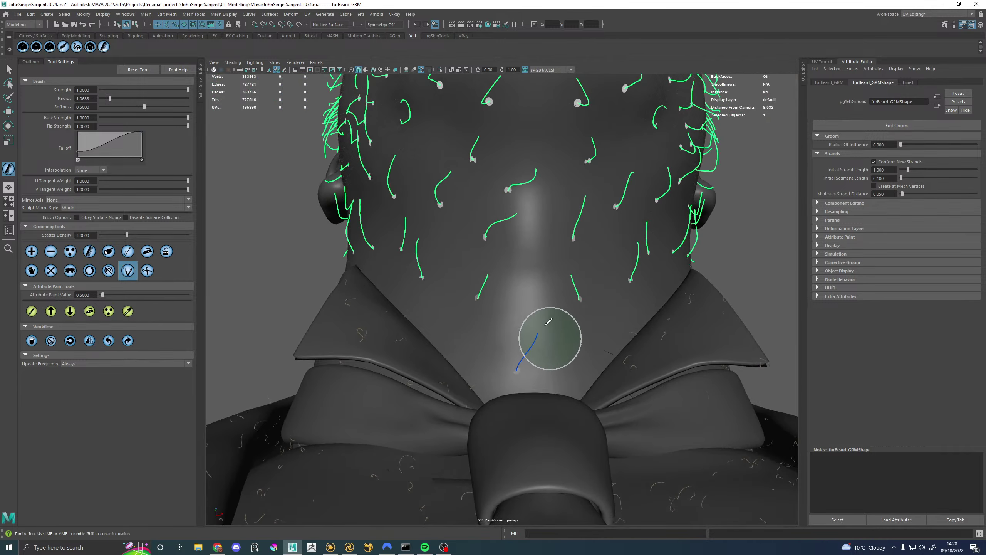
scroll(548, 328, down, 3)
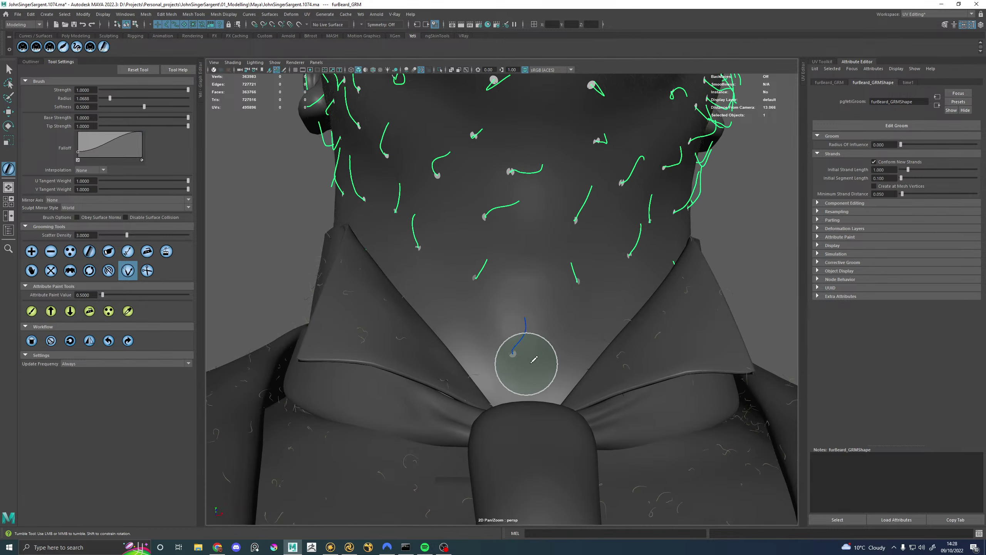
alt+drag(534, 359, 557, 283)
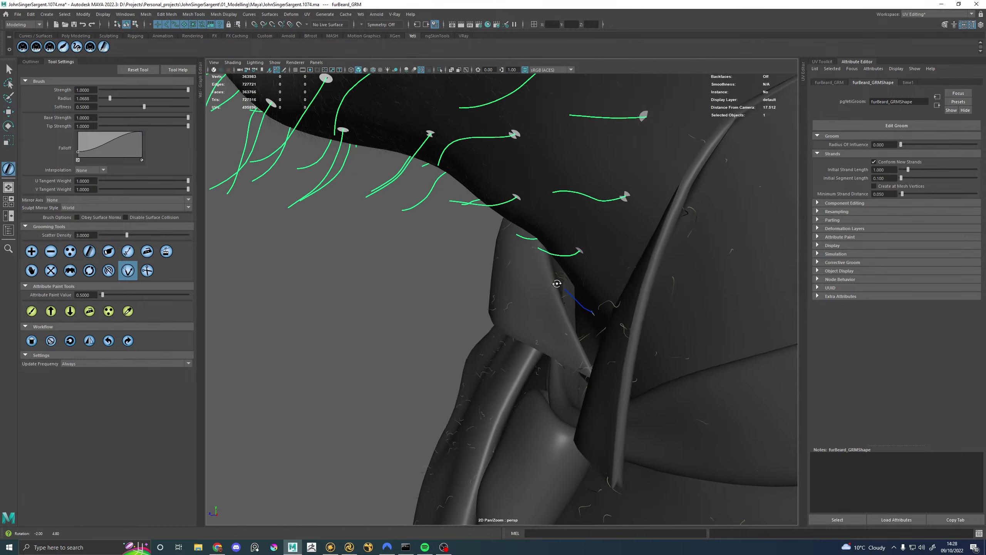
scroll(506, 308, up, 2)
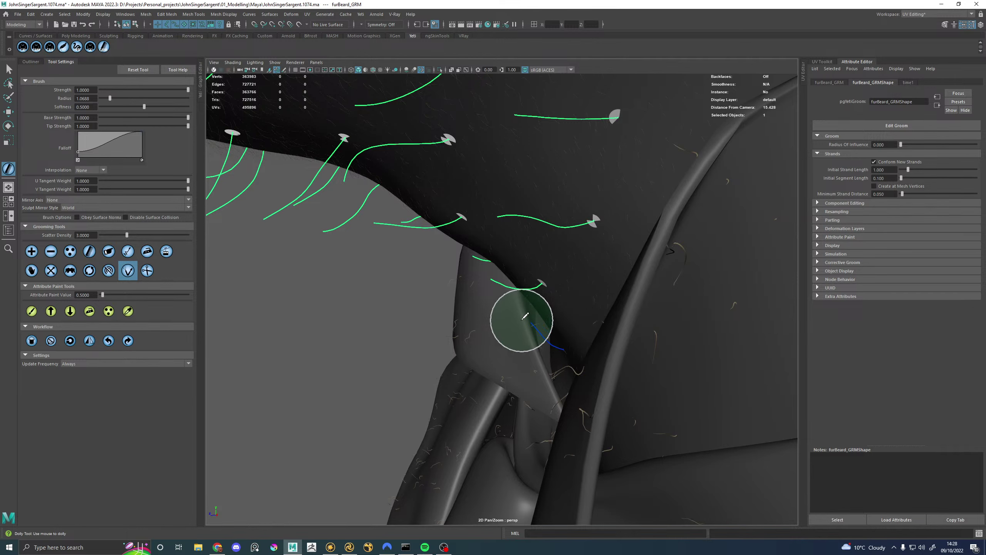
Step: Add a guide beside the collar edge on the lower neck and sculpt it to follow the neighbouring guides
alt+drag(523, 276, 502, 302)
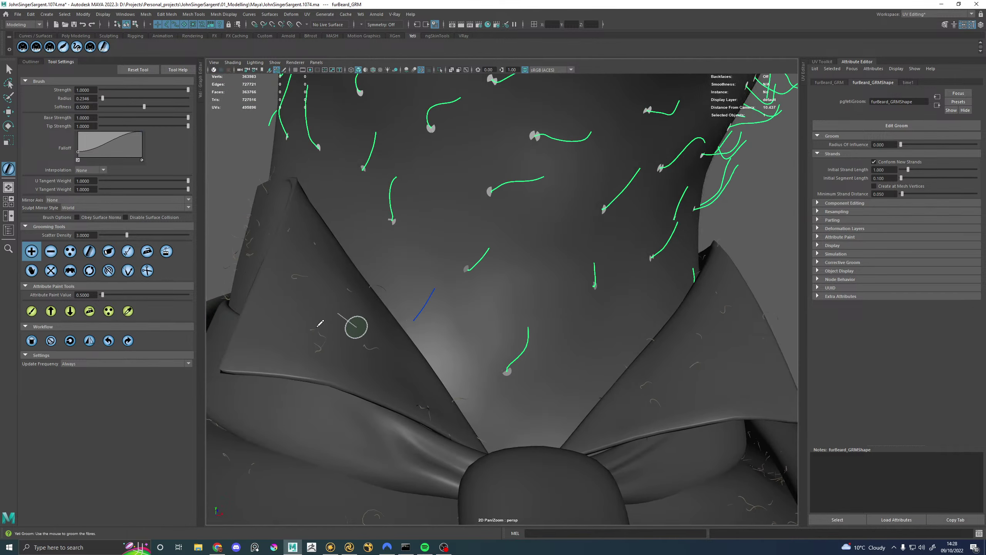
alt+drag(350, 287, 436, 296)
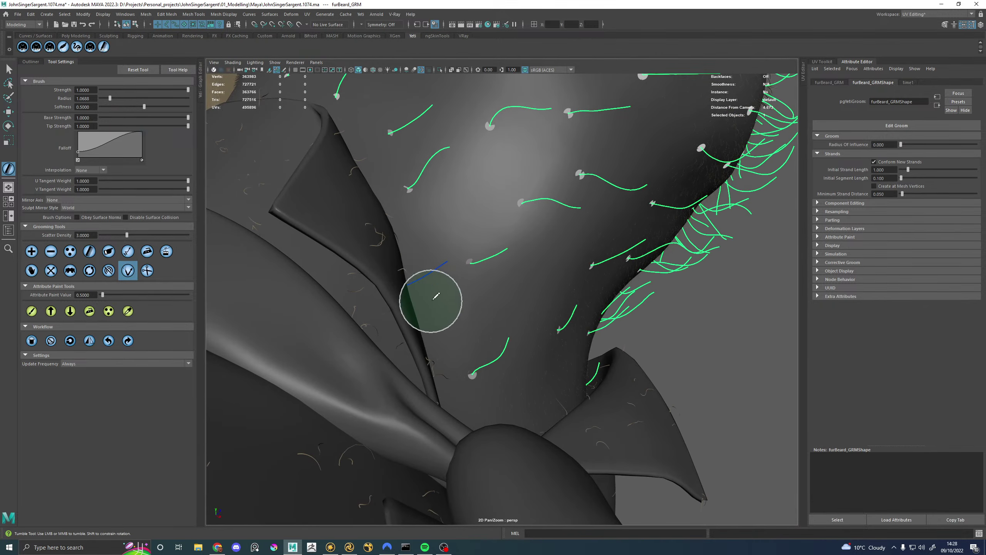
alt+drag(443, 253, 476, 327)
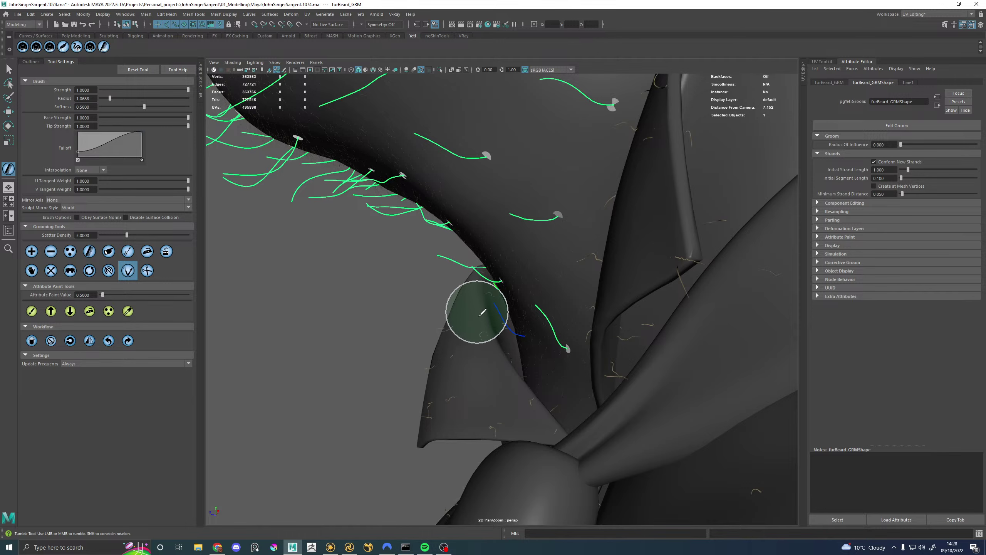
mouse_move(487, 320)
alt+mouse_down()
mouse_move(439, 284)
mouse_move(486, 276)
mouse_move(502, 286)
mouse_move(480, 286)
mouse_move(493, 315)
mouse_move(590, 299)
alt+mouse_up()
Step: Add a guide on the mid-neck between the existing central guides and those nearer the collar
mouse_move(480, 305)
alt+right_down()
mouse_move(471, 302)
mouse_move(478, 287)
alt+right_up()
alt+middle_drag(478, 287, 429, 332)
alt+right_drag(423, 241, 485, 220)
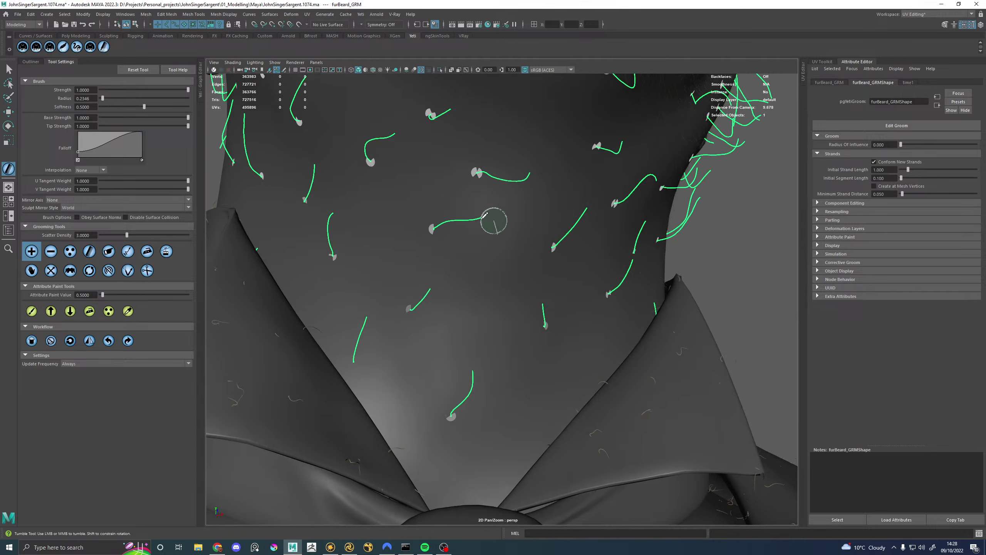
alt+middle_drag(484, 220, 454, 236)
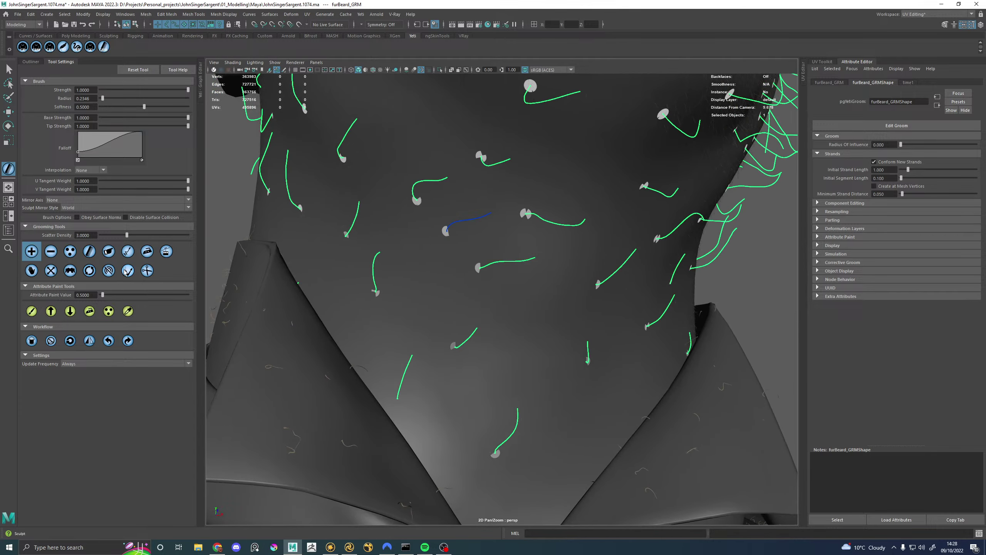
Step: Sculpt the new mid-neck guide into a curve that lies along the neck, refining it from the side and from above
alt+drag(500, 247, 522, 177)
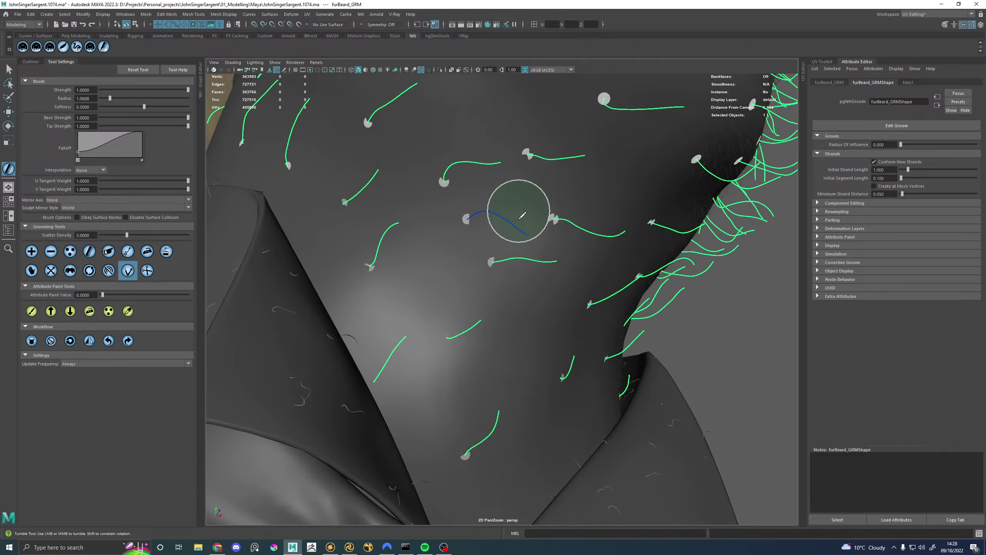
scroll(559, 216, down, 5)
mouse_move(559, 216)
alt+mouse_down()
mouse_move(481, 242)
mouse_move(504, 263)
mouse_move(479, 287)
alt+mouse_up()
scroll(500, 218, up, 5)
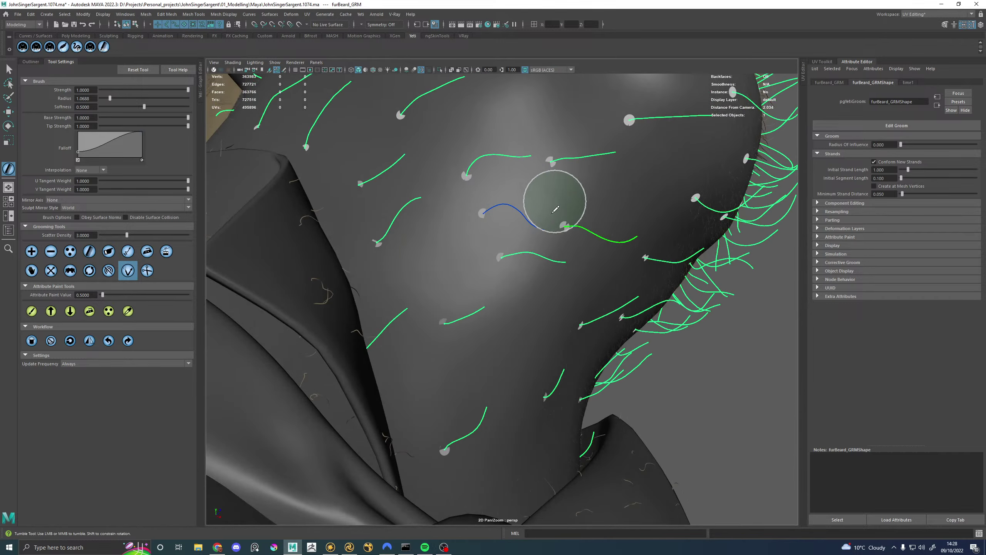
alt+drag(560, 224, 528, 226)
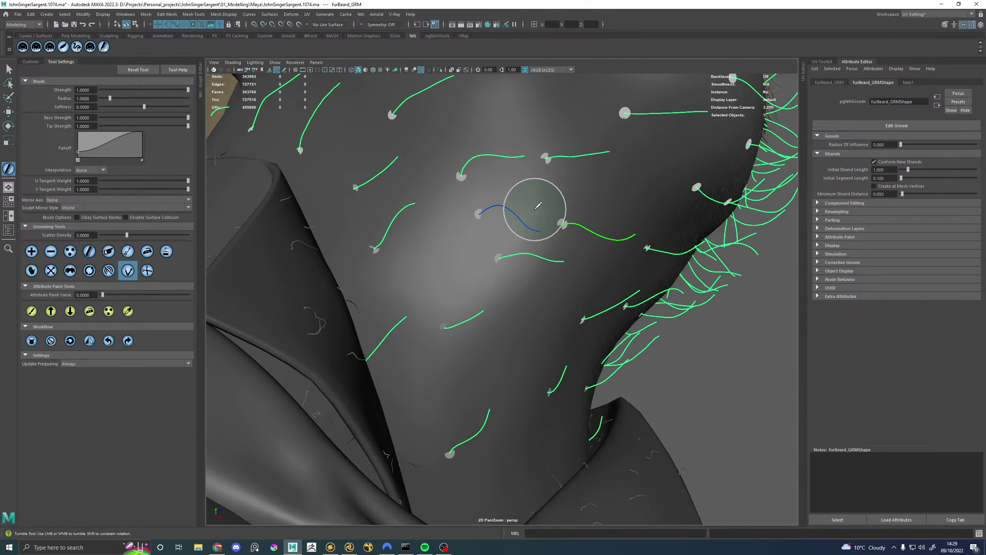
scroll(538, 205, down, 10)
alt+drag(438, 264, 475, 302)
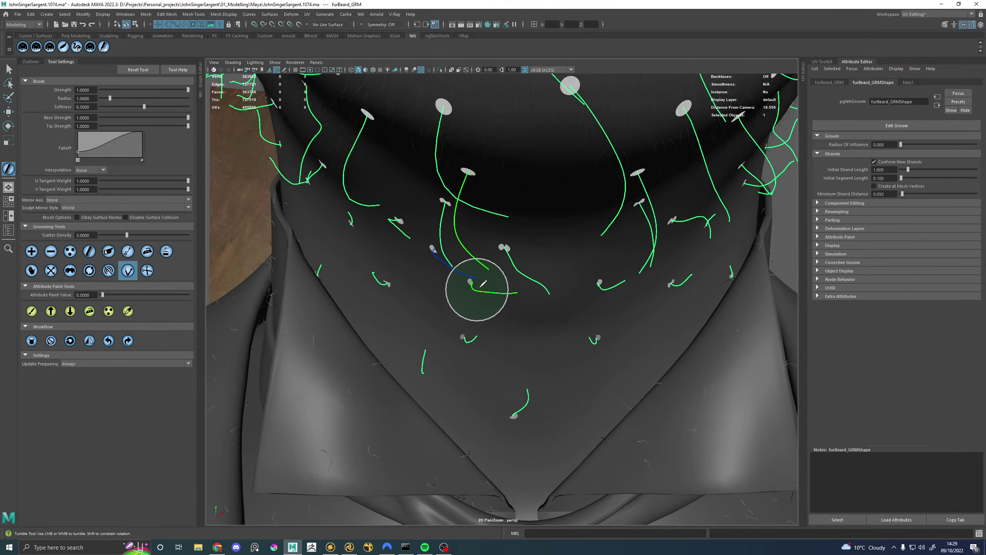
alt+drag(464, 252, 456, 286)
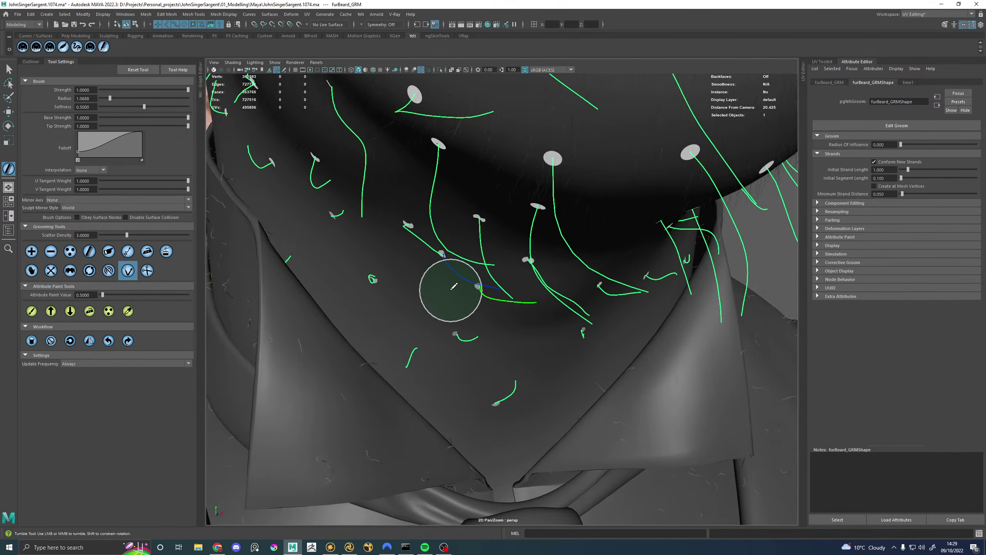
alt+drag(469, 246, 461, 256)
Step: Add one more guide just above the mid-neck guide and sculpt it to flow with the surrounding guides under the chin
scroll(458, 266, up, 10)
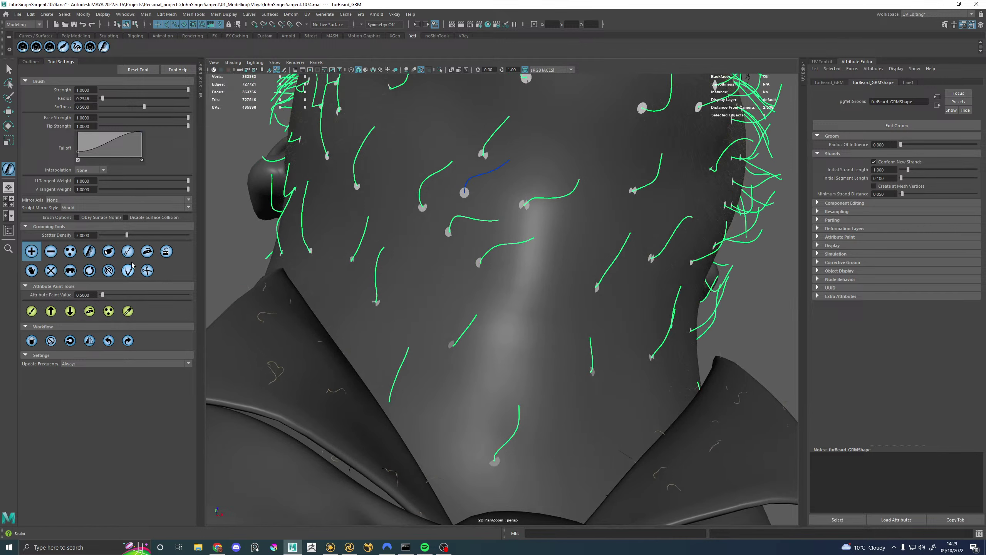
alt+drag(468, 205, 520, 156)
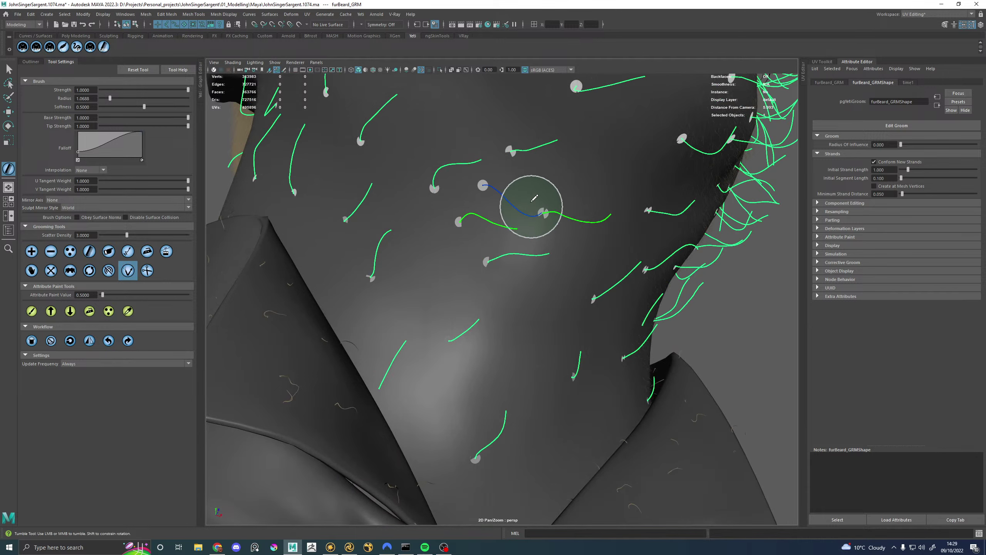
alt+drag(561, 203, 422, 225)
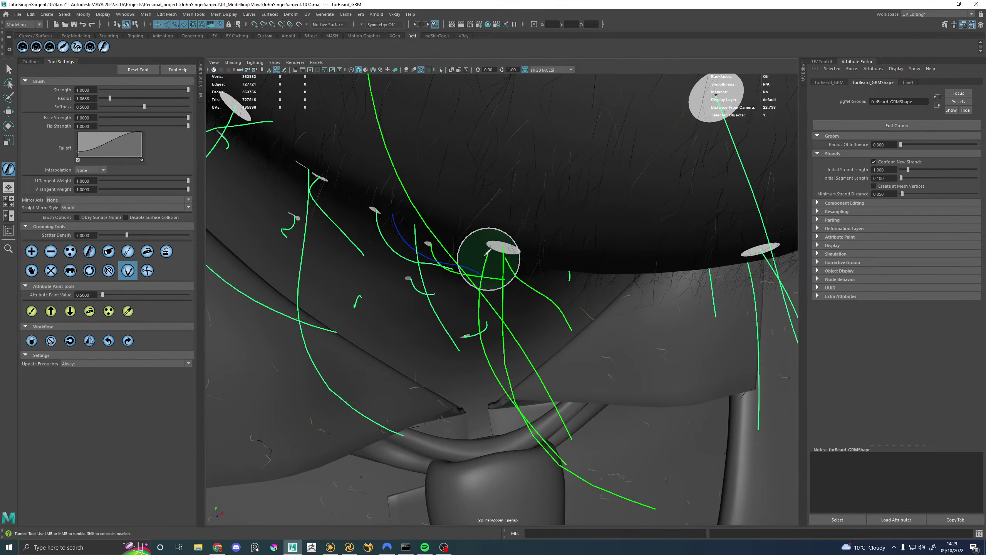
alt+drag(529, 311, 429, 224)
alt+middle_drag(429, 224, 483, 247)
alt+drag(503, 259, 454, 258)
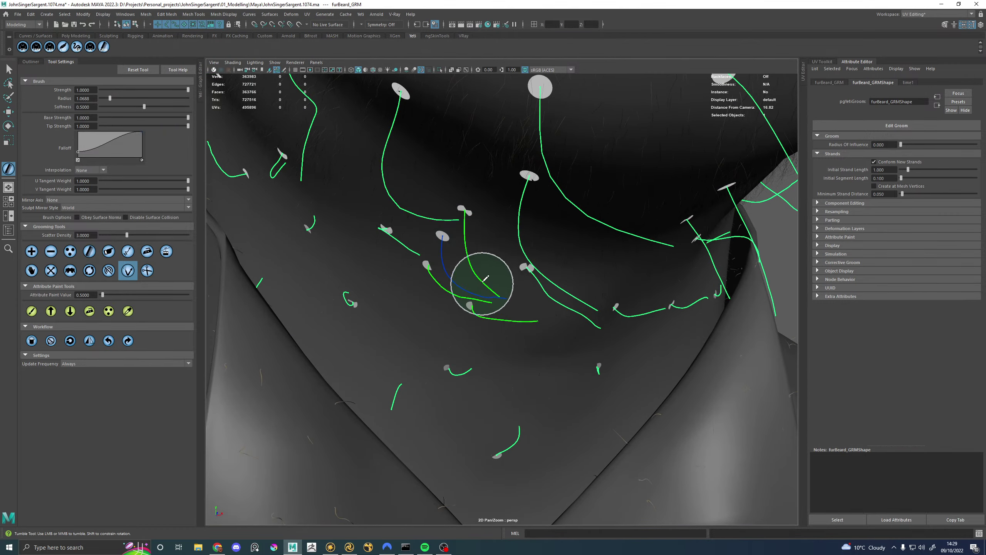
Step: Add a guide on the lower neck close to the collar edge and sculpt it from the side to follow its neighbours
mouse_move(508, 298)
alt+mouse_down()
mouse_move(497, 307)
mouse_move(478, 287)
mouse_move(507, 281)
mouse_move(473, 257)
mouse_move(392, 311)
mouse_move(482, 283)
mouse_move(520, 302)
mouse_move(484, 224)
mouse_move(479, 268)
mouse_move(466, 260)
mouse_move(491, 297)
mouse_move(459, 309)
alt+mouse_up()
scroll(523, 317, up, 3)
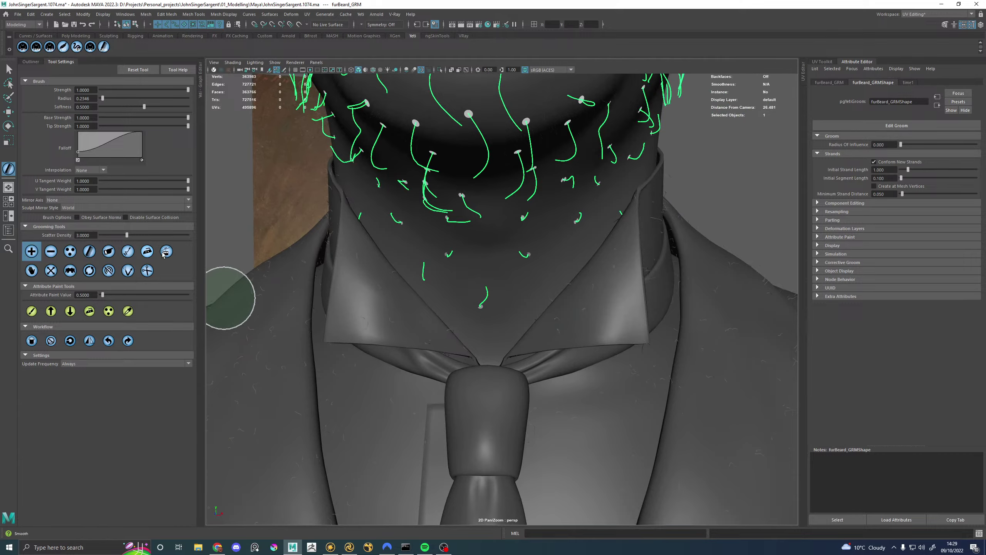
scroll(543, 266, up, 5)
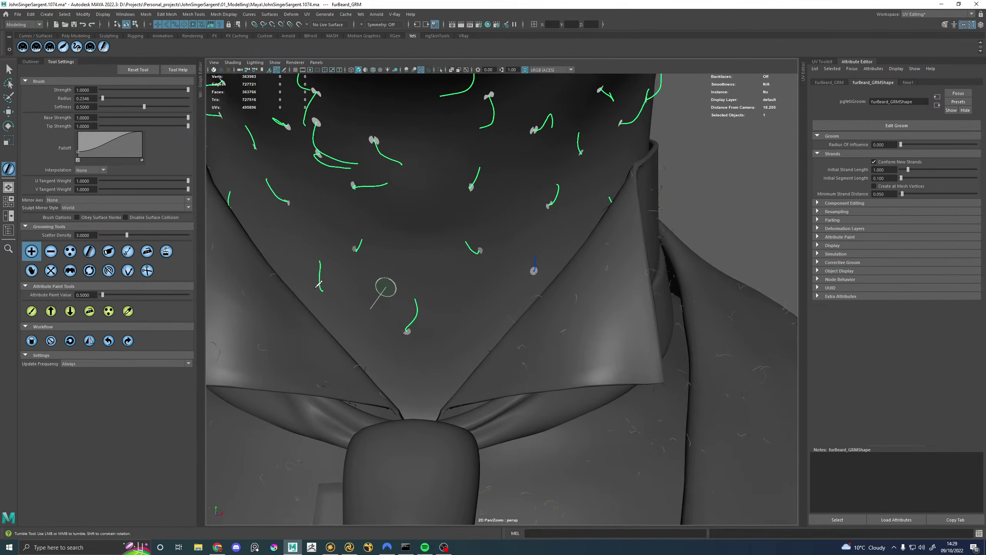
click(128, 270)
alt+drag(532, 250, 498, 248)
alt+middle_drag(547, 244, 427, 291)
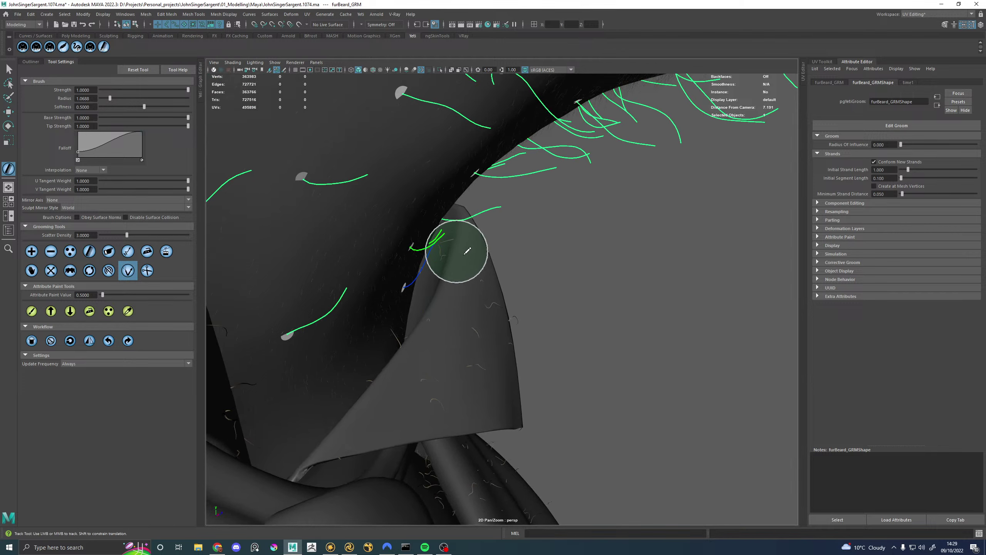
alt+drag(467, 251, 477, 306)
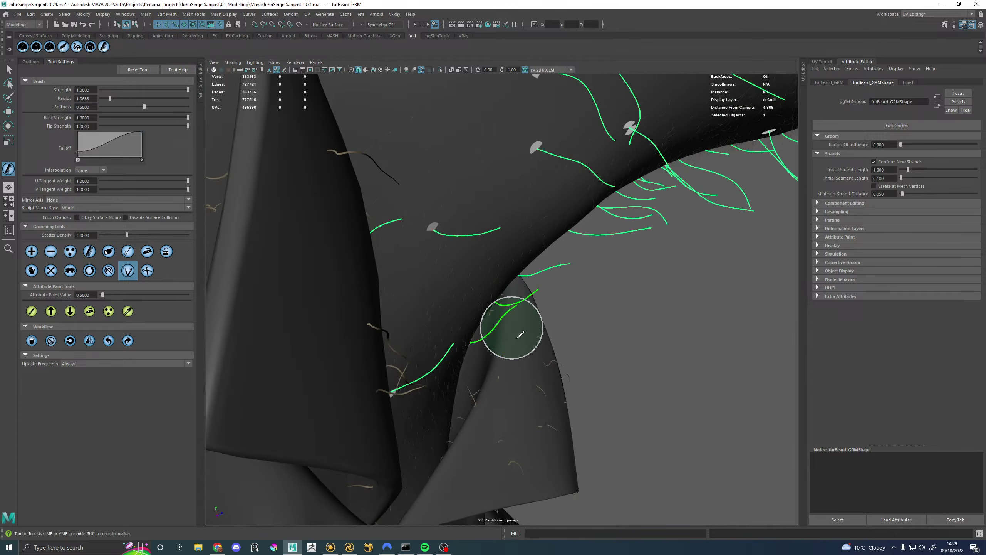
scroll(522, 330, down, 3)
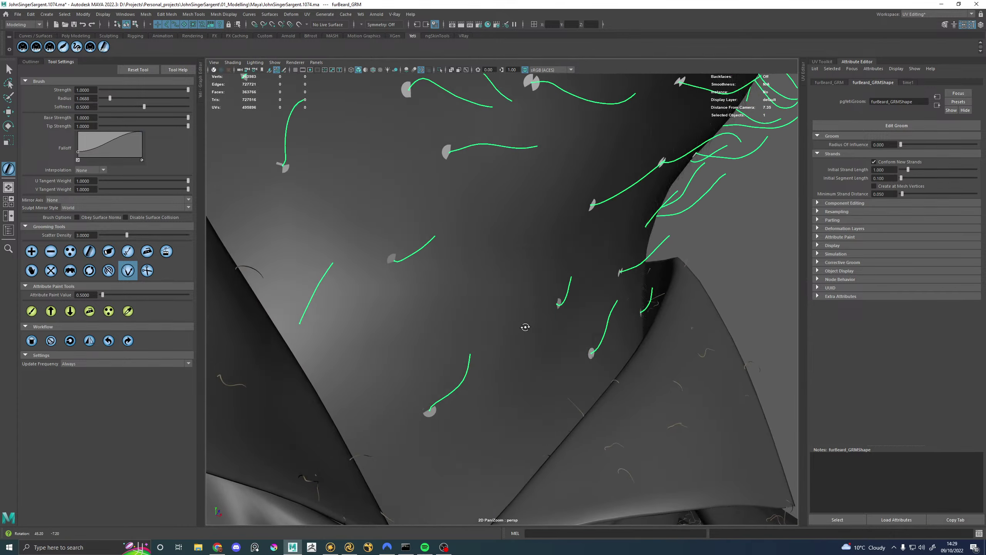
Step: Add a guide at the centre of the lower neck and sculpt it into an upward curve lying along the skin
click(35, 249)
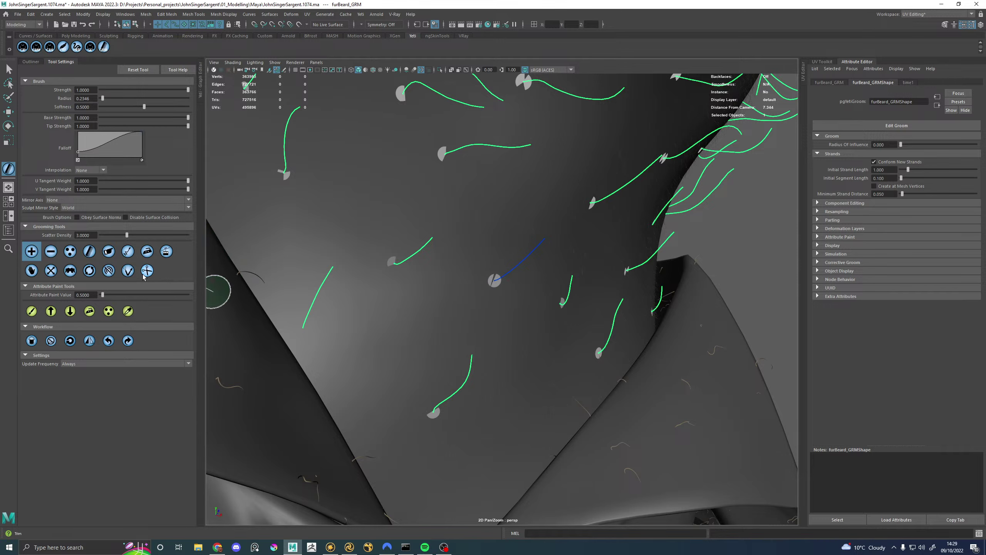
click(128, 270)
mouse_move(466, 280)
alt+mouse_down()
mouse_move(501, 282)
mouse_move(429, 273)
mouse_move(466, 270)
alt+mouse_up()
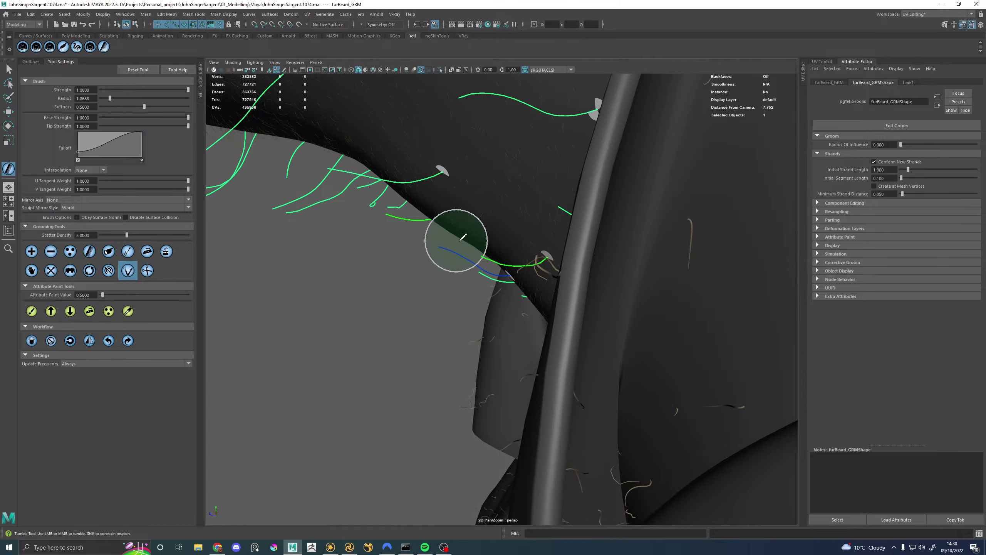
mouse_move(451, 231)
alt+mouse_down()
mouse_move(531, 243)
mouse_move(548, 223)
alt+mouse_up()
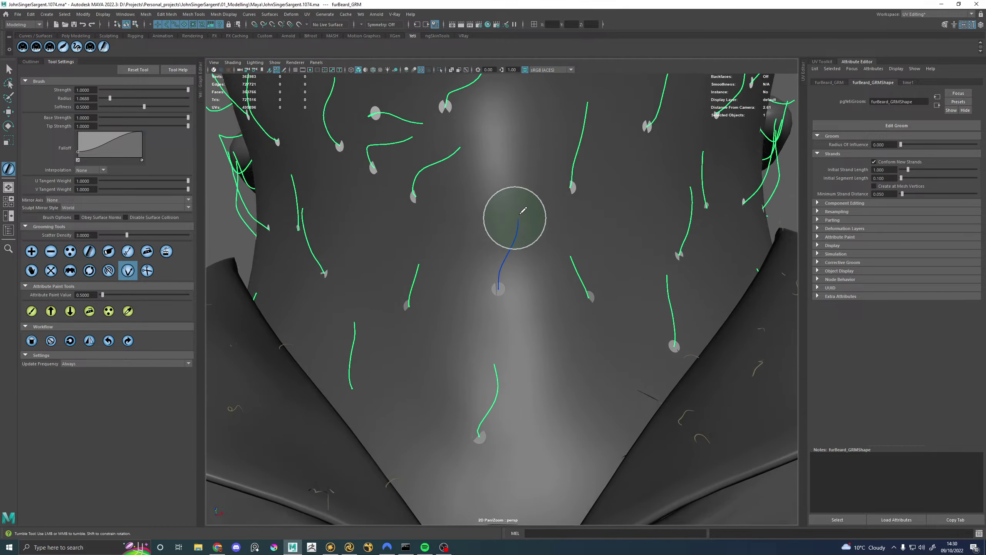
alt+right_drag(554, 279, 376, 281)
alt+drag(377, 281, 477, 303)
mouse_move(477, 303)
alt+right_down()
mouse_move(553, 335)
mouse_move(466, 311)
alt+right_up()
Step: Reshape the short guide between the neck centre and the collar so it points more steeply up the neck
alt+drag(465, 311, 396, 287)
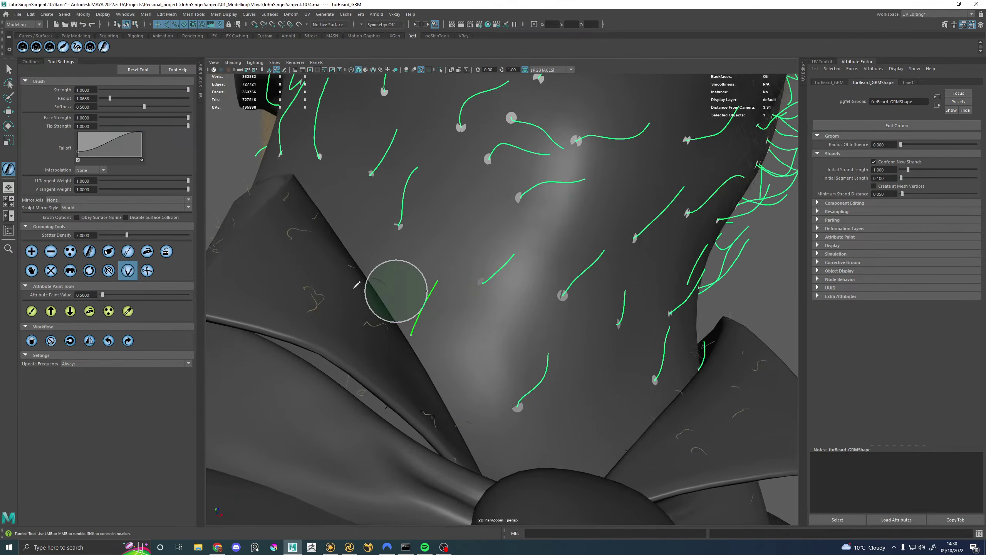
click(31, 251)
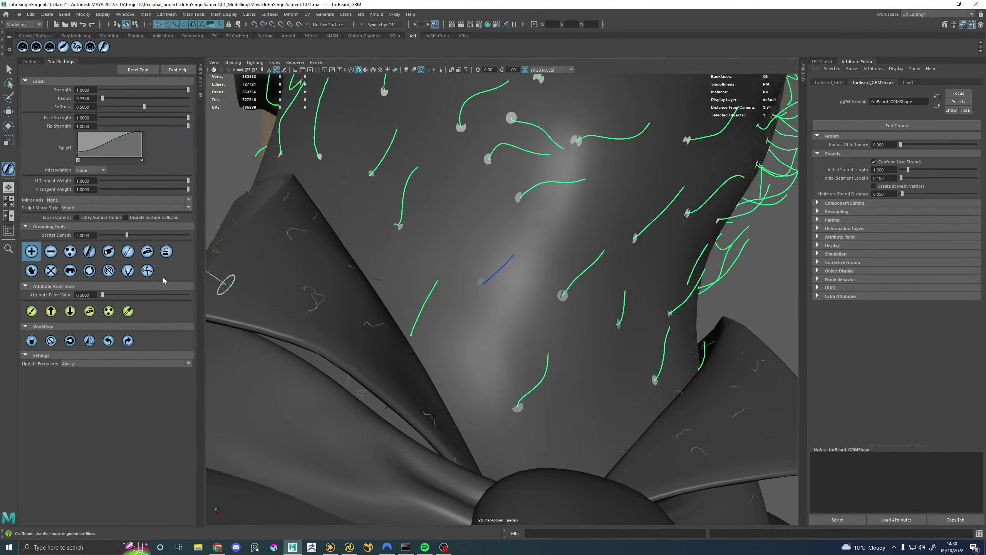
click(128, 270)
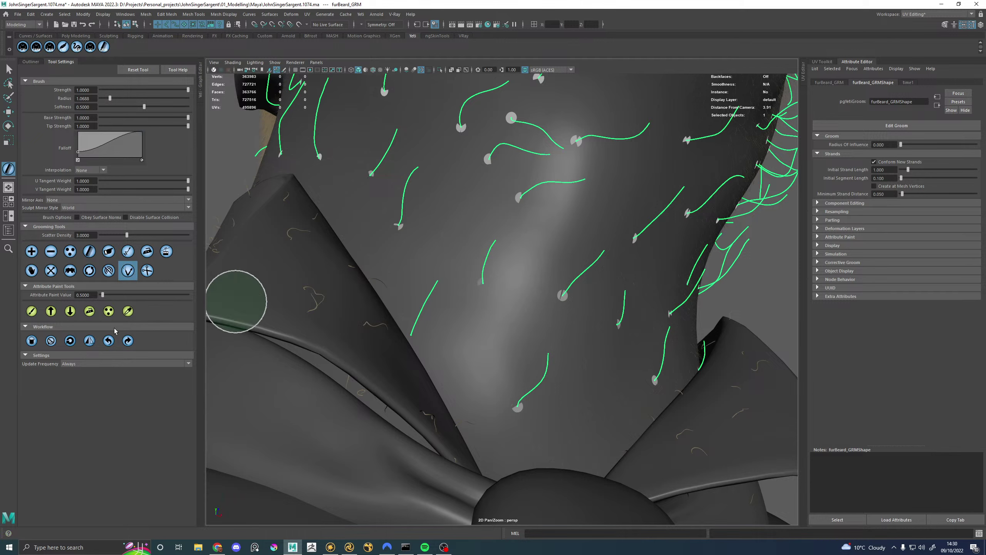
Step: Shorten the lowest neck guides near the collar by painting the length attribute with a value of 0.8479
click(127, 311)
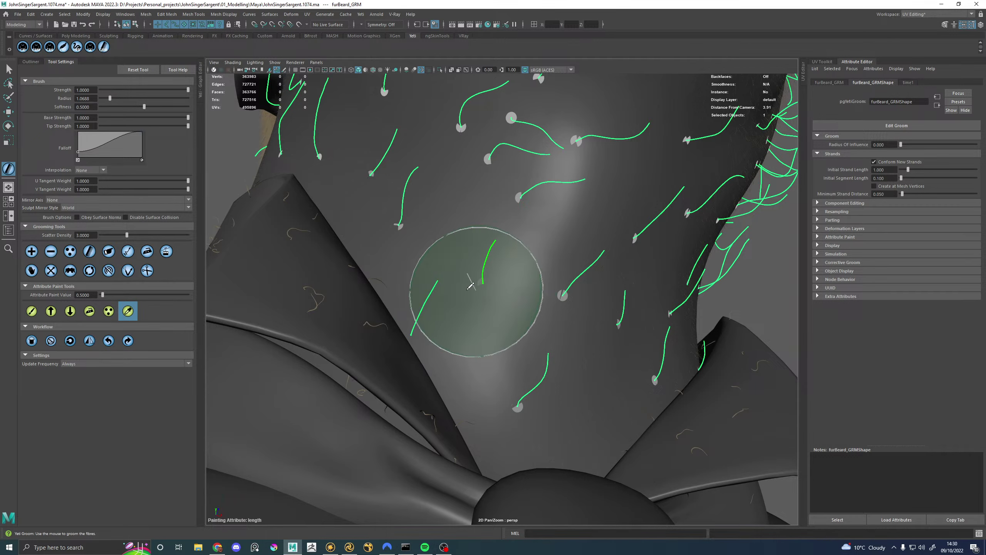
click(31, 311)
click(524, 394)
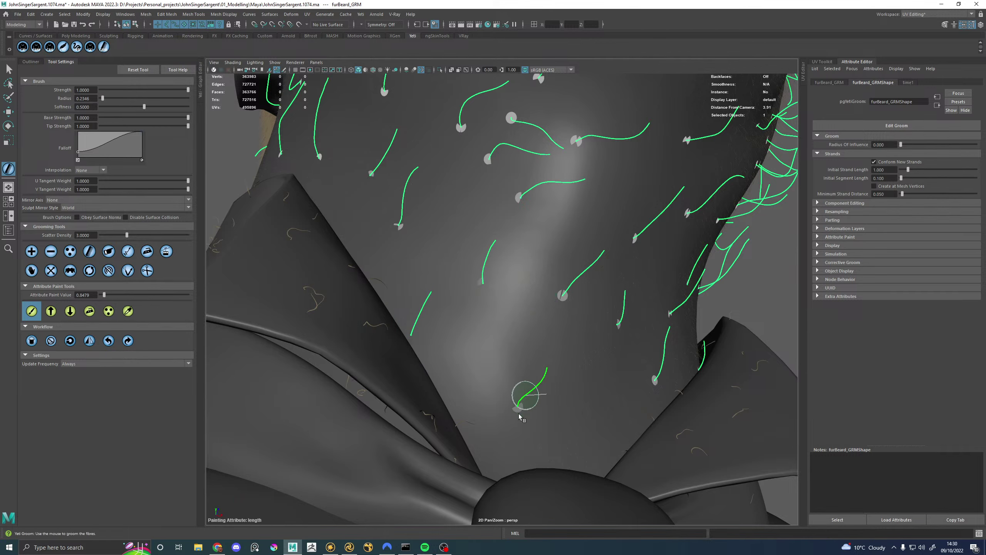
drag(655, 373, 661, 376)
Step: Add a guide on the side of the neck just below the earlobe and sculpt it into place
alt+drag(567, 324, 573, 343)
alt+right_drag(573, 343, 272, 264)
mouse_move(585, 268)
alt+mouse_down()
mouse_move(523, 326)
mouse_move(551, 295)
mouse_move(572, 311)
mouse_move(534, 303)
alt+mouse_up()
scroll(534, 303, up, 5)
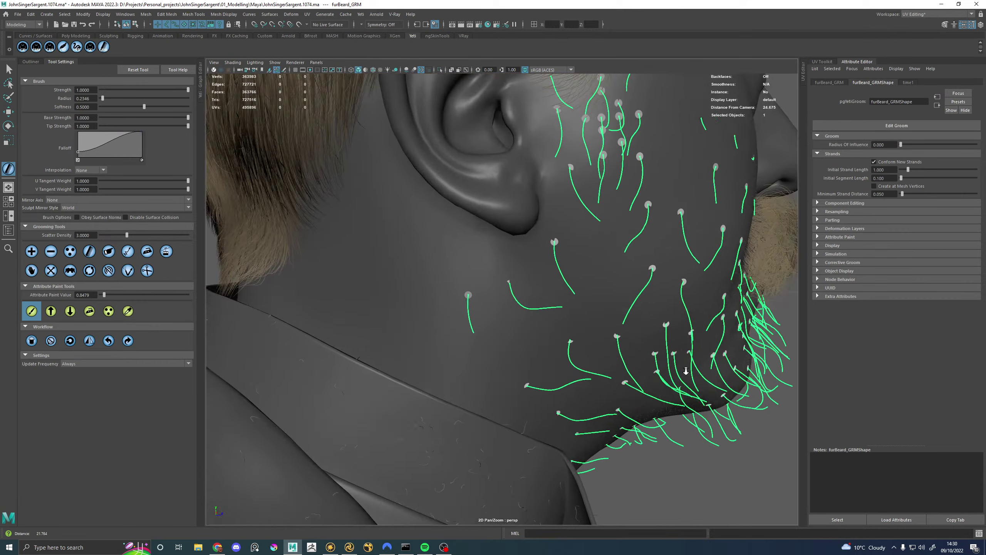
click(31, 251)
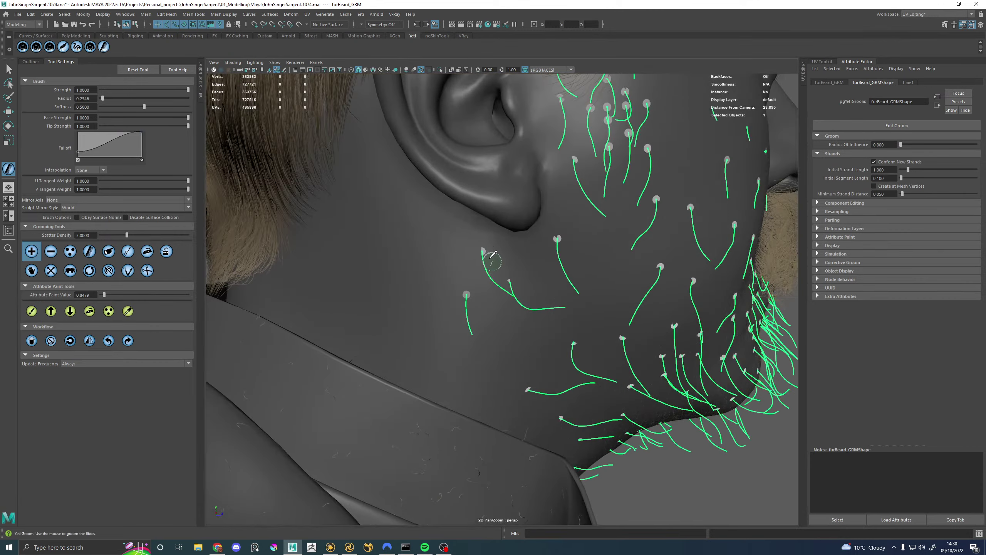
click(132, 272)
alt+drag(446, 272, 415, 330)
alt+drag(496, 369, 458, 315)
alt+middle_drag(458, 315, 338, 281)
Step: Add a guide lower on the side of the neck and sculpt it to curve forward with the jawline guides
click(31, 251)
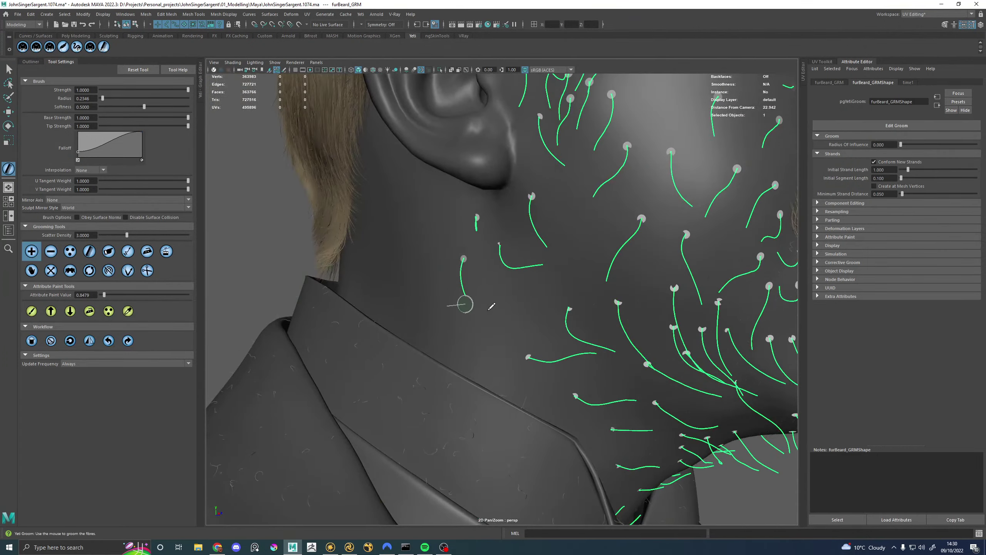
click(128, 270)
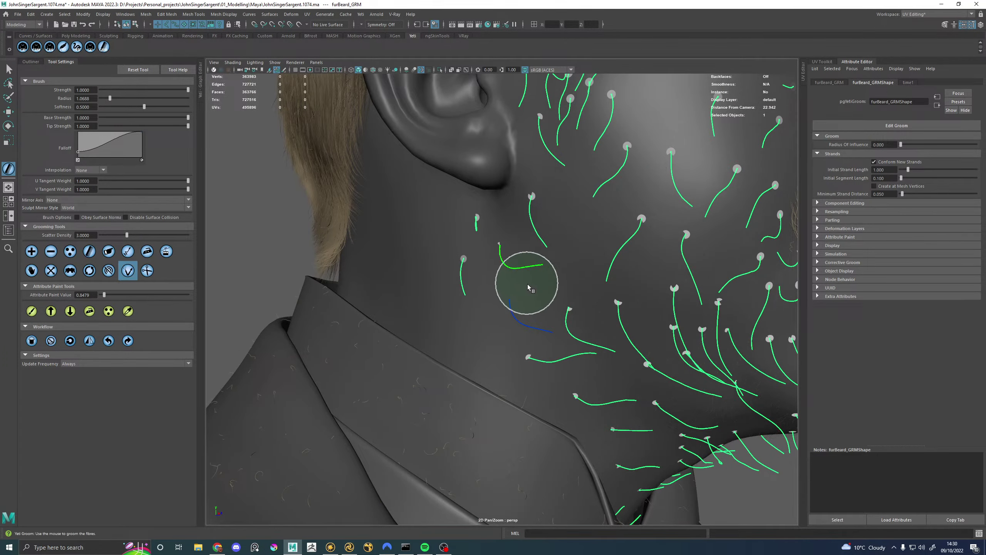
alt+drag(522, 280, 546, 314)
alt+right_drag(569, 358, 513, 307)
alt+drag(538, 327, 352, 326)
Step: Add a guide in the gap between the two forward-curving guides below the ear and sculpt the area from several angles
click(37, 253)
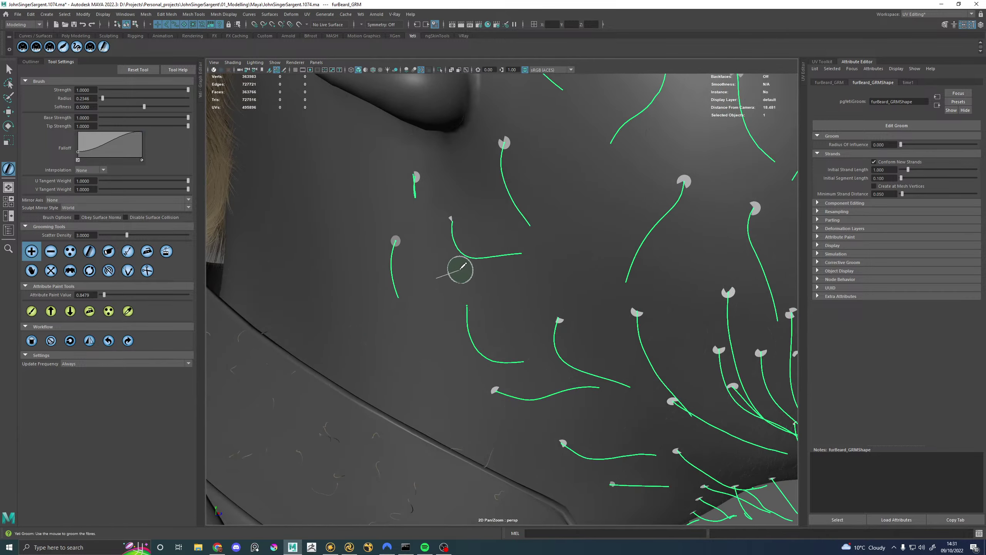
click(128, 270)
alt+drag(417, 286, 477, 307)
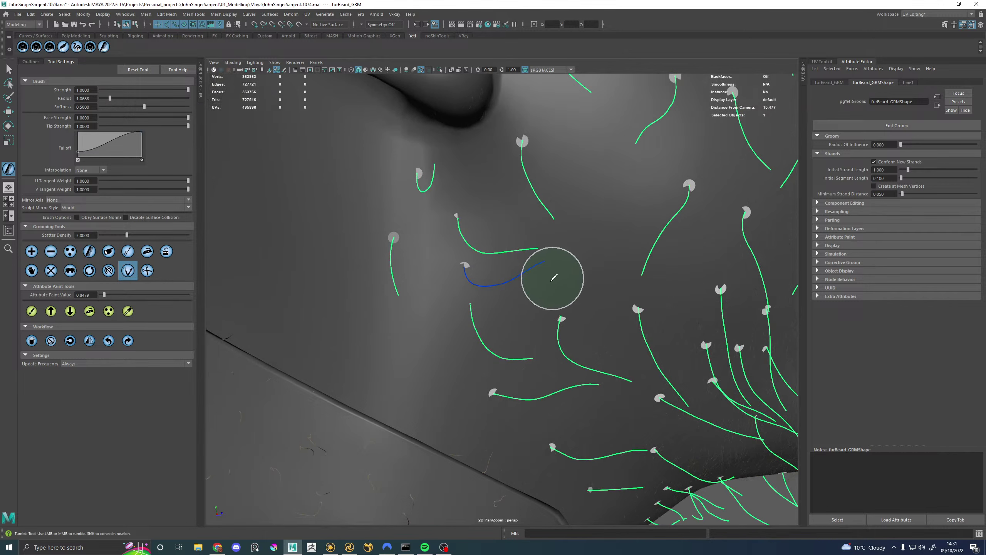
alt+drag(577, 248, 452, 232)
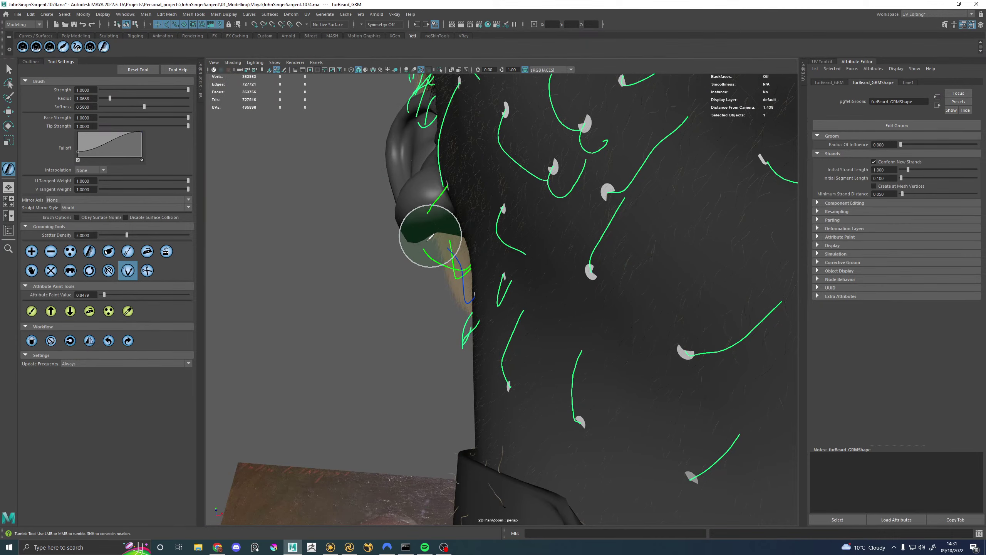
alt+drag(562, 280, 272, 272)
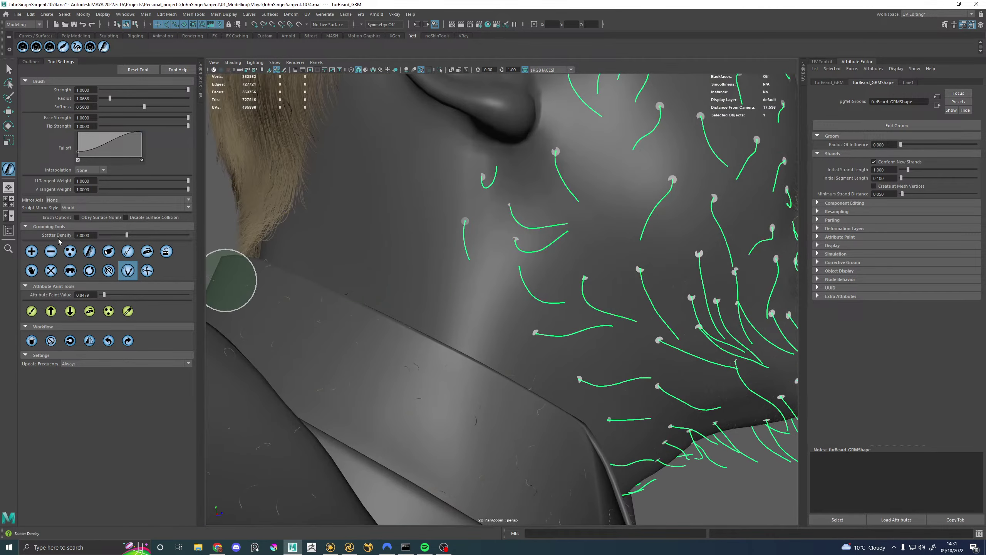
Step: Try adding and sculpting a guide just above the collar on the side of the neck, and delete it
click(31, 251)
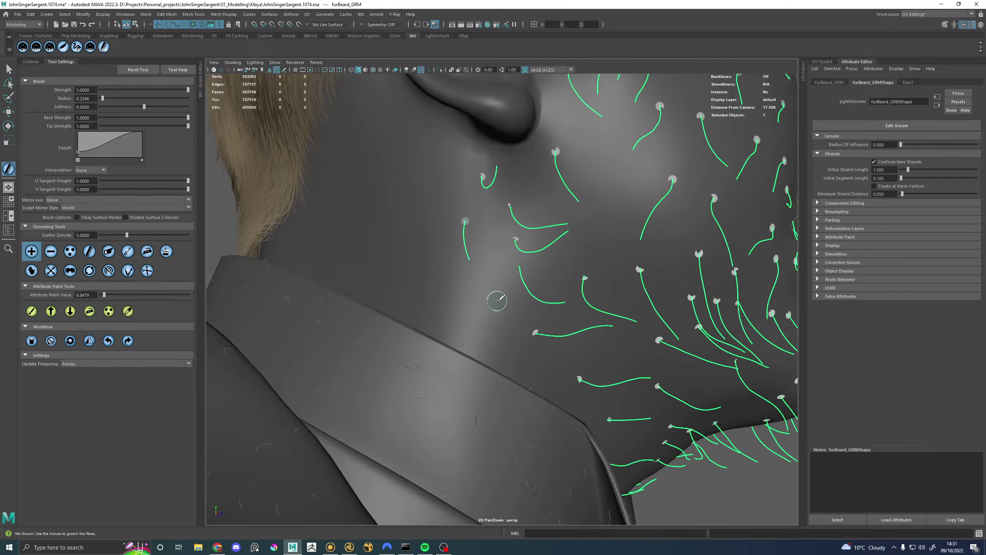
click(127, 271)
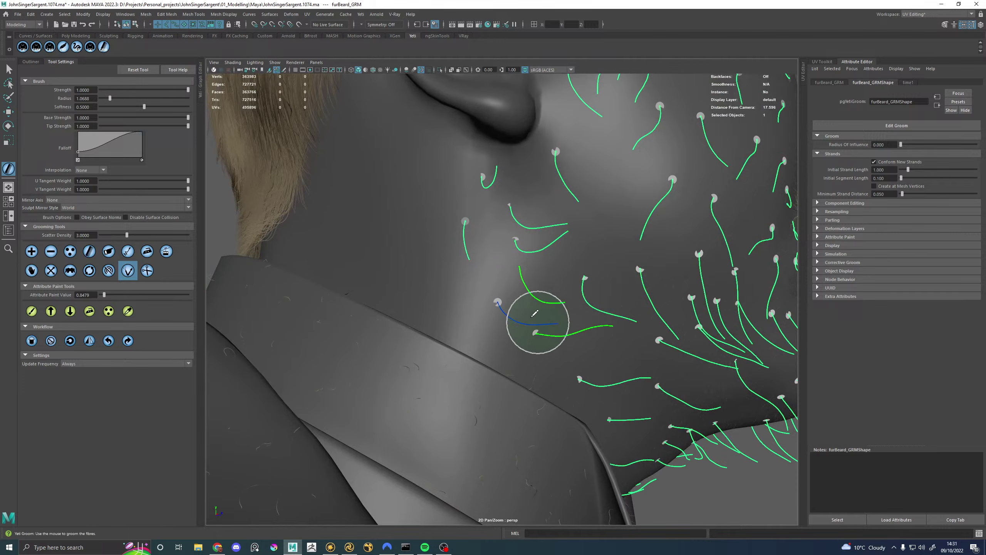
mouse_move(573, 333)
alt+mouse_down()
mouse_move(479, 341)
mouse_move(493, 306)
mouse_move(554, 326)
mouse_move(528, 361)
mouse_move(543, 366)
mouse_move(496, 309)
mouse_move(575, 331)
alt+mouse_up()
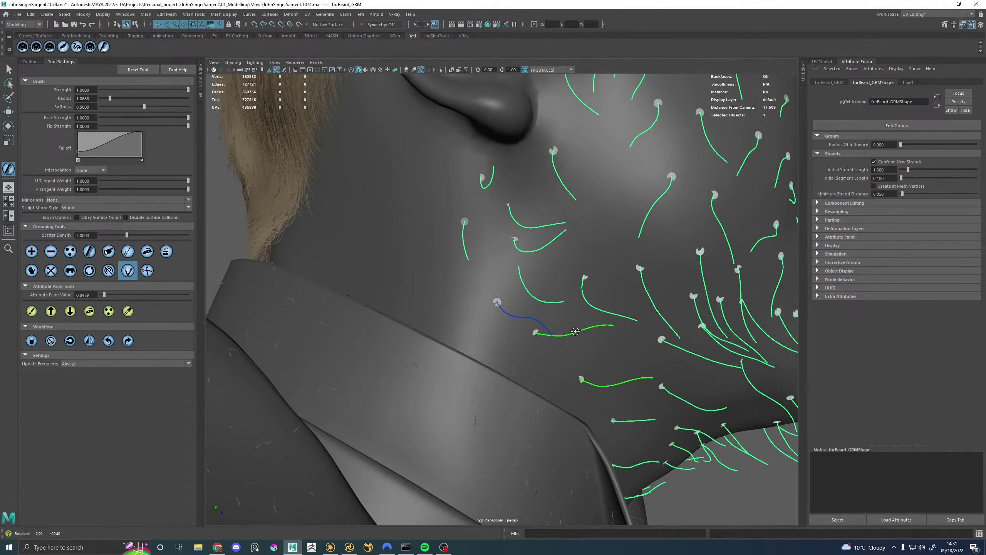
click(51, 251)
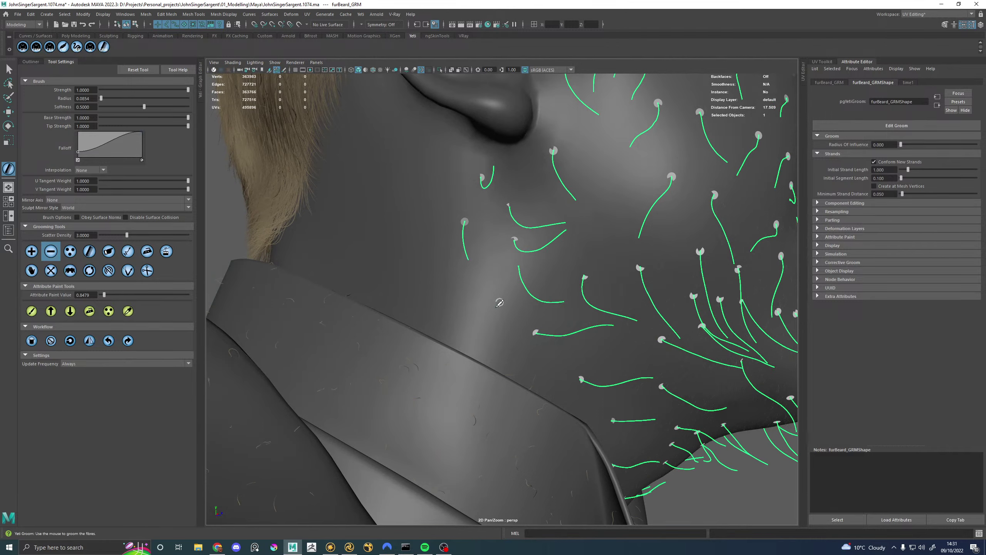
Step: Add a guide at the base of the neck between the tie knot and the collar edge and sculpt it to run upward
scroll(600, 318, down, 6)
alt+drag(600, 318, 520, 310)
scroll(520, 310, up, 10)
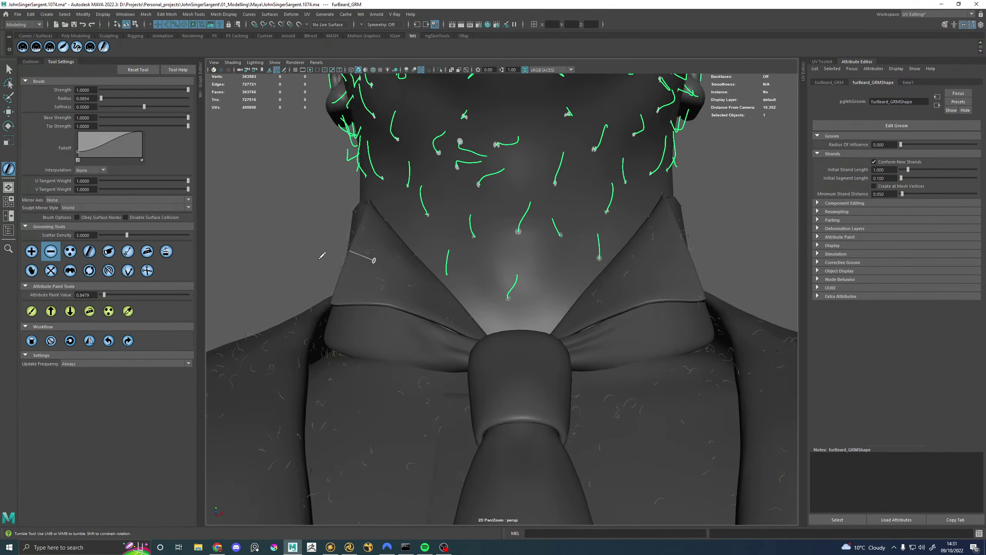
click(32, 252)
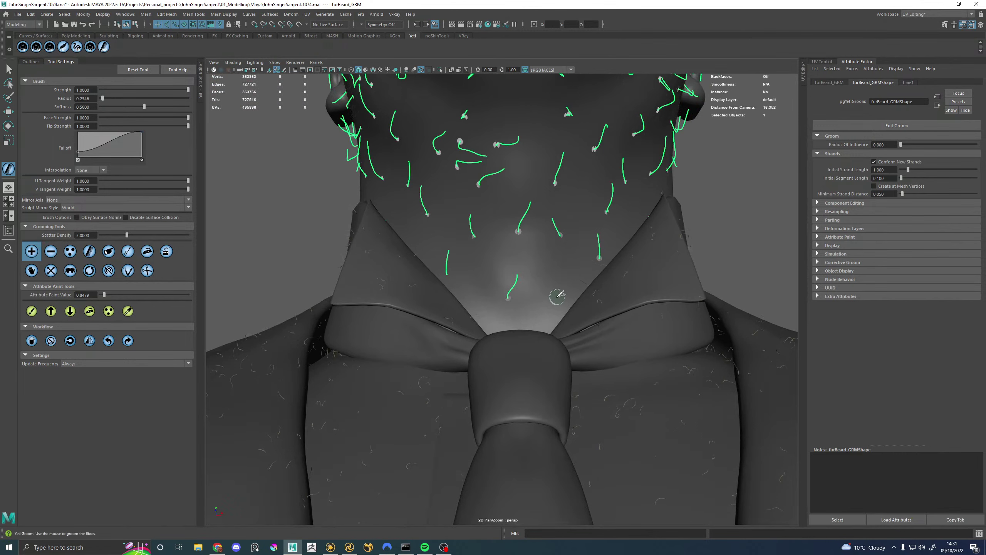
click(128, 271)
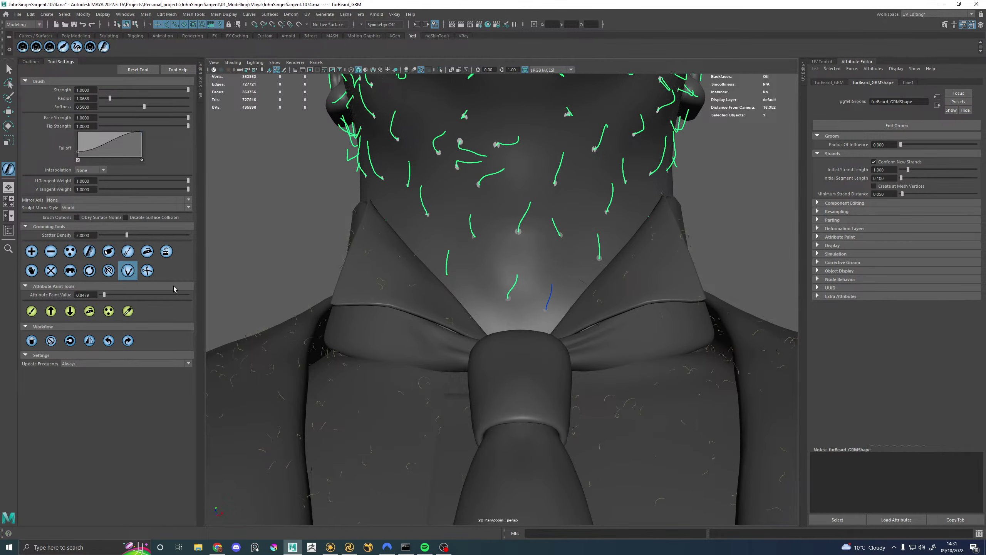
alt+drag(564, 286, 574, 303)
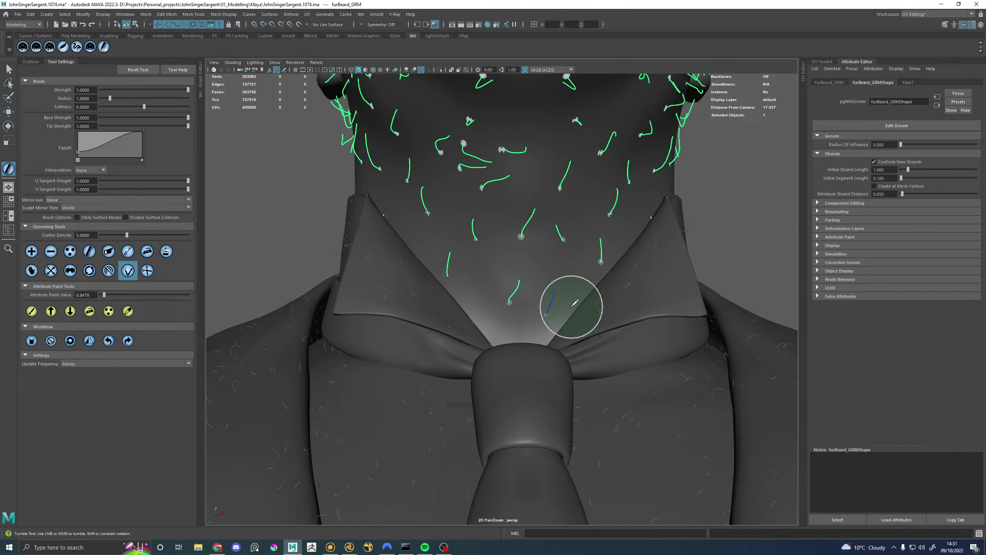
alt+drag(581, 304, 528, 275)
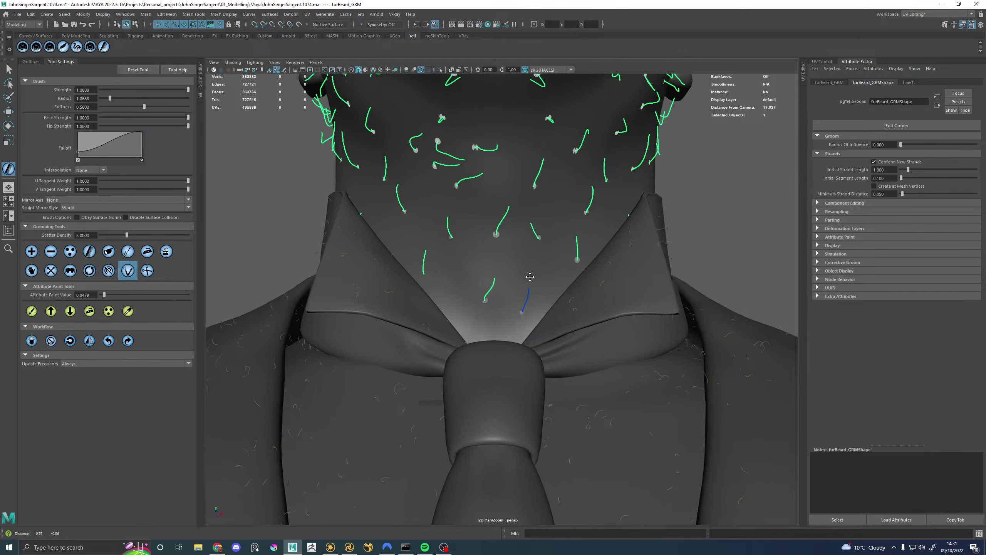
alt+right_drag(529, 275, 563, 297)
alt+drag(563, 297, 534, 294)
alt+right_drag(533, 294, 544, 302)
mouse_move(544, 302)
alt+mouse_down()
mouse_move(572, 341)
mouse_move(543, 295)
mouse_move(500, 260)
alt+mouse_up()
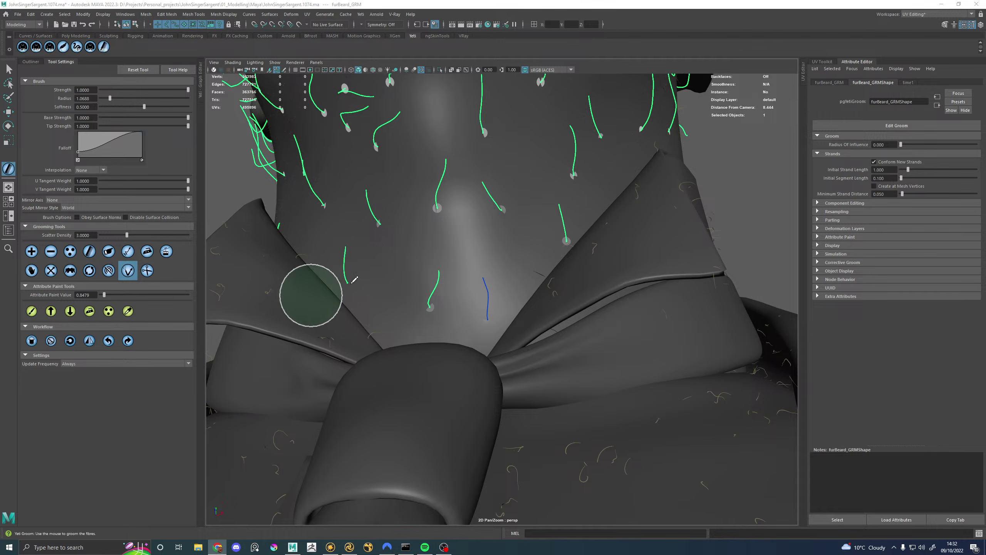
Step: Add a guide above the one at the neck's base, beside the collar edge, and sculpt it to match the surrounding flow
alt+drag(570, 235, 543, 246)
click(31, 250)
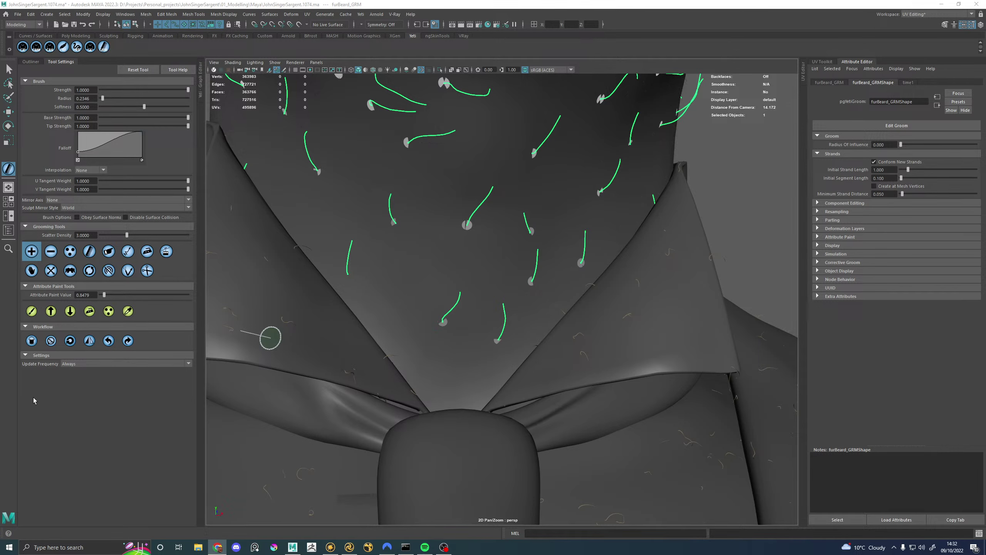
alt+drag(443, 307, 472, 311)
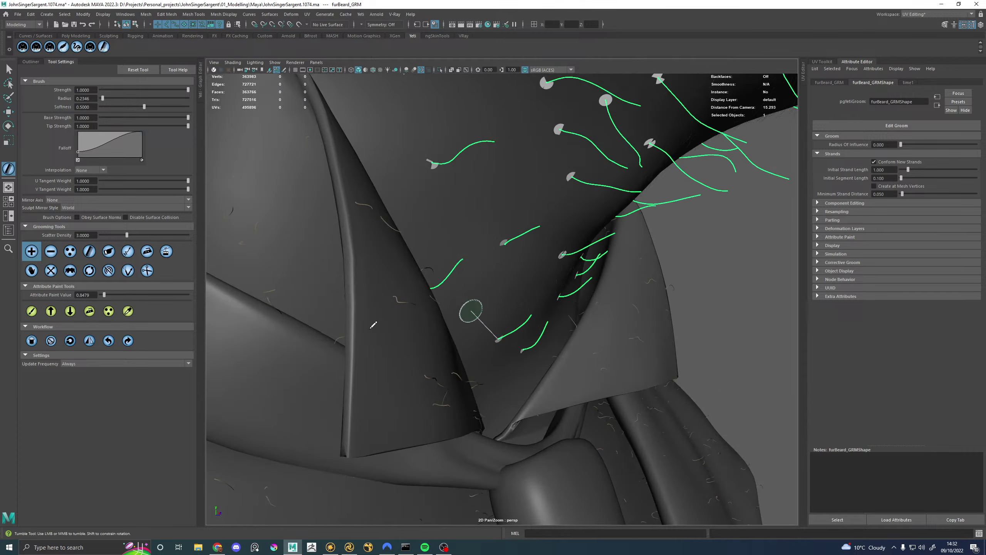
click(132, 273)
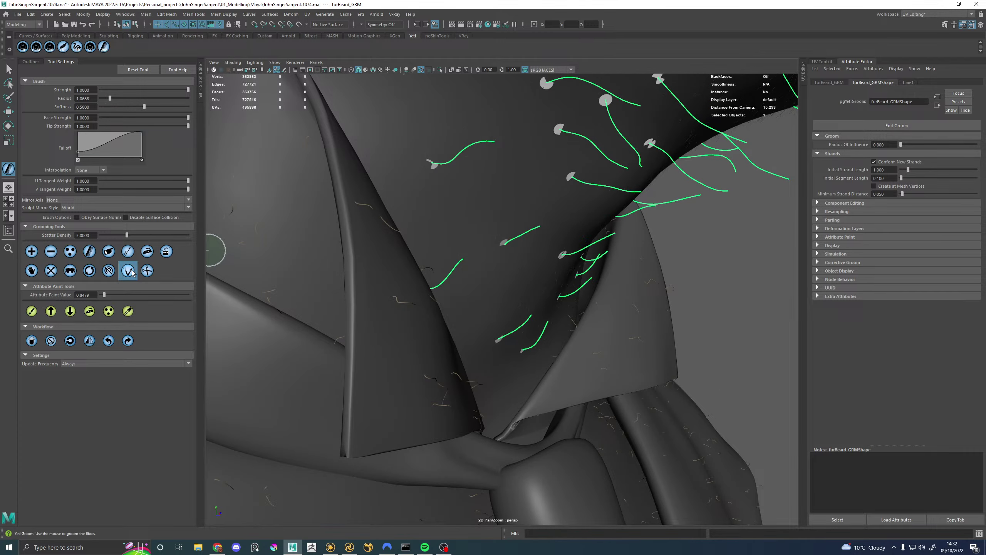
mouse_move(486, 241)
alt+mouse_down()
mouse_move(557, 213)
mouse_move(519, 321)
mouse_move(440, 304)
mouse_move(461, 279)
mouse_move(440, 264)
mouse_move(542, 276)
mouse_move(504, 303)
mouse_move(481, 294)
alt+mouse_up()
alt+drag(493, 372, 559, 378)
click(31, 251)
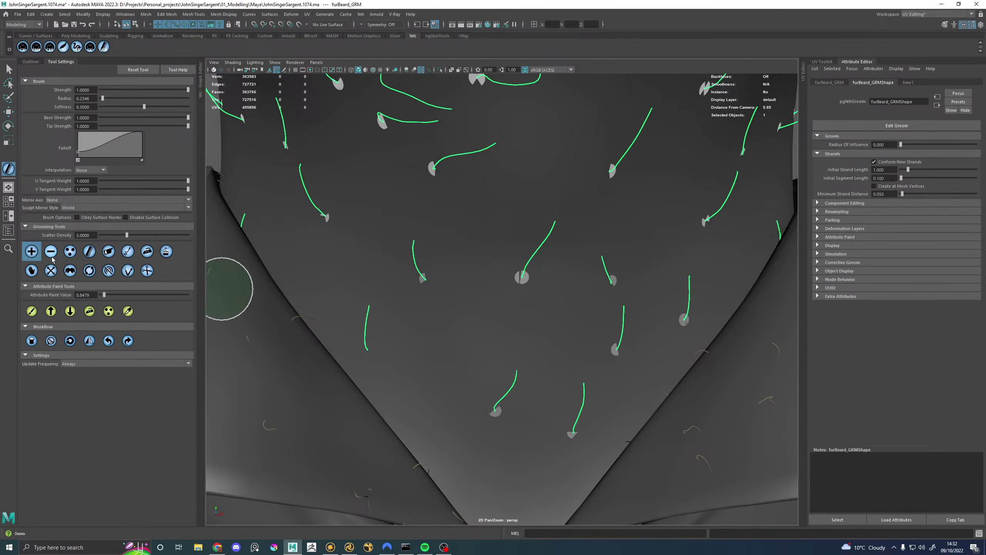
Step: Add a guide in the gap at the lower front of the neck and sculpt it to follow the surrounding upward flow
click(455, 341)
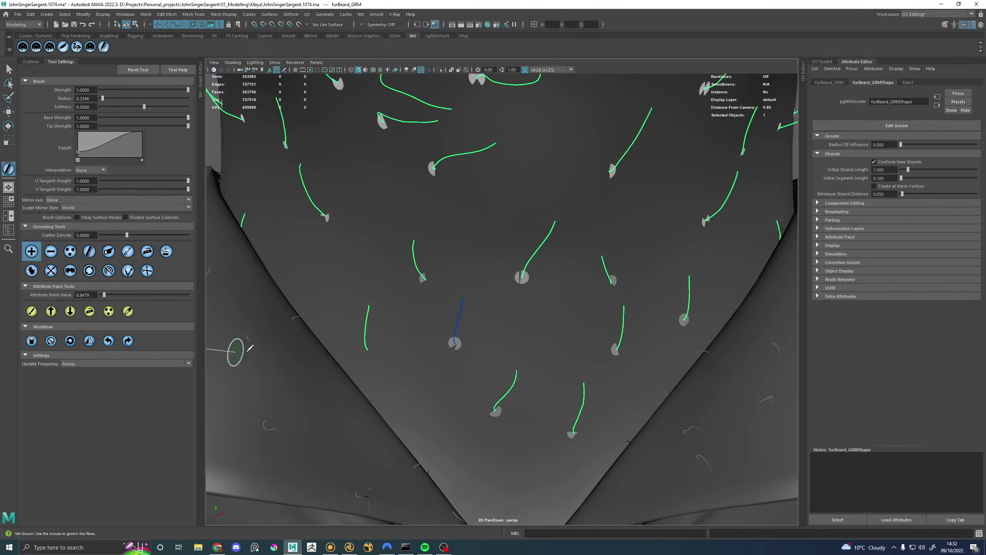
click(129, 270)
mouse_move(427, 295)
alt+mouse_down()
mouse_move(451, 270)
mouse_move(421, 325)
mouse_move(427, 336)
mouse_move(440, 295)
alt+mouse_up()
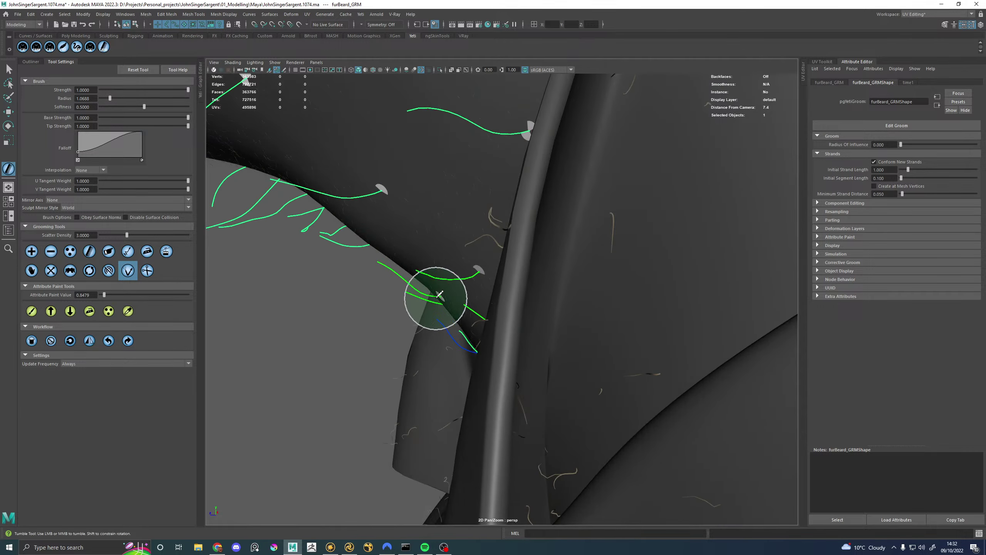
scroll(443, 313, down, 10)
alt+middle_drag(427, 217, 434, 310)
scroll(433, 310, up, 8)
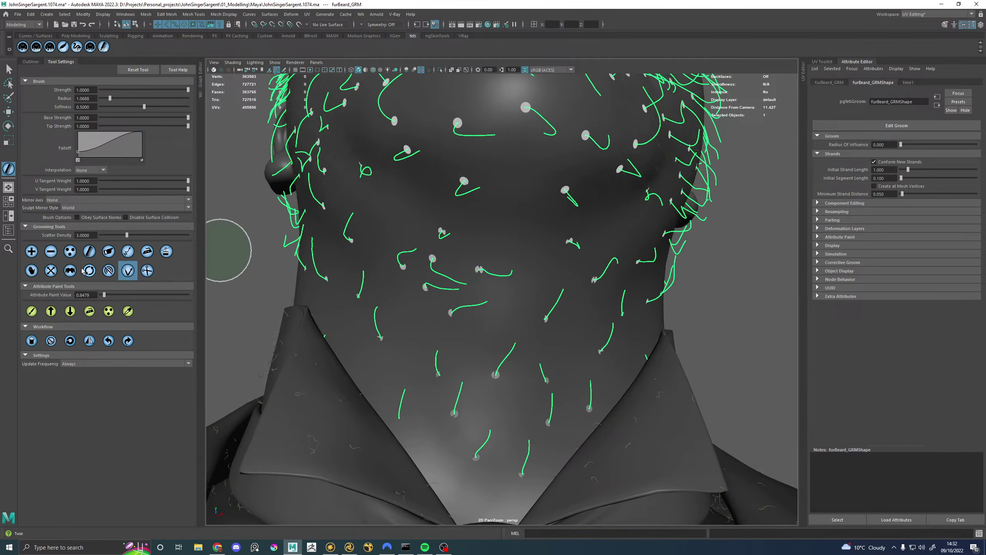
Step: Re-sculpt the sideways-curving guide at the center of the upper throat so it runs upward toward the chin, checking it from several angles
click(32, 251)
alt+drag(480, 260, 489, 248)
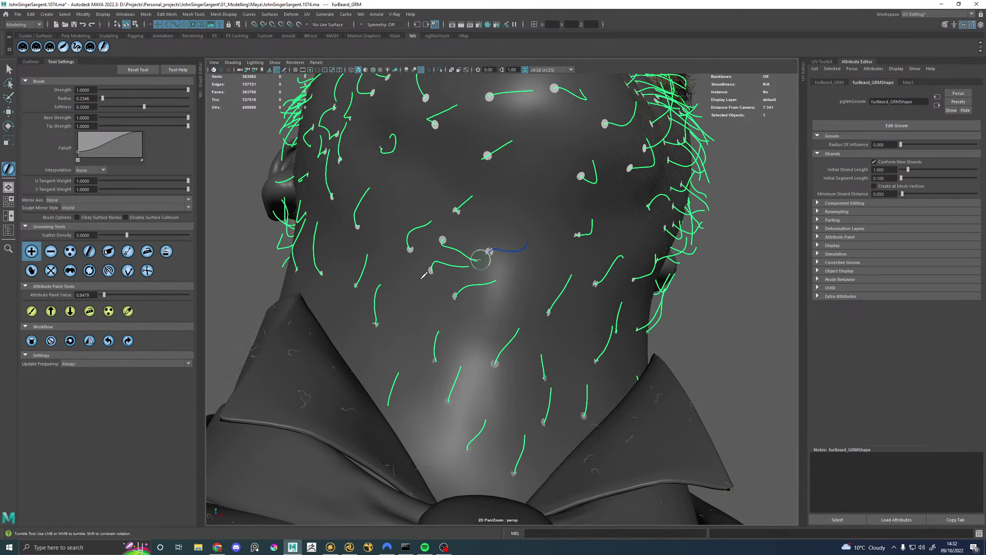
click(127, 270)
scroll(451, 225, up, 8)
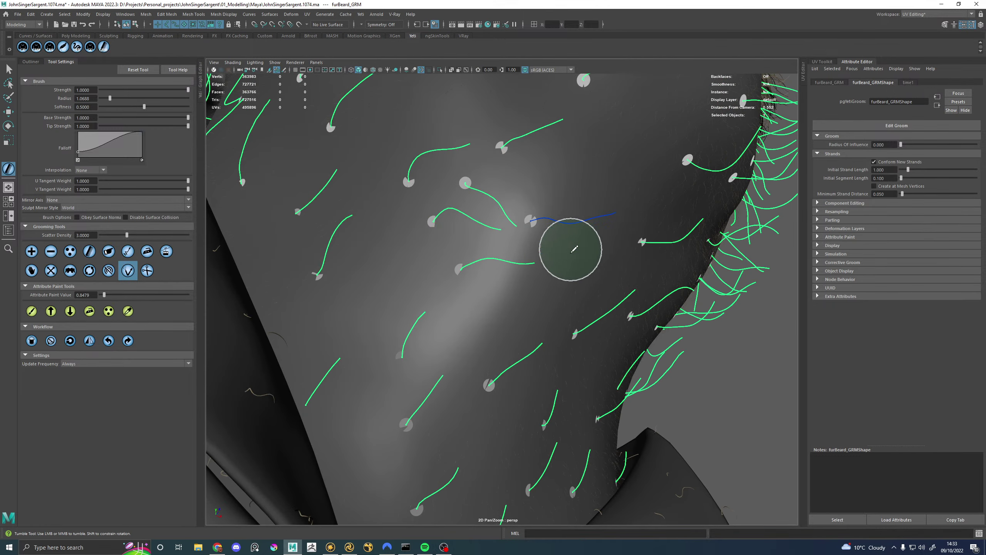
mouse_move(574, 249)
mouse_down()
mouse_move(615, 184)
mouse_move(590, 194)
mouse_move(593, 184)
mouse_move(590, 236)
mouse_up()
mouse_move(591, 318)
mouse_down()
mouse_move(620, 333)
mouse_move(661, 326)
mouse_up()
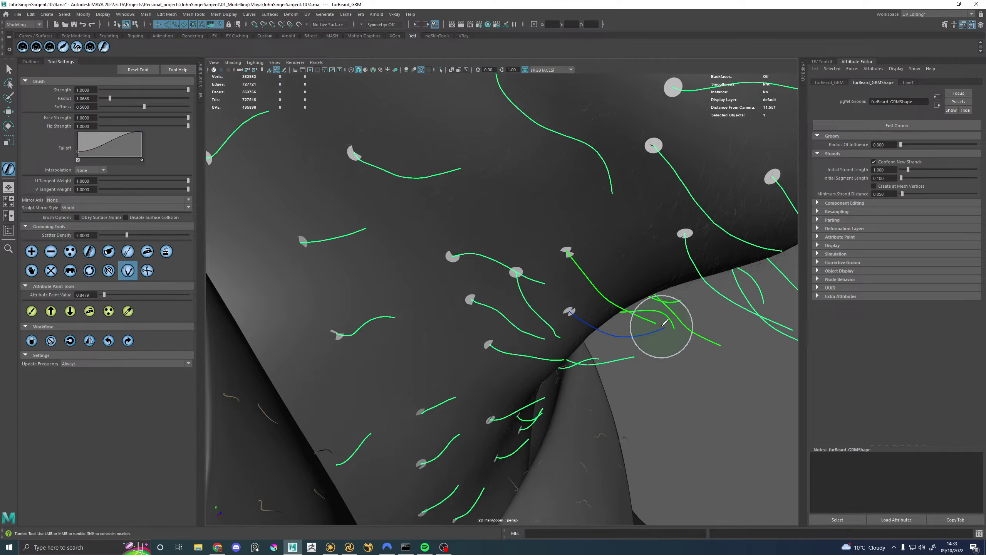
alt+drag(640, 373, 474, 284)
alt+drag(519, 302, 512, 268)
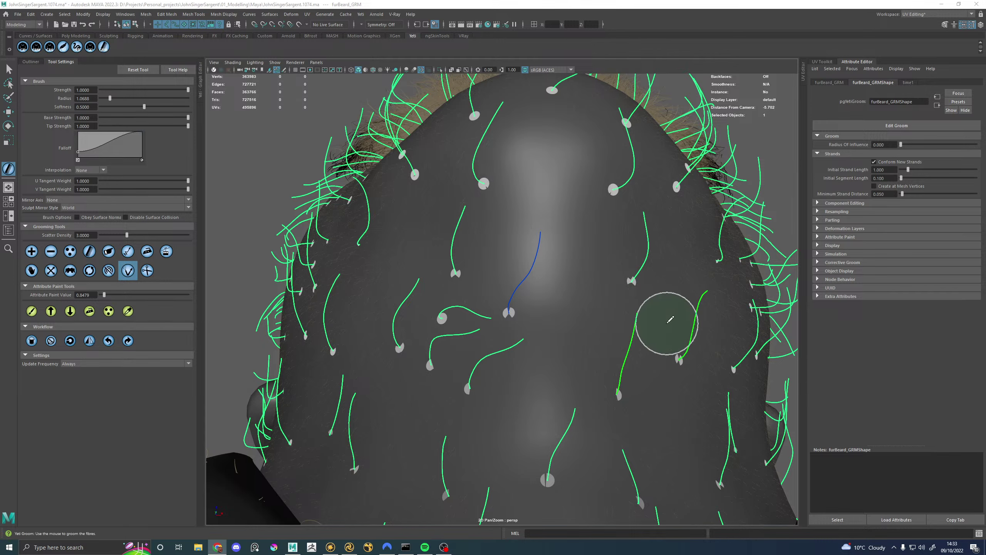
alt+drag(620, 299, 610, 325)
alt+middle_drag(609, 325, 611, 333)
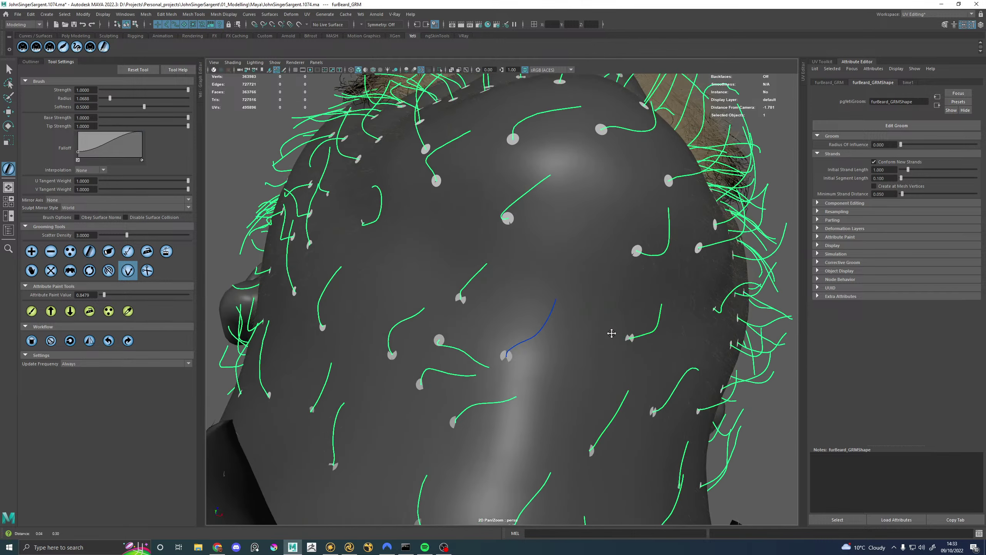
alt+drag(612, 333, 583, 326)
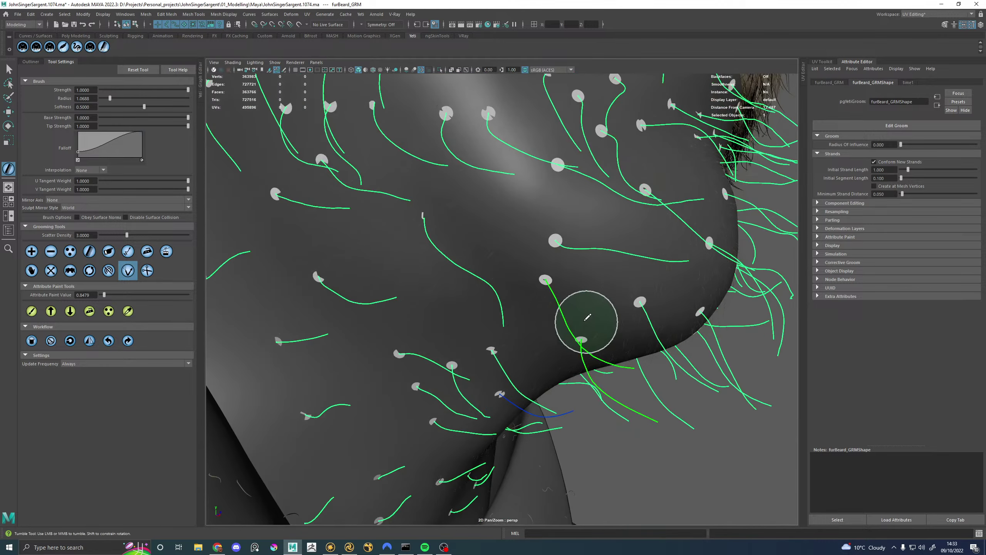
Step: Sculpt the long guide under the jaw to blend with its neighbors, and check the beard guides from below and from the front
click(32, 253)
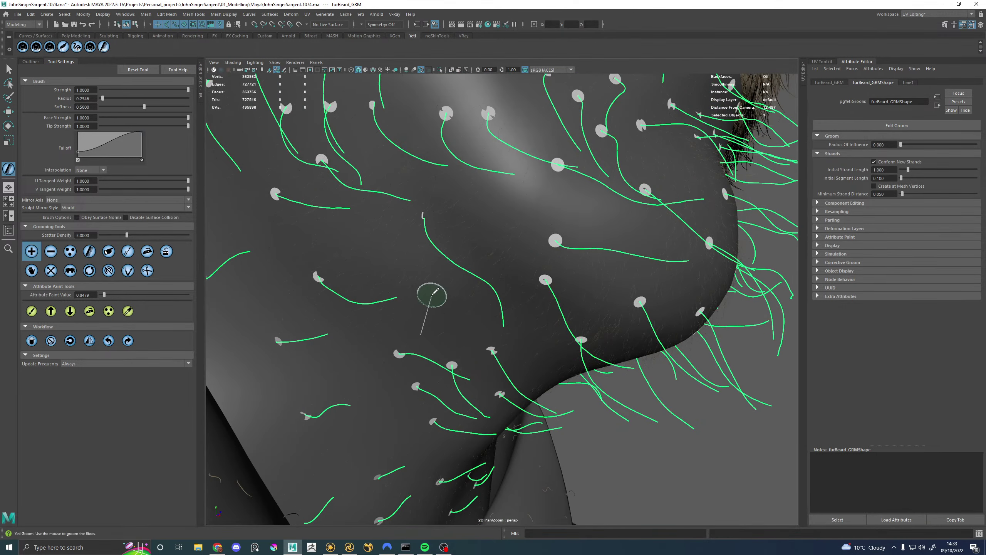
click(128, 270)
click(491, 306)
alt+drag(492, 306, 502, 348)
mouse_move(561, 330)
alt+mouse_down()
mouse_move(399, 344)
mouse_move(482, 306)
mouse_move(485, 334)
mouse_move(521, 326)
mouse_move(567, 287)
mouse_move(546, 262)
mouse_move(495, 253)
mouse_move(464, 284)
mouse_move(467, 302)
alt+mouse_up()
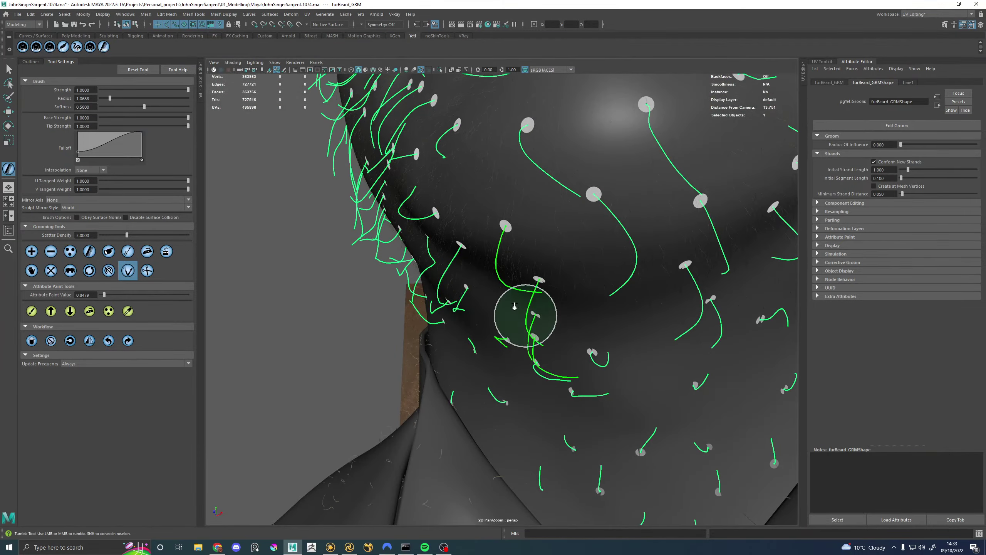
scroll(514, 306, down, 10)
alt+drag(565, 302, 500, 306)
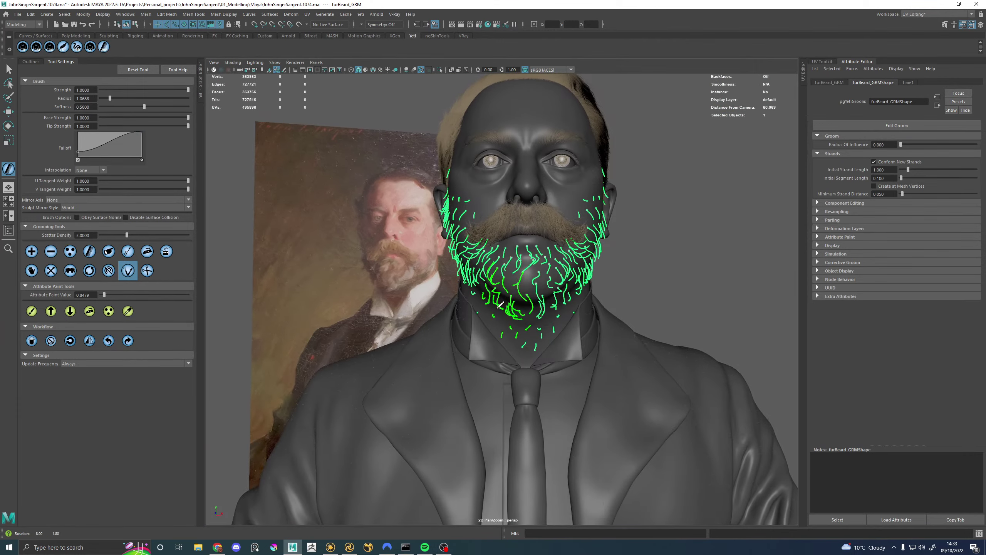
alt+middle_drag(500, 306, 493, 298)
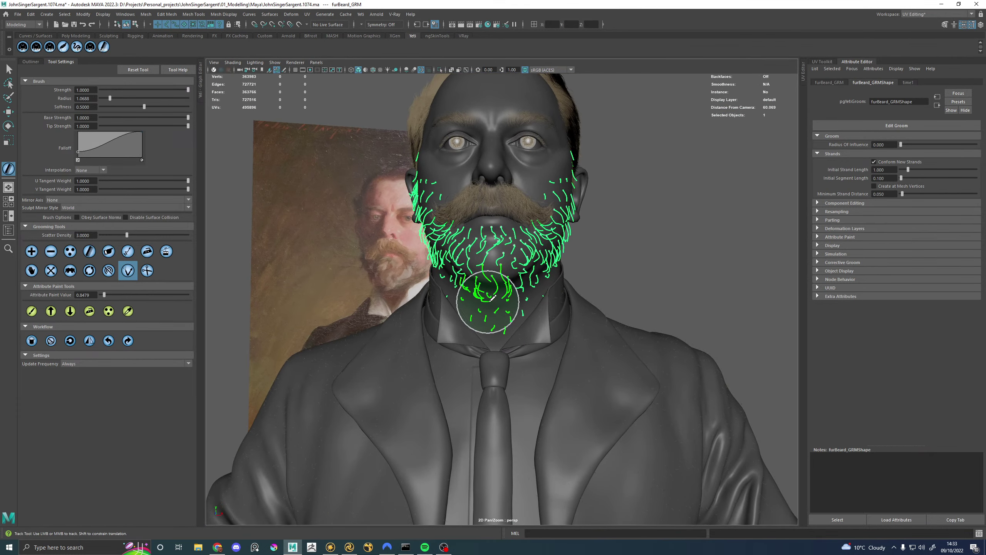
alt+drag(492, 297, 500, 295)
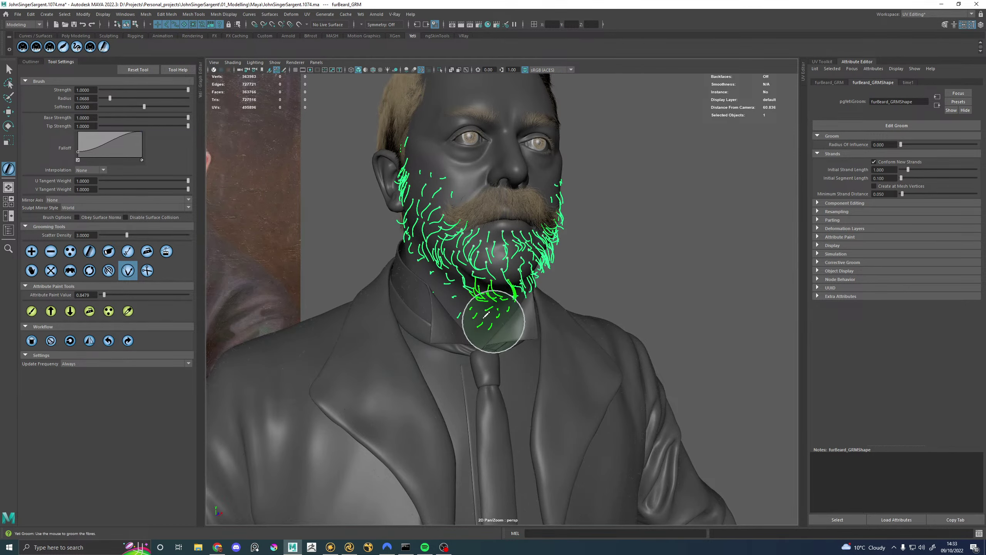
Step: Hide the furBeard_GRM guides, show the furBeard fur and inspect it closely along the underside of the beard and neck
click(30, 61)
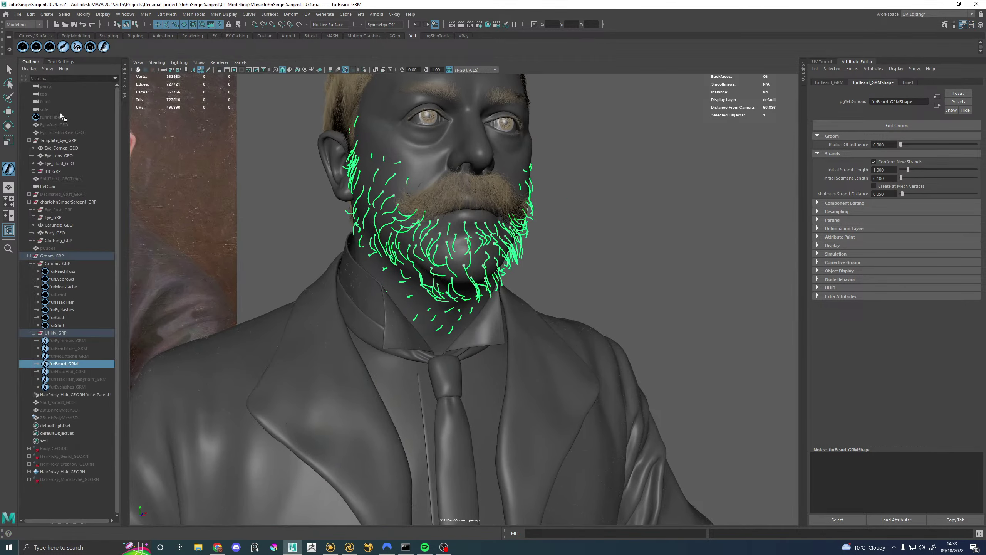
click(64, 366)
key(h)
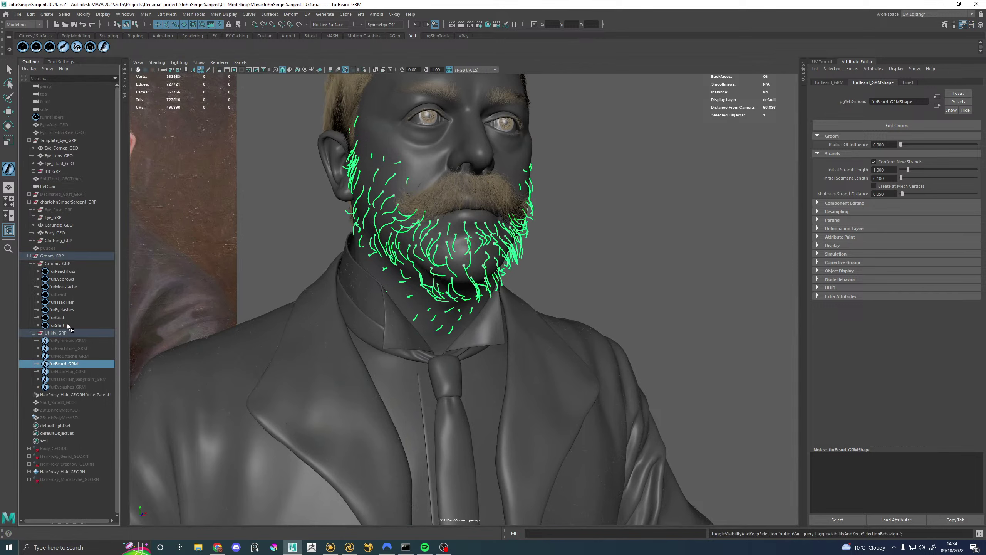
click(58, 294)
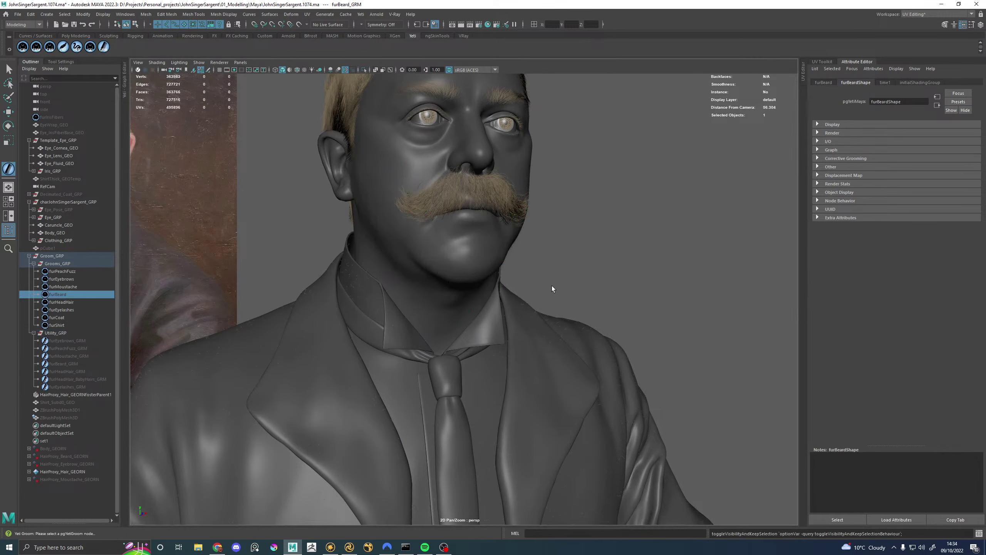
key(h)
alt+drag(519, 279, 469, 321)
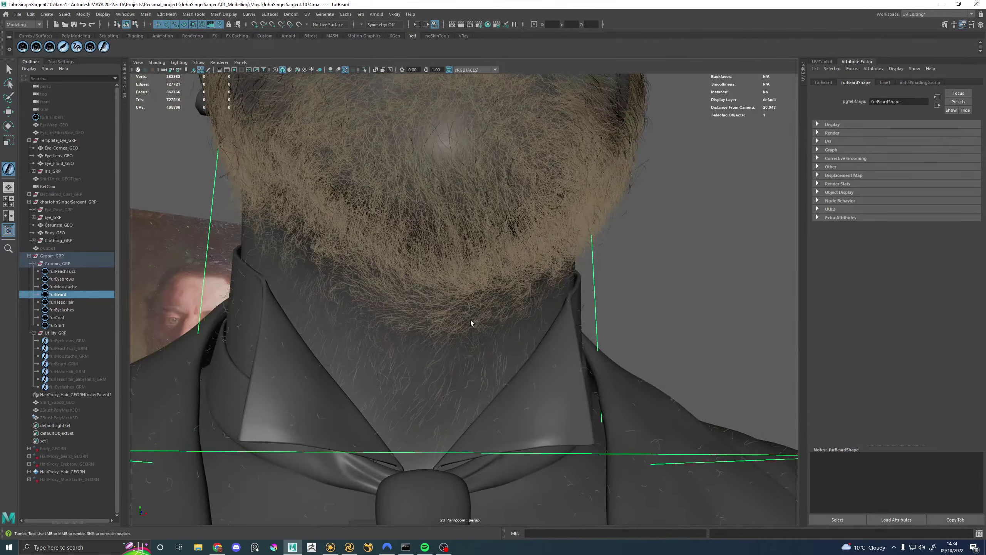
Step: Save the scene and export the groom from furBeard, overwriting furBeard.grm in the PUBLISH Groom folder
key(ctrl+s)
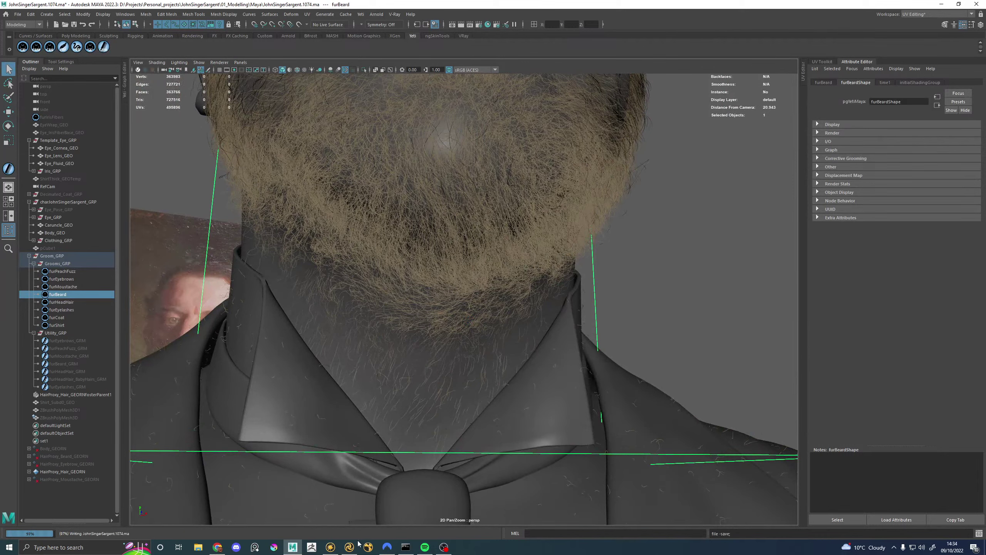
click(360, 14)
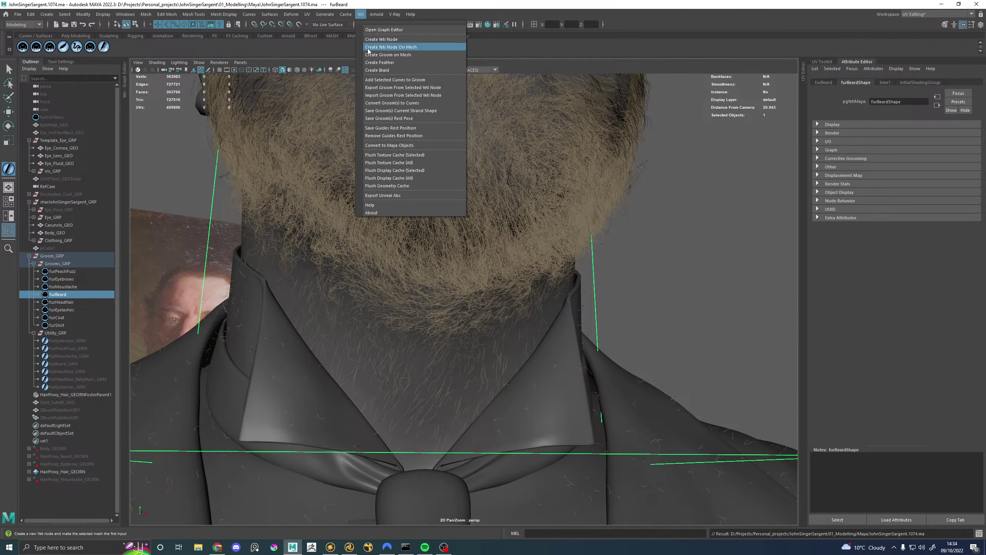
click(391, 88)
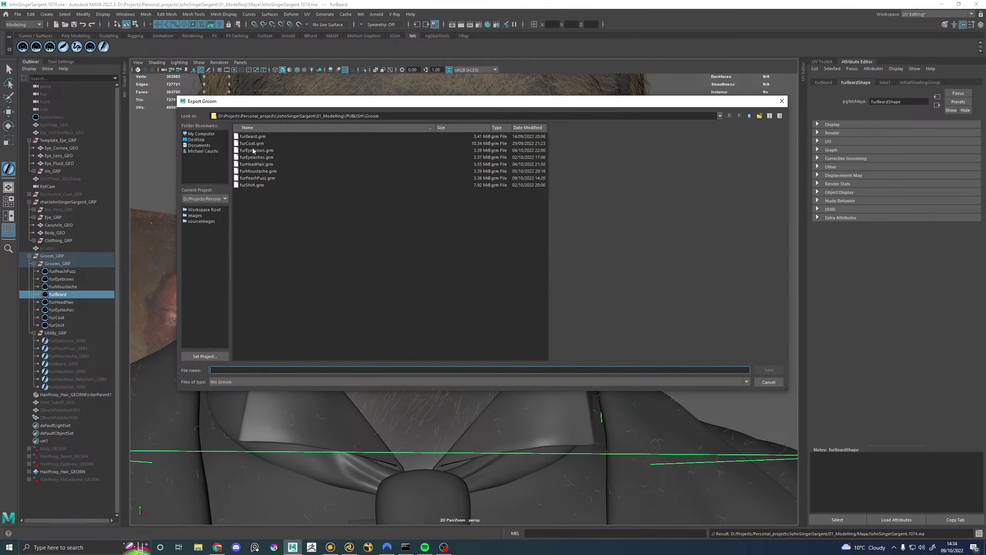
click(253, 137)
click(767, 369)
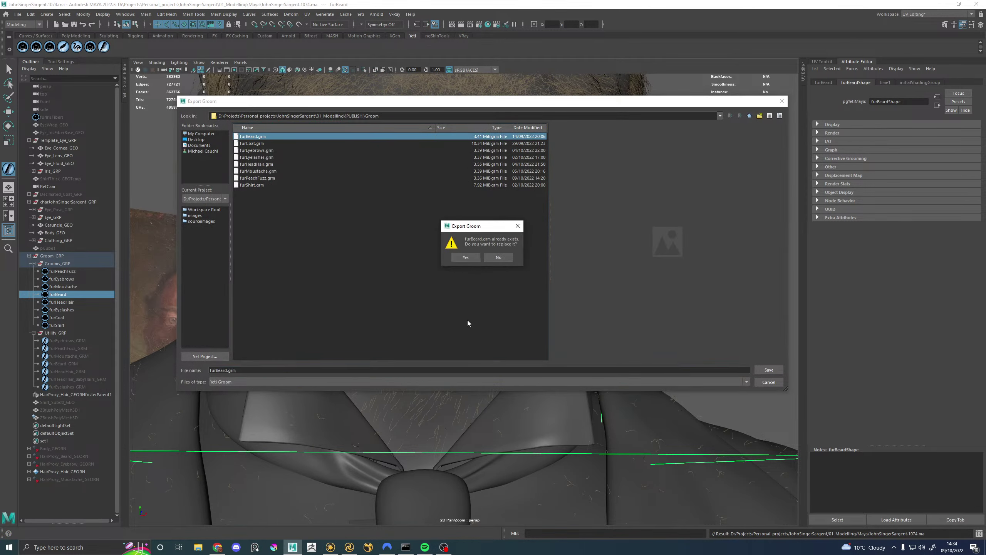
click(464, 258)
alt+right_drag(594, 263, 461, 270)
Step: Switch to Mari and, using the pepper organic brush in dark gray, paint over the map's black lower beard edge and onto the upper neck
click(331, 547)
scroll(546, 268, up, 6)
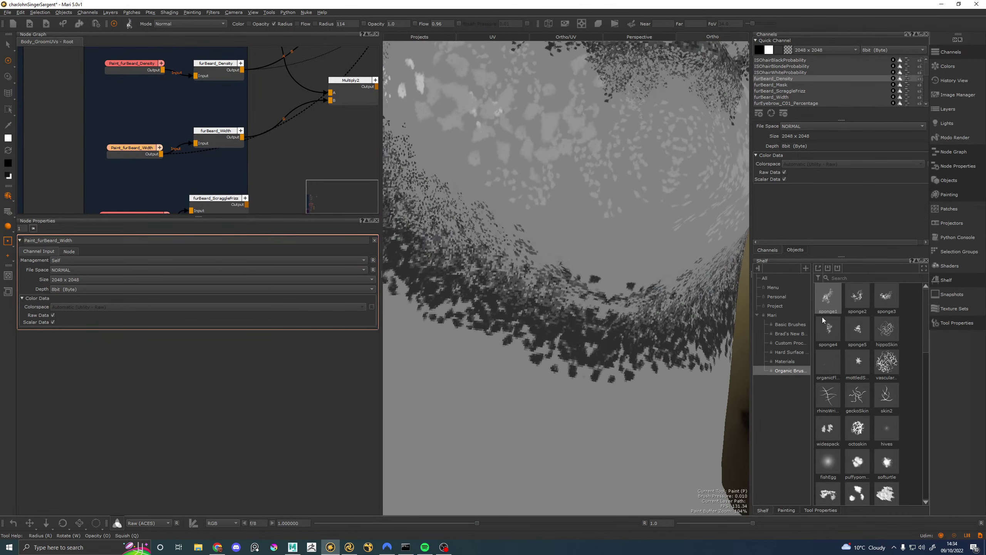
scroll(860, 485, down, 1)
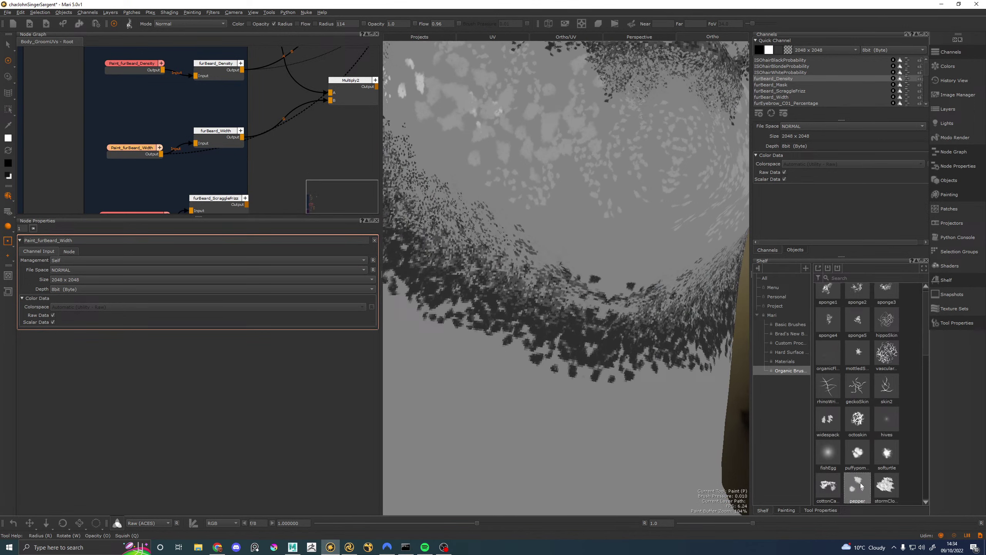
click(8, 137)
click(138, 147)
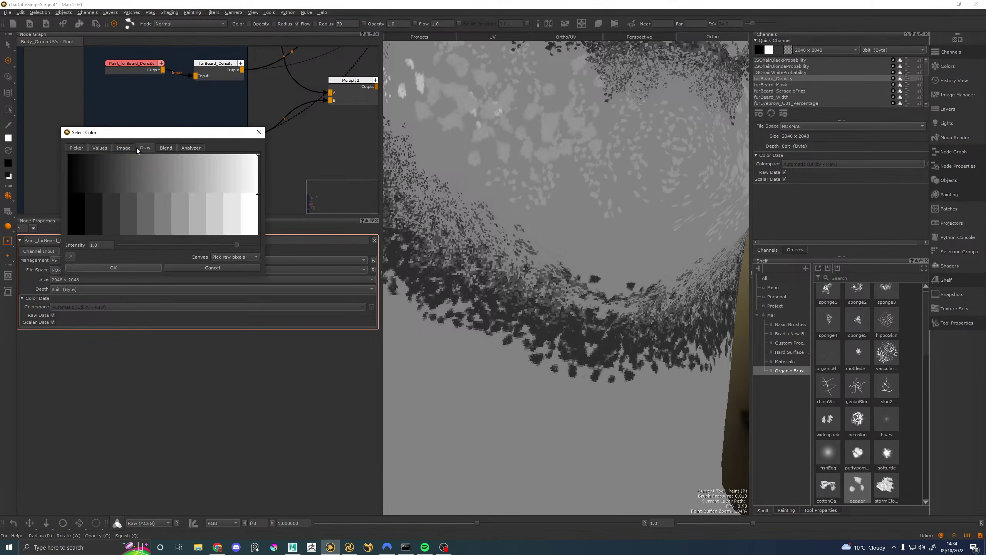
click(131, 212)
click(128, 267)
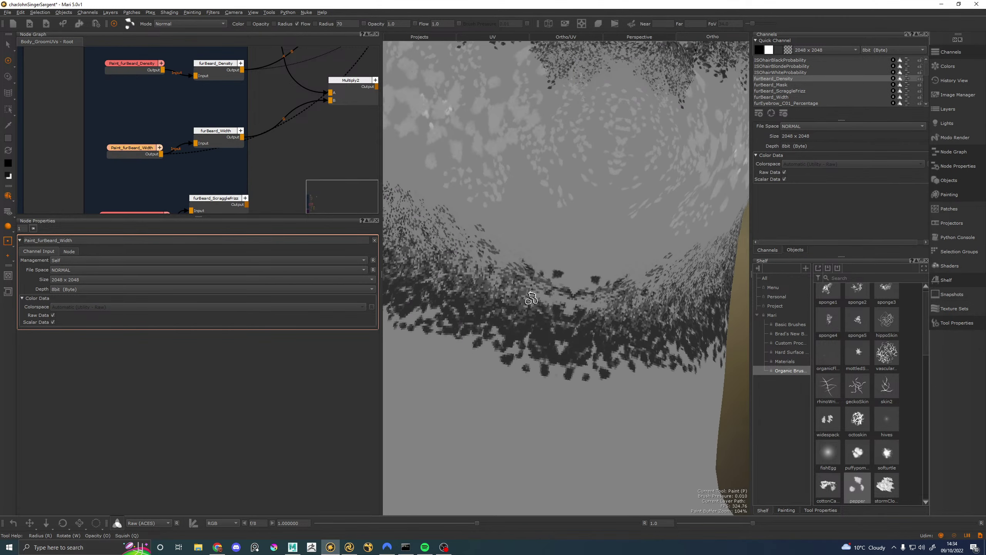
mouse_move(523, 302)
mouse_down()
mouse_move(525, 350)
mouse_move(569, 343)
mouse_up()
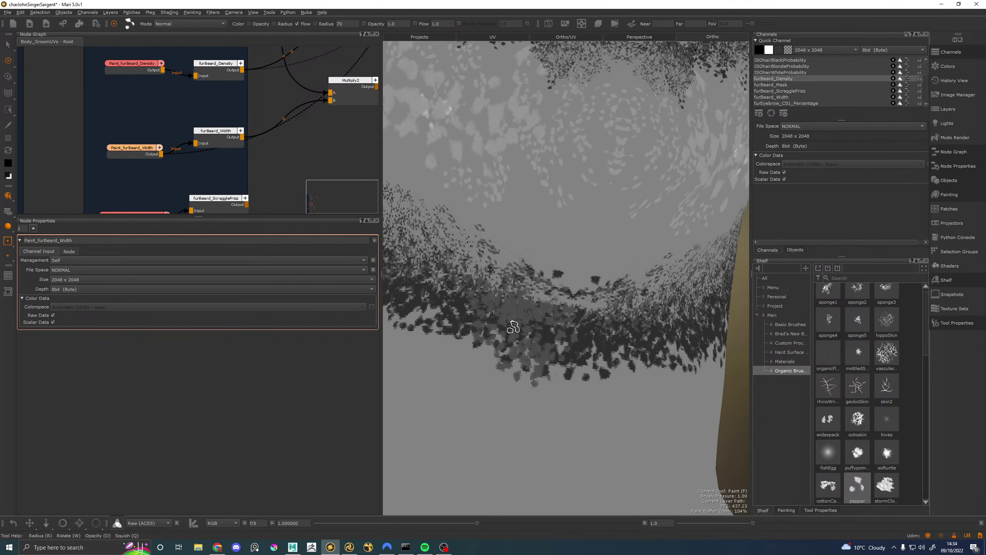
mouse_move(512, 328)
mouse_down()
mouse_move(439, 307)
mouse_move(485, 301)
mouse_move(597, 345)
mouse_move(677, 334)
mouse_move(689, 366)
mouse_move(638, 402)
mouse_move(493, 375)
mouse_move(450, 350)
mouse_move(425, 283)
mouse_move(401, 306)
mouse_move(418, 297)
mouse_move(543, 339)
mouse_move(610, 335)
mouse_move(612, 314)
mouse_move(552, 337)
mouse_move(573, 296)
mouse_move(550, 285)
mouse_move(529, 321)
mouse_move(695, 328)
mouse_move(629, 403)
mouse_up()
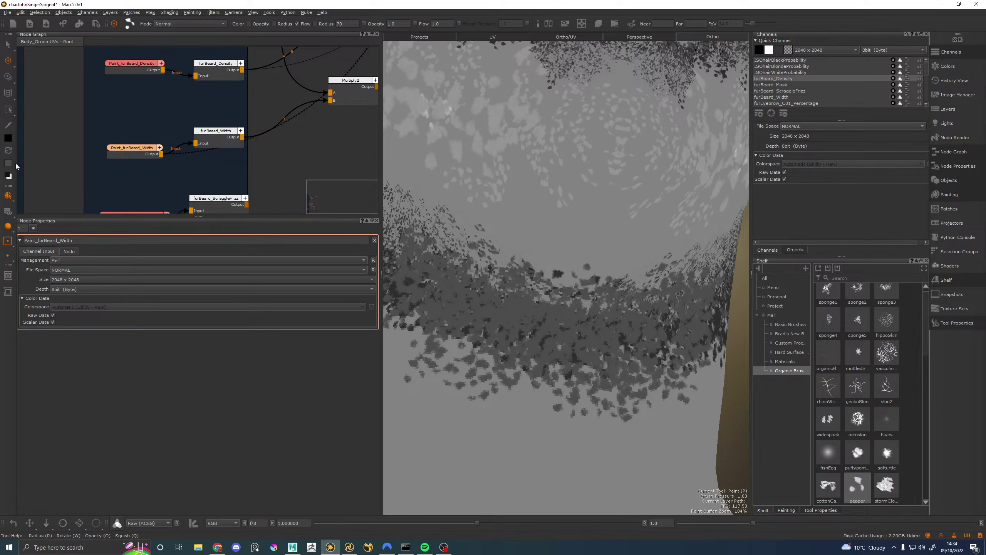
Step: Choose a lighter gray paint color, break up the dark band under the chin, and extend scattered gray speckles down the front of the neck
click(8, 138)
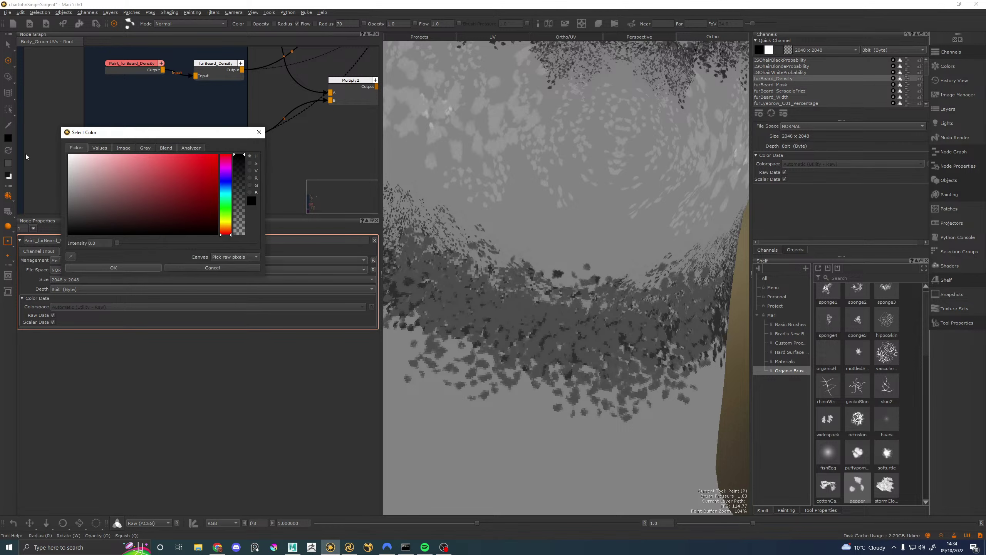
click(146, 147)
click(144, 268)
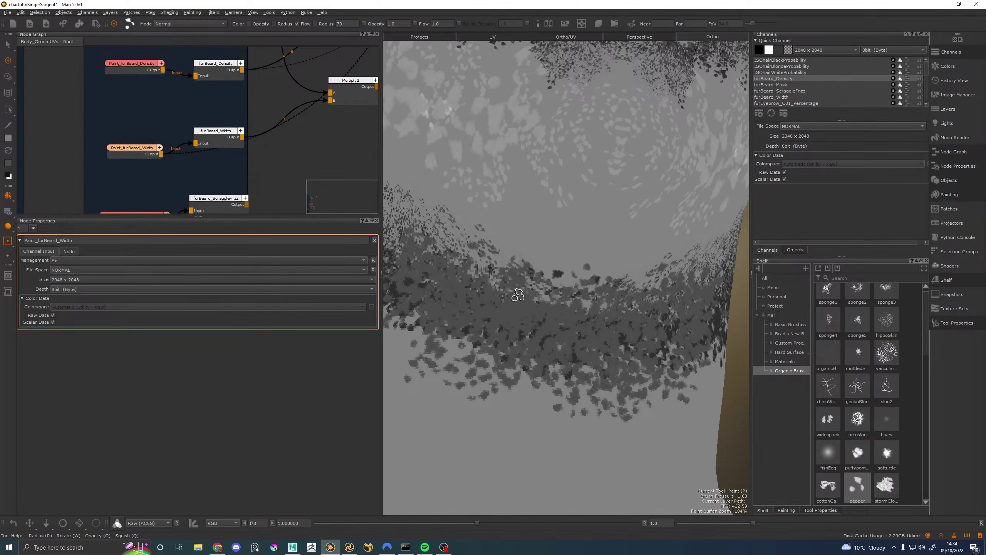
mouse_move(529, 291)
mouse_down()
mouse_move(547, 301)
mouse_move(626, 285)
mouse_move(582, 273)
mouse_move(441, 274)
mouse_move(483, 354)
mouse_move(417, 347)
mouse_move(463, 439)
mouse_move(516, 379)
mouse_move(566, 450)
mouse_move(629, 439)
mouse_move(683, 396)
mouse_move(600, 404)
mouse_move(543, 466)
mouse_move(485, 439)
mouse_move(481, 307)
mouse_move(533, 335)
mouse_move(621, 342)
mouse_move(675, 311)
mouse_move(458, 303)
mouse_move(438, 330)
mouse_move(505, 295)
mouse_move(568, 307)
mouse_move(647, 349)
mouse_up()
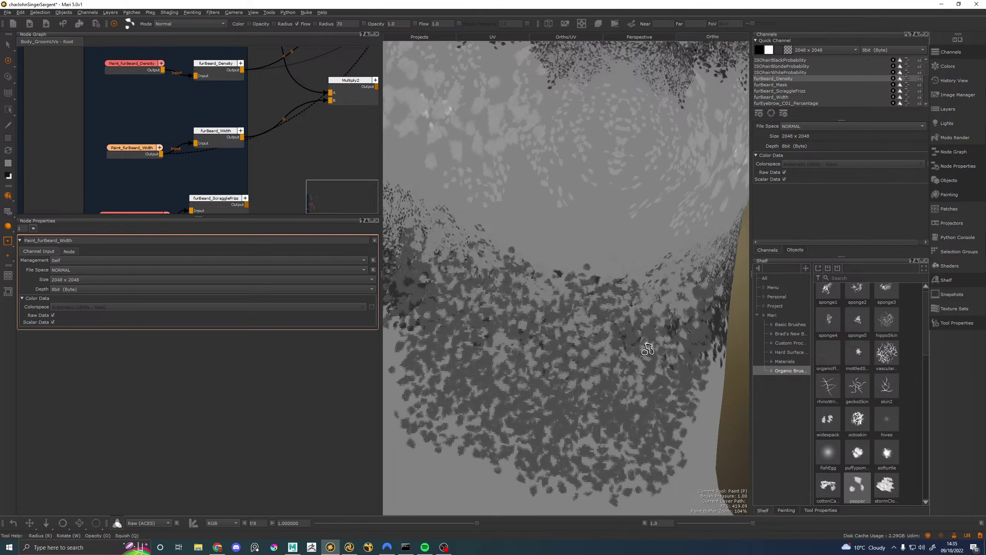
mouse_move(519, 316)
mouse_down()
mouse_move(501, 272)
mouse_move(614, 319)
mouse_move(601, 280)
mouse_up()
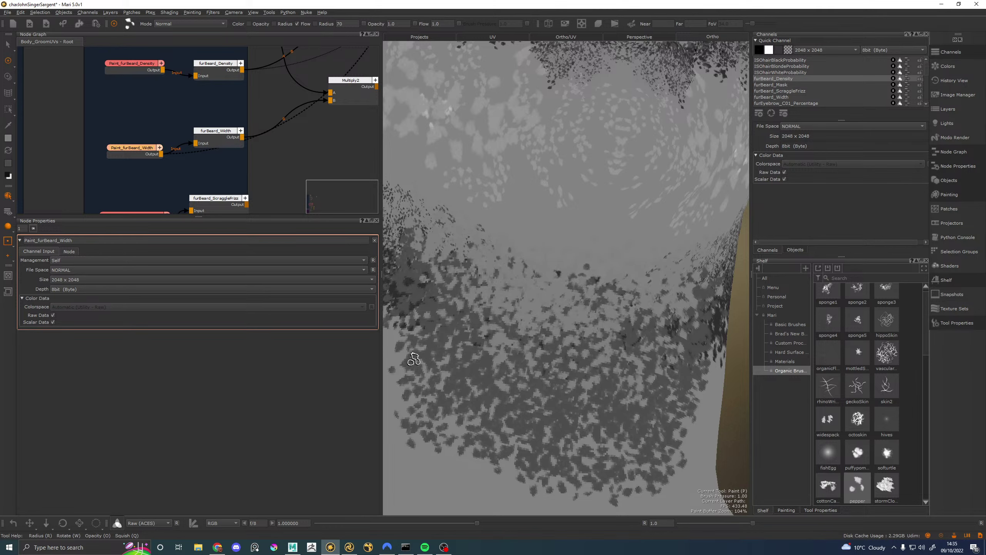
Step: Fill in the gray speckled paint down the front of the neck and extend it outward over both sides of the neck
mouse_move(411, 389)
mouse_down()
mouse_move(407, 427)
mouse_move(469, 475)
mouse_move(547, 501)
mouse_move(563, 413)
mouse_up()
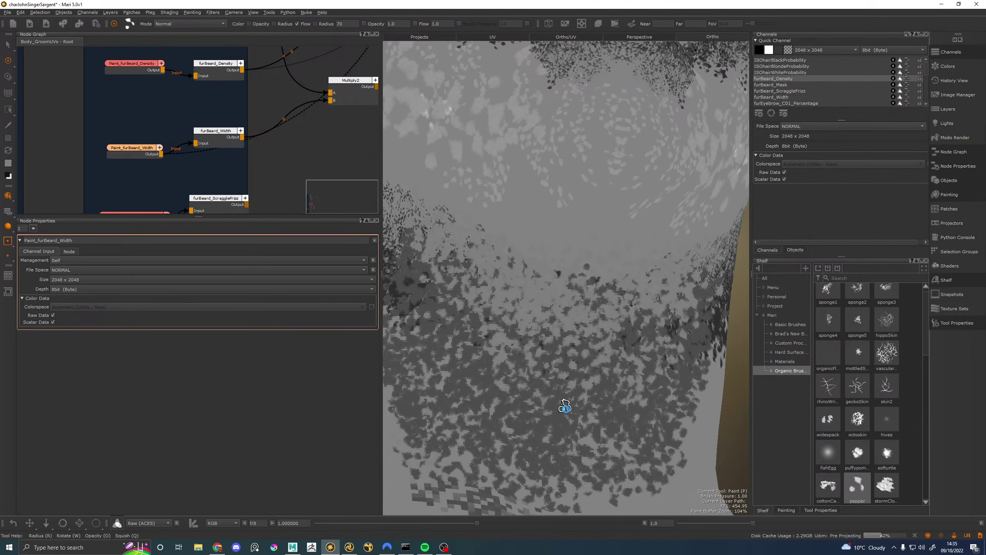
mouse_move(565, 406)
alt+right_down()
mouse_move(551, 314)
mouse_move(555, 330)
alt+right_up()
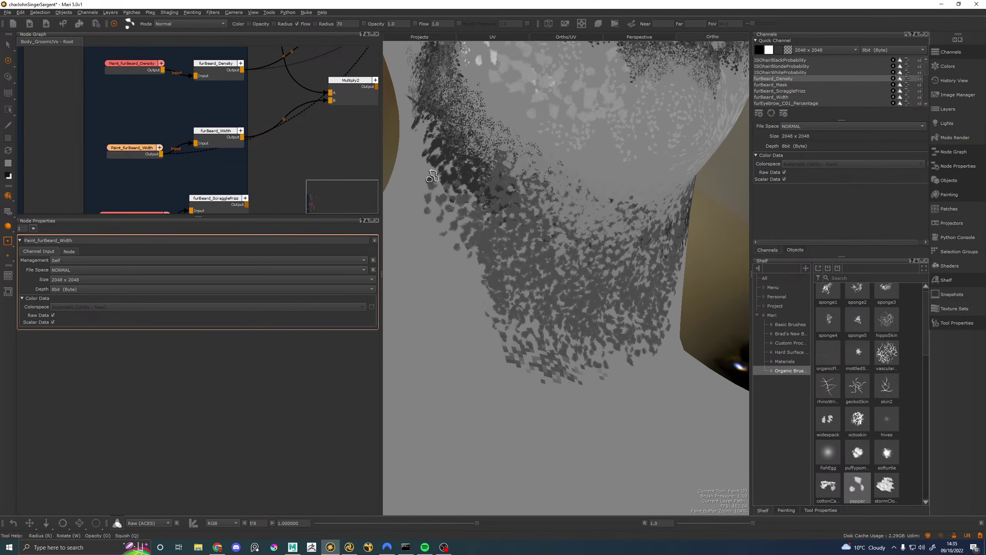
mouse_move(555, 387)
mouse_down()
mouse_move(598, 407)
mouse_move(633, 388)
mouse_move(598, 382)
mouse_move(536, 396)
mouse_move(594, 438)
mouse_move(629, 337)
mouse_move(609, 295)
mouse_move(636, 249)
mouse_move(661, 277)
mouse_move(637, 310)
mouse_up()
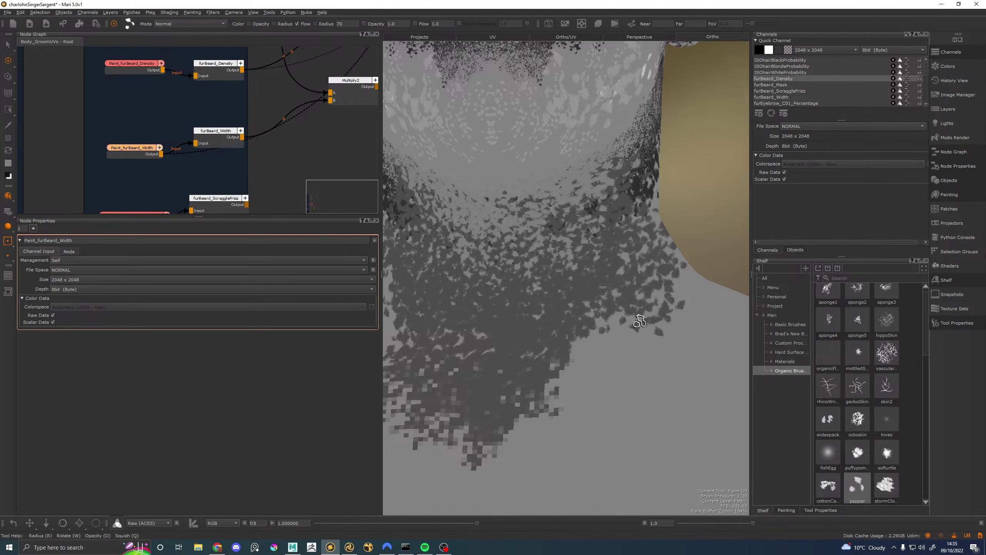
mouse_move(616, 252)
alt+mouse_down()
mouse_move(568, 297)
mouse_move(660, 353)
mouse_move(731, 274)
mouse_move(690, 275)
alt+mouse_up()
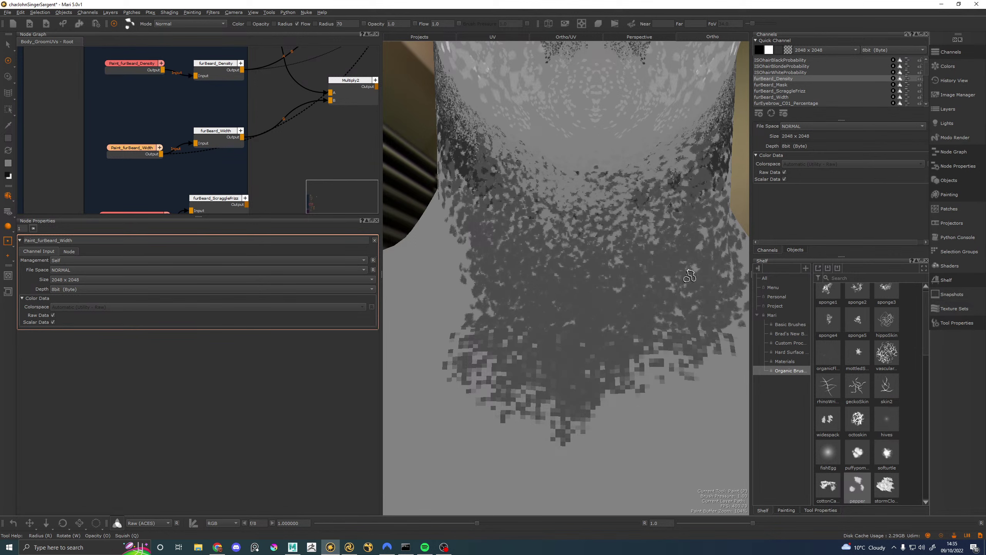
mouse_move(511, 295)
mouse_down()
mouse_move(470, 315)
mouse_move(454, 268)
mouse_move(431, 248)
mouse_move(479, 273)
mouse_up()
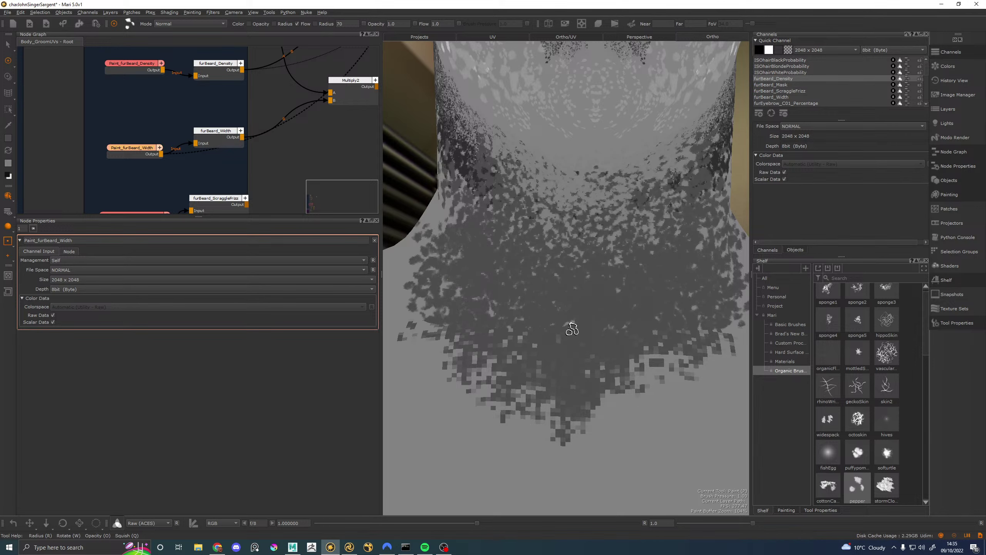
Step: Check the painted beard map on the full head and upper body from several angles, and save the project
scroll(577, 287, down, 10)
scroll(563, 272, up, 10)
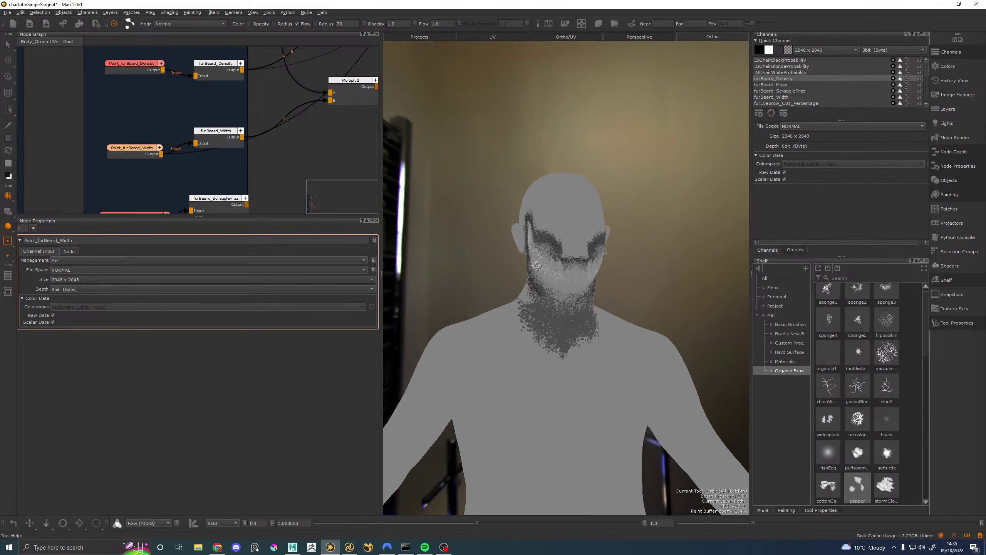
scroll(609, 288, down, 10)
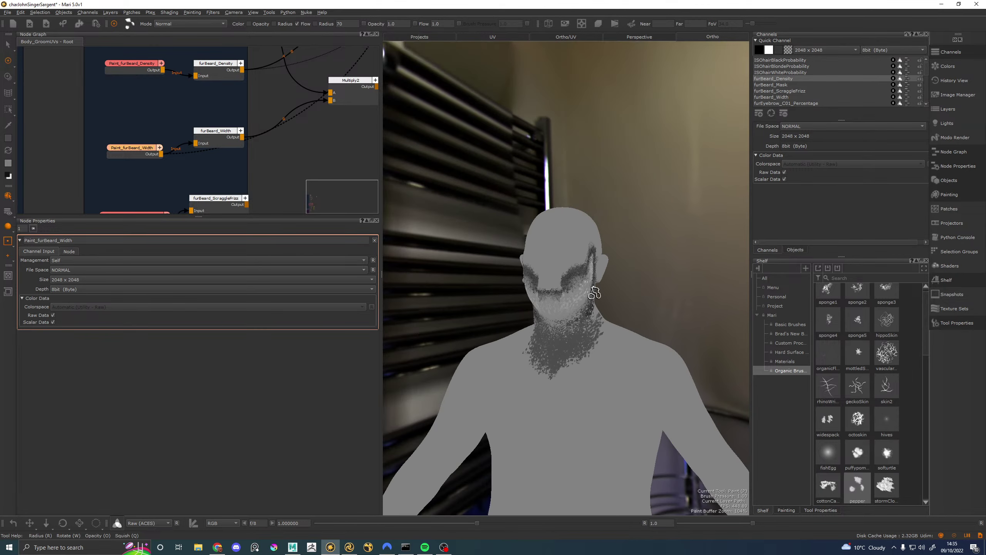
middle_drag(573, 244, 612, 175)
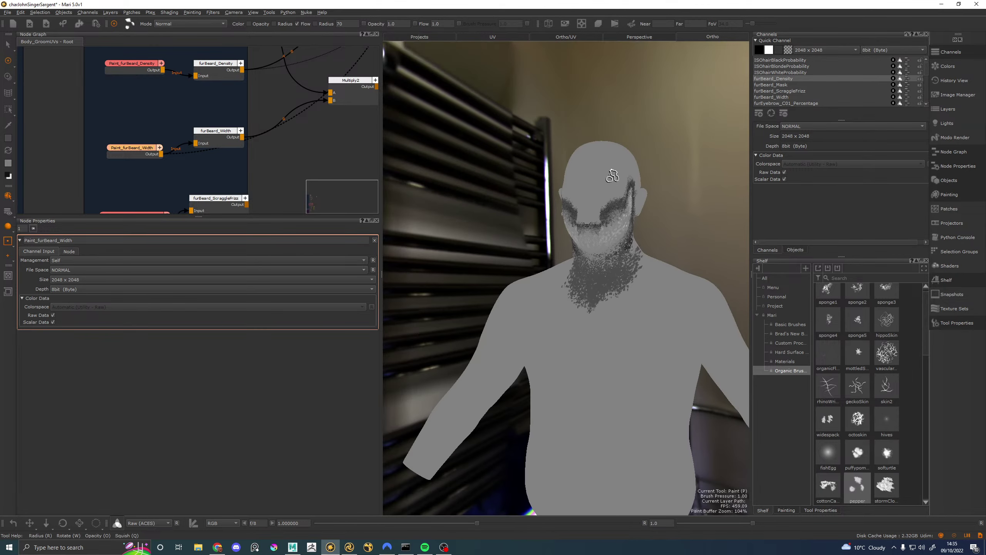
key(ctrl+s)
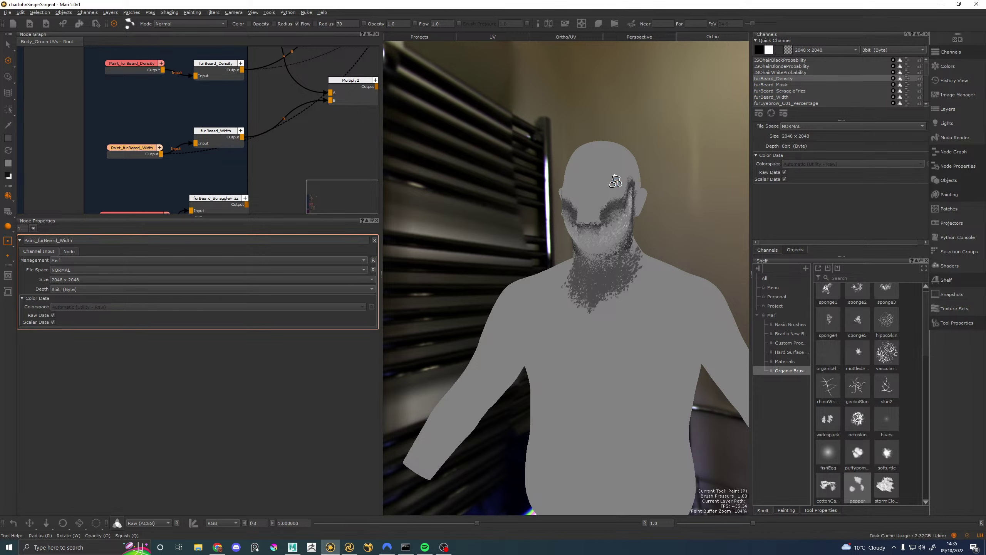
alt+drag(615, 181, 539, 179)
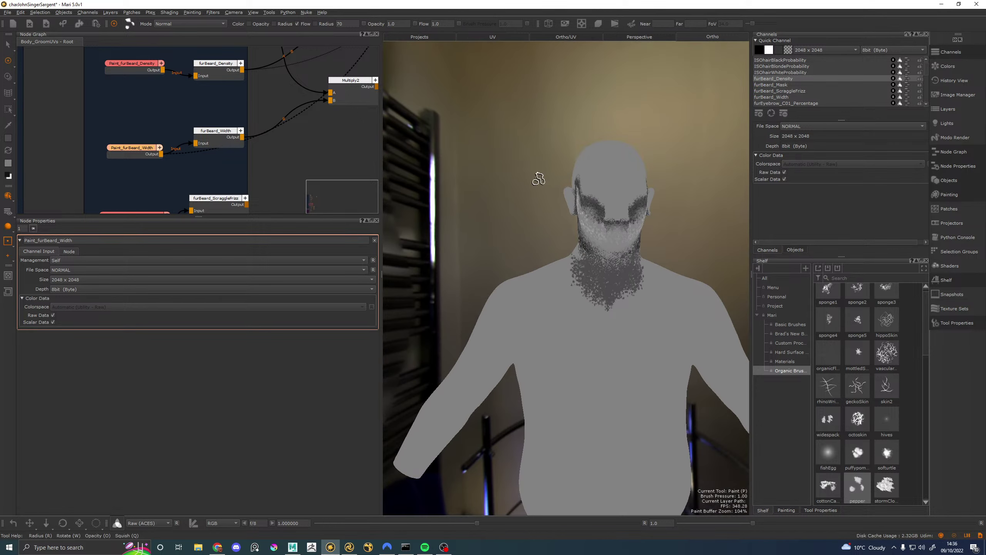
Step: Export the flattened furBeard_Width channel with all patches to the PUBLISH GroomMaps folder, overwriting furBeard_Width.tiff
right_click(140, 152)
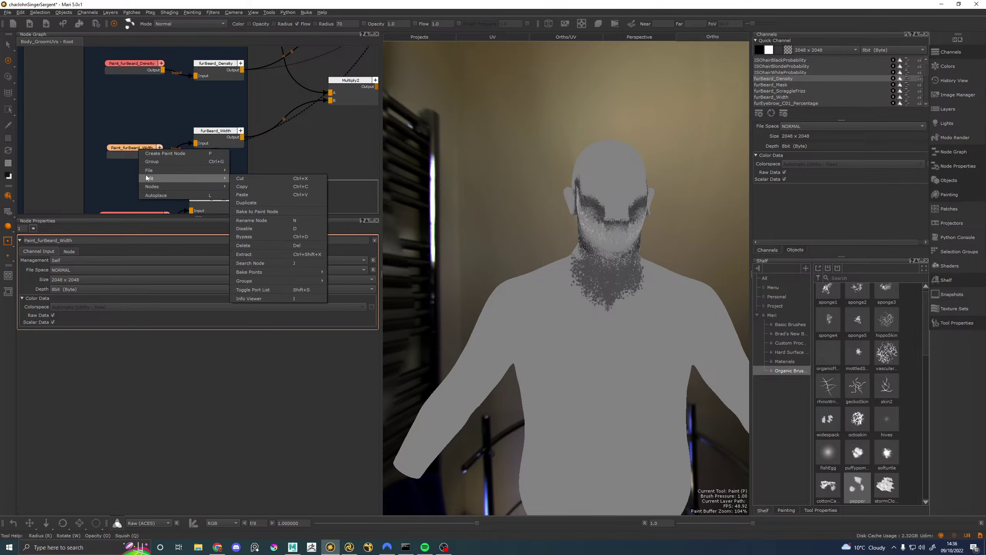
click(117, 149)
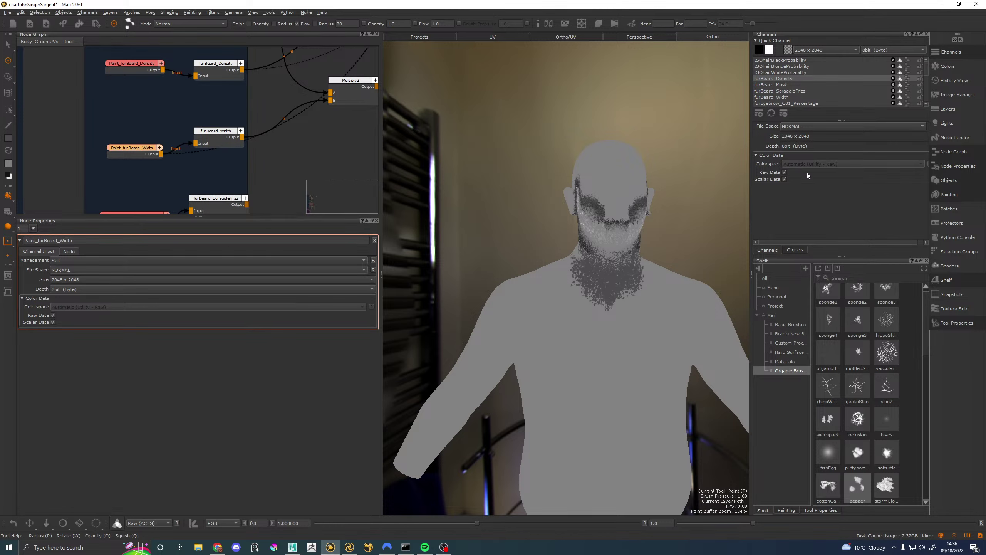
right_click(778, 80)
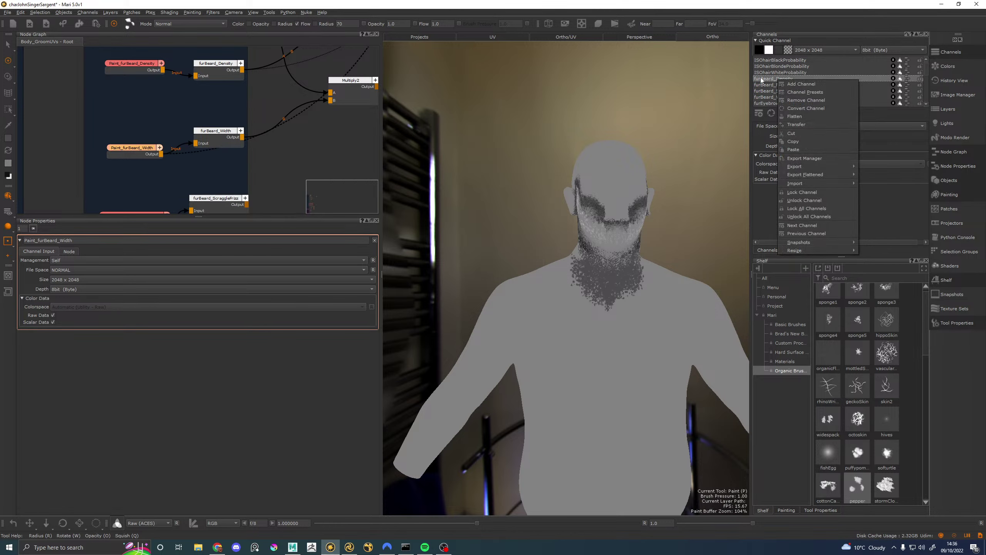
click(760, 80)
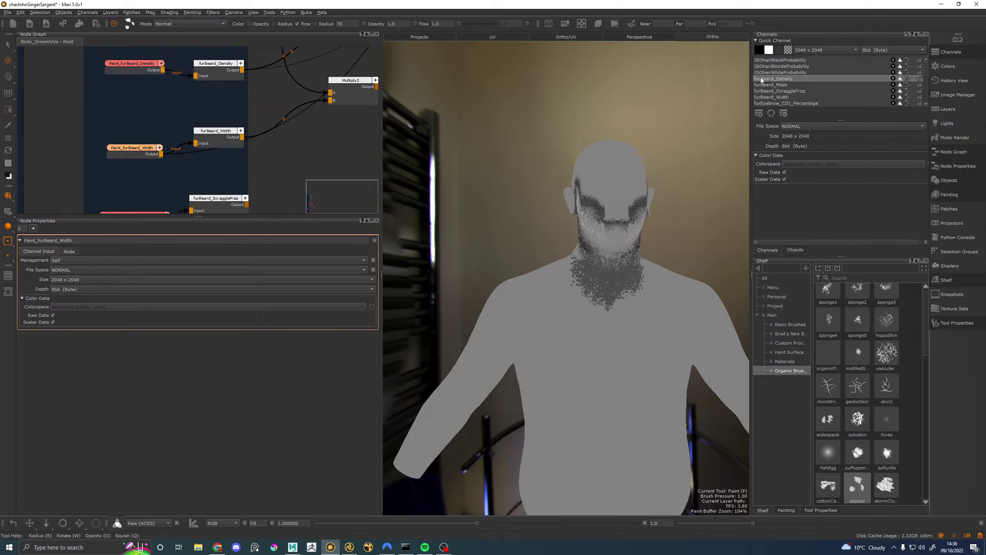
right_click(784, 97)
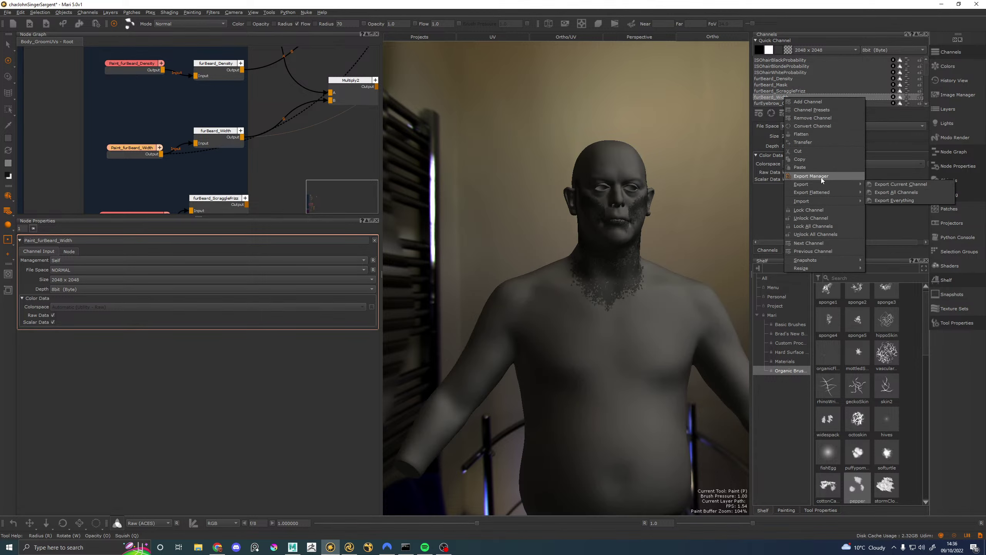
click(900, 193)
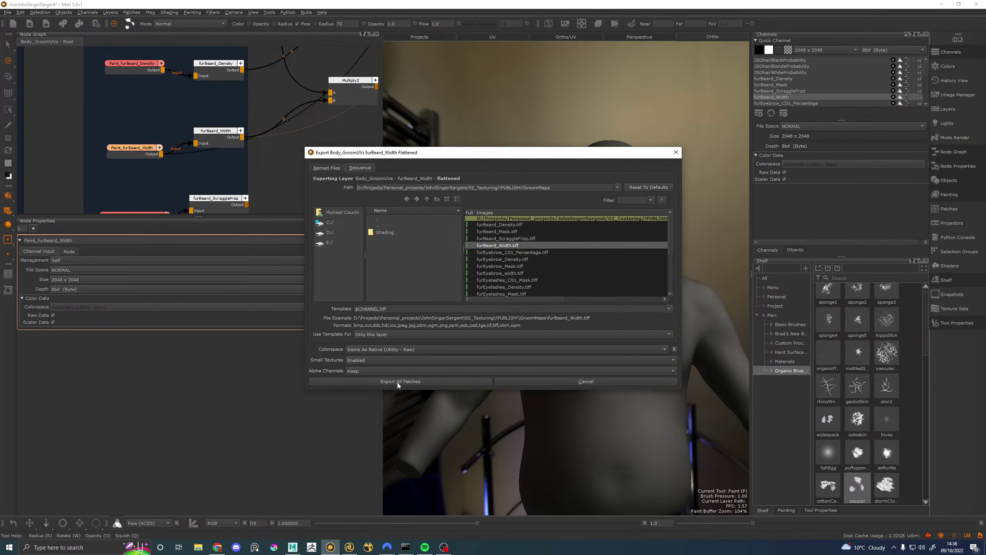
click(398, 381)
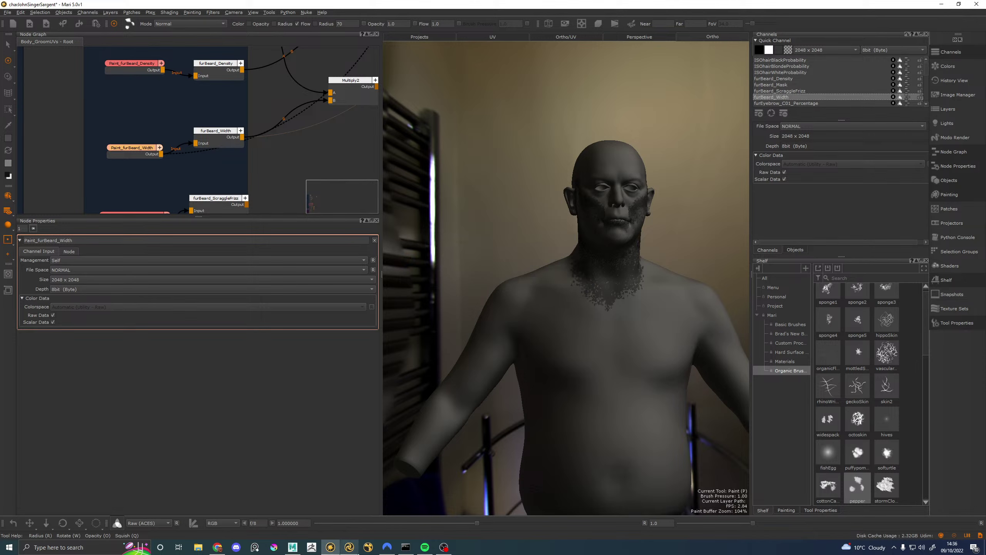
Step: Switch to Katana and draw a render region of interest around the portrait's face, beard and collar
click(349, 547)
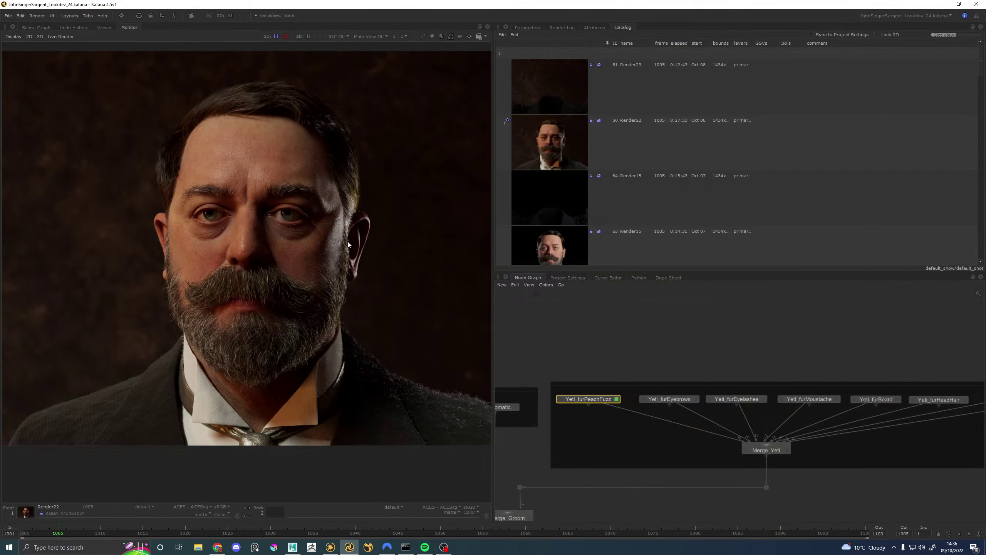
scroll(563, 338, down, 3)
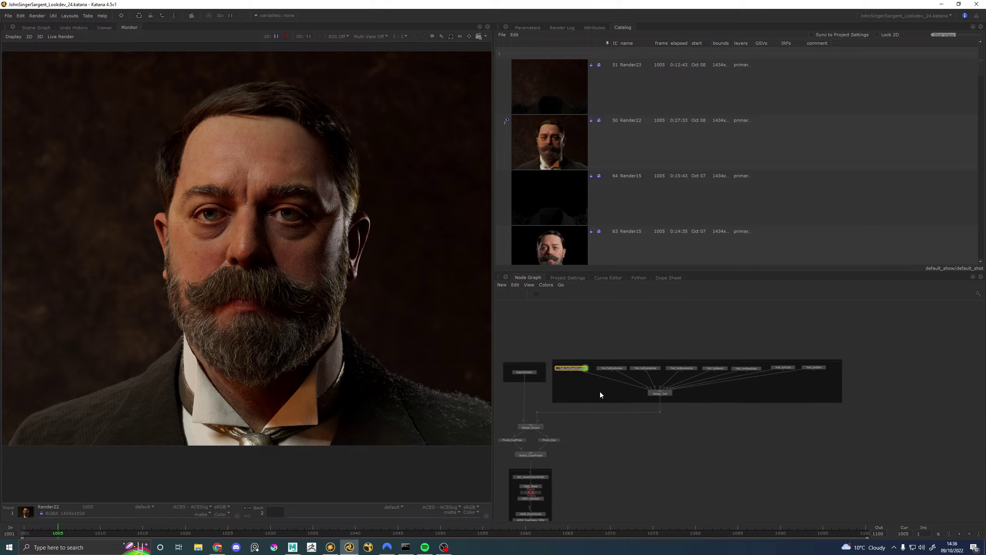
middle_drag(588, 434, 696, 348)
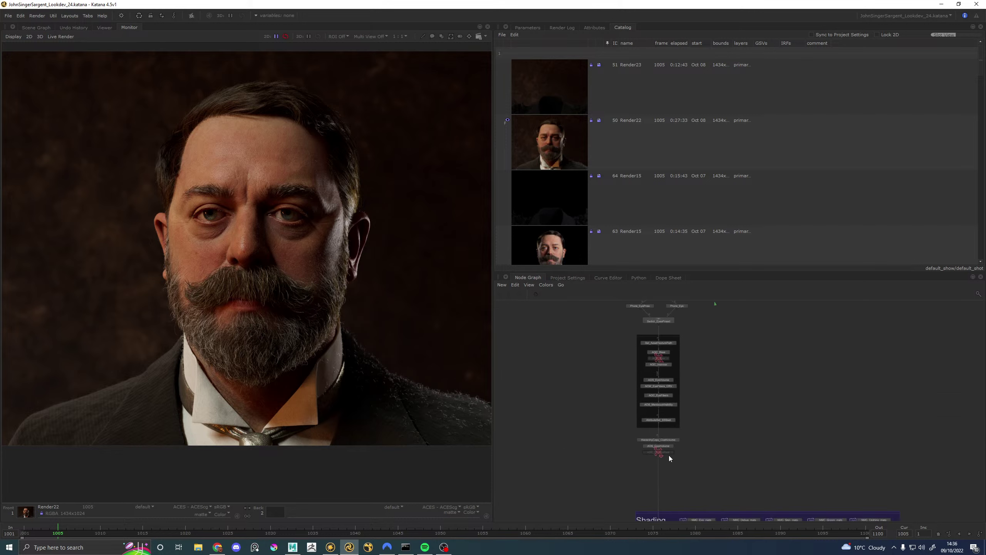
middle_drag(669, 459, 667, 330)
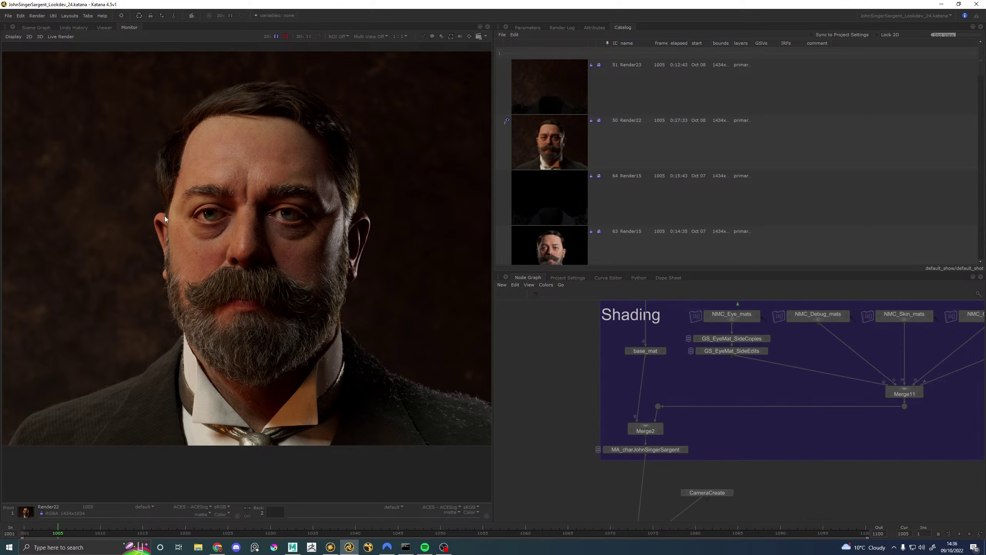
drag(165, 211, 380, 439)
Step: Display the Render23 catalog image, open the Render22 node's parameters and start a preview render from that node
scroll(769, 461, down, 10)
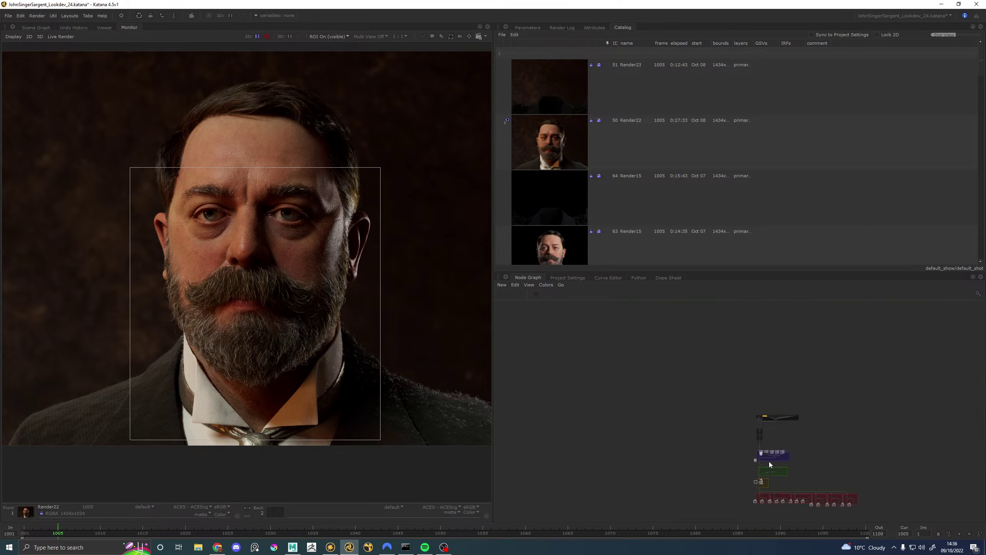
middle_drag(769, 461, 763, 415)
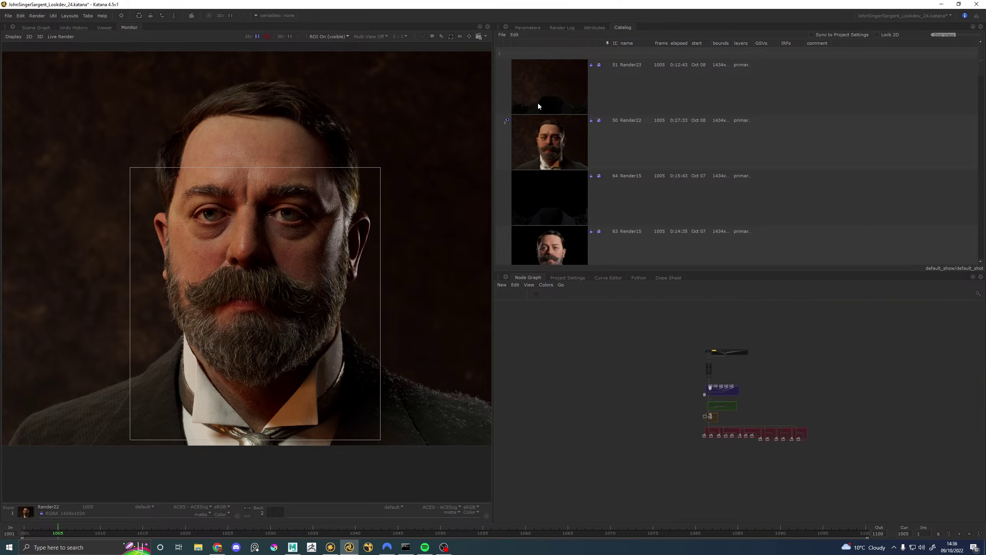
click(508, 65)
scroll(860, 408, up, 10)
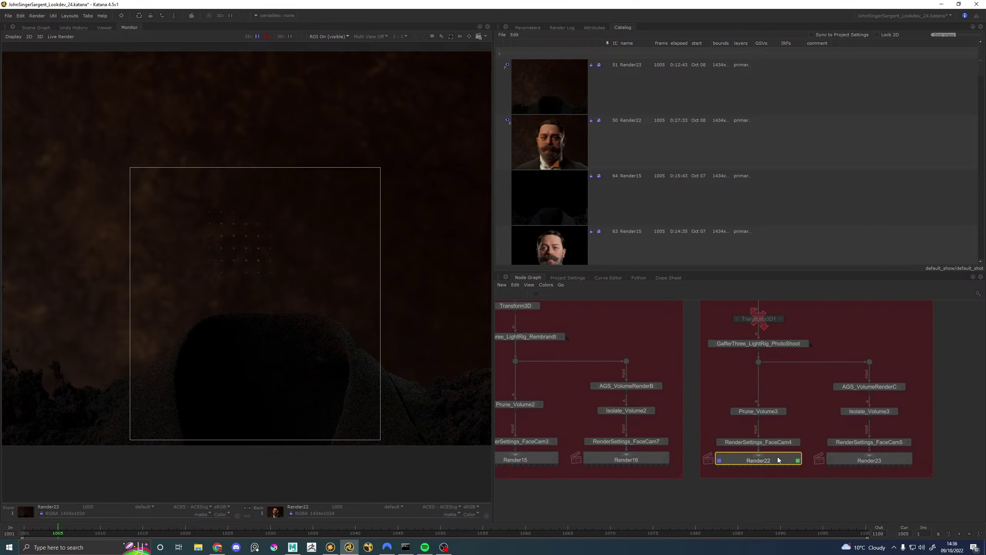
double_click(773, 452)
right_click(776, 458)
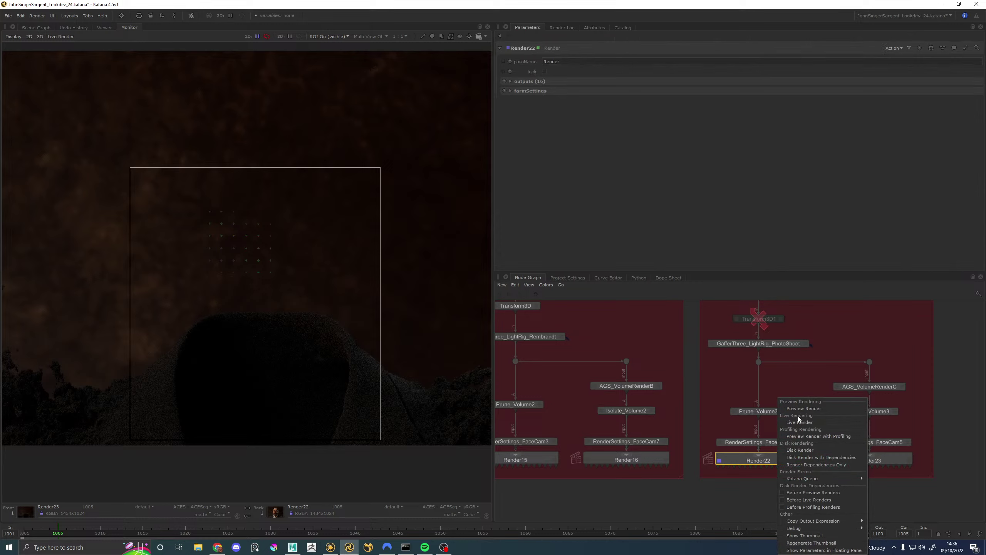
click(801, 408)
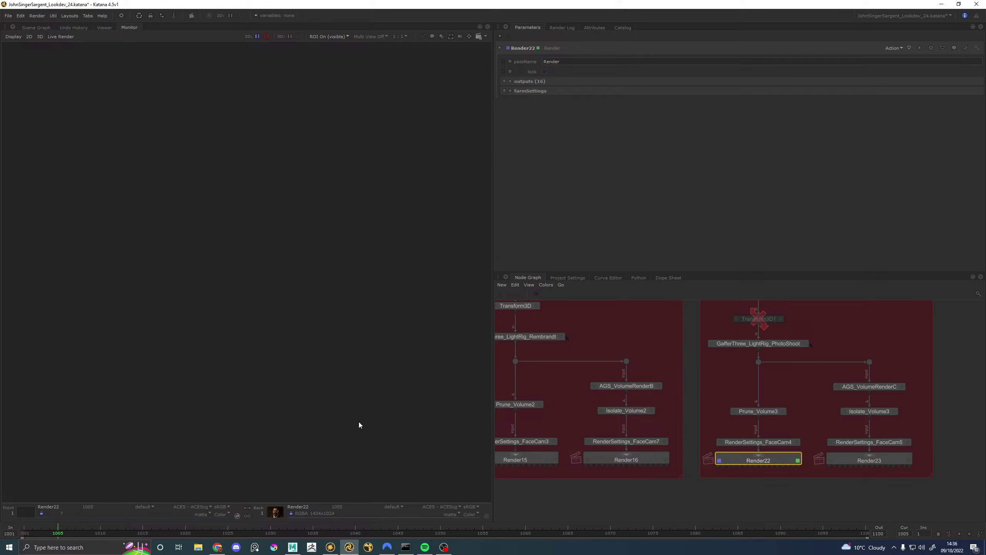
Step: Switch to Maya and examine the beard, moustache and nostril area of the head up close
click(292, 546)
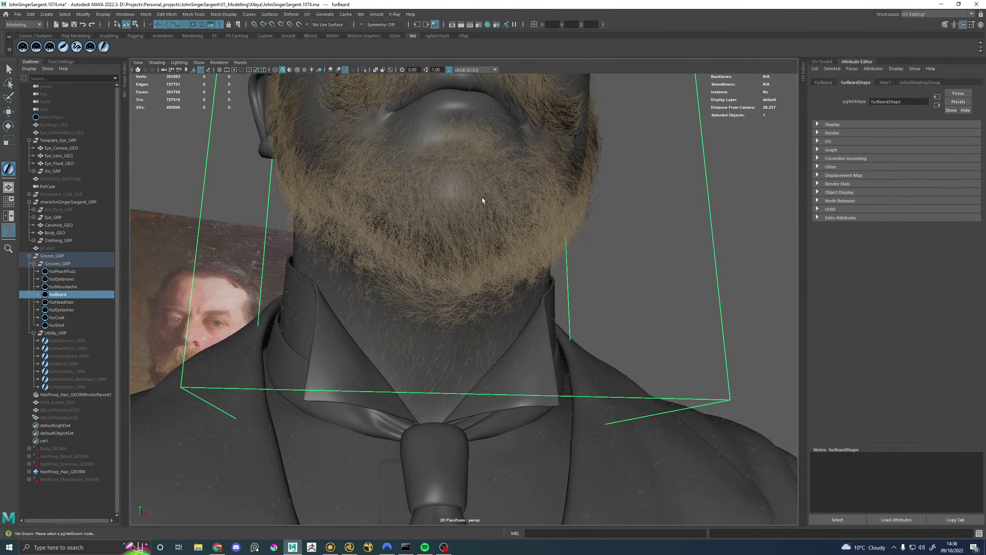
alt+drag(482, 200, 426, 272)
alt+right_drag(425, 272, 474, 309)
alt+middle_drag(474, 309, 418, 263)
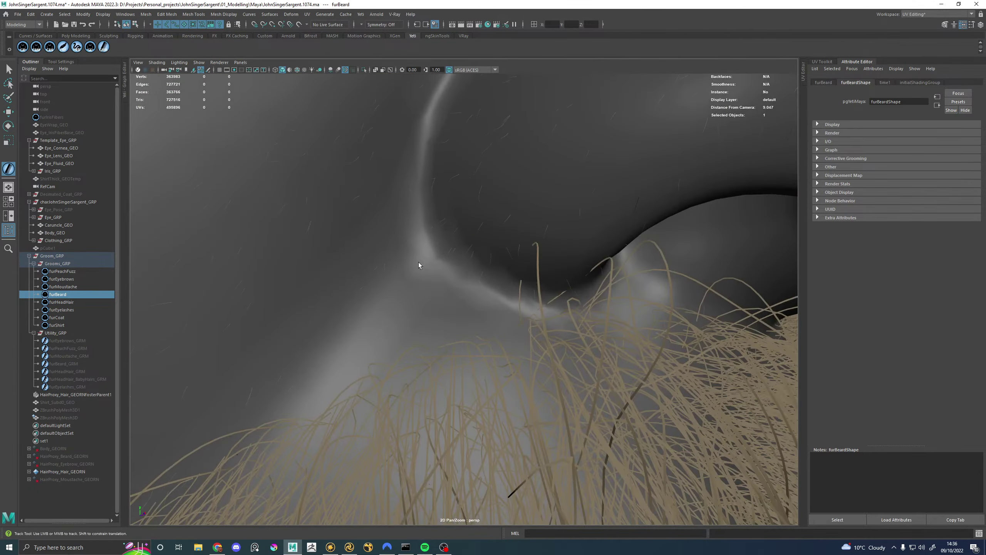
alt+drag(590, 304, 446, 309)
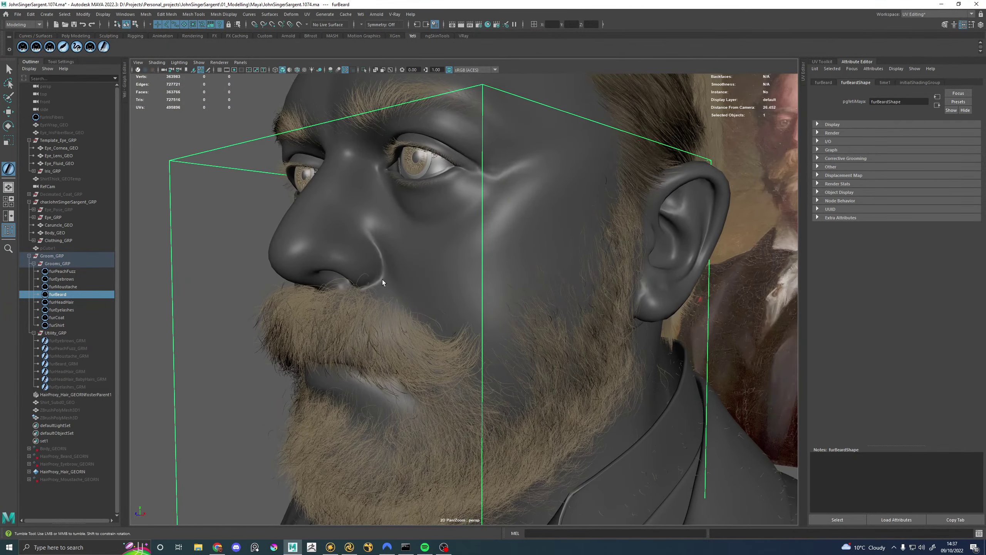
alt+right_drag(382, 282, 440, 267)
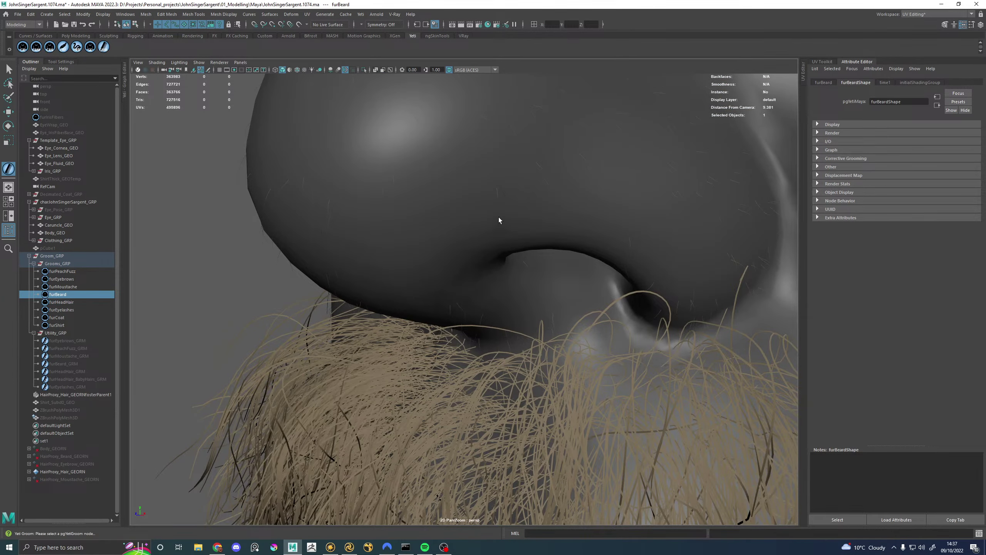
scroll(498, 220, down, 5)
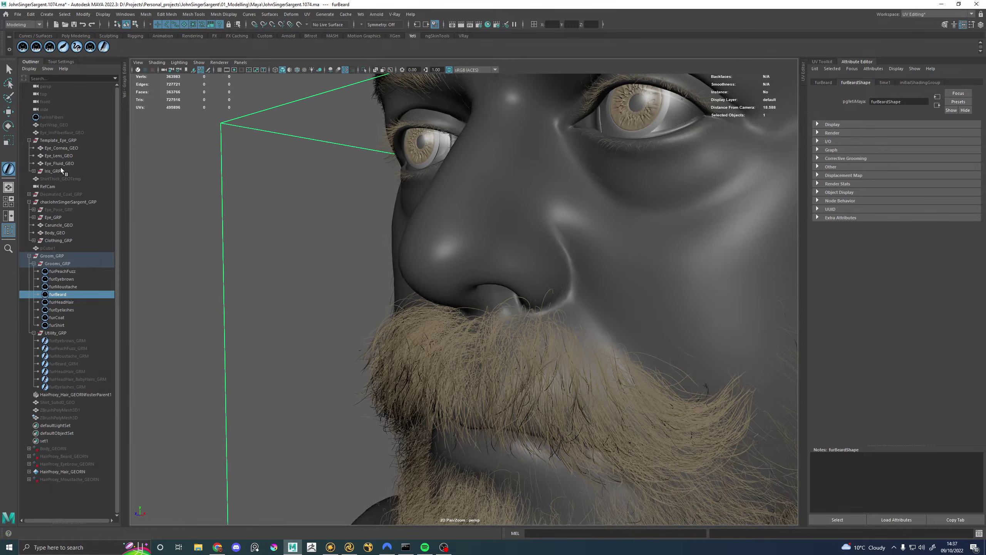
Step: Create a Yeti node on the Body_GEO mesh
click(56, 233)
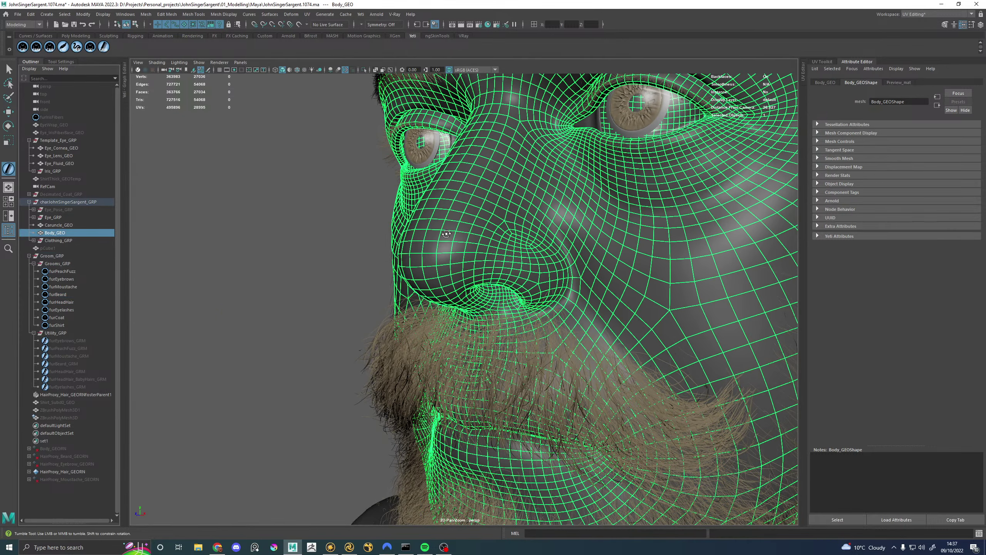
alt+drag(237, 247, 462, 237)
click(360, 14)
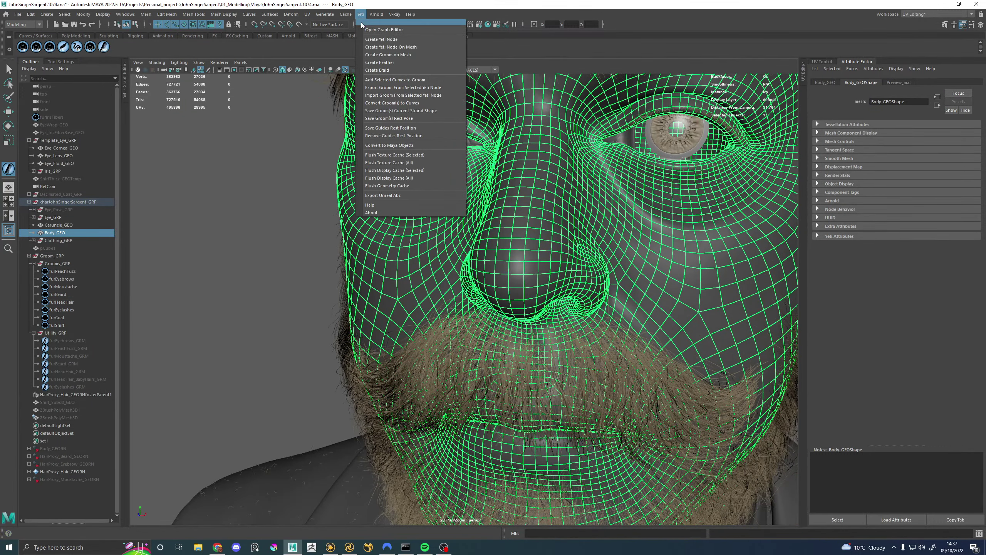
click(396, 47)
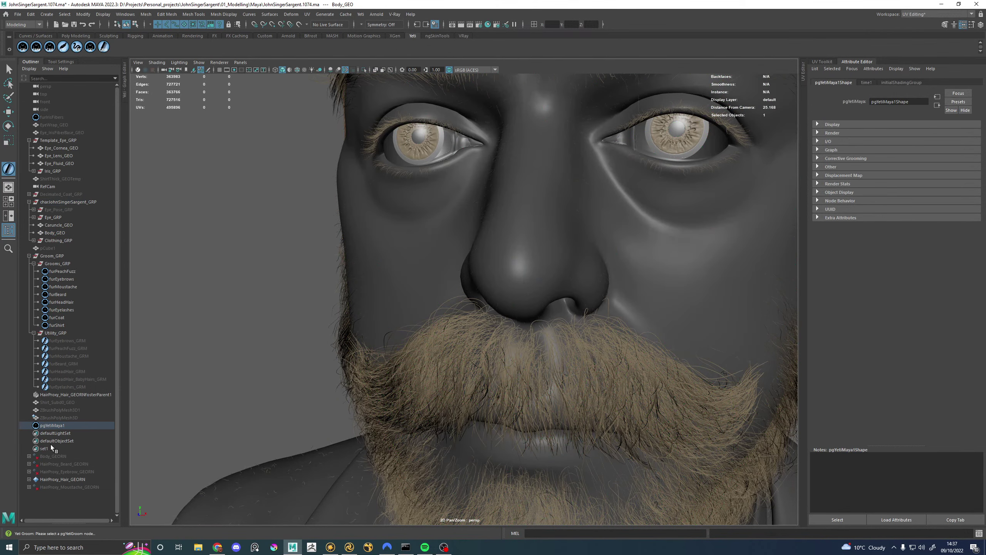
Step: Rename the new Yeti node furNoseHair and move it into the Grooms_GRP group
click(59, 426)
double_click(58, 426)
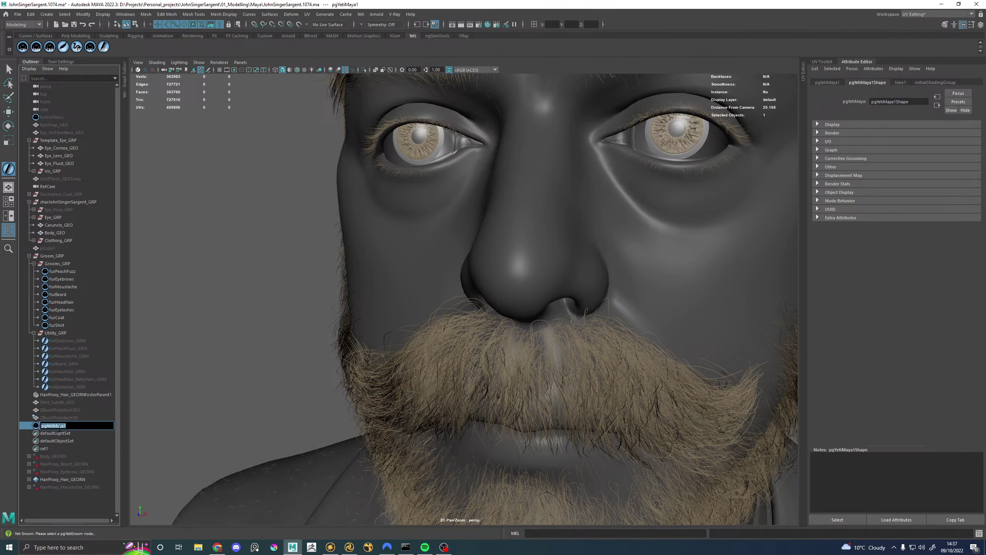
text(furNoseHair)
key(Return)
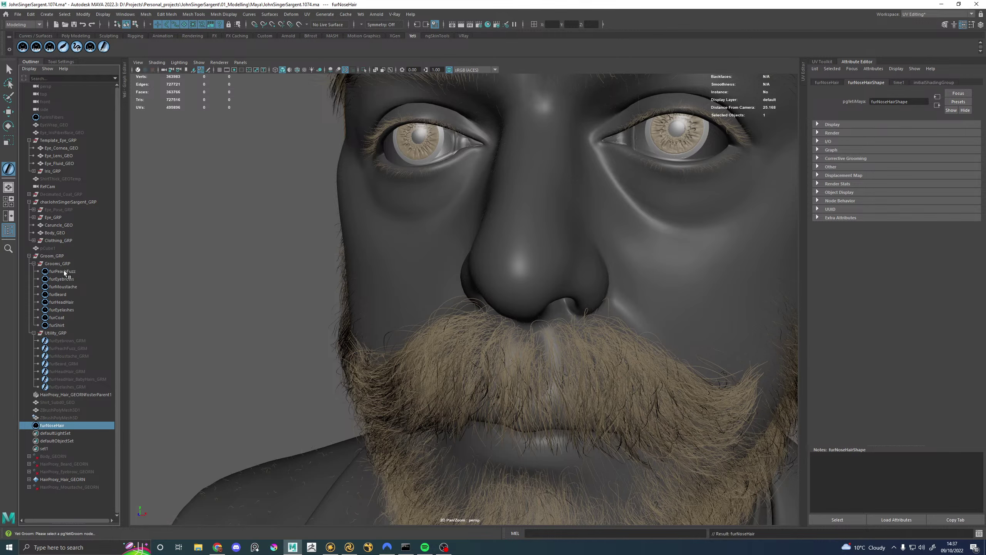
alt+drag(397, 252, 433, 250)
alt+middle_drag(433, 250, 400, 250)
alt+right_drag(389, 251, 424, 259)
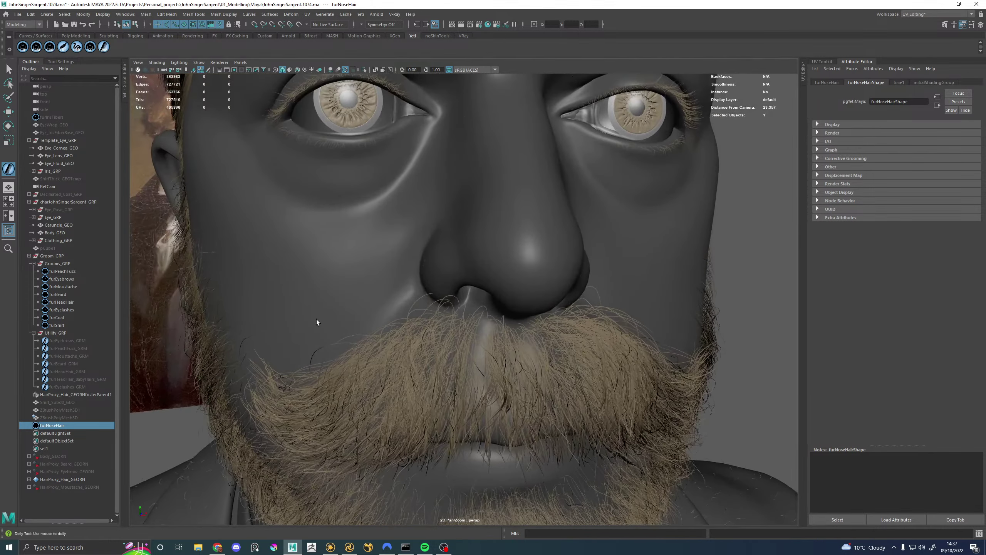
middle_drag(49, 428, 58, 269)
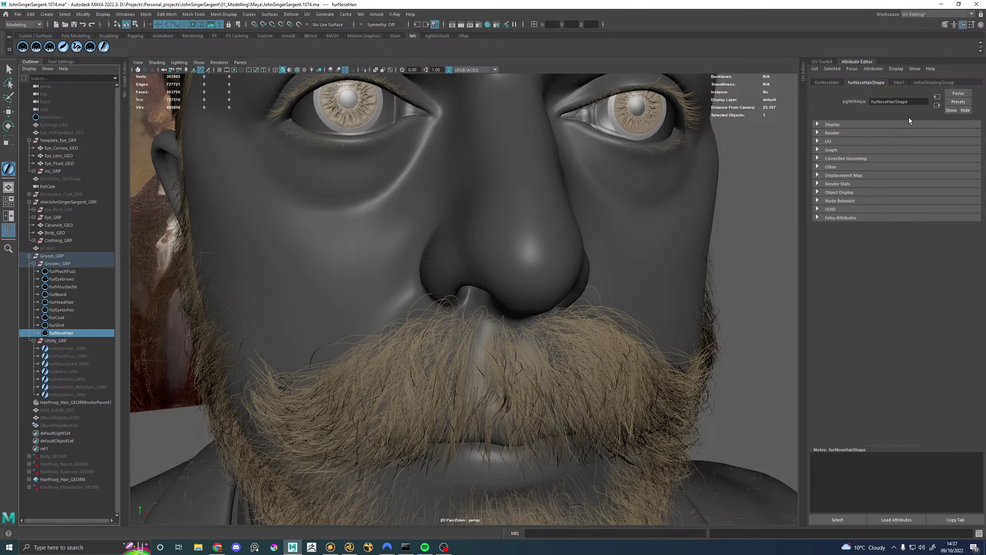
Step: In furNoseHair's Yeti graph, chain Comb and Scraggle nodes after the grow node and display the scraggle node's output
click(125, 81)
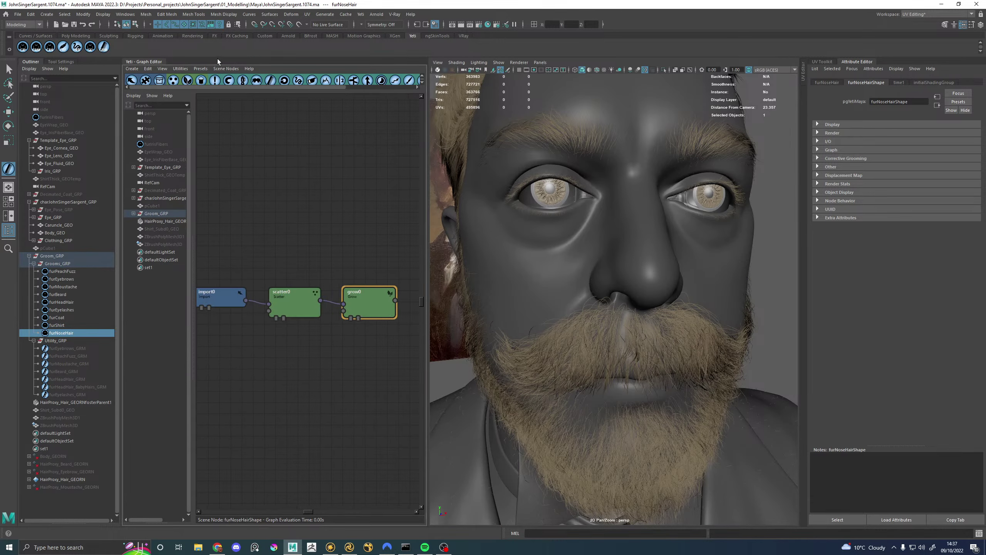
click(270, 81)
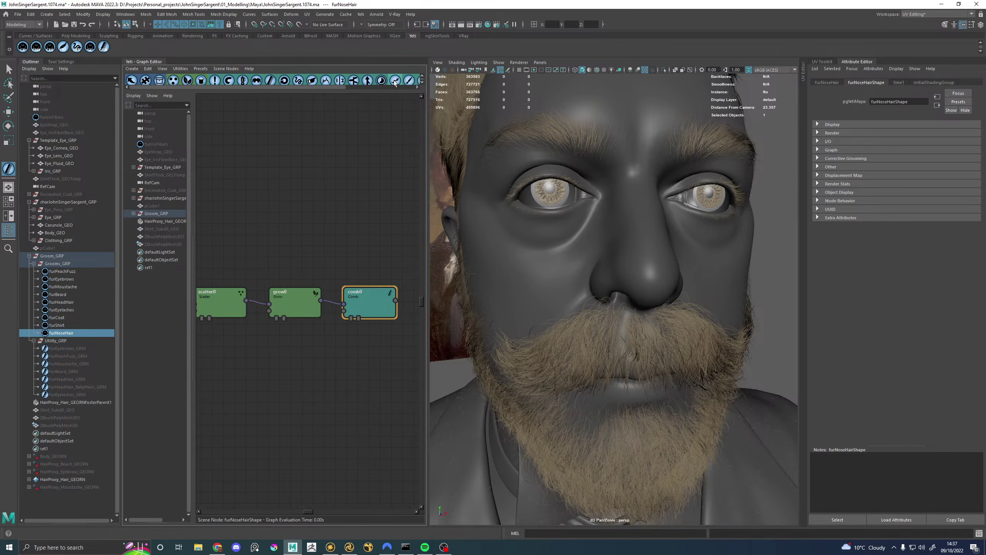
click(395, 81)
click(351, 311)
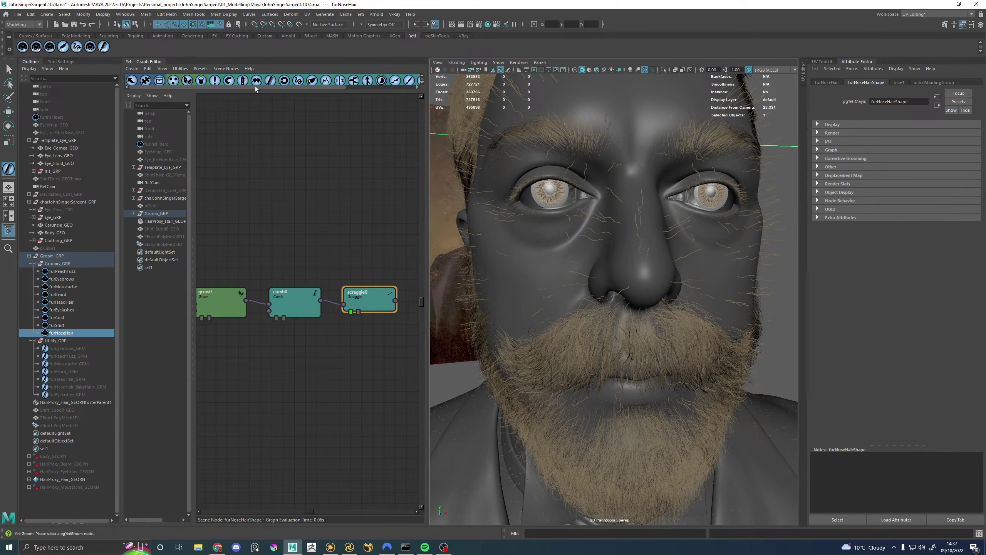
Step: Add a Width node after the scraggle node, display its output and check its parameters
drag(255, 86, 298, 89)
click(387, 80)
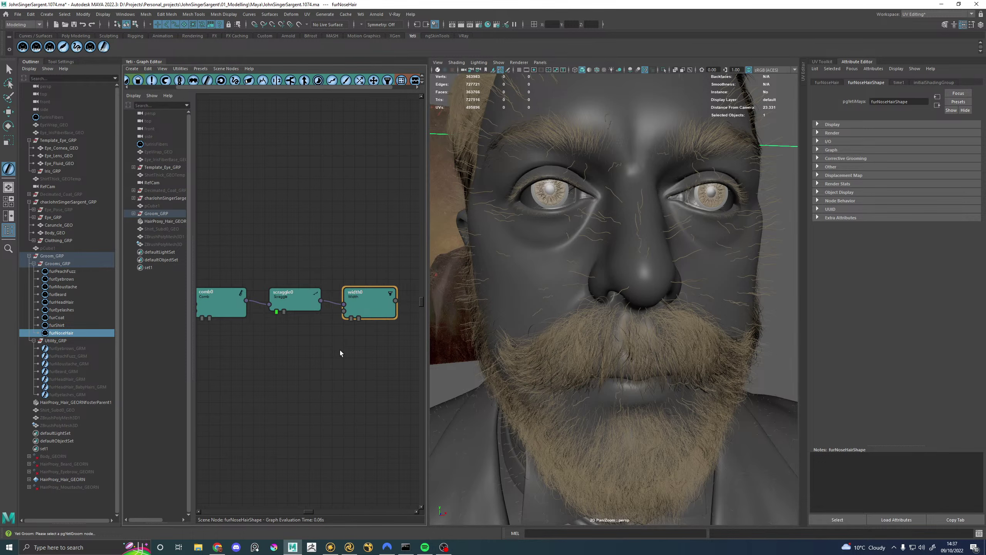
click(350, 319)
double_click(360, 311)
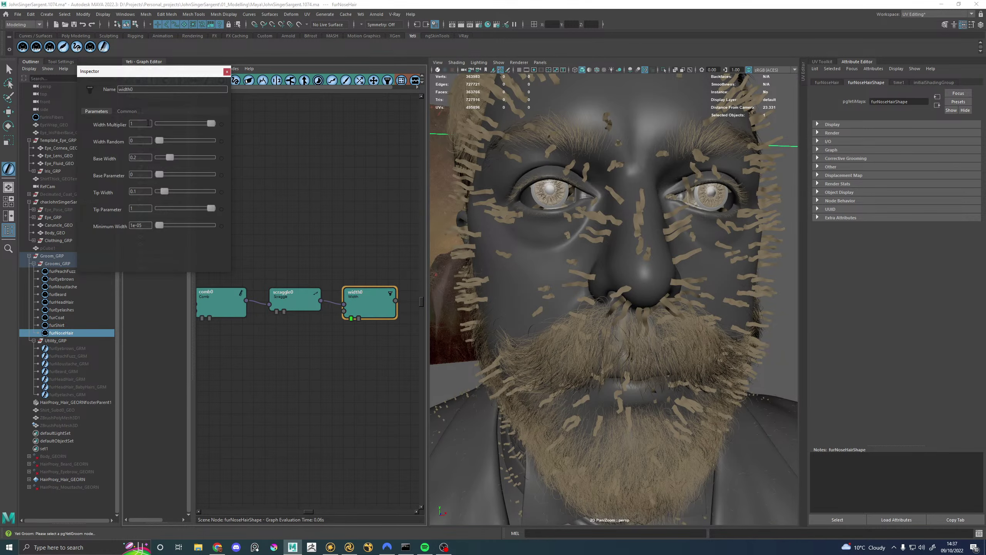
click(226, 72)
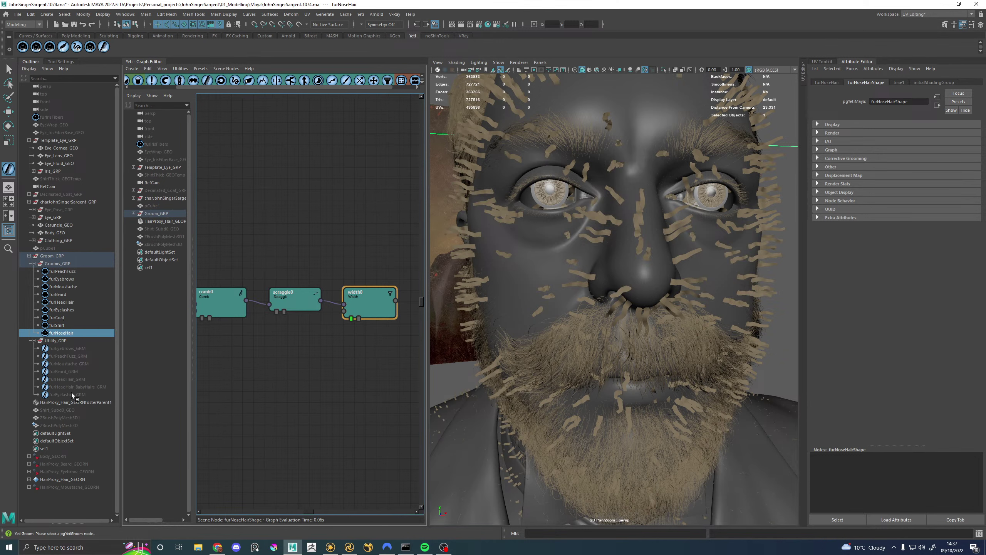
Step: Copy the Width node from furMoustache's Yeti graph and paste it into furNoseHair's graph
click(69, 364)
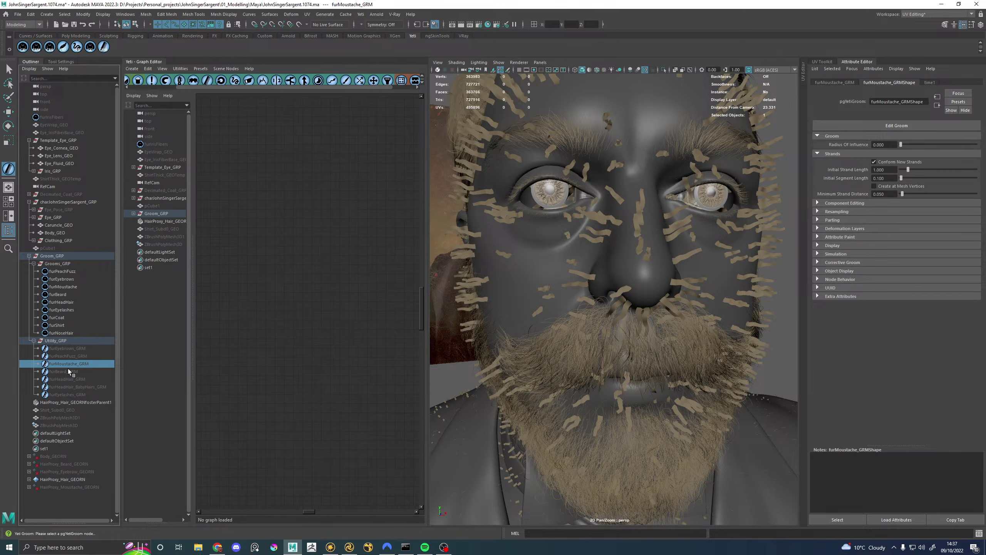
click(65, 284)
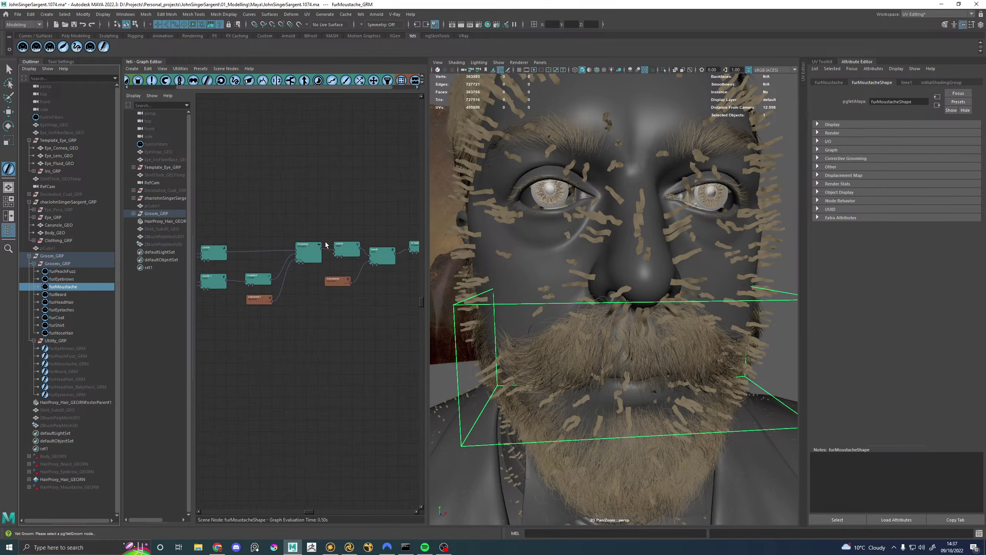
click(342, 250)
scroll(306, 256, up, 3)
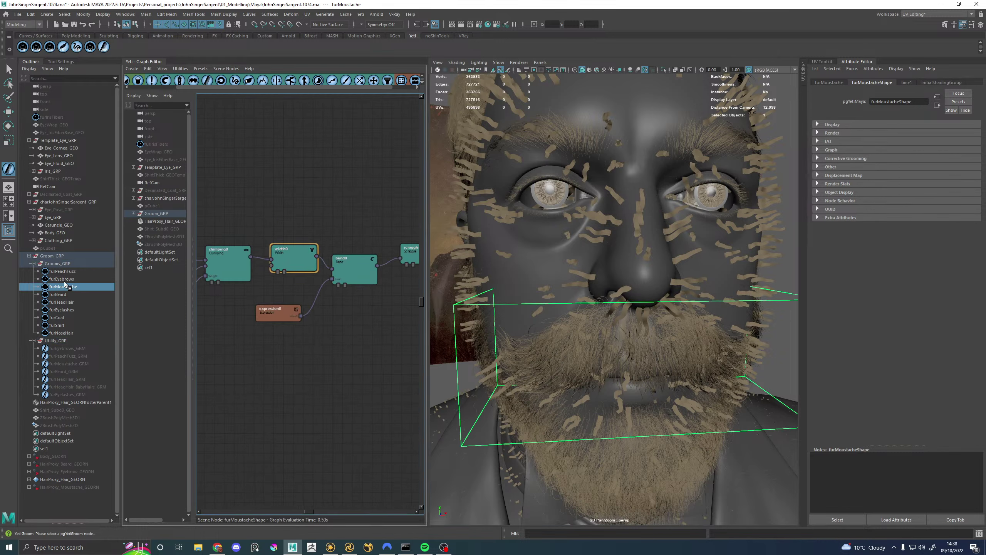
click(62, 332)
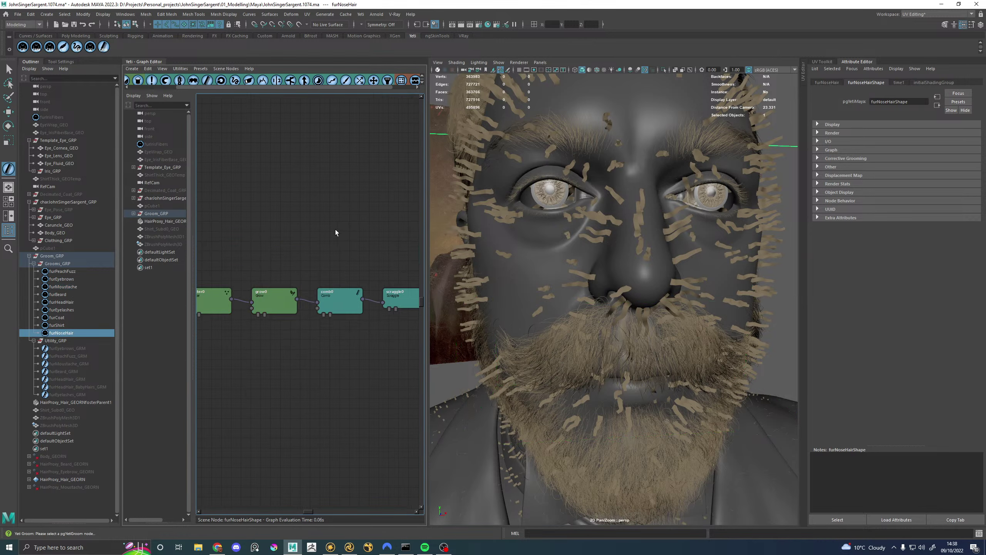
middle_drag(346, 237, 300, 242)
key(ctrl+v)
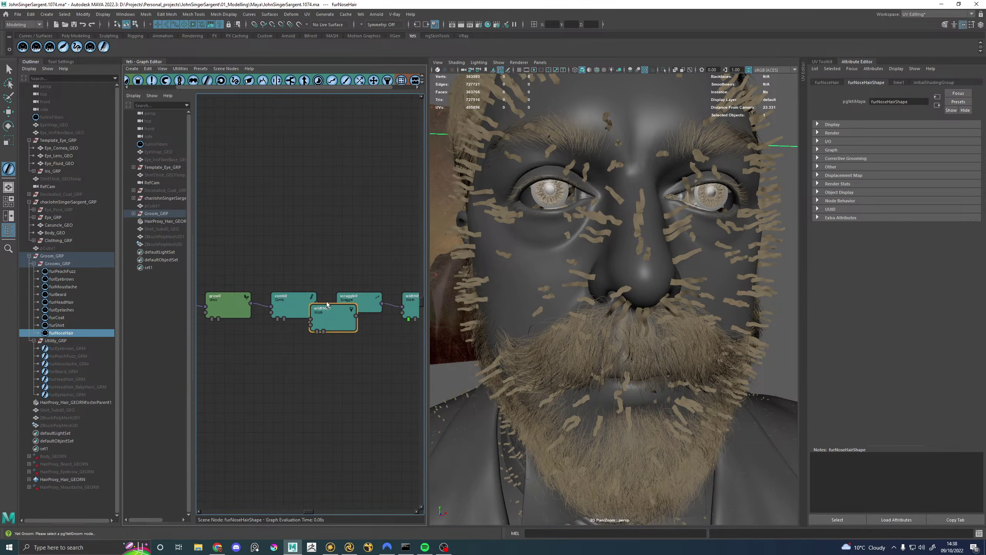
Step: Connect the scraggle node to the pasted Width node, delete the original width0 node and put the copy in its place
drag(326, 301, 410, 343)
middle_drag(390, 334, 316, 330)
drag(308, 299, 319, 356)
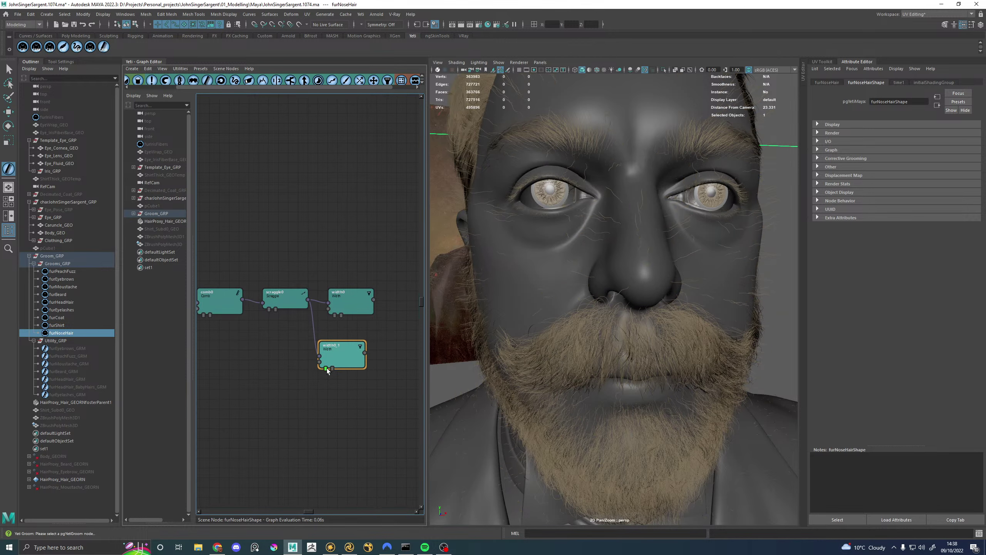
click(355, 299)
key(Delete)
drag(342, 354, 355, 294)
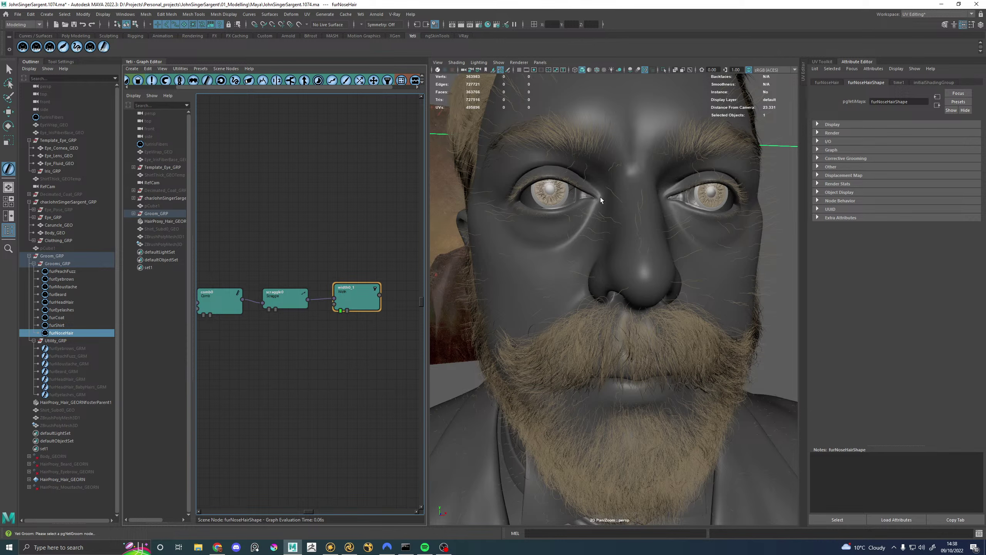
Step: Create a Yeti groom on the Body_GEO mesh
click(61, 233)
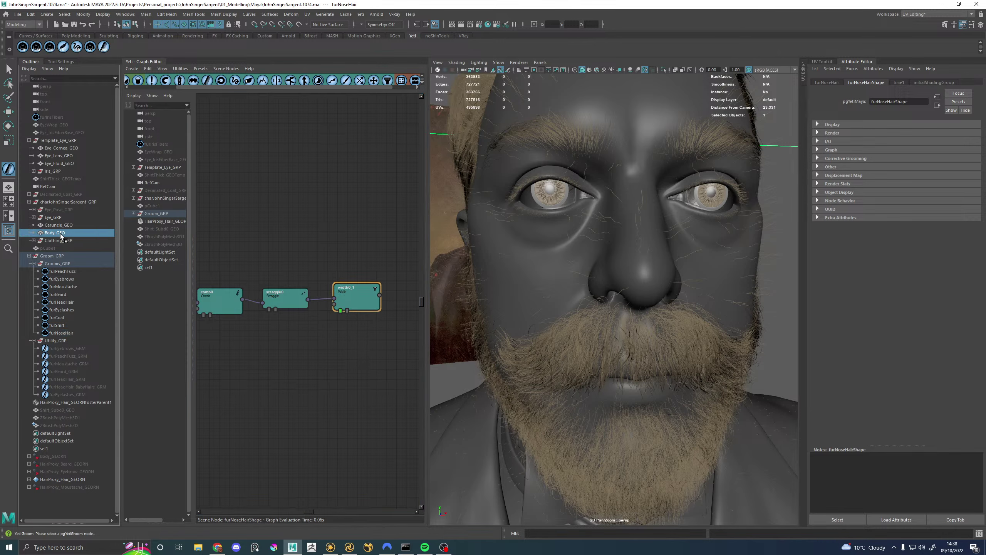
click(361, 14)
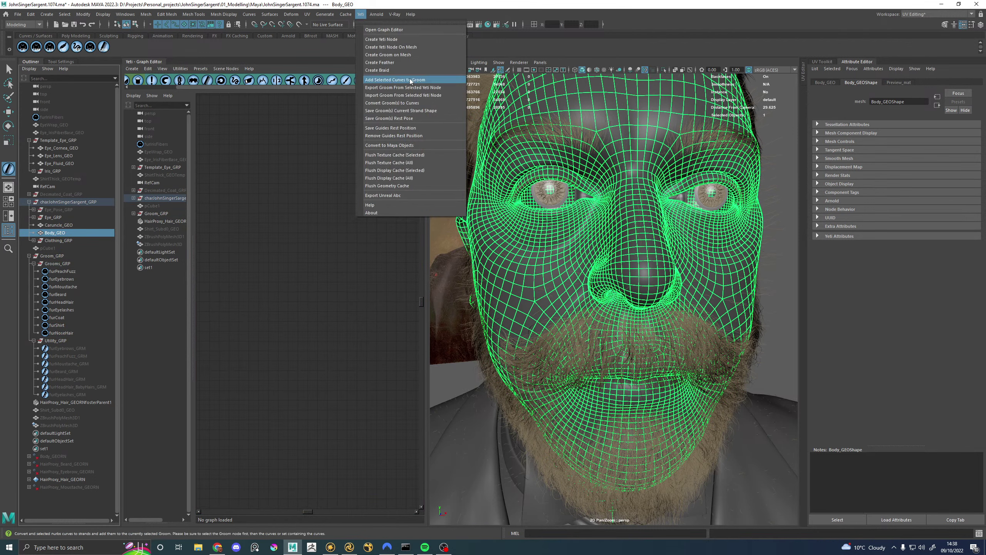
click(404, 55)
Step: Rename the new groom furNoseHair_GRM and move it into the Utility_GRP group
click(56, 433)
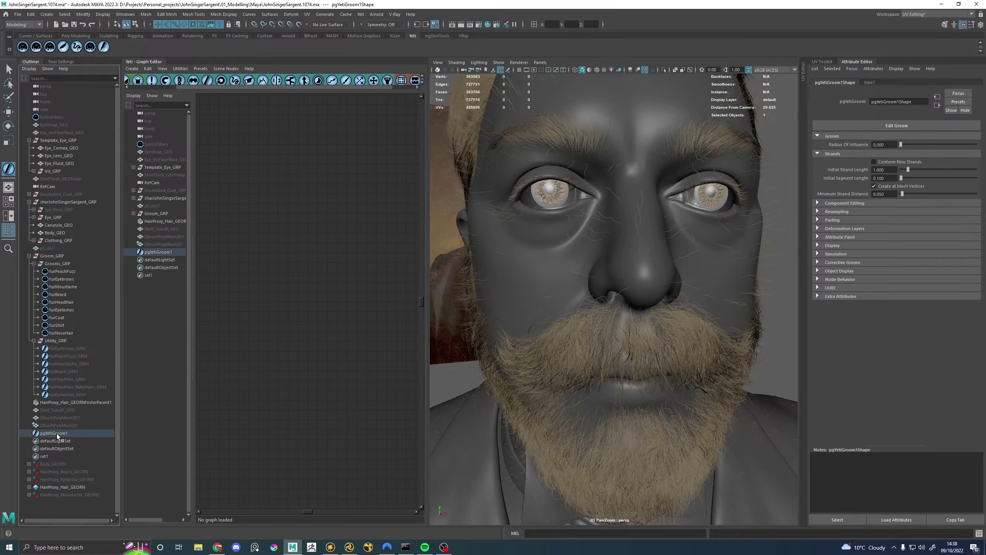
double_click(58, 434)
text(furNoseHair_G)
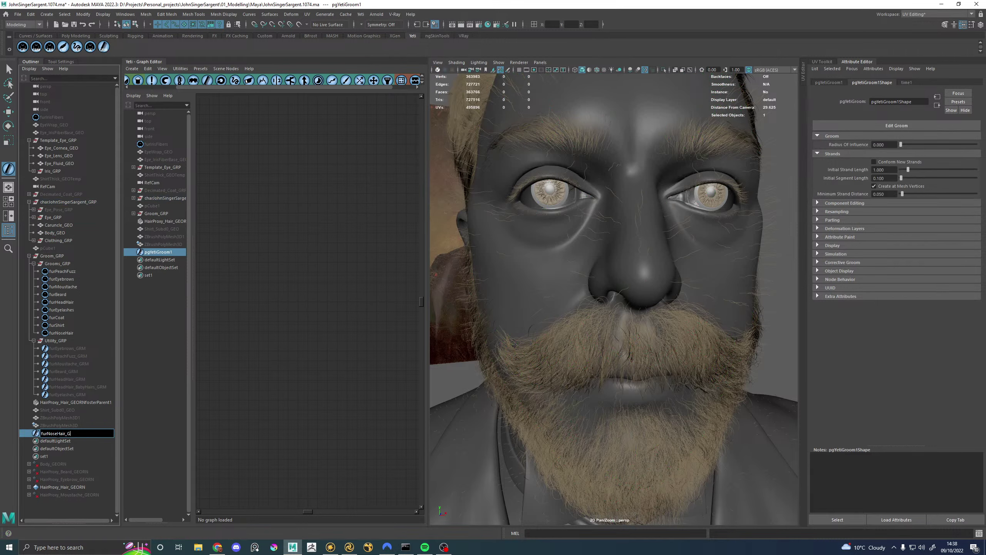
text(RM)
key(Return)
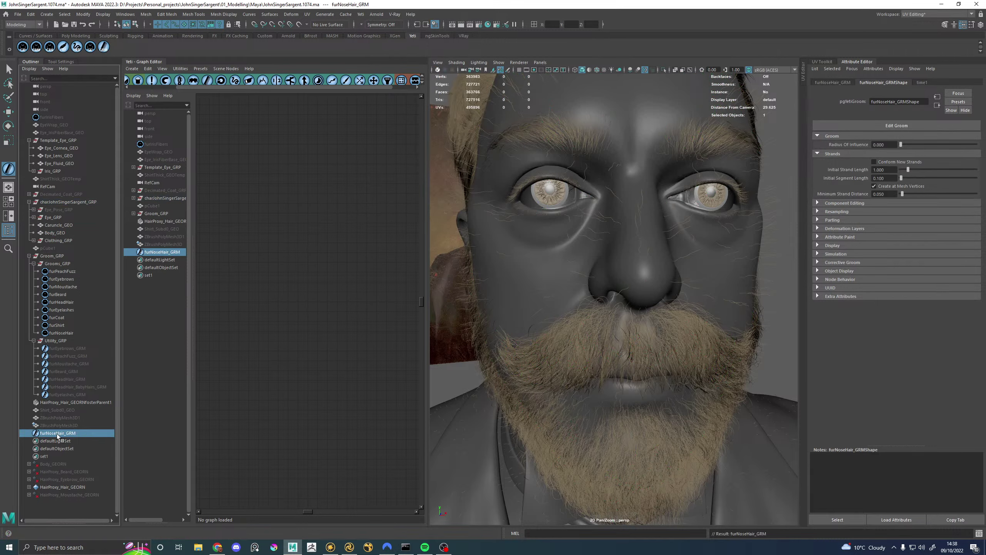
middle_drag(57, 435, 48, 329)
middle_drag(60, 400, 56, 342)
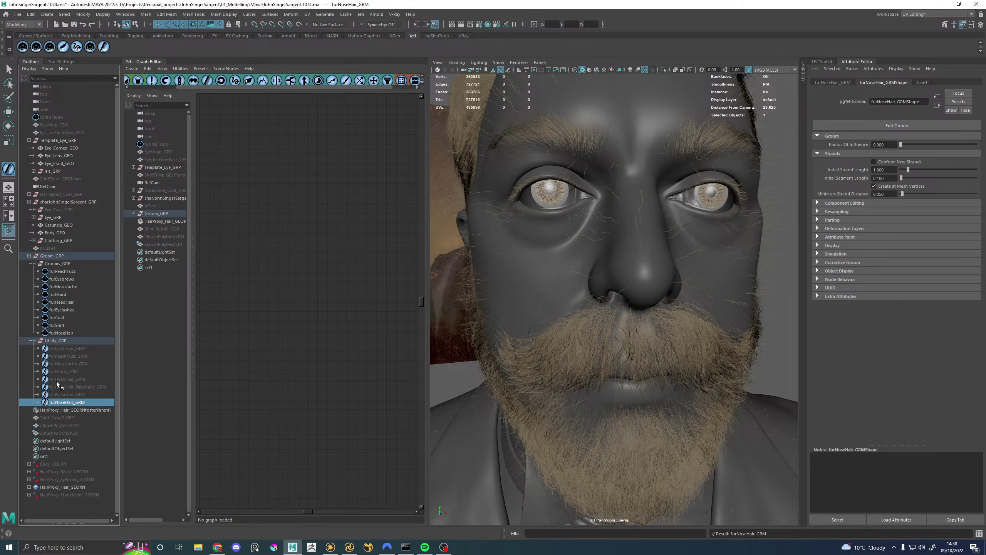
Step: Enable groom editing on furNoseHair_GRM, collapse the Yeti graph editor and set the groom's Radius Of Influence to about 0.186
click(63, 403)
alt+drag(595, 257, 652, 252)
click(897, 125)
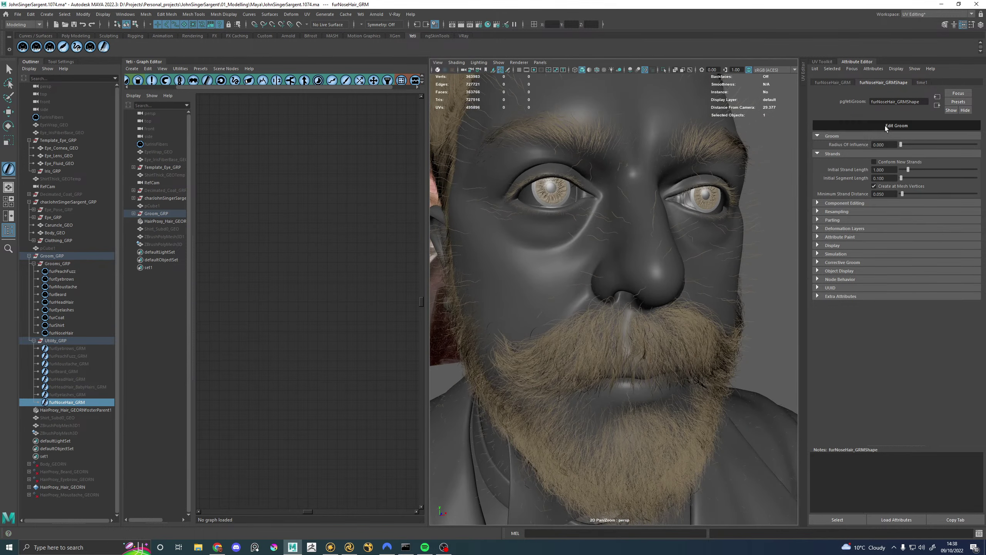
click(144, 62)
drag(901, 145, 905, 147)
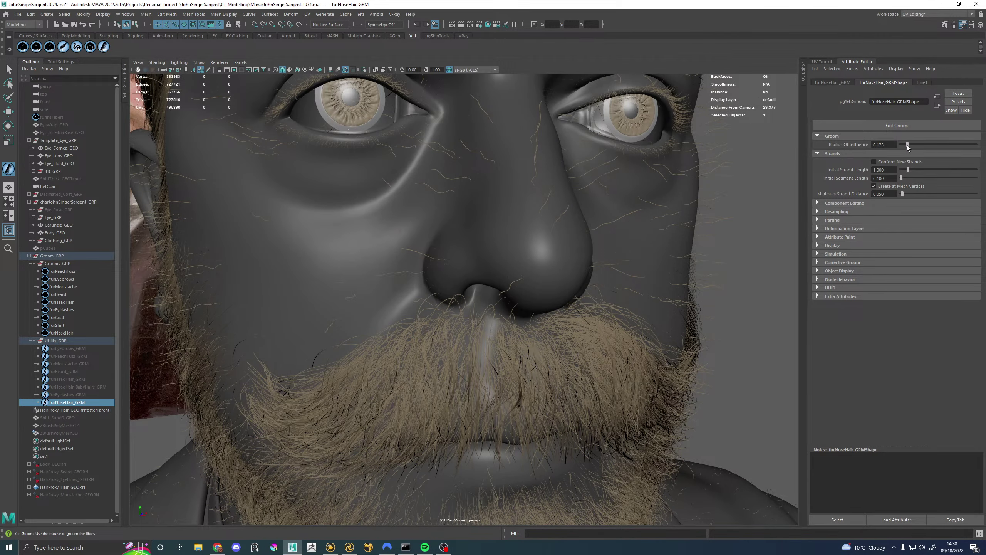
Step: Save the scene as a new incremental version
alt+right_drag(660, 307, 610, 242)
key(ctrl+s)
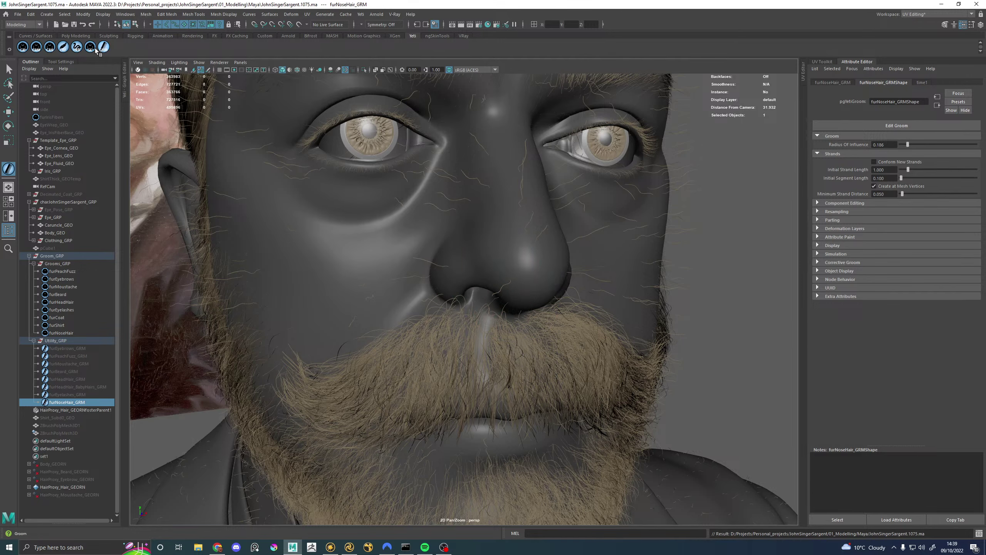
scroll(427, 272, up, 5)
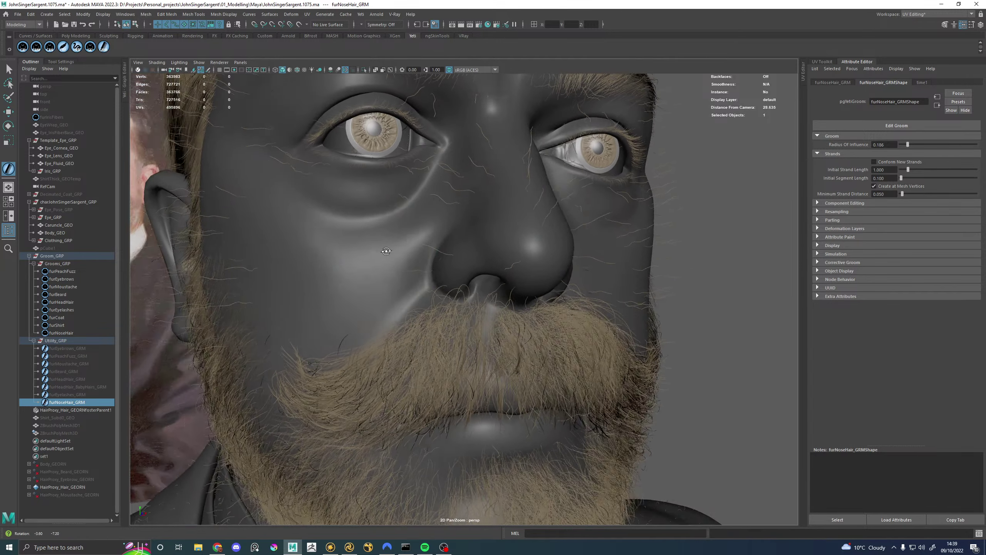
Step: Turn off Create at Mesh Vertices and add guide strands to furNoseHair_GRM inside the first nostril with the add strands brush
drag(509, 292, 536, 273)
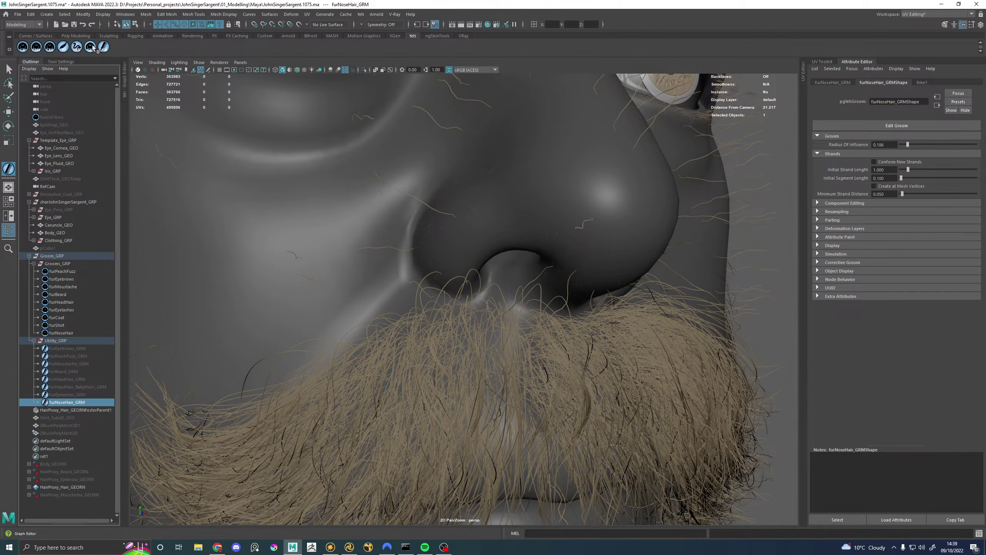
click(125, 80)
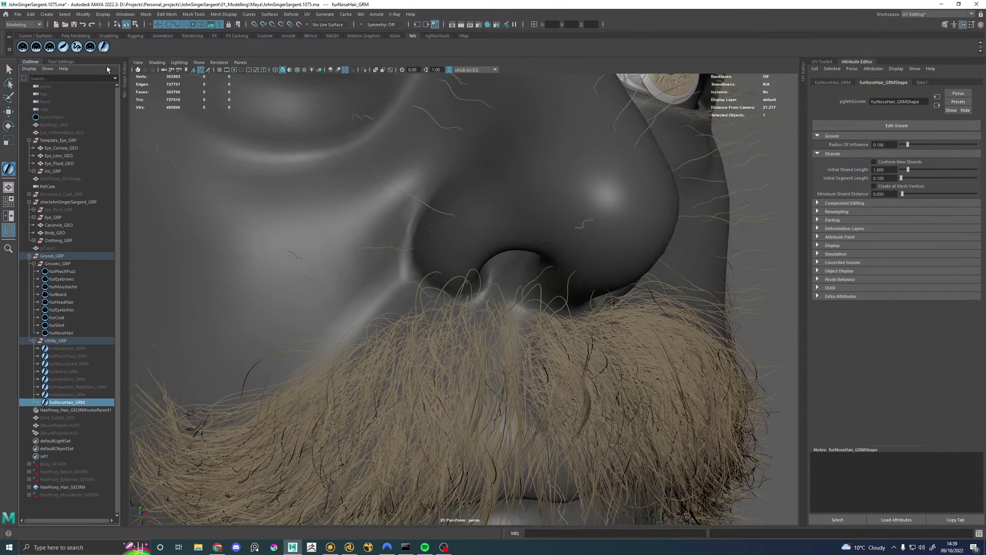
click(61, 61)
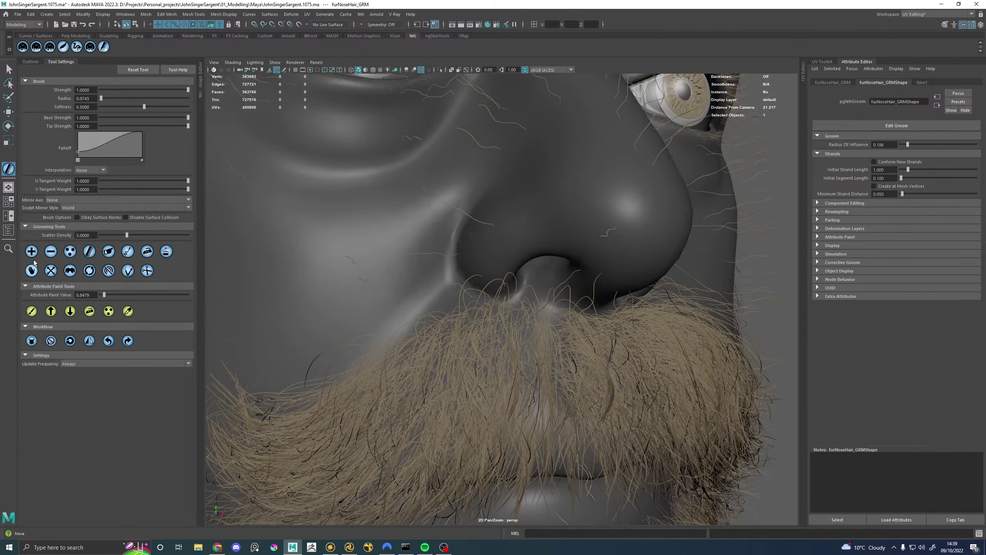
mouse_move(544, 278)
mouse_down()
mouse_move(535, 291)
mouse_move(549, 293)
mouse_move(559, 274)
mouse_move(547, 275)
mouse_up()
alt+right_drag(547, 275, 627, 315)
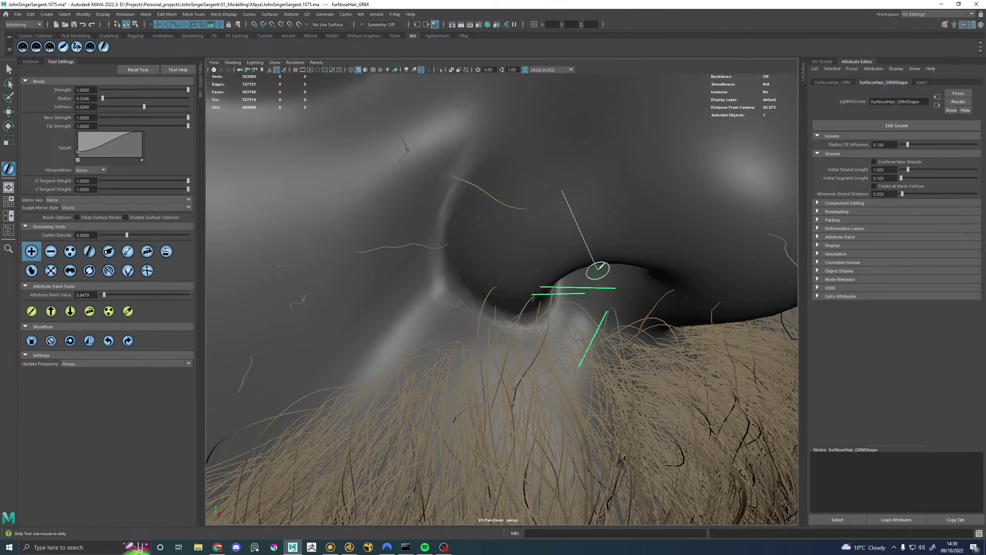
mouse_move(616, 271)
alt+mouse_down()
mouse_move(615, 284)
mouse_move(590, 242)
alt+mouse_up()
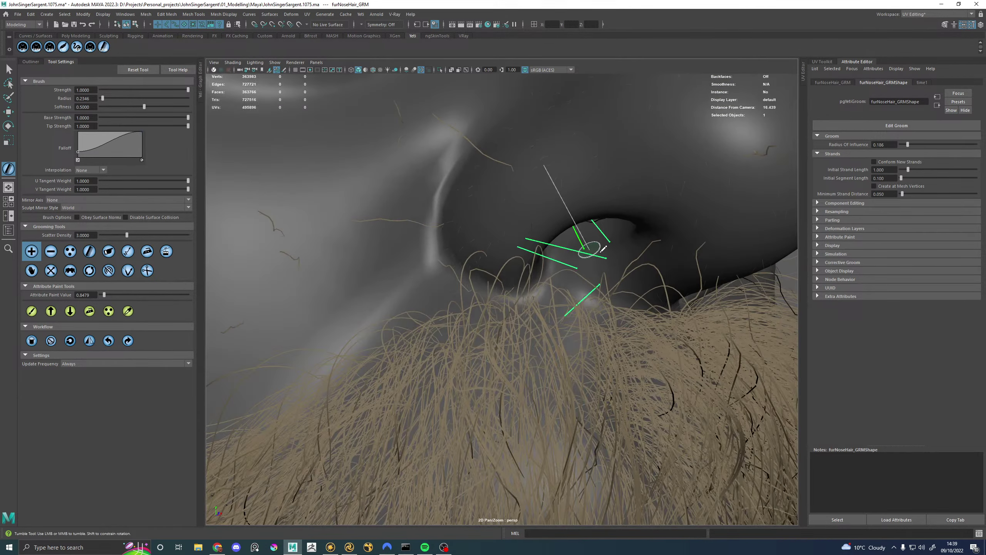
alt+middle_drag(590, 243, 571, 266)
Step: Add guide strands inside the opposite nostril and check the strand placement in both nostrils
alt+drag(624, 264, 528, 255)
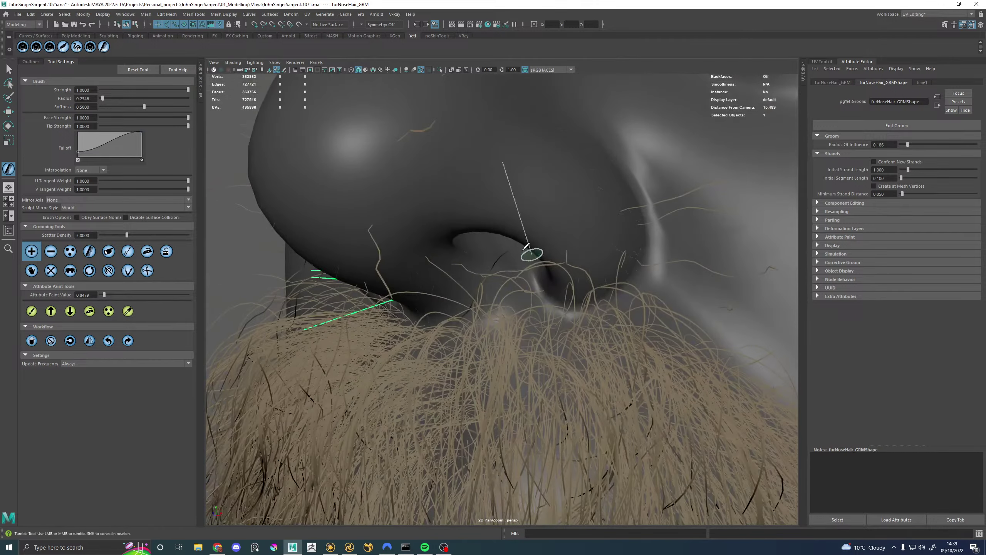
alt+middle_drag(462, 225, 475, 248)
alt+right_drag(475, 249, 506, 309)
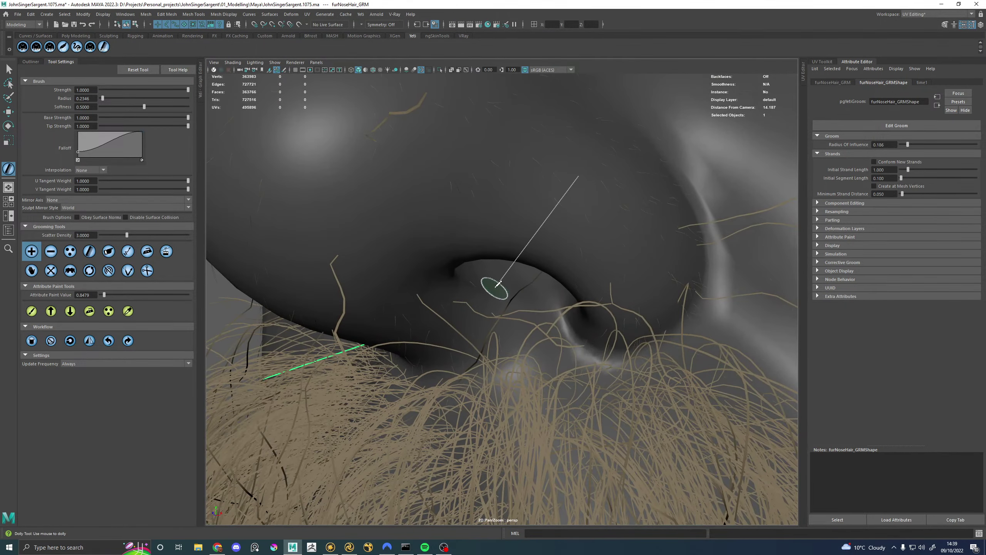
click(547, 325)
click(515, 311)
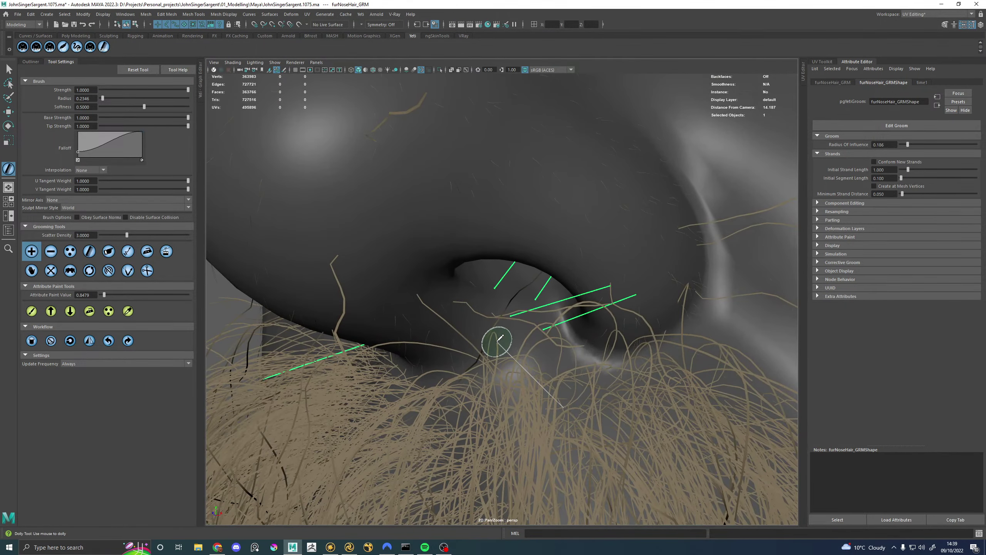
click(488, 345)
click(526, 345)
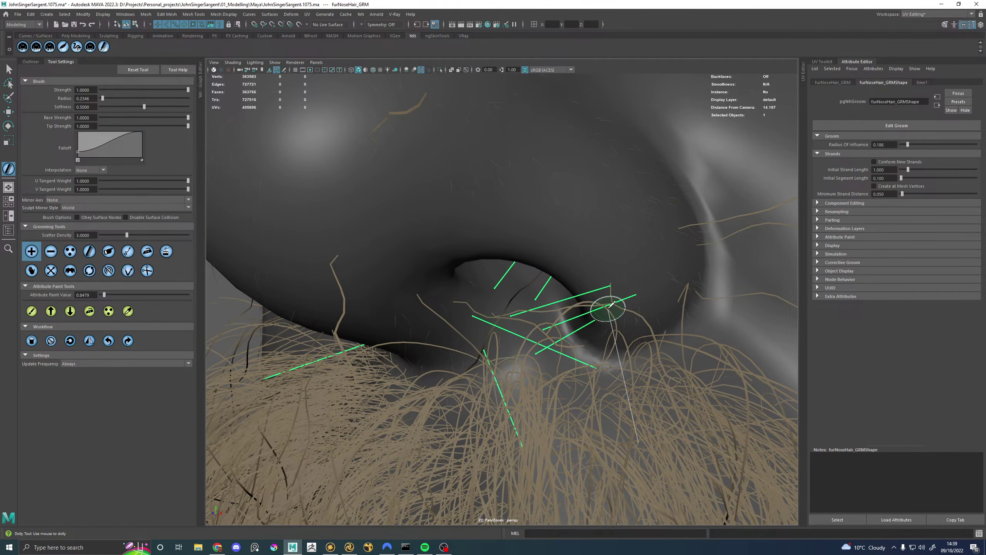
mouse_move(594, 313)
alt+mouse_down()
mouse_move(459, 320)
mouse_move(505, 334)
alt+mouse_up()
scroll(505, 334, up, 5)
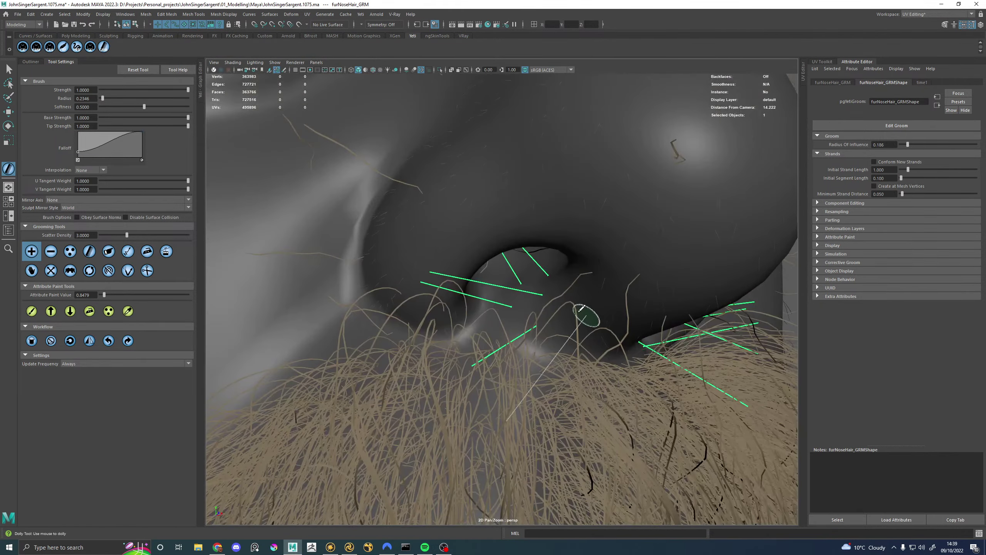
scroll(551, 348, down, 5)
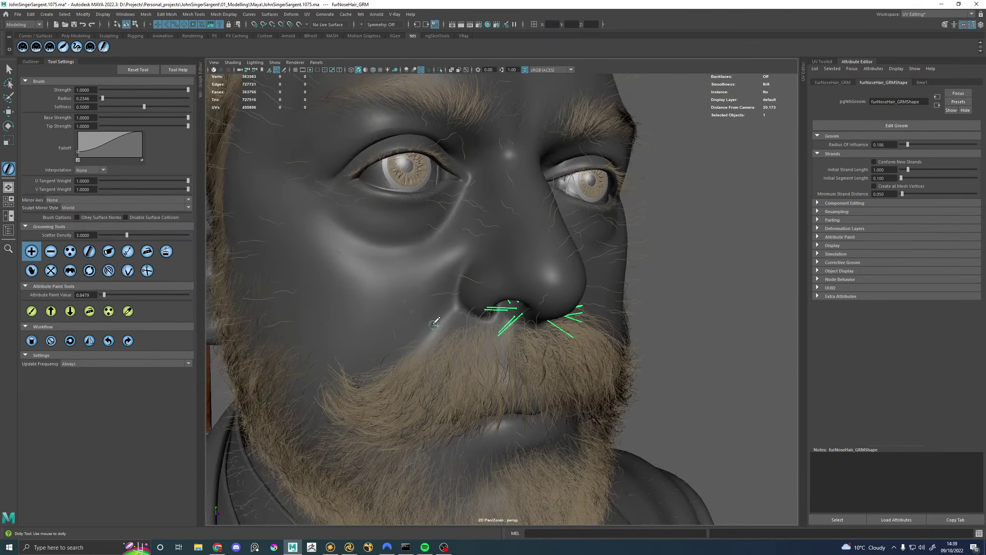
alt+drag(341, 334, 406, 324)
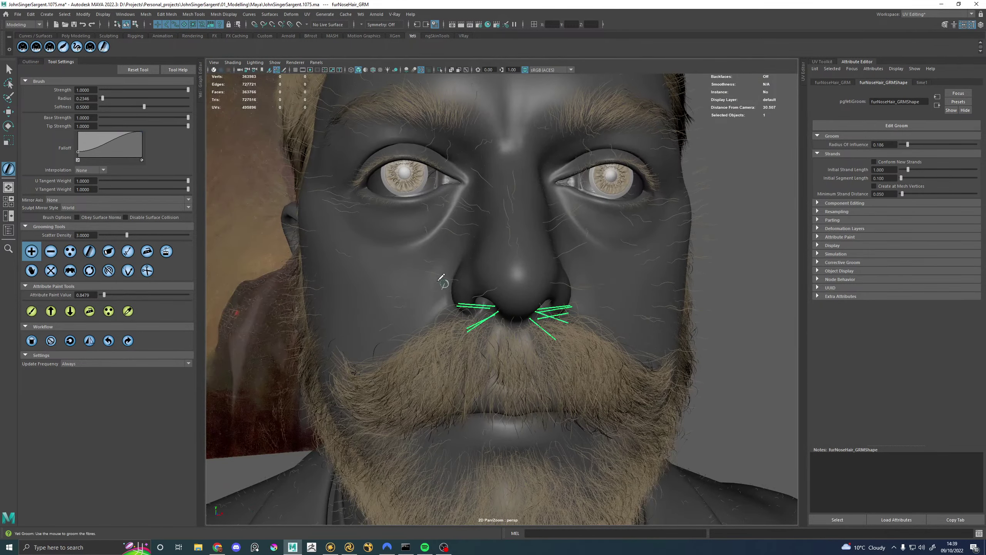
scroll(388, 233, up, 5)
alt+drag(349, 233, 278, 178)
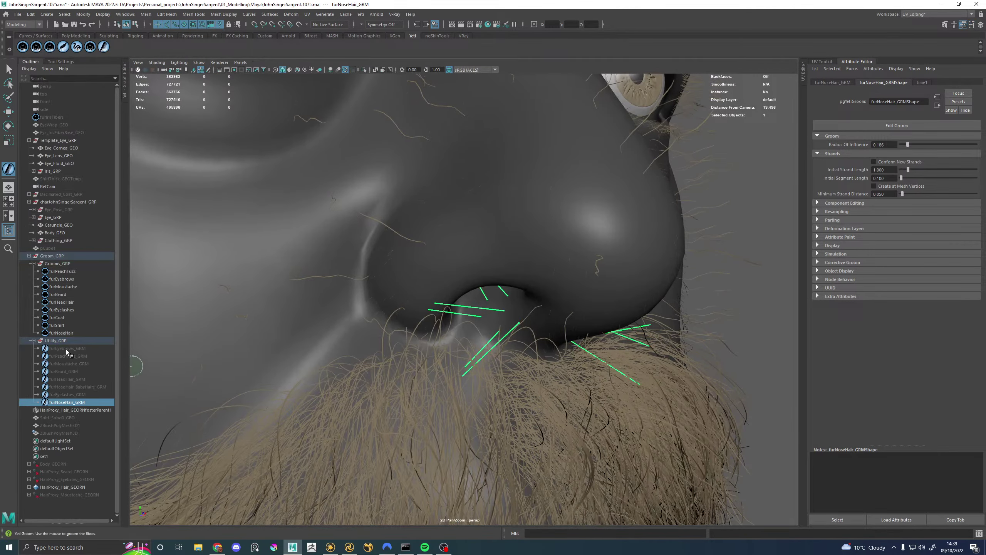
Step: Add the furNoseHair_GRM groom's shape to the input grooms of the furNoseHair fur node
click(61, 333)
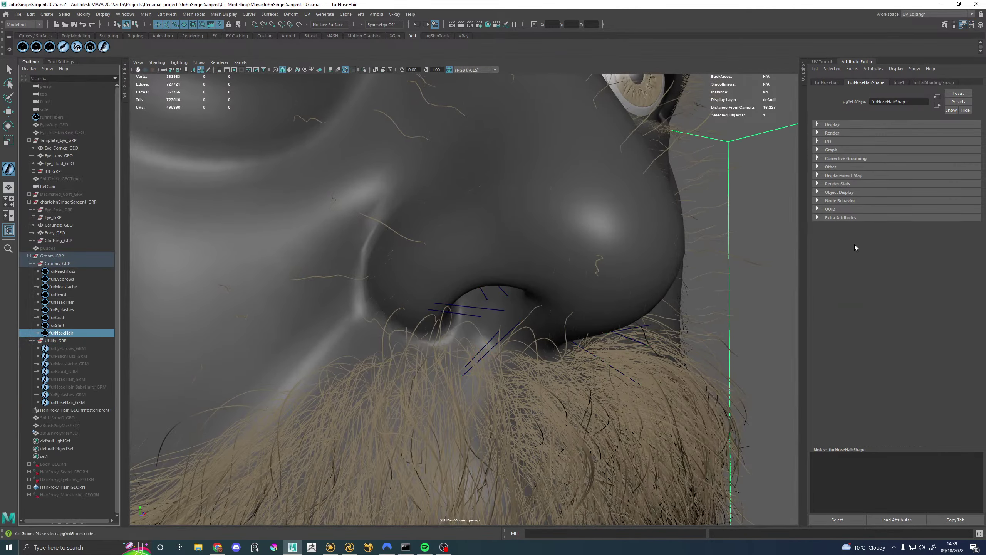
double_click(829, 167)
click(829, 158)
click(829, 159)
click(828, 150)
click(830, 183)
click(830, 176)
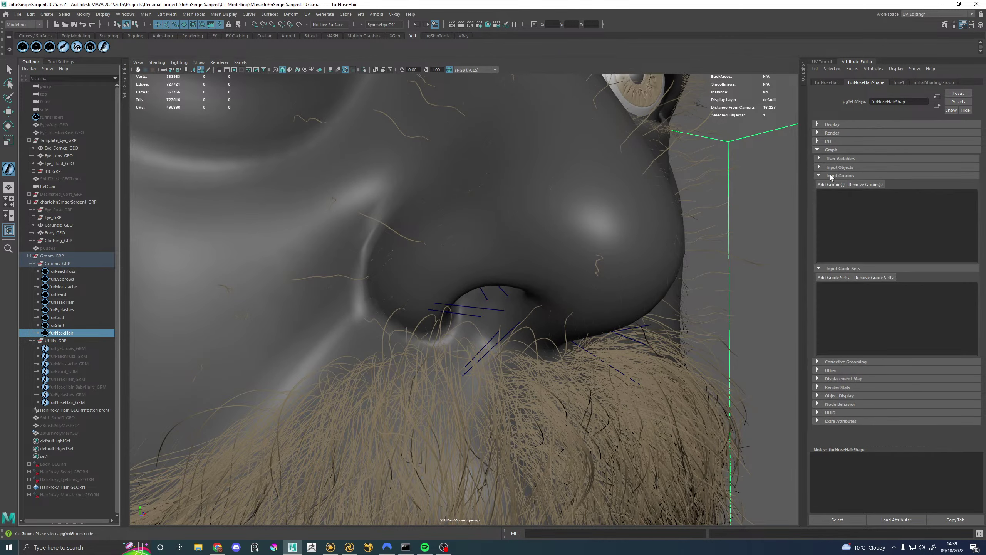
click(831, 184)
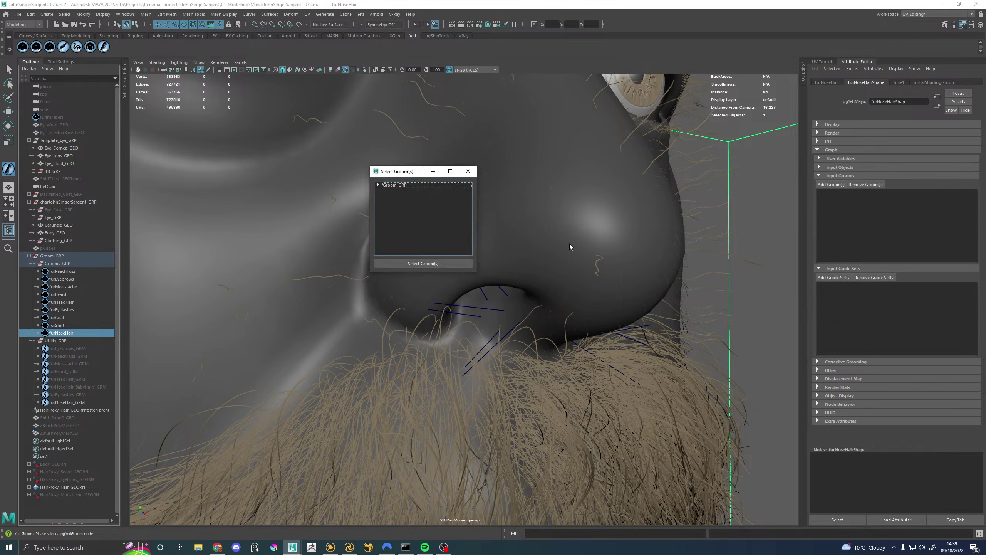
click(379, 183)
click(386, 189)
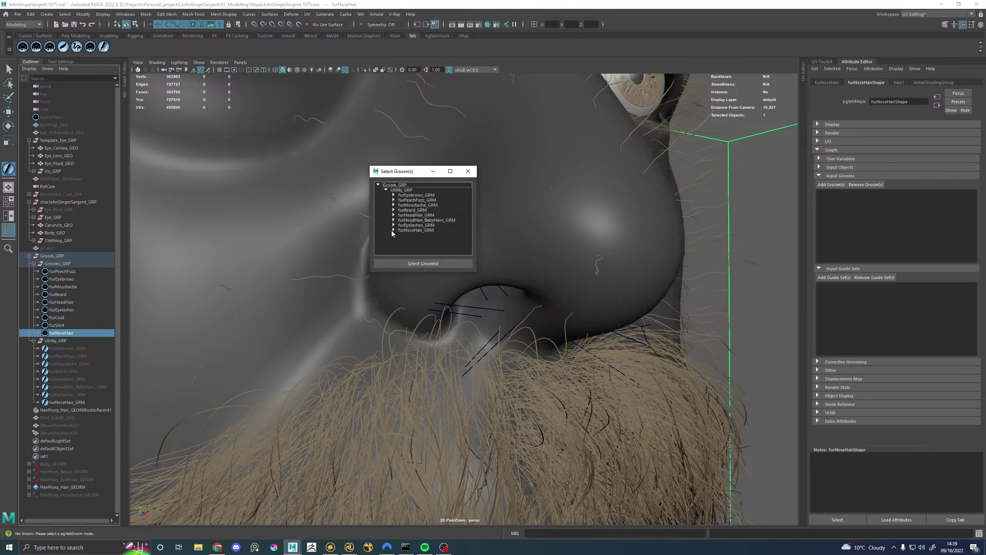
click(393, 229)
click(428, 235)
click(431, 263)
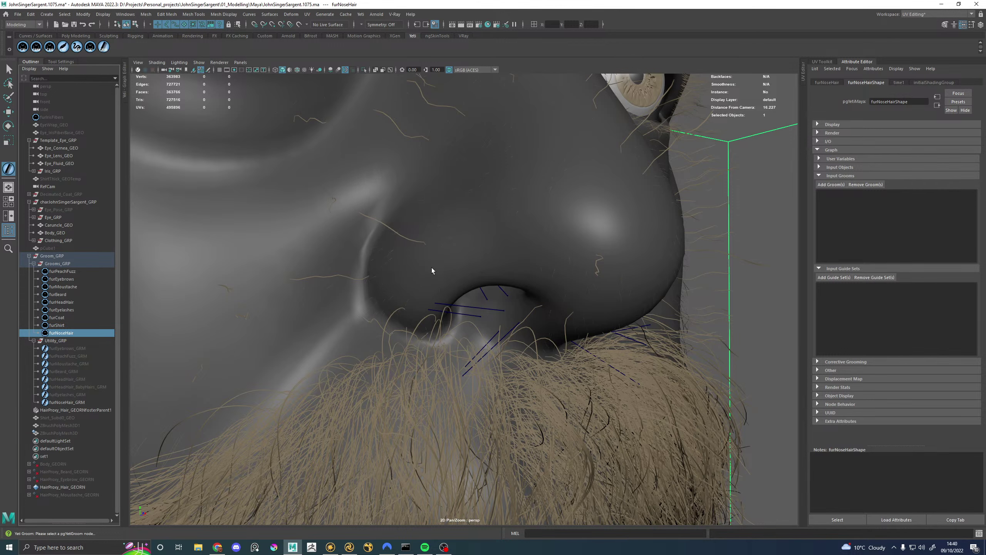
Step: Open the Yeti graph of furNoseHair and add a second Import node to it
alt+drag(471, 274, 476, 273)
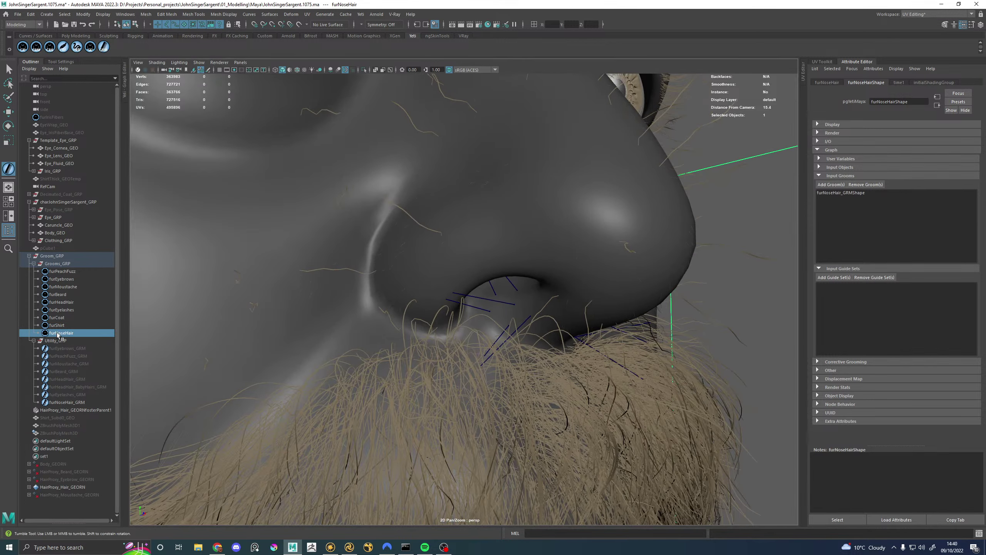
click(126, 83)
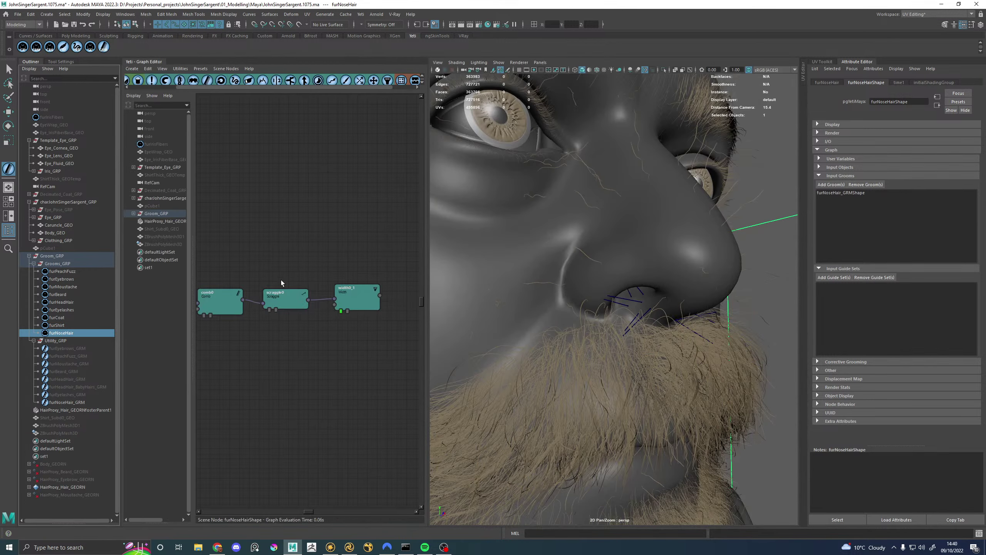
scroll(281, 279, down, 6)
alt+middle_drag(272, 275, 349, 271)
scroll(261, 295, up, 4)
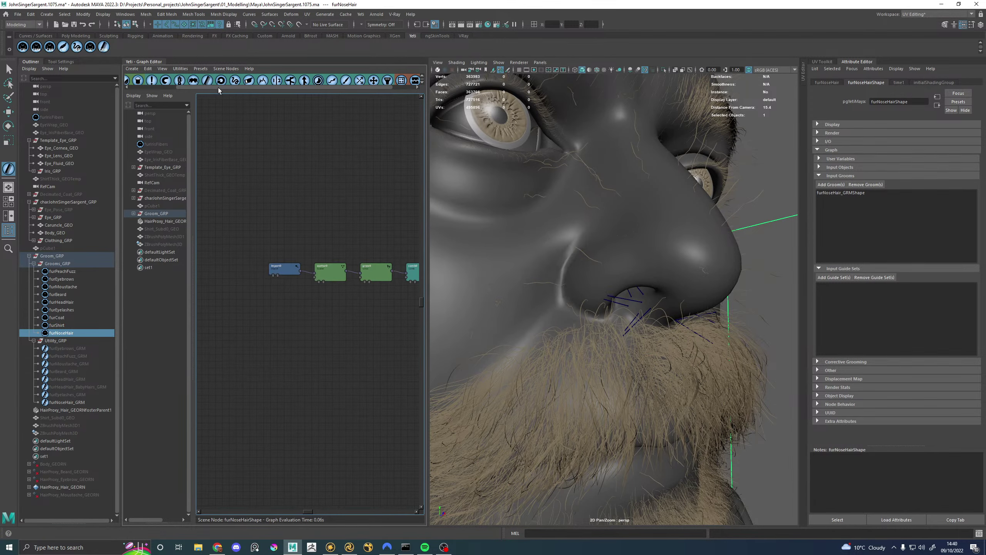
drag(218, 88, 169, 88)
click(132, 80)
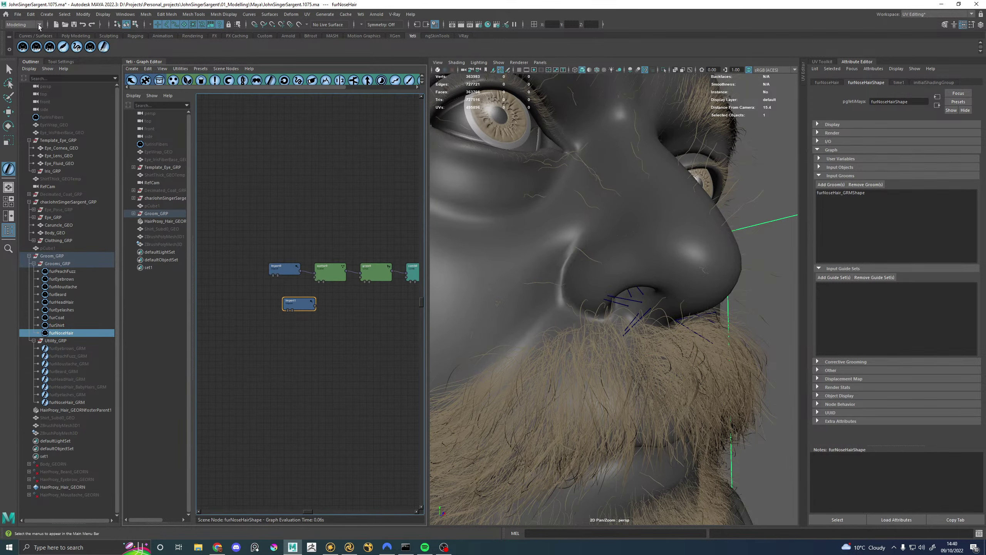
Step: Collapse the Outliner, widen the graph editor's object list and place the import1 node below import0
click(31, 61)
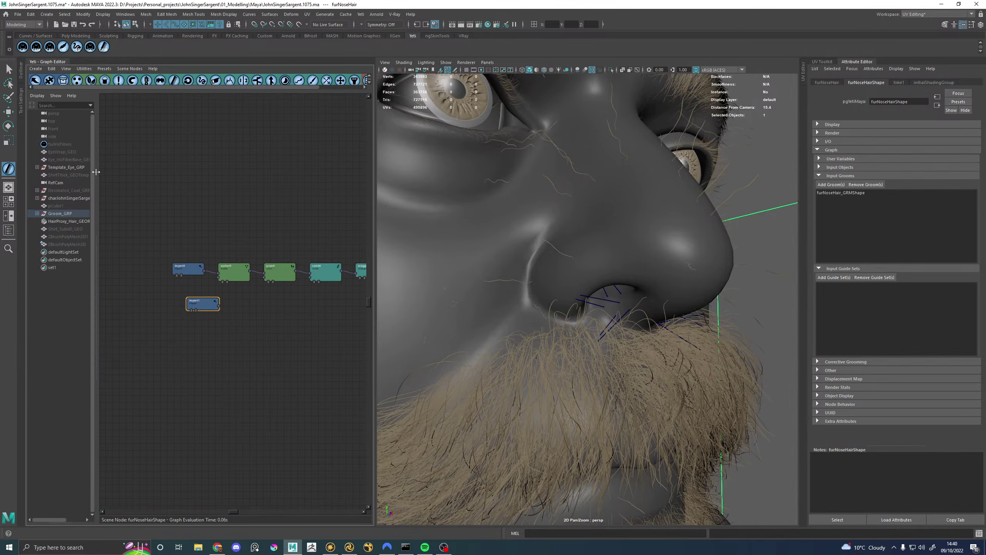
drag(96, 172, 138, 171)
scroll(256, 307, up, 2)
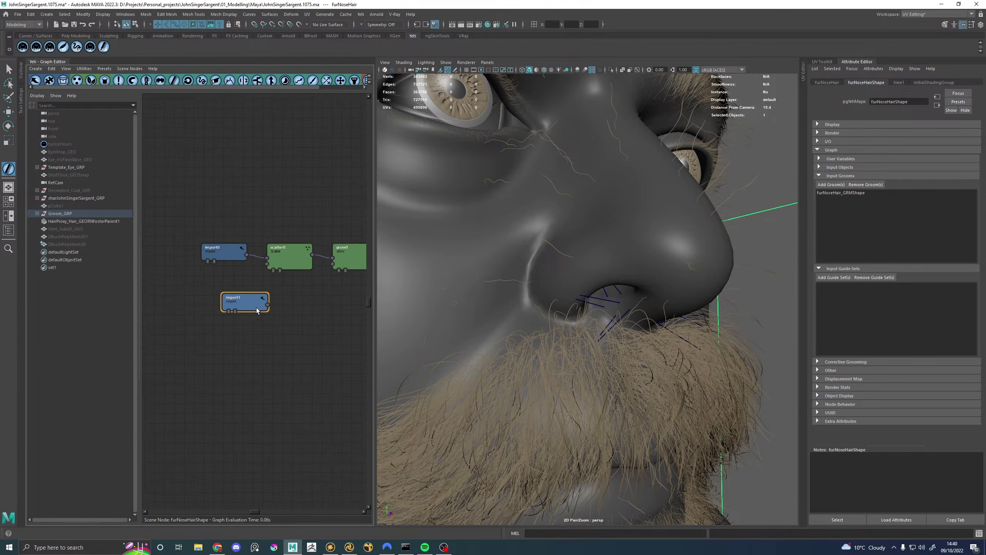
scroll(255, 307, up, 2)
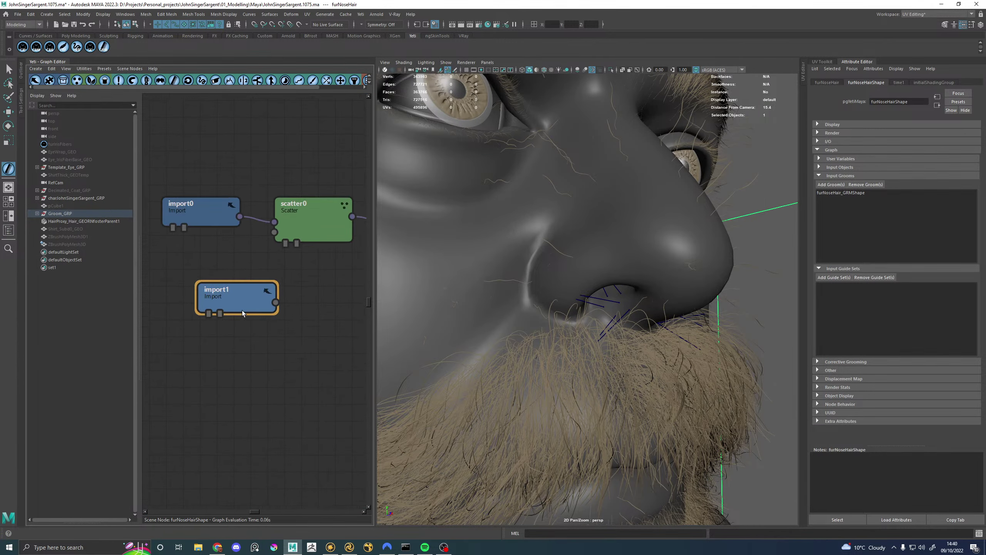
drag(243, 298, 216, 304)
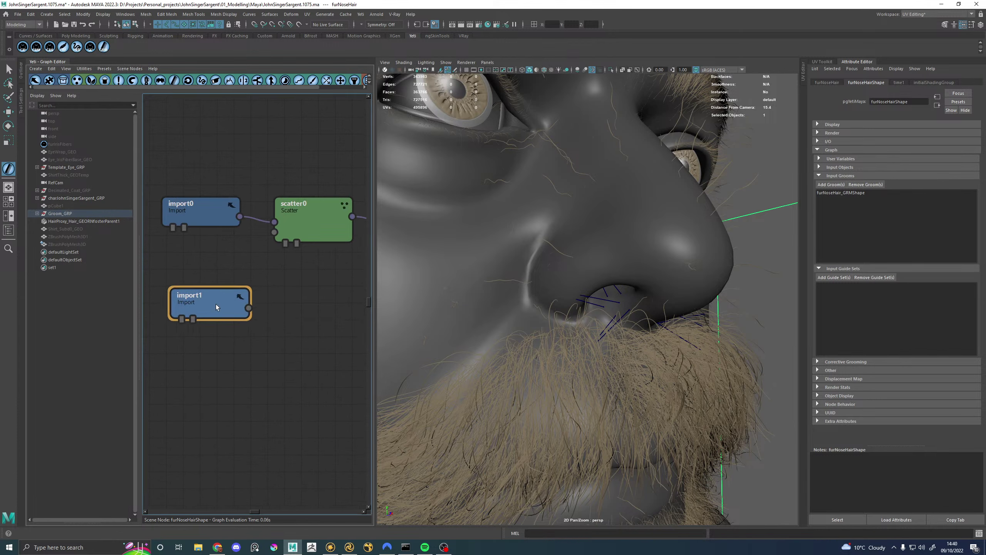
Step: Set the import1 node's Type to Groom
double_click(216, 304)
click(198, 139)
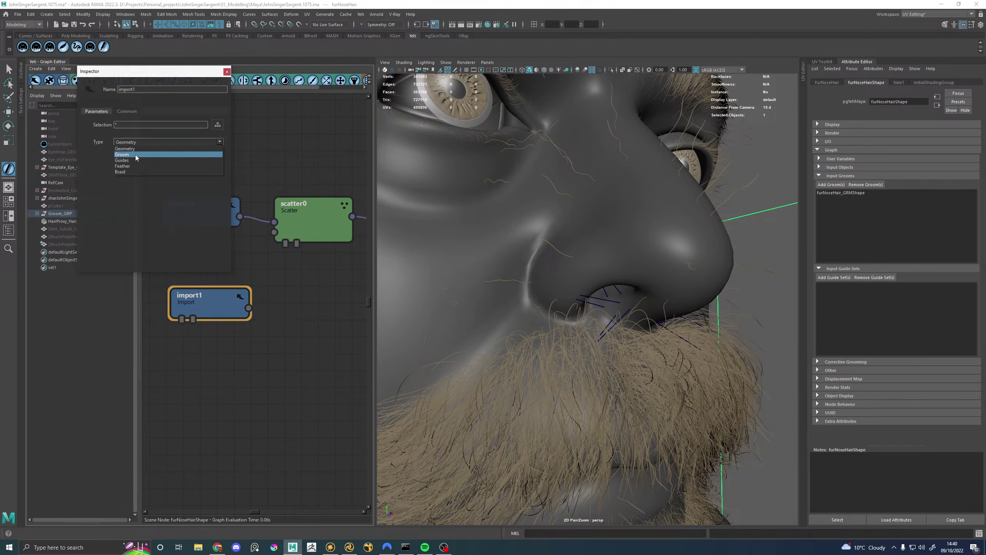
click(131, 155)
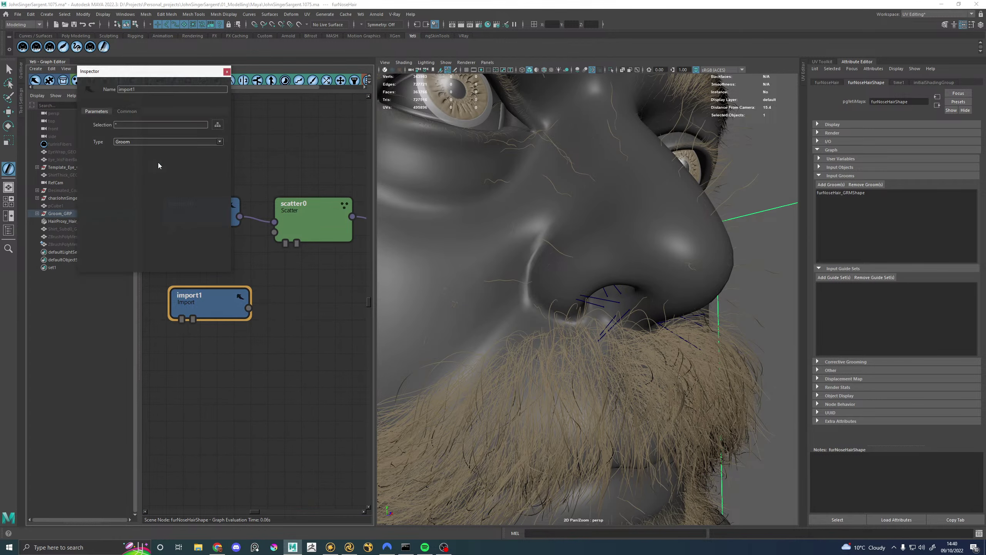
click(227, 72)
click(299, 347)
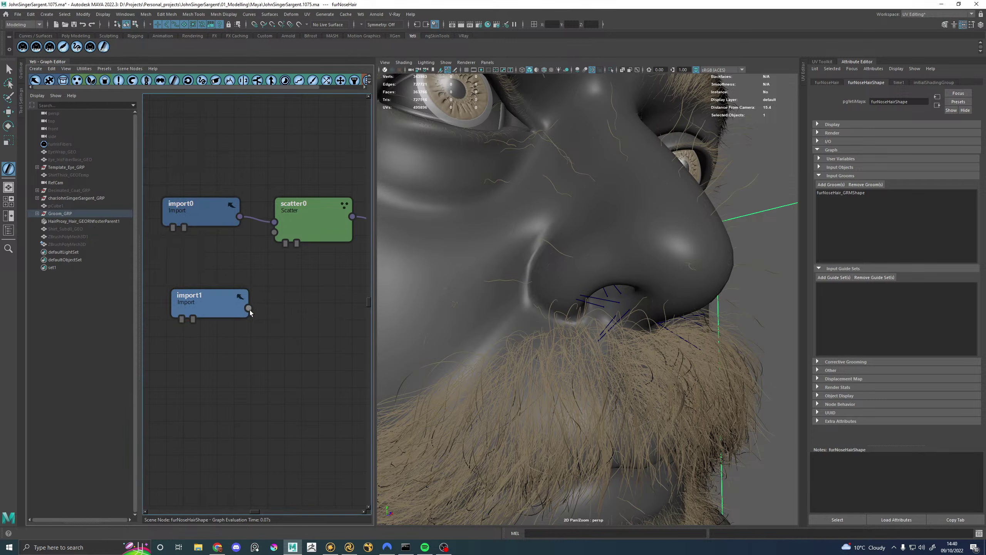
Step: Try to connect import1 to the second input of scatter0, and delete that connection
drag(248, 308, 275, 232)
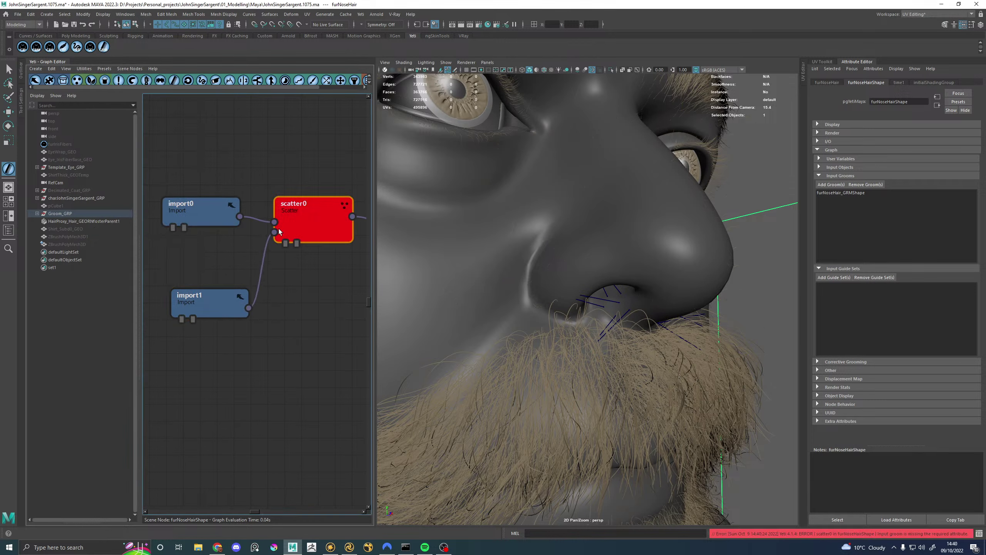
click(268, 241)
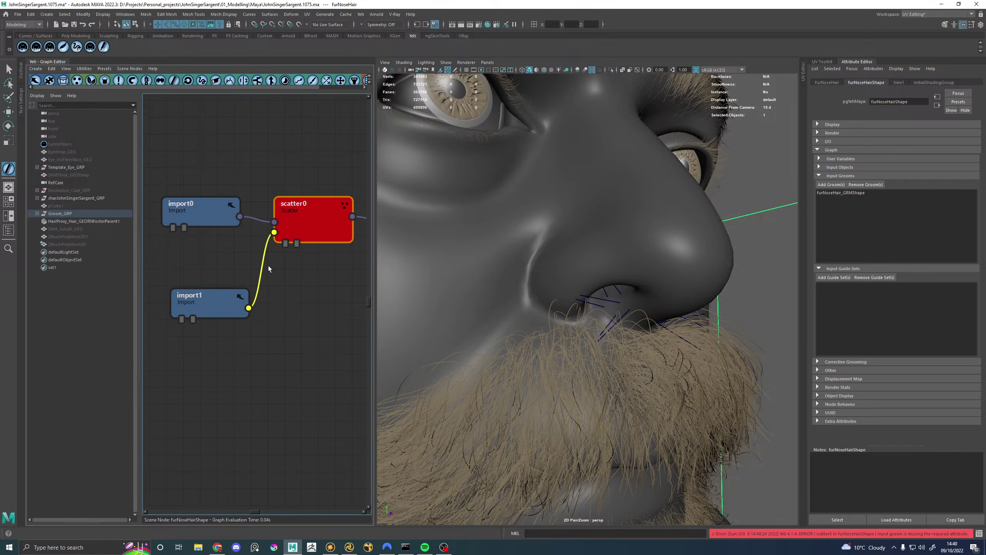
key(Delete)
Step: Connect the import1 groom node to the second inputs of the grow0 and comb0 nodes
middle_drag(269, 267, 188, 295)
drag(167, 335, 305, 260)
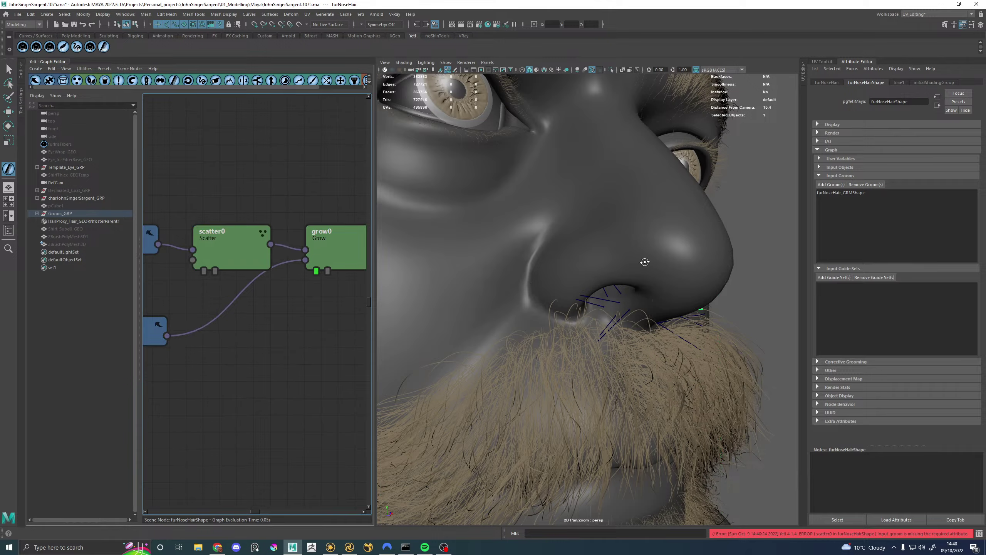
alt+drag(644, 261, 578, 262)
alt+right_drag(578, 263, 704, 309)
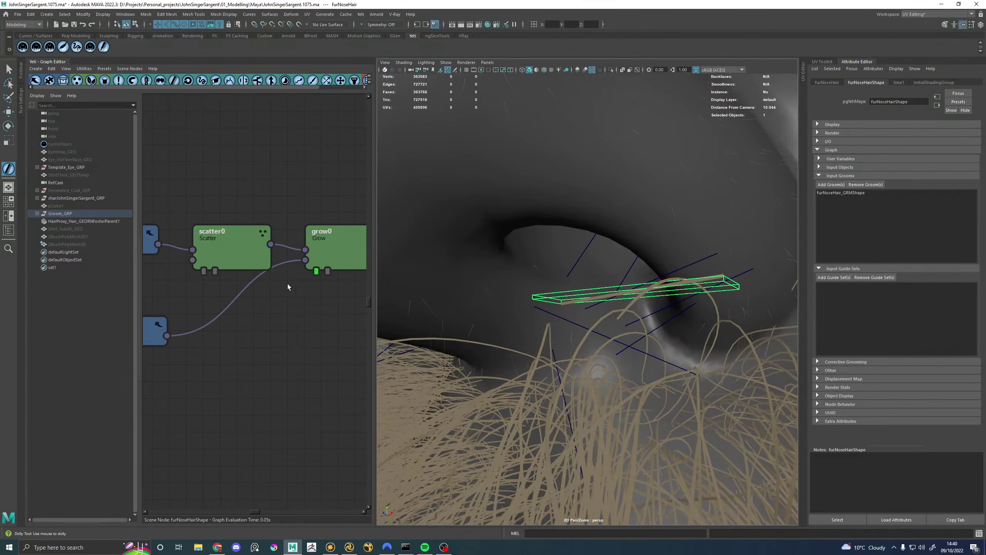
scroll(262, 282, down, 4)
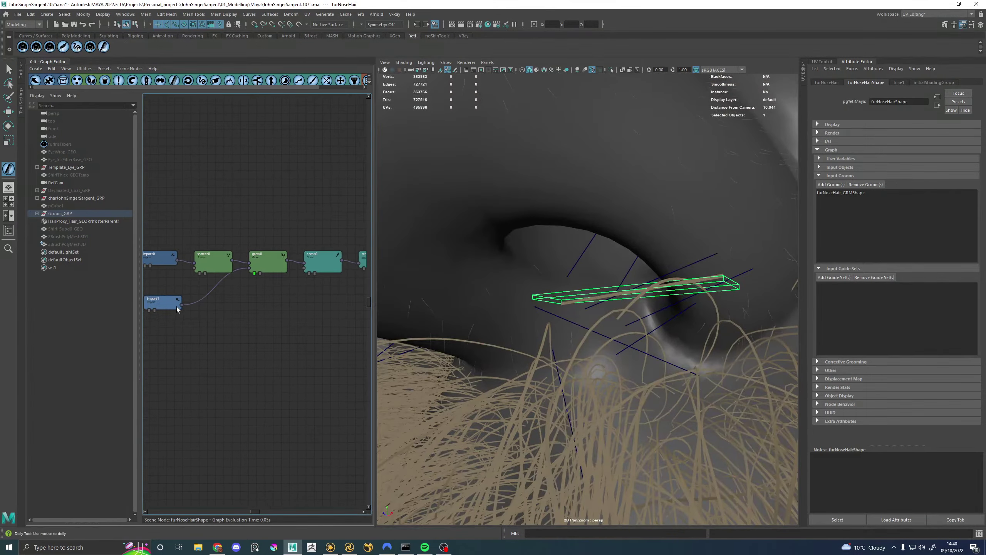
drag(181, 305, 305, 269)
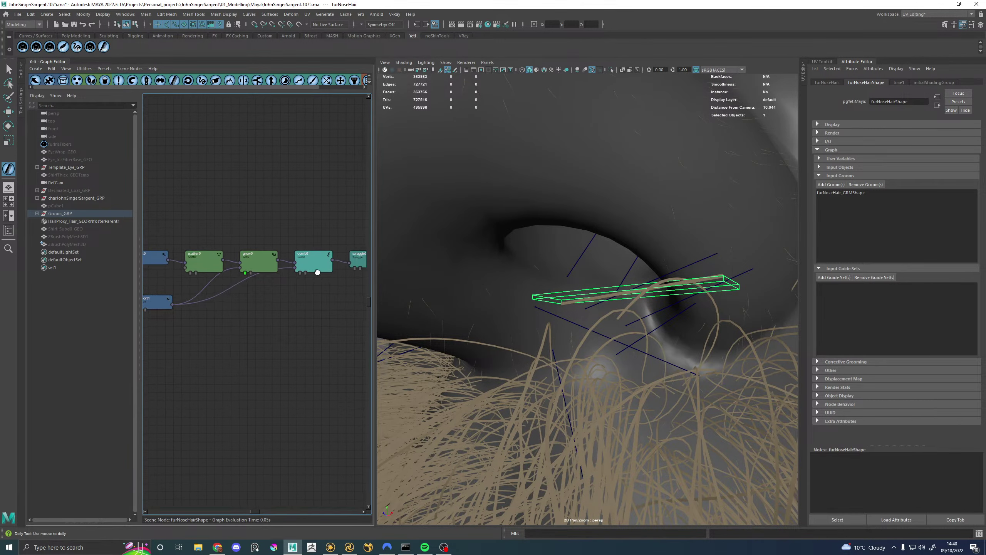
Step: Review the width0_1 node's parameters and make it the displayed node of the furNoseHair graph
mouse_move(317, 272)
alt+middle_down()
mouse_move(230, 274)
mouse_move(328, 271)
alt+middle_up()
double_click(329, 263)
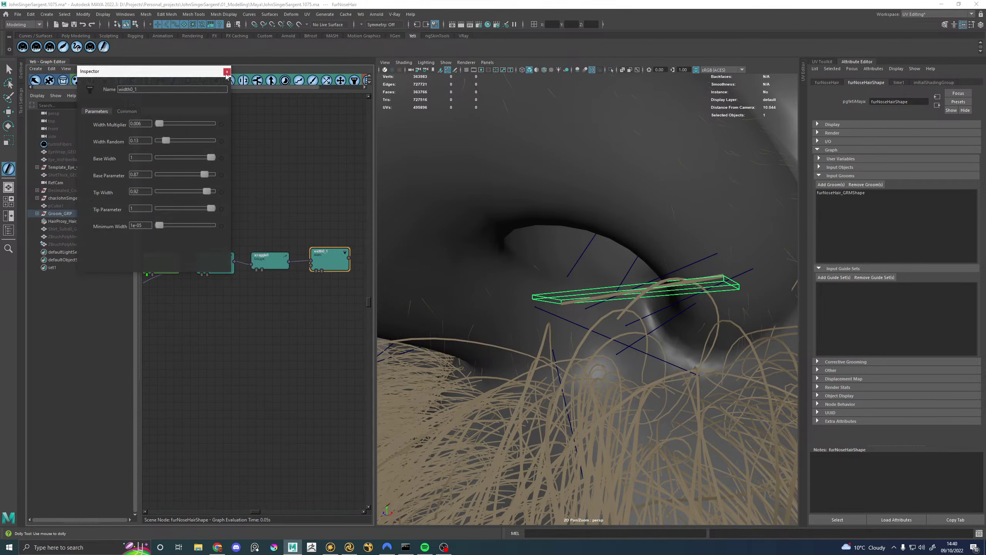
click(226, 72)
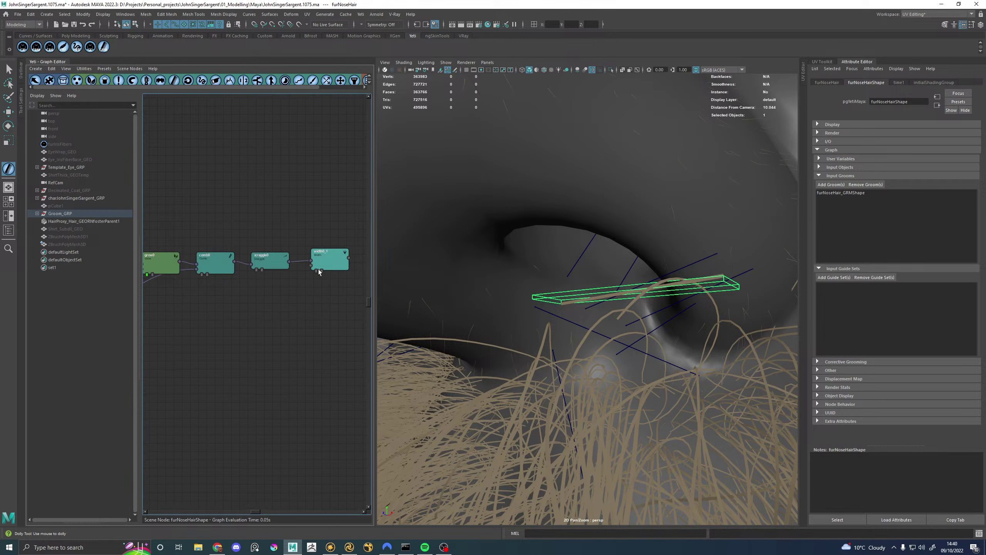
alt+middle_drag(138, 241, 273, 242)
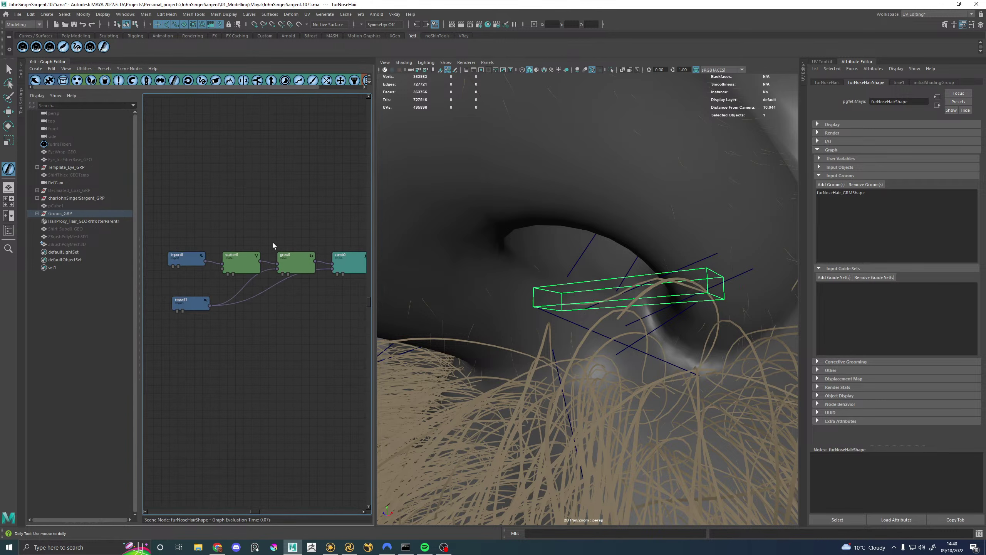
Step: Set the scatter0 node's Density Multiplier to 100
double_click(244, 266)
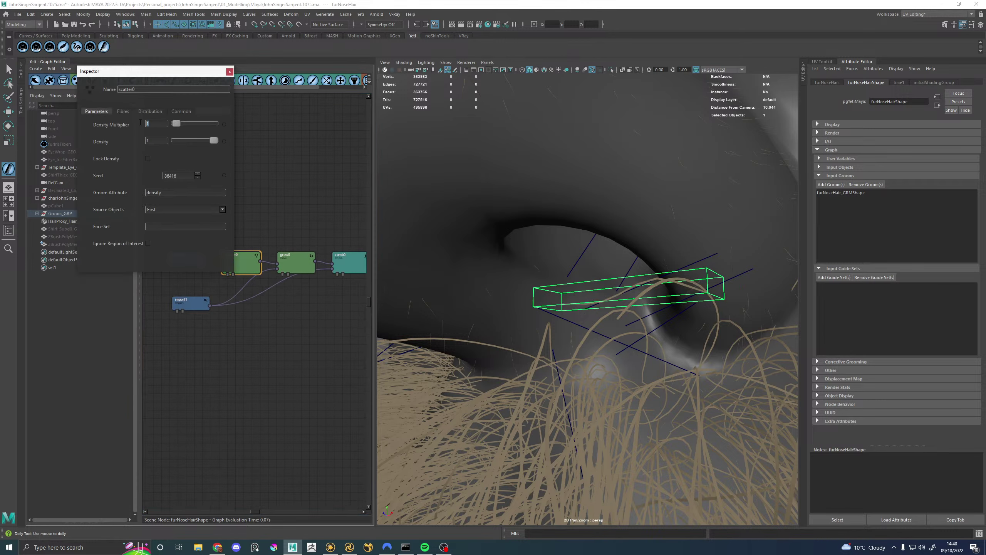
text(100)
key(Return)
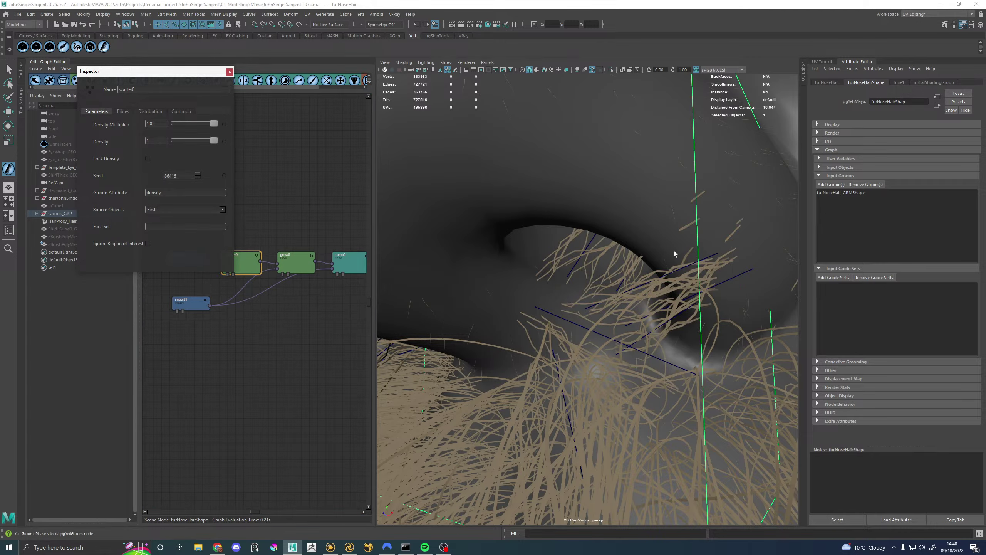
Step: Examine the density and direction of the generated hairs in both nostrils from several angles
alt+right_drag(674, 253, 523, 253)
mouse_move(523, 253)
alt+mouse_down()
mouse_move(507, 255)
mouse_move(539, 251)
alt+mouse_up()
alt+right_drag(539, 251, 706, 307)
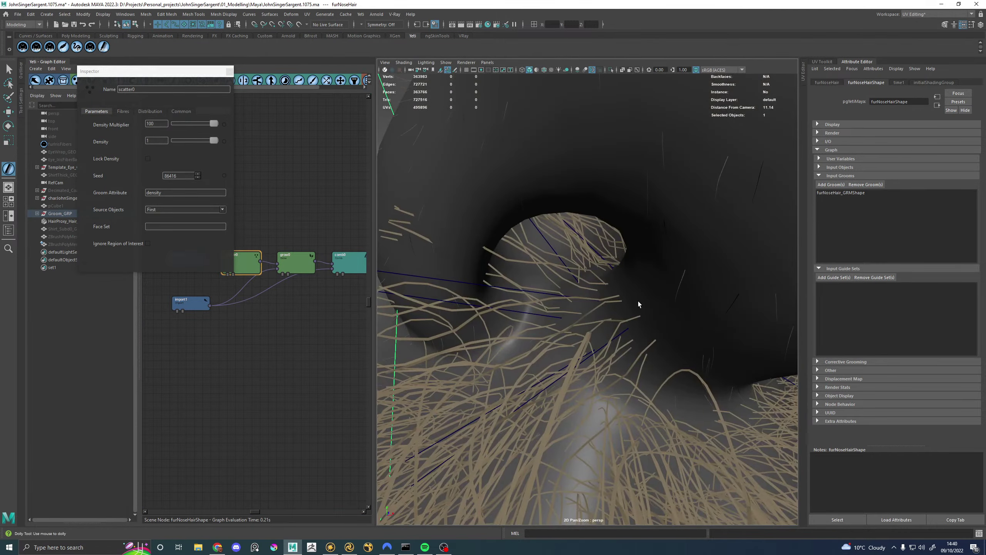
alt+drag(619, 301, 641, 294)
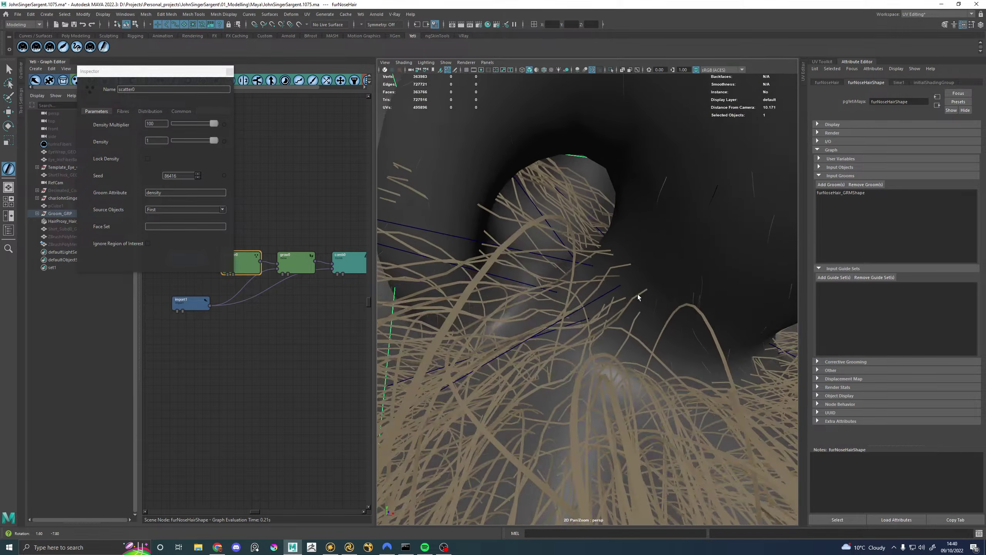
alt+right_drag(641, 295, 559, 288)
mouse_move(559, 287)
alt+mouse_down()
mouse_move(547, 288)
mouse_move(567, 283)
alt+mouse_up()
alt+middle_drag(567, 284, 548, 298)
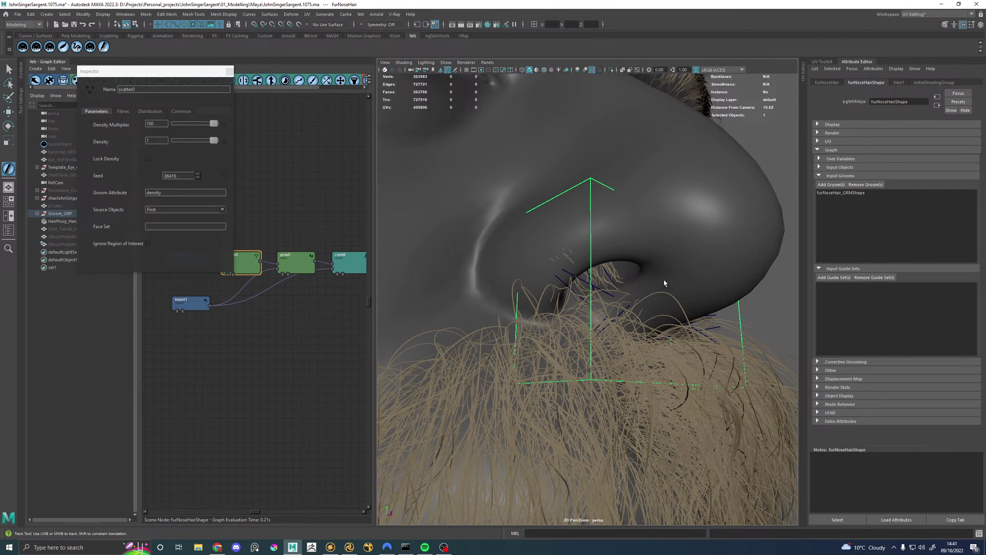
alt+drag(663, 283, 601, 293)
alt+right_drag(601, 292, 680, 344)
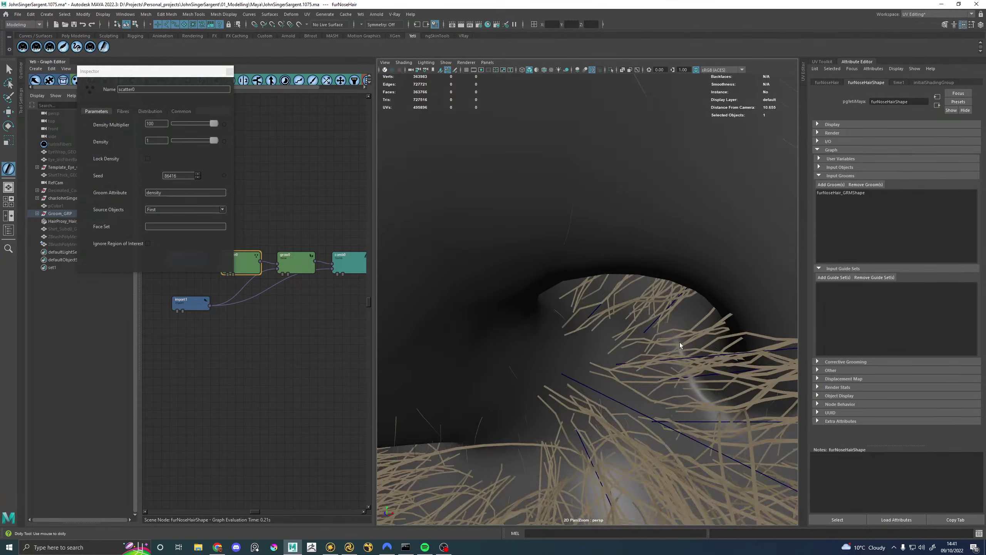
alt+middle_drag(680, 345, 680, 262)
Step: Set the scatter0 node's Density Multiplier to 60 and check the hairs around the nose
double_click(157, 124)
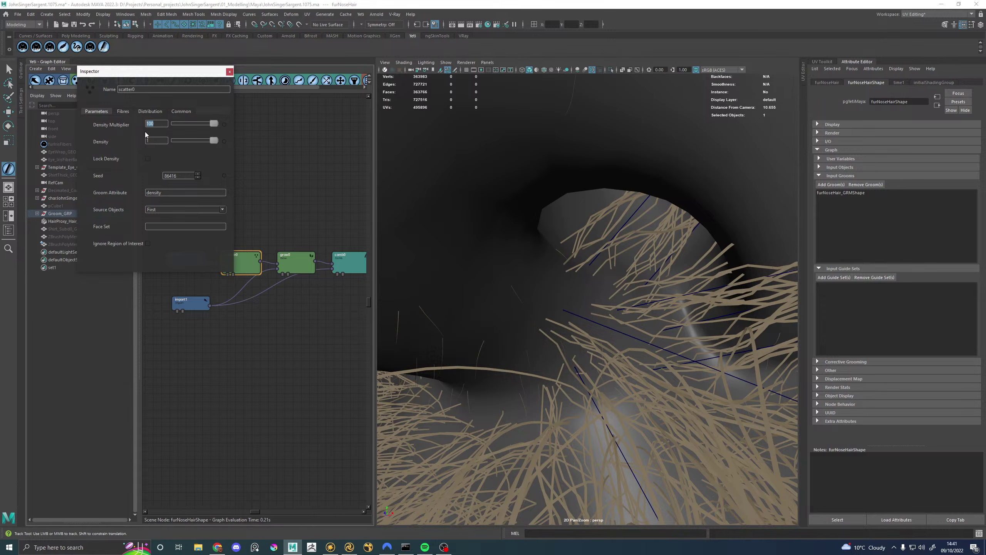
text(60)
key(Return)
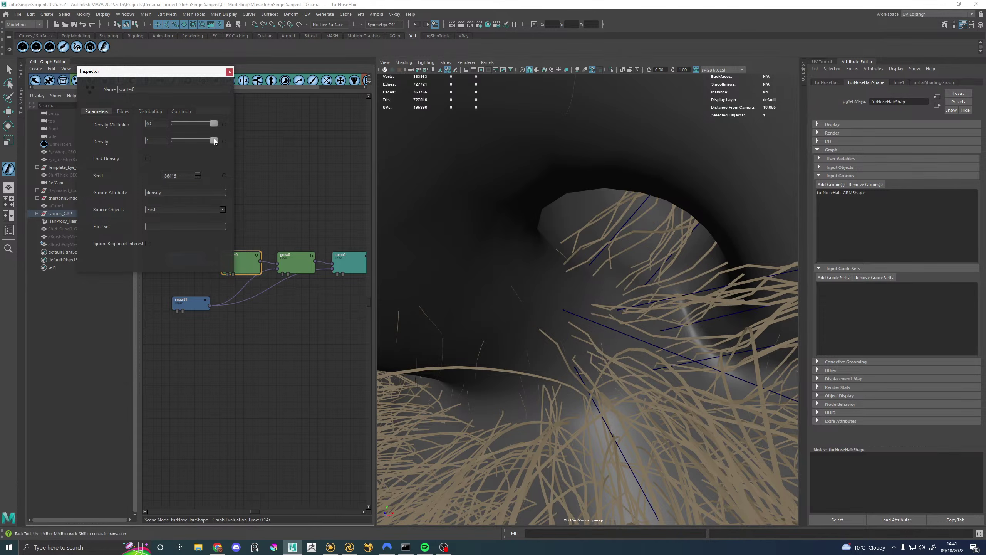
alt+drag(504, 253, 528, 247)
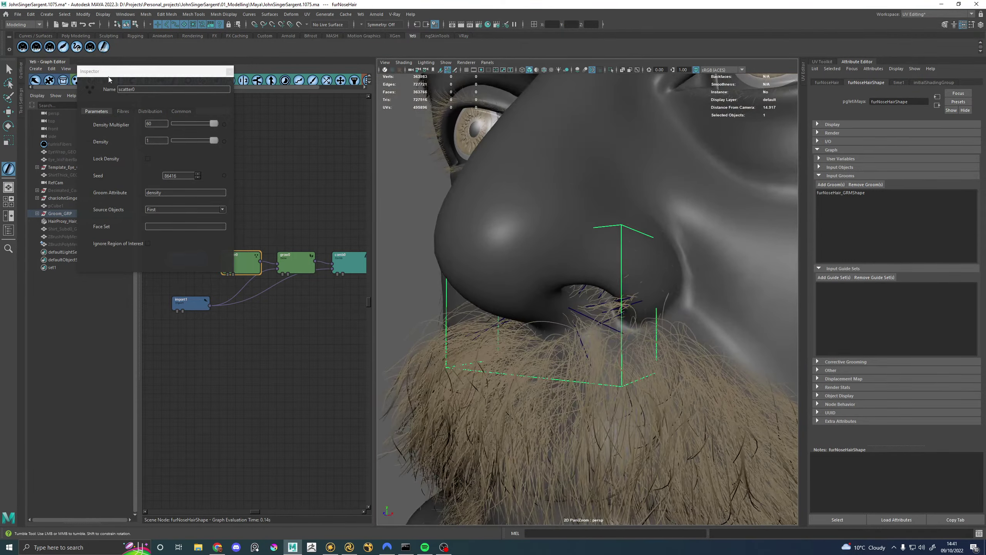
click(230, 71)
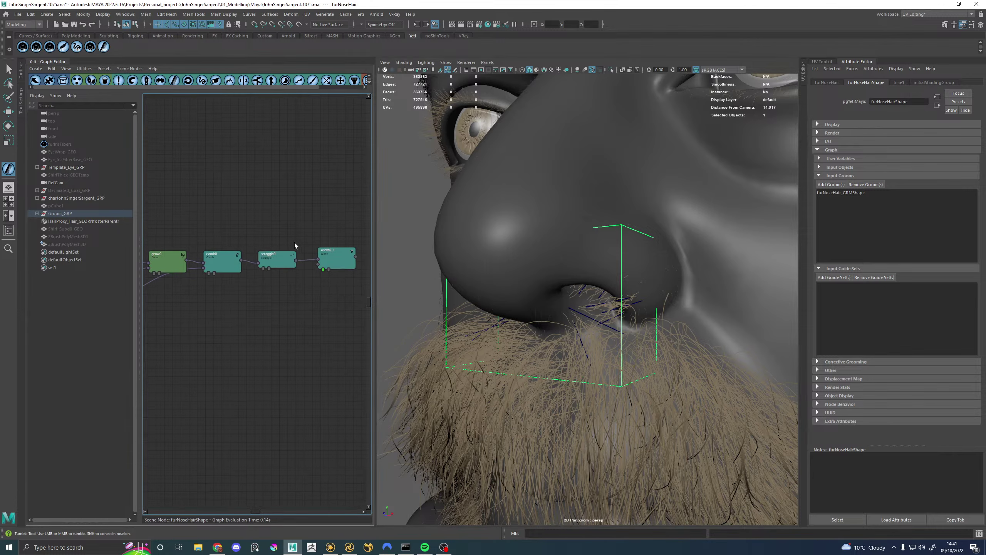
Step: Set the scraggle0 node's Scraggle Frequency to 1.8 and its Scraggle Random to 0.26
double_click(278, 262)
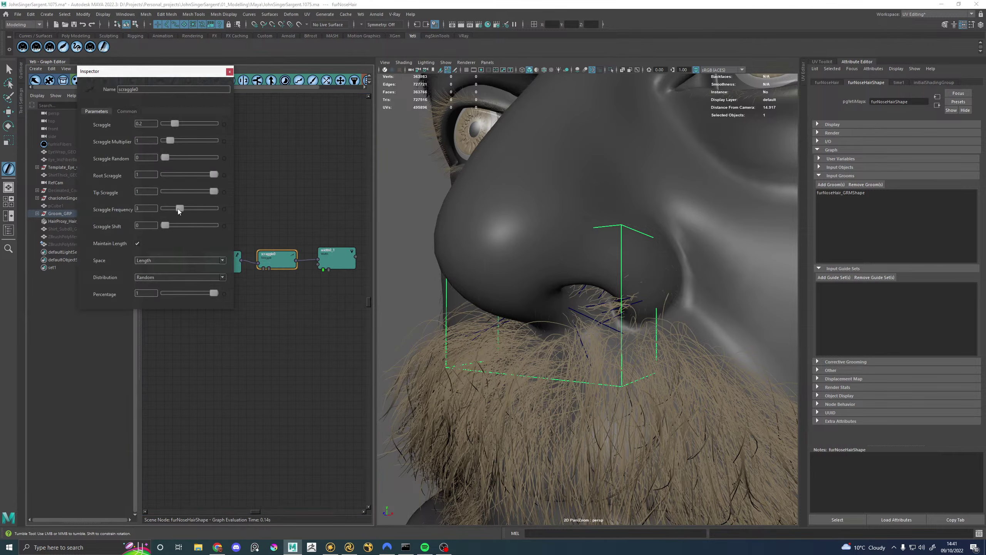
drag(177, 209, 173, 209)
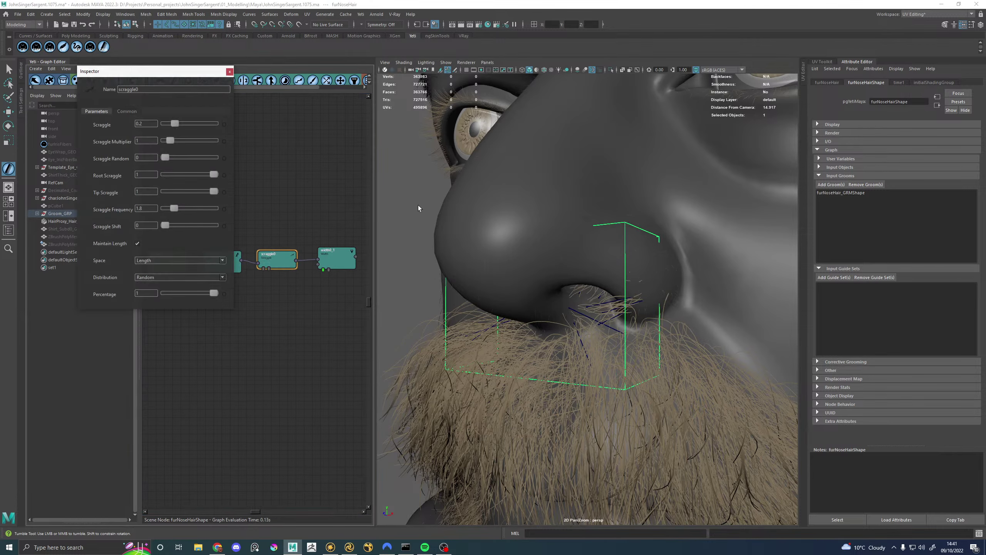
alt+drag(417, 205, 556, 178)
alt+right_drag(556, 179, 585, 221)
alt+drag(586, 222, 602, 222)
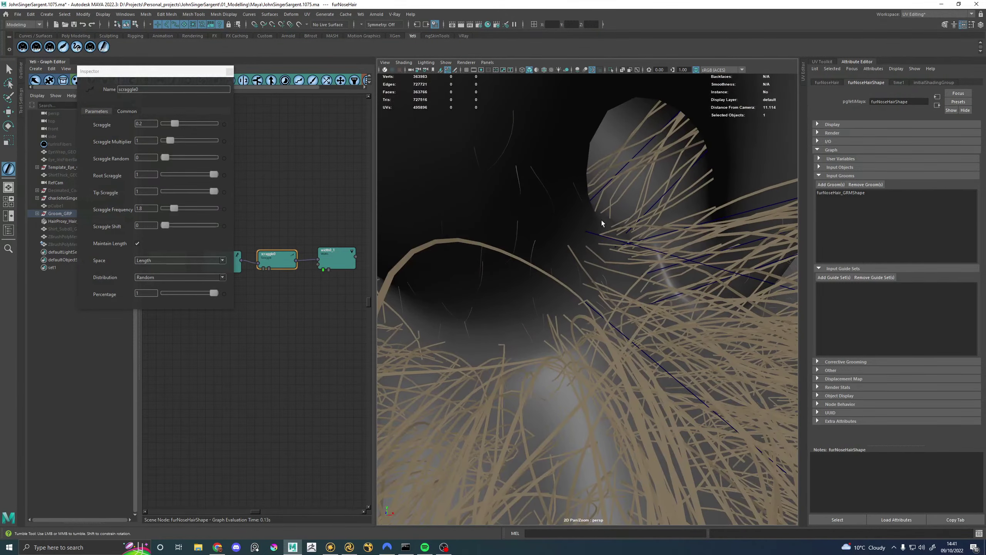
drag(166, 160, 195, 158)
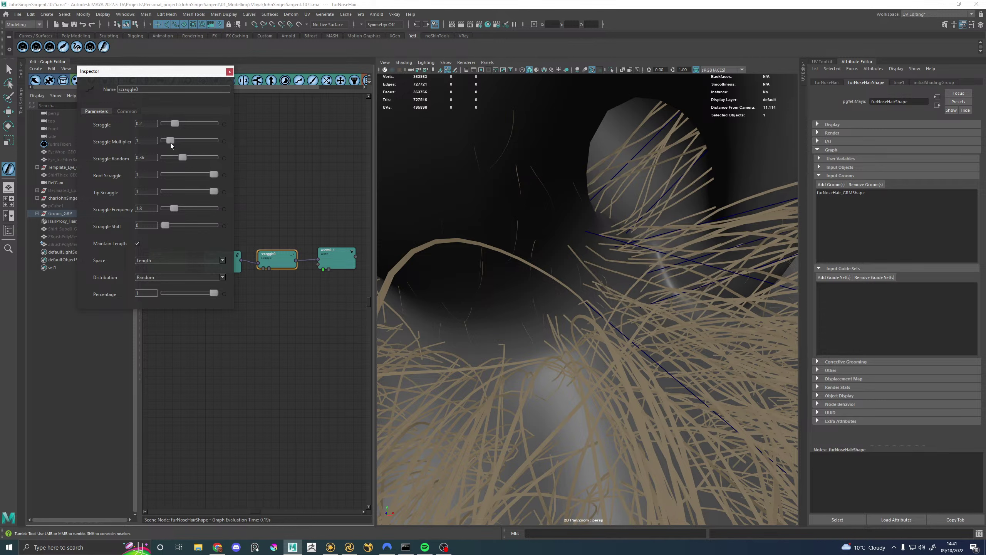
click(224, 140)
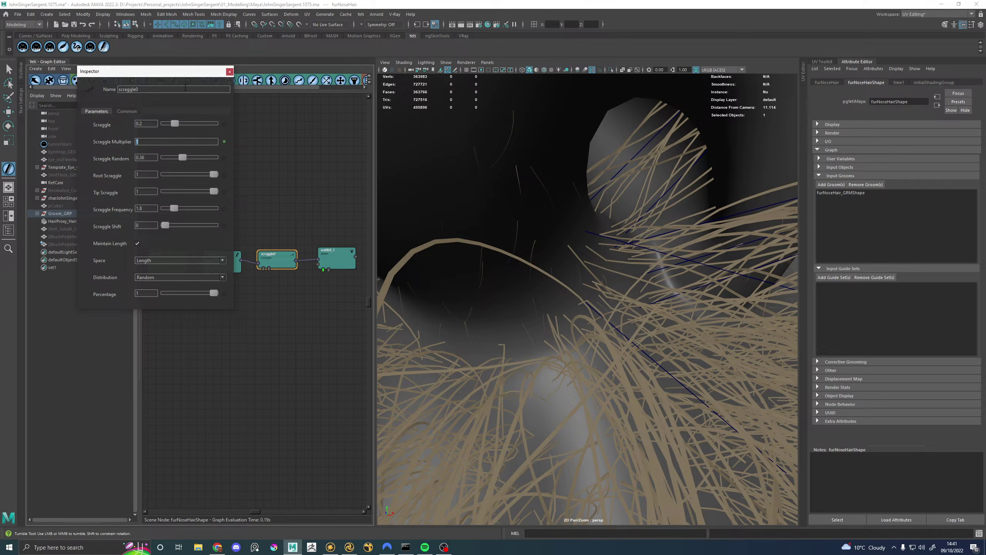
click(229, 72)
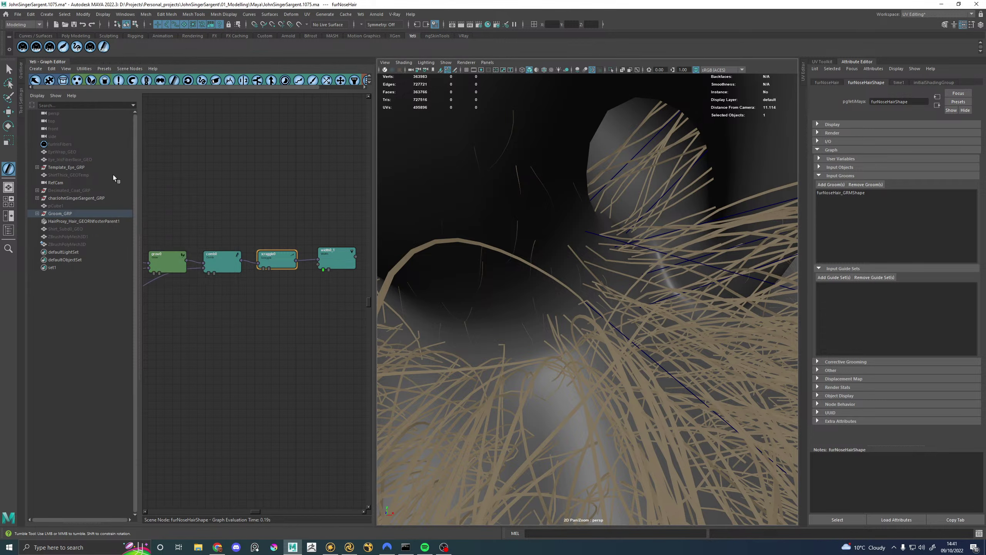
Step: Load the furBeard graph from Groom_GRP and examine the parameters and expressions of its scraggle nodes
click(37, 214)
click(42, 221)
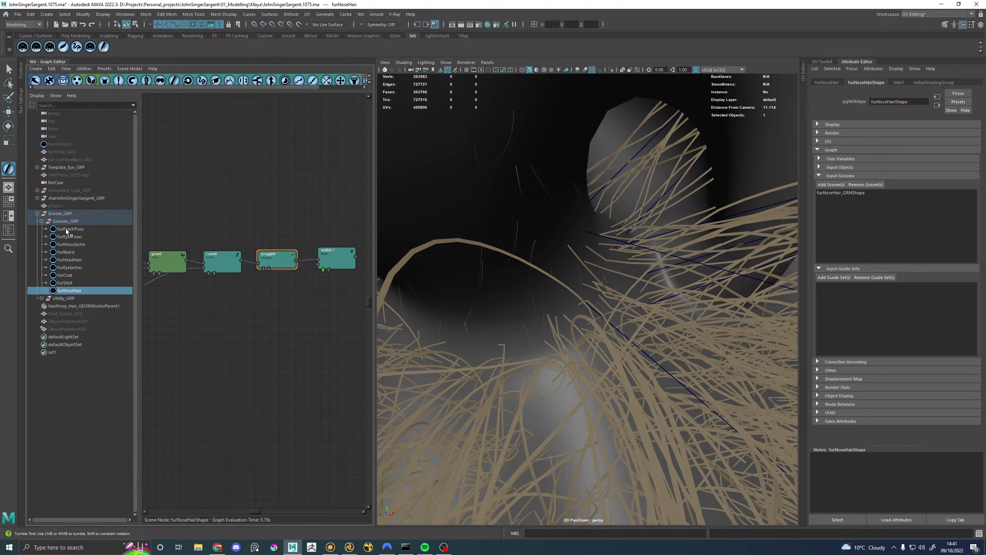
click(66, 252)
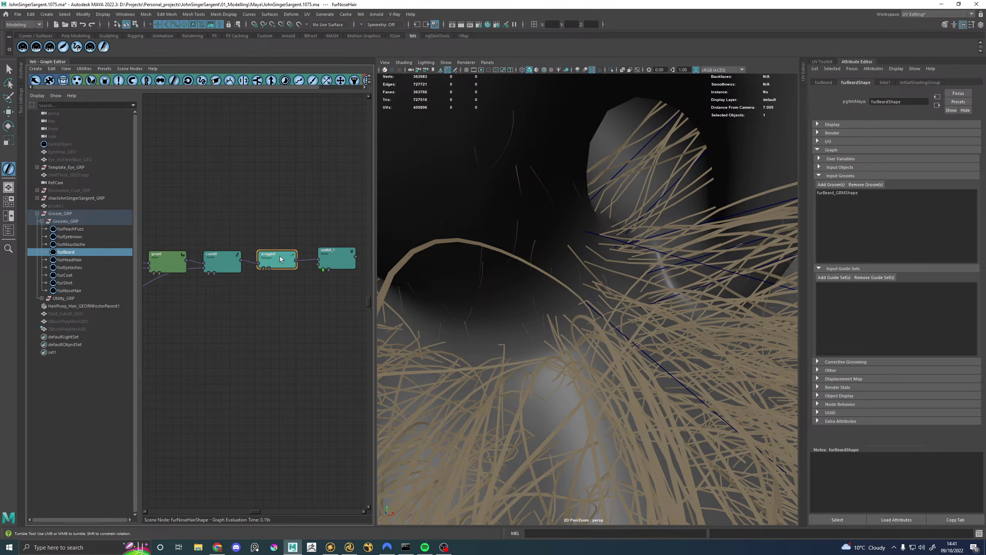
alt+middle_drag(311, 226, 200, 238)
alt+middle_drag(343, 233, 256, 244)
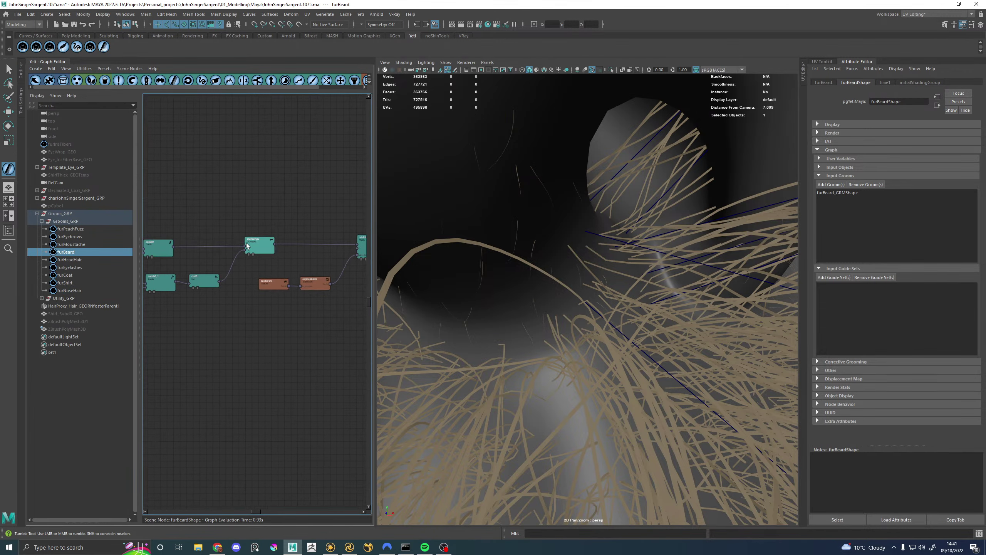
scroll(257, 244, up, 3)
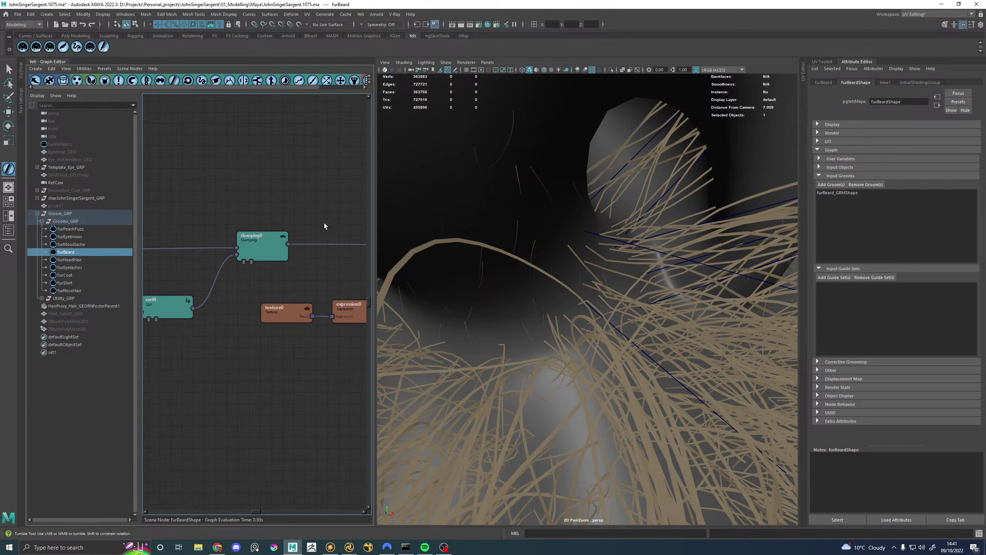
alt+middle_drag(324, 222, 257, 231)
double_click(264, 251)
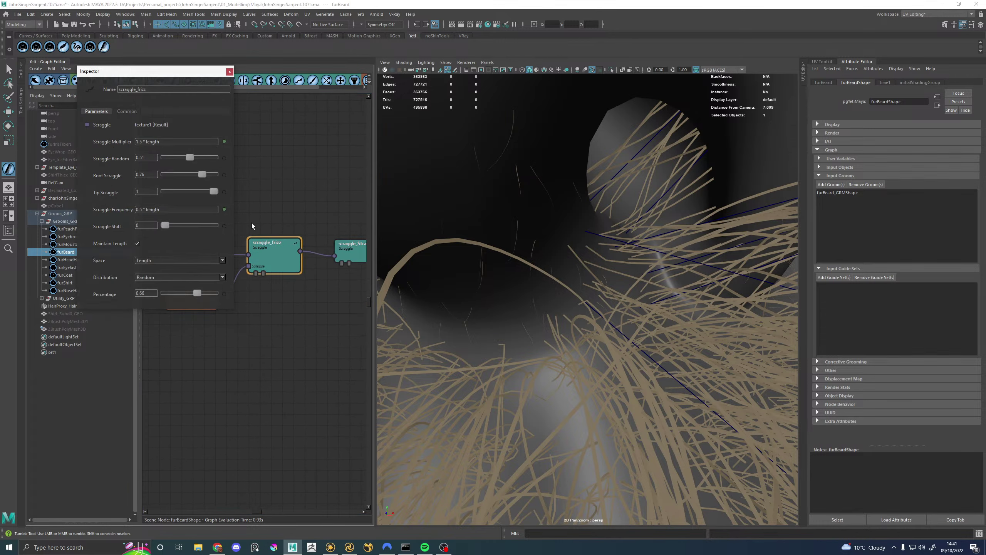
click(339, 243)
alt+middle_drag(339, 243, 185, 218)
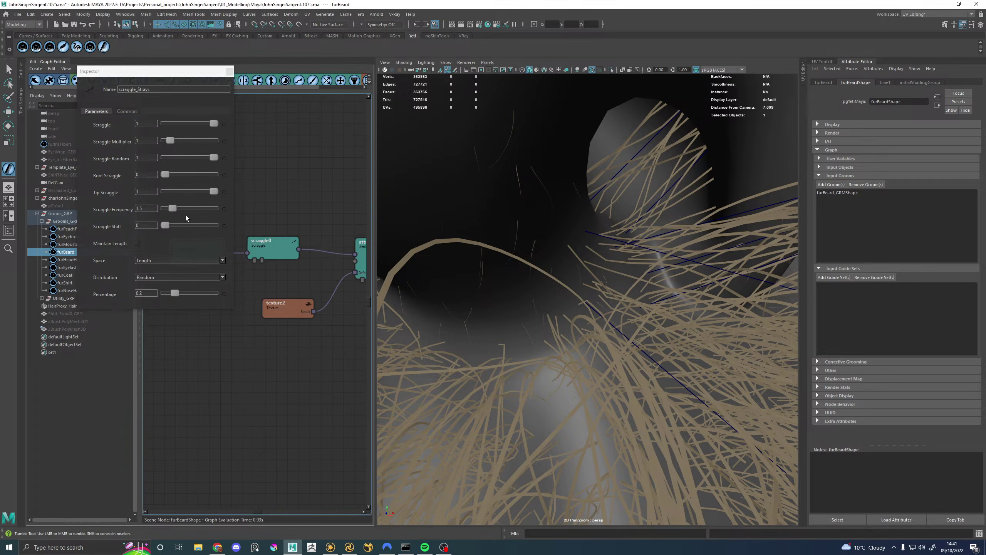
click(280, 246)
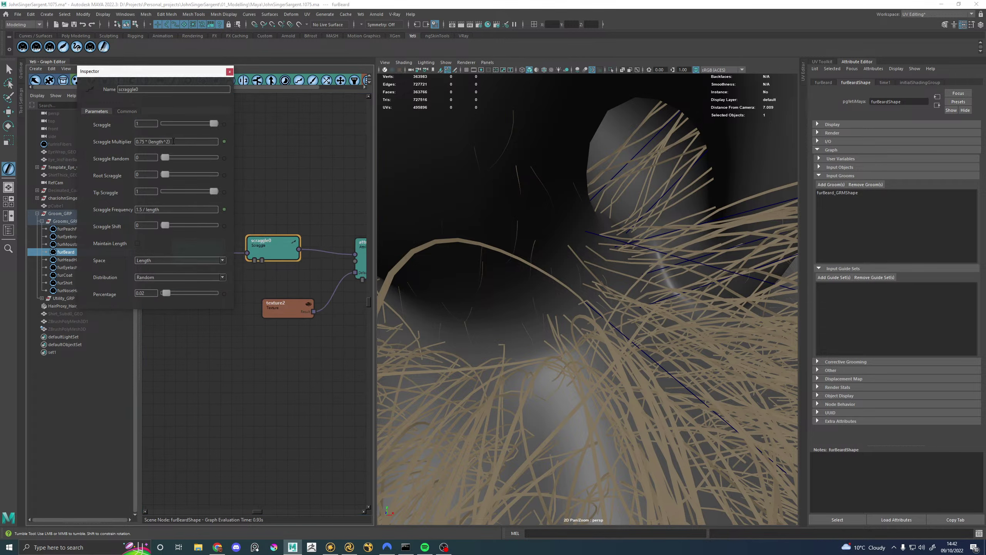
Step: Examine the beard graph's attribute_ISOhairWhiteProbability node and the texture2 node that feeds it
alt+middle_drag(335, 236, 310, 251)
click(310, 252)
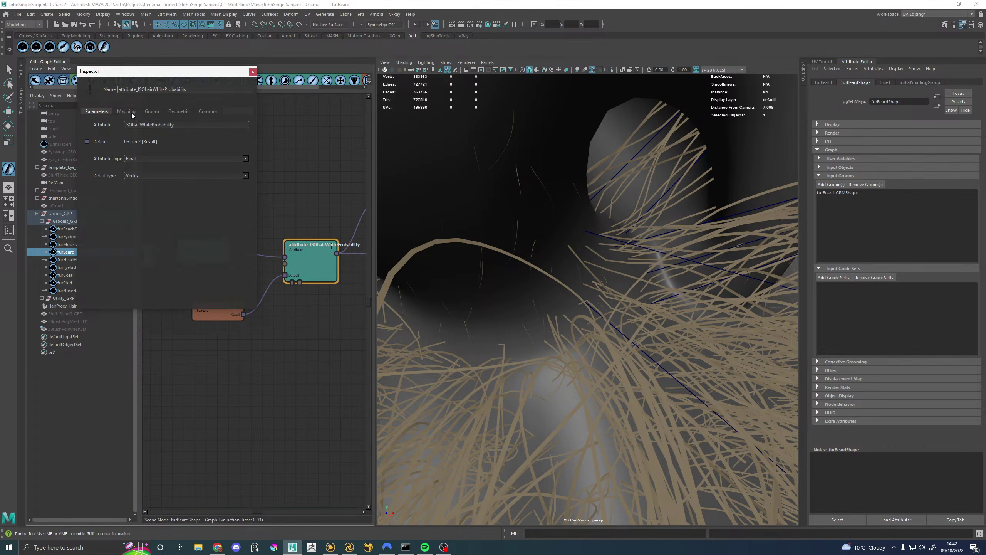
alt+middle_drag(239, 327, 262, 341)
click(255, 338)
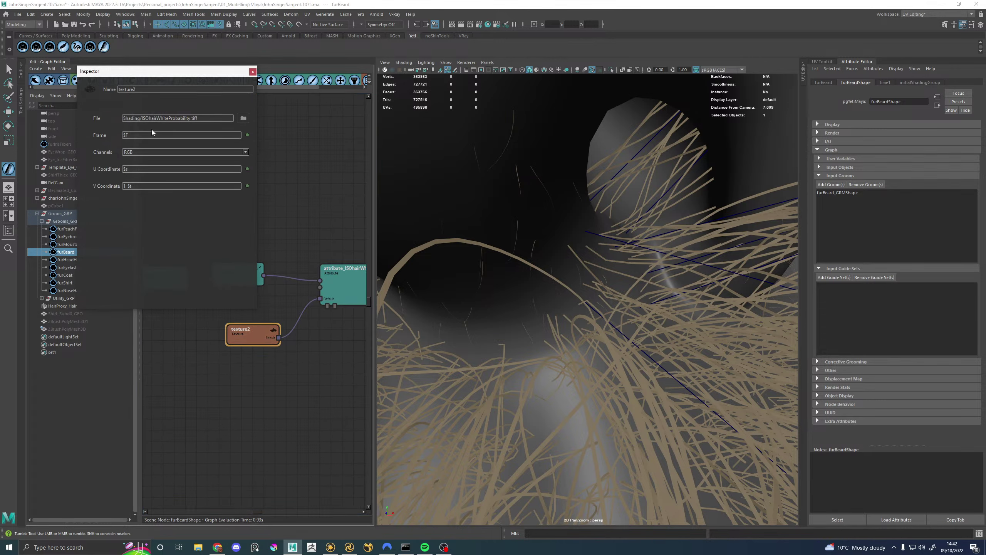
click(328, 271)
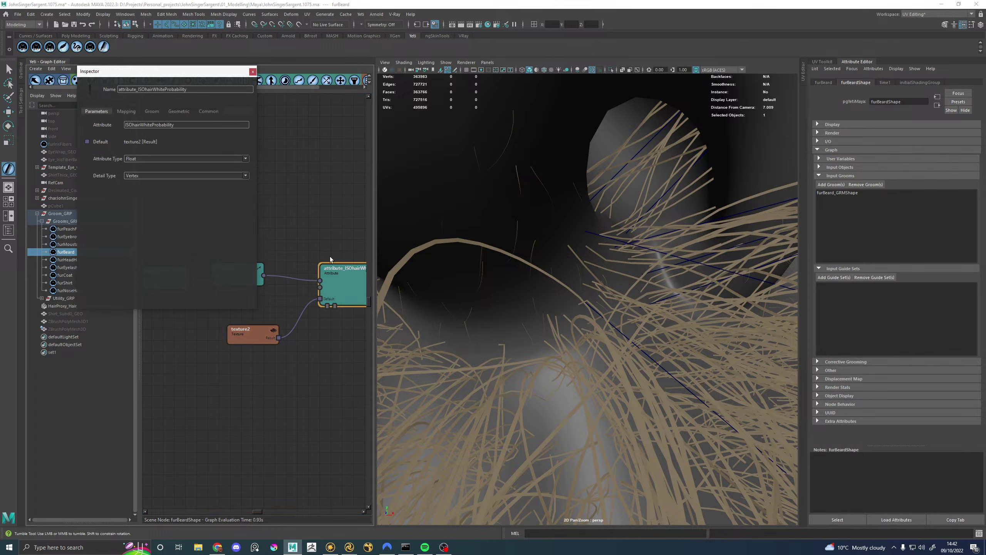
click(125, 113)
click(157, 112)
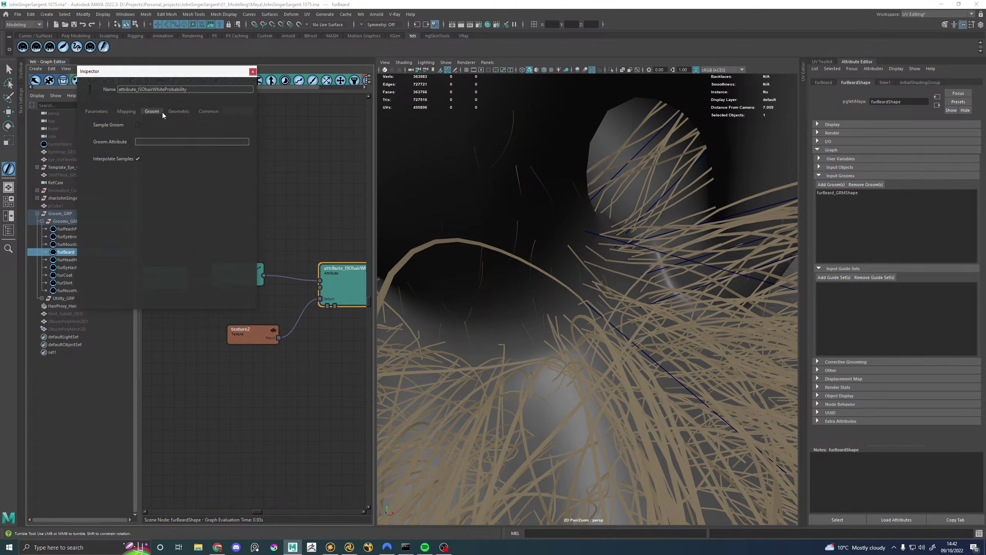
click(98, 111)
Step: Examine the length-based expressions in the beard graph's clumping0 and curl0 nodes
alt+middle_drag(317, 221, 409, 382)
click(209, 354)
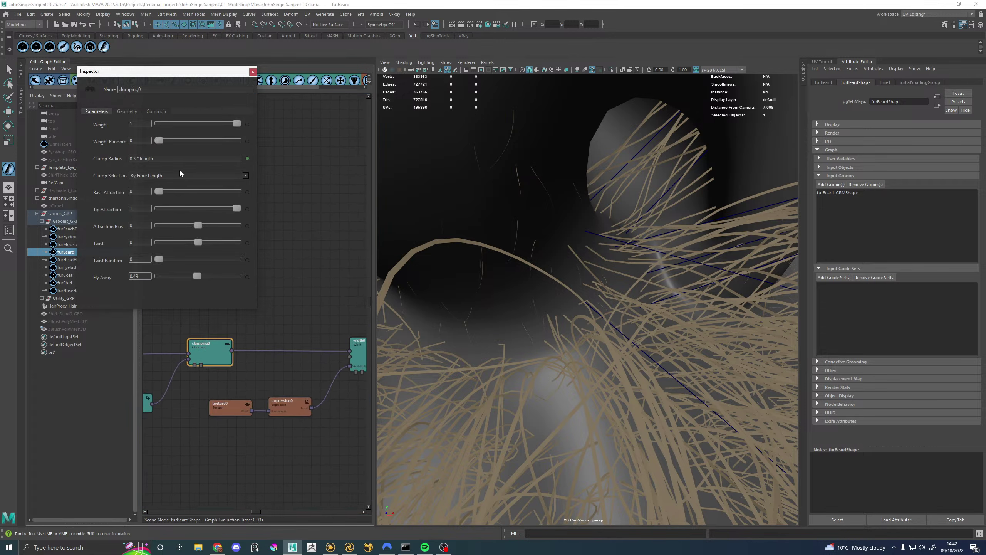
alt+middle_drag(208, 354, 371, 360)
click(305, 404)
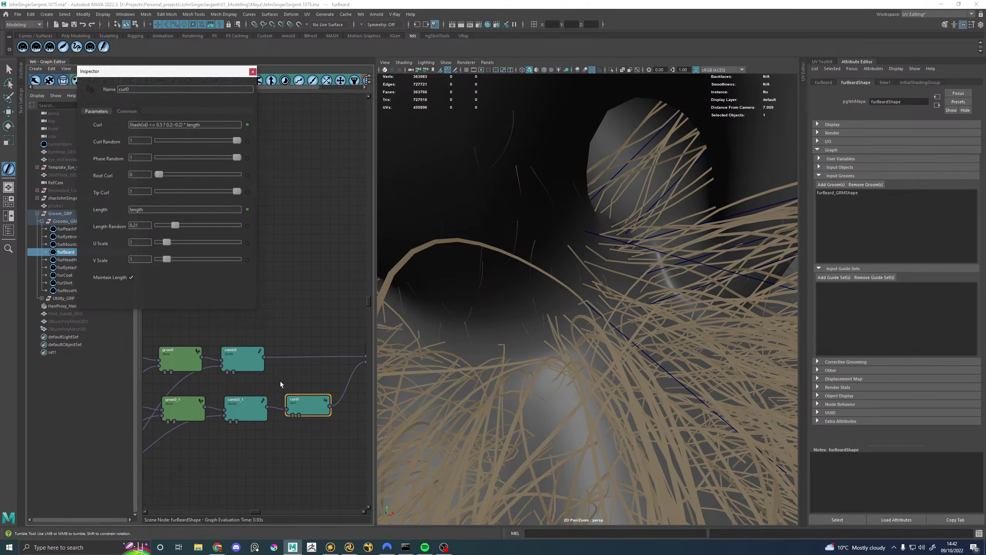
click(252, 71)
Step: Load the furNoseHair graph and set its scraggle0 node's Scraggle Frequency to the expression pick(id, 1300, 2200)/100
click(70, 290)
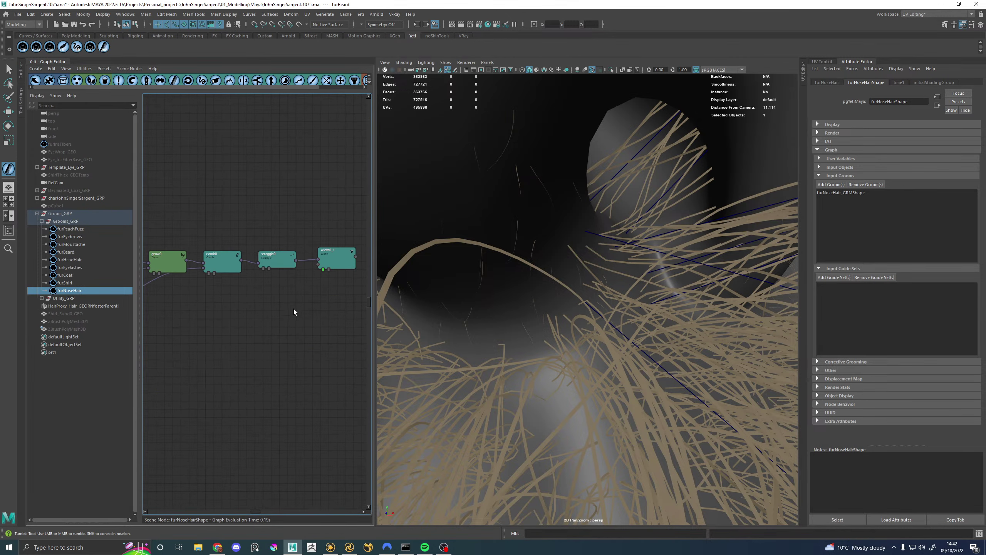
scroll(271, 258, up, 3)
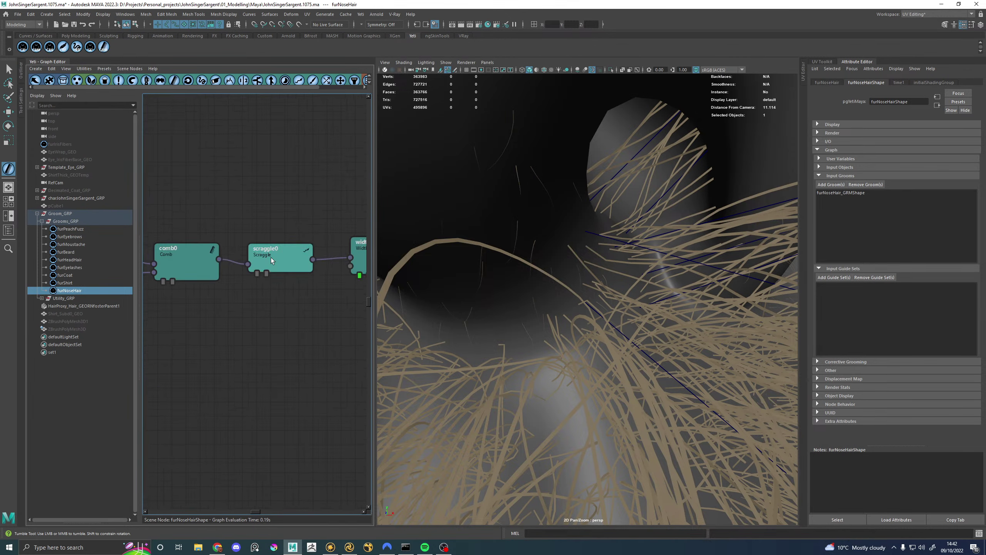
double_click(287, 260)
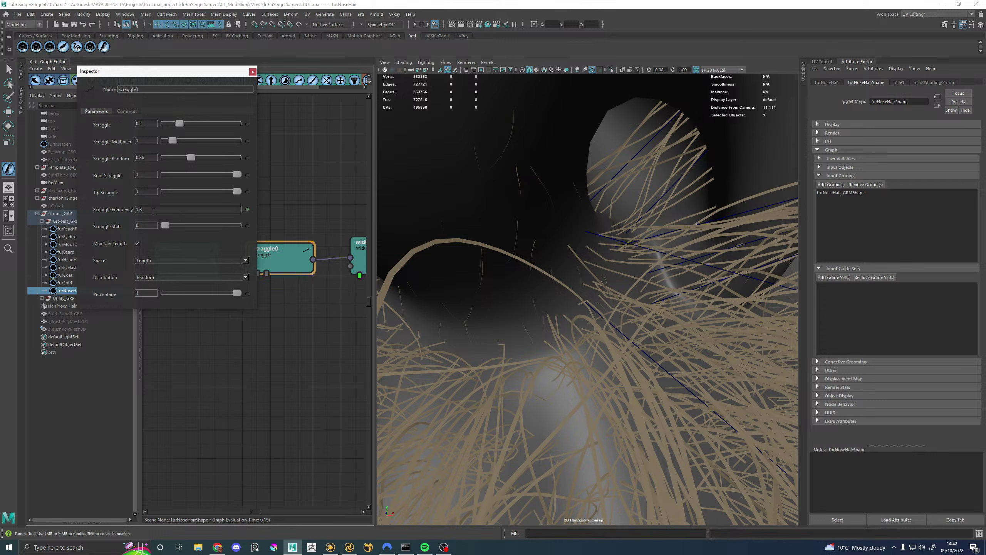
drag(153, 211, 120, 213)
text(pick(id, 1300, 2200)/100)
key(Return)
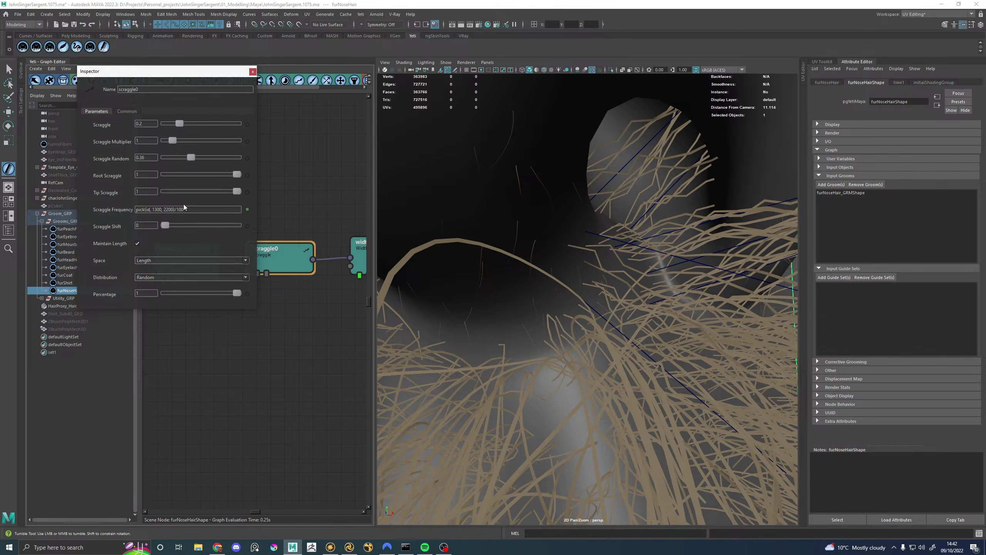
click(252, 72)
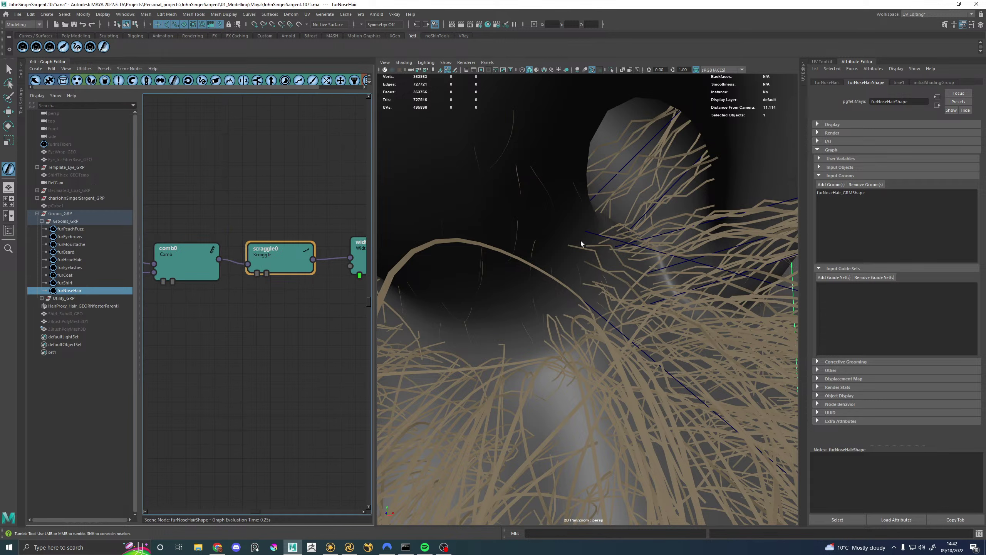
Step: Examine the scatter0 node's density parameters, fibre settings and distribution settings in the nose hair graph
middle_drag(241, 239, 402, 242)
double_click(249, 255)
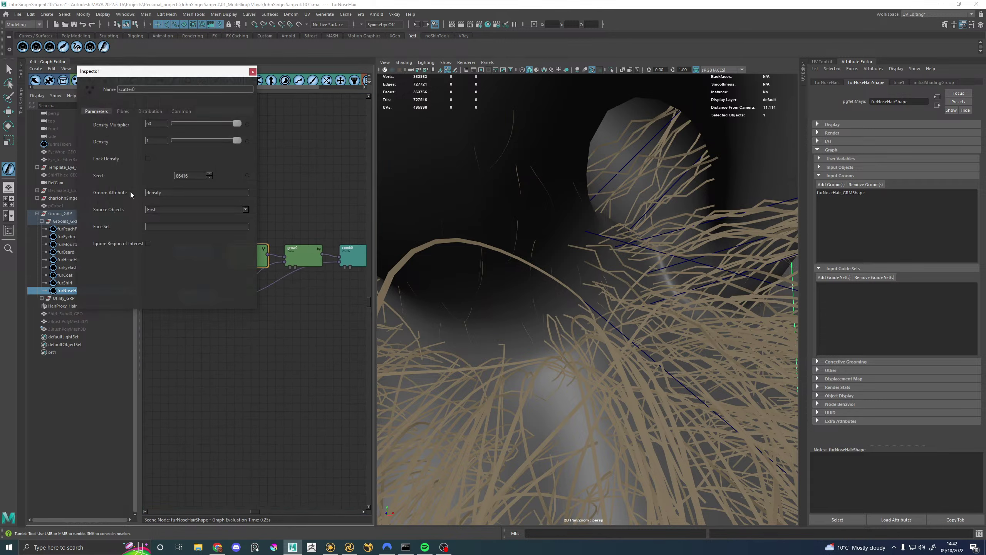
click(123, 111)
click(149, 112)
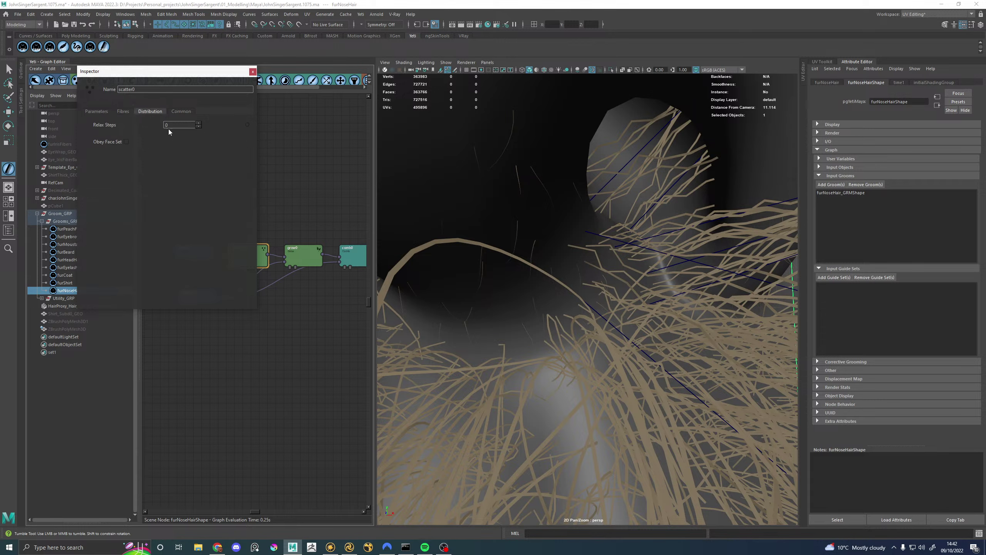
click(96, 112)
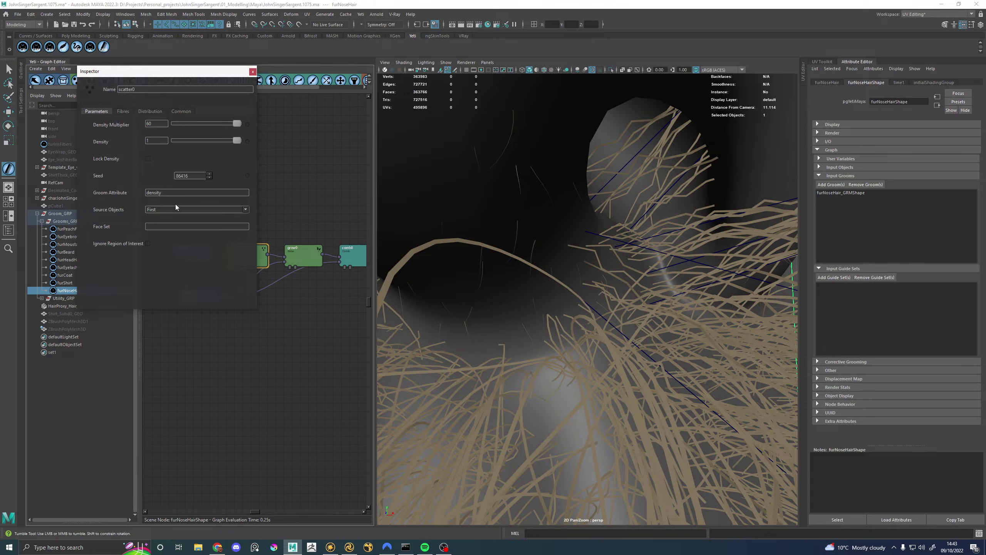
click(252, 72)
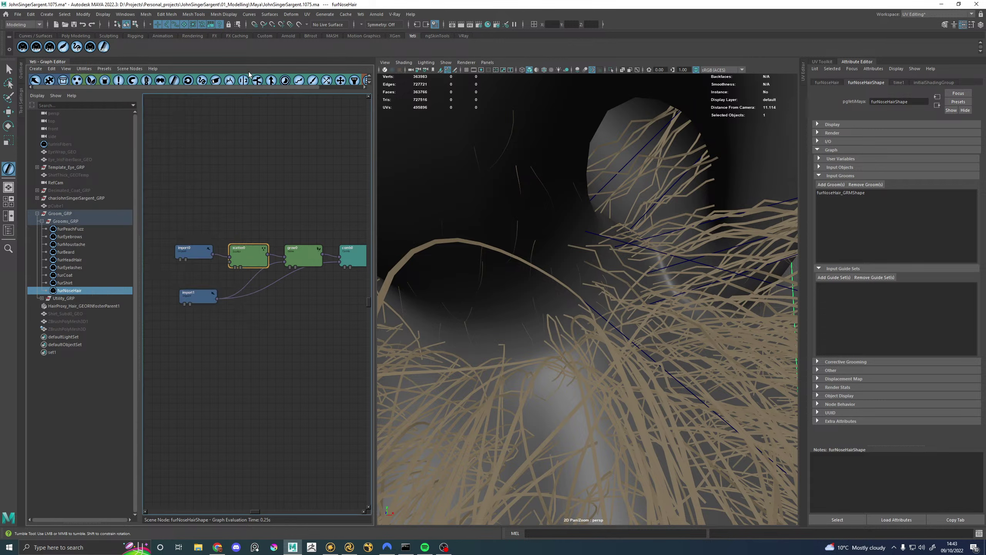
Step: Increase the grow0 node's Segment Count for the nose hair and view the nostril from another angle
double_click(304, 253)
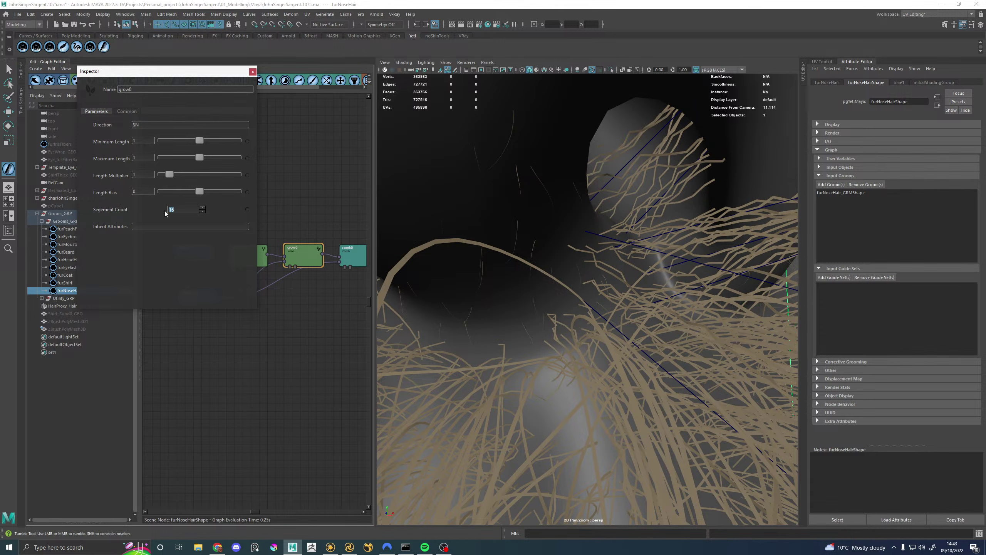
click(252, 72)
alt+drag(664, 234, 511, 251)
alt+middle_drag(511, 251, 566, 244)
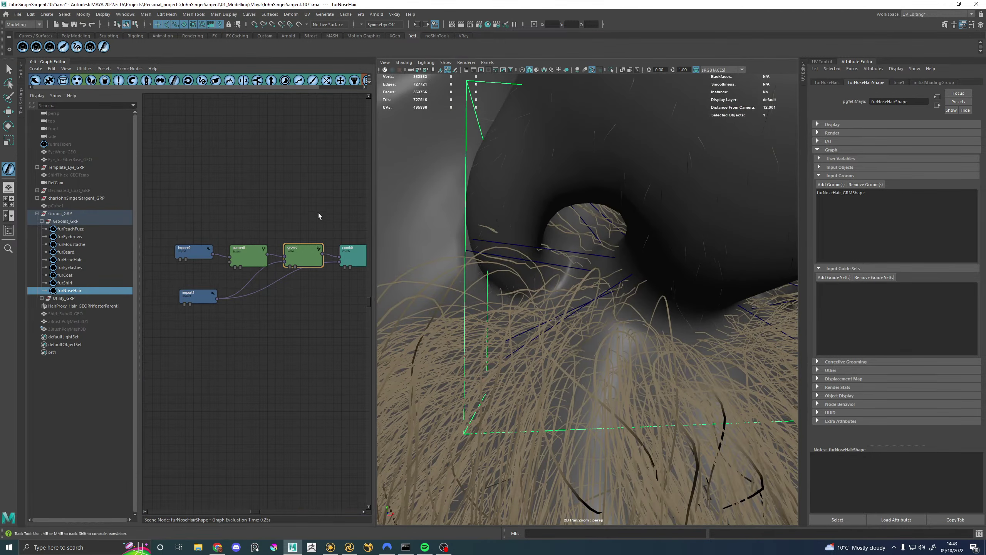
Step: Change the lower bound of the scraggle0 node's Scraggle Frequency expression to 800
middle_drag(318, 216, 204, 232)
double_click(189, 252)
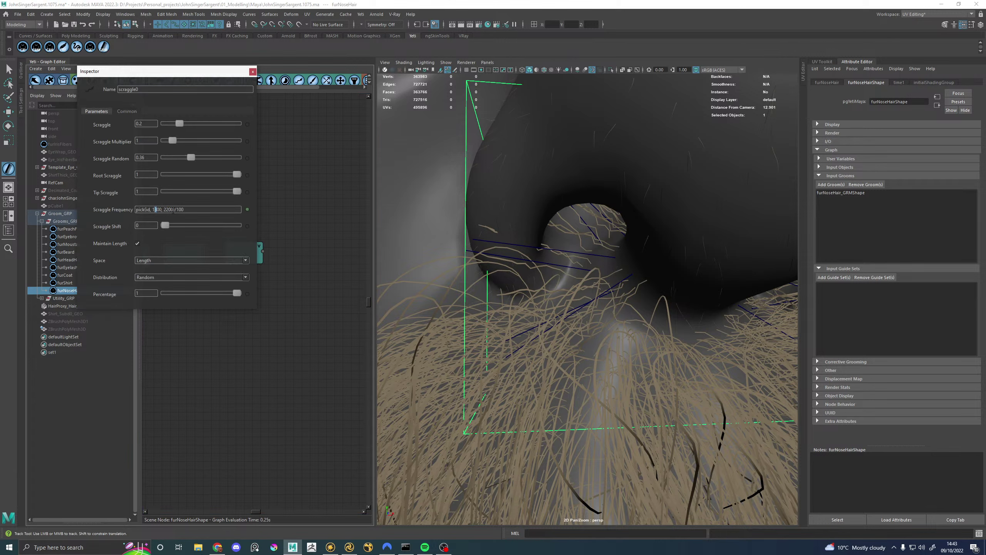
key(BackSpace)
key(BackSpace)
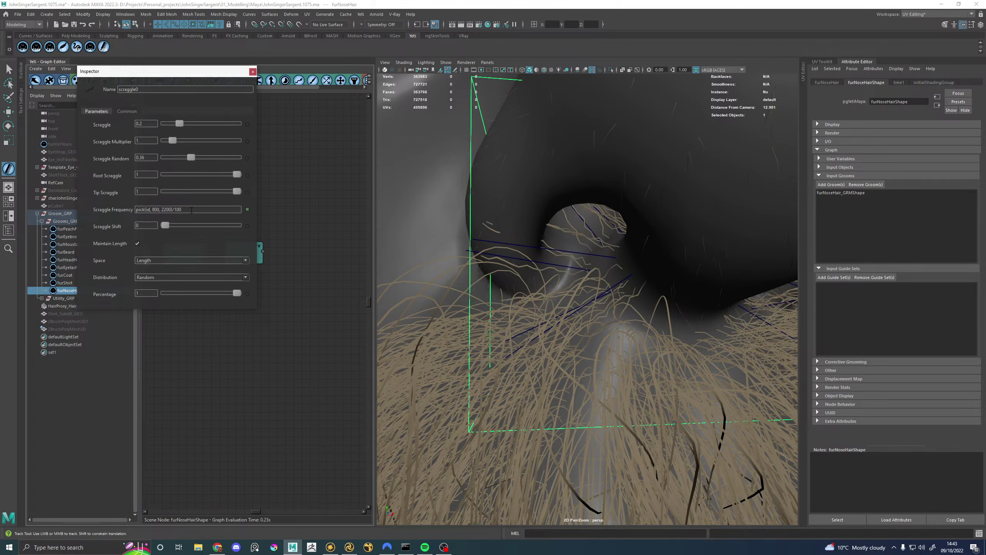
Step: Try a constant Scraggle Frequency of 0.8, then restore the expression as pick(id, 800, 2200)/1000
triple_click(185, 210)
key(ctrl+c)
key(BackSpace)
key(Return)
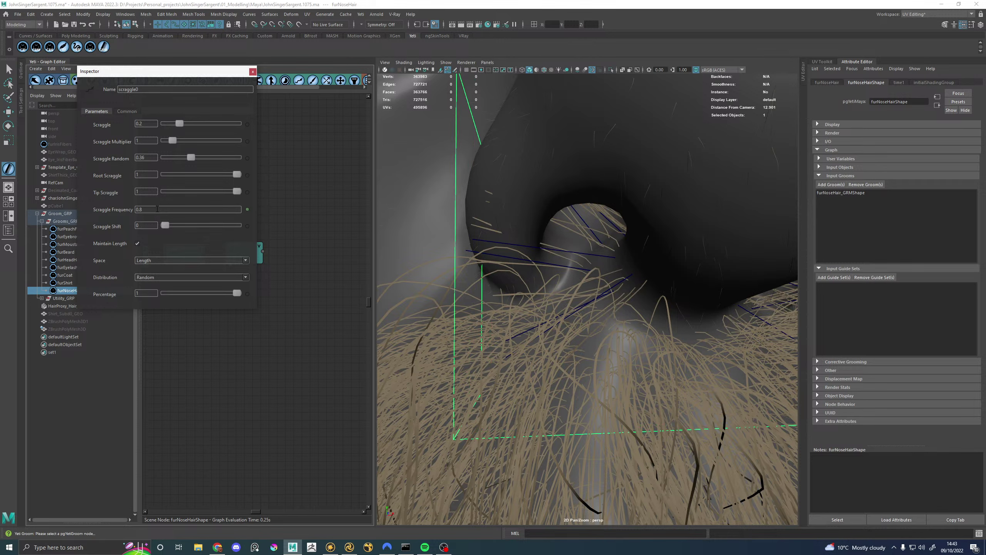
key(ctrl+v)
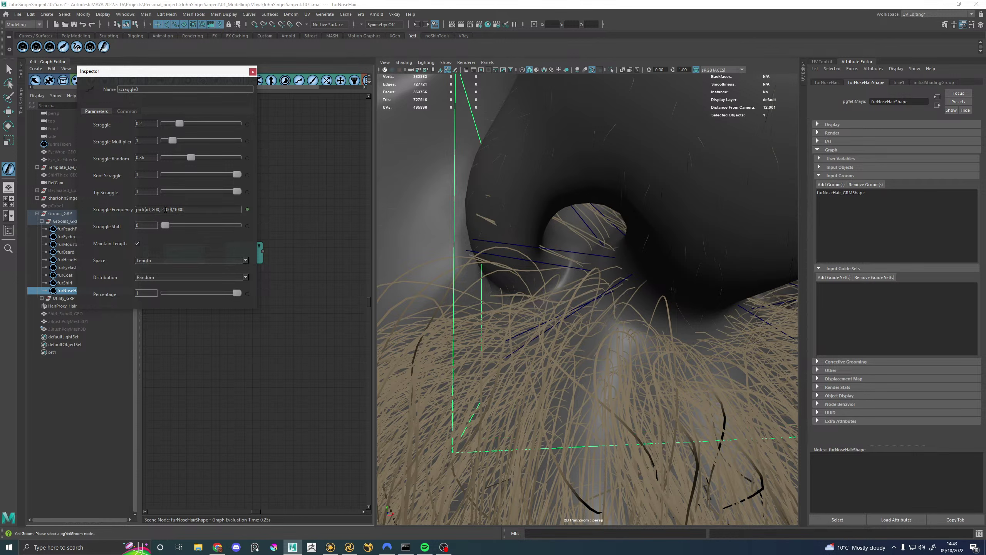
Step: Set the lower bound of the Scraggle Frequency expression to 1300 and check the hairs in the nostril
drag(159, 209, 152, 209)
text(10)
alt+drag(653, 264, 657, 201)
alt+middle_drag(657, 202, 533, 267)
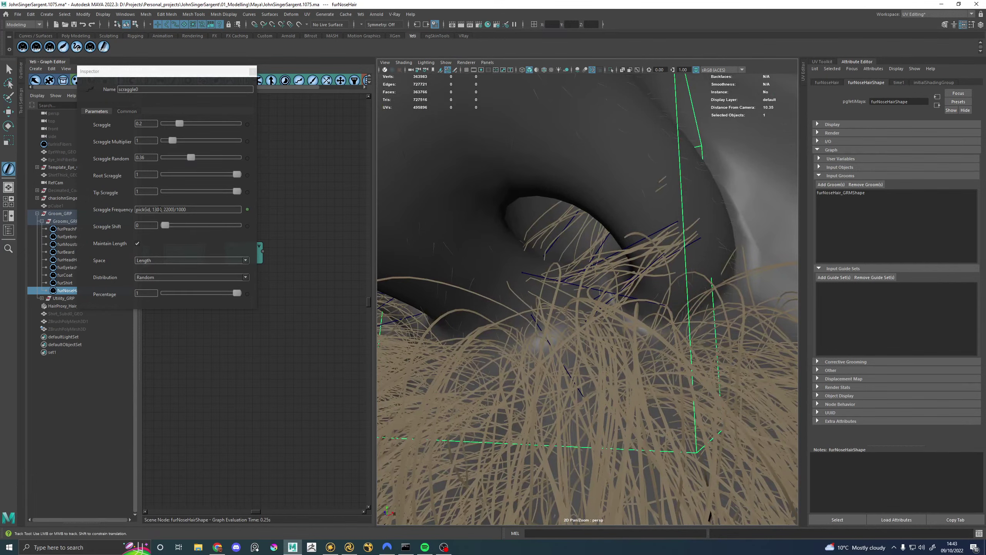
Step: Set the Scraggle Frequency expression to pick(id, 2000, 4000)/1000 and check the nose hair from several angles
click(154, 210)
text(20)
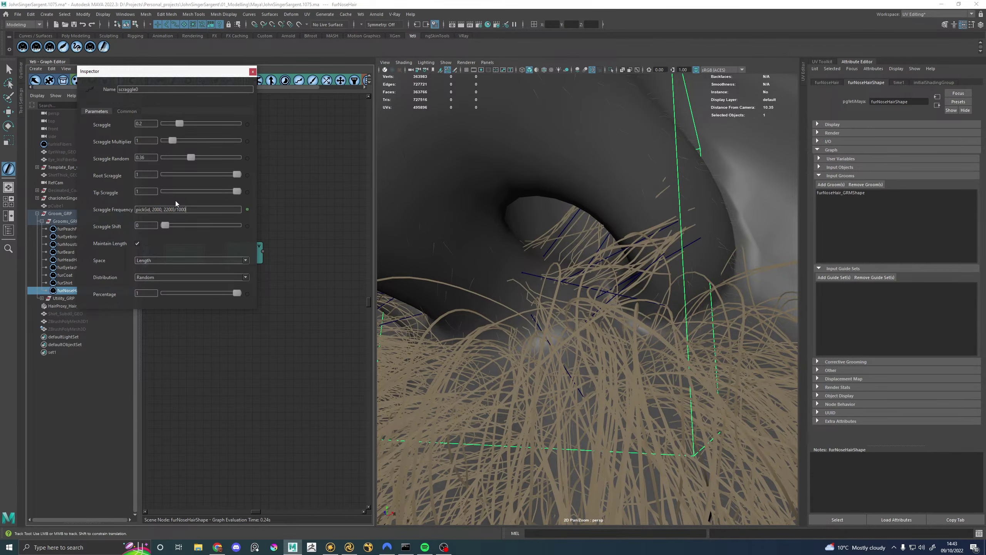
alt+drag(528, 272, 556, 259)
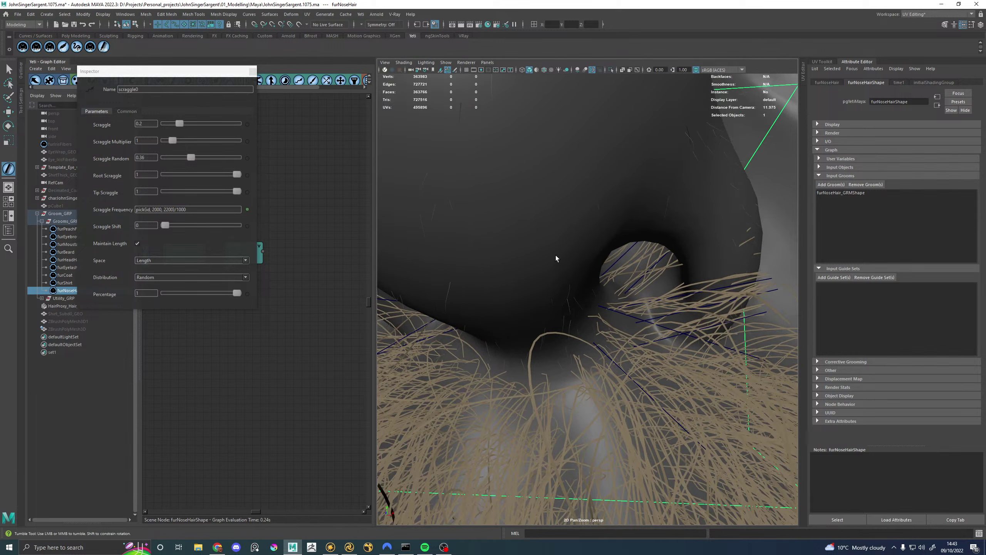
click(167, 210)
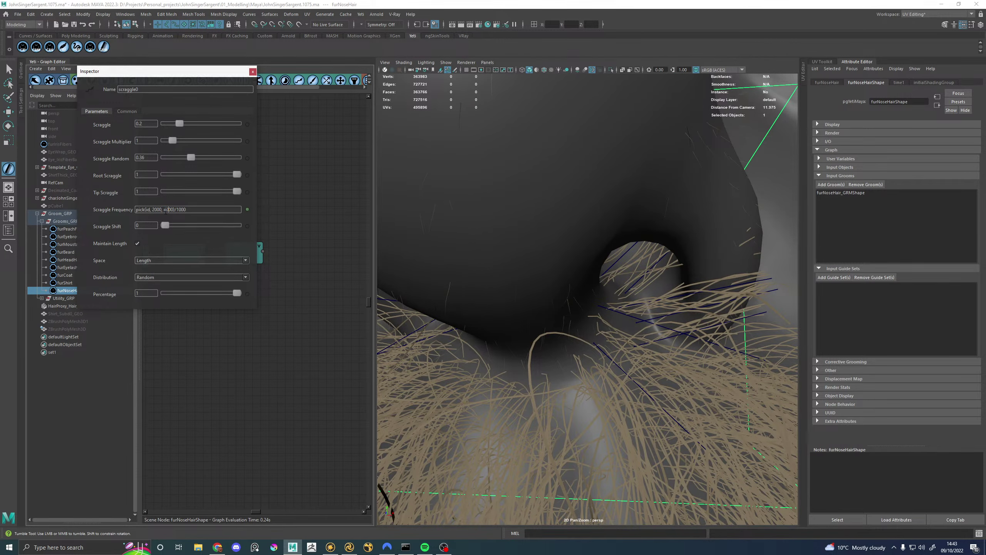
scroll(625, 274, down, 3)
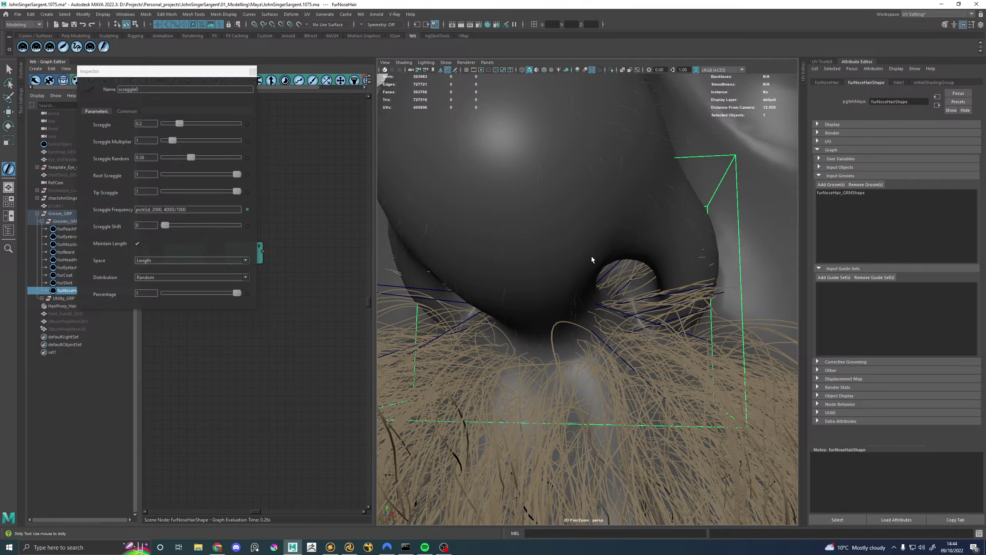
alt+drag(592, 259, 589, 236)
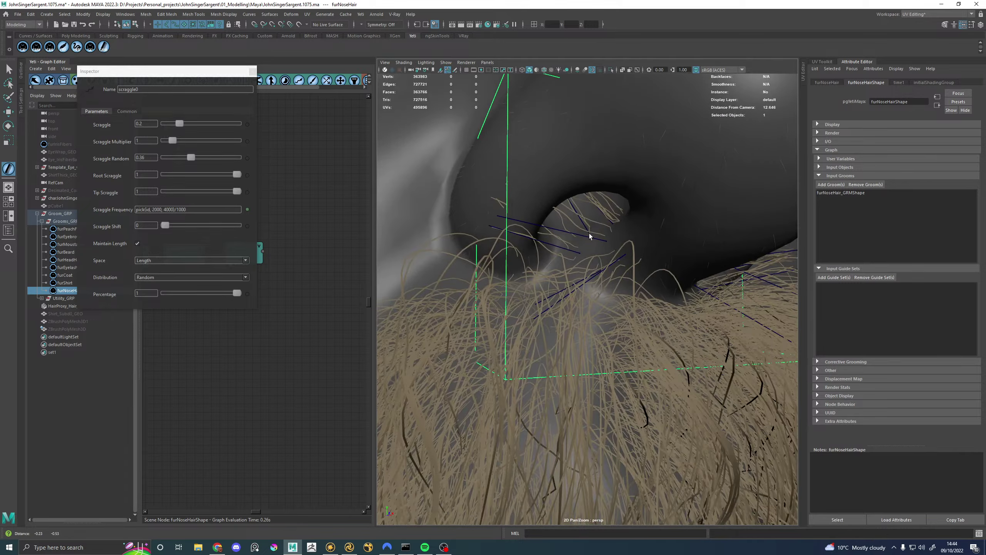
alt+right_drag(589, 236, 642, 238)
mouse_move(644, 224)
alt+middle_down()
mouse_move(653, 222)
mouse_move(651, 241)
alt+middle_up()
alt+right_drag(648, 247, 625, 257)
alt+drag(625, 257, 599, 252)
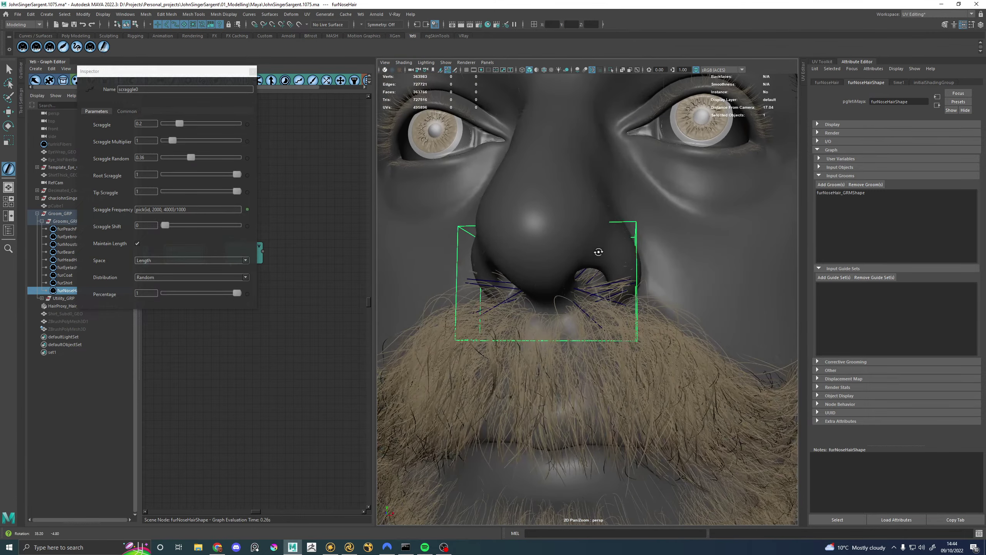
click(252, 71)
Step: Select the furNoseHair_GRM groom inside Utility_GRP and save the scene
click(78, 289)
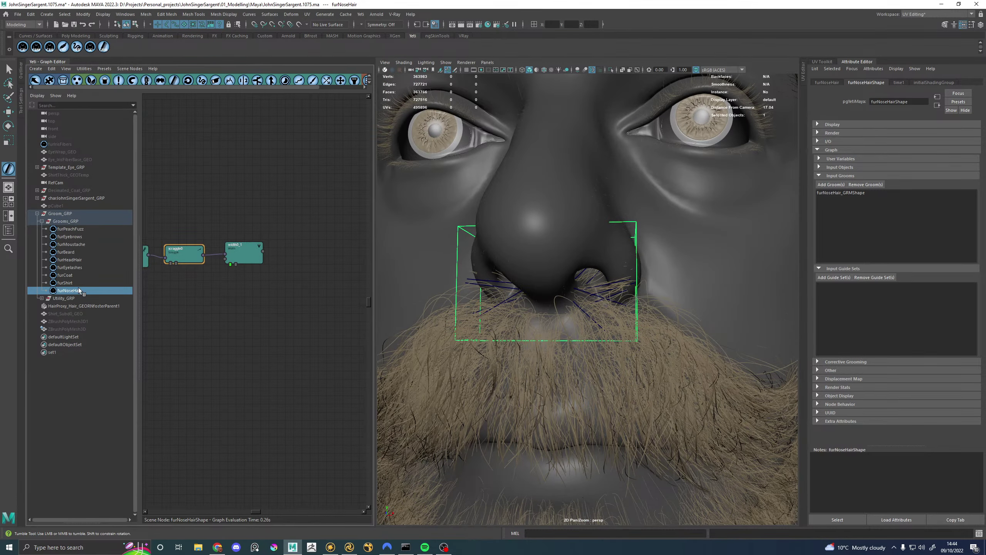
alt+middle_drag(232, 225, 382, 225)
alt+middle_drag(202, 299, 357, 303)
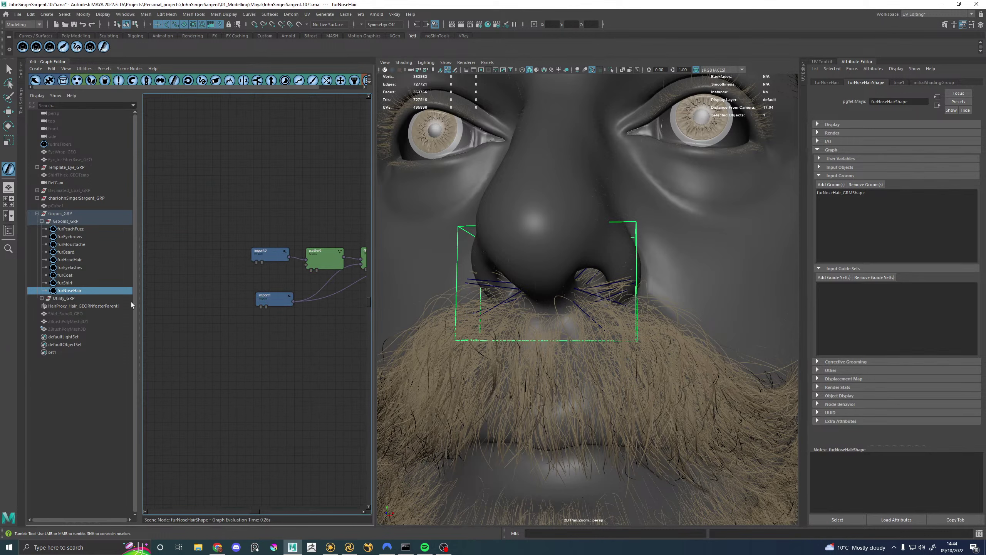
click(76, 308)
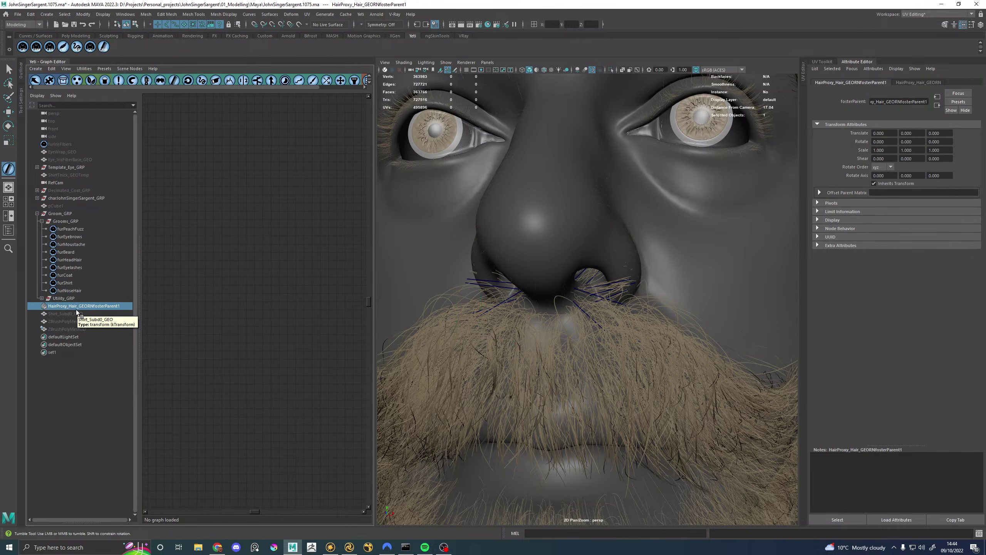
click(42, 298)
click(78, 360)
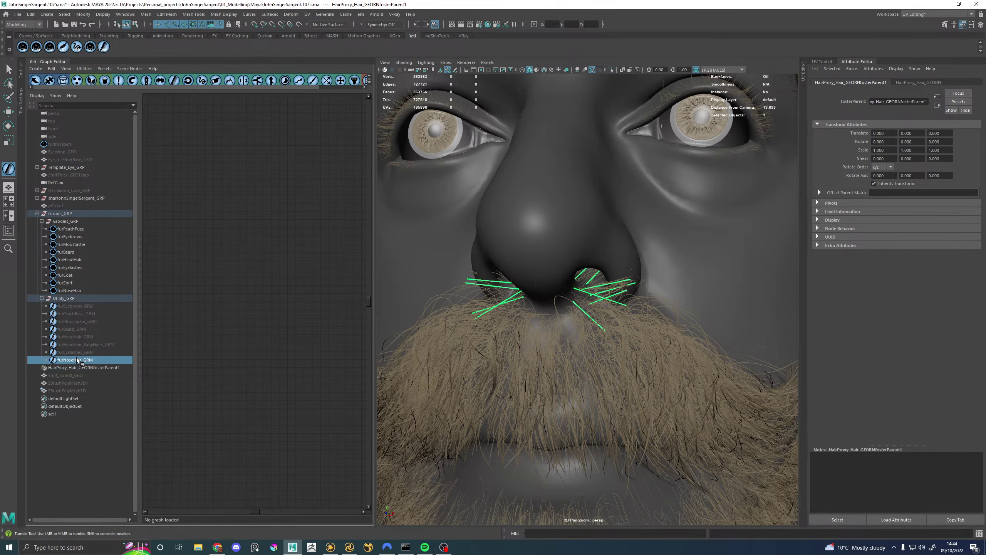
alt+drag(572, 282, 555, 258)
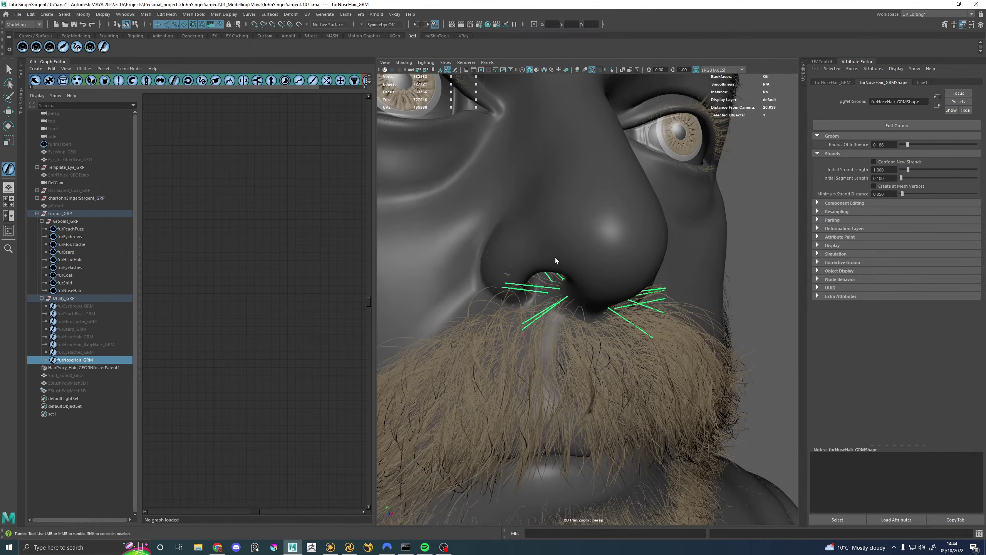
key(ctrl+s)
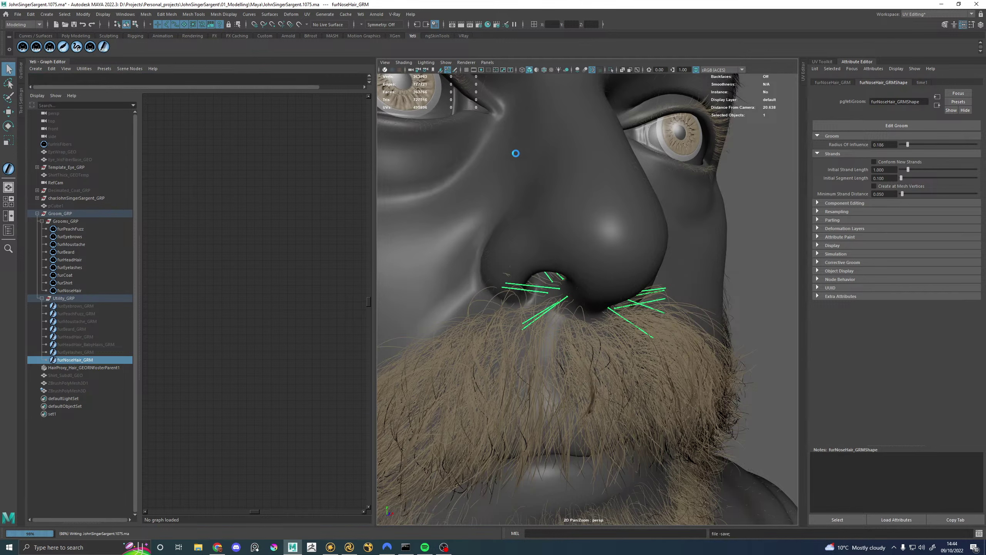
Step: Activate the Yeti groom brush, collapse the Graph Editor and show the brush's tool settings beside the viewport
key(y)
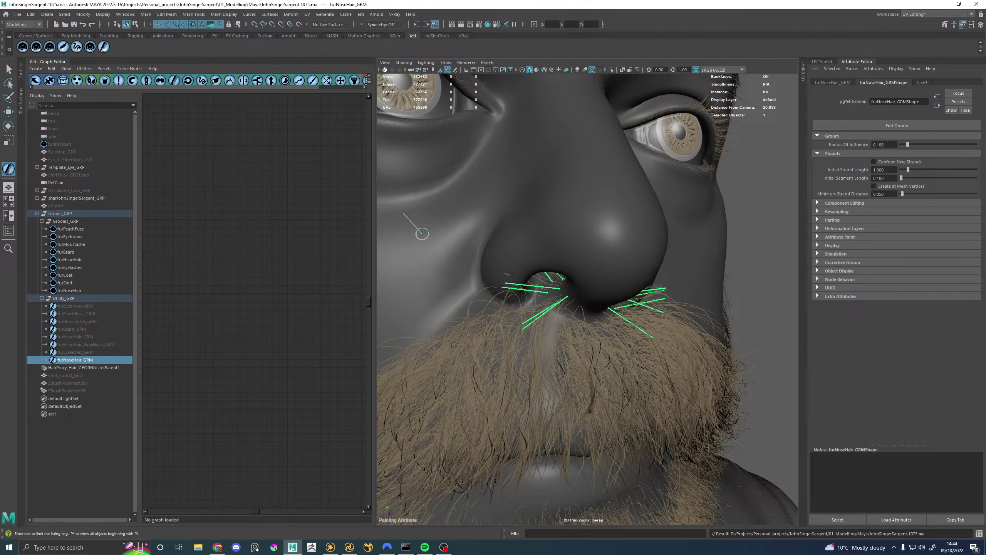
click(63, 61)
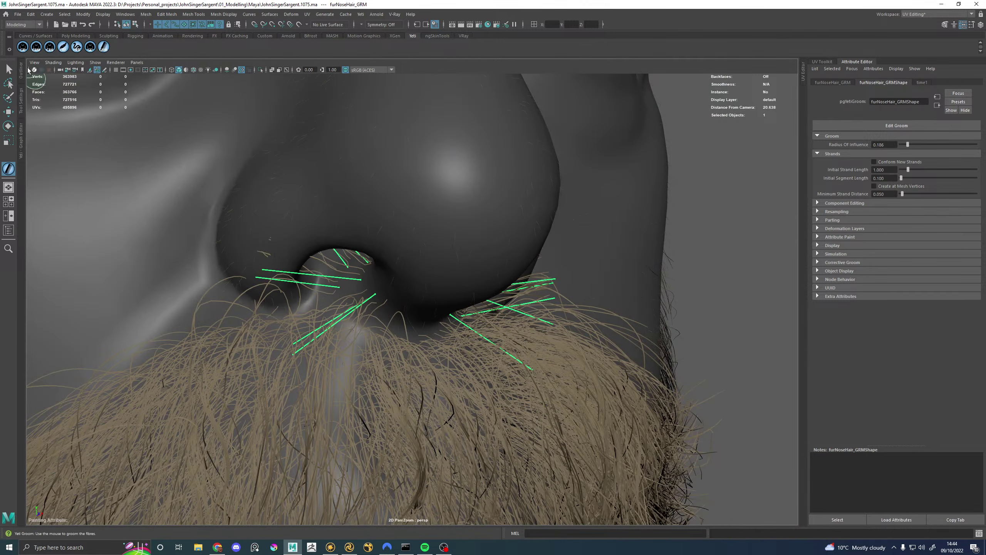
click(21, 107)
click(146, 270)
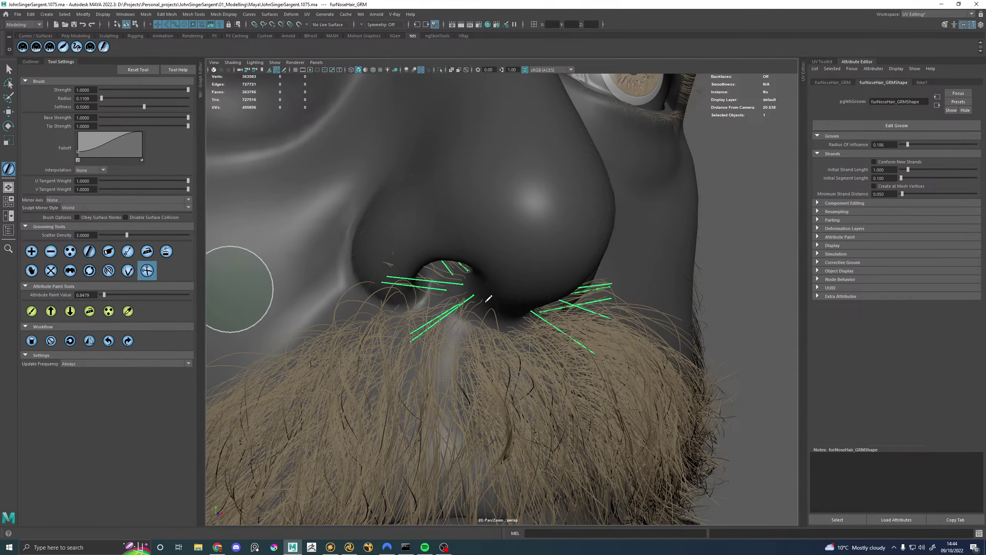
Step: Brush the guide strands crossing the side of the nose back toward the inside of the nostril
mouse_move(243, 286)
alt+mouse_down()
mouse_move(476, 294)
mouse_move(499, 280)
mouse_move(500, 378)
mouse_move(522, 258)
mouse_move(520, 355)
mouse_move(521, 324)
mouse_move(496, 335)
mouse_move(484, 286)
alt+mouse_up()
alt+right_drag(484, 286, 536, 291)
mouse_move(535, 291)
alt+mouse_down()
mouse_move(502, 302)
mouse_move(526, 344)
mouse_move(551, 352)
mouse_move(567, 446)
mouse_move(573, 375)
mouse_move(476, 348)
mouse_move(460, 400)
alt+mouse_up()
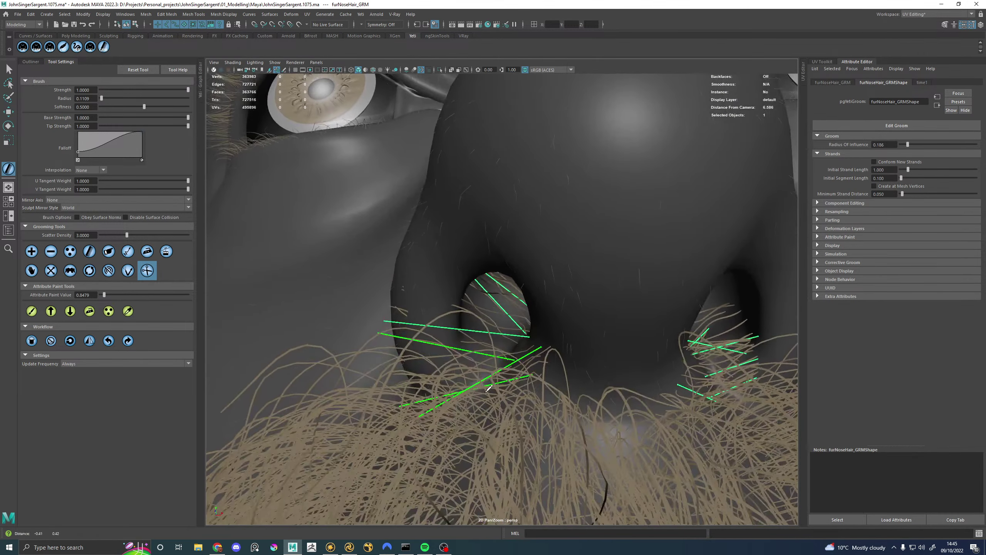
alt+middle_drag(460, 400, 462, 408)
drag(465, 413, 407, 345)
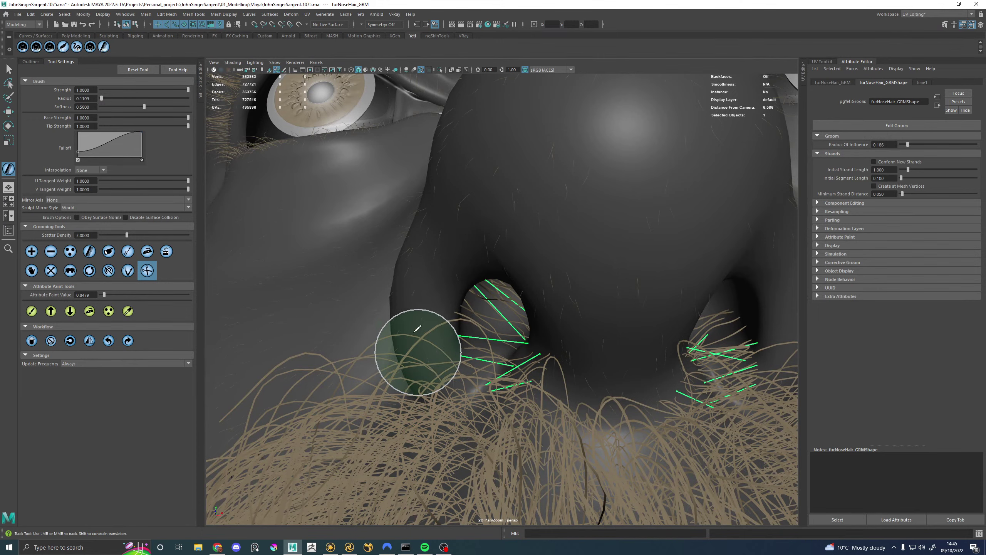
Step: Examine the guide strands inside both nostrils from below, the front and the side, close up and from farther away
scroll(407, 349, up, 5)
mouse_move(407, 348)
alt+mouse_down()
mouse_move(407, 378)
mouse_move(432, 322)
mouse_move(441, 342)
alt+mouse_up()
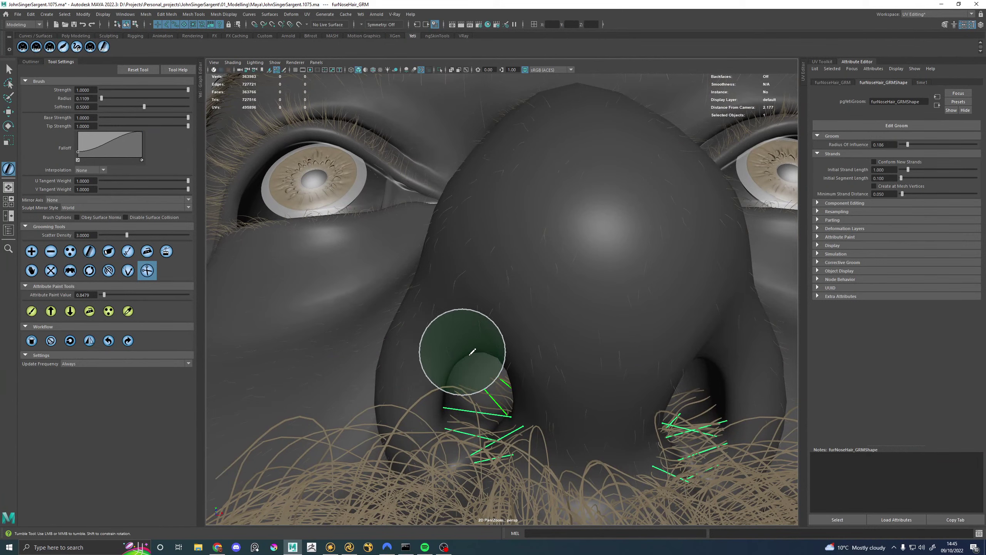
mouse_move(493, 352)
alt+mouse_down()
mouse_move(528, 352)
mouse_move(502, 313)
mouse_move(482, 388)
mouse_move(489, 257)
mouse_move(503, 334)
mouse_move(578, 379)
alt+mouse_up()
scroll(566, 382, up, 3)
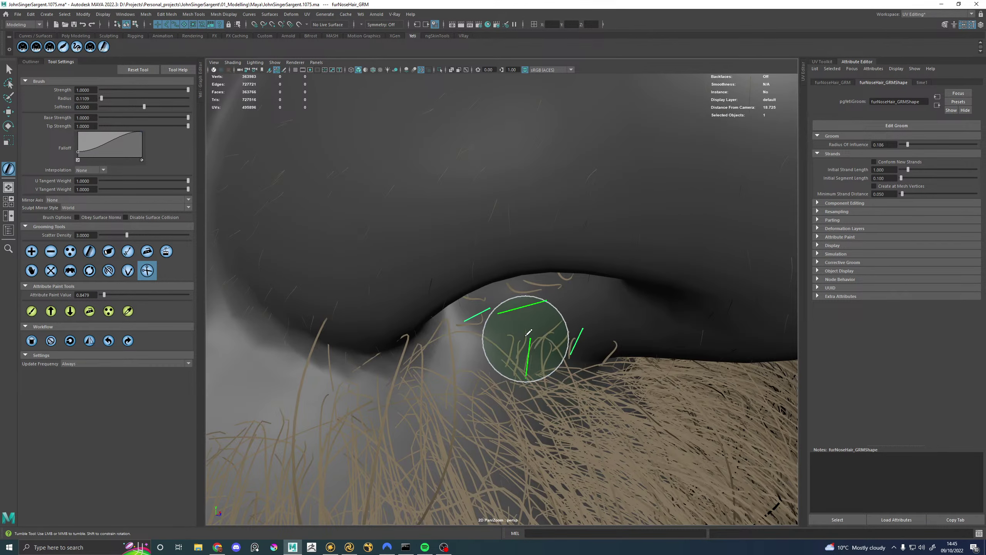
mouse_move(528, 333)
alt+mouse_down()
mouse_move(501, 341)
mouse_move(524, 311)
alt+mouse_up()
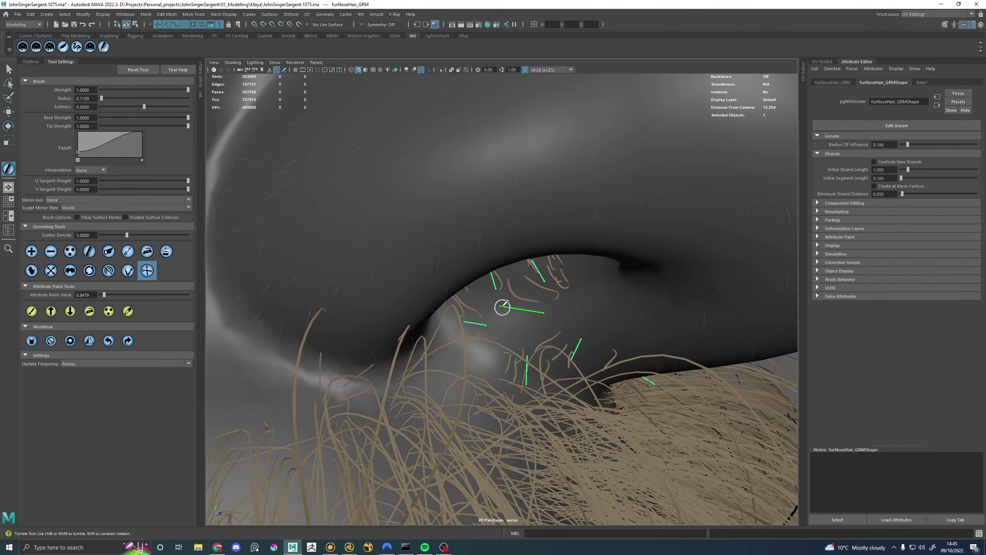
alt+drag(505, 309, 519, 336)
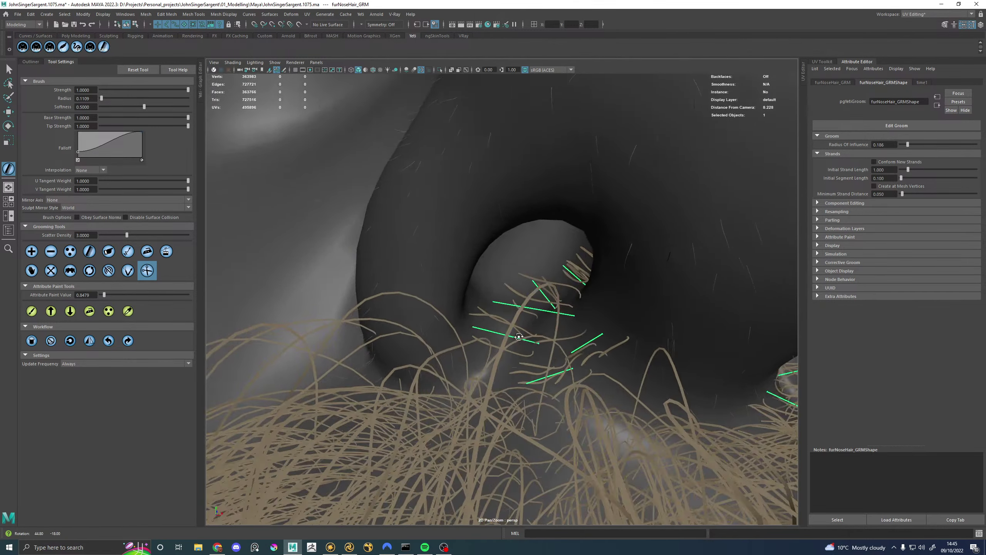
scroll(518, 336, up, 5)
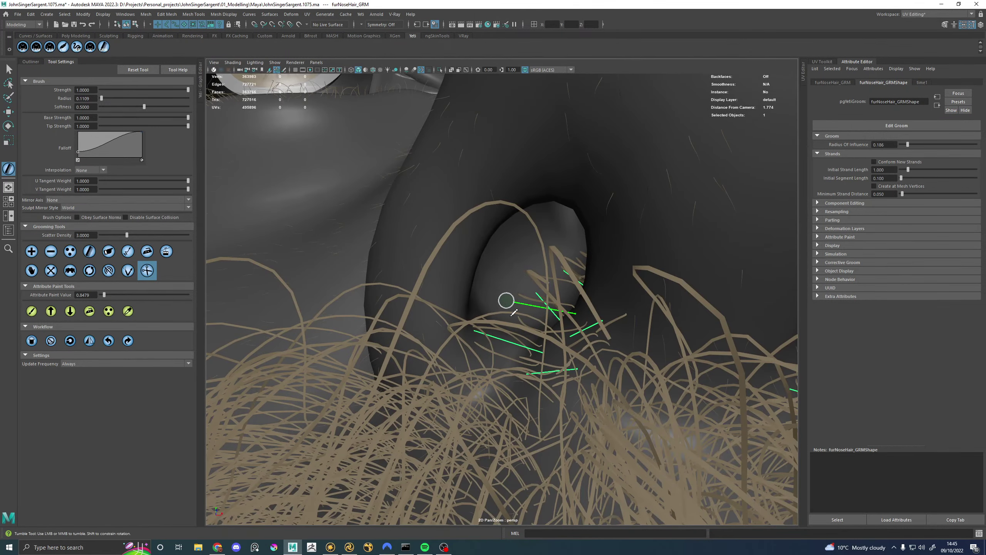
scroll(509, 298, down, 8)
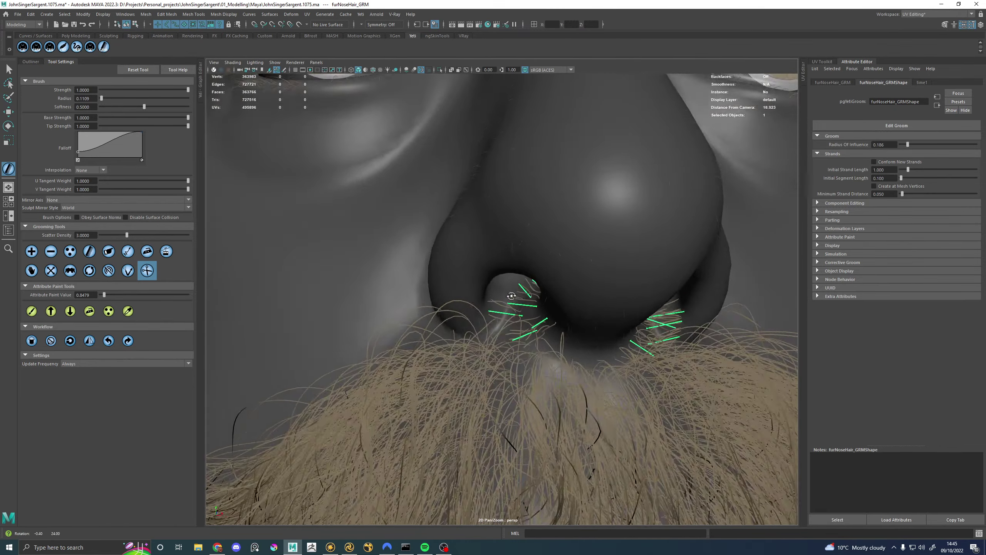
scroll(511, 295, up, 4)
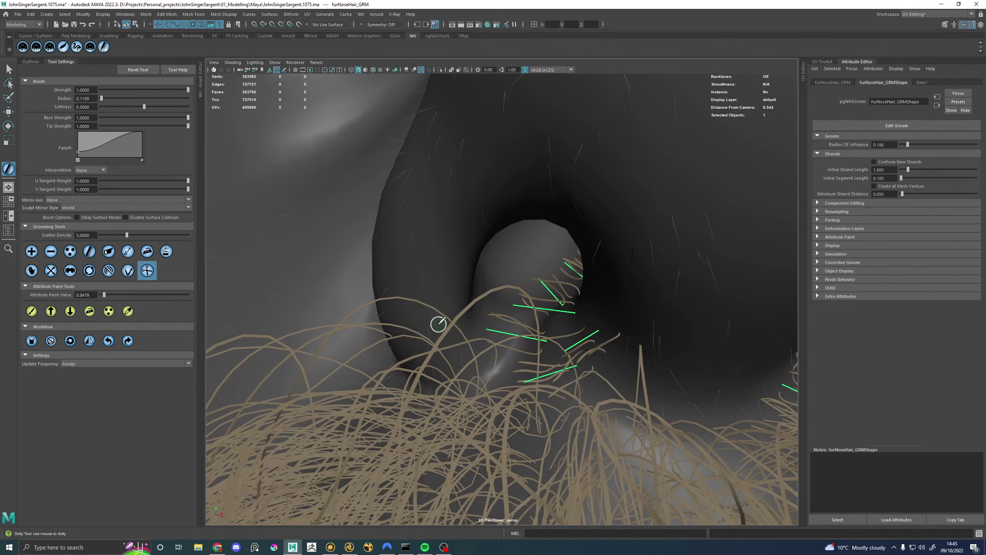
scroll(614, 326, down, 5)
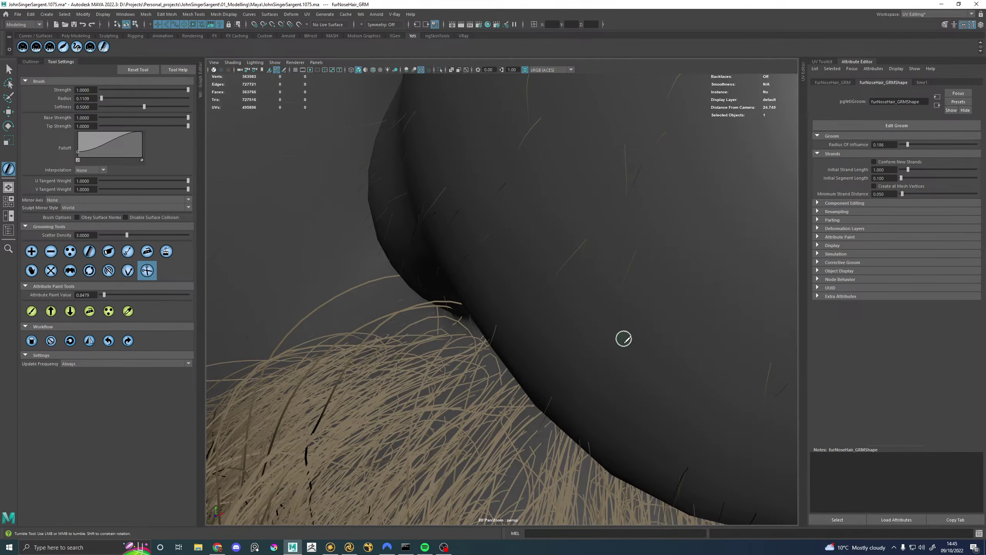
alt+drag(510, 290, 317, 292)
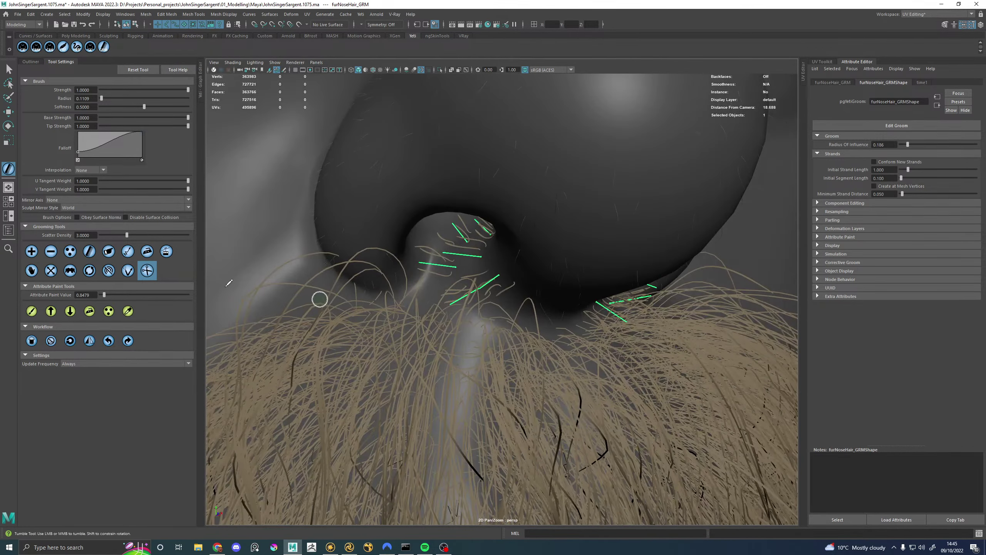
Step: Comb the guide strands in both nostrils with the Comb brush so they curve naturally along the nostril openings
click(89, 251)
mouse_move(220, 277)
alt+mouse_down()
mouse_move(500, 257)
mouse_move(452, 268)
mouse_move(465, 275)
mouse_move(483, 246)
mouse_move(467, 232)
mouse_move(466, 247)
mouse_move(472, 223)
mouse_move(456, 226)
mouse_move(449, 272)
mouse_move(492, 287)
mouse_move(504, 273)
mouse_move(474, 275)
mouse_move(505, 276)
alt+mouse_up()
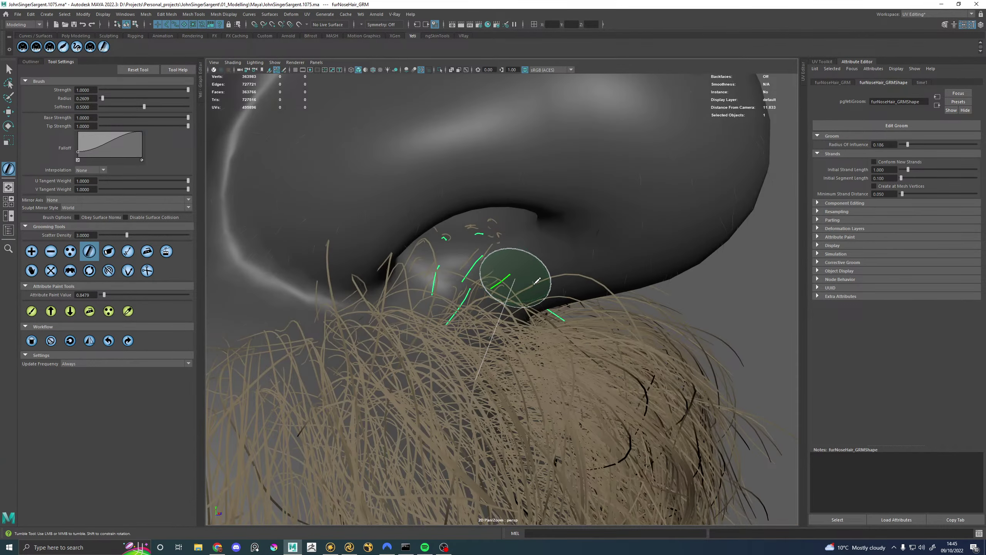
mouse_move(598, 275)
alt+mouse_down()
mouse_move(504, 257)
mouse_move(522, 276)
mouse_move(566, 275)
mouse_move(570, 292)
alt+mouse_up()
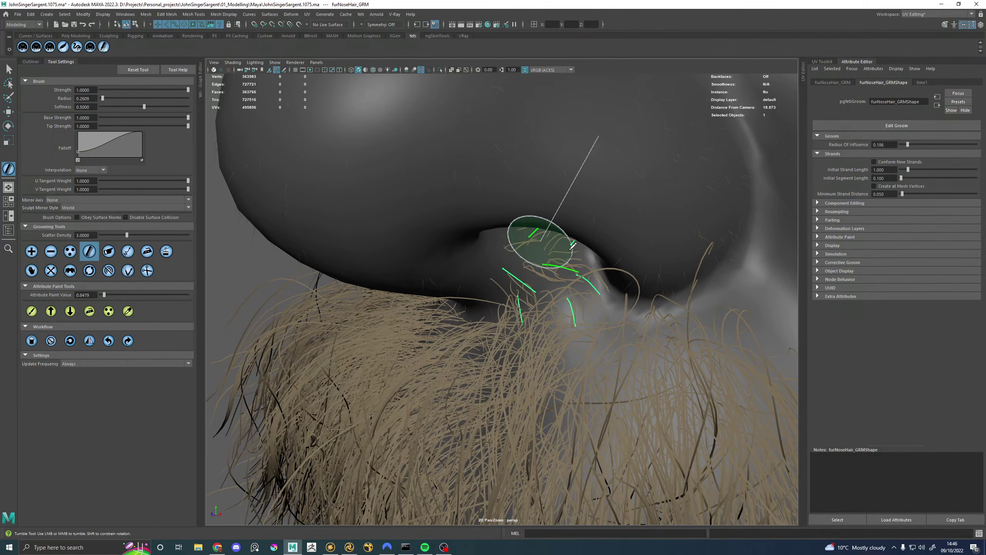
drag(534, 234, 569, 243)
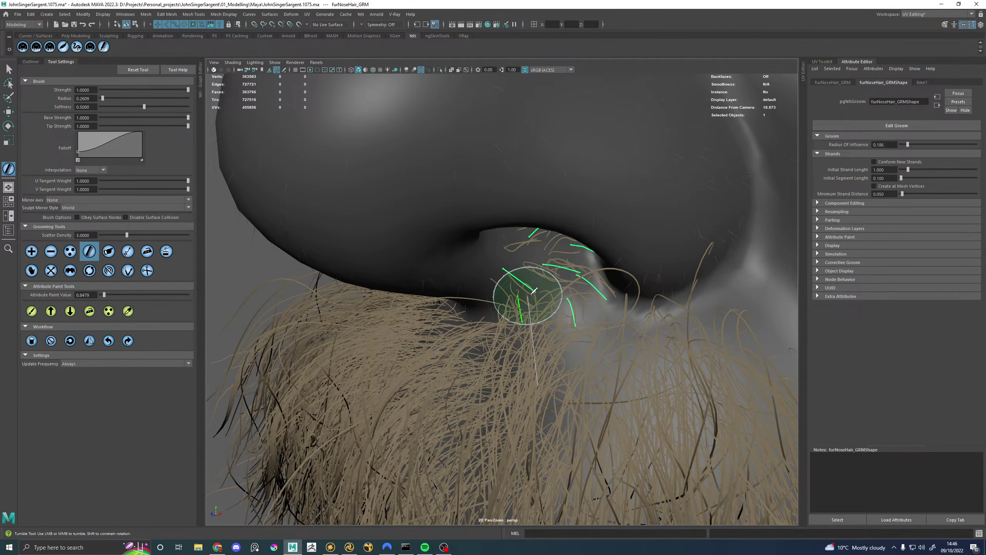
mouse_move(522, 286)
alt+mouse_down()
mouse_move(524, 299)
mouse_move(548, 305)
mouse_move(563, 295)
alt+mouse_up()
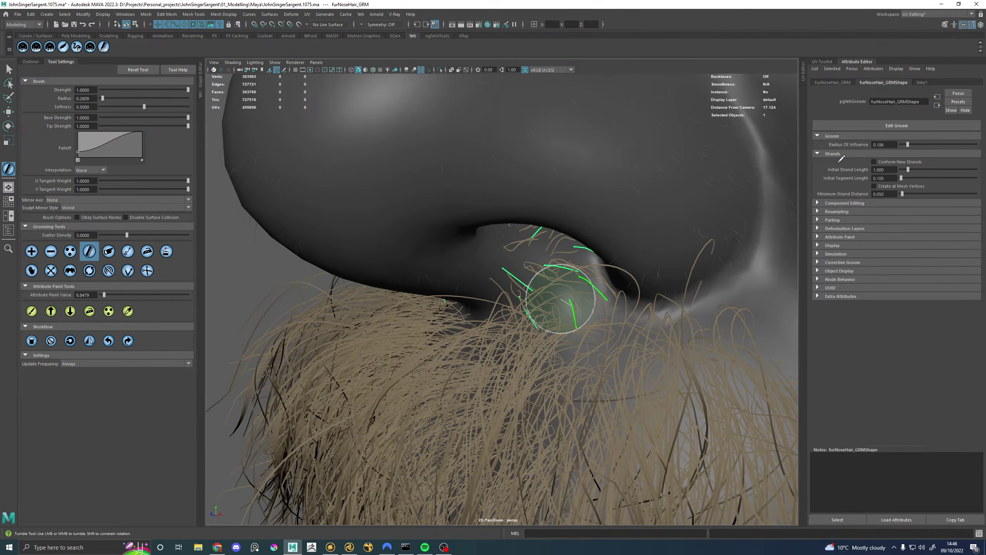
alt+drag(638, 210, 572, 282)
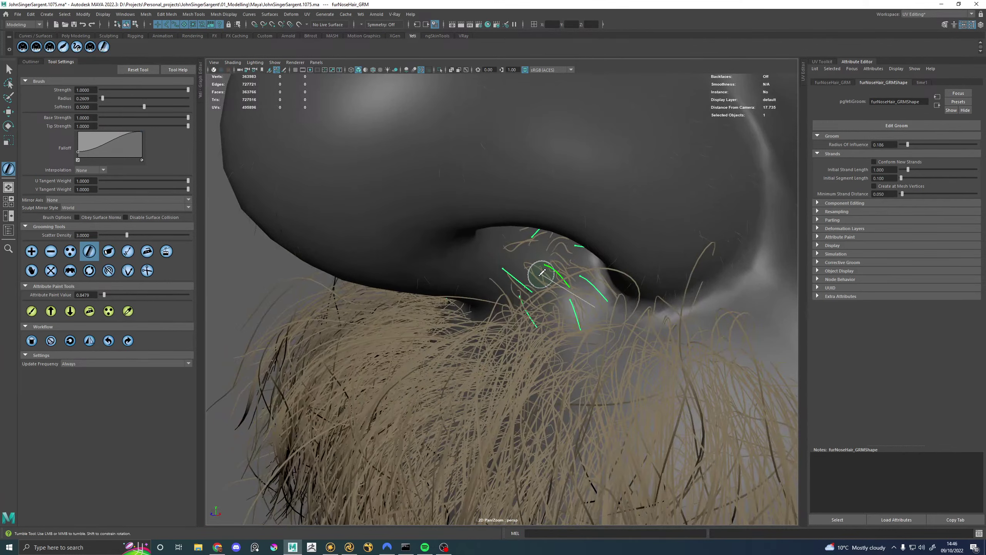
alt+drag(532, 266, 570, 286)
click(128, 270)
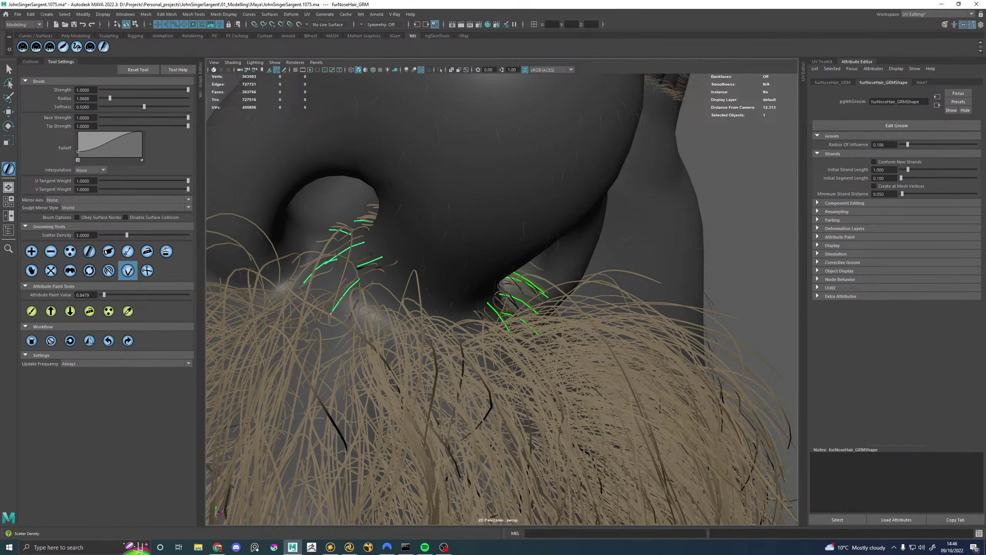
alt+drag(512, 288, 558, 330)
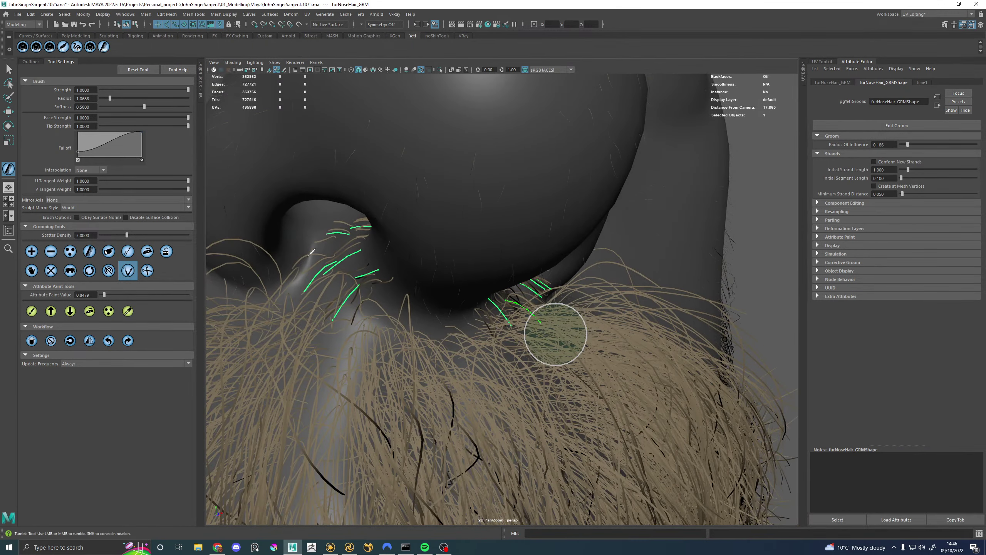
Step: Enable Conform New Strands and add extra guide strands at the lower edge of both nostrils with the Add brush
click(32, 251)
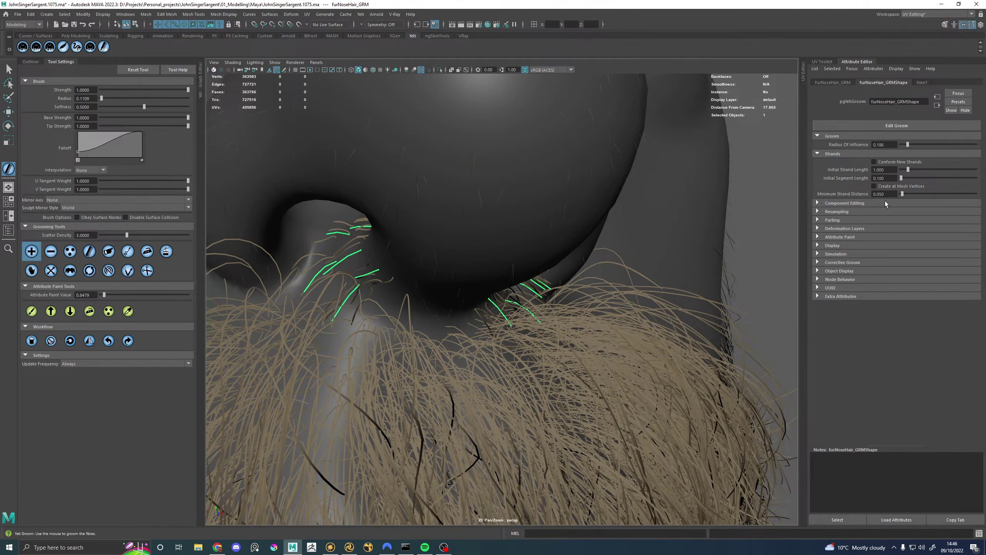
alt+drag(519, 281, 544, 298)
scroll(550, 304, up, 3)
click(548, 310)
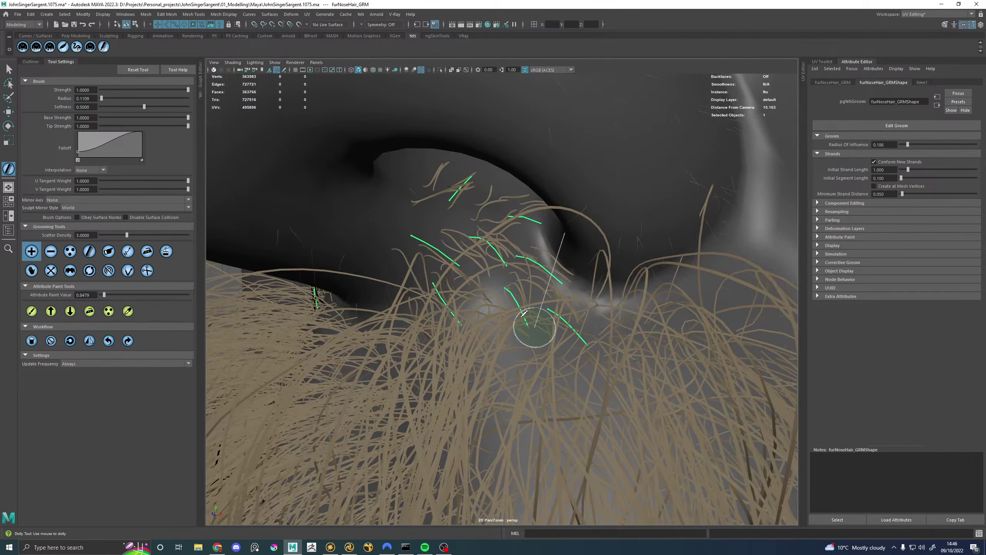
click(494, 302)
alt+drag(438, 270, 601, 304)
alt+middle_drag(601, 304, 618, 318)
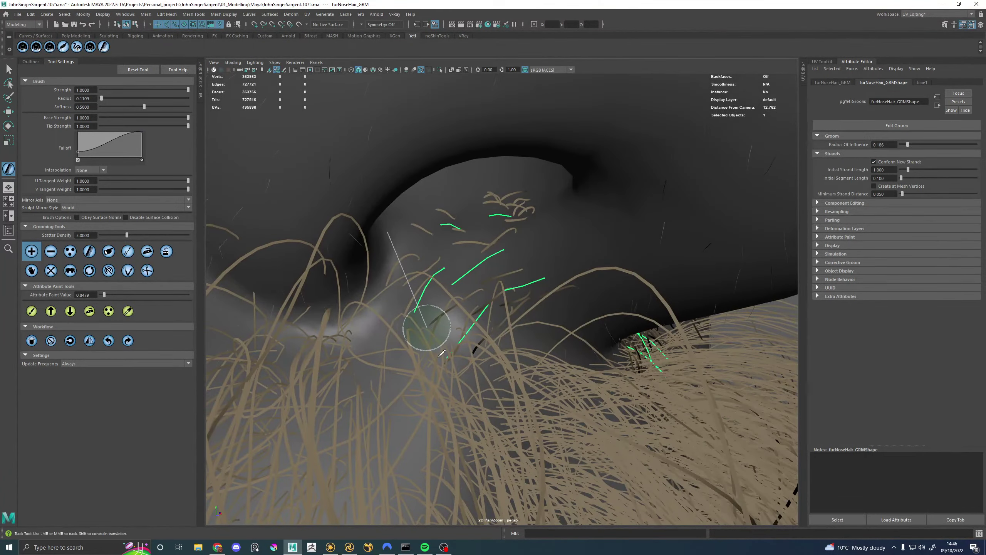
click(393, 330)
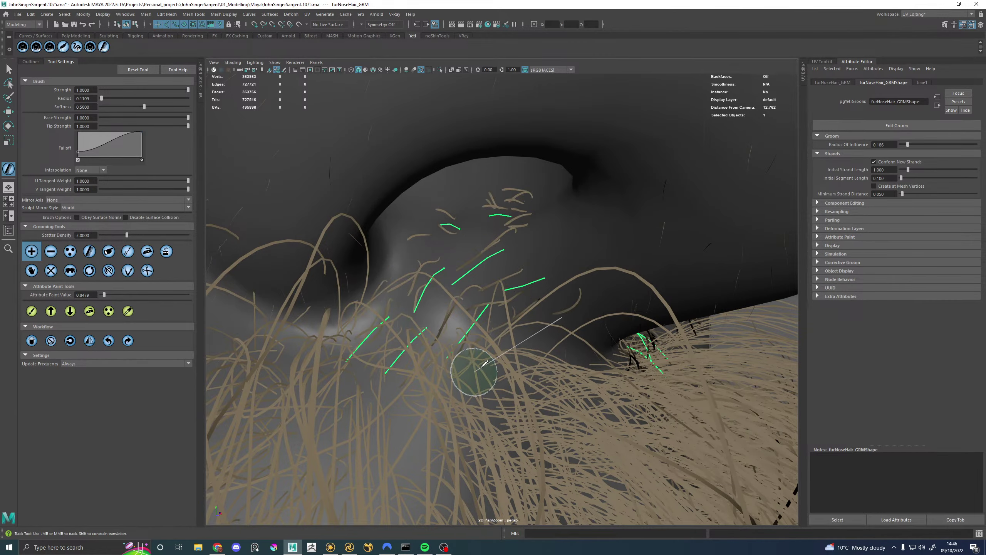
mouse_move(474, 363)
alt+mouse_down()
mouse_move(485, 323)
mouse_move(518, 327)
mouse_move(427, 324)
alt+mouse_up()
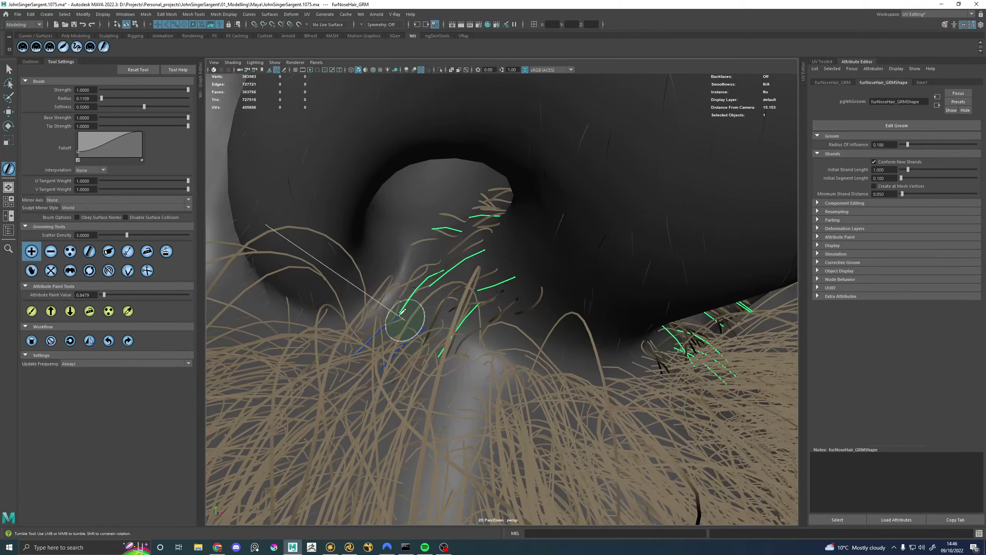
Step: Switch from adding strands to the V-shaped grooming brush and go over the new guide strands below each nostril
alt+drag(660, 319, 550, 342)
alt+right_drag(550, 341, 464, 296)
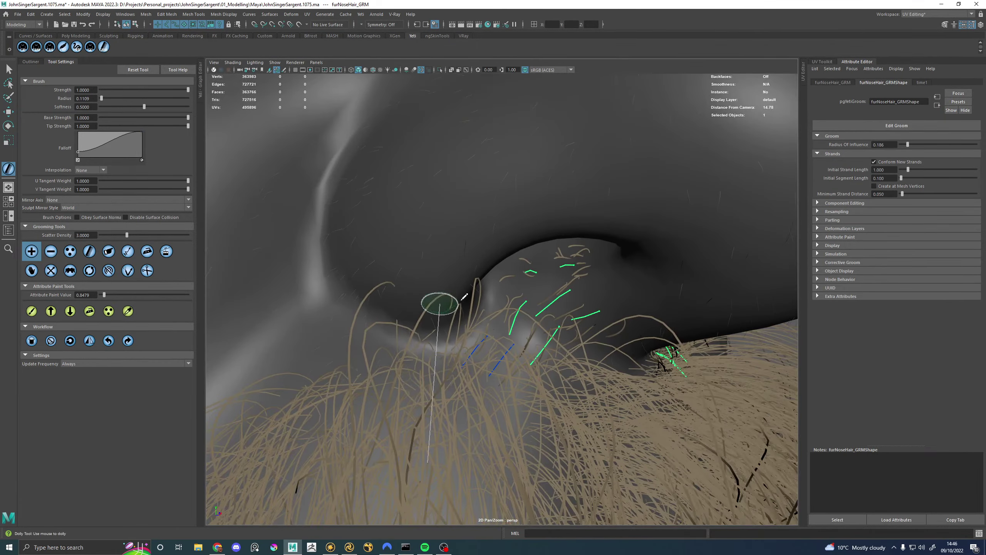
click(128, 270)
alt+drag(349, 295, 551, 314)
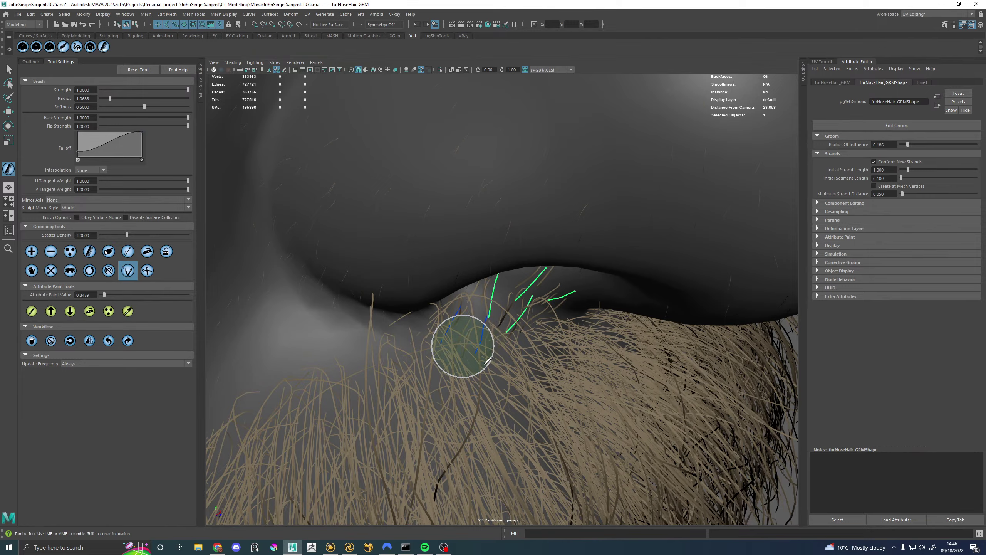
alt+right_drag(487, 361, 556, 330)
alt+drag(556, 330, 431, 312)
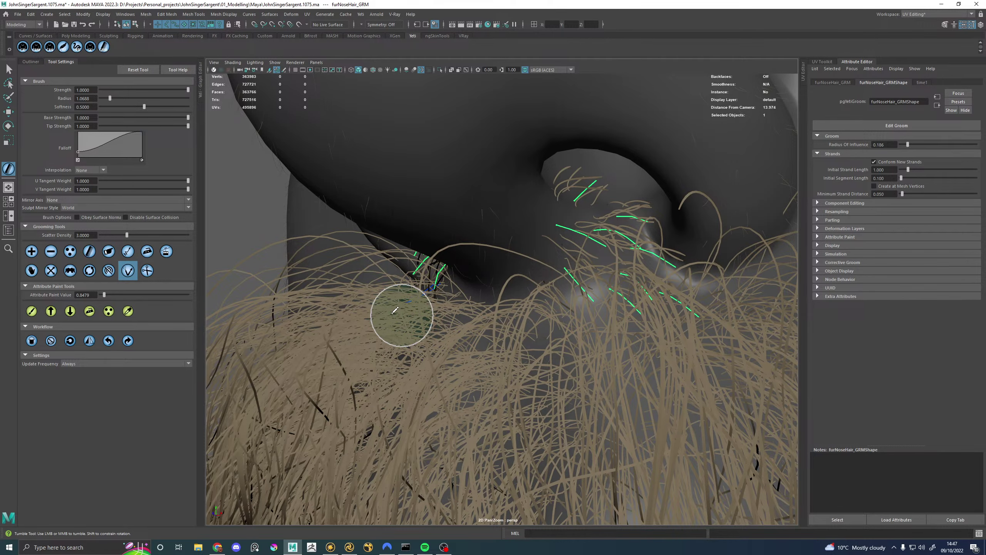
mouse_move(407, 315)
alt+mouse_down()
mouse_move(500, 317)
mouse_move(468, 326)
alt+mouse_up()
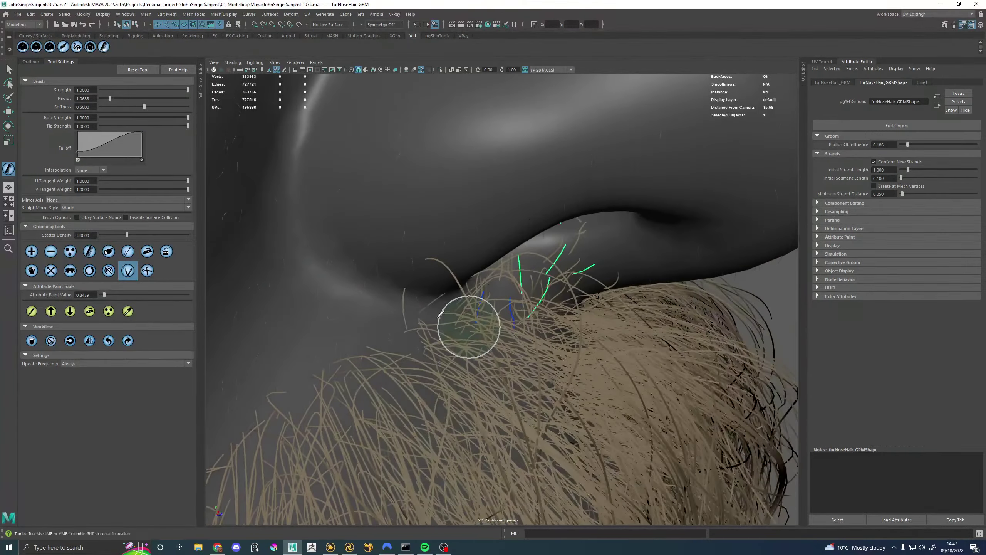
Step: Hide the furNoseHair fur node in Grooms_GRP and select the furNoseHair_GRM groom in Utility_GRP to expose its guide strands
click(31, 61)
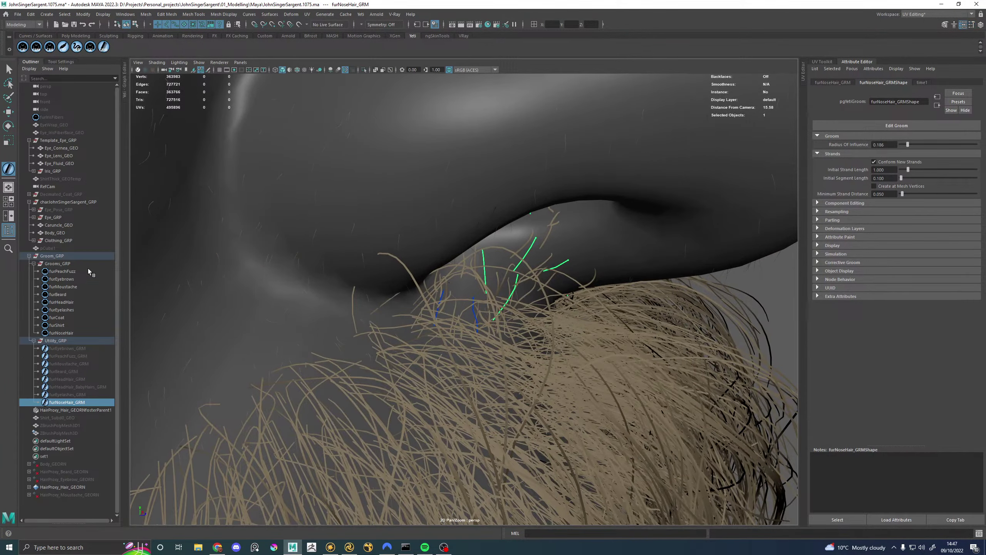
double_click(64, 333)
key(Return)
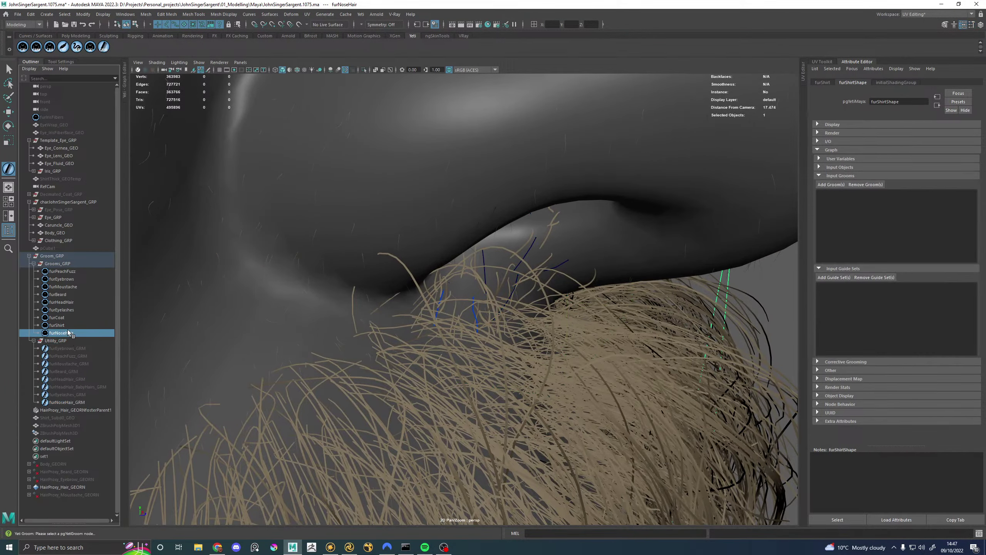
key(h)
click(79, 402)
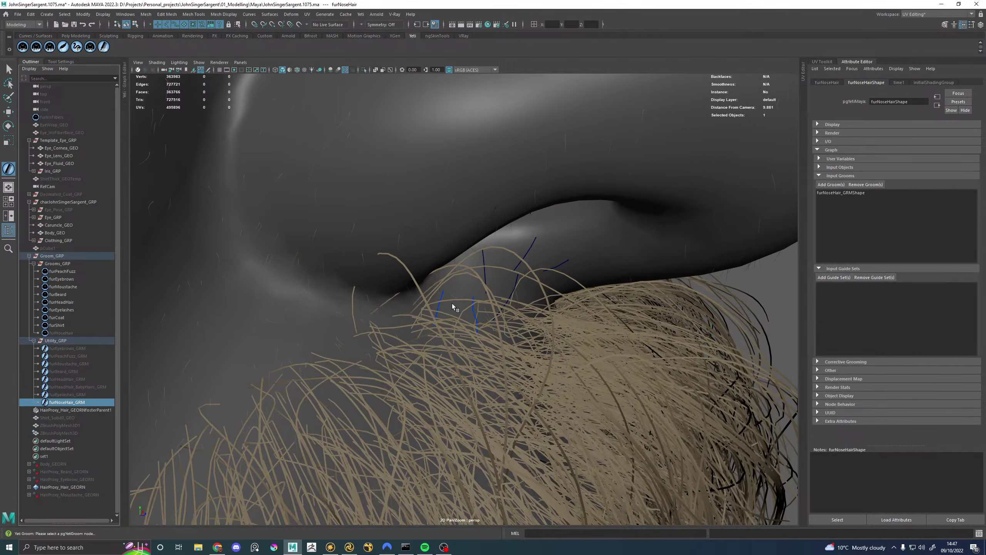
alt+drag(452, 304, 504, 282)
alt+middle_drag(504, 281, 540, 292)
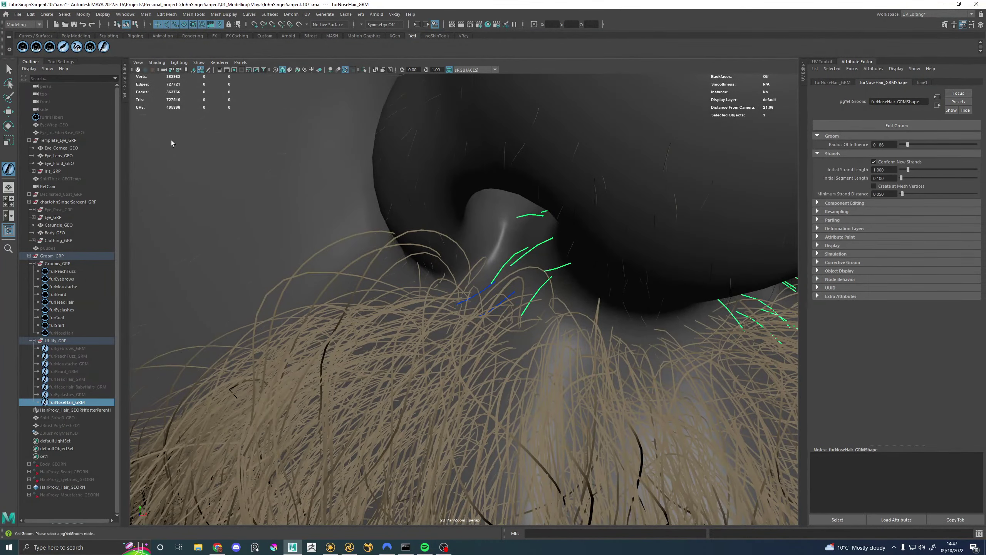
Step: Bring back the groom brush settings and resume editing the furNoseHair_GRM strands beneath the nose
click(71, 62)
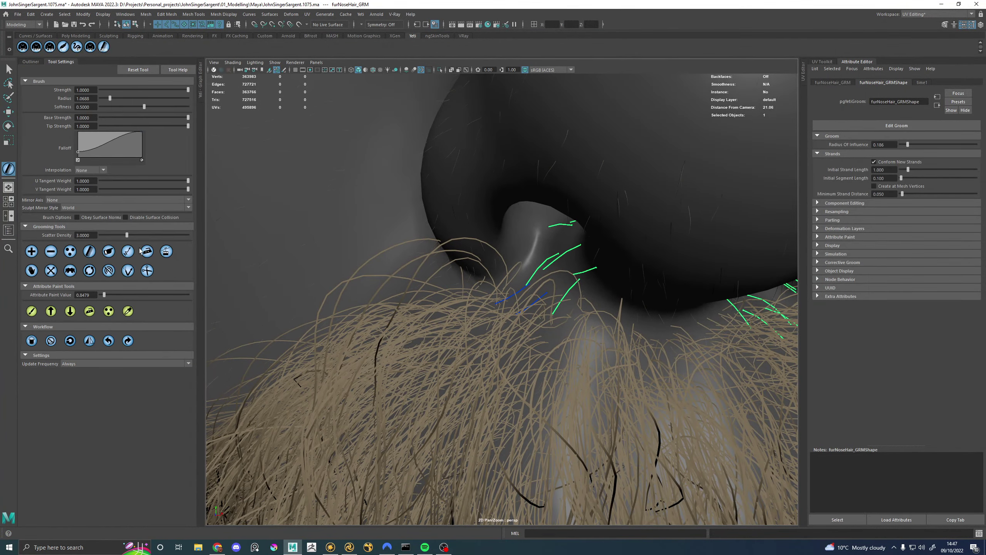
alt+drag(497, 339, 510, 323)
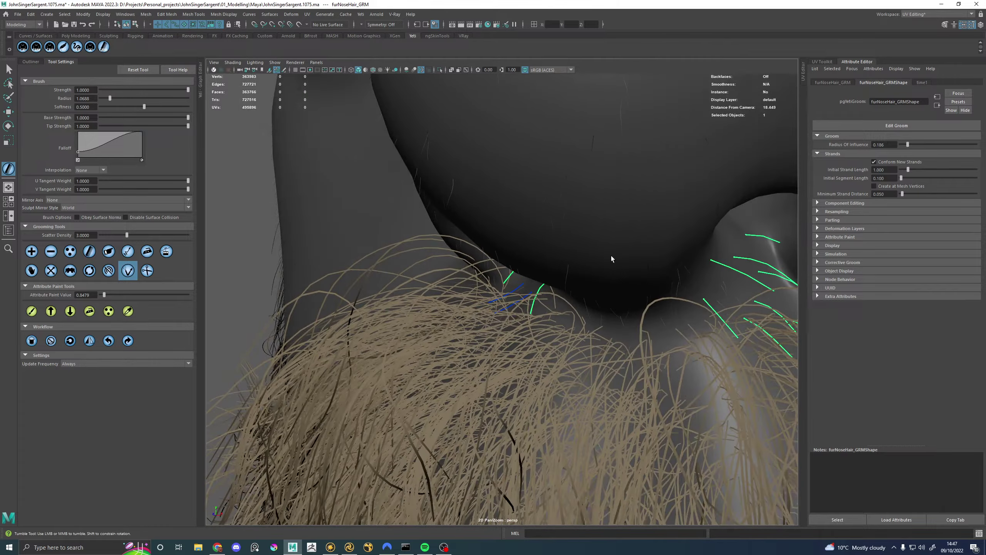
click(896, 125)
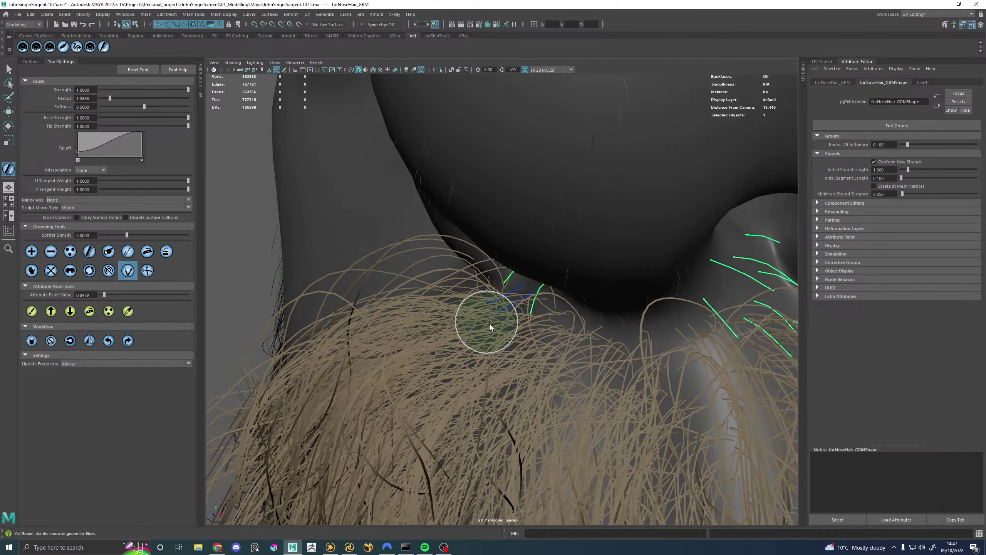
alt+drag(486, 309, 555, 335)
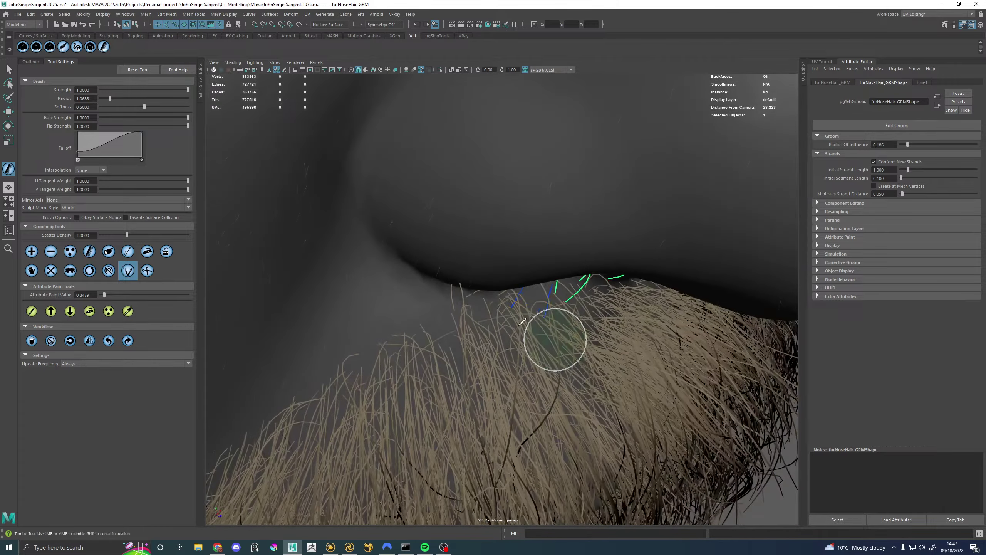
Step: Set the furNoseHair_GRM resampling Segment Count to 10 and comb the guide strands along the lower edge of the nostril
click(844, 211)
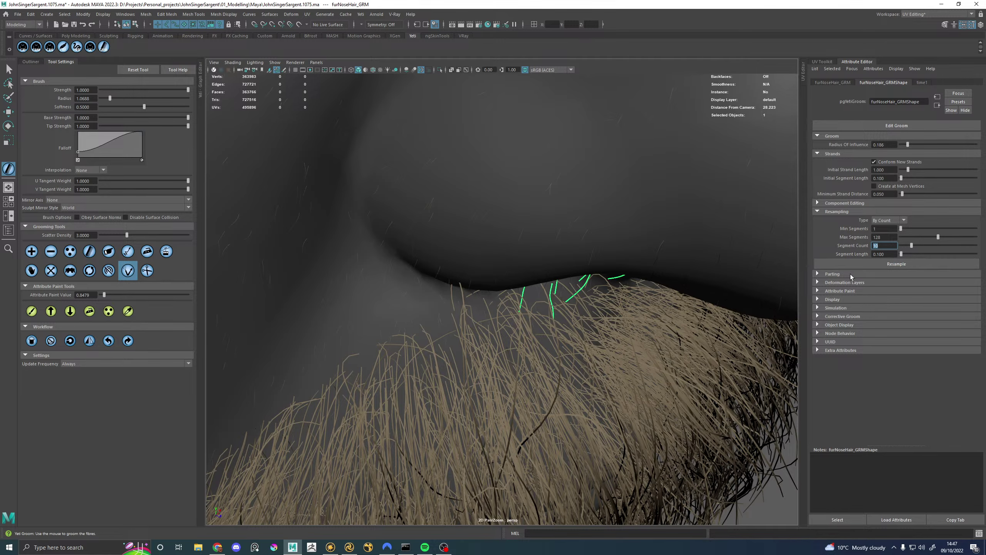
mouse_move(540, 308)
alt+mouse_down()
mouse_move(459, 285)
mouse_move(577, 323)
mouse_move(610, 313)
mouse_move(589, 297)
alt+mouse_up()
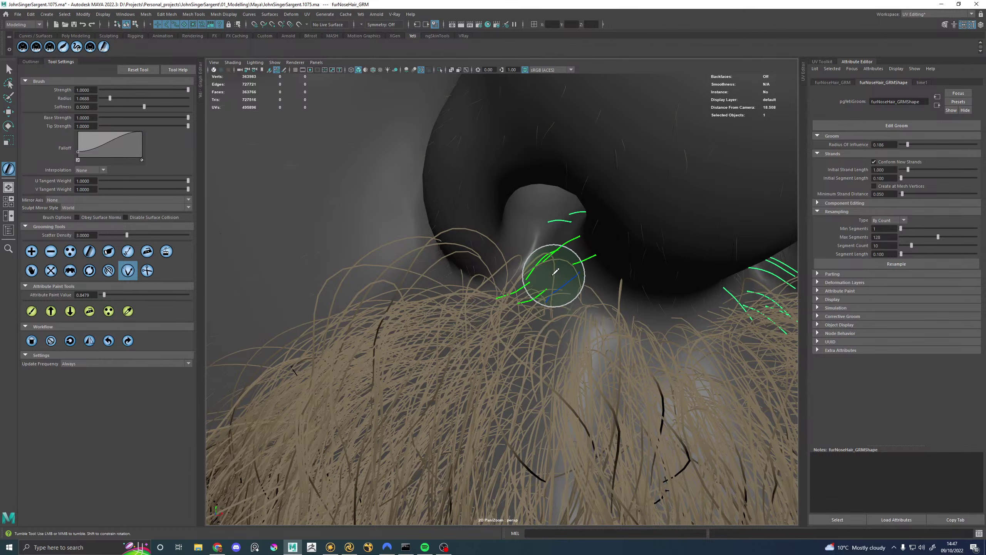
scroll(556, 317, down, 3)
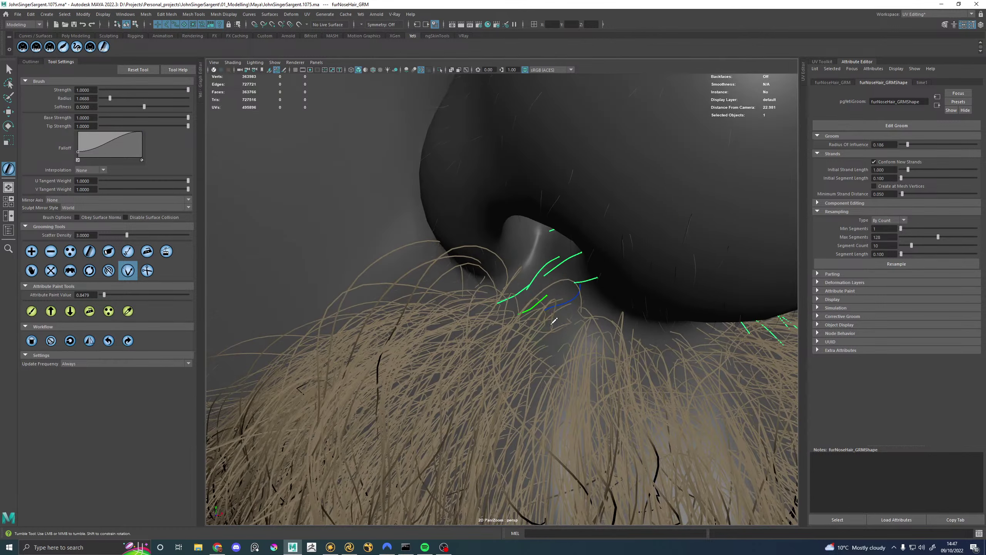
alt+drag(570, 344, 577, 307)
alt+drag(601, 373, 580, 329)
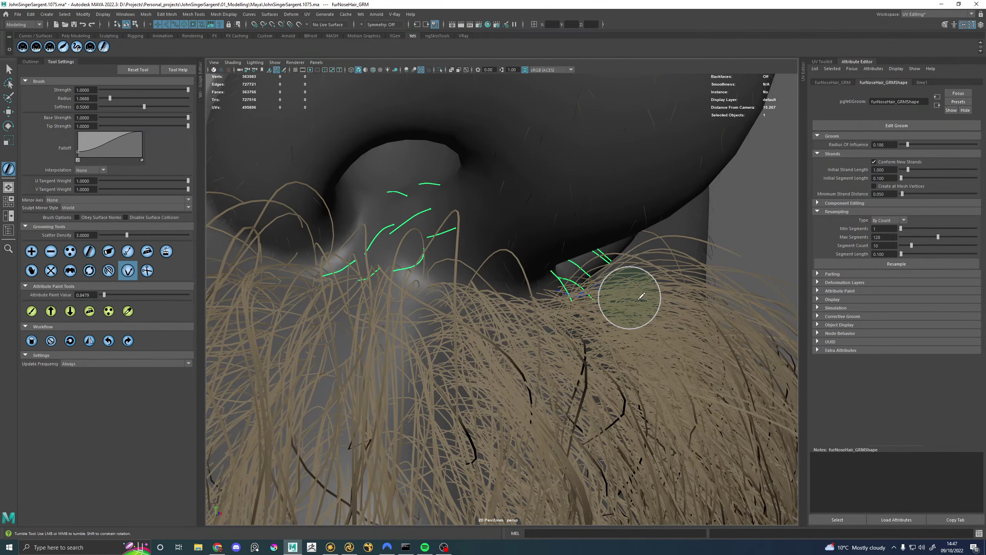
Step: Comb the guide strands under the opposite nostril with the V-shaped grooming brush, working from several angles
alt+drag(641, 295, 601, 348)
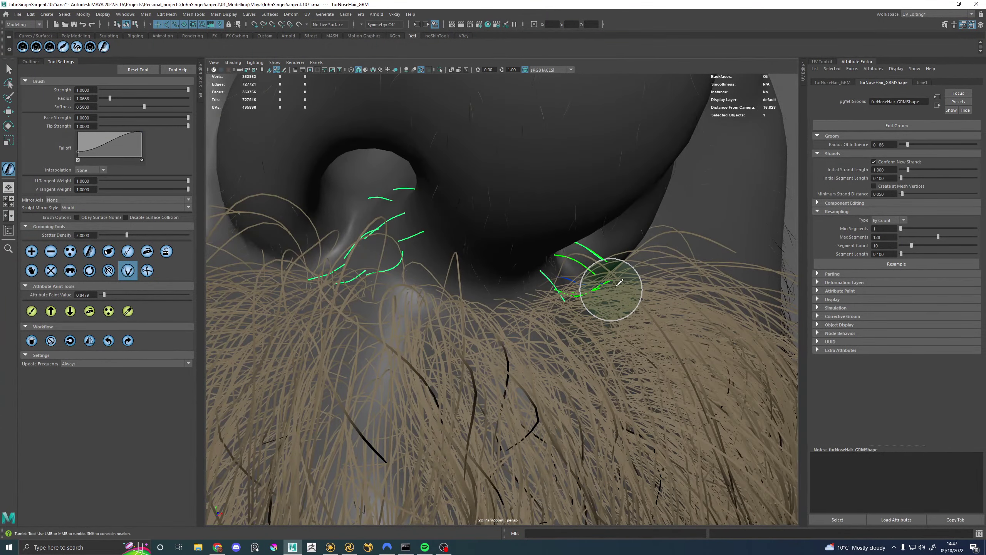
alt+drag(581, 319, 536, 337)
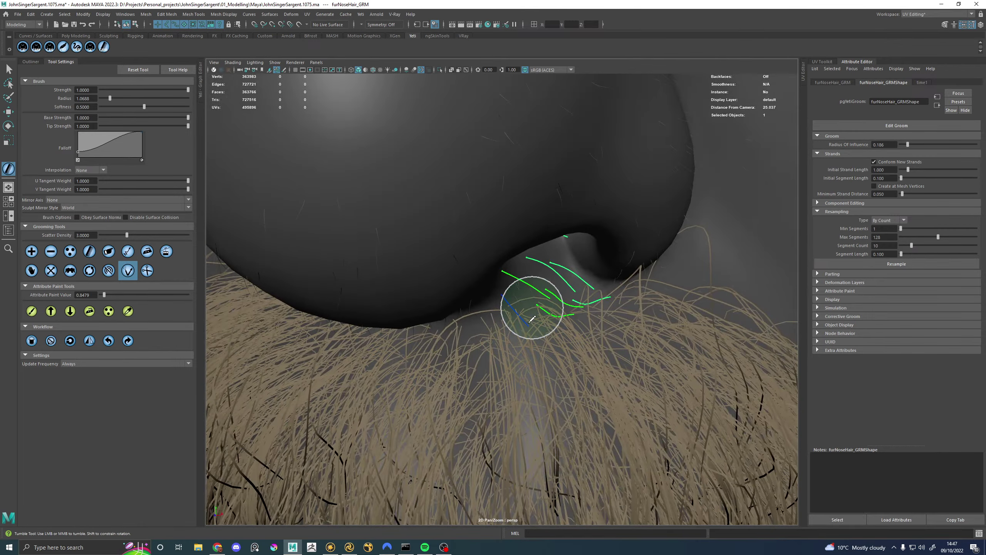
alt+drag(534, 328, 615, 256)
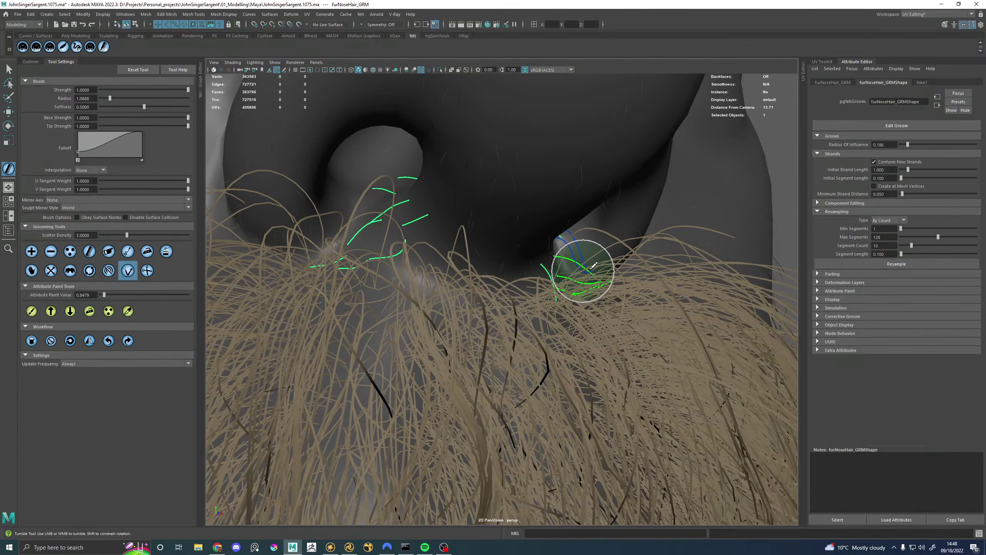
mouse_move(627, 264)
alt+mouse_down()
mouse_move(451, 286)
mouse_move(505, 292)
alt+mouse_up()
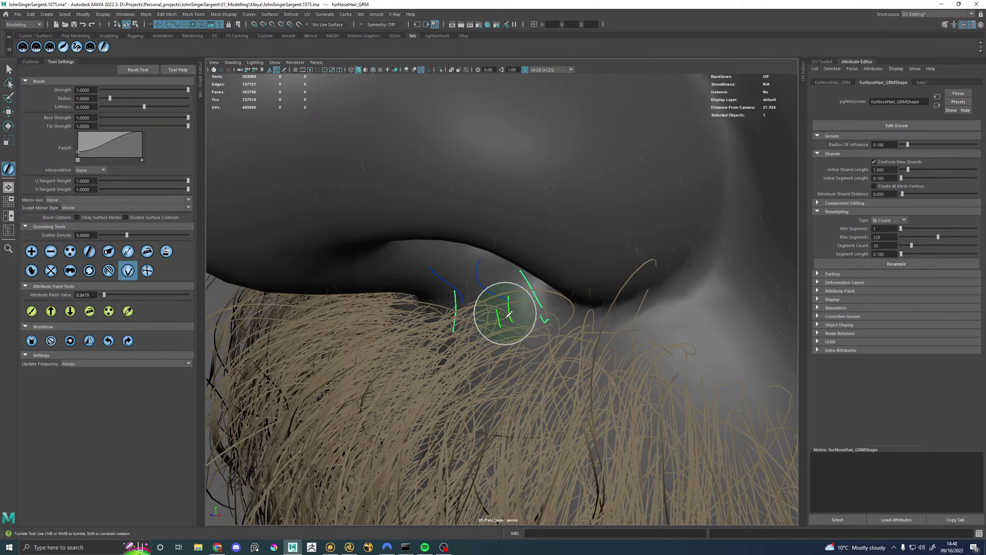
mouse_move(500, 312)
alt+mouse_down()
mouse_move(502, 260)
mouse_move(530, 260)
alt+mouse_up()
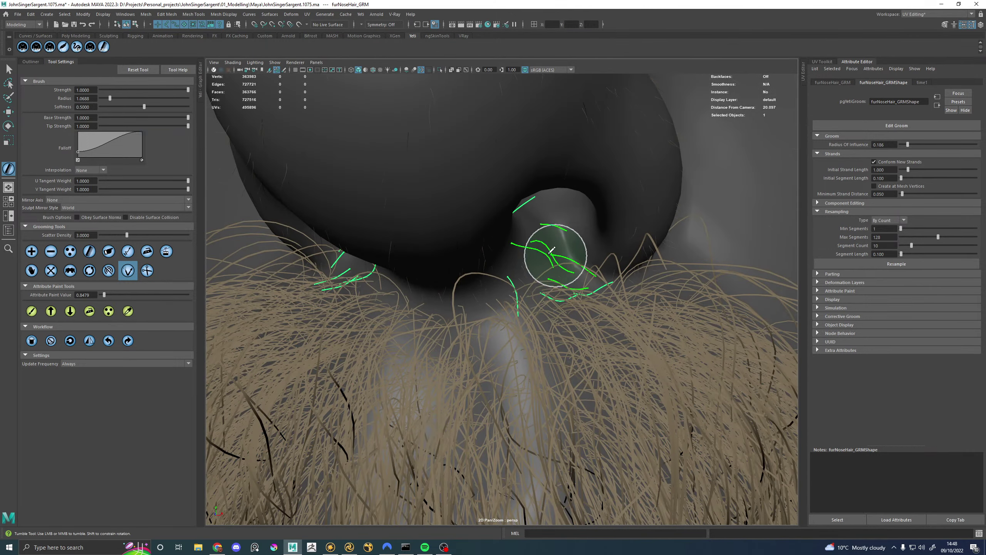
Step: Refine the guide strands inside both nostrils with the grooming brush and save the scene
scroll(549, 245, up, 3)
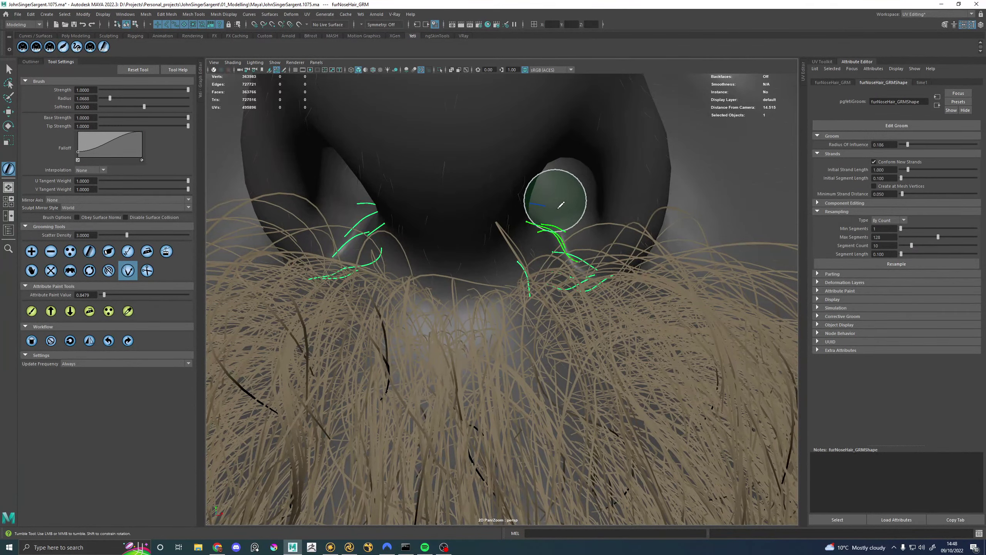
mouse_move(567, 210)
alt+mouse_down()
mouse_move(529, 213)
mouse_move(576, 214)
alt+mouse_up()
alt+middle_drag(576, 214, 667, 249)
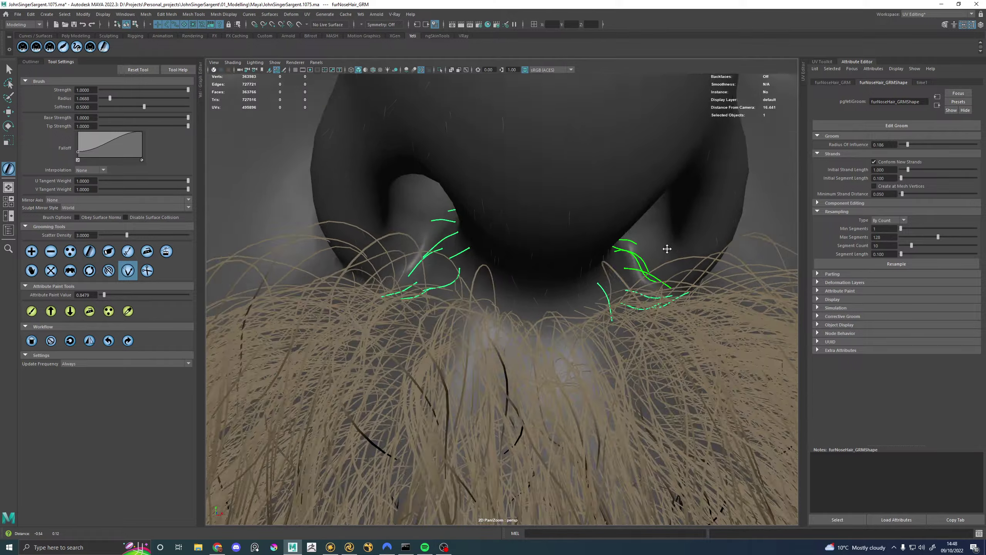
mouse_move(667, 249)
alt+mouse_down()
mouse_move(506, 293)
mouse_move(516, 342)
mouse_move(512, 295)
mouse_move(458, 262)
alt+mouse_up()
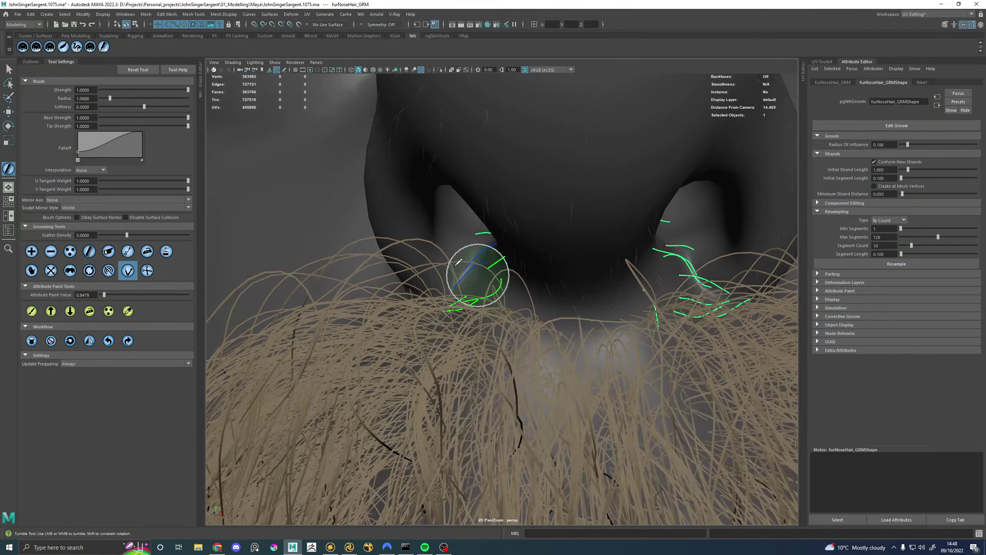
mouse_move(404, 284)
alt+mouse_down()
mouse_move(579, 289)
mouse_move(519, 325)
mouse_move(485, 283)
mouse_move(516, 307)
mouse_move(411, 286)
alt+mouse_up()
mouse_move(534, 253)
alt+mouse_down()
mouse_move(319, 253)
mouse_move(576, 250)
alt+mouse_up()
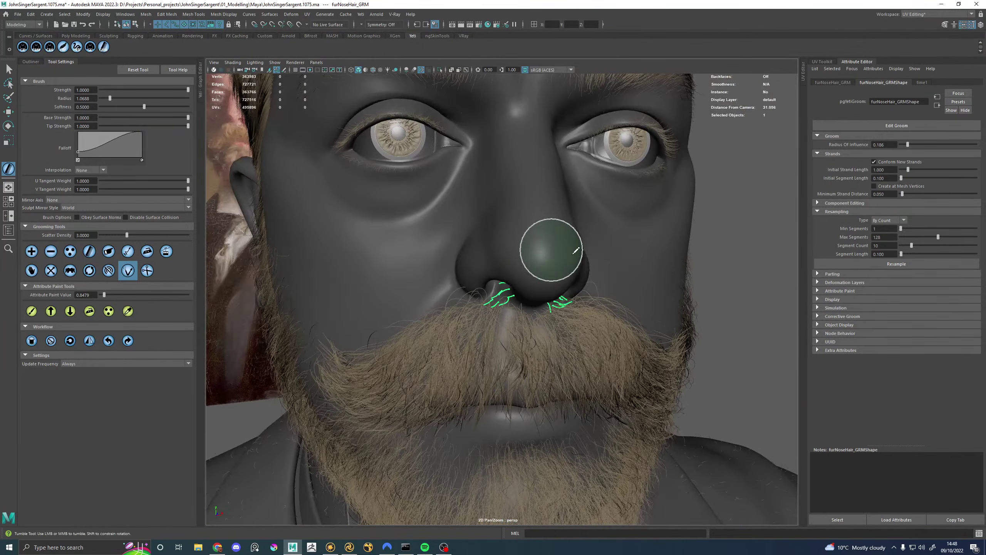
key(ctrl+s)
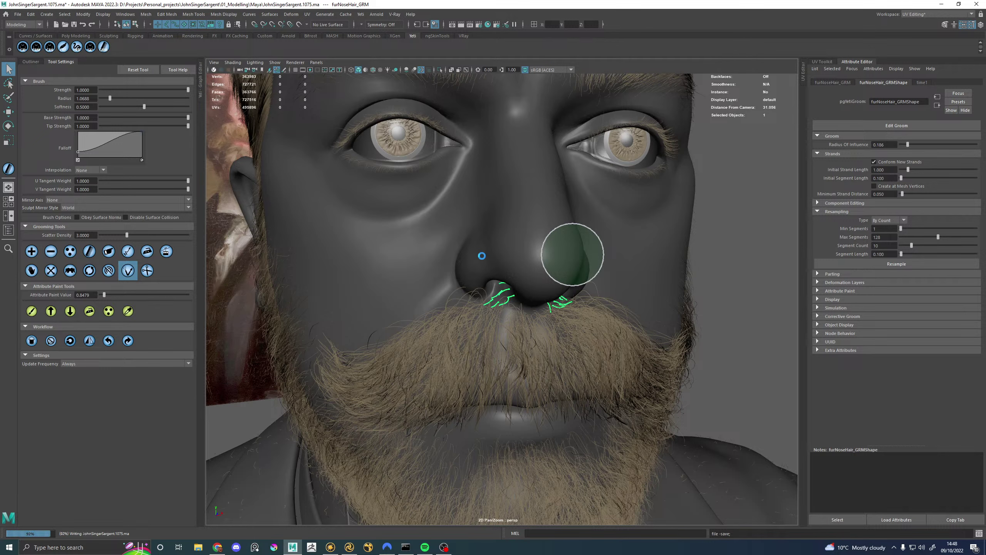
key(y)
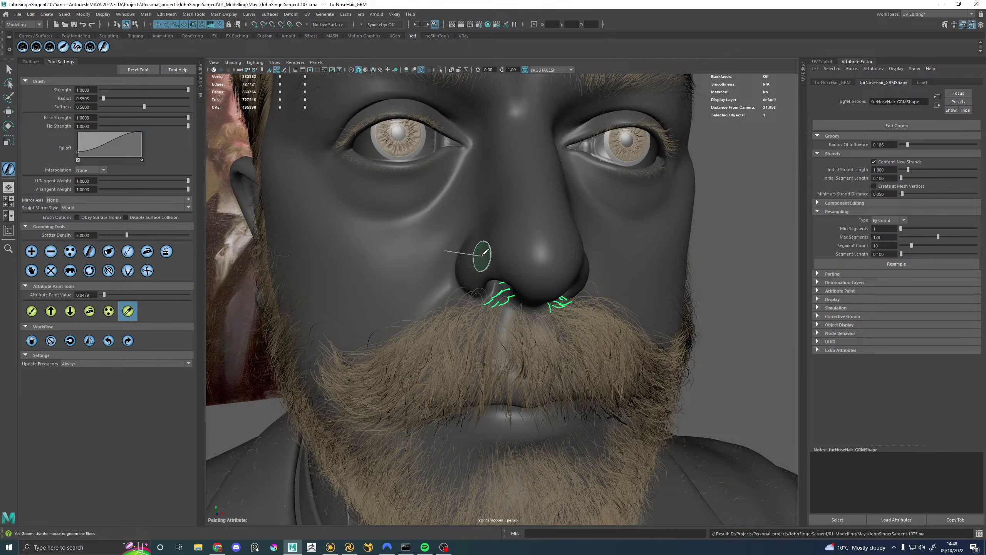
Step: Hide the furNoseHair_GRM groom and show the furNoseHair fur node to check the hairs below the nostrils
scroll(605, 174, up, 5)
alt+drag(606, 175, 489, 307)
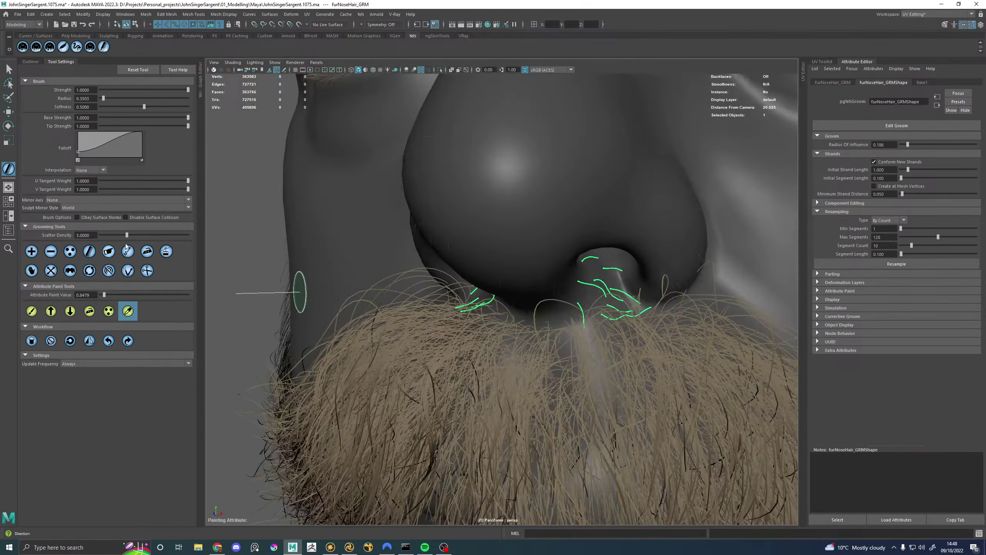
click(31, 62)
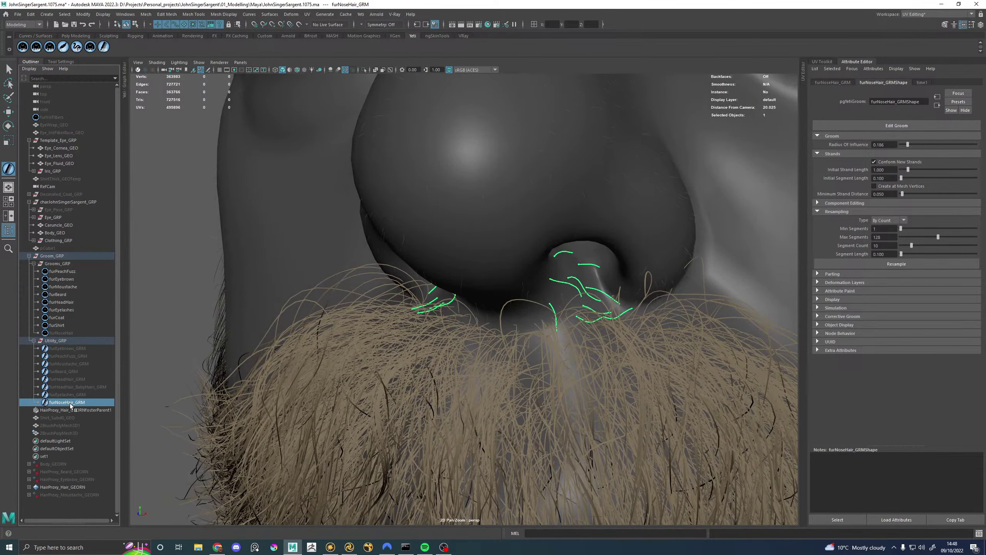
key(h)
click(65, 332)
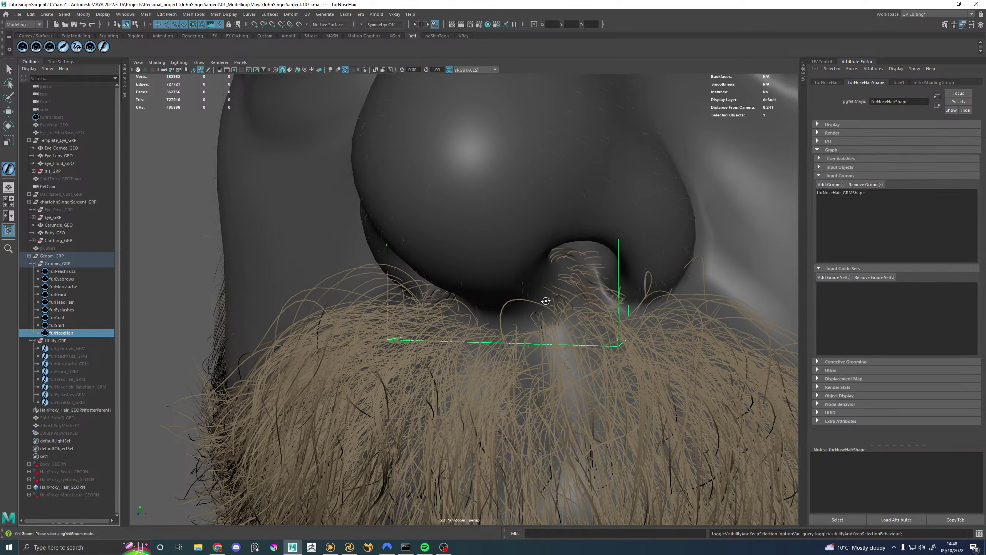
scroll(526, 300, down, 3)
alt+drag(479, 293, 574, 311)
scroll(509, 309, up, 5)
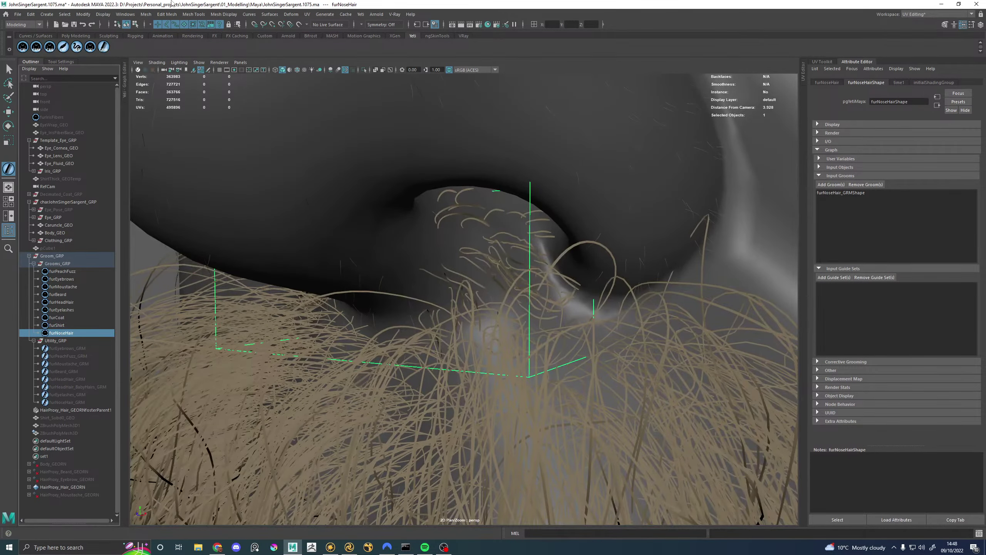
Step: Open the grow0 node in the furNoseHair Yeti graph and set its Minimum Length to 0.36
click(121, 79)
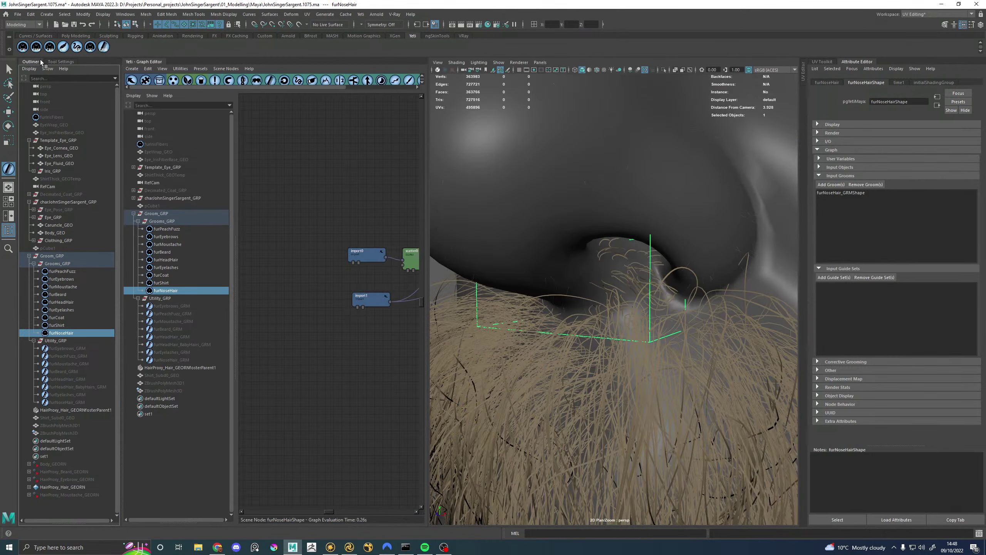
middle_drag(290, 210, 194, 205)
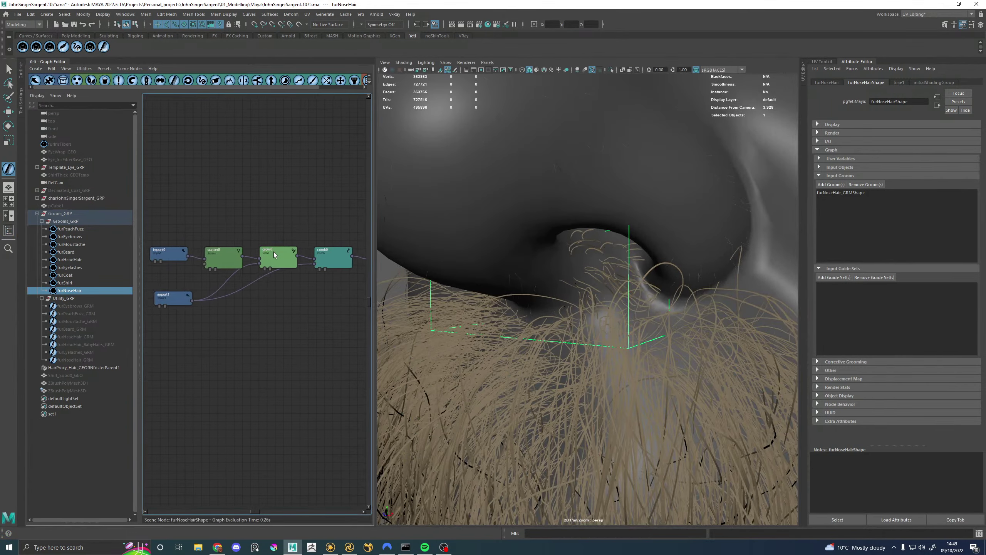
double_click(273, 251)
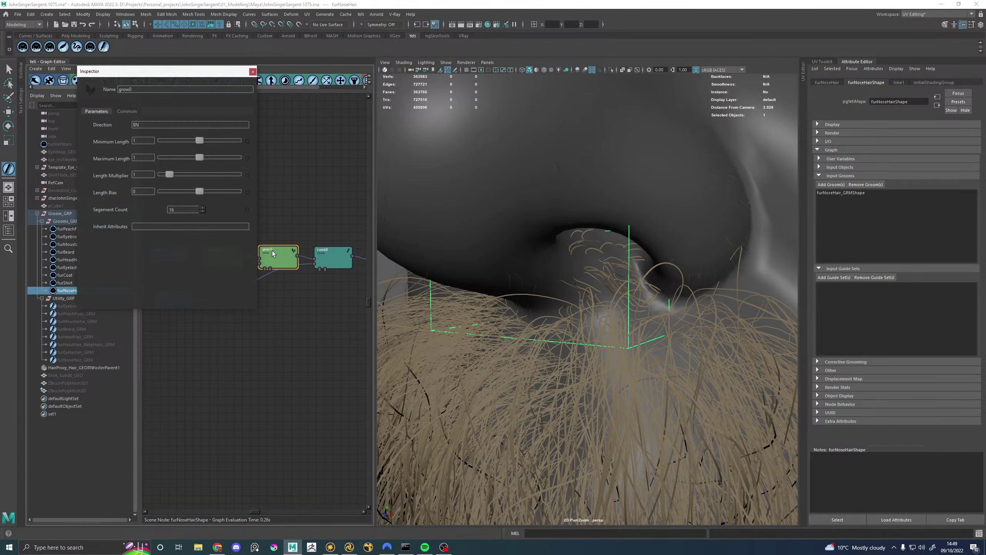
click(176, 140)
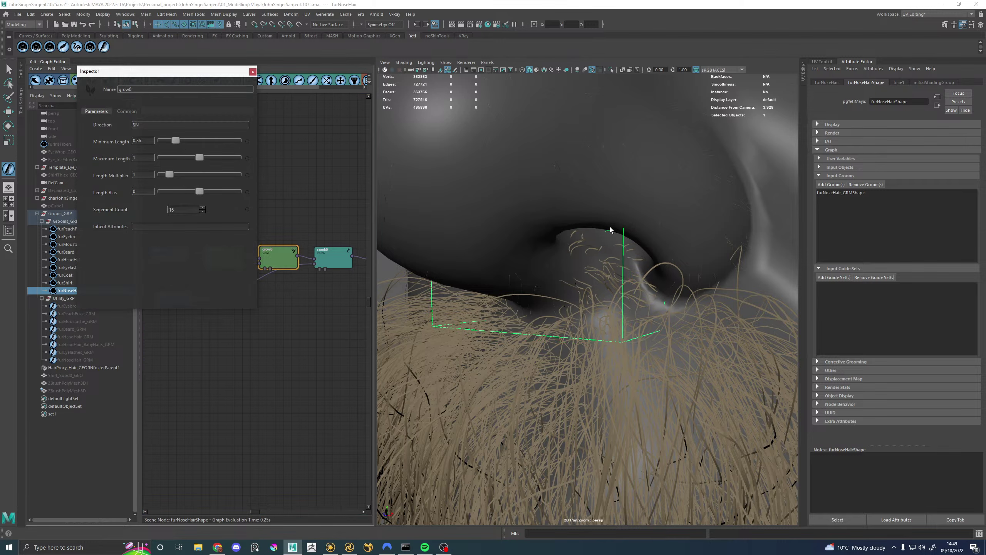
alt+middle_drag(609, 226, 576, 212)
scroll(576, 213, up, 3)
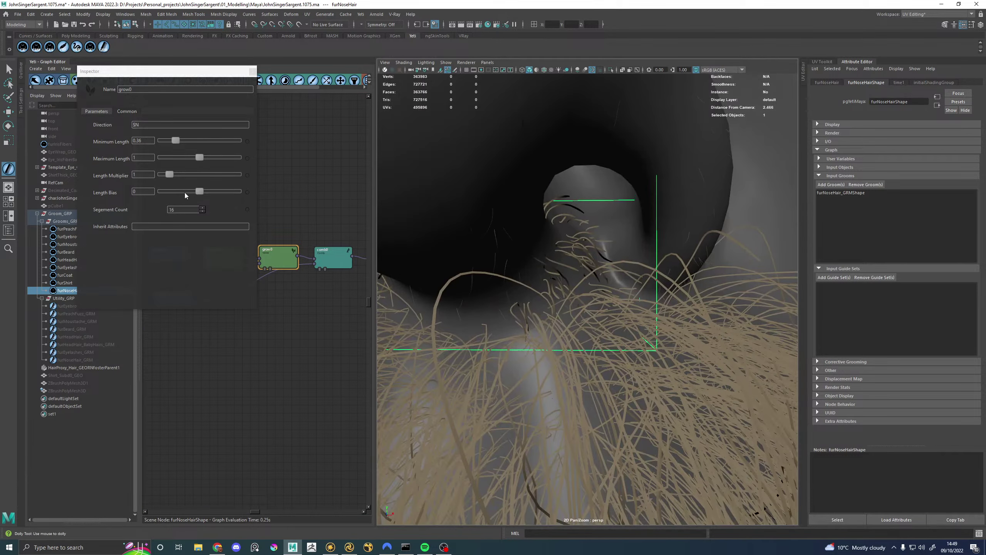
Step: Set the grow0 Length Bias to 0.52, inspect the nose hairs up close, and close the node's parameters
click(216, 191)
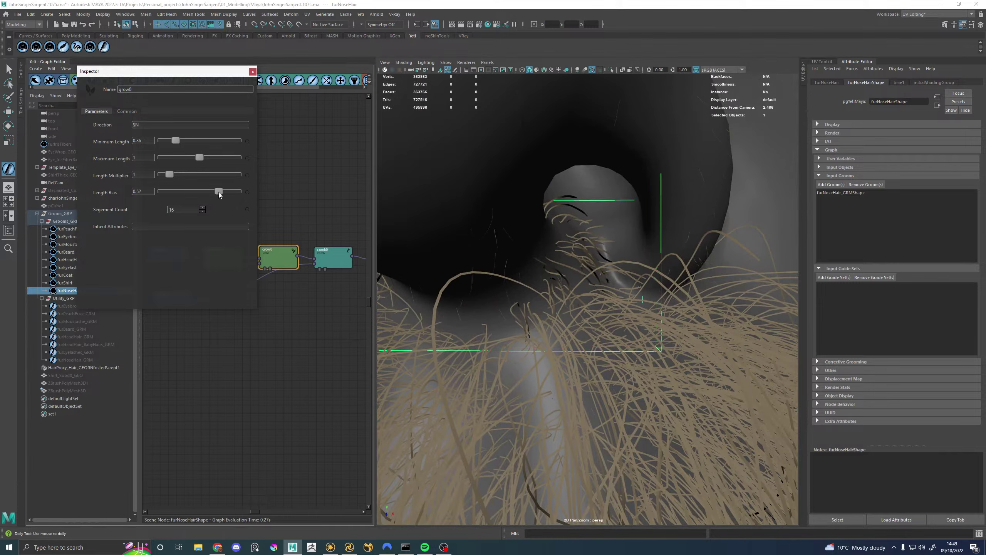
alt+drag(605, 239, 627, 225)
scroll(631, 259, up, 4)
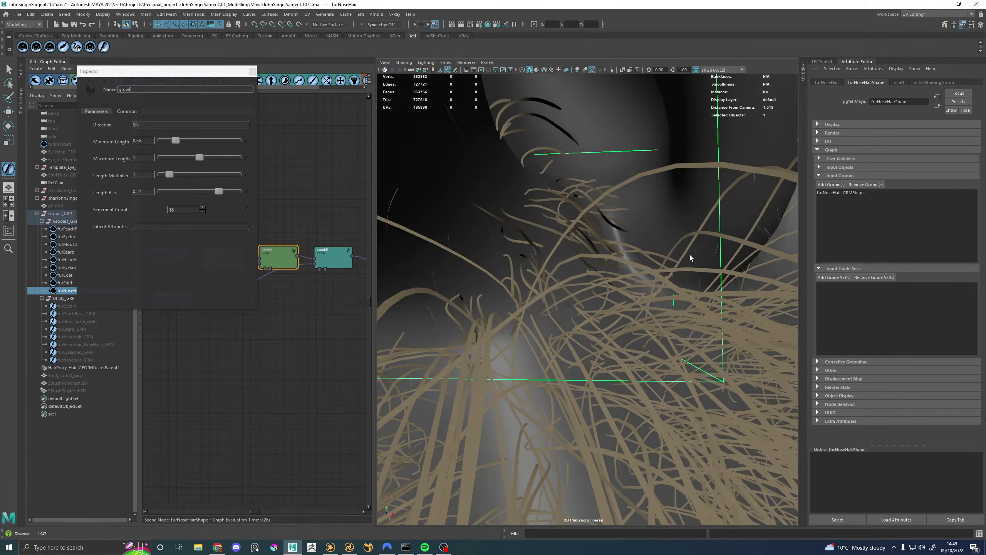
alt+drag(629, 259, 565, 279)
scroll(557, 281, down, 4)
scroll(565, 280, down, 4)
alt+middle_drag(566, 279, 537, 277)
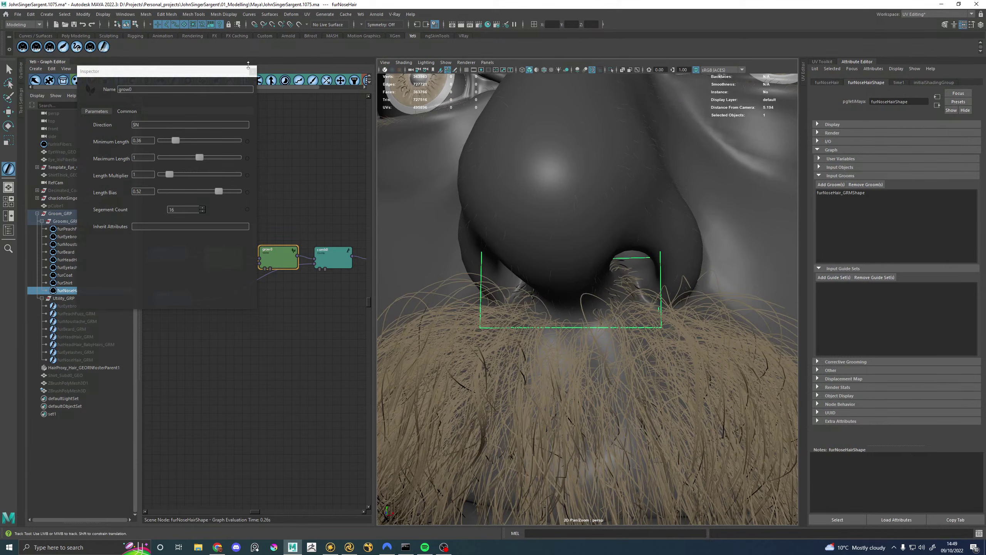
click(252, 71)
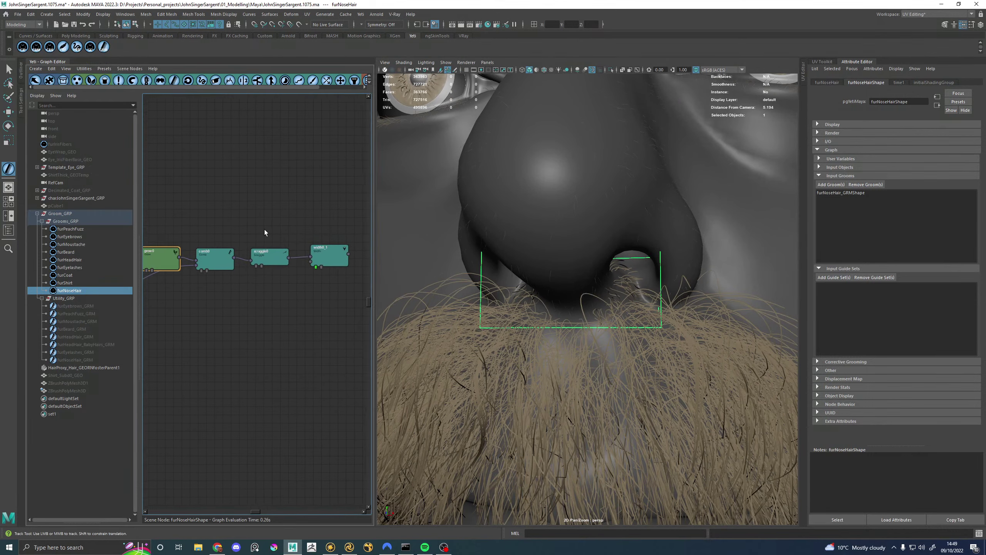
Step: Make the scraggle0 Scraggle Multiplier an expression and set it to 5 * length
double_click(267, 258)
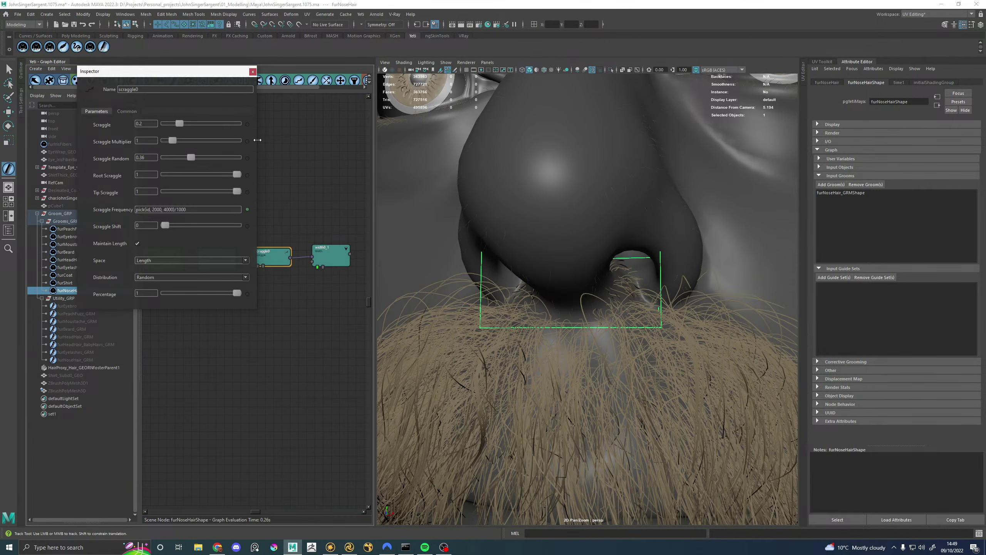
click(247, 141)
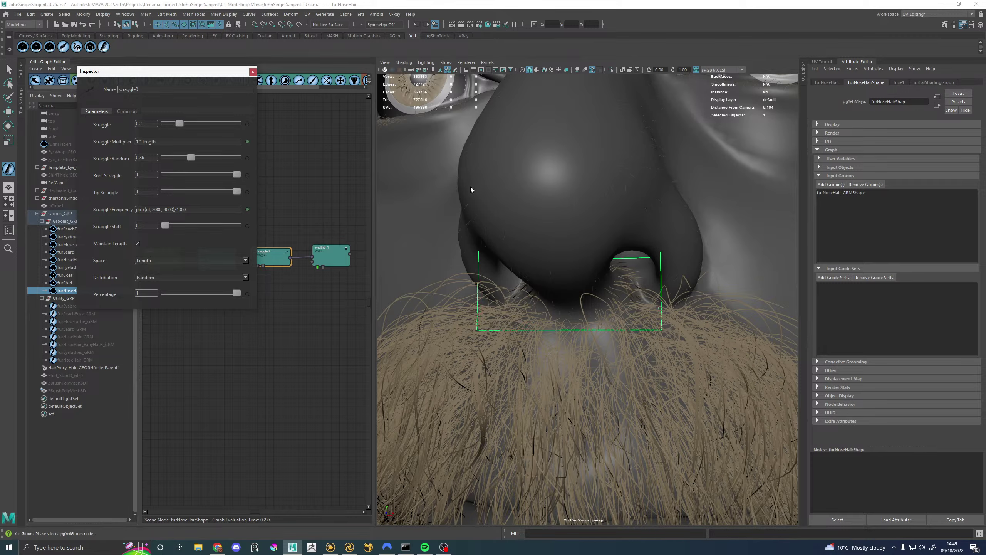
alt+right_drag(471, 190, 505, 252)
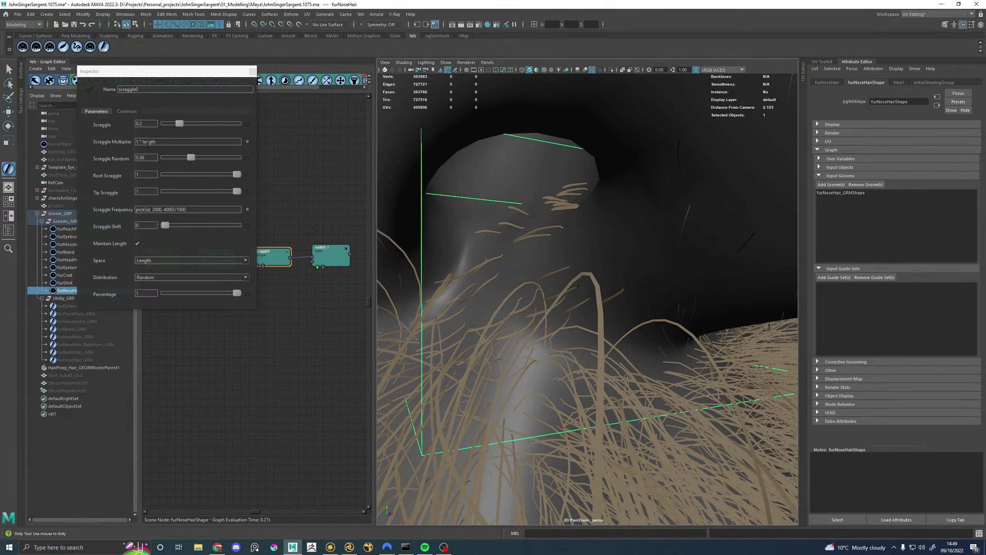
click(139, 141)
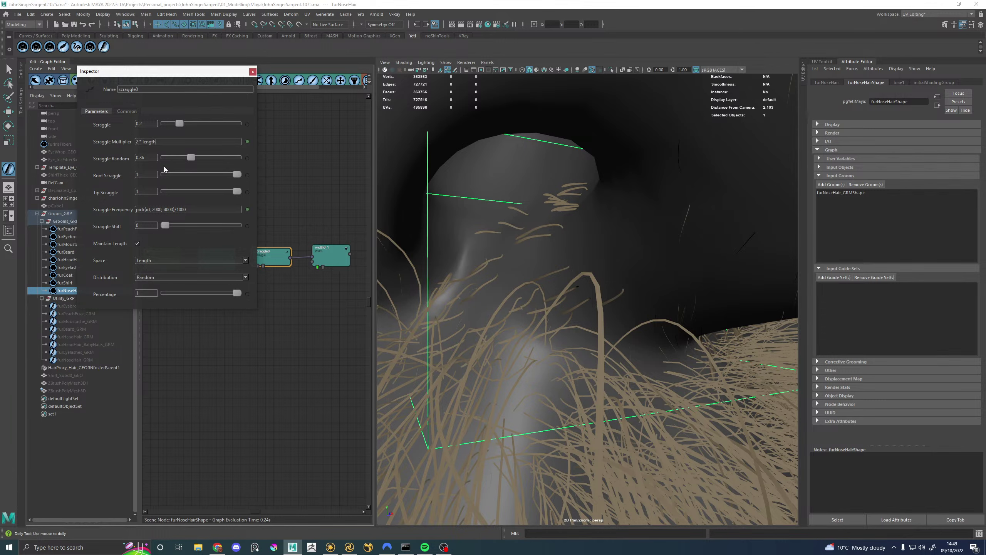
Step: Reduce the scraggle0 Root Scraggle to 0.19 while checking the hairs inside the nostril
drag(187, 174, 191, 174)
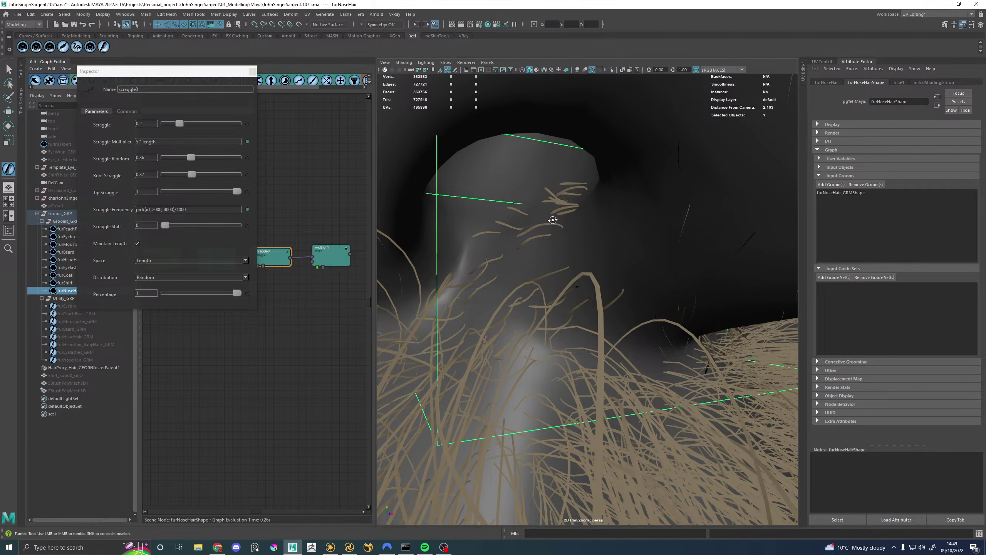
alt+drag(485, 233, 528, 217)
alt+drag(544, 227, 602, 243)
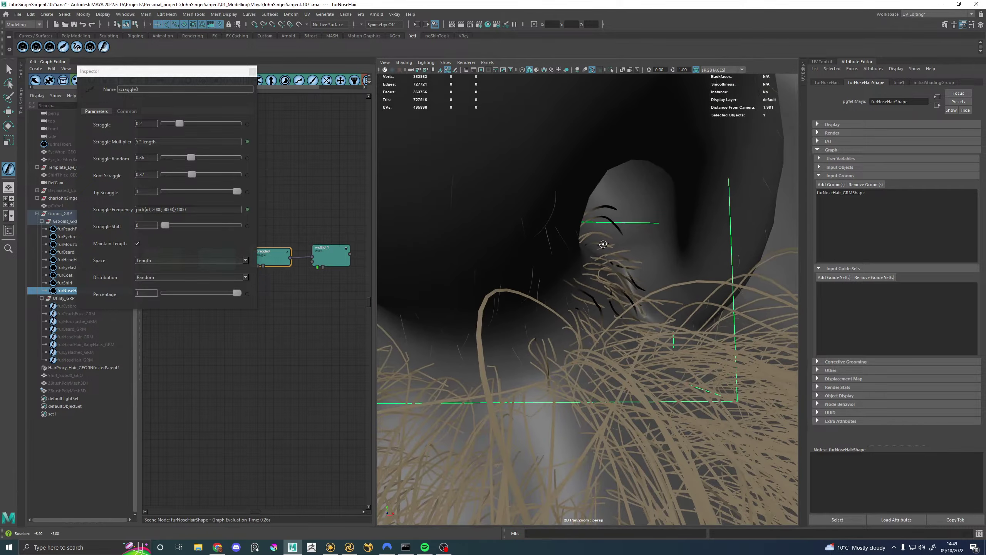
click(178, 175)
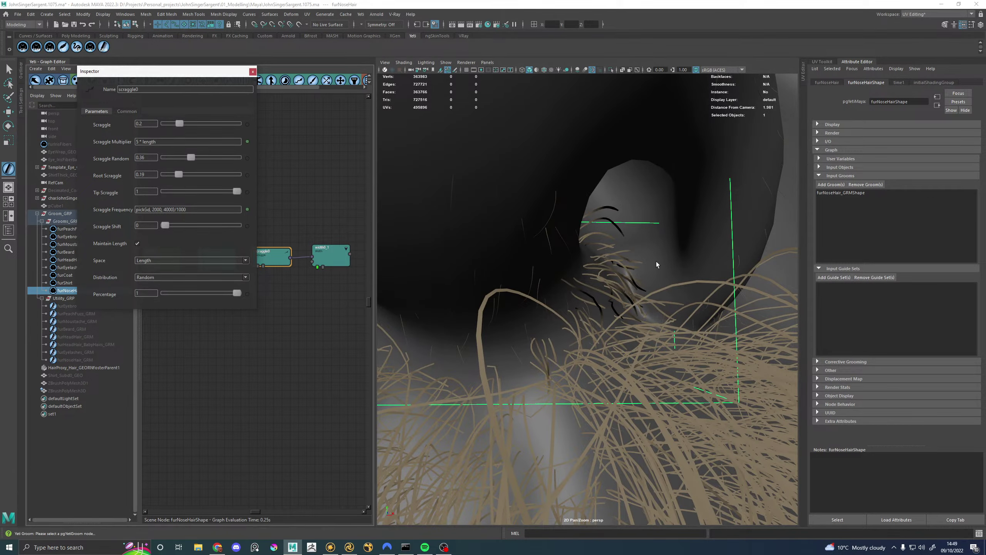
Step: Set the Width Multiplier of the width0_1 node in the furNoseHair graph to 0.004
alt+right_drag(656, 264, 573, 313)
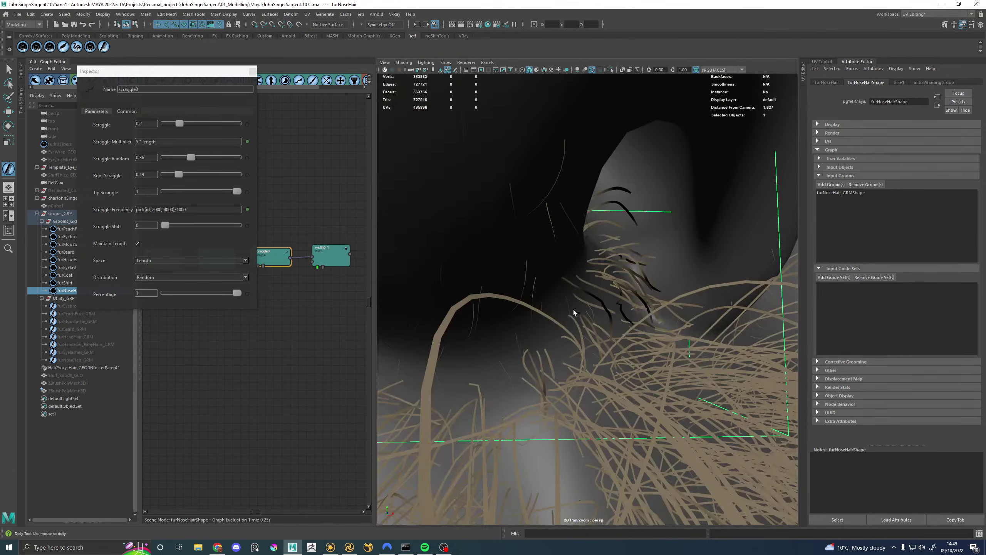
click(330, 255)
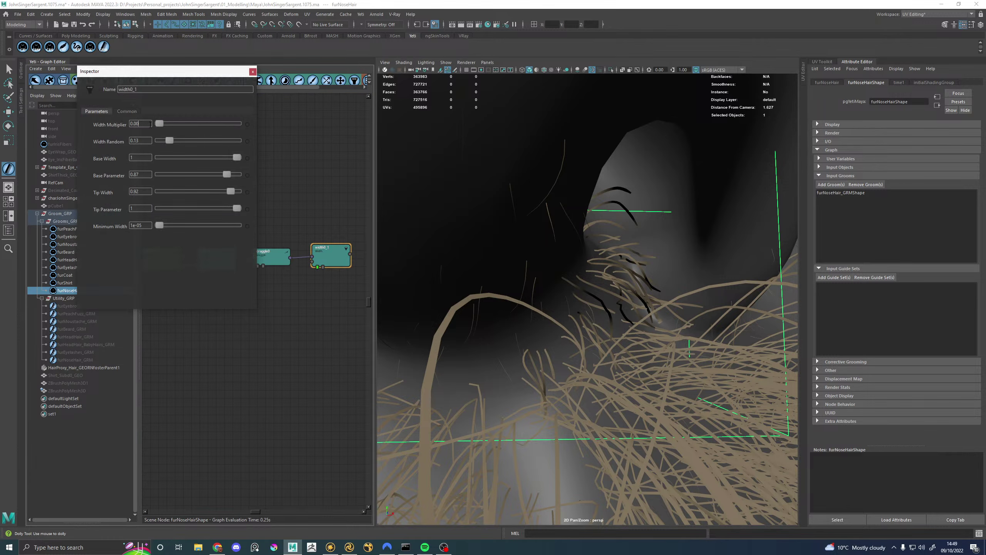
alt+drag(508, 194, 436, 247)
alt+right_drag(436, 246, 351, 263)
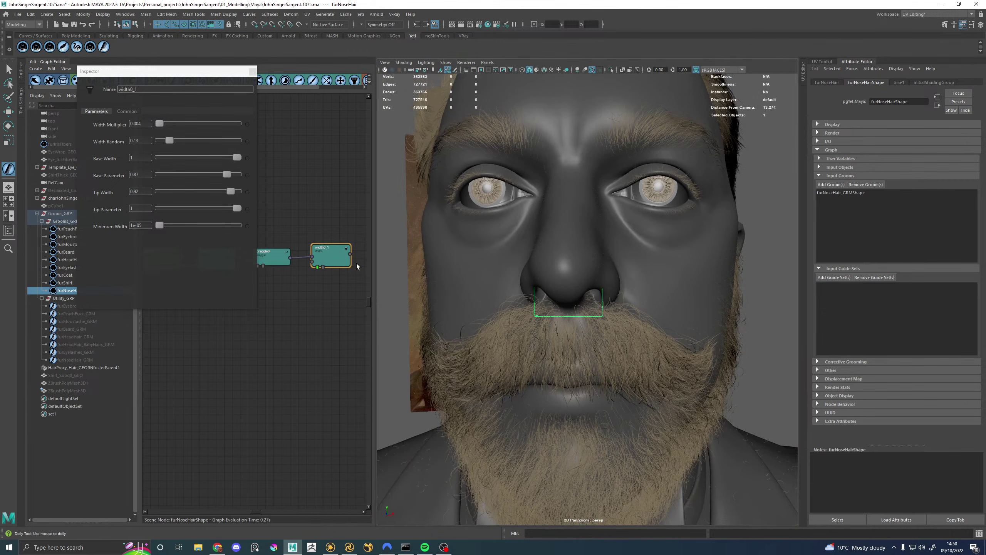
Step: Inspect the thinner nose hairs in both nostrils up close and close the width node's parameters
alt+right_drag(568, 288, 572, 310)
alt+drag(506, 311, 649, 292)
alt+right_drag(649, 293, 606, 307)
mouse_move(605, 307)
alt+mouse_down()
mouse_move(594, 304)
mouse_move(617, 303)
alt+mouse_up()
alt+right_drag(618, 303, 637, 302)
alt+drag(637, 301, 639, 302)
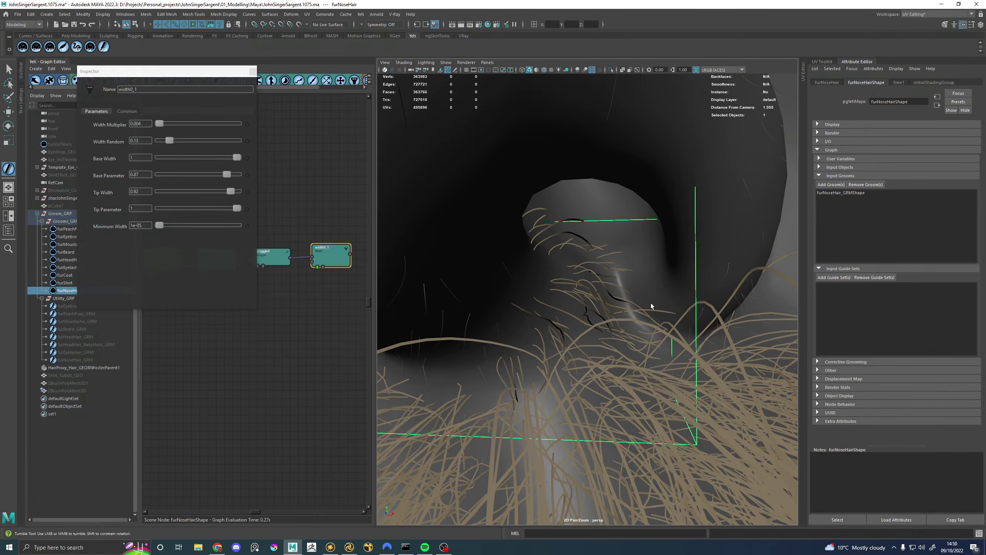
alt+right_drag(650, 305, 583, 385)
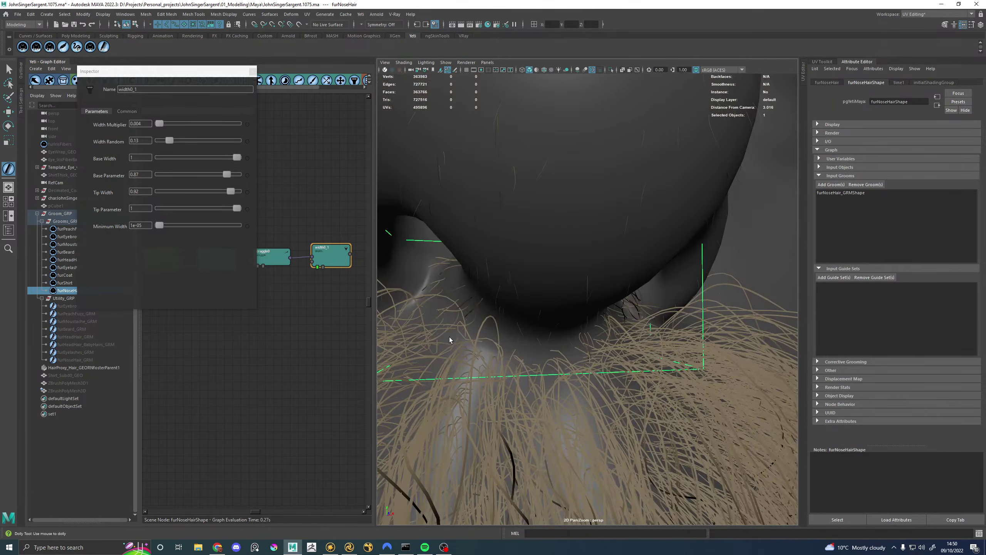
alt+middle_drag(451, 341, 531, 343)
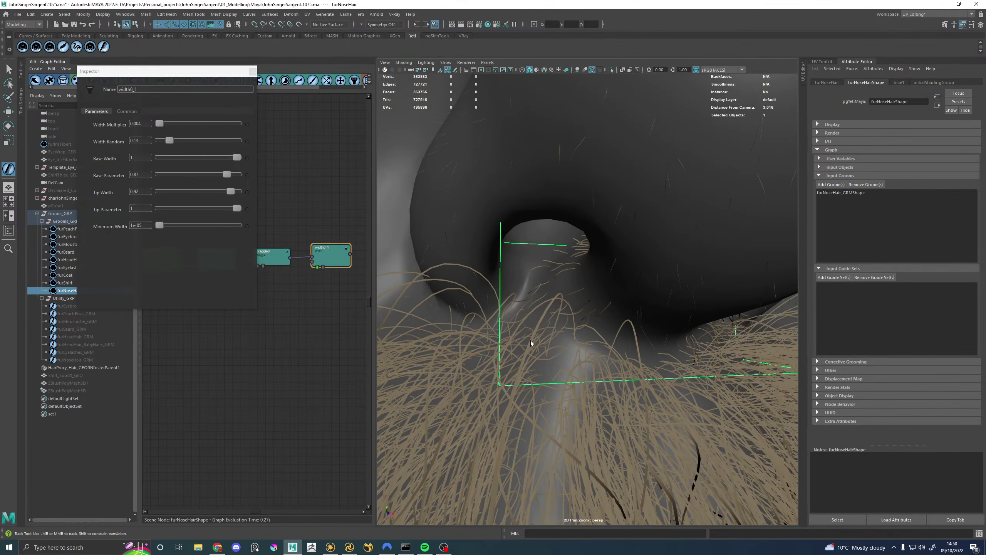
click(252, 71)
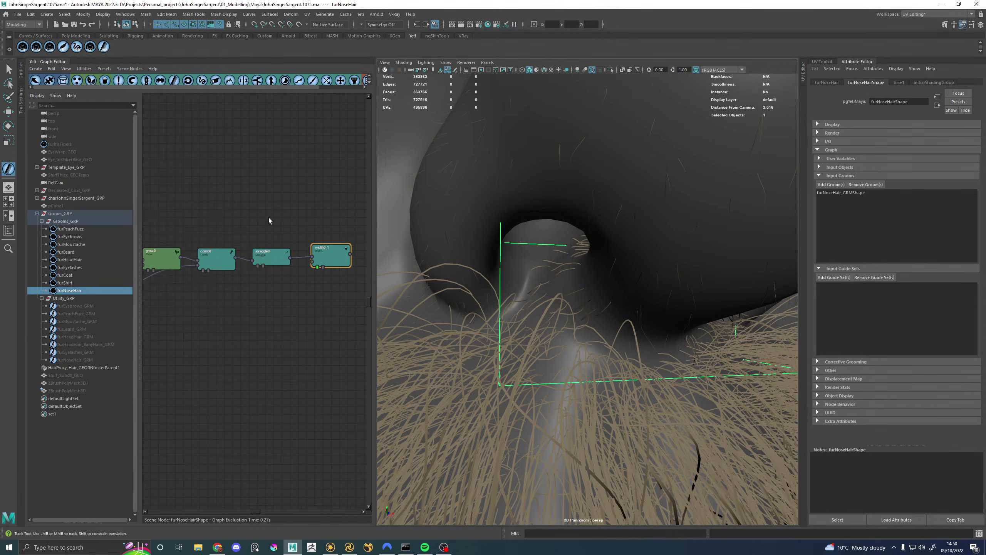
Step: Export the groom from the selected furNoseHair Yeti node as furNoseHair into the PUBLISH Groom folder
click(360, 14)
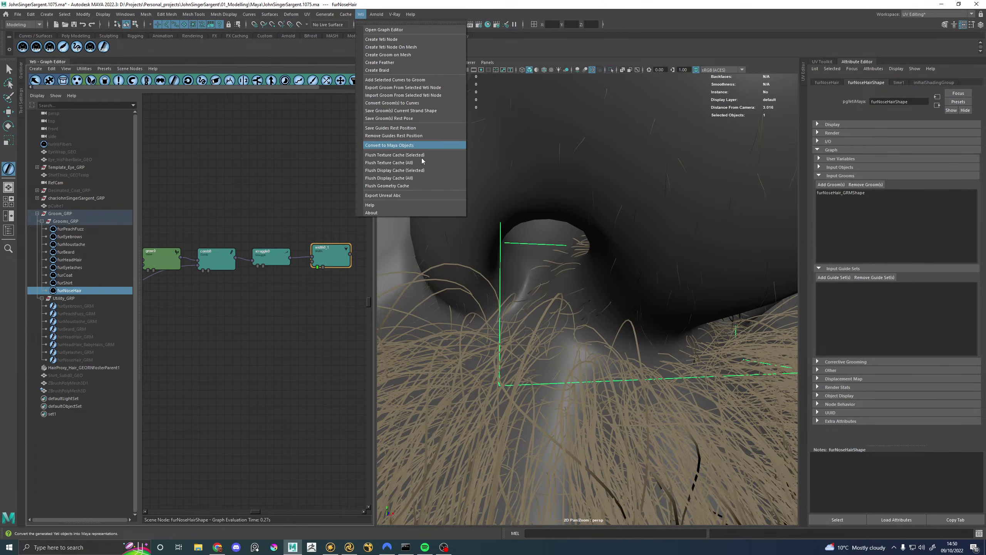
click(410, 88)
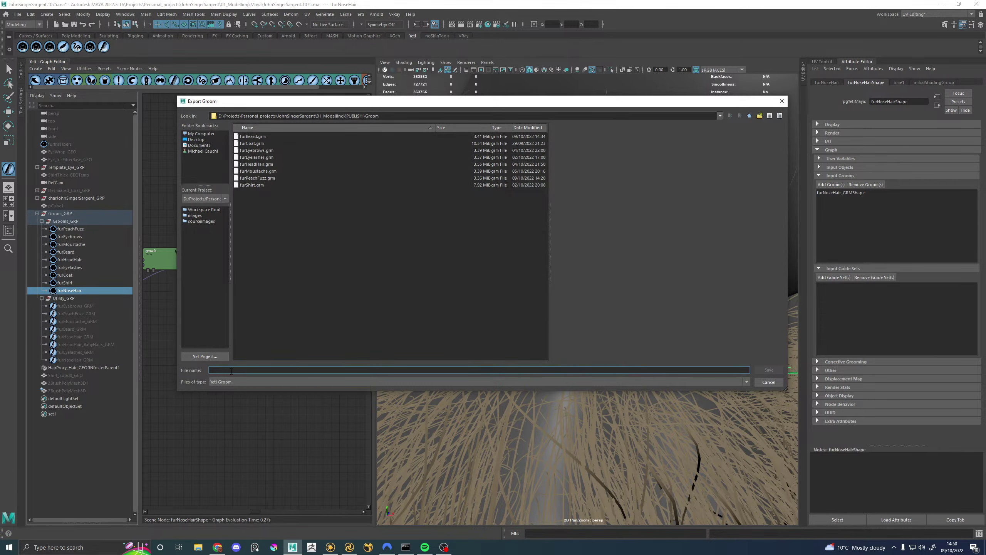
text(furNoseHair)
key(Return)
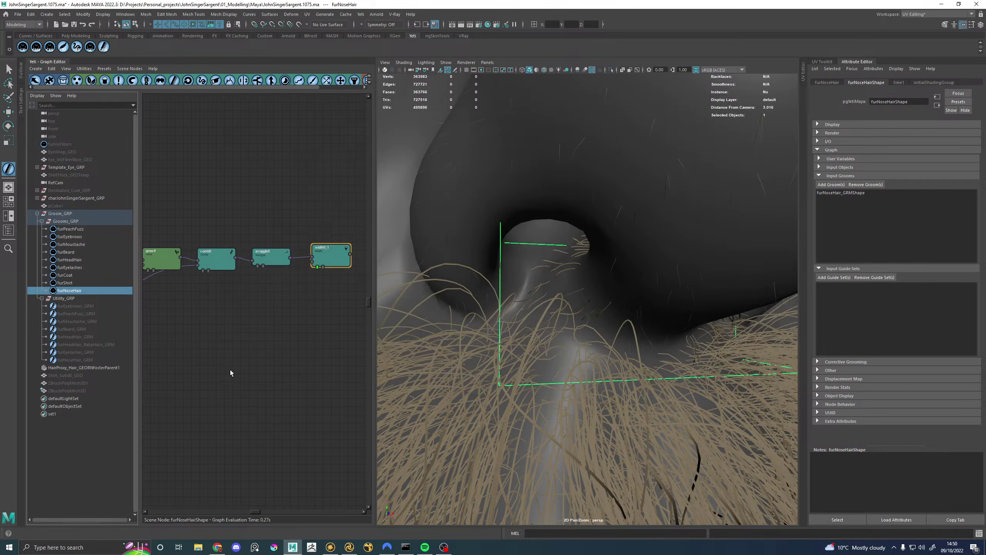
Step: Duplicate the furNoseHair Yeti node and rename the copy fureadasdsdHair
scroll(532, 280, down, 10)
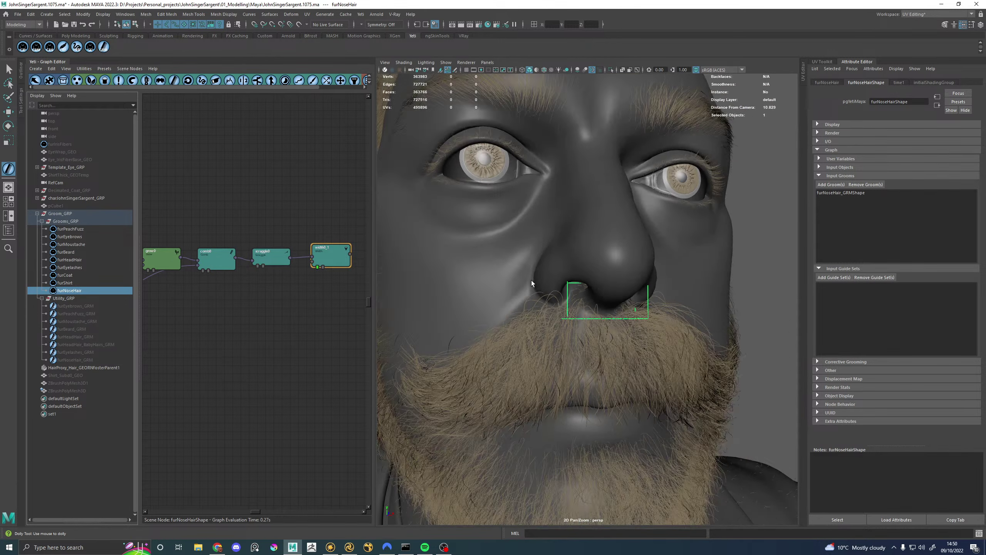
alt+drag(532, 281, 559, 272)
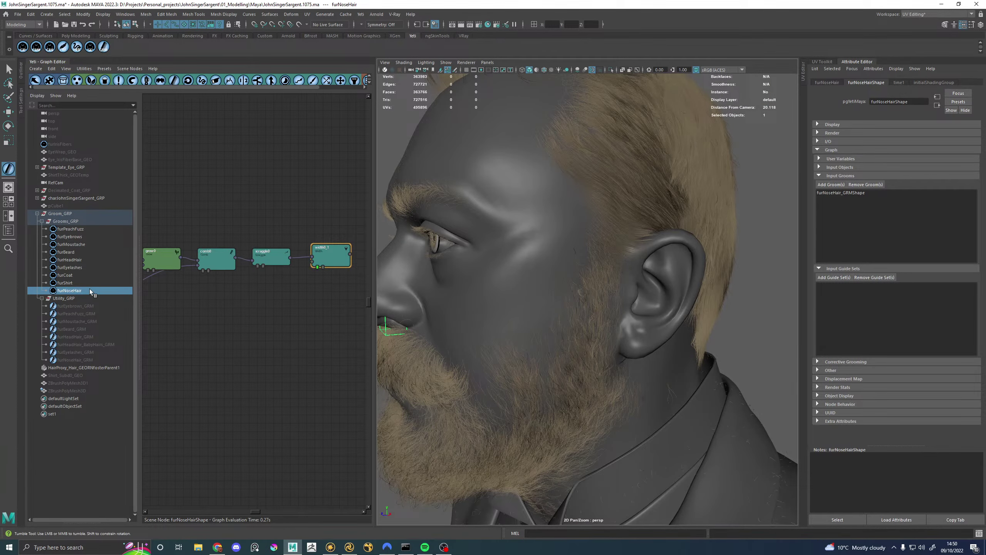
key(ctrl+d)
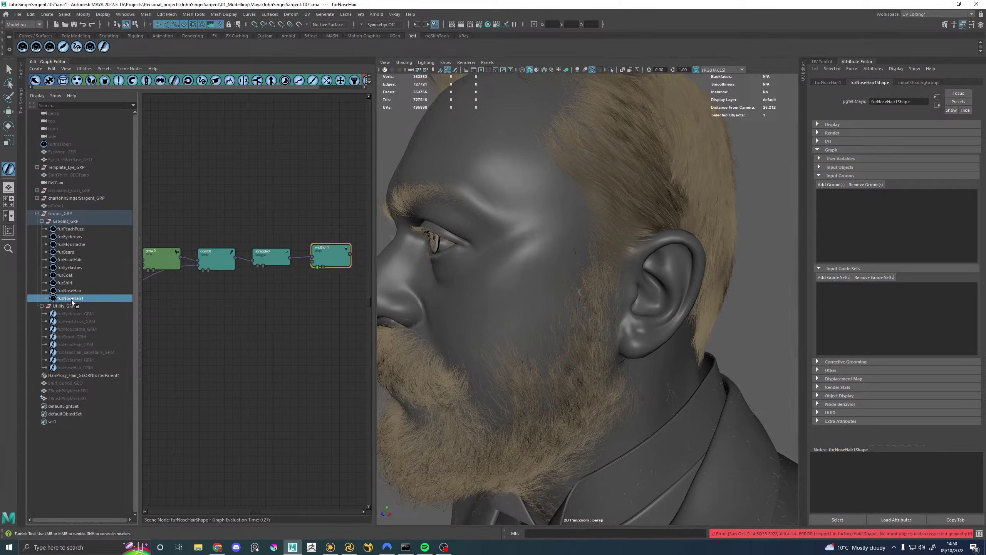
double_click(74, 298)
click(73, 298)
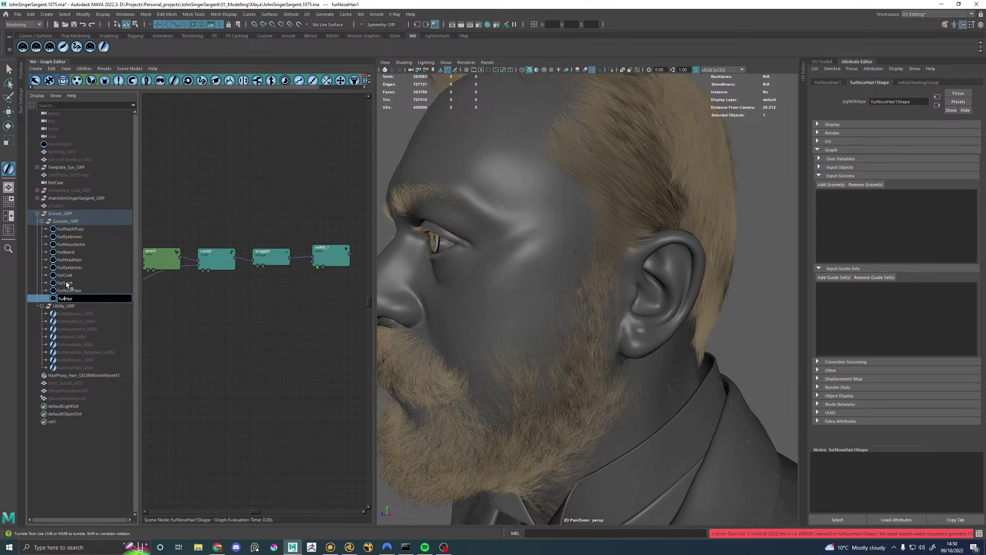
text(eadasdsdsd)
key(Return)
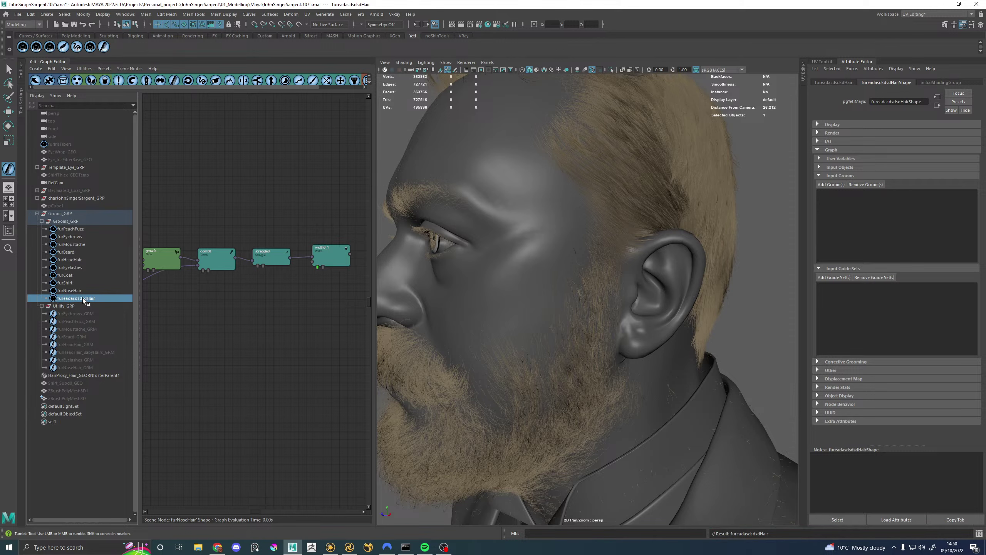
Step: Compare furNoseHair with its renamed duplicate and delete the duplicate from the outliner
click(81, 291)
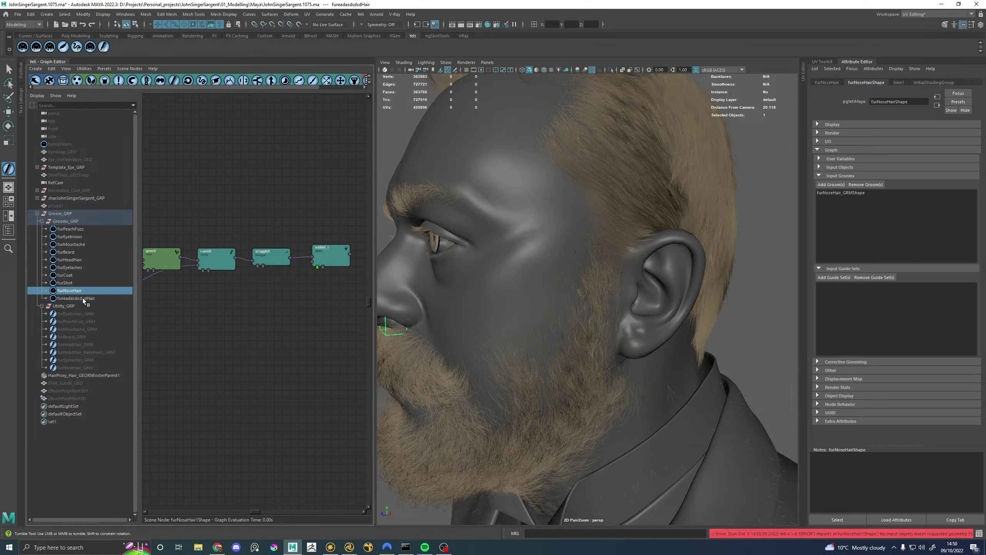
click(82, 298)
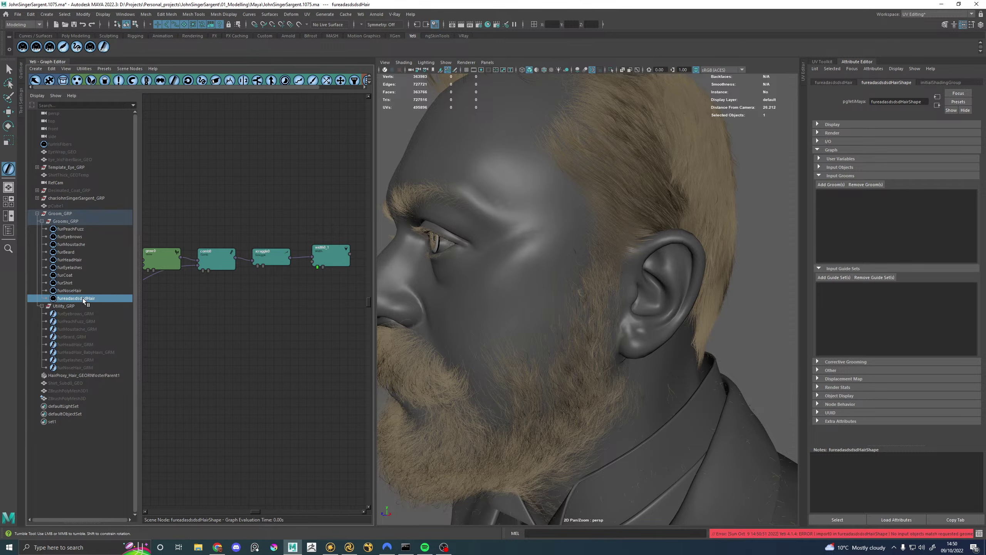
click(20, 71)
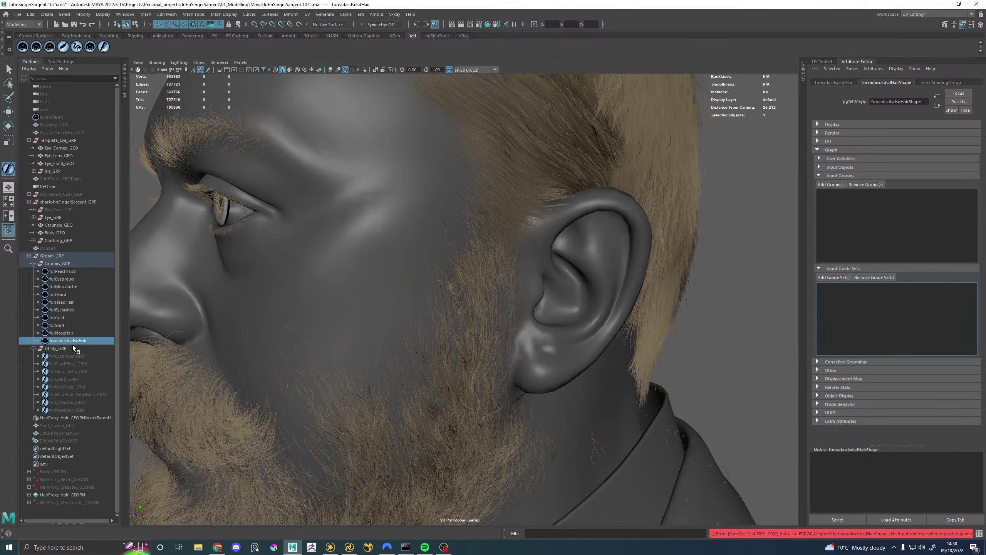
key(Delete)
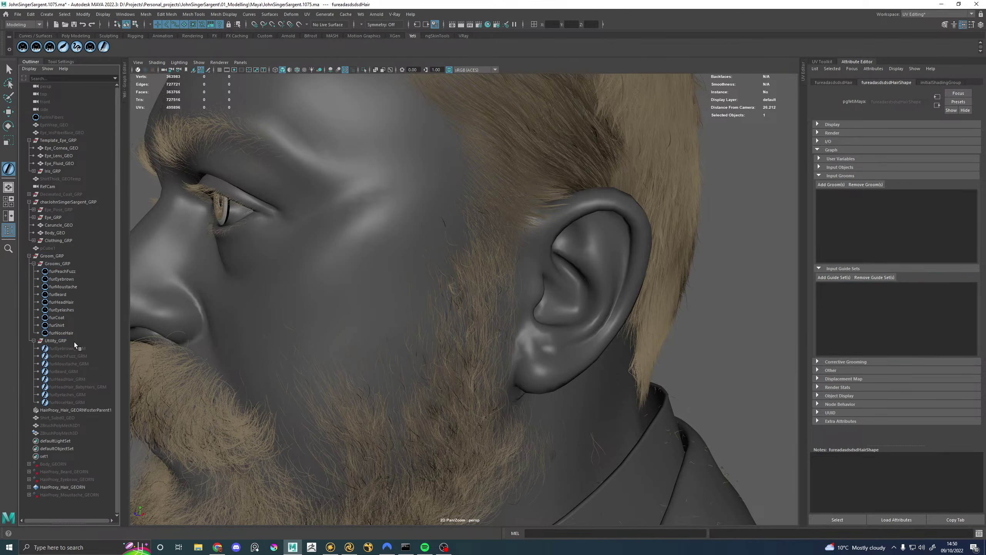
Step: Switch to Katana and examine the fine hairs around both ears in the Render22 image
click(349, 547)
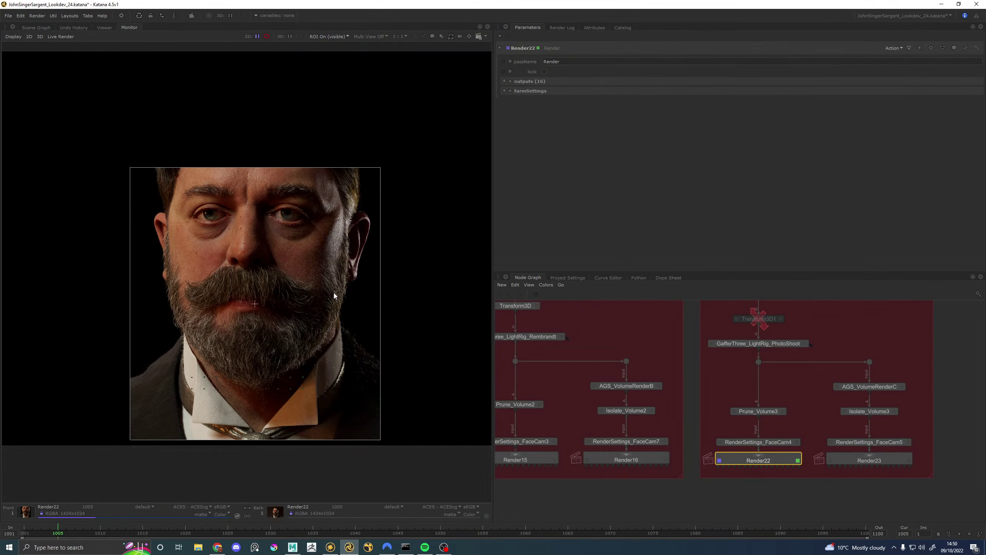
scroll(333, 293, up, 5)
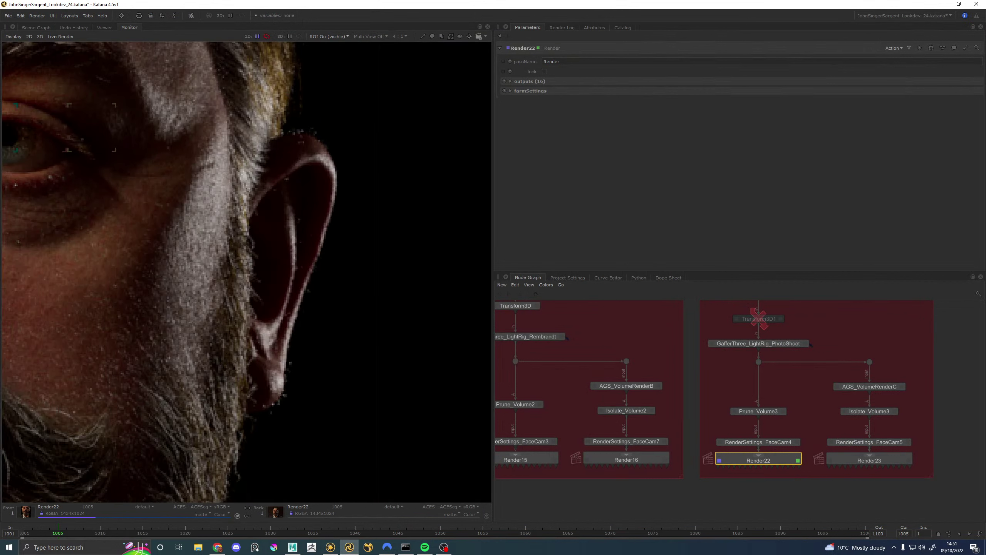
middle_drag(313, 219, 362, 240)
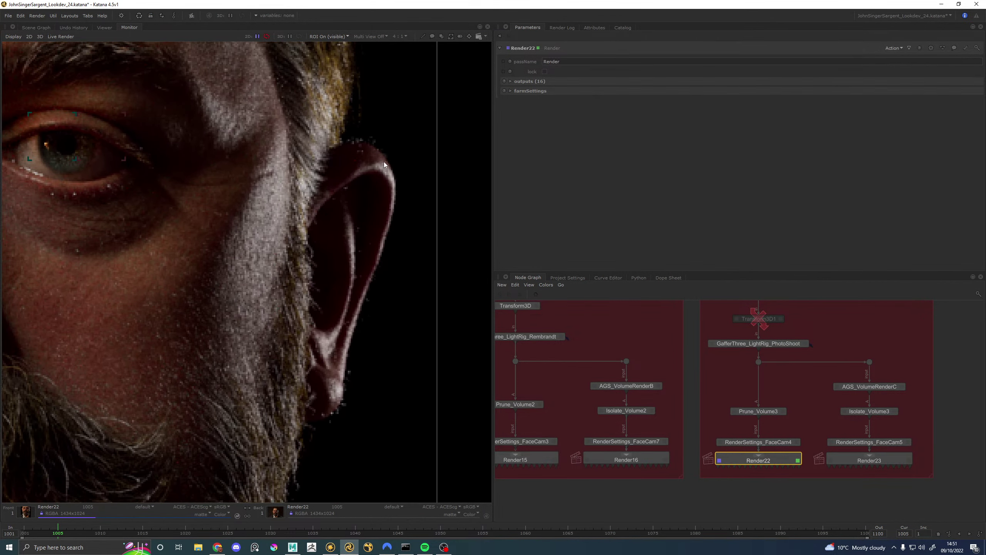
scroll(384, 208, down, 2)
scroll(160, 208, up, 1)
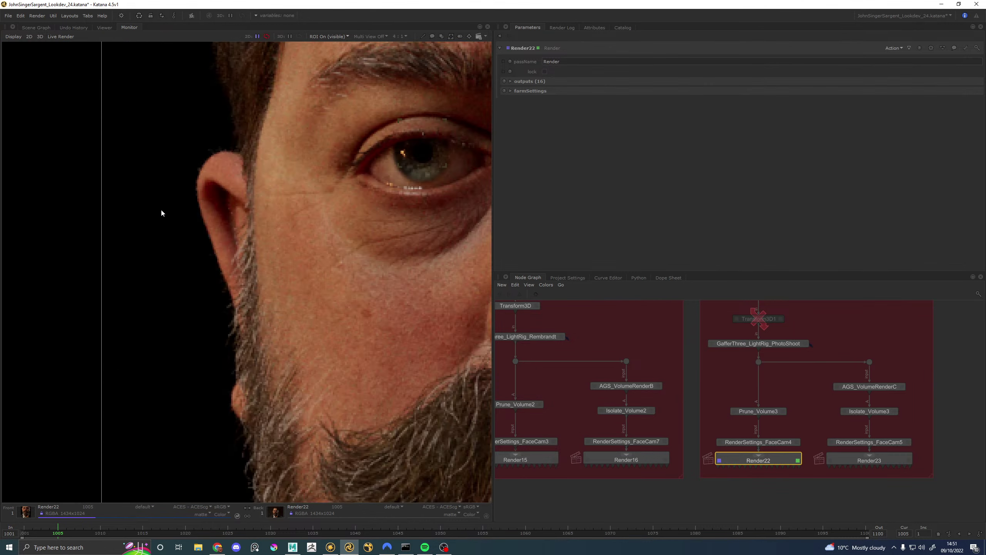
scroll(221, 209, up, 1)
scroll(221, 208, down, 2)
scroll(398, 216, down, 1)
scroll(149, 247, up, 4)
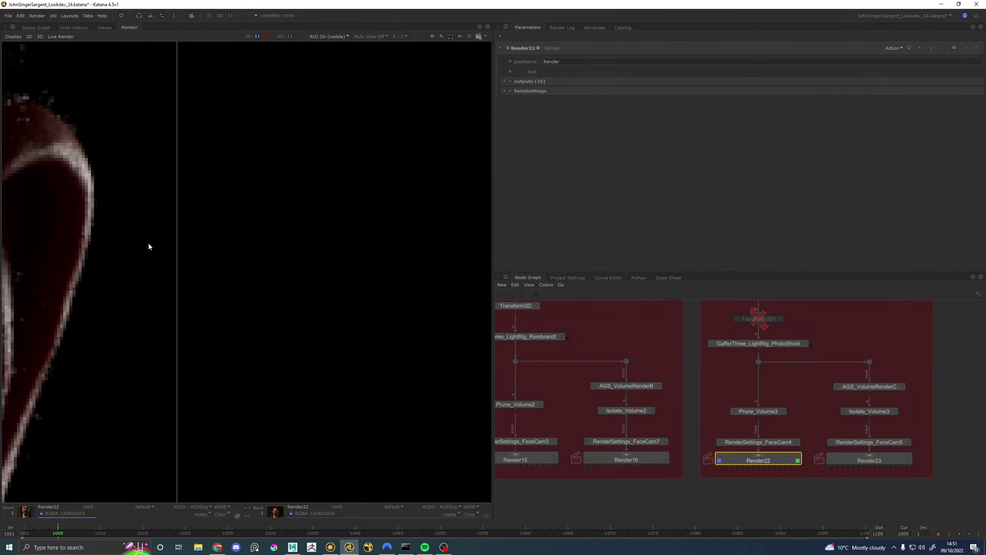
Step: Toggle the render between color and alpha to check the hair silhouette along the shadowed ear
key(a)
middle_drag(150, 246, 235, 222)
scroll(235, 222, down, 1)
key(a)
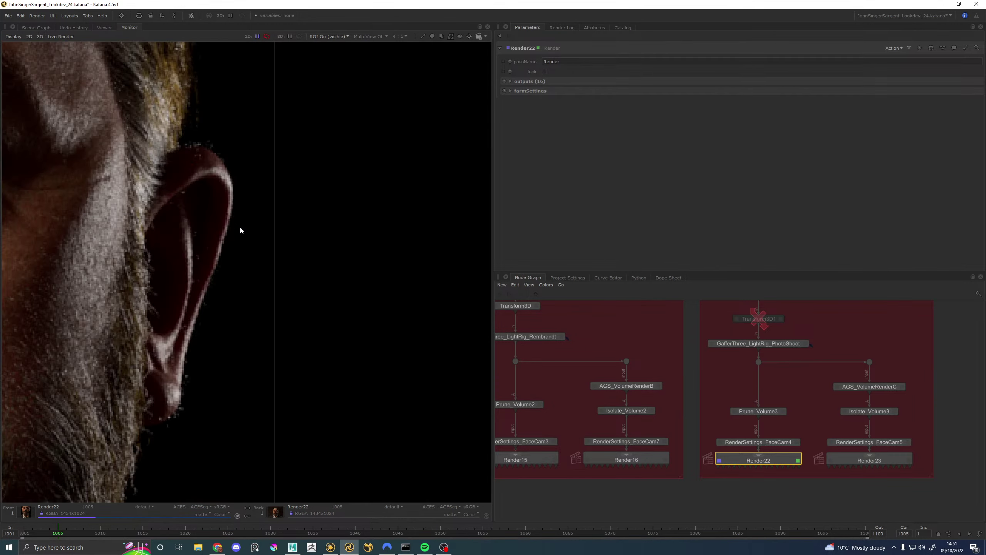
key(a)
key(a)
key(a)
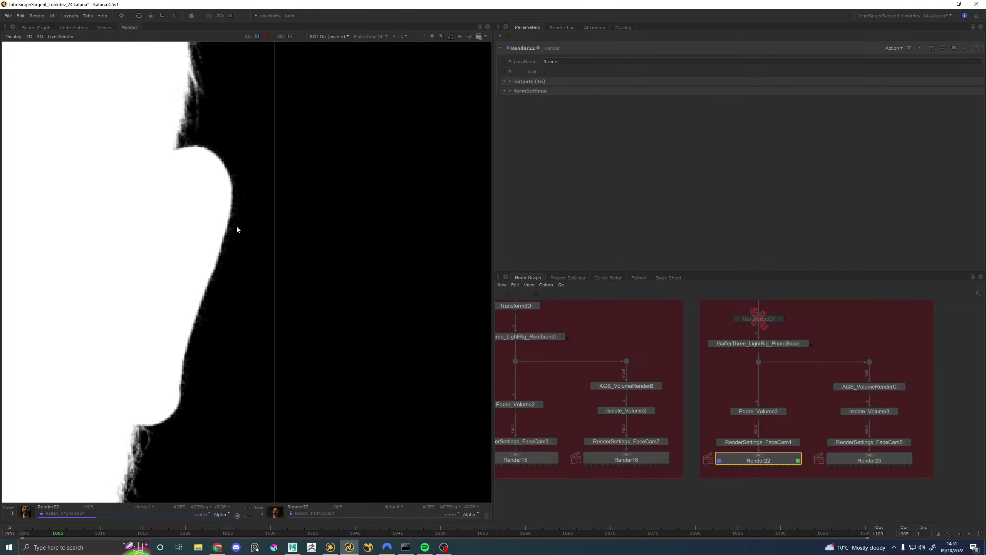
key(a)
scroll(234, 225, down, 2)
middle_drag(158, 264, 240, 239)
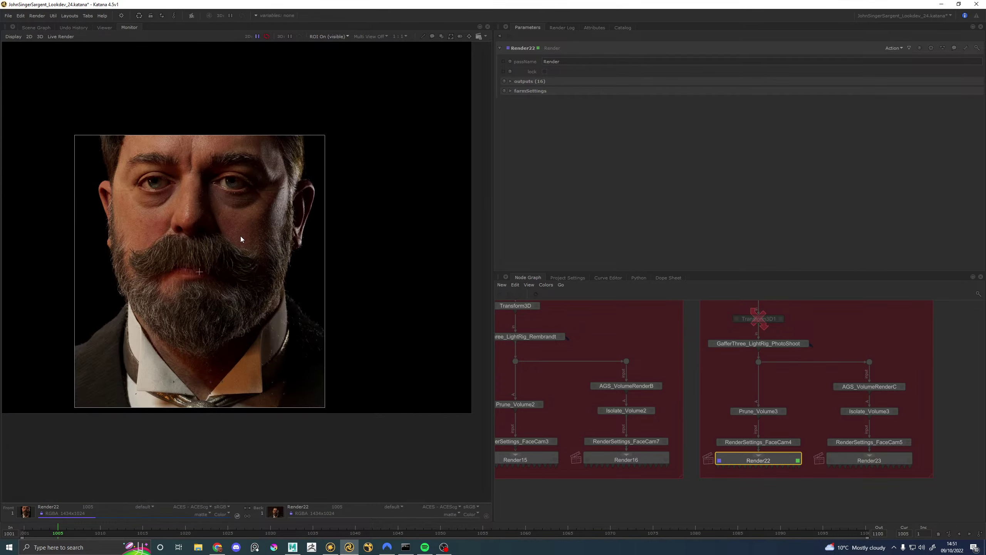
Step: Compare the color and alpha views again at closer range along the shadowed ear's outer rim
scroll(241, 237, up, 2)
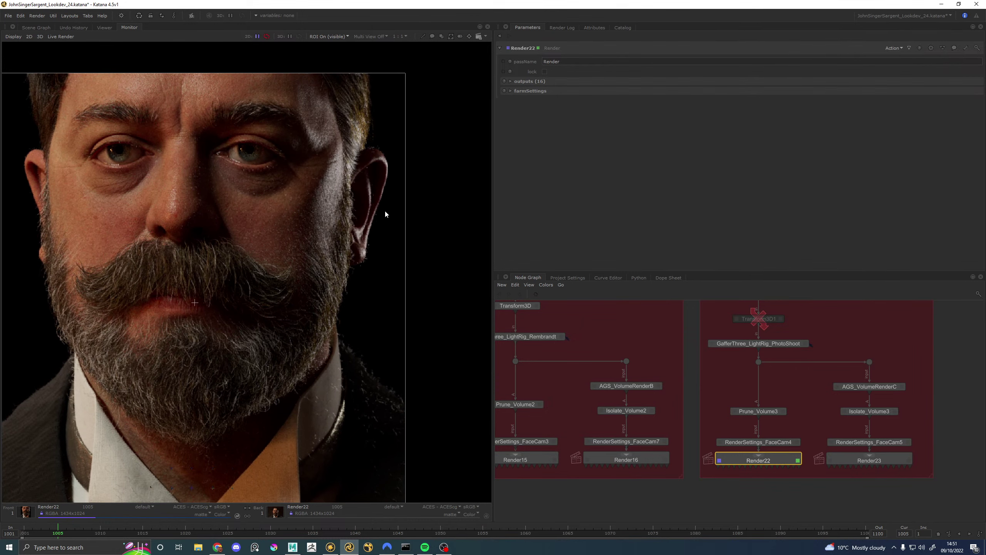
key(a)
key(a)
key(a)
key(a)
scroll(384, 210, up, 3)
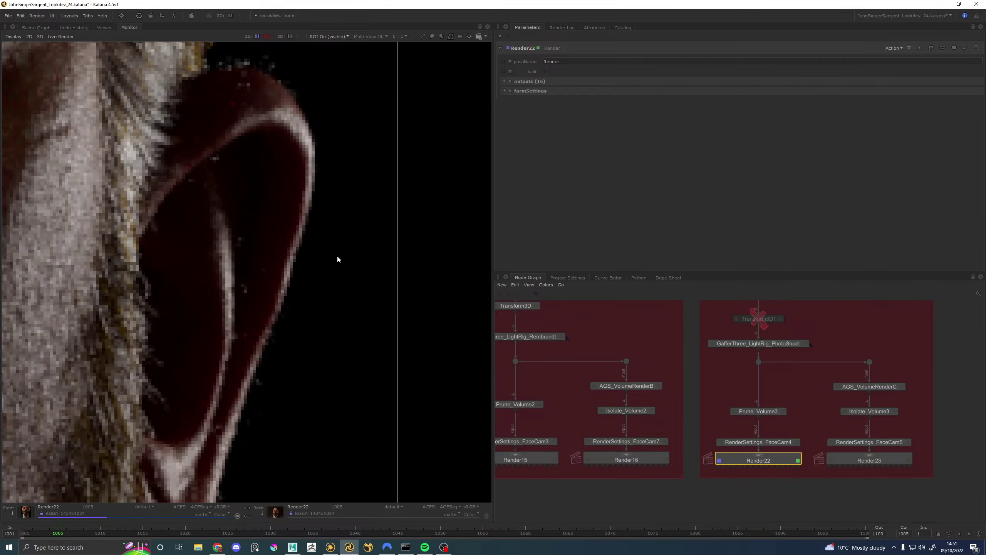
key(a)
scroll(337, 259, down, 1)
key(a)
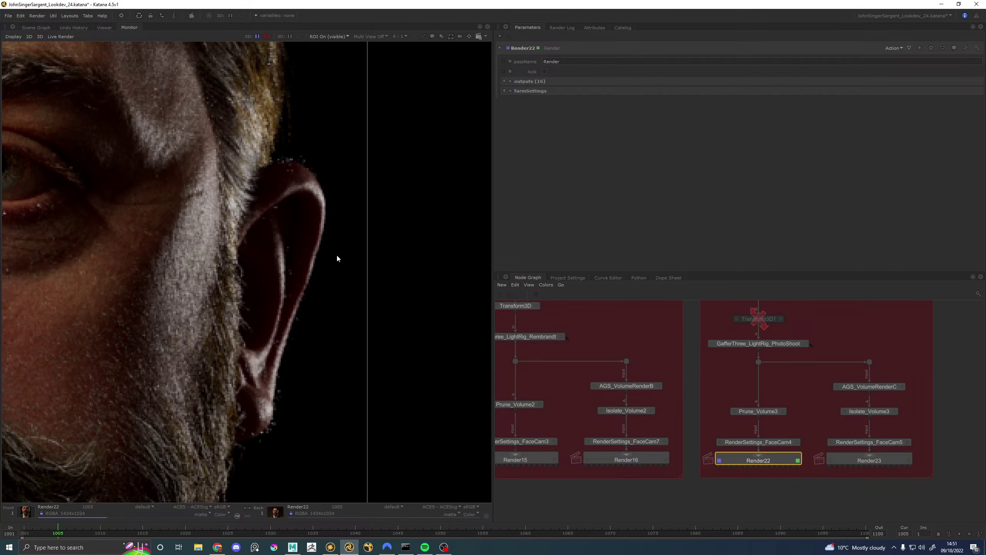
Step: Examine the peach fuzz on the nose and shadowed cheek and the surrounding facial hair in the render
scroll(322, 259, down, 1)
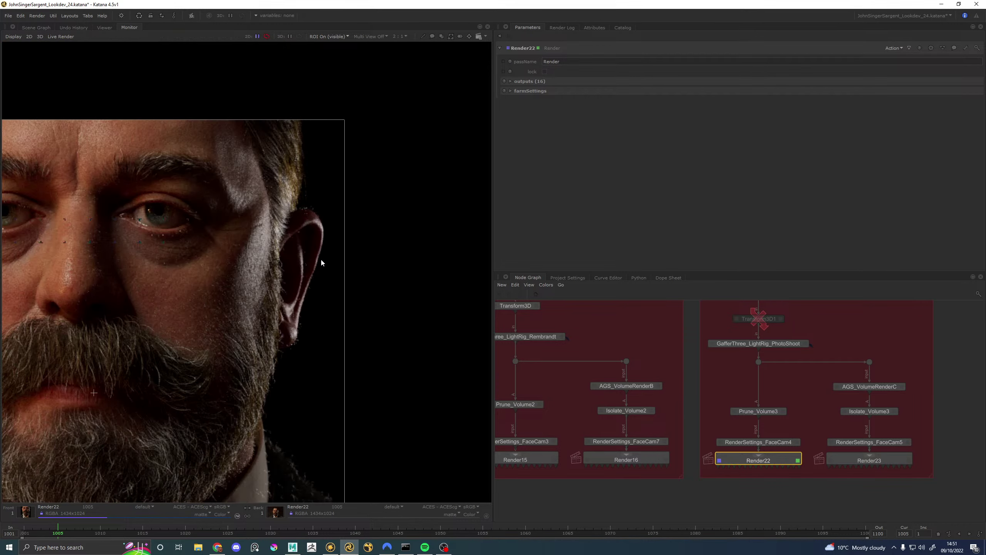
middle_drag(321, 259, 388, 209)
middle_drag(160, 341, 184, 356)
middle_drag(206, 233, 271, 271)
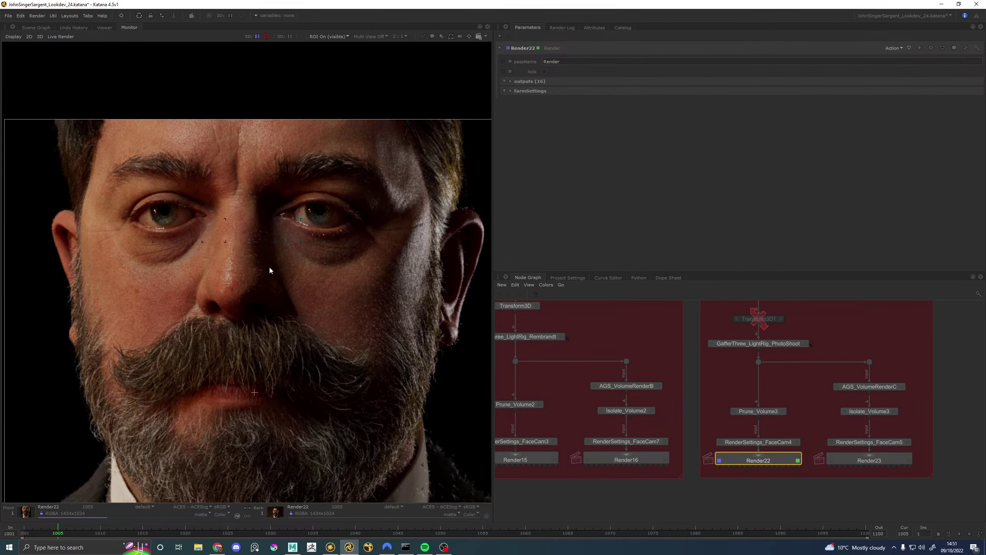
scroll(269, 271, up, 2)
scroll(334, 273, down, 2)
middle_drag(405, 300, 328, 274)
scroll(328, 275, up, 1)
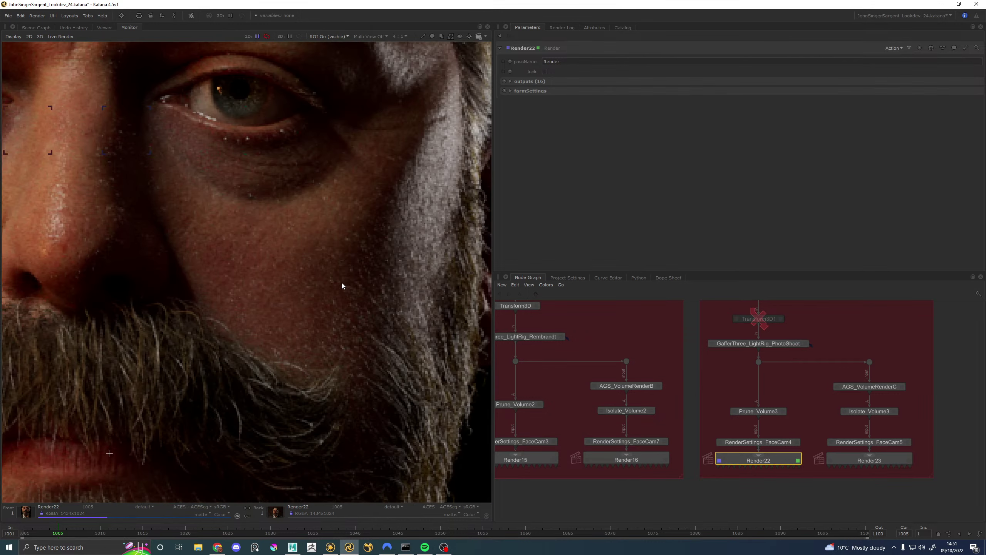
Step: Check the cheek in the alpha channel and display the albedo pass of Render22
key(a)
key(a)
click(145, 507)
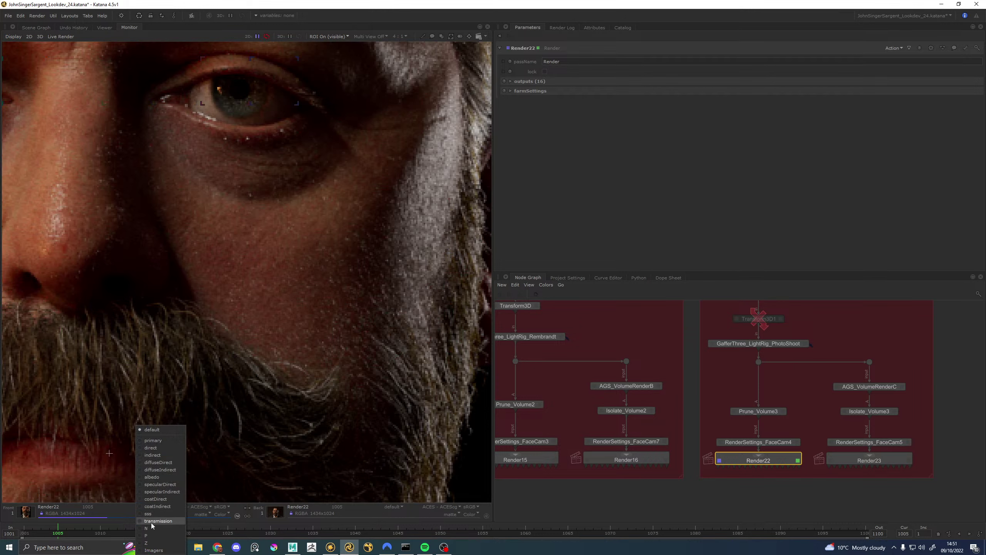
click(151, 476)
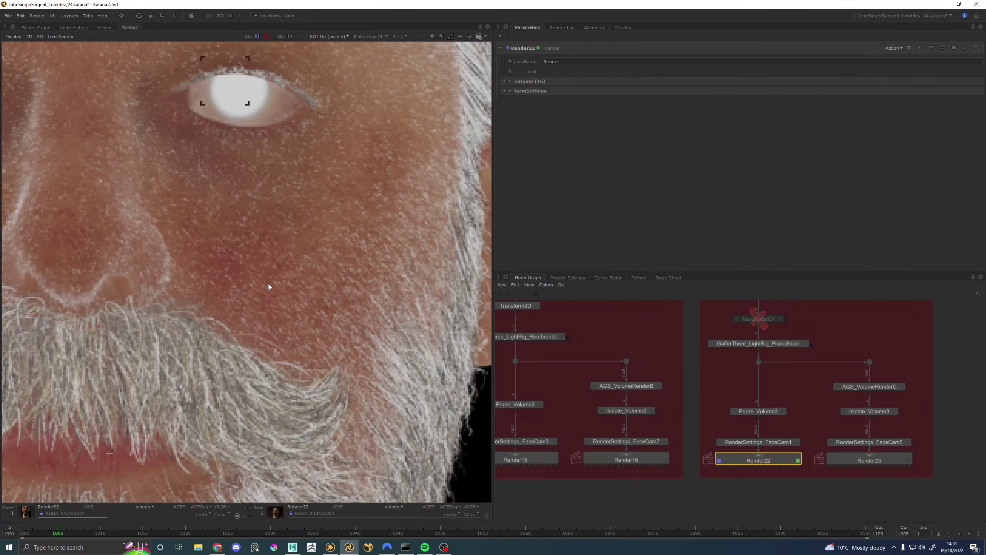
Step: Inspect the peach fuzz on the shadowed ear in the albedo pass and return the render to the default pass
scroll(229, 249, down, 1)
middle_drag(159, 345, 90, 376)
scroll(340, 253, up, 1)
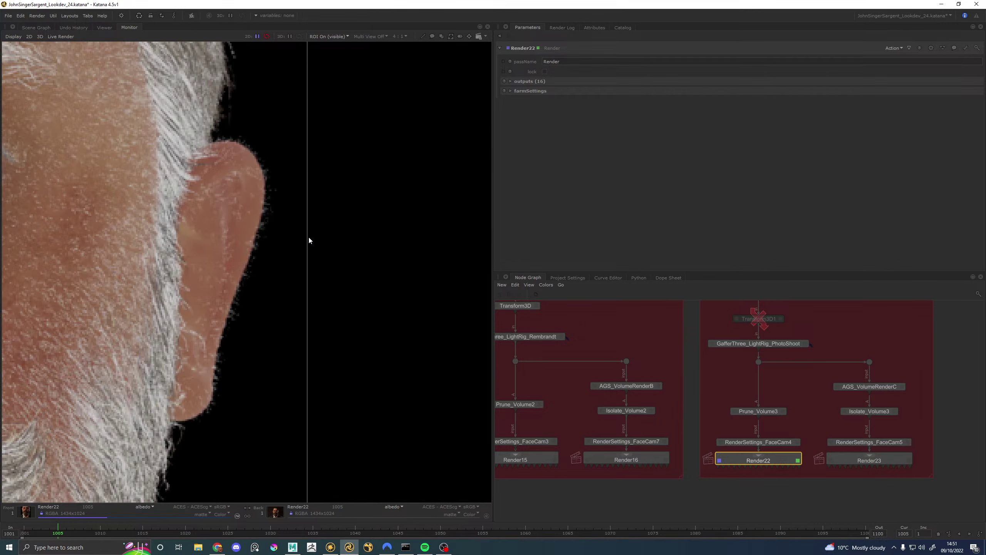
click(147, 506)
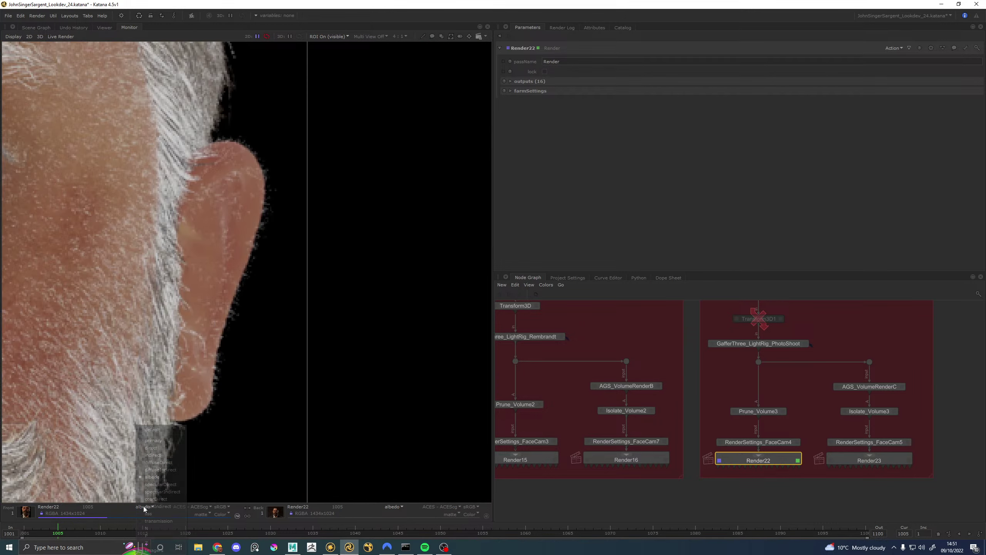
click(157, 433)
scroll(233, 289, down, 3)
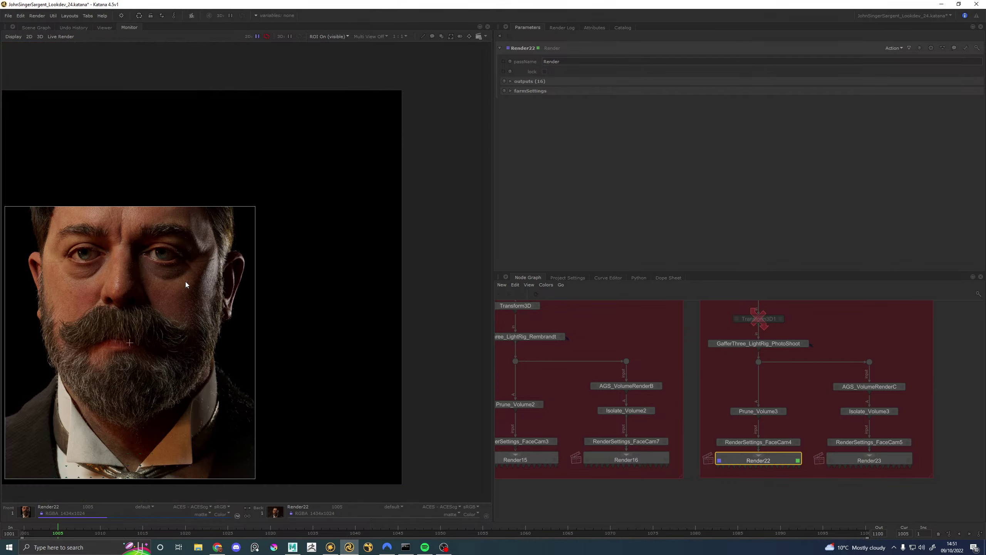
middle_drag(183, 282, 276, 264)
scroll(287, 260, up, 1)
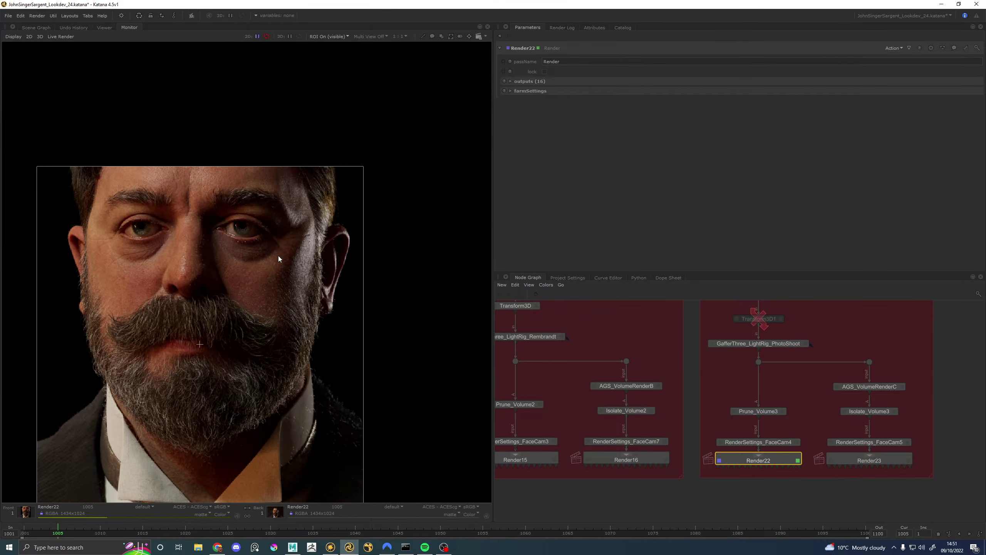
Step: Switch to Maya, review the groomed head from the front and save the scene
click(292, 547)
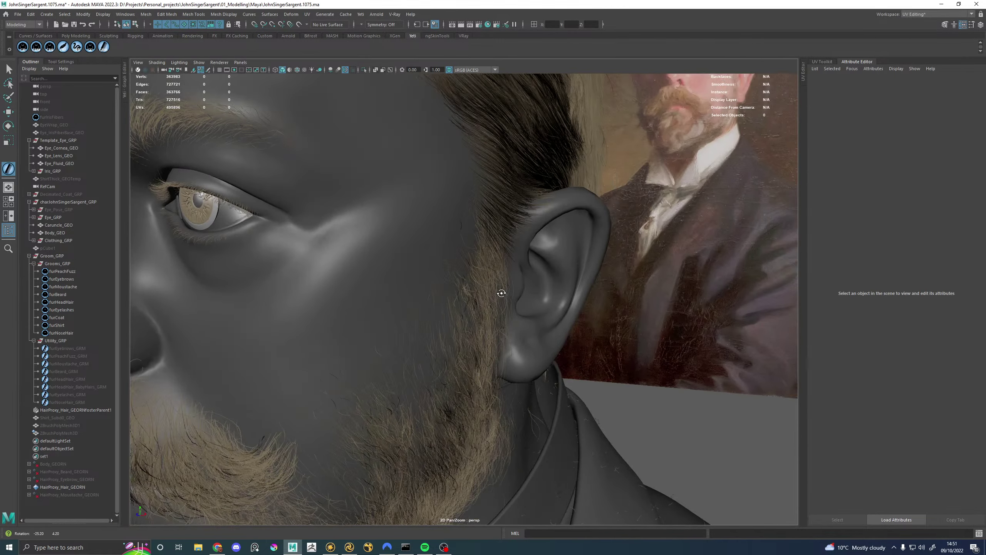
alt+drag(501, 293, 518, 291)
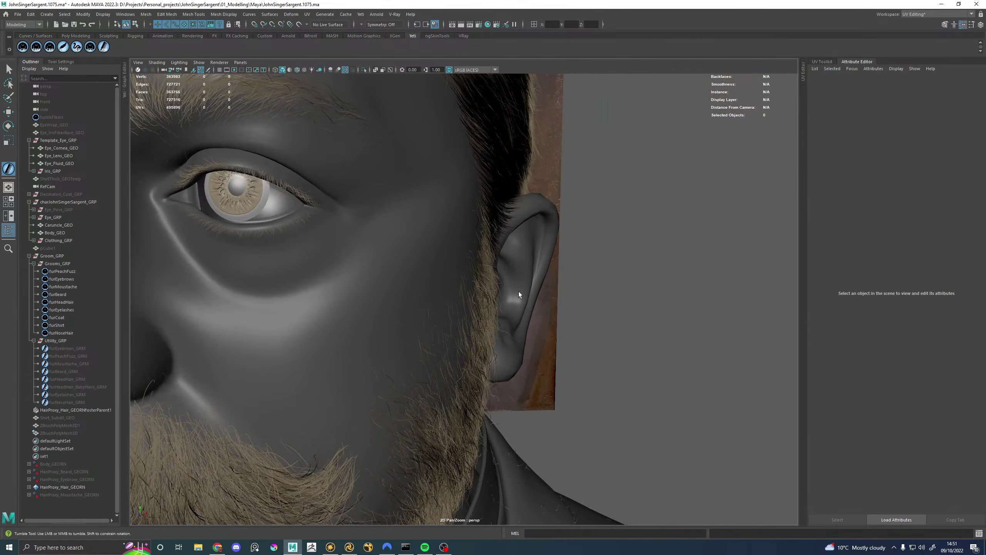
alt+right_drag(594, 268, 372, 288)
alt+middle_drag(372, 288, 480, 265)
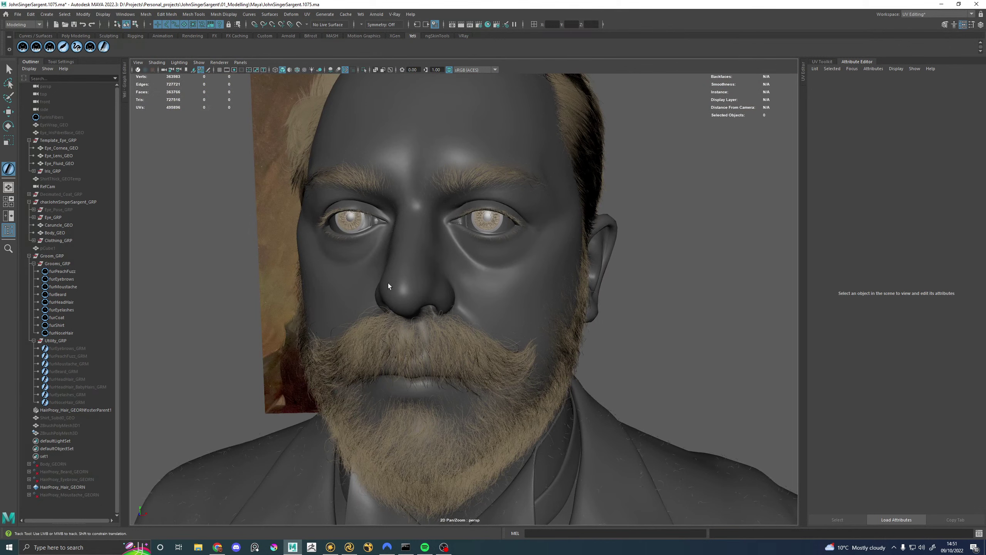
key(ctrl+s)
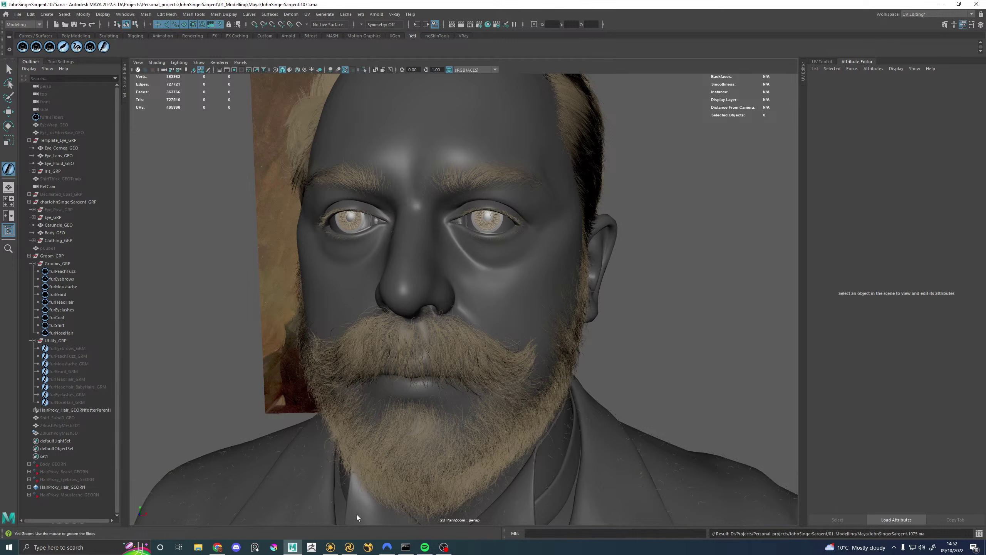
Step: Switch to Katana, widen the Yeti backdrop and shift Yeti_furCoat and Yeti_furShirt away from Yeti_furHeadHair to make room
click(349, 547)
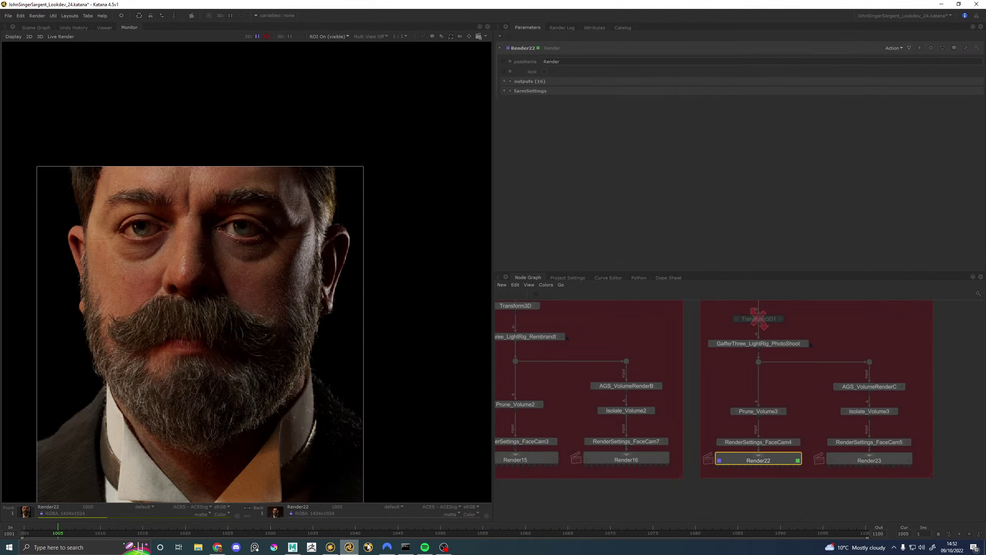
scroll(709, 384, down, 3)
scroll(708, 382, down, 3)
scroll(695, 407, up, 6)
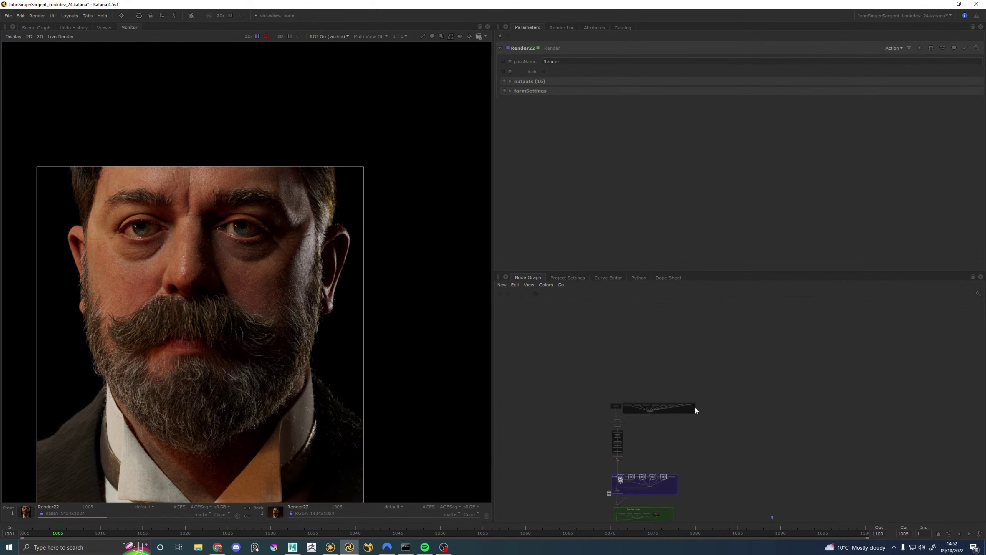
key(space)
scroll(427, 338, up, 5)
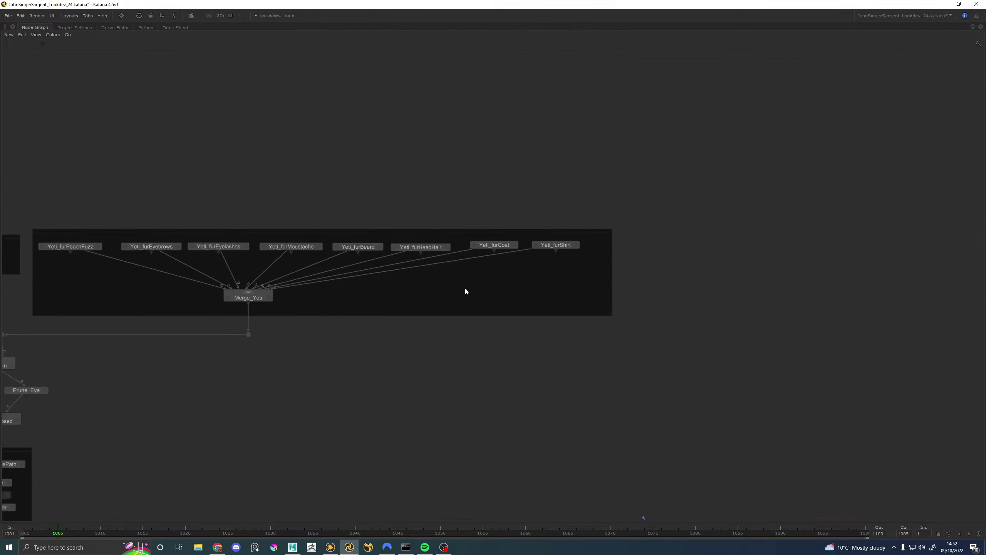
drag(714, 294, 587, 230)
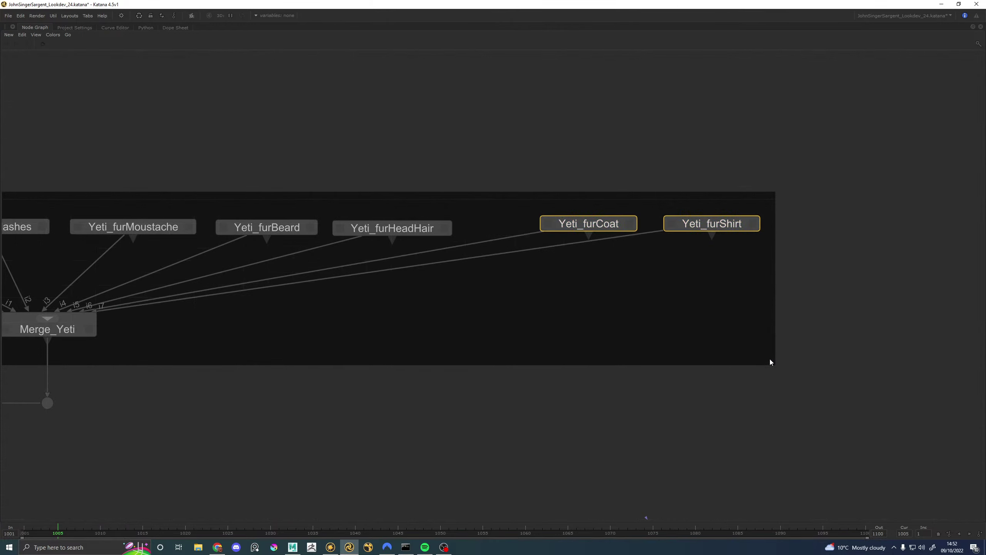
drag(771, 362, 887, 379)
drag(770, 302, 673, 226)
Step: Duplicate the Yeti_furHeadHair node and place the copy between Yeti_furHeadHair and Yeti_furCoat
click(408, 231)
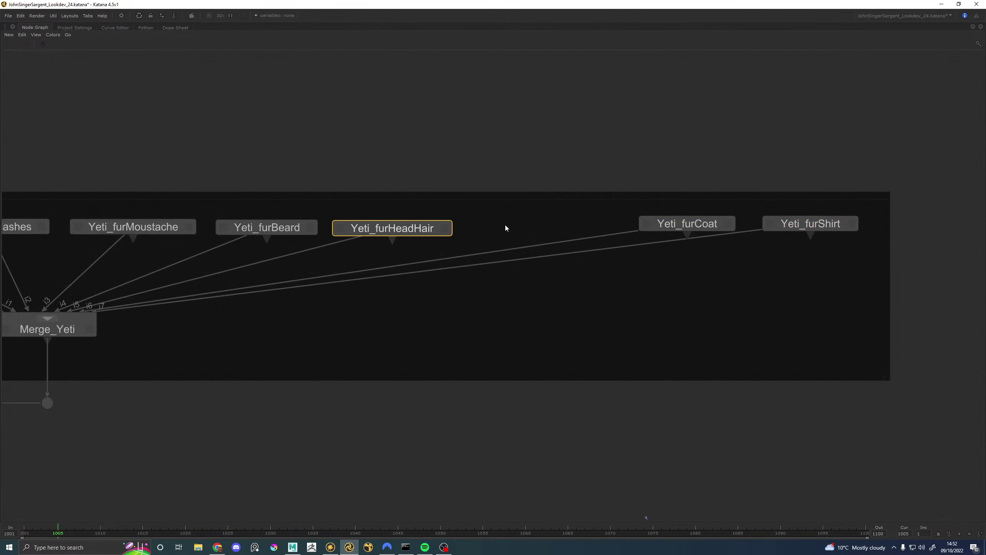
key(ctrl+d)
click(539, 229)
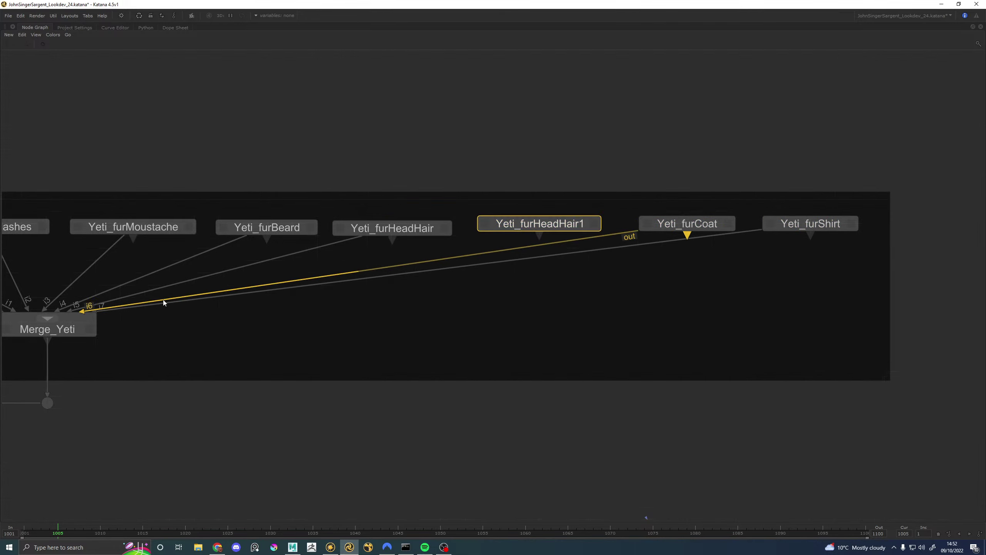
Step: Disconnect the head hair, coat and shirt nodes from Merge_Yeti
click(103, 311)
click(98, 315)
click(98, 305)
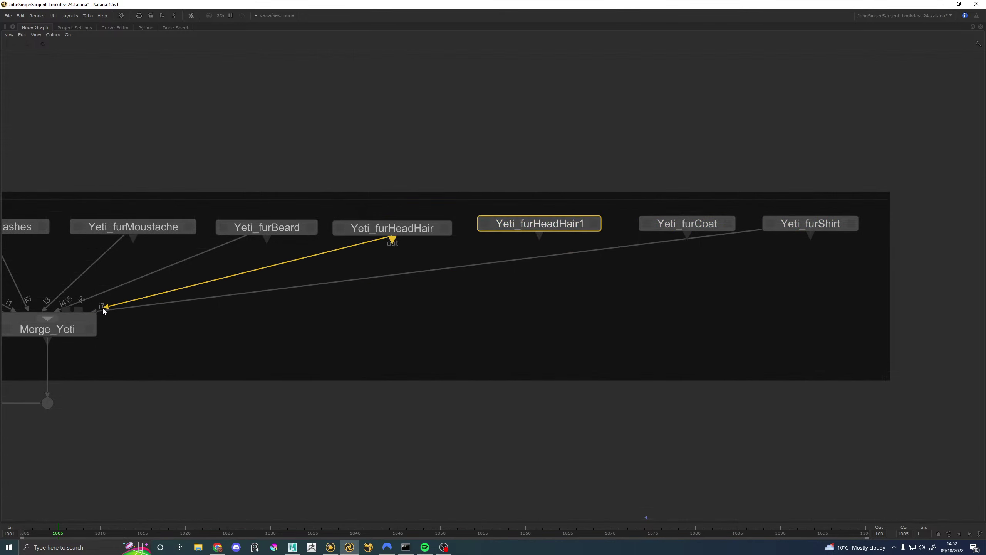
click(66, 309)
click(128, 310)
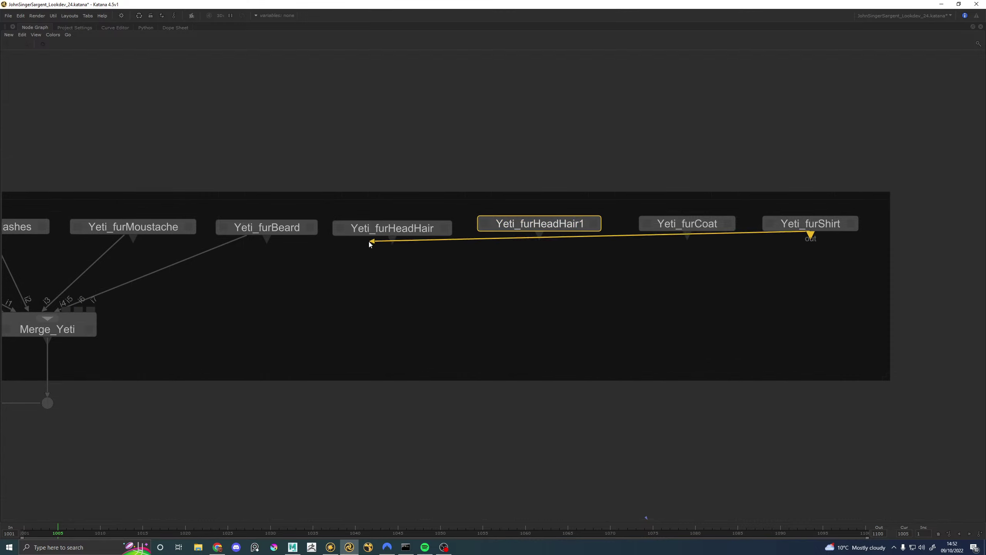
click(368, 243)
Step: Connect Yeti_furHeadHair, its duplicate, Yeti_furCoat and Yeti_furShirt in that order to Merge_Yeti inputs i5 to i8
click(392, 238)
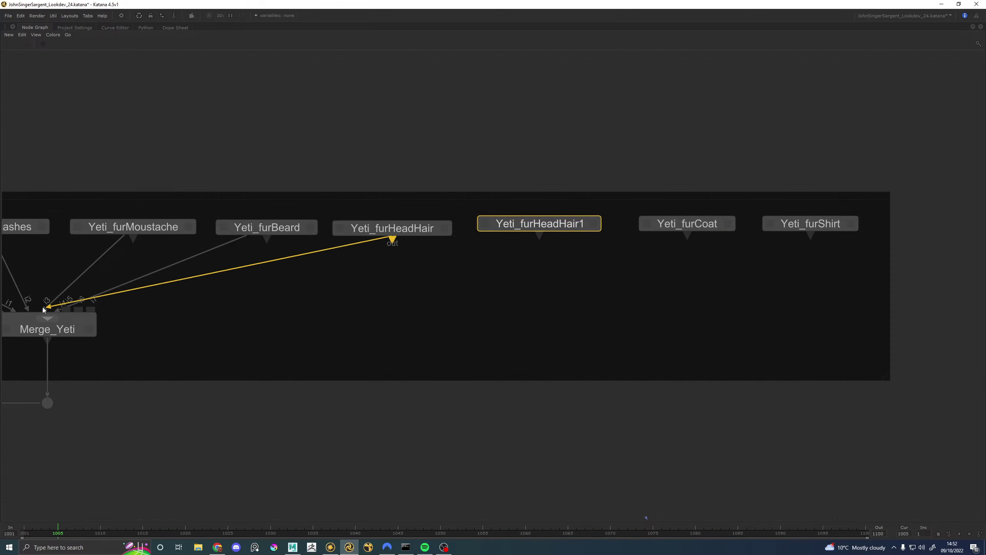
click(68, 313)
click(539, 234)
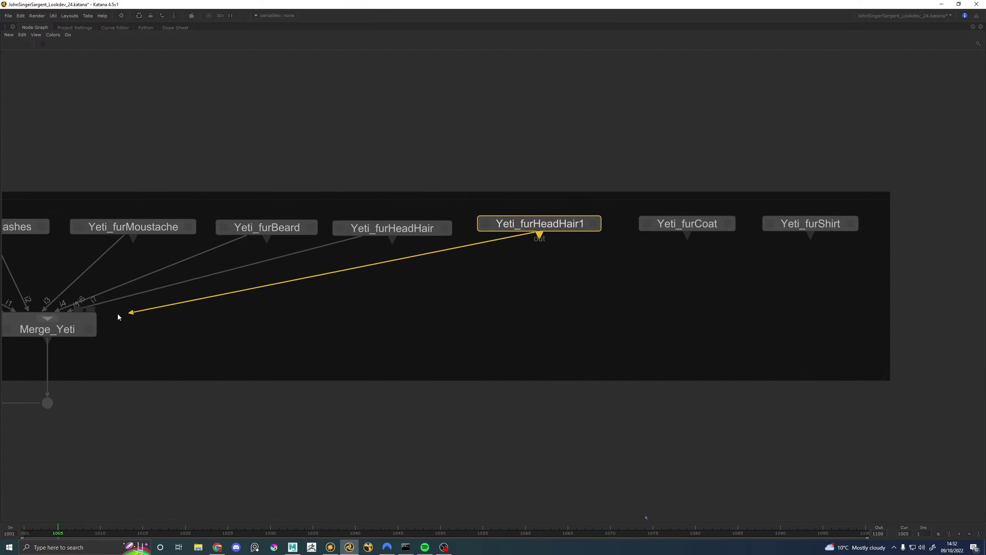
click(79, 315)
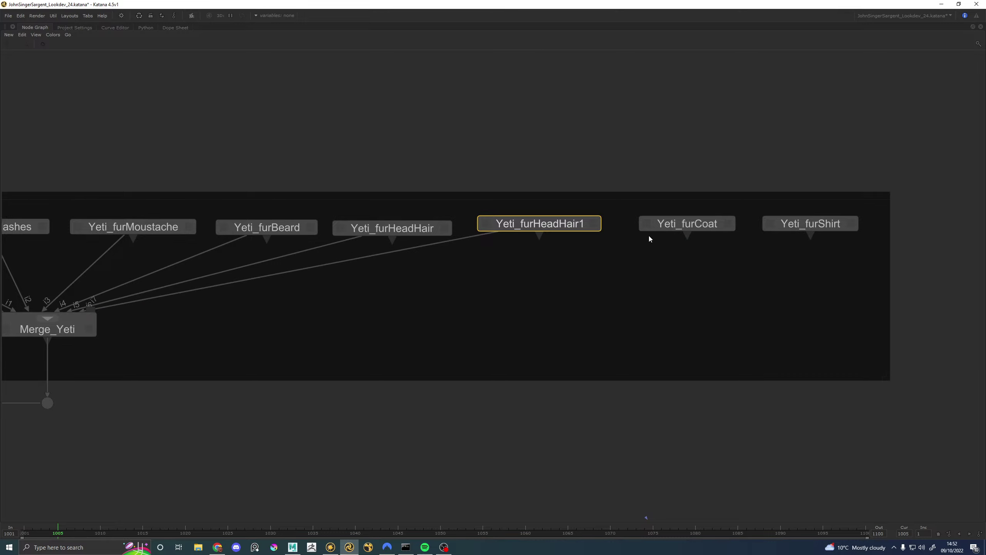
click(687, 235)
click(93, 313)
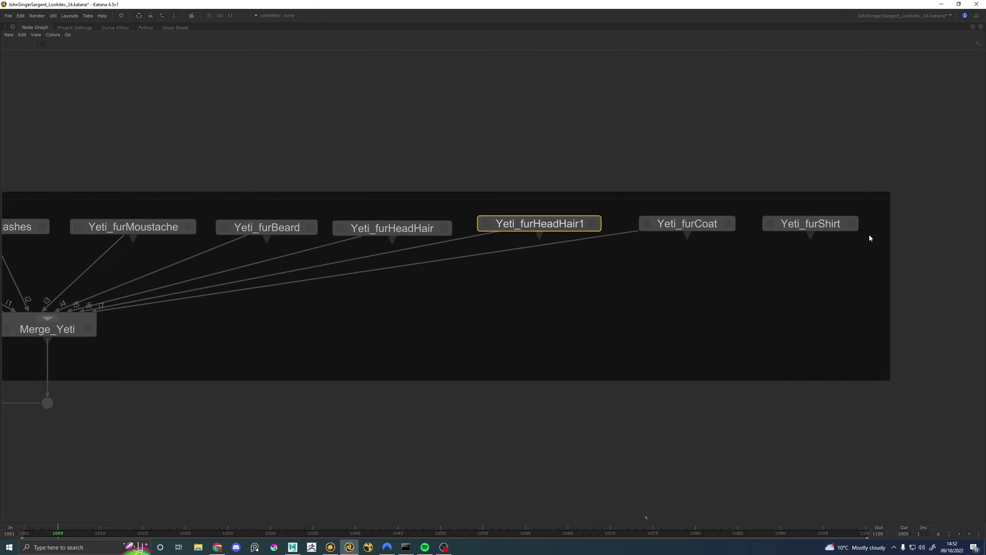
click(809, 236)
click(69, 318)
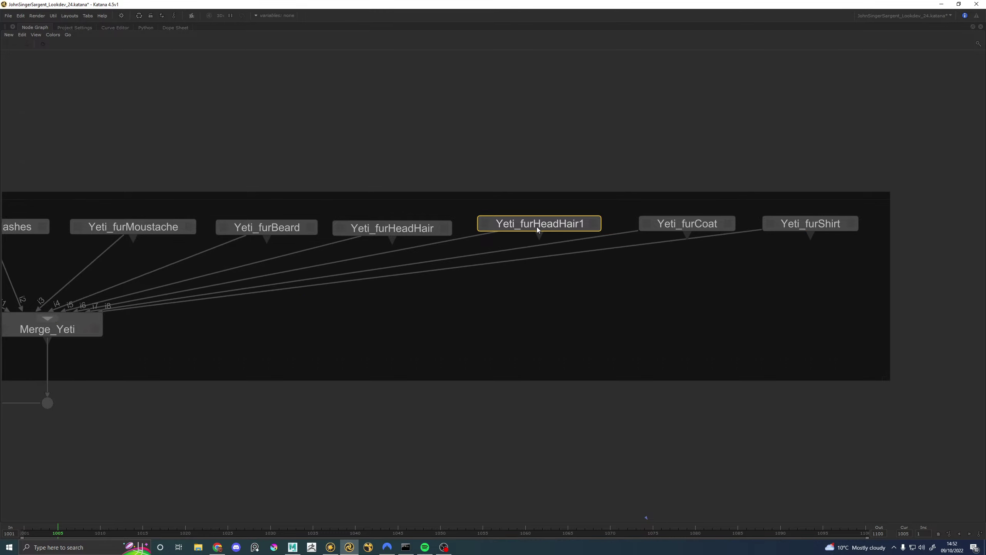
Step: Align the Yeti nodes from Yeti_furHeadHair back to Yeti_furPeachFuzz in one straight row above Merge_Yeti
click(392, 229)
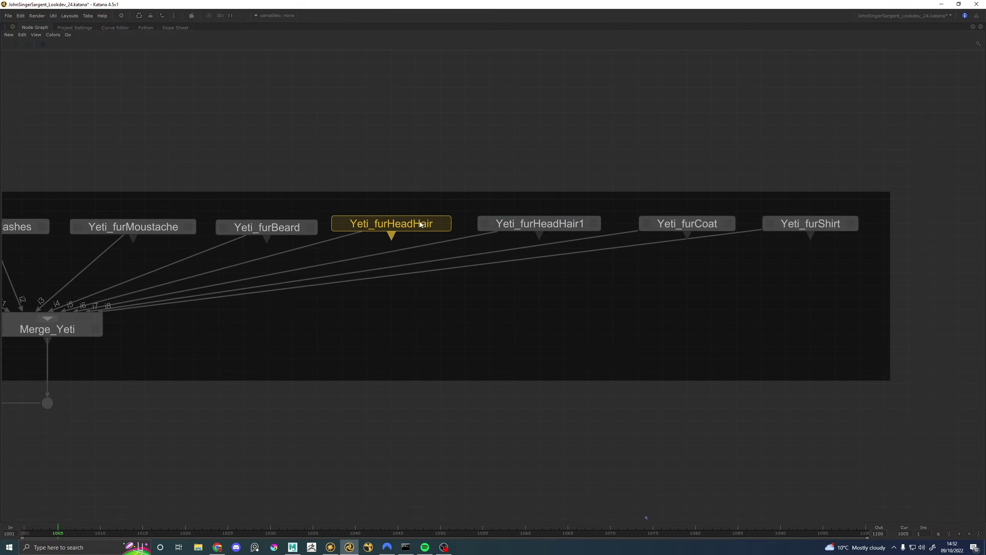
click(275, 229)
middle_drag(275, 230, 399, 240)
click(265, 233)
middle_drag(265, 233, 368, 240)
click(220, 238)
middle_drag(220, 237, 365, 240)
click(232, 236)
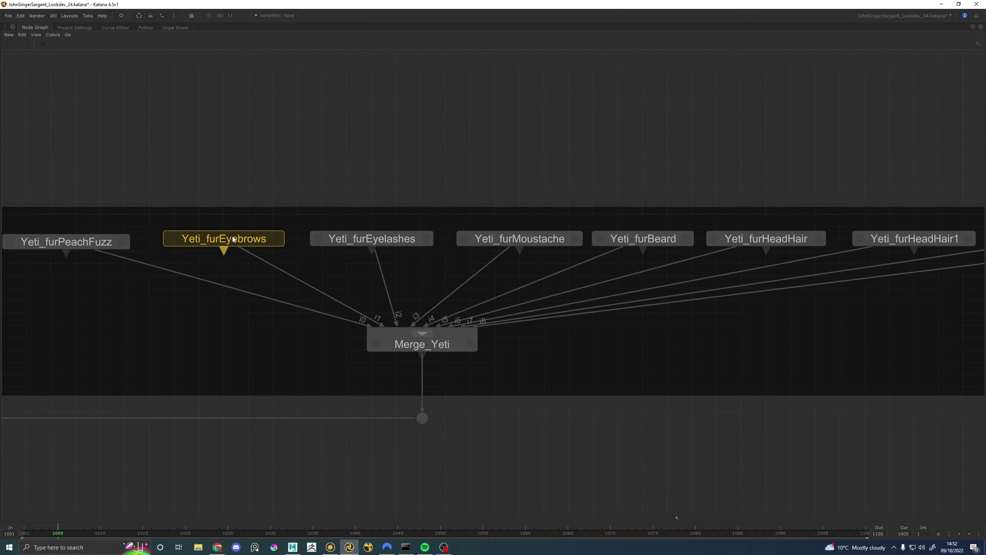
middle_drag(233, 239, 364, 237)
click(220, 238)
Step: Even out the horizontal spacing of the Yeti nodes from Yeti_furMoustache to Yeti_furShirt
middle_drag(634, 215, 480, 243)
click(480, 244)
mouse_move(480, 244)
mouse_down()
mouse_move(462, 244)
mouse_move(480, 243)
mouse_up()
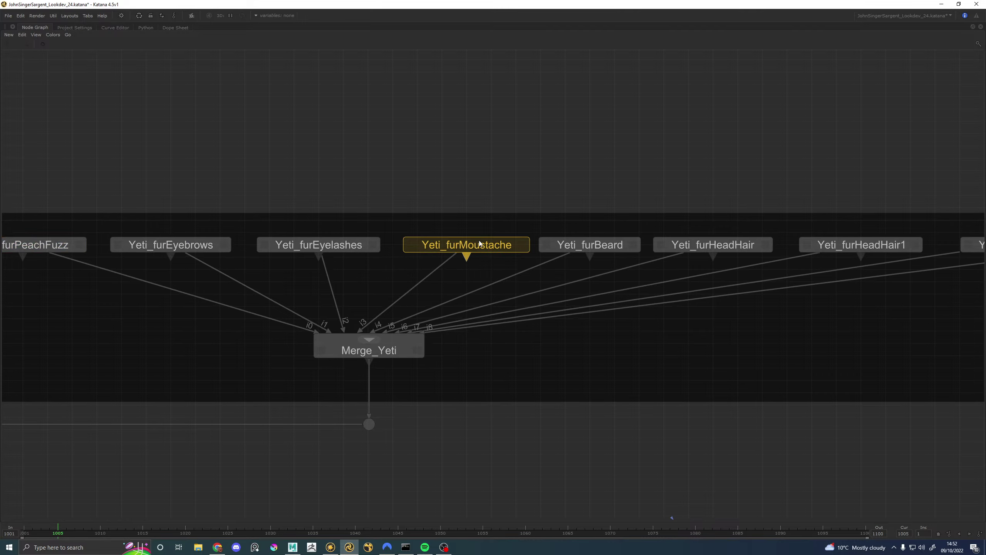
middle_drag(605, 237, 352, 255)
click(345, 255)
drag(345, 256, 369, 255)
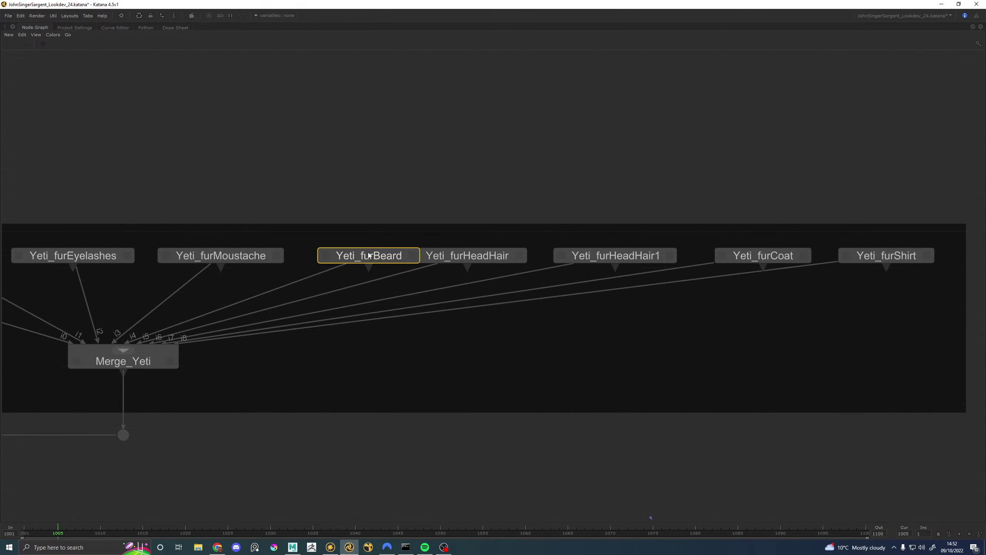
click(466, 259)
drag(466, 259, 492, 259)
middle_drag(592, 229, 448, 234)
drag(456, 260, 483, 262)
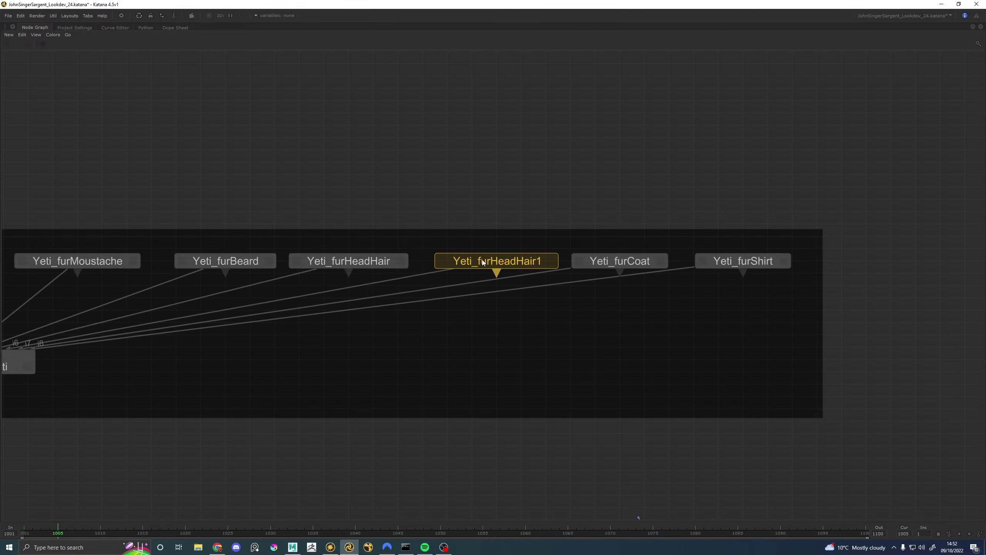
drag(621, 261, 645, 262)
drag(729, 264, 753, 264)
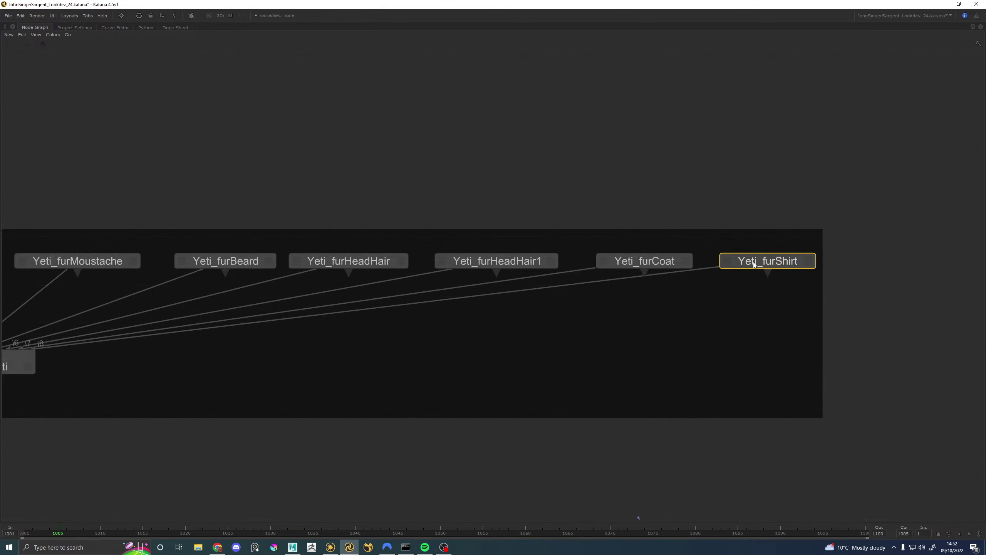
Step: Change the duplicated head hair node's location to end in furNoseHair, its groom file to furNoseHair.grm and its width to 1
double_click(507, 264)
key(space)
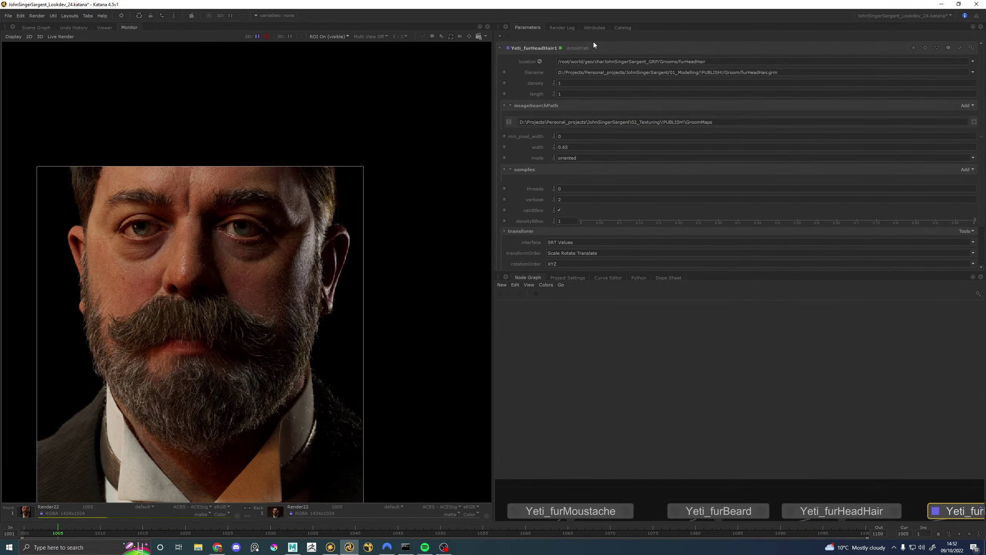
drag(706, 61, 687, 62)
text(N)
key(BackSpace)
key(BackSpace)
key(BackSpace)
key(BackSpace)
text(Nose)
text(1)
click(576, 135)
Step: Open the MA_charJohnSingerSargent group stack and review its list of material assignments for the hair grooms
scroll(668, 421, down, 6)
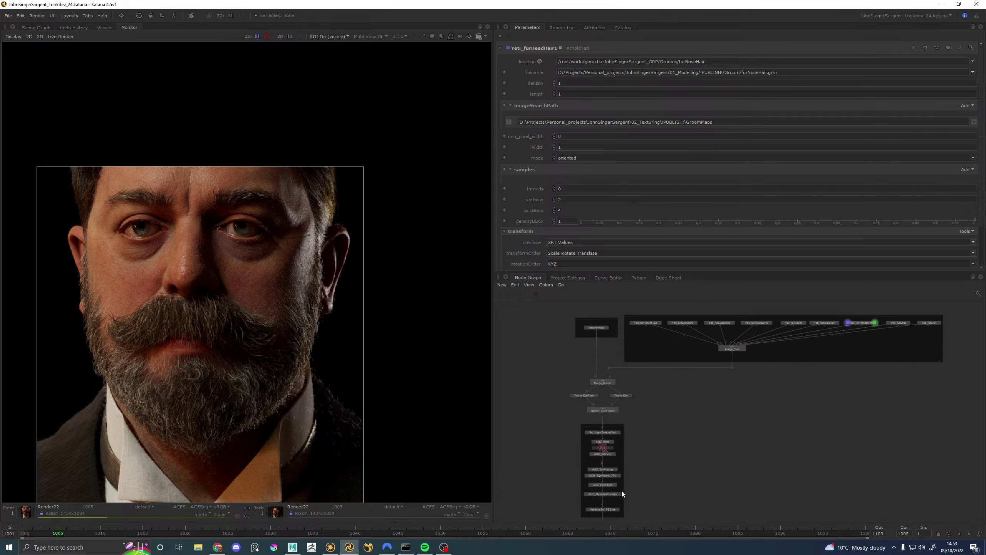
scroll(622, 492, up, 8)
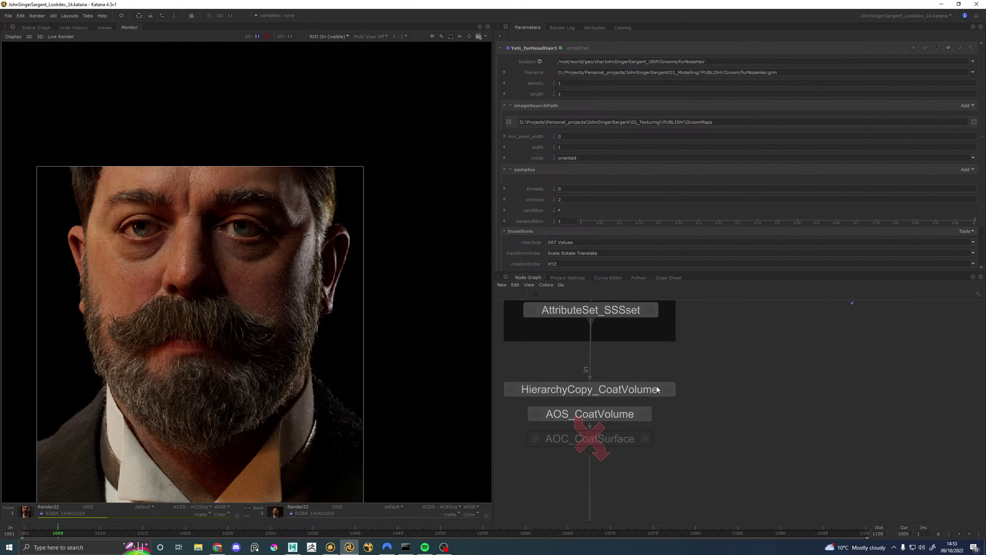
scroll(658, 434, down, 5)
middle_drag(649, 495, 629, 306)
scroll(636, 347, up, 5)
click(668, 376)
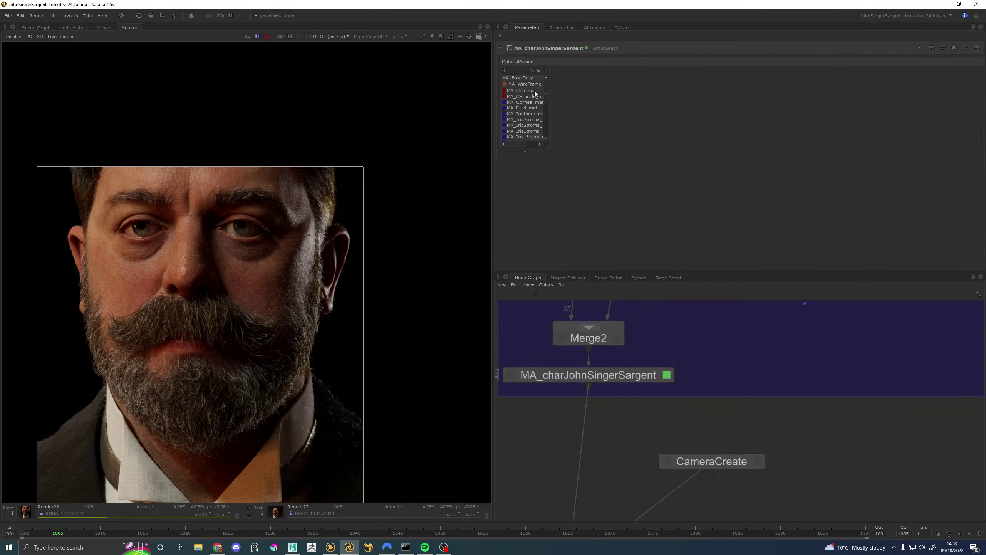
scroll(526, 98, down, 5)
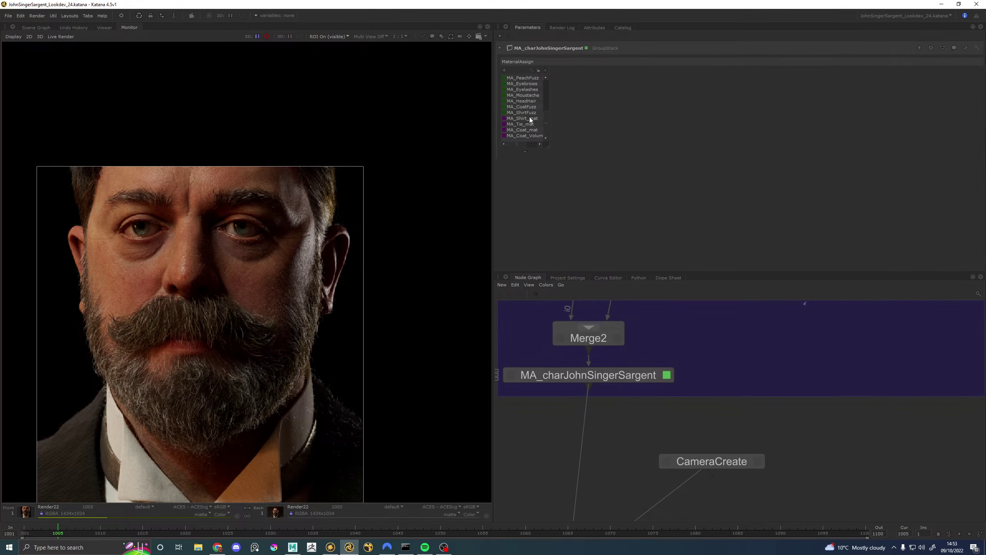
scroll(528, 120, up, 1)
scroll(532, 103, up, 4)
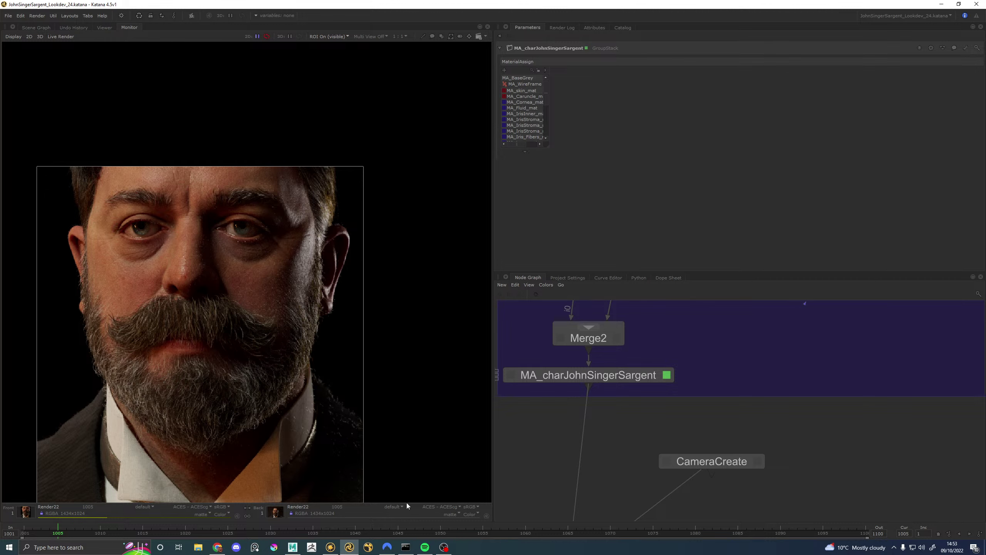
Step: Switch to Mari, show the PeachFuzz_Data mask on the head in the viewport, and select the Paint_furPeachFuzz_Mask node for painting
click(336, 549)
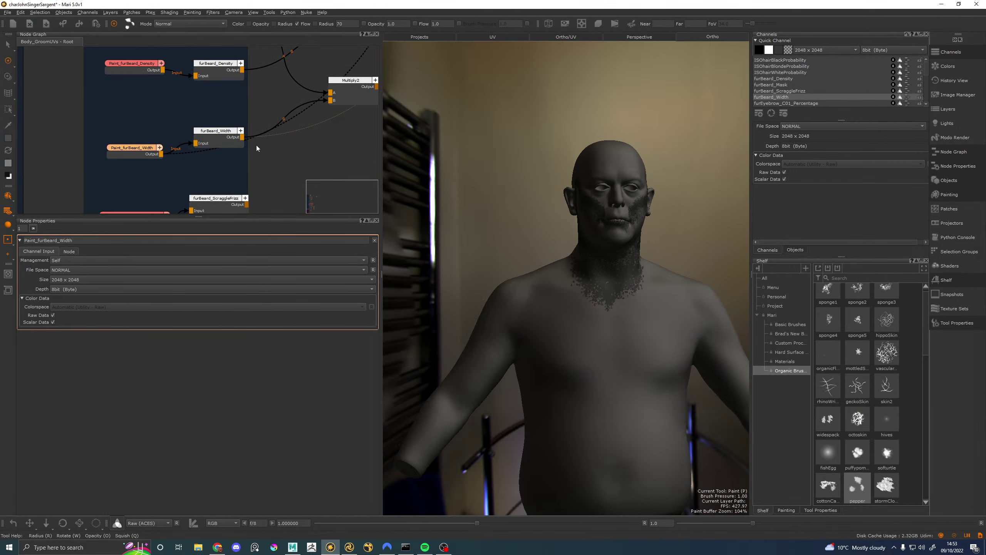
scroll(256, 148, down, 5)
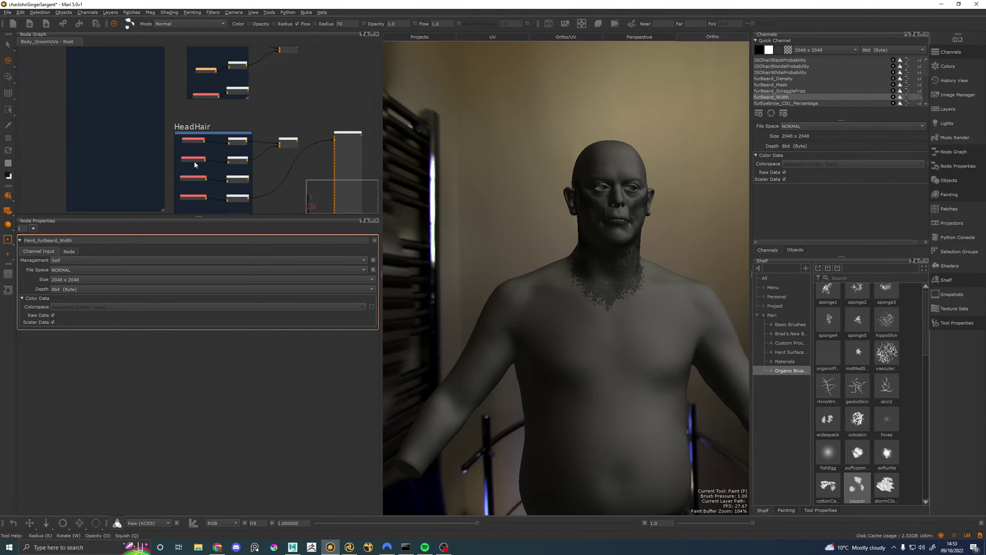
mouse_move(194, 165)
middle_down()
mouse_move(206, 150)
mouse_move(209, 82)
mouse_move(215, 108)
middle_up()
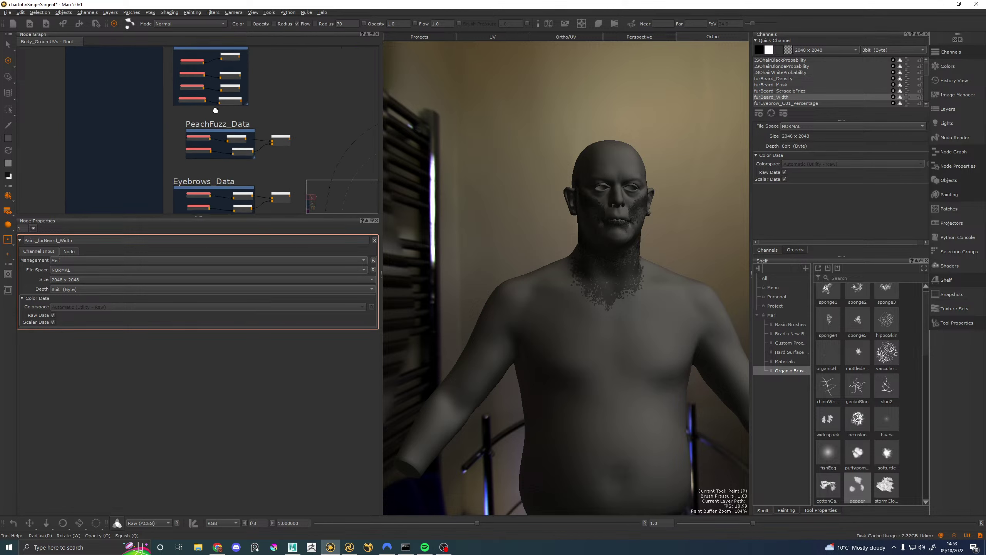
scroll(213, 134, up, 5)
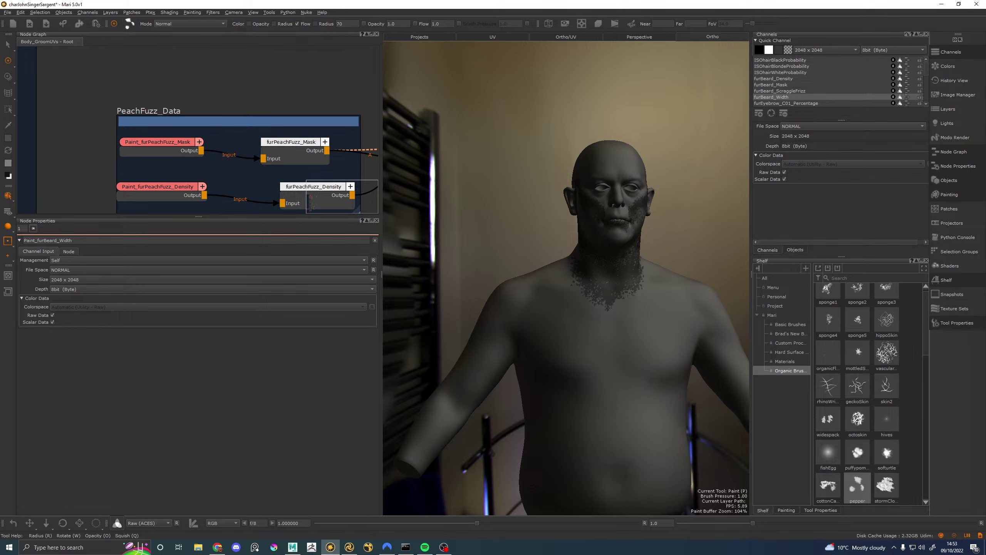
key(l)
scroll(667, 170, up, 10)
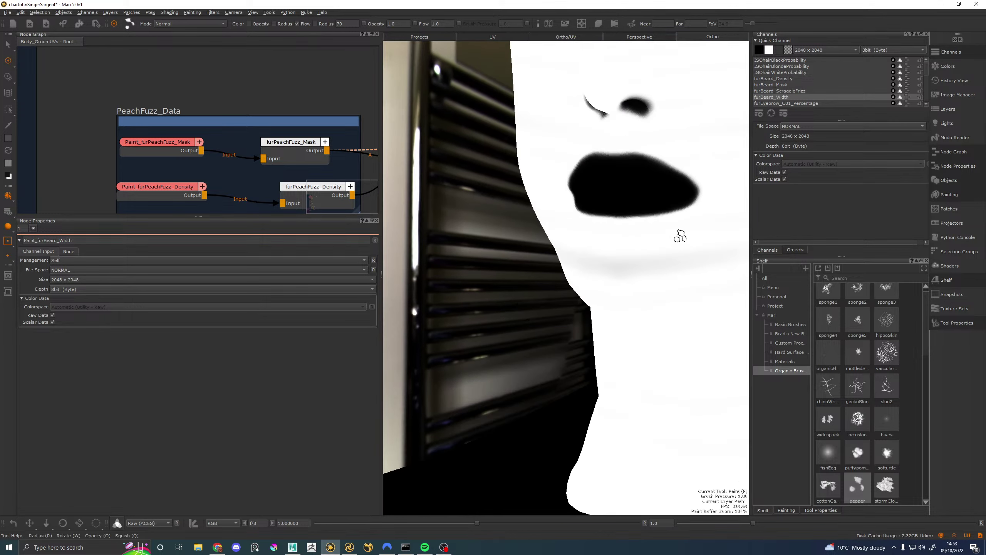
scroll(675, 233, down, 10)
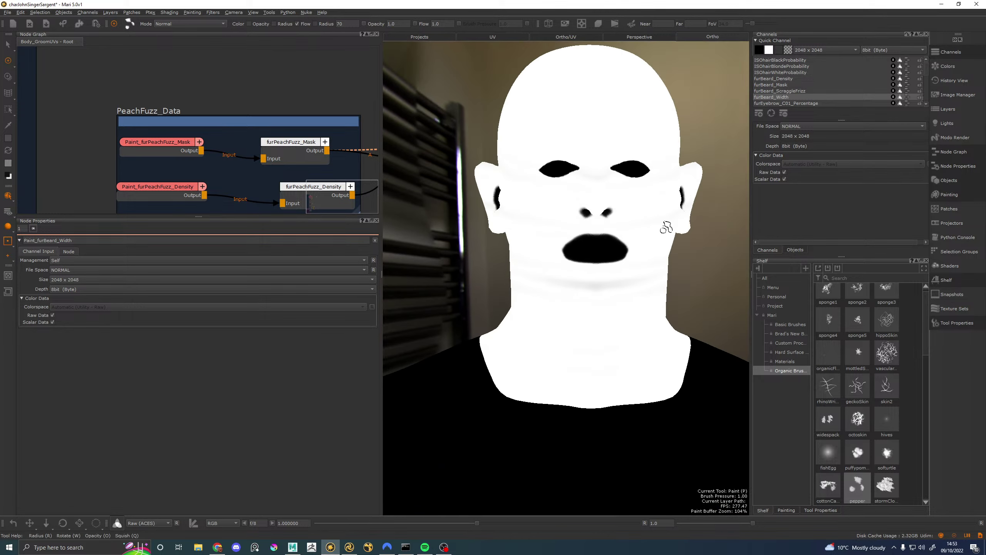
click(174, 151)
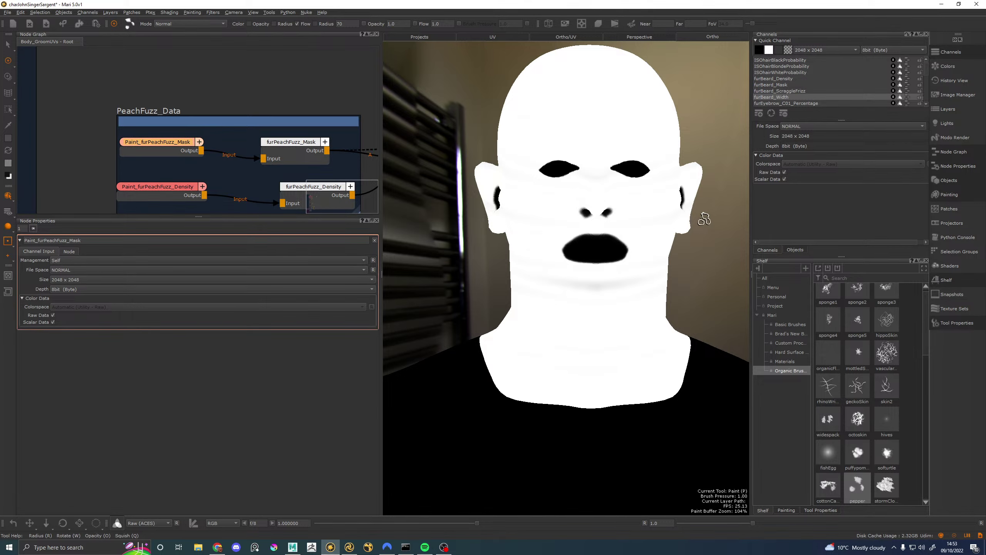
Step: Inspect the peach fuzz mask from the front and side of the head for faint grey streaks
alt+drag(704, 220, 576, 223)
scroll(507, 231, up, 5)
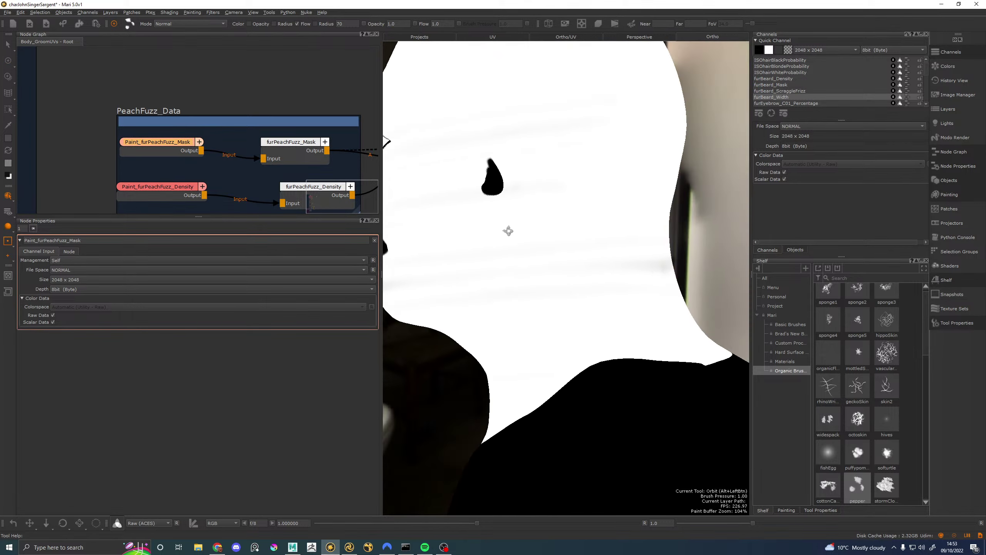
scroll(507, 231, down, 5)
scroll(507, 231, up, 5)
scroll(506, 231, down, 5)
scroll(504, 230, up, 5)
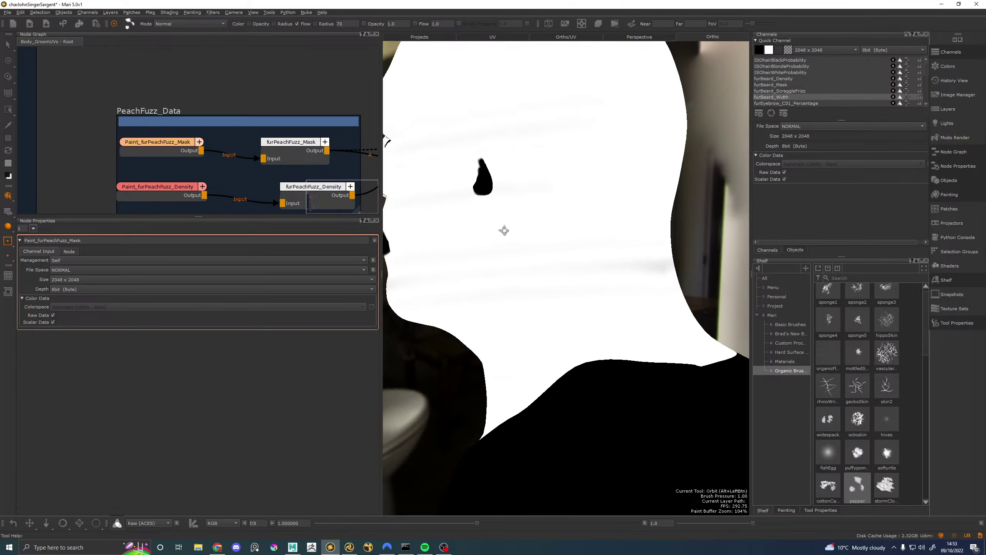
scroll(503, 230, down, 5)
alt+drag(503, 231, 609, 223)
key(p)
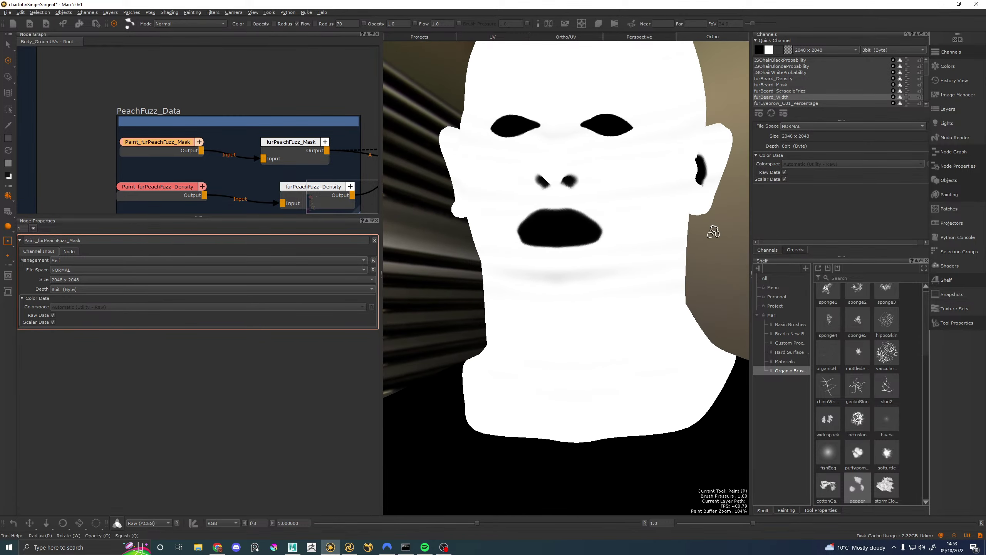
Step: Set up the Paint tool with white as the foreground colour and the hard round brush "one" from the basic brushes
click(9, 174)
click(794, 324)
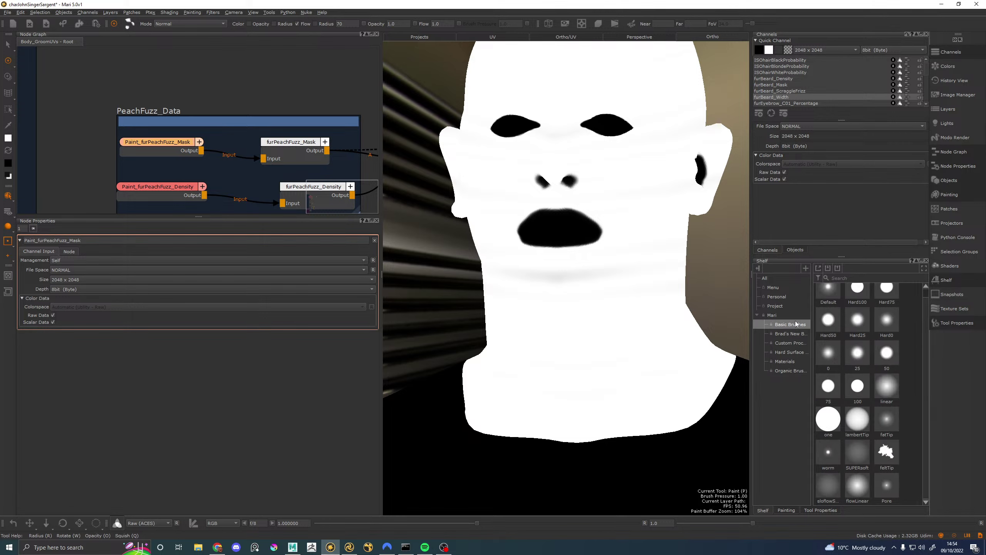
click(827, 419)
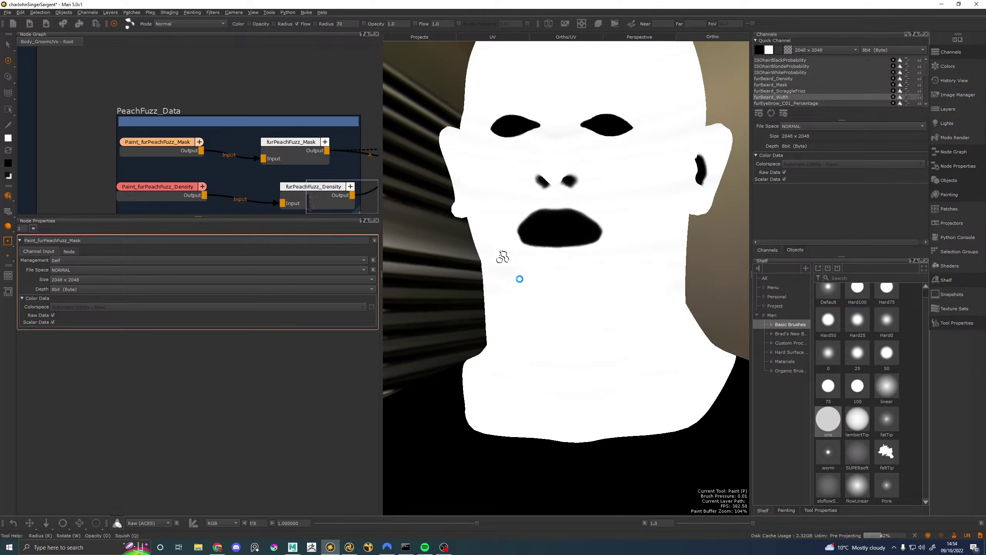
alt+middle_drag(533, 280, 534, 284)
scroll(586, 301, up, 3)
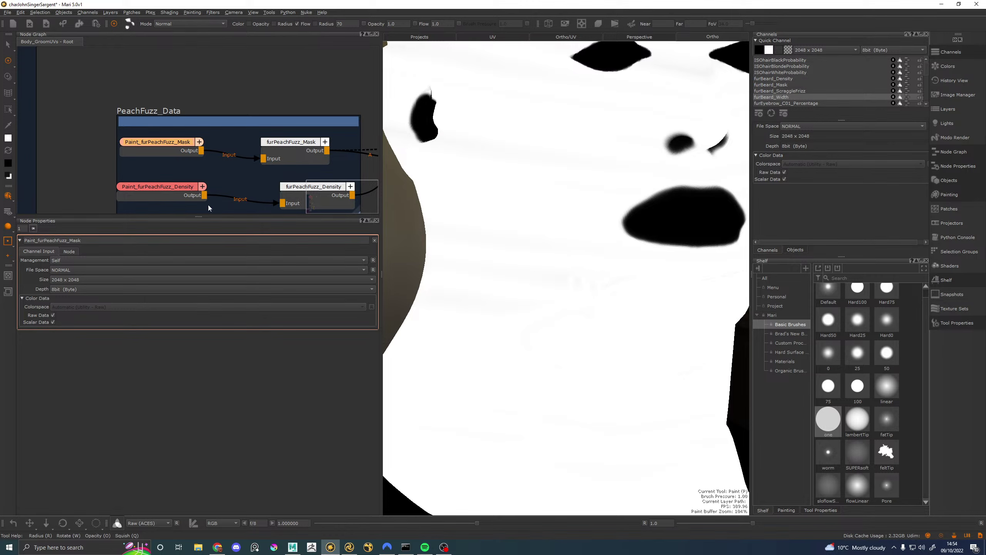
click(827, 423)
Step: Paint white over the grey streaks around the ear, temple and forehead on the character's right side in the peach fuzz mask
scroll(578, 255, down, 5)
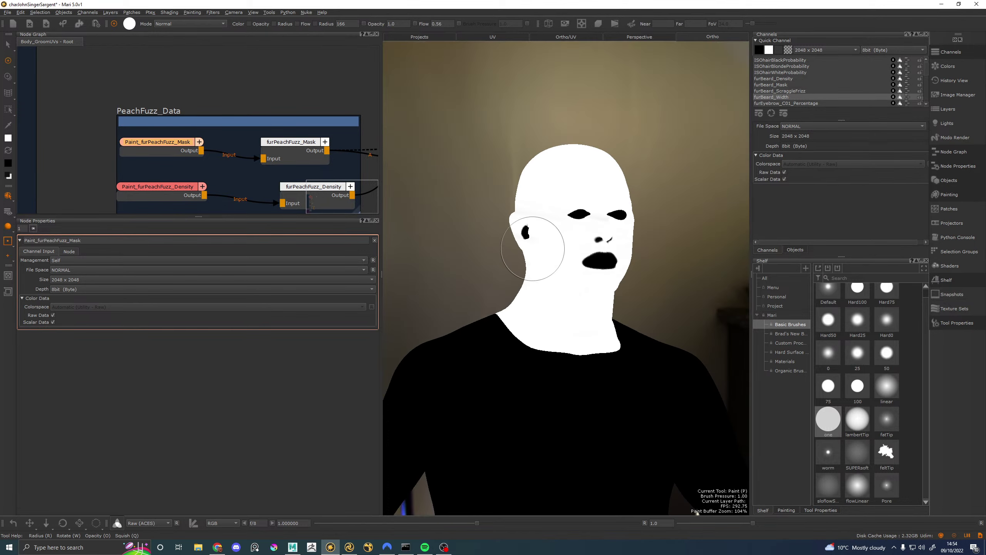
alt+middle_drag(533, 248, 525, 261)
alt+drag(525, 261, 535, 289)
alt+right_drag(535, 288, 546, 267)
alt+middle_drag(546, 266, 596, 298)
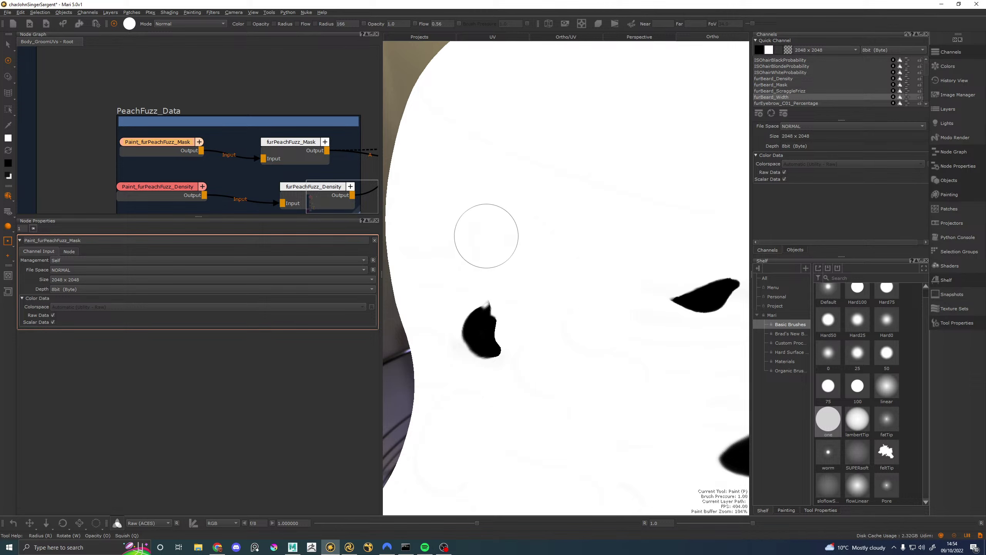
scroll(583, 251, down, 5)
mouse_move(557, 258)
alt+mouse_down()
mouse_move(556, 315)
mouse_move(557, 271)
alt+mouse_up()
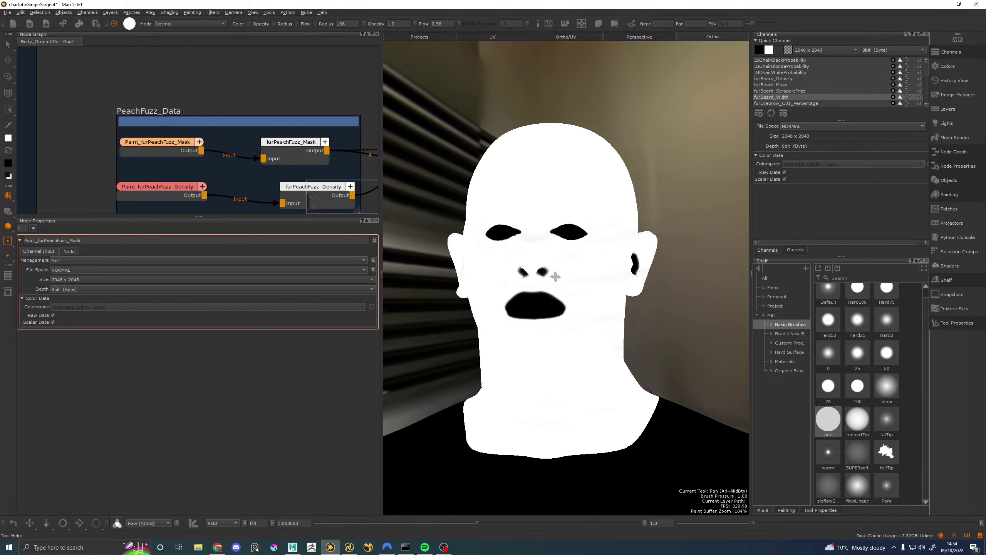
Step: Paint the faint grey streaks on the lower face, jaw and neck of the peach fuzz mask solid white
scroll(595, 295, up, 5)
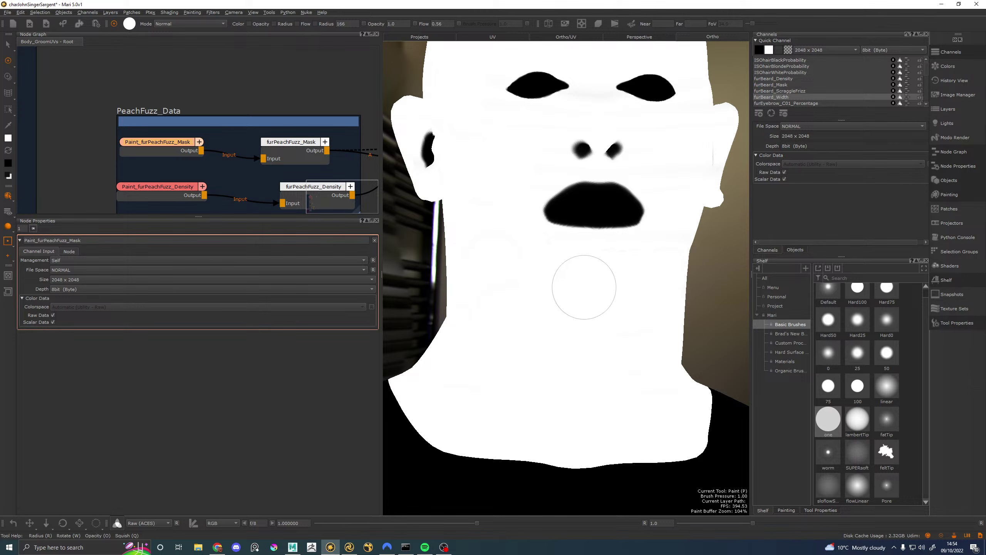
alt+drag(636, 286, 535, 231)
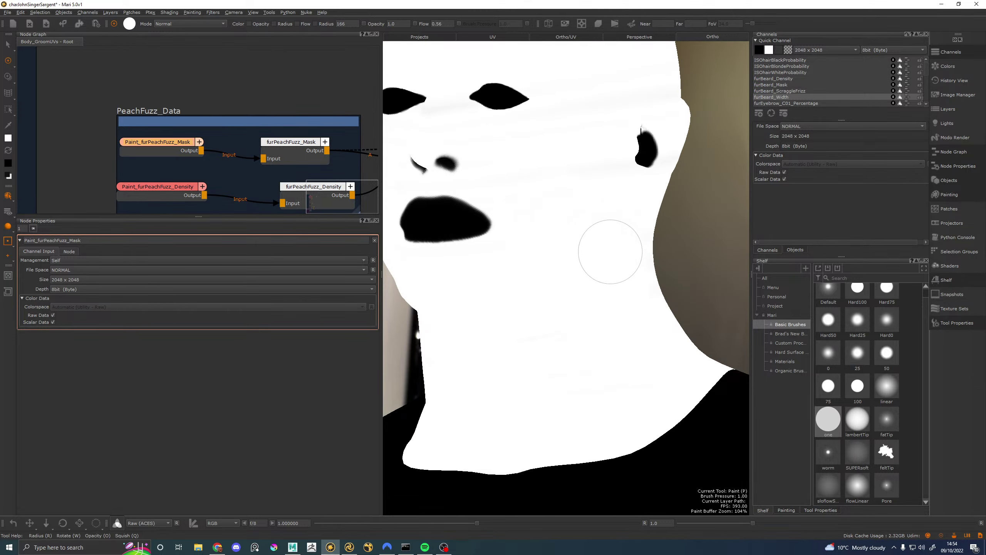
alt+drag(592, 238, 611, 330)
scroll(543, 287, up, 3)
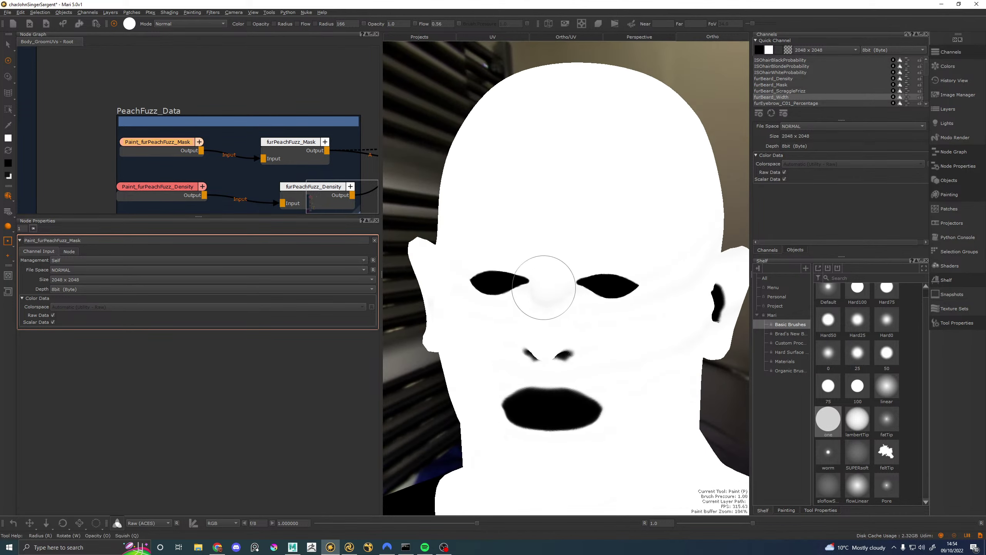
Step: Clean up the peach fuzz mask with white over the nose bridge, cheek and area around the character's left ear
scroll(551, 287, up, 3)
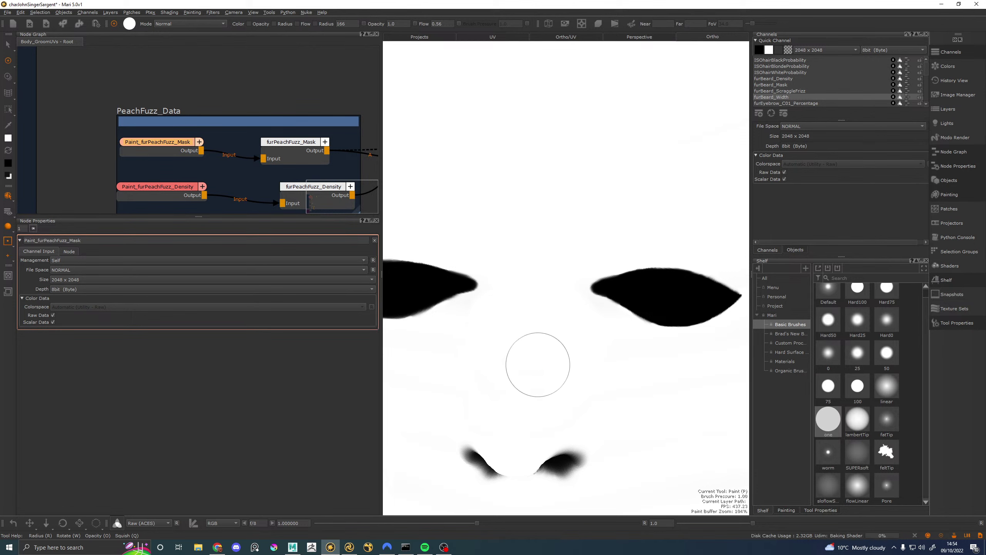
alt+drag(634, 313, 577, 290)
scroll(568, 277, down, 3)
scroll(573, 279, up, 5)
alt+middle_drag(573, 278, 577, 279)
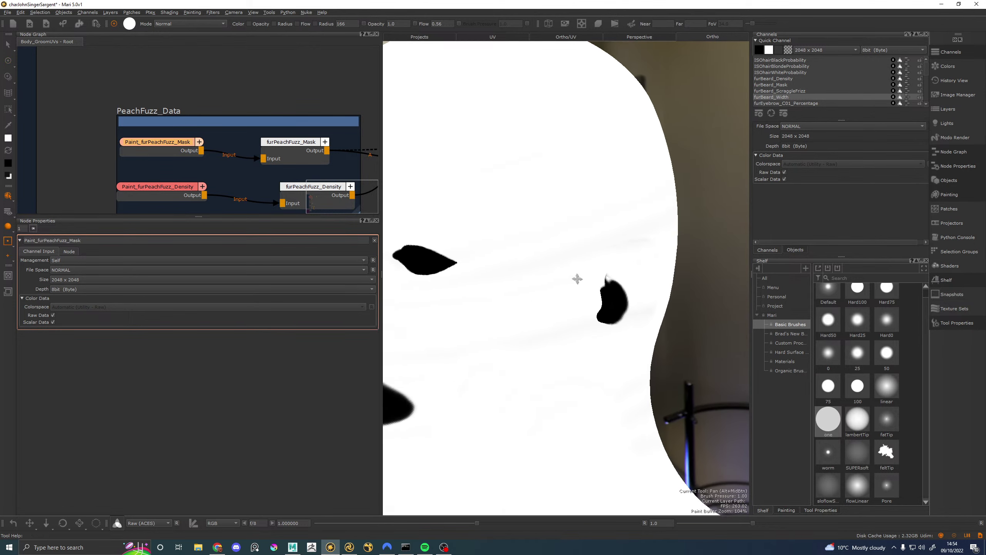
mouse_move(577, 279)
alt+mouse_down()
mouse_move(533, 309)
mouse_move(517, 341)
alt+mouse_up()
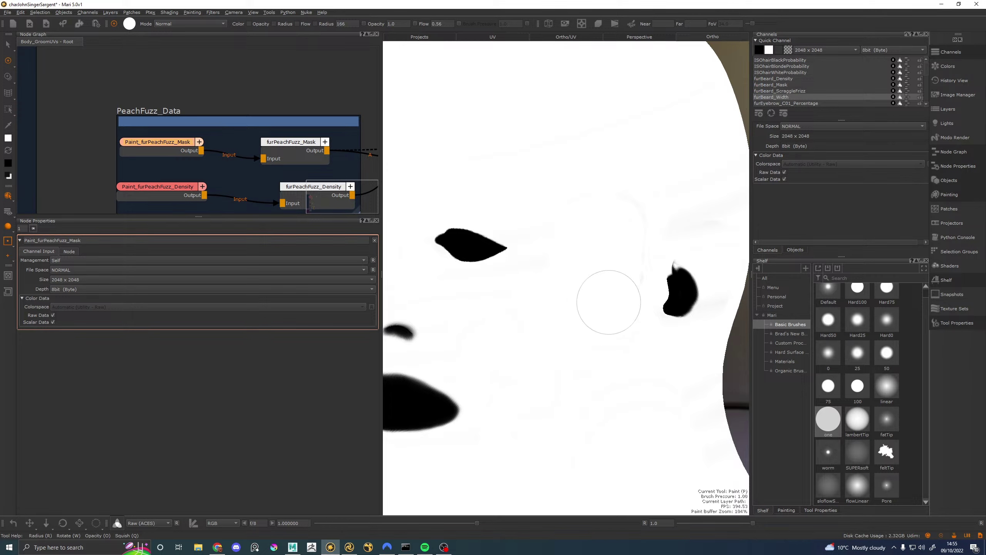
middle_drag(678, 264, 612, 251)
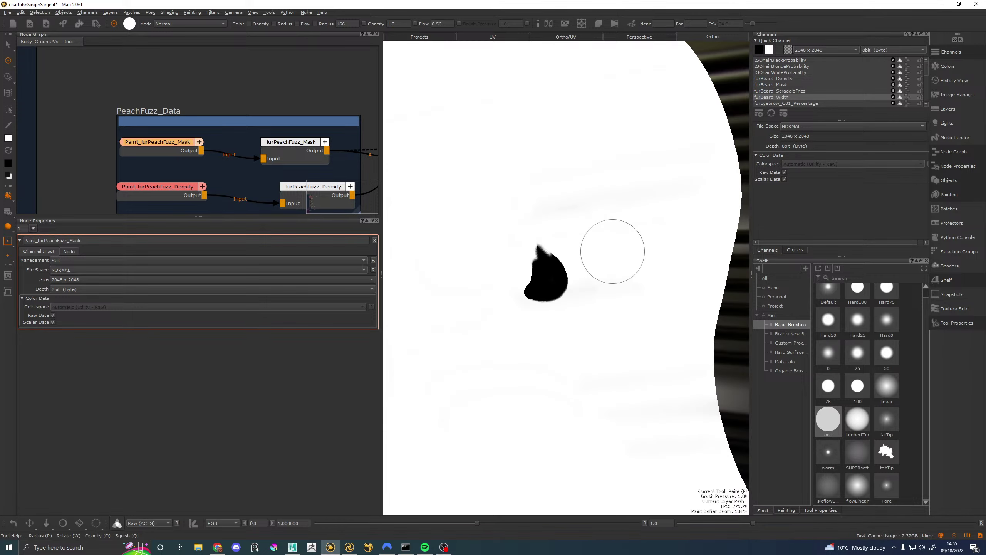
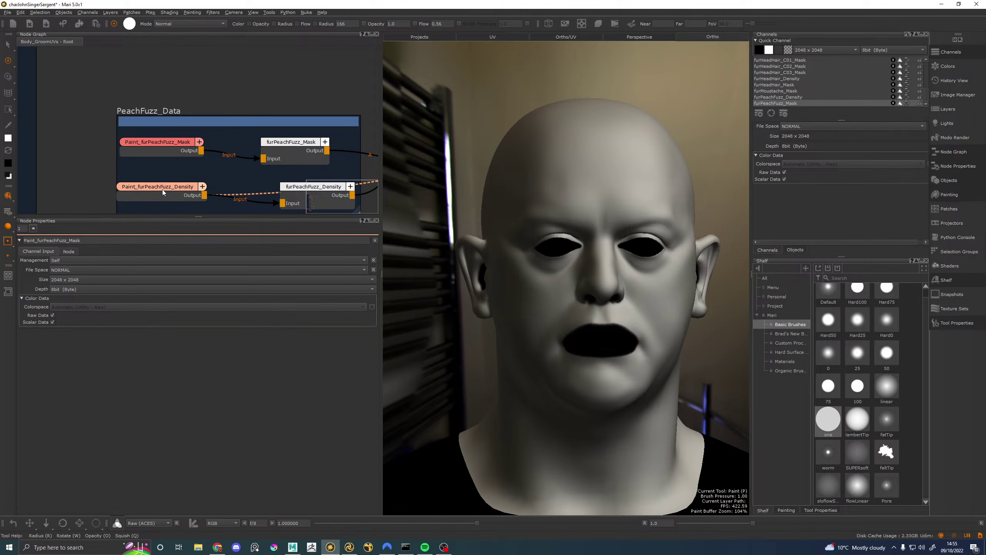
Step: Display the furPeachFuzz_Density map on the face and choose the soft slow-flow brush from the basic brushes
middle_drag(680, 181, 638, 188)
middle_drag(576, 297, 572, 297)
alt+right_drag(573, 297, 621, 299)
scroll(631, 282, up, 1)
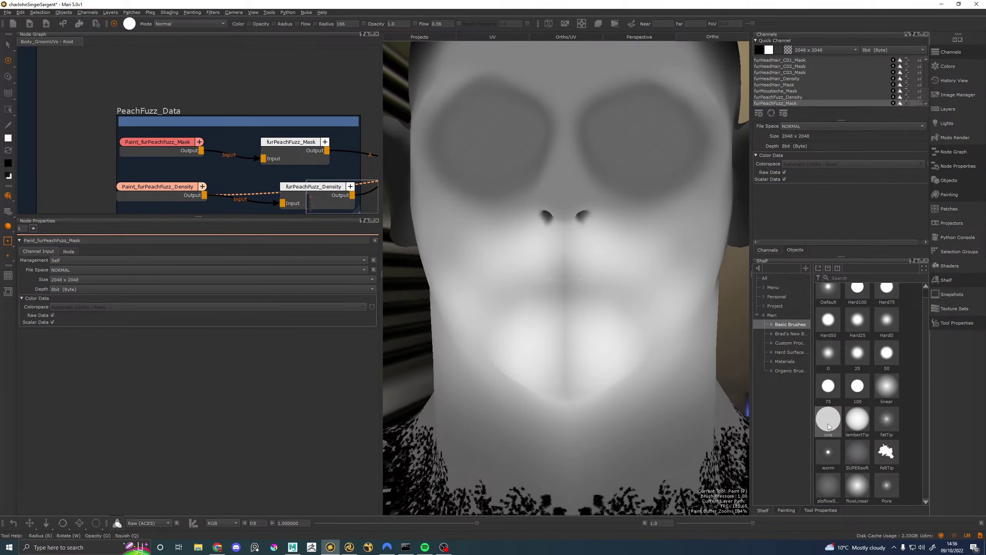
click(831, 483)
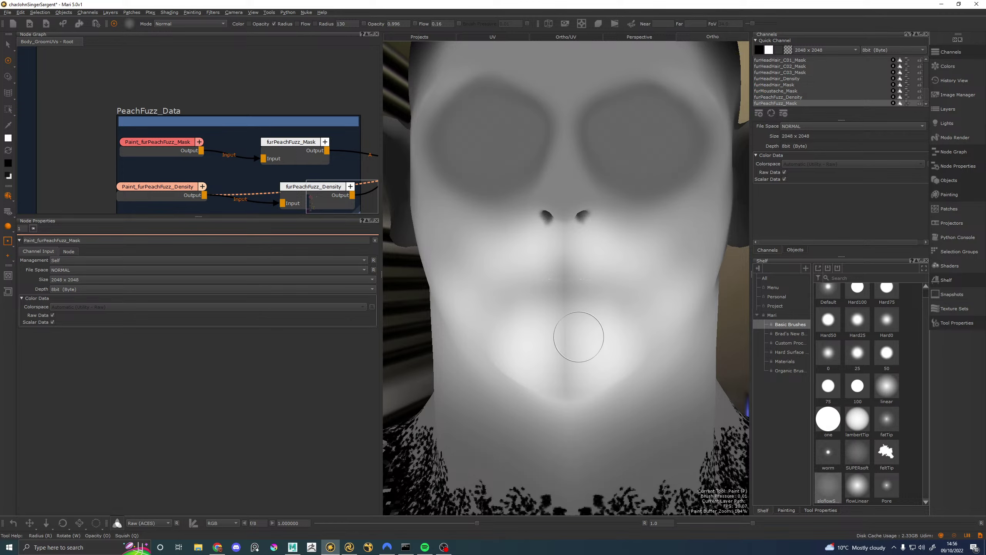
scroll(588, 342, up, 3)
alt+drag(598, 324, 580, 326)
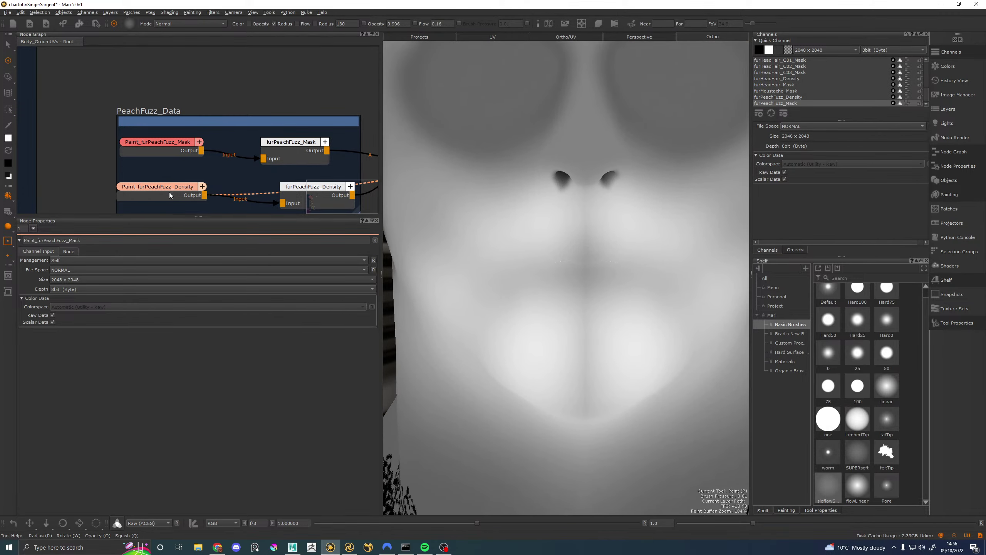
Step: Soften the hard transitions around the chin in the peach fuzz density map with the Blur tool at 50
drag(6, 64, 40, 69)
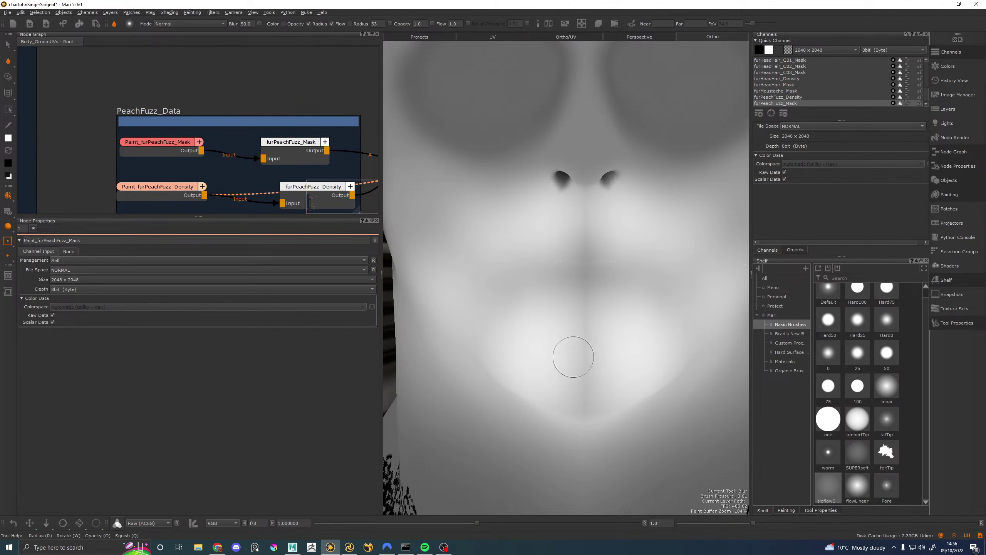
mouse_move(573, 356)
mouse_down()
mouse_move(590, 356)
mouse_move(587, 346)
mouse_up()
mouse_move(601, 346)
middle_down()
mouse_move(605, 297)
mouse_move(581, 281)
middle_up()
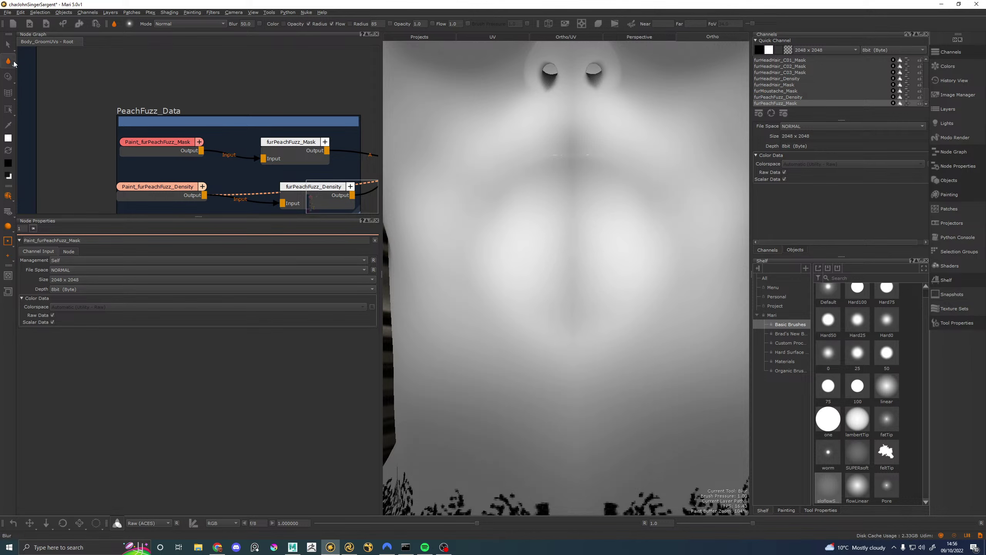
Step: Return to the Paint tool with the soft slow-flow brush, undo a test stroke, and lighten the dark chin centreline, enlarging the radius to 330
drag(14, 63, 39, 58)
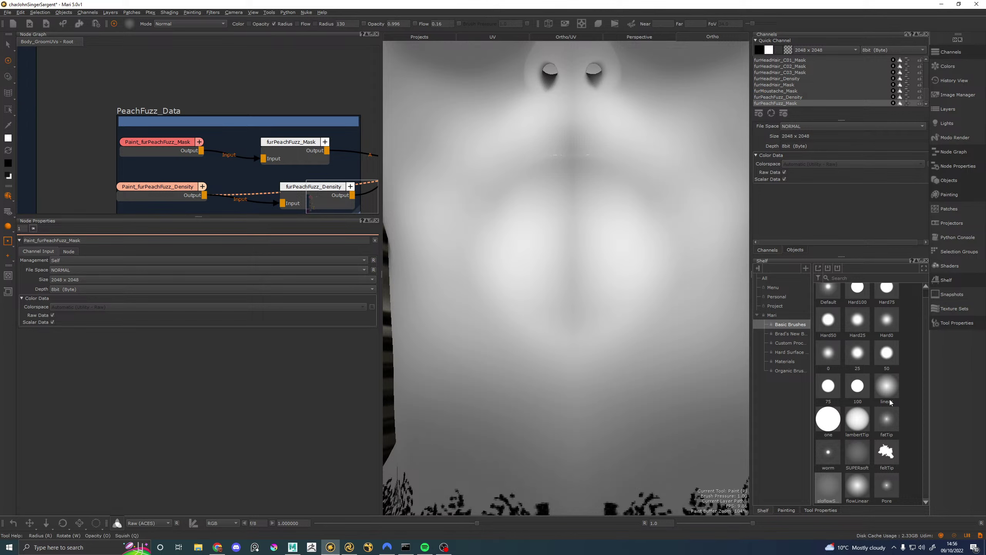
click(828, 490)
drag(569, 337, 594, 258)
key(ctrl+z)
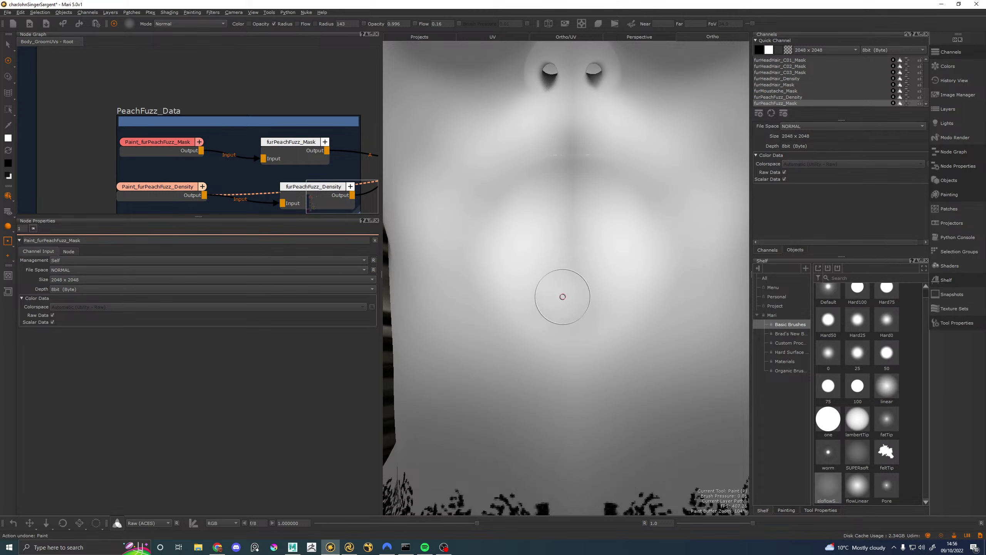
drag(574, 286, 644, 286)
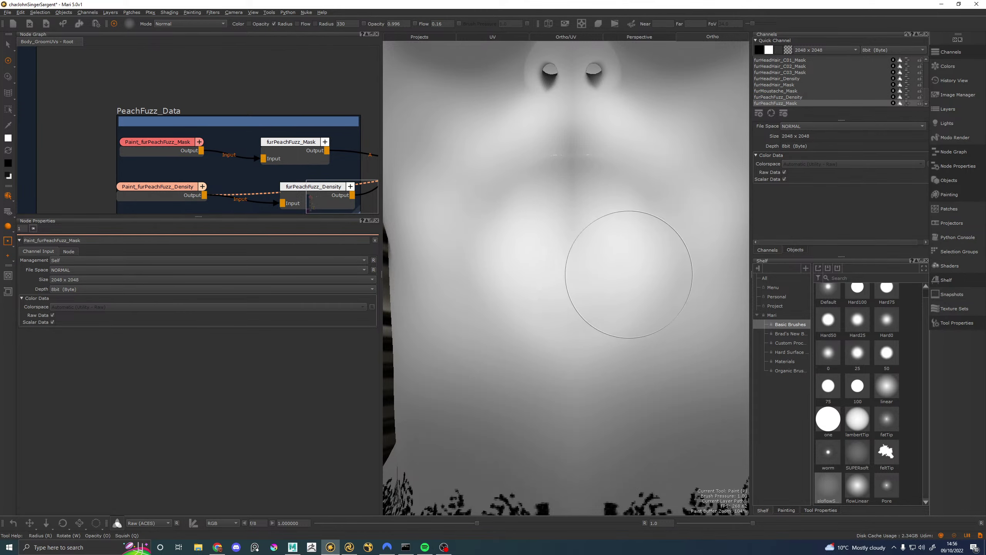
Step: Turn on symmetrical painting and display the wireframe over the character's left ear in the peach fuzz mask
scroll(616, 264, down, 5)
scroll(540, 233, up, 2)
scroll(541, 233, up, 4)
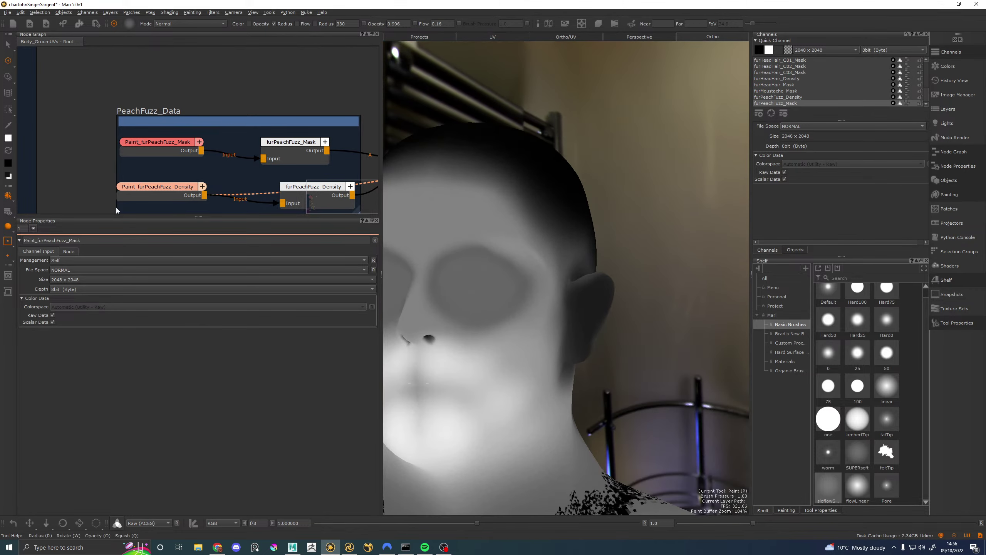
click(7, 243)
click(22, 249)
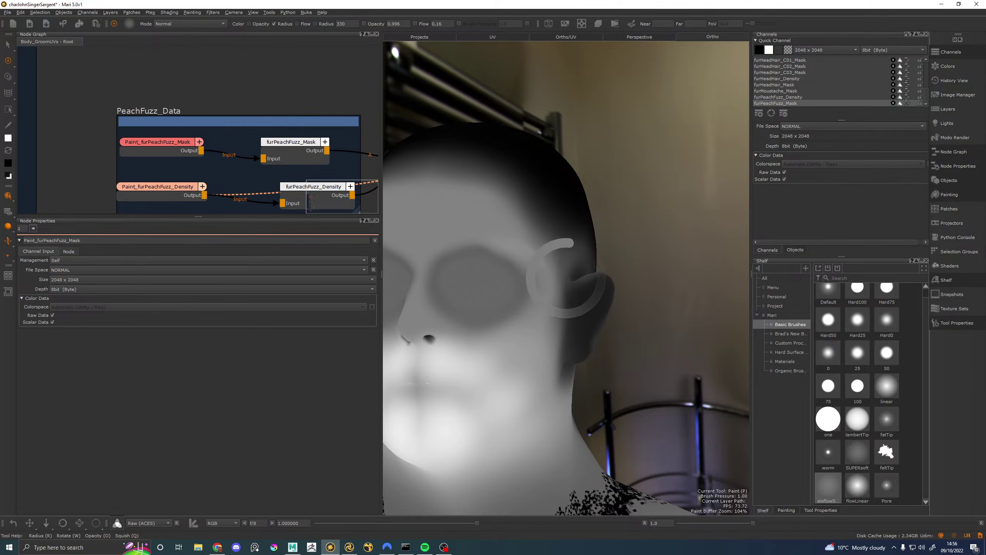
alt+drag(637, 308, 645, 303)
alt+right_drag(637, 303, 633, 323)
alt+middle_drag(629, 277, 627, 274)
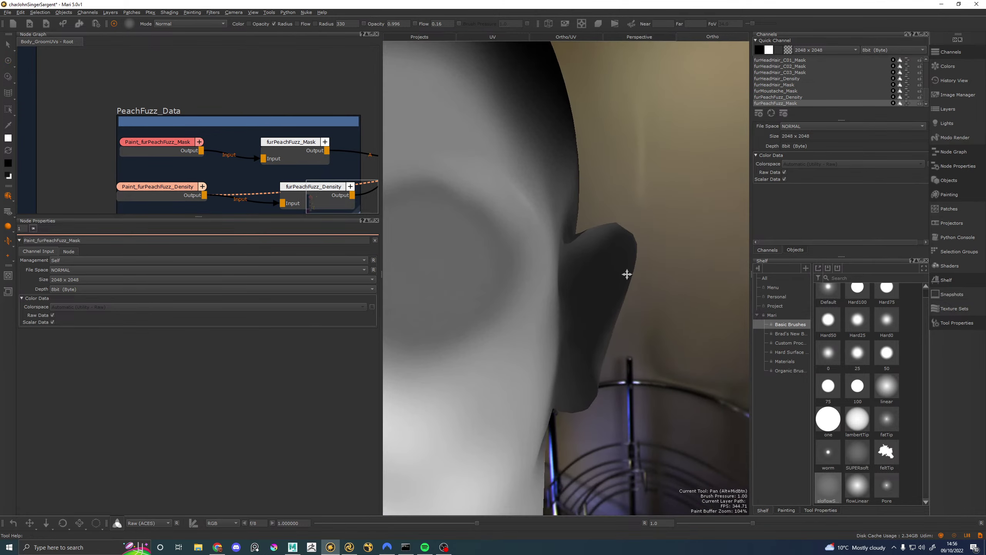
key(w)
mouse_move(599, 286)
alt+right_down()
mouse_move(611, 302)
mouse_move(606, 316)
mouse_move(607, 297)
alt+right_up()
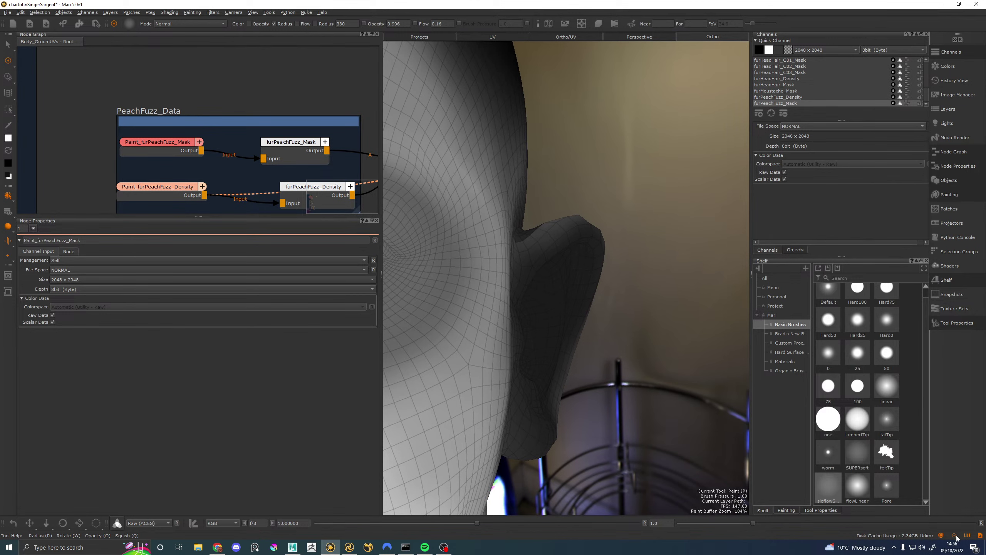
Step: Lighten the outer rim of the character's left ear in the peach fuzz mask, reducing the brush radius to 194 and 128
key(r)
mouse_move(605, 263)
mouse_down()
mouse_move(578, 263)
mouse_move(590, 248)
mouse_move(575, 311)
mouse_move(582, 272)
mouse_move(591, 351)
mouse_move(613, 253)
mouse_move(585, 206)
mouse_up()
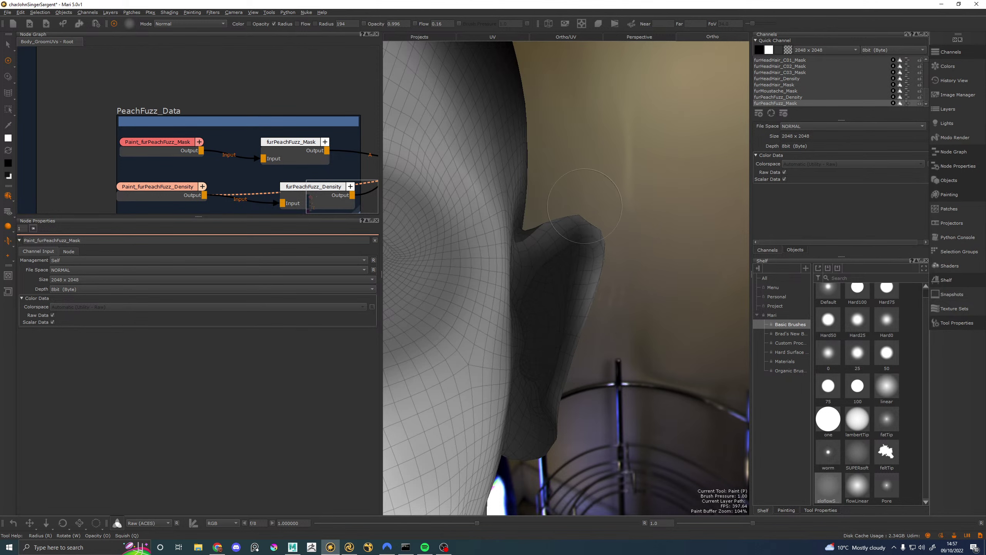
mouse_move(609, 243)
mouse_down()
mouse_move(601, 344)
mouse_move(592, 335)
mouse_move(560, 420)
mouse_move(581, 358)
mouse_move(578, 374)
mouse_move(603, 202)
mouse_move(577, 233)
mouse_up()
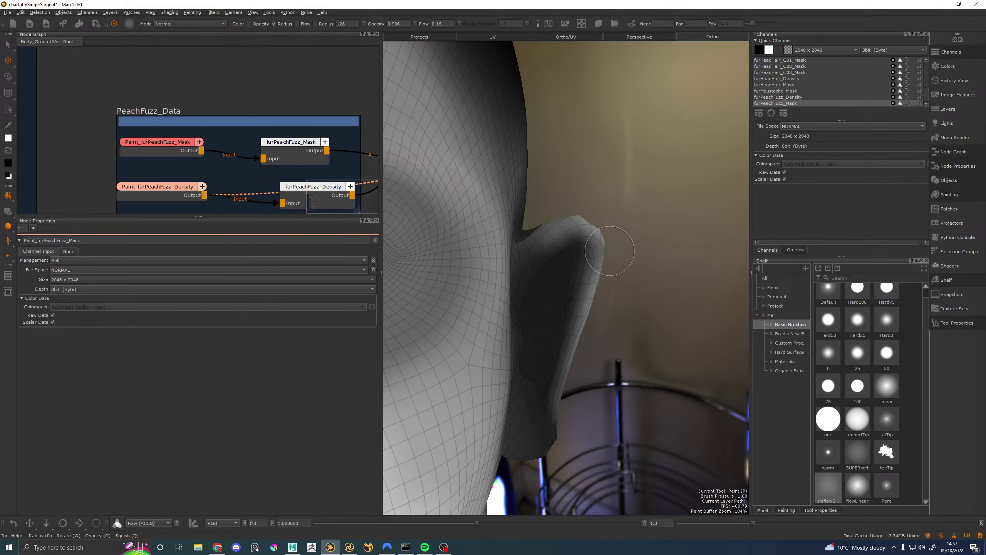
mouse_move(599, 276)
mouse_down()
mouse_move(568, 414)
mouse_move(561, 405)
mouse_move(536, 472)
mouse_move(560, 431)
mouse_up()
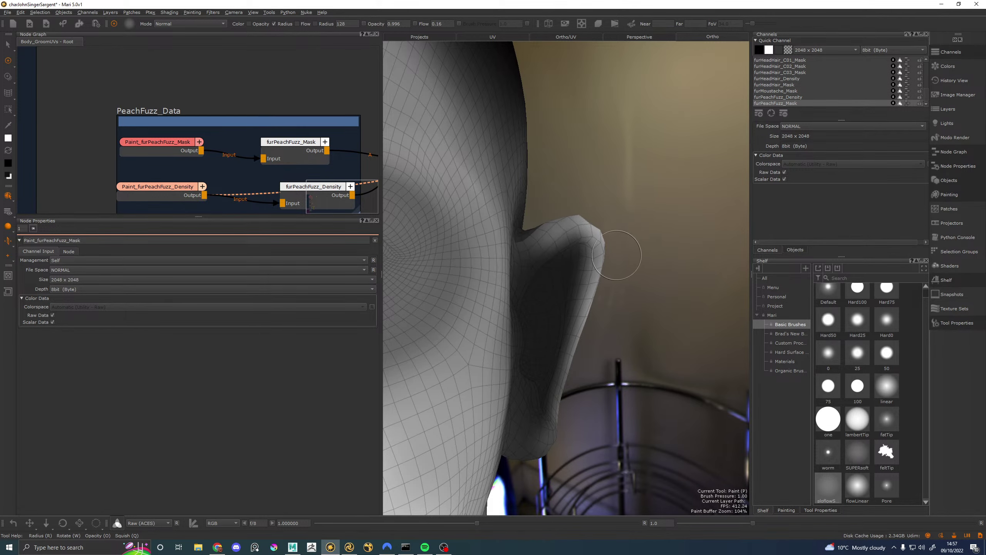
click(634, 271)
middle_drag(634, 271, 597, 260)
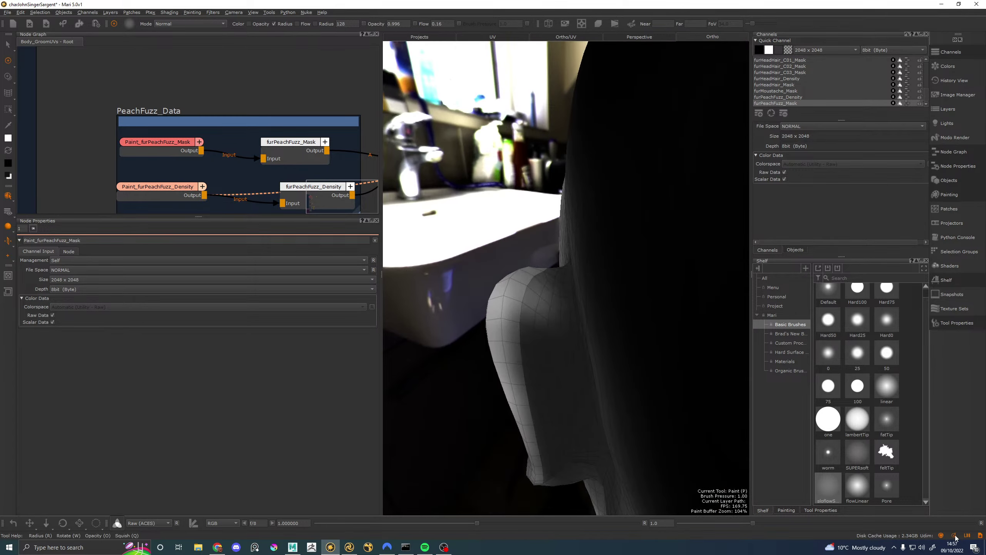
Step: Soften the painted transitions behind and around the ear in the peach fuzz mask with the Blur tool at 50
click(9, 62)
click(30, 66)
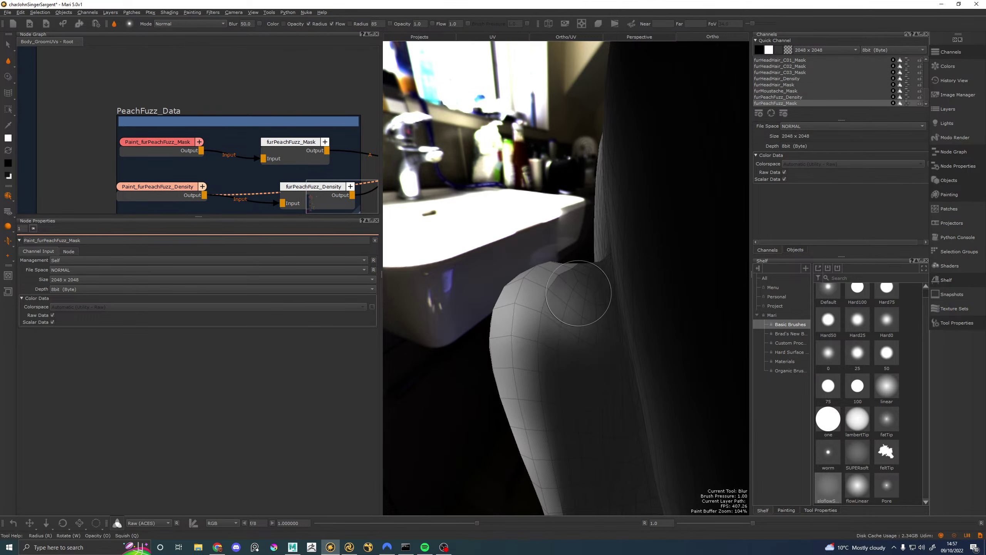
middle_drag(579, 293, 539, 187)
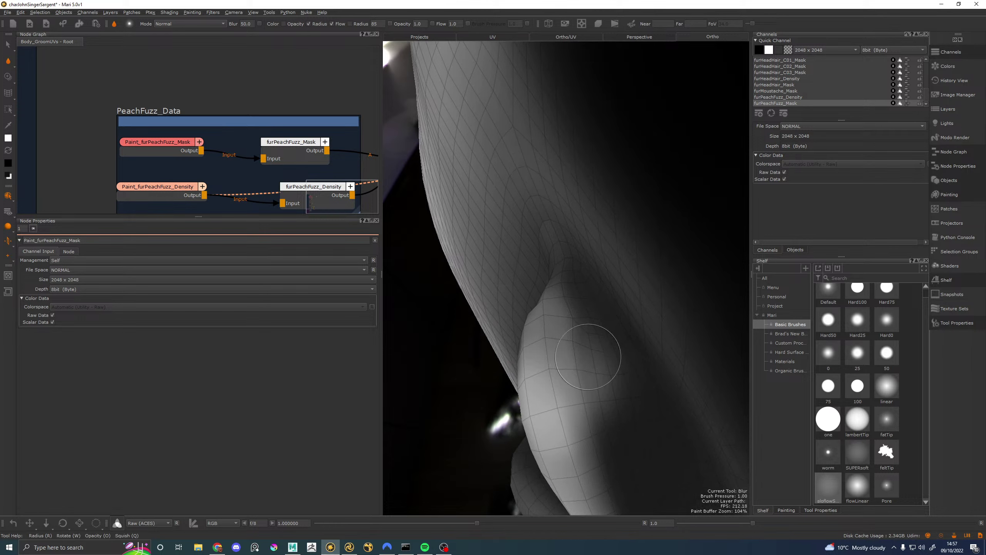
alt+drag(636, 341, 576, 246)
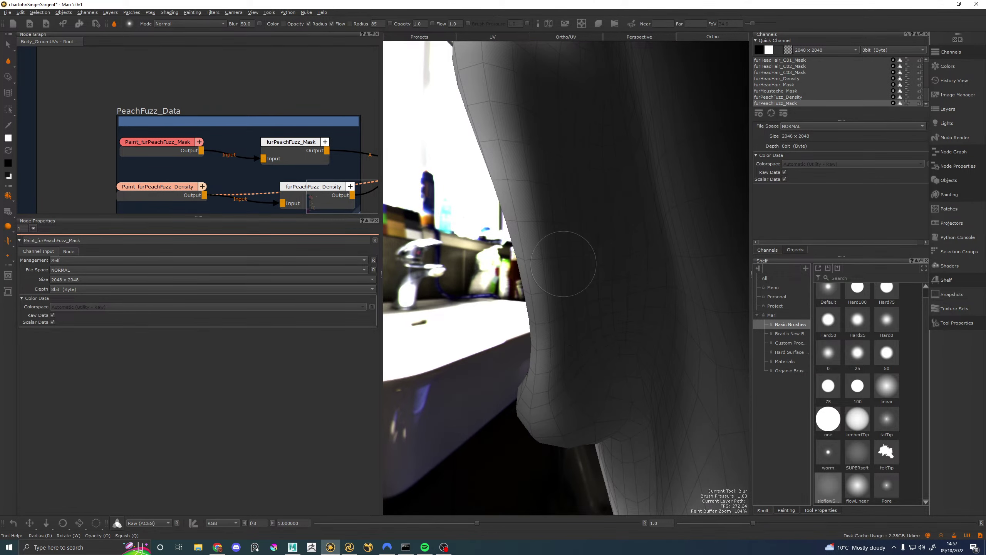
alt+drag(610, 306, 691, 302)
alt+right_drag(691, 302, 574, 268)
alt+middle_drag(575, 268, 557, 286)
alt+right_drag(556, 286, 590, 295)
alt+drag(590, 295, 636, 306)
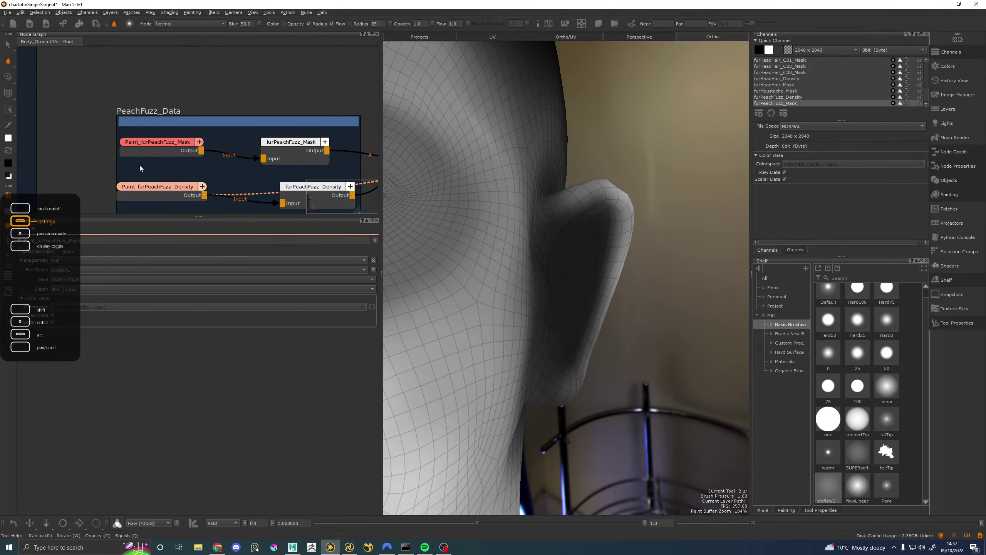
Step: Return to the Paint tool and undo the recent camera moves to restore the front view of the ear
click(7, 60)
drag(5, 58, 21, 63)
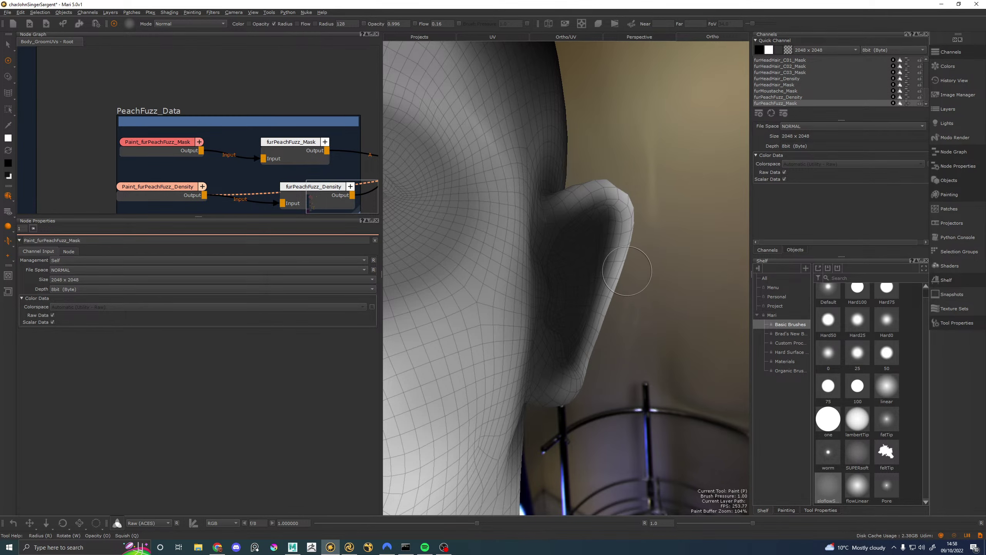
mouse_move(638, 271)
alt+mouse_down()
mouse_move(572, 253)
mouse_move(637, 248)
mouse_move(676, 264)
alt+mouse_up()
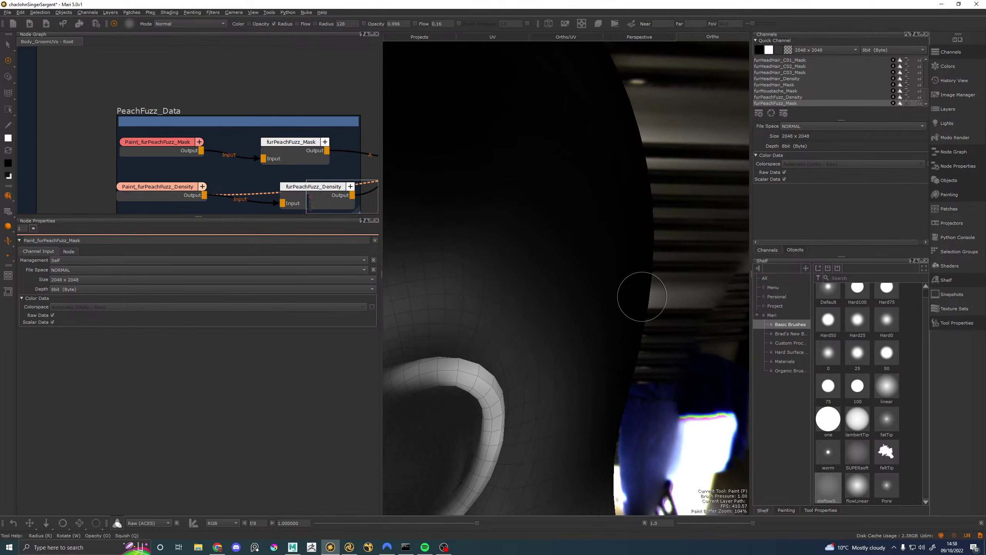
key(ctrl+z)
key(ctrl+z)
key(ctrl+z)
key(ctrl+z)
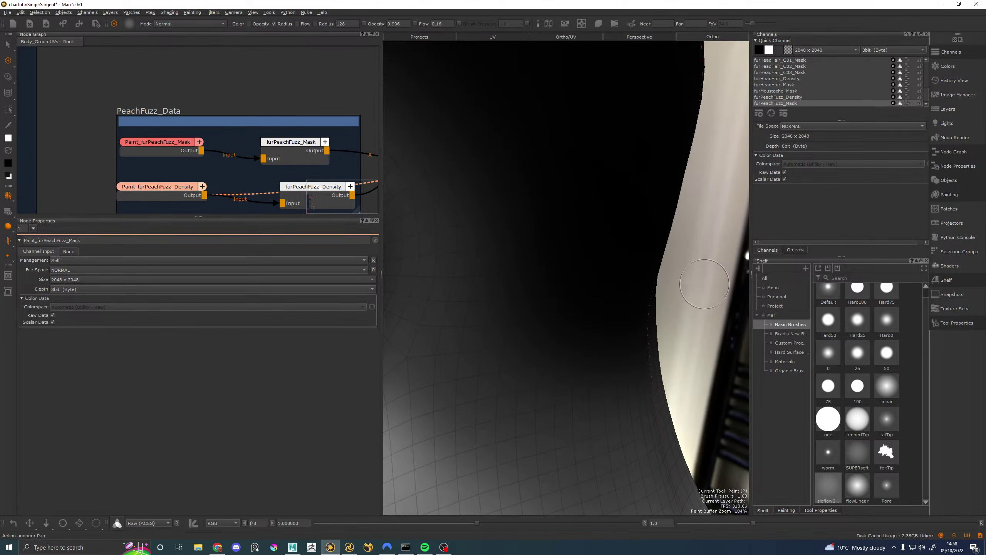
key(ctrl+z)
key(ctrl+z)
key(ctrl+z)
key(ctrl+z)
key(ctrl+z)
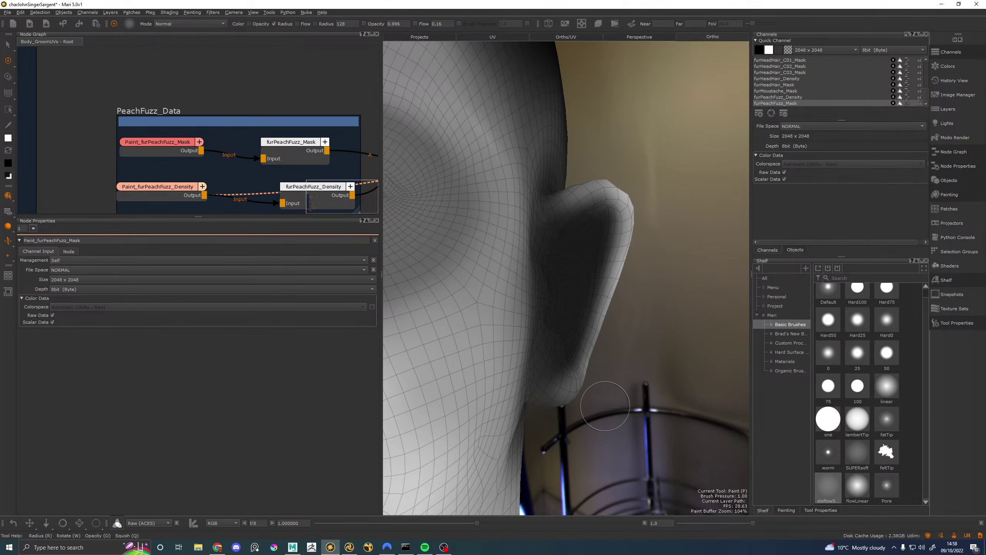
Step: Check the ear painting and export the furPeachFuzz_Mask channel flattened to the GroomMaps folder, overwriting furPeachFuzz_Mask.tiff
mouse_move(577, 330)
alt+middle_down()
mouse_move(577, 341)
mouse_move(550, 314)
mouse_move(735, 259)
alt+middle_up()
mouse_move(503, 311)
alt+middle_down()
mouse_move(687, 304)
mouse_move(704, 314)
alt+middle_up()
mouse_move(598, 333)
alt+mouse_down()
mouse_move(559, 326)
mouse_move(557, 308)
mouse_move(590, 292)
mouse_move(656, 315)
mouse_move(432, 380)
alt+mouse_up()
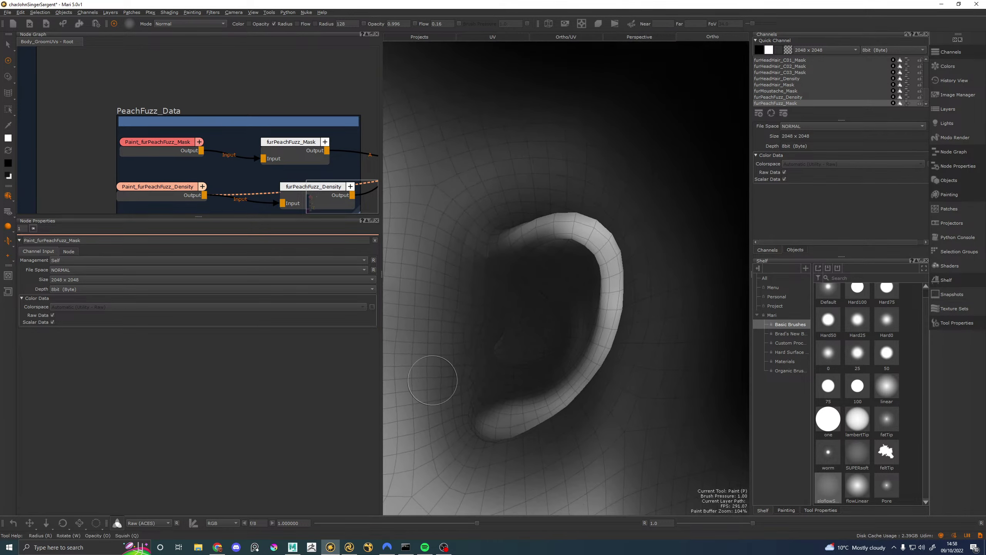
mouse_move(433, 380)
alt+right_down()
mouse_move(545, 357)
mouse_move(583, 275)
alt+right_up()
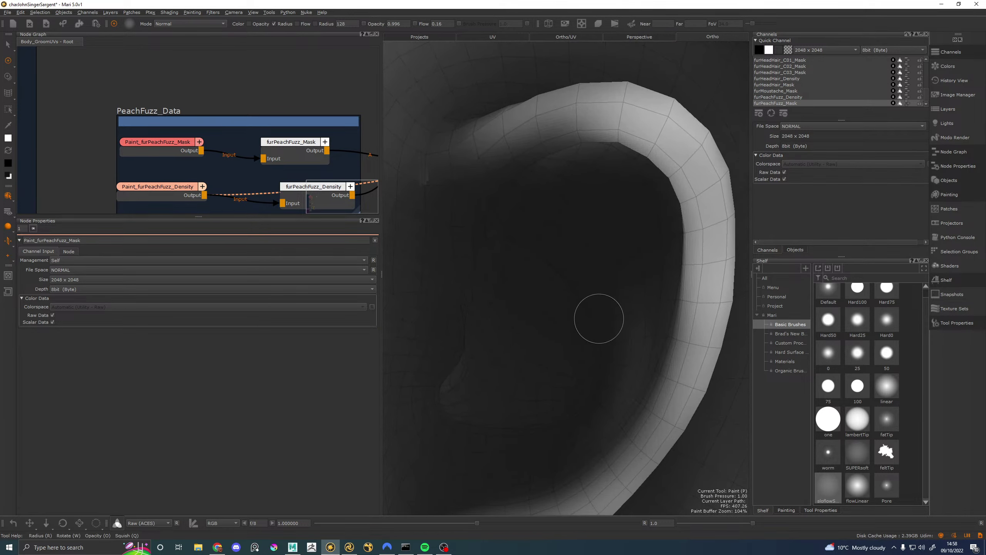
alt+right_drag(700, 326, 676, 316)
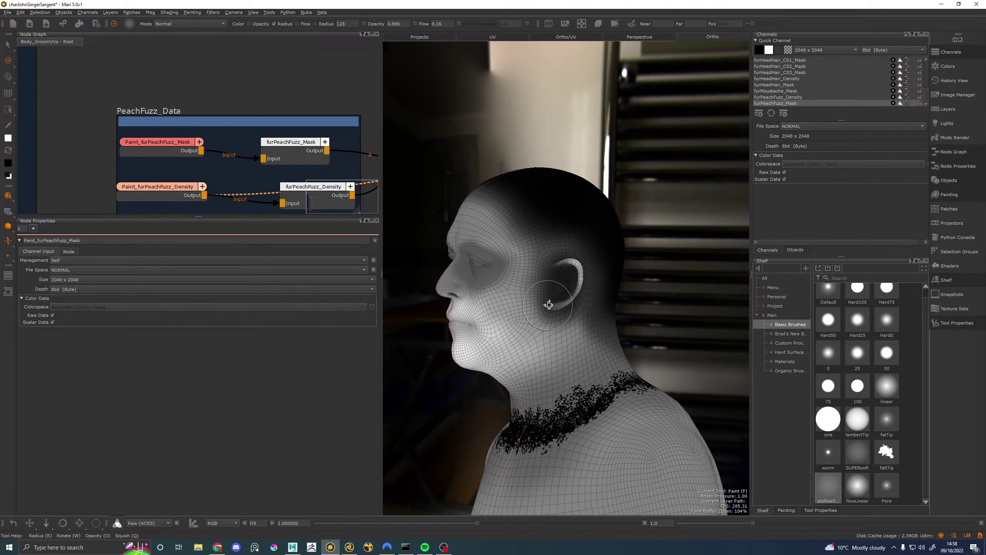
alt+drag(676, 317, 632, 297)
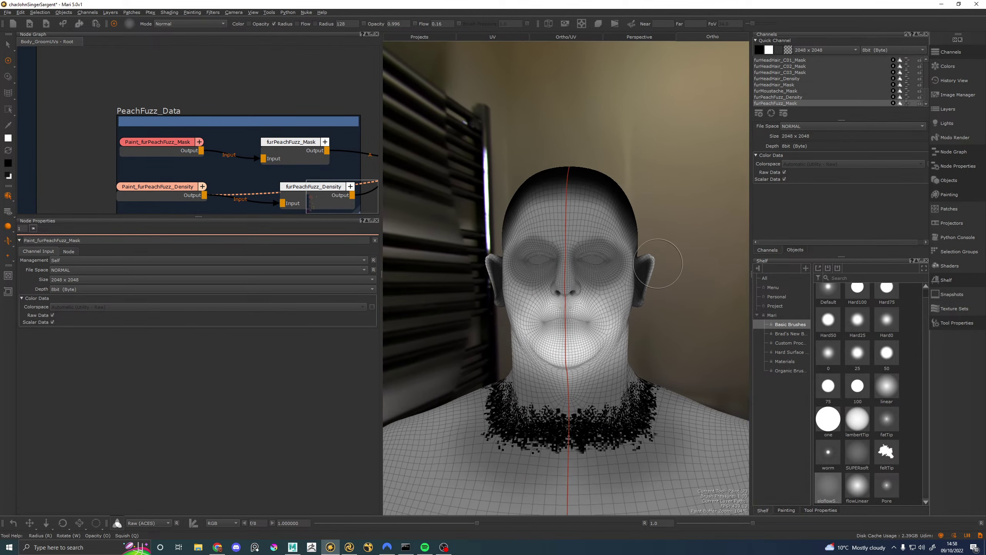
right_click(801, 100)
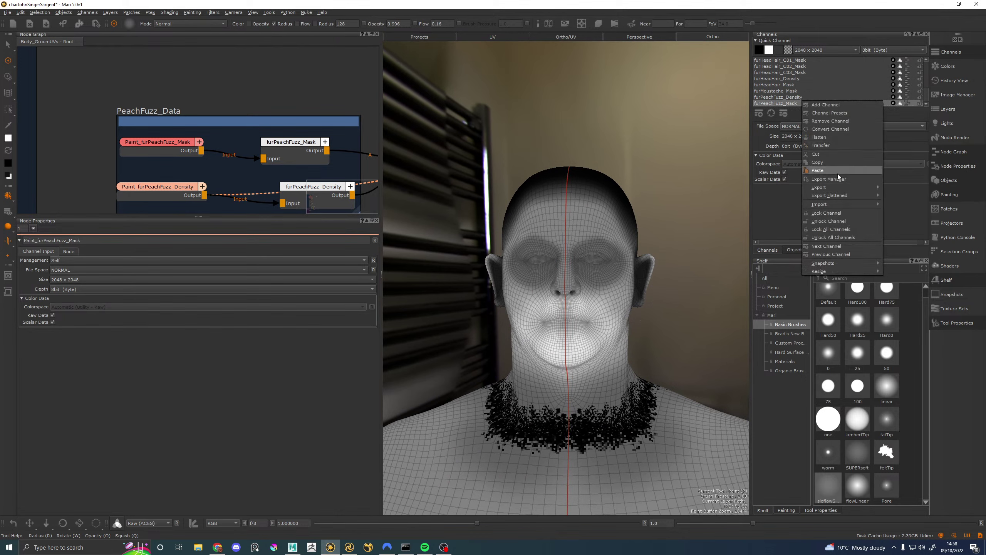
mouse_move(831, 197)
click(757, 195)
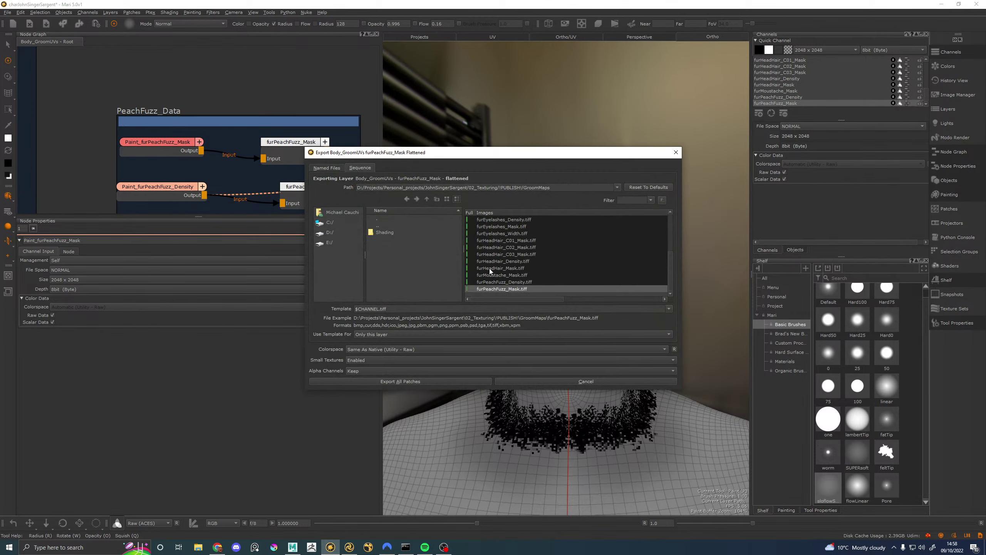
click(394, 381)
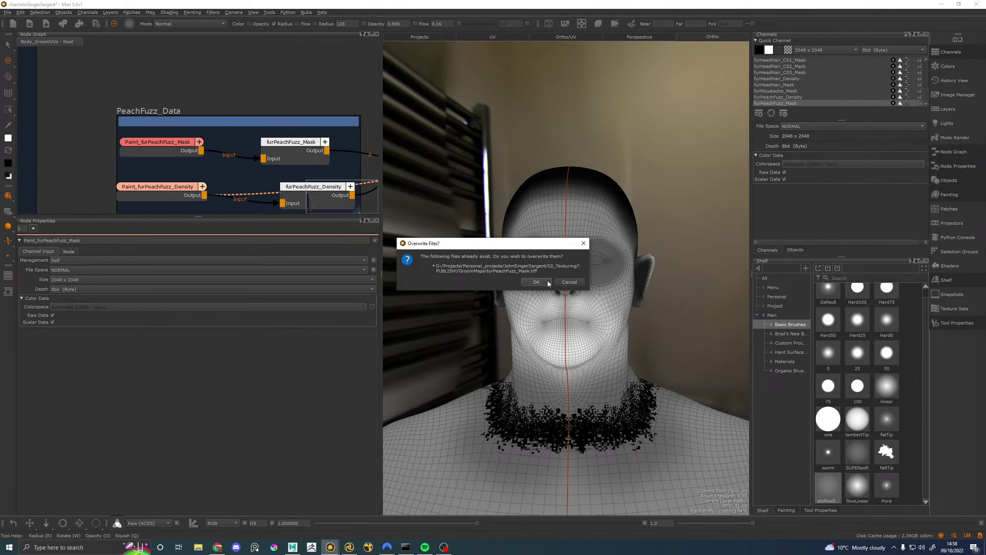
click(568, 281)
Step: Export the furPeachFuzz_Density channel flattened to the GroomMaps folder, overwriting furPeachFuzz_Density.tiff
right_click(799, 97)
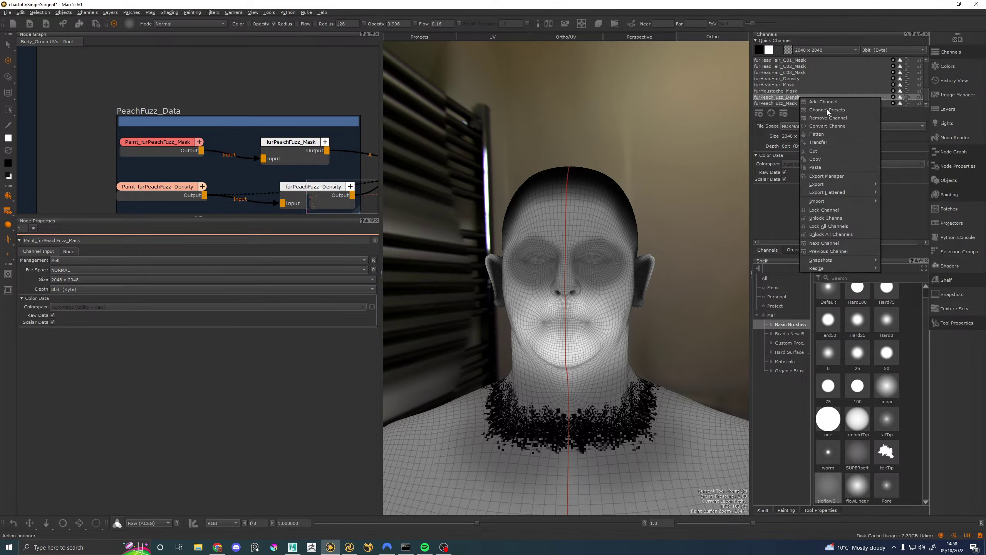
mouse_move(830, 192)
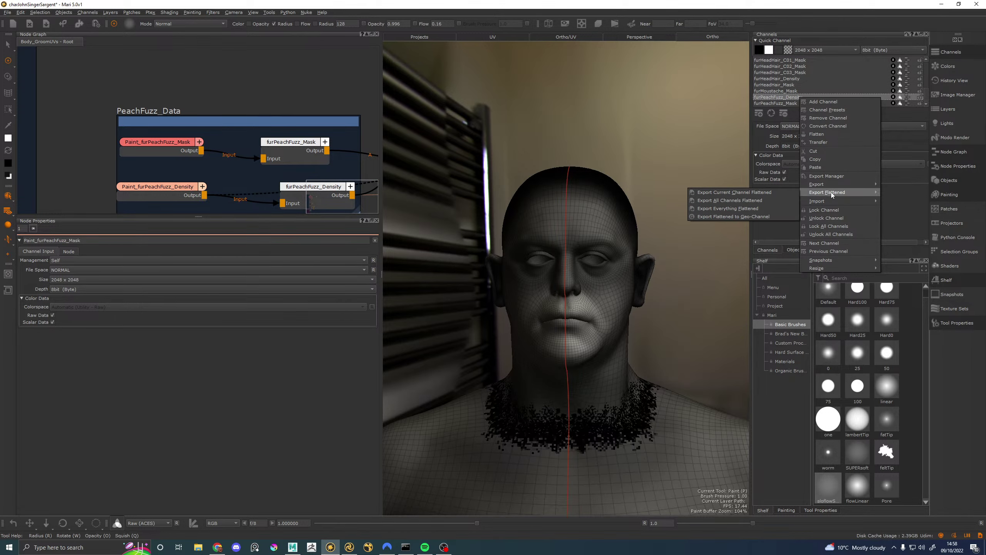
click(756, 193)
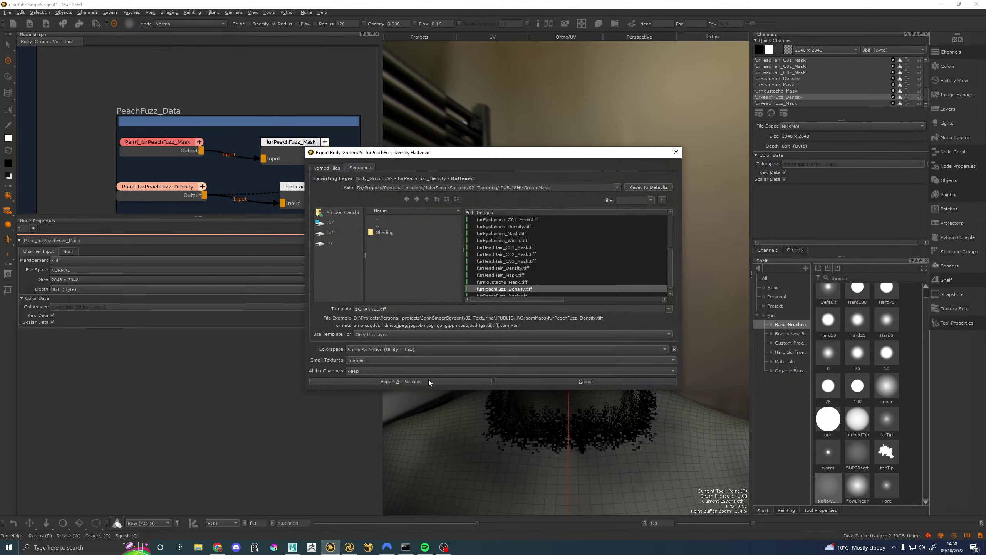
click(475, 381)
click(535, 280)
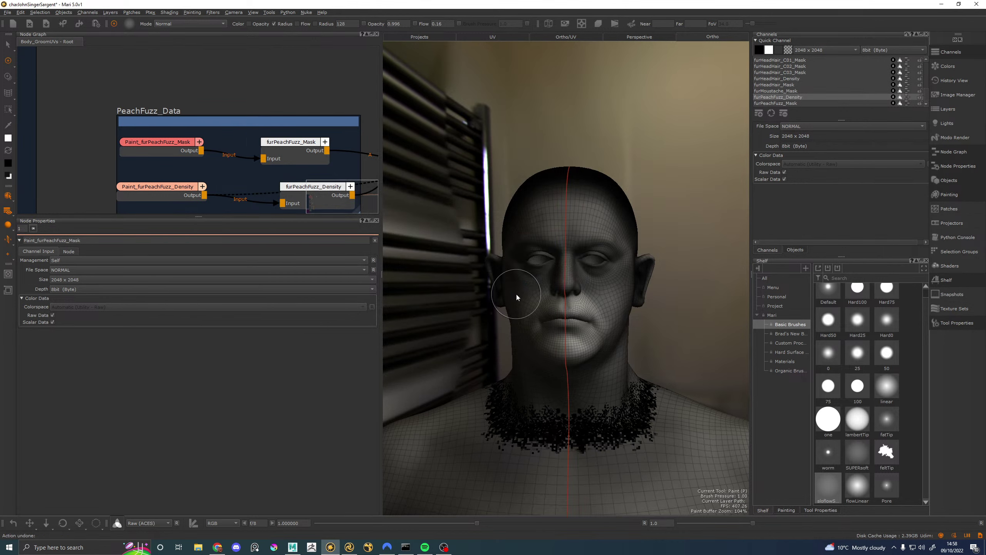
Step: Switch to Katana and duplicate the MA_Eyelashes material assignment in the MA_charJohnSingerSargent stack
click(350, 547)
middle_drag(352, 279, 405, 238)
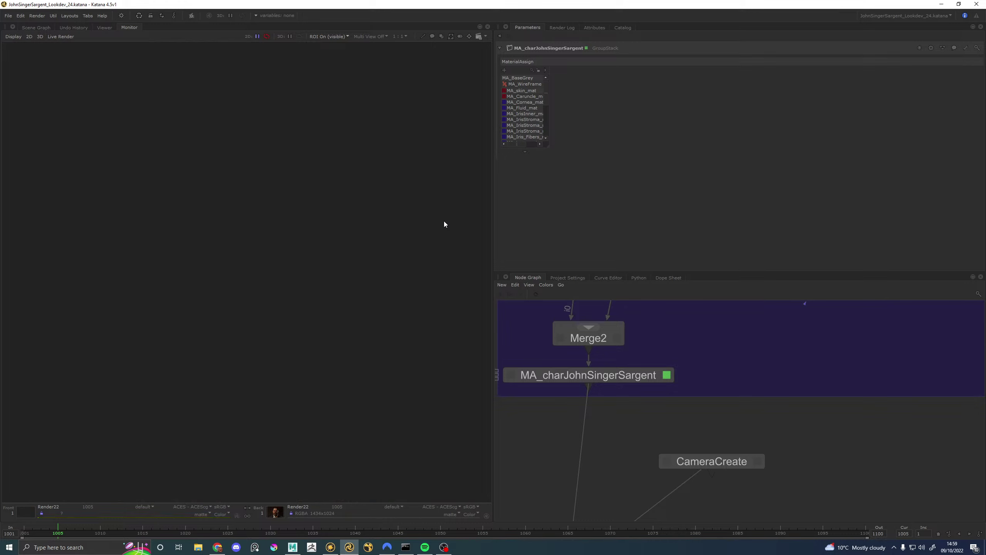
scroll(579, 373, down, 8)
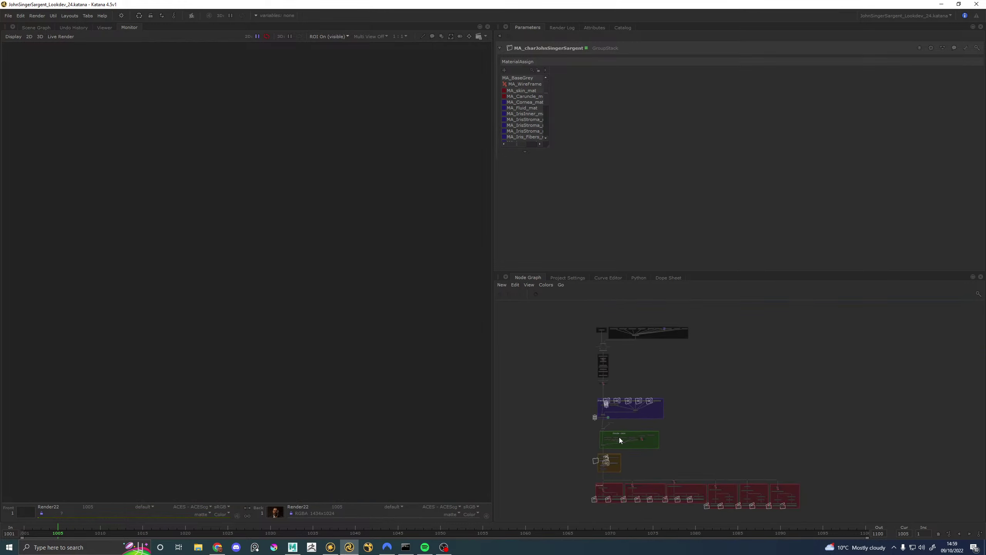
scroll(620, 436, up, 6)
scroll(644, 340, up, 5)
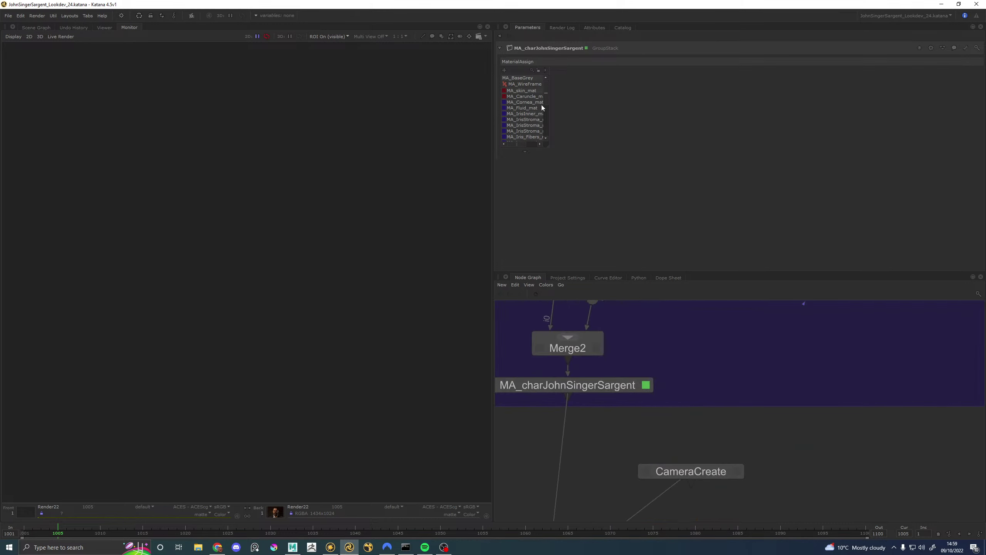
scroll(518, 115, down, 2)
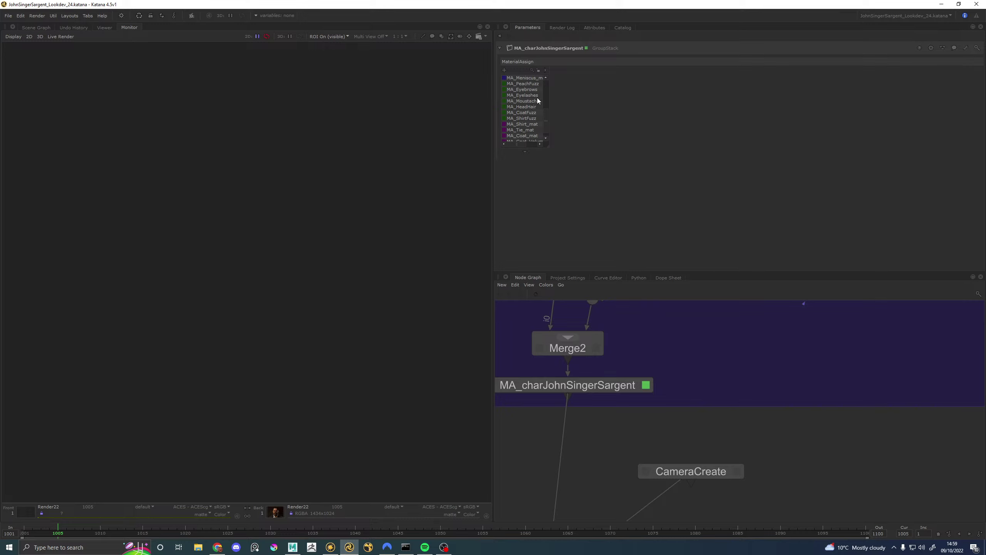
click(532, 94)
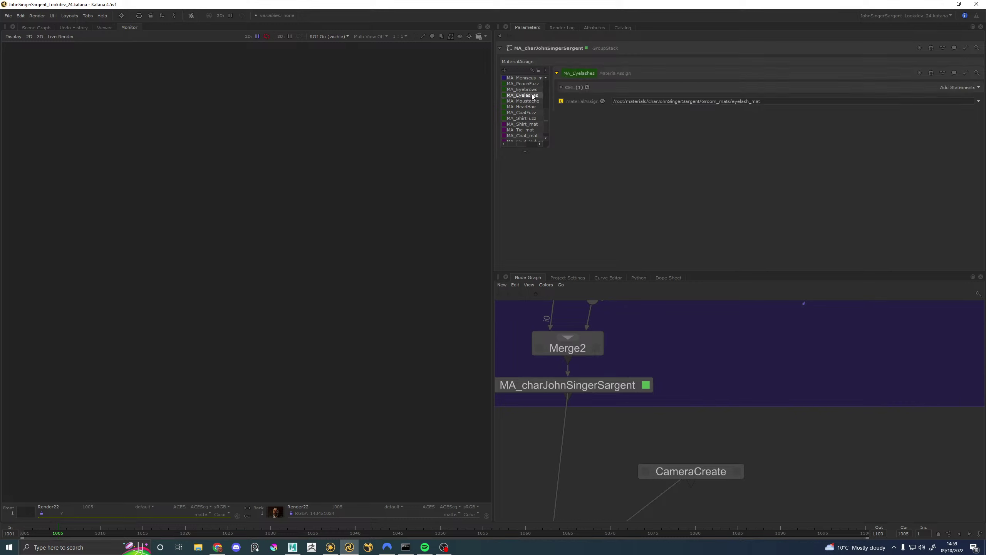
right_click(531, 95)
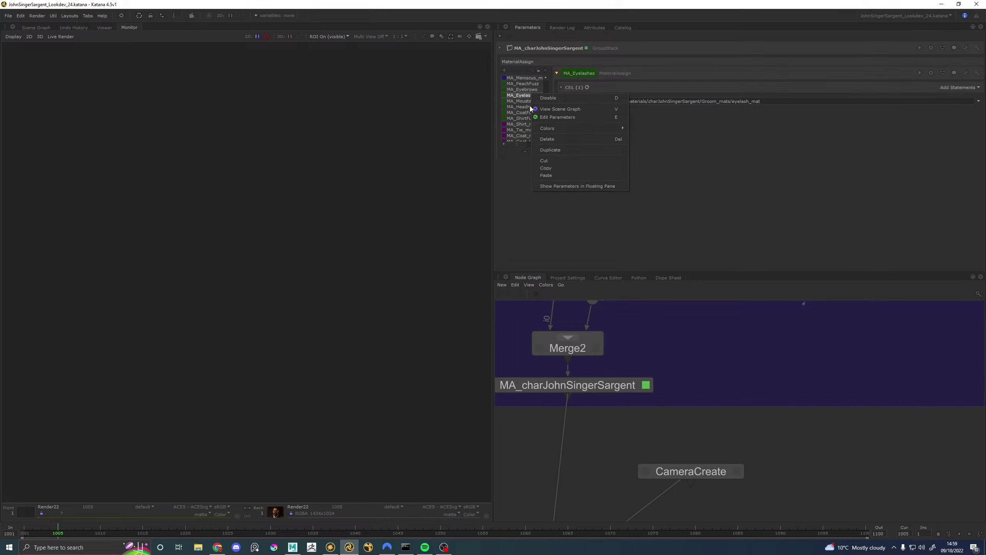
click(556, 150)
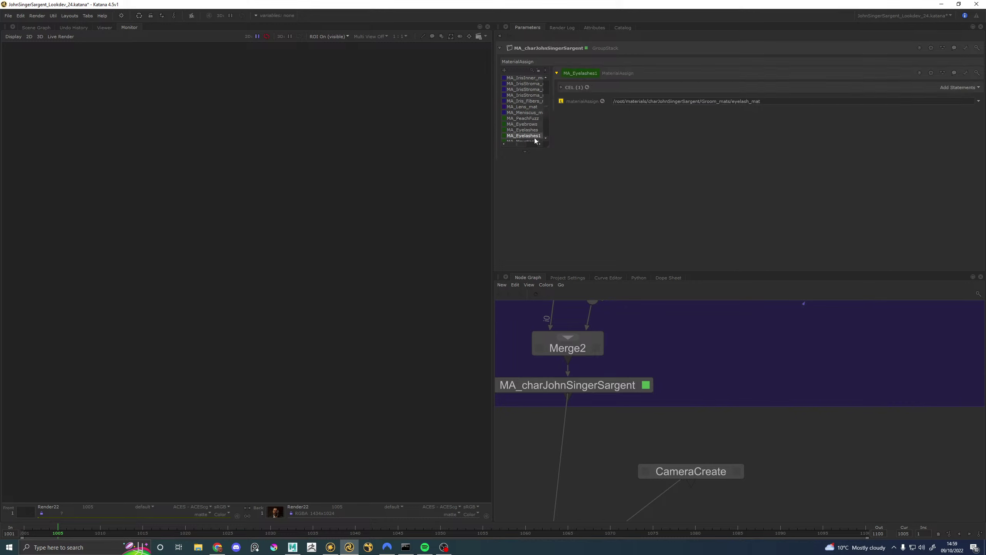
Step: Begin renaming the duplicated MA_Eyelashes1 material assignment by erasing the ending of its name
click(566, 74)
key(BackSpace)
key(BackSpace)
key(BackSpace)
key(BackSpace)
key(BackSpace)
key(BackSpace)
key(BackSpace)
key(BackSpace)
key(BackSpace)
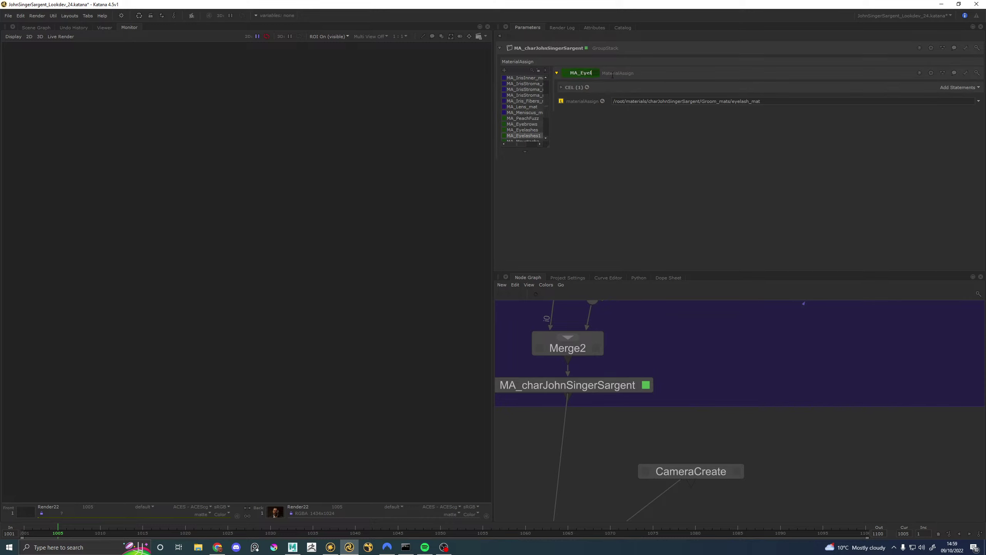
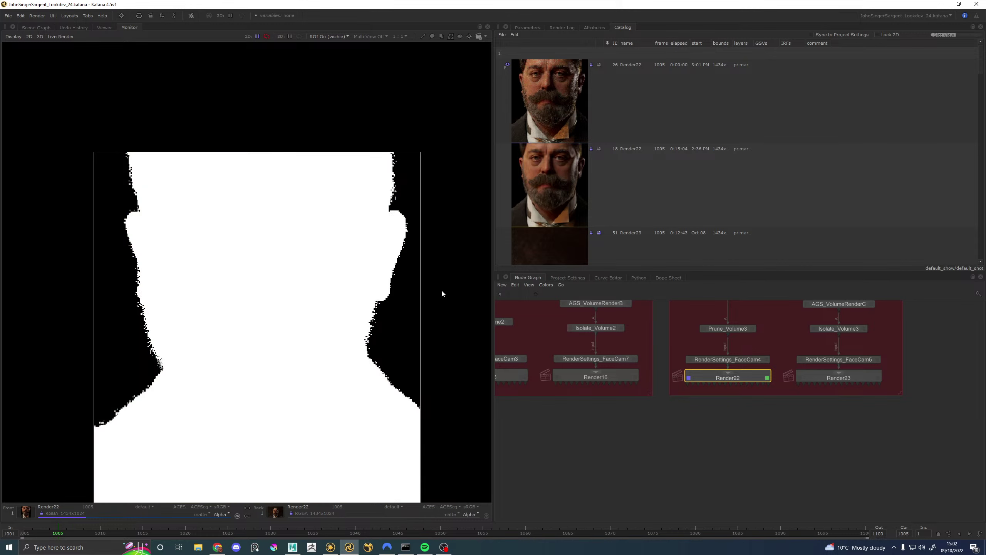
Step: Compare the alpha and full-colour views of the Render22 face render, including the silhouette
key(a)
scroll(311, 255, down, 2)
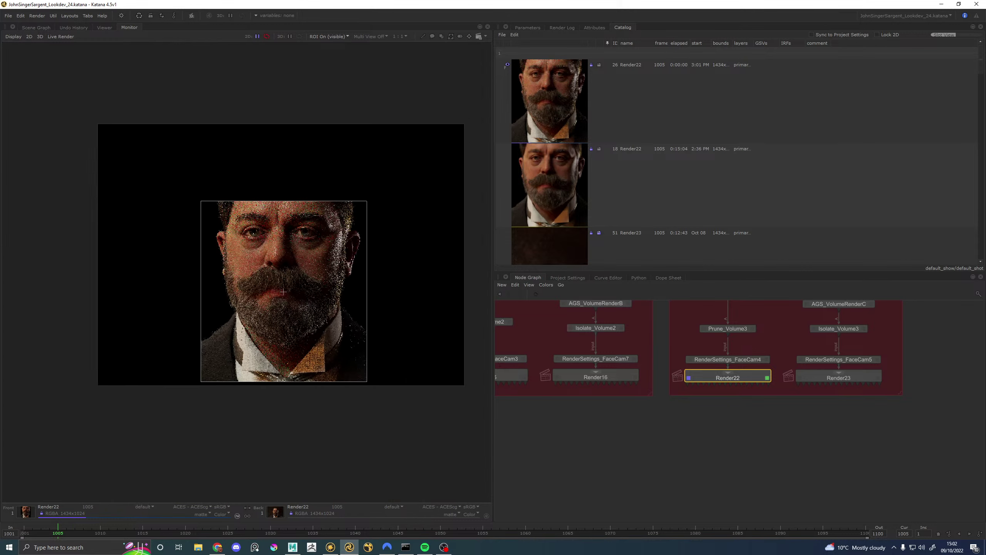
scroll(311, 251, up, 2)
key(a)
key(a)
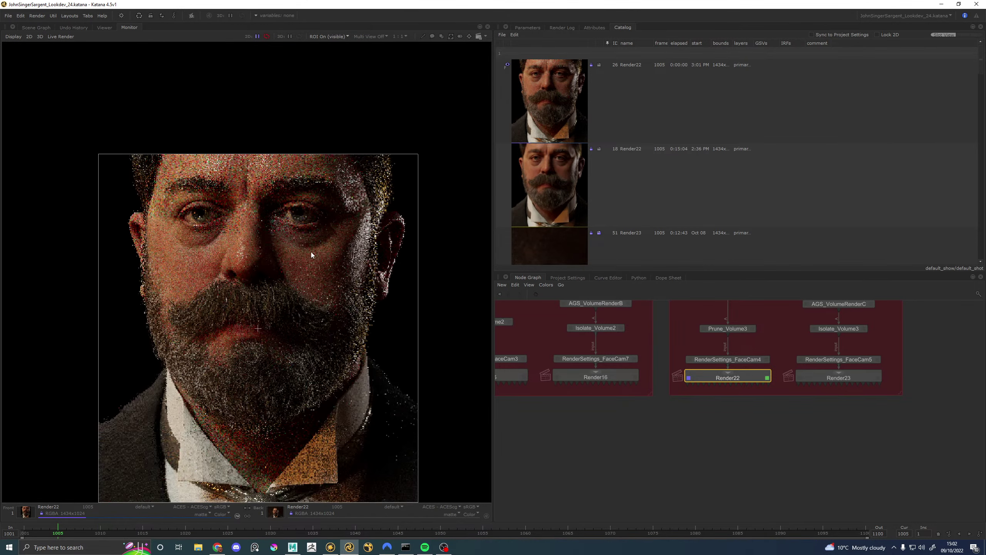
Step: Display the albedo pass of Render22 and examine the hair around the nostrils, cheeks, moustache and ear
click(144, 506)
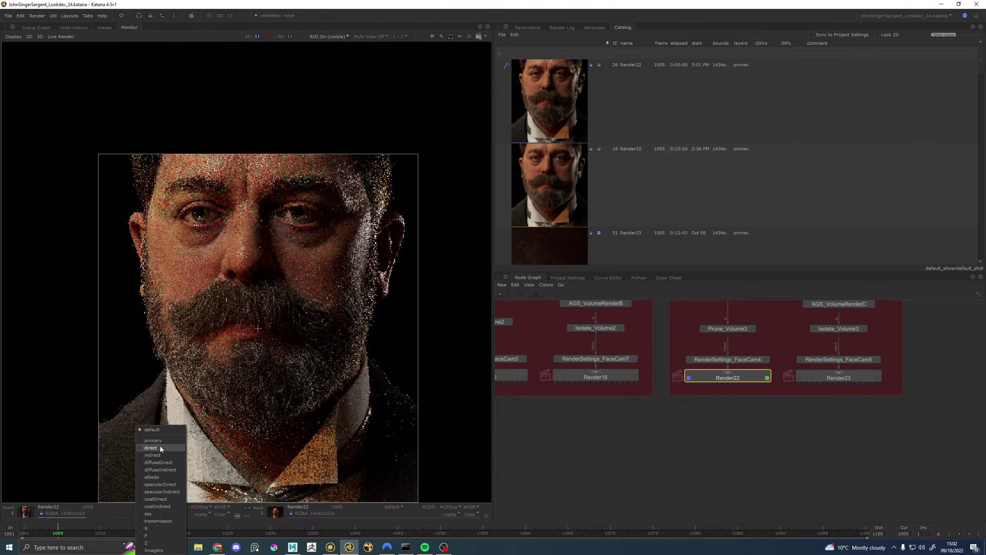
click(152, 476)
scroll(252, 275, up, 1)
scroll(252, 276, up, 1)
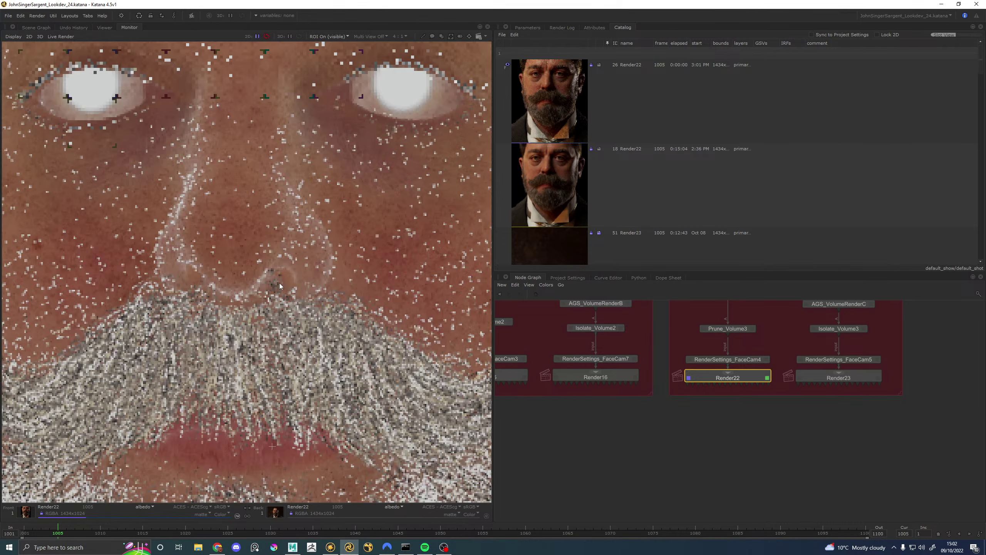
scroll(272, 277, down, 1)
scroll(315, 284, up, 2)
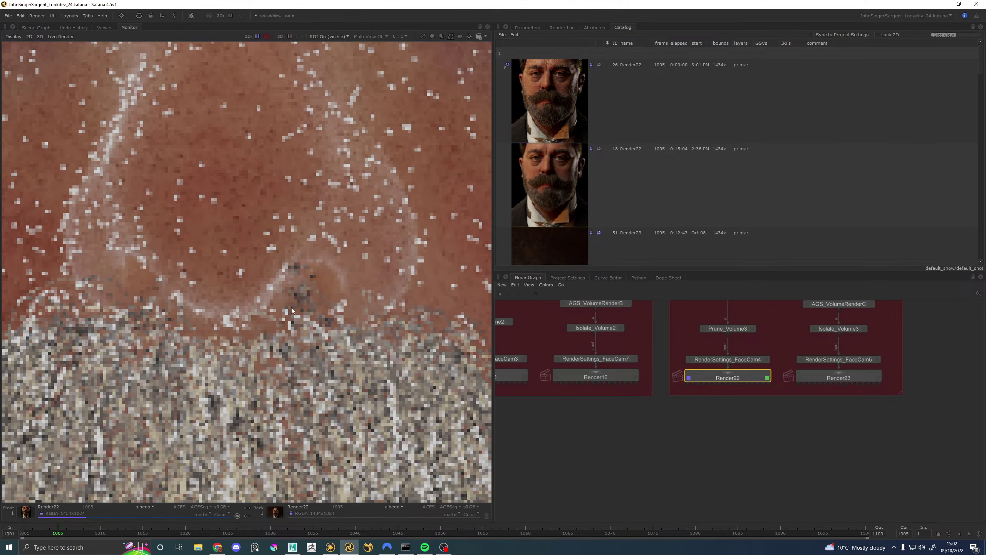
scroll(292, 310, down, 2)
scroll(292, 310, up, 2)
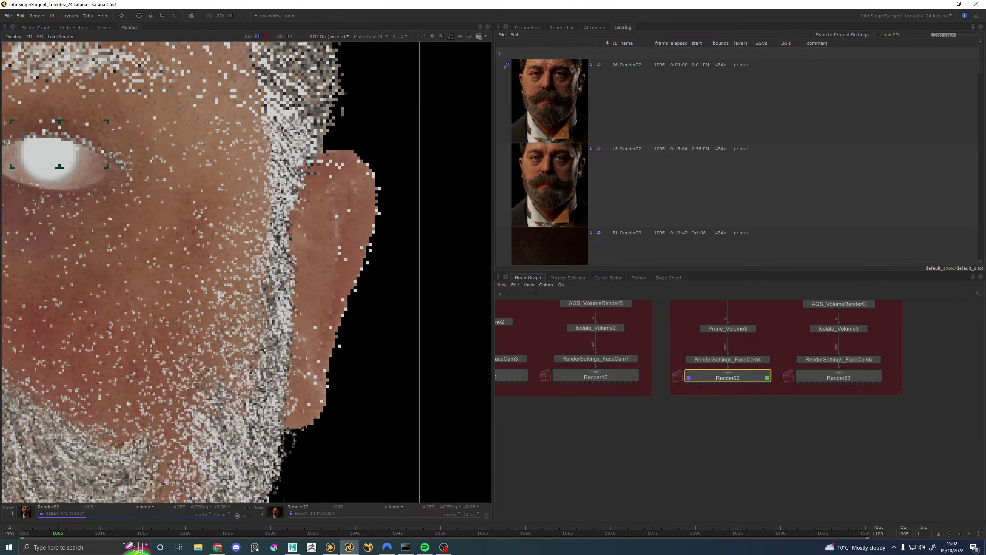
middle_drag(128, 388, 346, 273)
middle_drag(109, 311, 198, 311)
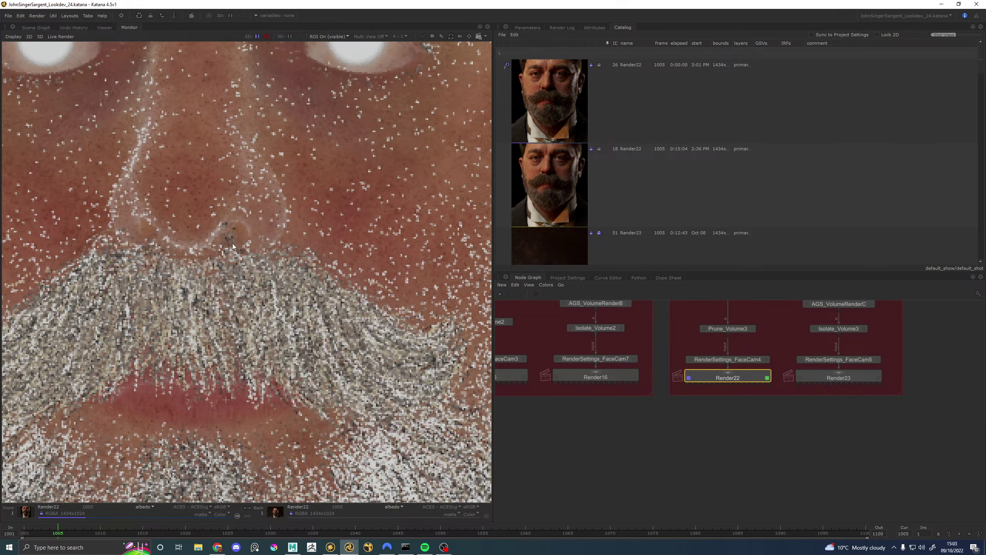
scroll(233, 246, down, 1)
Step: Return Render22 to the default pass and examine the ear's peach fuzz in alpha and colour
click(144, 506)
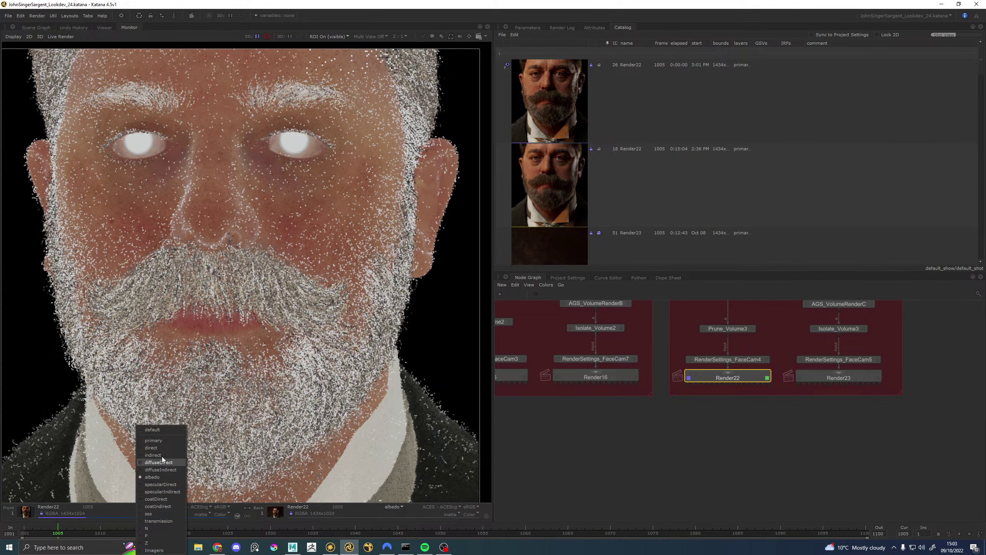
click(152, 429)
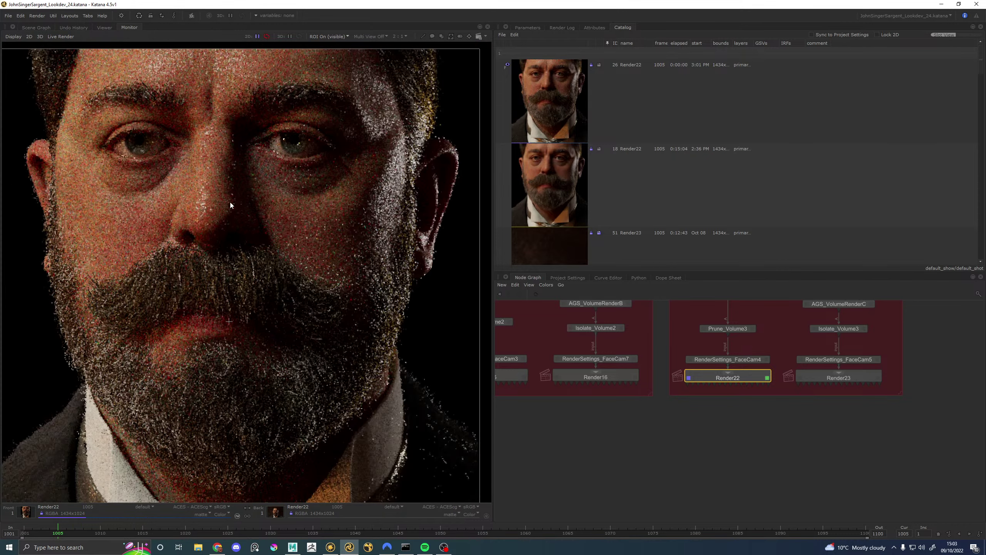
scroll(233, 198, down, 1)
scroll(344, 179, up, 3)
key(a)
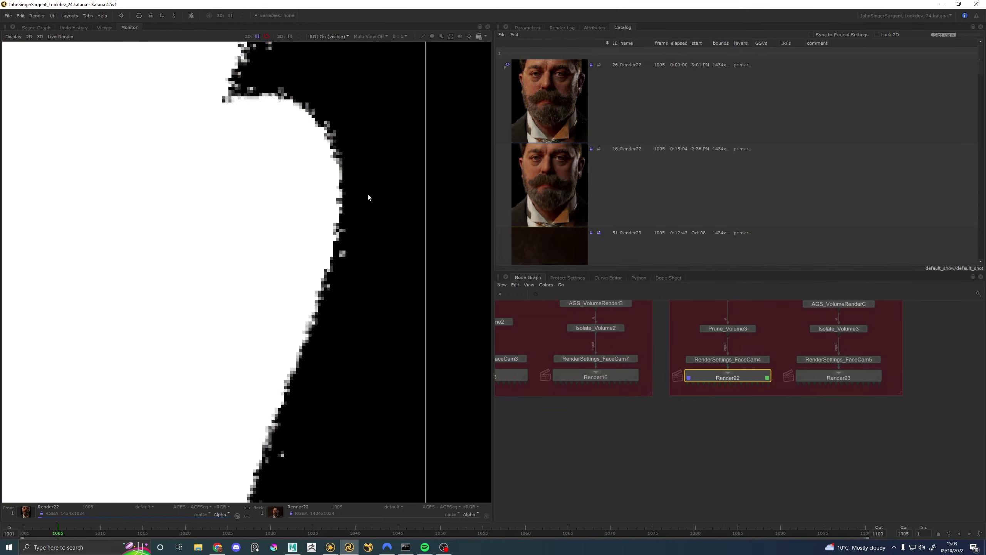
key(a)
scroll(369, 207, down, 1)
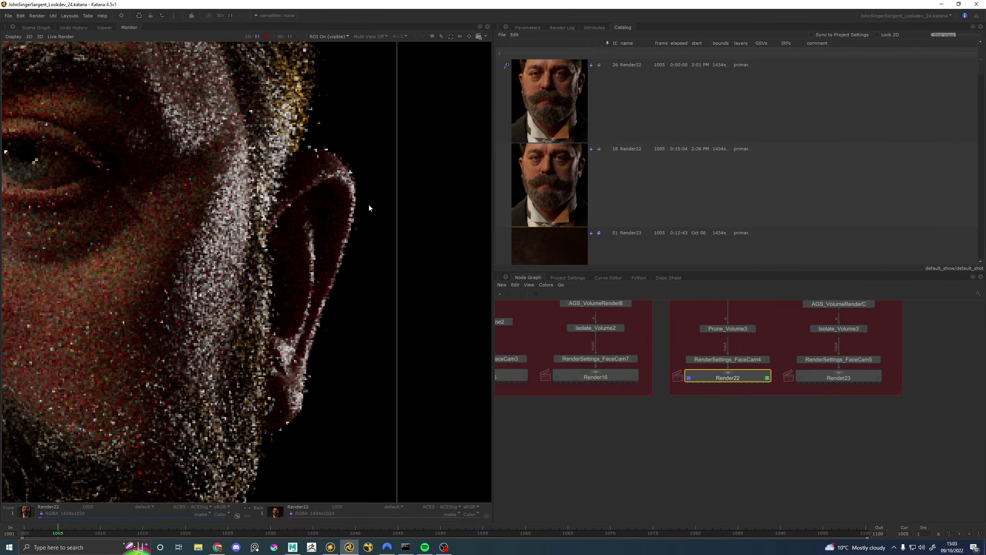
scroll(368, 203, down, 1)
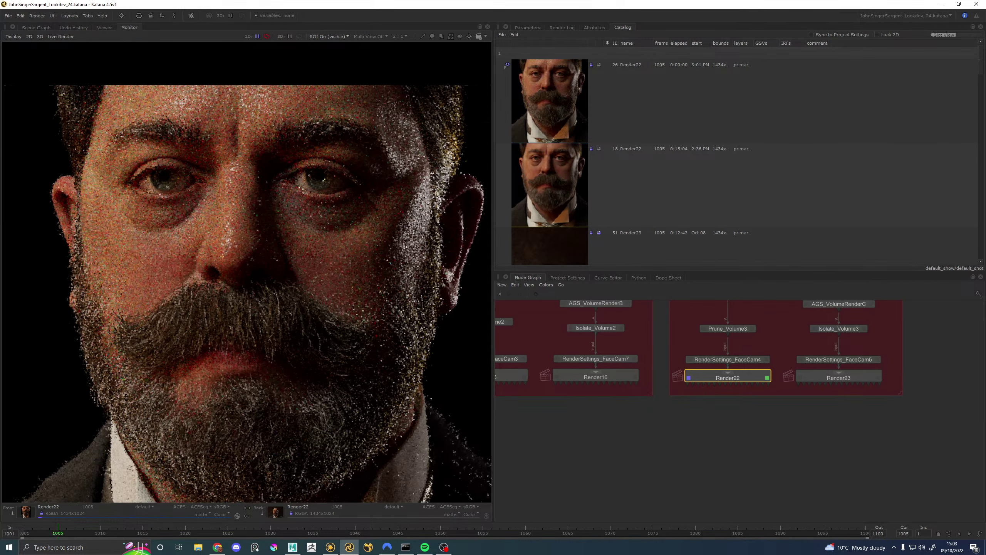
Step: Review the whole face in the Render22 beauty render as it refines
middle_drag(254, 357, 271, 360)
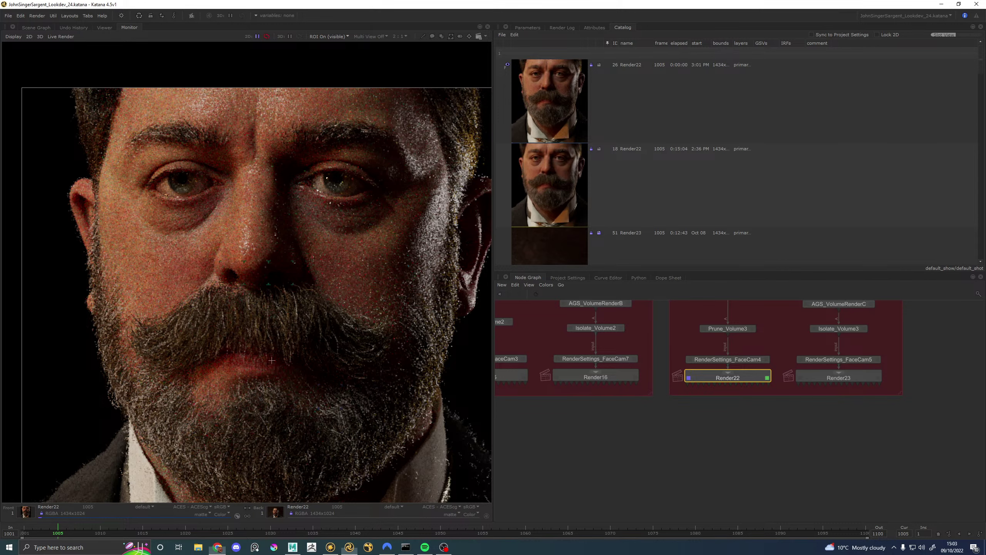
key(Down)
key(Up)
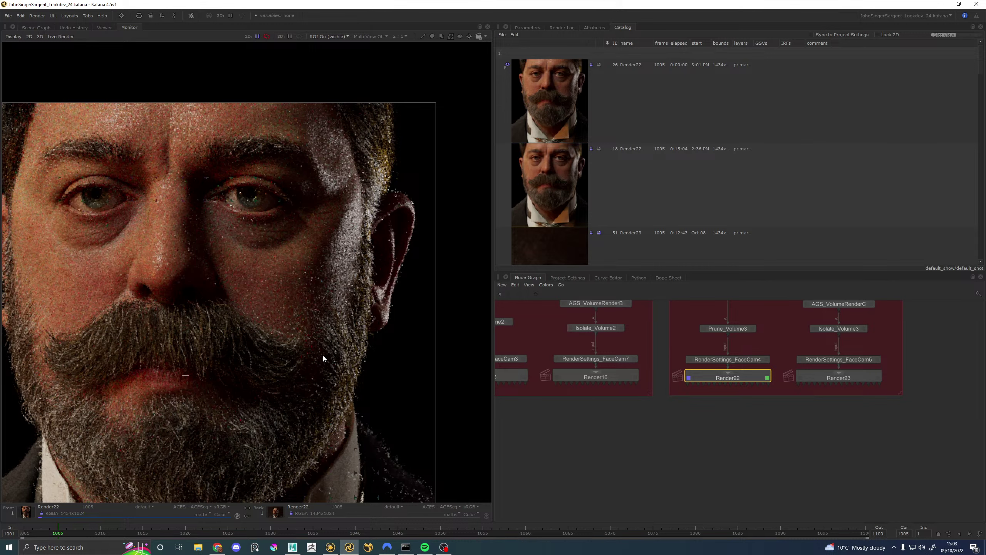
scroll(323, 355, down, 1)
middle_drag(288, 434, 296, 341)
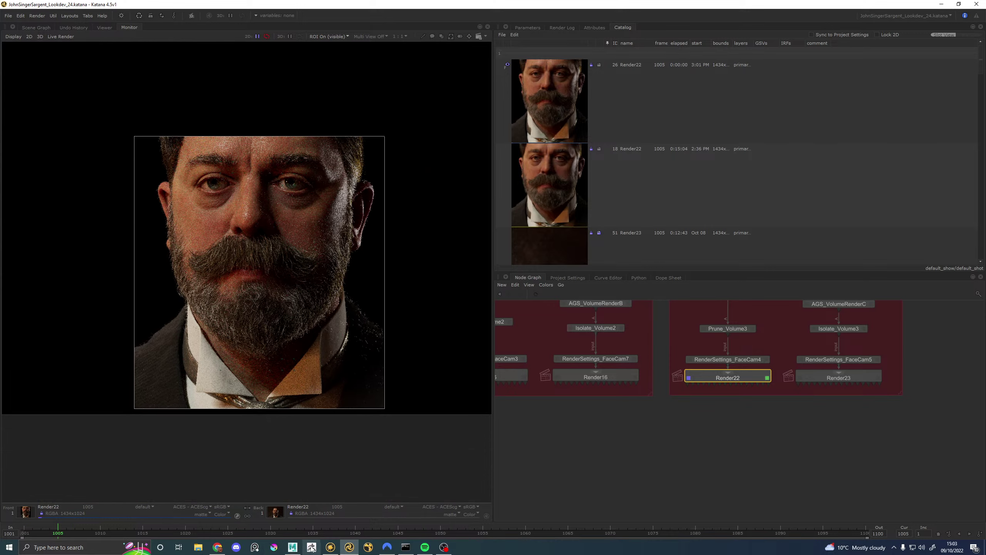
Step: Switch to ZBrush and open JohnSingerSargent_28_BreakSym.ZPR from the project's 01_Modelling Zbrush folder
click(330, 546)
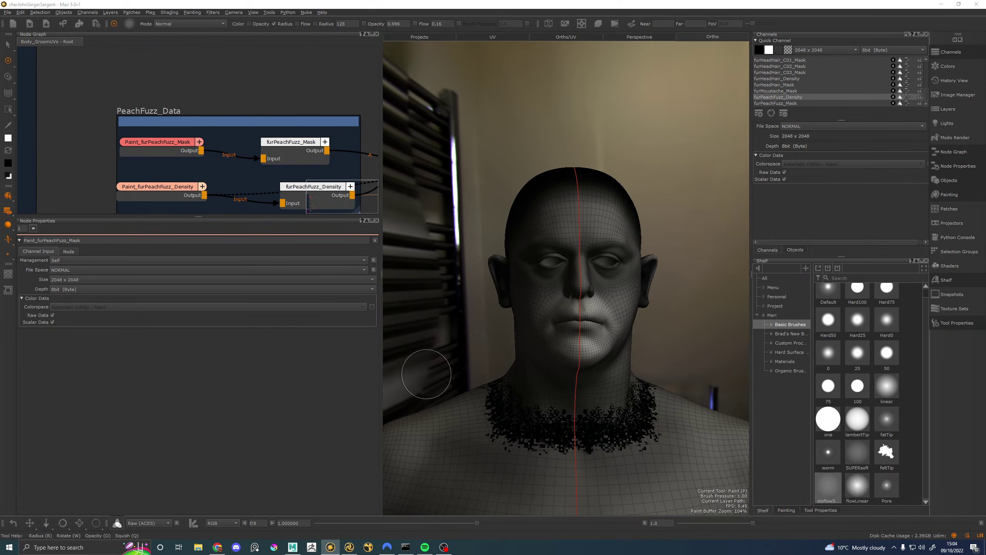
key(alt+Tab)
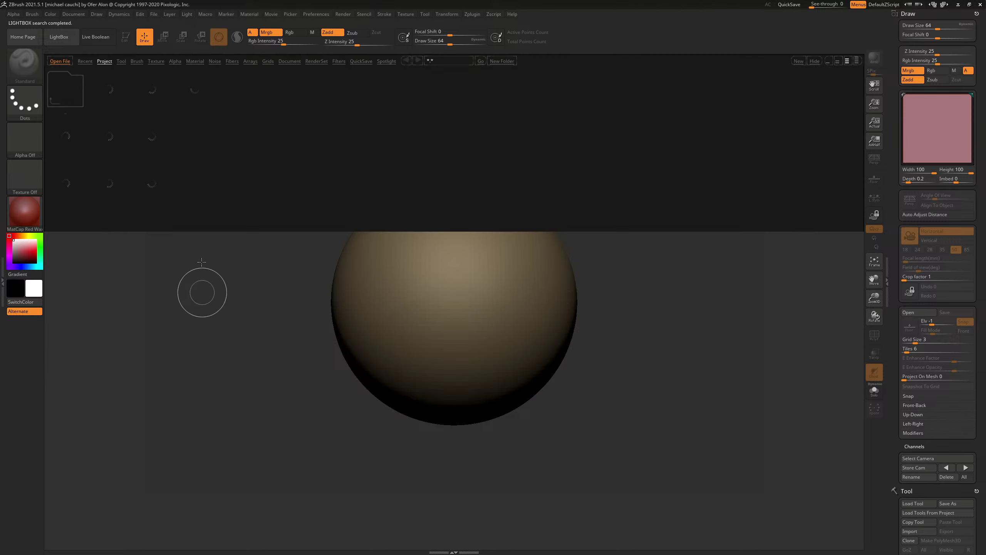
click(61, 61)
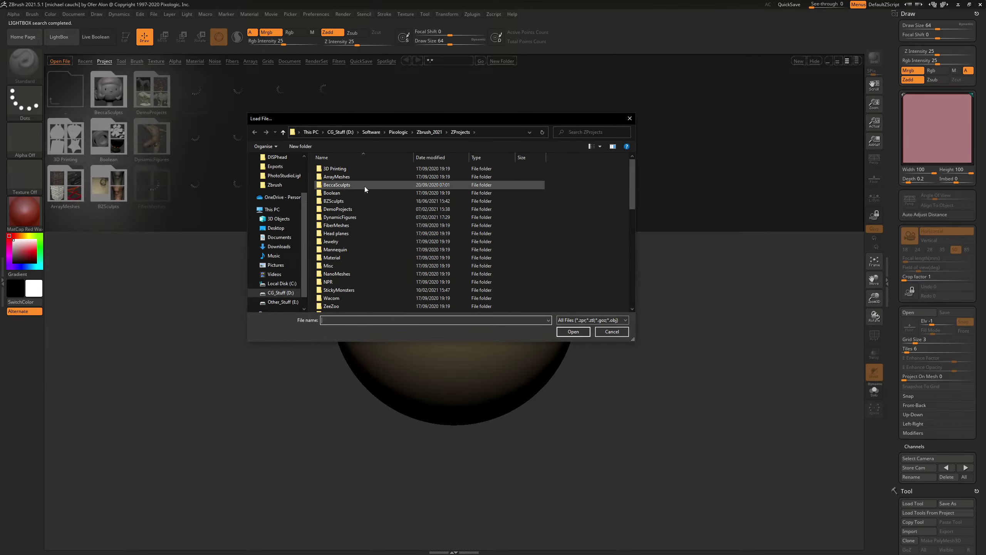
click(340, 132)
double_click(339, 193)
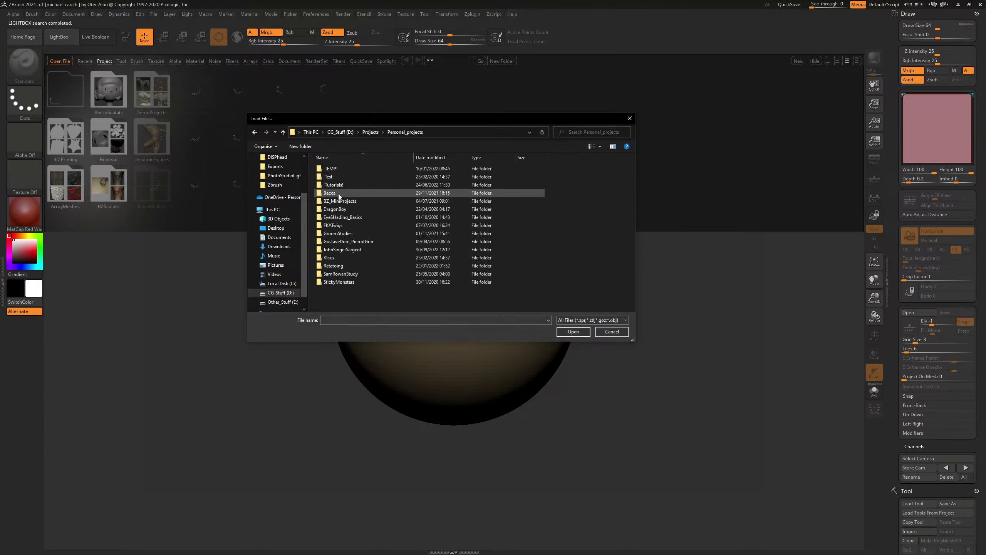
double_click(345, 242)
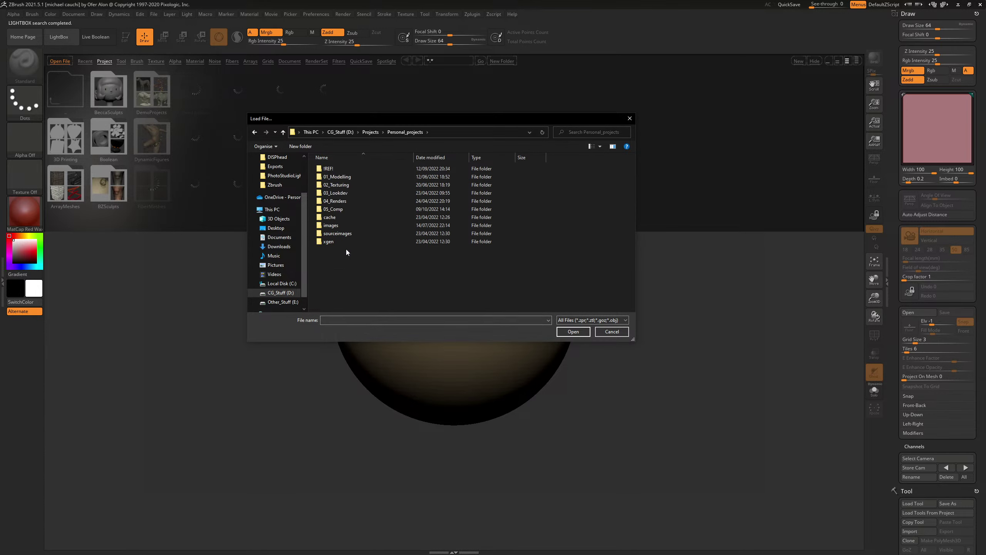
double_click(349, 178)
double_click(335, 201)
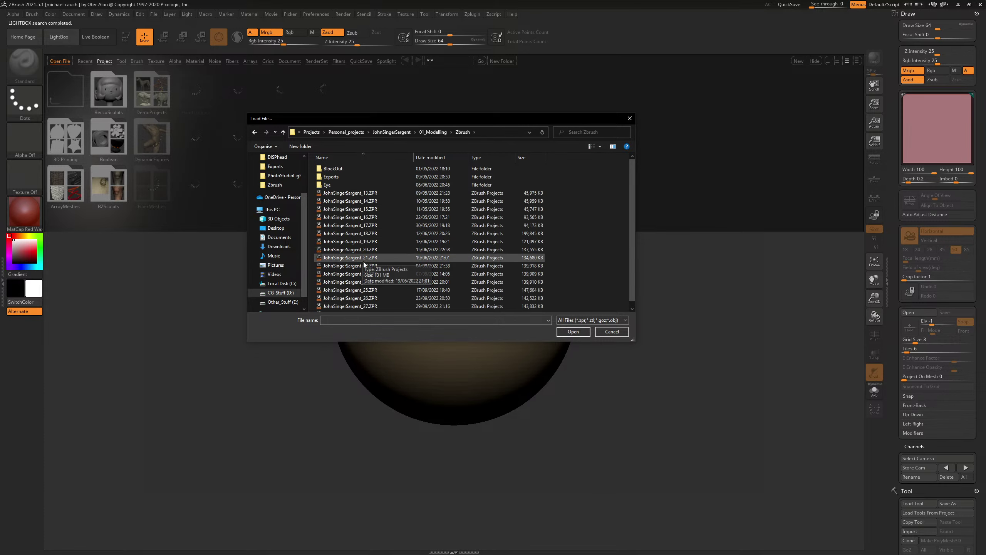
scroll(363, 260, down, 1)
click(378, 307)
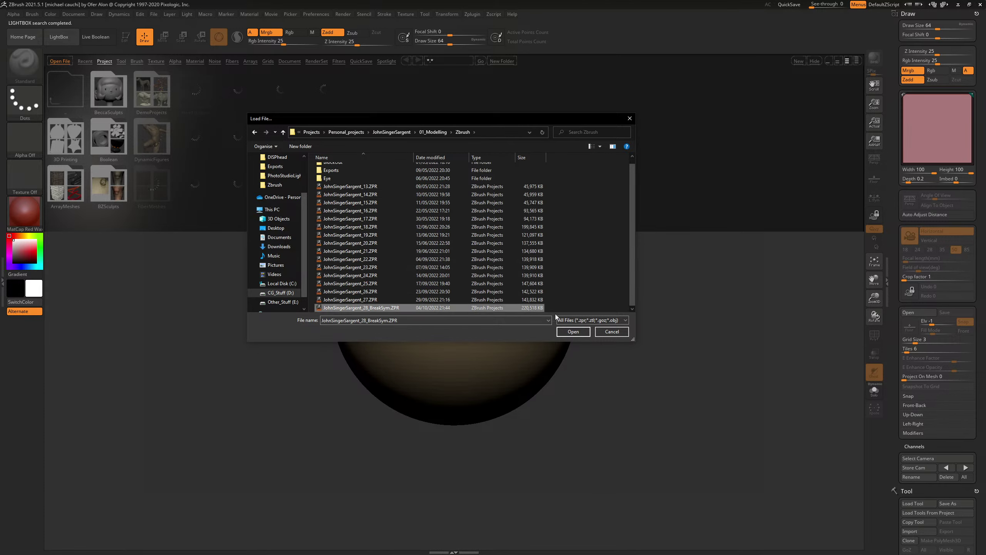
click(574, 331)
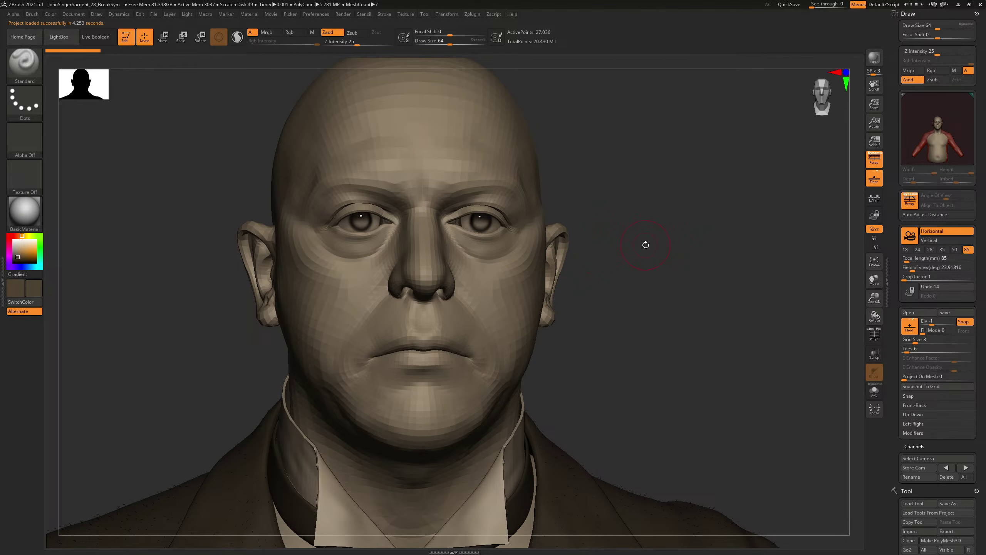
Step: Examine the loaded head sculpt from a slightly turned angle and toggle its polyframe display
drag(654, 237, 686, 245)
key(shift+f)
key(shift+f)
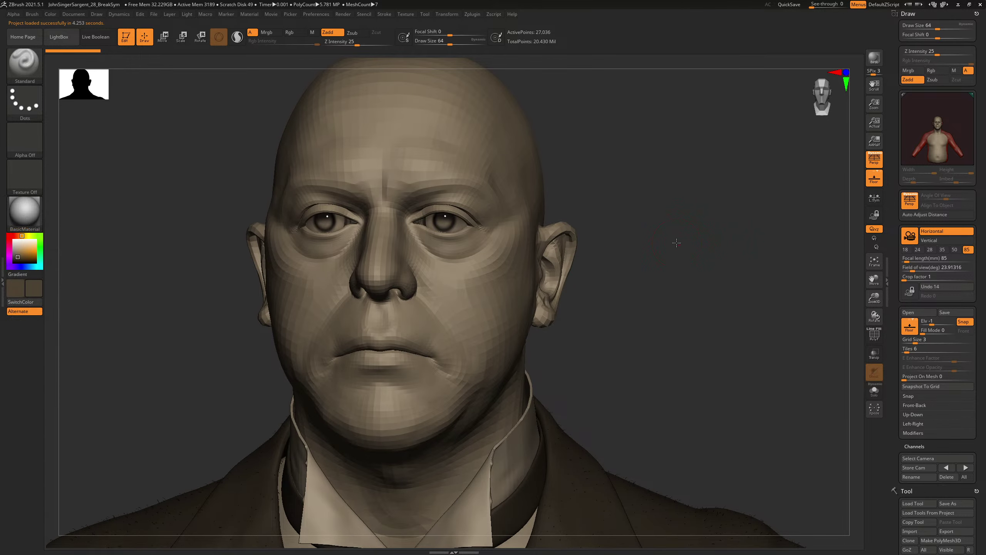
drag(676, 243, 681, 242)
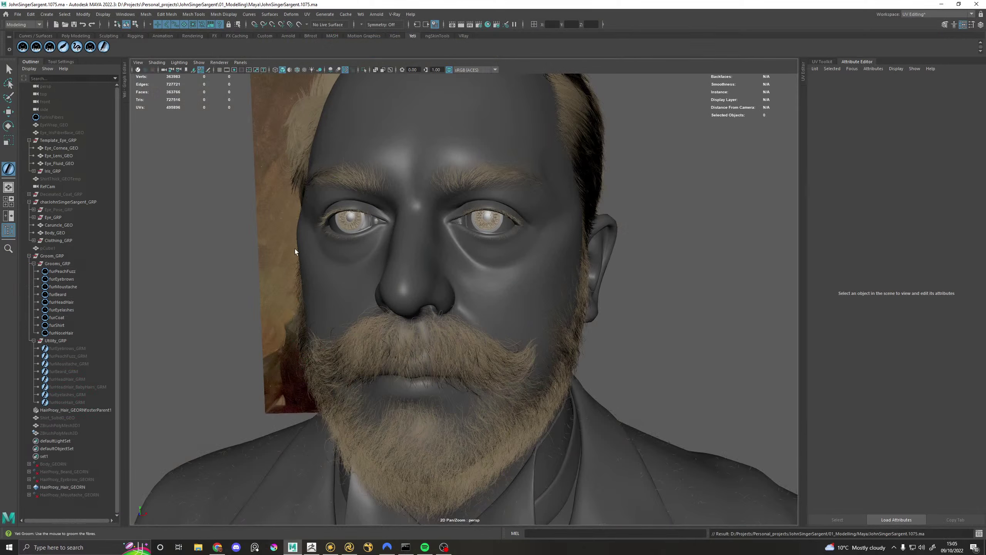
Step: Switch to Maya, select Body_GEO and start exporting the selection as OBJ, browsing from the 01_Modelling folder
click(55, 232)
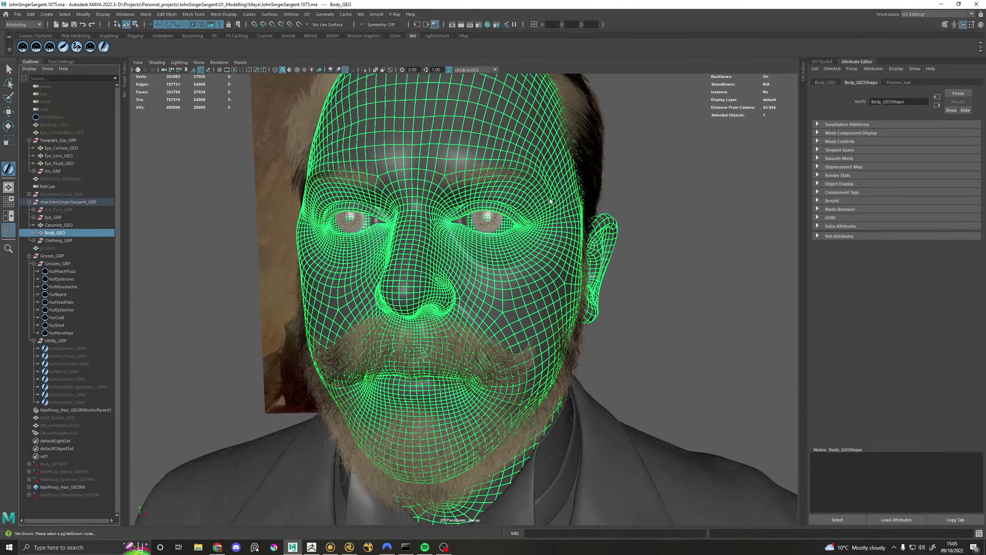
click(18, 14)
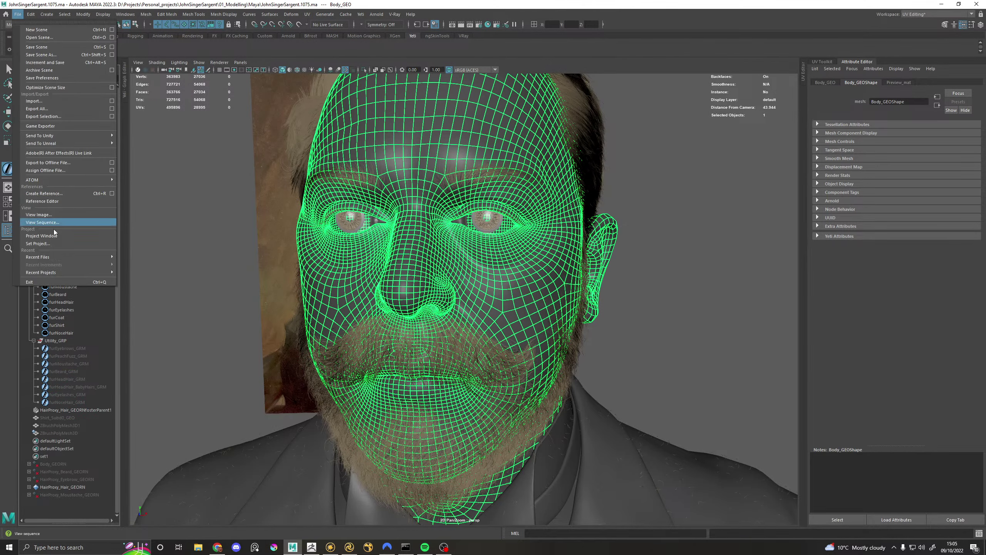
click(42, 116)
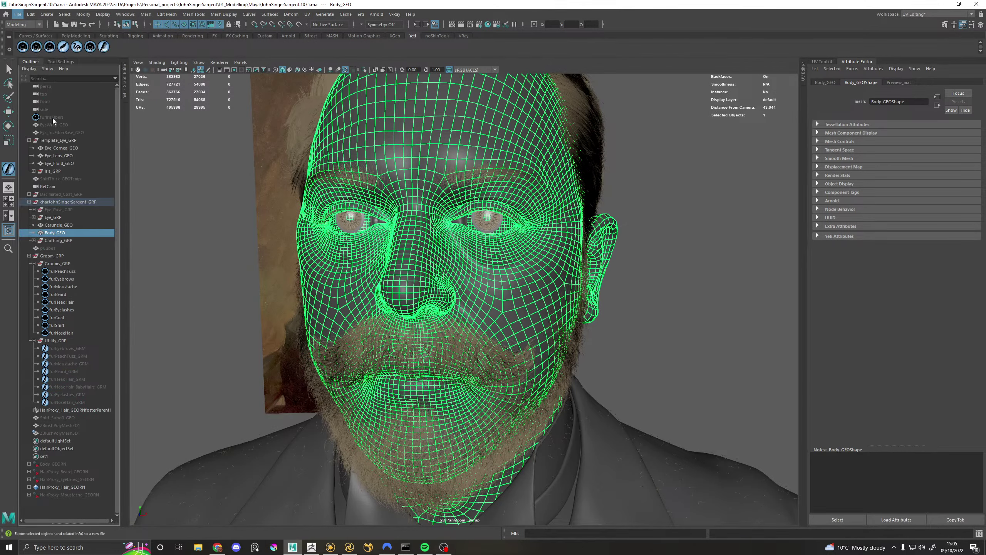
double_click(243, 144)
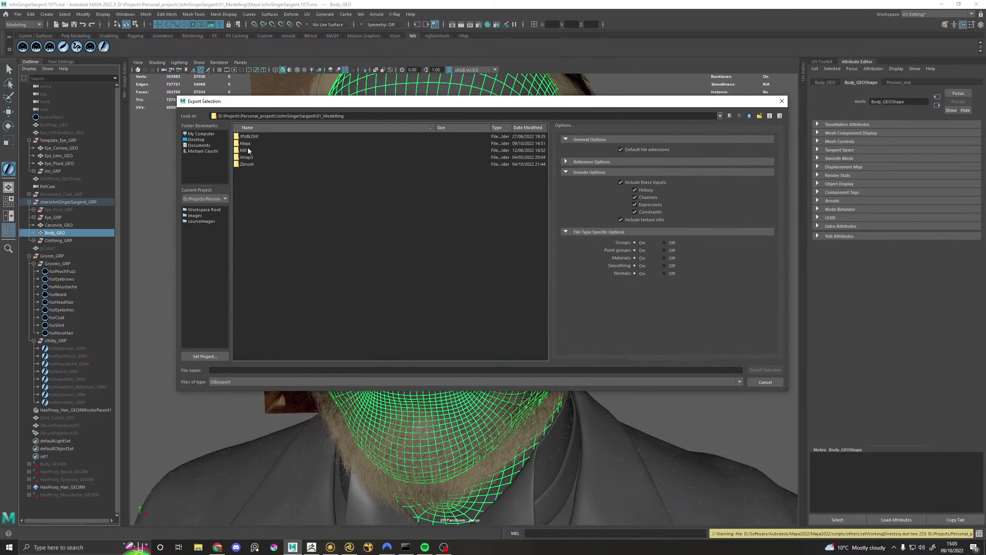
Step: Export the selected body mesh as Body_GEO_BrokeSym.obj into the Maya/Exports folder, replacing the existing file
double_click(249, 144)
double_click(248, 147)
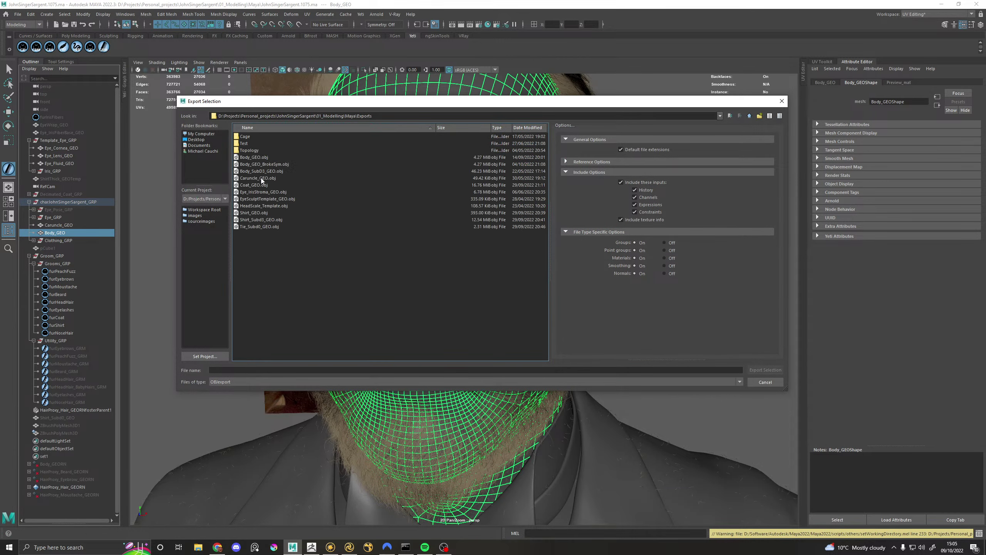
click(257, 157)
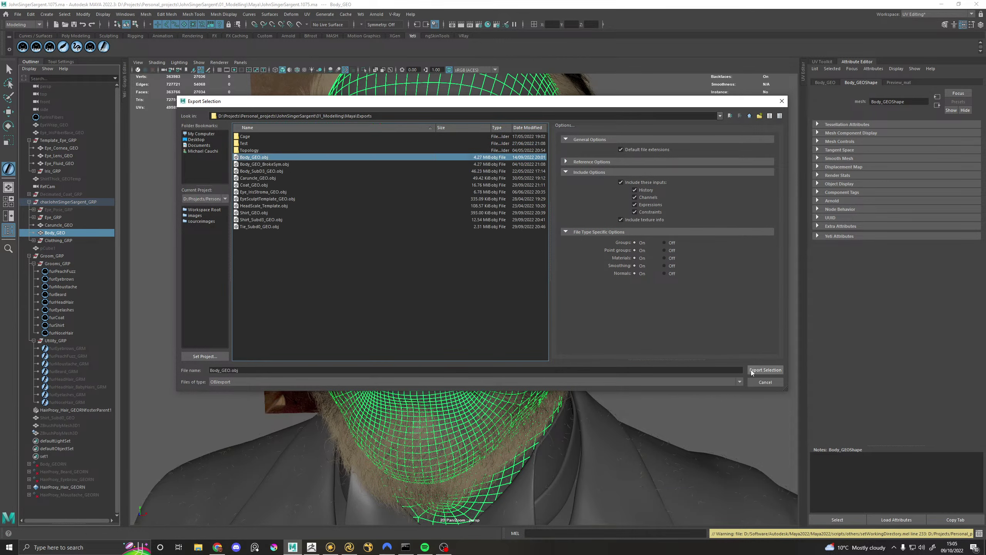
click(277, 164)
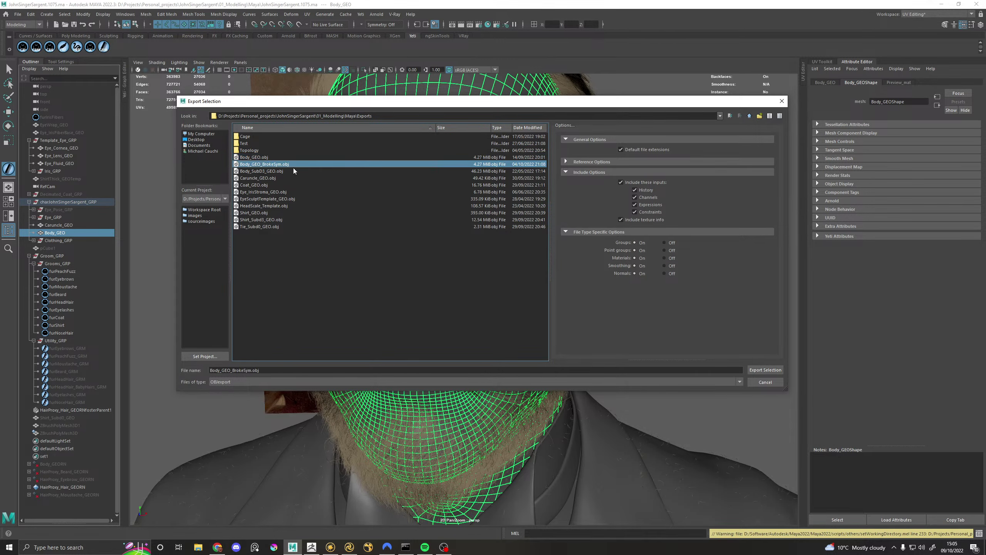
click(765, 370)
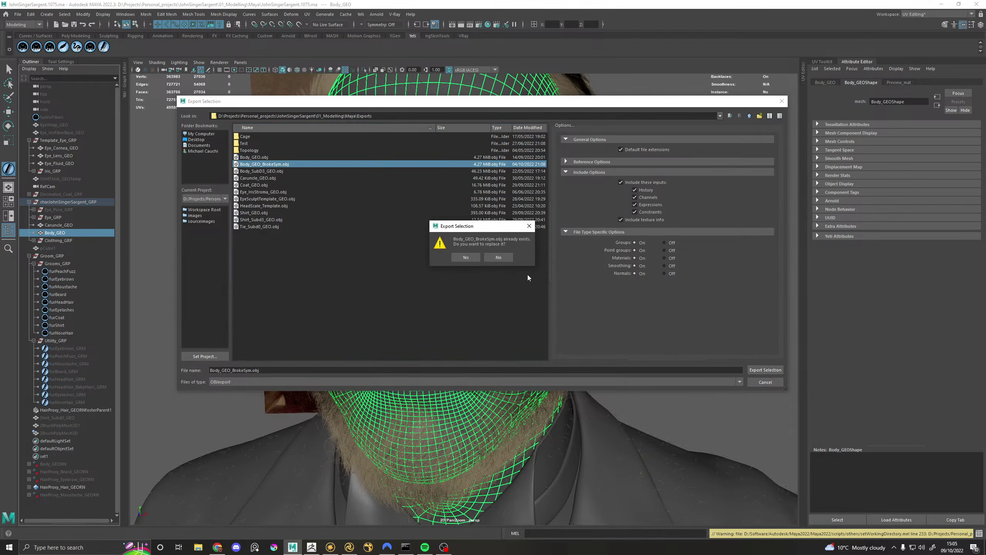
click(471, 258)
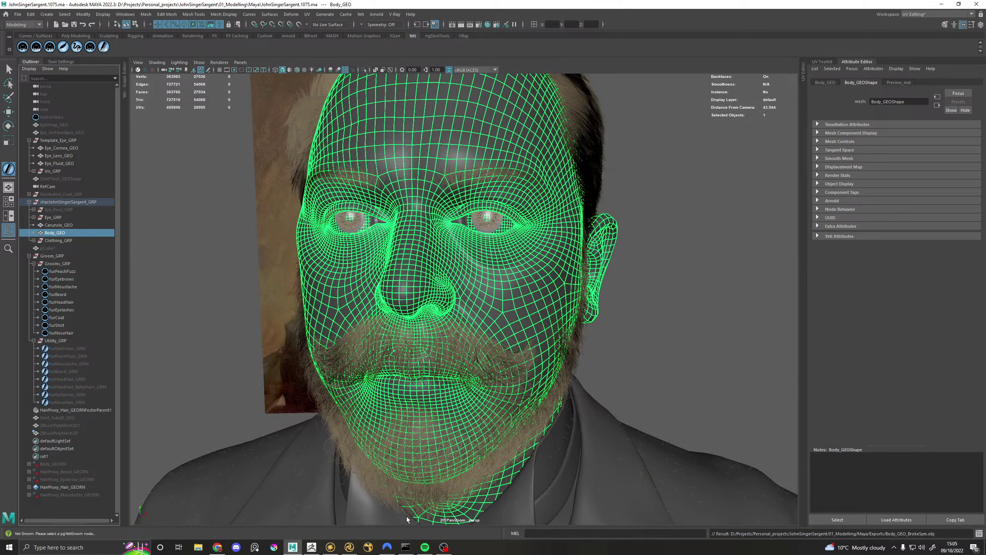
Step: Switch to ZBrush and import Body_GEO_BrokeSym.obj from the Maya/Exports folder onto the body mesh
click(311, 547)
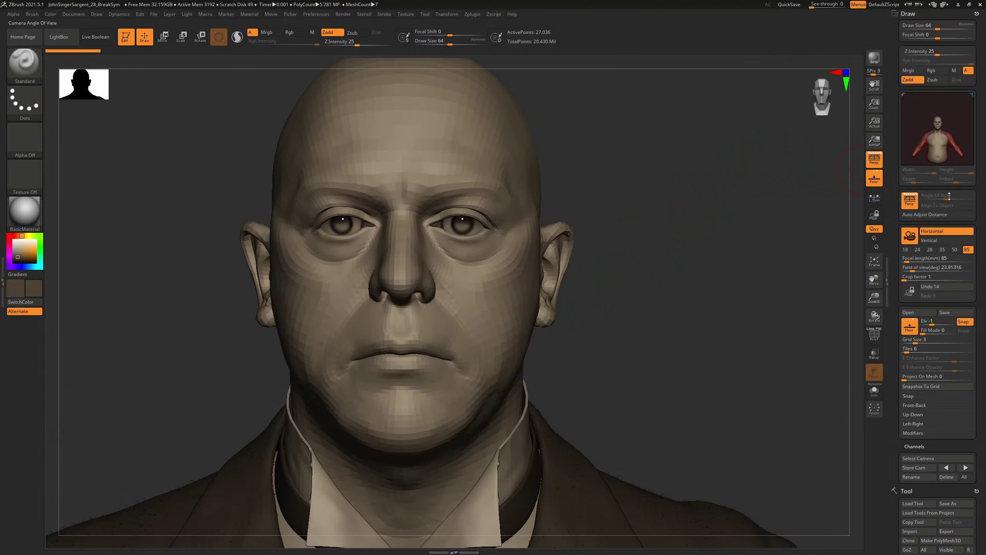
click(965, 16)
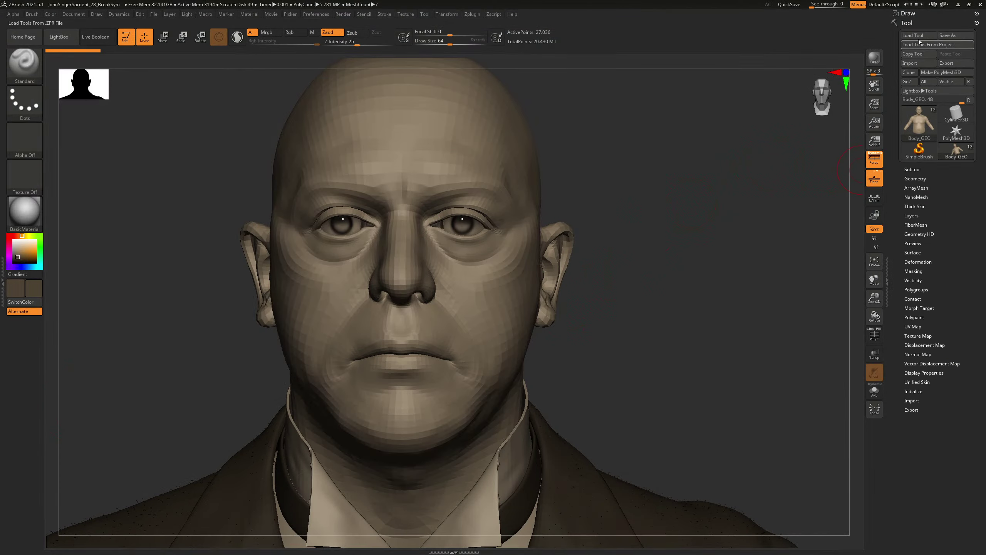
click(912, 64)
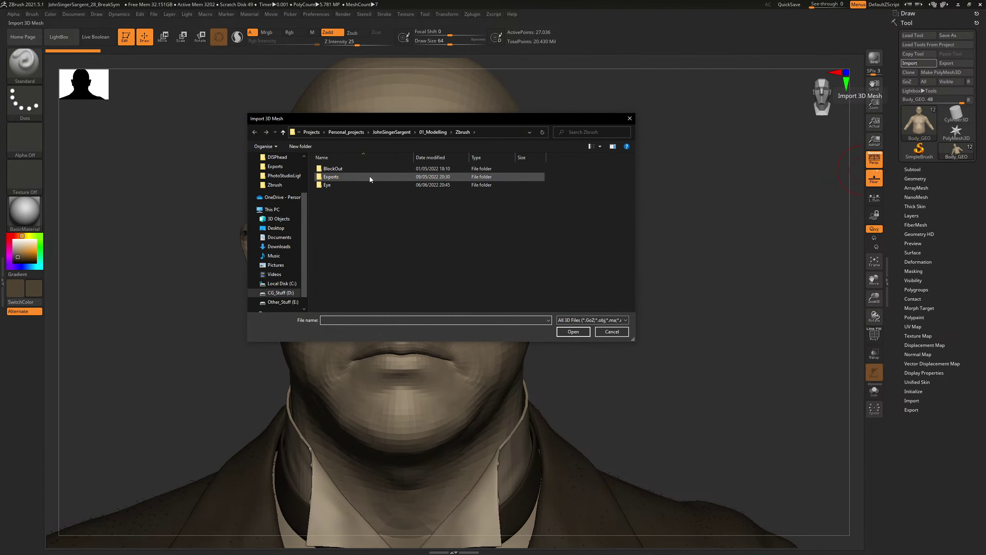
click(431, 133)
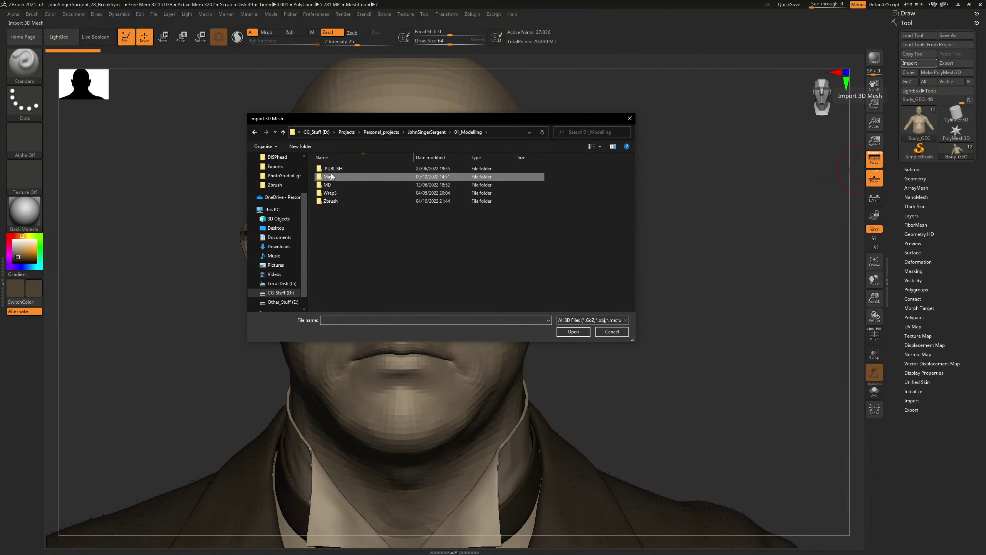
double_click(331, 176)
double_click(336, 177)
click(347, 201)
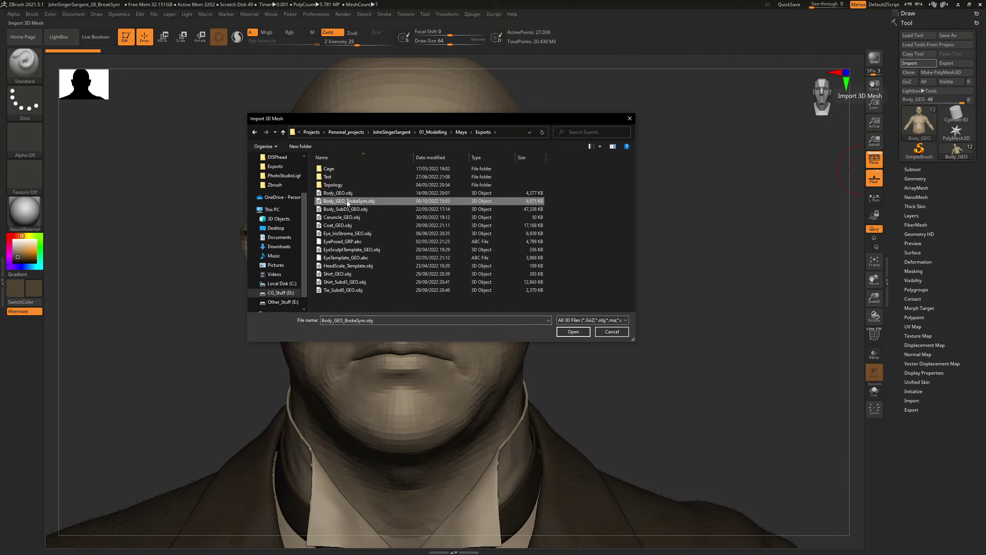
click(576, 333)
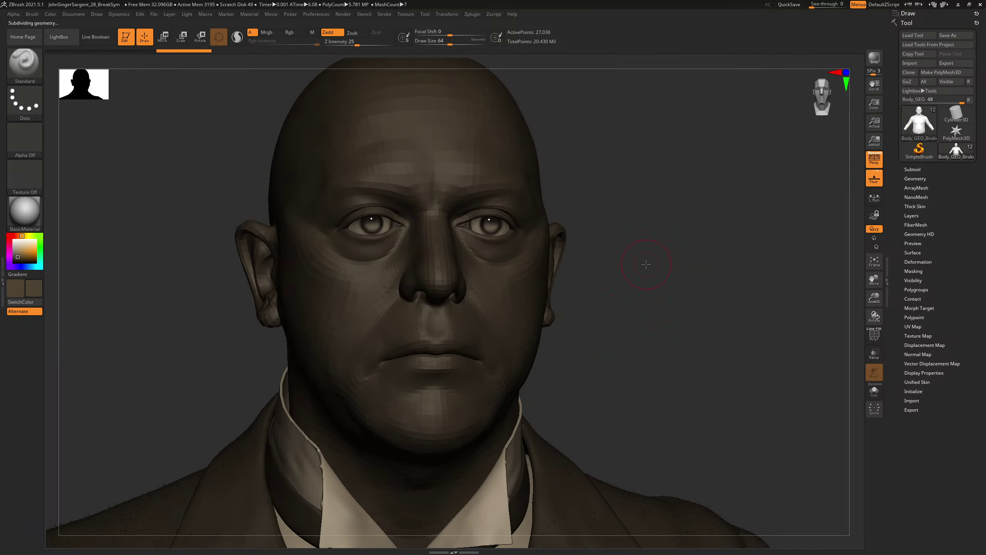
Step: Expand the subtool list and toggle the polypaint display of the Body_GEO_BrokeSym subtool
click(913, 169)
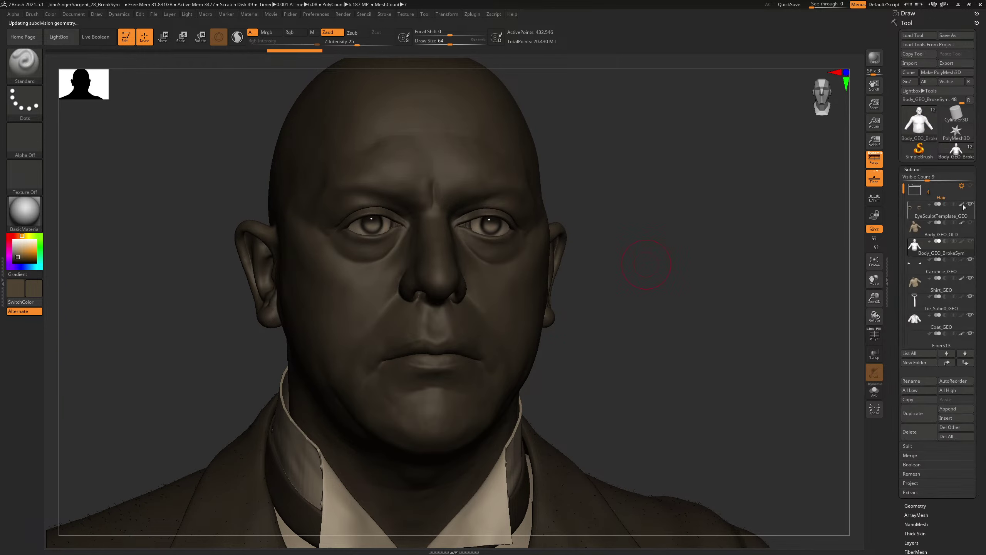
mouse_move(962, 230)
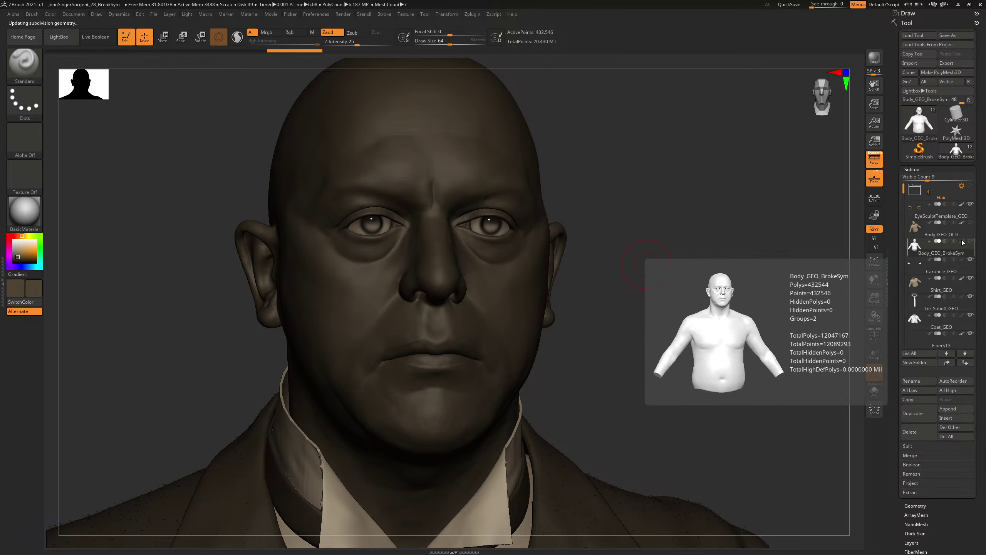
click(962, 243)
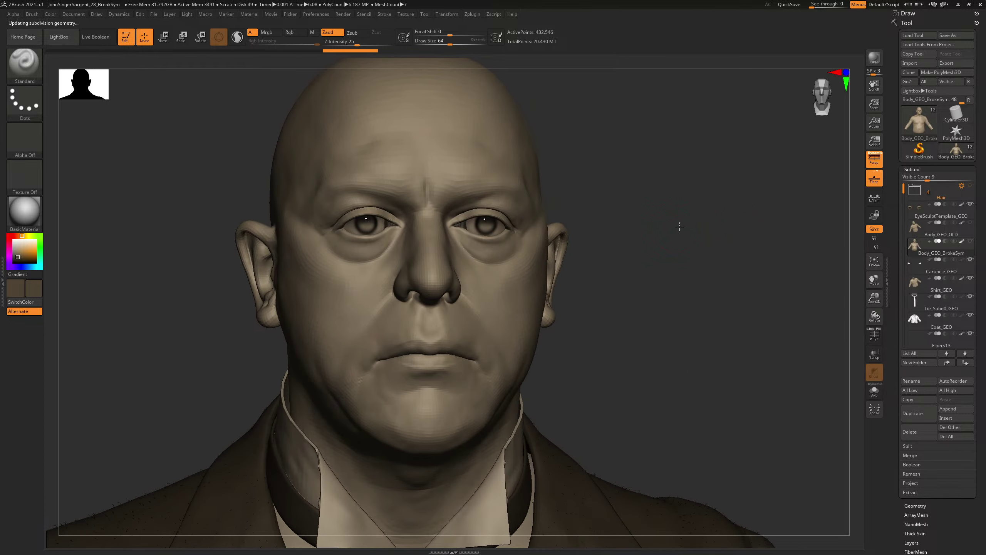
Step: Compare the Body_GEO_OLD and Body_GEO_BrokeSym subtools, ending on Body_GEO_BrokeSym, and examine the head and clothing from an angle
click(911, 231)
click(914, 241)
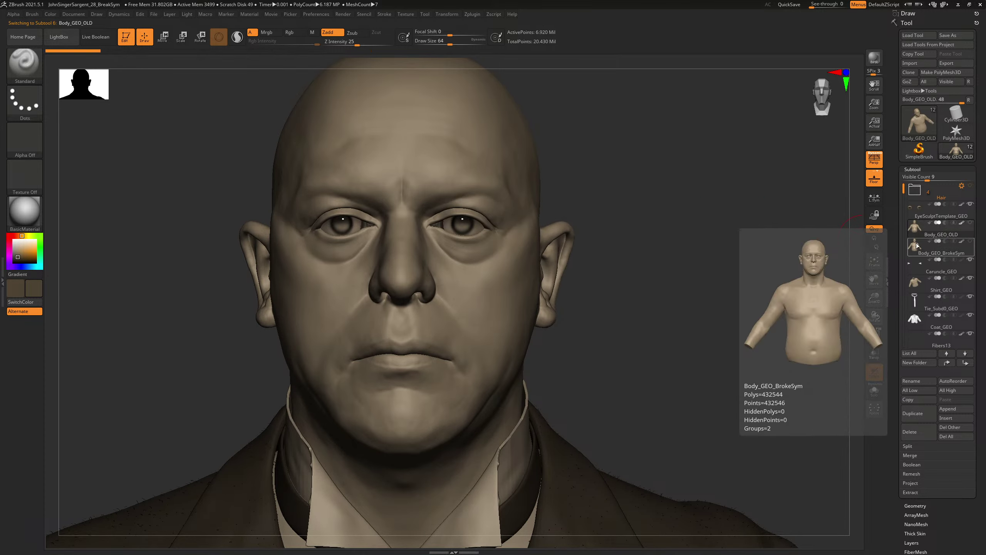
click(915, 245)
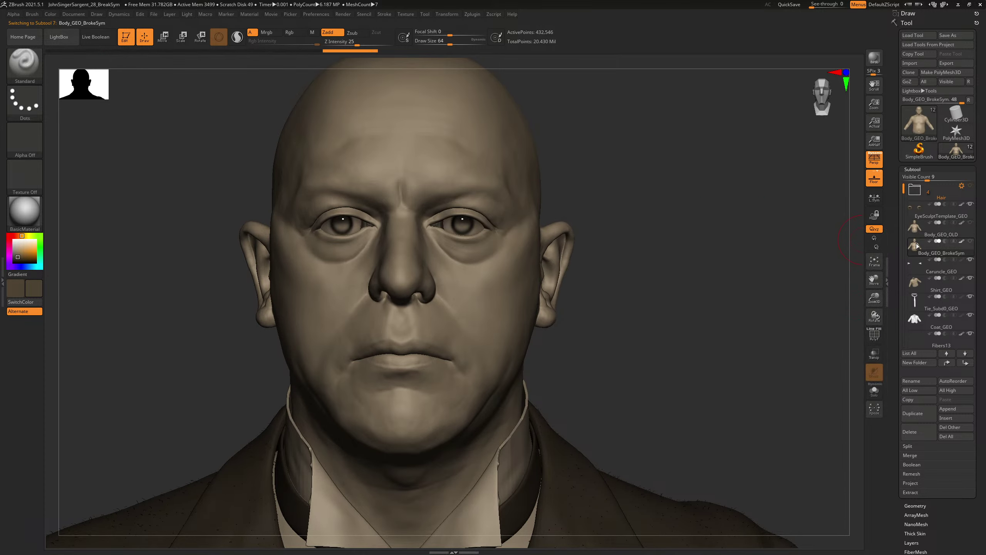
click(916, 232)
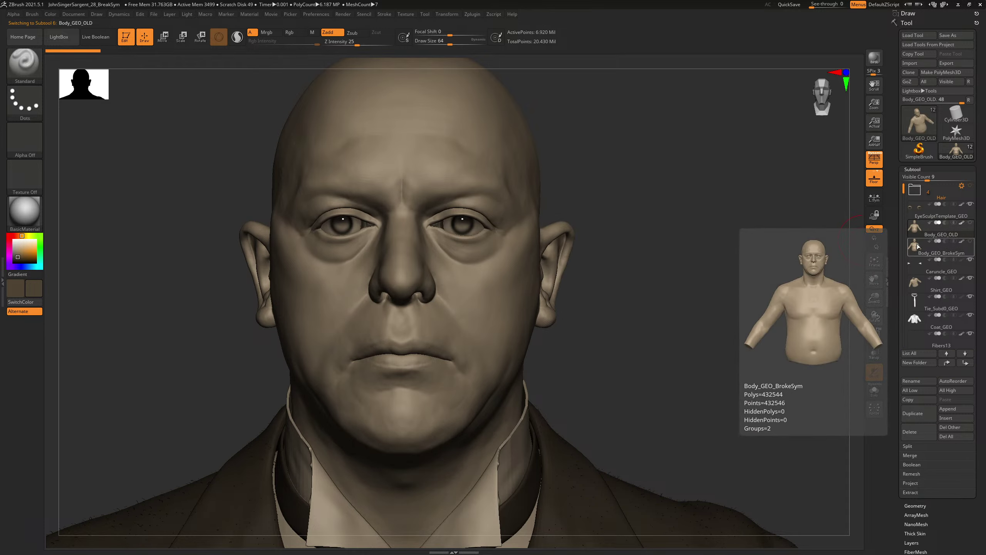
click(916, 244)
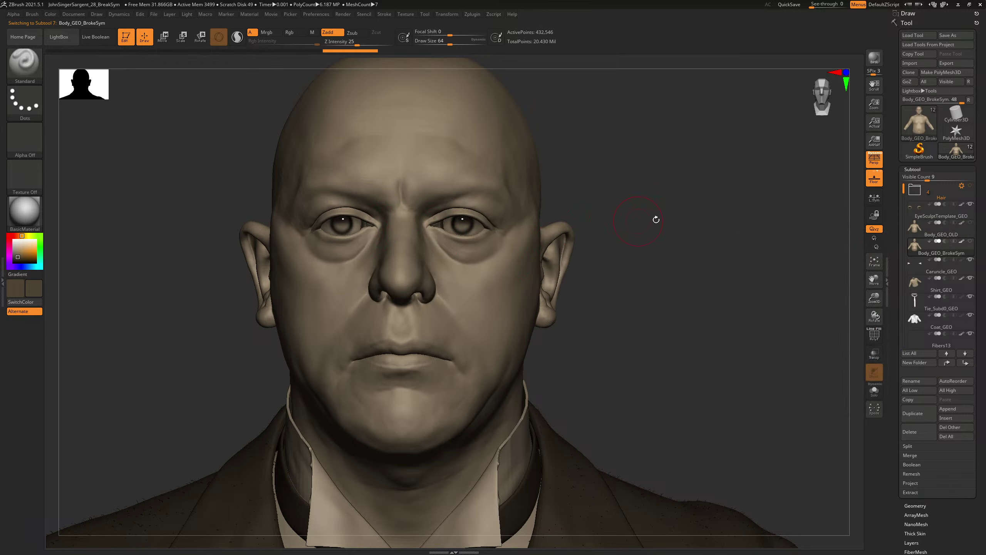
alt+drag(680, 216, 588, 160)
drag(596, 230, 597, 230)
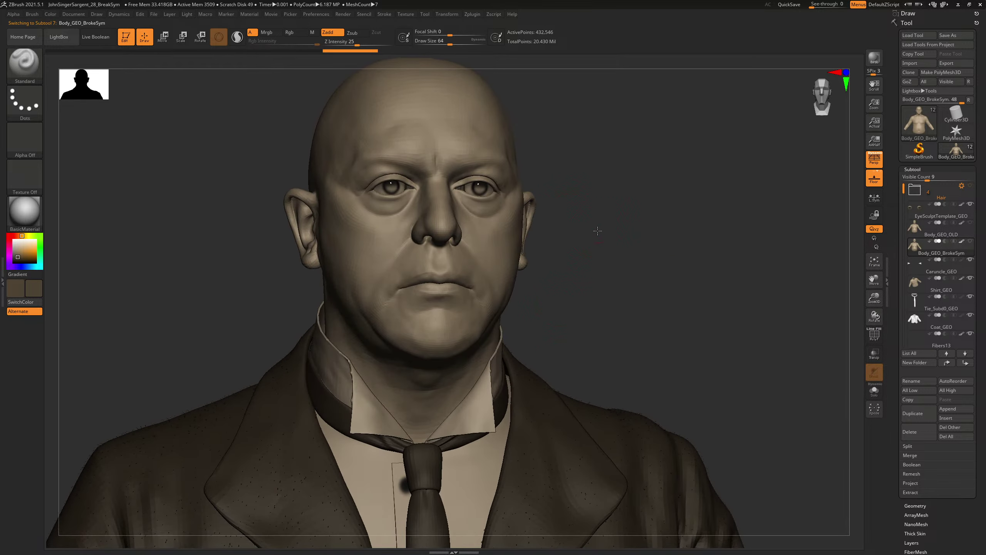
mouse_move(631, 315)
mouse_down()
mouse_move(612, 287)
mouse_move(638, 268)
mouse_up()
Step: Save the project as JohnSingerSargent_28_BreakSym.ZPR in the 01_Modelling/Zbrush folder, replacing the existing file
key(ctrl+s)
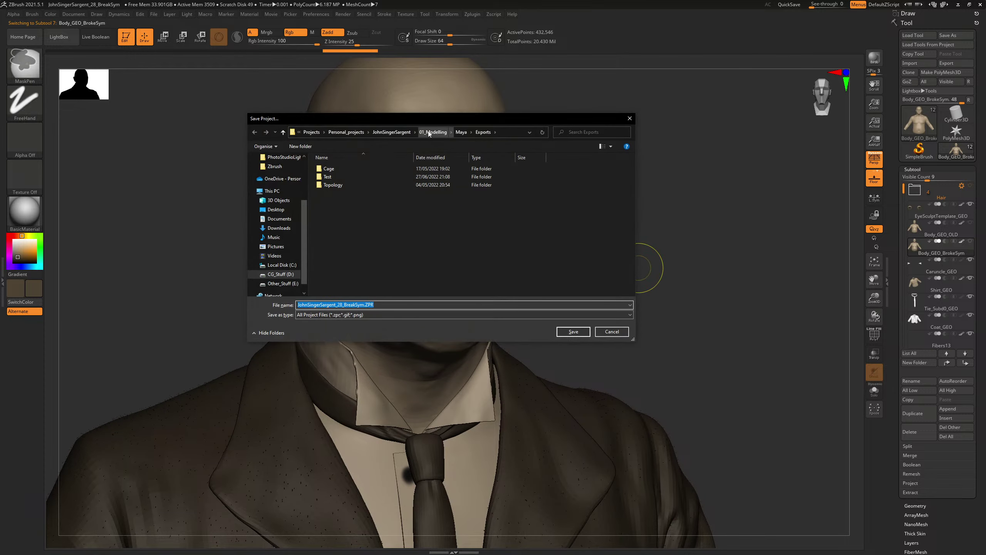
double_click(334, 201)
scroll(377, 265, down, 3)
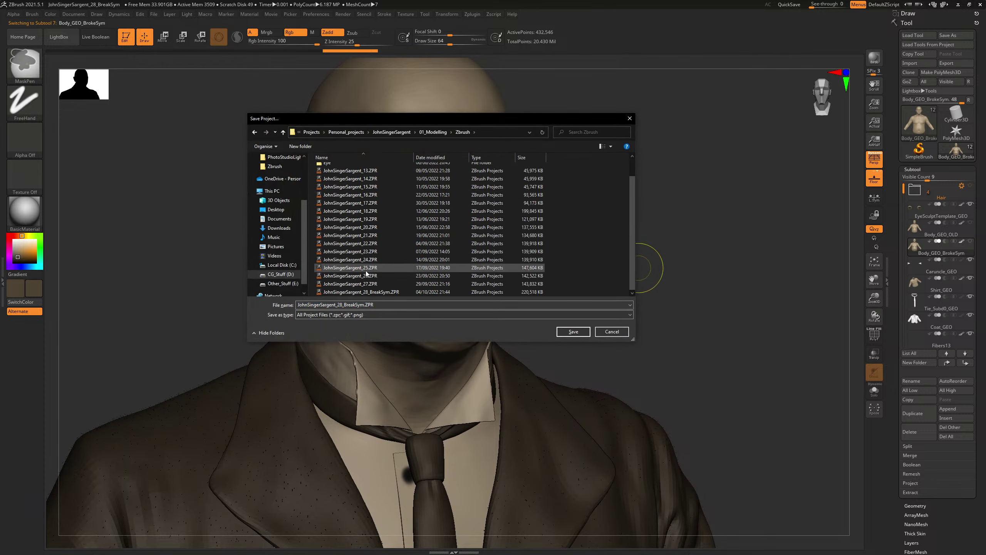
click(578, 332)
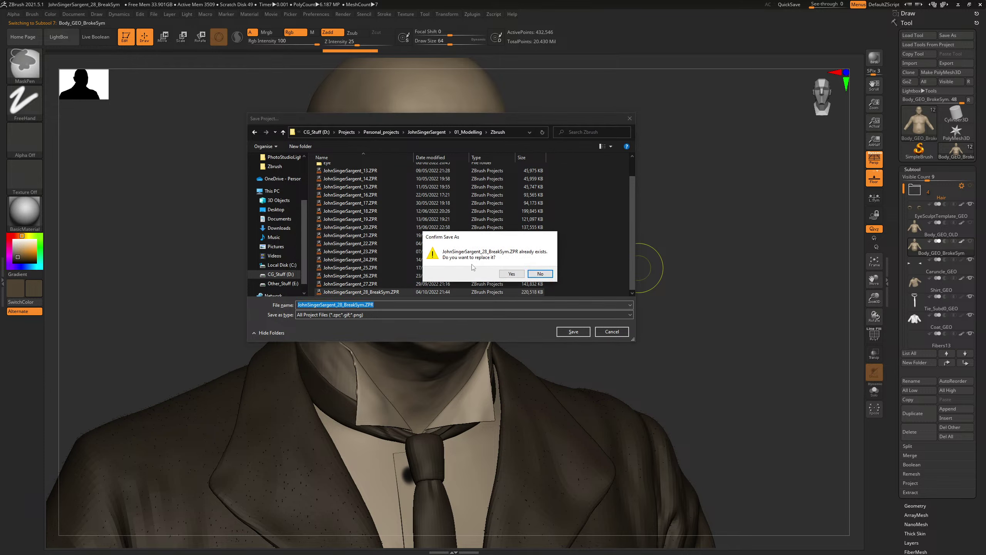
click(516, 277)
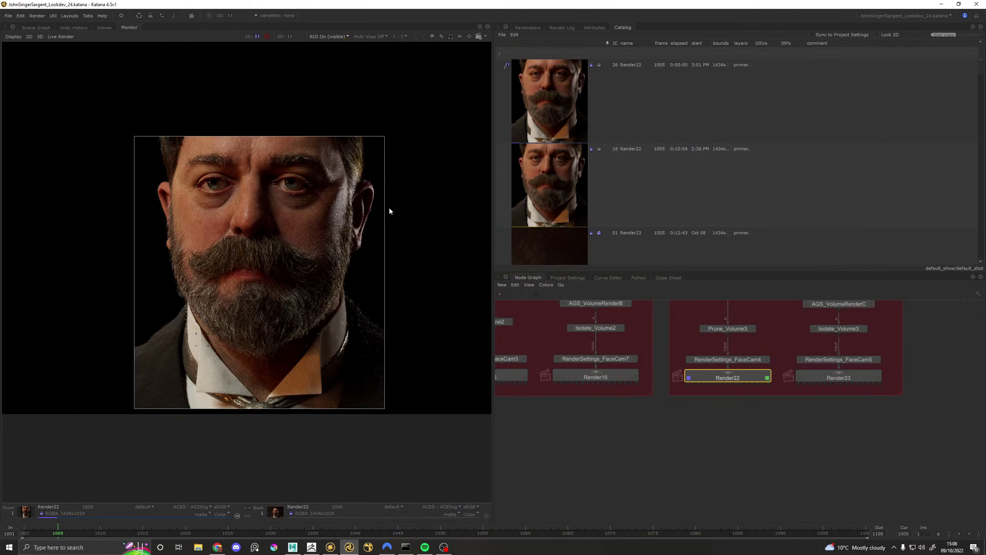
Step: Inspect the ear in Katana's Render22 image, and examine the matching ear's peach fuzz map in Mari
scroll(390, 211, up, 1)
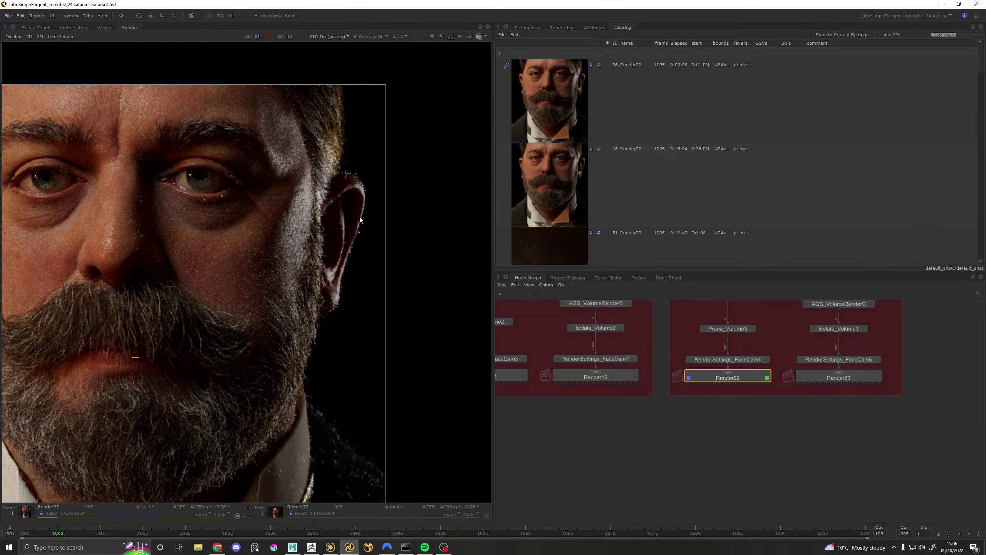
scroll(355, 251, up, 1)
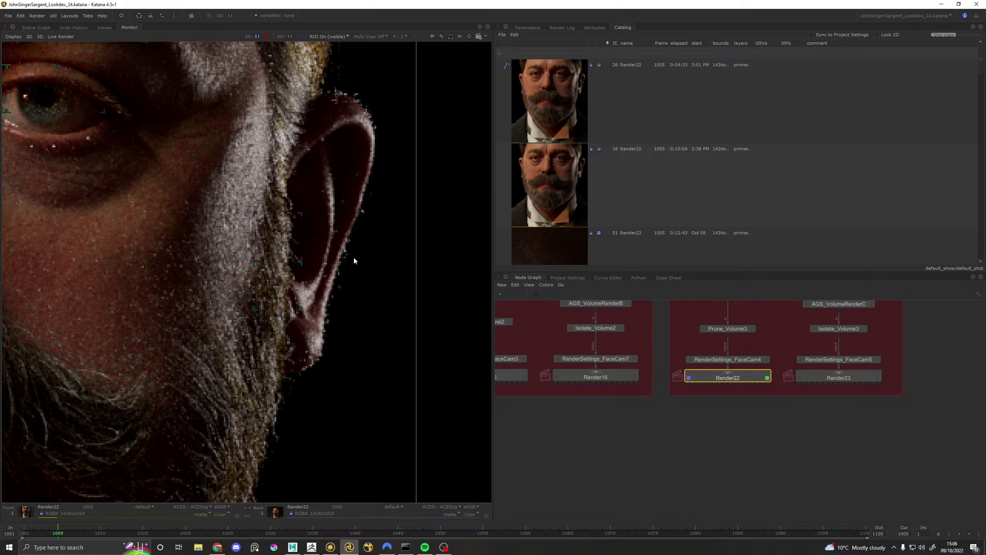
click(331, 547)
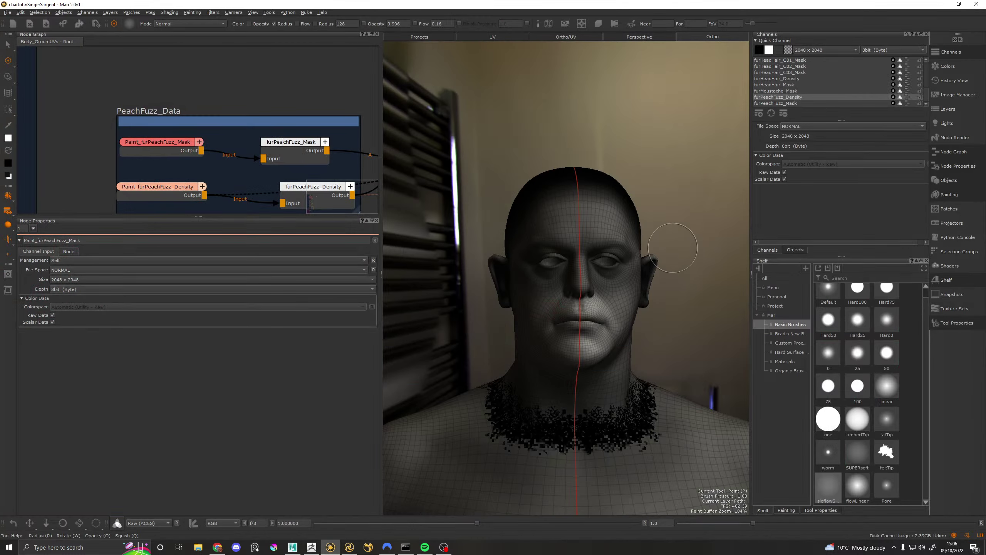
mouse_move(621, 243)
alt+mouse_down()
mouse_move(656, 242)
mouse_move(590, 264)
mouse_move(637, 248)
alt+mouse_up()
scroll(656, 242, up, 3)
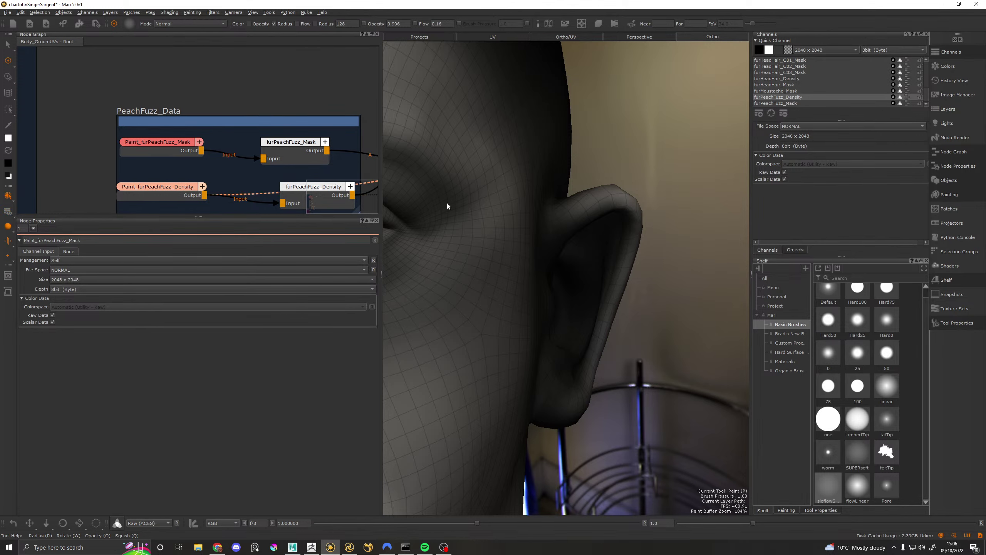
alt+drag(447, 206, 577, 242)
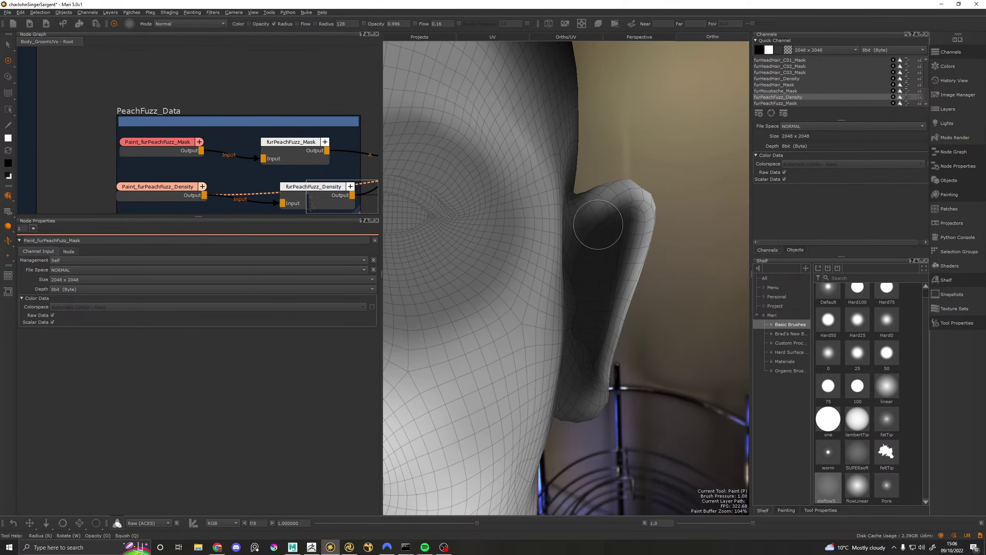
Step: Paint white along the outer rim of the ear in the peach fuzz map with a soft brush
click(825, 483)
drag(666, 272, 665, 189)
mouse_move(651, 278)
mouse_down()
mouse_move(620, 374)
mouse_move(642, 268)
mouse_move(668, 237)
mouse_up()
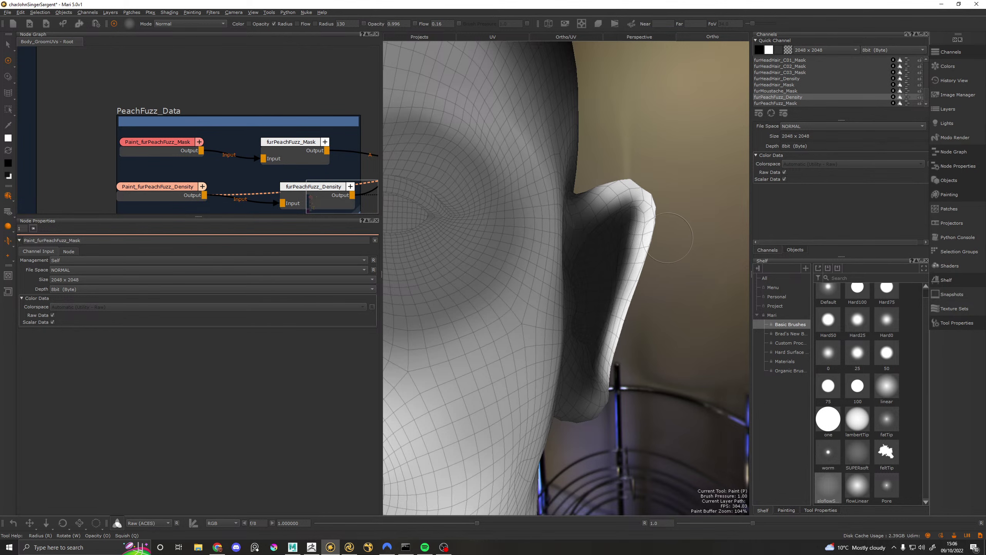
mouse_move(626, 170)
mouse_down()
mouse_move(609, 264)
mouse_move(618, 242)
mouse_move(636, 293)
mouse_move(603, 196)
mouse_move(660, 234)
mouse_up()
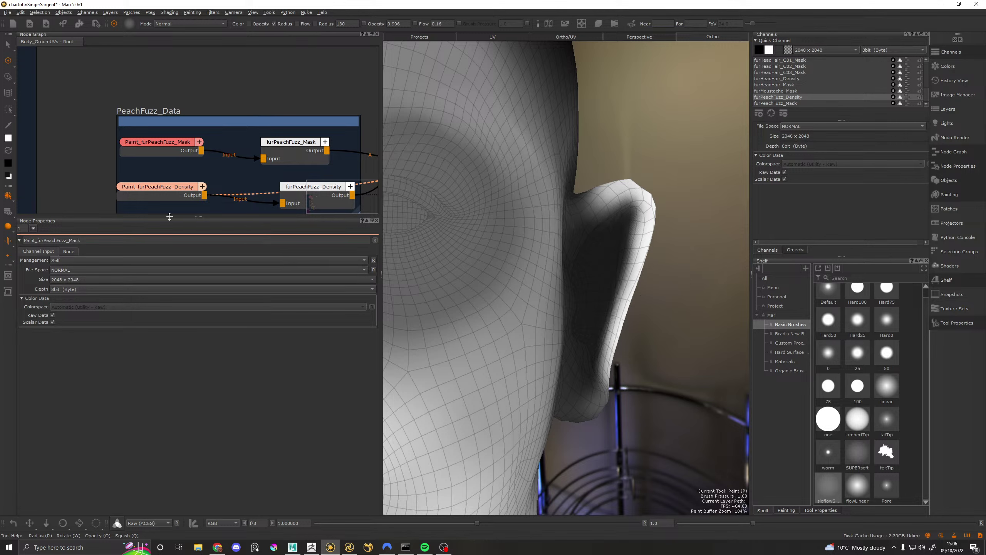
Step: Soften the inner edge of the white paint along the ear's rim using the Blur tool at radius 50
click(8, 61)
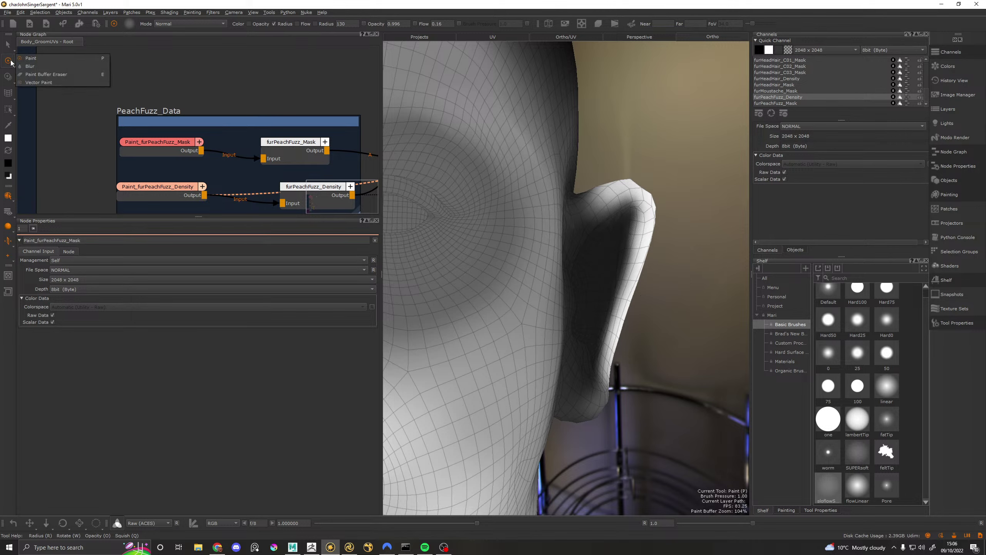
click(31, 67)
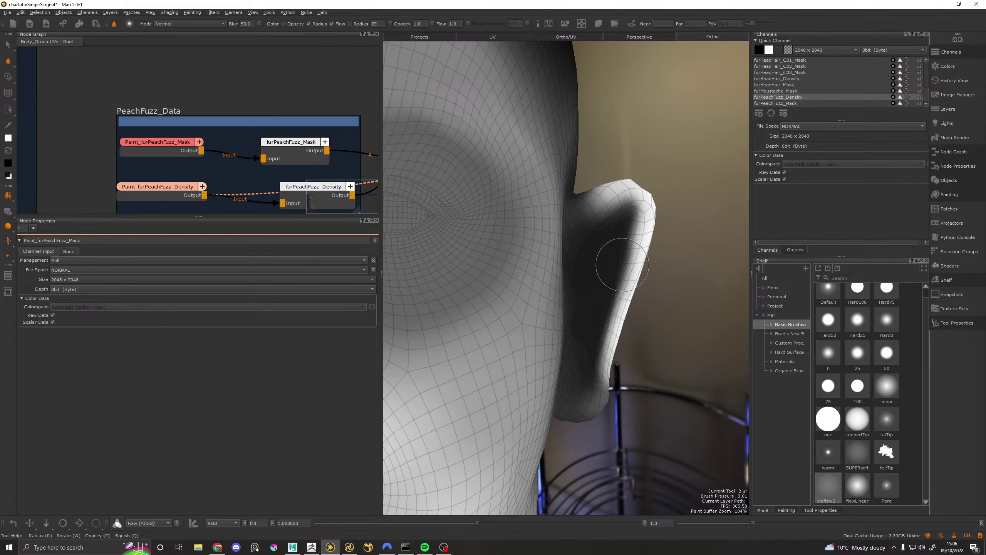
mouse_move(623, 265)
mouse_down()
mouse_move(625, 226)
mouse_move(617, 283)
mouse_up()
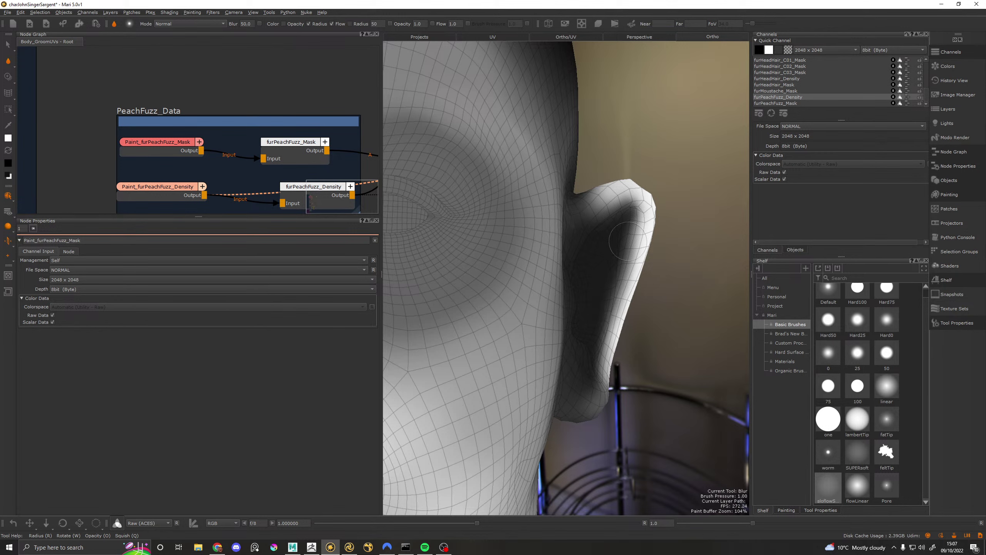
mouse_move(625, 253)
mouse_down()
mouse_move(619, 223)
mouse_move(599, 226)
mouse_up()
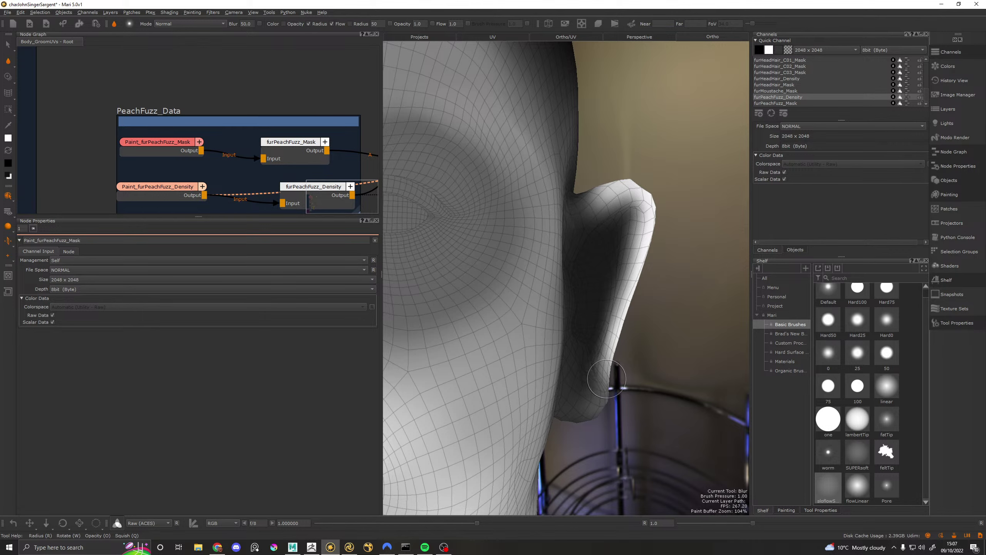
middle_drag(627, 327, 628, 280)
scroll(628, 280, up, 3)
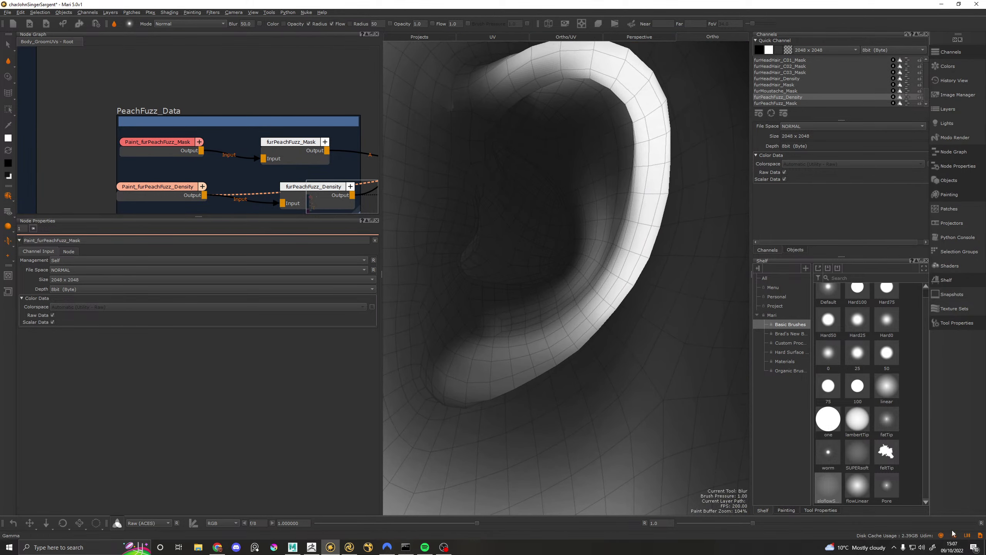
Step: Sample the dark tone inside the ear and paint it along the inner edge of the white rim in the peach fuzz density map
middle_drag(530, 228, 522, 255)
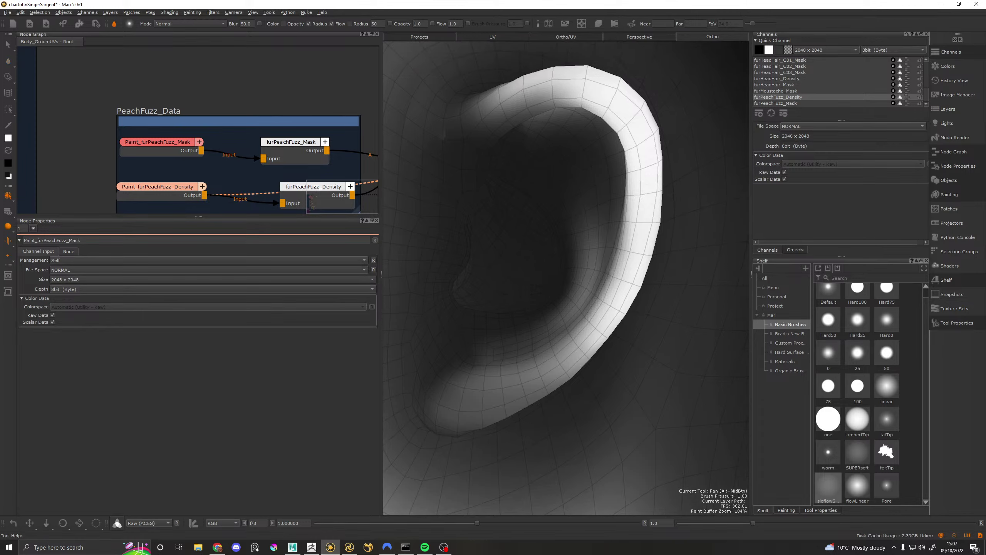
click(8, 61)
click(30, 58)
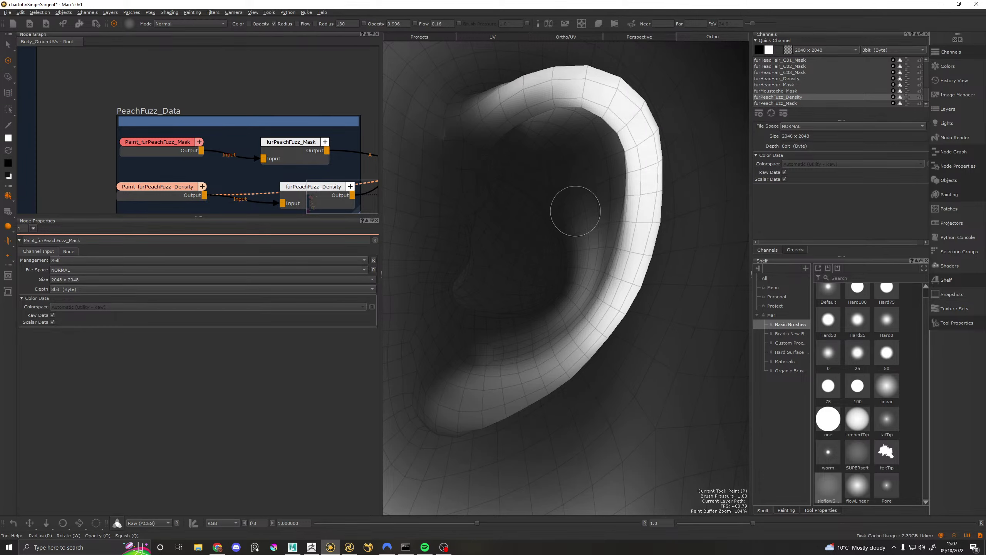
click(11, 125)
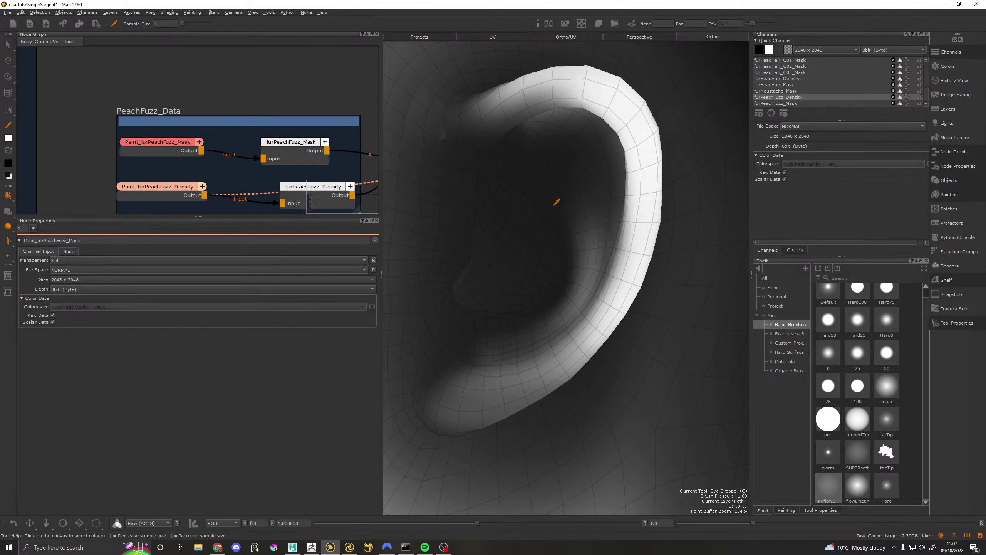
click(8, 60)
mouse_move(588, 220)
mouse_down()
mouse_move(586, 273)
mouse_move(546, 329)
mouse_move(578, 247)
mouse_move(577, 286)
mouse_move(606, 202)
mouse_move(601, 264)
mouse_move(613, 229)
mouse_move(590, 315)
mouse_move(581, 307)
mouse_up()
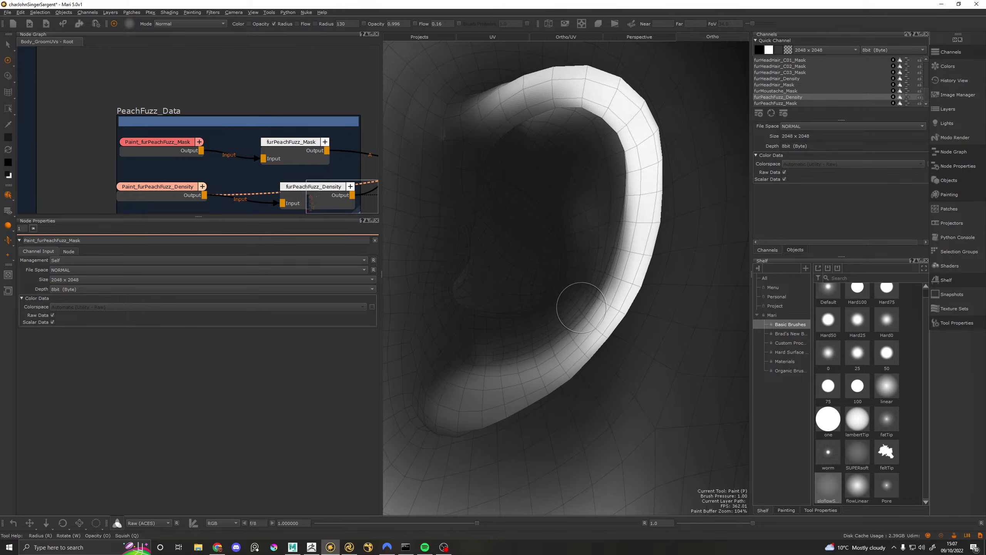
mouse_move(508, 376)
mouse_down()
mouse_move(461, 376)
mouse_move(529, 355)
mouse_move(611, 273)
mouse_move(577, 167)
mouse_move(574, 196)
mouse_move(497, 341)
mouse_move(581, 279)
mouse_move(590, 210)
mouse_move(593, 246)
mouse_up()
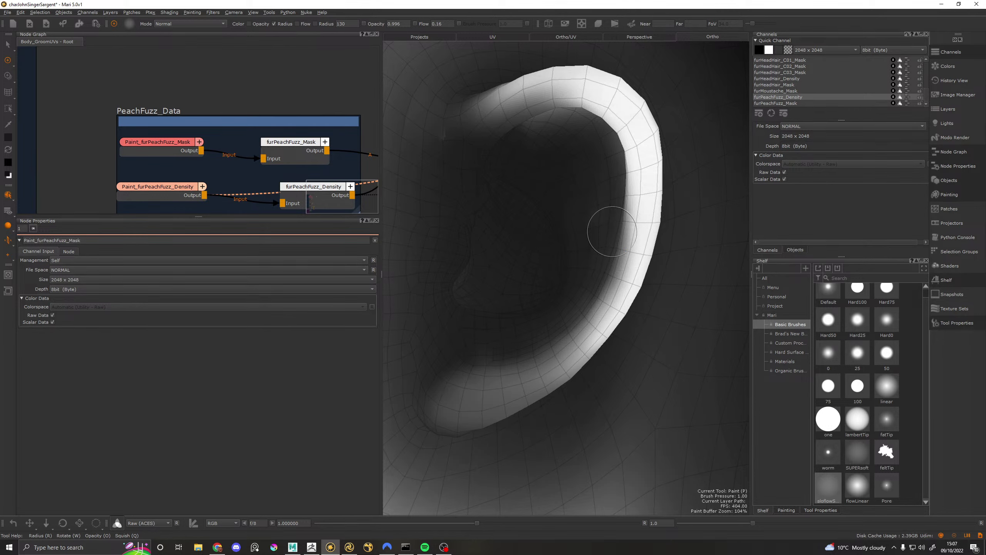
Step: Export all patches of the furPeachFuzz_Density channel flattened to 02_Texturing/PUBLISH/GroomMaps as furPeachFuzz_Density.tiff, replacing the existing file
key(h)
alt+drag(511, 95, 574, 109)
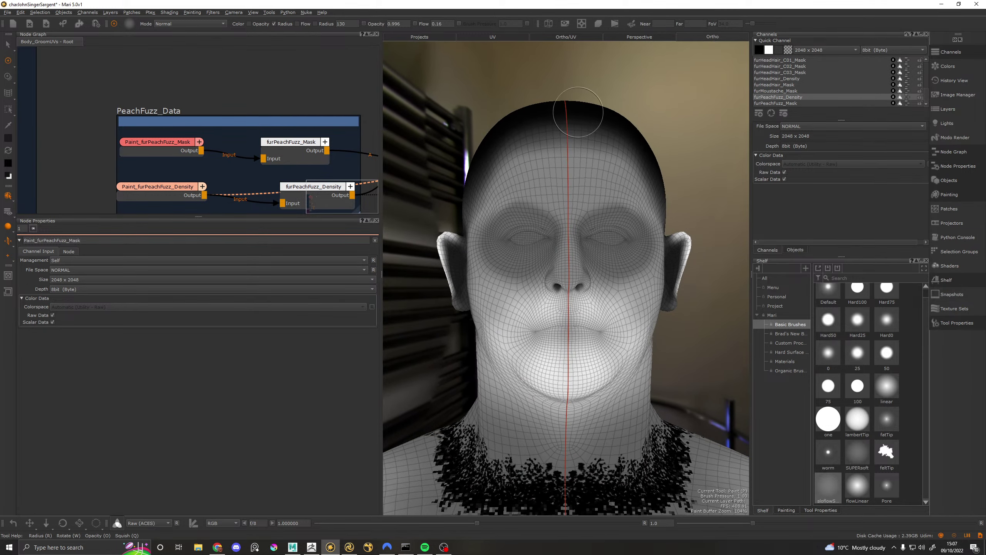
right_click(795, 99)
mouse_move(842, 192)
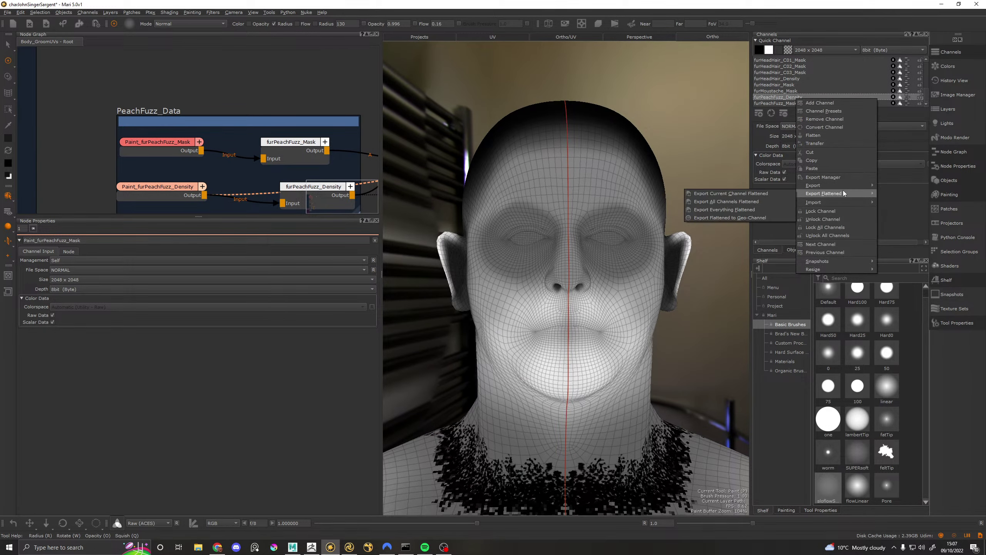
click(741, 193)
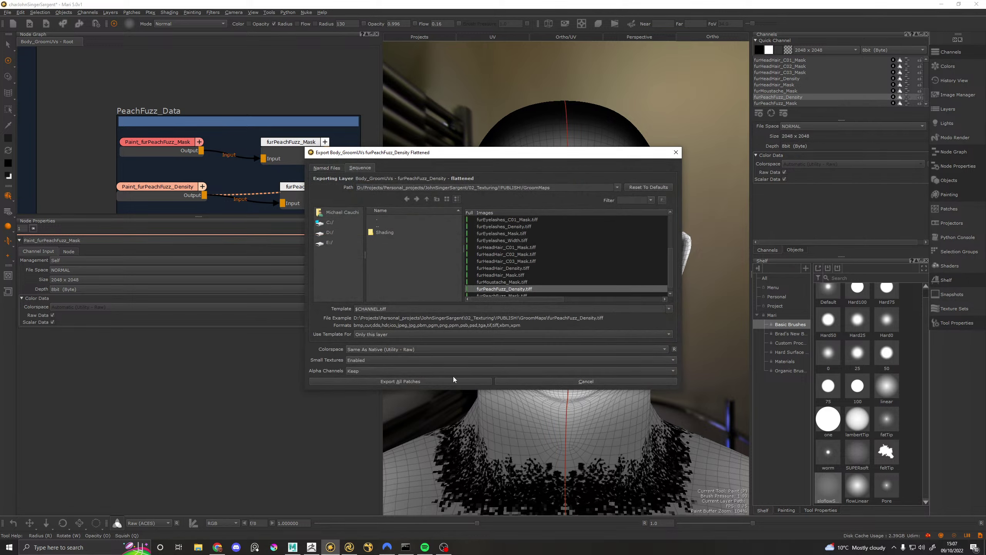
click(414, 380)
click(532, 279)
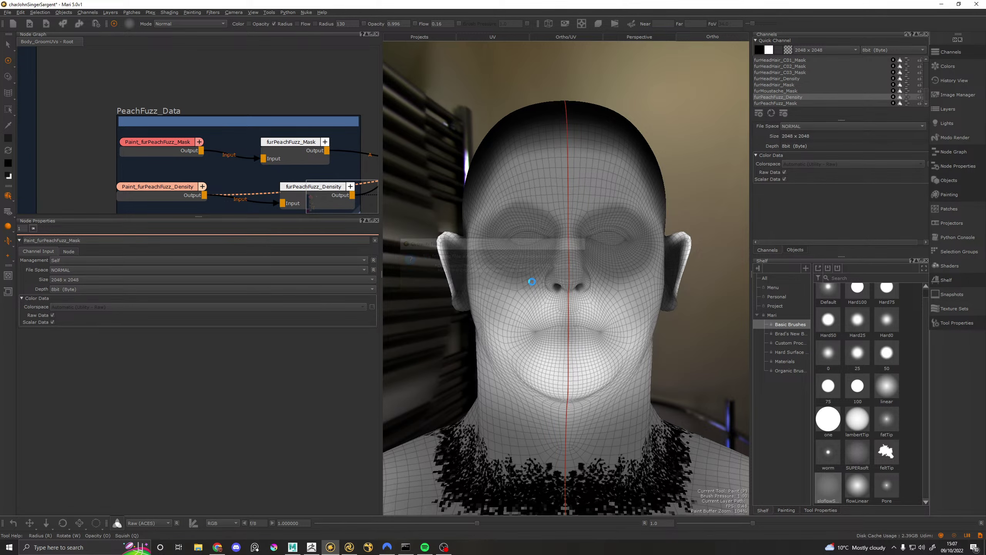
key(ctrl+z)
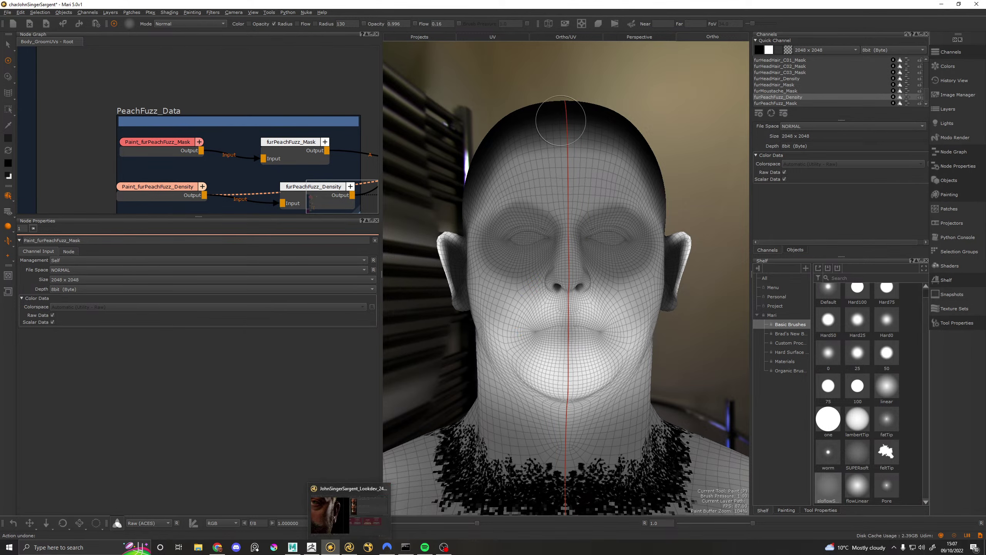
Step: Switch to Nuke and open the recent comp SingerSargent_Comp_v002.nk from the 05_Comp folder
click(367, 547)
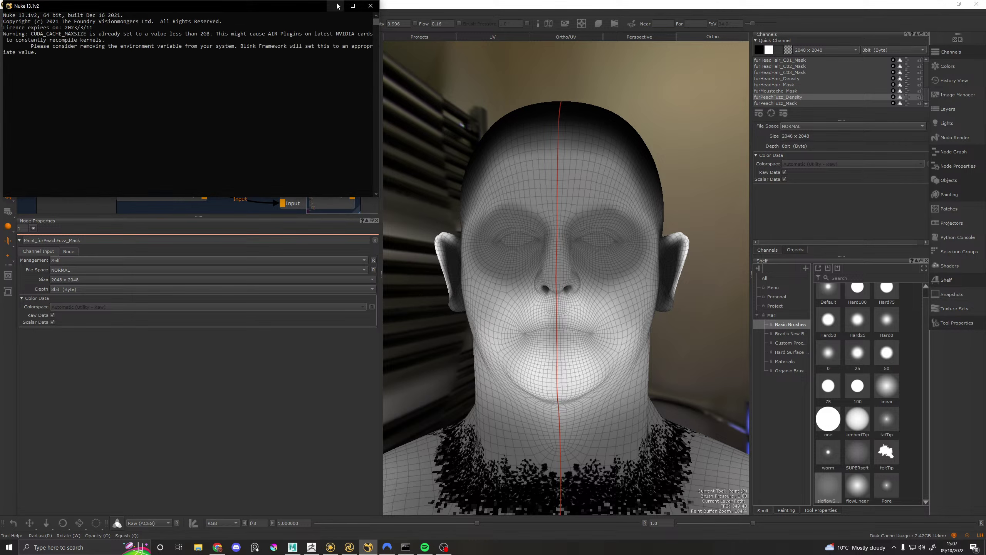
click(334, 7)
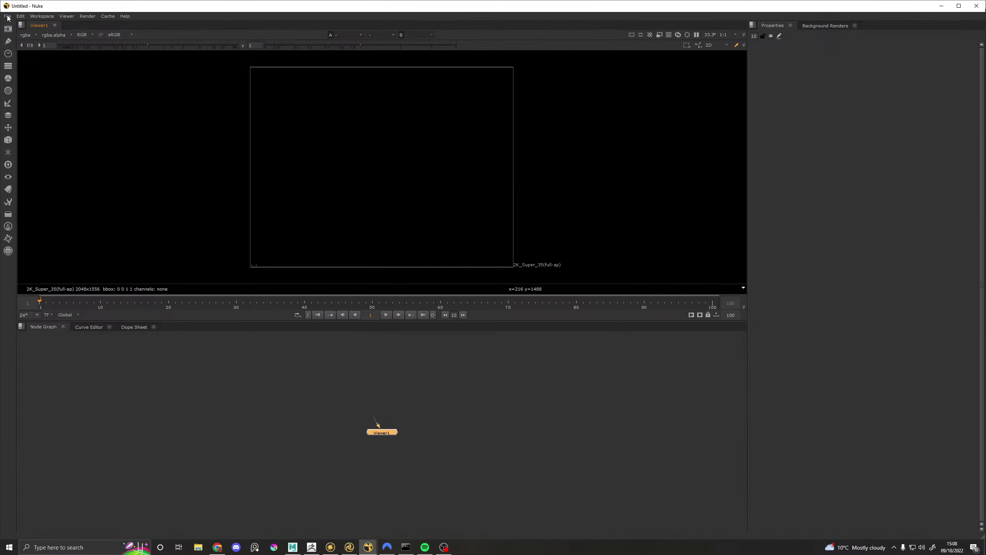
click(7, 16)
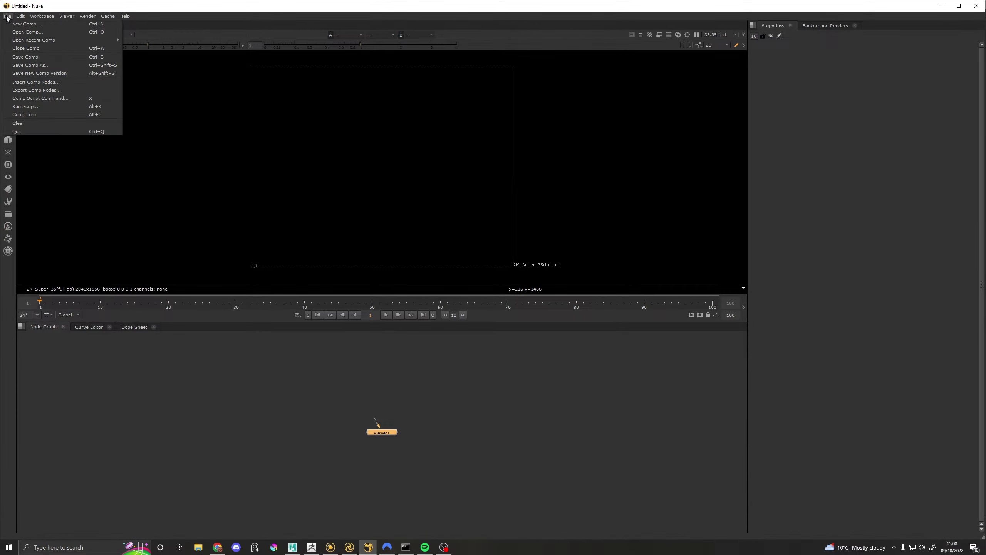
mouse_move(54, 40)
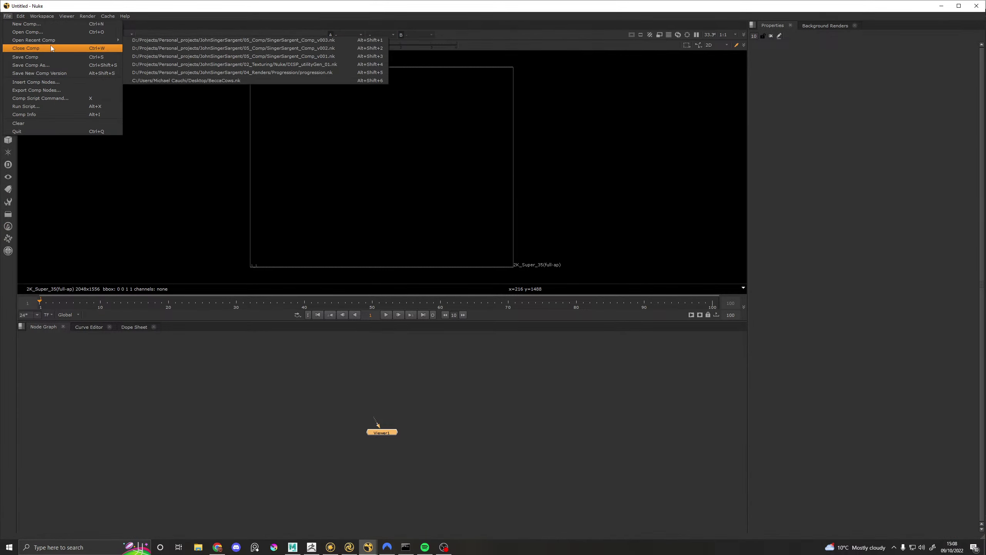
click(266, 47)
Step: Switch to Katana, set a region of interest over the head from the forehead to the mouth, and render Render22
click(334, 548)
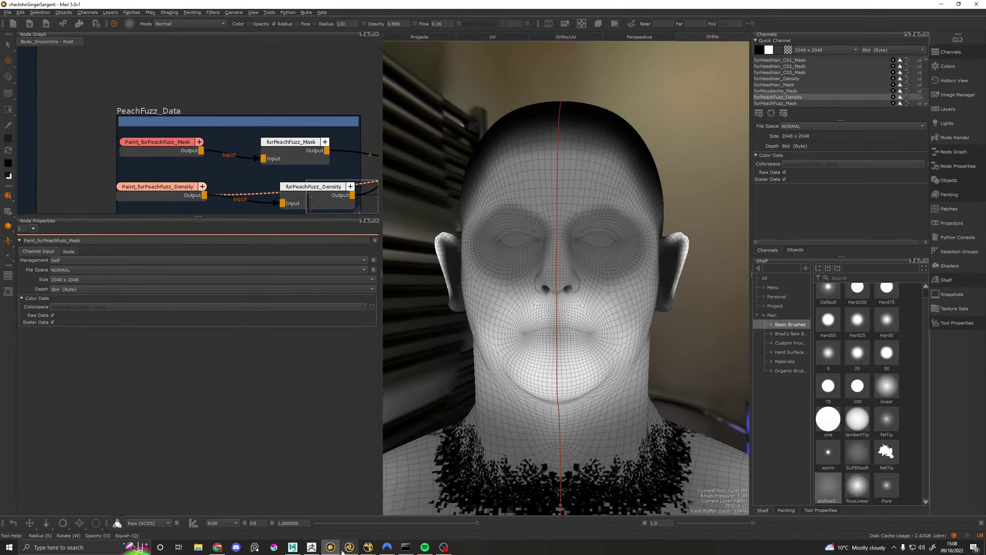
click(349, 547)
scroll(364, 277, down, 5)
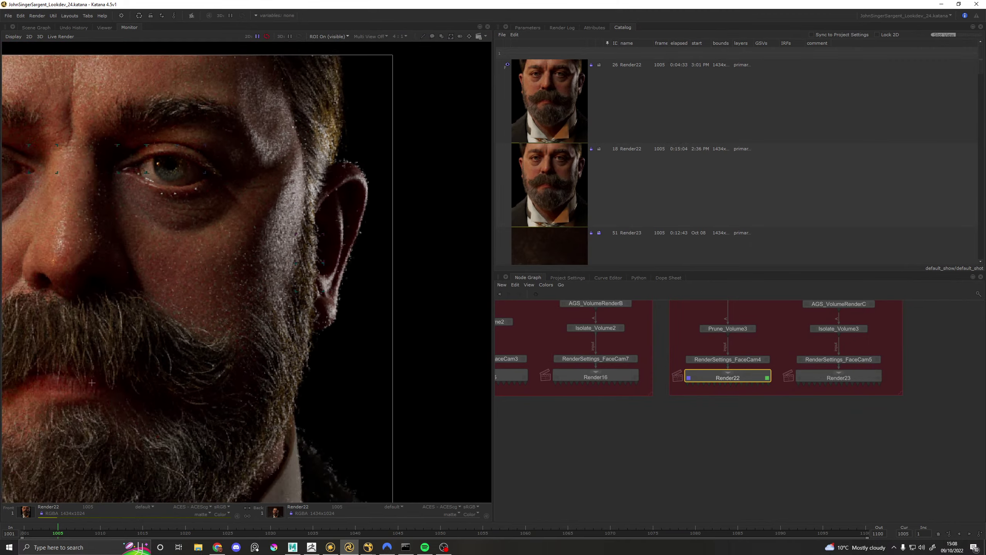
scroll(330, 260, up, 1)
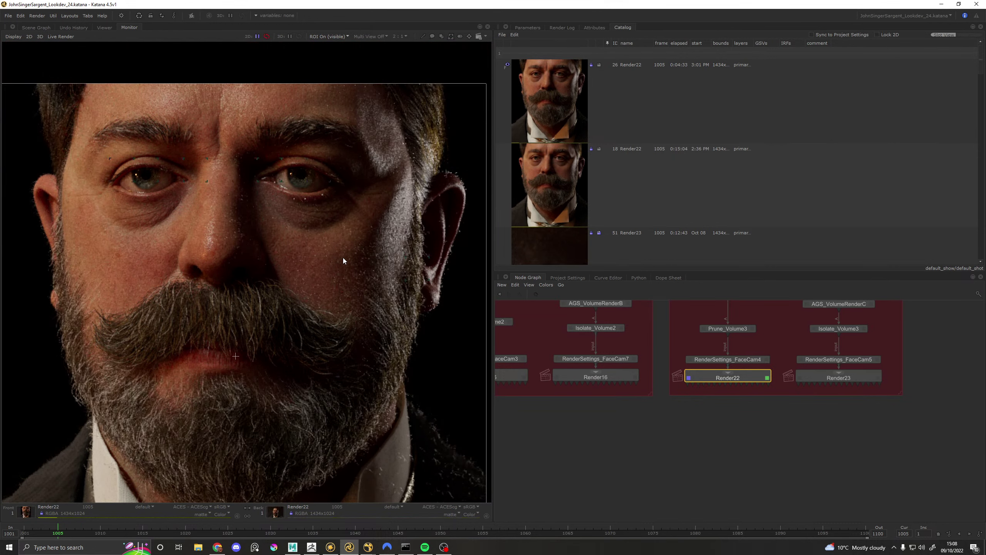
scroll(387, 252, down, 2)
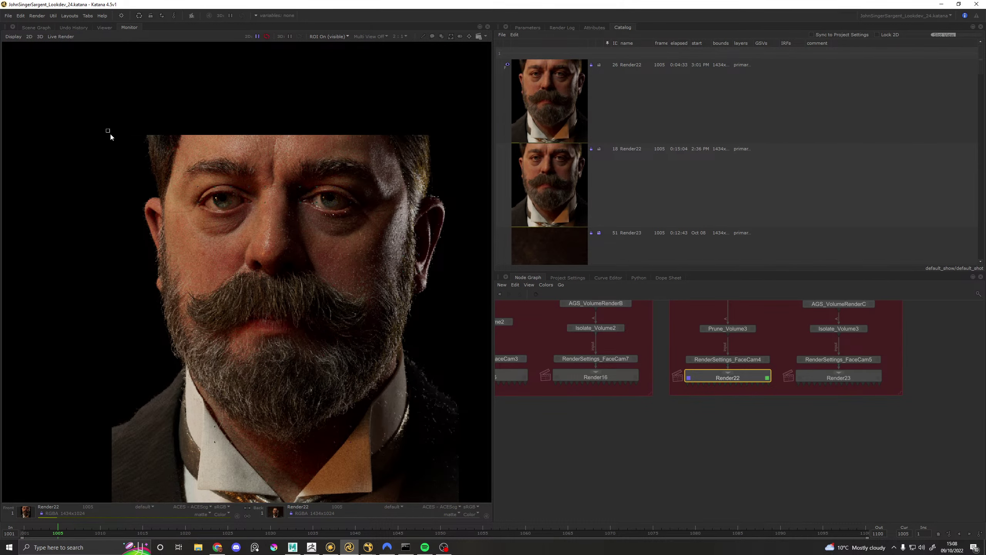
drag(106, 129, 465, 342)
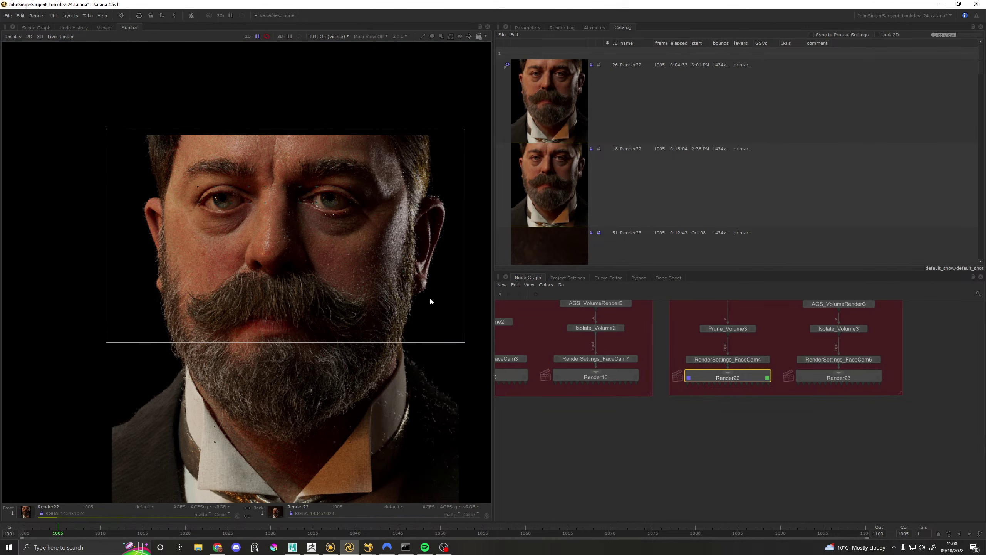
key(backslash)
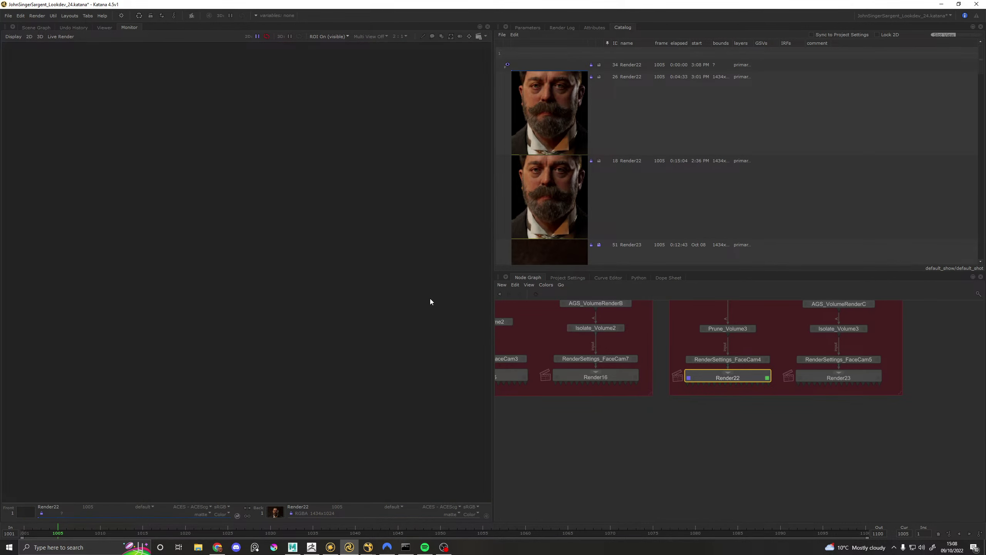
Step: Switch to ZBrush and close the empty reference board window
click(312, 547)
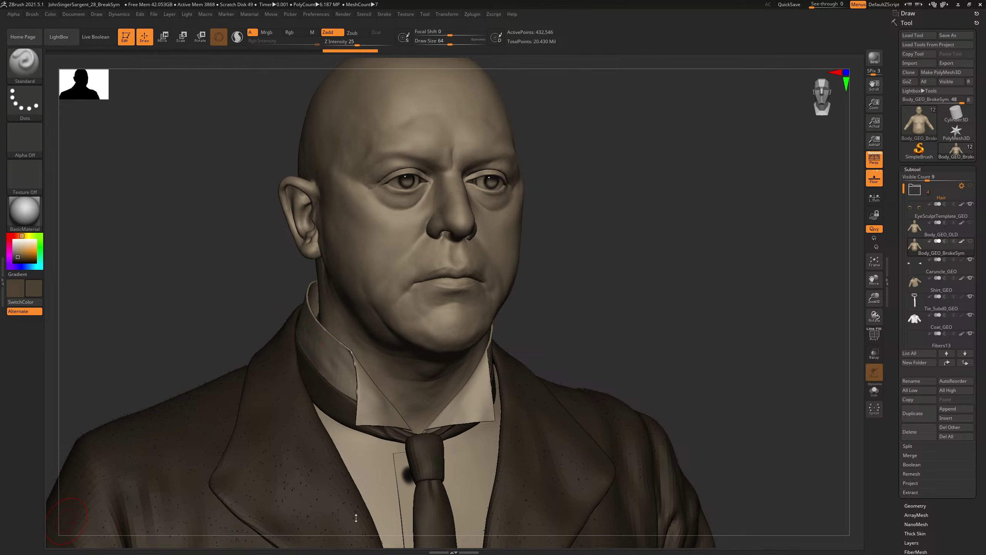
right_click(577, 178)
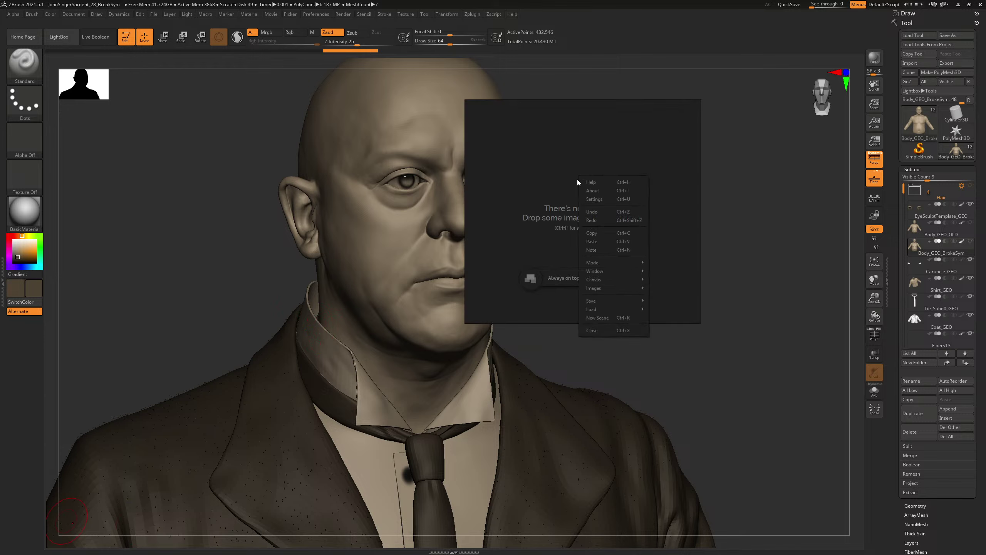
click(545, 124)
drag(586, 123, 570, 149)
key(alt+F4)
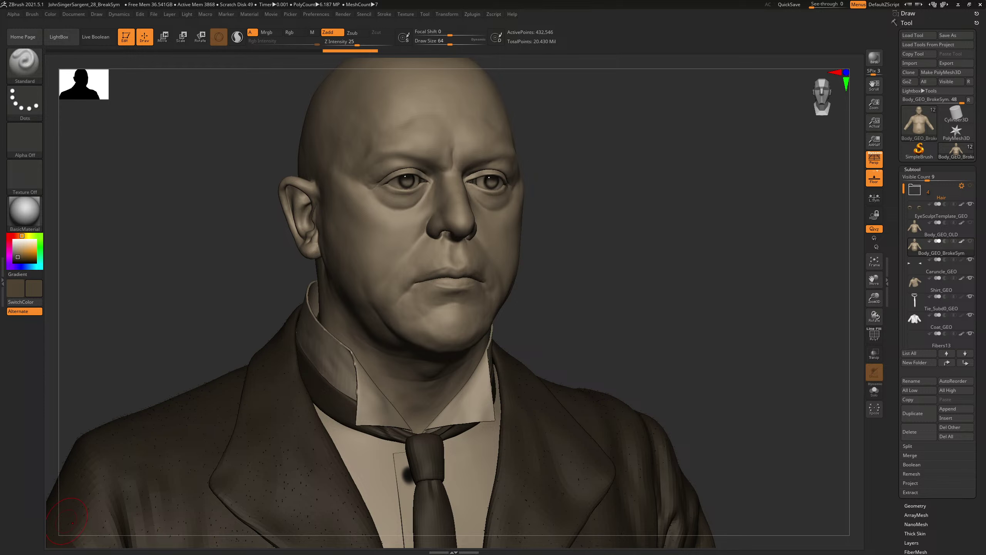
Step: Examine the shirt and tie photos and the main portrait reference on the image board, and close the board
key(alt+Tab)
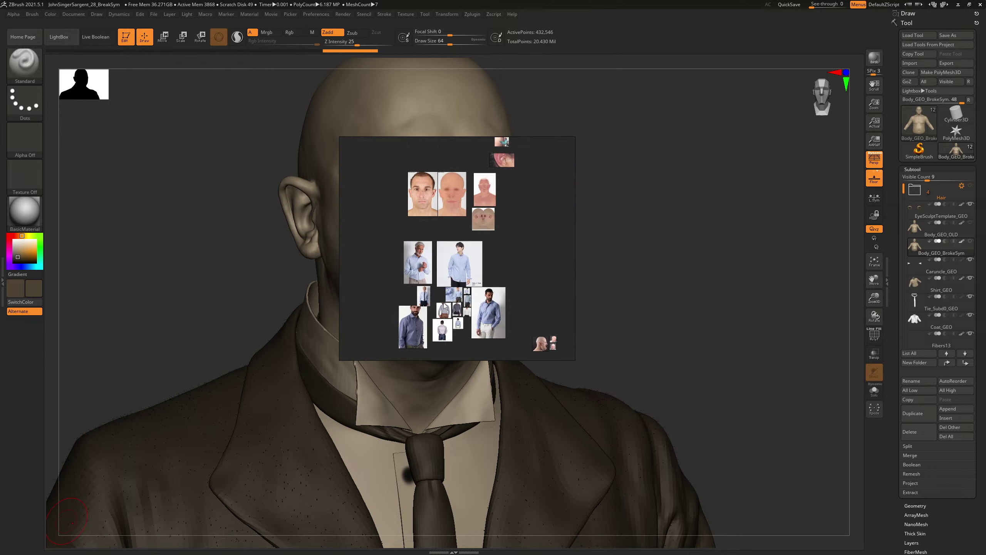
scroll(406, 329, up, 5)
middle_drag(428, 263, 454, 321)
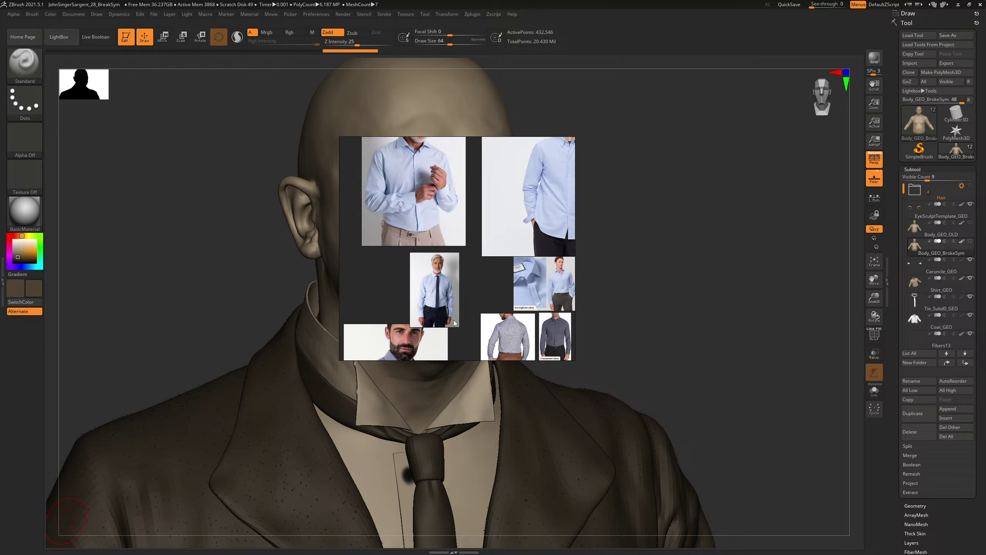
scroll(449, 298, up, 6)
scroll(425, 273, down, 4)
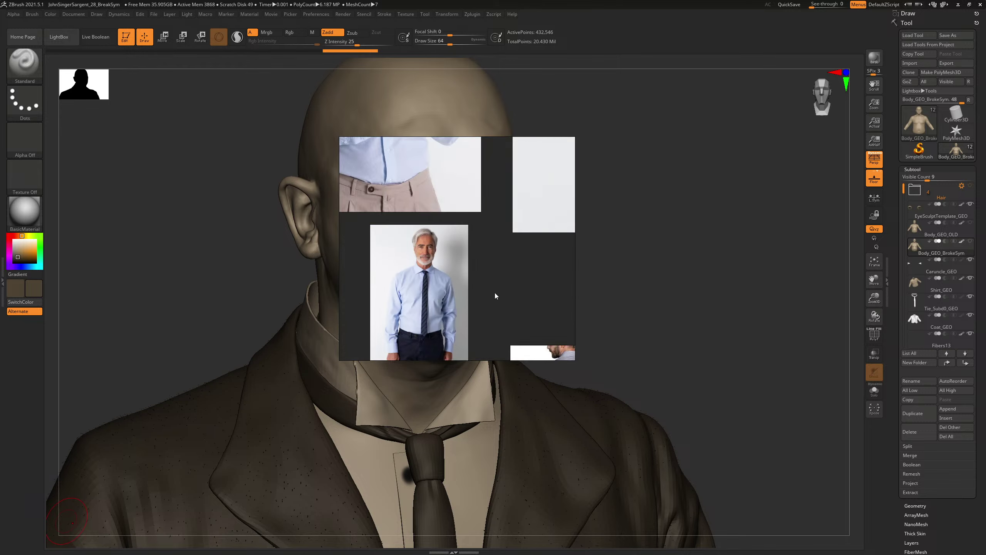
middle_drag(495, 293, 386, 132)
scroll(472, 223, down, 3)
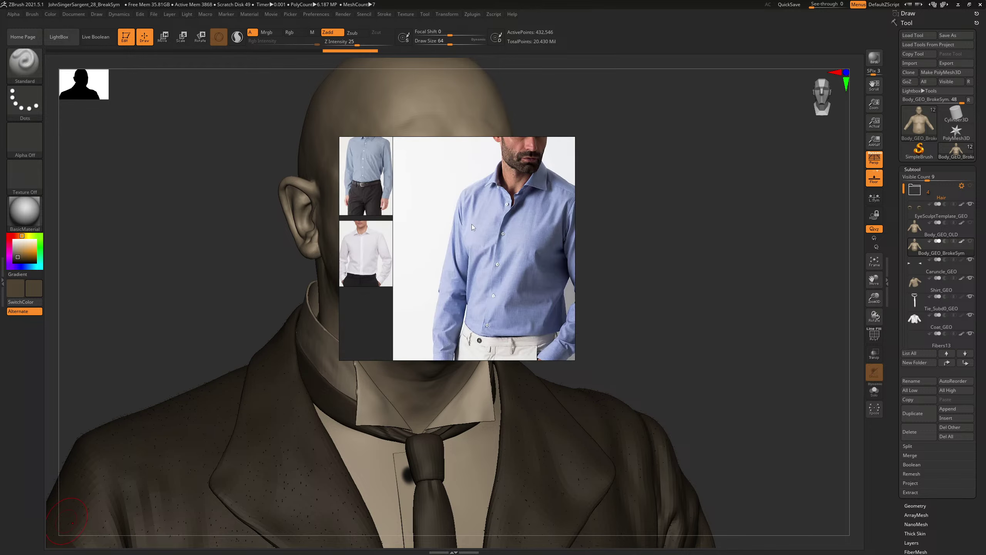
scroll(472, 223, down, 3)
scroll(409, 240, up, 2)
scroll(349, 344, up, 2)
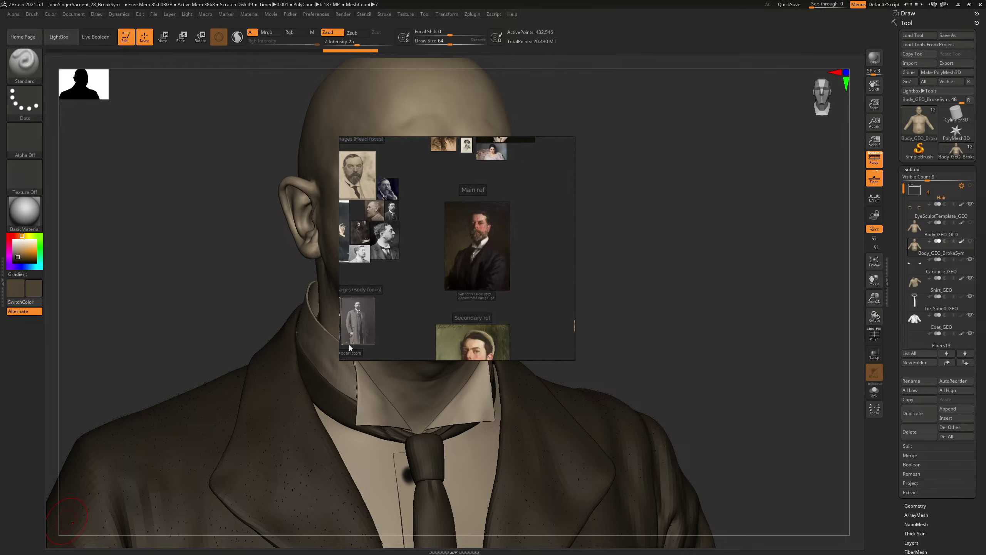
middle_drag(446, 254, 456, 293)
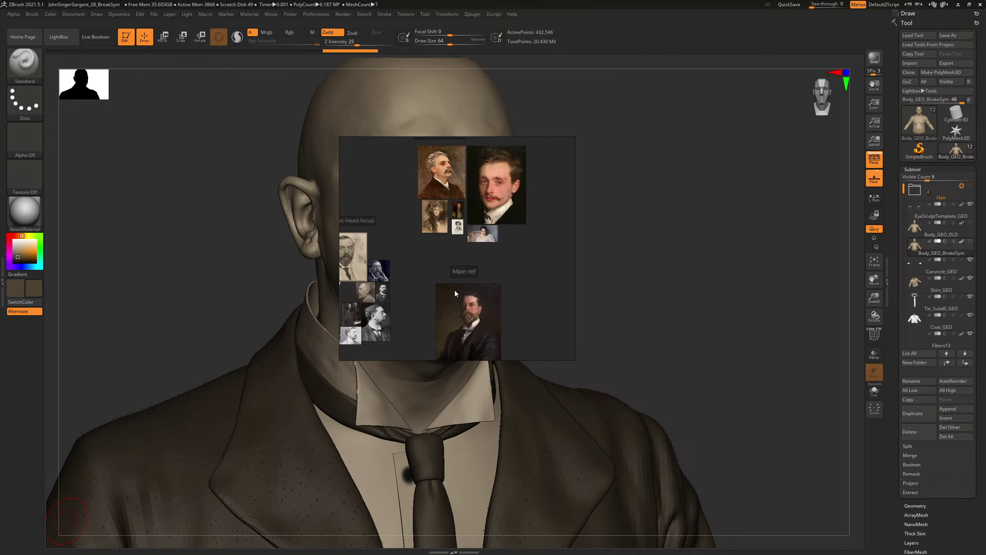
right_click(542, 268)
click(566, 424)
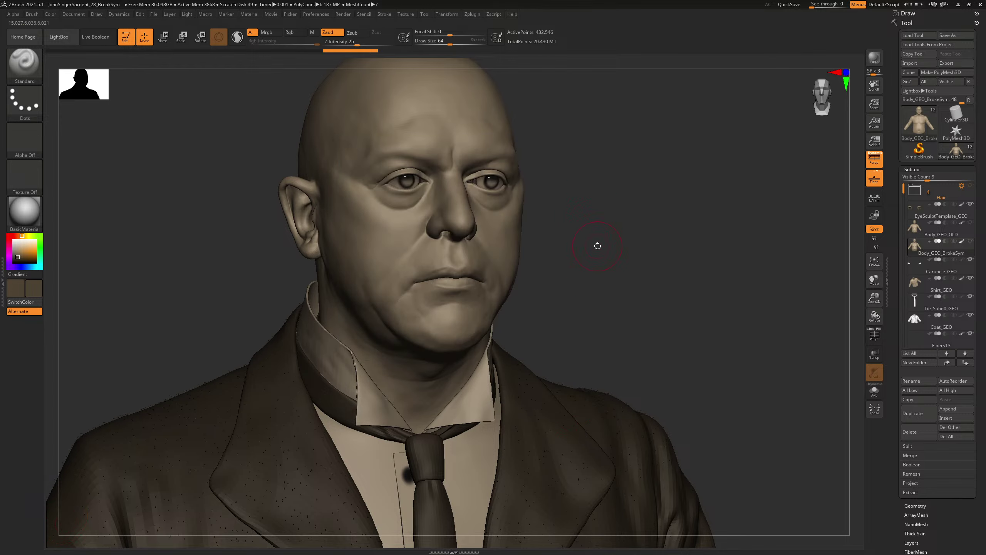
Step: Lower the body mesh by two subdivision levels and make the tie the active subtool
drag(598, 245, 647, 120)
alt+drag(636, 198, 714, 191)
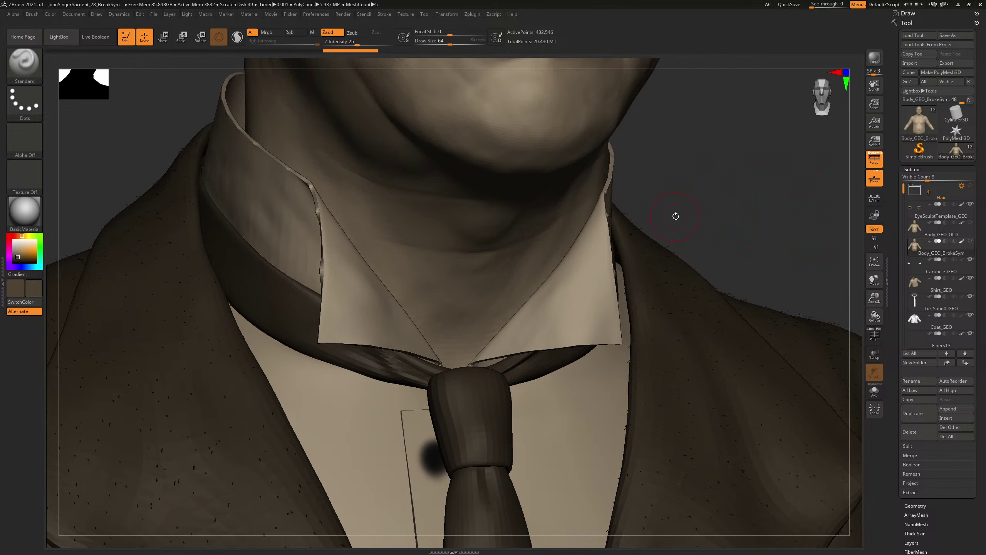
key(shift+d)
key(shift+d)
alt+drag(676, 218, 432, 365)
alt+click(384, 350)
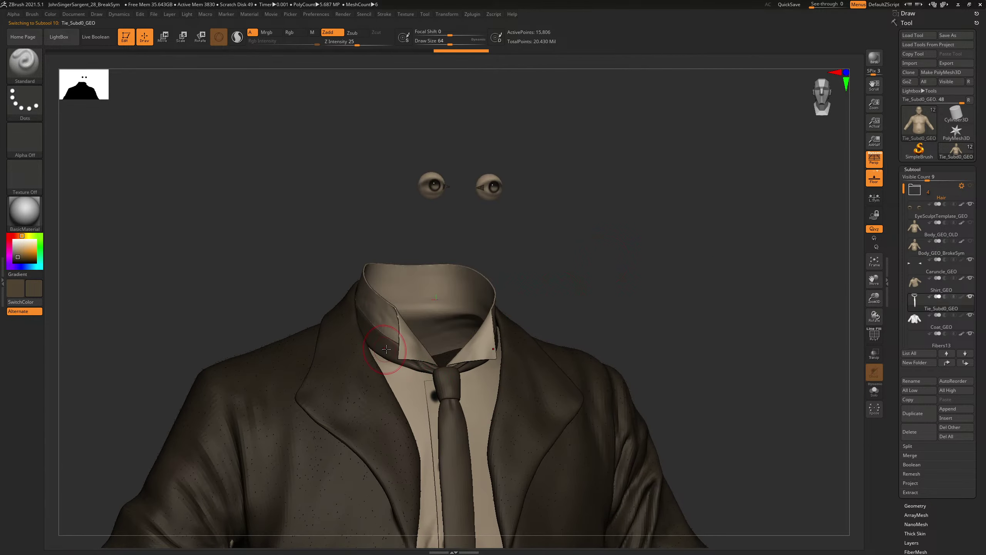
Step: Show the Body_GEO_BrokeSym subtool, and isolate the tie with Solo at a higher subdivision level
drag(638, 277, 811, 239)
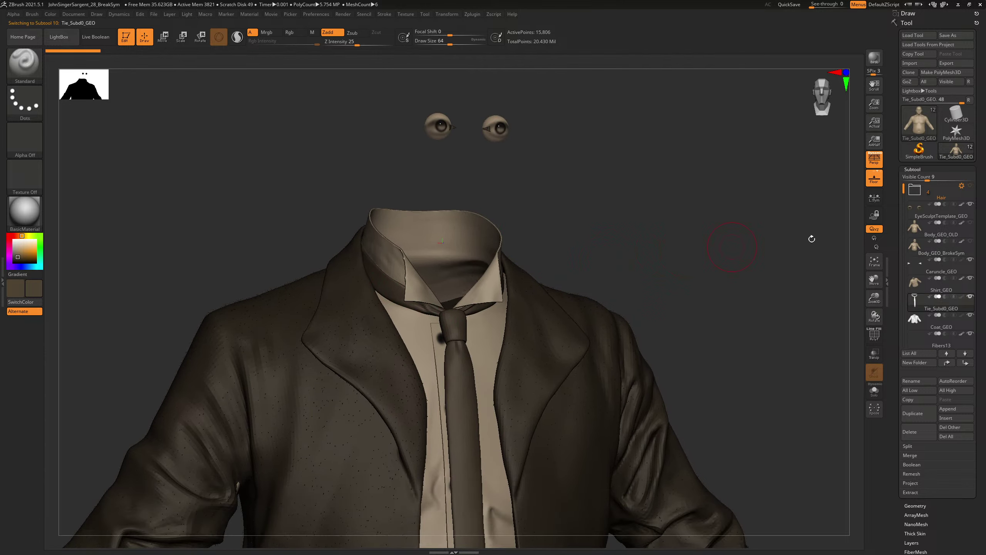
click(970, 241)
alt+drag(556, 238, 891, 434)
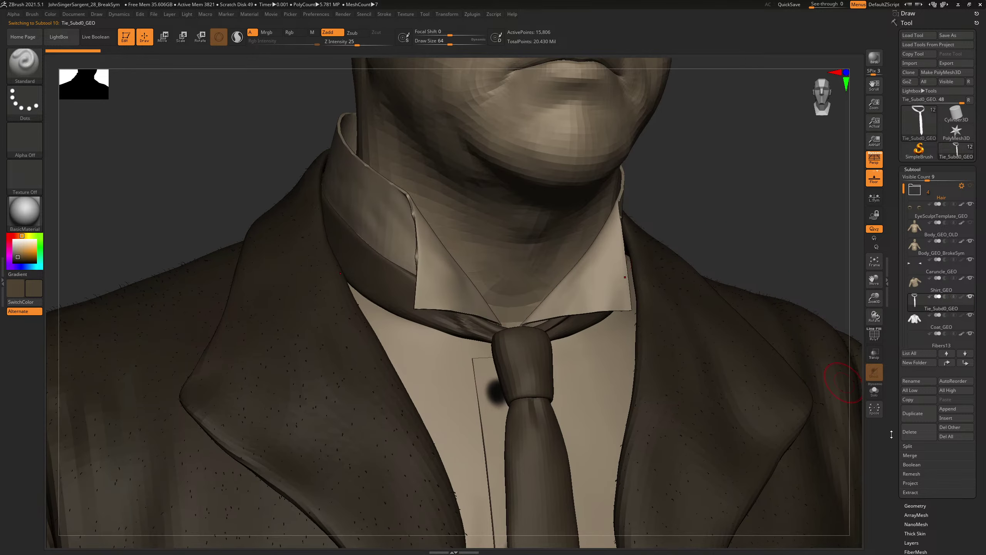
click(874, 390)
drag(686, 275, 696, 319)
key(d)
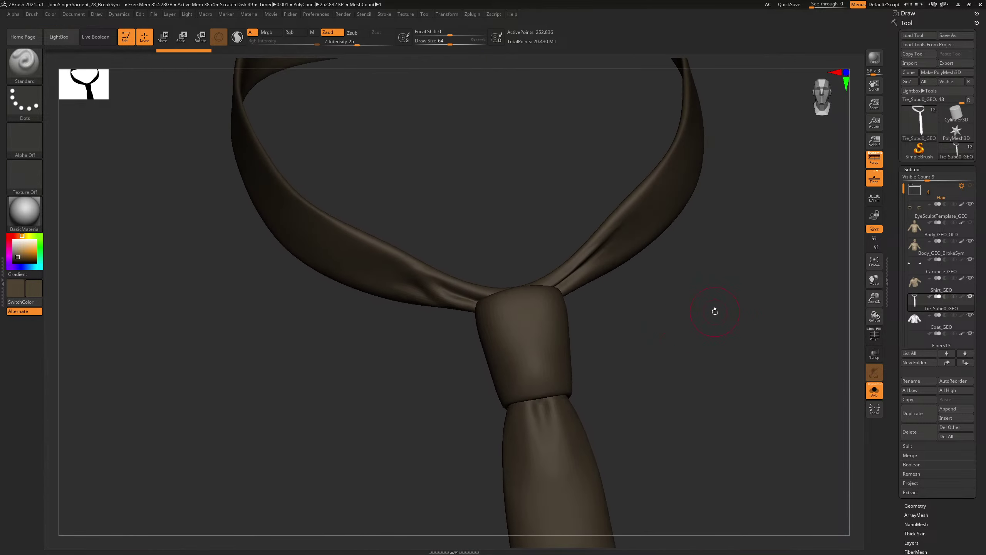
Step: Sculpt fabric folds on the left neckband beside the tie knot using the ClayBuildup brush with the round Alpha 06
key(b)
key(c)
key(b)
drag(483, 223, 350, 155)
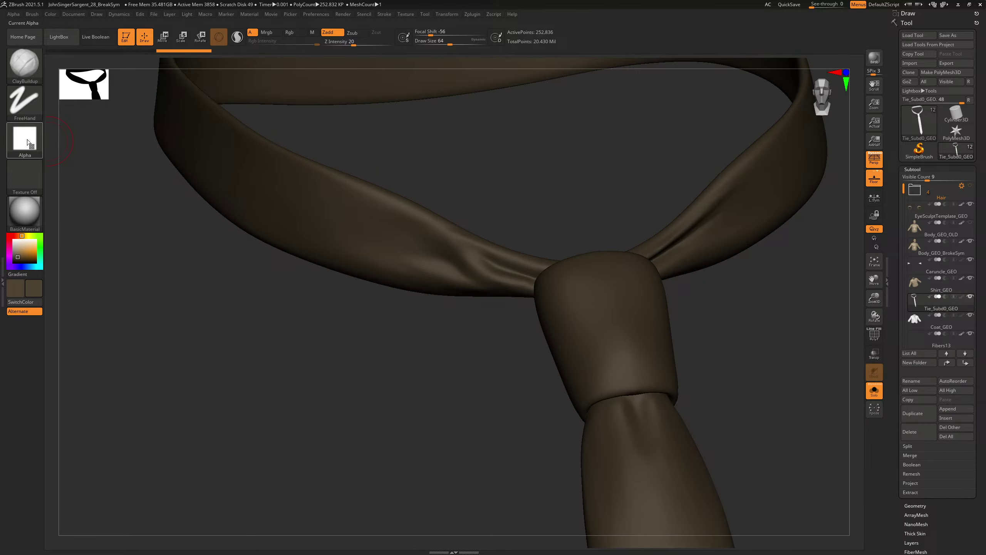
click(25, 139)
click(304, 179)
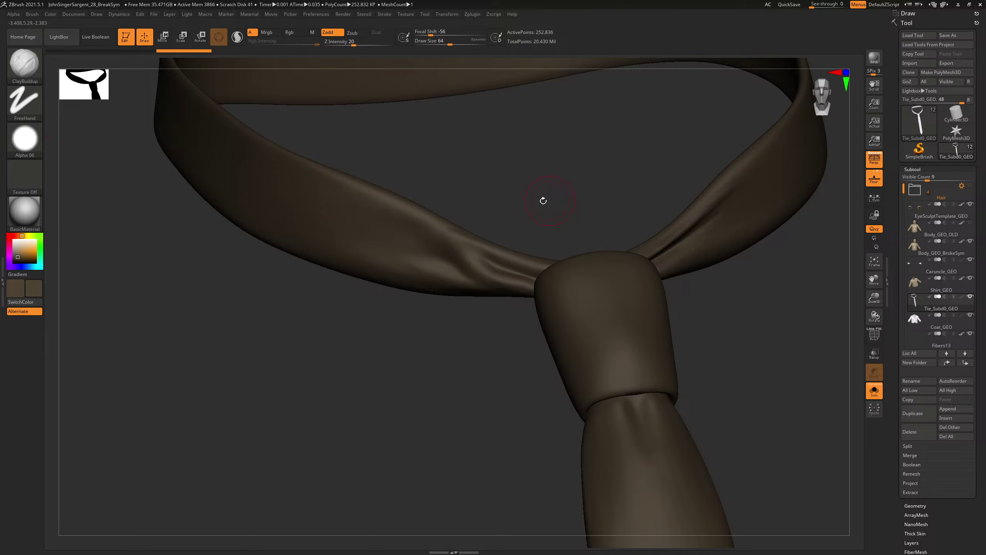
mouse_move(541, 200)
right_down()
mouse_move(513, 191)
mouse_move(438, 281)
right_up()
key(s)
mouse_move(439, 280)
mouse_down()
mouse_move(472, 281)
mouse_move(480, 300)
mouse_move(477, 276)
mouse_move(459, 269)
mouse_up()
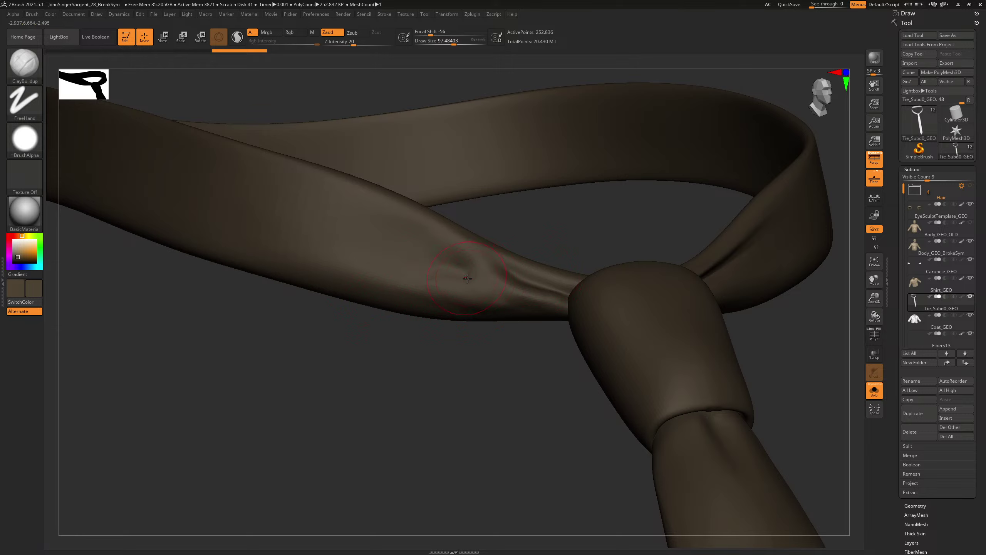
key(bracketleft)
drag(501, 275, 497, 269)
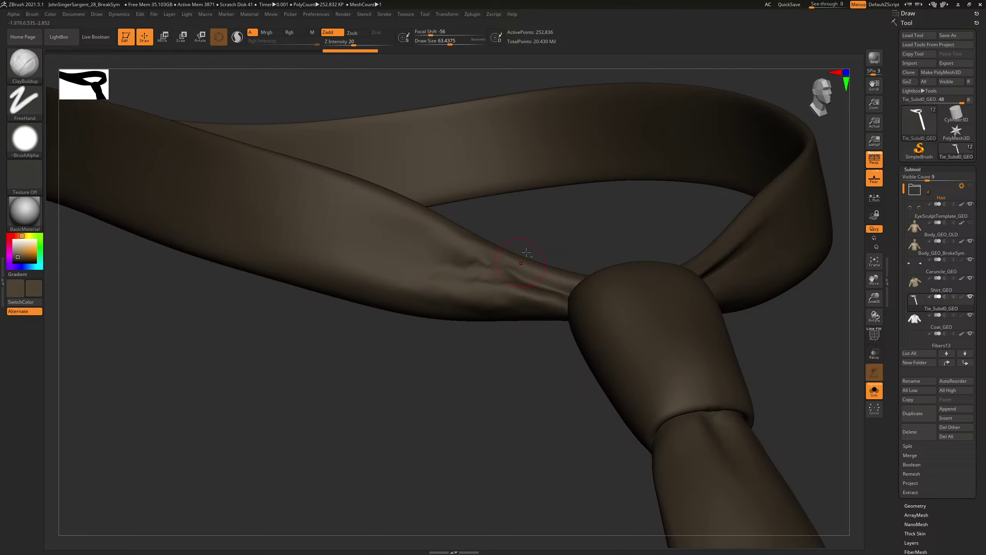
Step: Refine the narrow folds running into the knot with ClayBuildup at draw sizes of about 50 to 61
drag(579, 229, 413, 292)
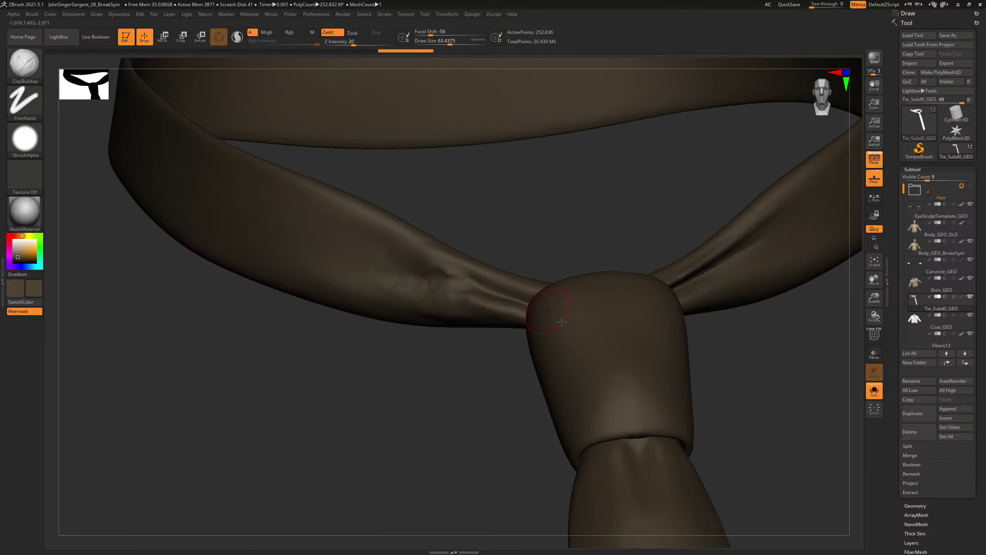
mouse_move(562, 322)
mouse_down()
mouse_move(415, 277)
mouse_move(456, 279)
mouse_up()
key([)
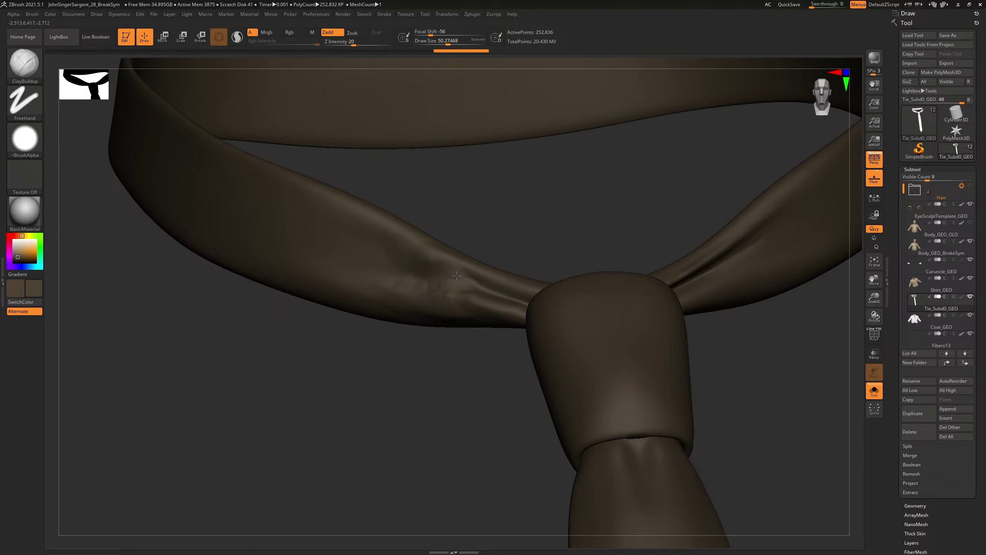
drag(433, 281, 471, 274)
key(])
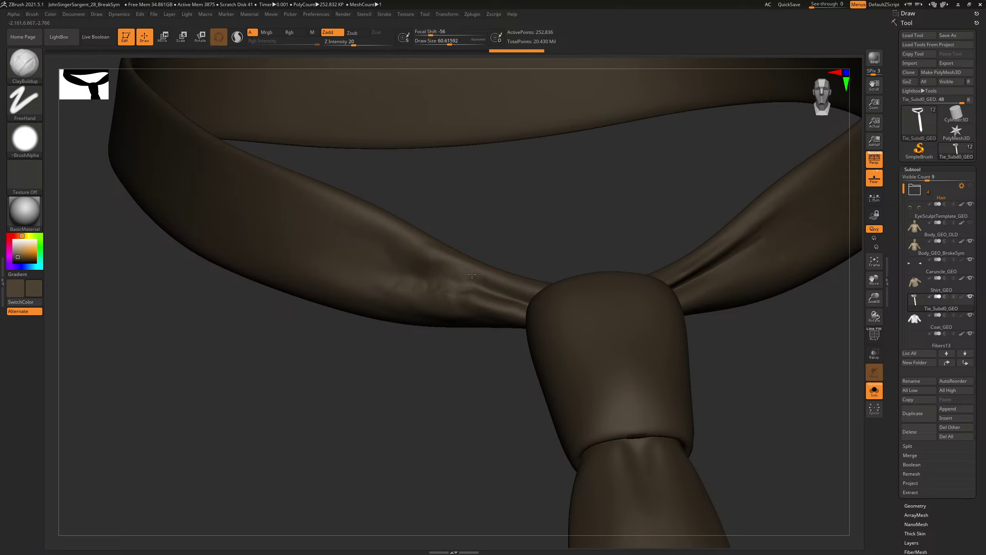
Step: Build up the broad area around the band's folds with ClayBuildup at a draw size of about 110, and smooth it
key(s)
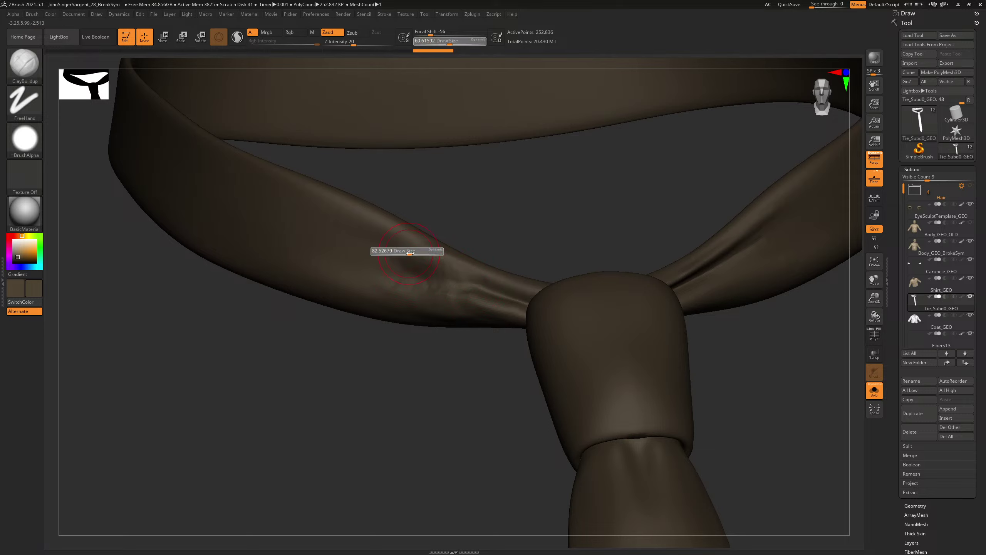
click(412, 250)
drag(383, 235, 404, 248)
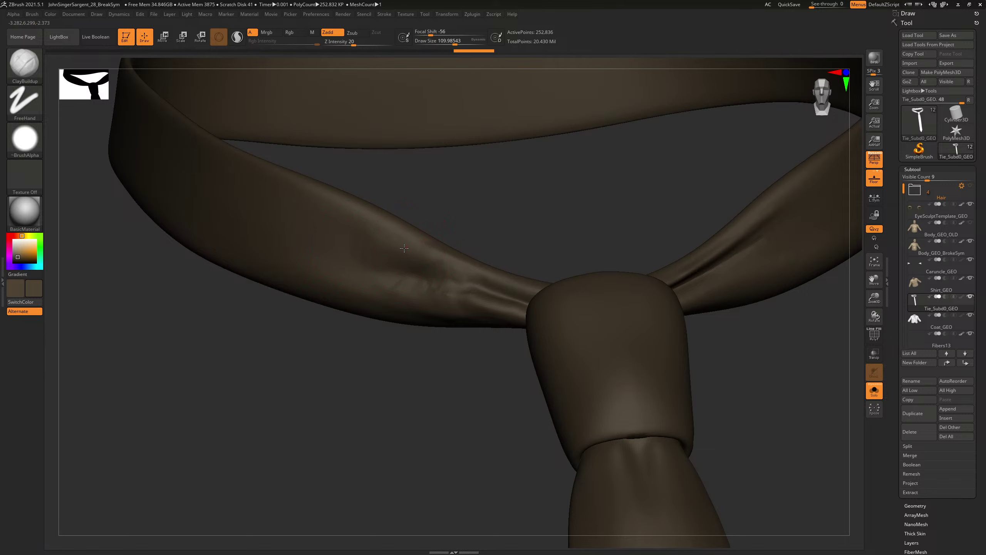
key(shift)
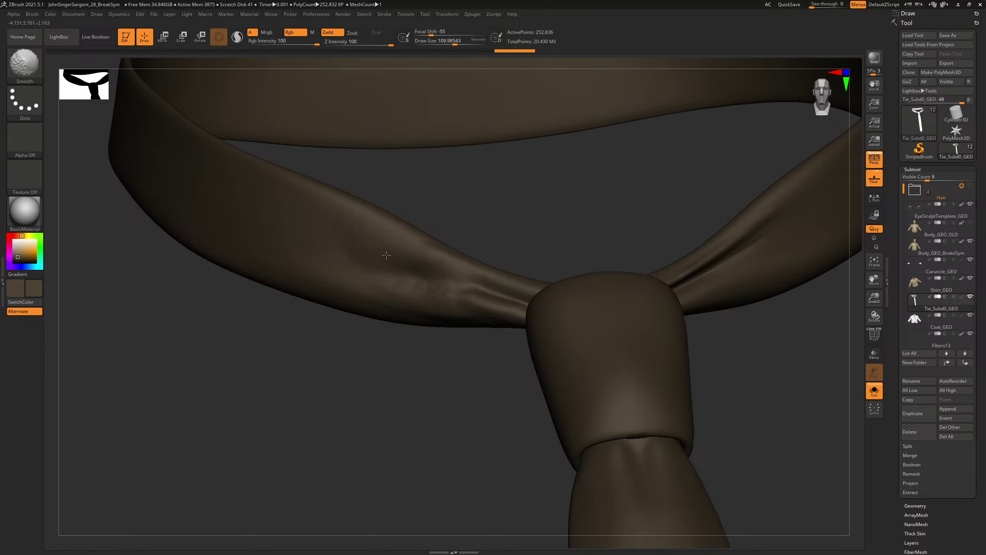
drag(515, 209, 513, 230)
Step: Add long fold lines along the lower edge of the neckband with the Standard brush at a draw size of about 48
key(b)
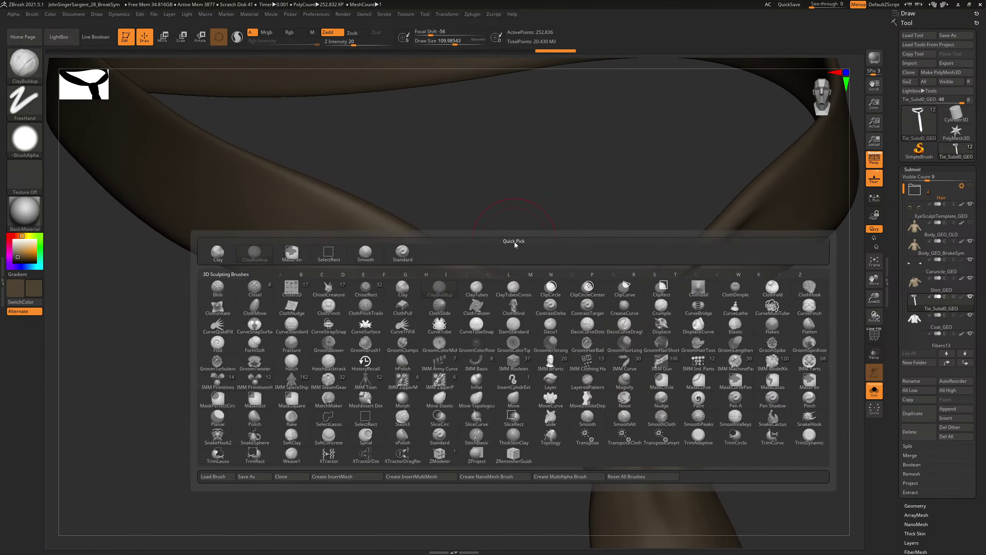
key(s)
key(t)
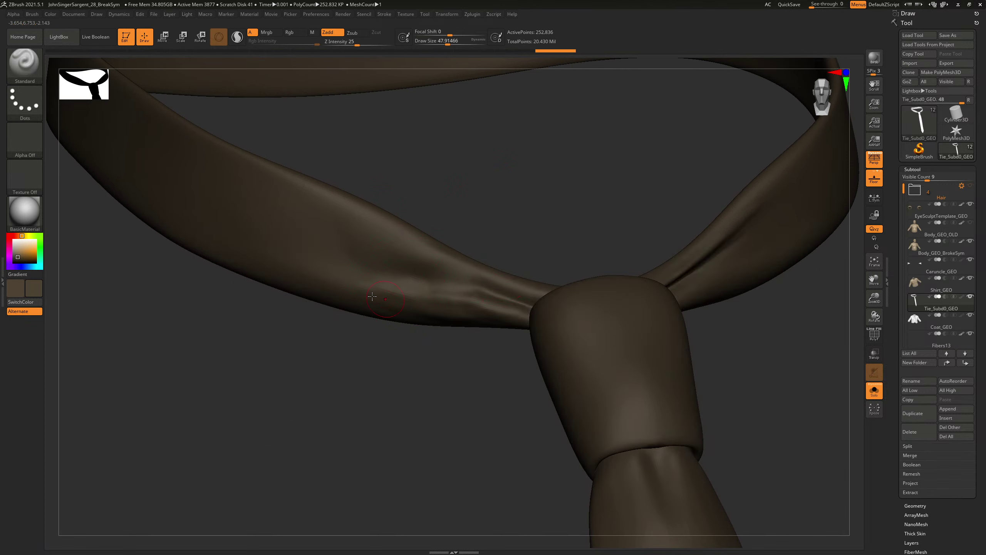
mouse_move(437, 302)
mouse_down()
mouse_move(516, 298)
mouse_move(524, 314)
mouse_move(498, 317)
mouse_up()
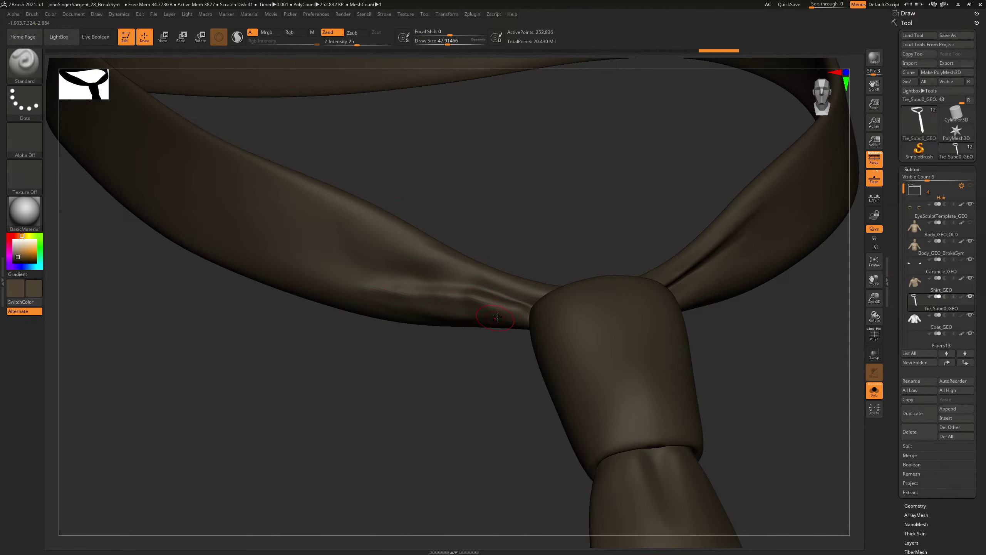
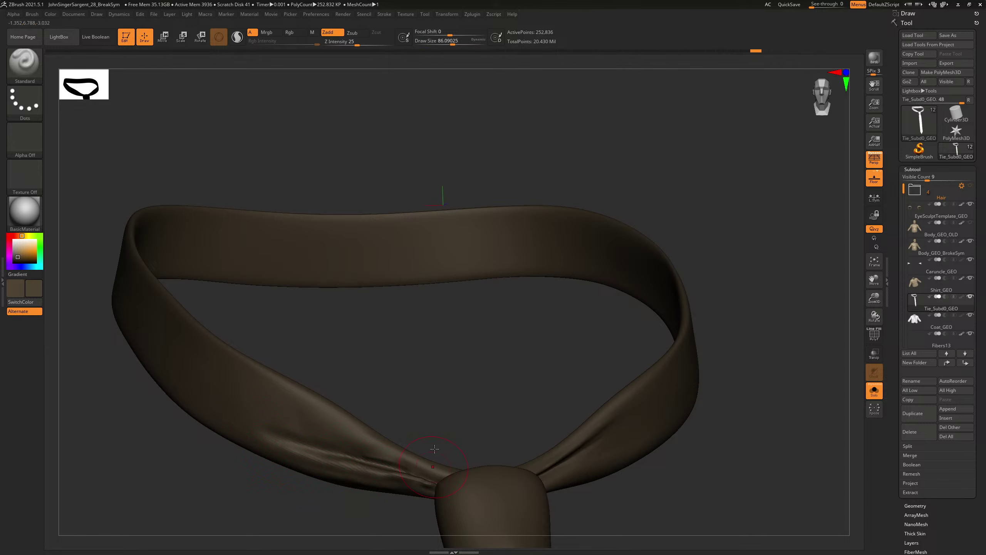
Step: Smooth the fold lines along the left neckband at a draw size of about 73
drag(427, 369, 501, 267)
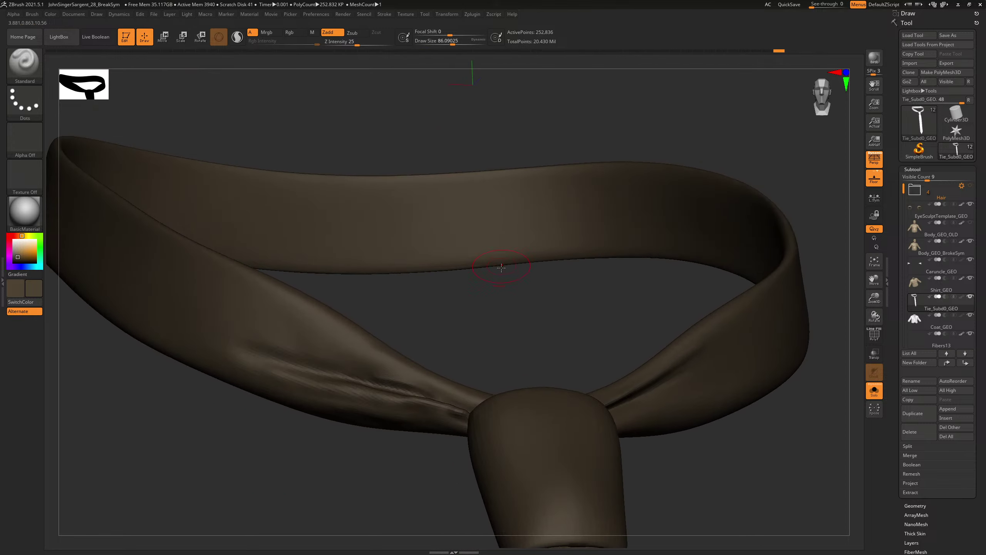
drag(533, 303, 355, 381)
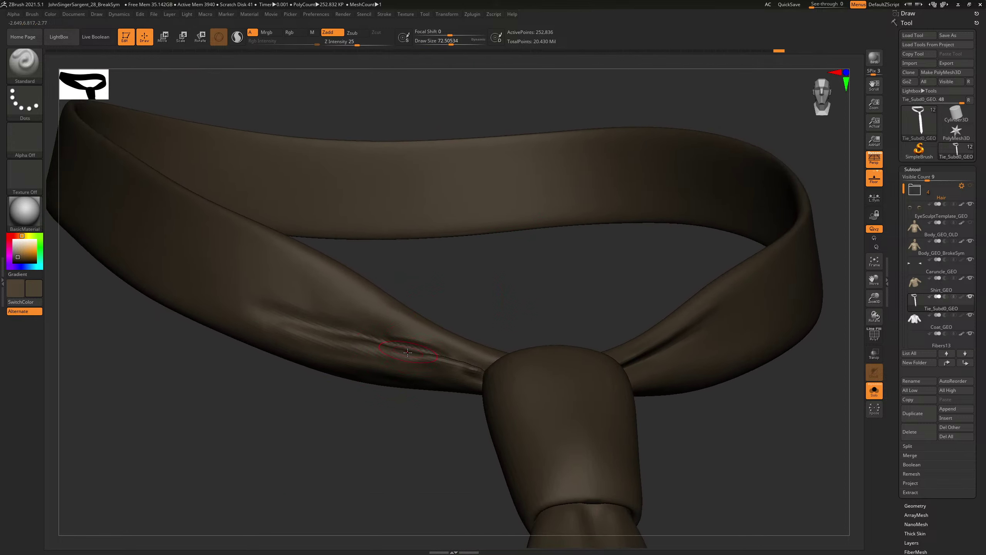
key(shift)
shift+drag(450, 356, 322, 328)
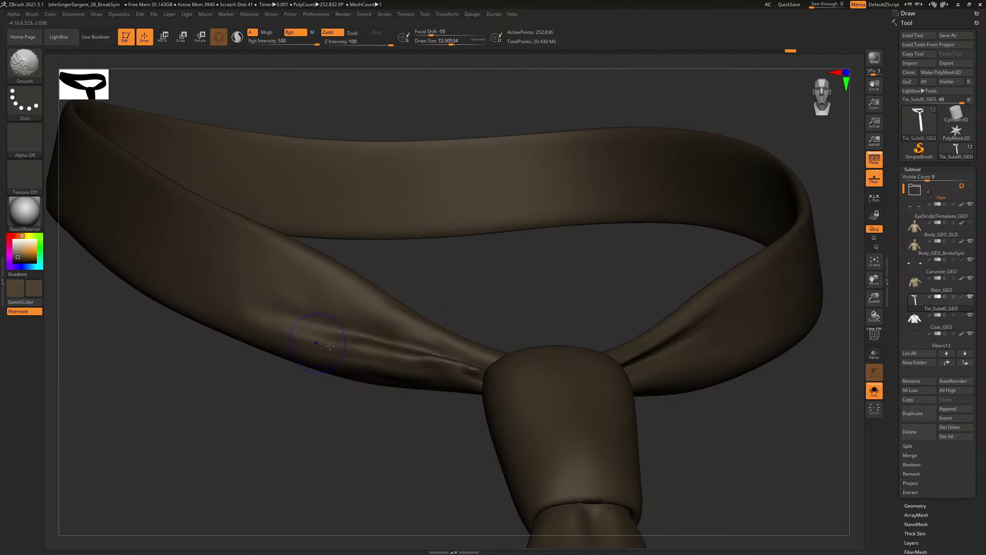
Step: Choose the Move brush, show the tie together with the collar and shirt to check its fit, and isolate the tie again
mouse_move(539, 278)
mouse_down()
mouse_move(504, 264)
mouse_move(517, 257)
mouse_move(491, 315)
mouse_move(513, 272)
mouse_move(502, 277)
mouse_move(508, 310)
mouse_up()
key(b)
key(m)
key(v)
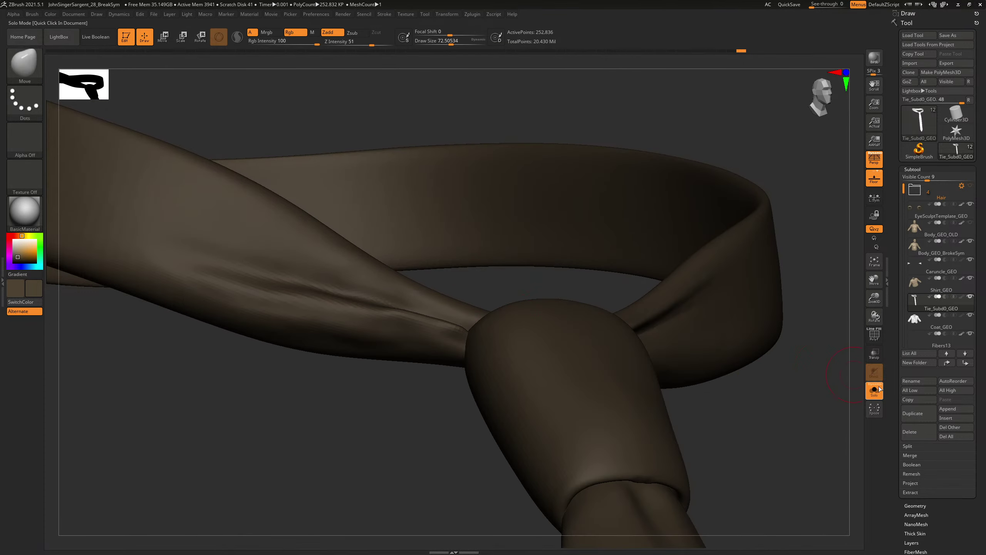
click(874, 390)
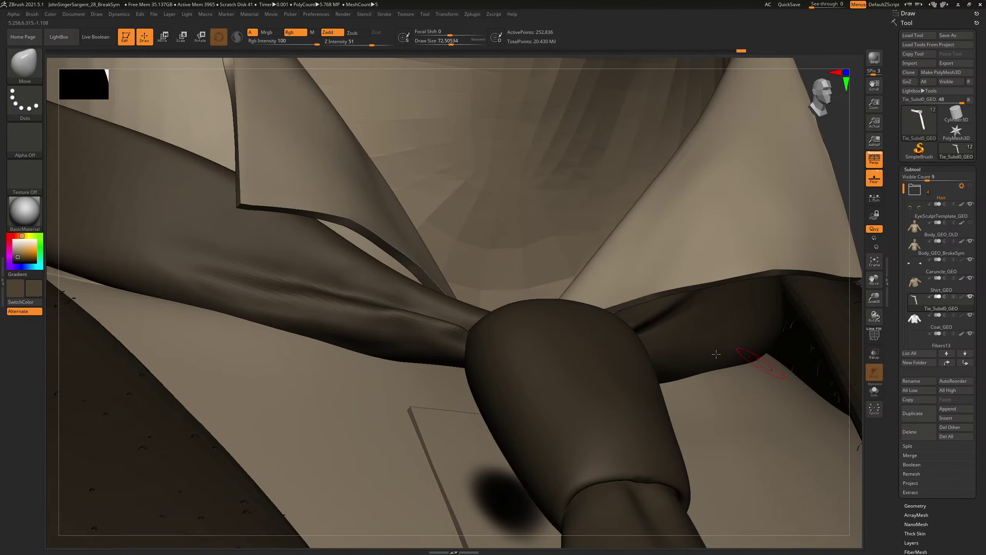
click(874, 390)
Step: Hide the knot and tail of the tie so only the neckband remains for sculpting
drag(845, 387, 484, 329)
key(b)
key(Escape)
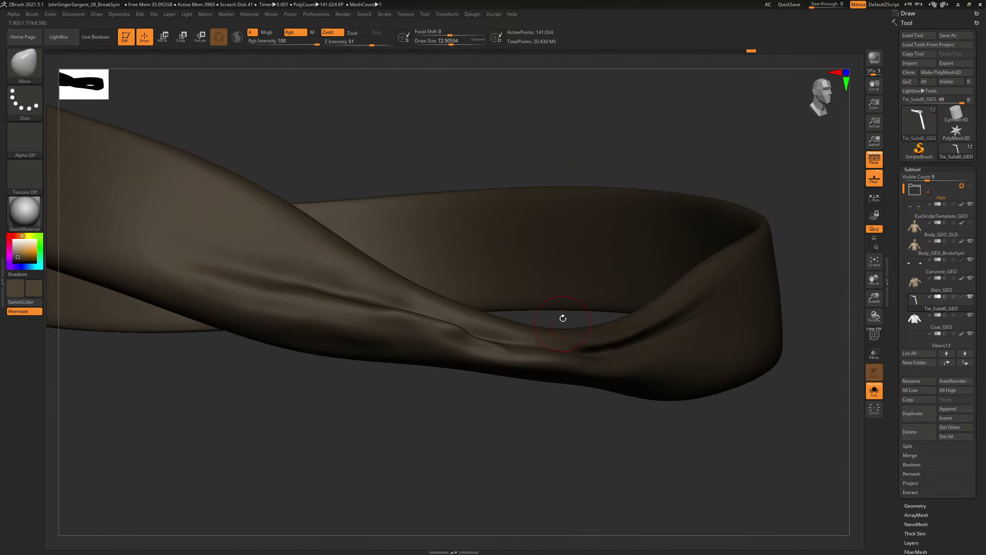
Step: Sharpen the creases that meet behind the hidden knot with the DamStandard brush, and smooth the result
key(b)
key(d)
key(s)
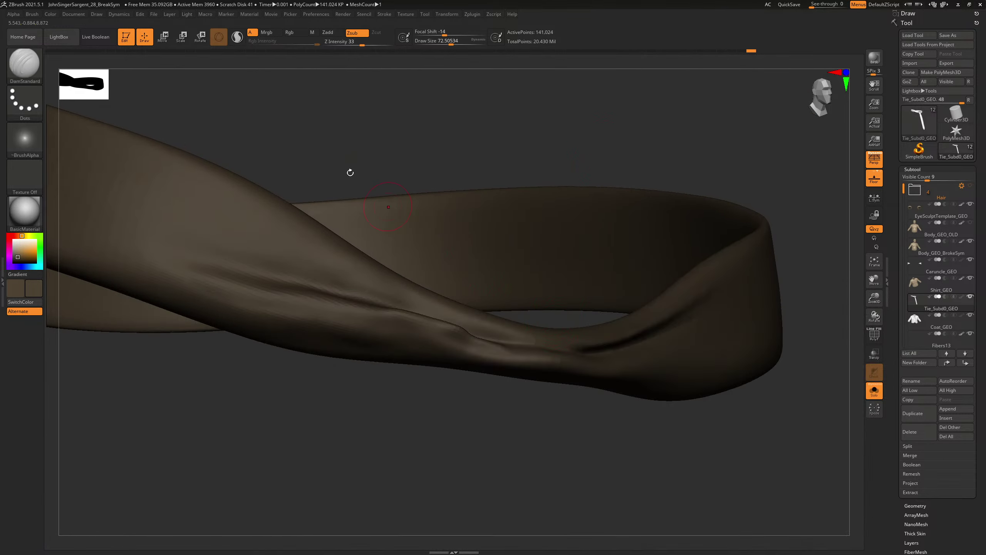
click(51, 14)
click(32, 14)
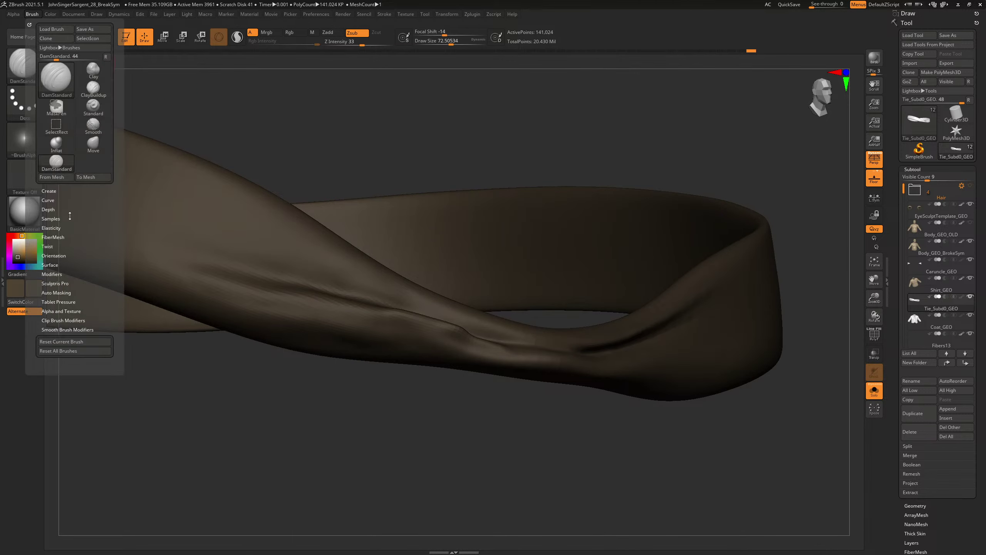
click(55, 274)
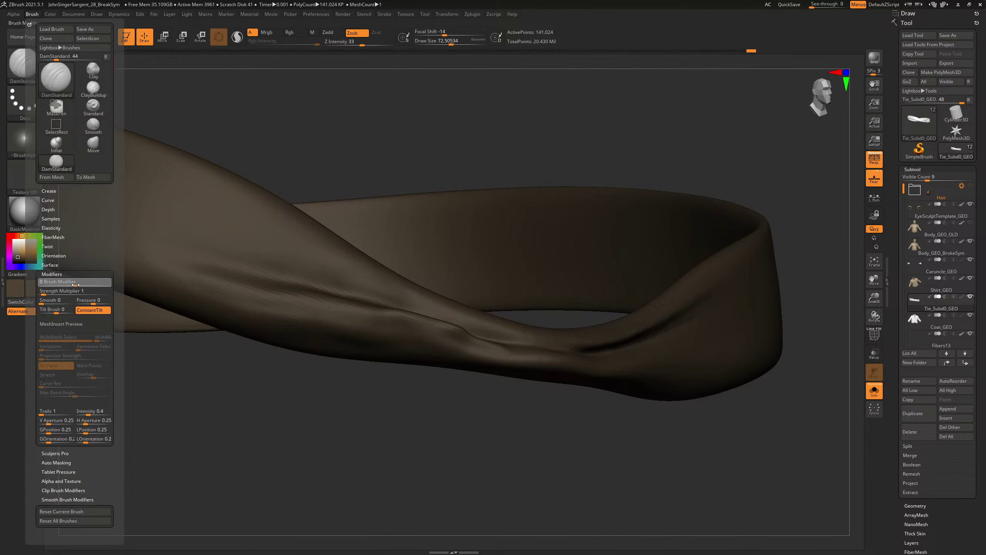
drag(352, 177, 486, 339)
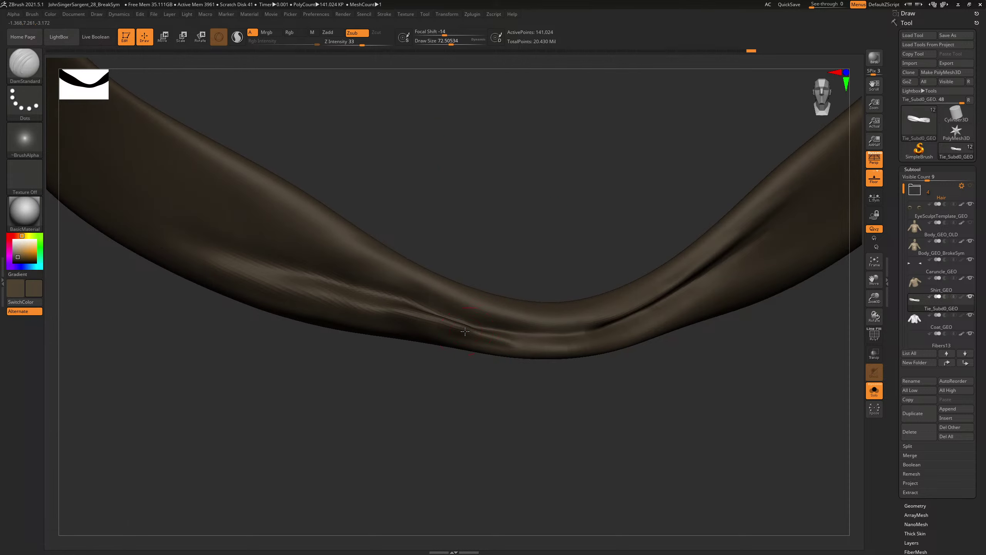
key(shift)
mouse_move(484, 332)
mouse_down()
mouse_move(568, 211)
mouse_move(528, 200)
mouse_move(422, 289)
mouse_up()
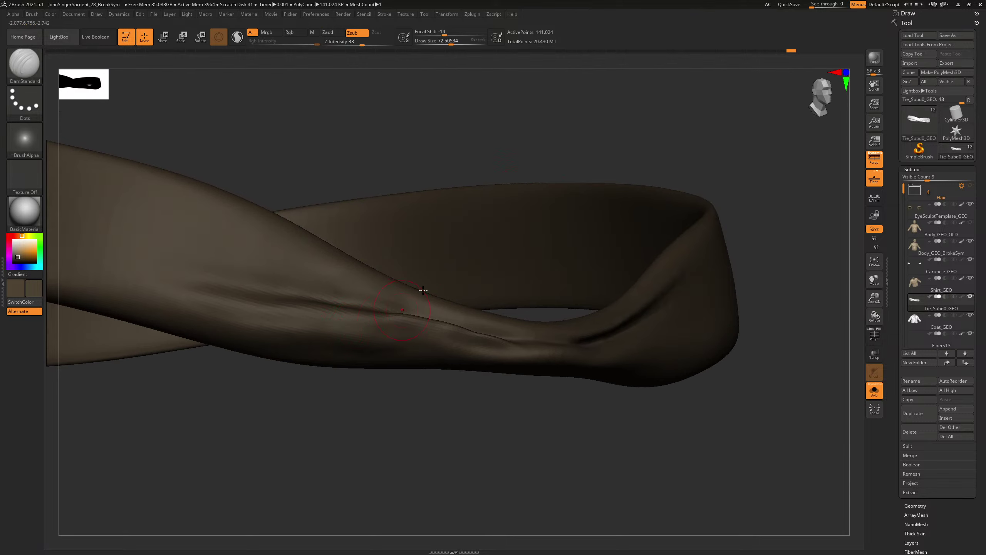
Step: Fill out the area below the neckband's main crease with ClayBuildup at a draw size of about 94, and smooth it
key(b)
key(c)
key(b)
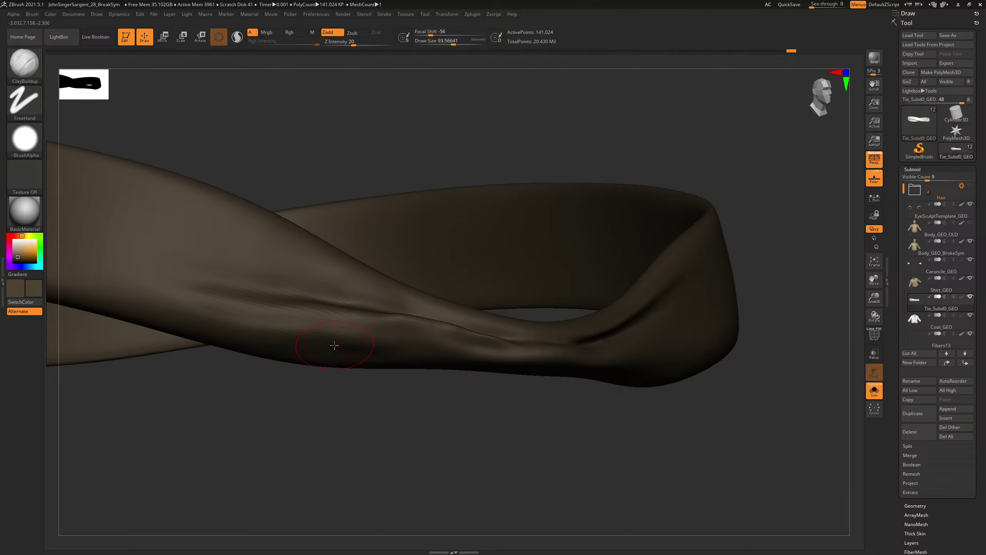
mouse_move(334, 345)
mouse_down()
mouse_move(349, 334)
mouse_move(367, 346)
mouse_move(399, 329)
mouse_up()
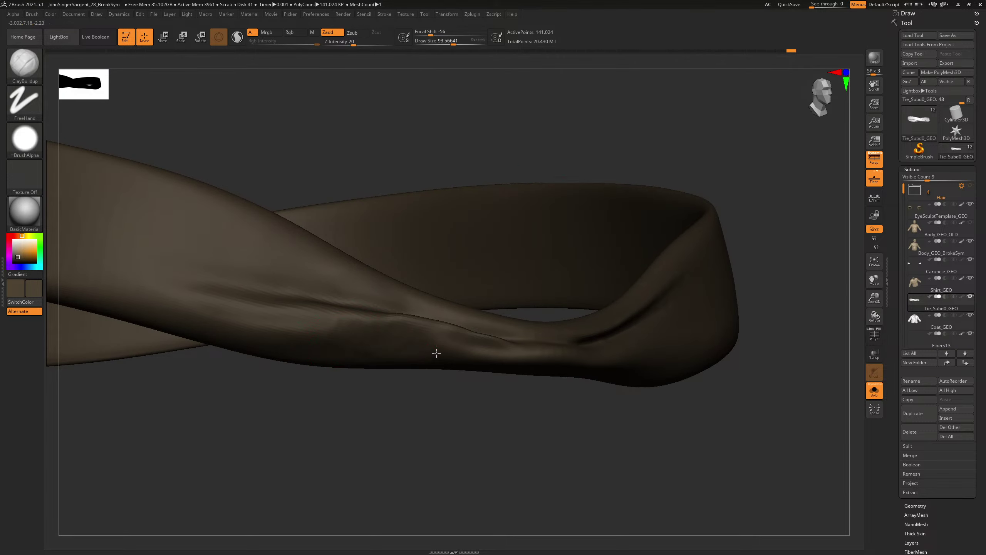
key(shift)
Step: Unhide the knot and tail of the tie
mouse_move(788, 204)
mouse_down()
mouse_move(745, 357)
mouse_move(817, 328)
mouse_up()
ctrl+shift+click(744, 356)
key(alt+s)
drag(735, 255, 737, 262)
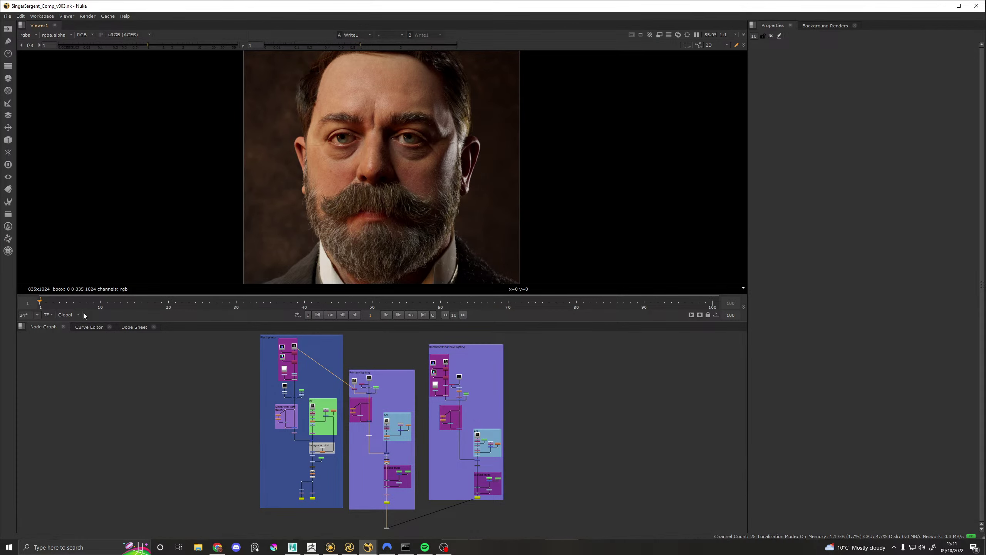
Step: Dock Nuke's Node Graph in a column beside the viewer, and enlarge the viewer and the graph area
drag(43, 326, 757, 270)
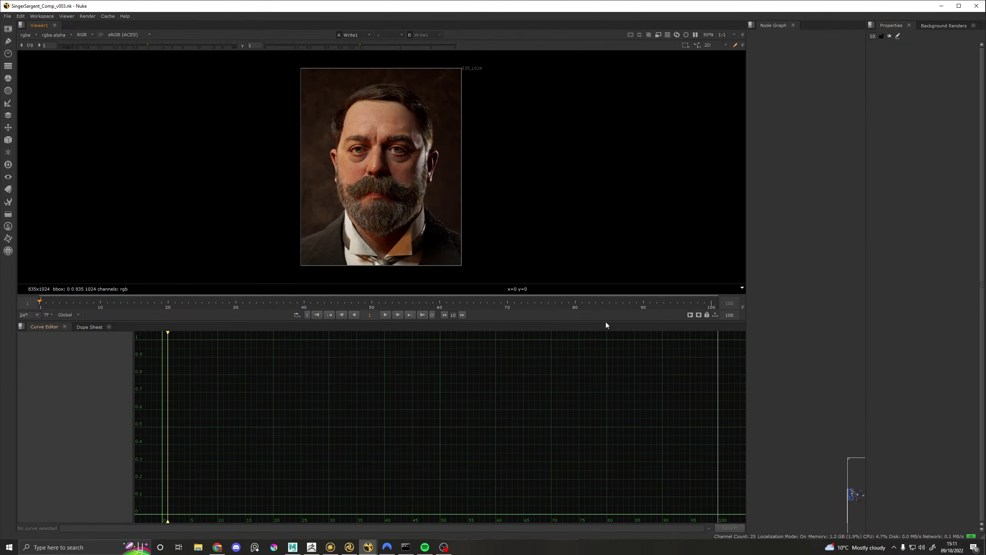
drag(605, 321, 579, 471)
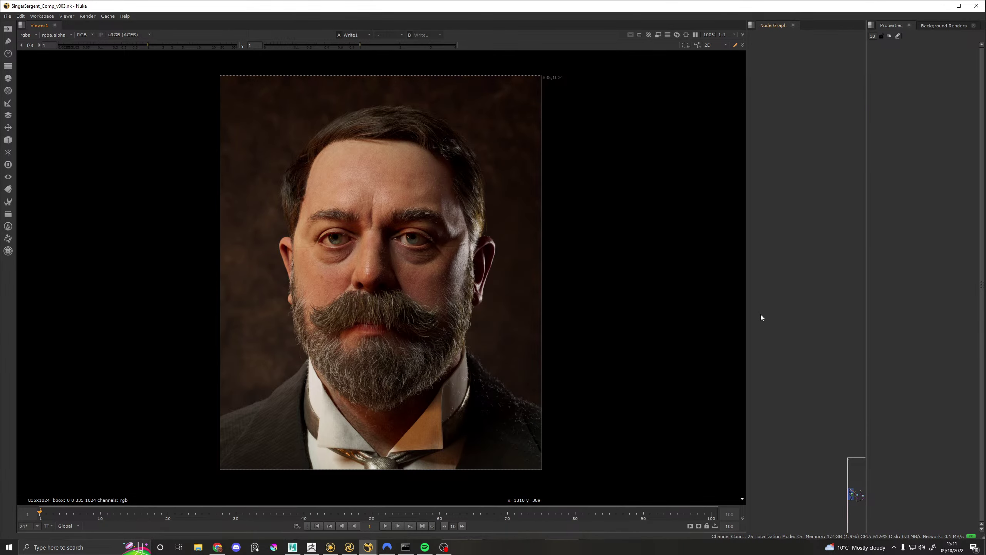
drag(744, 315, 623, 324)
Step: Compare the greyscale Write2 output with the colour Write3 output of the first comp branch in the viewer
middle_drag(699, 298, 695, 304)
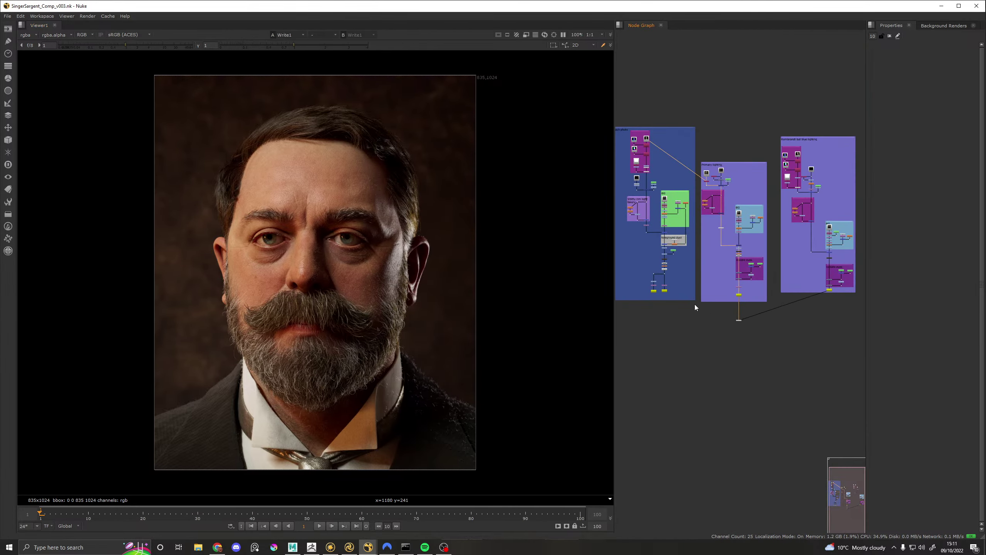
scroll(656, 291, up, 5)
click(648, 295)
key(1)
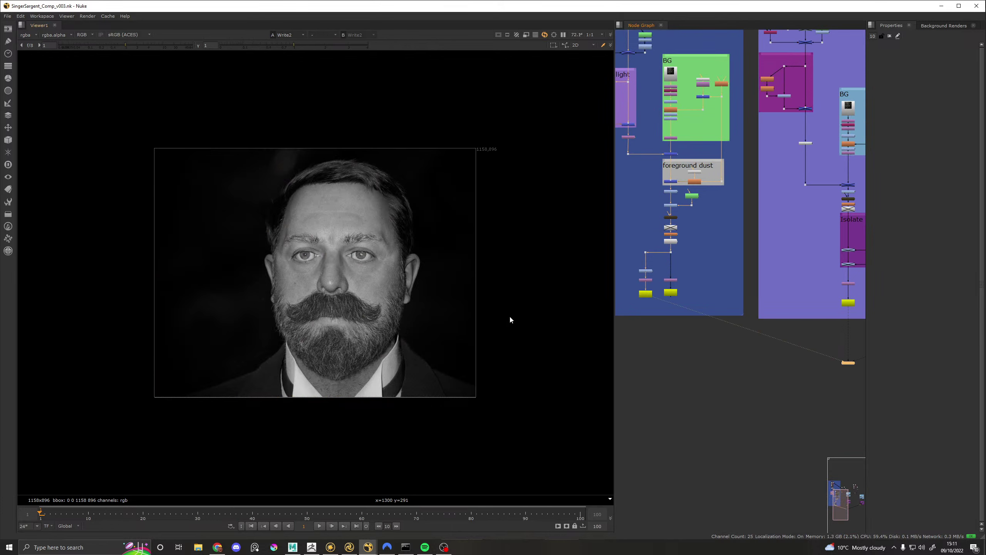
middle_drag(775, 345, 741, 344)
middle_drag(628, 295, 665, 294)
click(675, 290)
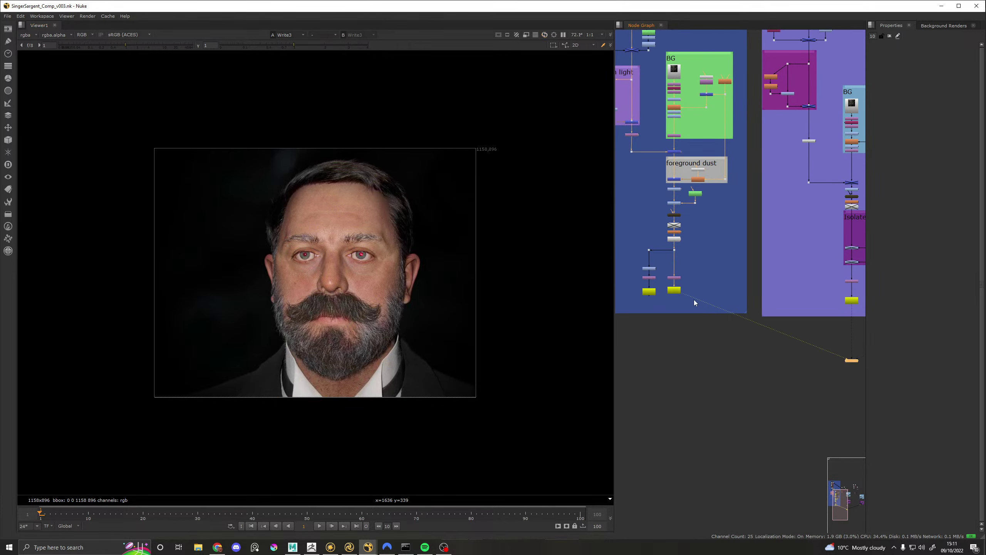
scroll(368, 238, up, 3)
Step: View the greyscale Write2 output of the first comp branch, and inspect the second branch's Write1 output at full frame and close-up
click(649, 291)
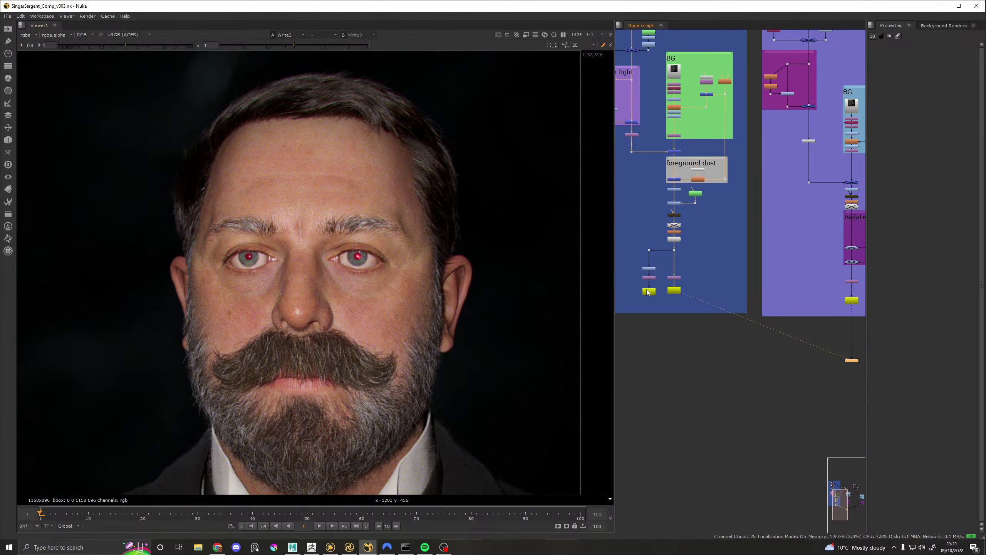
key(1)
middle_drag(688, 364, 686, 362)
middle_drag(800, 296, 645, 290)
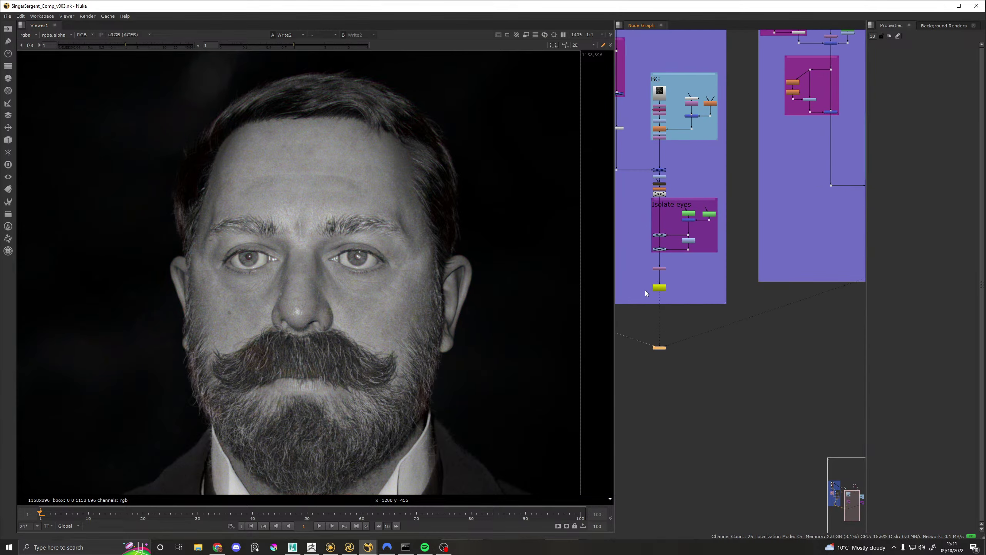
click(656, 288)
key(1)
scroll(408, 257, down, 2)
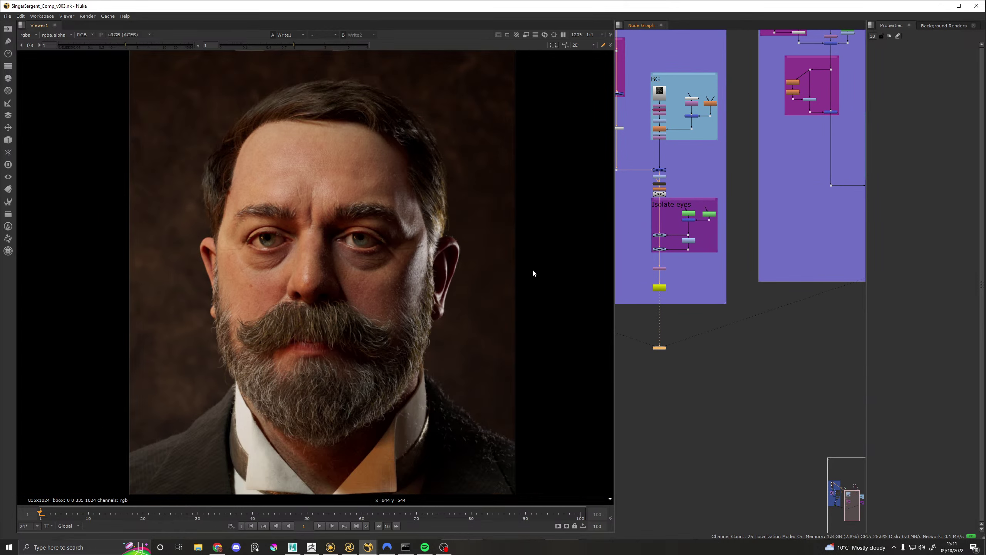
scroll(461, 256, up, 2)
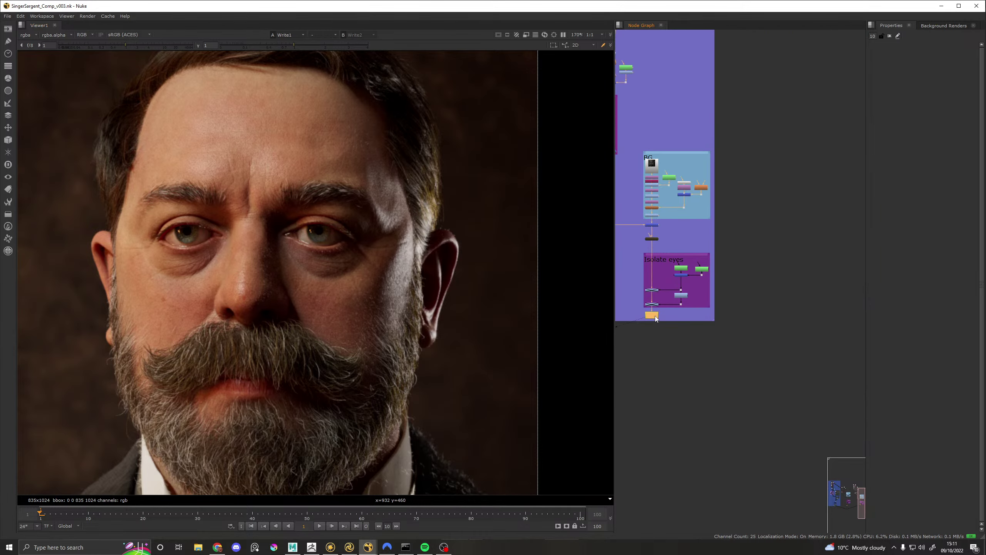
Step: Inspect the third comp branch's Write4 output in the viewer, and fit all three branches in the Node Graph
click(652, 315)
key(1)
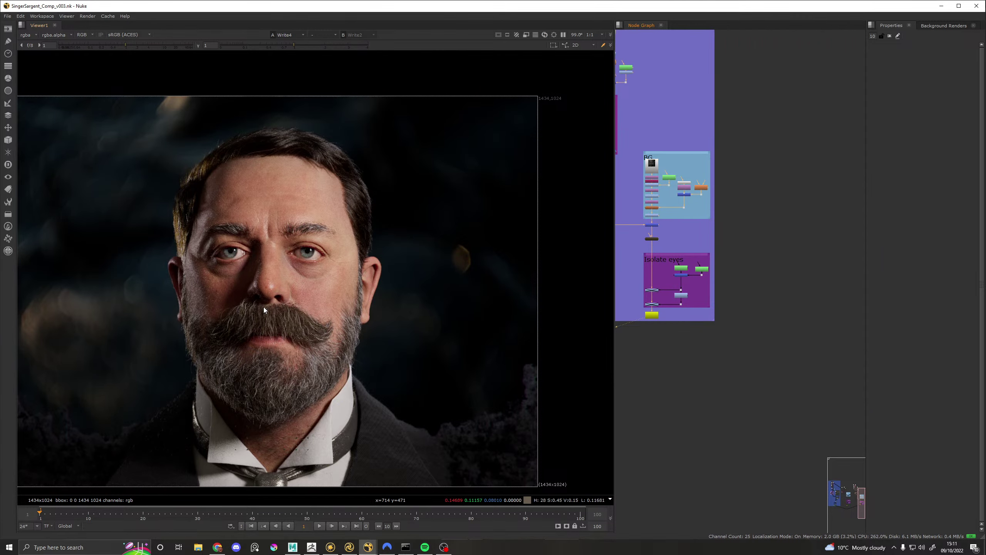
middle_drag(240, 285, 348, 267)
scroll(230, 241, down, 1)
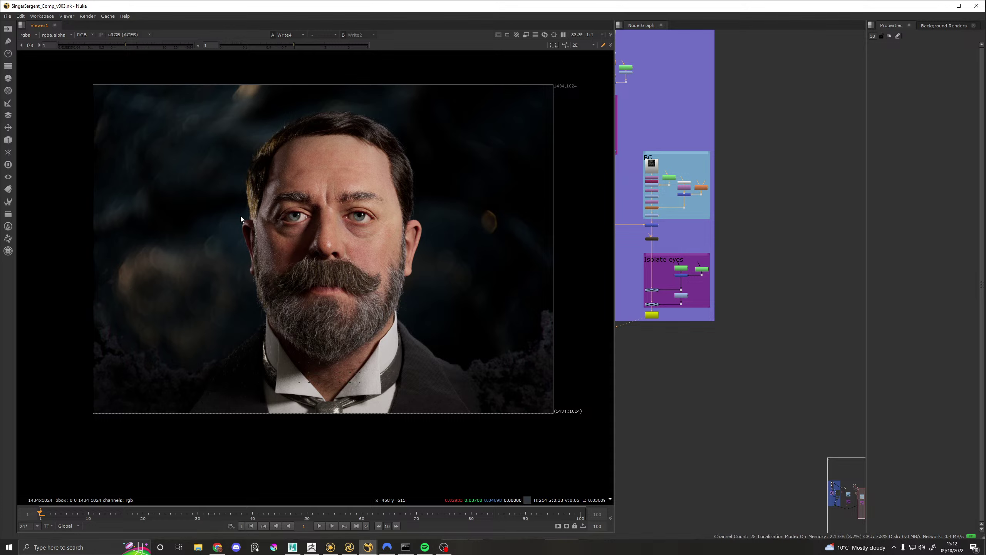
middle_drag(279, 149, 281, 164)
scroll(281, 166, up, 1)
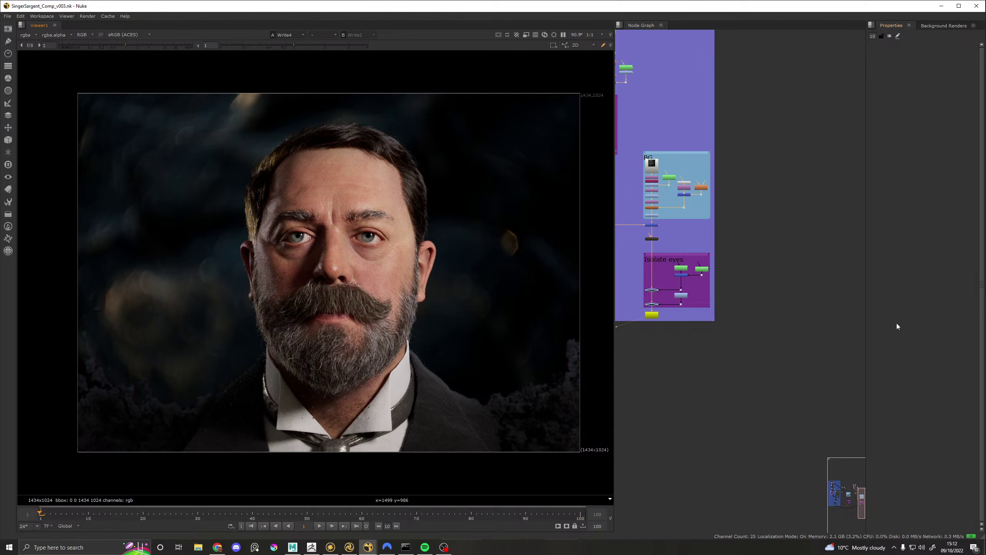
scroll(646, 139, down, 3)
scroll(697, 174, up, 2)
key(f)
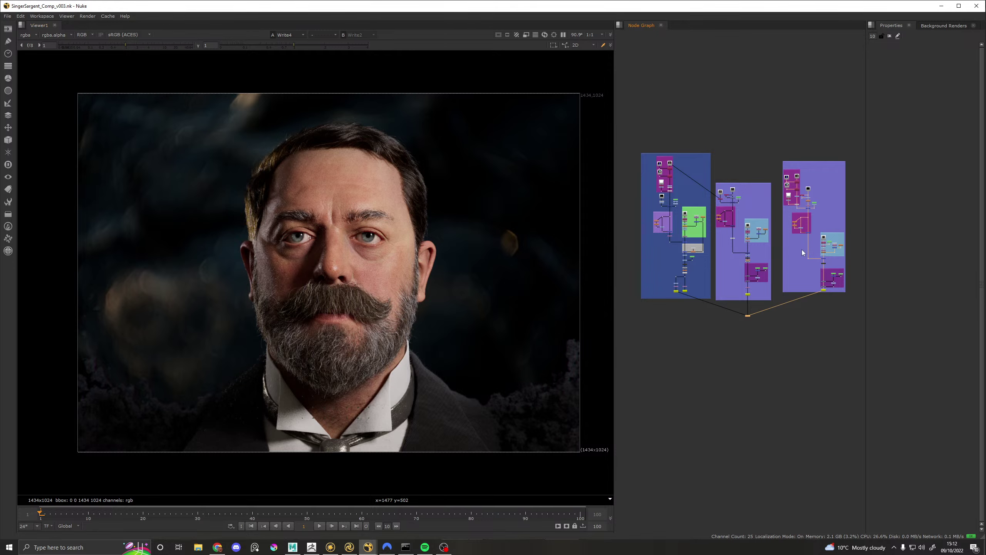
Step: Switch to Katana and compare the Render22 images around the shadowed ear, checking its peach fuzz in colour and alpha
click(331, 546)
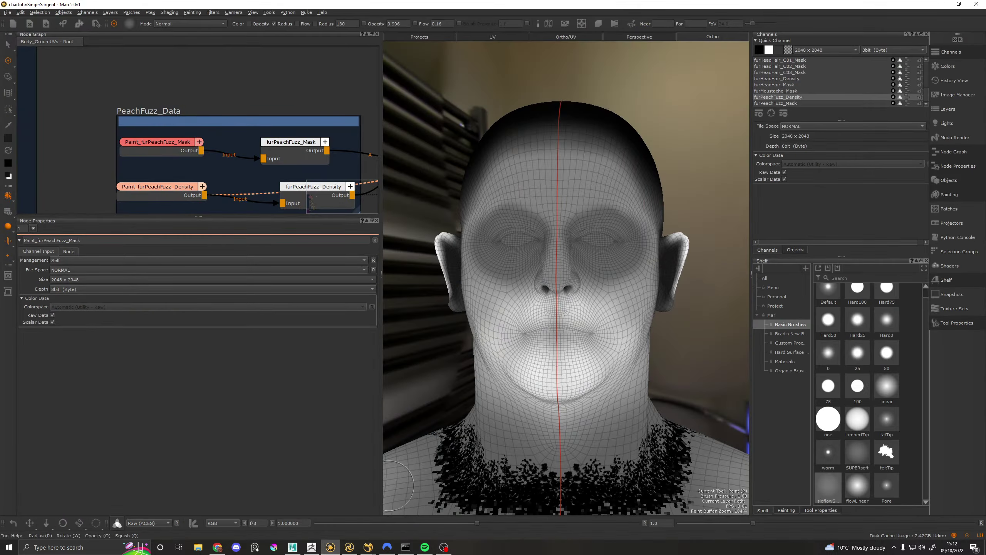
click(350, 547)
scroll(437, 237, up, 2)
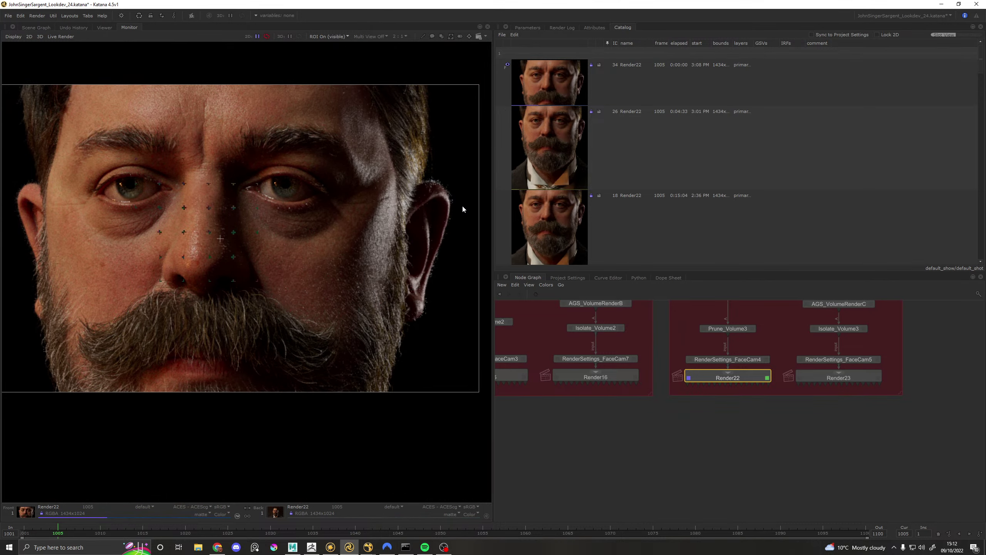
scroll(462, 204, up, 1)
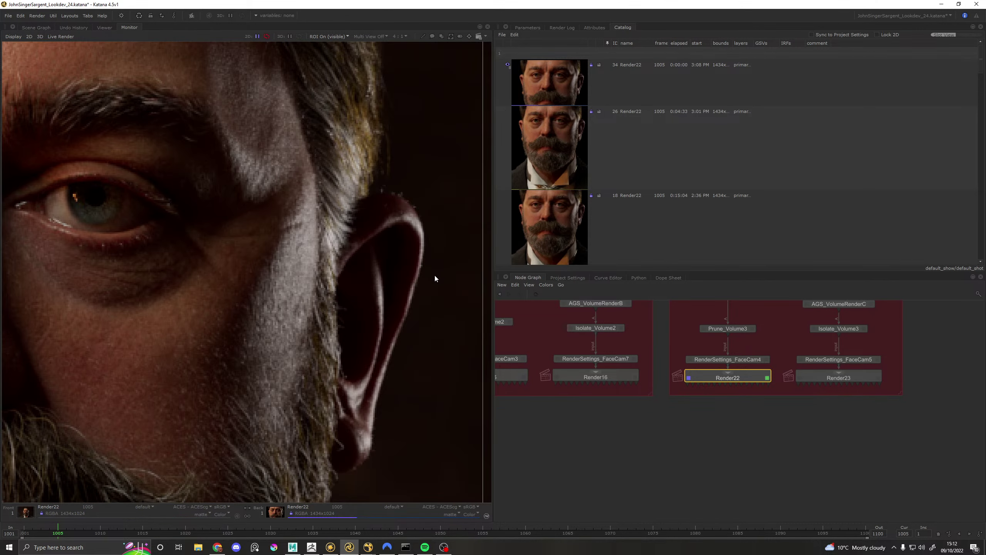
scroll(435, 274, down, 2)
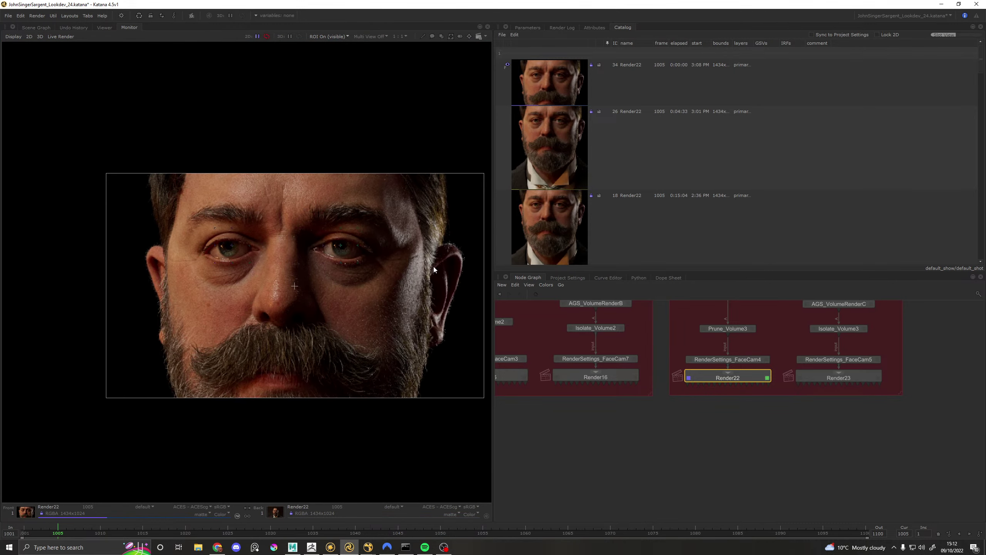
scroll(449, 263, up, 1)
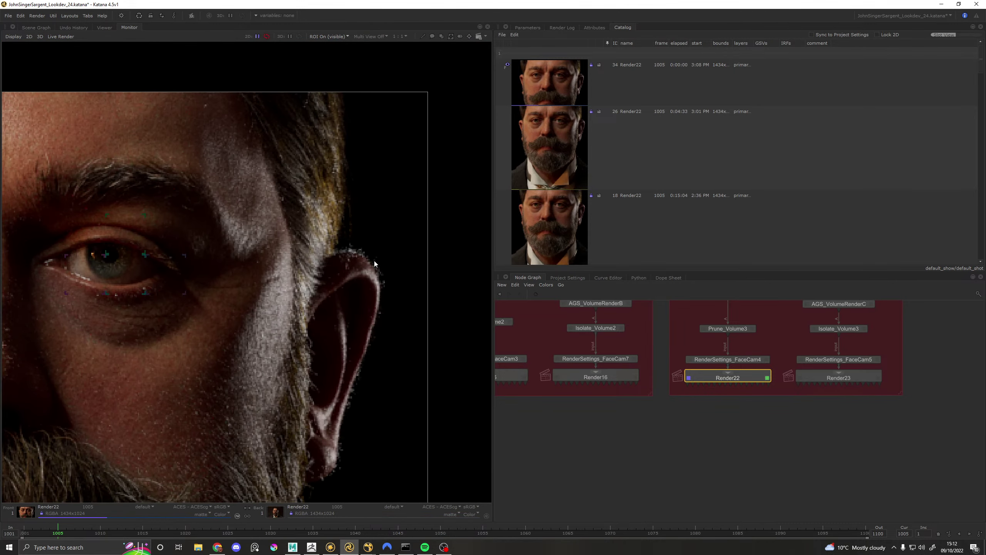
scroll(384, 270, down, 2)
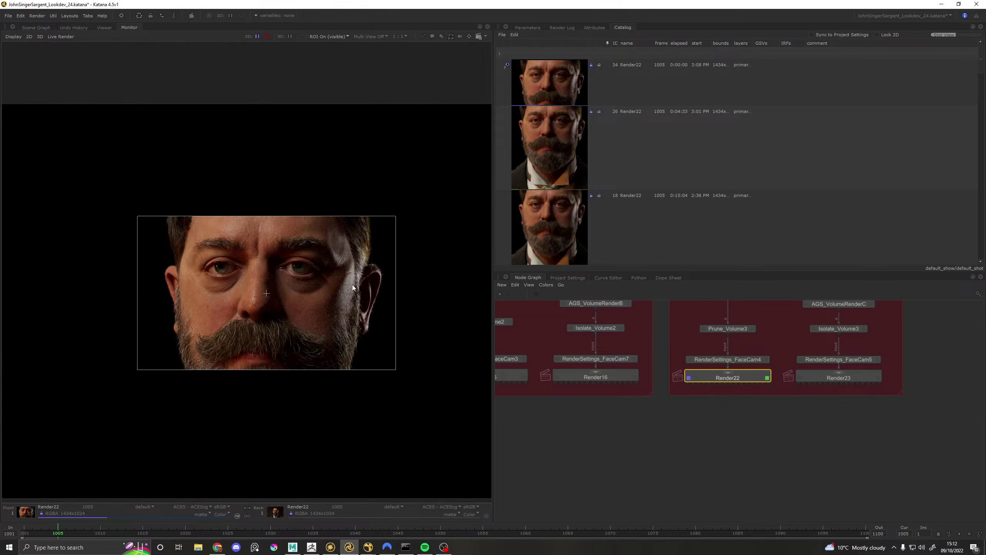
scroll(353, 287, up, 3)
scroll(356, 271, down, 2)
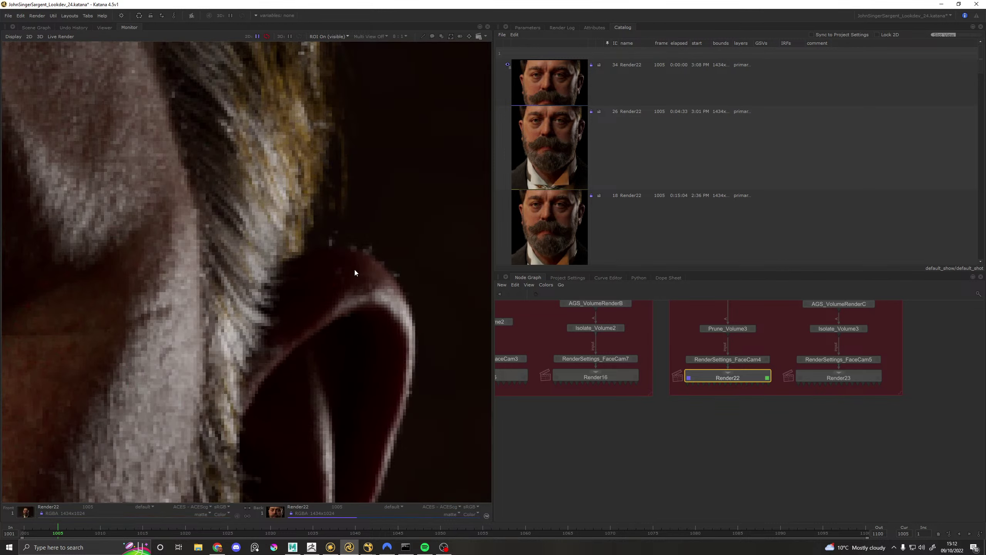
key(a)
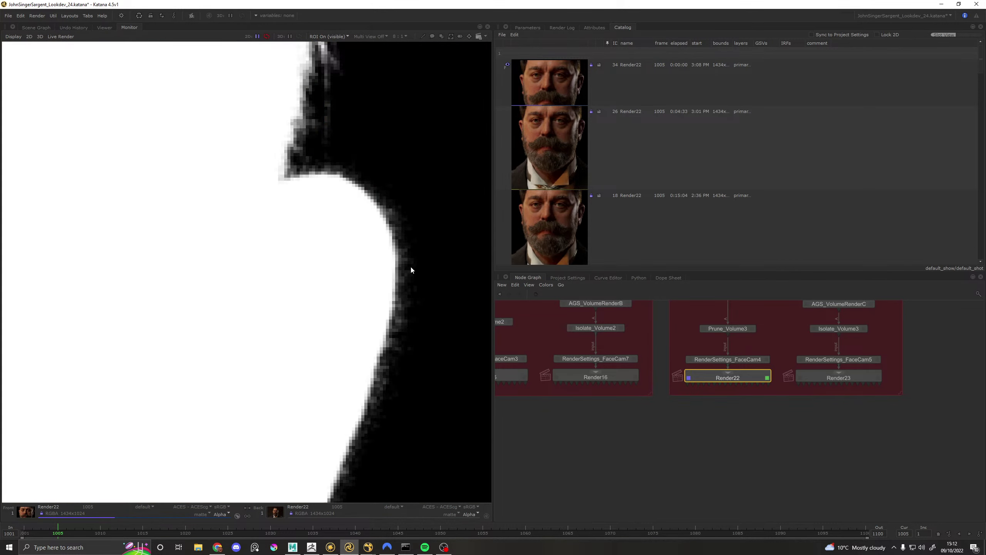
scroll(407, 305, down, 2)
key(a)
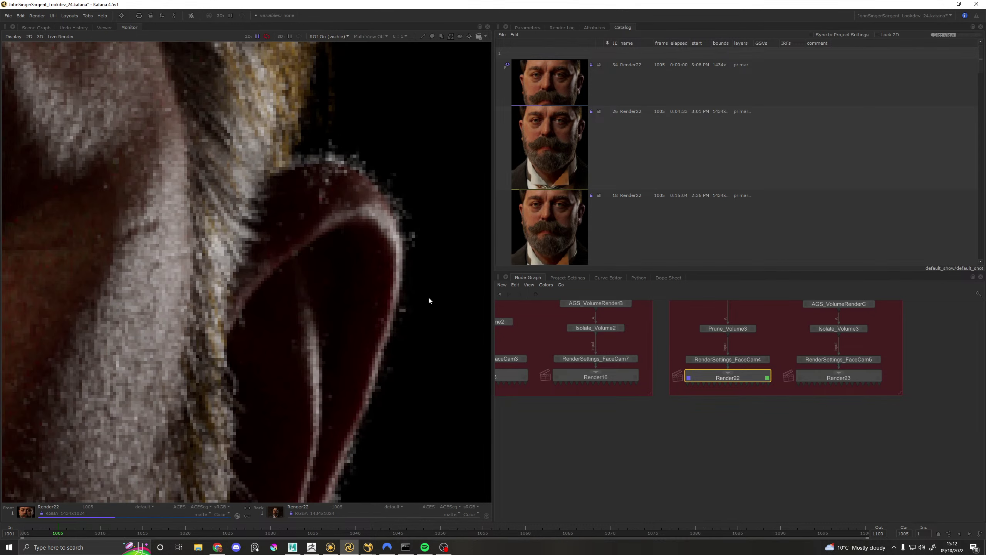
Step: Examine the peach fuzz along the lit ear's edge in Render22, in colour and alpha
scroll(434, 309, down, 2)
middle_drag(302, 277, 372, 256)
scroll(135, 156, up, 4)
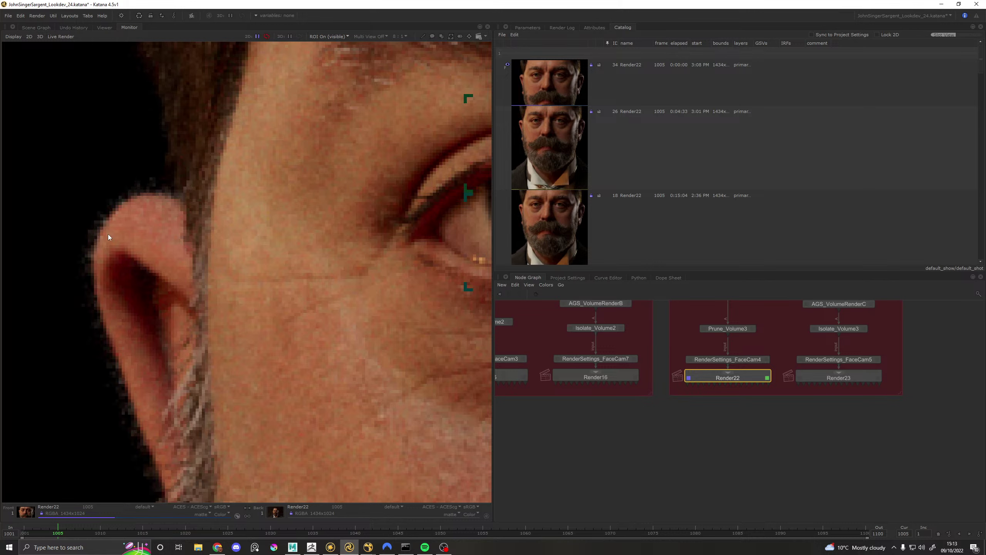
scroll(108, 235, down, 2)
scroll(111, 266, down, 1)
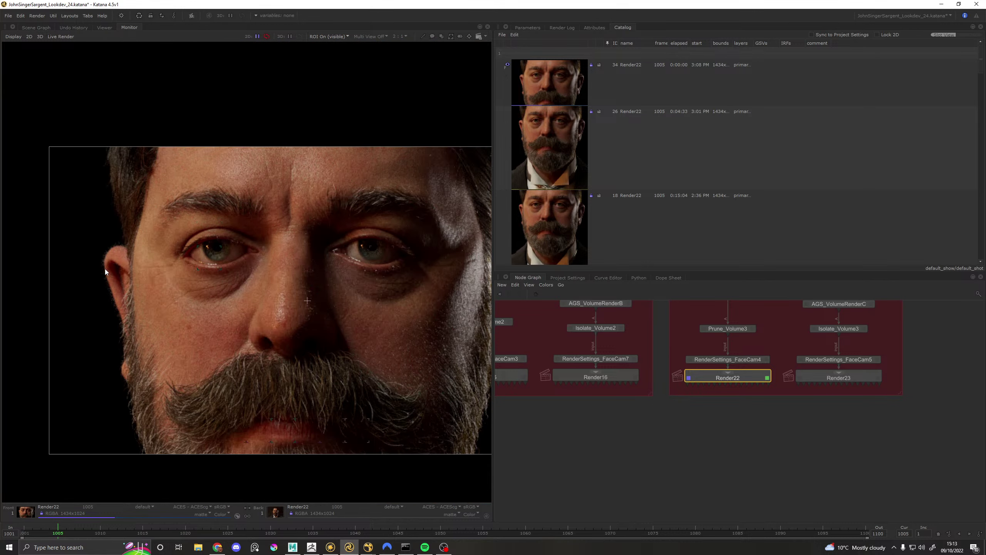
scroll(104, 266, up, 2)
scroll(108, 263, down, 1)
key(a)
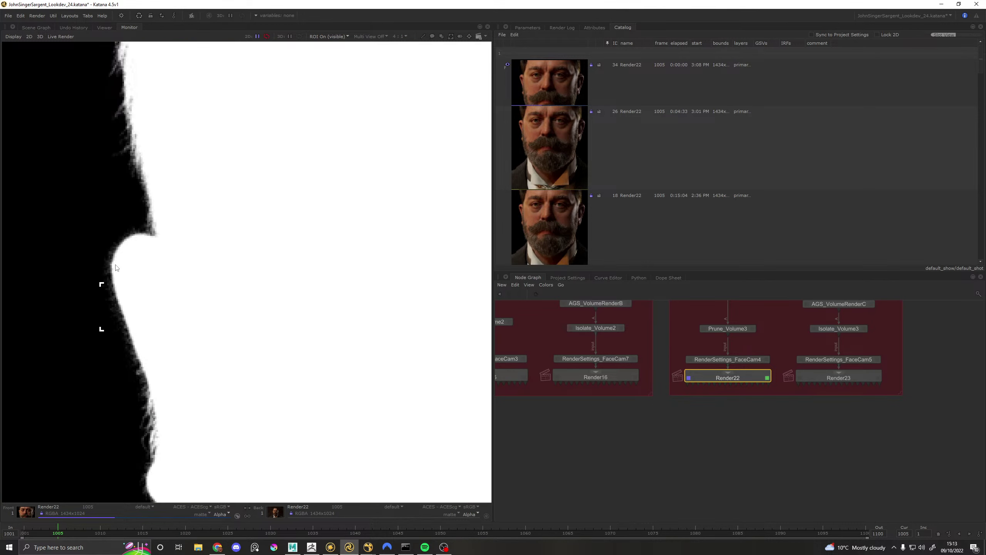
key(a)
Step: Compare the fuzz on the shadowed ear with that on the lit ear in the Render22 image
scroll(245, 250, down, 2)
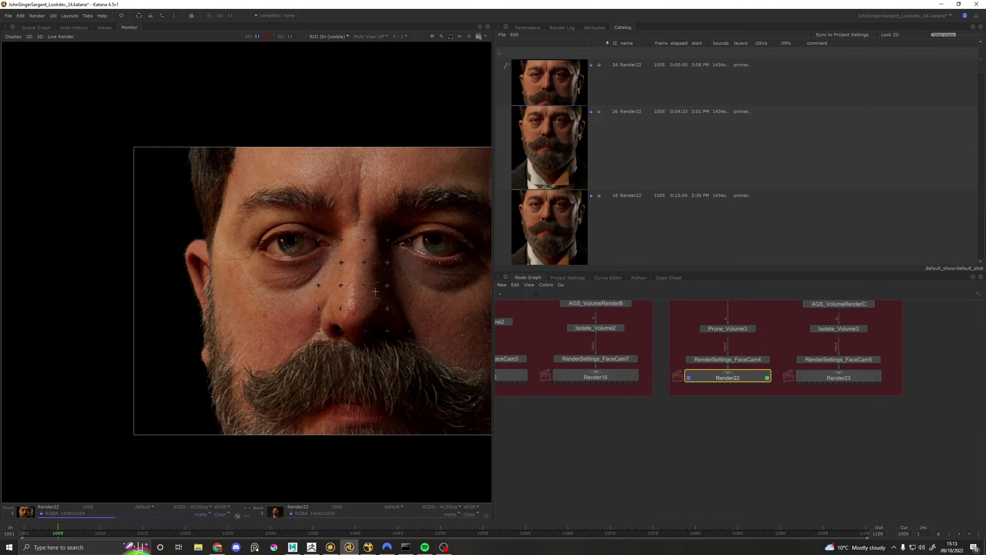
scroll(390, 242, down, 2)
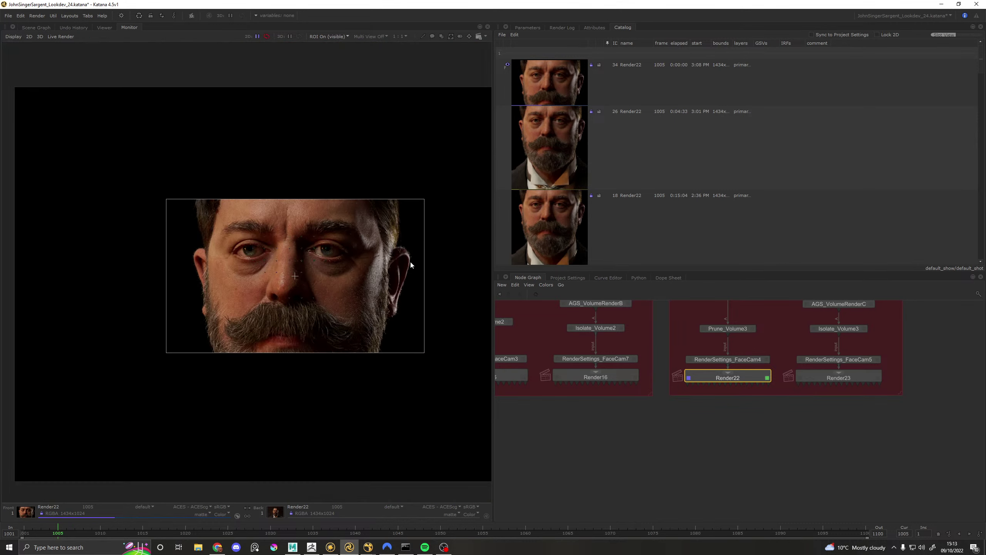
scroll(402, 264, up, 2)
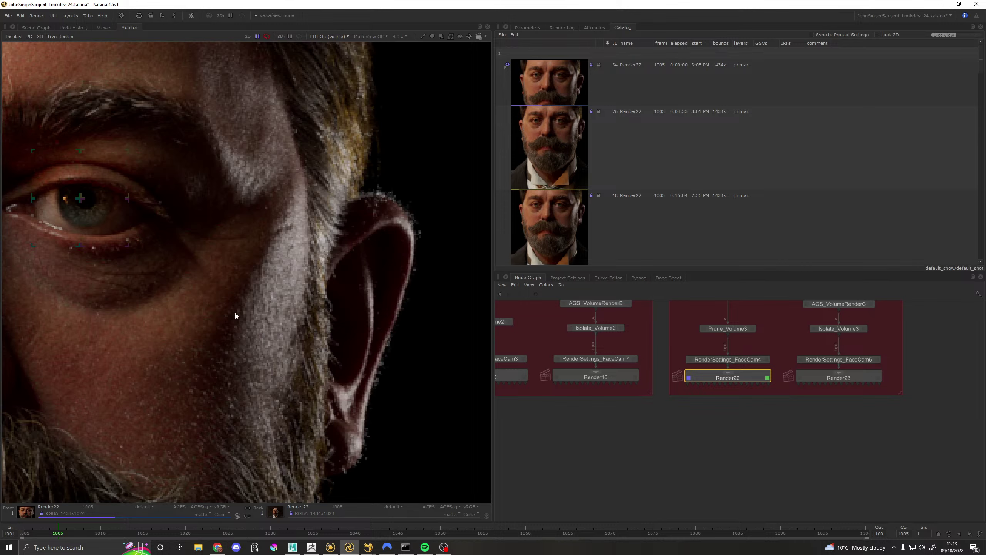
scroll(221, 319, down, 1)
middle_drag(193, 313, 351, 320)
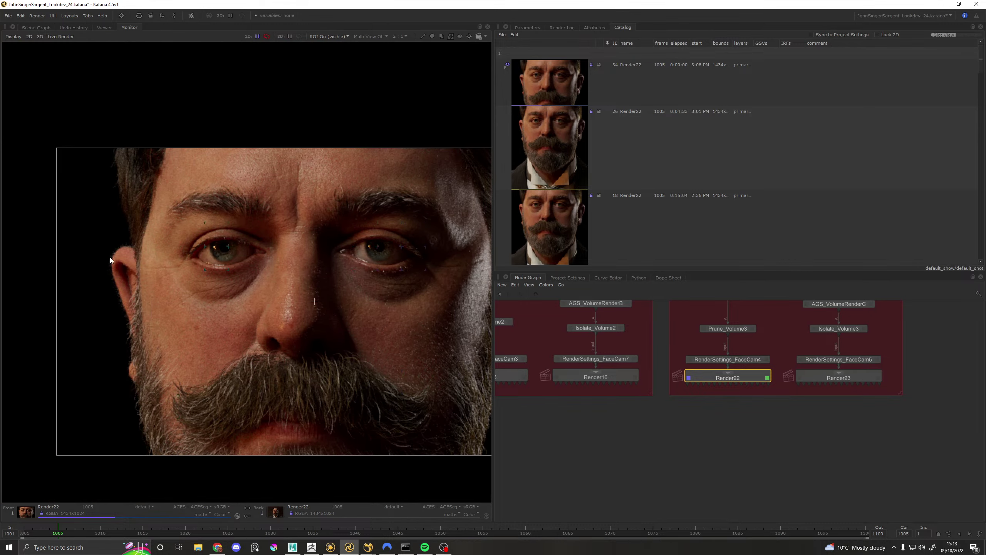
scroll(125, 269, up, 2)
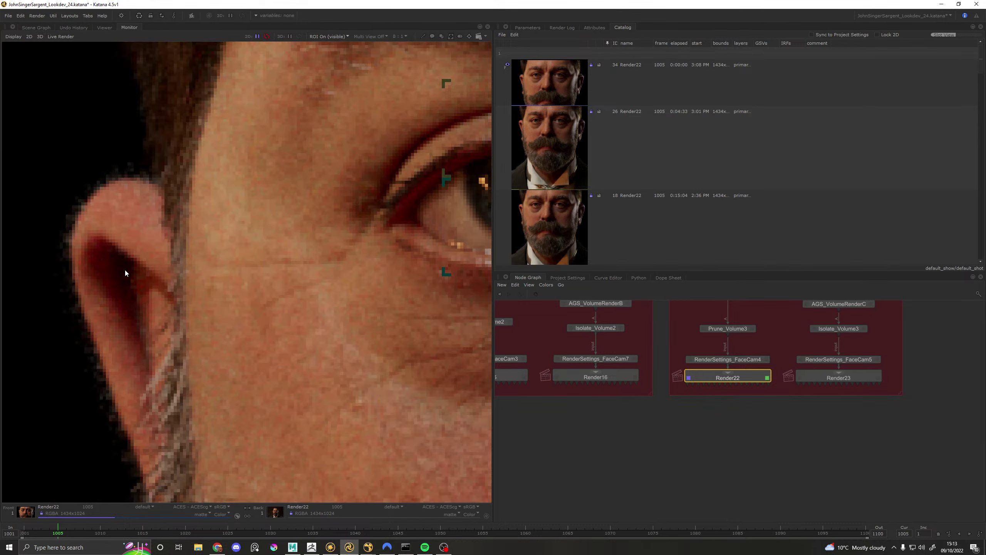
Step: Switch to Mari and undo the recent paint and blur strokes that brightened the ear rims in the furPeachFuzz_Density channel
click(330, 547)
middle_drag(683, 261, 691, 233)
key(ctrl+z)
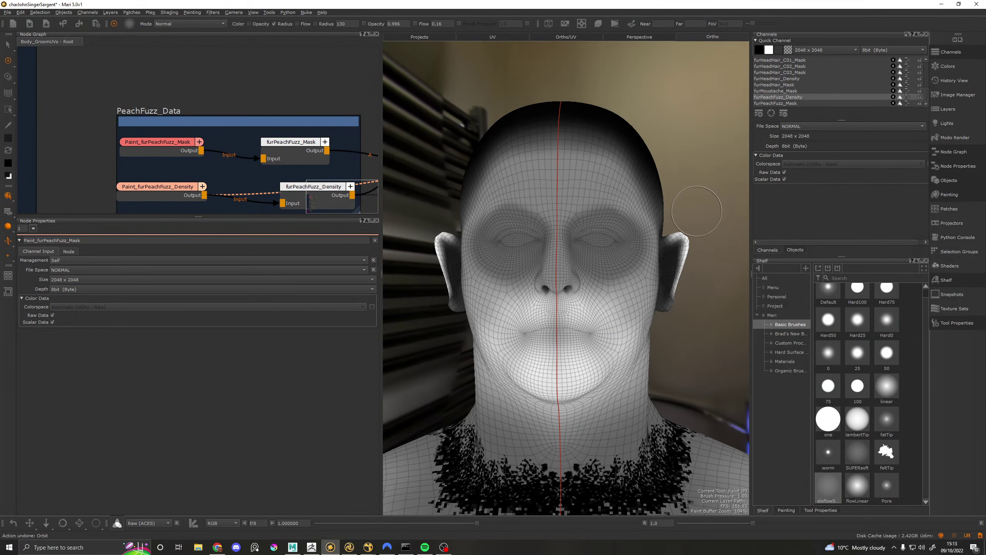
key(ctrl+z)
key(ctrl+z)
key(ctrl+z)
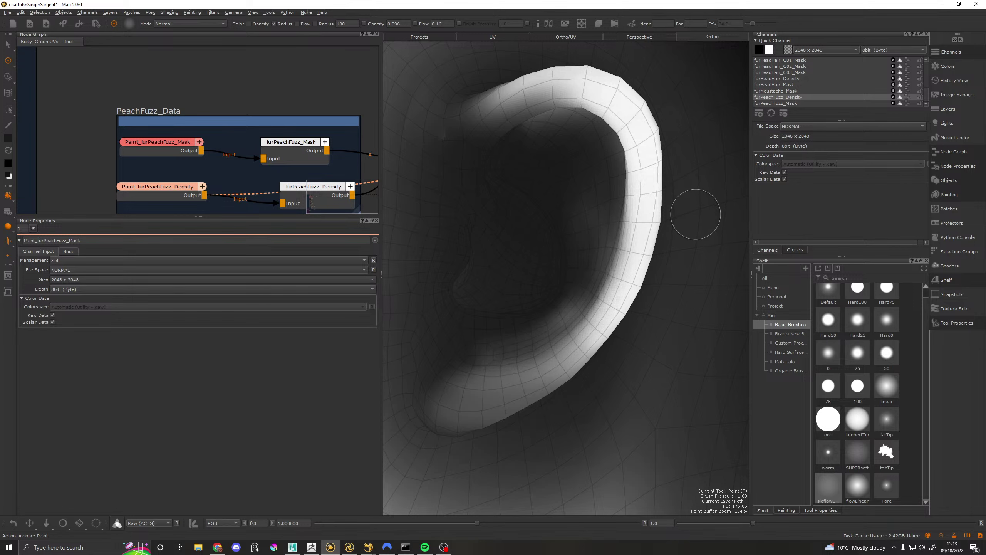
key(ctrl+z)
key(ctrl+z)
key(ctrl+z)
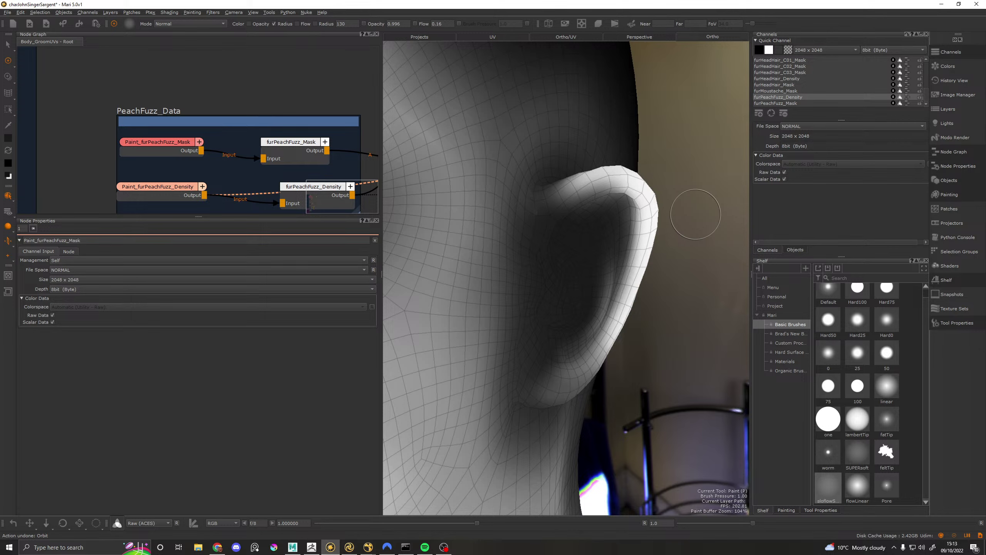
key(ctrl+z)
key(ctrl+z)
key(ctrl+z)
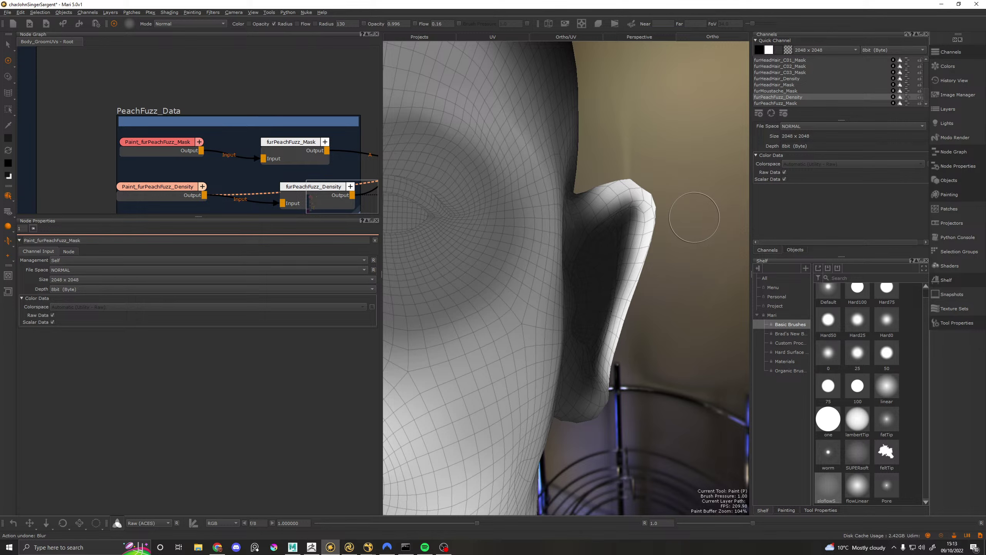
key(ctrl+z)
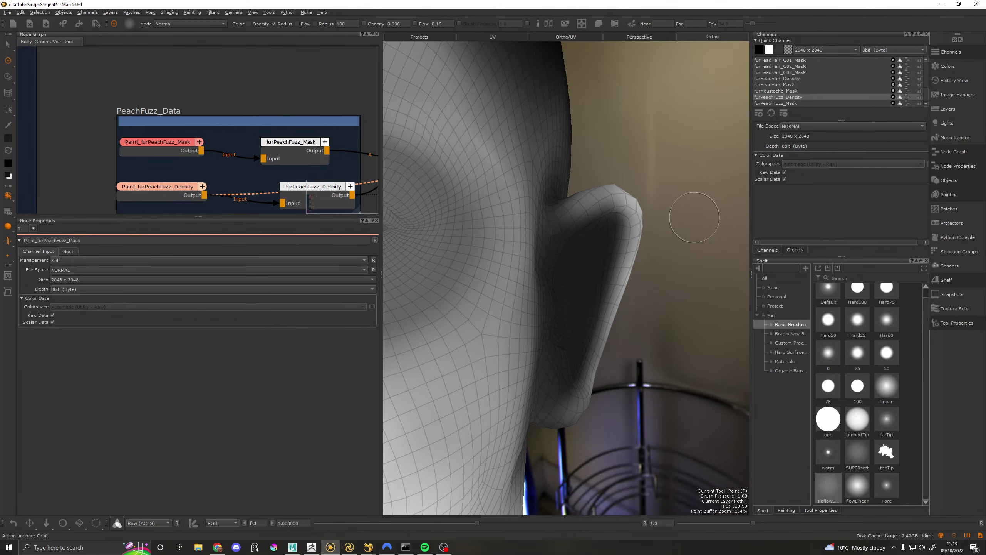
key(ctrl+z)
key(ctrl+z)
key(ctrl+z)
key(ctrl+z)
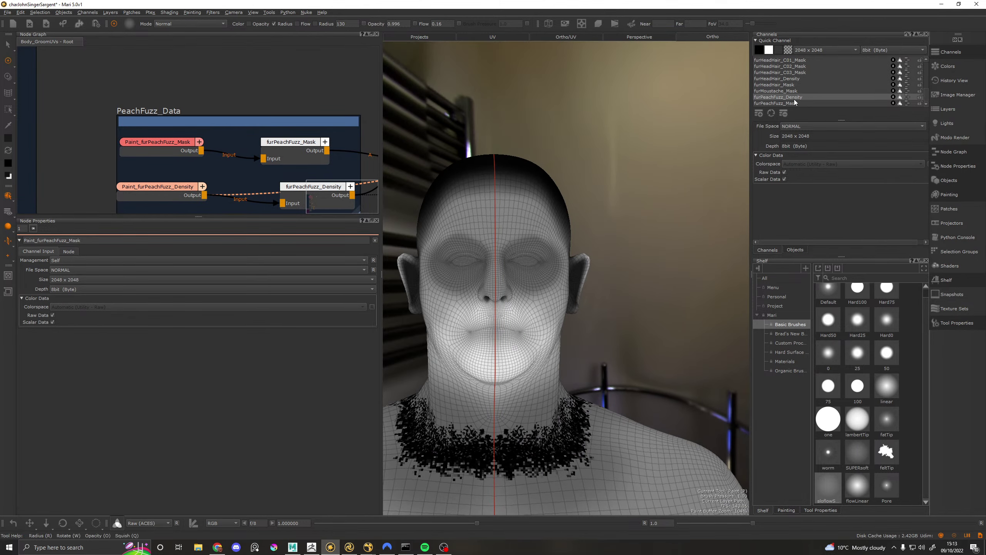
Step: Export the furPeachFuzz_Density channel flattened, with all patches, to furPeachFuzz_Density.tiff in the GroomMaps folder
right_click(796, 97)
mouse_move(836, 193)
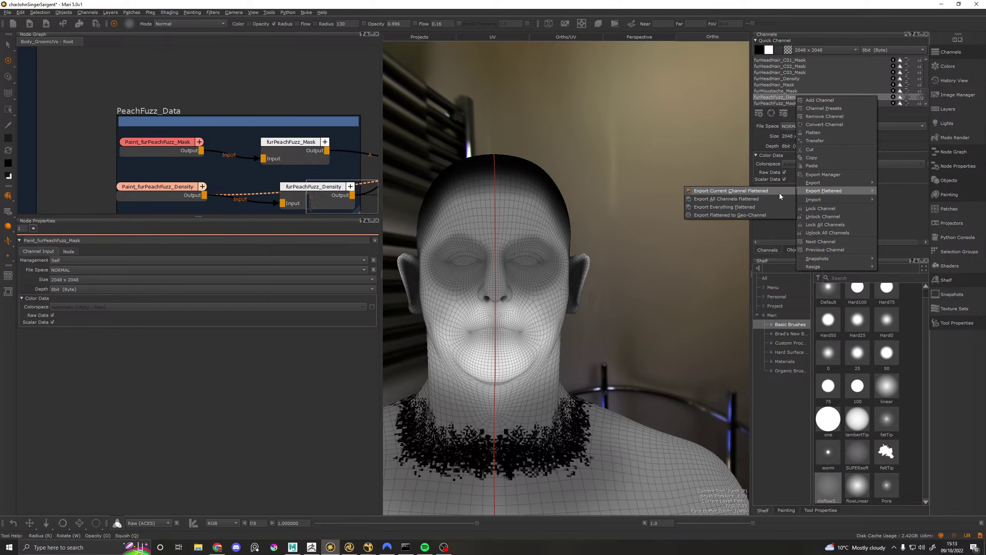
click(725, 191)
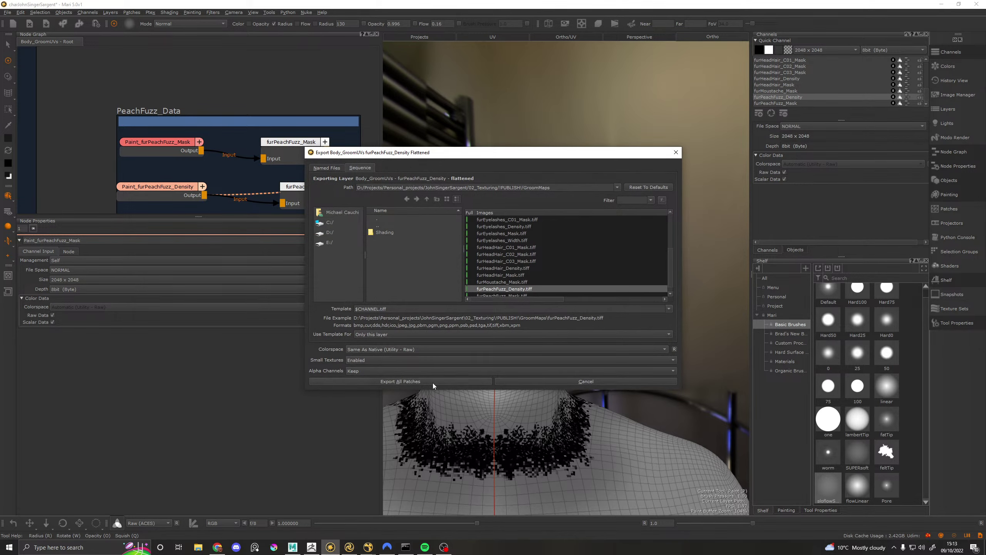
click(415, 380)
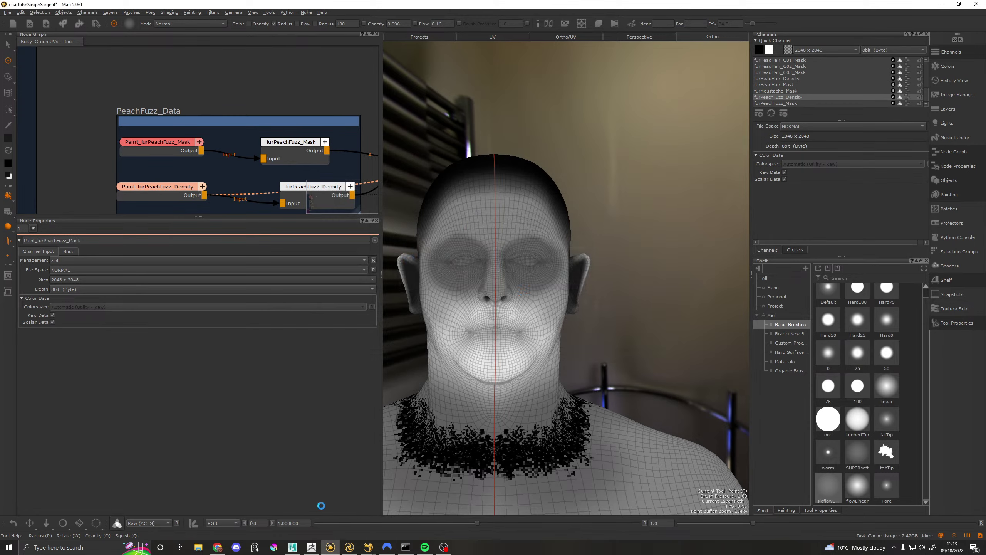
Step: Switch to Maya and examine the groomed head from several angles beside the reference portrait painting
click(292, 547)
scroll(427, 299, down, 2)
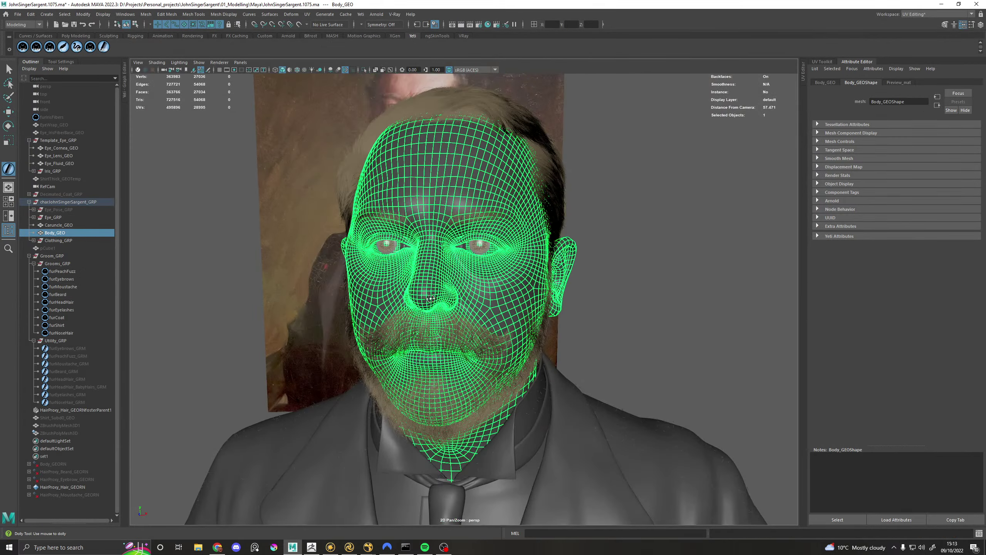
scroll(409, 301, up, 2)
alt+drag(414, 284, 357, 86)
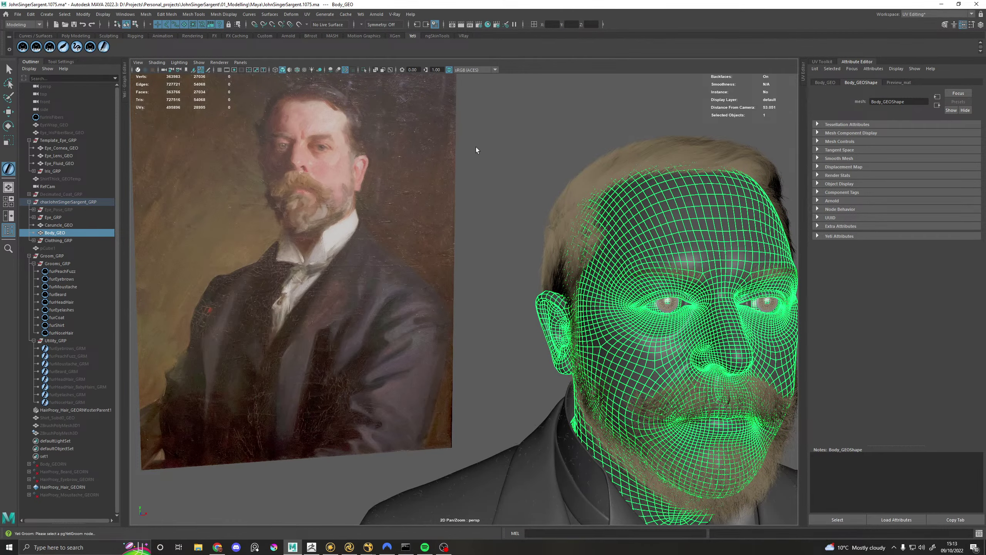
alt+middle_drag(529, 141, 540, 240)
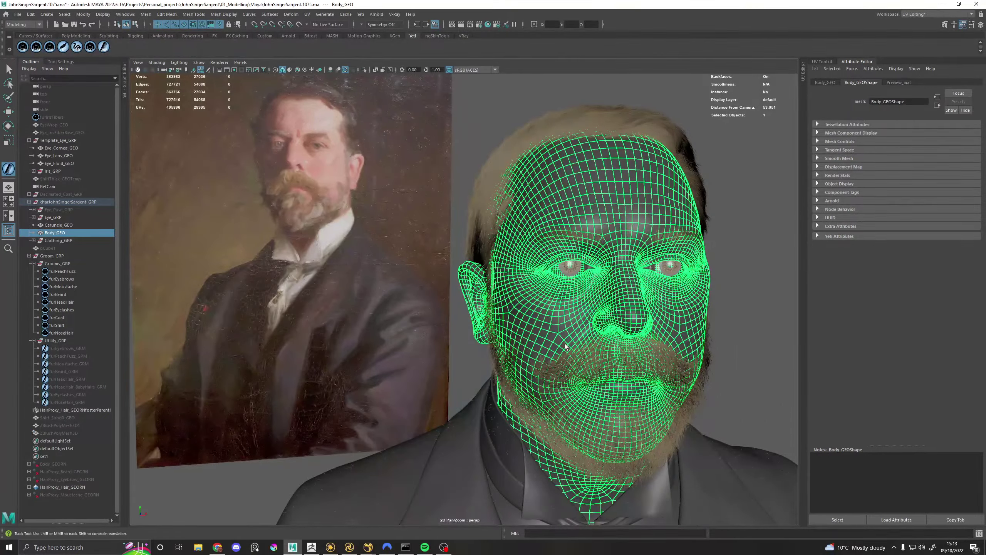
alt+drag(565, 345, 521, 295)
alt+drag(509, 309, 300, 159)
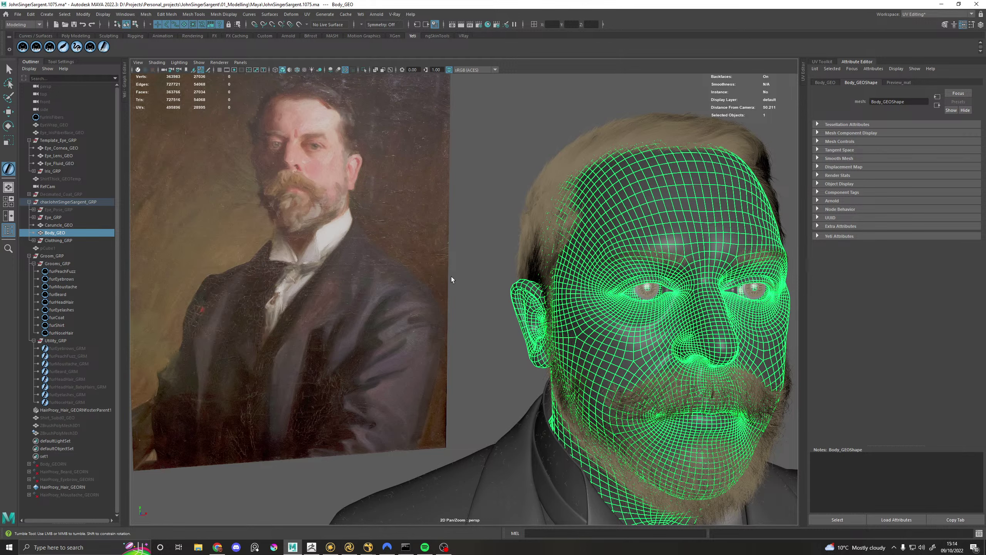
alt+drag(453, 279, 703, 257)
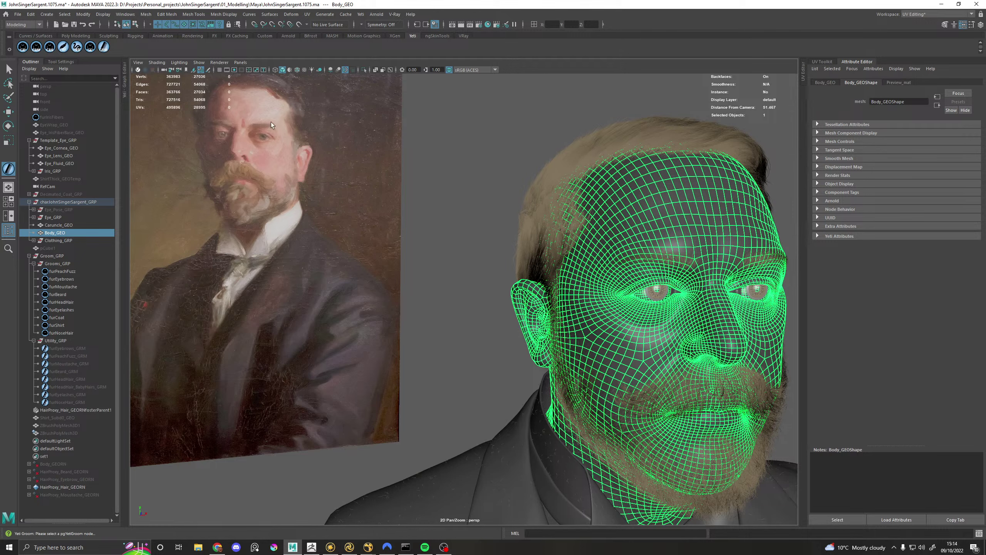
Step: Switch to Katana and compare the cropped face render with the full-head render of Render22
click(349, 547)
scroll(374, 259, down, 5)
middle_drag(480, 256, 358, 262)
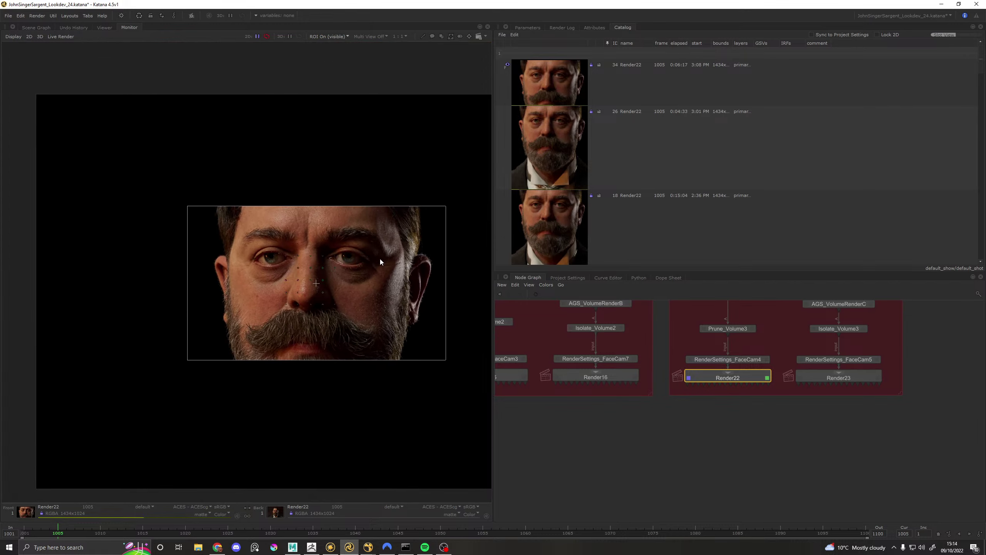
scroll(388, 256, up, 2)
key(grave)
key(grave)
key(grave)
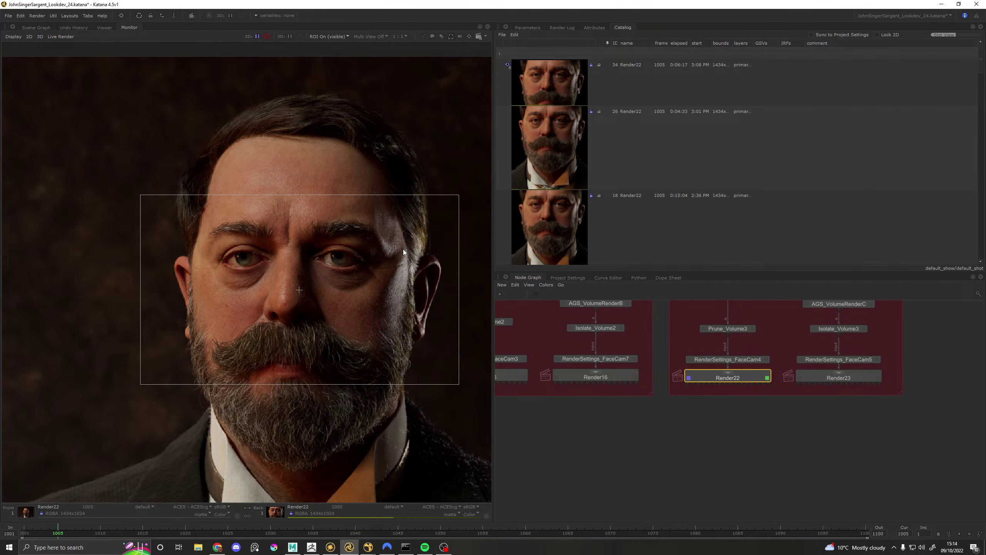
key(grave)
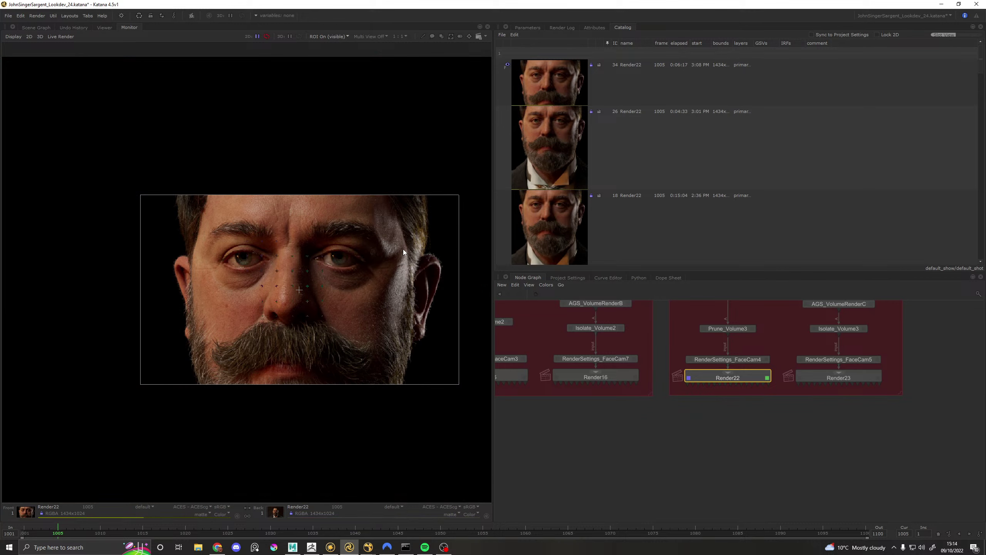
Step: Inspect the nose, moustache and eye area of the Render22 images up close and start a new render of Render22
scroll(299, 338, up, 3)
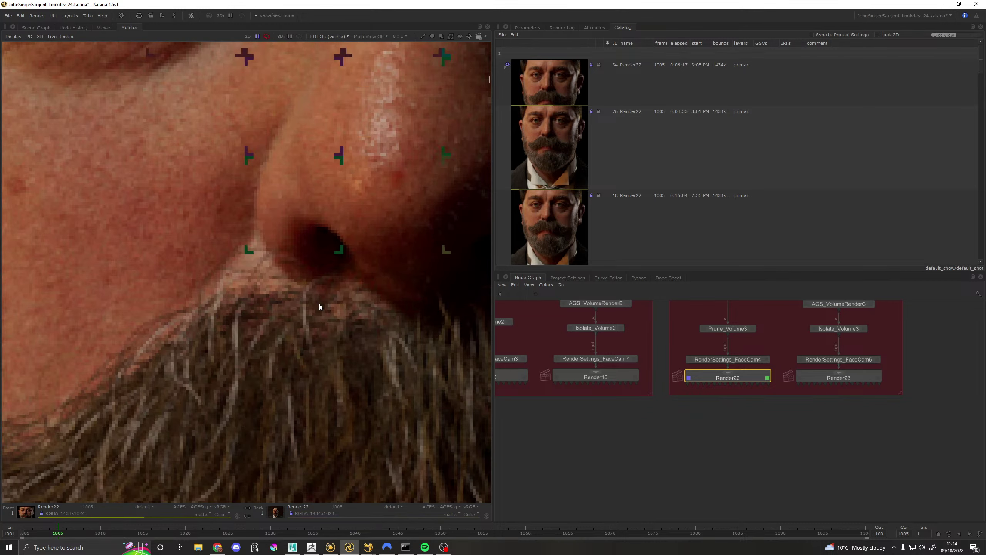
scroll(349, 288, down, 2)
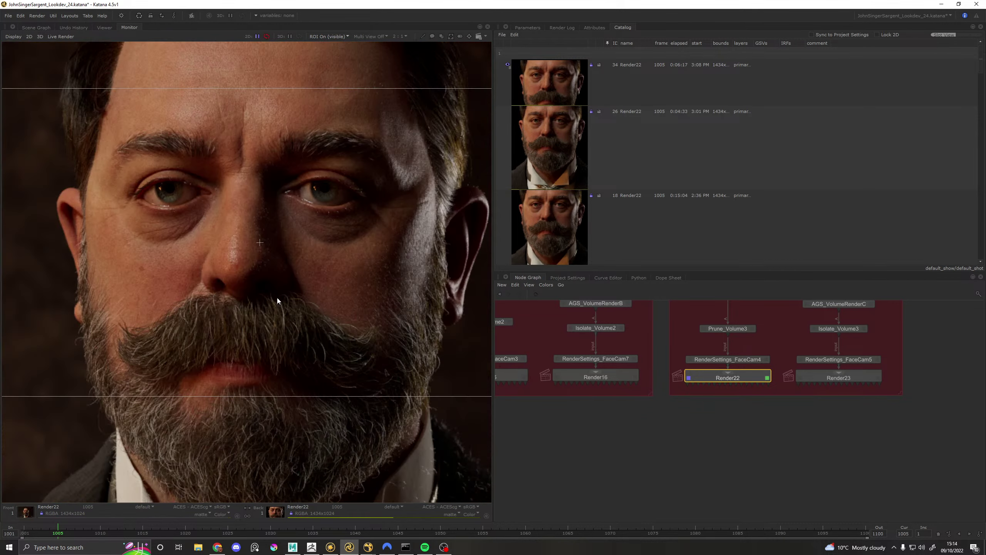
scroll(277, 297, up, 1)
middle_drag(214, 309, 341, 264)
scroll(341, 279, down, 2)
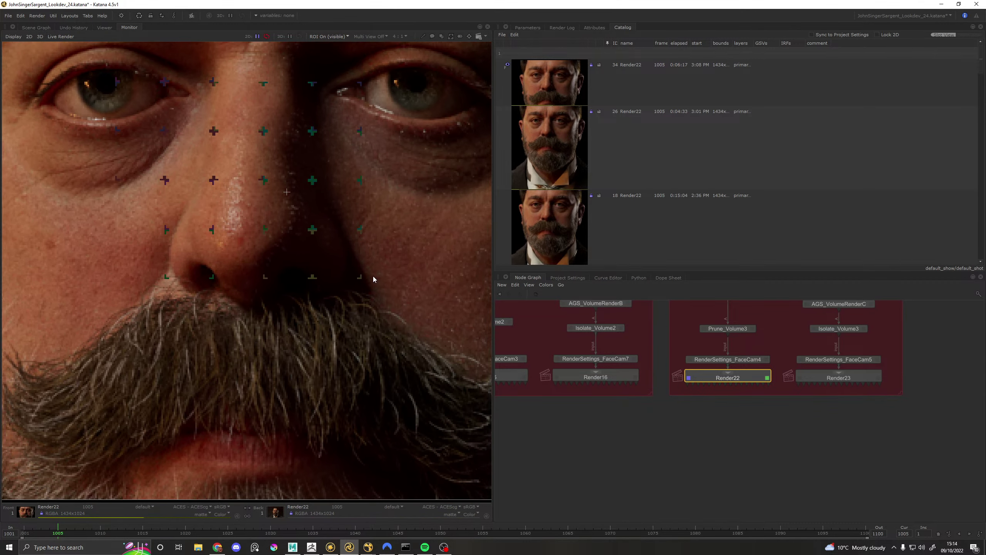
scroll(326, 272, down, 1)
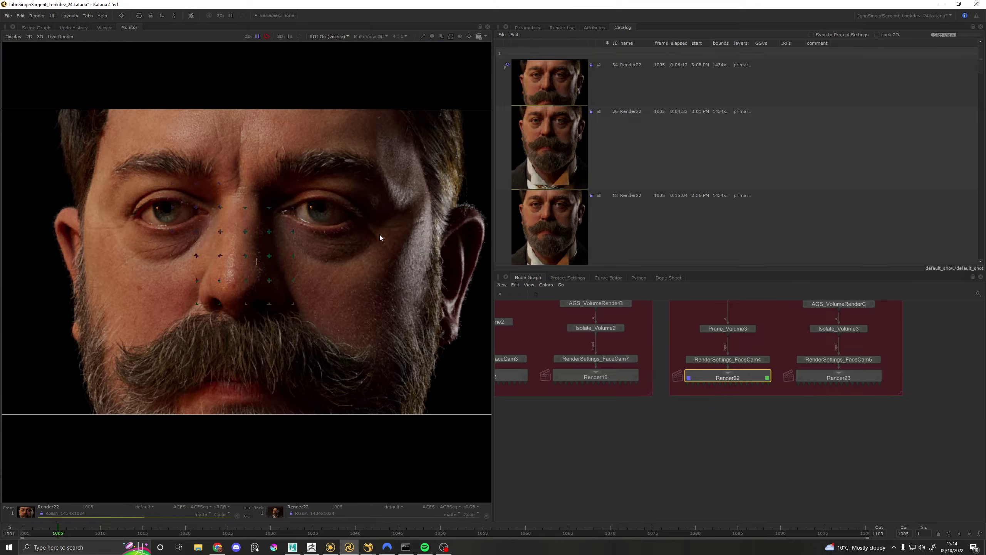
key(backslash)
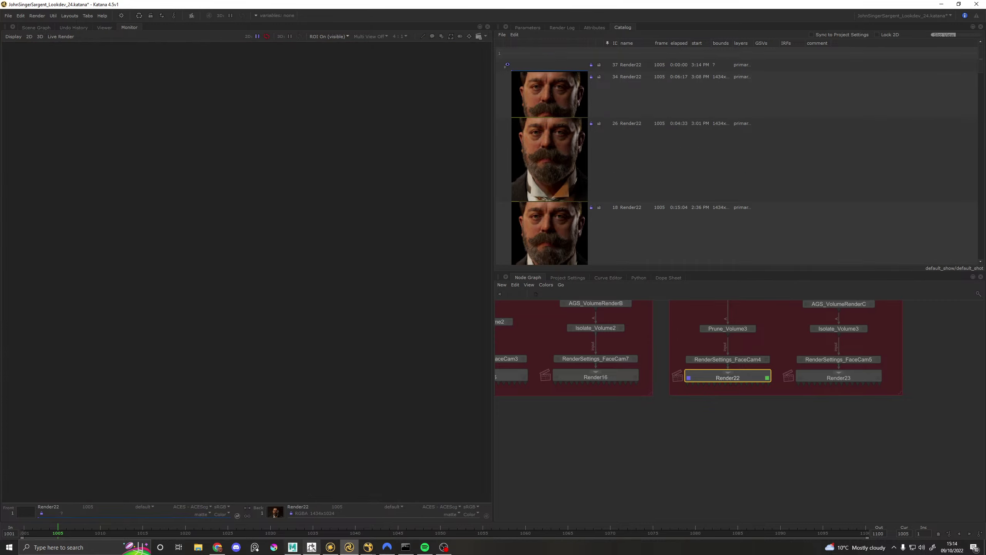
Step: Switch to ZBrush, inspect the collar and tie, and display the PolyFrame on the tie subtool
click(311, 547)
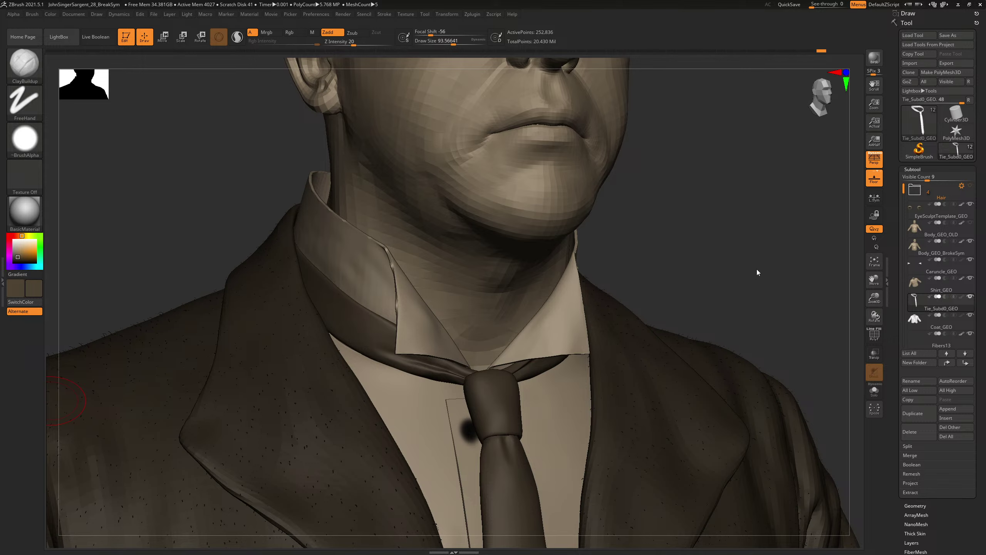
mouse_move(612, 244)
mouse_down()
mouse_move(633, 237)
mouse_move(563, 240)
mouse_move(620, 249)
mouse_up()
drag(689, 250, 631, 253)
key(shift+f)
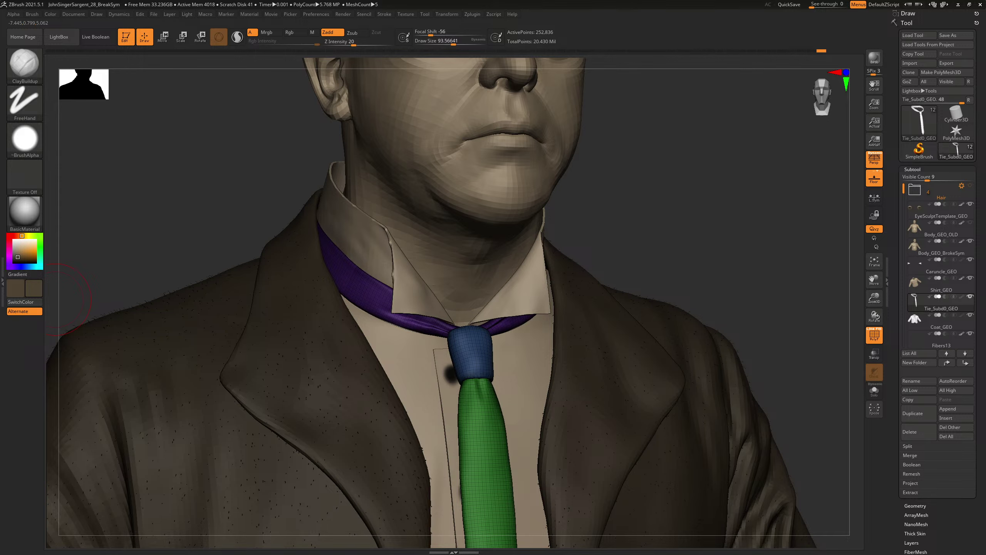
Step: Browse the tie image results in Chrome, preview the beige suit with a dark tie, and bring up the Nuke comp
key(alt+Tab)
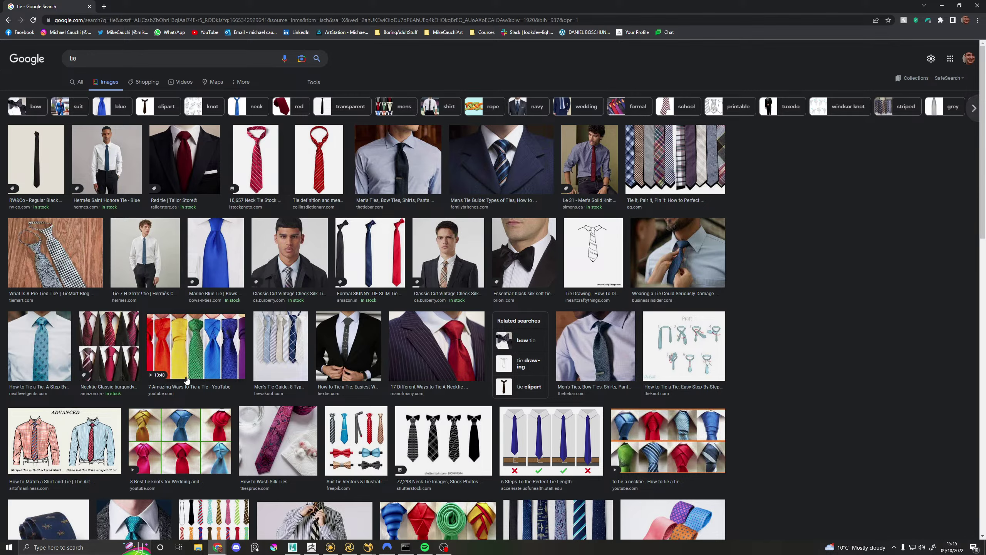
scroll(186, 380, down, 3)
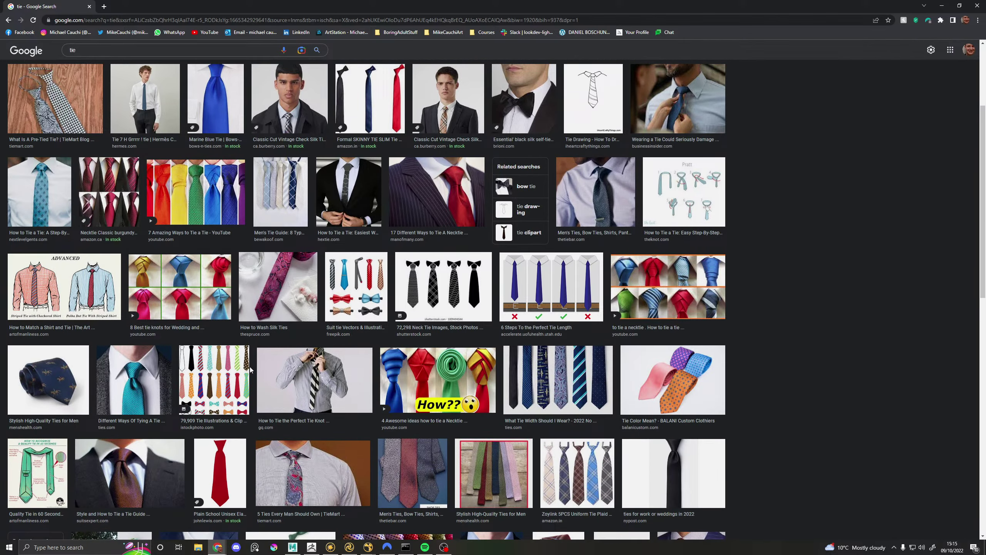
scroll(249, 369, down, 3)
scroll(251, 371, down, 8)
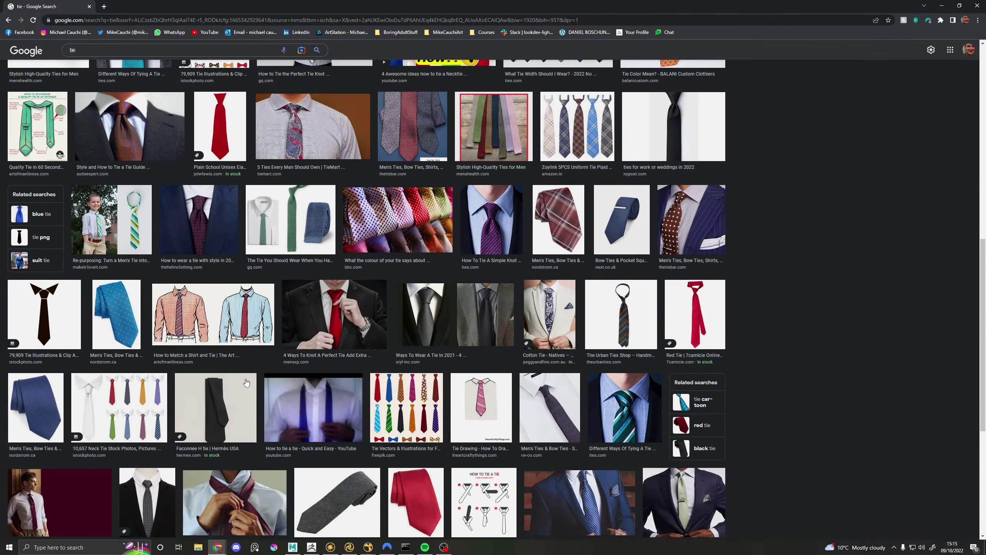
scroll(244, 381, down, 3)
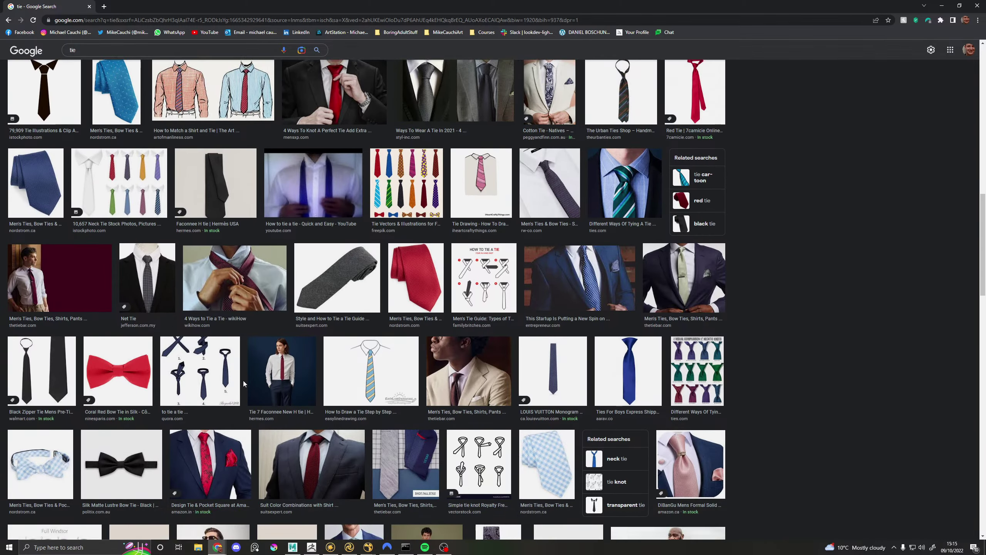
click(457, 234)
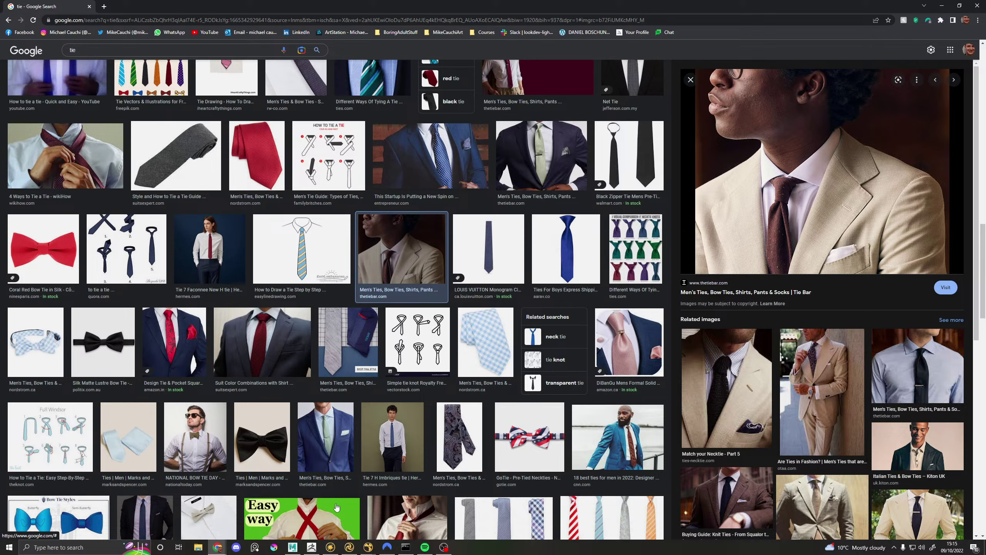
mouse_move(367, 553)
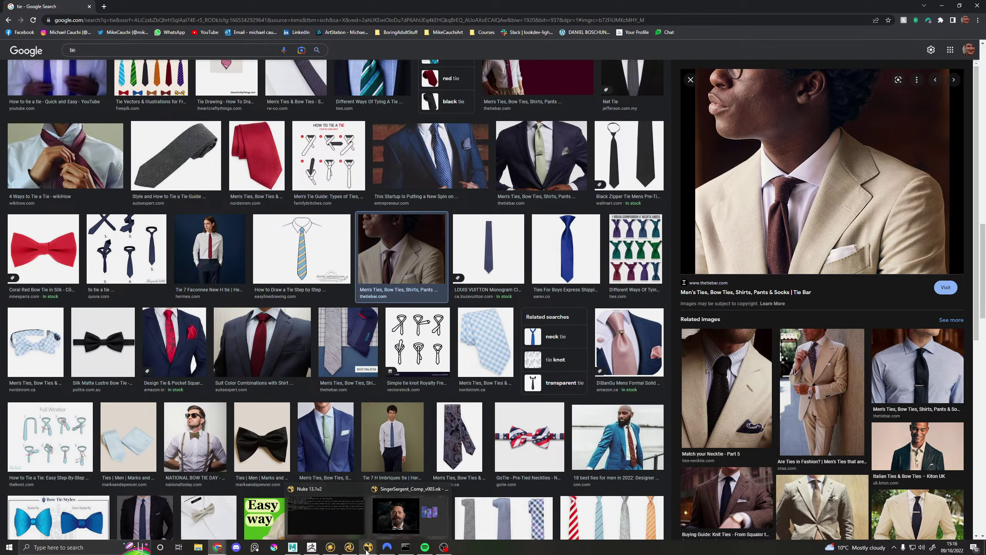
click(392, 524)
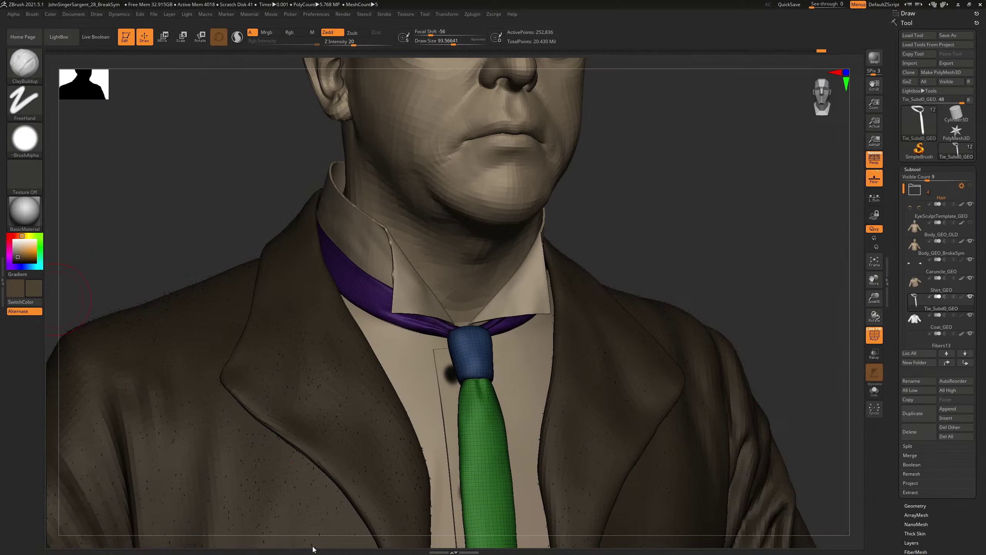
Step: Return to ZBrush, solo the tie subtool and isolate its purple neck band
click(311, 547)
drag(662, 256, 701, 201)
drag(740, 114, 857, 368)
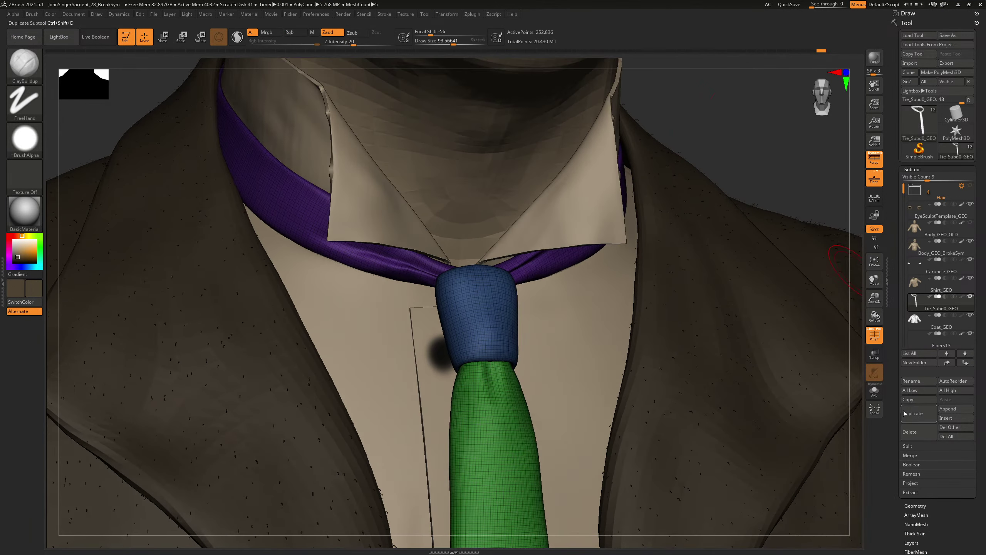
click(874, 390)
ctrl+shift+click(407, 269)
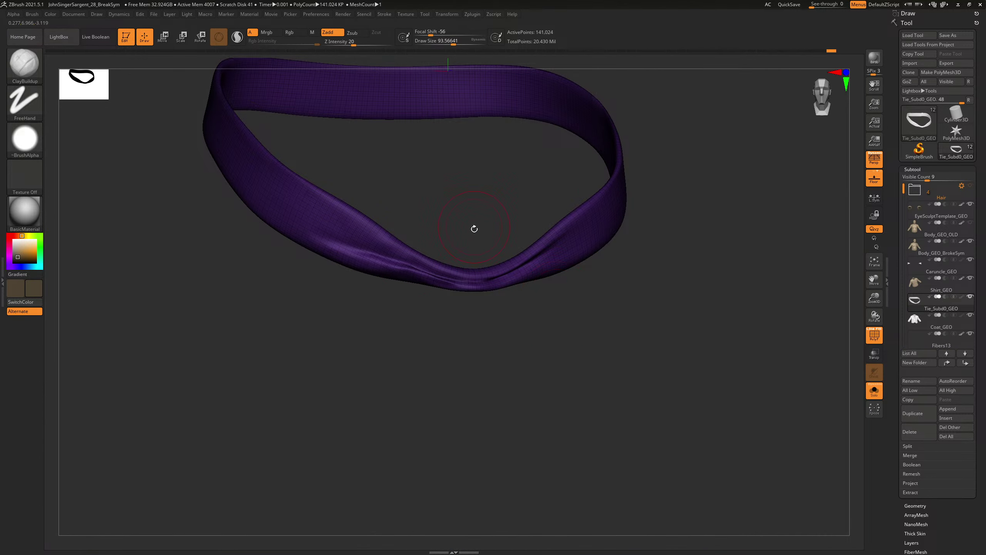
Step: Reshape the front centre of the neck band with the Move brush, using Focal Shift 50 and draw sizes of about 267 and 185
key(b)
key(m)
key(v)
shift+drag(474, 224, 483, 222)
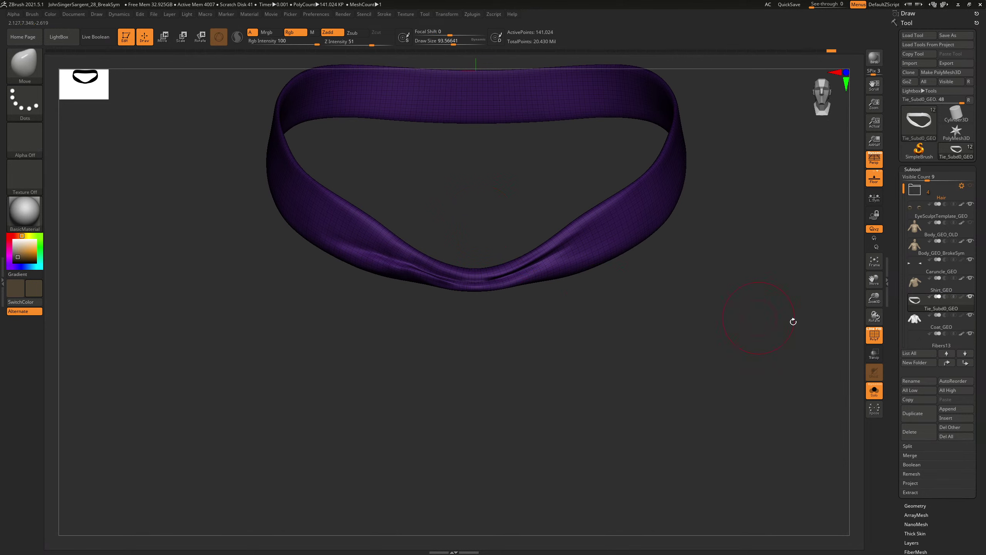
key(s)
drag(519, 263, 544, 264)
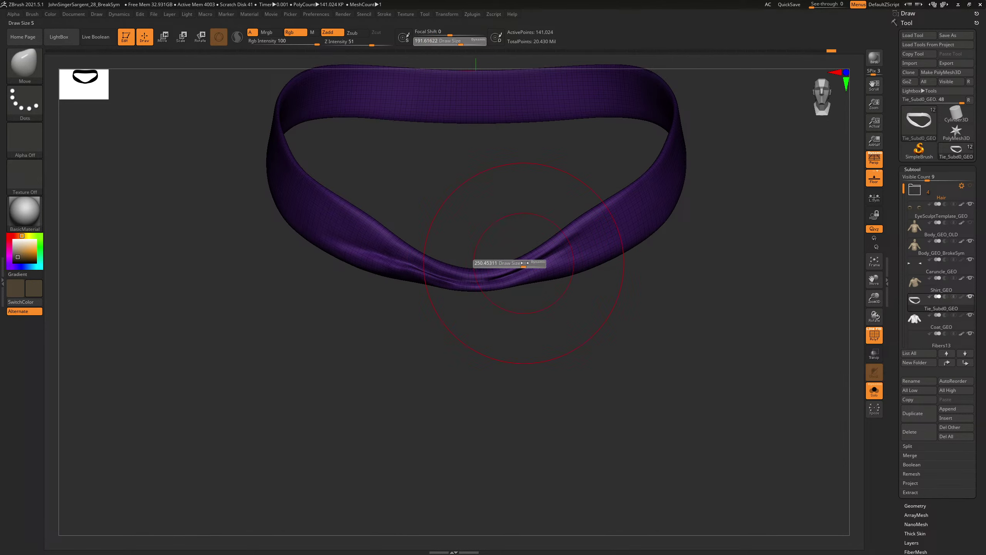
drag(450, 33, 467, 31)
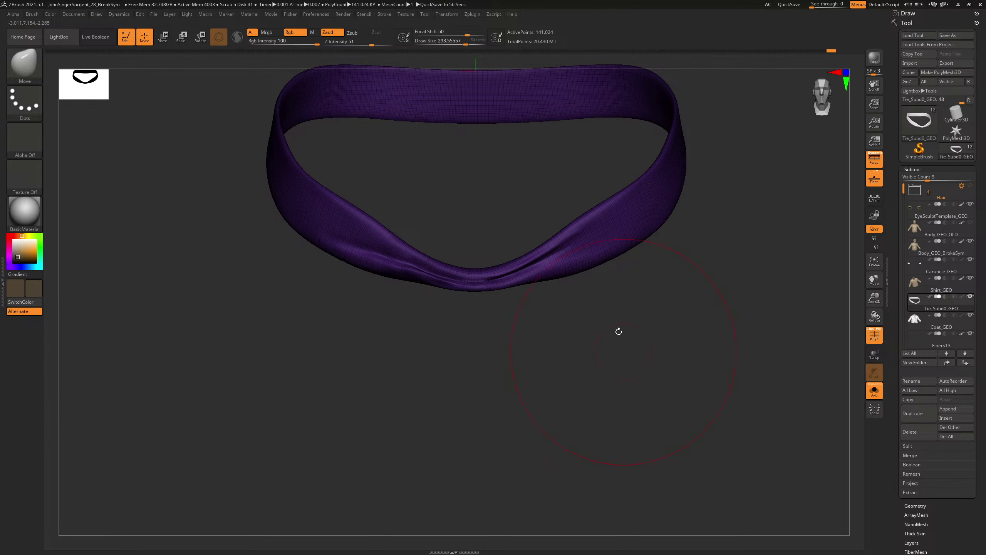
key(s)
click(515, 264)
drag(516, 260, 508, 264)
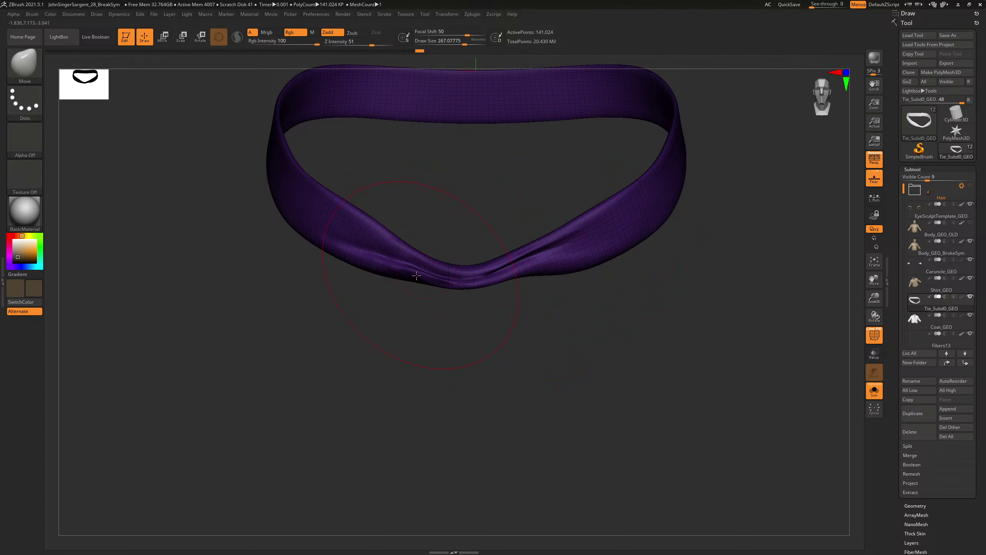
mouse_move(416, 275)
mouse_down()
mouse_move(399, 268)
mouse_move(423, 272)
mouse_up()
key(s)
drag(451, 236, 443, 278)
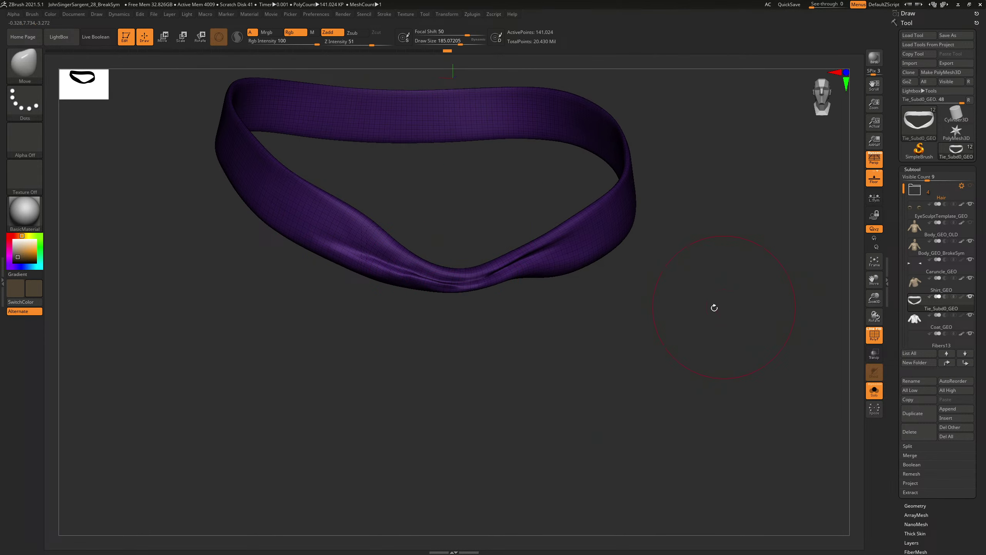
Step: Show the whole tie again and mask everything except the blue knot
ctrl+shift+click(759, 275)
mouse_move(758, 275)
mouse_down()
mouse_move(748, 253)
mouse_move(755, 327)
mouse_move(672, 301)
mouse_up()
drag(420, 270, 390, 277)
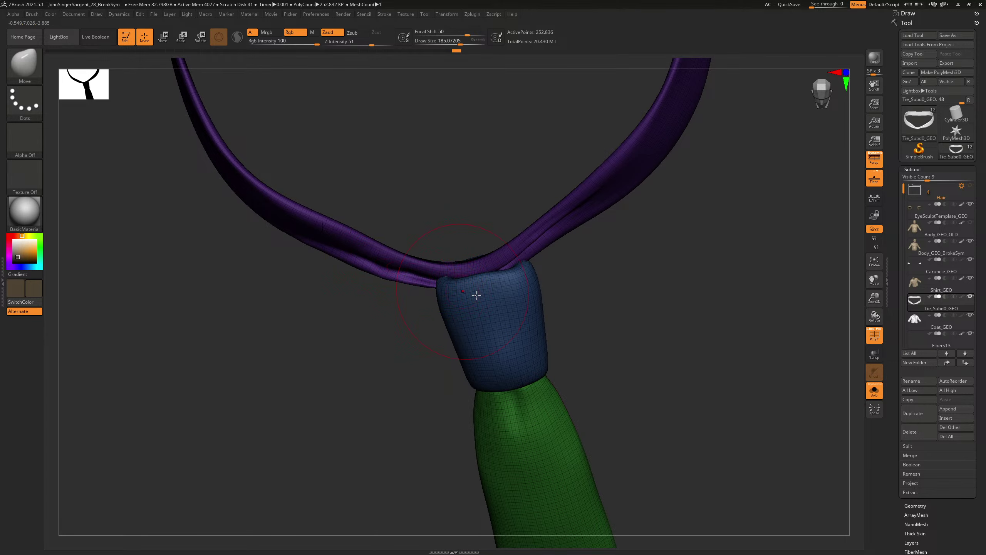
ctrl+shift+click(470, 305)
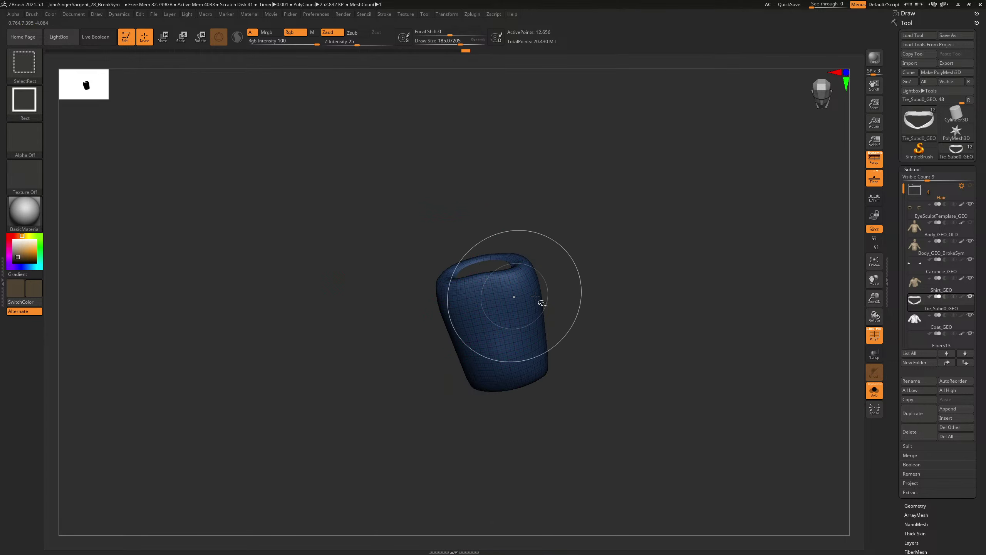
ctrl+shift+click(622, 275)
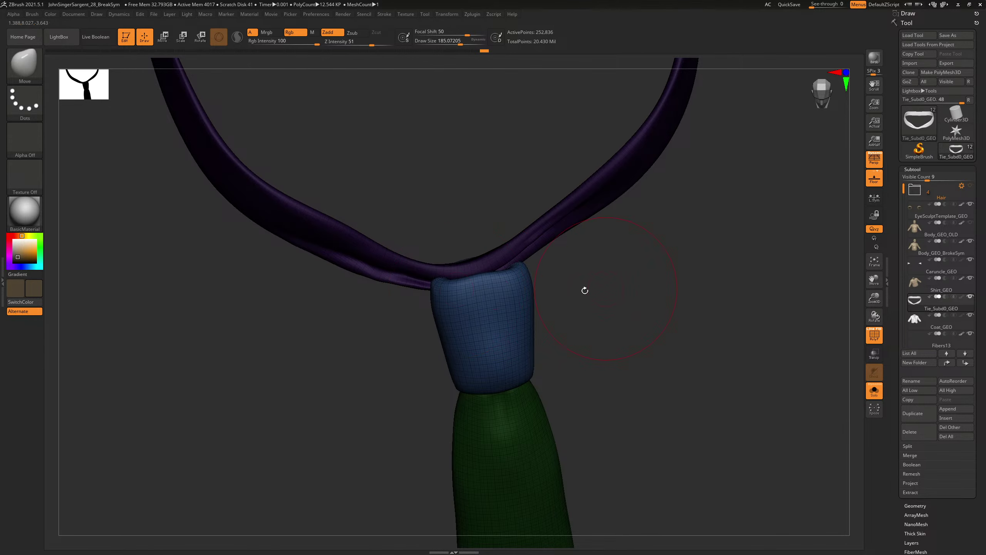
Step: Flare the upper corner of the tie knot outward with the Move brush at draw sizes of about 259 and 185
key(s)
drag(423, 281, 429, 280)
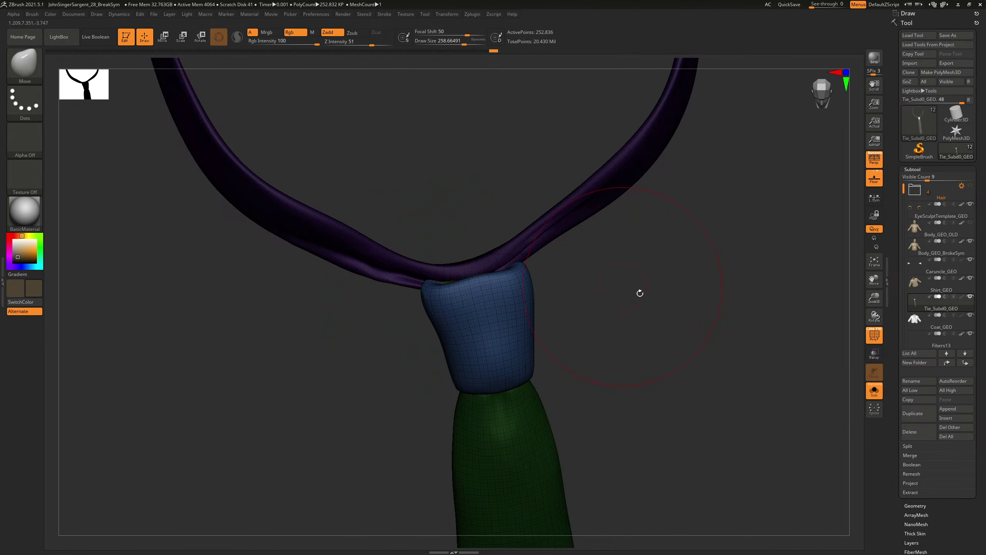
drag(638, 293, 676, 254)
drag(509, 253, 408, 225)
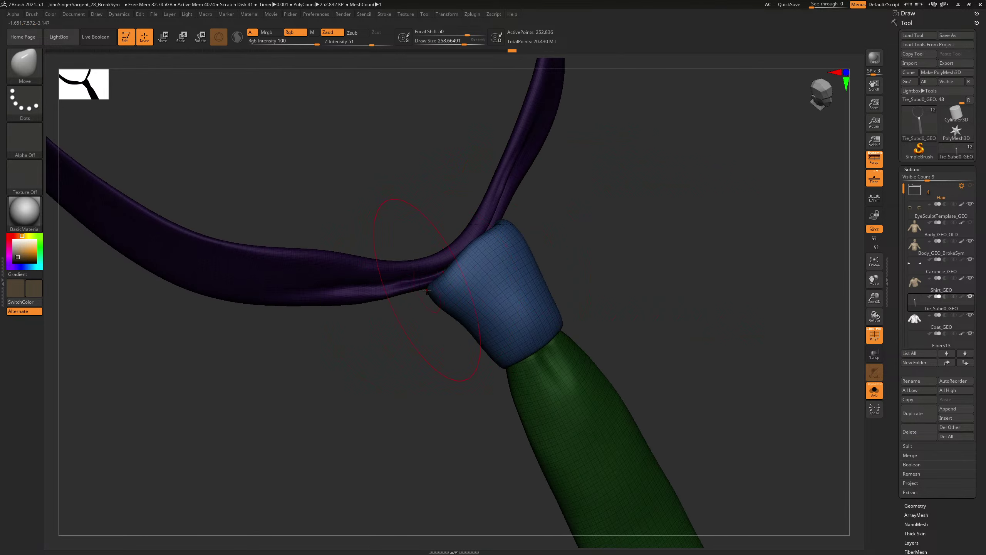
drag(433, 290, 439, 294)
drag(632, 222, 621, 211)
key(s)
drag(458, 270, 446, 269)
mouse_move(622, 271)
shift+mouse_down()
mouse_move(655, 237)
mouse_move(689, 330)
mouse_move(660, 318)
shift+mouse_up()
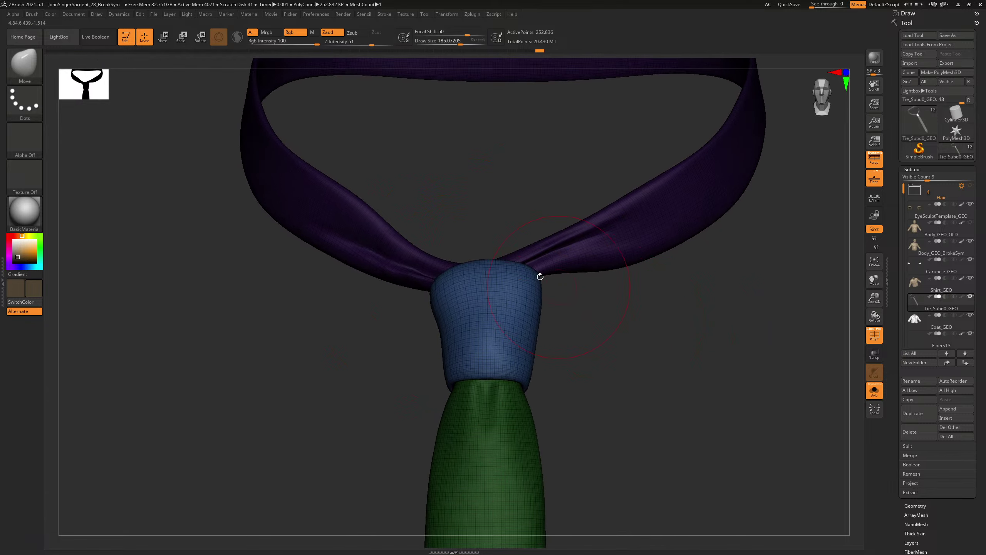
Step: Reshape the top edge of the tie knot with the Move brush at draw sizes of about 128 and 205
key(s)
drag(528, 267, 515, 267)
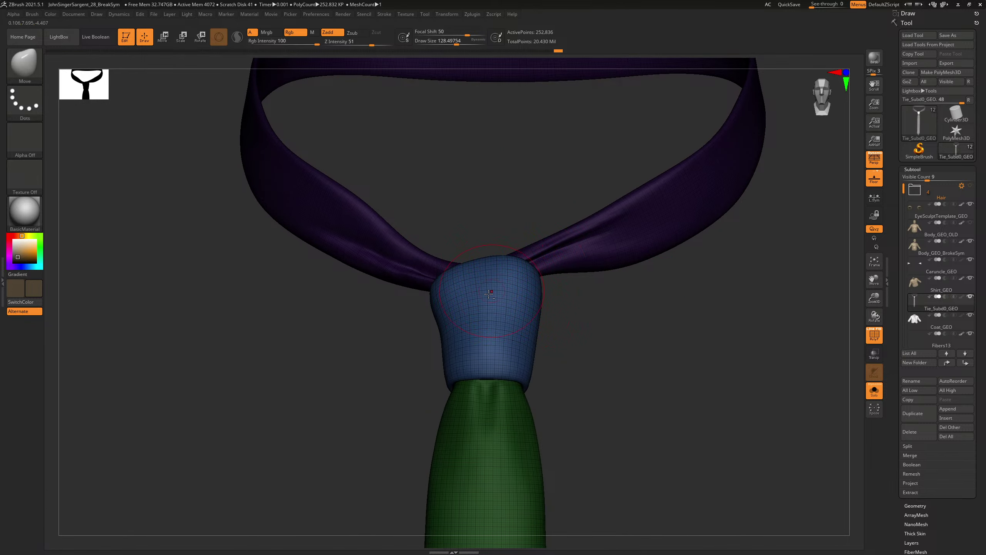
key(s)
drag(475, 299, 482, 299)
drag(576, 326, 650, 325)
Step: Clear the knot's masking and mask the whole tie except the purple neck band
ctrl+click(632, 319)
ctrl+shift+click(617, 244)
ctrl+click(623, 296)
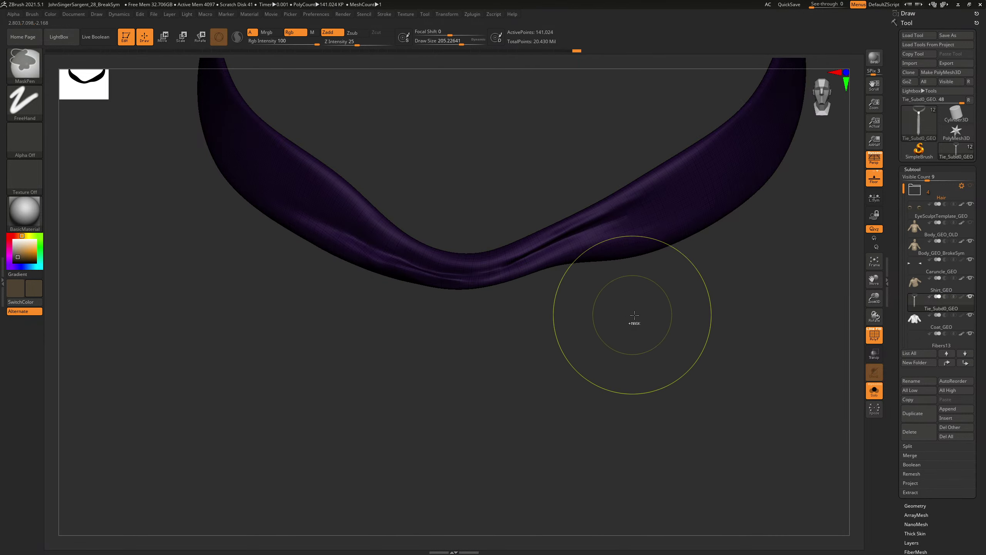
ctrl+shift+click(644, 318)
ctrl+click(621, 315)
Step: Reposition the neck band where it passes behind the knot with the Move brush at draw sizes of about 172 and 161, and clear the mask
key(s)
mouse_move(470, 263)
mouse_down()
mouse_move(502, 213)
mouse_move(577, 220)
mouse_move(526, 229)
mouse_move(476, 269)
mouse_up()
key(s)
drag(481, 218, 462, 264)
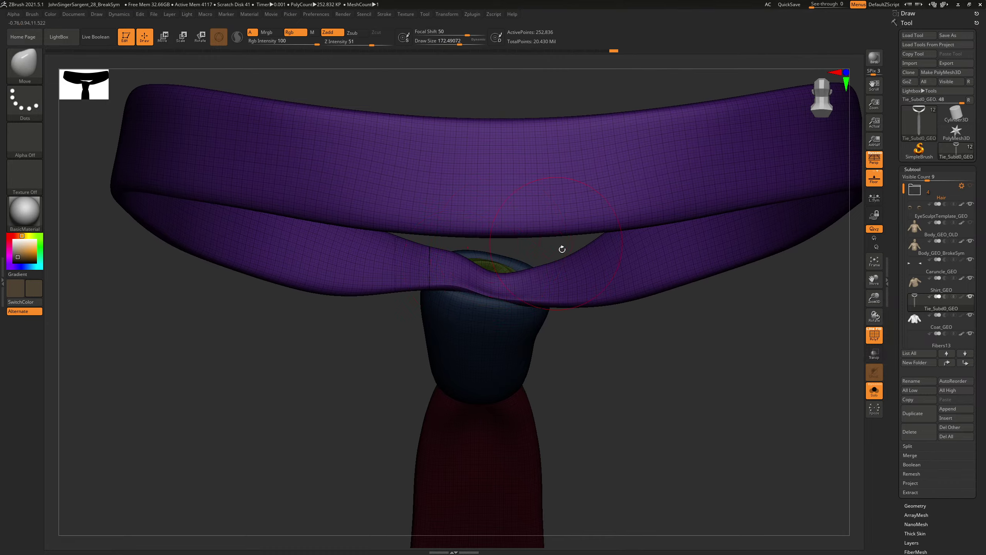
mouse_move(538, 245)
mouse_down()
mouse_move(474, 281)
mouse_move(467, 254)
mouse_up()
key(s)
drag(572, 207, 497, 281)
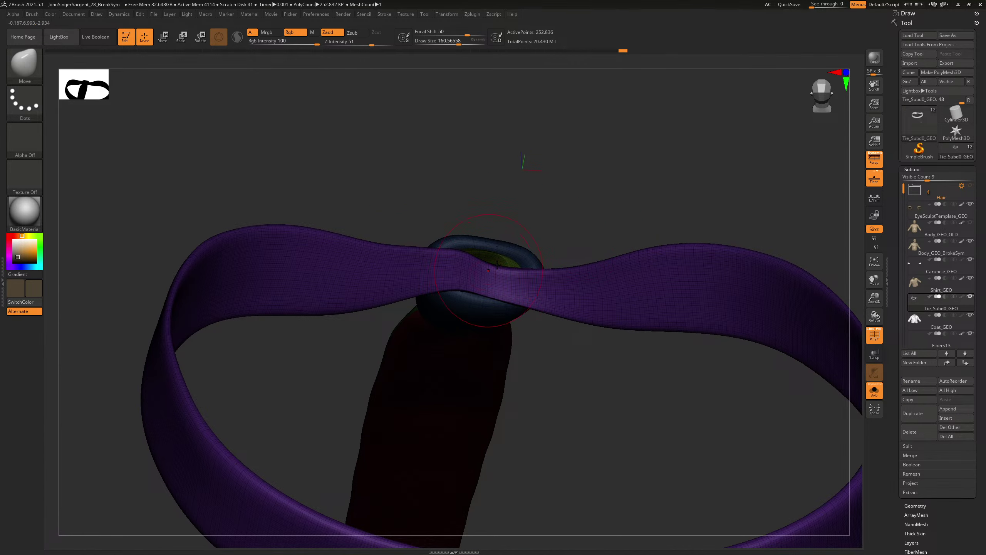
mouse_move(552, 198)
mouse_down()
mouse_move(624, 199)
mouse_move(625, 221)
mouse_up()
mouse_move(676, 165)
ctrl+right_down()
mouse_move(702, 316)
mouse_move(737, 364)
mouse_move(667, 341)
ctrl+right_up()
drag(667, 341, 691, 341)
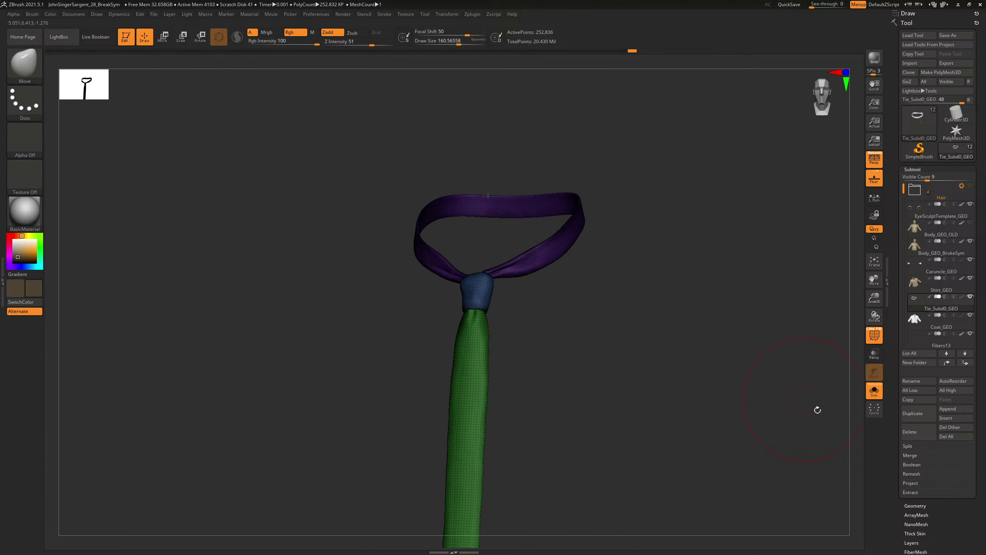
Step: Turn off solo, fit the neck band and knot under the shirt collar with the Move brush at draw size about 227, and hide the polyframe
click(874, 393)
alt+right_drag(691, 260, 715, 116)
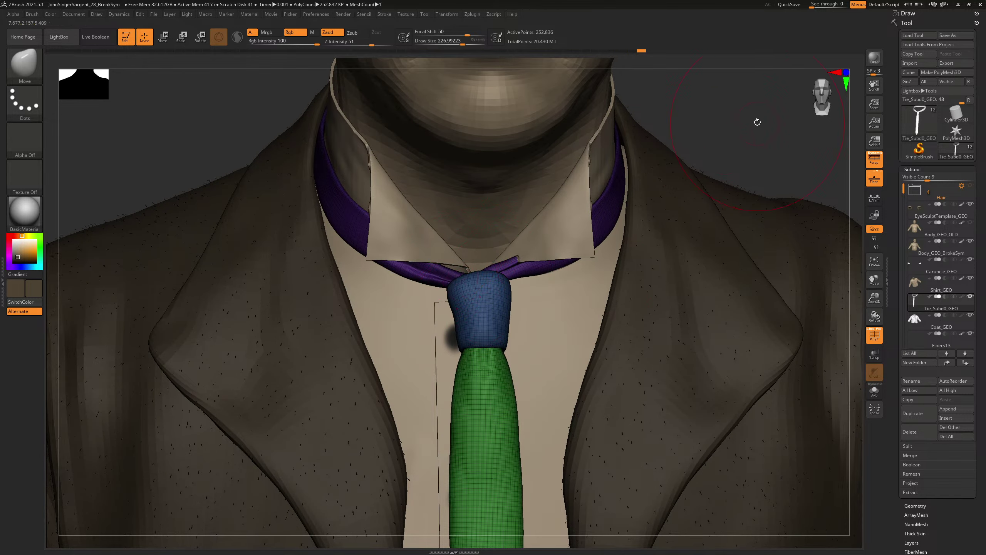
right_drag(453, 279, 586, 232)
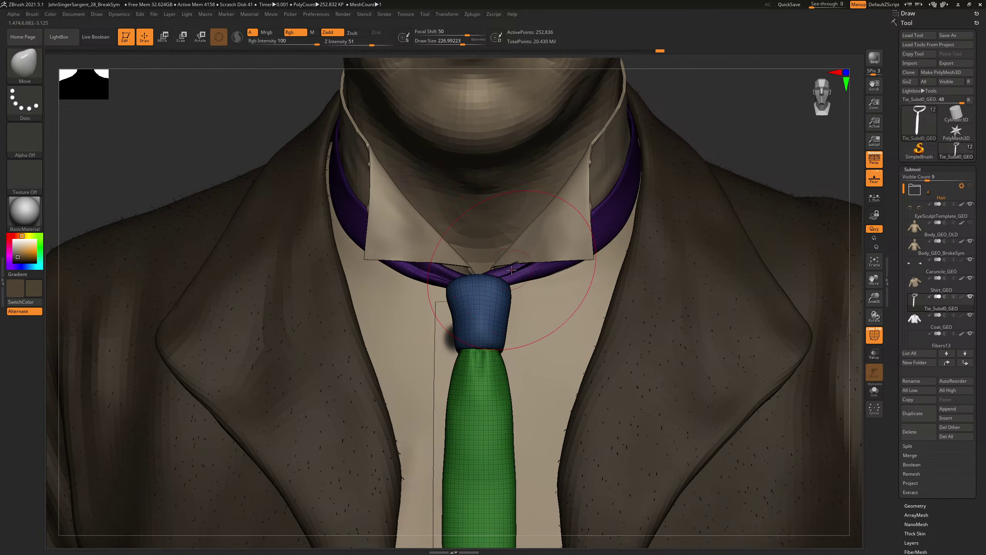
mouse_move(660, 176)
right_down()
mouse_move(707, 150)
mouse_move(695, 159)
right_up()
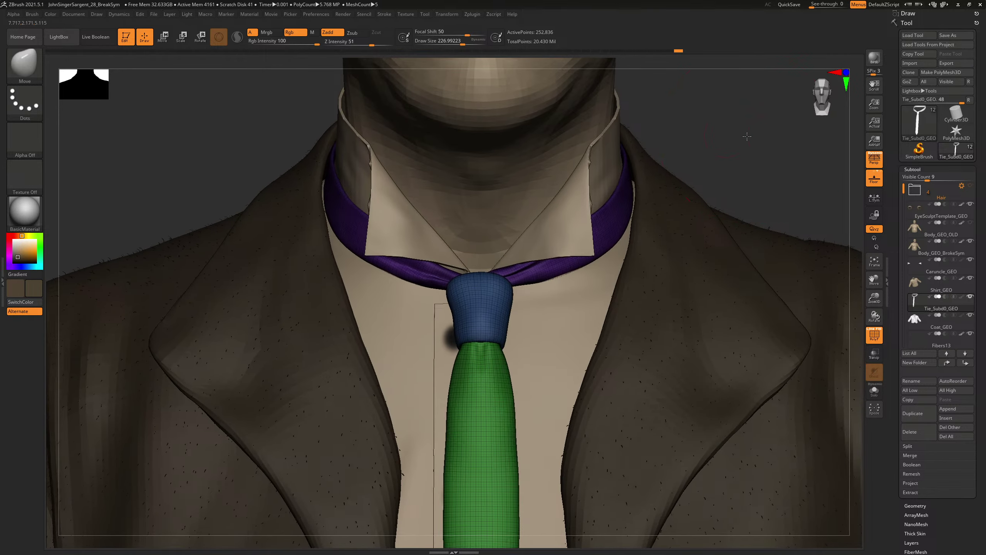
key(f)
mouse_move(669, 189)
right_down()
mouse_move(711, 132)
mouse_move(711, 165)
mouse_move(742, 200)
mouse_move(749, 161)
mouse_move(794, 144)
right_up()
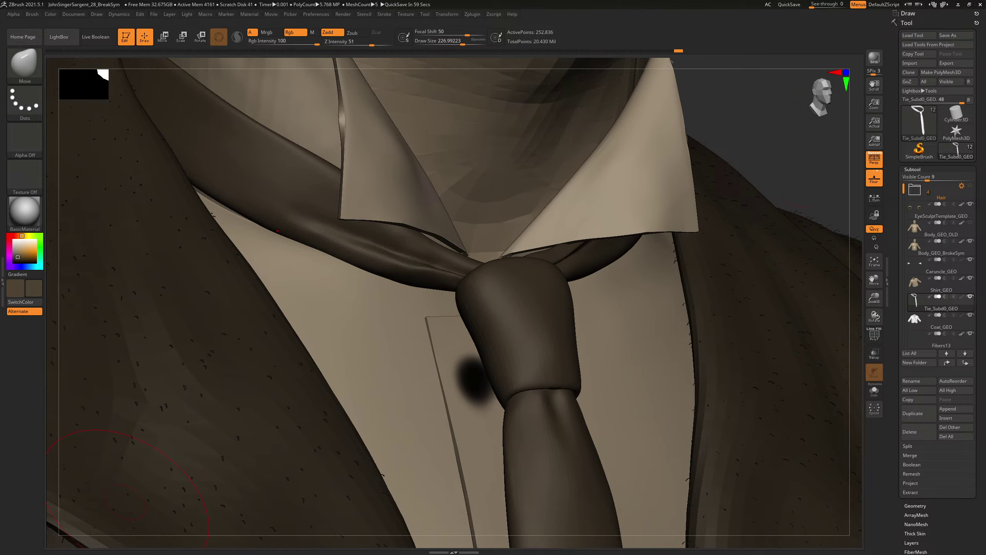
Step: Switch to the browser and run an image search for "tie and tshirt"
key(alt+Tab)
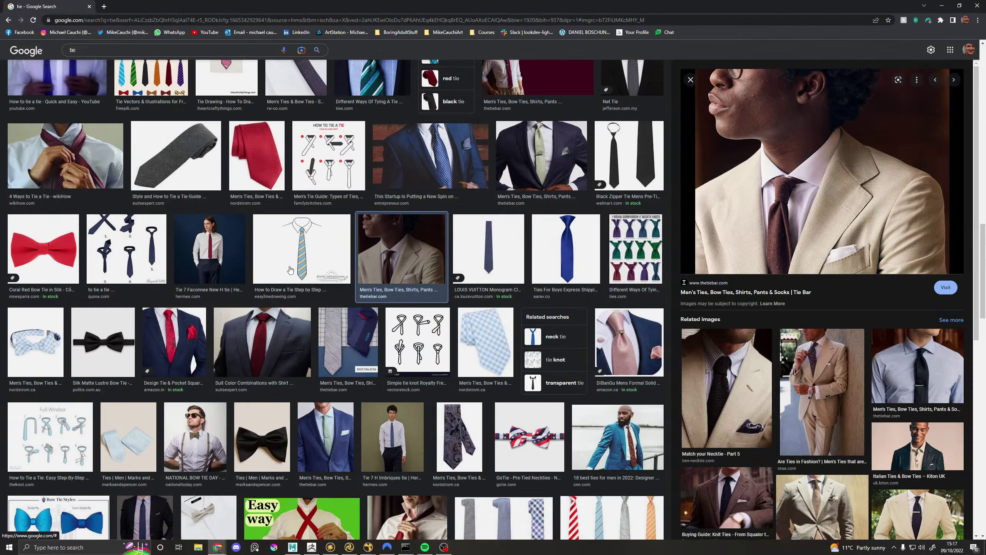
scroll(132, 68, up, 1)
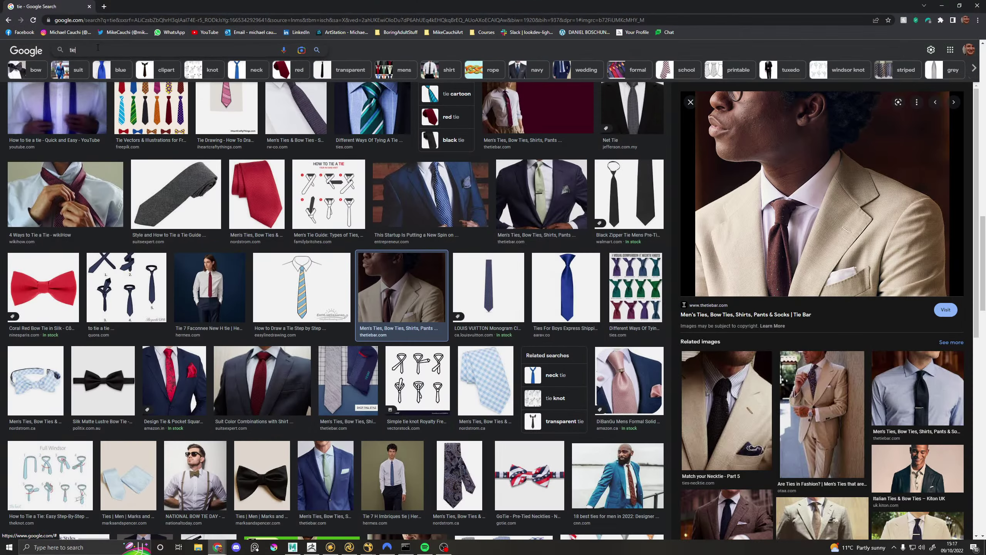
click(98, 49)
text(and tshi)
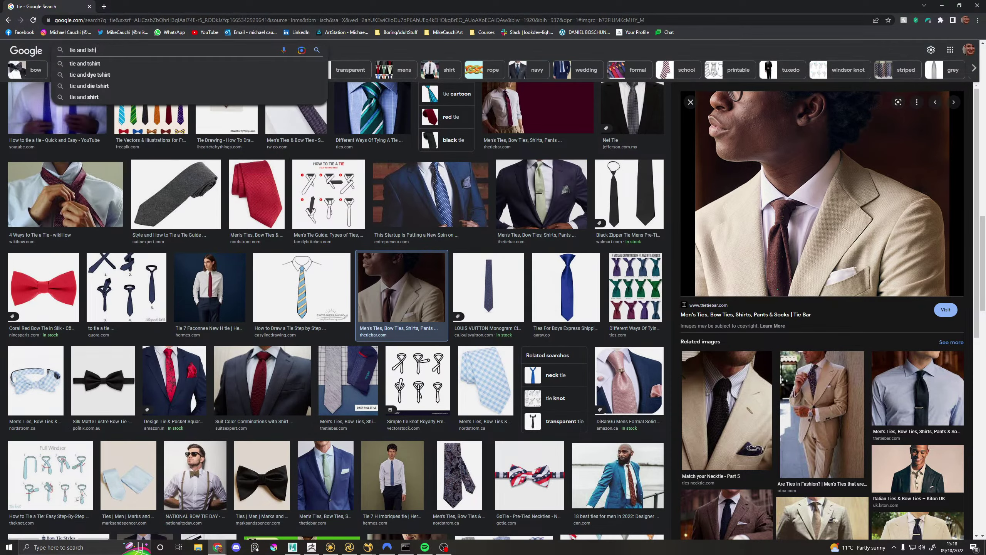
text(rt)
key(Return)
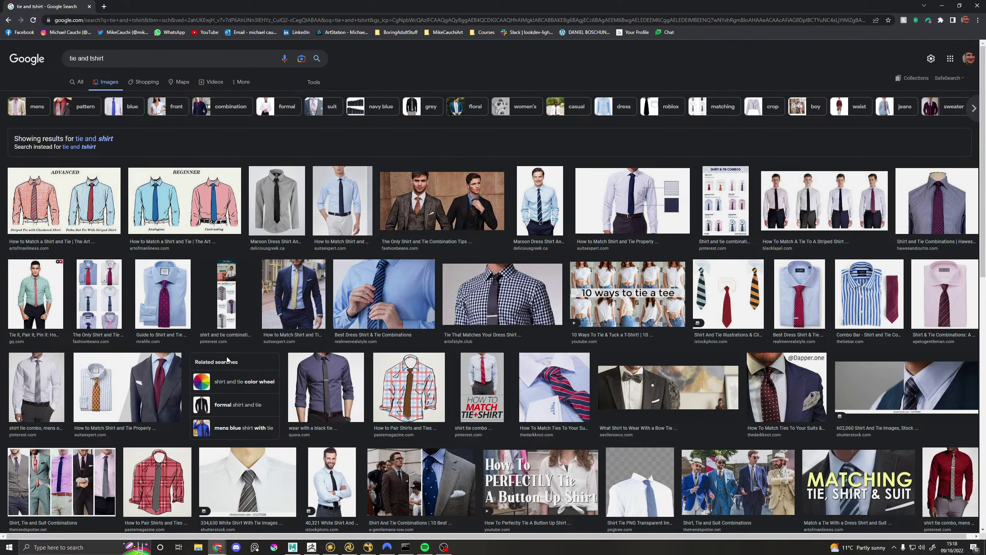
Step: Open the PureRef reference board and examine the black-and-white photo's tie knot and neck band up close
click(254, 547)
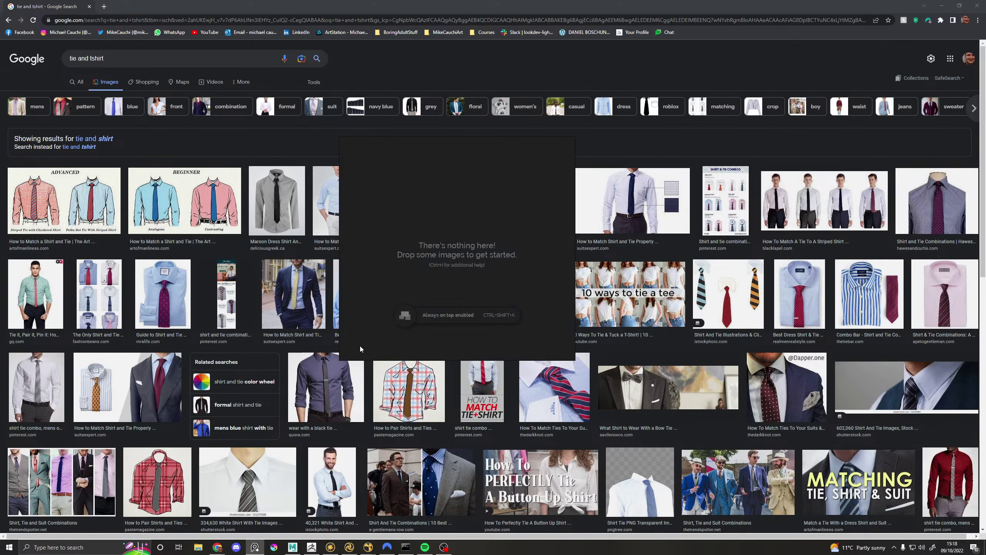
drag(360, 348, 0, 345)
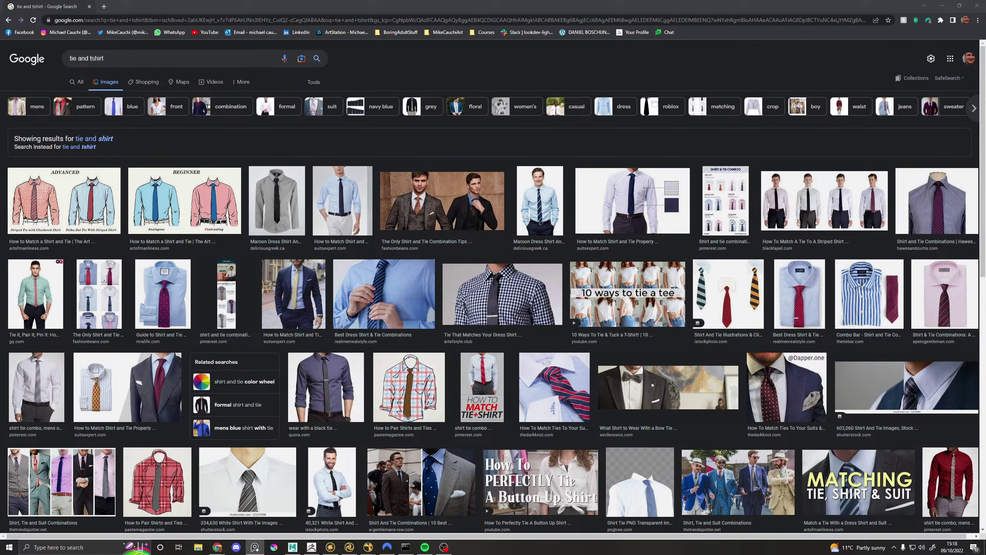
right_drag(0, 357, 479, 331)
scroll(470, 333, down, 6)
middle_drag(460, 336, 428, 351)
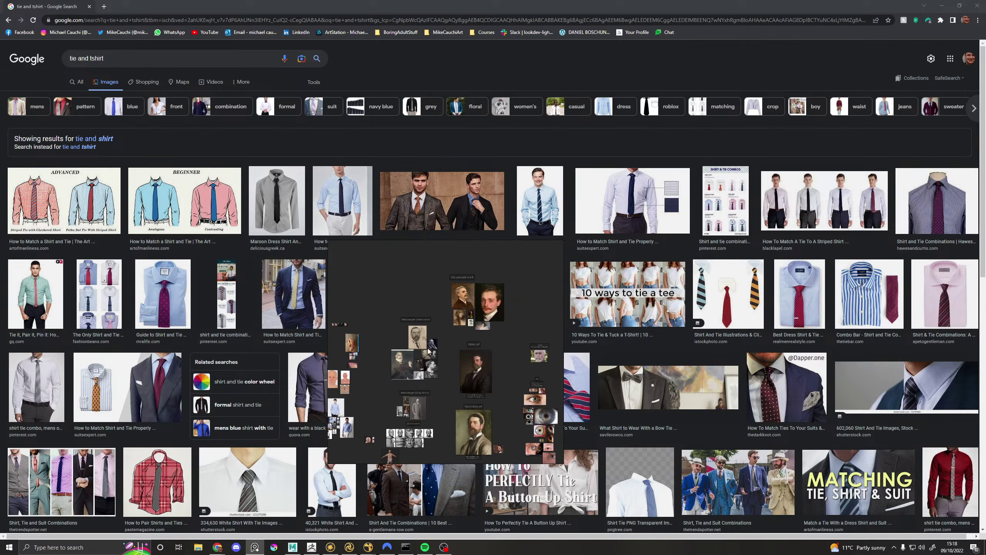
scroll(475, 367, up, 10)
scroll(487, 381, down, 10)
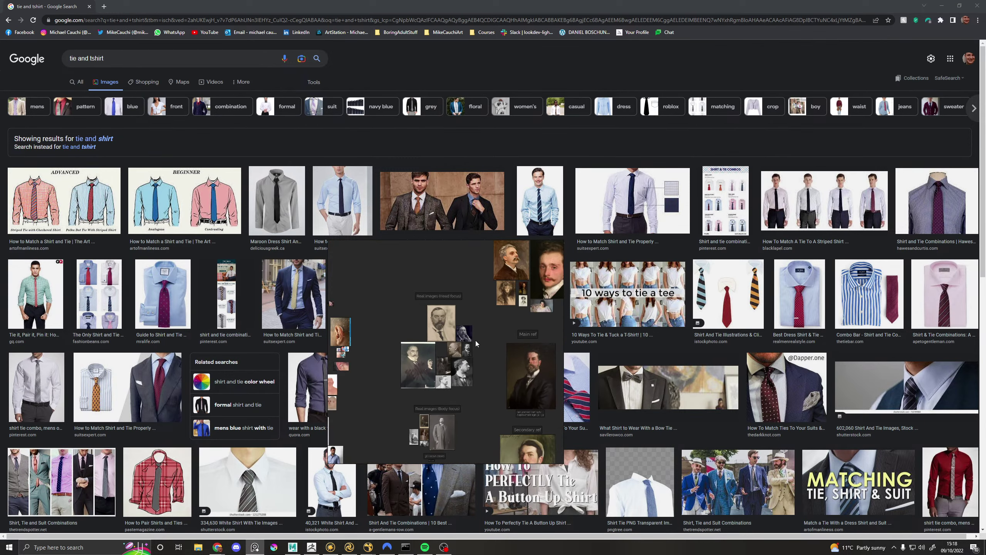
scroll(447, 363, up, 4)
scroll(498, 437, up, 8)
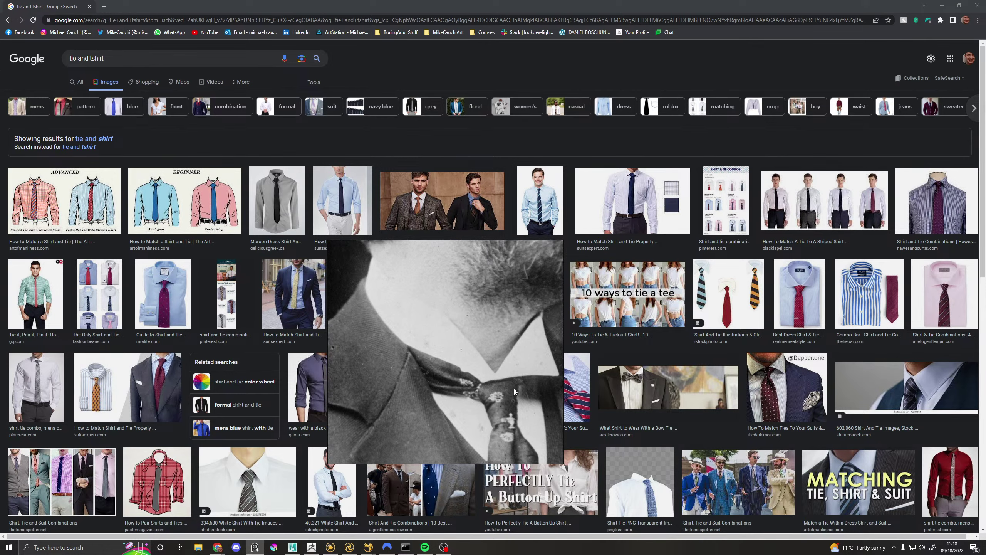
right_drag(535, 375, 0, 375)
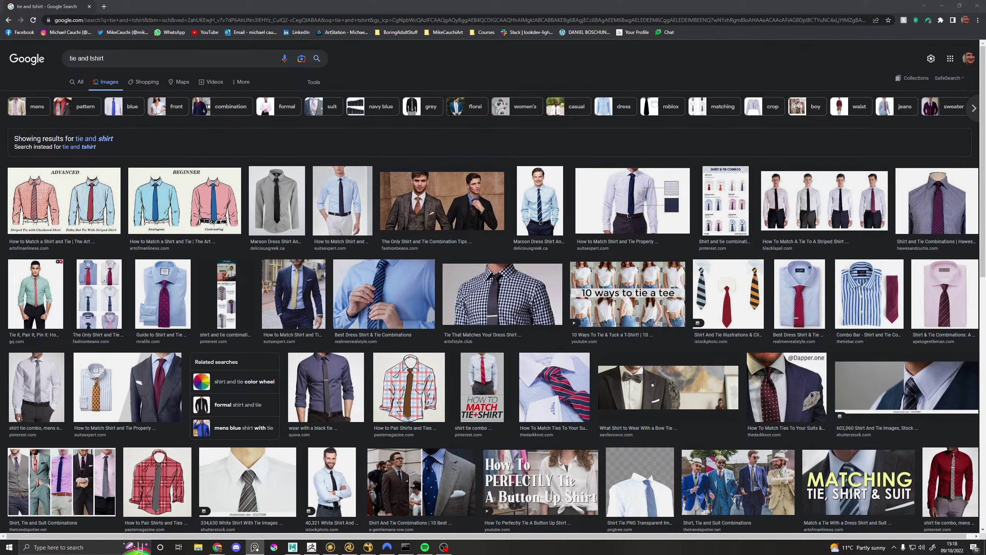
right_drag(388, 554, 439, 341)
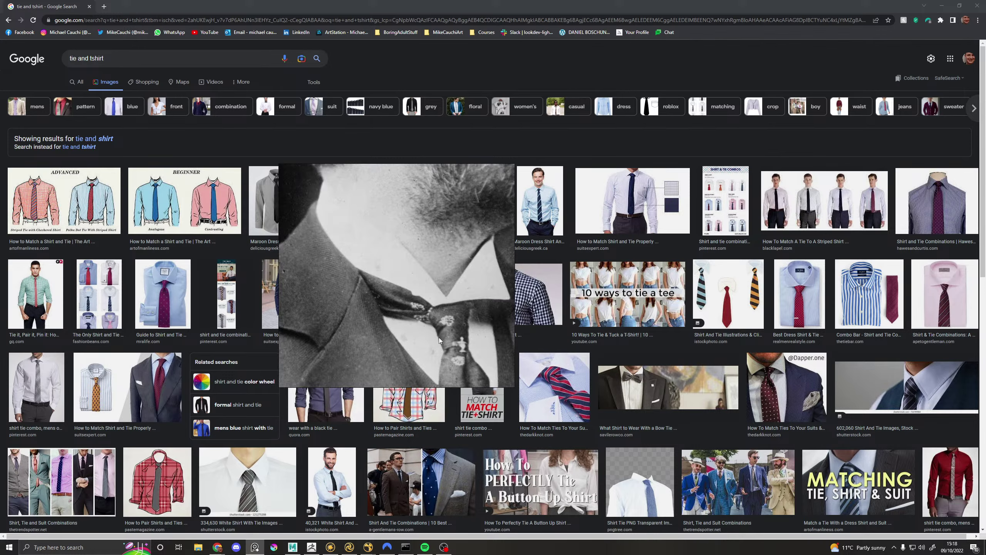
click(234, 310)
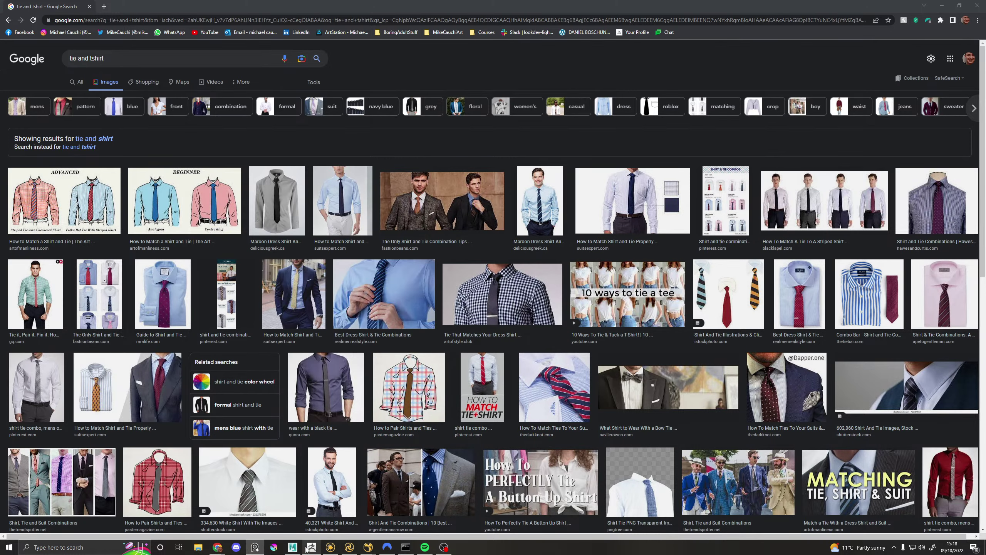
Step: Return to ZBrush and place the black-and-white tie reference photo beside the sculpted knot
click(293, 547)
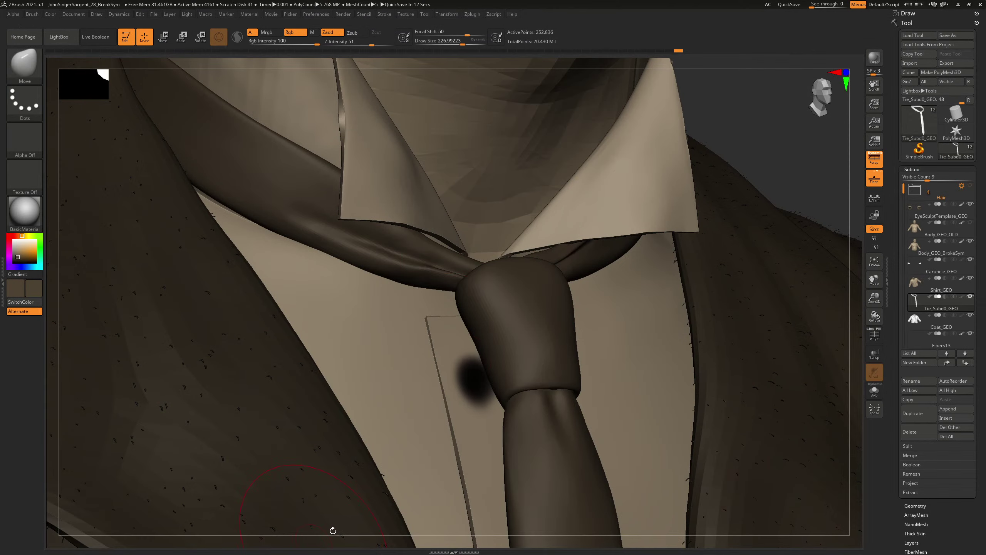
click(311, 547)
alt+drag(787, 160, 739, 181)
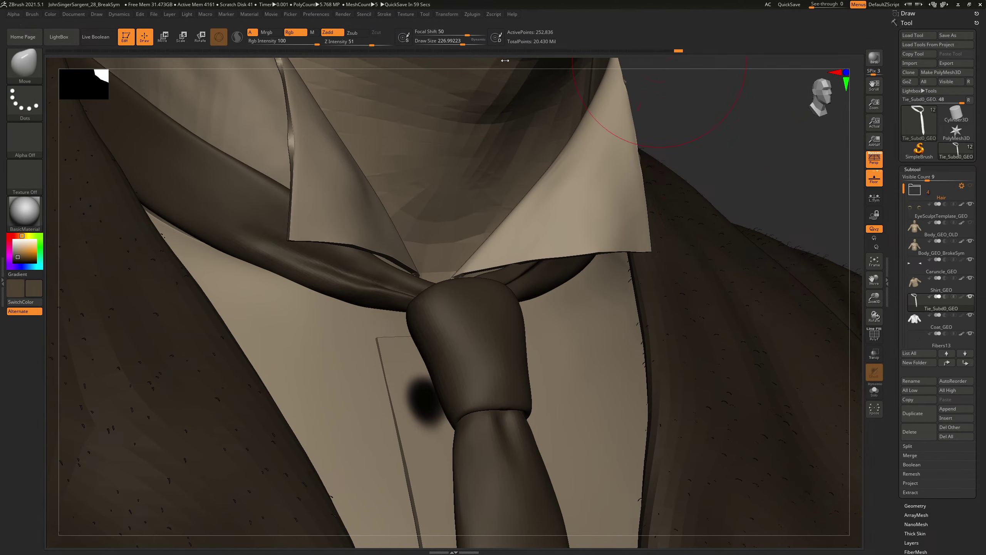
drag(2, 326, 754, 304)
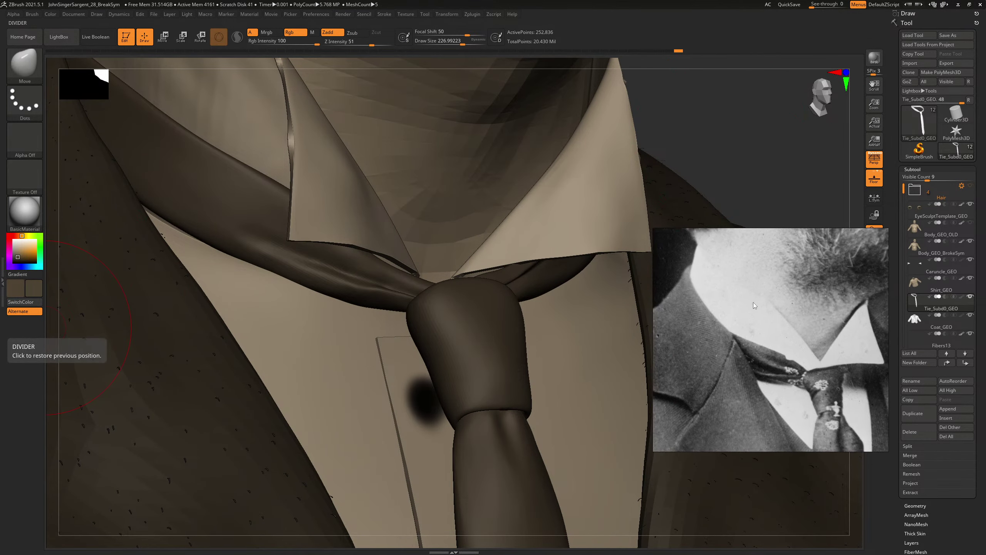
mouse_move(719, 152)
mouse_down()
mouse_move(716, 190)
mouse_move(720, 172)
mouse_move(572, 224)
mouse_up()
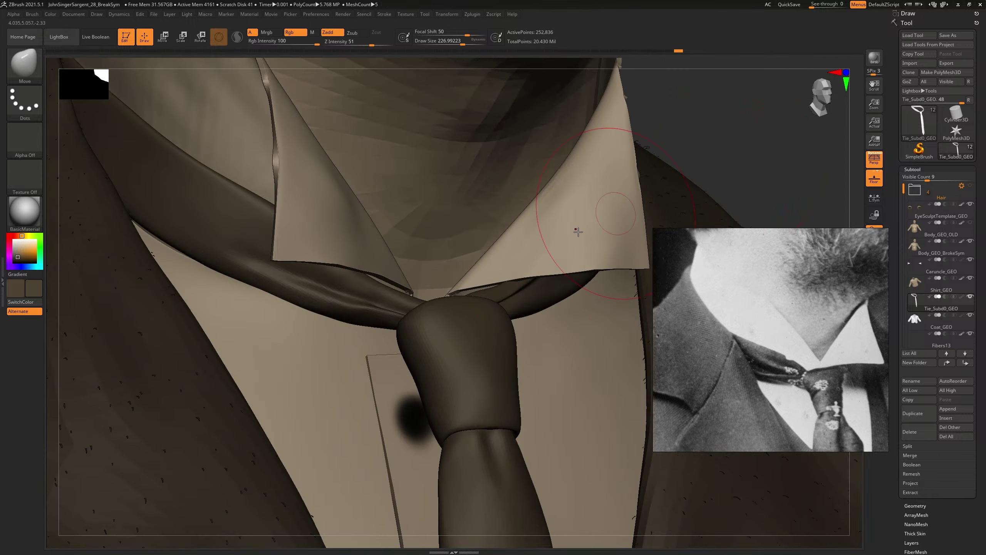
Step: Sculpt folds into the neck band below the collar with the Standard brush at draw sizes of about 55 and 41
key(b)
key(s)
key(t)
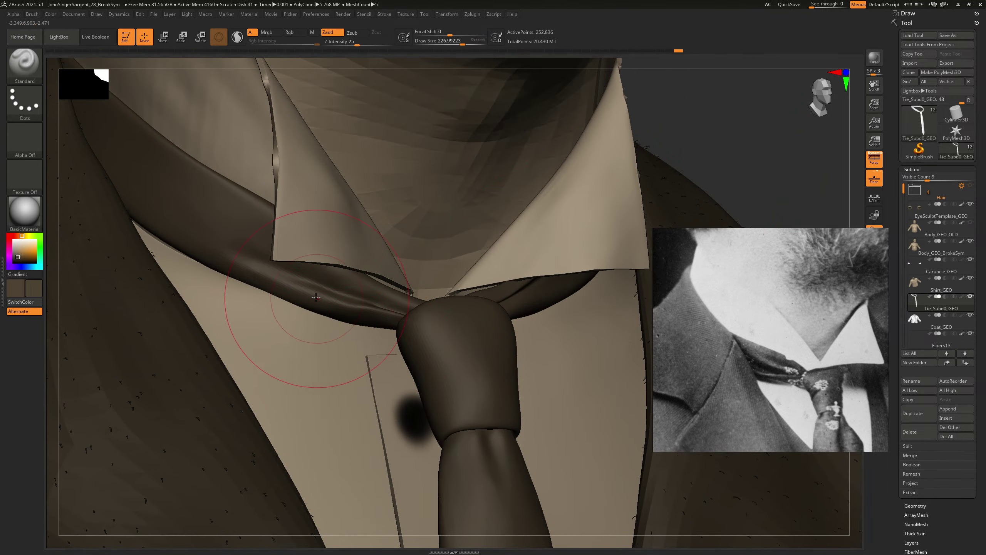
key(bracketleft)
key(bracketleft)
key(bracketleft)
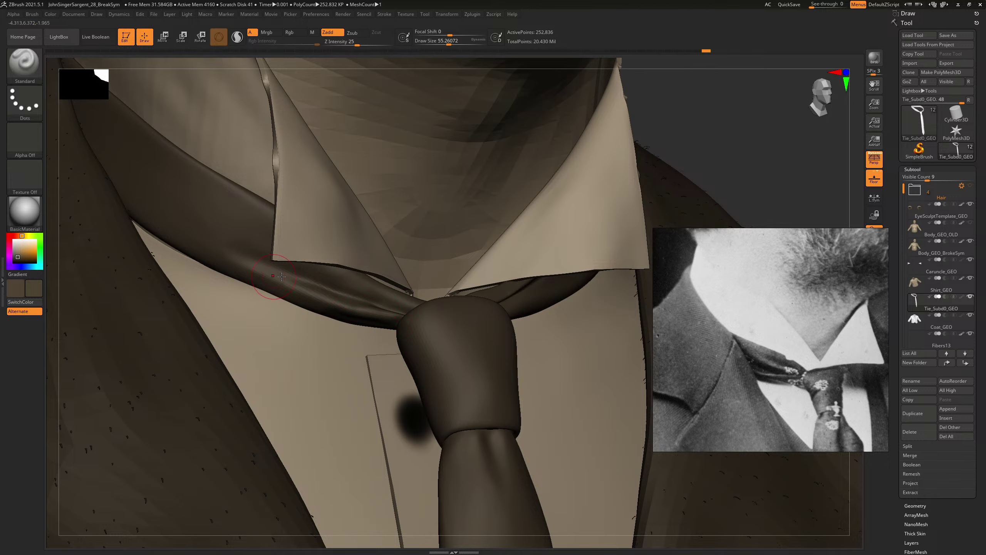
key(bracketleft)
key(bracketleft)
drag(711, 129, 691, 167)
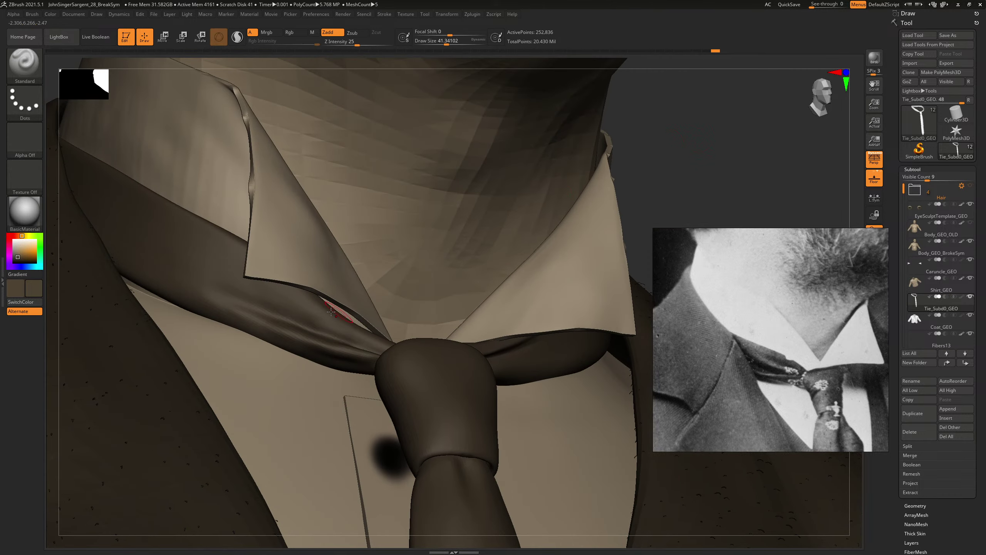
Step: Pull the neck band's upper edge toward the collar beside the knot with the Move brush at a draw size of about 43
key(b)
key(m)
key(v)
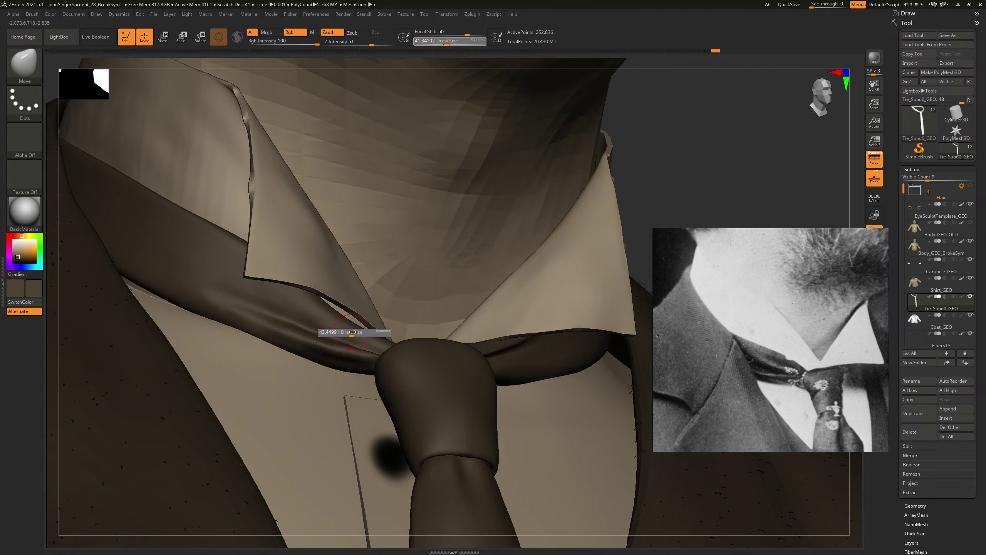
drag(345, 318, 373, 345)
key(s)
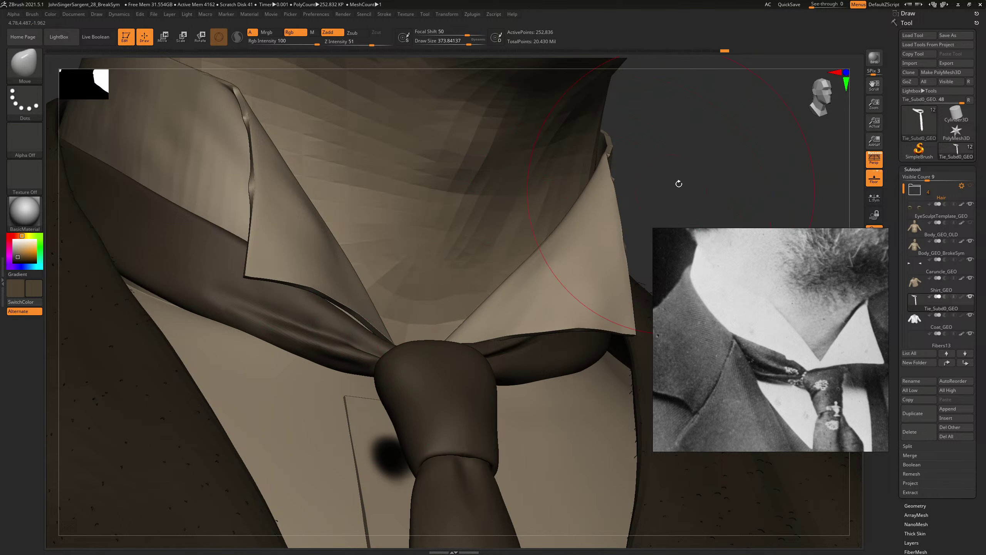
Step: Sculpt broad folds along the neck band beneath the collar point with the Standard brush at draw size about 114
drag(676, 183, 567, 199)
drag(668, 188, 582, 201)
key(b)
key(s)
key(t)
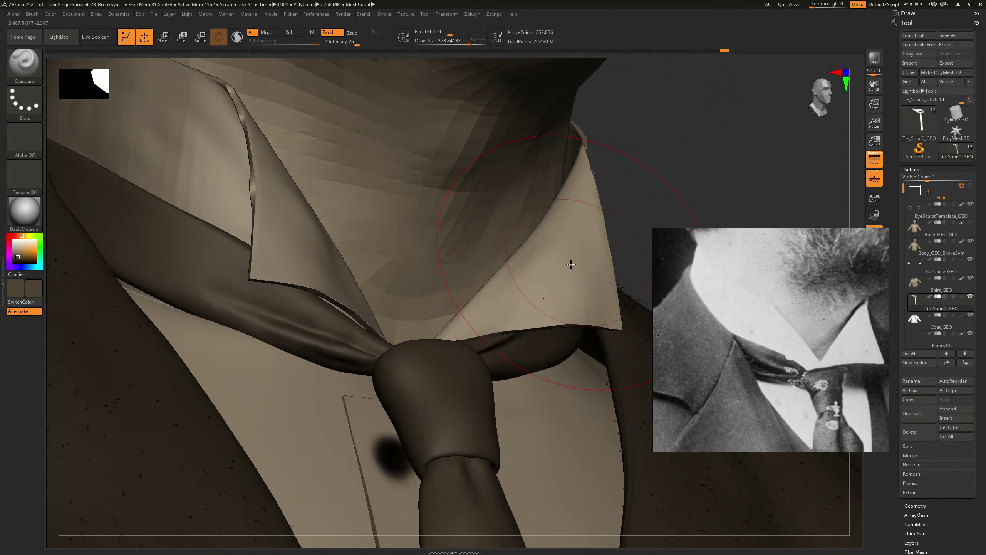
key(s)
drag(267, 313, 259, 313)
key(s)
drag(329, 330, 346, 339)
key(s)
key(s)
drag(260, 295, 267, 299)
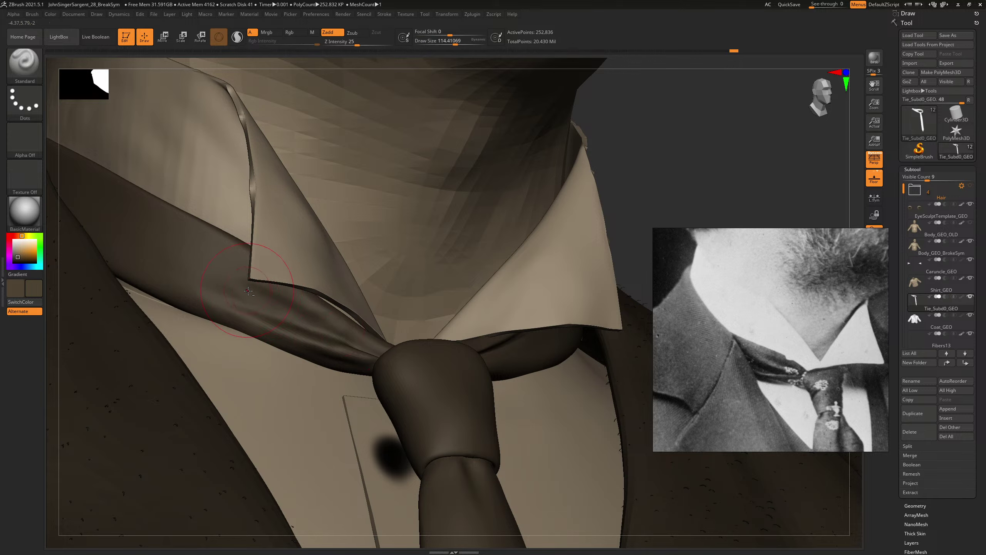
drag(271, 302, 277, 310)
Step: Define narrower creases in the neck band between the collar point and the knot with the Standard brush at draw size about 55
key(s)
drag(277, 310, 235, 291)
key(s)
key(s)
key(s)
drag(322, 325, 271, 307)
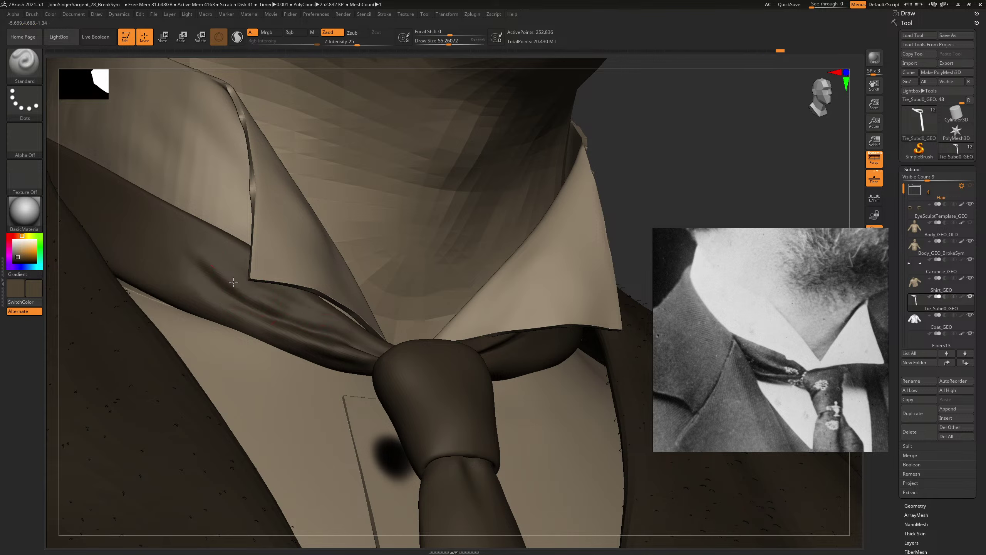
Step: Refine and smooth the neck band creases between the collar point and the knot, with the Standard brush at draw size about 35
key(s)
drag(350, 340, 359, 342)
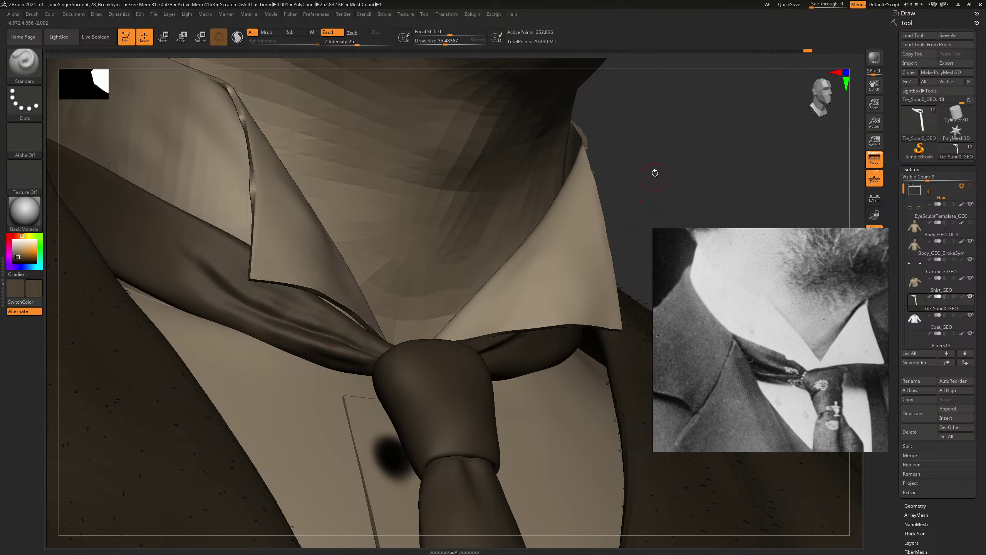
drag(655, 172, 338, 332)
key(shift)
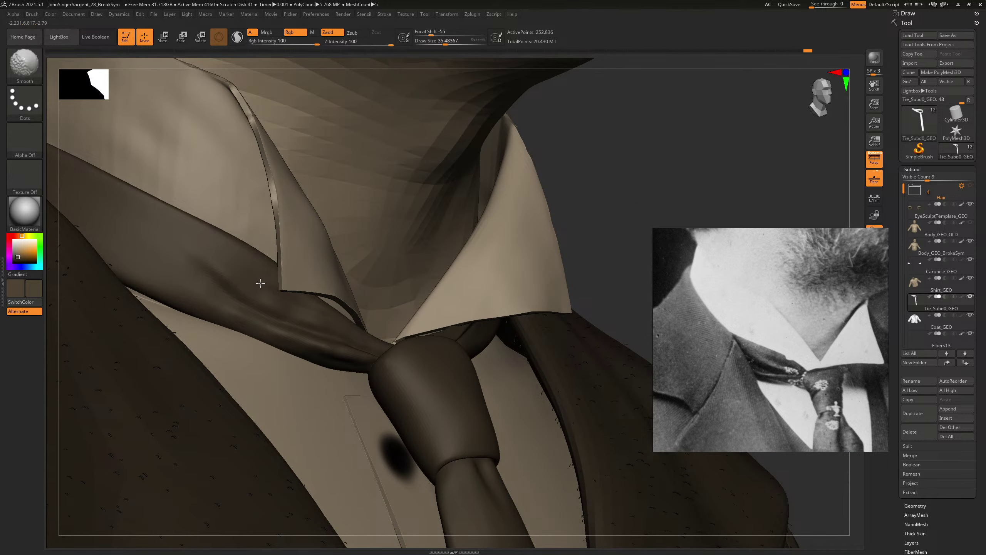
mouse_move(668, 167)
mouse_down()
mouse_move(713, 139)
mouse_move(516, 132)
mouse_up()
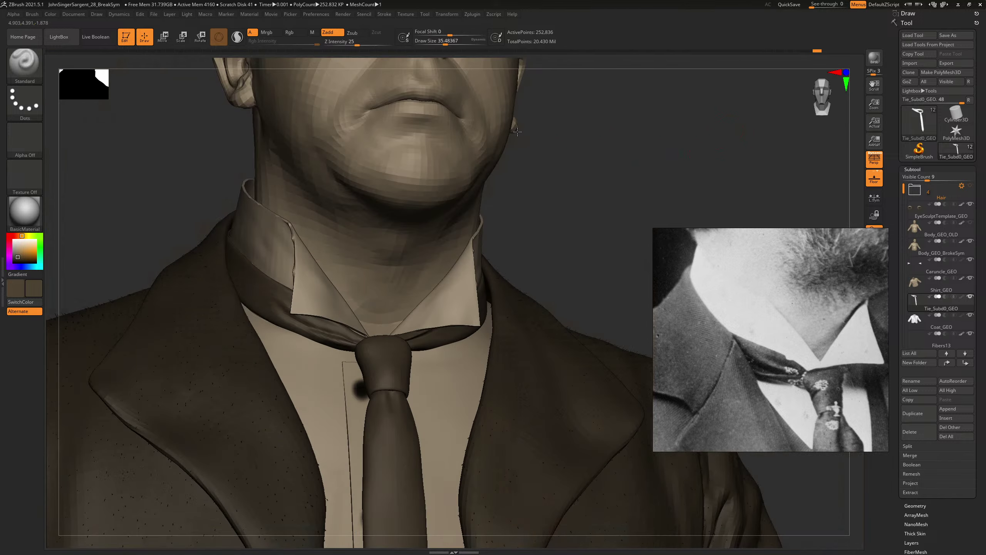
Step: Select the ClayBuildup brush and move the photo reference over the coat lapel below the neck band's folded side
key(f)
mouse_move(609, 174)
alt+mouse_down()
mouse_move(672, 227)
mouse_move(703, 155)
mouse_move(469, 244)
alt+mouse_up()
key(b)
key(c)
key(b)
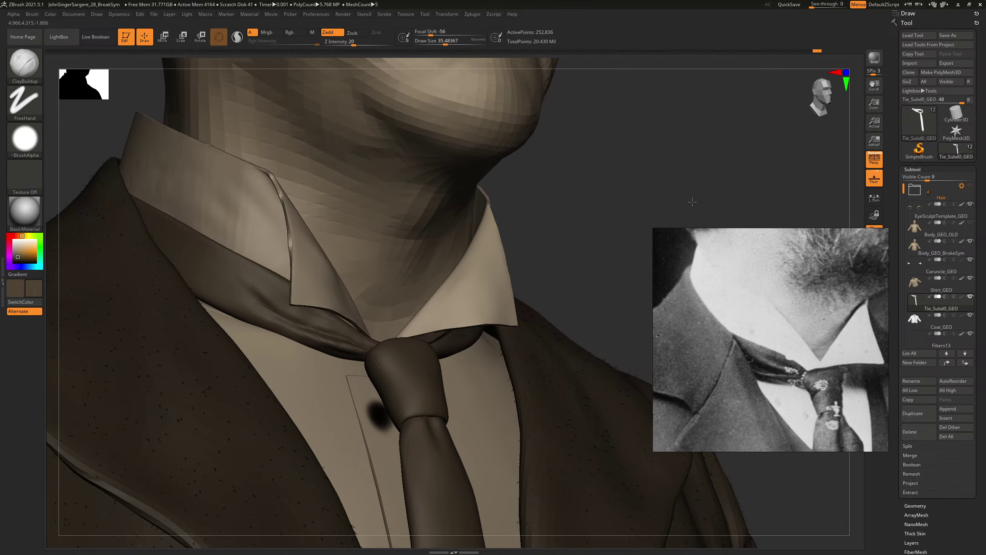
drag(679, 191, 711, 195)
drag(809, 344, 218, 415)
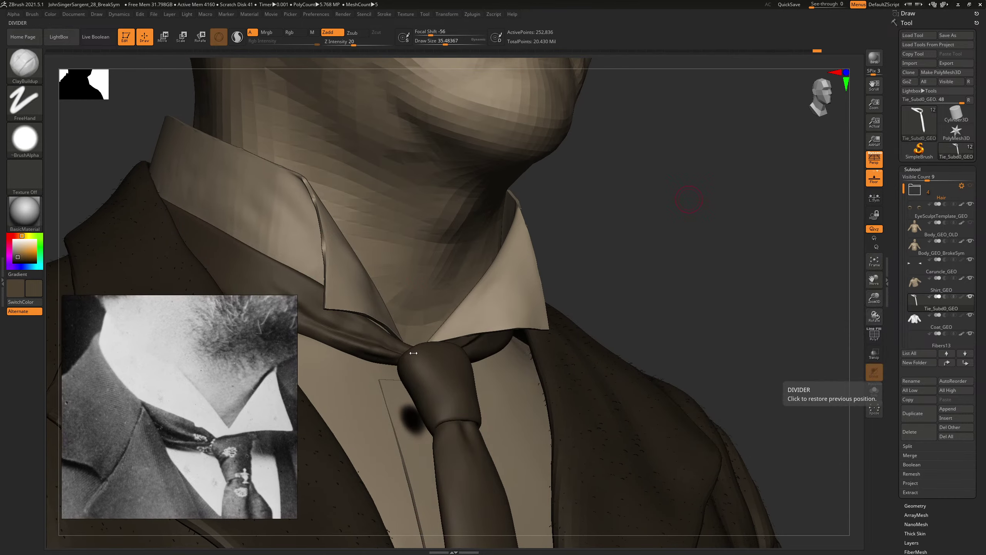
Step: Turn on ghost transparency and build up neck band folds under the collar point with ClayBuildup at draw sizes about 43 and 66
click(873, 355)
drag(659, 230, 716, 218)
key(b)
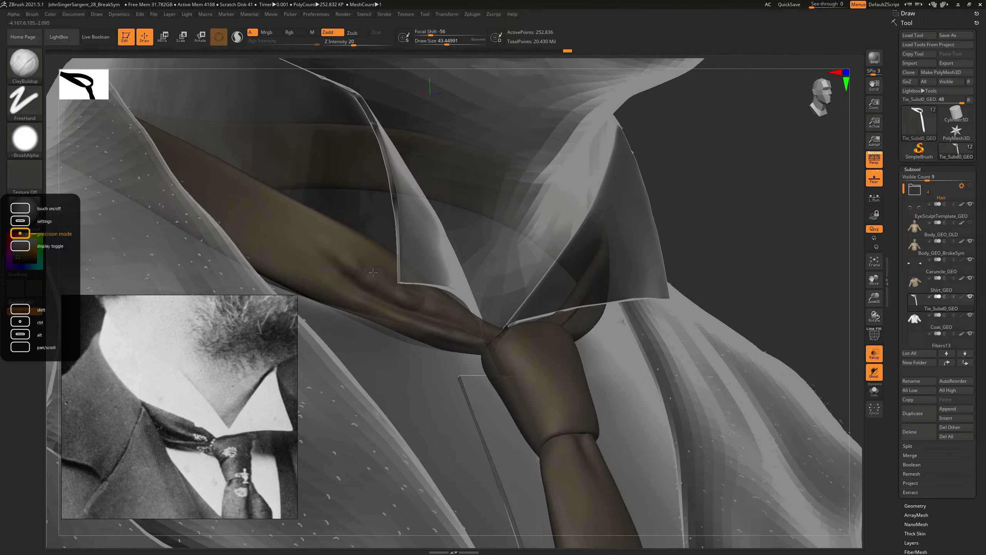
key(s)
drag(373, 272, 327, 252)
right_drag(445, 284, 550, 271)
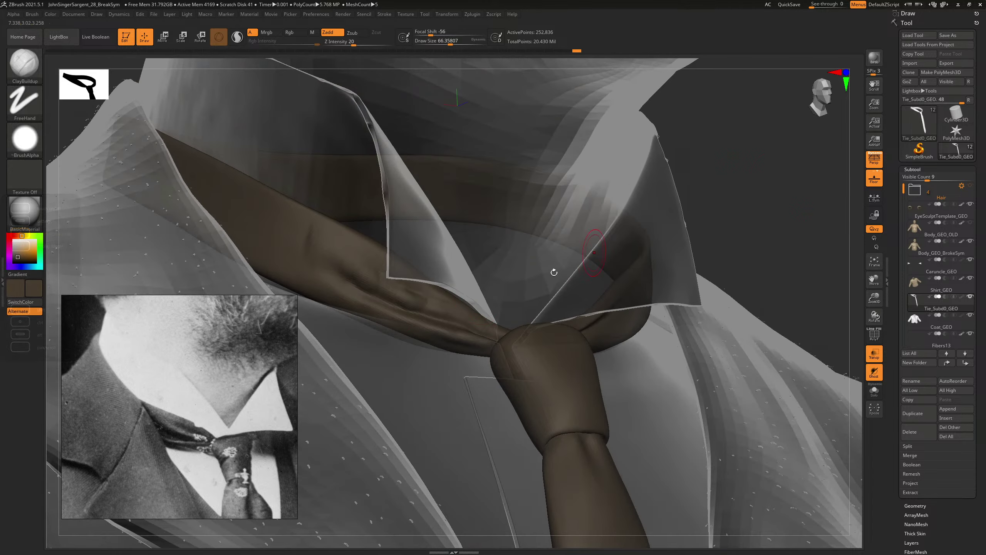
right_drag(765, 210, 760, 194)
Step: Reshape the folded neck band beside the knot with the Move brush, reducing the draw size from about 110 to 83 and 48
key(b)
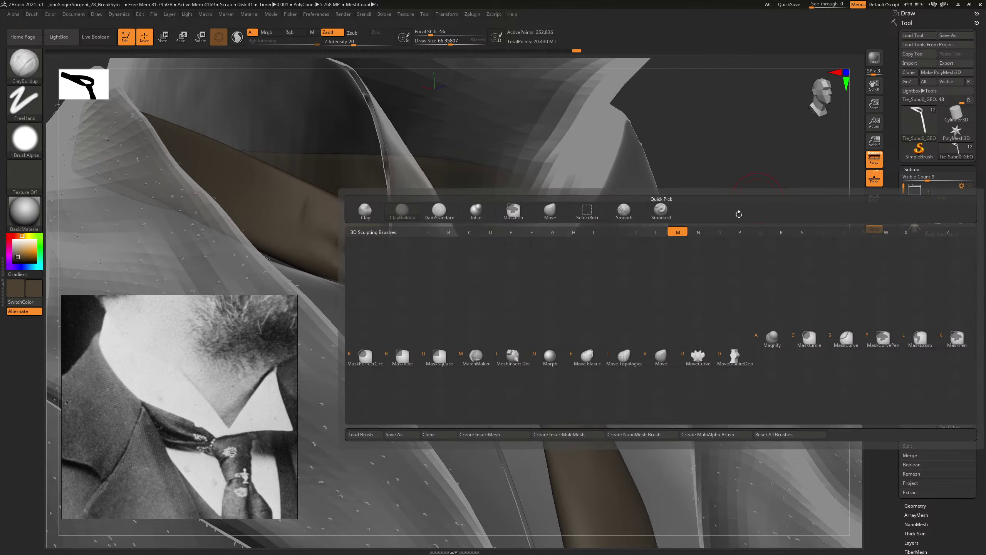
key(m)
key(v)
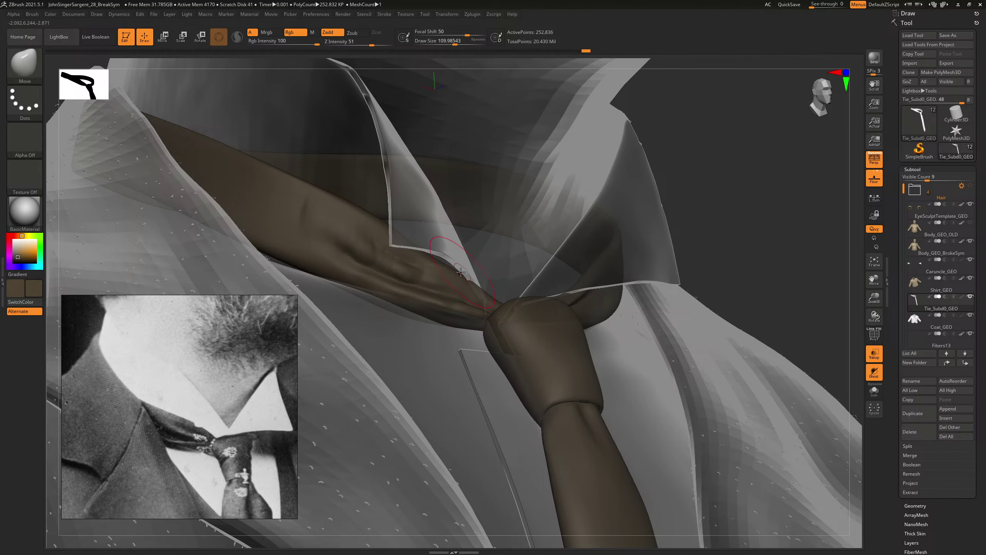
drag(720, 211, 440, 296)
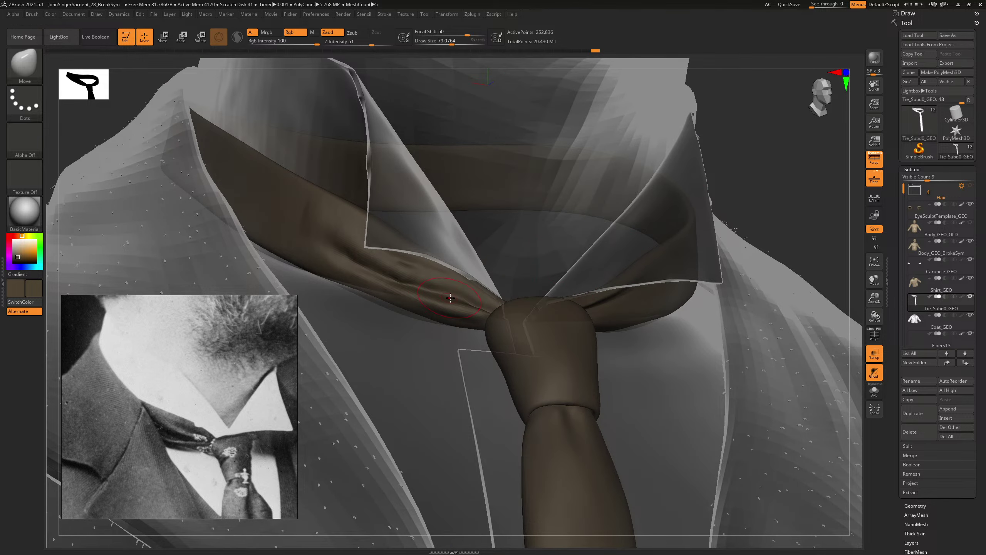
key(bracketright)
key(bracketleft)
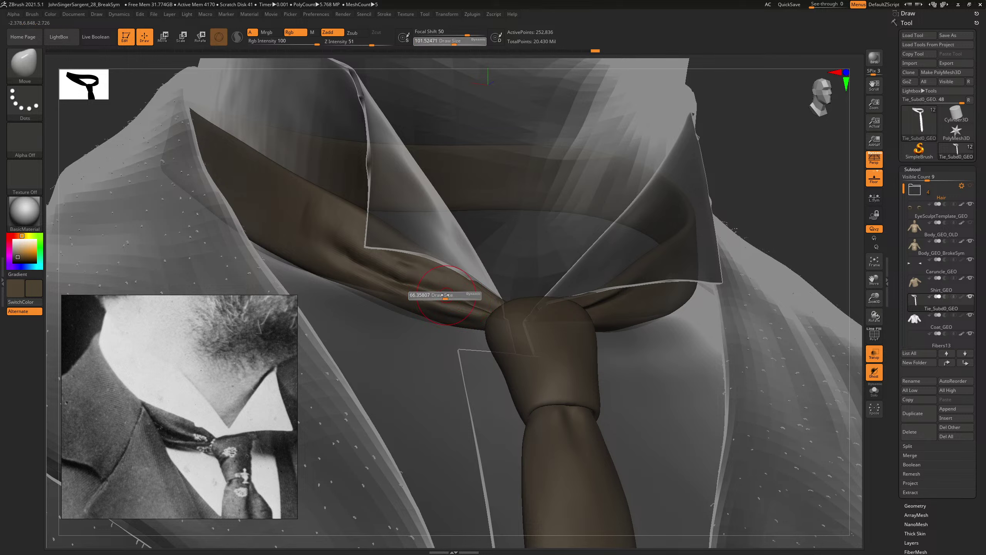
key(bracketright)
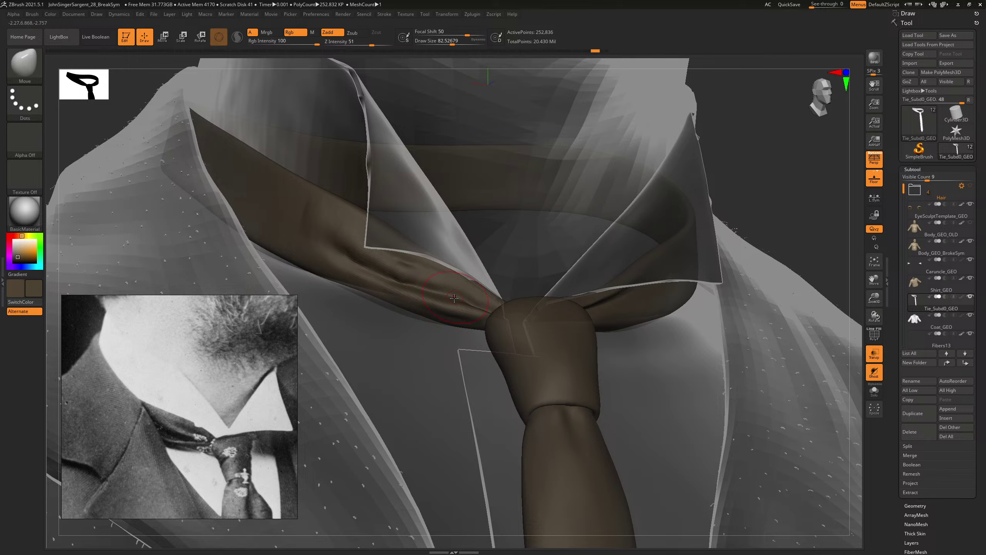
drag(424, 296, 418, 294)
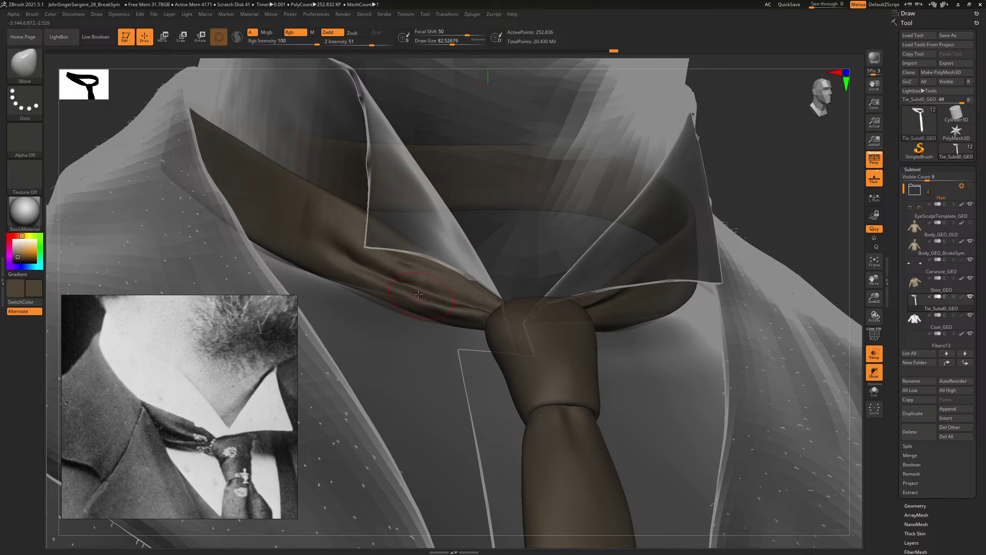
drag(804, 191, 773, 196)
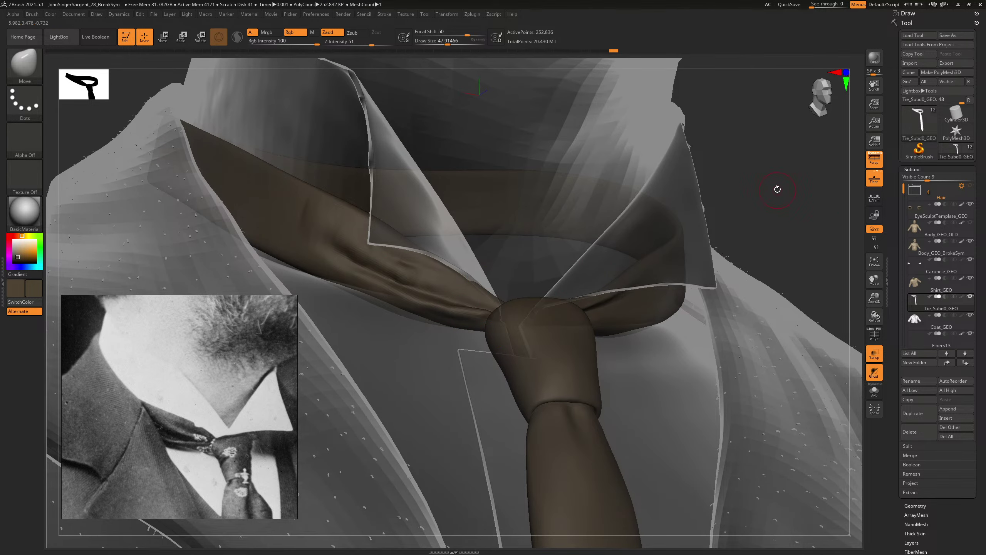
drag(776, 168, 730, 176)
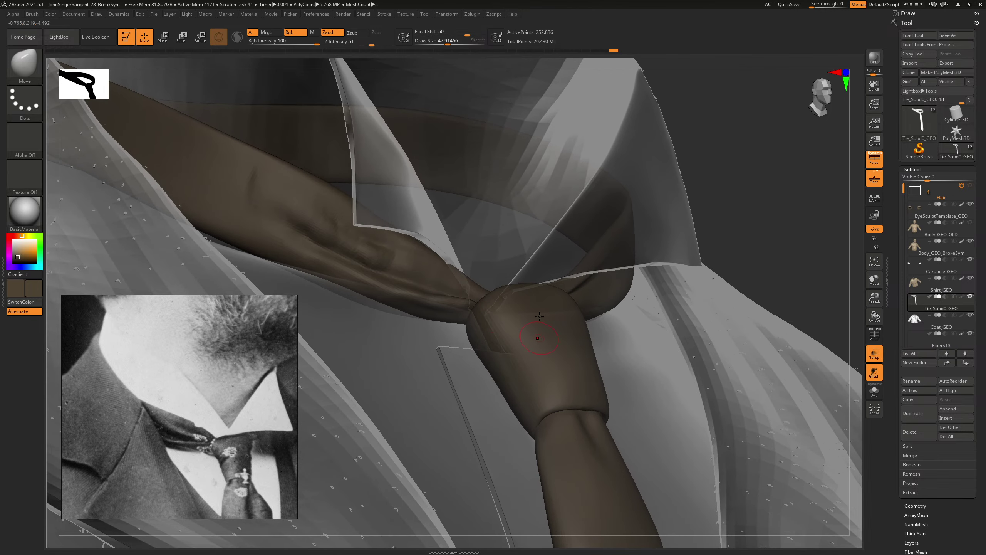
Step: Solo the tie and hide its knot and hanging blade so only the neck band is shown
click(874, 391)
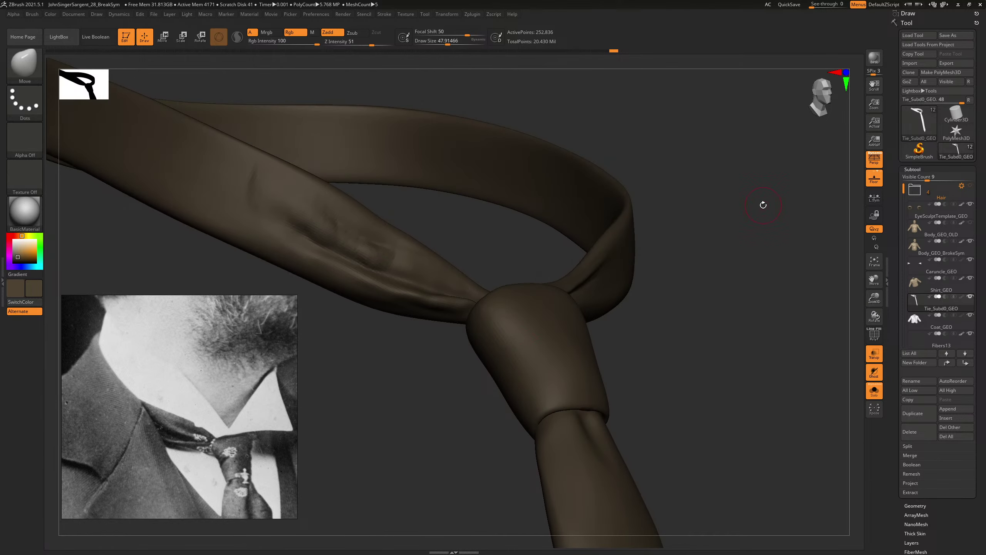
drag(763, 205, 664, 291)
key(b)
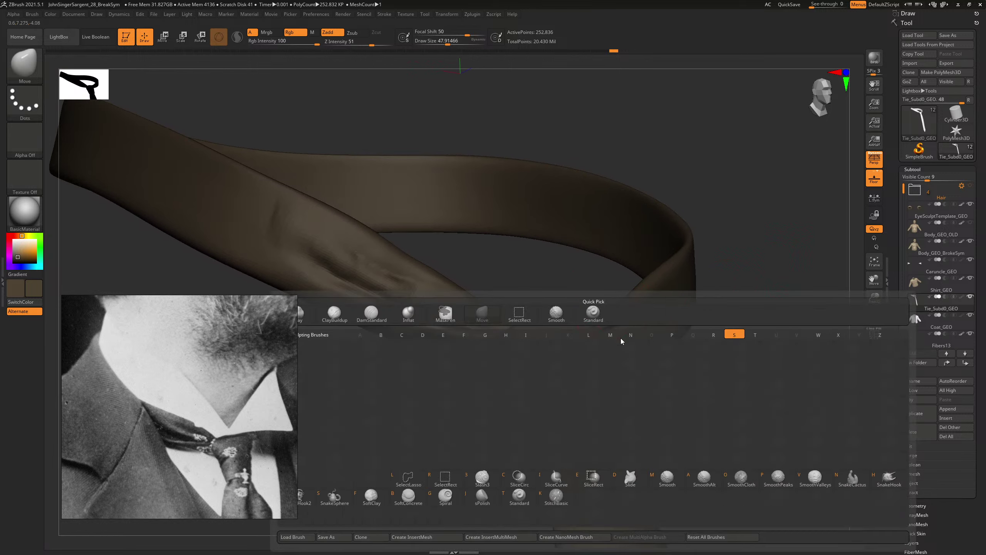
key(Escape)
key(ctrl+shift)
mouse_move(667, 420)
mouse_down()
mouse_move(629, 429)
mouse_move(561, 395)
mouse_up()
Step: Swell the neck band folds where they pinch together at the knot with the Inflat brush at draw size about 83
key(b)
key(i)
key(n)
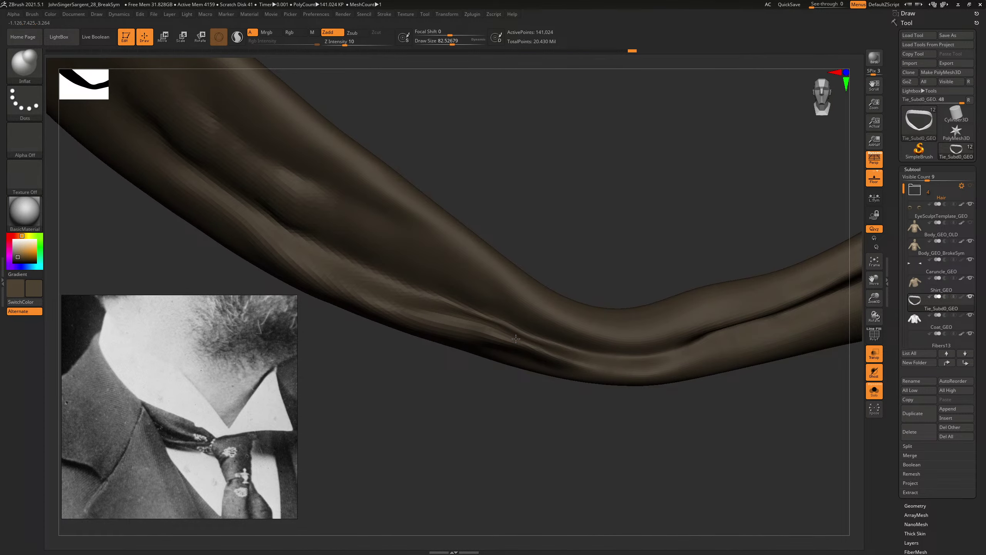
mouse_move(599, 388)
mouse_down()
mouse_move(590, 409)
mouse_move(539, 350)
mouse_move(511, 336)
mouse_up()
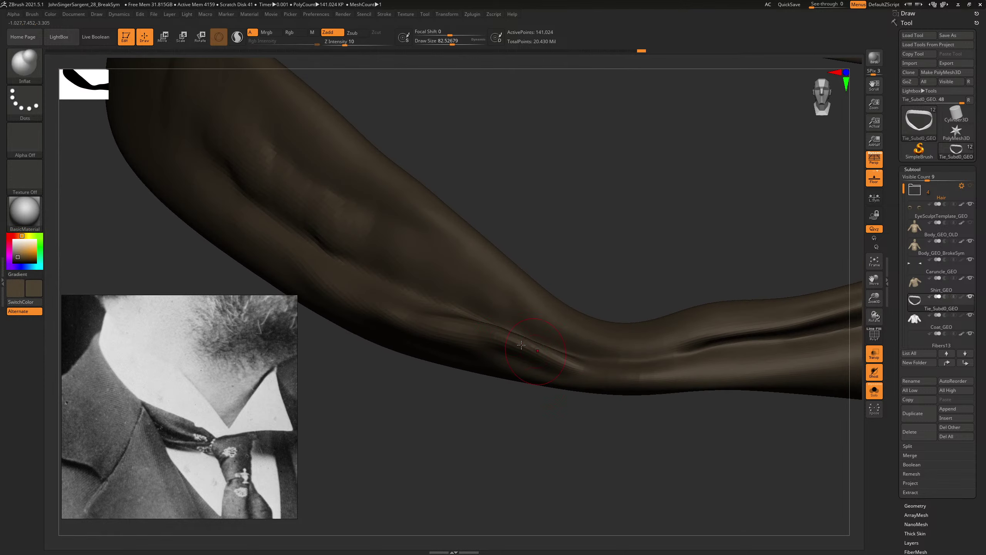
drag(566, 443, 497, 336)
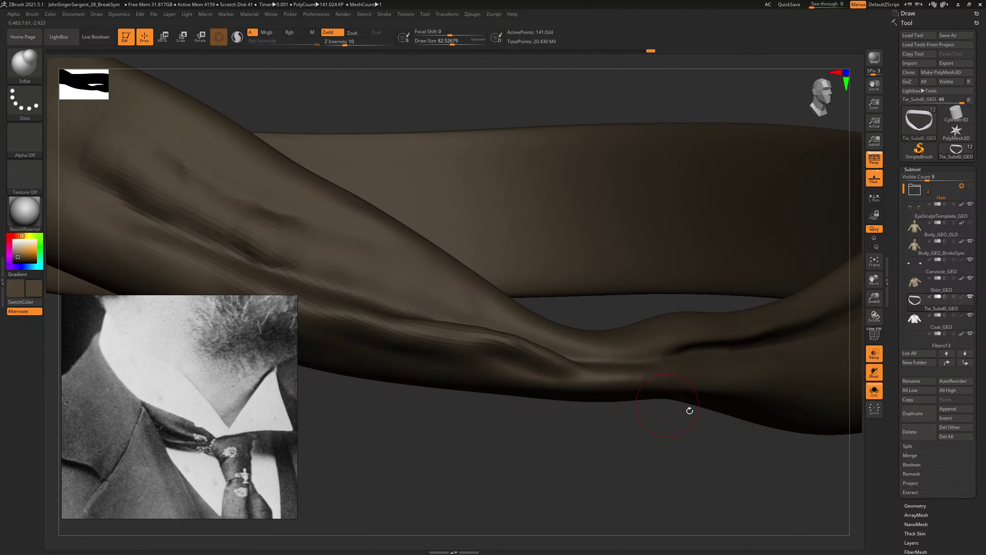
drag(690, 411, 524, 392)
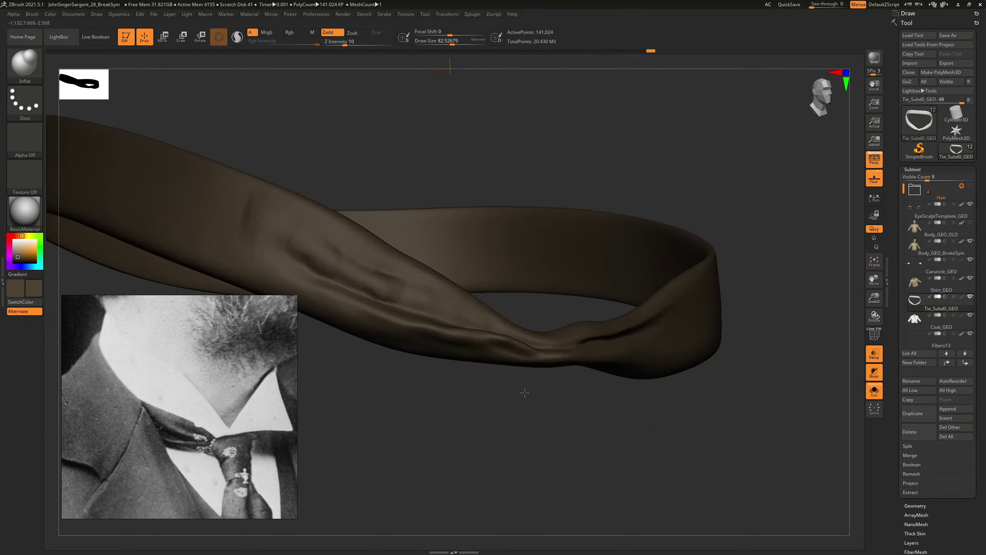
Step: Show the full model without transparency and try adjusting the neck band beside the knot with the Move brush
click(874, 391)
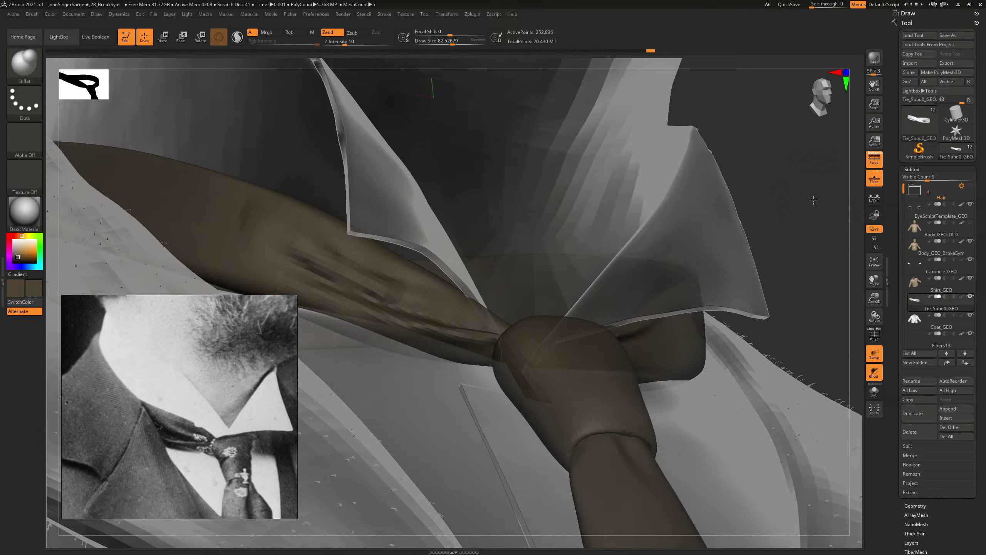
drag(818, 199, 522, 288)
drag(766, 184, 466, 338)
key(b)
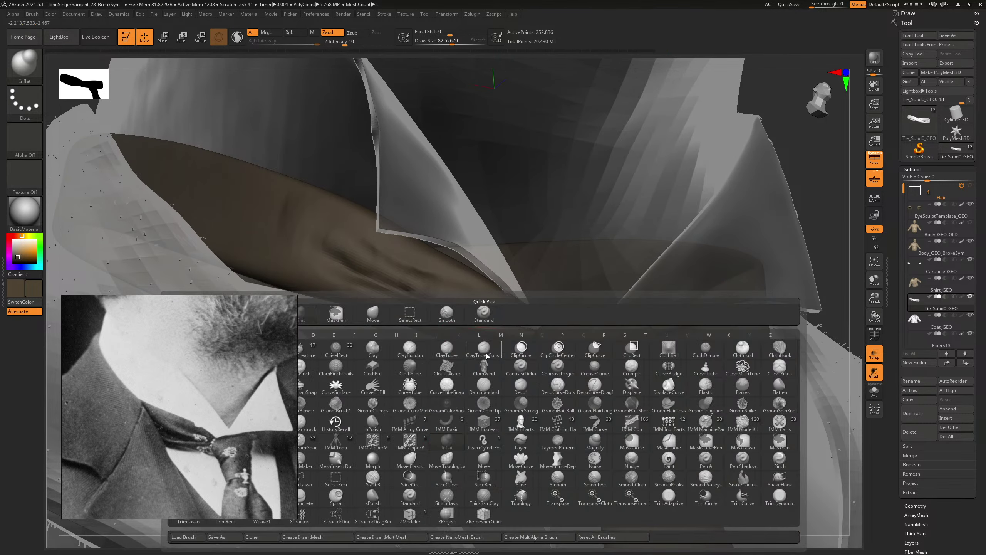
key(m)
key(v)
click(874, 353)
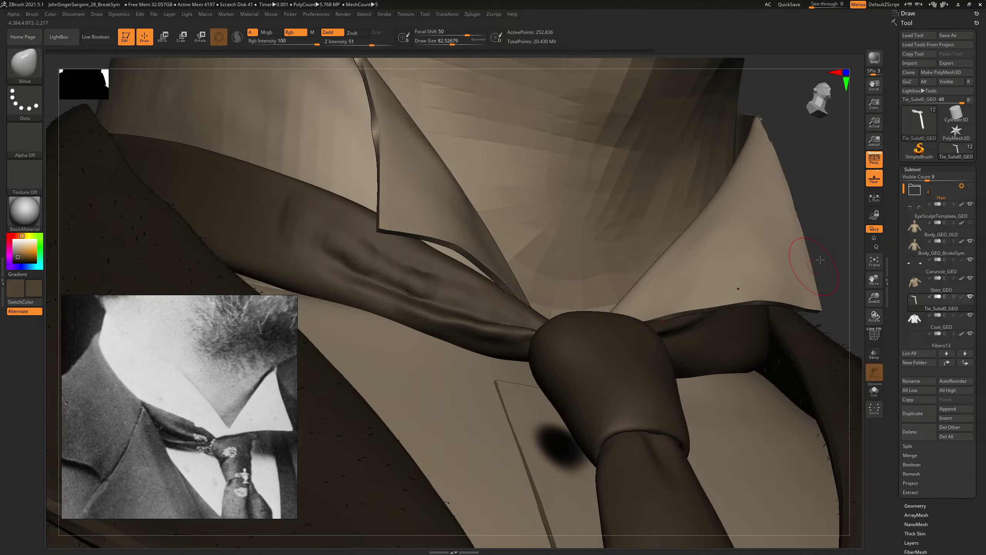
mouse_move(820, 260)
mouse_down()
mouse_move(679, 295)
mouse_move(429, 334)
mouse_move(459, 343)
mouse_up()
key(ctrl+z)
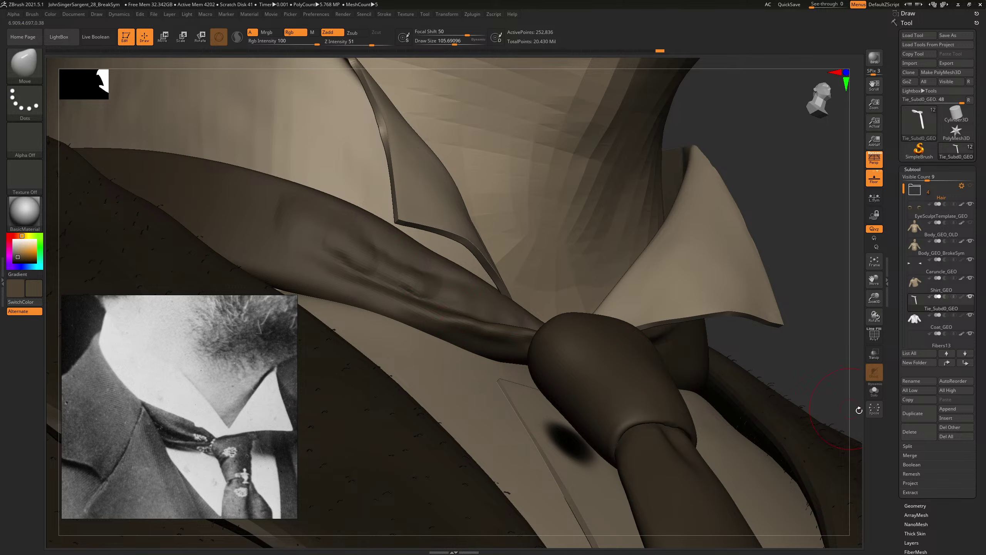
Step: Solo the tie and view its neck band and knot from below
click(873, 390)
key(s)
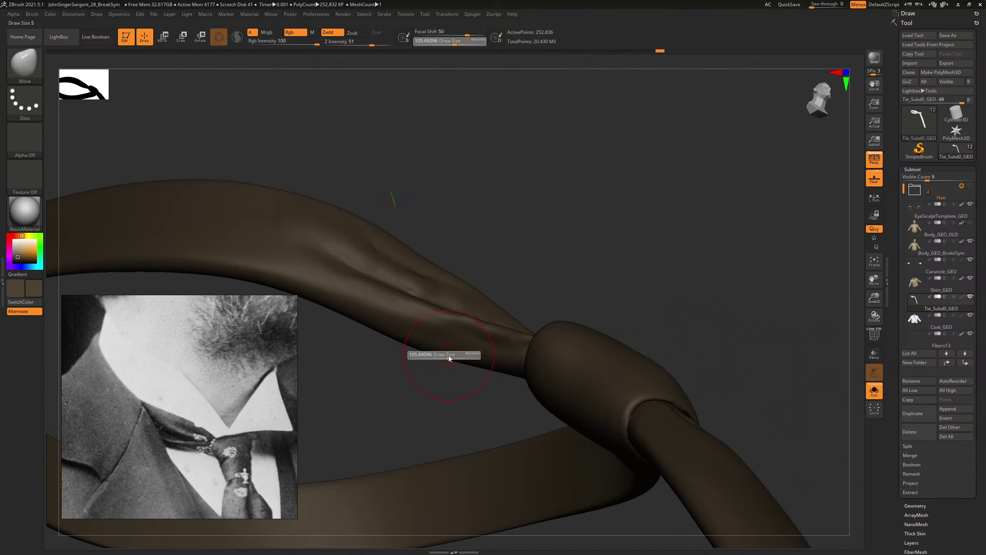
drag(583, 295, 586, 206)
Step: Try to bend the neck band's profile beside the knot with the Move brush at draw size about 144
key(s)
drag(449, 361, 500, 397)
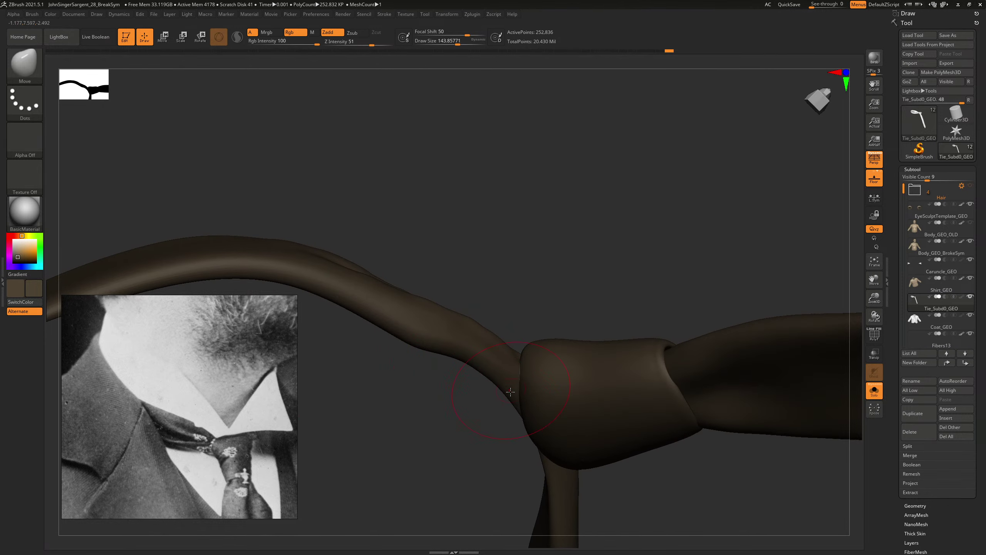
key(shift)
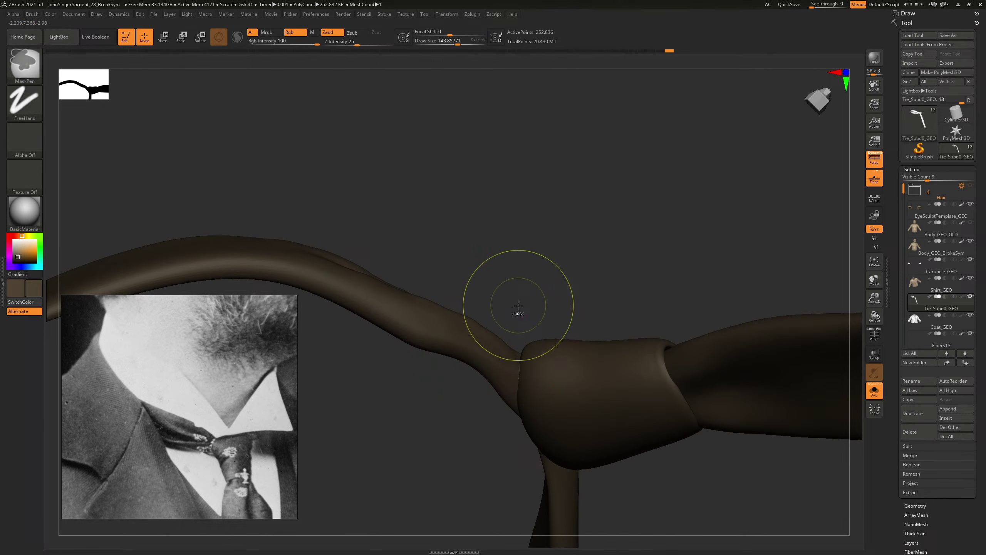
key(shift)
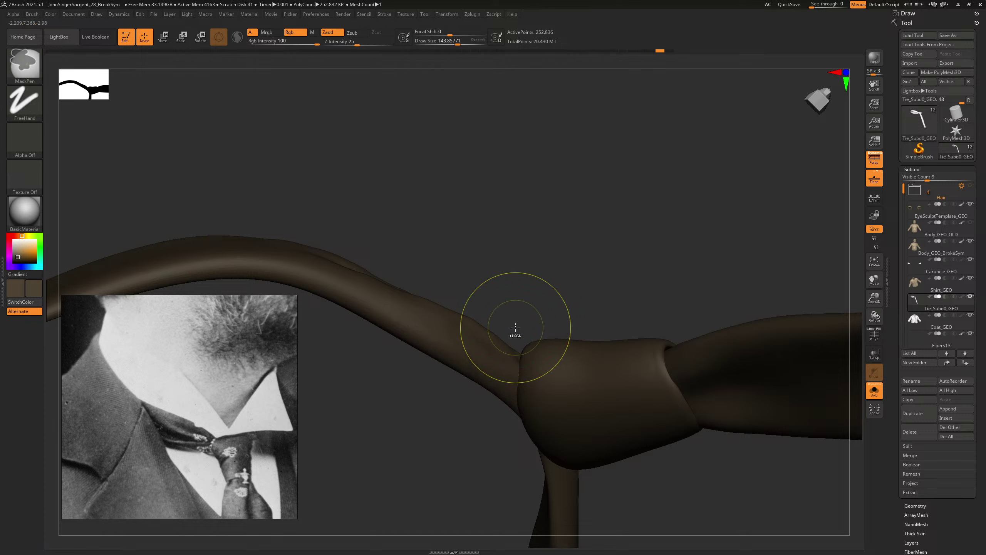
Step: Bend the neck band's profile into the knot with the Move Topological brush at focal shift 49 and draw sizes about 205 and 185
key(b)
key(m)
key(t)
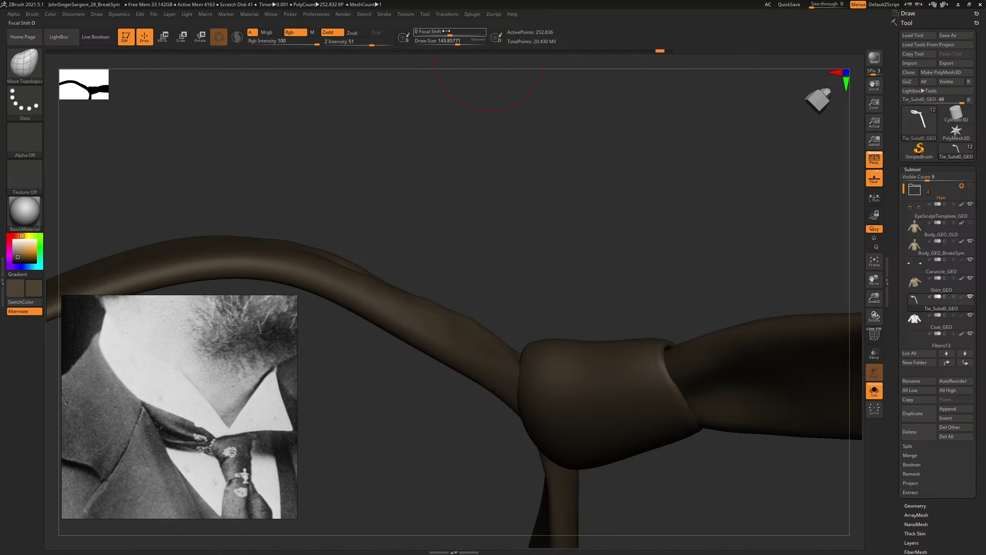
drag(450, 35, 467, 34)
key(ctrl+z)
key(s)
drag(448, 323, 451, 324)
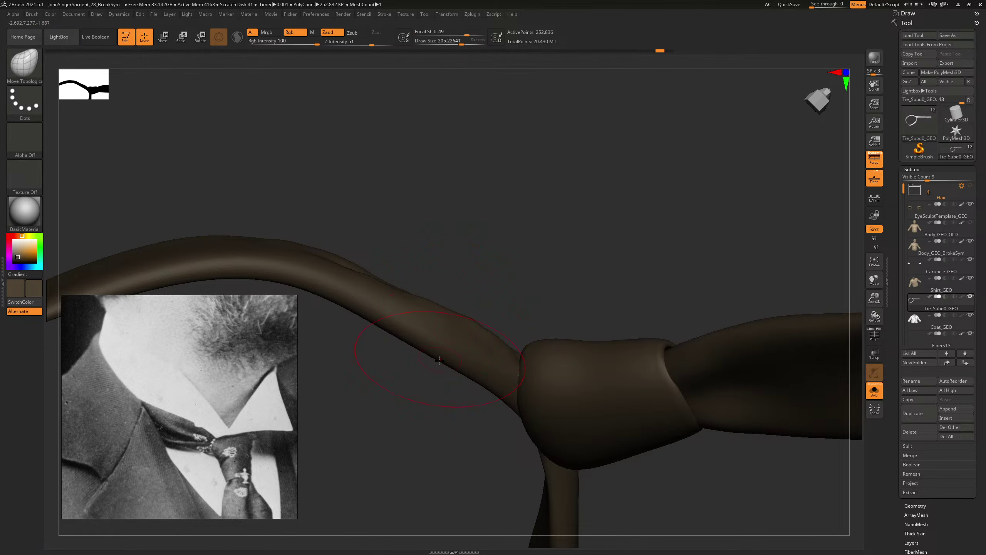
mouse_move(481, 362)
mouse_down()
mouse_move(466, 376)
mouse_move(501, 404)
mouse_up()
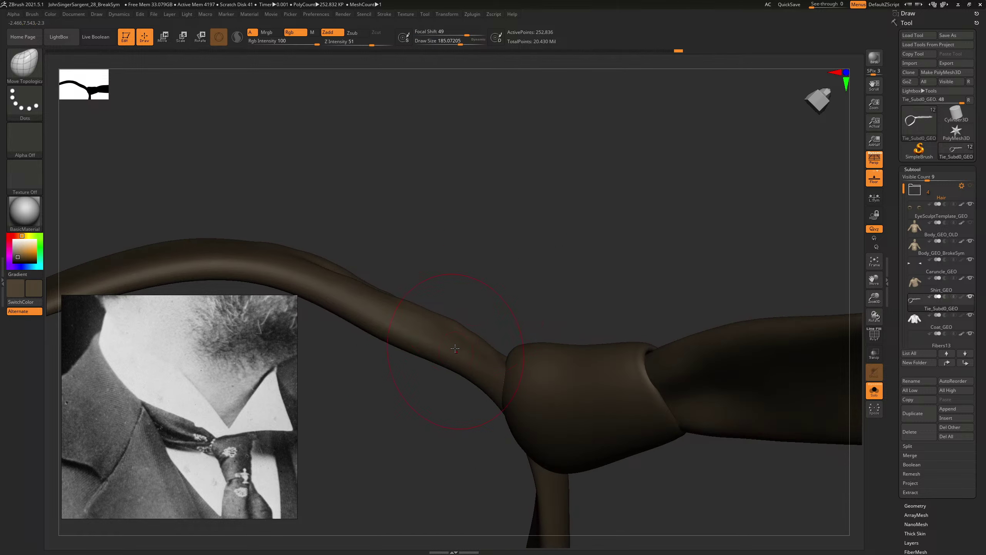
Step: Adjust the neck band's lower edge beside the knot with Move Topological at draw sizes about 102 and 83, then set about 128
mouse_move(514, 286)
mouse_down()
mouse_move(522, 293)
mouse_move(537, 225)
mouse_move(515, 248)
mouse_move(504, 326)
mouse_move(629, 263)
mouse_move(692, 157)
mouse_move(680, 233)
mouse_move(655, 240)
mouse_move(745, 417)
mouse_move(770, 403)
mouse_move(666, 359)
mouse_up()
key(s)
drag(515, 344, 512, 344)
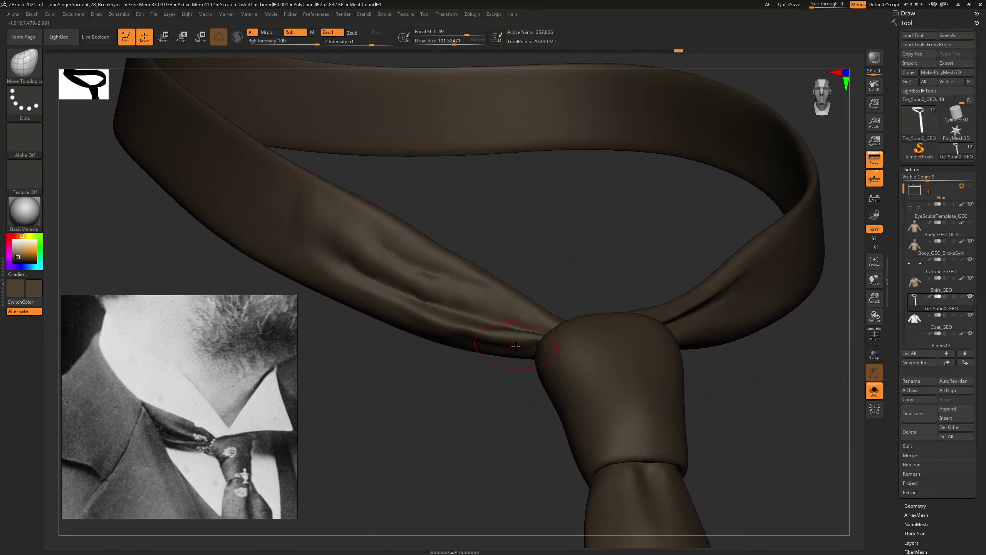
drag(491, 406, 501, 367)
key(s)
drag(467, 338, 465, 338)
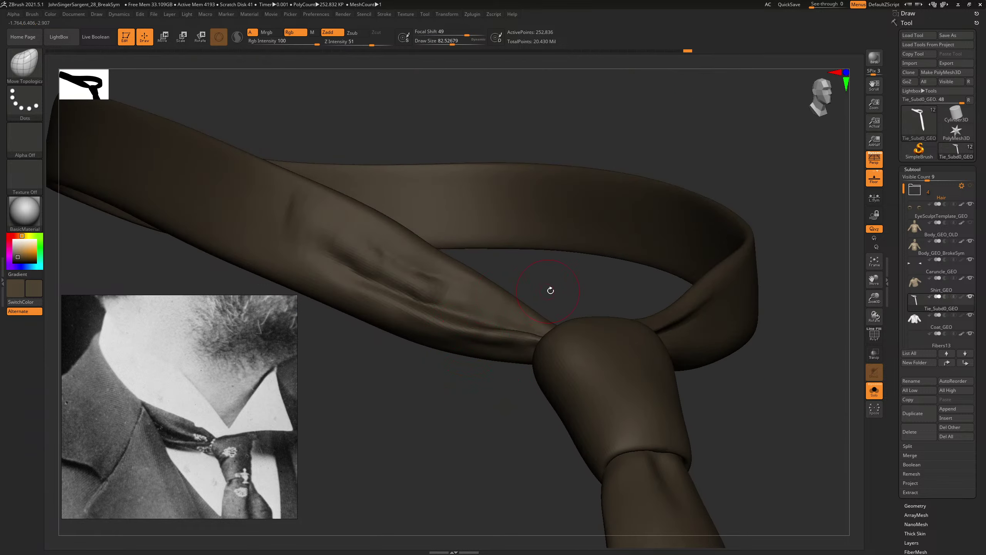
mouse_move(551, 290)
mouse_down()
mouse_move(552, 379)
mouse_move(514, 342)
mouse_move(631, 260)
mouse_move(594, 282)
mouse_up()
key(s)
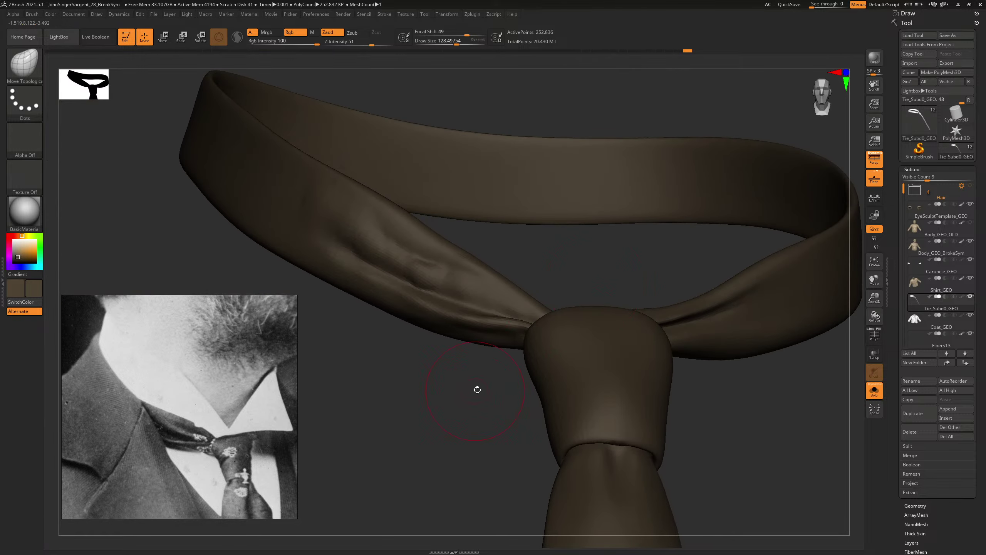
Step: Build up and smooth the neck band's lower fold beside the knot with ClayBuildup at draw sizes about 149 and 119
mouse_move(476, 390)
alt+mouse_down()
mouse_move(539, 395)
mouse_move(560, 346)
alt+mouse_up()
key(b)
key(c)
key(b)
key(bracketleft)
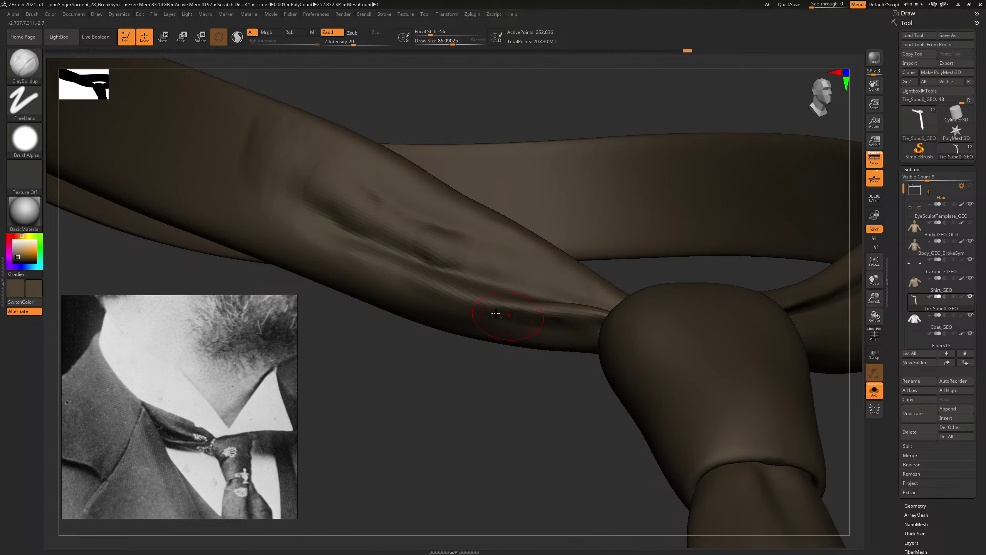
key(bracketright)
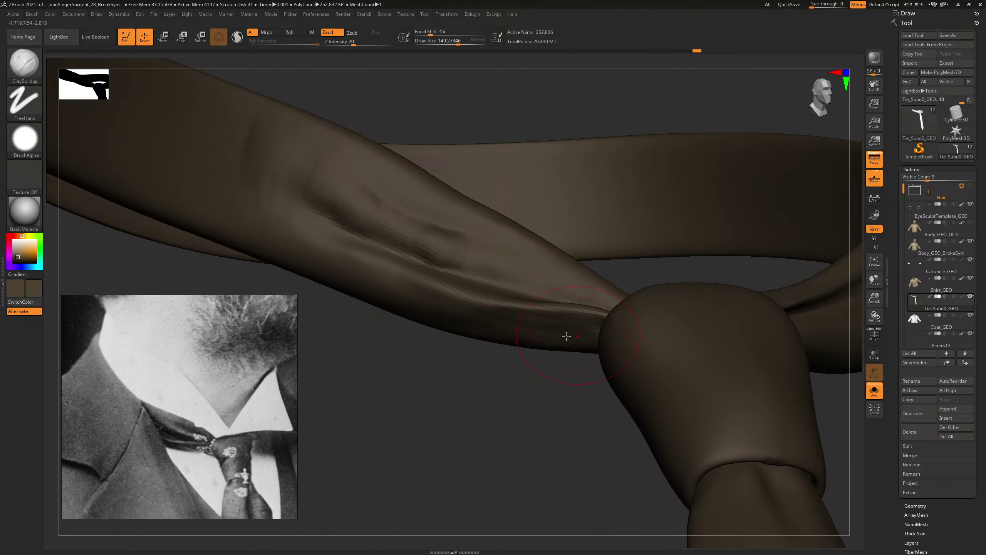
key(bracketleft)
mouse_move(529, 330)
right_down()
mouse_move(524, 377)
mouse_move(495, 302)
mouse_move(507, 285)
right_up()
shift+drag(470, 274, 535, 281)
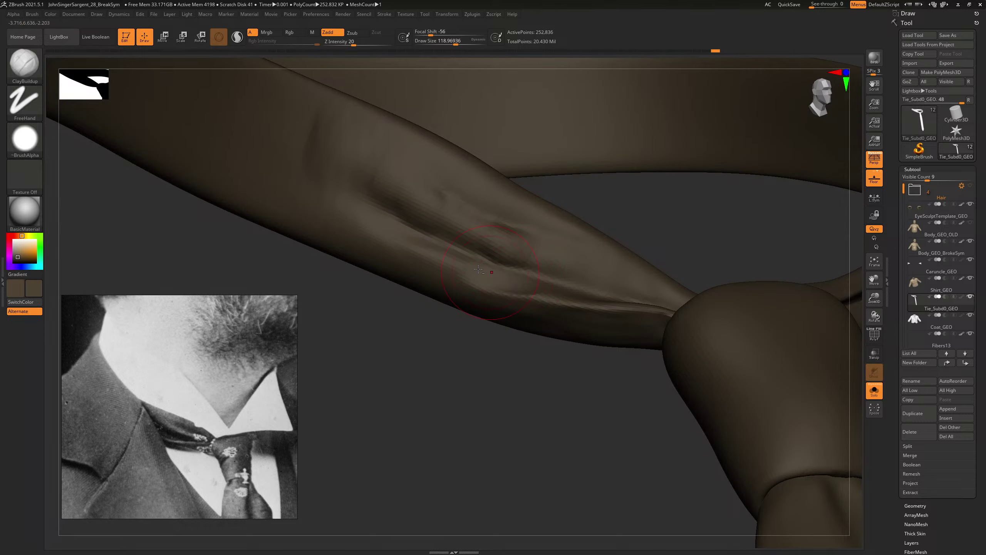
Step: Refine the neck band's lower fold with small ClayBuildup strokes at draw sizes about 58 and 43, then smooth them
drag(422, 241, 522, 302)
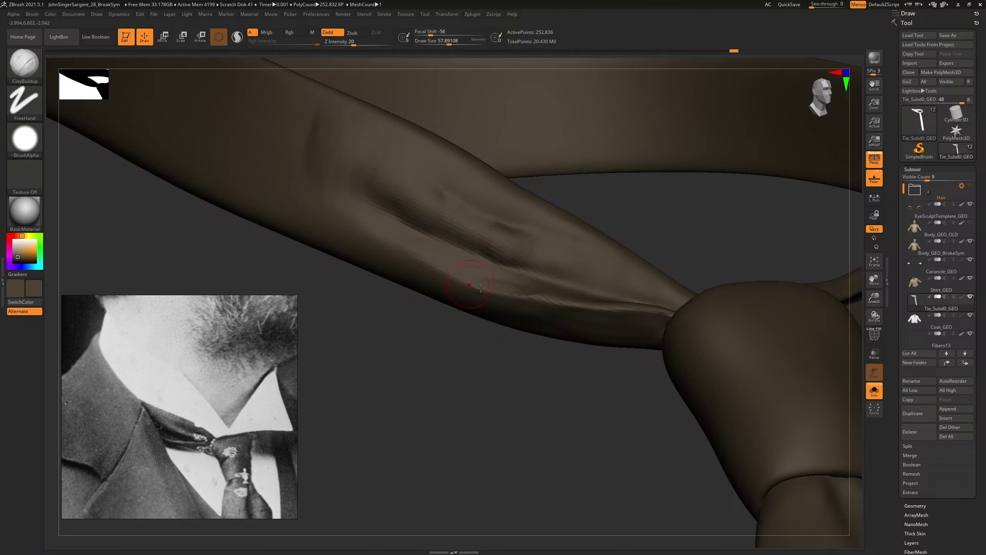
key(s)
click(443, 274)
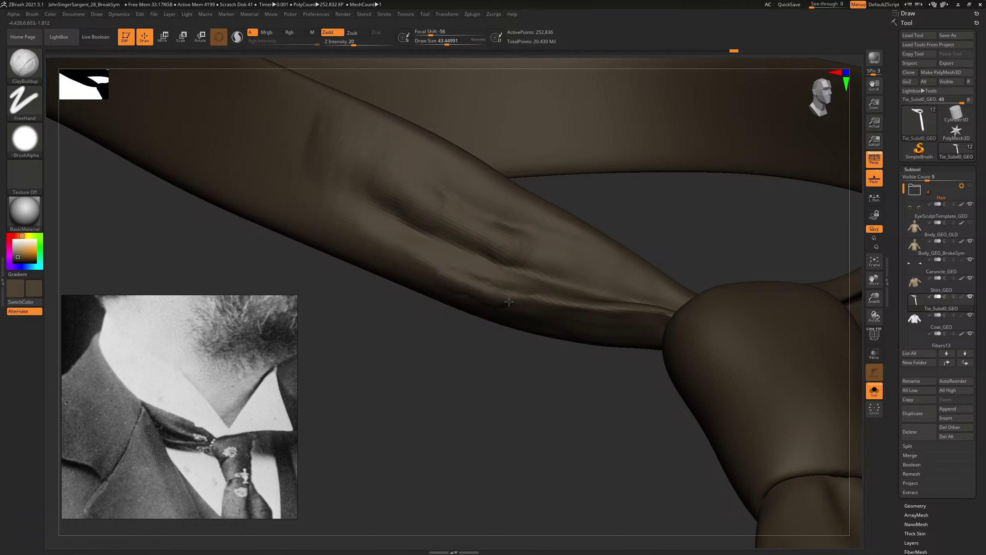
key(shift)
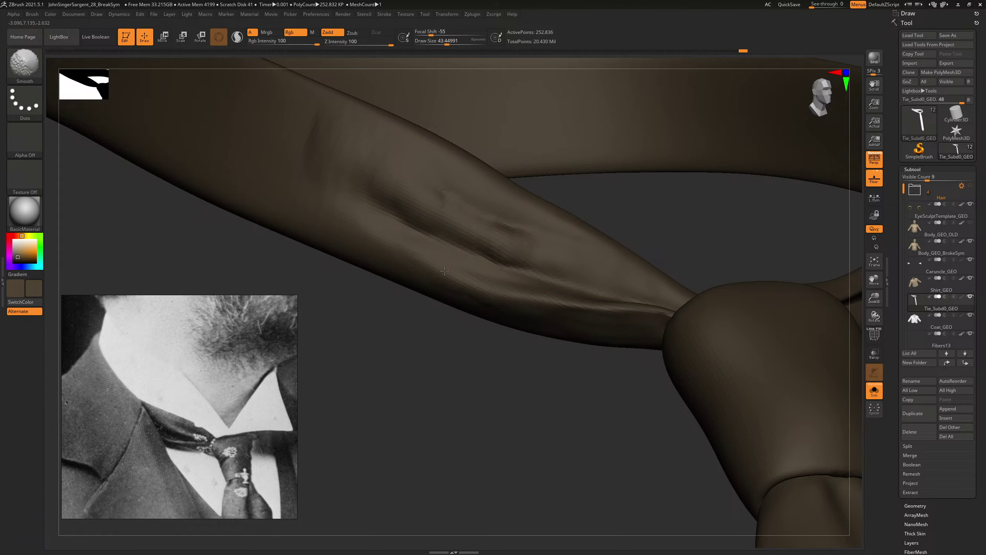
Step: Swell the lower fold where it runs into the knot with the Inflate brush at draw size about 73
mouse_move(424, 241)
right_down()
mouse_move(622, 228)
mouse_move(685, 210)
mouse_move(511, 399)
mouse_move(543, 395)
mouse_move(557, 410)
right_up()
key(b)
key(s)
key(b)
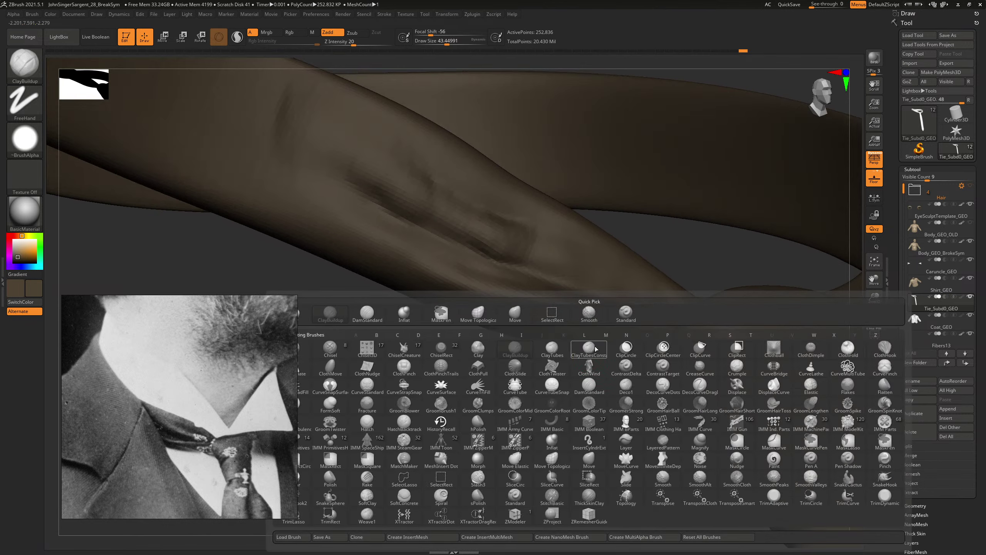
key(i)
key(n)
key(bracketright)
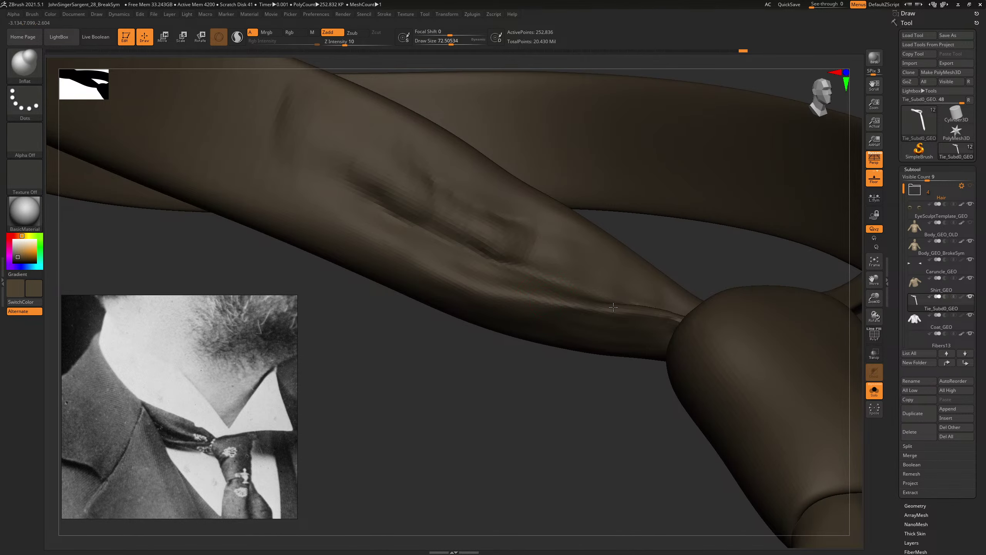
drag(613, 307, 659, 336)
mouse_move(608, 399)
mouse_down()
mouse_move(583, 374)
mouse_move(590, 407)
mouse_up()
Step: Add volume to the underside of the neck band beside the knot with ClayBuildup at draw size about 97
key(b)
key(c)
key(b)
key(bracketright)
key(bracketright)
mouse_move(543, 424)
mouse_down()
mouse_move(563, 404)
mouse_move(565, 413)
mouse_up()
Step: Subdivide the tie once and carve a crease along the fold into the knot with DamStandard at draw sizes about 69 and 102
key(b)
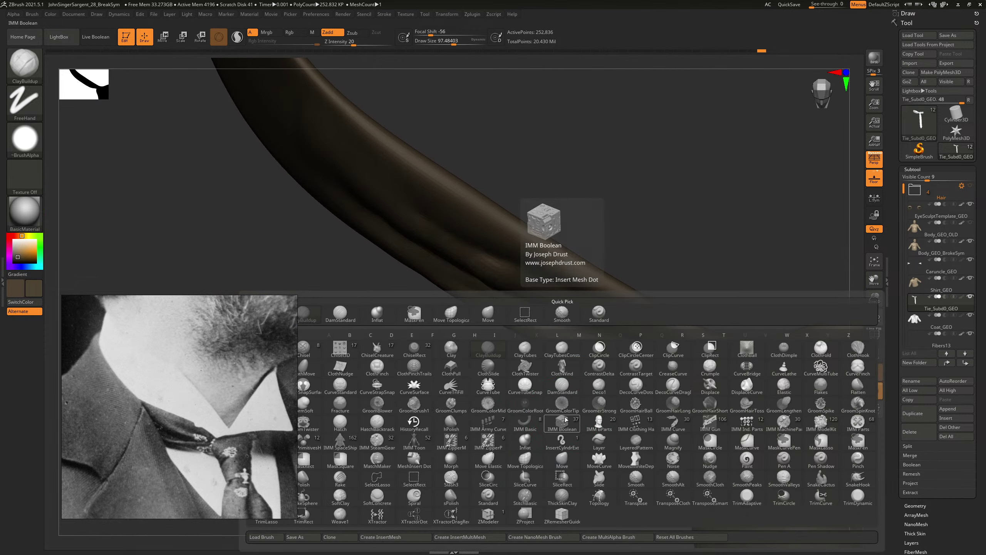
key(d)
key(s)
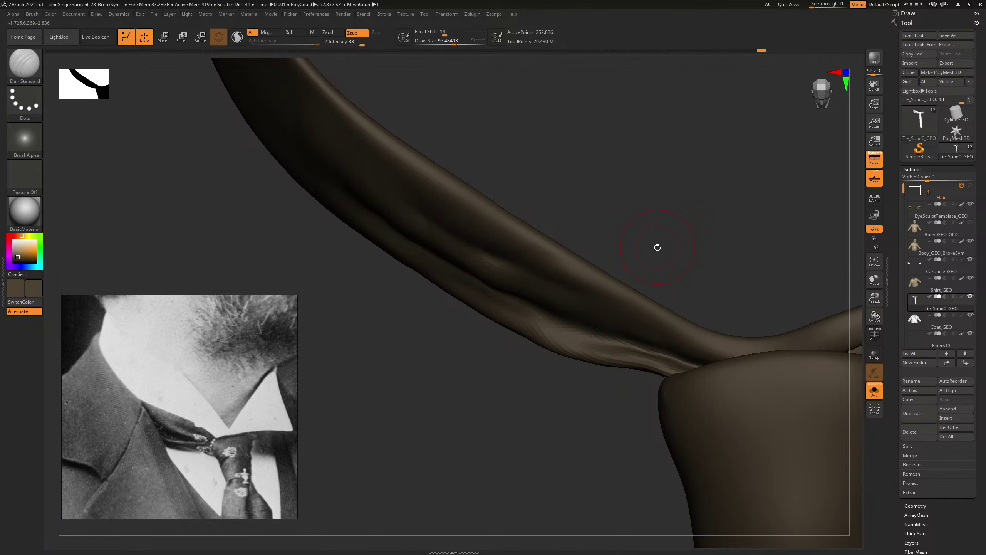
key(ctrl+d)
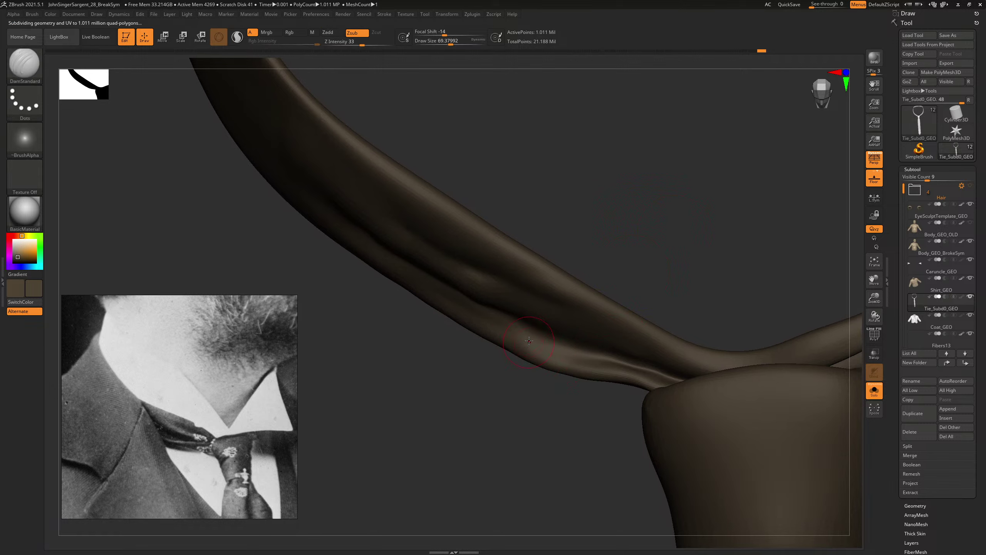
mouse_move(572, 353)
mouse_down()
mouse_move(622, 372)
mouse_move(601, 357)
mouse_up()
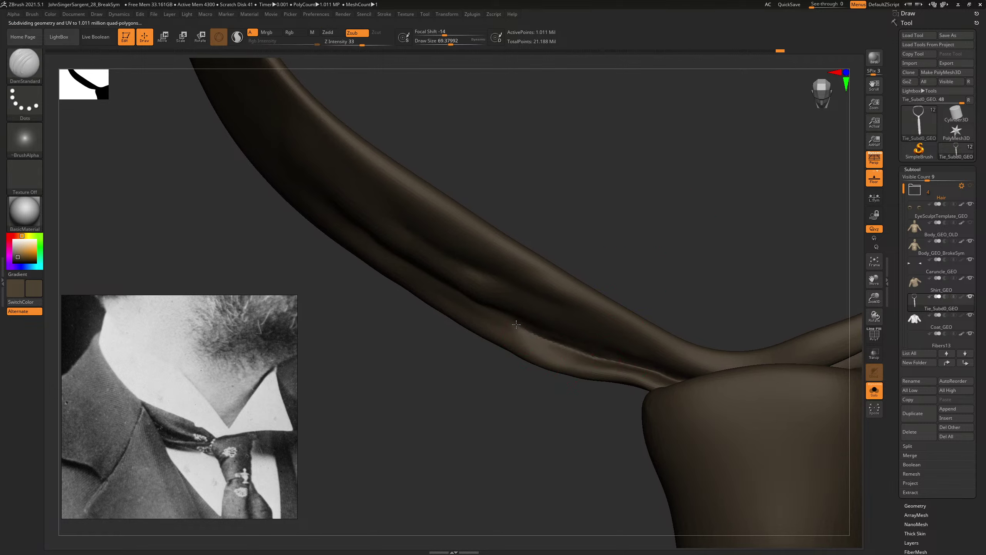
key(s)
click(505, 324)
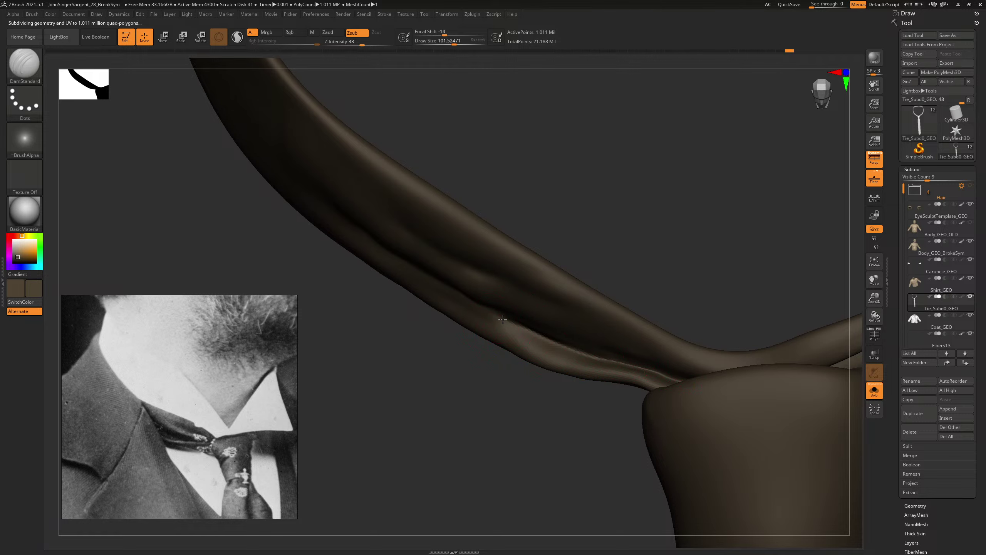
Step: Extend the crease along the neck band's lower fold away from the knot with DamStandard at draw size about 128
mouse_move(586, 416)
shift+mouse_down()
mouse_move(555, 445)
mouse_move(573, 456)
mouse_move(478, 374)
shift+mouse_up()
key(s)
click(470, 338)
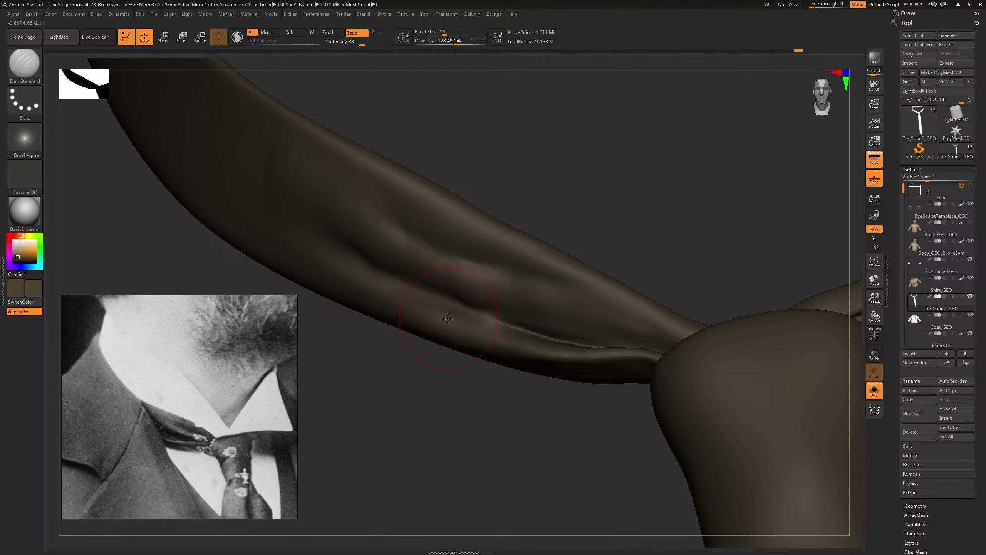
drag(449, 314, 529, 335)
drag(433, 306, 522, 330)
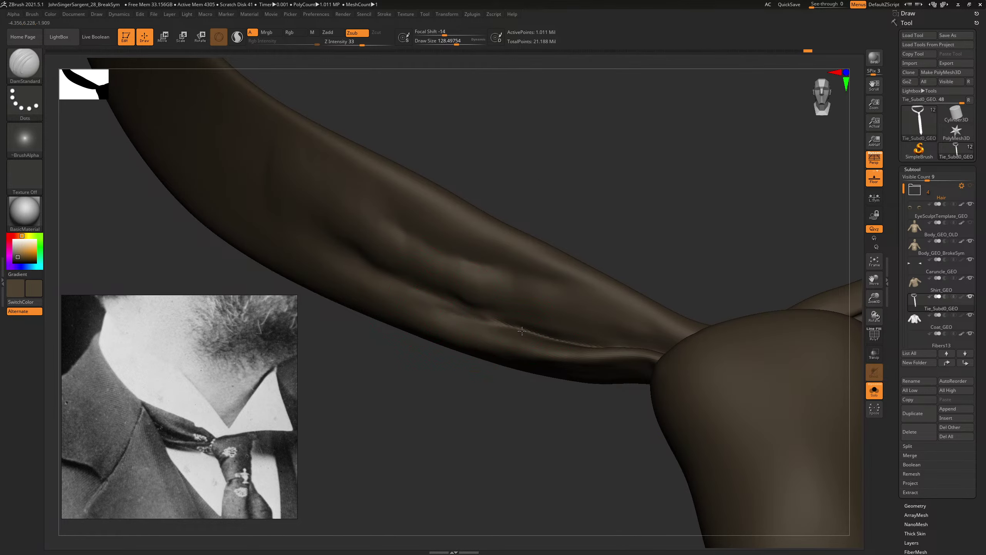
Step: Adjust the lower fold's edge beside the knot from above with the Move Topological brush at draw size about 128
drag(484, 395, 527, 491)
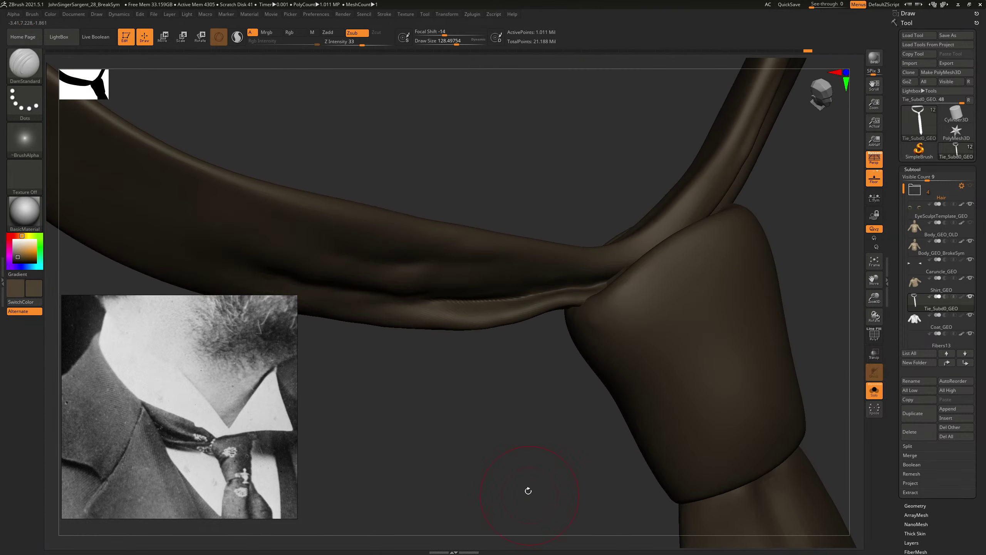
drag(523, 398, 530, 344)
key(b)
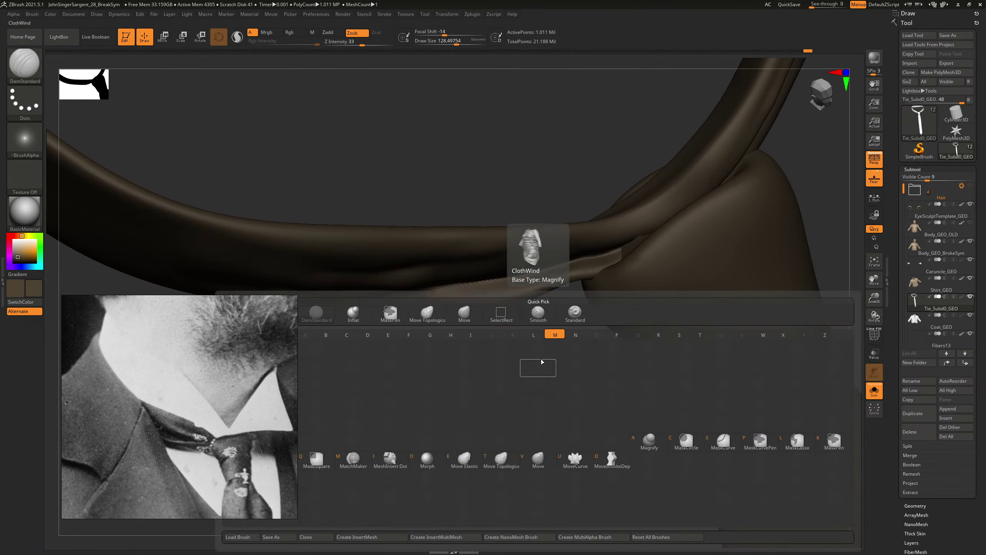
key(m)
key(t)
drag(596, 273, 596, 265)
key(bracketleft)
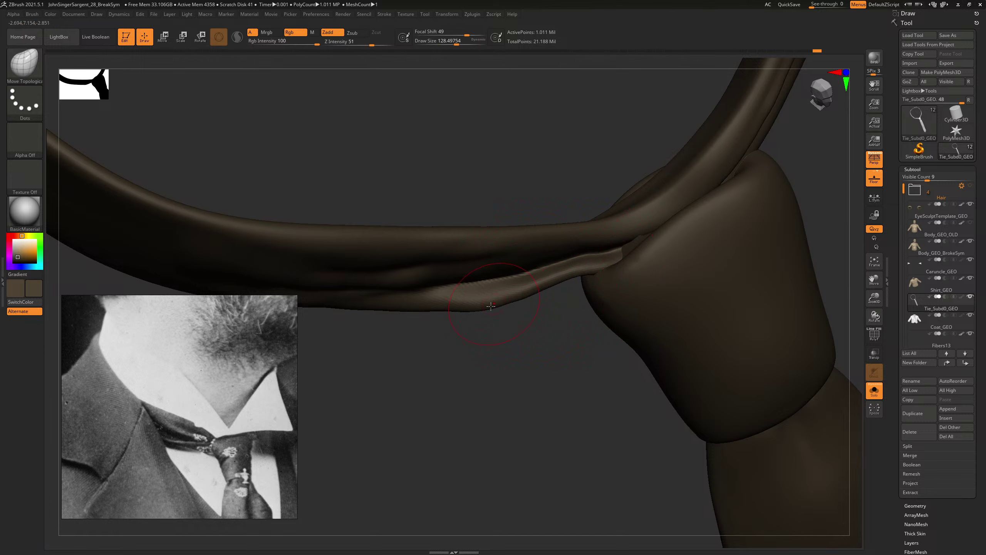
drag(547, 375, 567, 337)
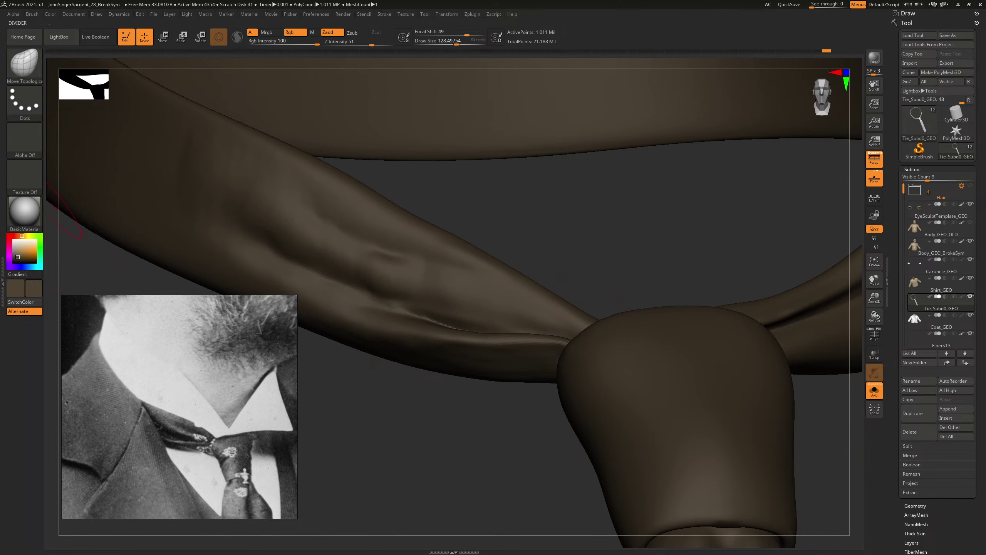
Step: Switch to Katana, move the reference photo out of the way, and compare the current Render22 face render with the earlier one
key(alt+Tab)
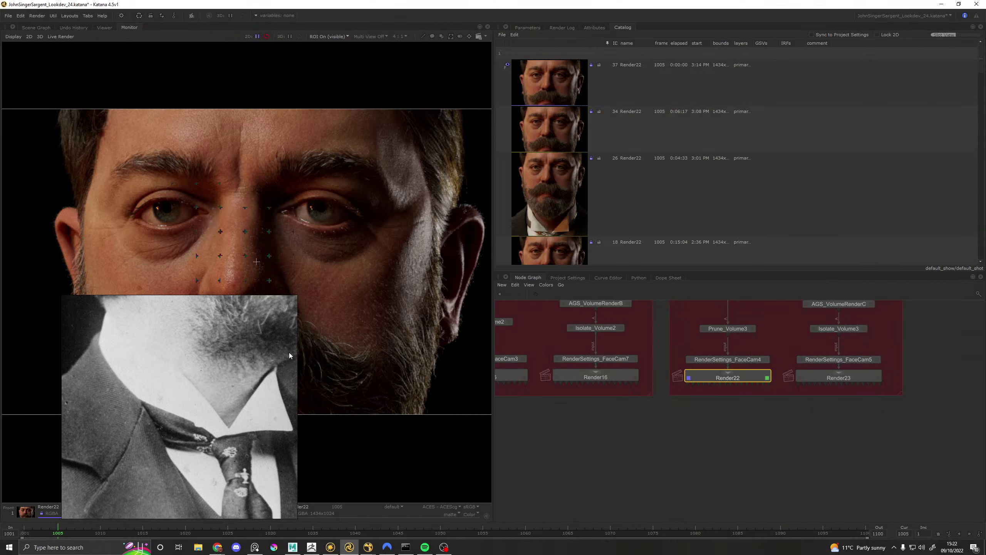
right_drag(256, 354, 0, 388)
key(Home)
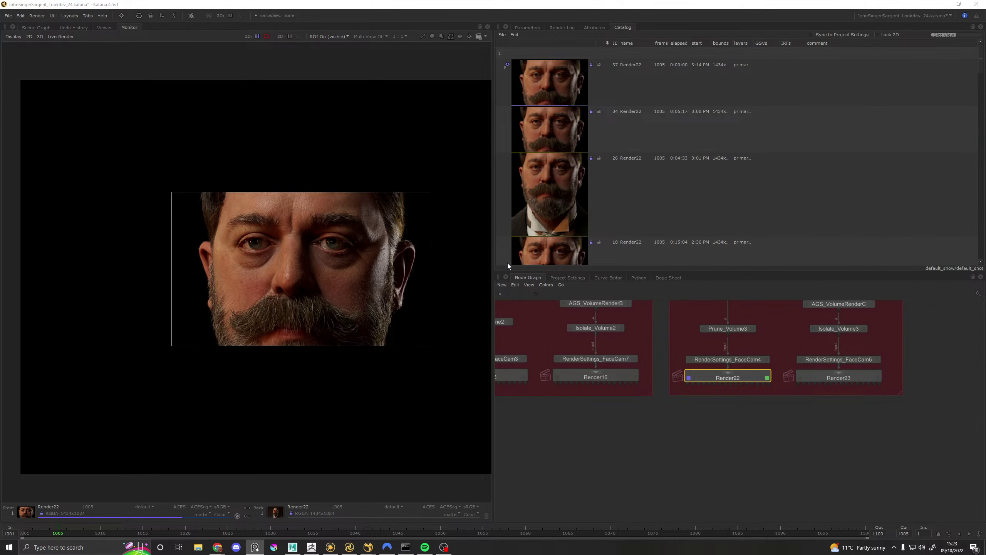
scroll(331, 300, up, 1)
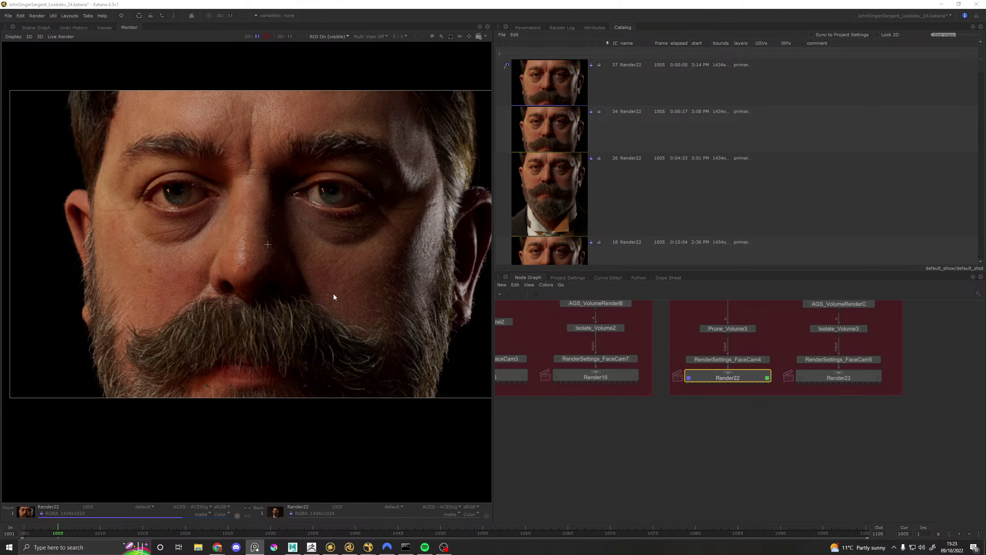
middle_drag(424, 259, 349, 290)
key(a)
key(a)
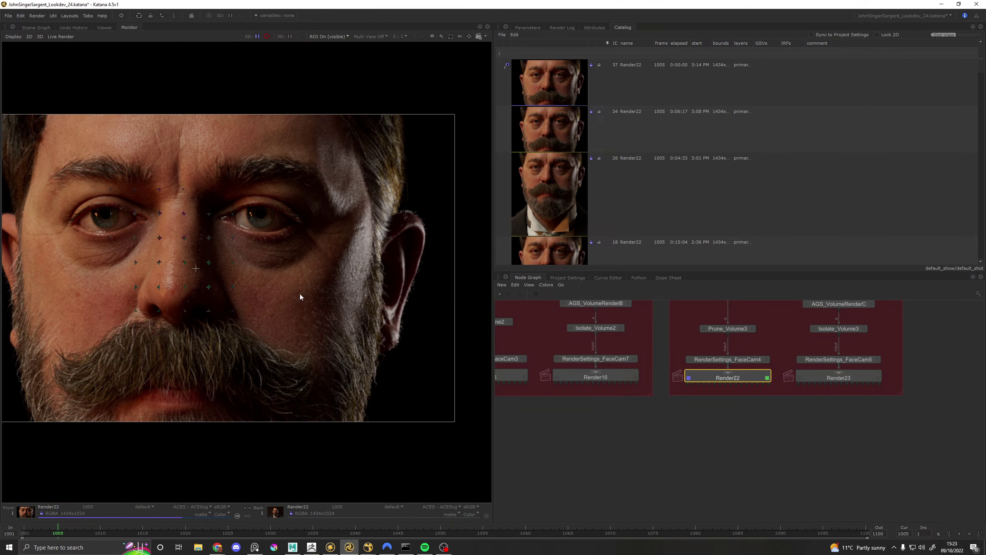
middle_drag(281, 296, 306, 293)
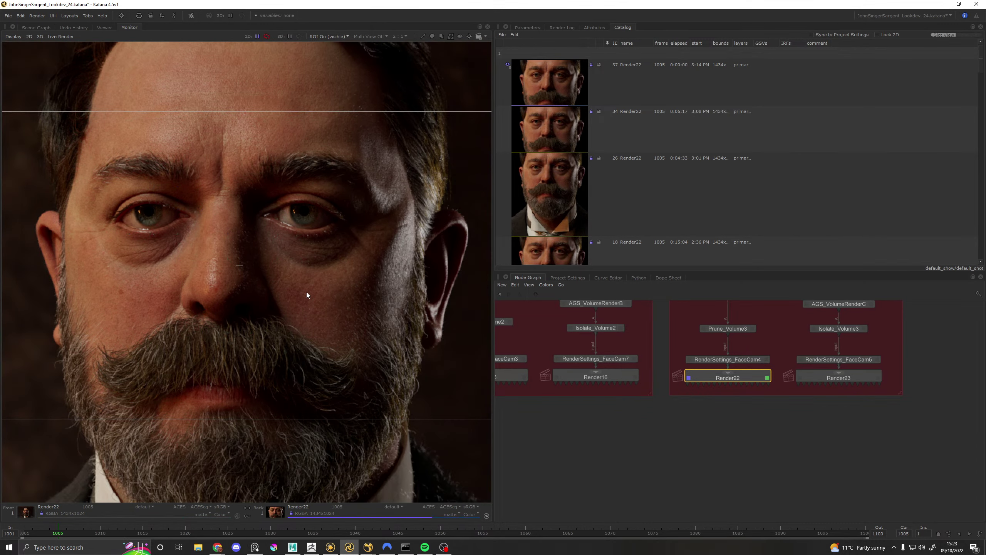
middle_drag(353, 287, 305, 298)
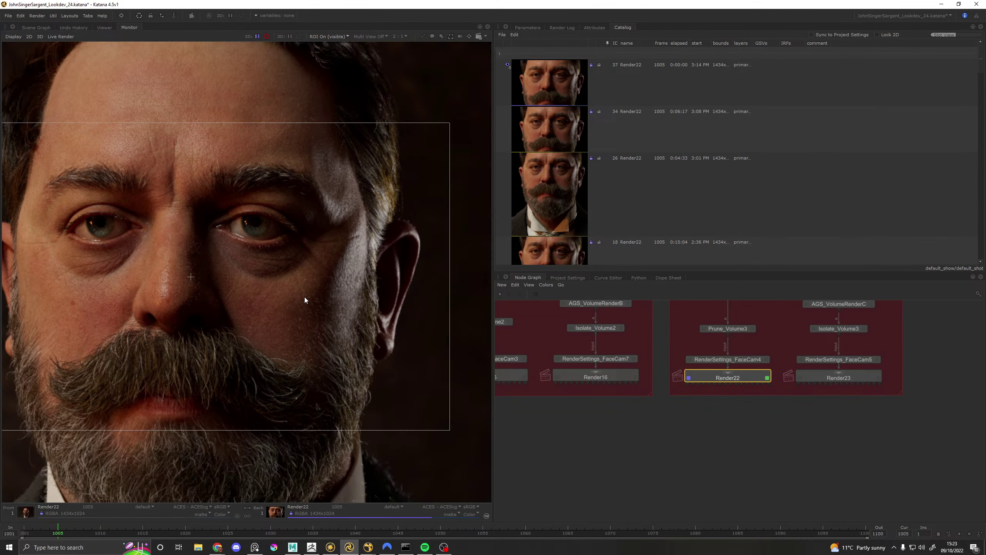
Step: Examine the current face render up close around the ear, eyes and nose, and as a whole
scroll(243, 287, down, 1)
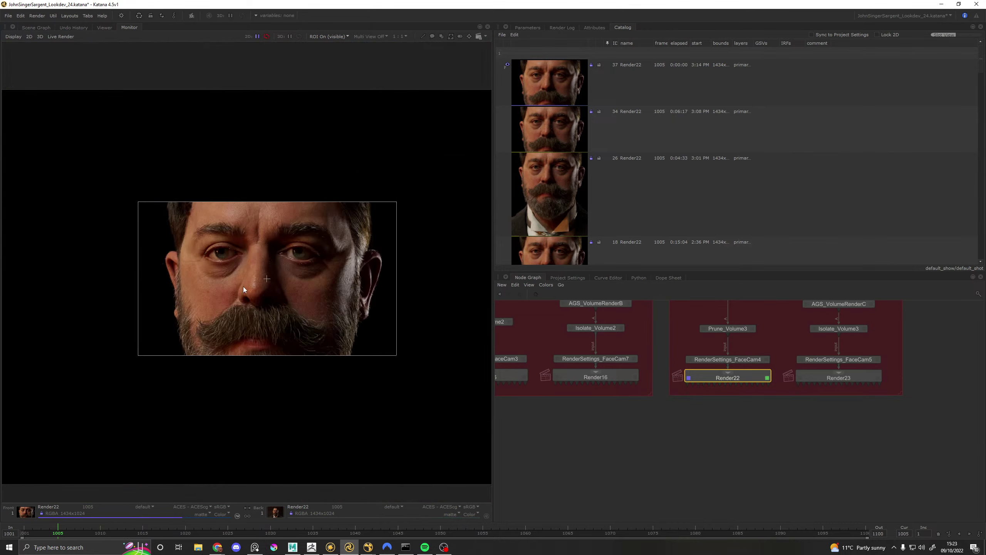
scroll(139, 259, up, 3)
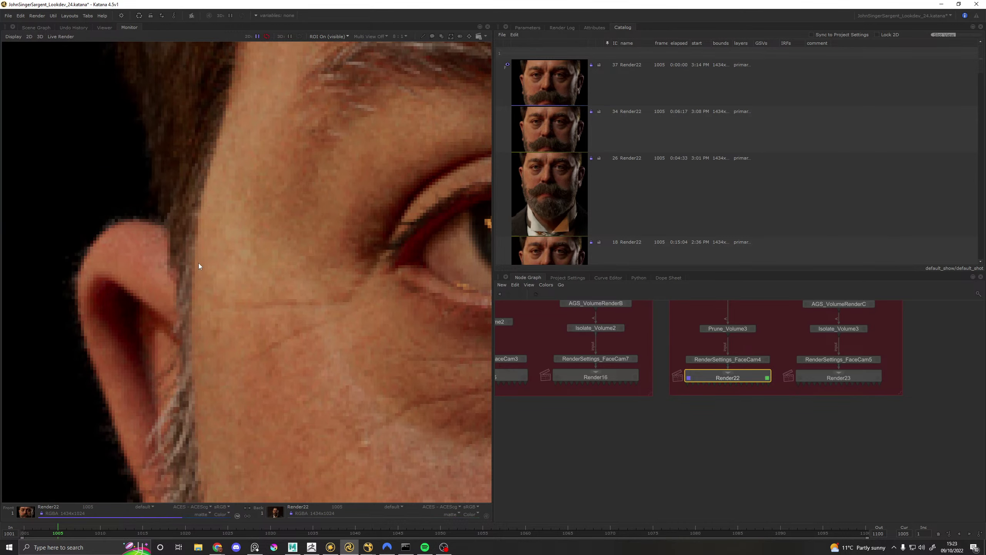
scroll(199, 263, down, 1)
scroll(198, 263, down, 1)
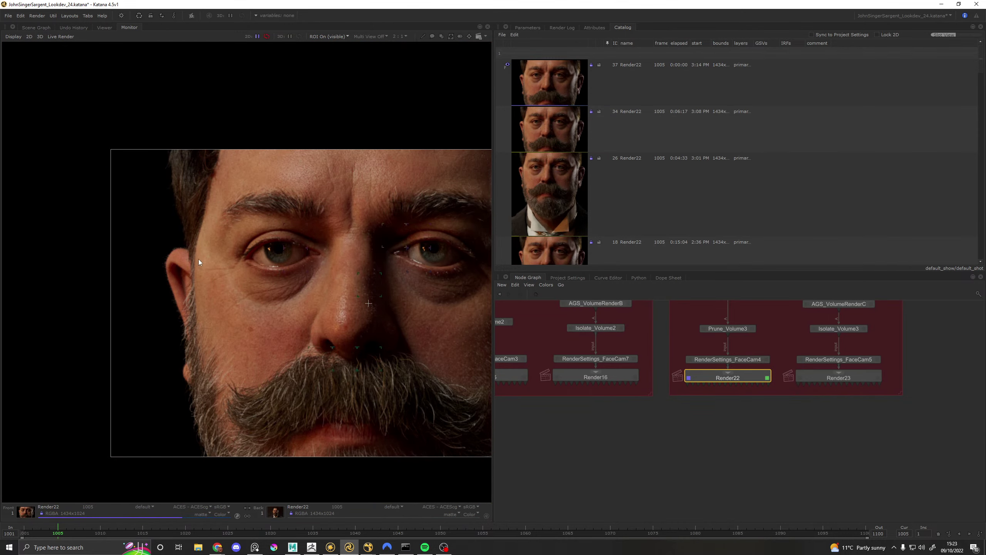
middle_drag(199, 259, 46, 238)
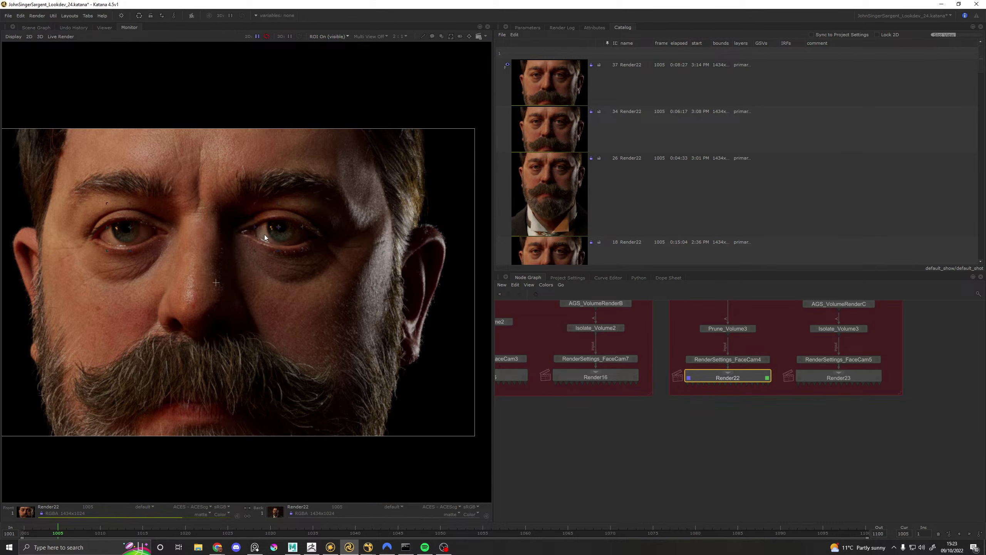
scroll(291, 233, up, 3)
scroll(306, 250, down, 1)
scroll(295, 266, down, 1)
scroll(294, 264, down, 3)
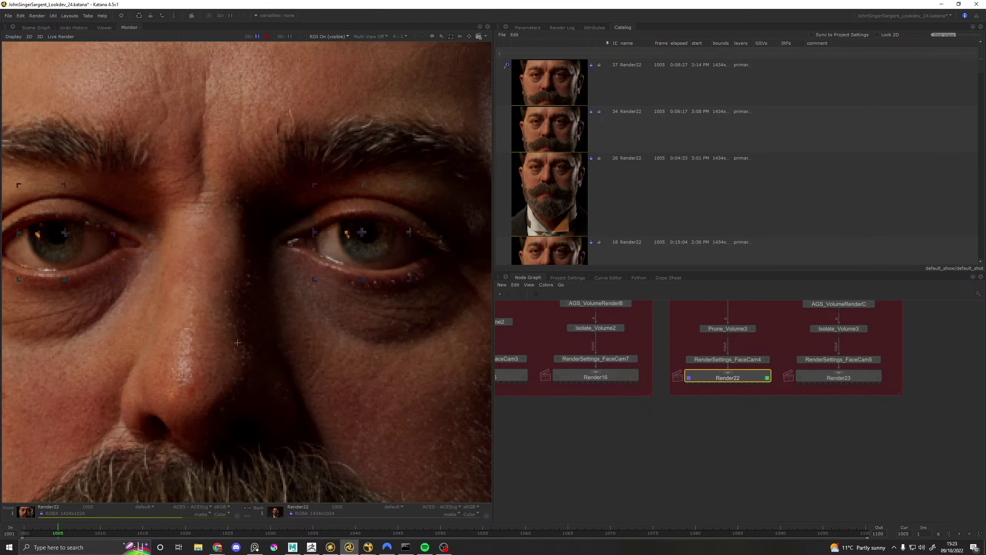
scroll(219, 277, up, 3)
scroll(268, 288, down, 2)
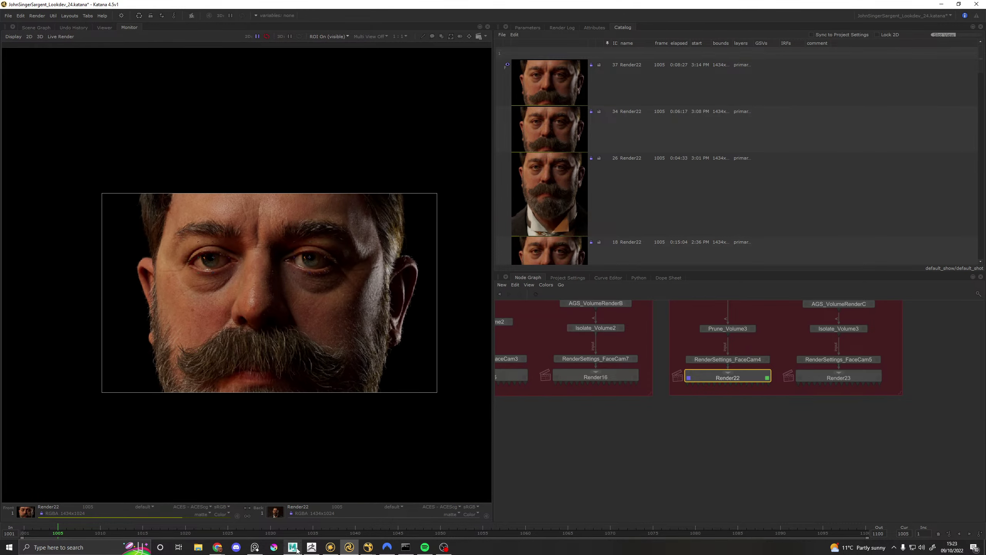
Step: Switch back to ZBrush and build up the neck band's folds beside the knot with ClayBuildup at draw size about 63
click(295, 548)
drag(443, 418, 447, 419)
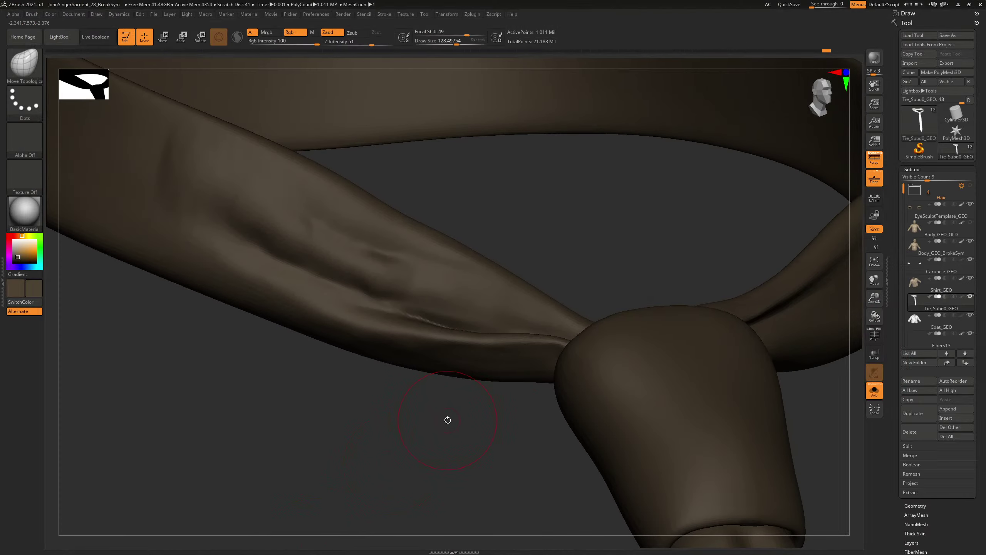
drag(585, 222, 581, 248)
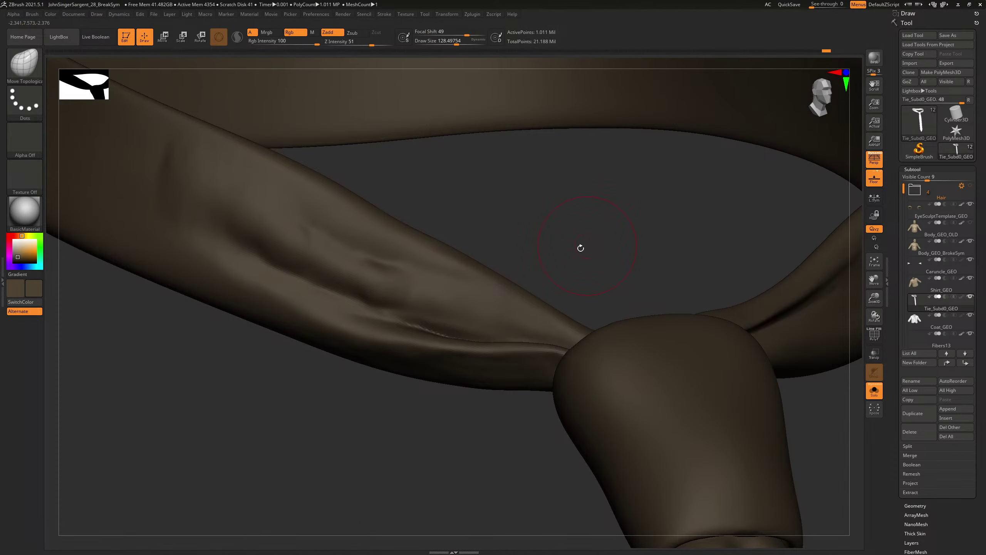
key(b)
key(c)
key(b)
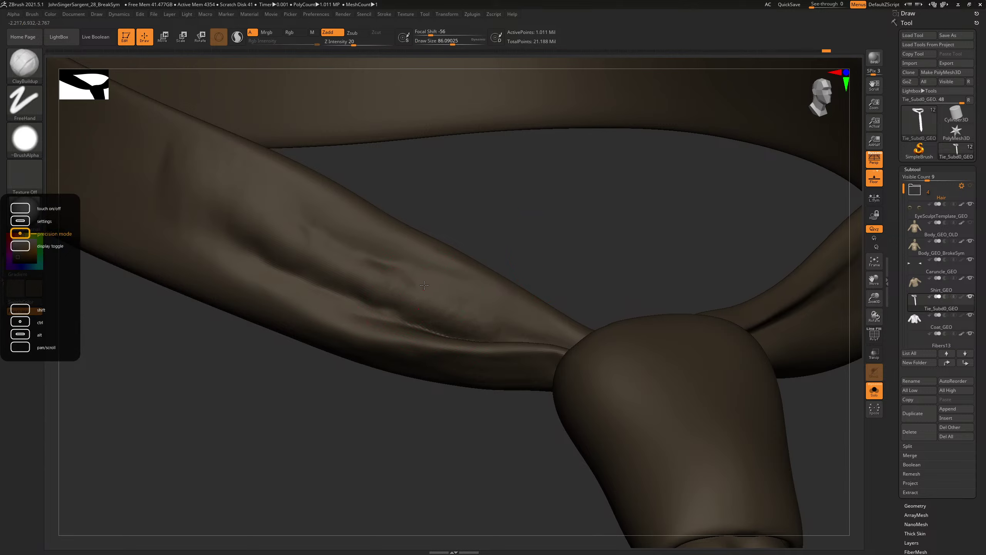
key(s)
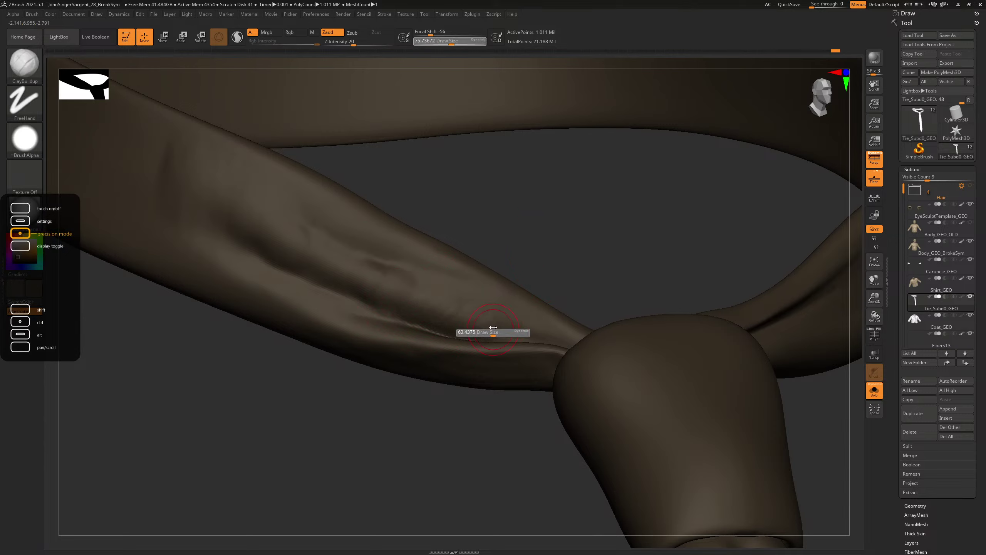
drag(501, 331, 503, 324)
right_drag(511, 326, 543, 284)
key(b)
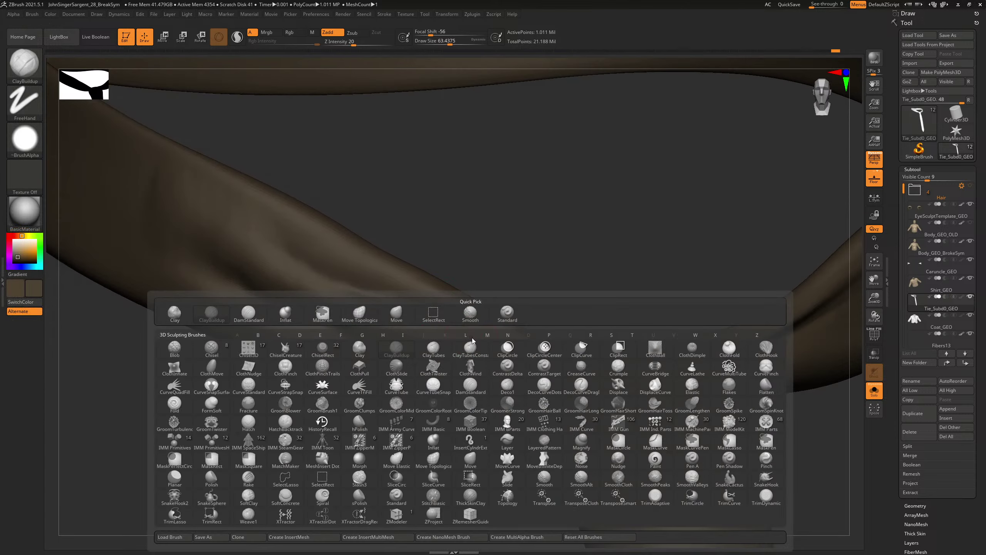
key(s)
key(t)
key(b)
key(Escape)
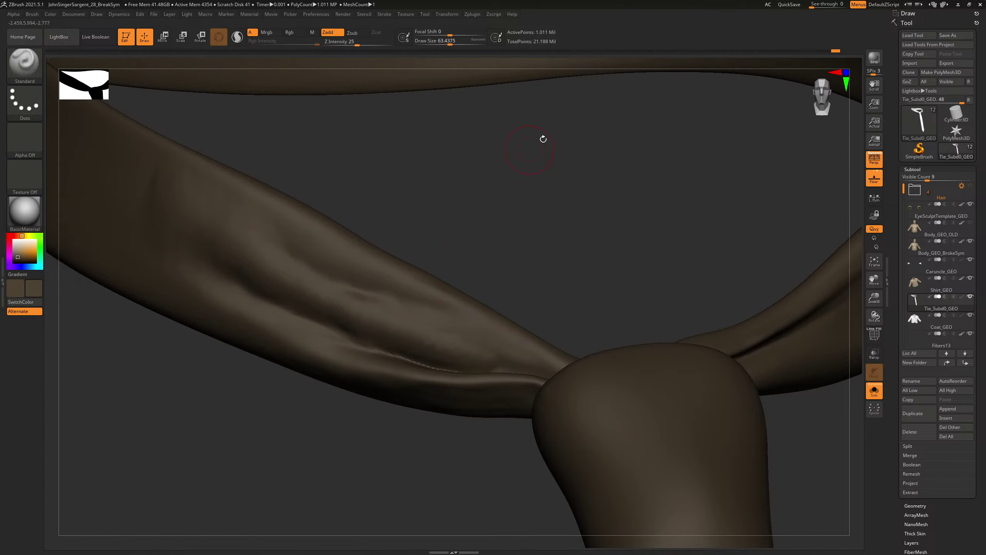
Step: Carve a crease along the band's upper fold near the knot with DamStandard and soften it with Smooth at draw size about 79
key(b)
key(d)
key(s)
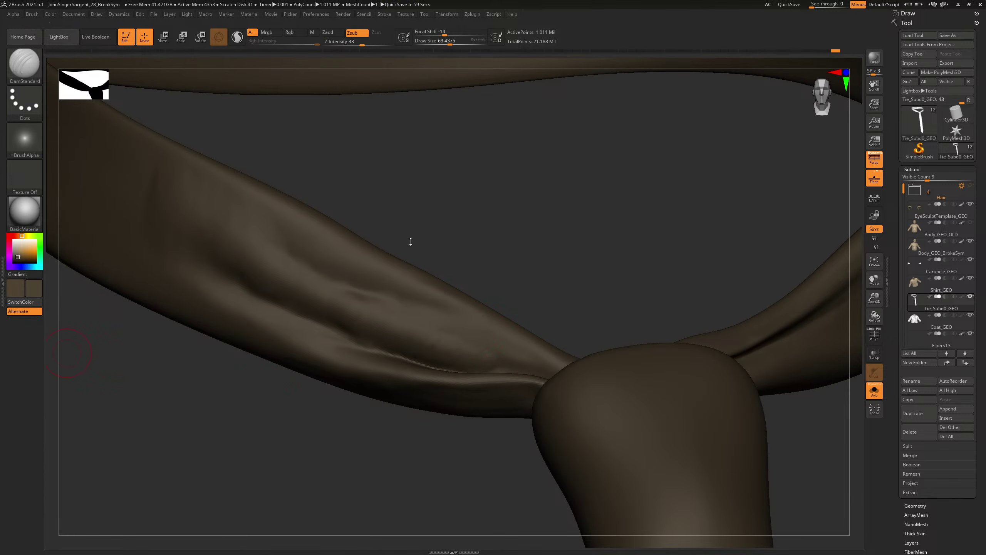
key(s)
drag(483, 332, 494, 334)
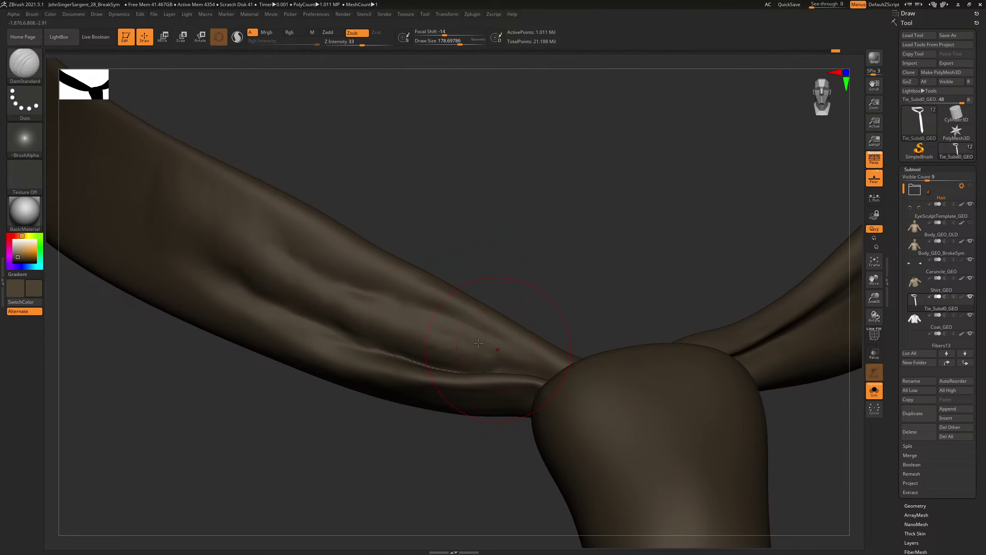
key(ctrl)
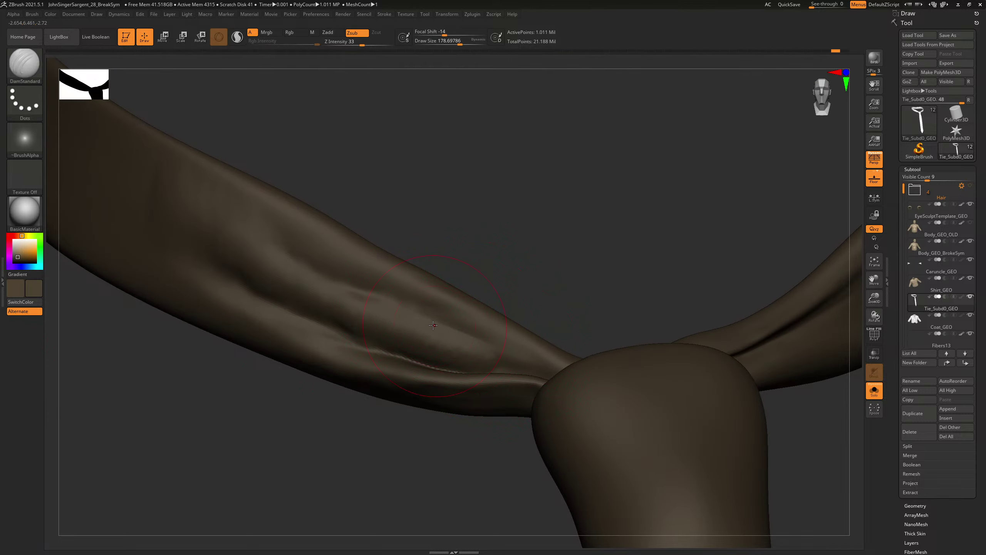
key(ctrl+z)
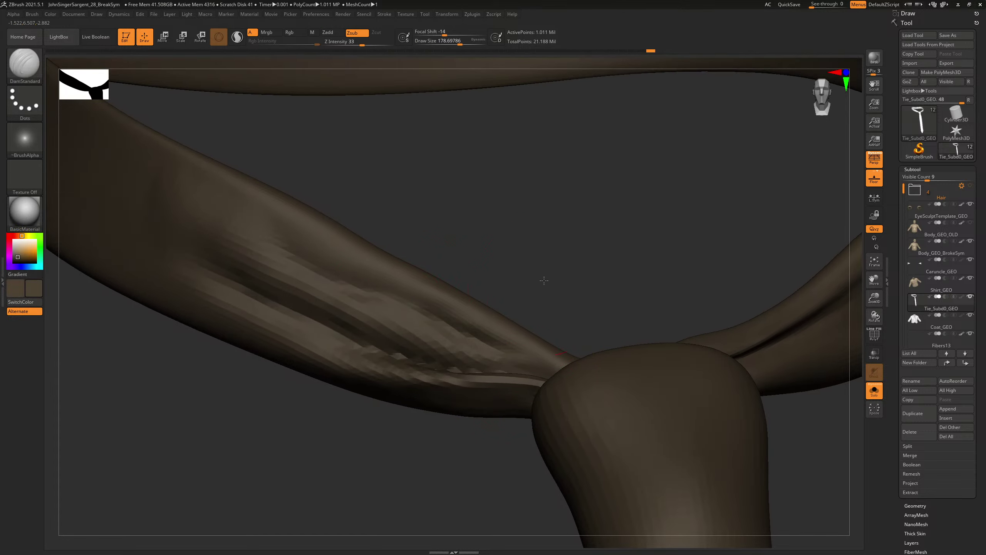
key(shift)
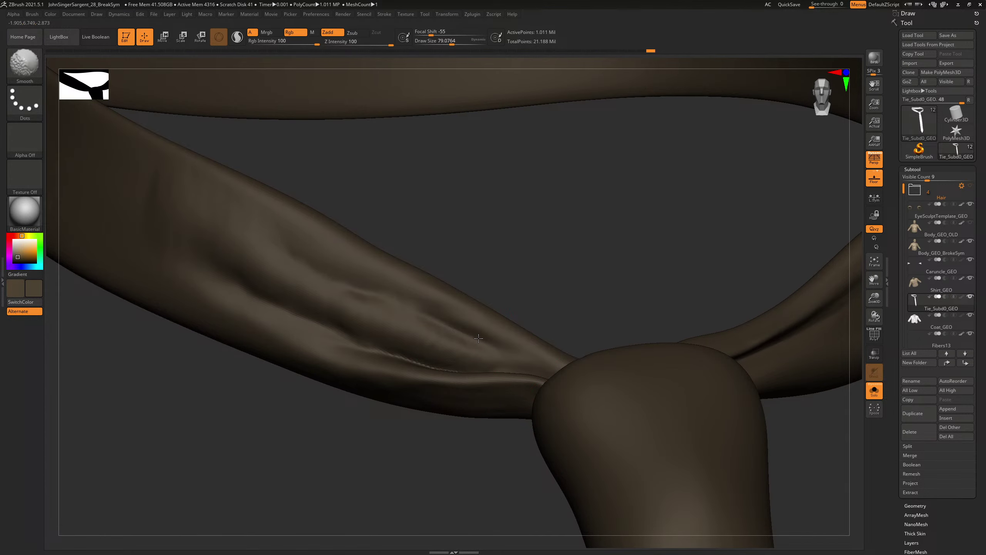
mouse_move(433, 317)
mouse_down()
mouse_move(493, 266)
mouse_move(560, 287)
mouse_up()
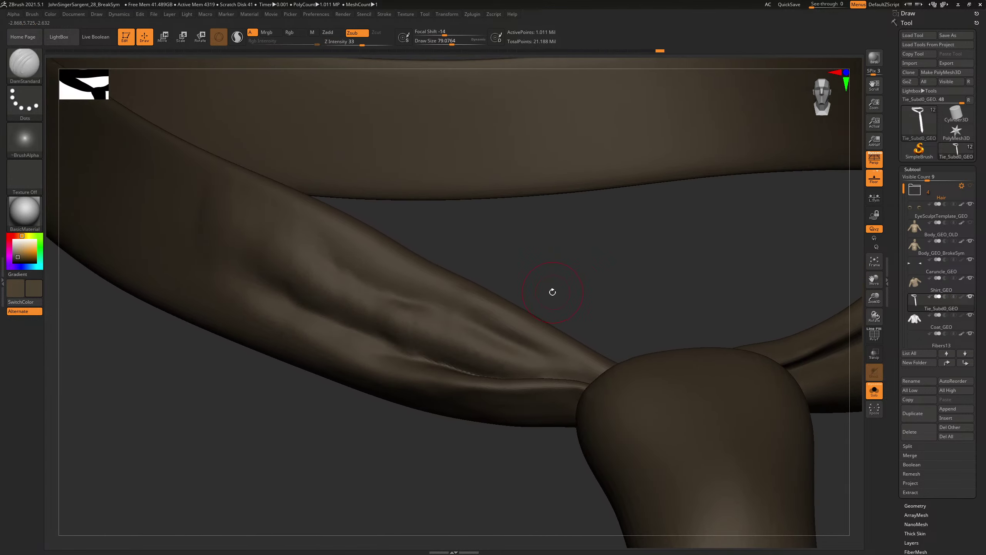
Step: Fill out the hollow in the upper part of the neck band with ClayBuildup at draw size about 139
key(b)
key(c)
key(b)
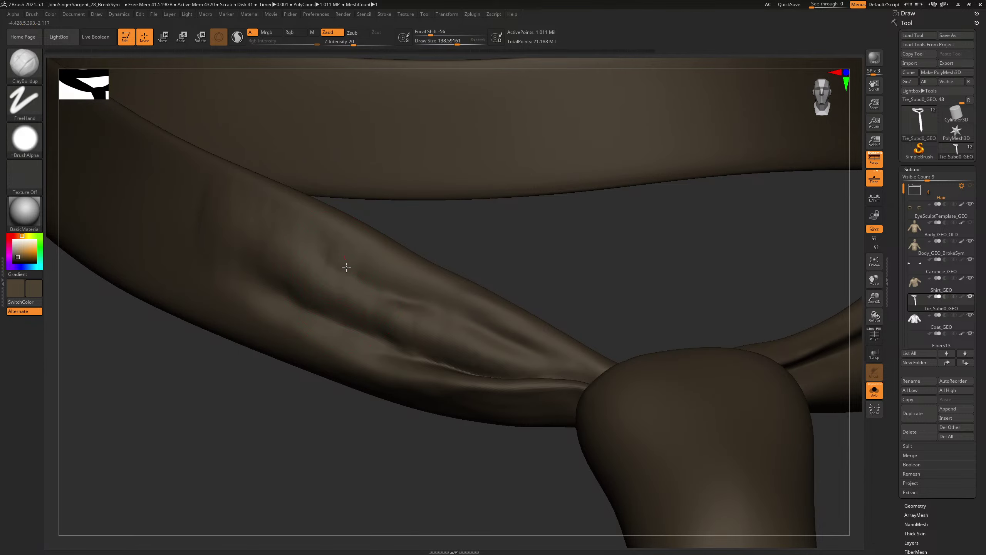
mouse_move(347, 267)
mouse_down()
mouse_move(373, 303)
mouse_move(334, 275)
mouse_move(314, 242)
mouse_up()
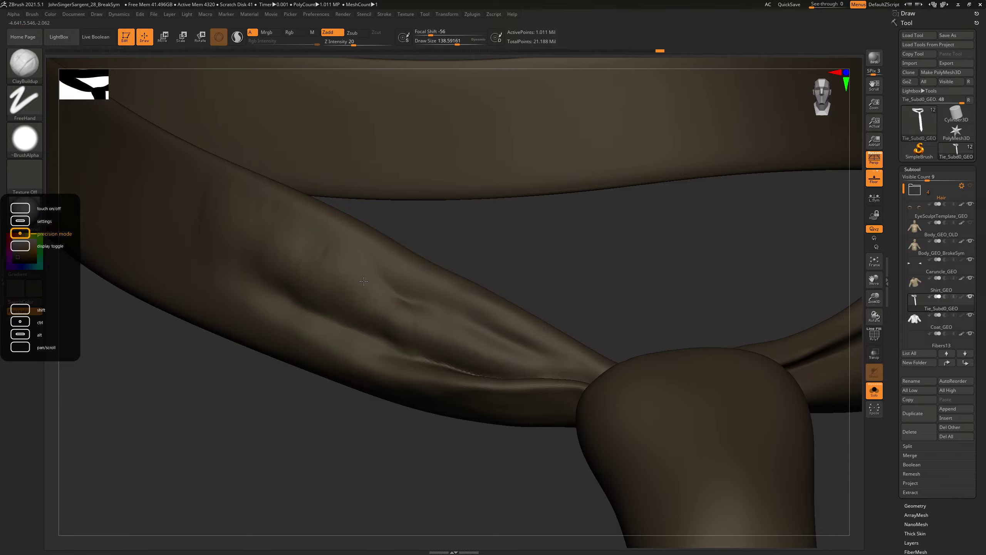
mouse_move(549, 258)
mouse_down()
mouse_move(528, 263)
mouse_move(537, 278)
mouse_up()
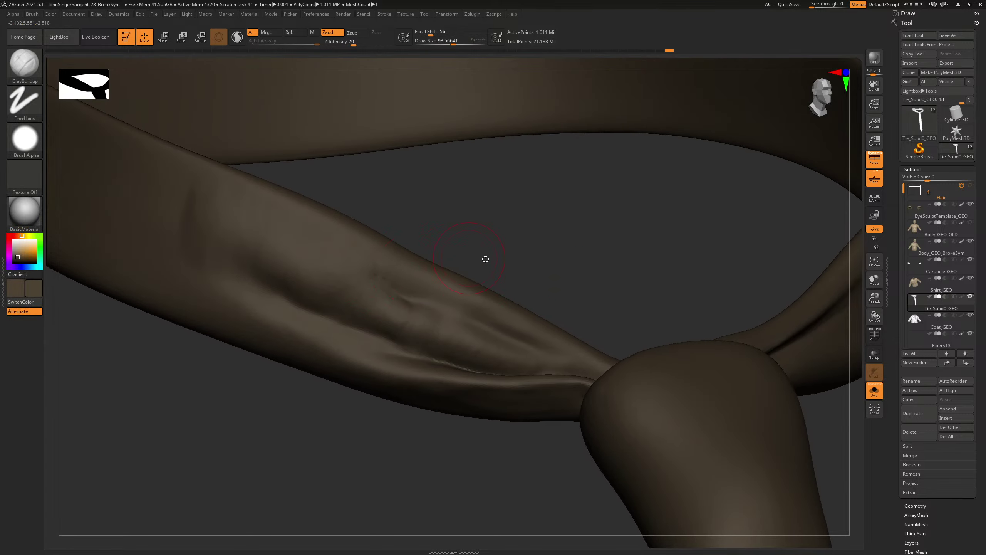
Step: Build up the narrow folds running towards the knot with ClayBuildup at draw size about 50
drag(464, 258, 574, 269)
key(f)
mouse_move(369, 220)
shift+mouse_down()
mouse_move(645, 270)
mouse_move(732, 371)
mouse_move(486, 339)
shift+mouse_up()
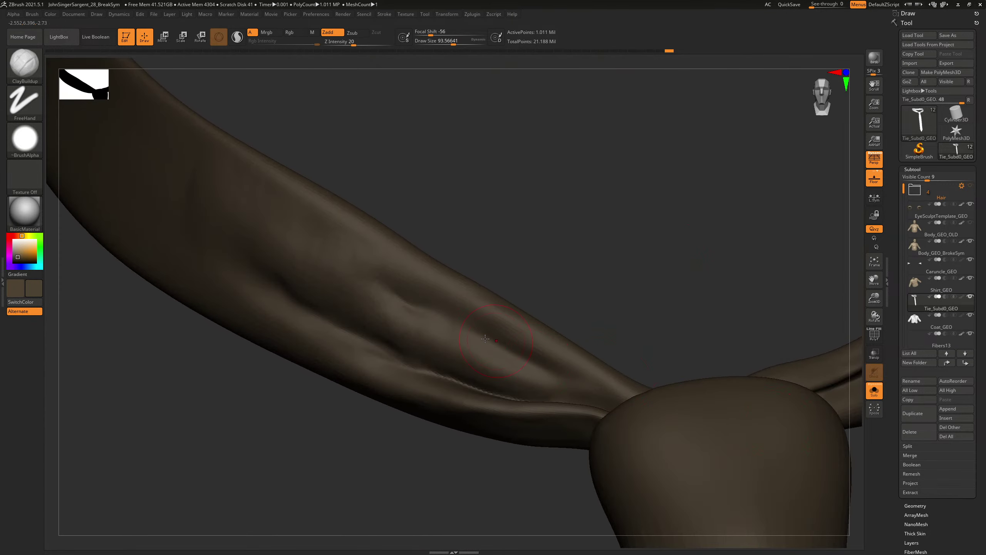
key(bracketleft)
key(bracketleft)
key(bracketleft)
key(bracketleft)
key(bracketleft)
key(bracketright)
key(bracketright)
right_drag(497, 357, 420, 336)
key(bracketleft)
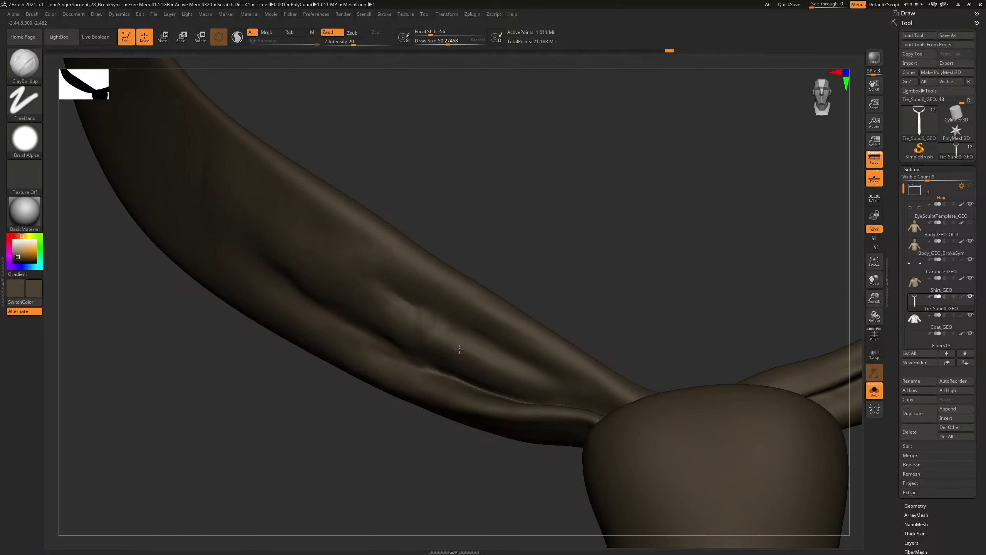
right_drag(494, 360, 515, 289)
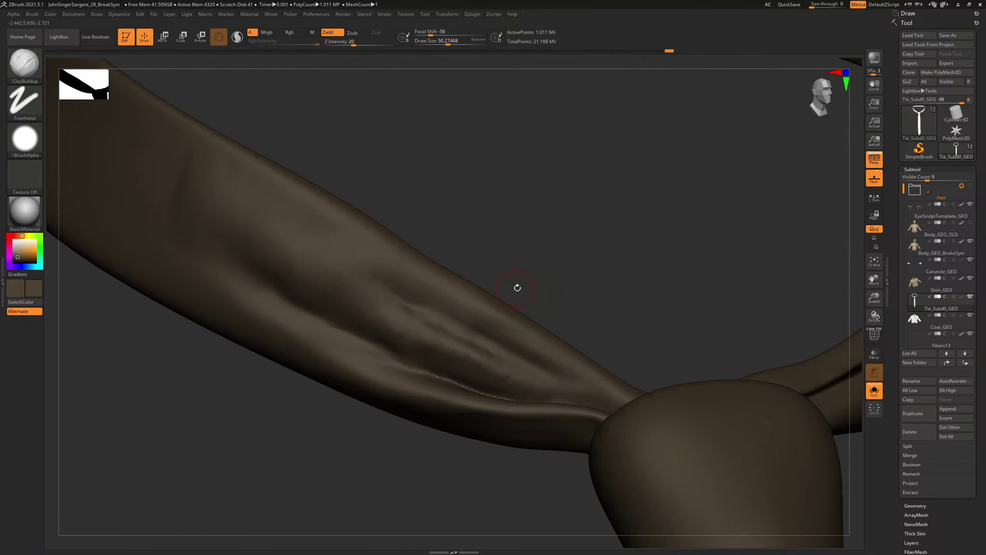
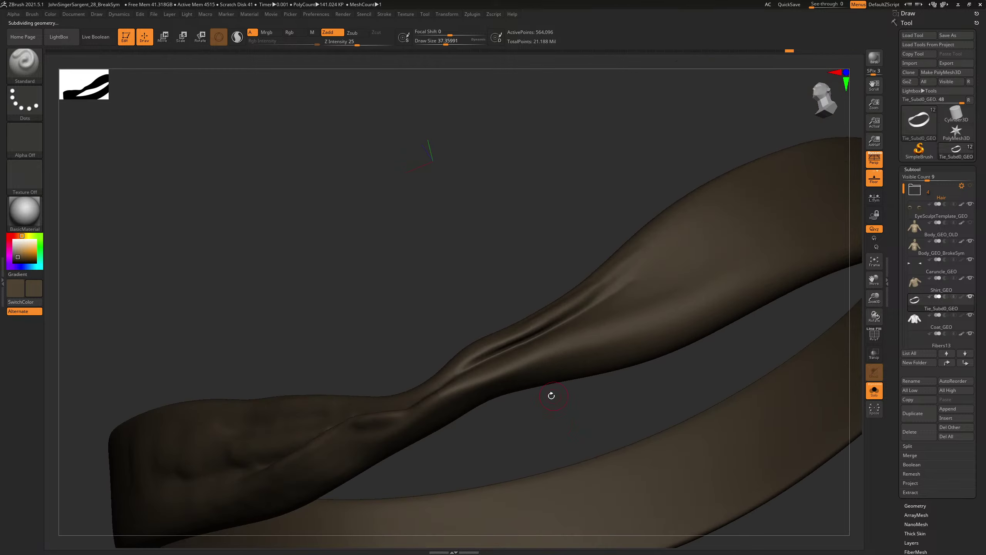
Step: Sculpt the isolated neck band's folds where they converge at the front with the Standard brush at draw size about 27, and smooth them
key(bracketright)
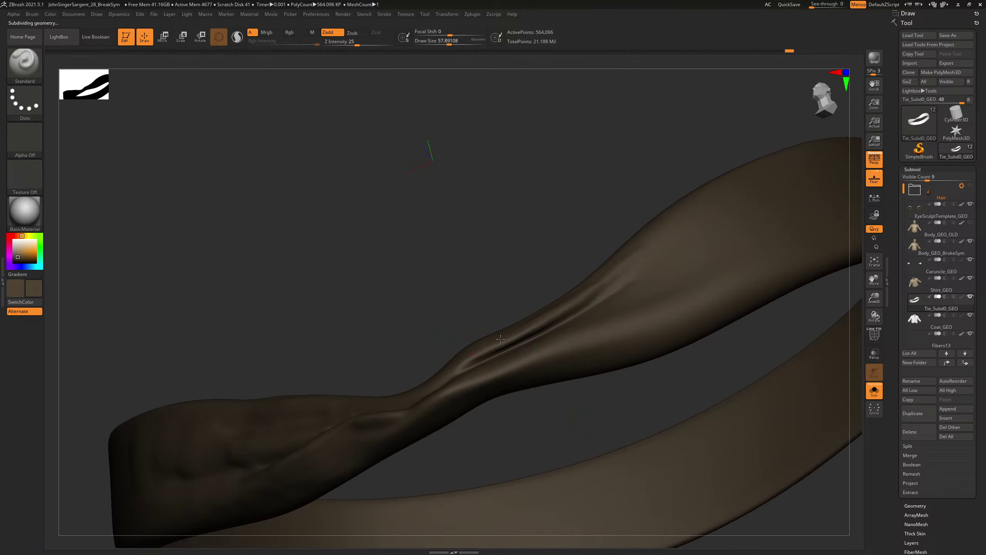
drag(563, 216, 586, 256)
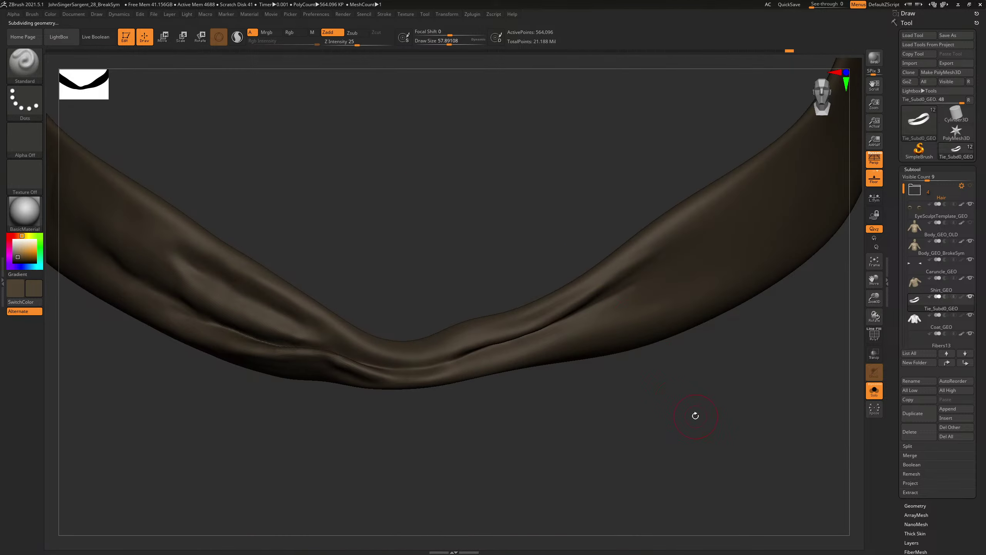
drag(692, 408, 676, 414)
key(bracketleft)
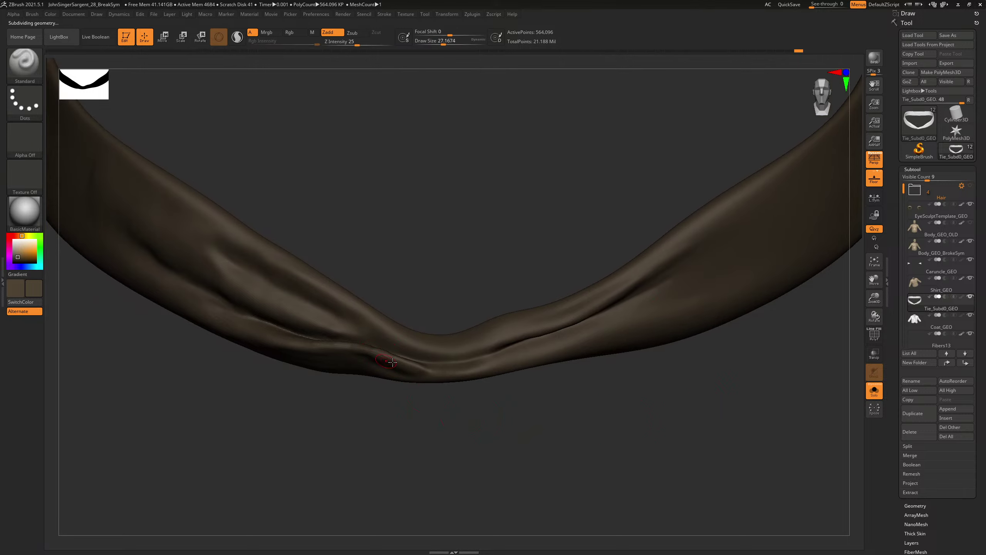
drag(485, 380, 567, 417)
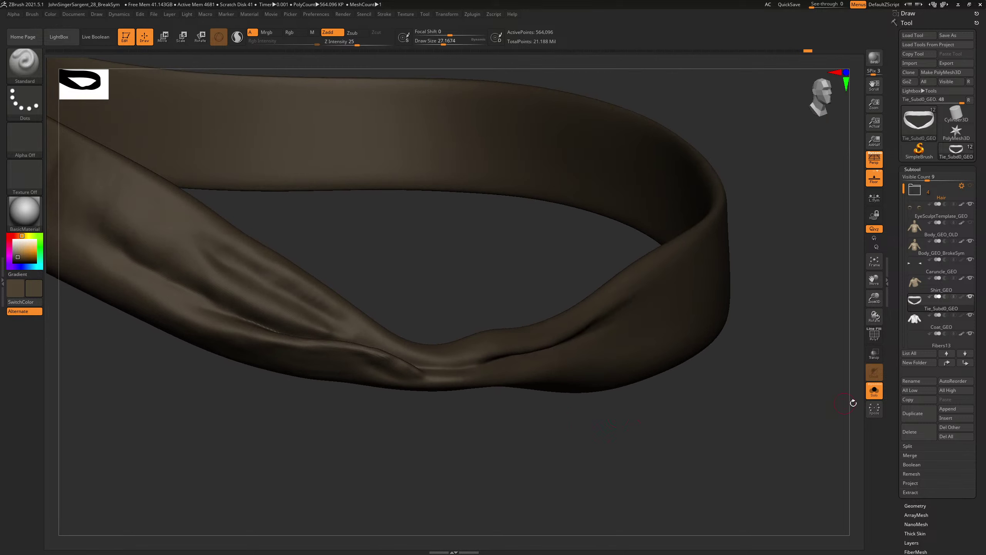
key(shift)
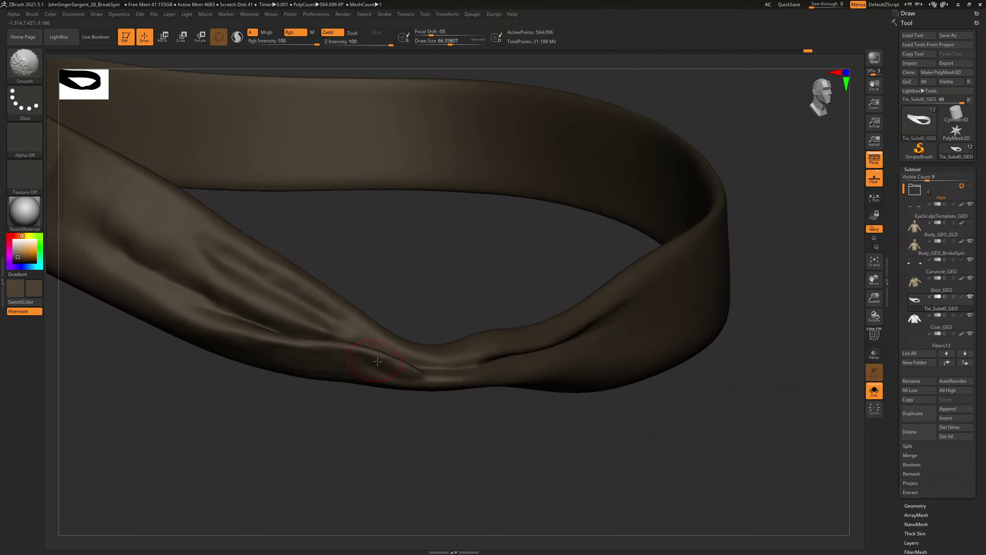
Step: Show the whole figure again and smooth the neck band below the collar at a lower subdivision level
click(874, 390)
mouse_move(800, 223)
mouse_down()
mouse_move(817, 200)
mouse_move(677, 261)
mouse_move(713, 223)
mouse_move(758, 216)
mouse_move(393, 284)
mouse_up()
key(b)
key(Escape)
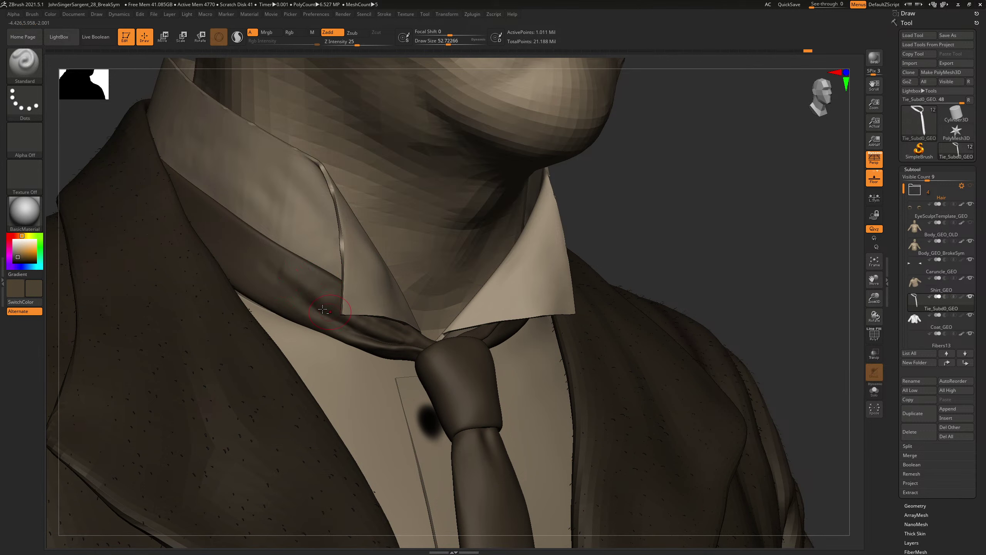
key(shift)
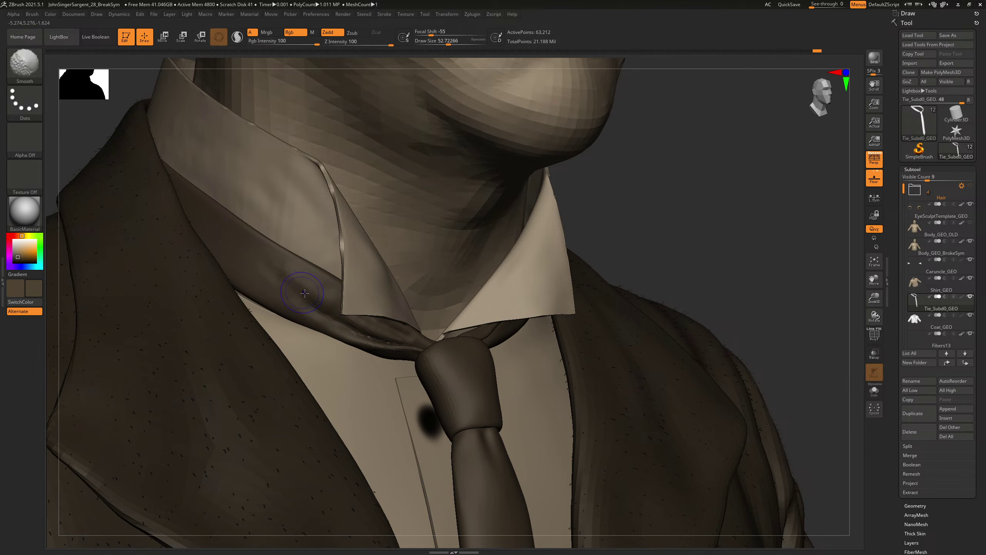
key(shift+d)
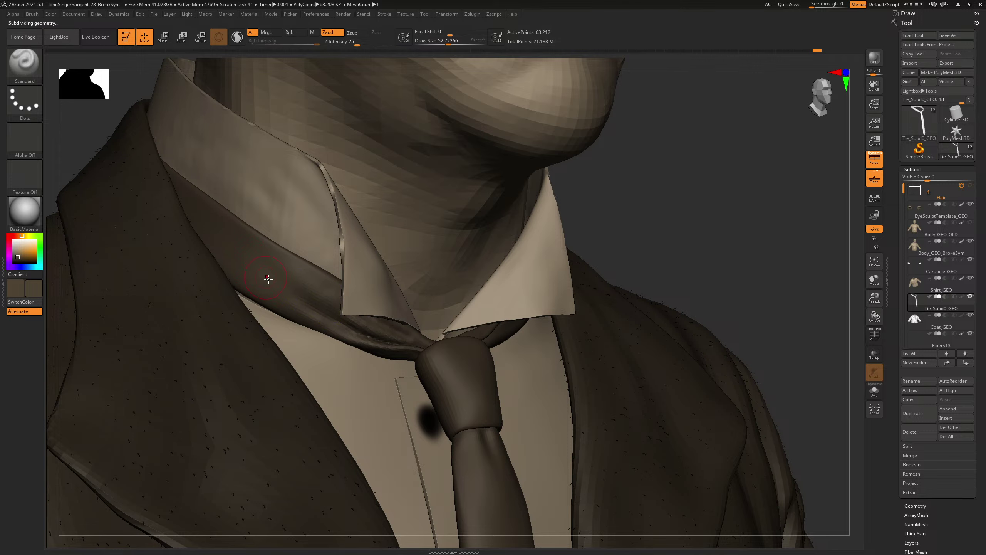
key(d)
Step: Refine and smooth the folds between the collar tip and the knot with the Standard brush at draw sizes from about 30 to 53
drag(660, 217, 759, 242)
drag(853, 129, 759, 197)
key(s)
drag(371, 324, 367, 300)
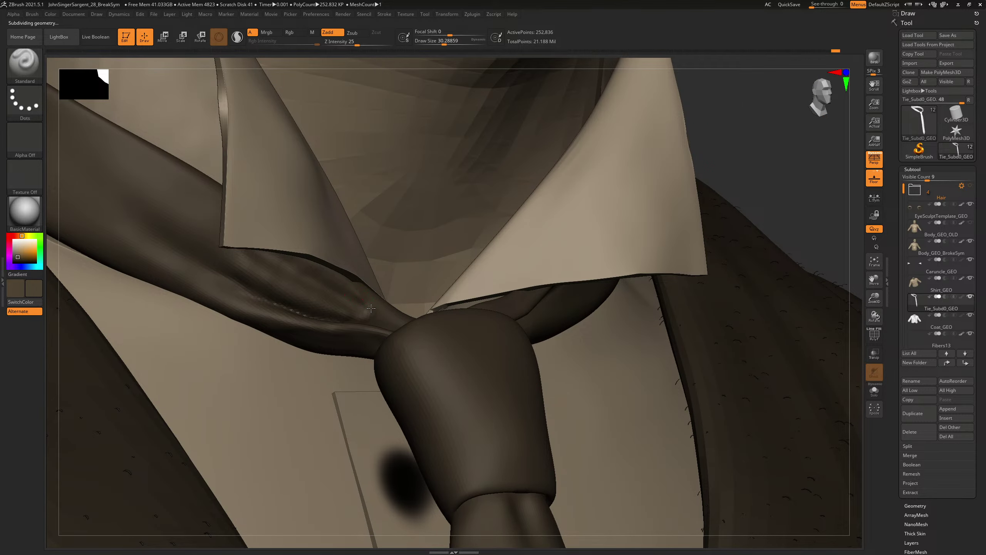
shift+drag(365, 307, 368, 318)
right_drag(392, 287, 354, 305)
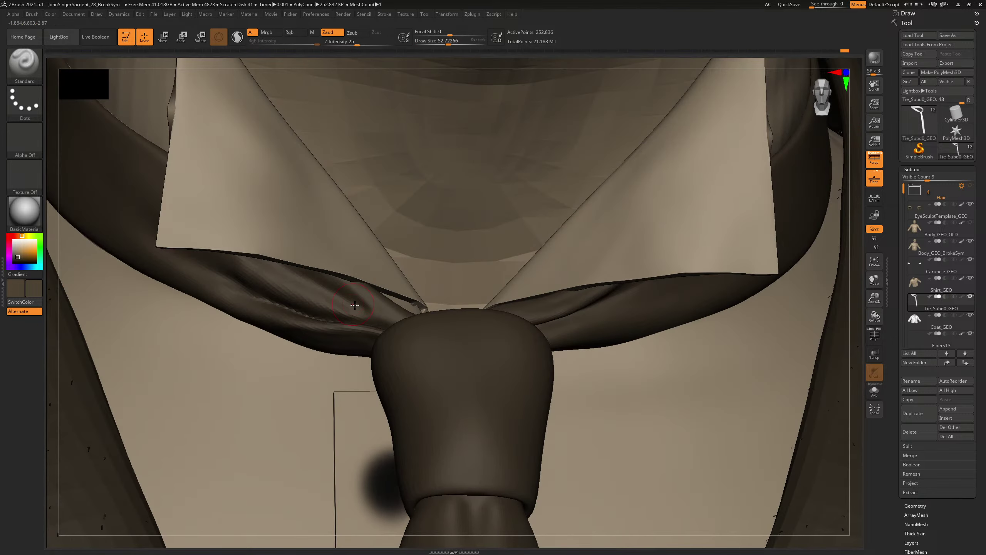
mouse_move(354, 305)
shift+mouse_down()
mouse_move(311, 309)
mouse_move(340, 317)
mouse_move(303, 299)
shift+mouse_up()
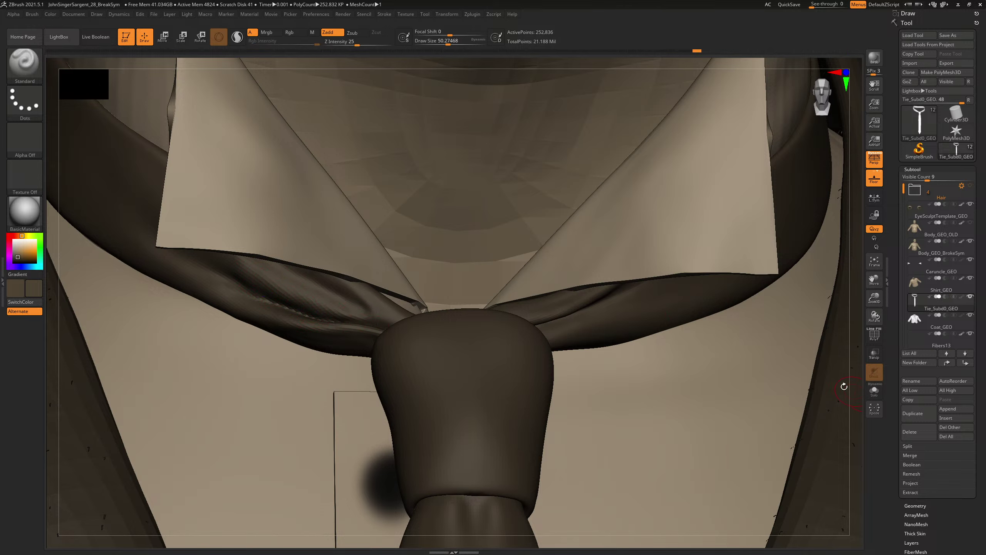
Step: Reshape the neck band beside the knot with the SnakeHook brush at draw sizes of about 76 and 63
mouse_move(860, 297)
mouse_down()
mouse_move(679, 311)
mouse_move(390, 371)
mouse_up()
key(b)
key(s)
key(h)
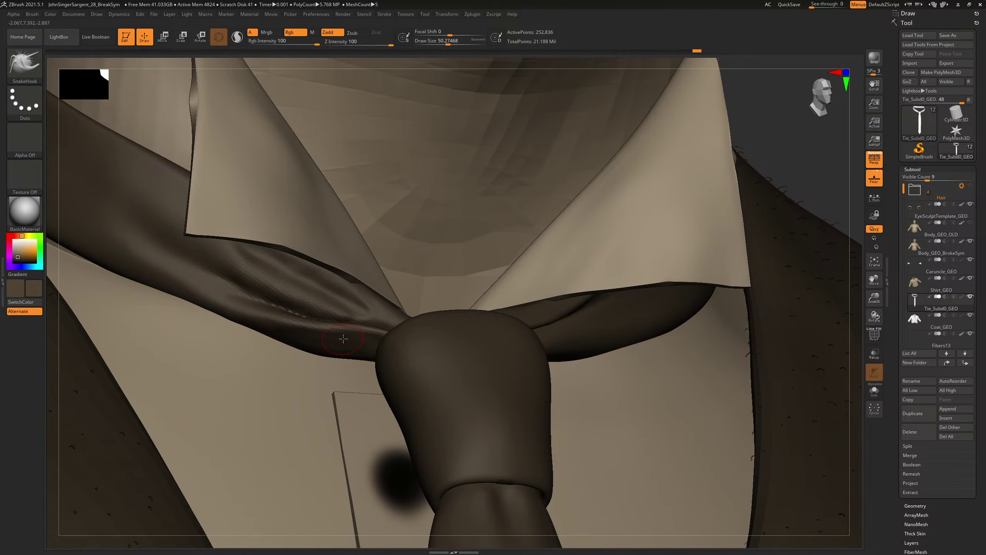
key(bracketright)
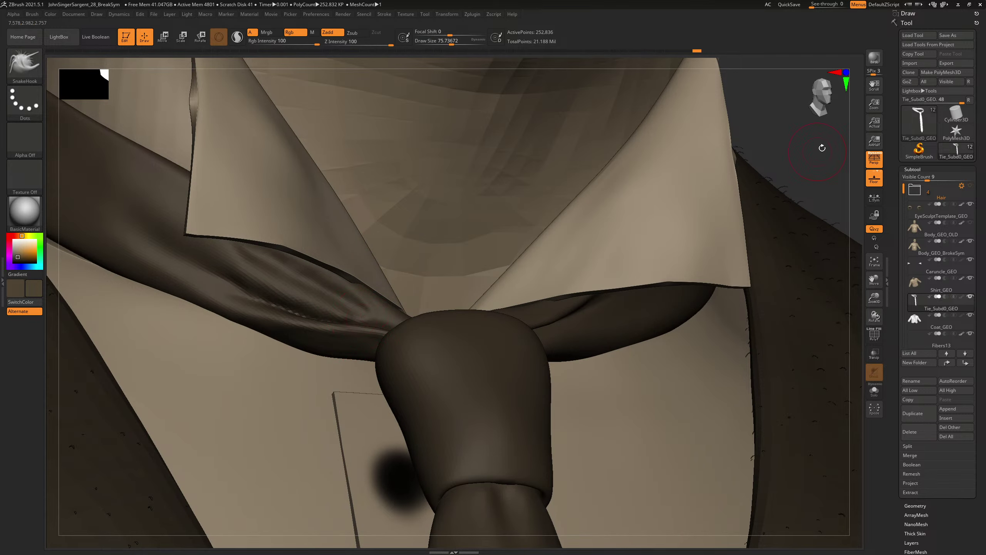
mouse_move(822, 147)
mouse_down()
mouse_move(804, 168)
mouse_move(656, 181)
mouse_move(689, 202)
mouse_move(762, 182)
mouse_up()
key(bracketleft)
key(bracketleft)
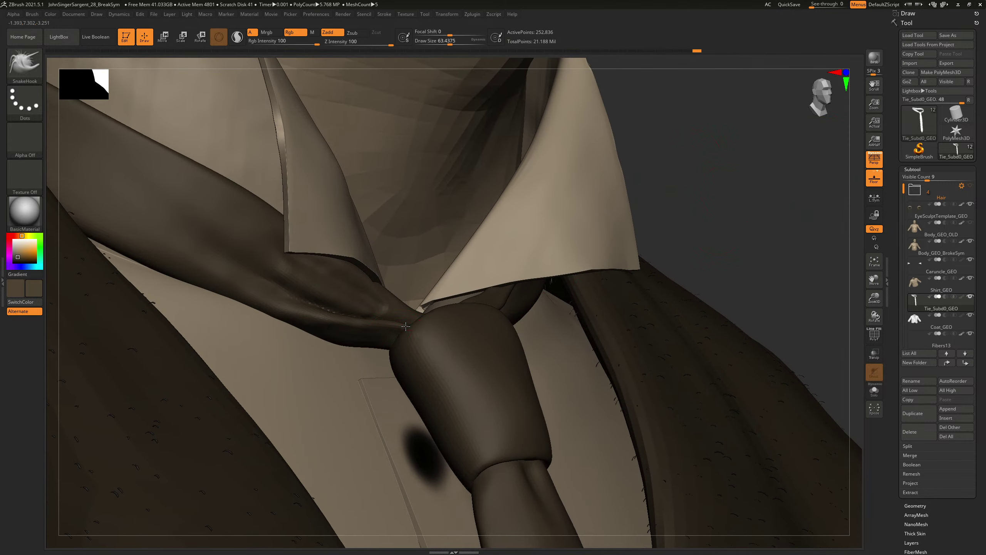
Step: Compare the tie and collar from the front with the overlaid reference photo
ctrl+right_drag(792, 198, 763, 201)
shift+drag(764, 202, 679, 262)
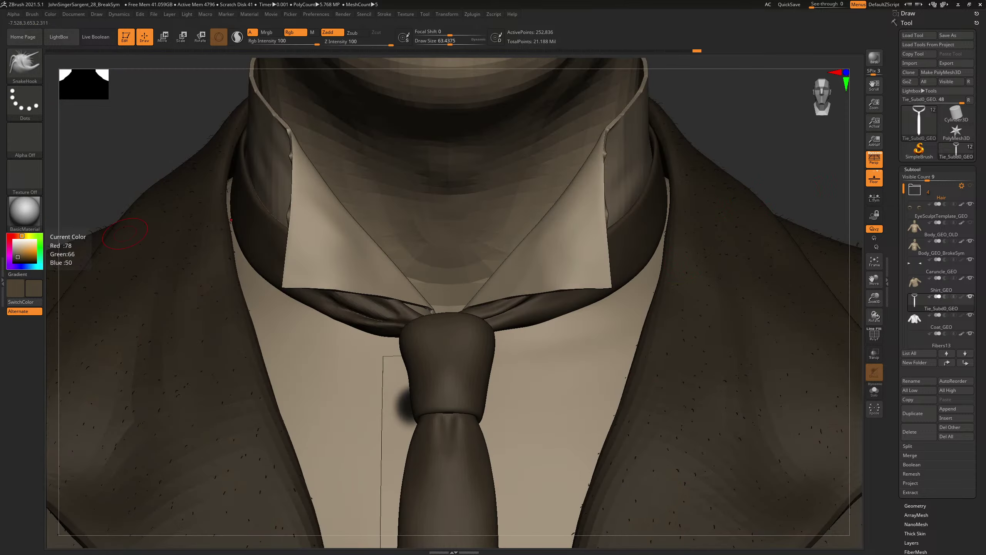
right_drag(1, 195, 206, 191)
drag(835, 180, 855, 182)
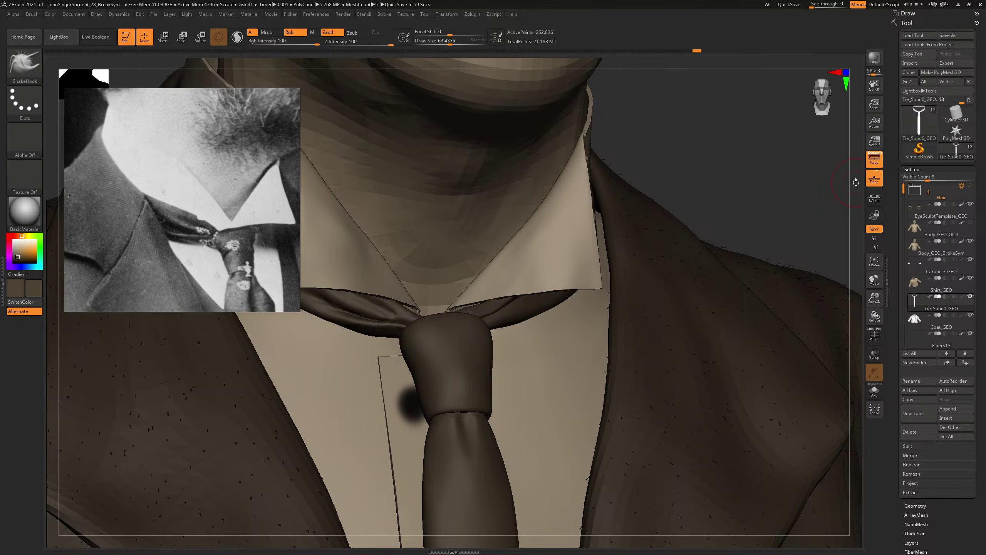
Step: Examine how the knot's outer surface separates from the rest of the tie by isolating its polygroup
drag(729, 196, 546, 235)
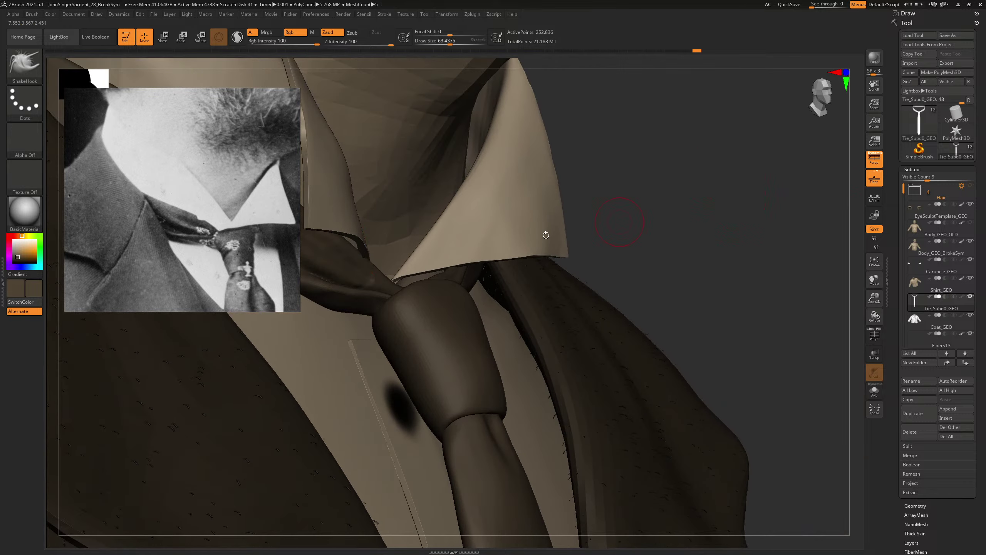
mouse_move(704, 219)
alt+mouse_down()
mouse_move(749, 153)
mouse_move(739, 167)
alt+mouse_up()
key(b)
key(d)
key(s)
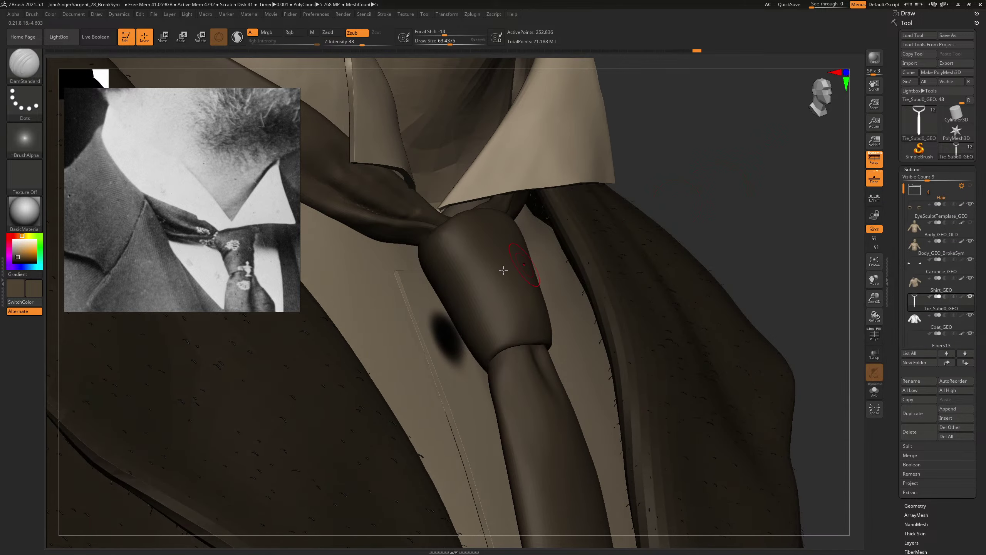
drag(746, 146, 709, 151)
ctrl+shift+click(473, 286)
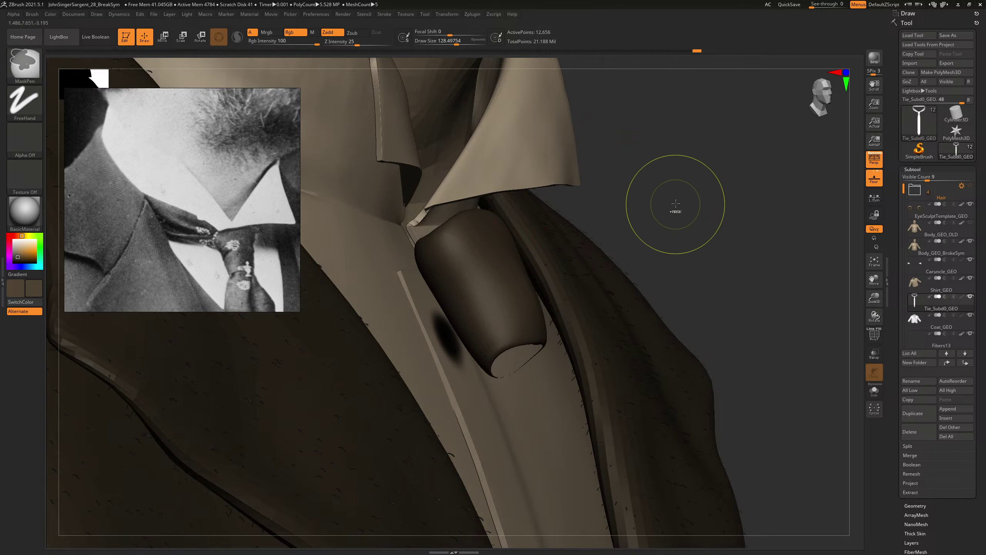
ctrl+shift+click(678, 196)
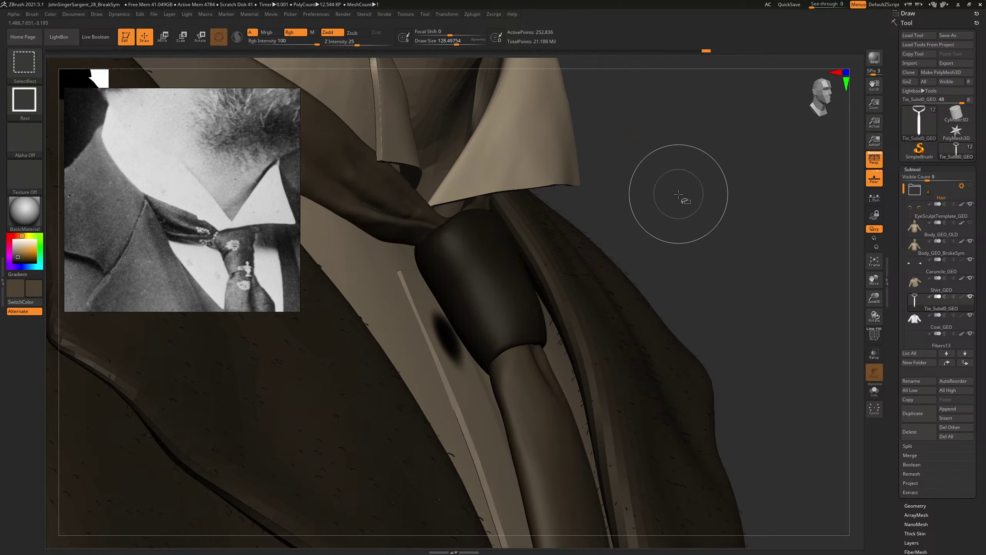
ctrl+shift+click(502, 279)
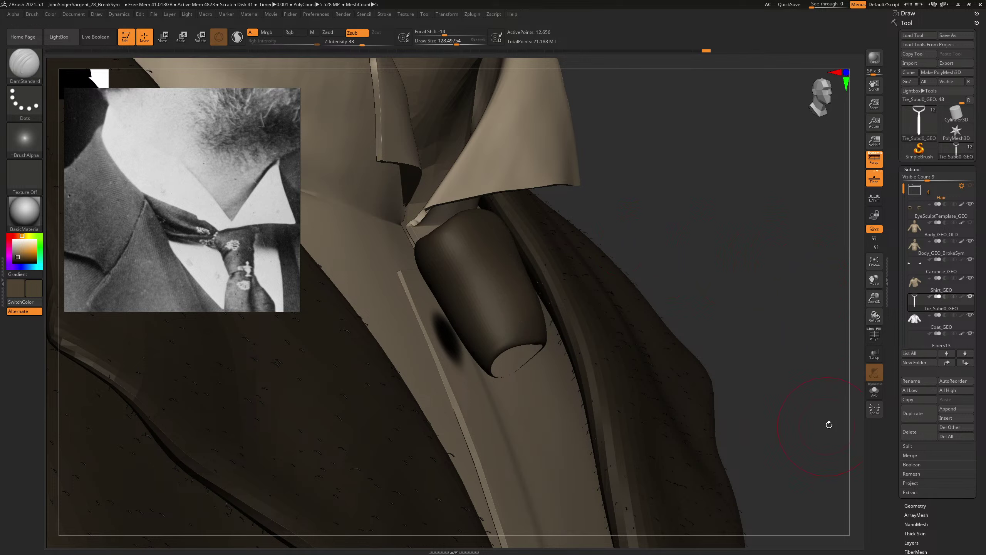
ctrl+shift+click(755, 293)
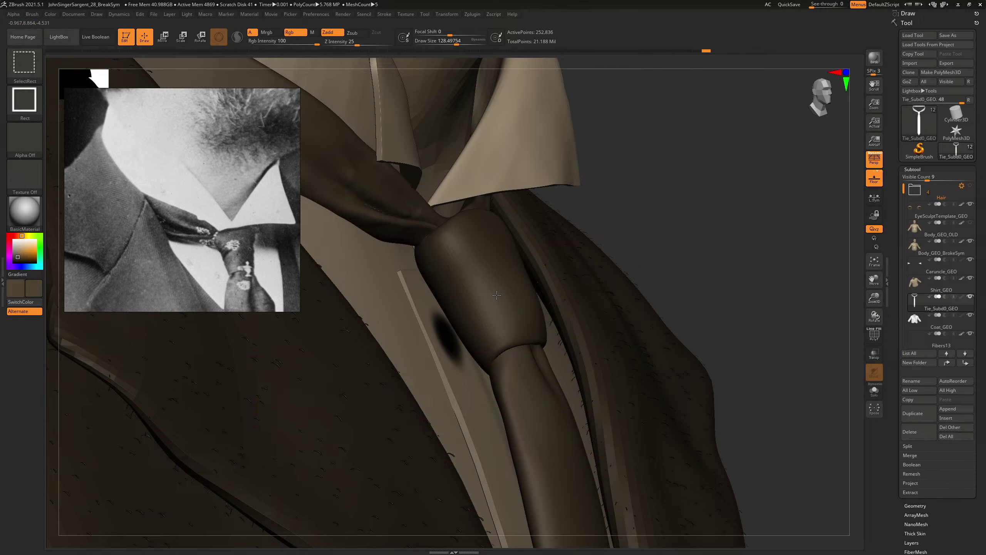
Step: Isolate the complete knot, including its inner surfaces, by hiding the neck band and the hanging part of the tie
ctrl+shift+drag(750, 224, 809, 308)
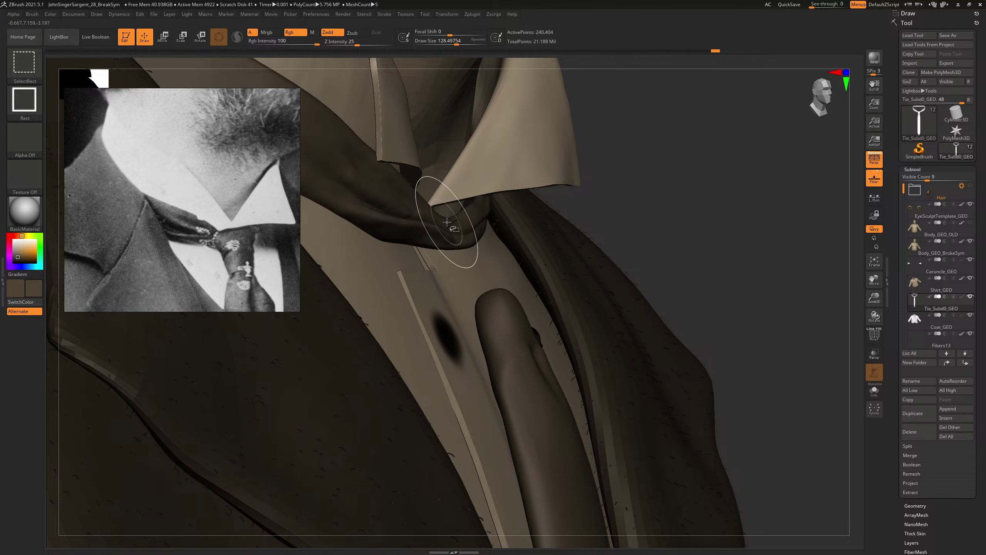
right_drag(504, 224, 610, 229)
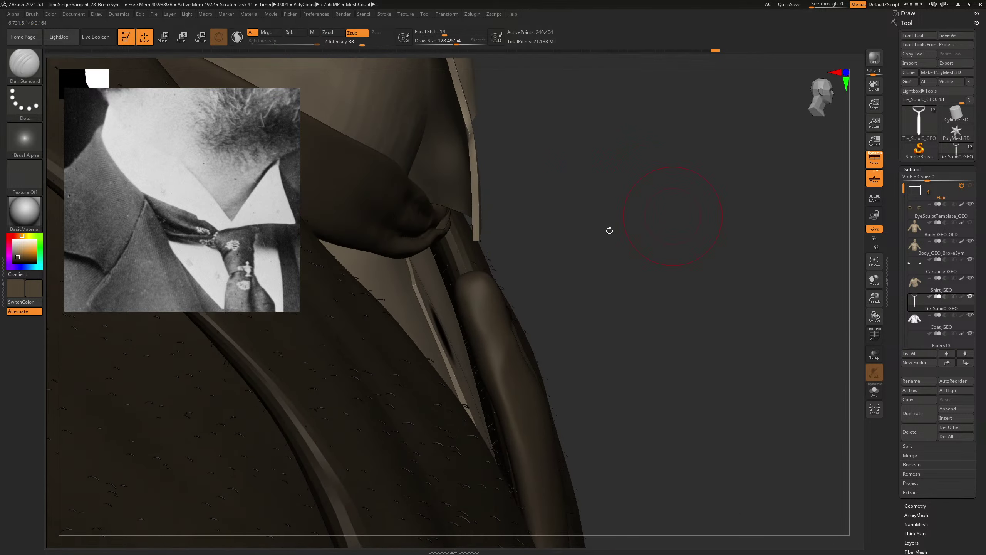
ctrl+shift+click(440, 222)
ctrl+shift+drag(476, 219, 385, 232)
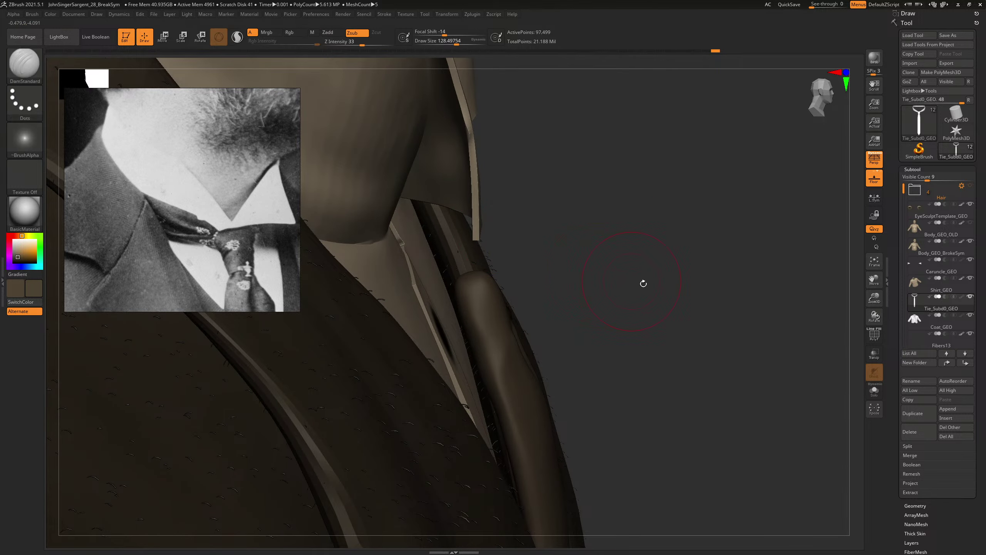
right_drag(641, 282, 510, 318)
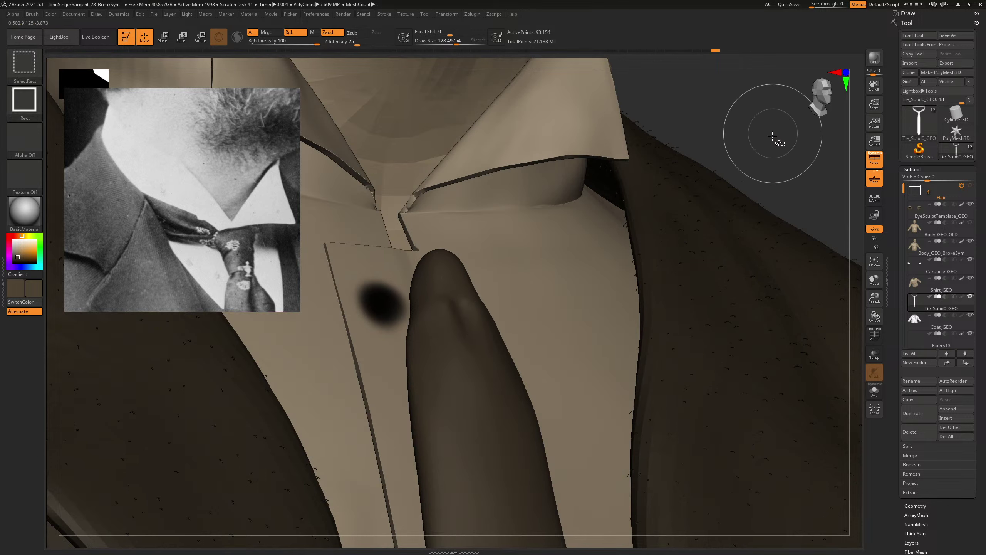
ctrl+shift+drag(777, 130, 778, 132)
ctrl+shift+click(450, 175)
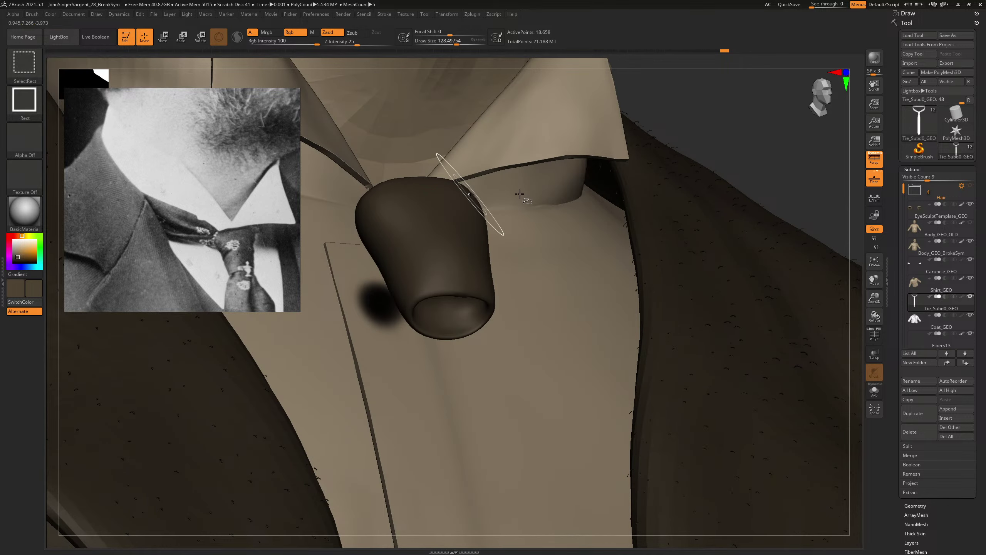
right_drag(451, 175, 891, 447)
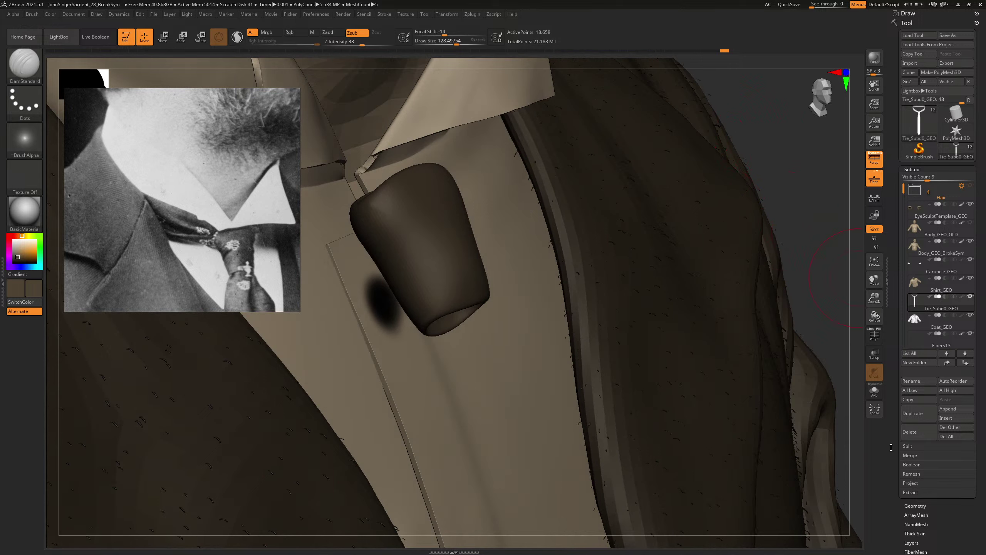
Step: Group the visible knot pieces into one polygroup at a low subdivision level, and restore the whole tie at a higher level
scroll(920, 498, down, 5)
key(shift+d)
key(shift+d)
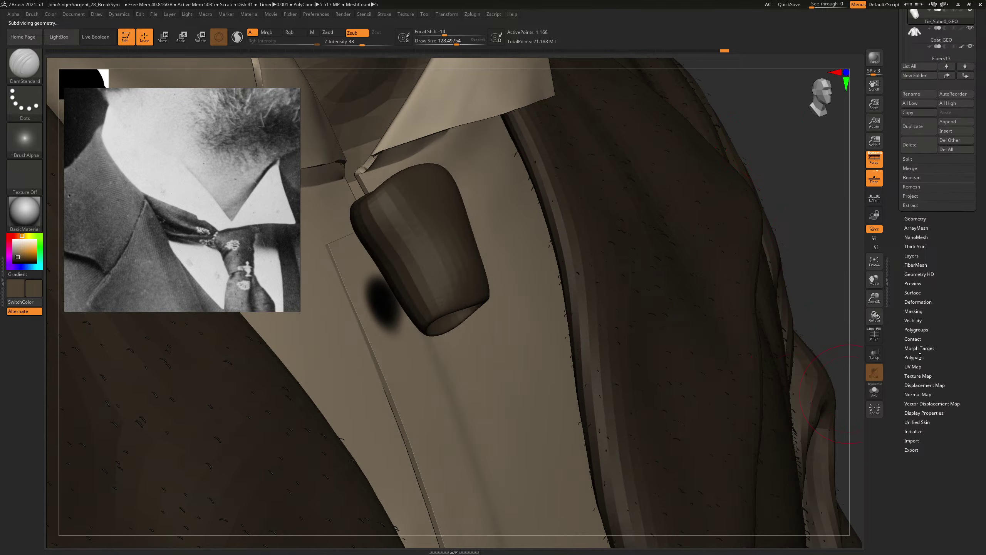
click(917, 329)
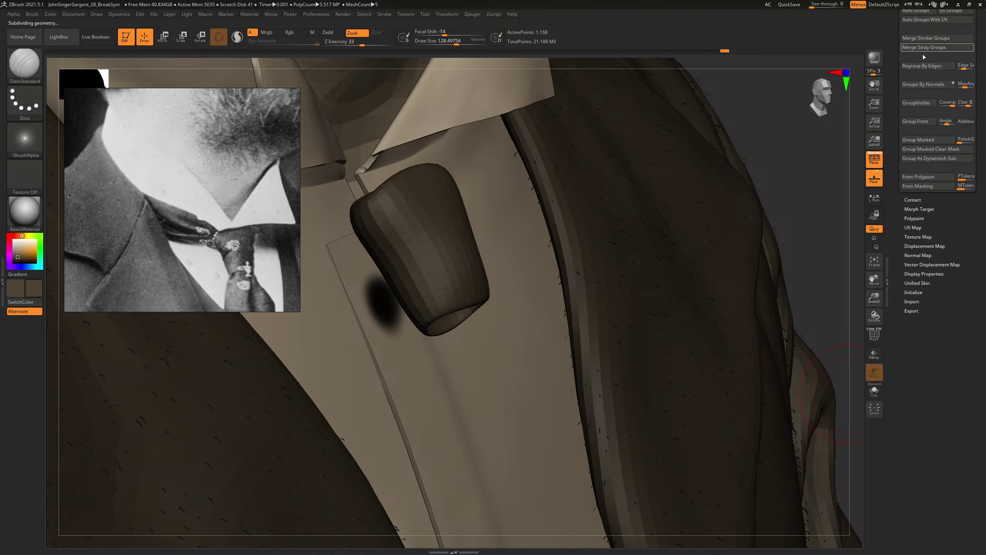
scroll(924, 131, up, 1)
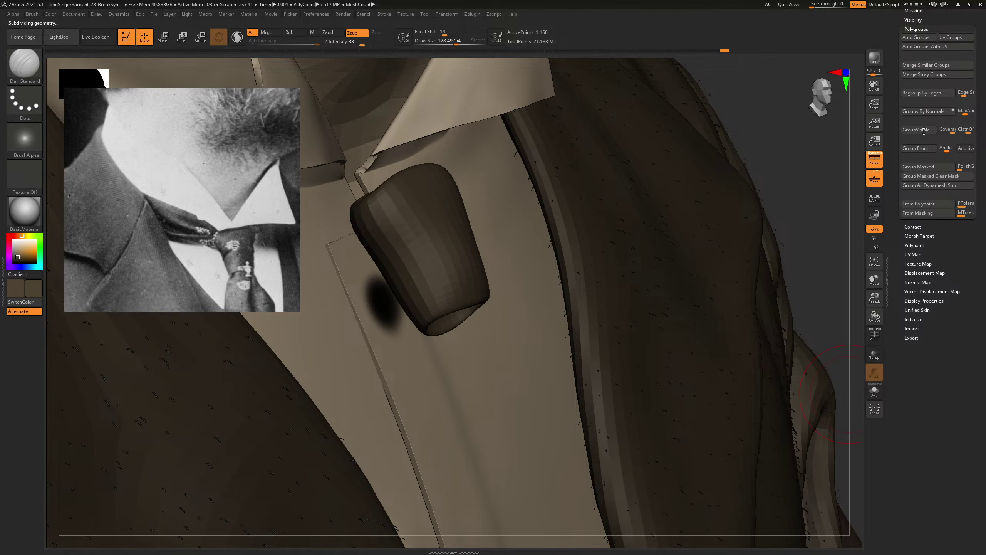
click(924, 130)
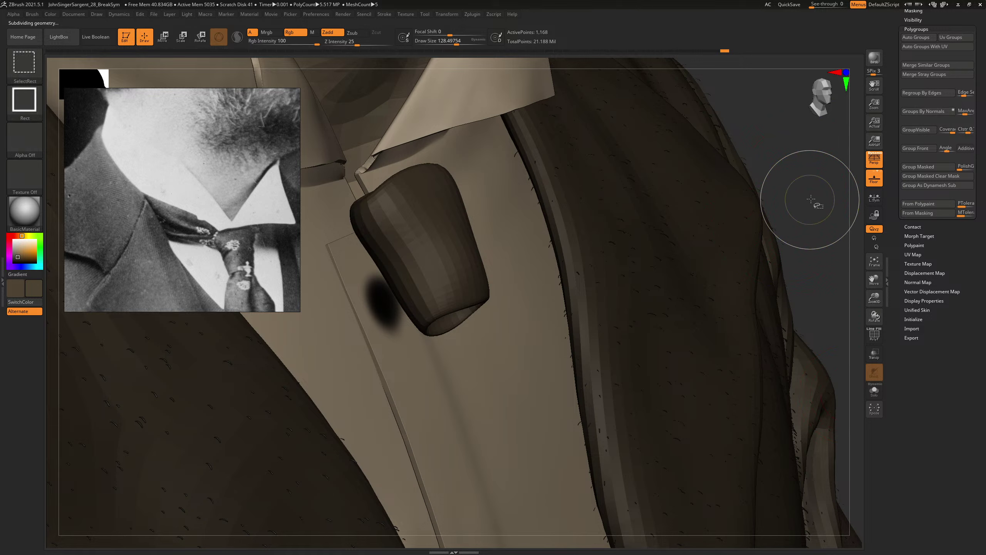
ctrl+shift+click(799, 216)
key(d)
key(d)
key(d)
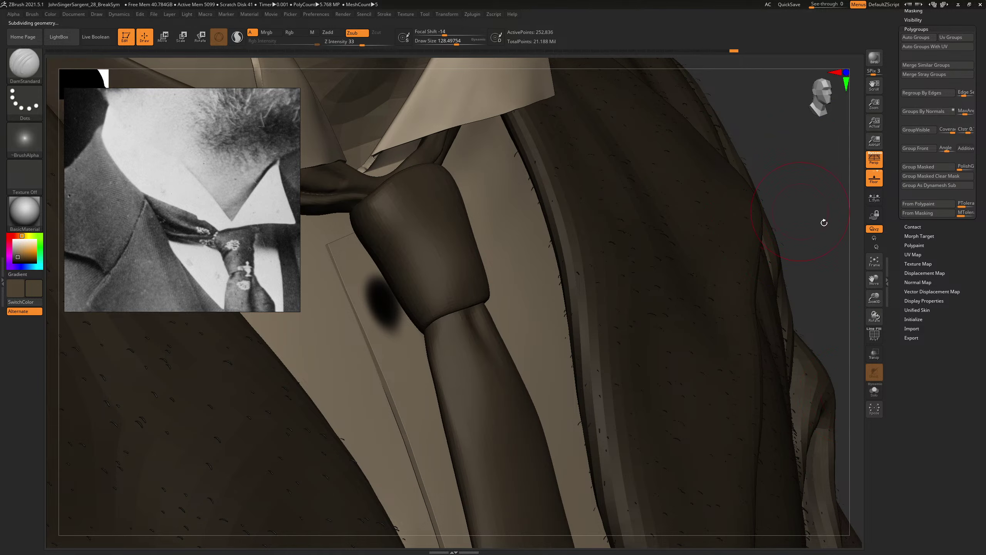
Step: Lower the tie's subdivision level and mask everything except the knot, using the knot's polygroup
drag(821, 220, 525, 285)
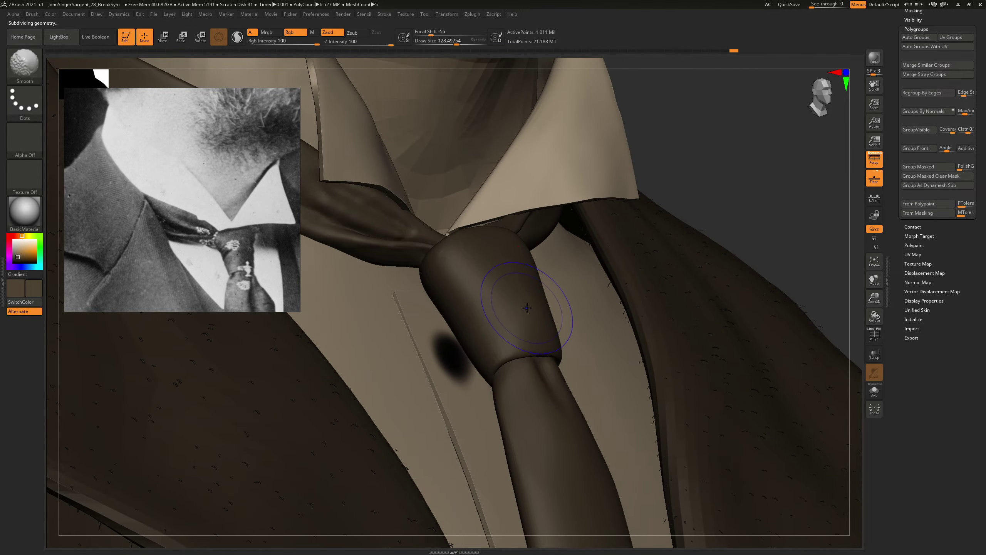
key(shift+d)
key(shift+d)
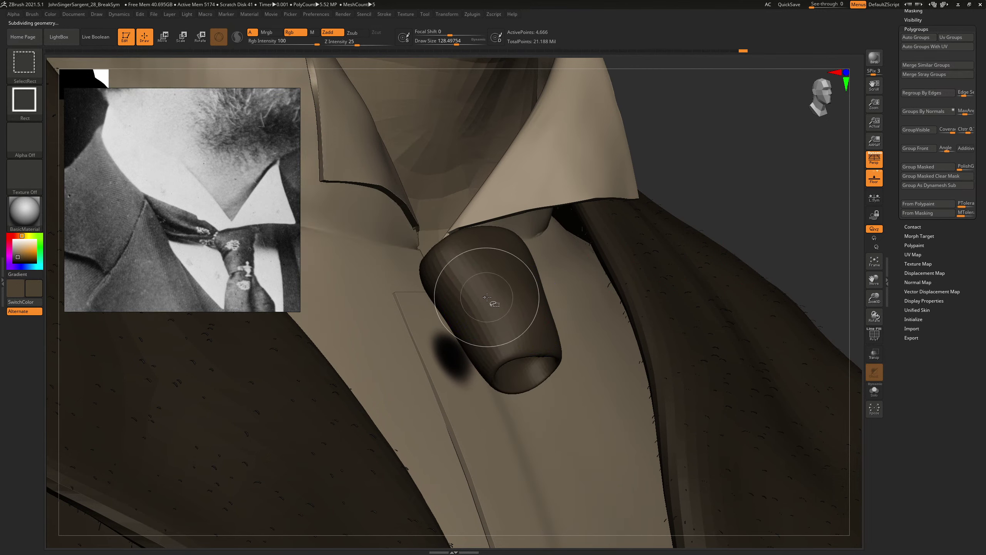
ctrl+click(722, 182)
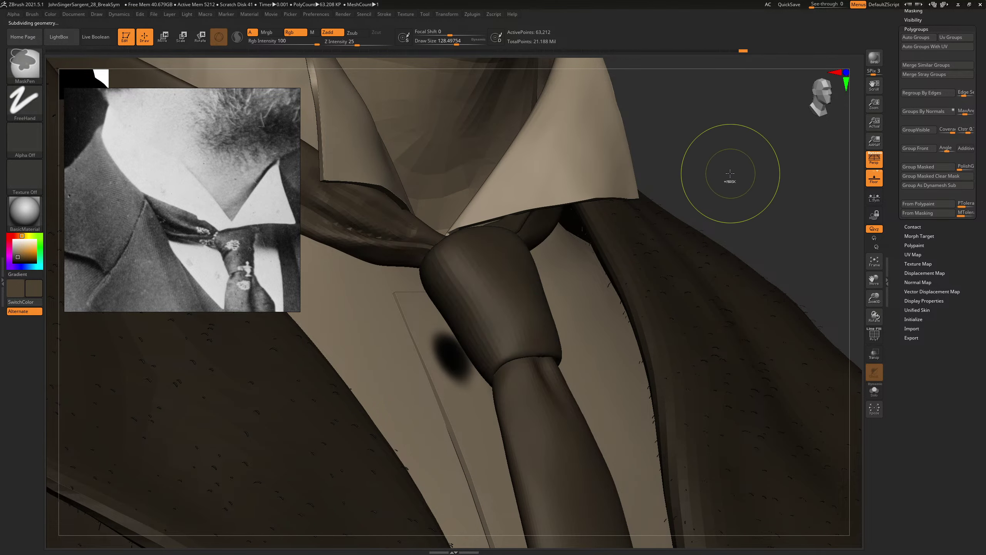
ctrl+click(718, 173)
ctrl+click(724, 173)
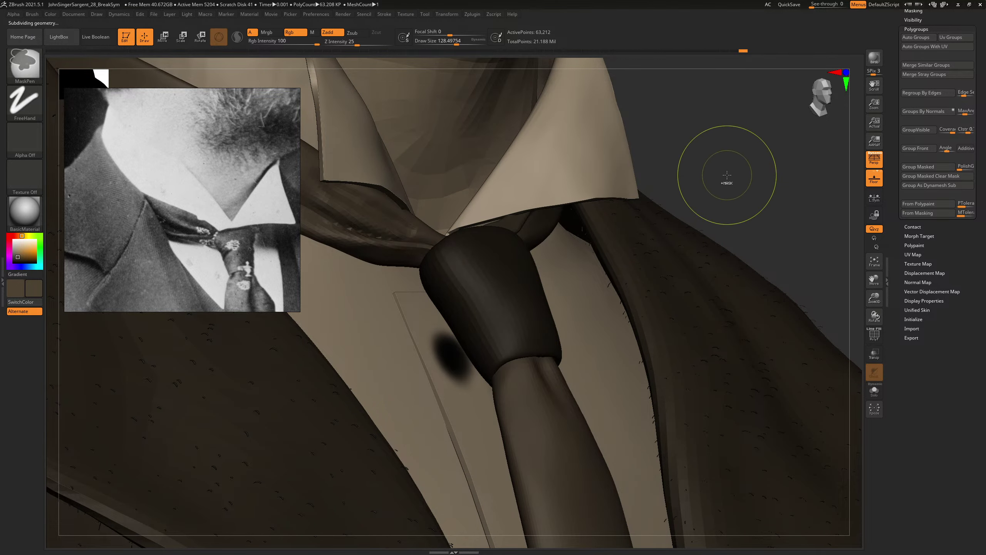
ctrl+click(728, 173)
drag(731, 170, 732, 186)
Step: Shape the knot's front surface with the Standard brush at draw sizes of about 83 and 114
key(b)
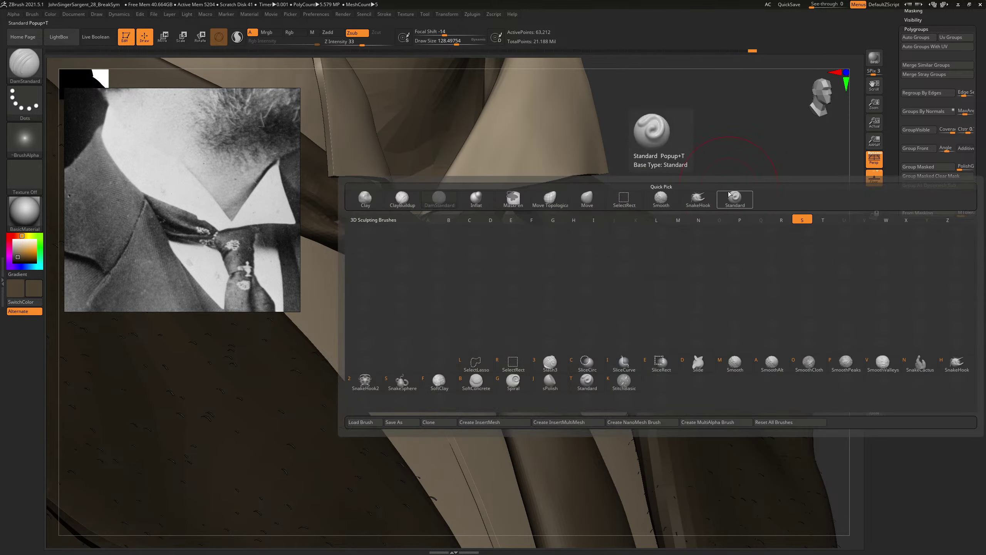
click(652, 200)
key(s)
mouse_move(471, 288)
mouse_down()
mouse_move(444, 288)
mouse_move(475, 308)
mouse_up()
key(s)
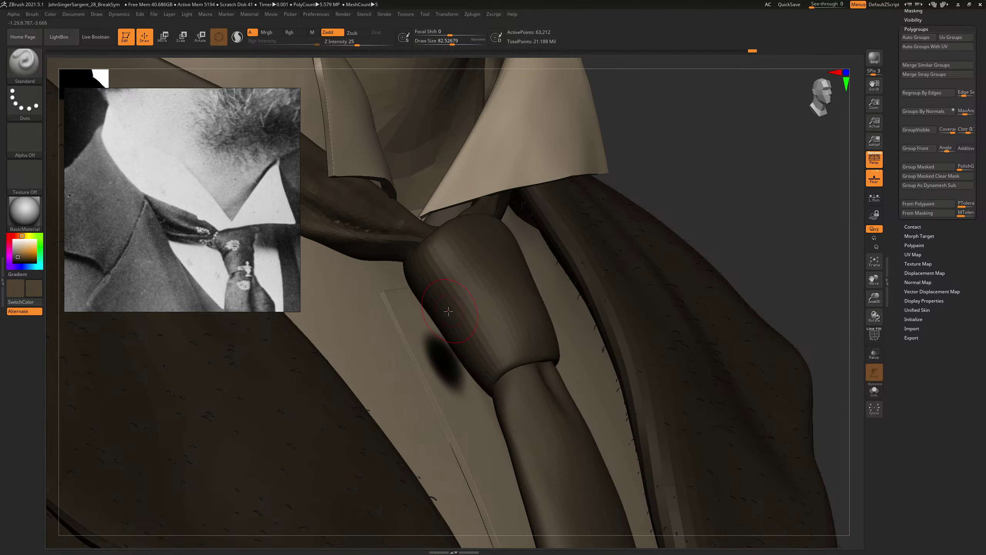
right_drag(560, 235, 485, 264)
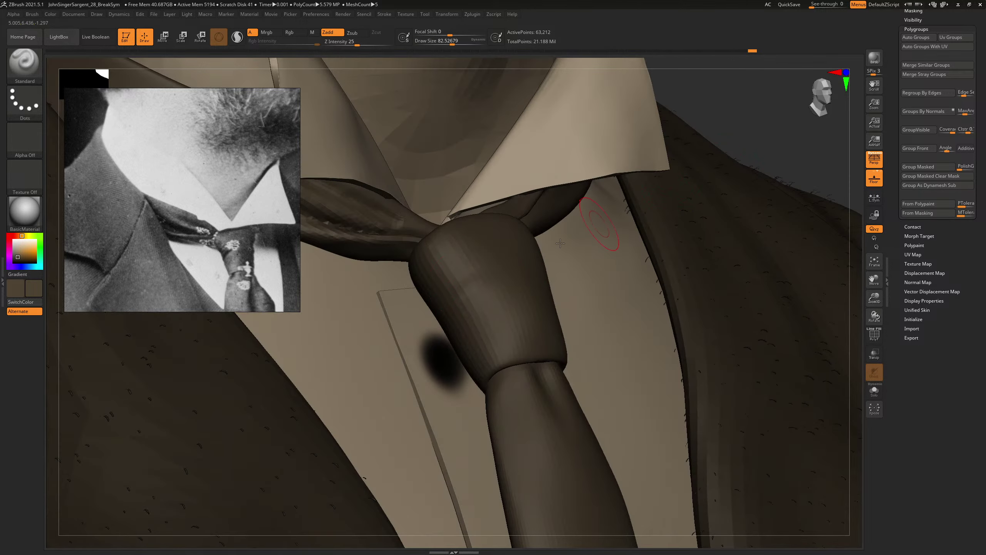
key(s)
drag(454, 288, 467, 288)
Step: Sculpt a soft fold across the knot in Solo mode at a draw size of about 79, raise the subdivision level, and show all parts
click(874, 410)
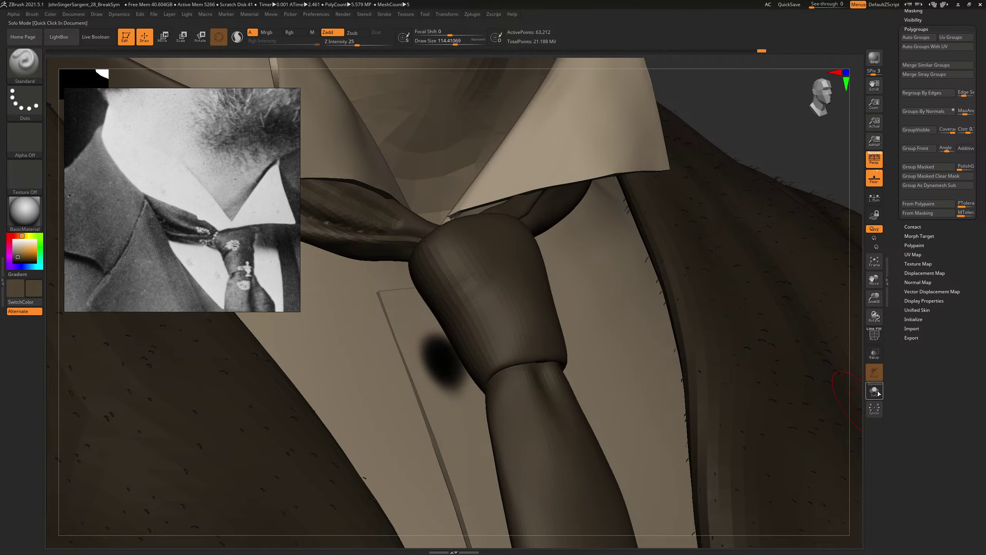
click(874, 390)
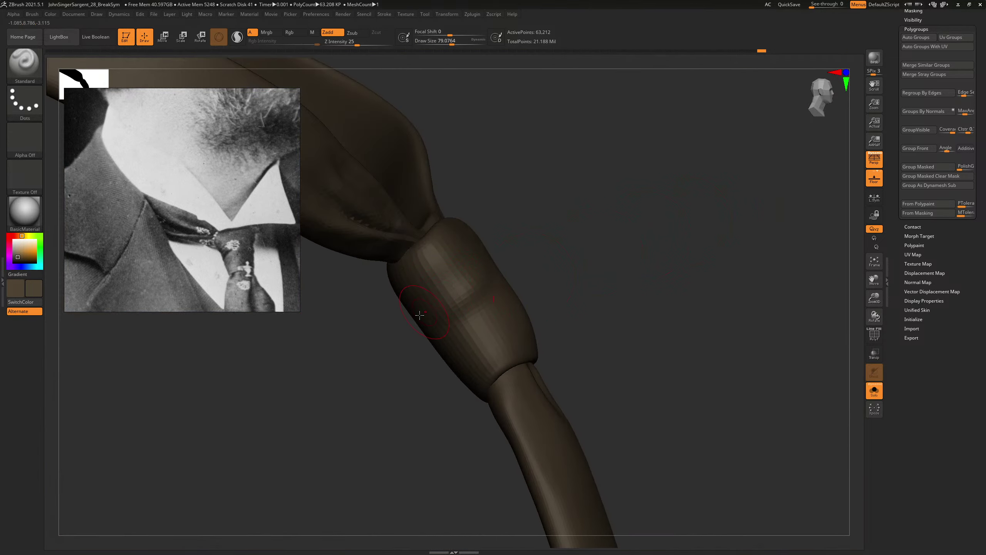
key(ctrl+d)
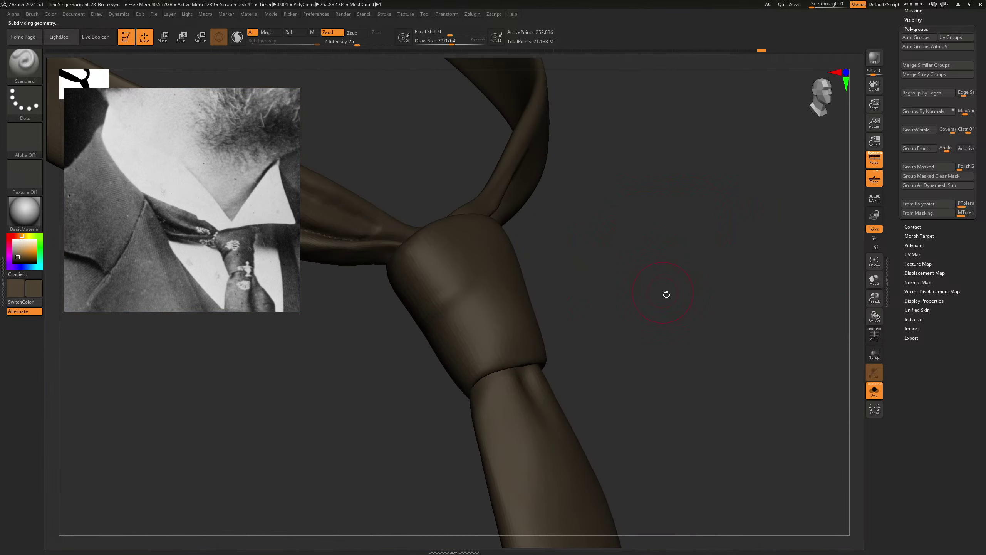
click(878, 391)
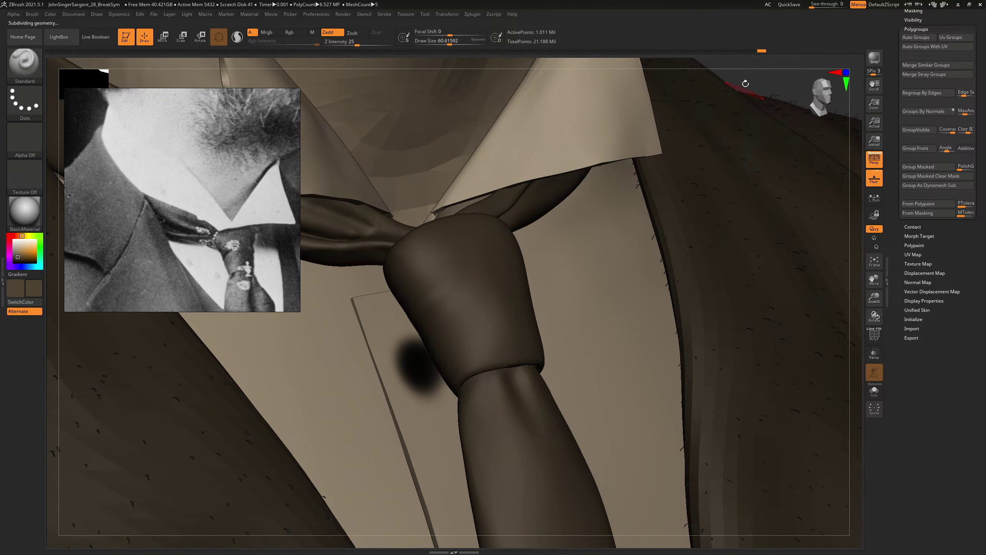
Step: Define the diagonal fold across the knot with the Standard brush at focal shift 24 and a draw size of about 43
drag(745, 84, 550, 237)
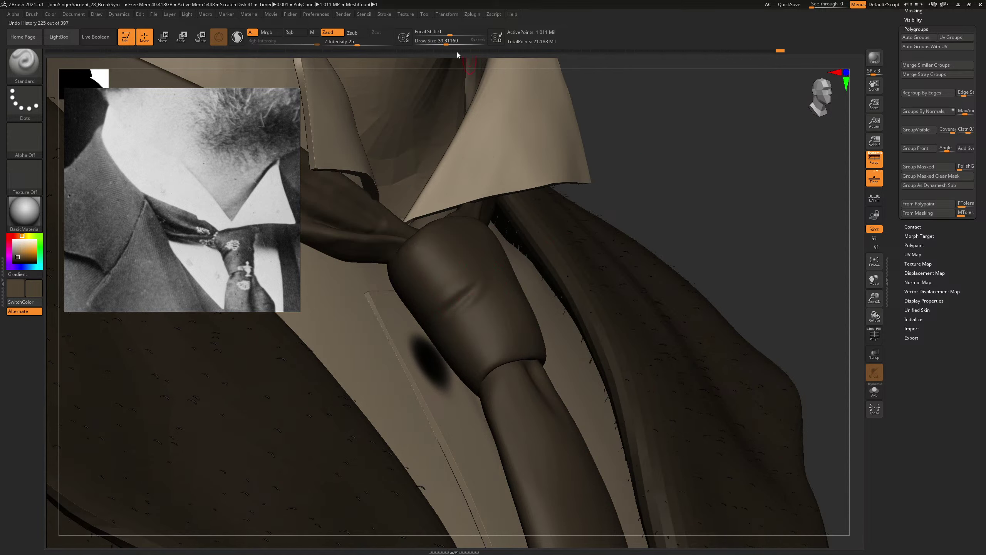
drag(450, 36, 459, 35)
right_drag(516, 310, 700, 154)
mouse_move(775, 60)
right_down()
mouse_move(614, 194)
mouse_move(431, 291)
right_up()
key(s)
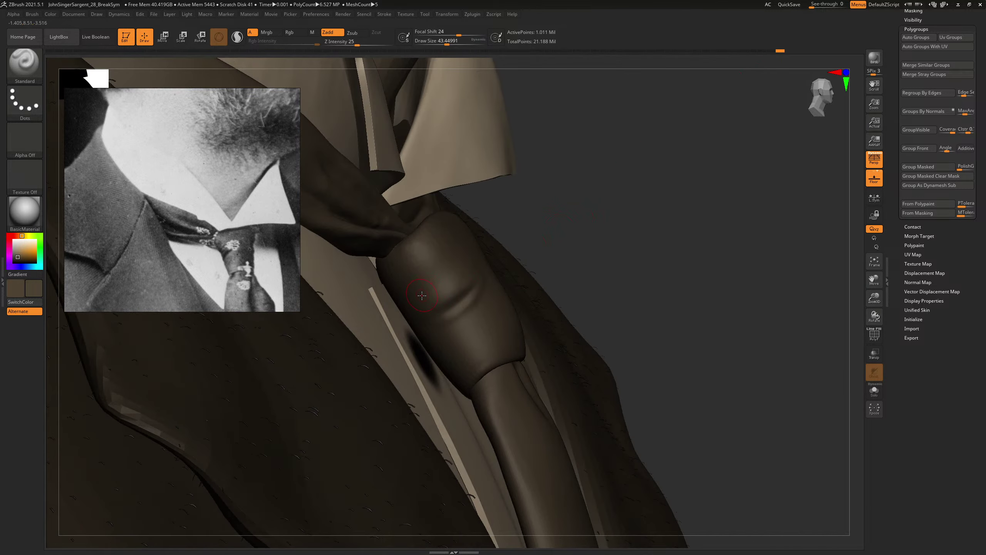
Step: Build up and smooth the upper part of the knot above the diagonal fold with the Standard brush at draw sizes of about 124 and 76
key(s)
drag(417, 290, 430, 266)
right_drag(495, 222, 405, 268)
key(s)
drag(373, 271, 394, 272)
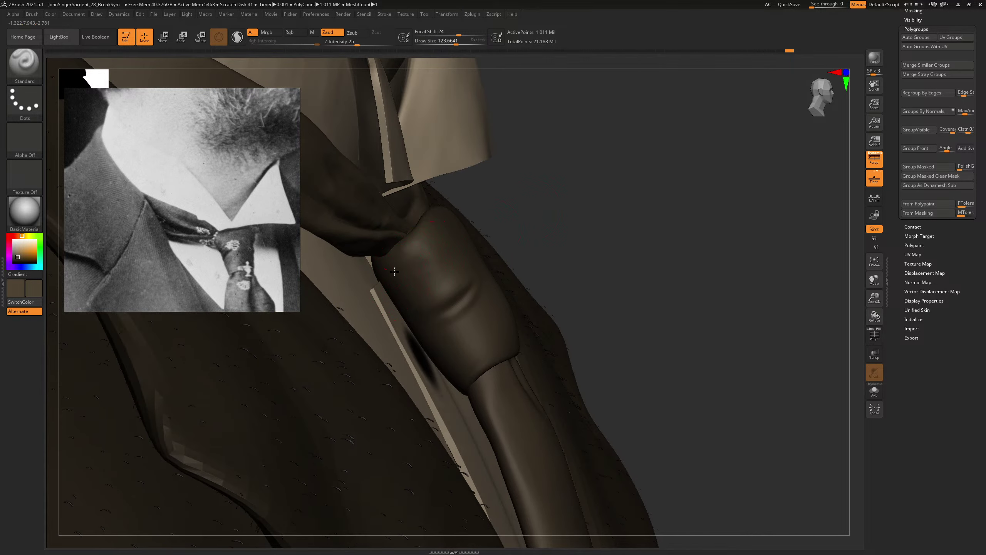
key(s)
drag(446, 292, 425, 264)
right_drag(506, 215, 532, 208)
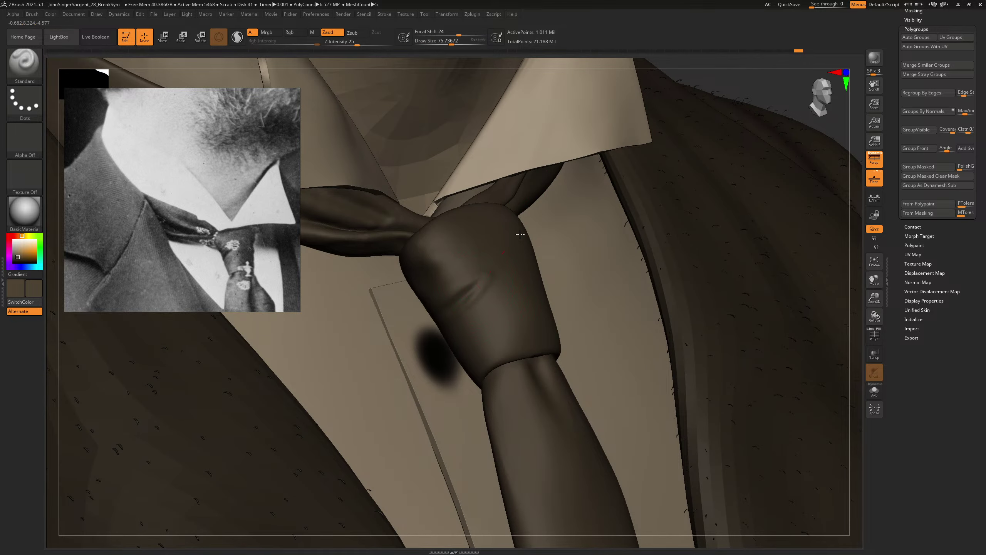
right_drag(734, 71, 533, 247)
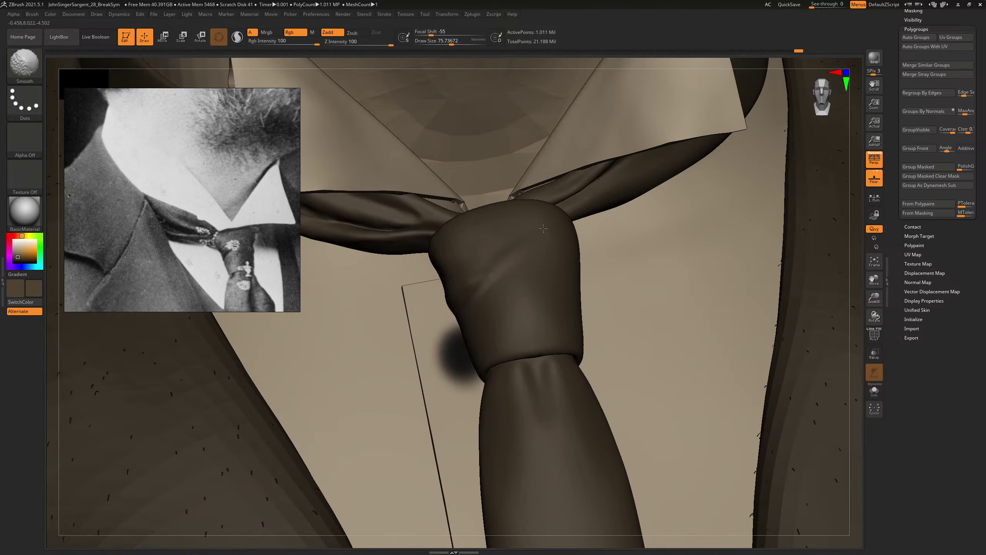
Step: Sculpt a second, shallower fold below the knot's diagonal fold with the Standard brush at a draw size of about 39
right_drag(768, 296, 742, 143)
key(b)
key(d)
key(s)
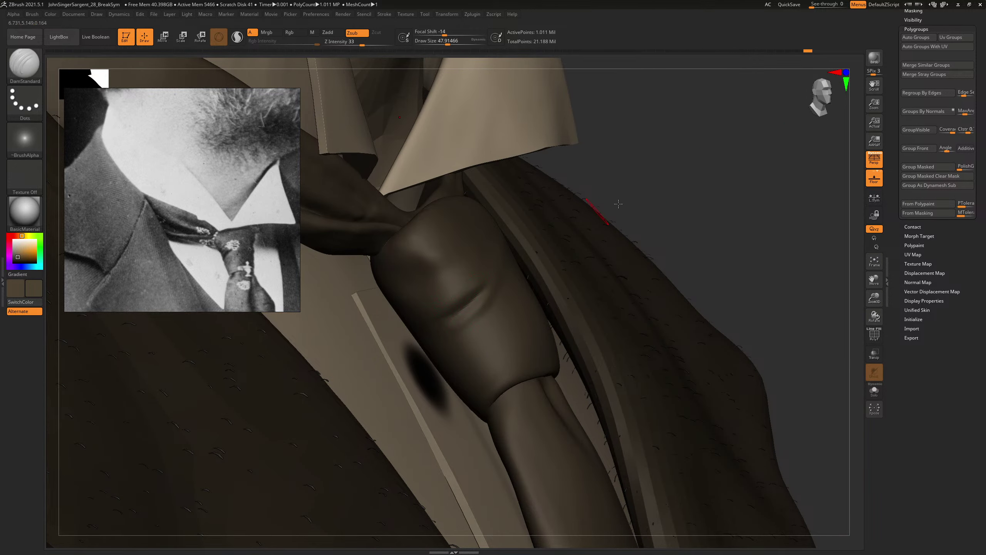
right_drag(618, 203, 500, 283)
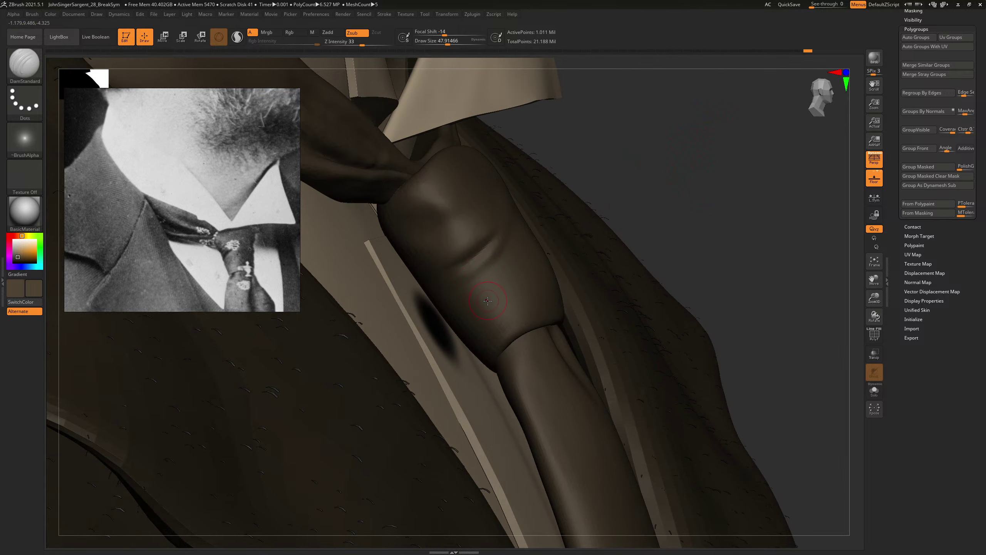
key(b)
key(s)
key(t)
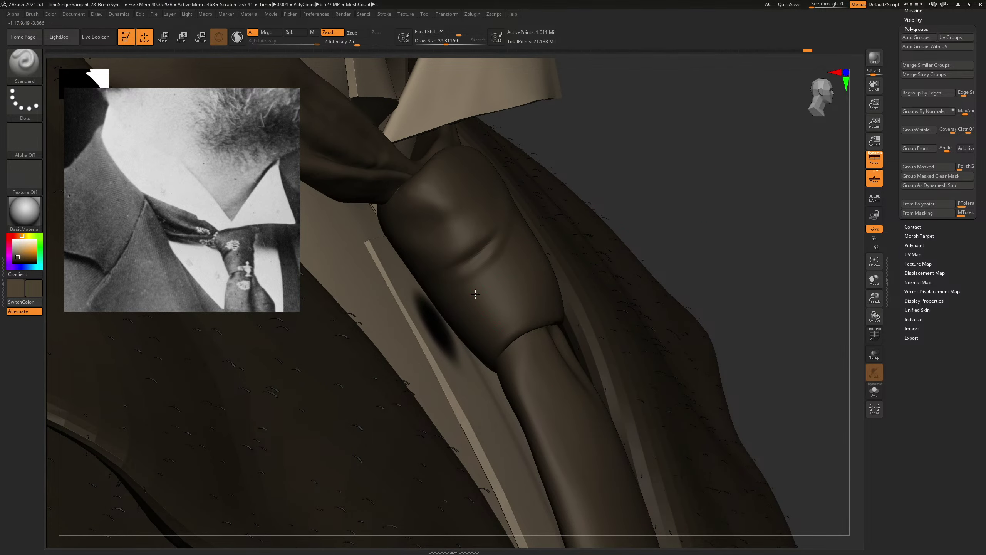
mouse_move(635, 161)
mouse_down()
mouse_move(551, 163)
mouse_move(623, 155)
mouse_up()
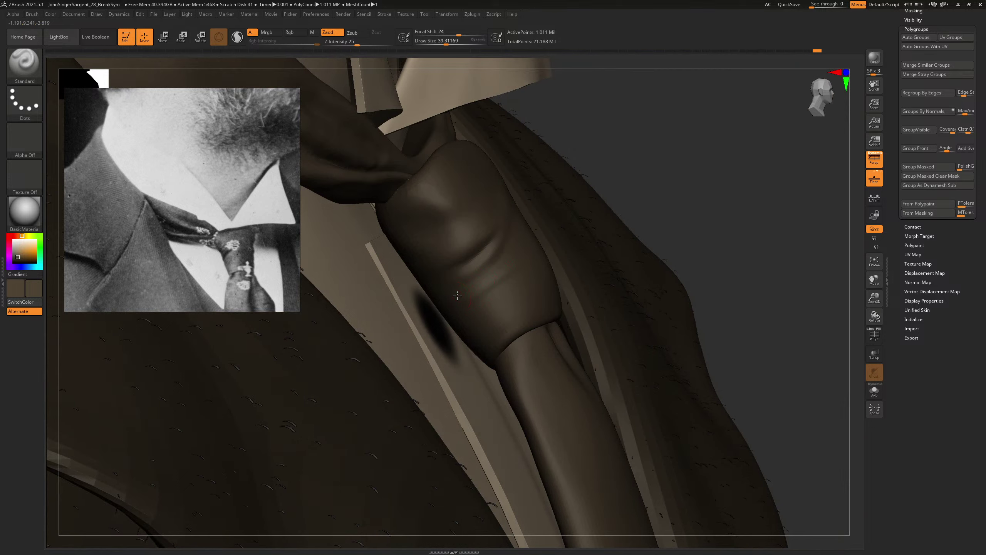
right_drag(530, 238, 503, 275)
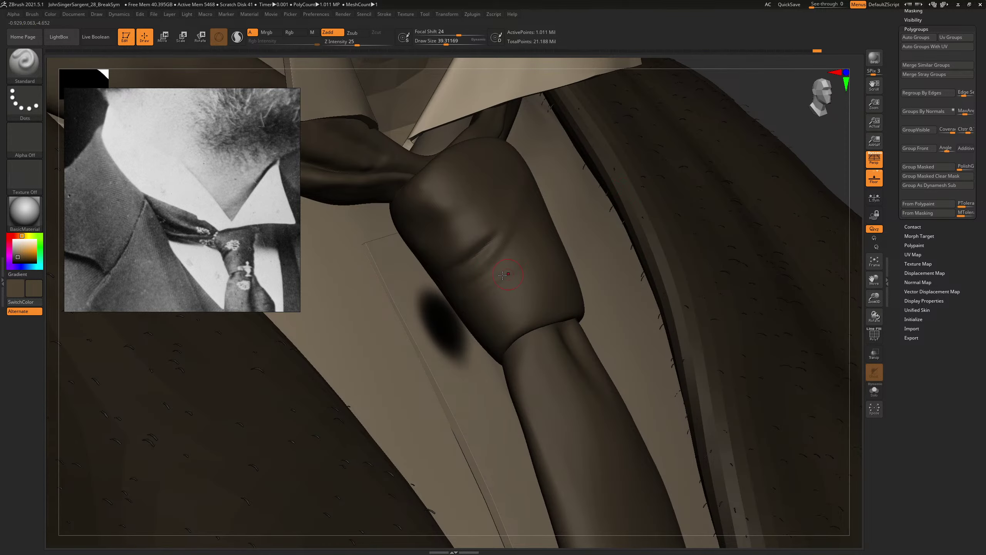
right_drag(775, 132, 753, 148)
key(shift)
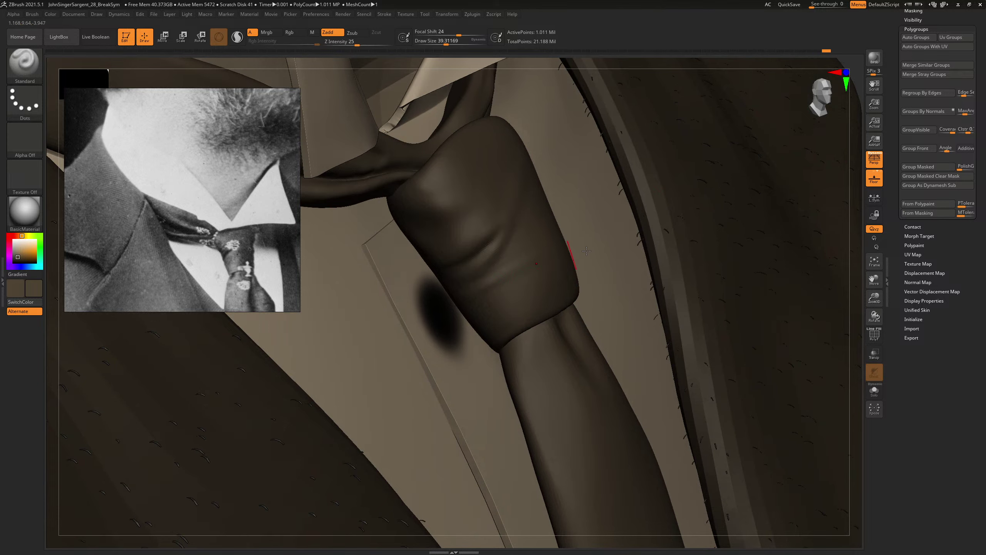
Step: Refine the surface around the knot's two diagonal folds with the Standard brush at draw sizes of about 97, 30 and 55
right_drag(853, 349, 766, 263)
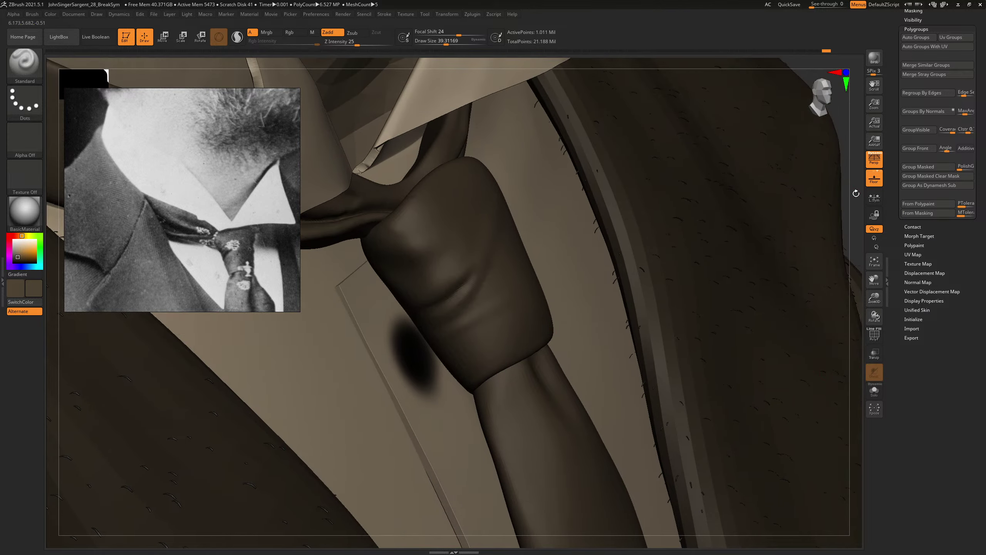
right_drag(855, 193, 479, 299)
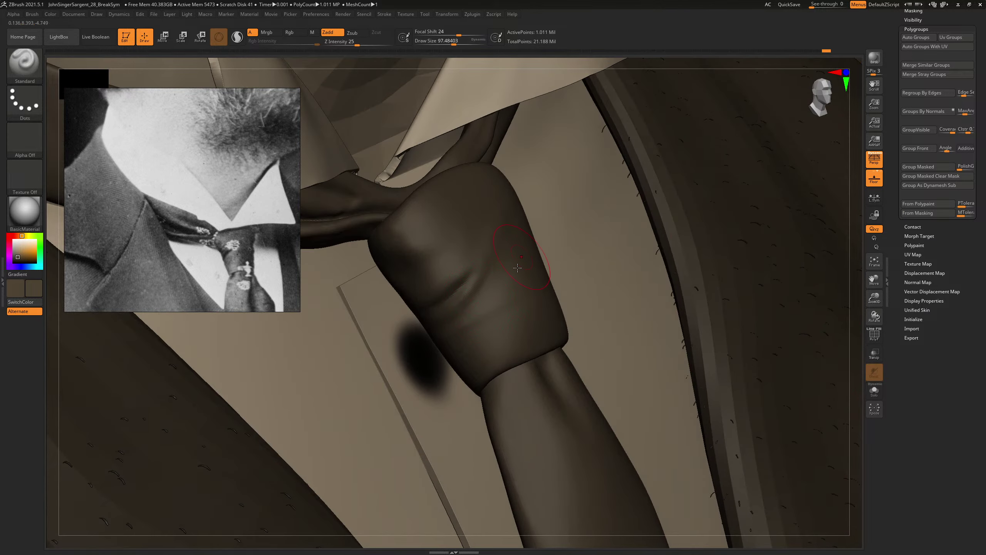
key(s)
drag(503, 285, 497, 285)
right_drag(856, 380, 464, 278)
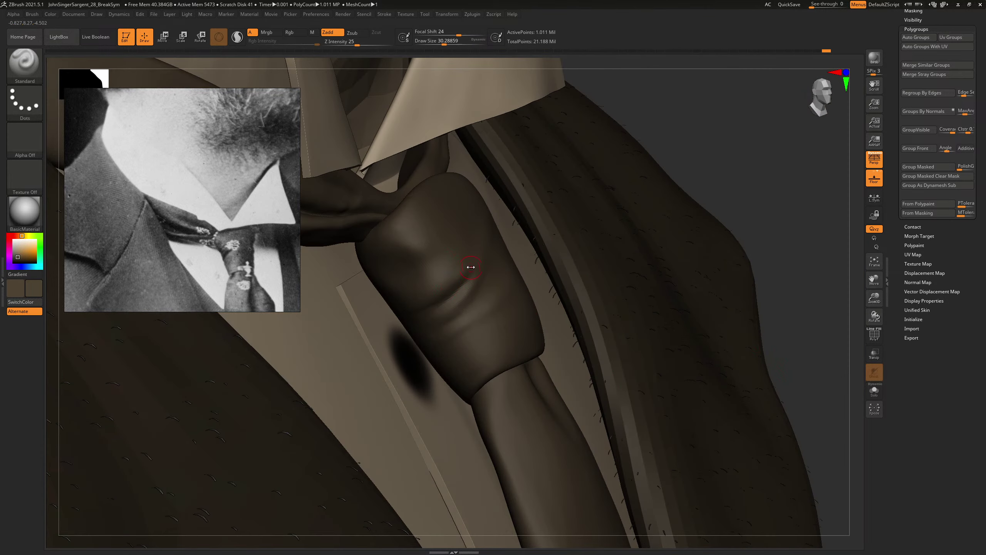
right_drag(733, 130, 460, 270)
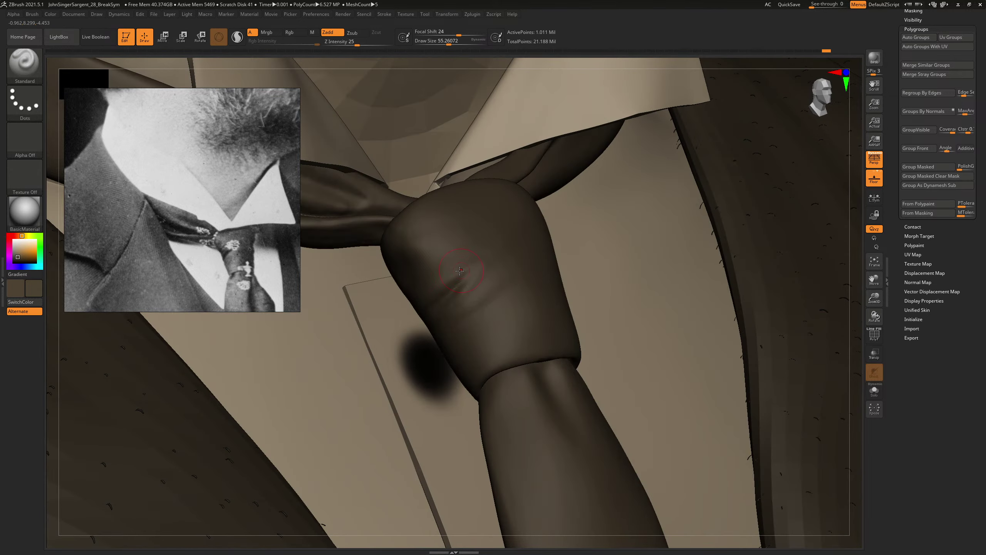
Step: Build up and smooth the area just above the diagonal folds with the Standard brush at a draw size of about 94
drag(847, 298, 460, 279)
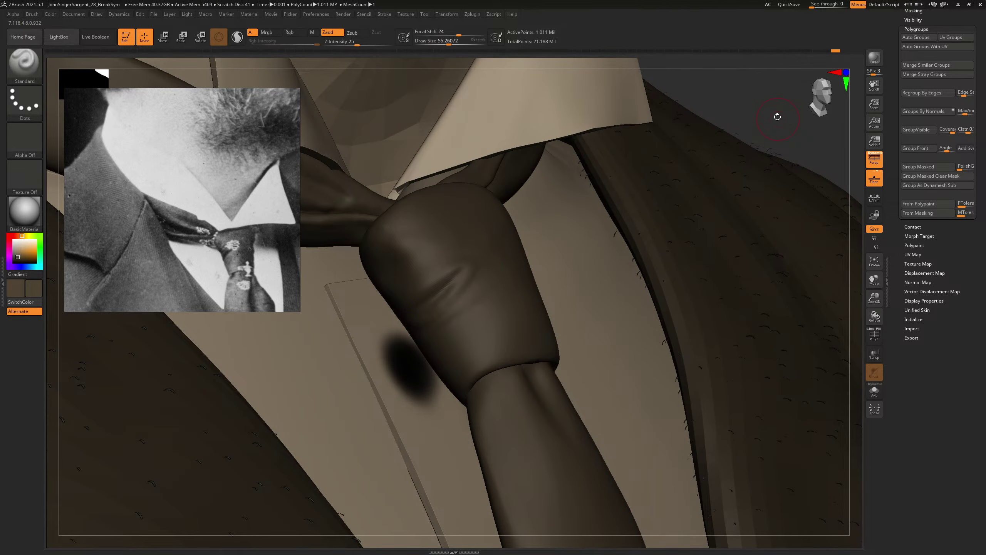
drag(777, 116, 737, 121)
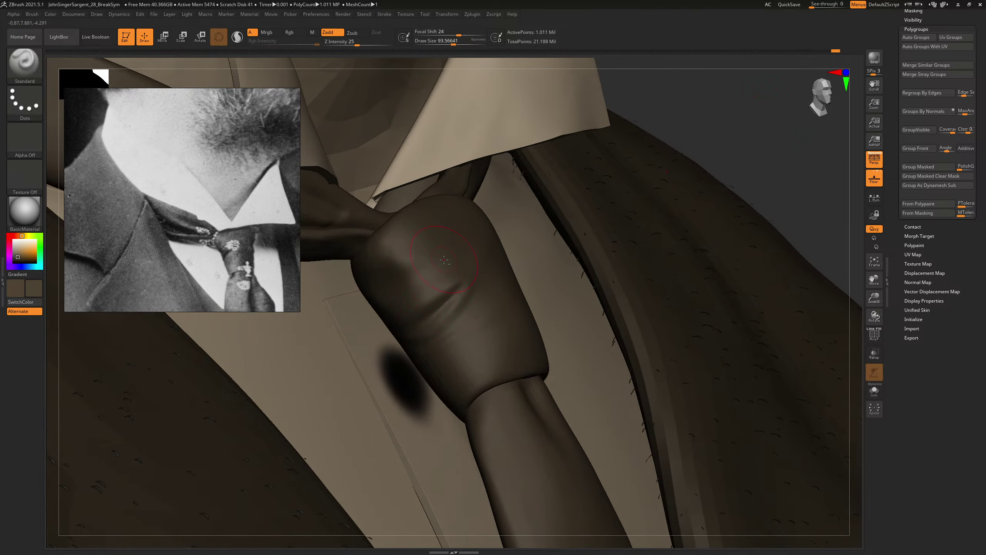
drag(429, 275, 388, 294)
drag(730, 130, 644, 169)
shift+drag(411, 263, 407, 268)
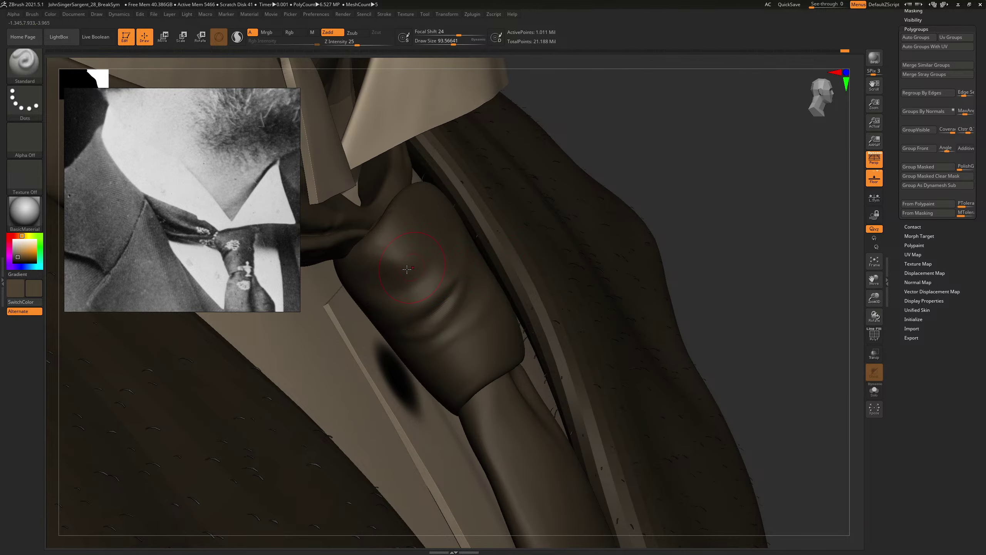
Step: Fill the hollow on the knot's upper side with the ClayBuildup brush and smooth it at a draw size of about 155
key(b)
key(c)
key(b)
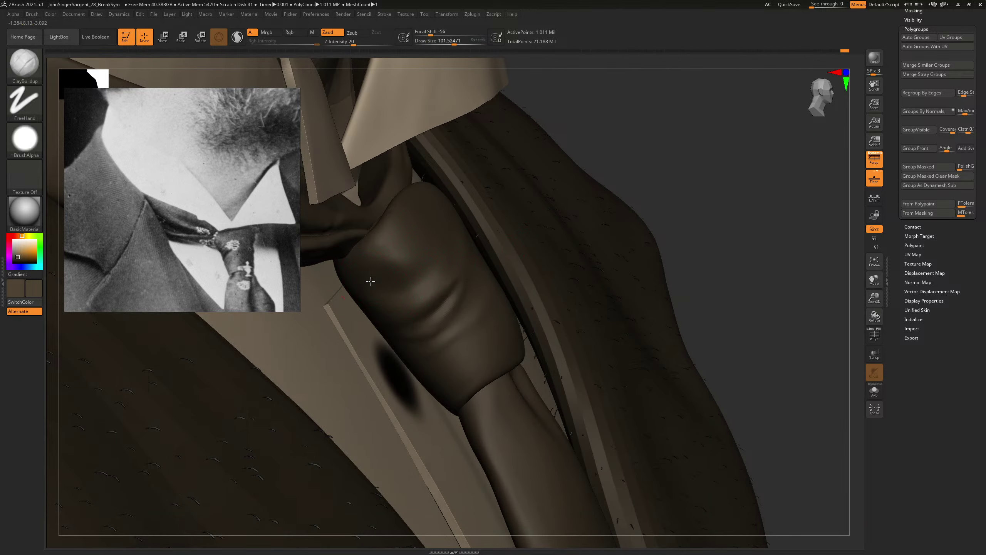
key(s)
drag(404, 275, 439, 252)
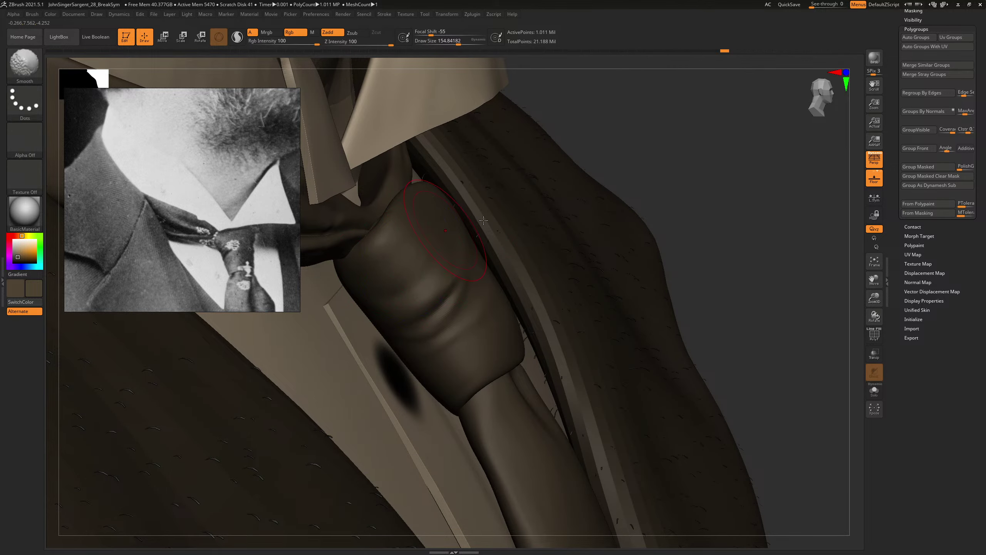
drag(819, 190, 734, 181)
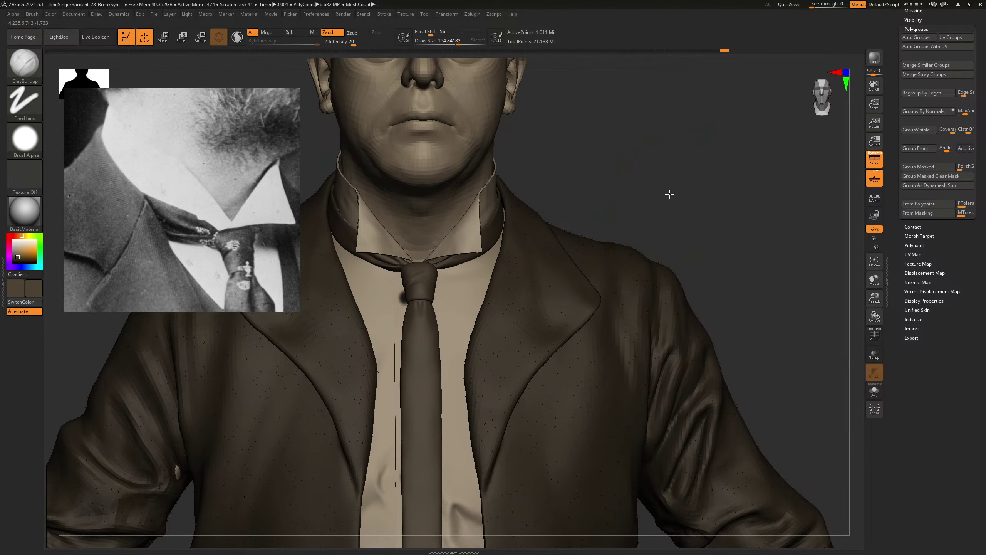
alt+drag(669, 194, 785, 182)
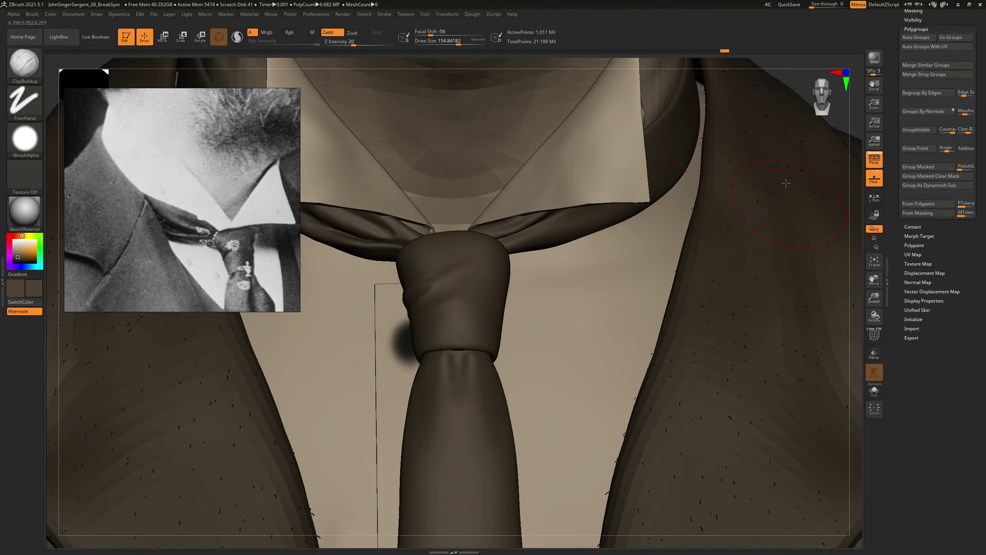
Step: Isolate the tie in Solo mode and touch up the knot above the fold with ClayBuildup and smoothing at draw sizes of about 63 and 73
click(874, 390)
drag(779, 289, 618, 292)
key([)
key([)
key([)
key([)
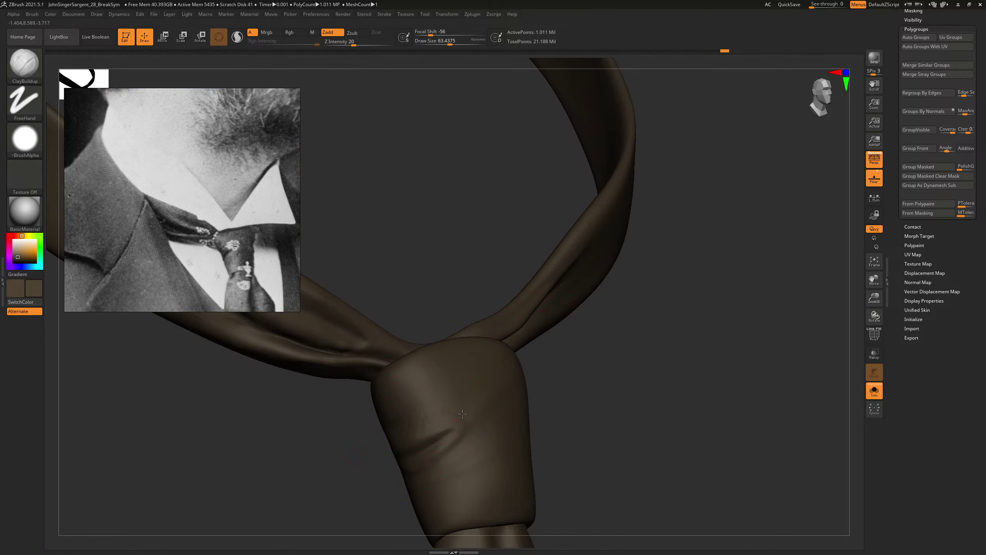
key(])
key(shift)
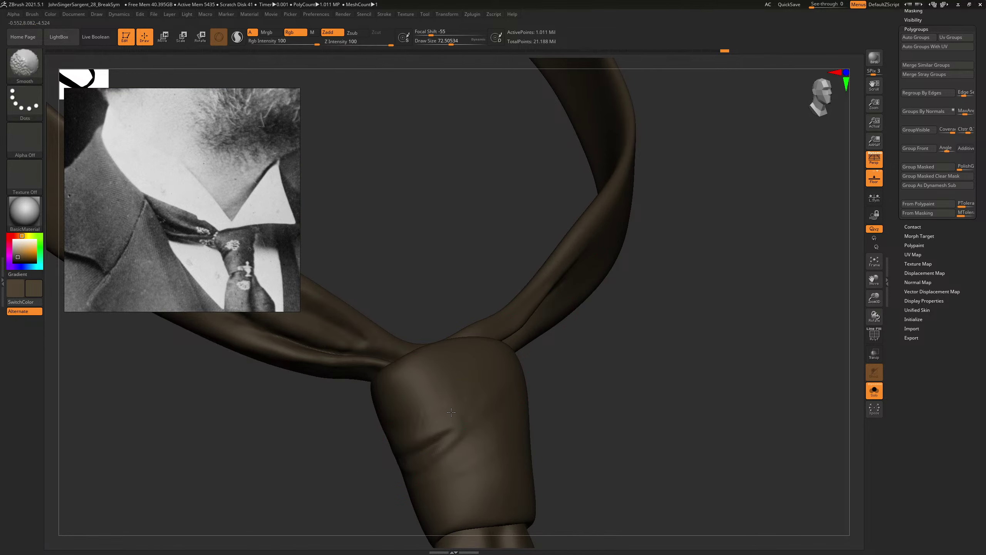
mouse_move(687, 350)
mouse_down()
mouse_move(702, 351)
mouse_move(775, 436)
mouse_move(651, 404)
mouse_move(637, 335)
mouse_move(700, 389)
mouse_move(651, 399)
mouse_up()
Step: Sculpt and soften a crosswise fold on the knot's opposite side with the Standard brush at a draw size of about 63
key(b)
key(t)
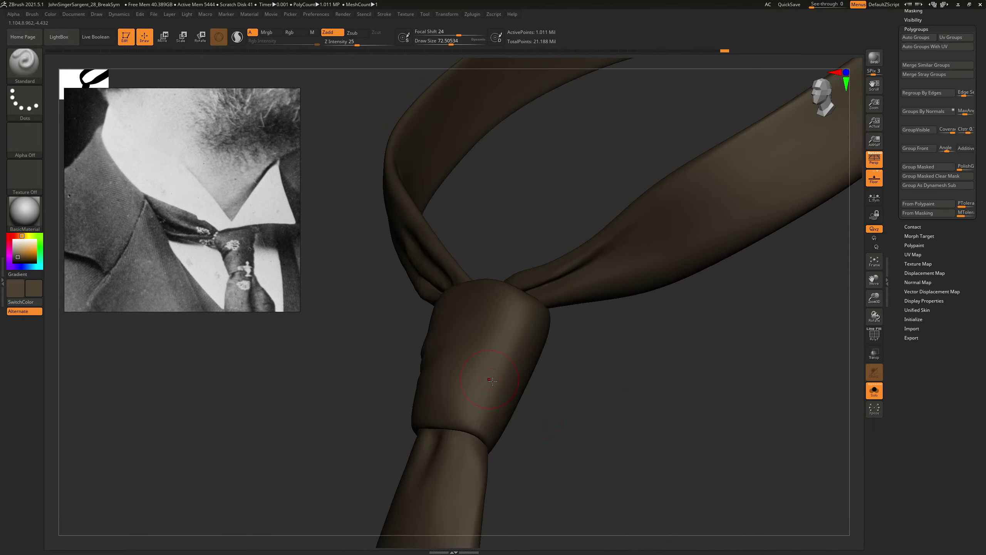
key(s)
key(s)
drag(485, 366, 457, 368)
key(s)
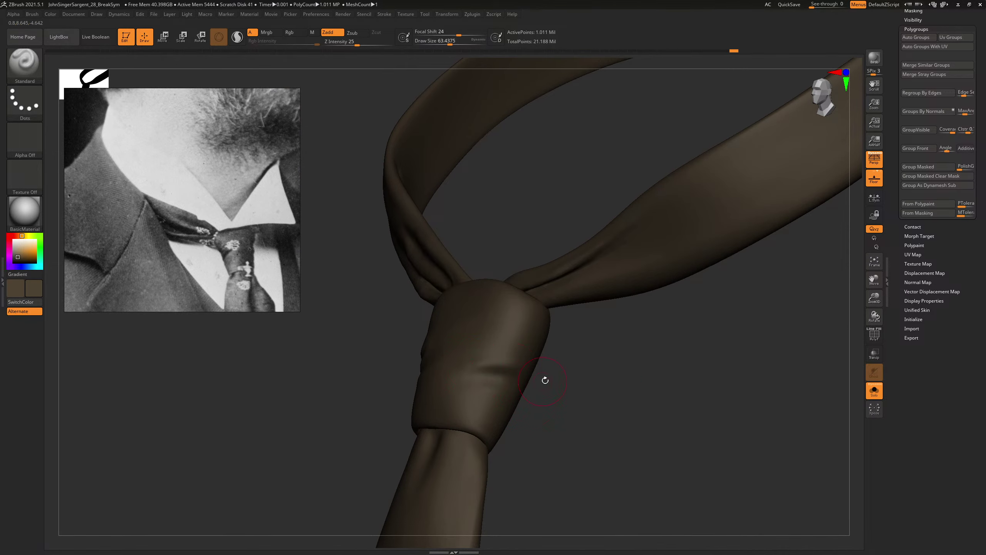
mouse_move(543, 379)
mouse_down()
mouse_move(524, 375)
mouse_move(576, 388)
mouse_move(631, 369)
mouse_move(629, 383)
mouse_move(510, 374)
mouse_move(573, 375)
mouse_move(561, 368)
mouse_move(561, 399)
mouse_up()
key(shift)
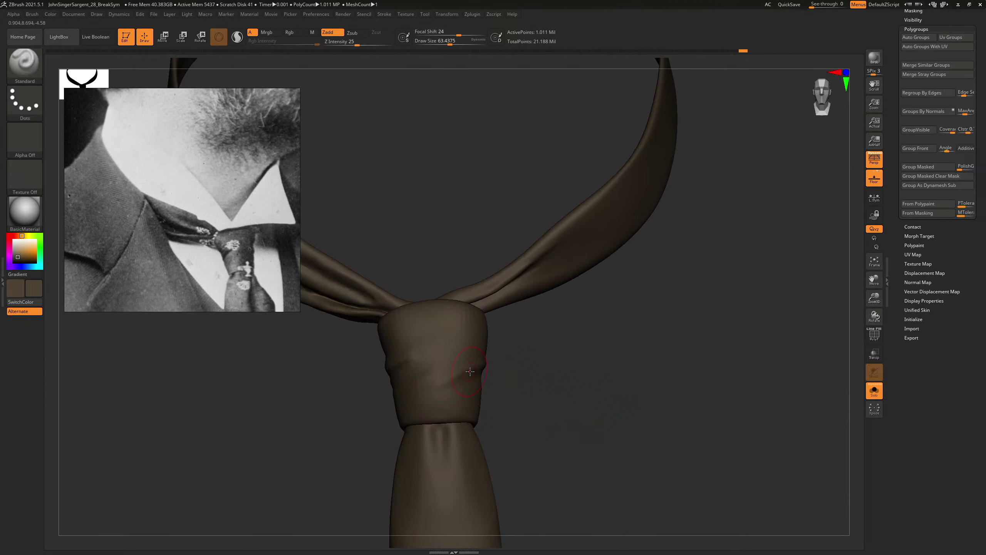
mouse_move(470, 371)
shift+mouse_down()
mouse_move(451, 392)
mouse_move(474, 365)
shift+mouse_up()
Step: Shape and smooth the knot's front above the diagonal fold with the Standard brush at draw sizes of about 76 and 94
mouse_move(634, 395)
mouse_down()
mouse_move(625, 391)
mouse_move(650, 412)
mouse_move(676, 370)
mouse_move(555, 352)
mouse_up()
key(s)
drag(455, 310, 459, 310)
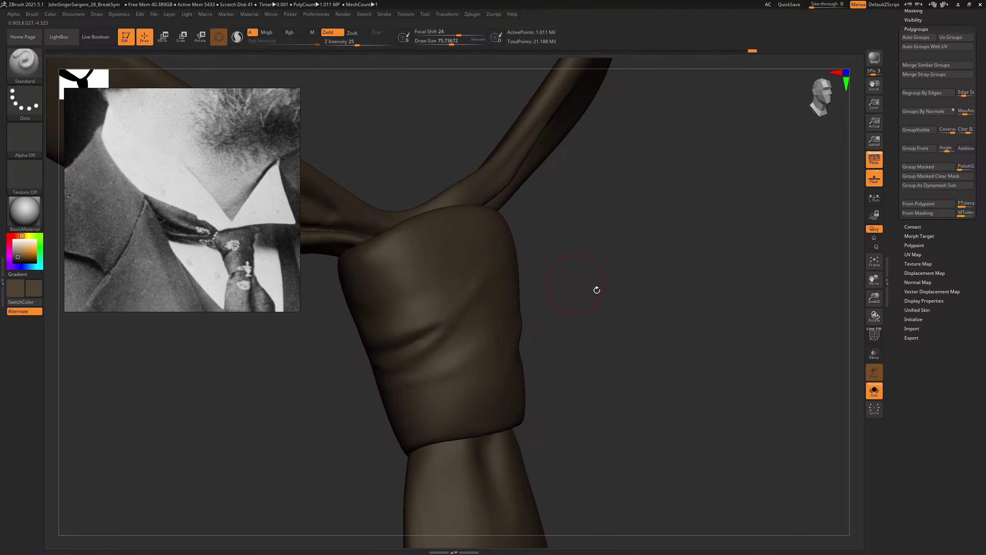
mouse_move(596, 289)
mouse_down()
mouse_move(654, 307)
mouse_move(676, 341)
mouse_move(663, 328)
mouse_move(677, 313)
mouse_move(665, 356)
mouse_up()
key(f)
key(shift)
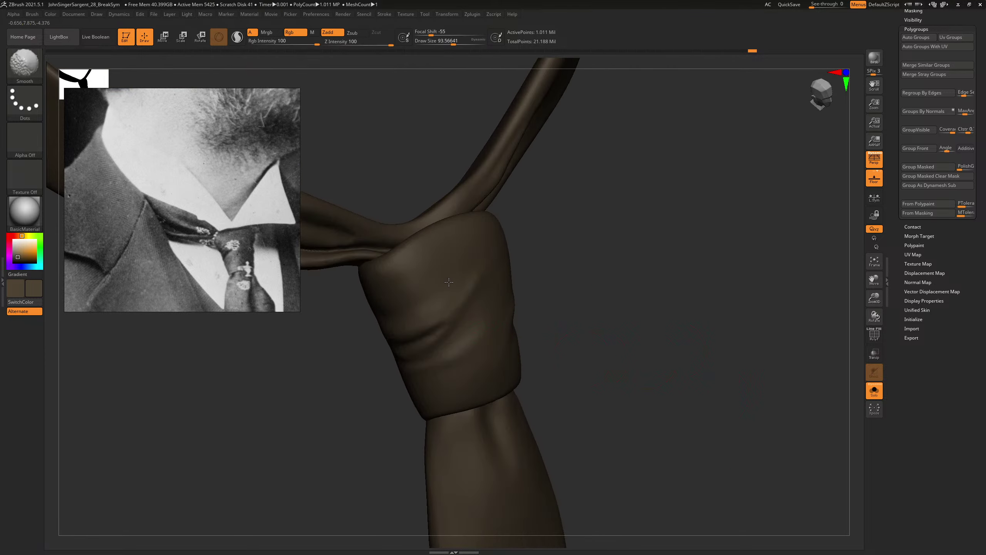
Step: Shape the knot's side toward the back with the Standard brush at draw sizes of about 66 and 124
mouse_move(618, 280)
mouse_down()
mouse_move(706, 309)
mouse_move(640, 302)
mouse_move(666, 285)
mouse_move(689, 288)
mouse_move(667, 311)
mouse_move(644, 308)
mouse_move(656, 288)
mouse_move(709, 323)
mouse_move(660, 286)
mouse_move(656, 297)
mouse_up()
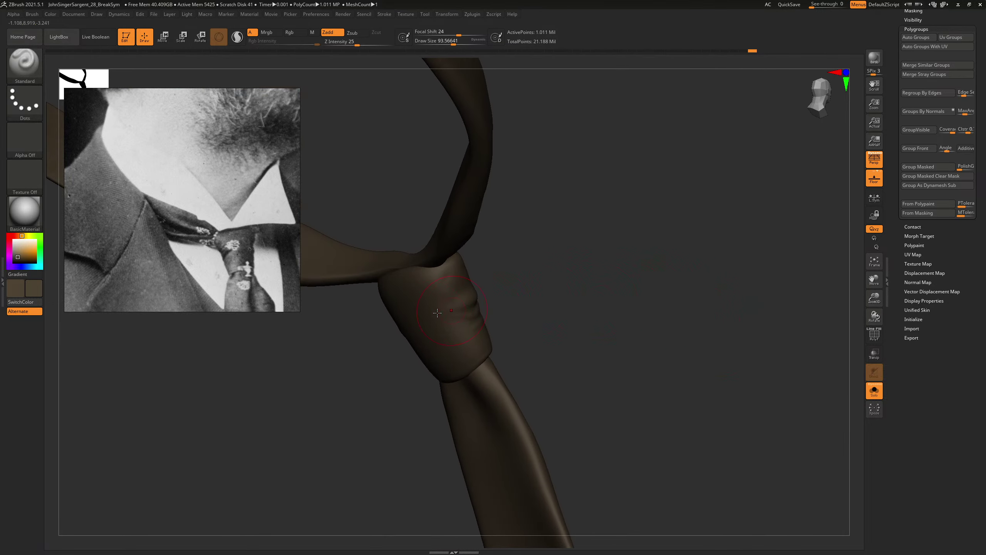
key(bracketleft)
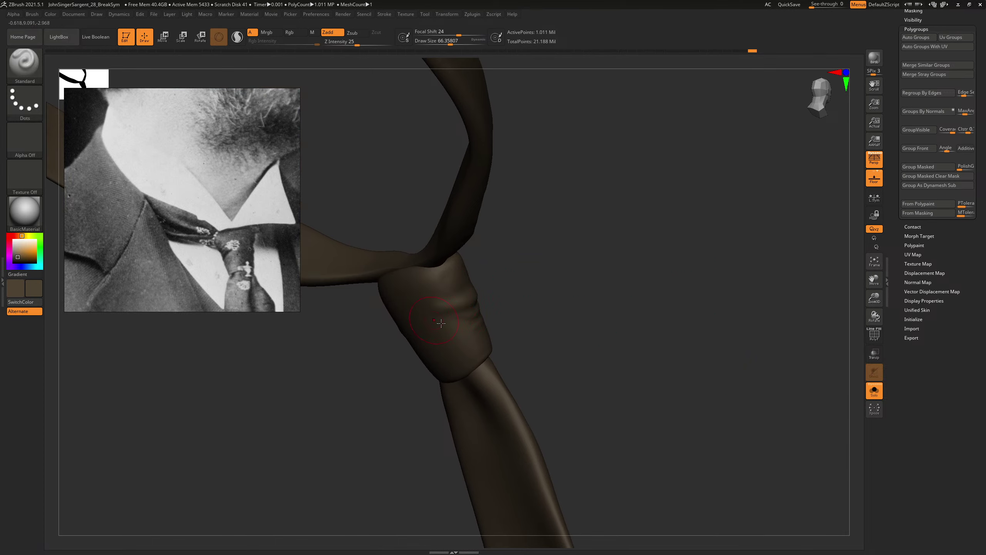
key(bracketright)
key(bracketright)
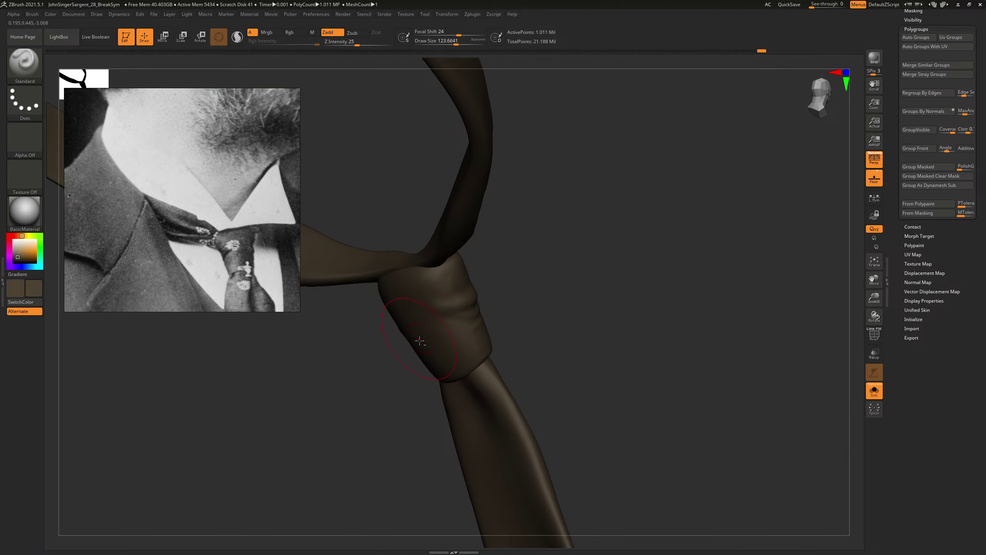
drag(526, 285, 474, 291)
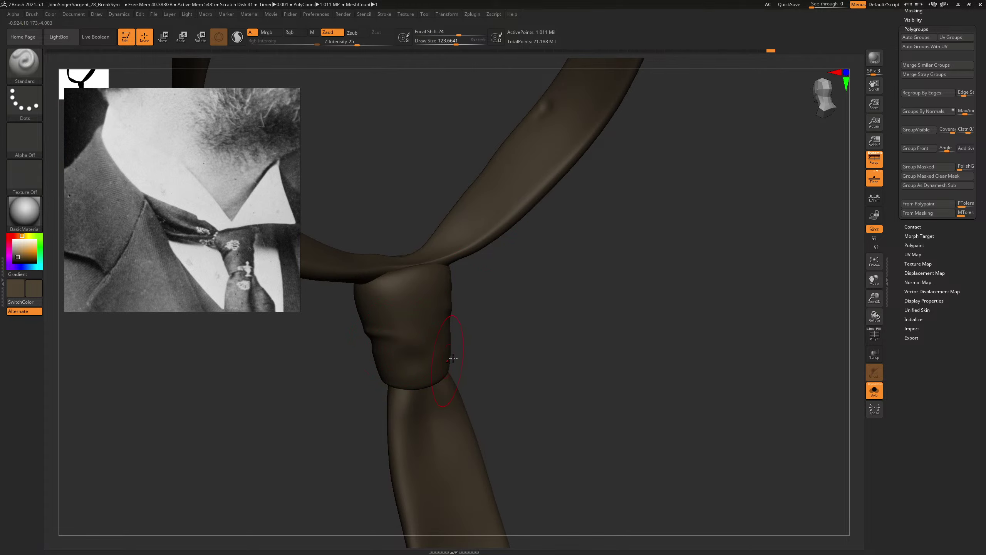
Step: Refine the back and upper part of the knot with the Standard brush at draw sizes of about 124 and 69
drag(453, 358, 401, 324)
mouse_move(480, 353)
mouse_down()
mouse_move(539, 302)
mouse_move(523, 315)
mouse_move(529, 330)
mouse_move(504, 332)
mouse_move(588, 333)
mouse_move(446, 295)
mouse_up()
mouse_move(515, 267)
mouse_down()
mouse_move(528, 320)
mouse_move(592, 330)
mouse_move(470, 299)
mouse_up()
key(s)
click(430, 289)
drag(604, 324, 455, 275)
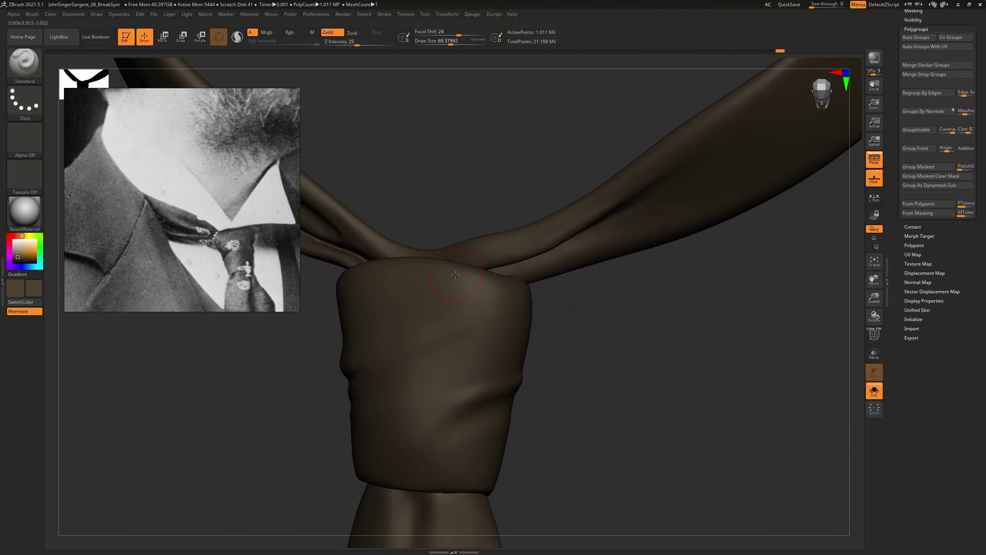
drag(575, 316, 604, 322)
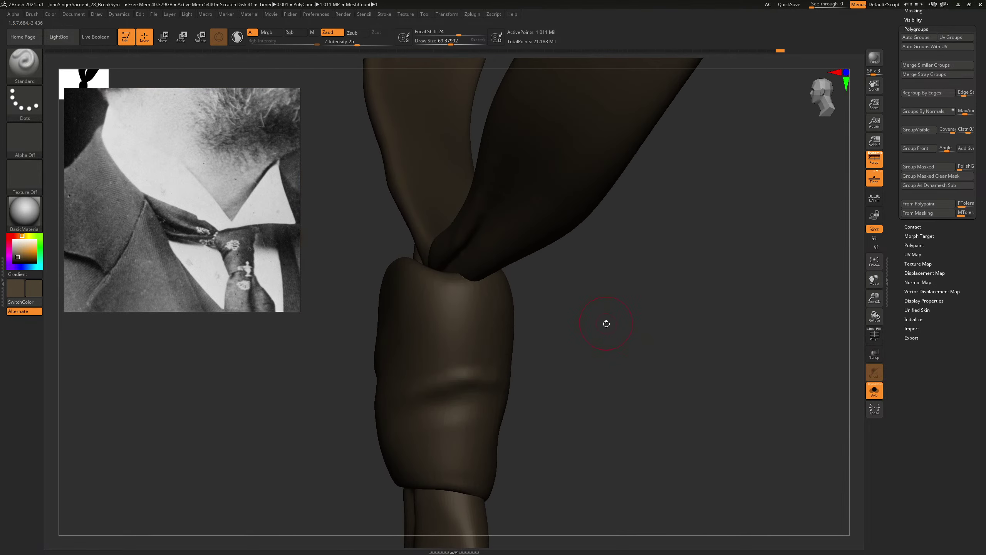
Step: Reshape the upper side of the tie knot with the Move Topological brush
key(b)
key(t)
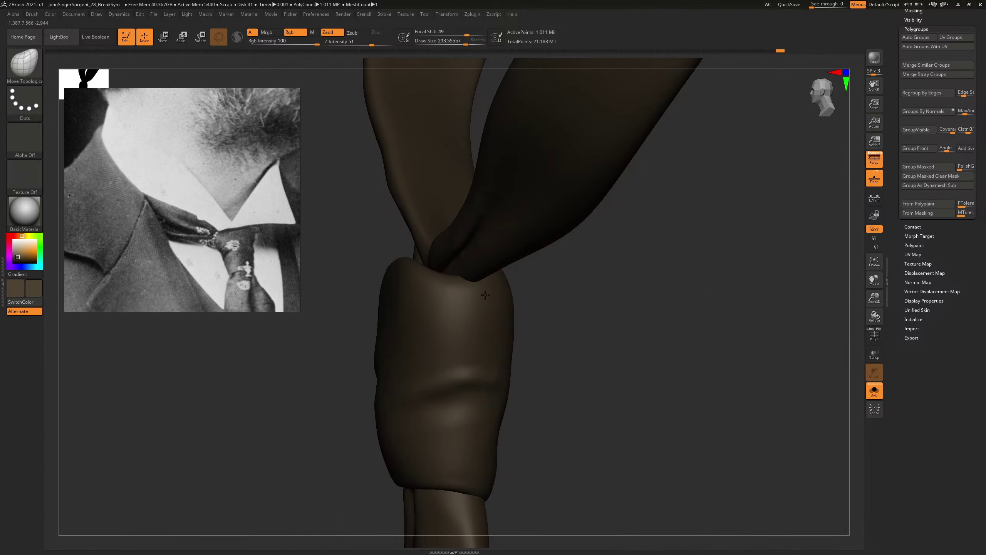
mouse_move(496, 282)
mouse_down()
mouse_move(678, 279)
mouse_move(611, 337)
mouse_up()
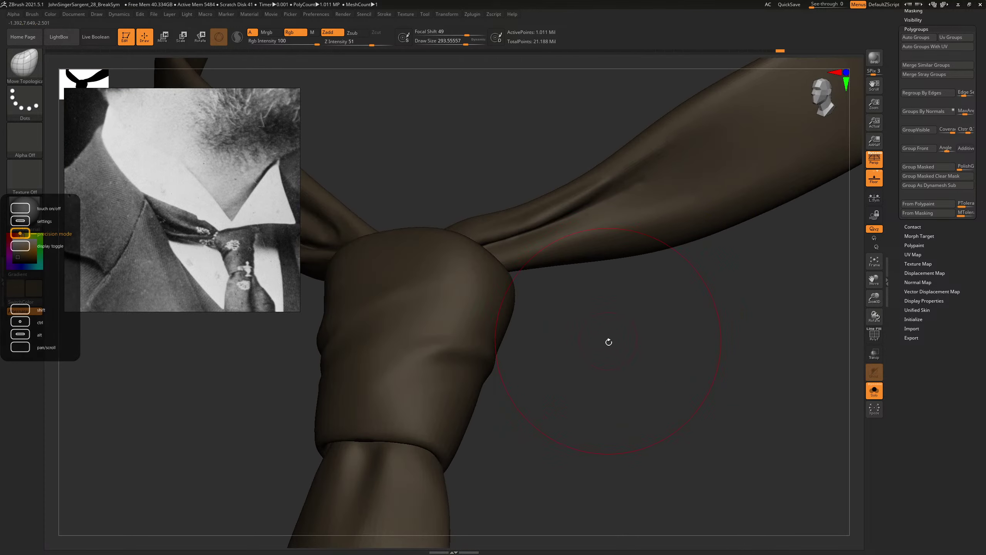
Step: Sculpt a diagonal fold across the upper side of the knot with the Standard brush
key(b)
key(s)
key(t)
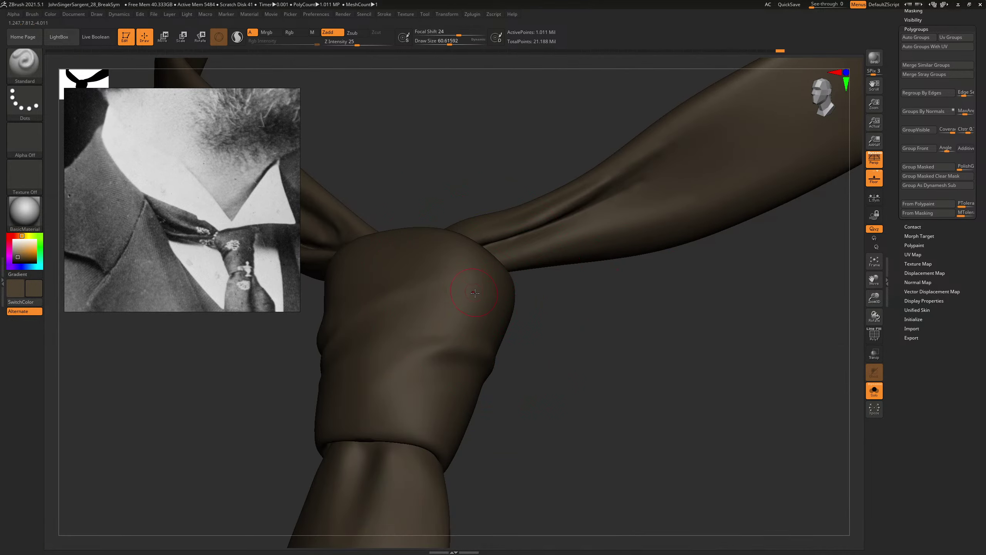
key(bracketleft)
drag(520, 328, 510, 325)
key(bracketright)
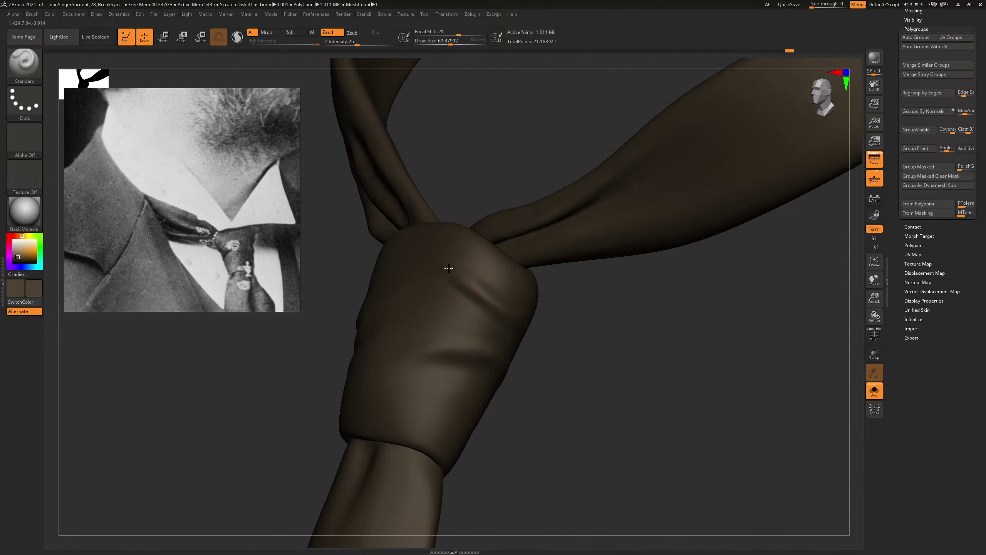
drag(464, 275, 393, 279)
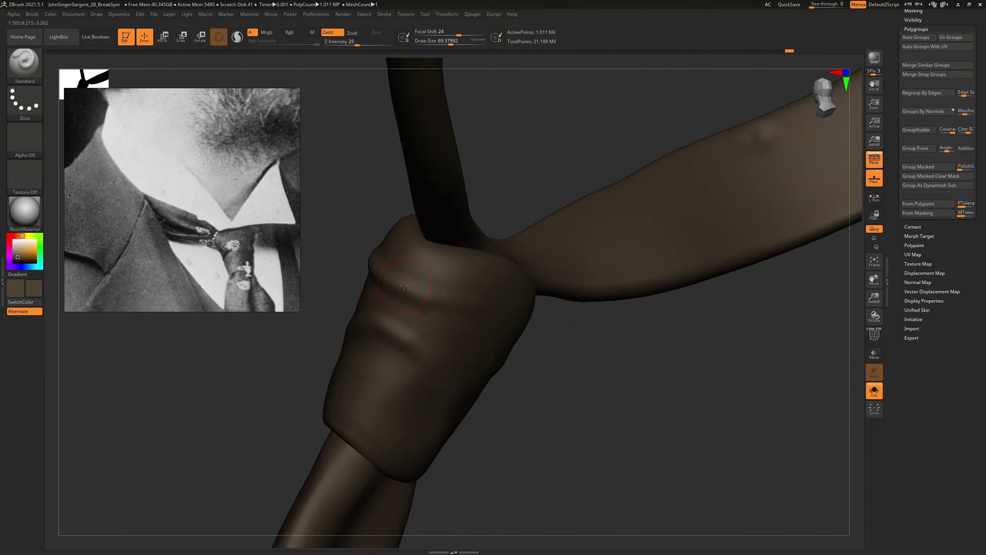
Step: Sculpt more folds wrapping around the top and sides of the knot with the Standard brush at smaller draw sizes
drag(514, 326, 616, 365)
mouse_move(595, 321)
mouse_down()
mouse_move(593, 334)
mouse_move(499, 332)
mouse_up()
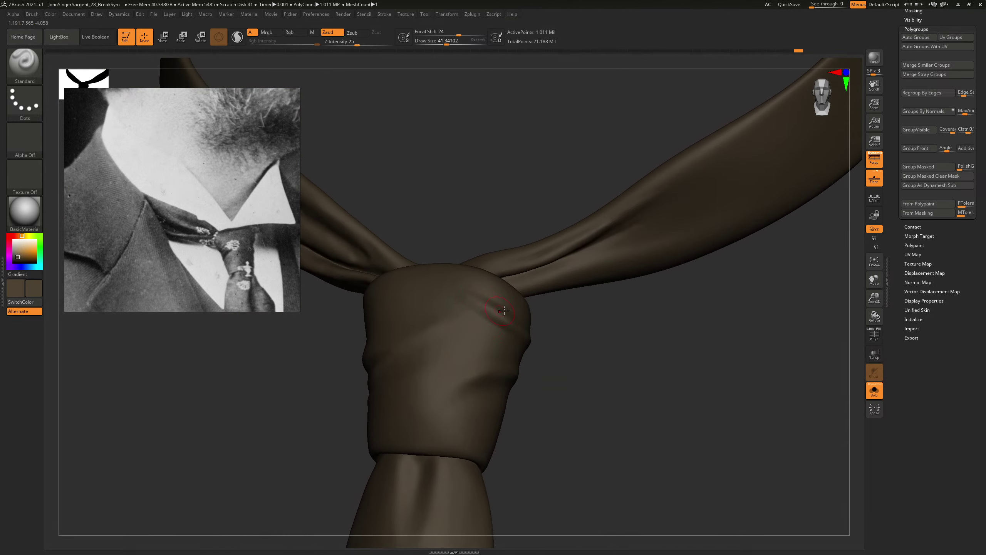
drag(597, 320, 517, 324)
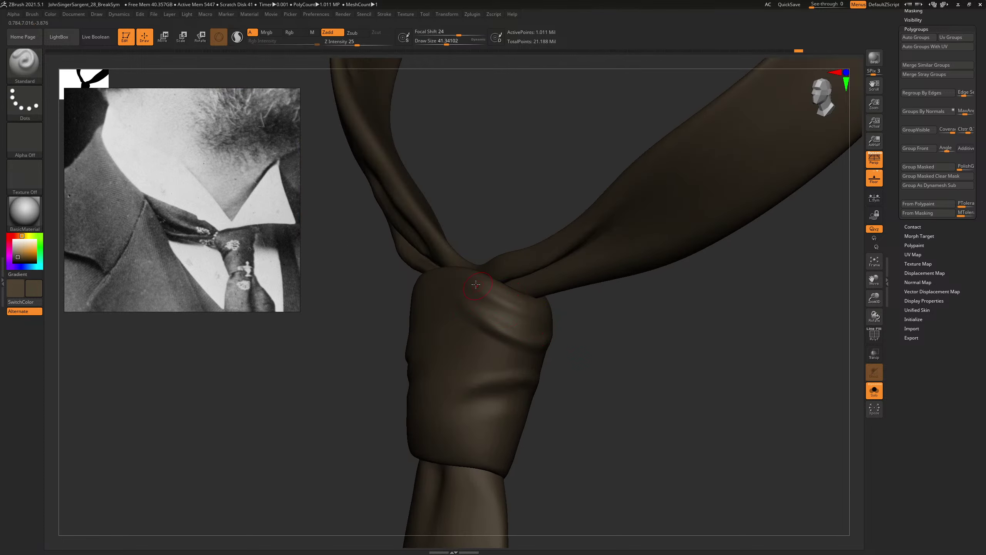
mouse_move(602, 338)
mouse_down()
mouse_move(503, 304)
mouse_move(481, 305)
mouse_move(478, 316)
mouse_up()
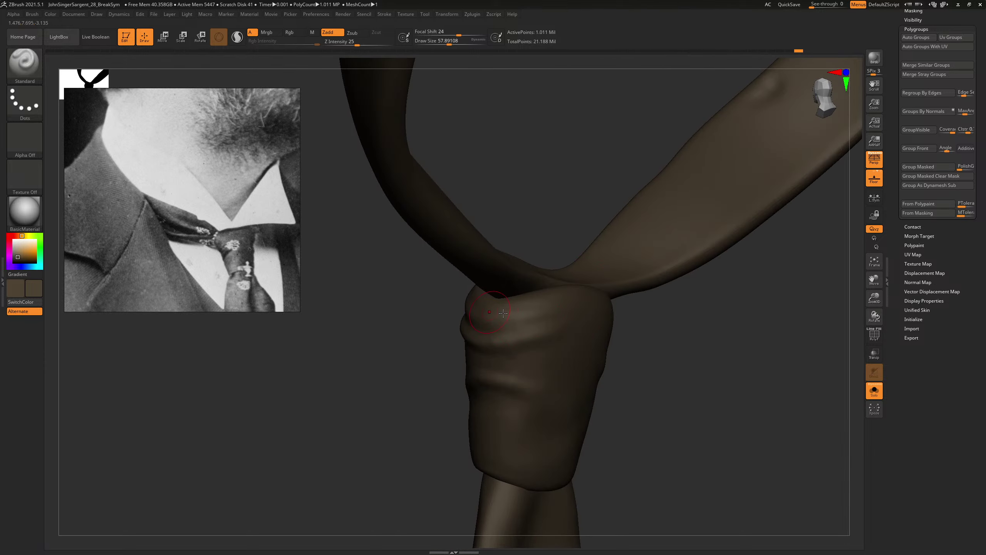
drag(681, 339, 464, 292)
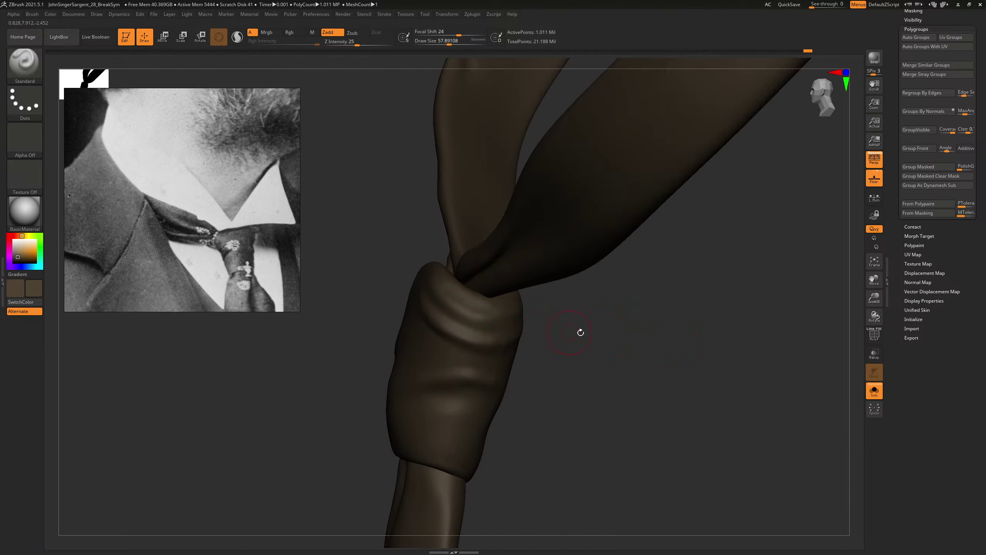
drag(579, 332, 605, 320)
drag(616, 352, 650, 332)
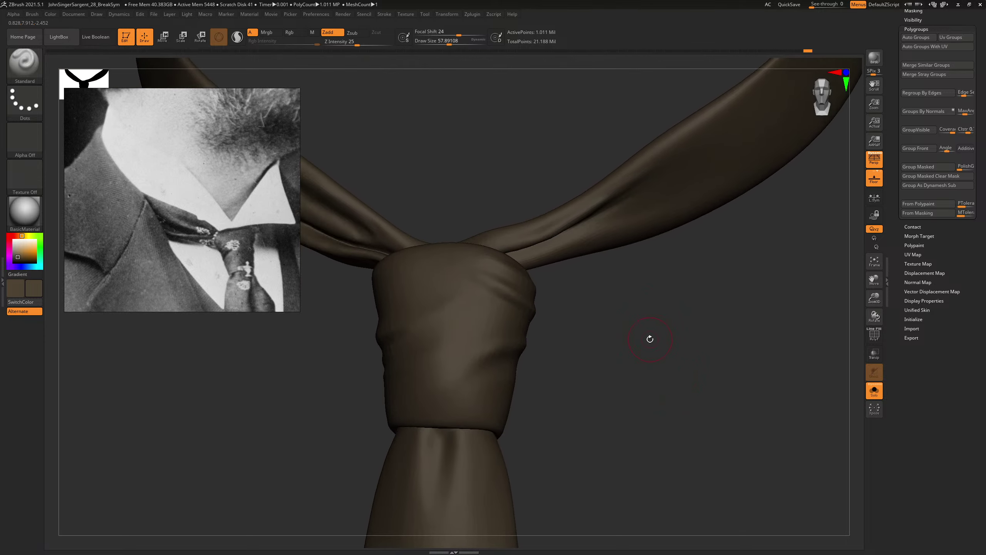
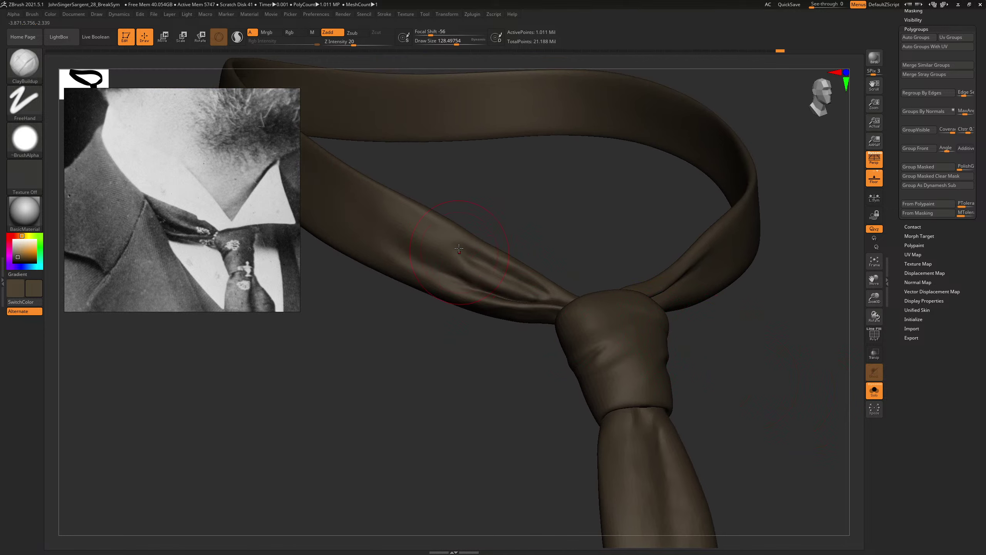
Step: Refine the folds where the neckband gathers into the knot with a smaller ClayBuildup brush
key(bracketleft)
mouse_move(495, 219)
mouse_down()
mouse_move(574, 220)
mouse_move(448, 233)
mouse_move(603, 229)
mouse_move(376, 216)
mouse_up()
key(bracketleft)
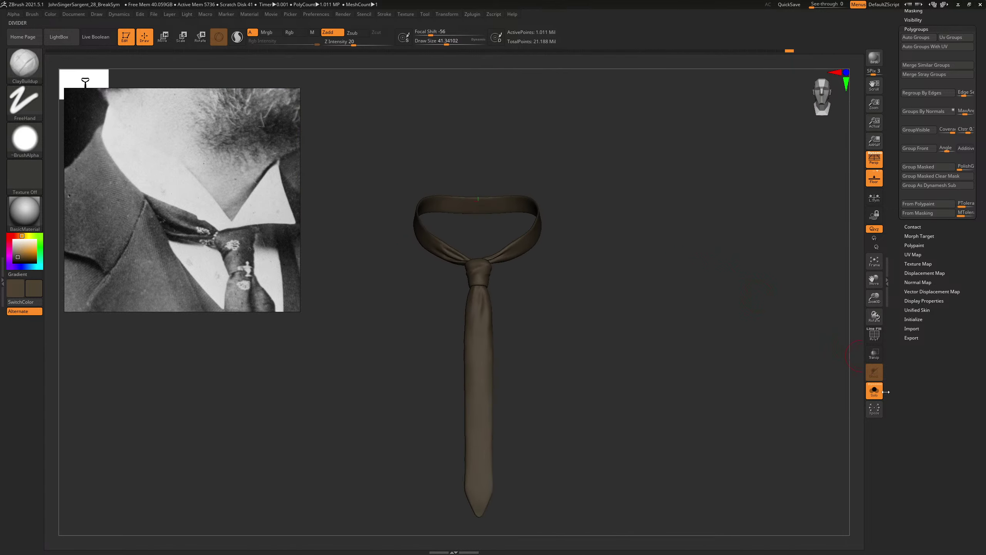
Step: Compare the tie with the collar and jacket on the full figure, and isolate the tie again
click(874, 391)
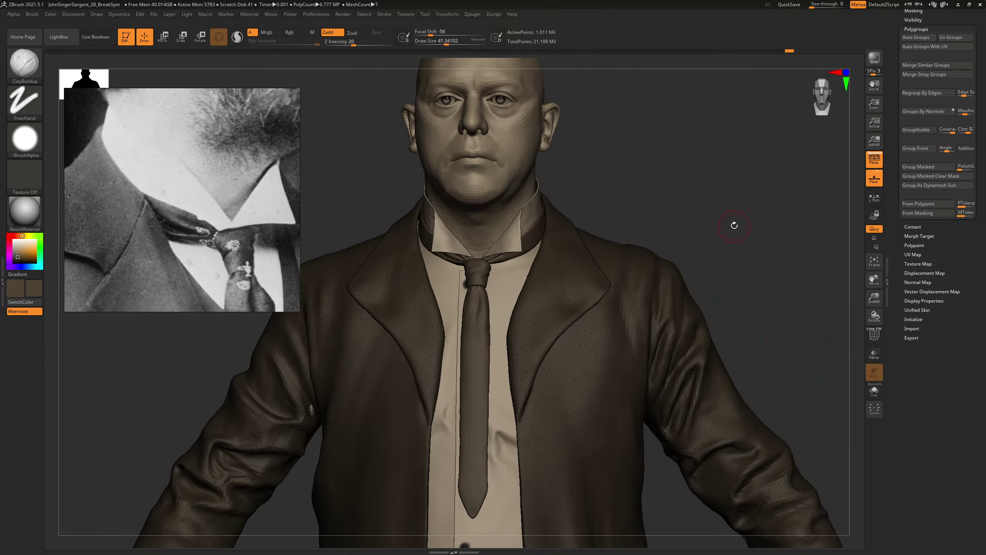
mouse_move(734, 225)
alt+mouse_down()
mouse_move(722, 202)
mouse_move(791, 133)
mouse_move(726, 106)
mouse_move(674, 199)
alt+mouse_up()
key(s)
click(430, 325)
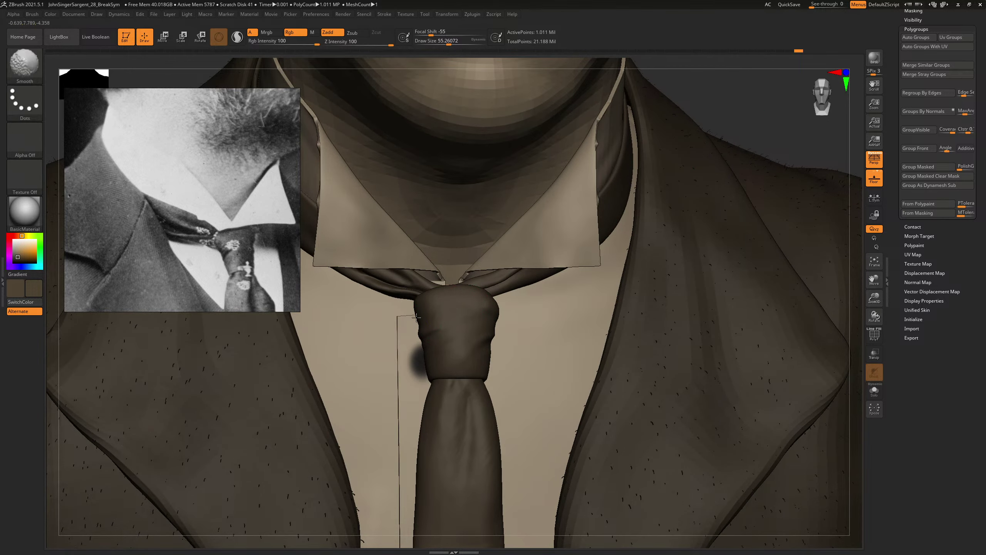
drag(737, 99, 795, 128)
click(875, 394)
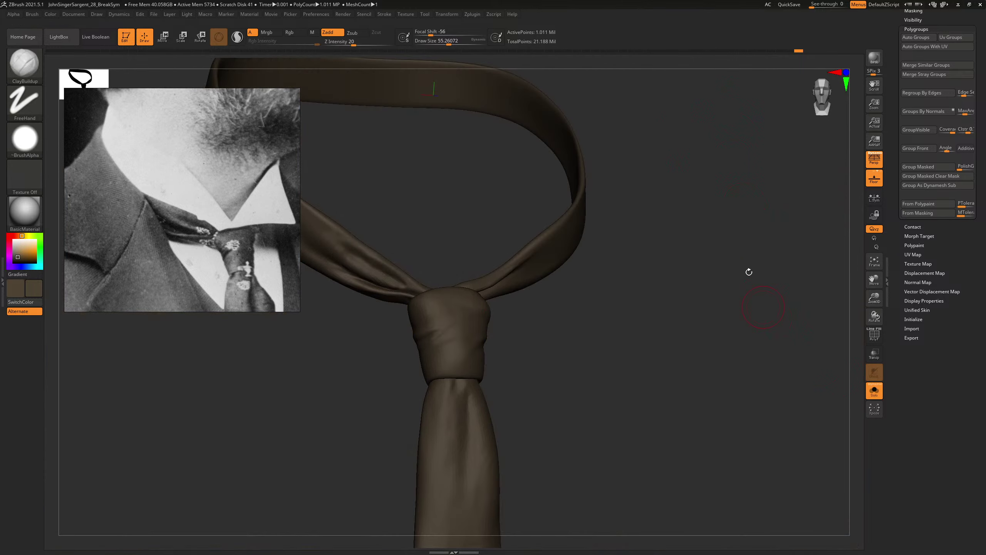
Step: Add subtle wrinkles to the tie around the knot with the Crumple brush, reducing its draw size to about 133
mouse_move(748, 273)
mouse_down()
mouse_move(702, 172)
mouse_move(724, 242)
mouse_up()
key(b)
key(c)
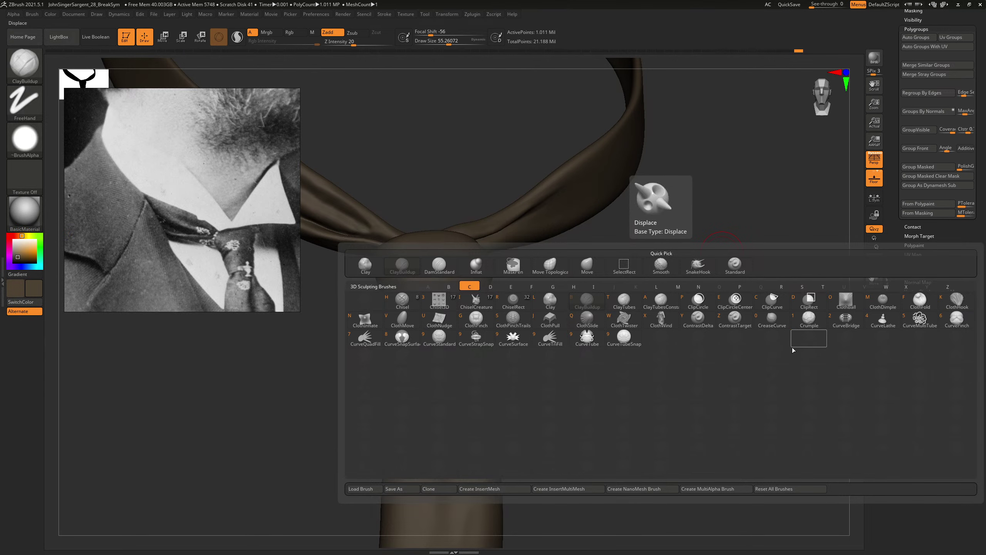
click(809, 318)
alt+drag(507, 298, 610, 311)
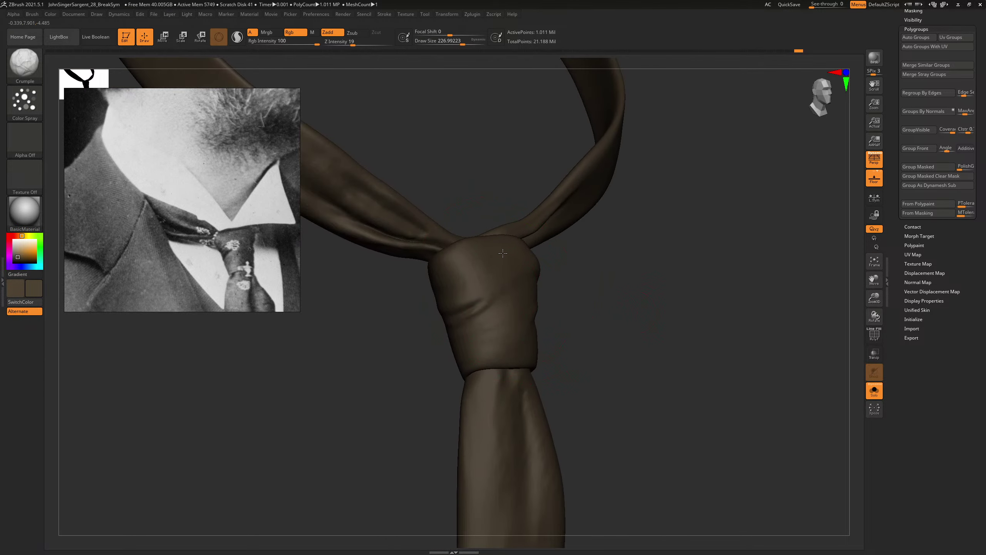
shift+drag(631, 307, 600, 301)
key(s)
drag(510, 307, 505, 307)
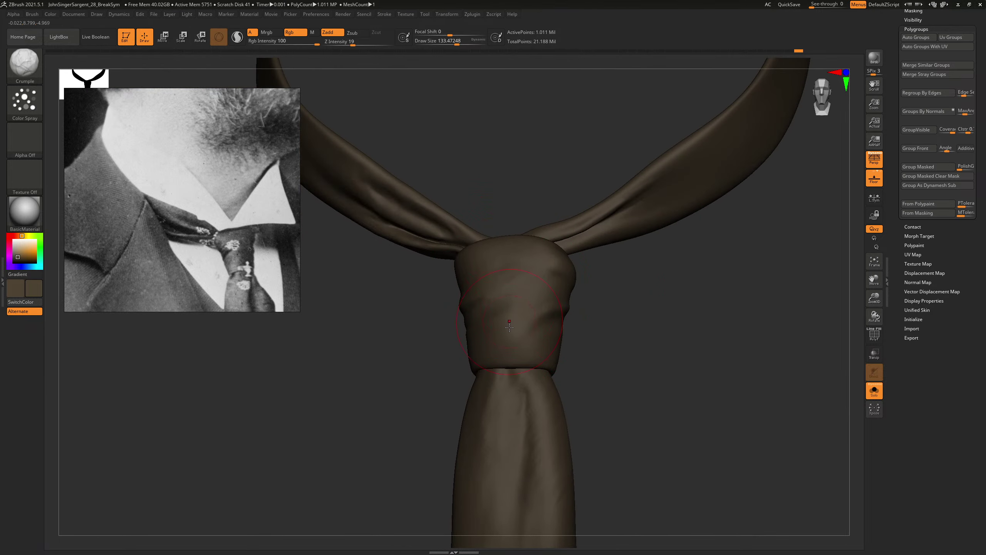
Step: Try broader Crumple strokes across the knot with a draw size of about 250
mouse_move(617, 294)
mouse_down()
mouse_move(539, 289)
mouse_move(504, 301)
mouse_up()
key(s)
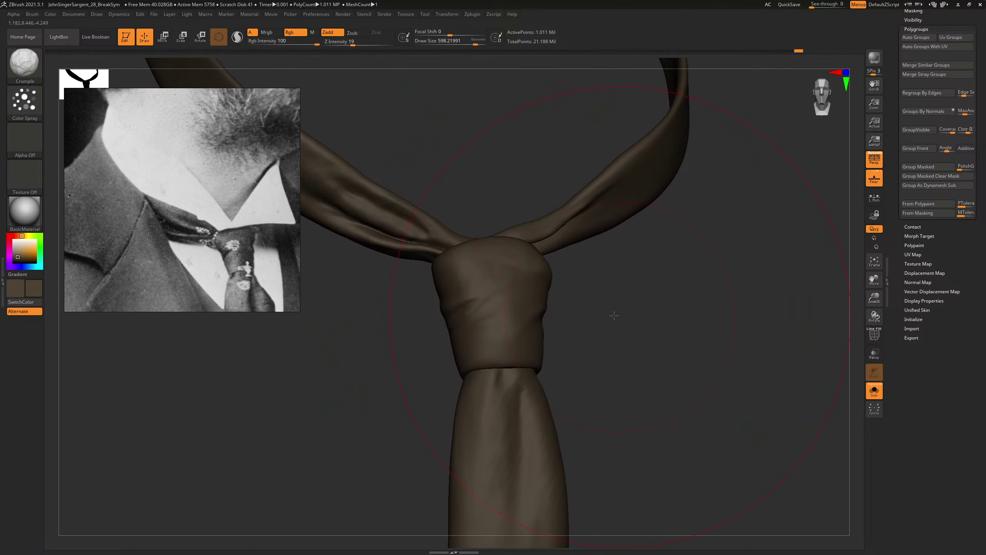
shift+drag(613, 315, 557, 313)
key(s)
click(507, 302)
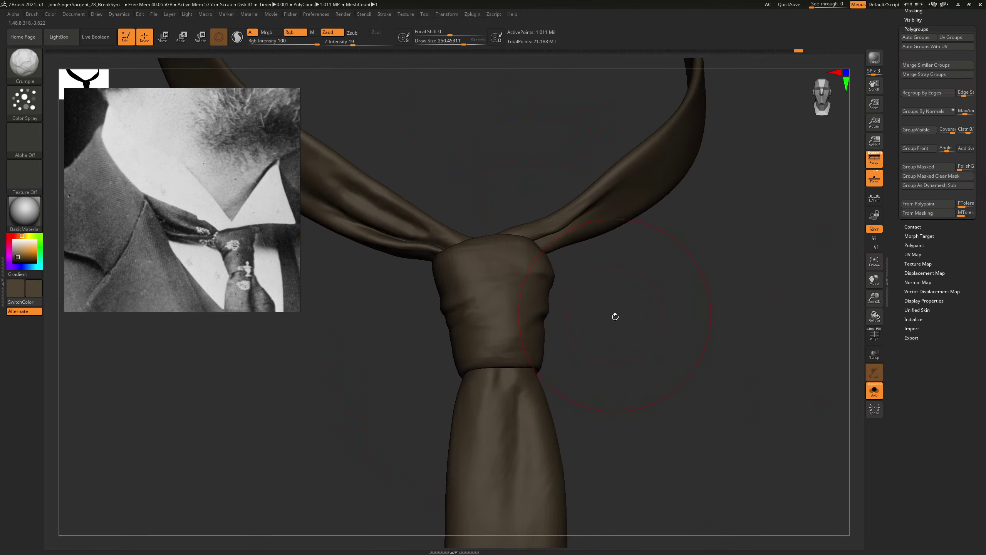
Step: Try horizontal Crumple wrinkles across the hanging part of the tie and check them against the wireframe
alt+drag(614, 315, 607, 172)
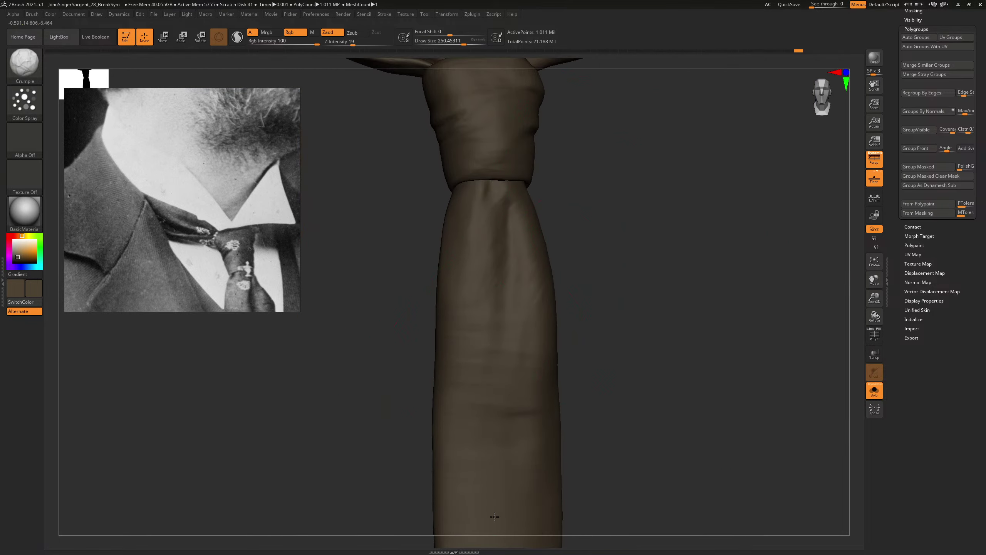
key(shift+f)
mouse_move(616, 193)
alt+mouse_down()
mouse_move(602, 306)
mouse_move(495, 400)
alt+mouse_up()
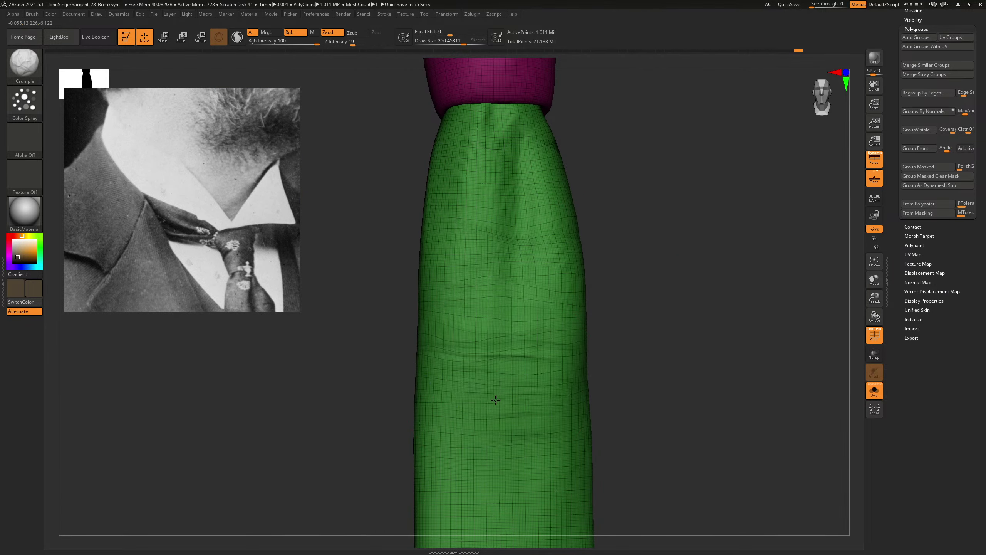
key(shift+f)
key(shift+f)
drag(680, 292, 686, 279)
key(shift+f)
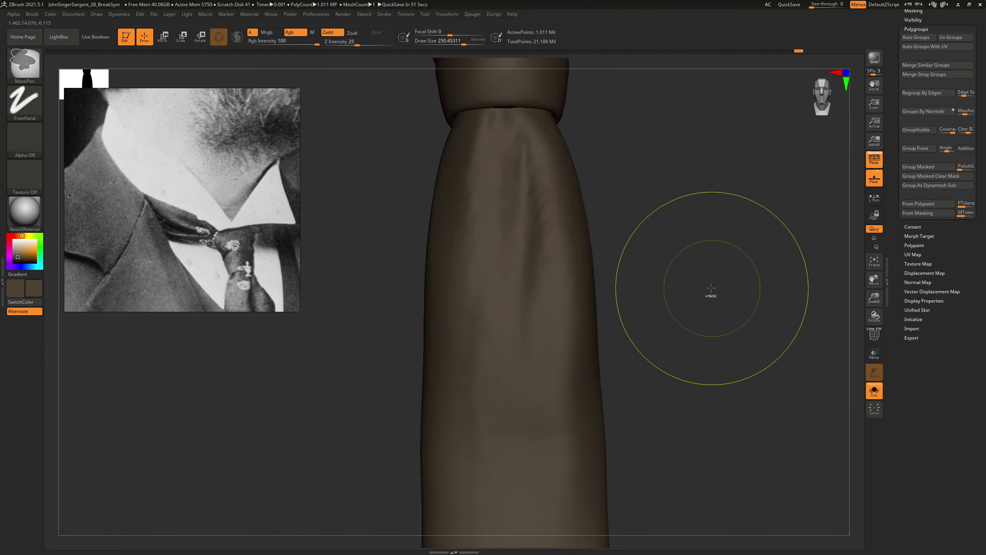
Step: Examine the knot and the upper part of the hanging tie with the wireframe display toggled
alt+drag(691, 227, 672, 400)
key(shift+f)
key(shift+f)
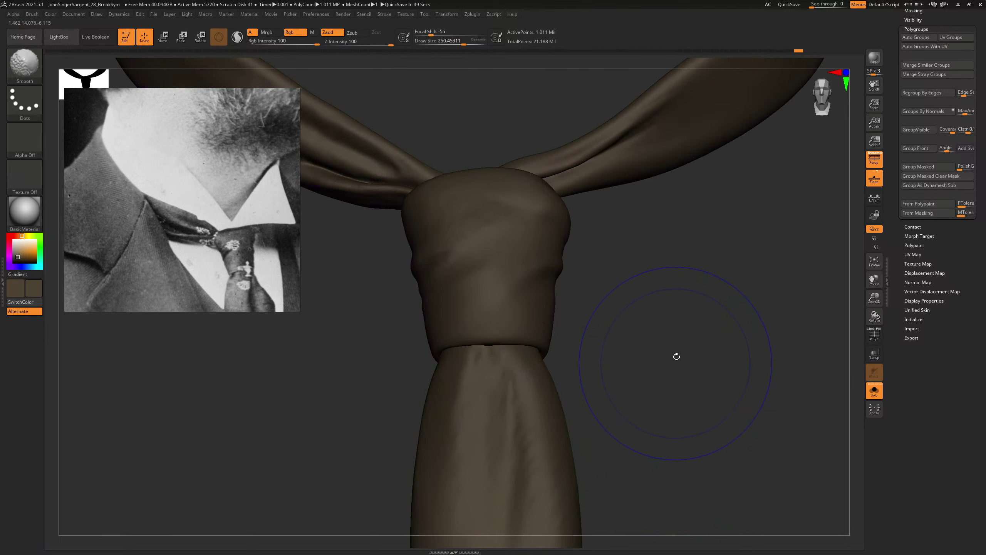
drag(675, 356, 711, 430)
key(shift+f)
key(shift+f)
mouse_move(696, 346)
mouse_down()
mouse_move(680, 295)
mouse_move(689, 306)
mouse_up()
Step: Carve sharper creases into the folds on the knot's left side with the DamStandard brush at a draw size of about 114
key(b)
key(s)
key(s)
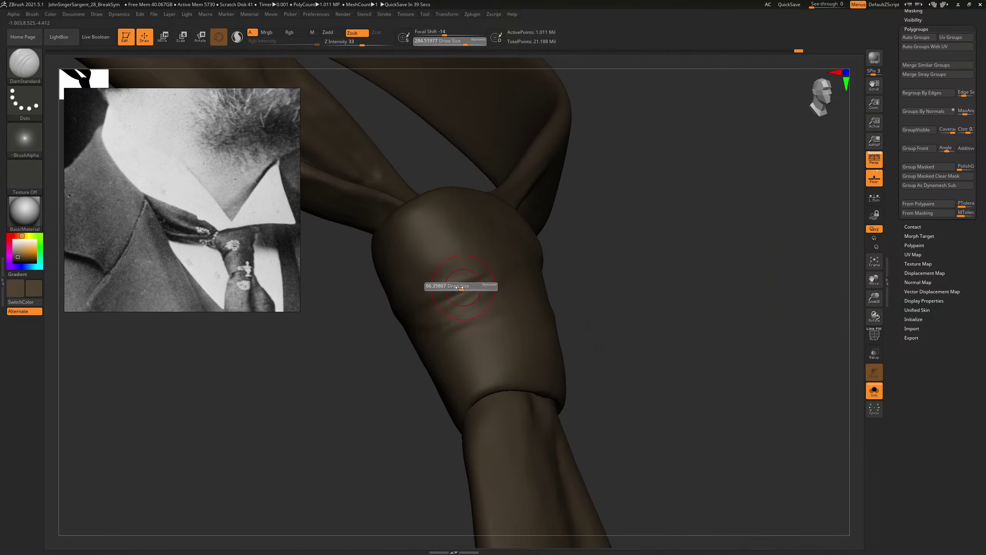
drag(429, 306, 440, 307)
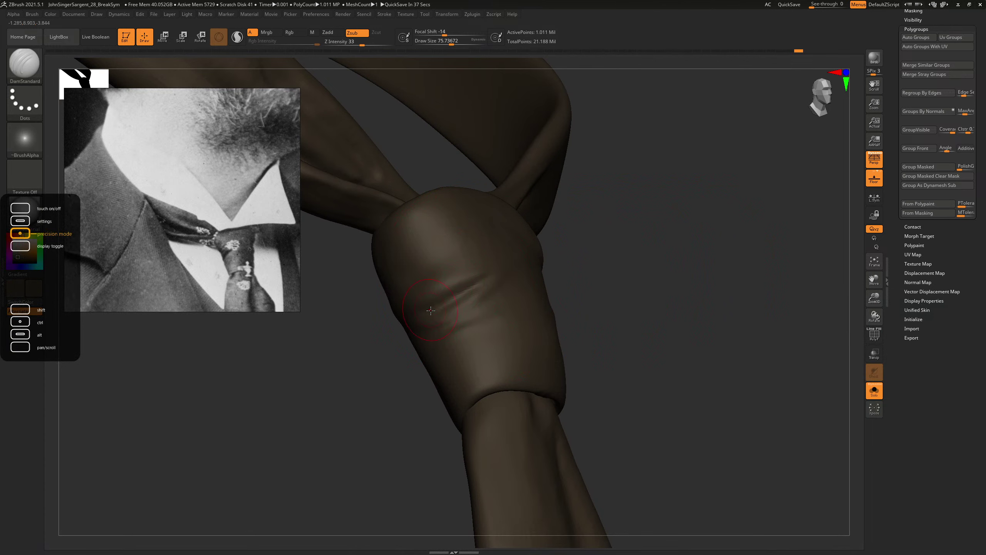
key(s)
drag(563, 257, 482, 287)
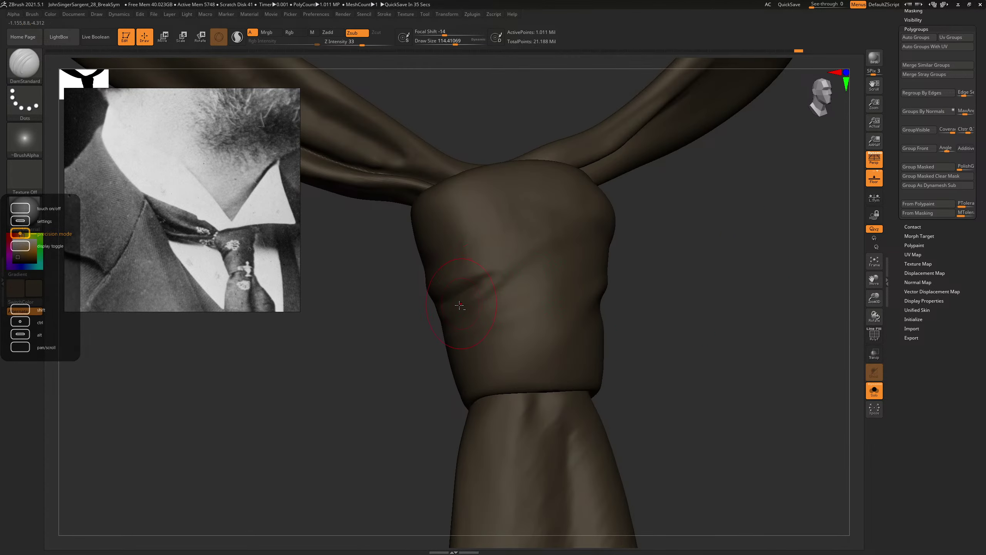
drag(633, 226, 493, 281)
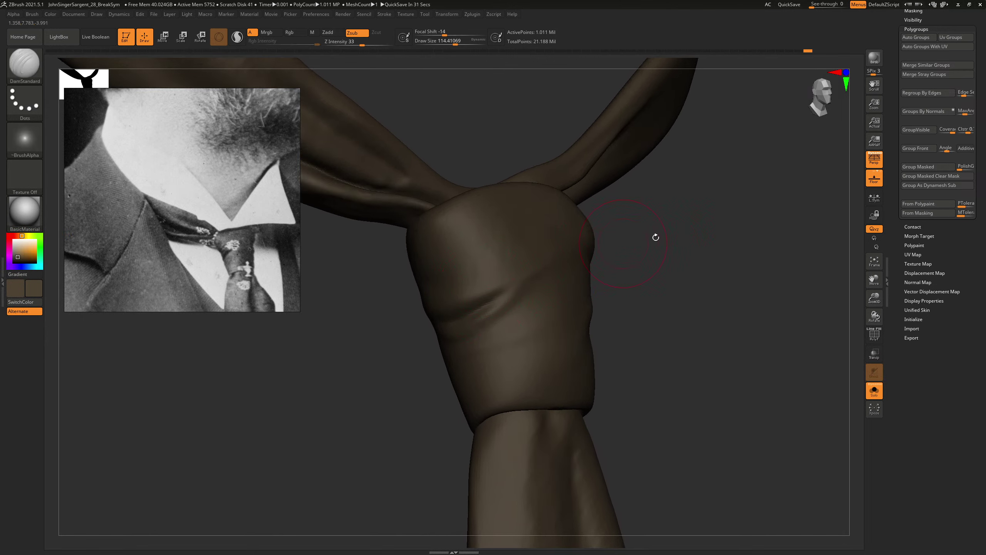
Step: Extend the diagonal creases across the front of the knot with DamStandard and soften them with smoothing
drag(656, 237, 715, 236)
drag(619, 270, 519, 294)
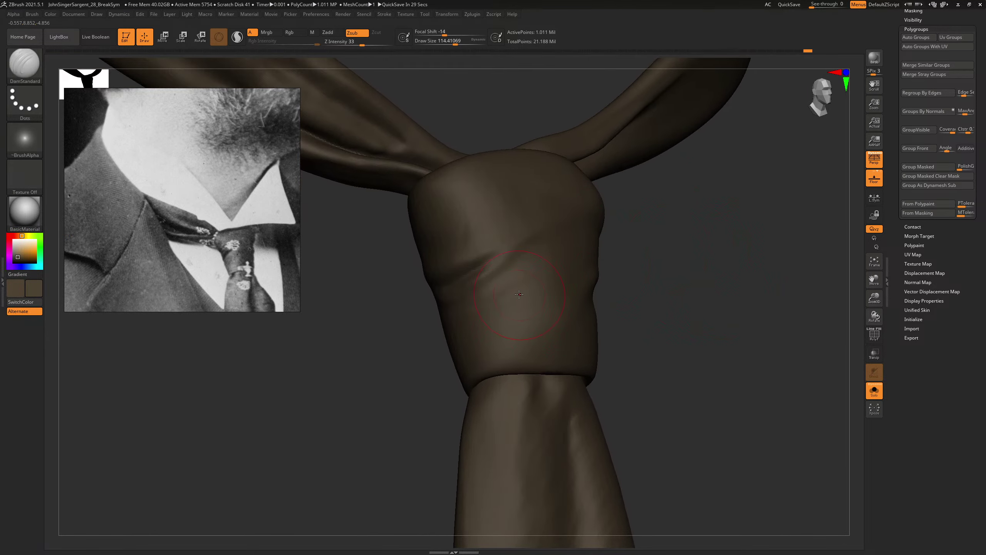
drag(722, 222, 675, 229)
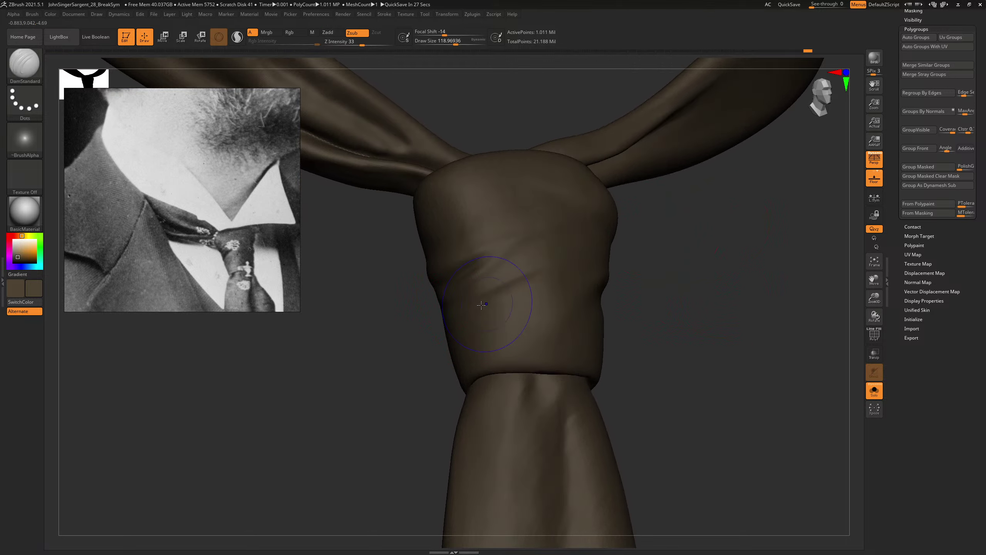
drag(637, 280, 687, 265)
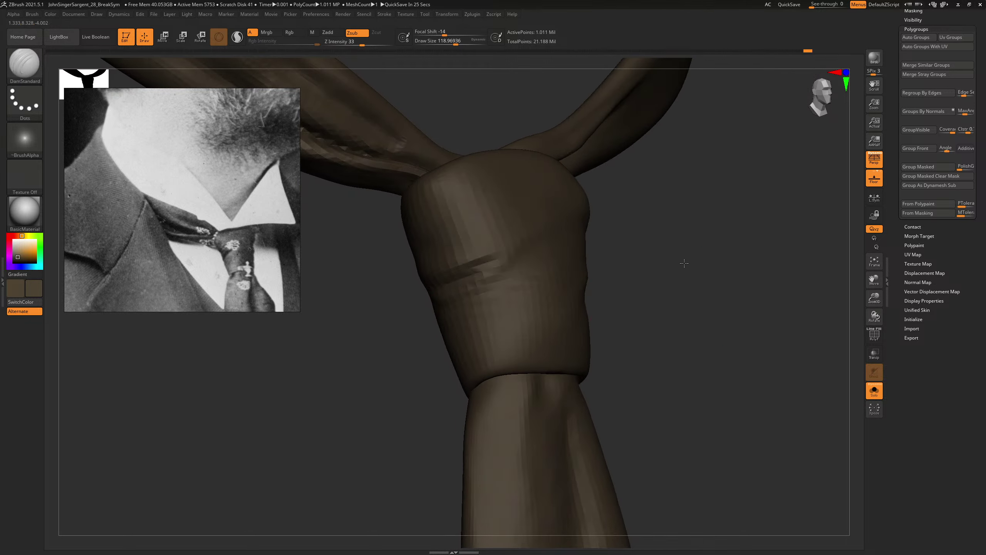
Step: Sharpen the folds on the knot's upper right side and carry a diagonal crease across its front with DamStandard
drag(740, 225, 625, 222)
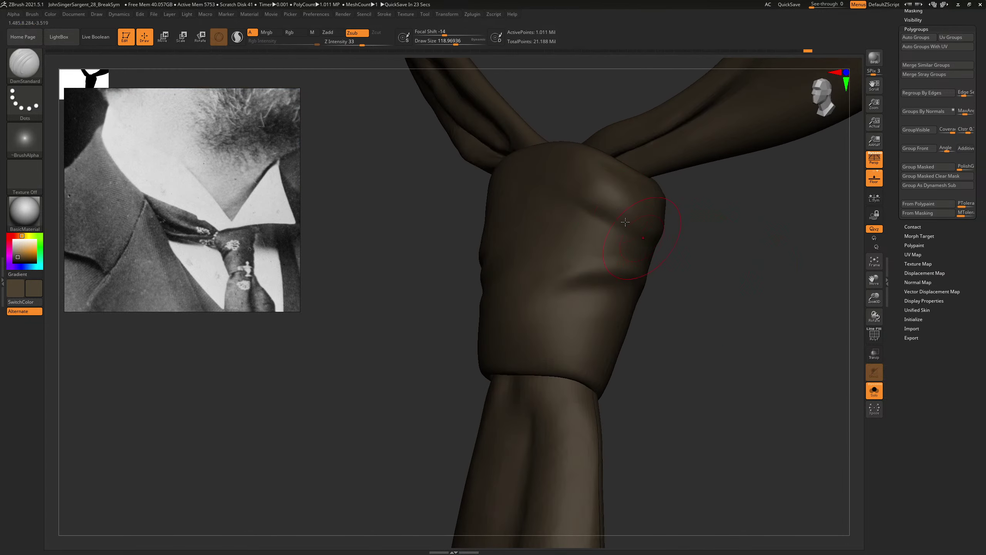
drag(660, 253, 559, 196)
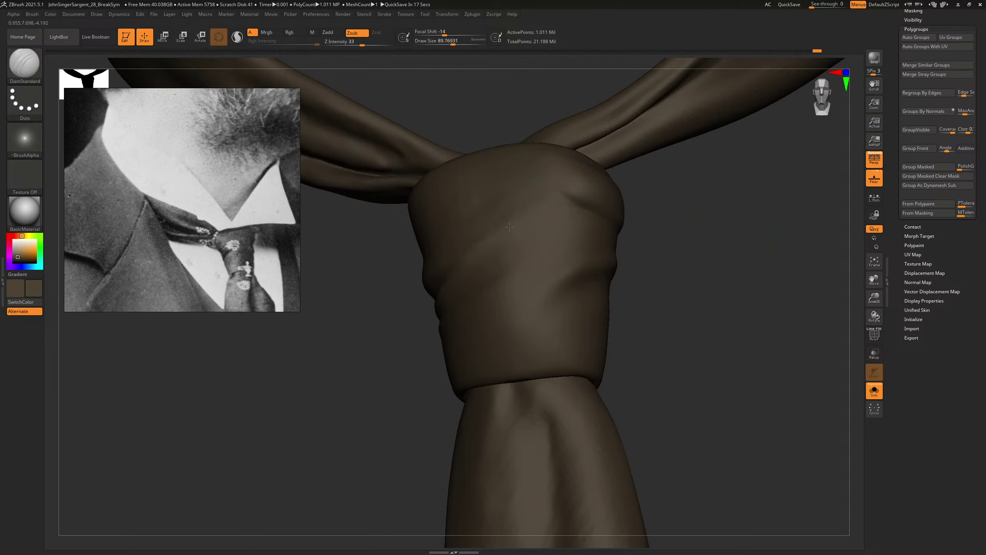
drag(697, 229, 512, 261)
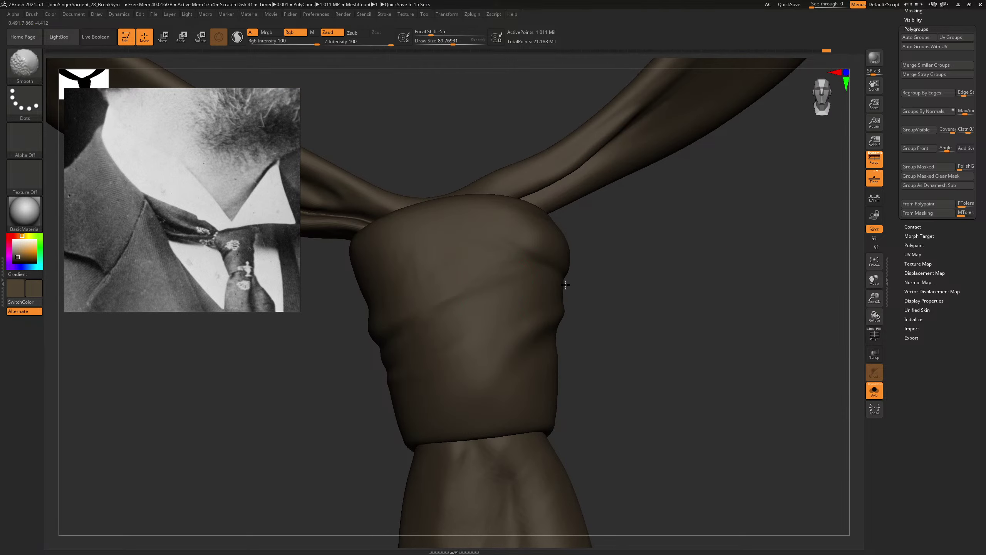
Step: Smooth the knot's creases and switch the tie to a lower subdivision level
mouse_move(565, 285)
alt+mouse_down()
mouse_move(731, 308)
mouse_move(660, 310)
mouse_move(761, 359)
mouse_move(717, 342)
alt+mouse_up()
alt+drag(679, 311, 710, 348)
key(shift+d)
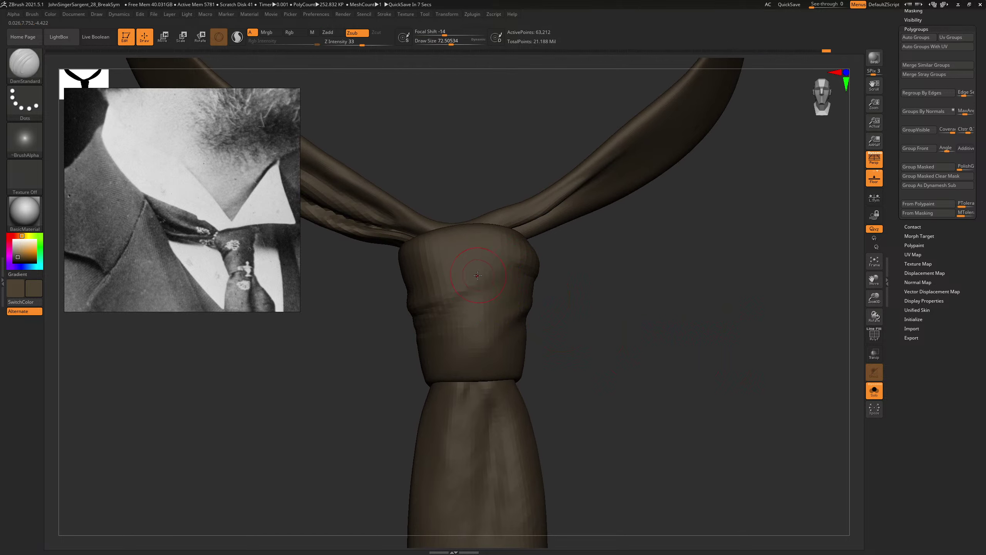
Step: Inspect the folds on the tie's knot from the front and side, comparing lower and higher subdivision levels
key(d)
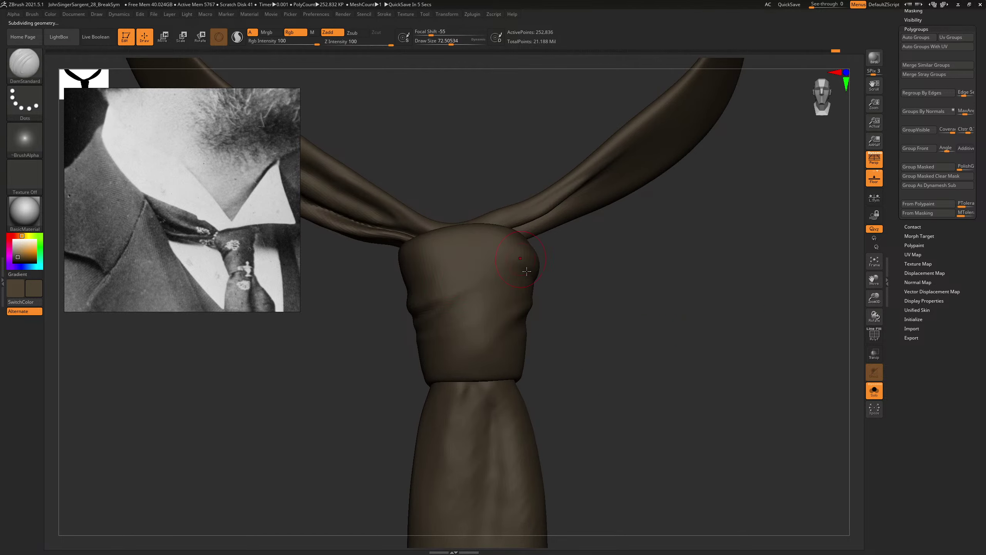
key(d)
mouse_move(643, 308)
mouse_down()
mouse_move(670, 309)
mouse_move(713, 356)
mouse_move(550, 273)
mouse_up()
key(shift+d)
key(shift+d)
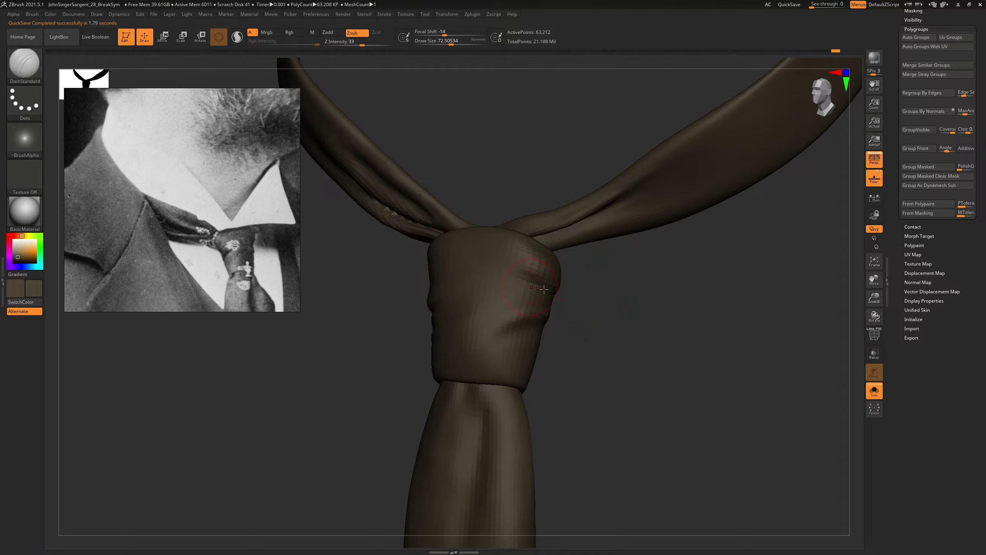
key(d)
key(d)
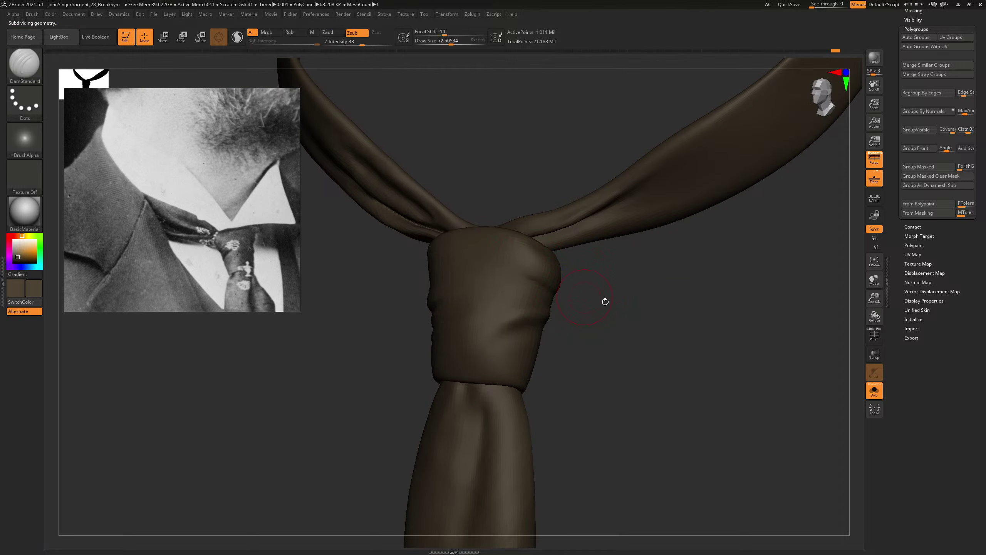
key(shift)
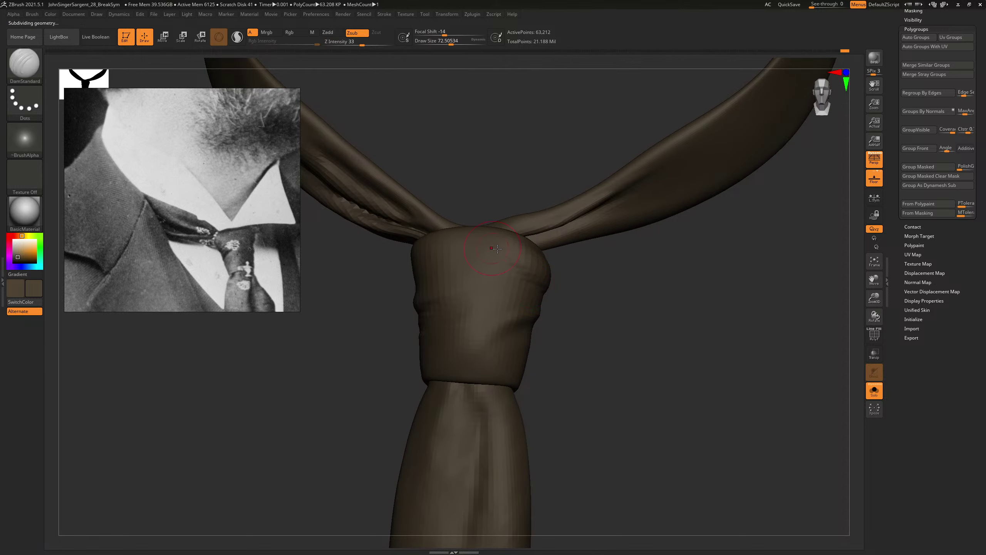
key(shift)
mouse_move(658, 333)
alt+mouse_down()
mouse_move(697, 300)
mouse_move(641, 289)
mouse_move(652, 288)
alt+mouse_up()
key(shift)
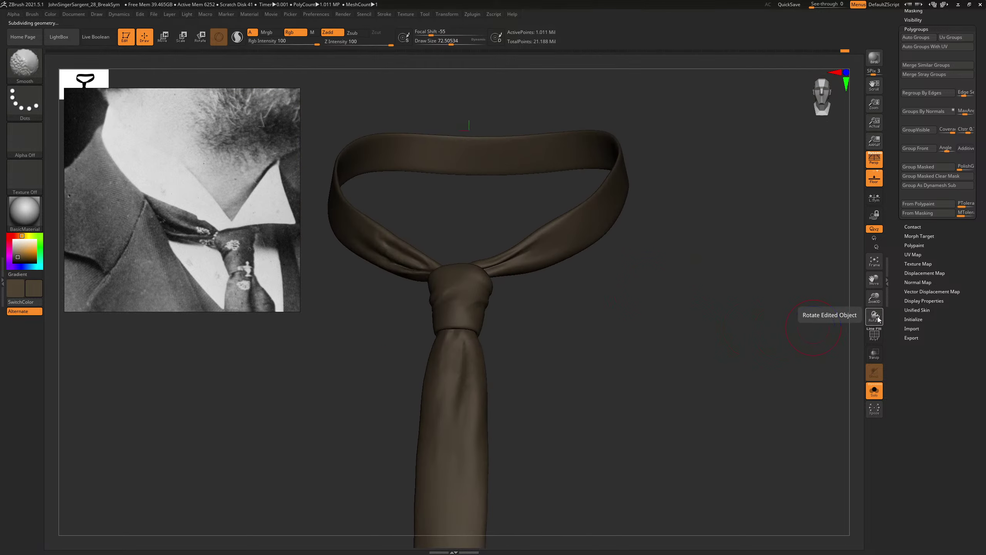
Step: Check the whole tie's wireframe and switch the mesh to a lower subdivision level
mouse_move(711, 244)
mouse_down()
mouse_move(656, 256)
mouse_move(568, 302)
mouse_move(714, 303)
mouse_move(652, 327)
mouse_move(702, 315)
mouse_move(665, 324)
mouse_move(729, 341)
mouse_move(708, 340)
mouse_move(759, 368)
mouse_move(656, 368)
mouse_move(748, 310)
mouse_up()
key(d)
key(shift+f)
key(shift+f)
key(shift+f)
key(shift+f)
key(shift+d)
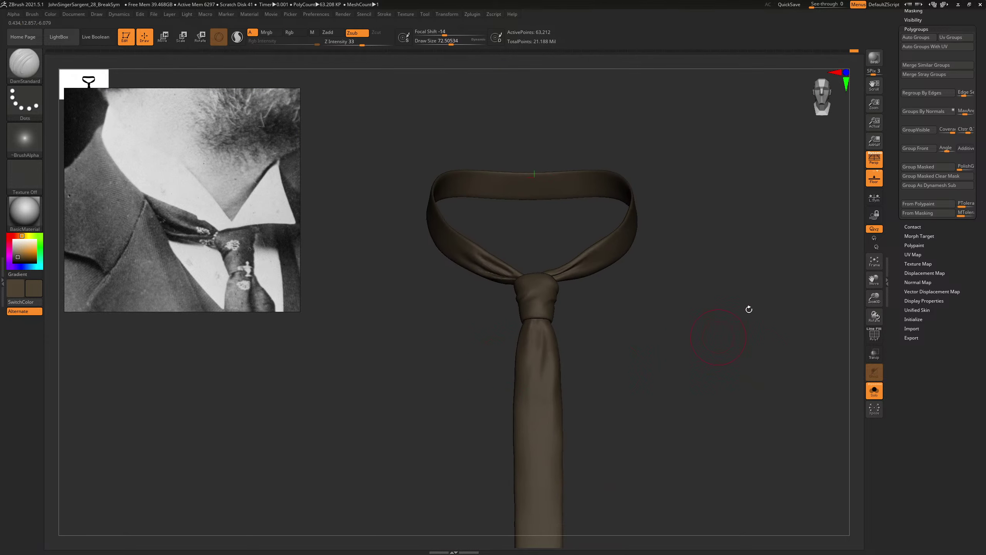
Step: Display the tool's mesh export settings for the tie
scroll(925, 356, up, 5)
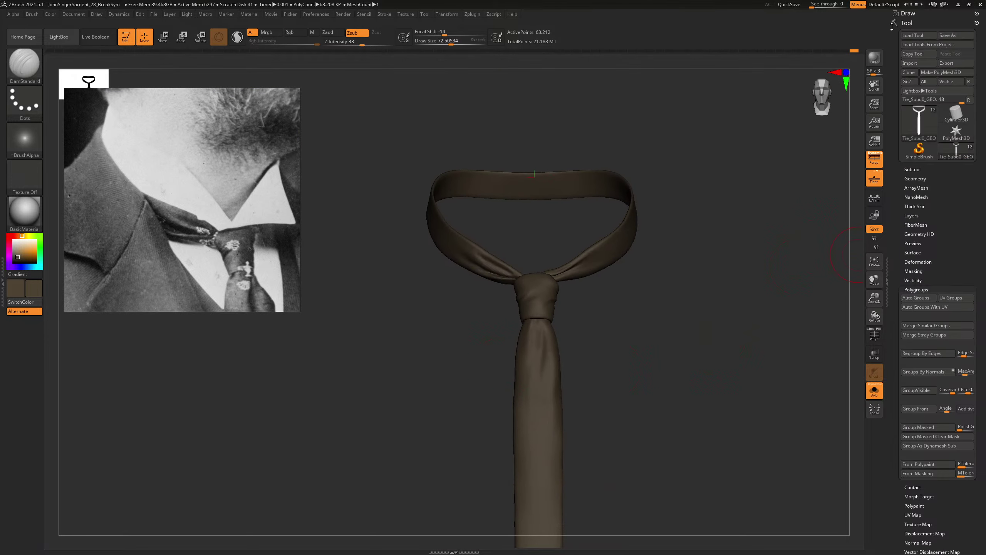
click(951, 64)
click(630, 118)
drag(936, 369, 930, 403)
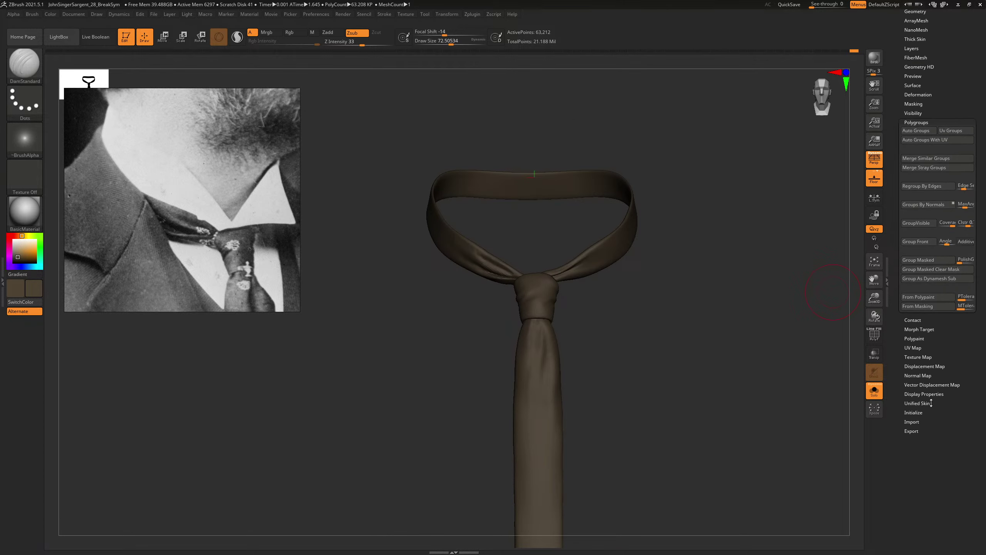
click(912, 430)
drag(951, 264, 950, 416)
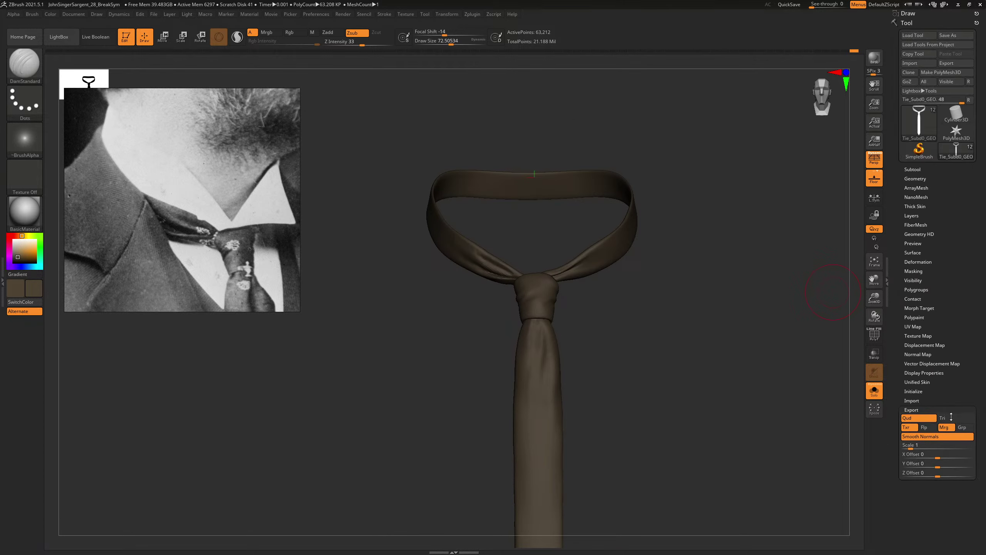
Step: Export the tie mesh as Tie_Subd1_GEO.obj in the project's 01_Modelling/Maya/Exports folder
click(955, 62)
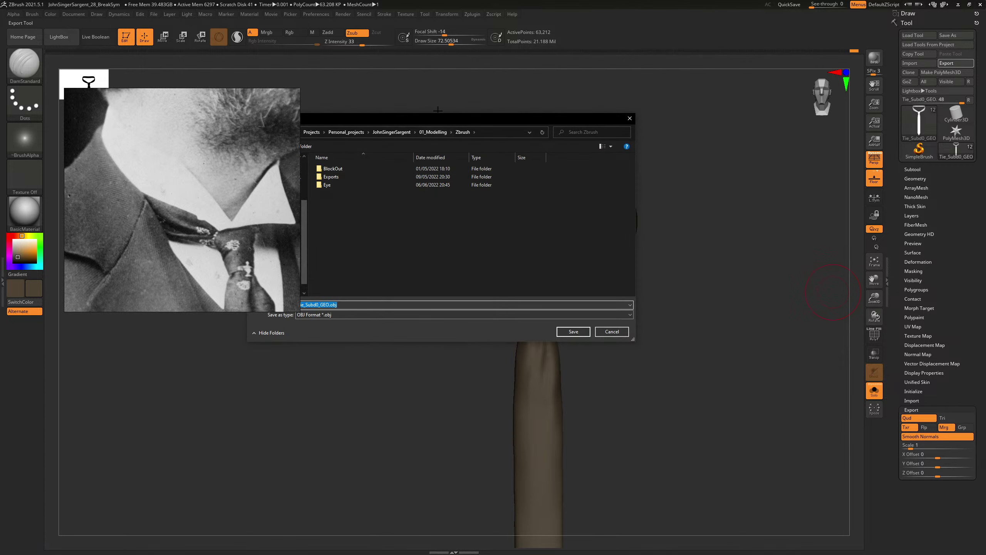
click(571, 137)
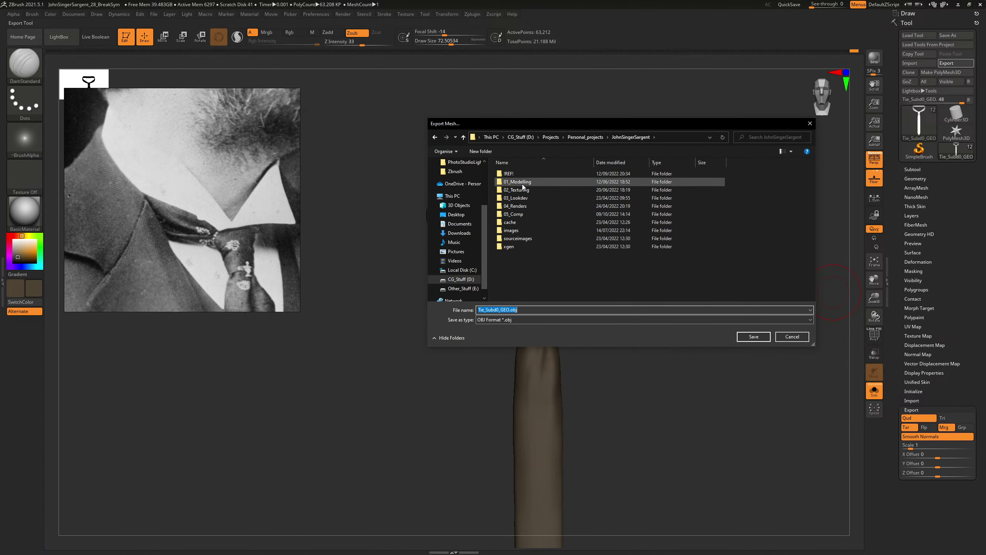
double_click(518, 183)
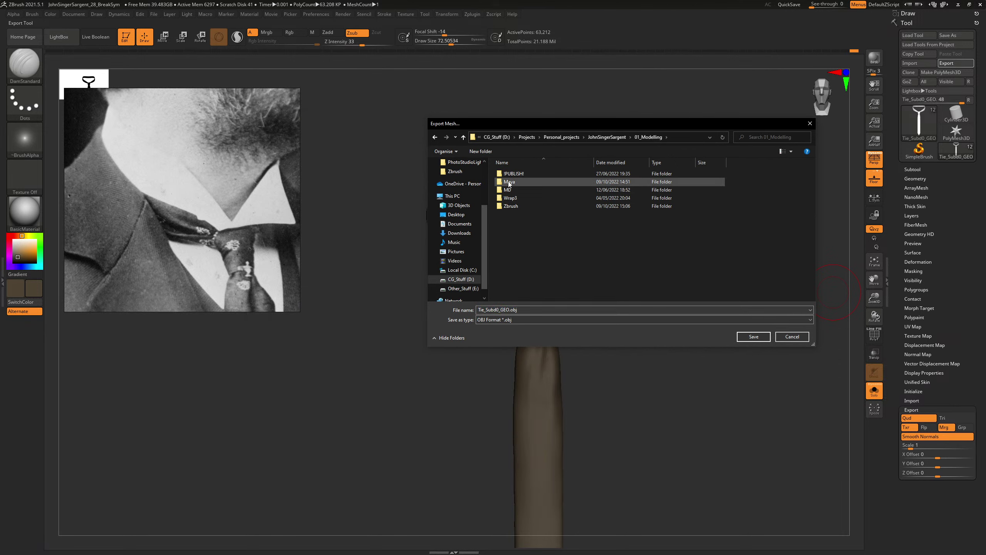
double_click(521, 180)
double_click(521, 180)
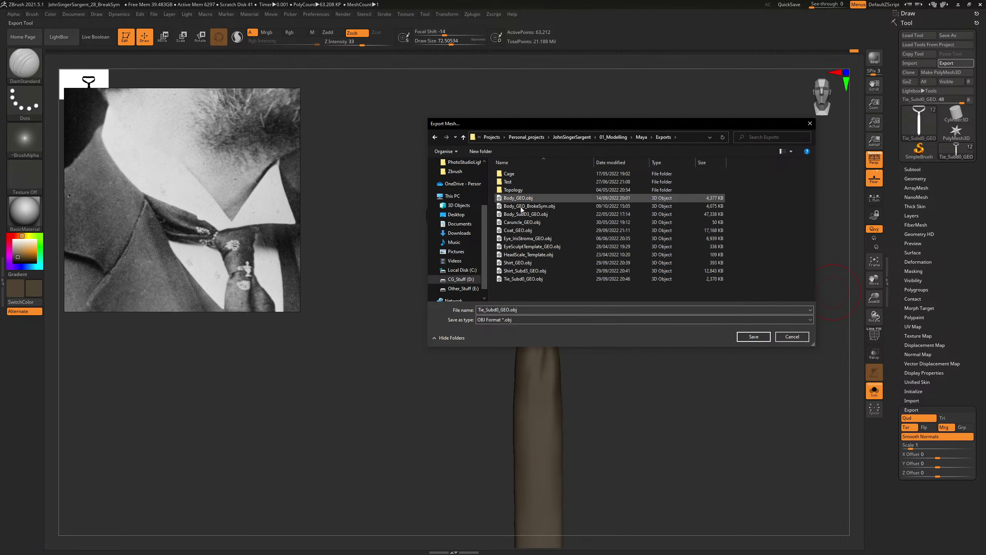
click(524, 279)
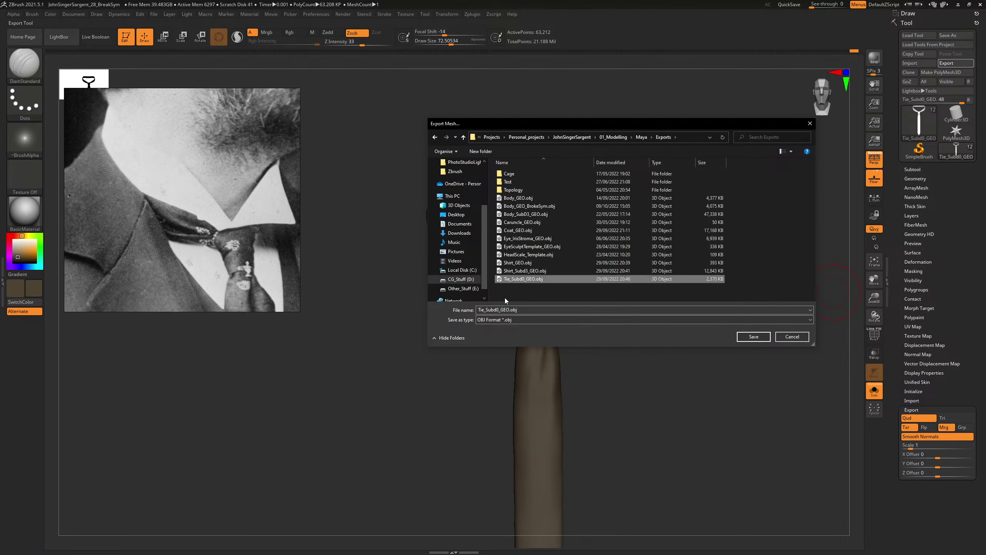
click(500, 310)
click(500, 309)
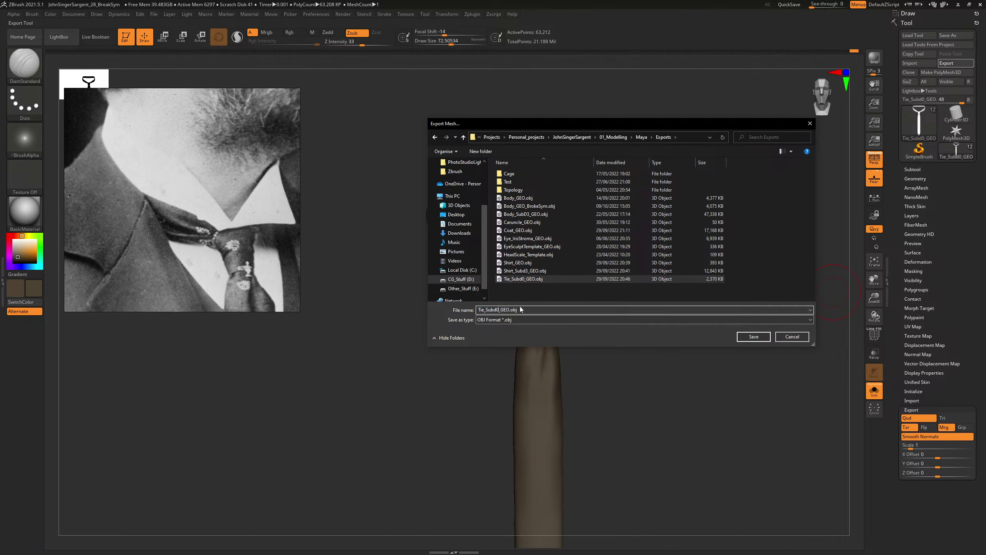
key(Return)
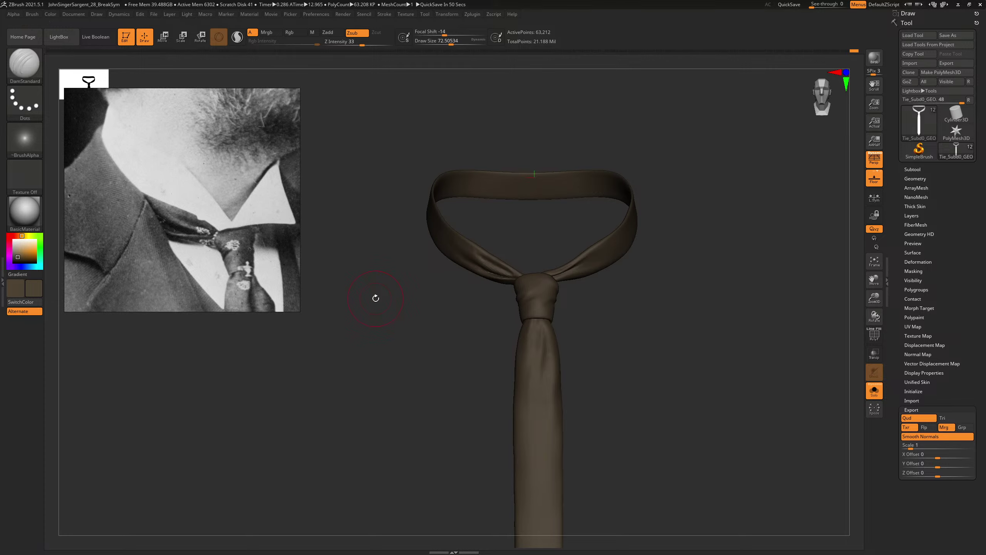
Step: Adjust the edge of the neck strap just right of the knot with the Move brush
mouse_move(625, 305)
alt+mouse_down()
mouse_move(601, 297)
mouse_move(649, 359)
mouse_move(645, 345)
mouse_move(670, 353)
mouse_move(636, 326)
alt+mouse_up()
key(shift)
key(shift+f)
key(shift+f)
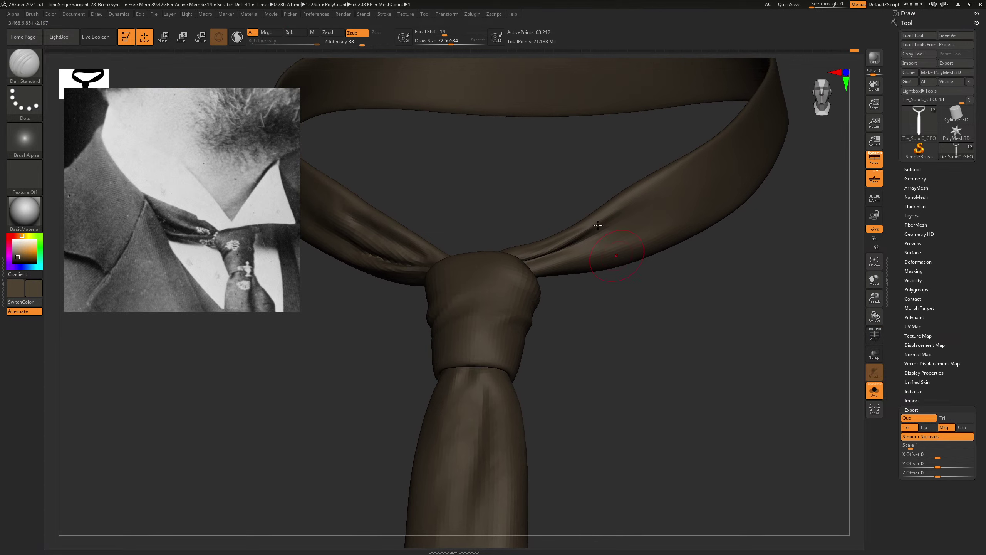
key(b)
key(m)
key(v)
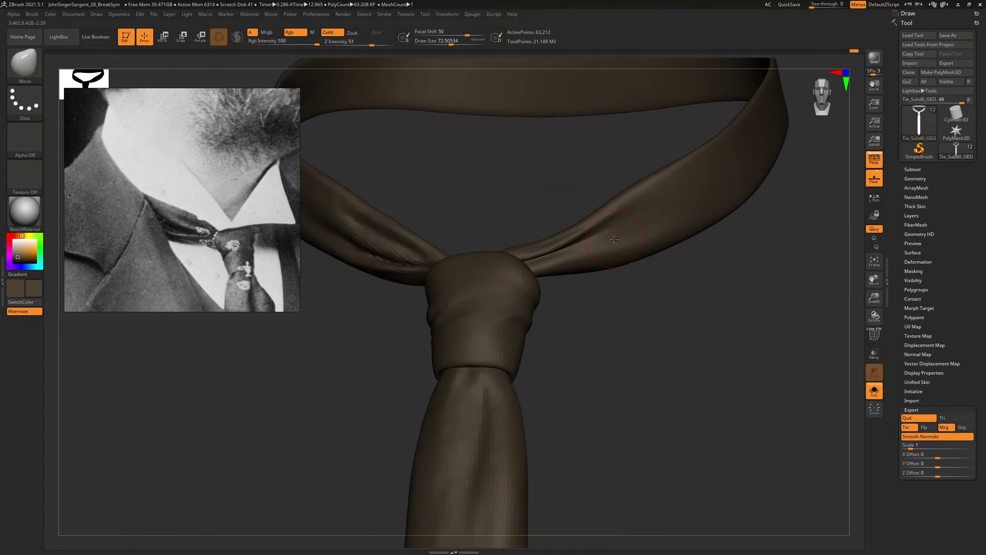
mouse_move(549, 229)
mouse_down()
mouse_move(561, 220)
mouse_move(545, 240)
mouse_move(540, 231)
mouse_move(581, 215)
mouse_up()
Step: Nudge the strap right of the knot with the Move brush at a draw size of about 396, and show the other subtools
key(s)
key(s)
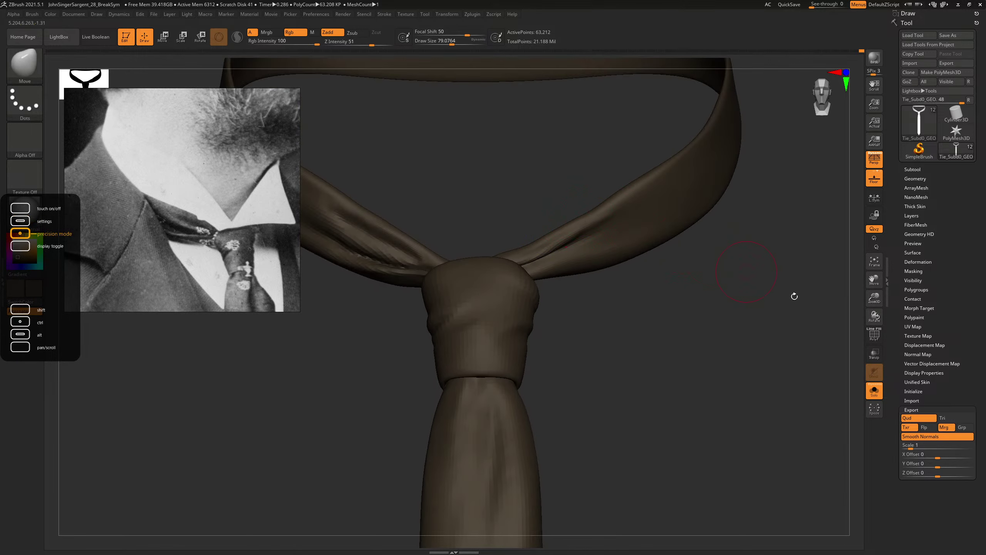
click(874, 390)
click(874, 390)
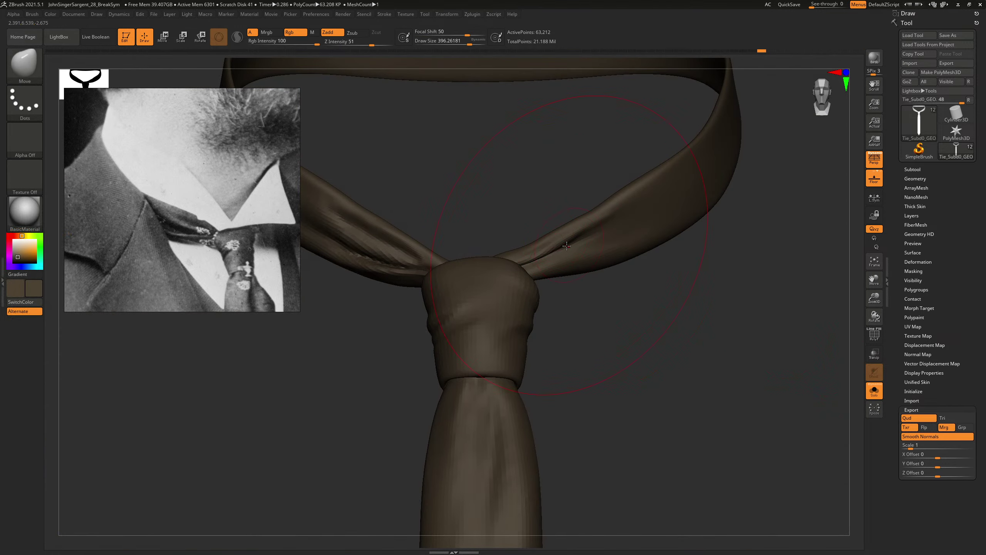
drag(567, 245, 550, 256)
click(881, 396)
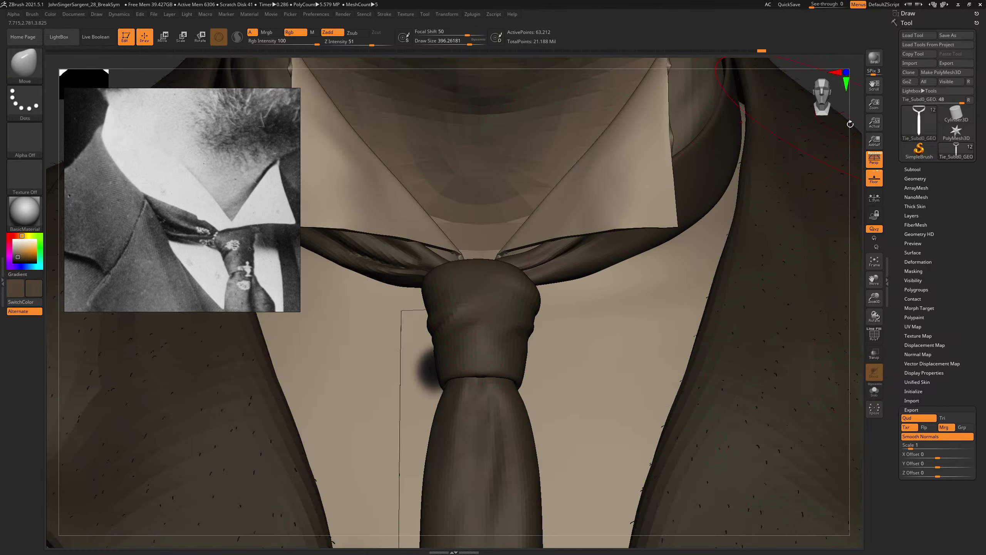
alt+drag(855, 108, 712, 161)
drag(728, 196, 835, 212)
Step: Refine the strap beneath the shirt collar, right of the knot, with Move Topological at a draw size of about 227
key(b)
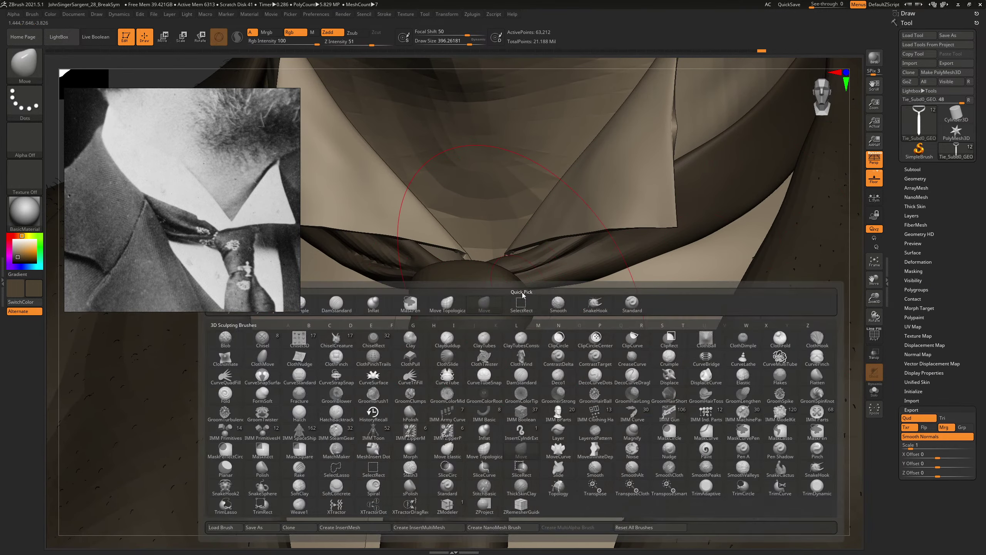
key(m)
key(t)
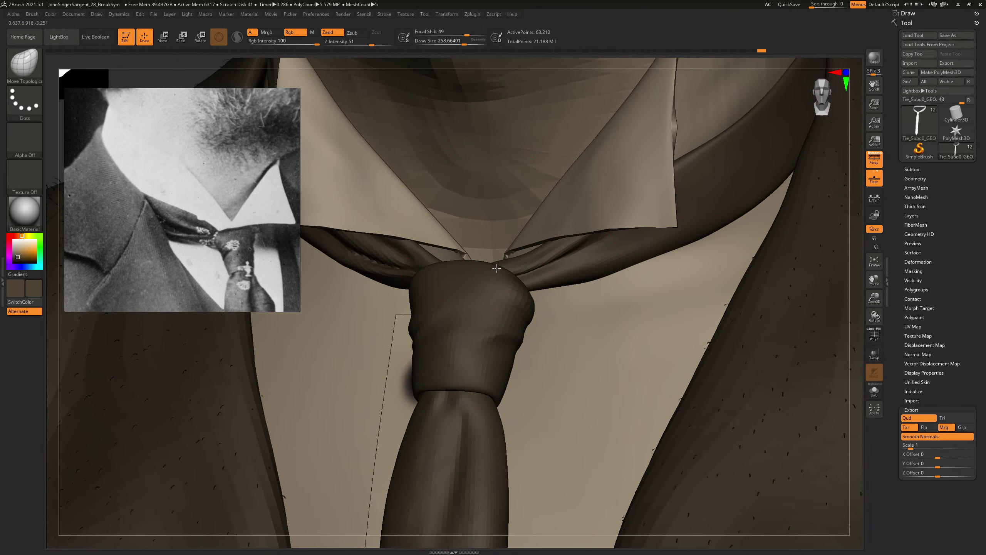
key(s)
drag(531, 248, 520, 249)
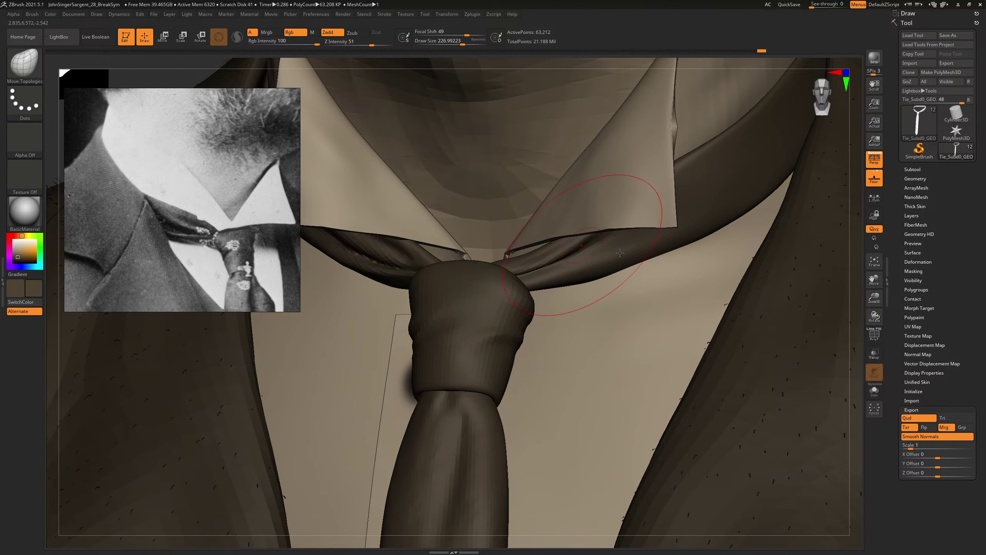
Step: Check the tie on the full character and export the adjusted mesh again to the Maya Exports folder
drag(859, 350, 603, 170)
mouse_move(691, 206)
shift+mouse_down()
mouse_move(713, 216)
mouse_move(716, 194)
mouse_move(725, 193)
mouse_move(695, 187)
shift+mouse_up()
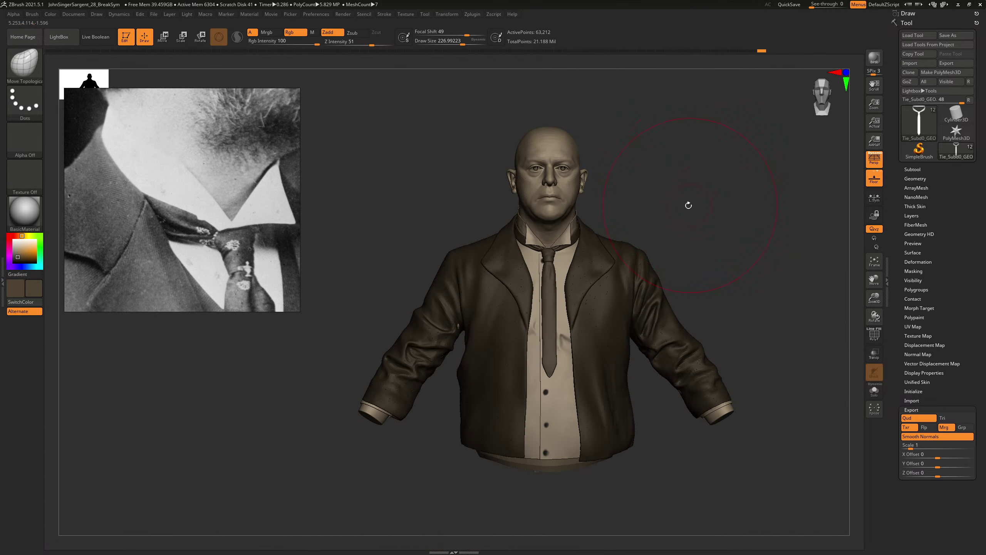
drag(689, 205, 660, 205)
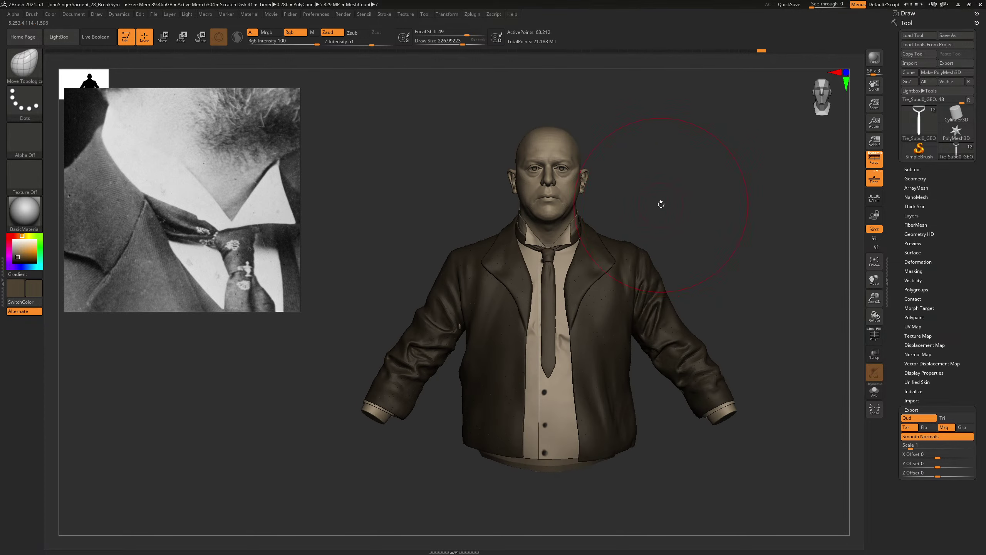
click(956, 63)
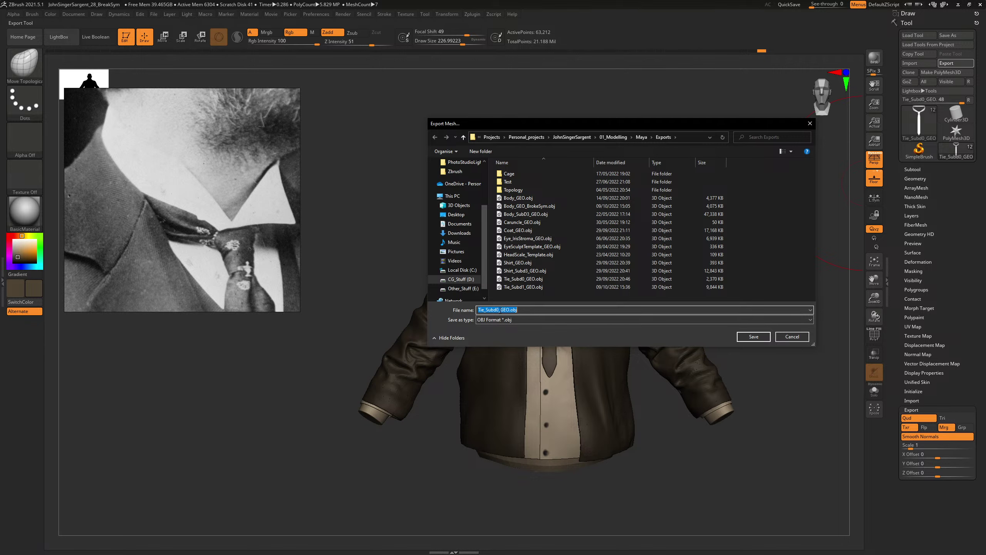
click(499, 309)
key(Return)
click(517, 277)
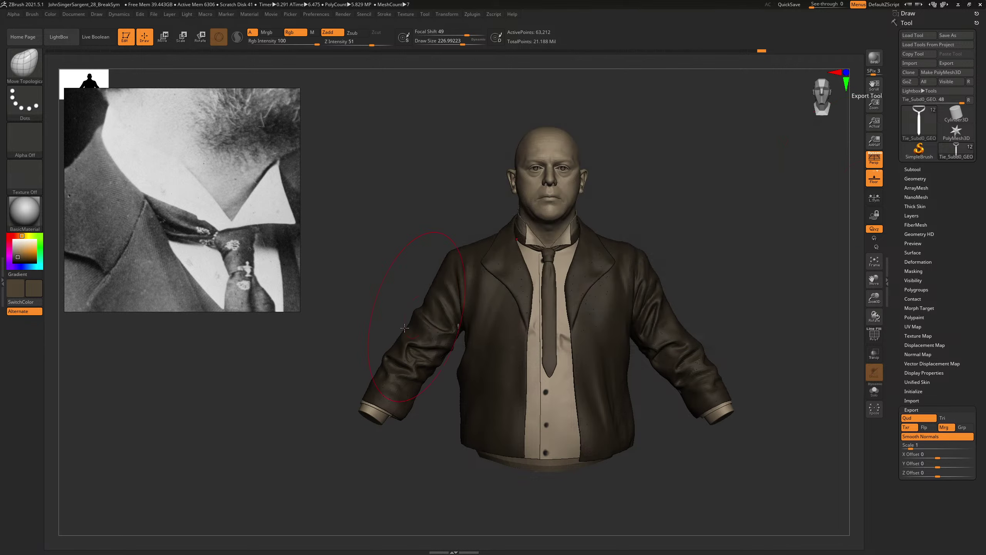
Step: Switch to Katana, move the reference photograph aside and examine its coat lapel and necktie up close
key(alt+Tab)
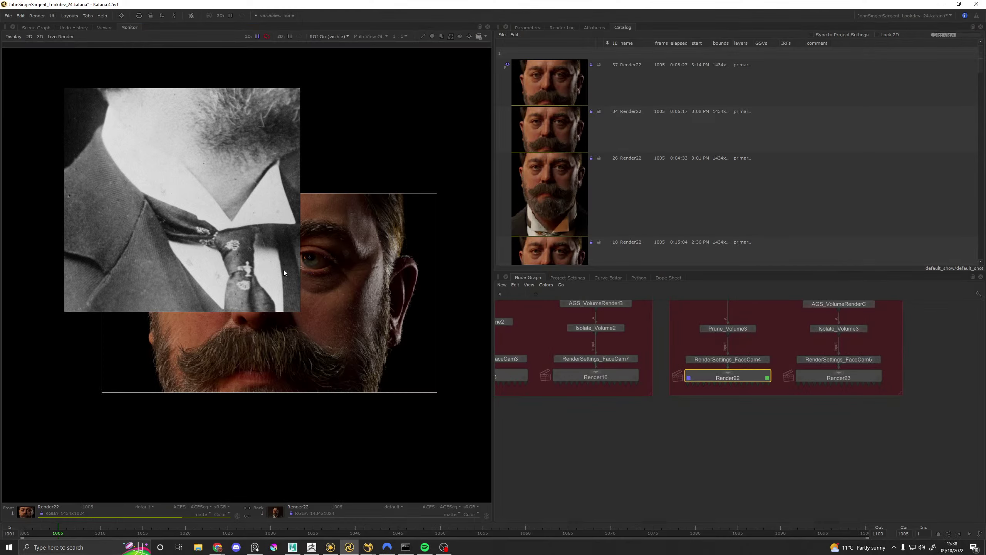
right_drag(216, 156, 759, 229)
scroll(241, 287, up, 1)
scroll(265, 296, down, 2)
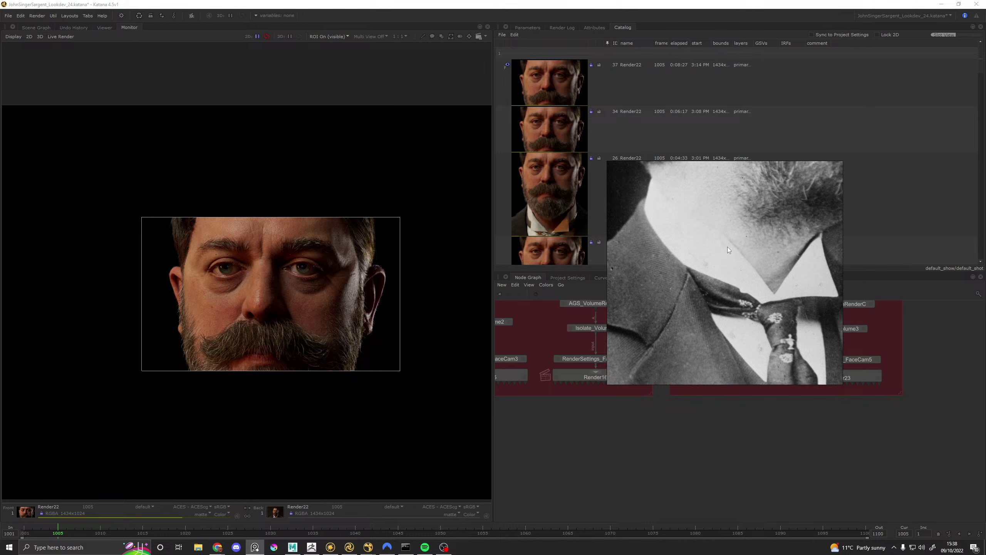
middle_drag(727, 246, 778, 216)
scroll(700, 337, up, 2)
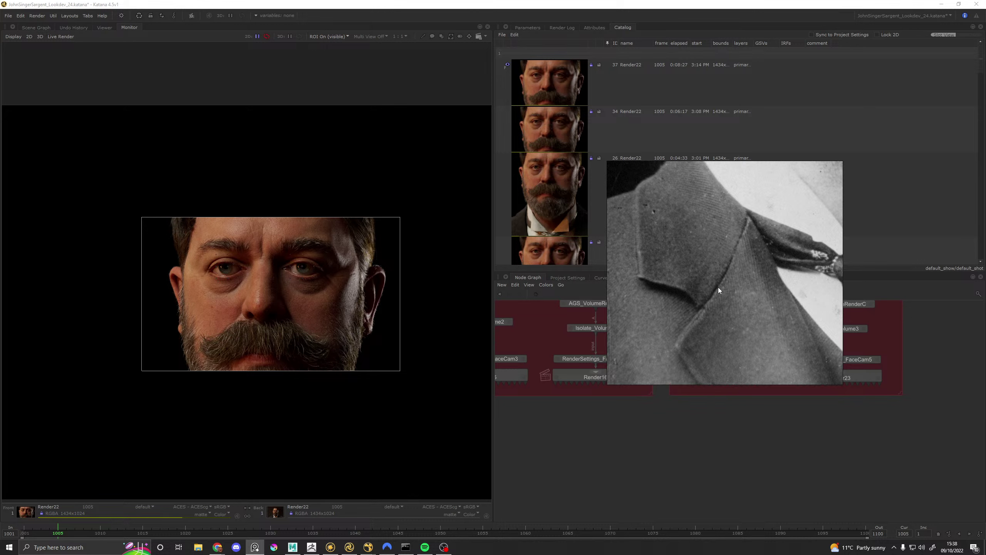
middle_drag(724, 267, 687, 265)
key(alt+Tab)
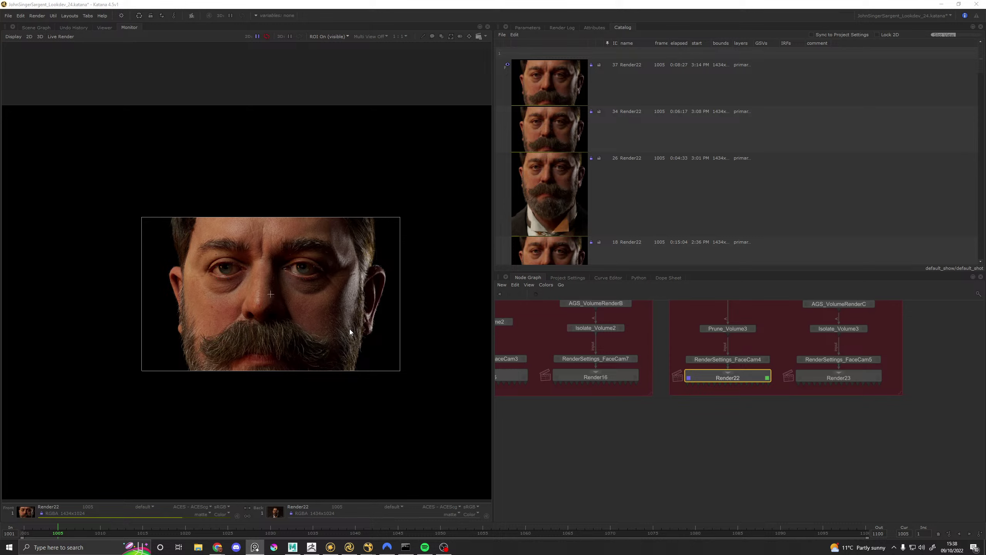
Step: Switch to Maya and import Tie_Subd1_GEO.obj from the 01_Modelling/Maya/Exports folder
click(298, 548)
scroll(459, 259, down, 3)
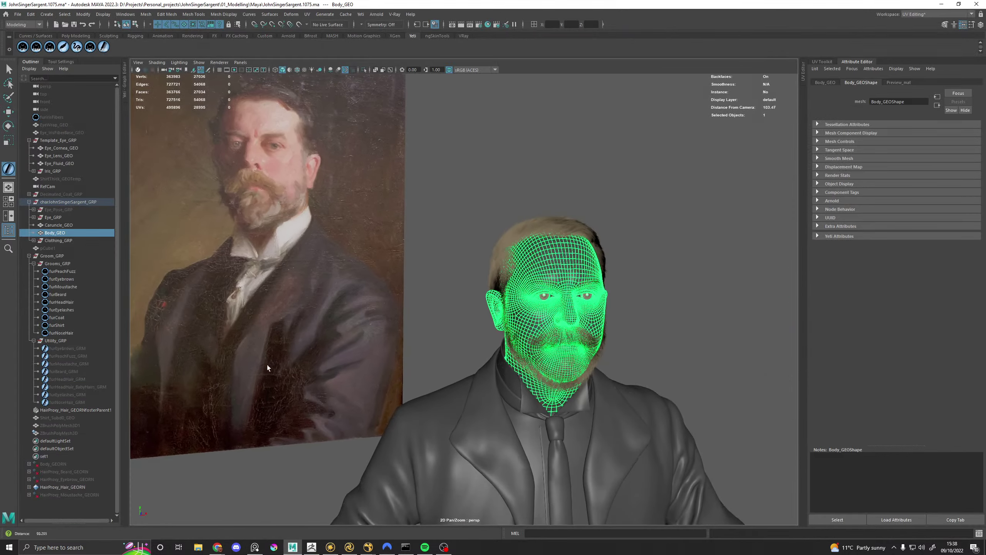
scroll(460, 258, up, 2)
click(17, 14)
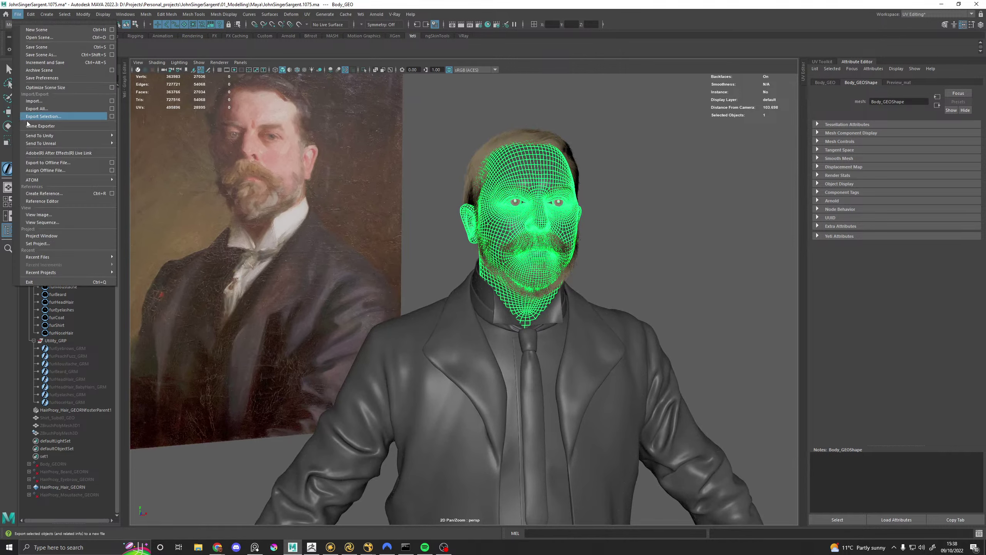
click(38, 103)
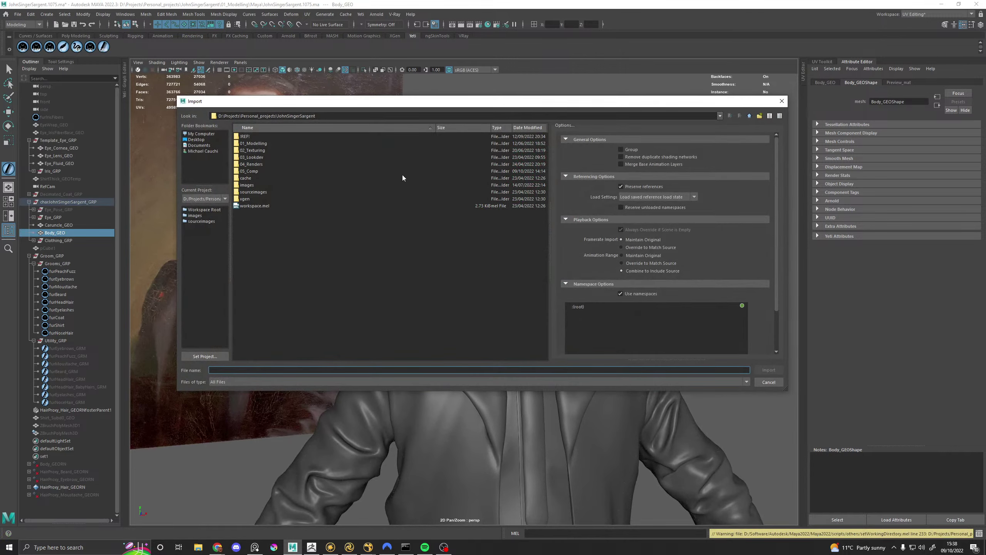
double_click(250, 143)
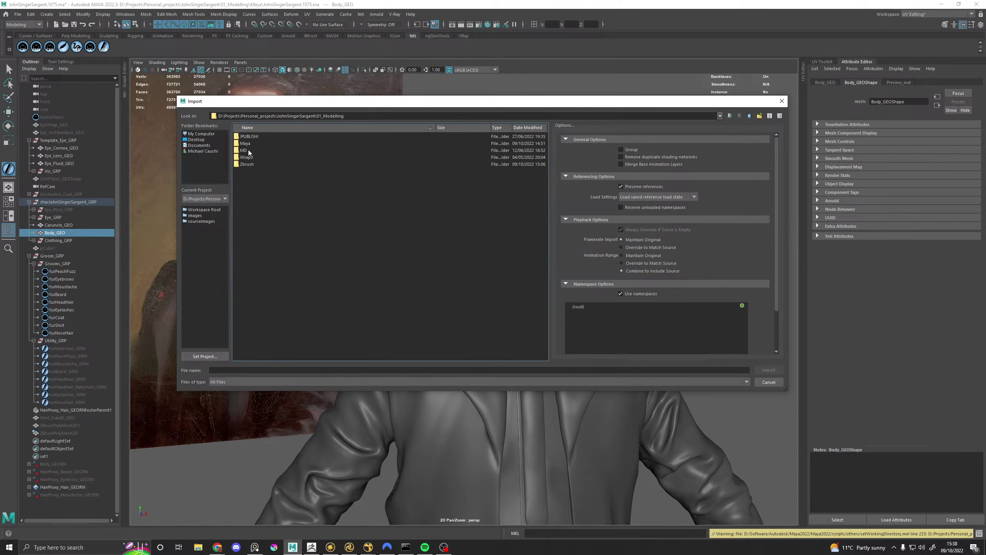
double_click(249, 144)
scroll(257, 181, down, 3)
scroll(257, 182, up, 3)
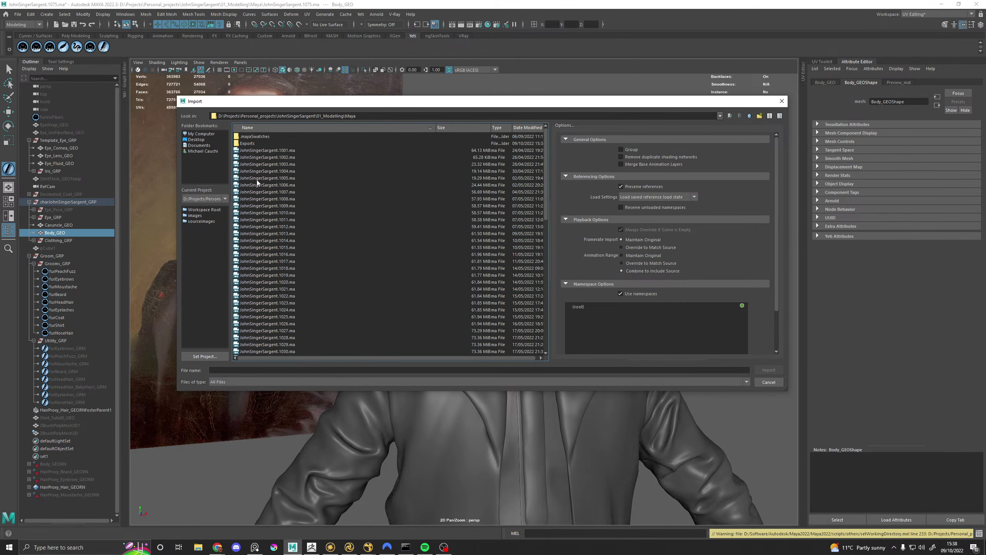
double_click(247, 143)
click(257, 331)
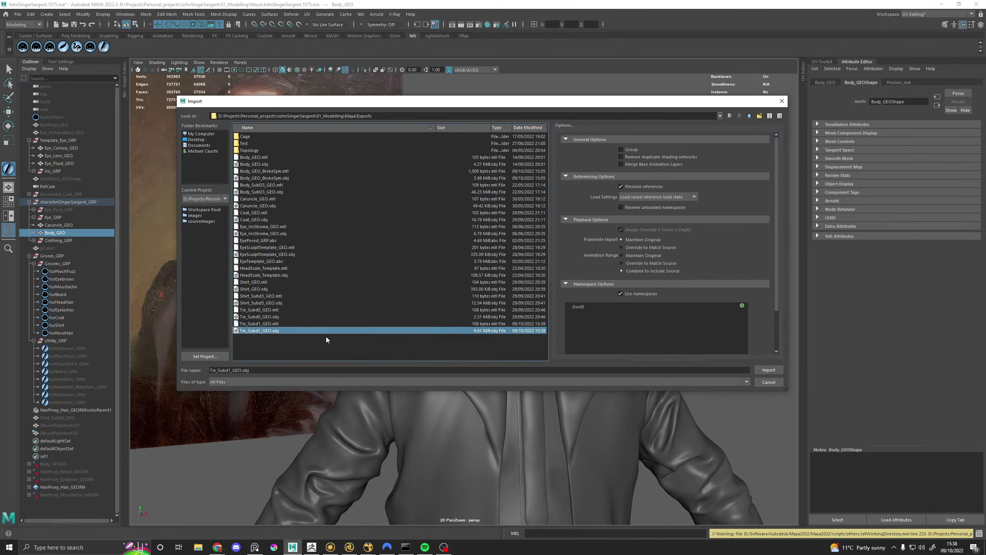
click(760, 369)
click(473, 277)
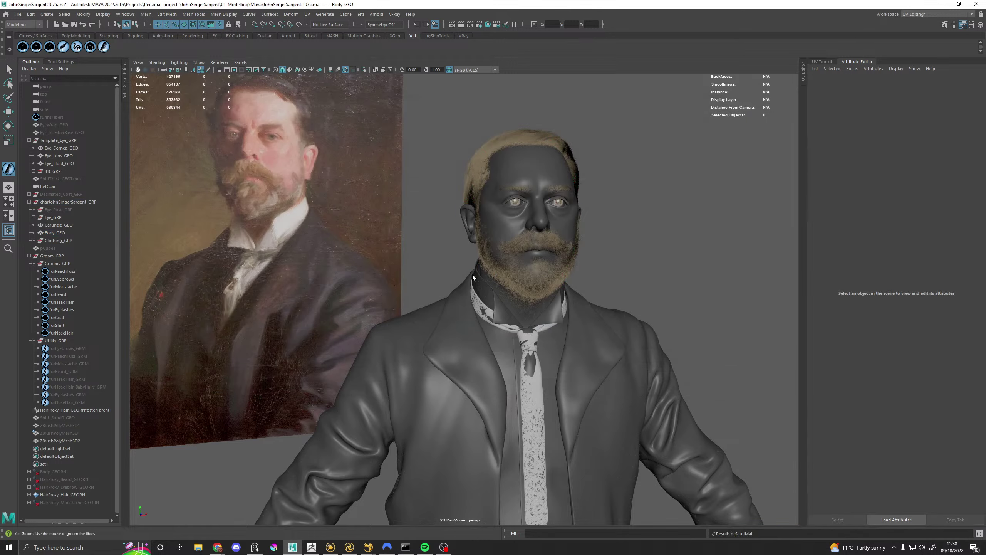
Step: Assign the existing Preview_mat material to the imported tie mesh
scroll(525, 319, up, 10)
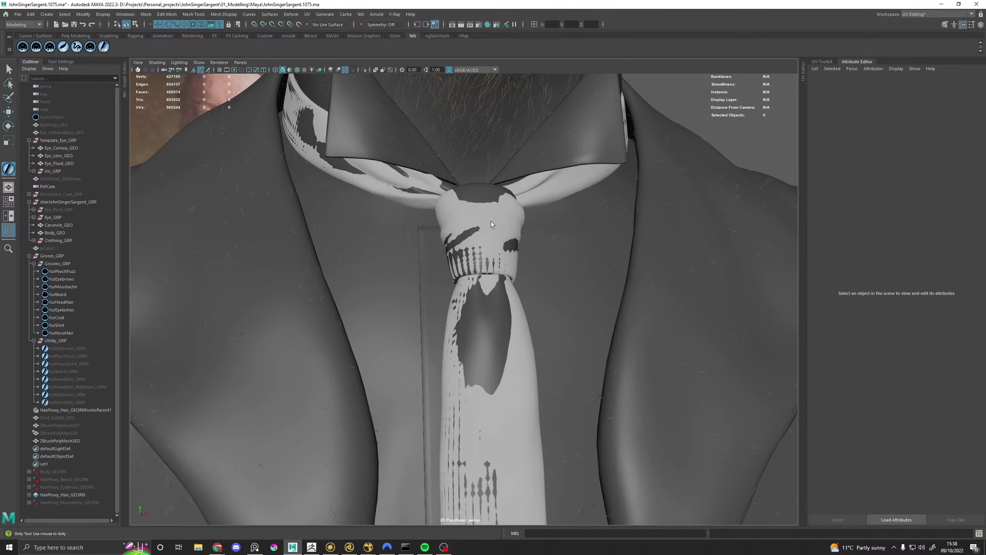
alt+drag(493, 220, 507, 222)
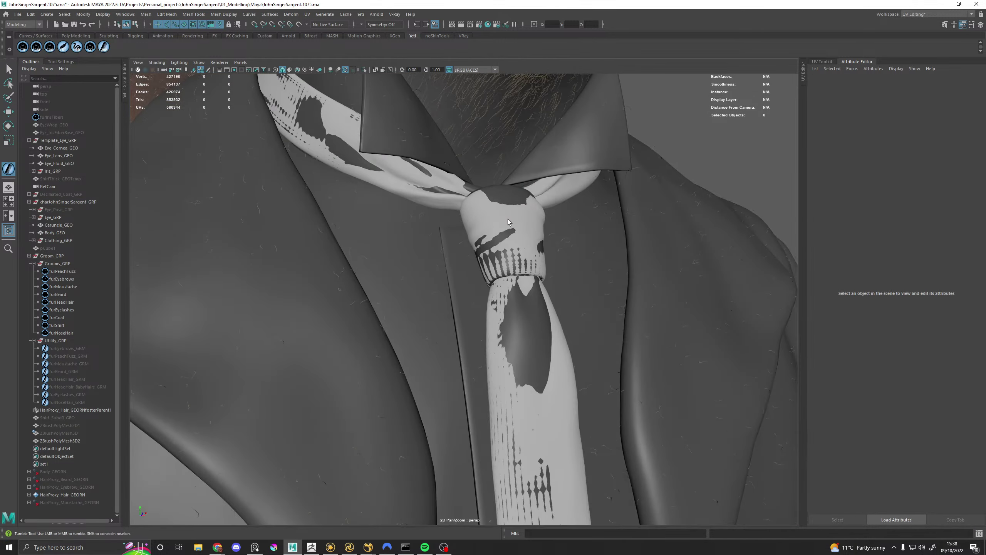
click(61, 441)
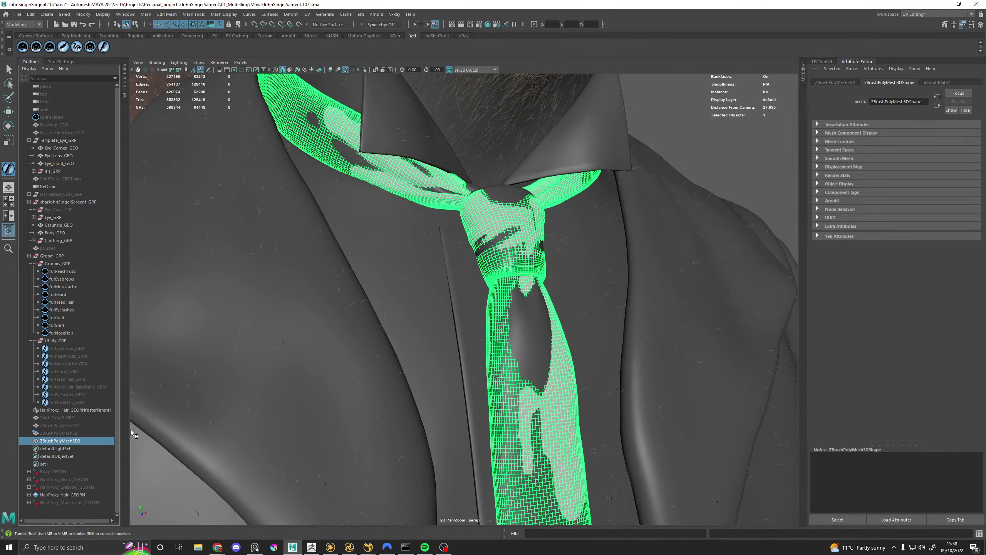
right_click(761, 124)
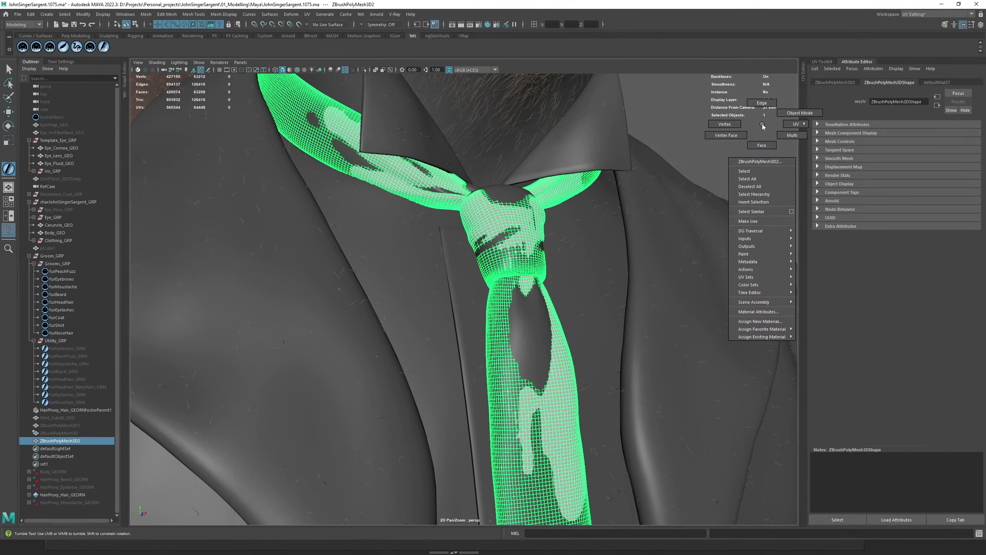
mouse_move(767, 338)
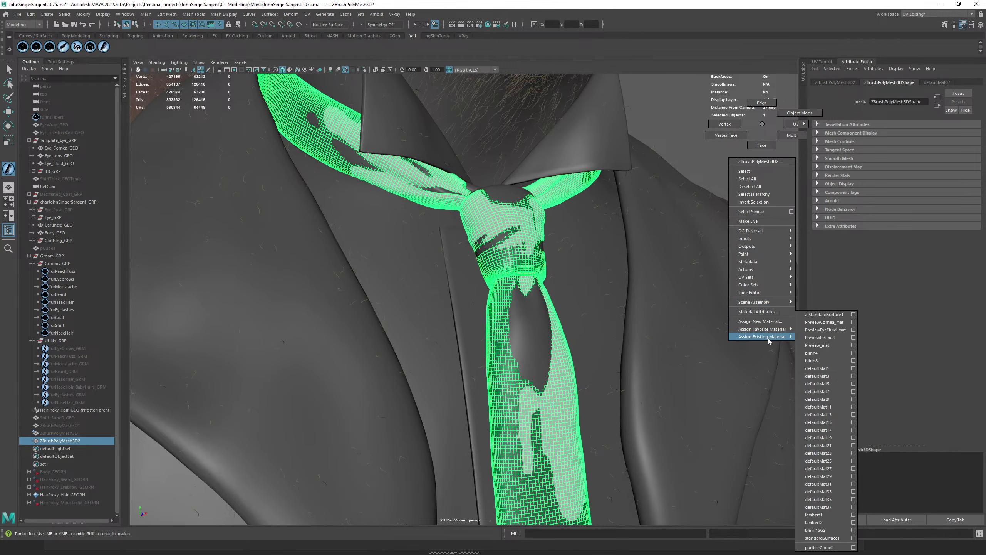
click(825, 345)
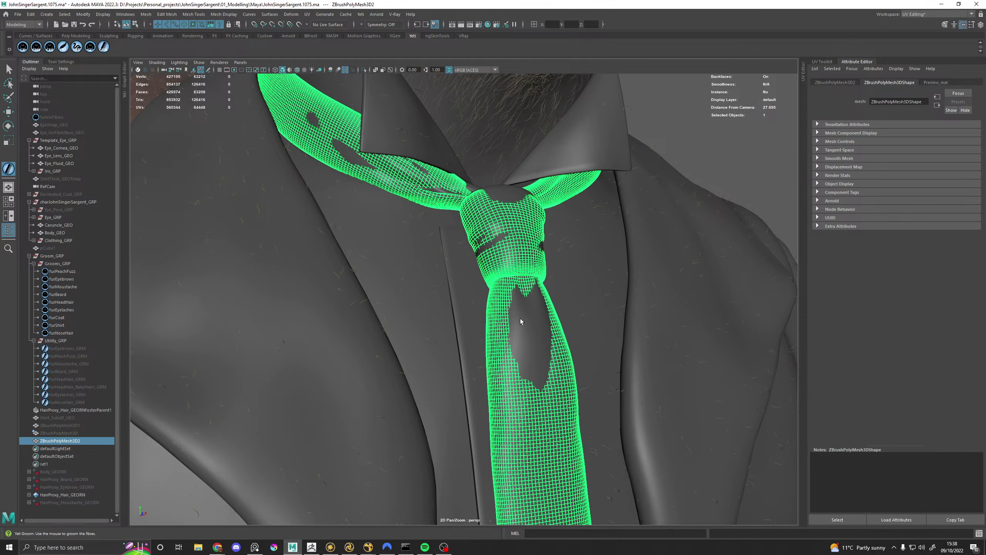
Step: Copy the name of the old Tie_GEO mesh in Clothing_GRP, and delete that mesh
click(34, 240)
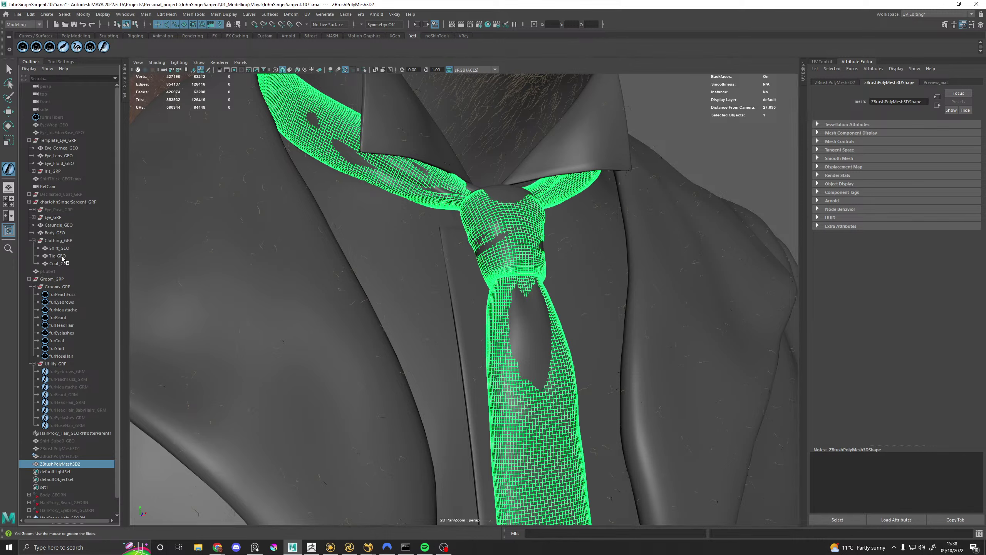
double_click(60, 256)
key(ctrl+c)
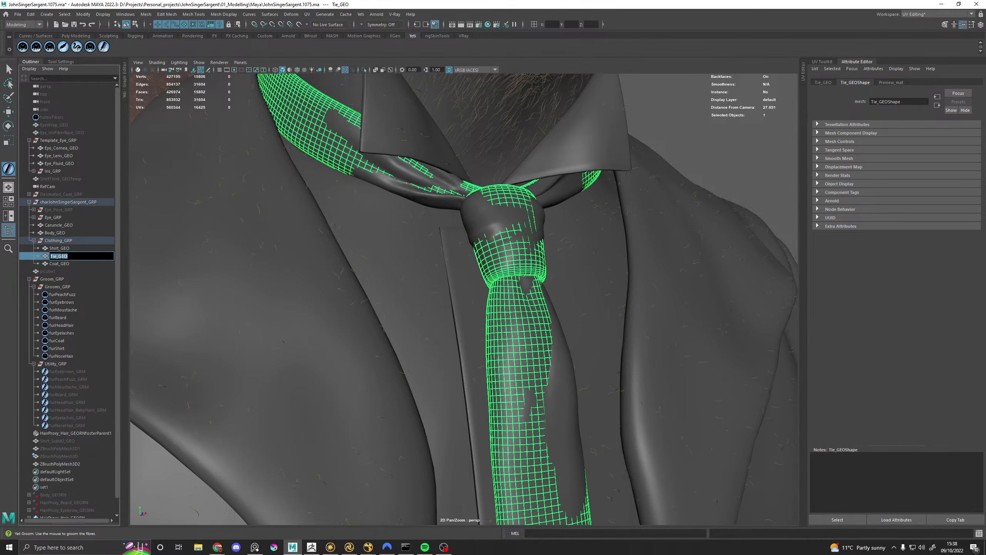
key(Escape)
key(Delete)
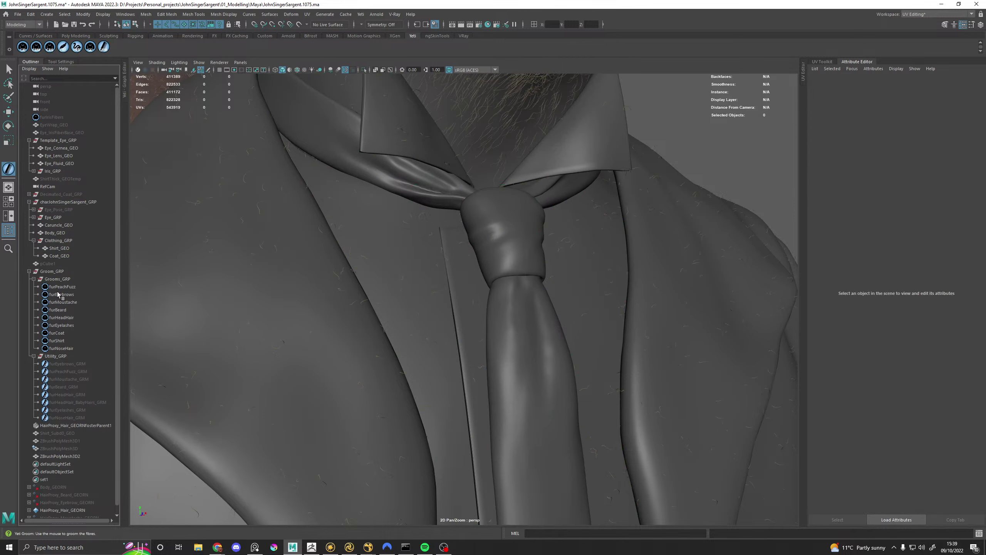
Step: Rename the imported tie mesh as Tie_GEO and parent it under Clothing_GRP
double_click(66, 456)
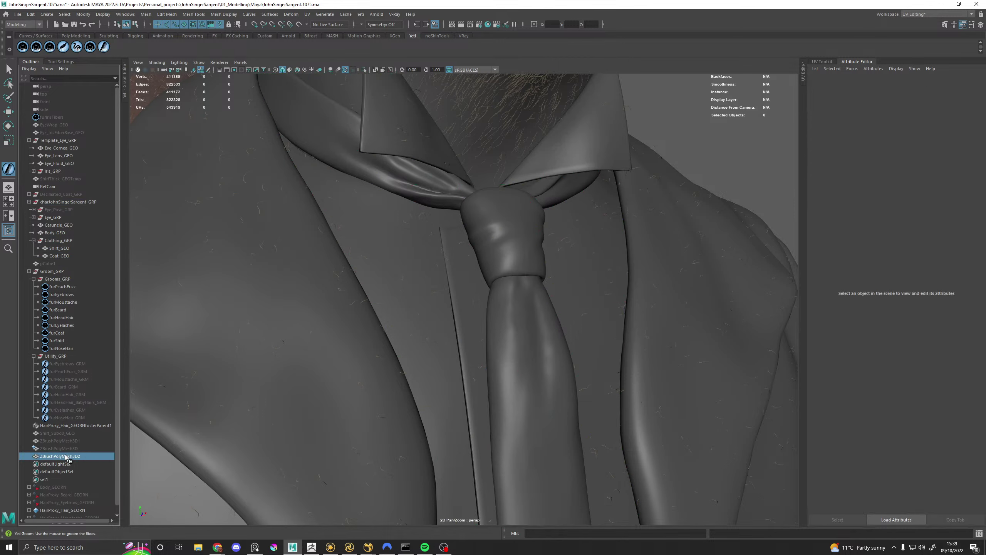
key(ctrl+v)
key(Return)
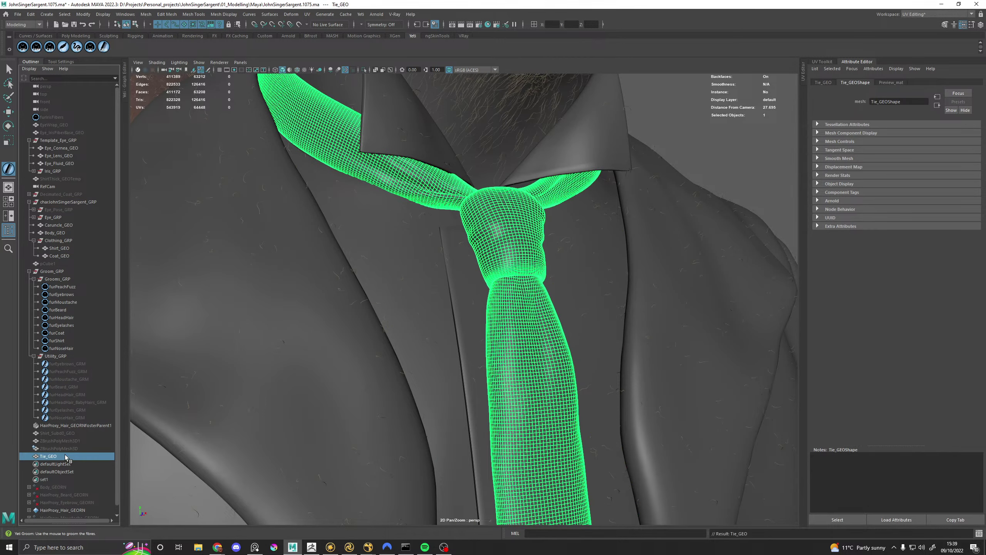
middle_drag(66, 457, 58, 241)
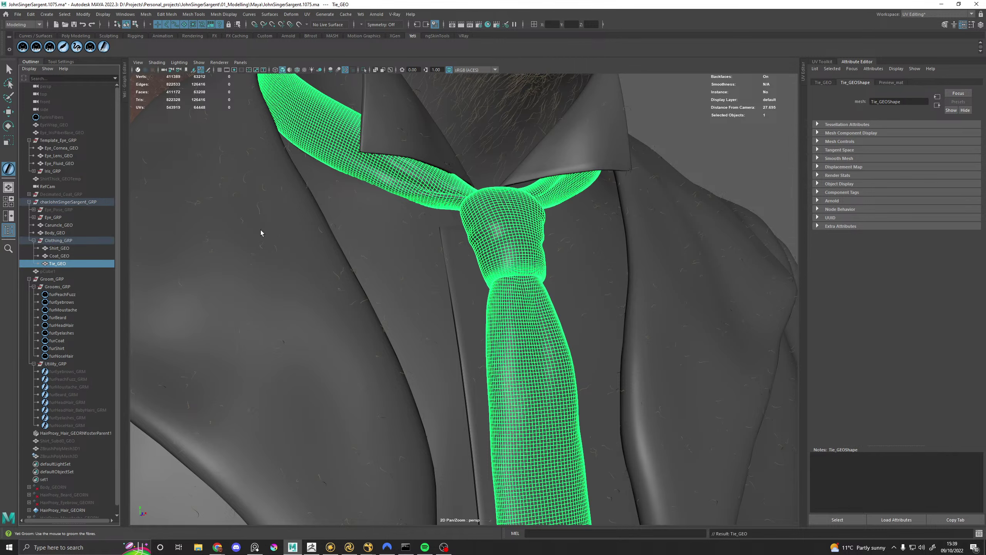
Step: Deselect the tie and examine its knot, strap and fit against the collar and coat from several angles
scroll(628, 216, down, 5)
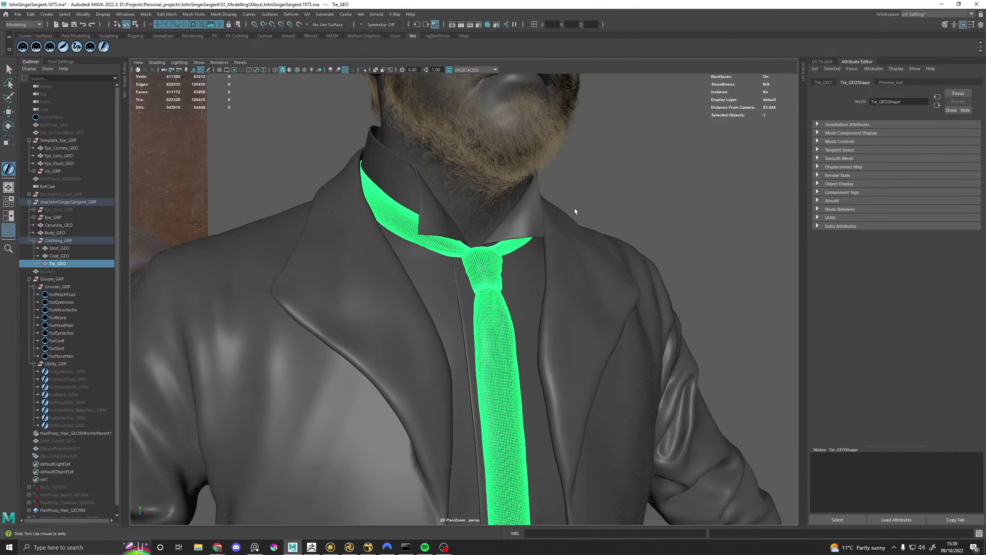
key(q)
click(635, 162)
alt+drag(522, 222, 581, 275)
alt+drag(494, 282, 586, 266)
scroll(528, 271, down, 4)
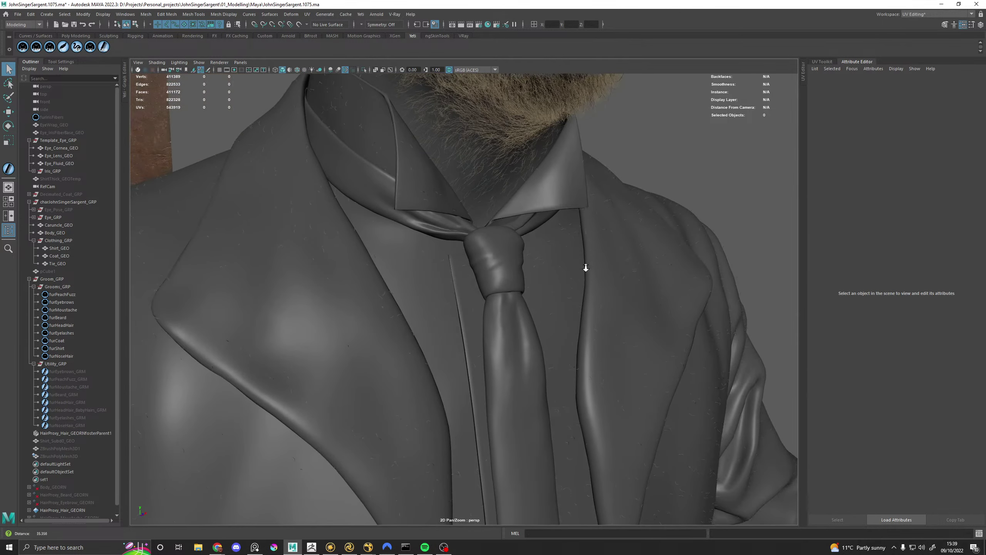
scroll(585, 267, down, 5)
alt+drag(406, 303, 379, 299)
alt+right_drag(379, 298, 663, 303)
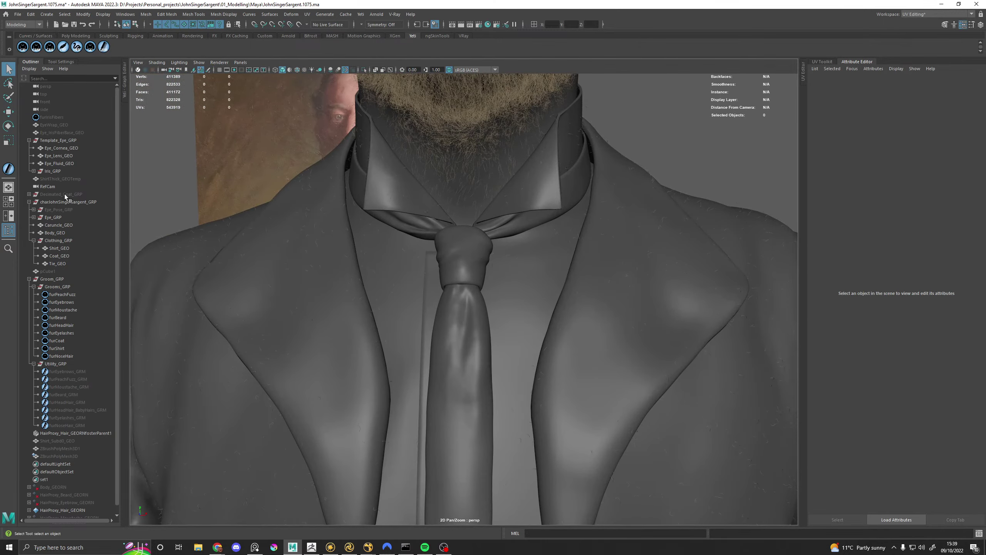
Step: Select the whole charJohnSingerSargent_GRP character group
click(55, 202)
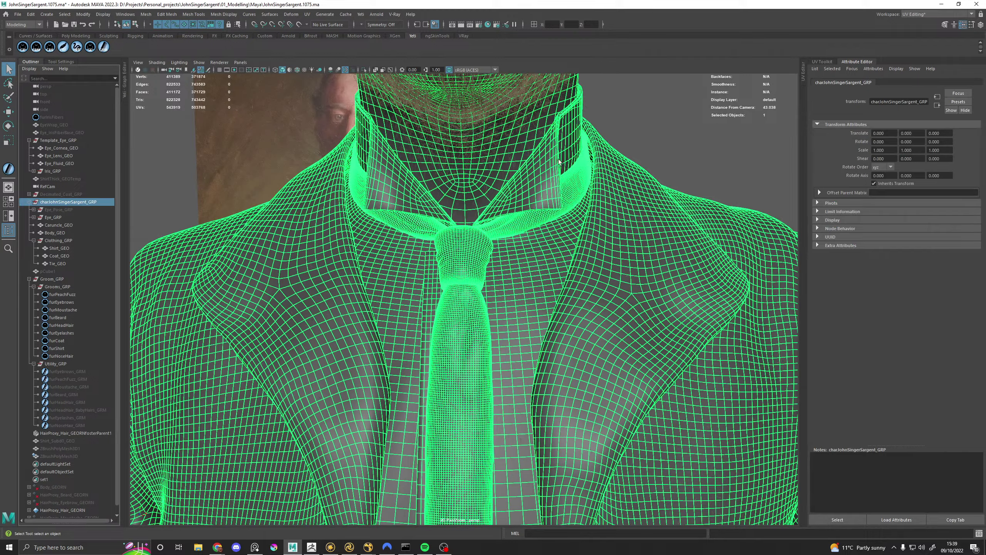
key(f)
alt+right_drag(297, 147, 588, 253)
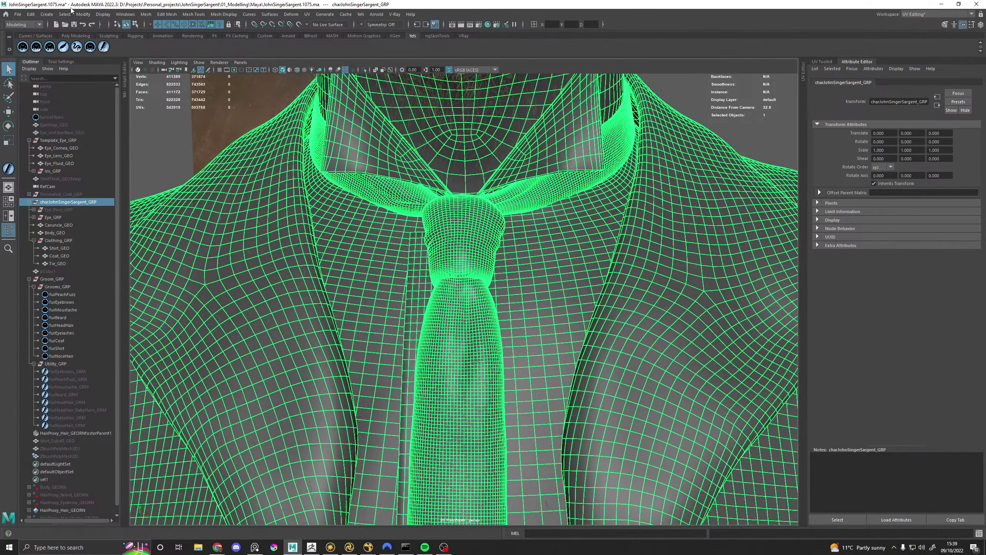
click(18, 14)
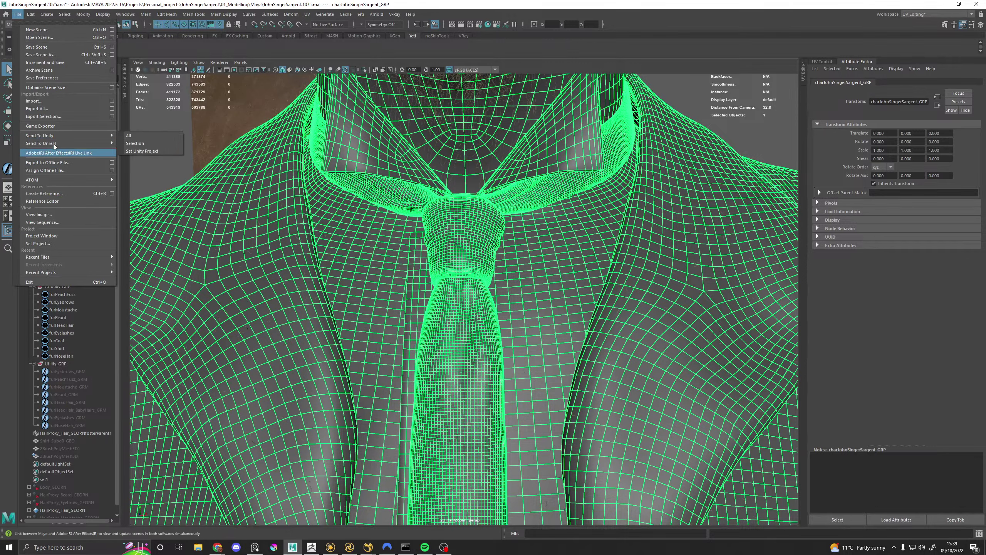
click(44, 116)
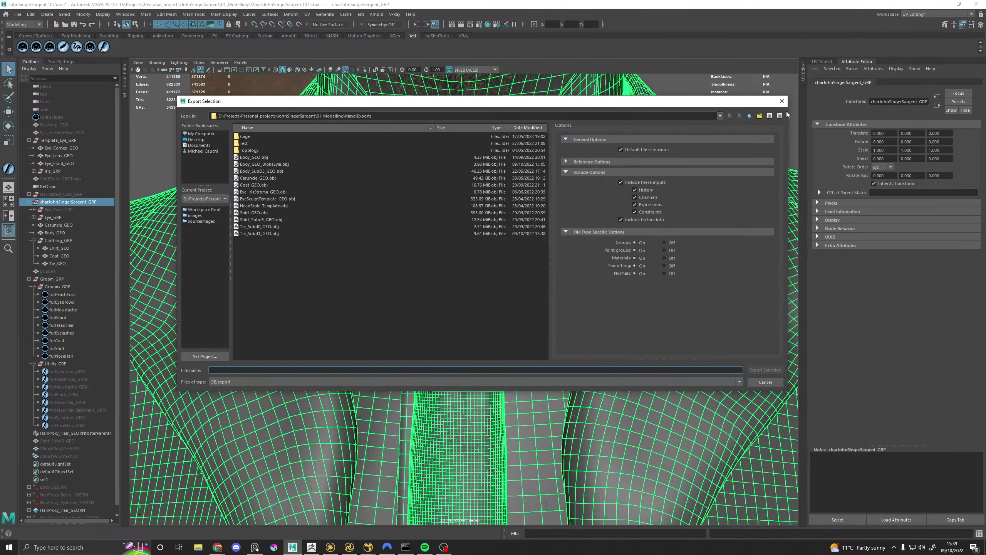
click(781, 100)
Step: Try to export the selected group as Alembic for the current frame, replacing charJohnSingerSargent_GRP.abc in the 01_Modelling PUBLISH folder
click(346, 15)
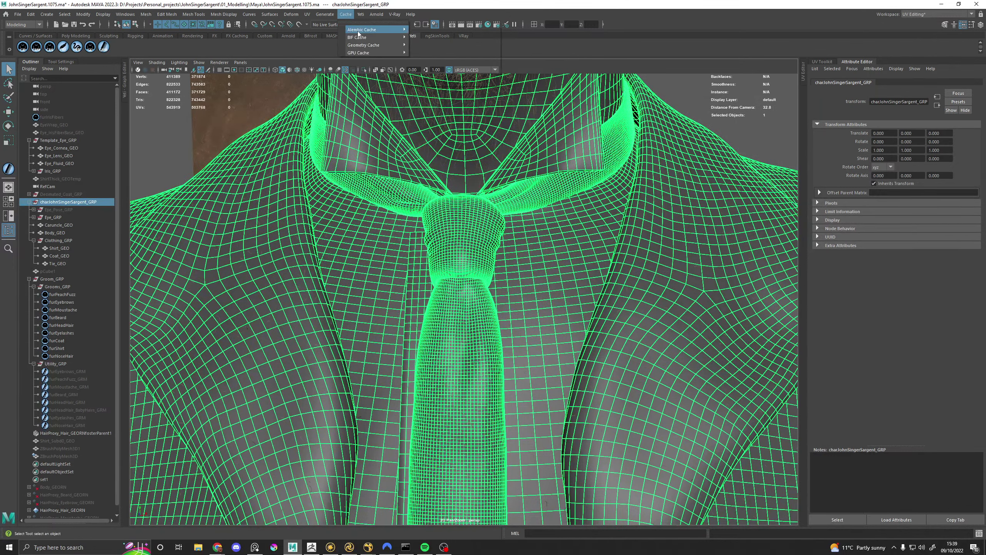
mouse_move(373, 30)
click(432, 75)
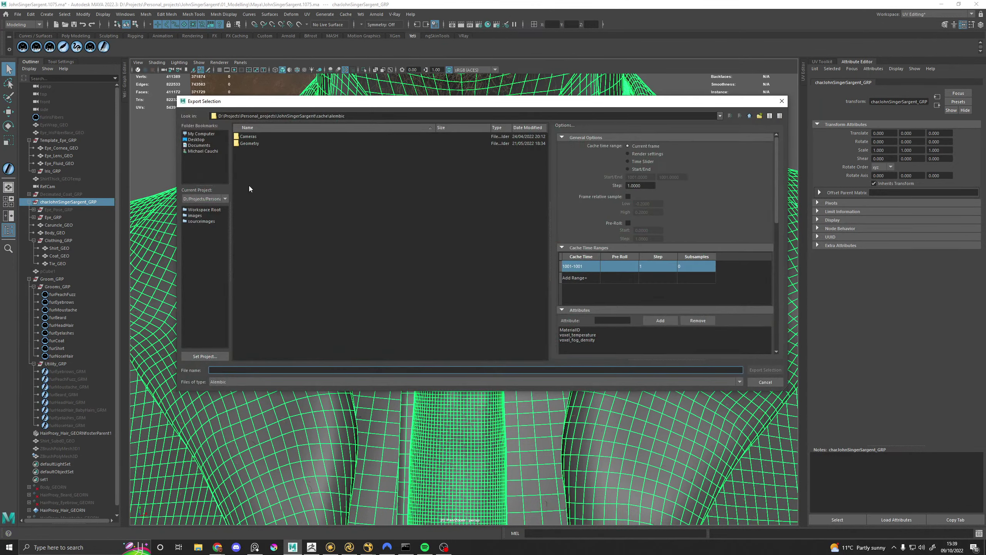
click(749, 116)
click(749, 116)
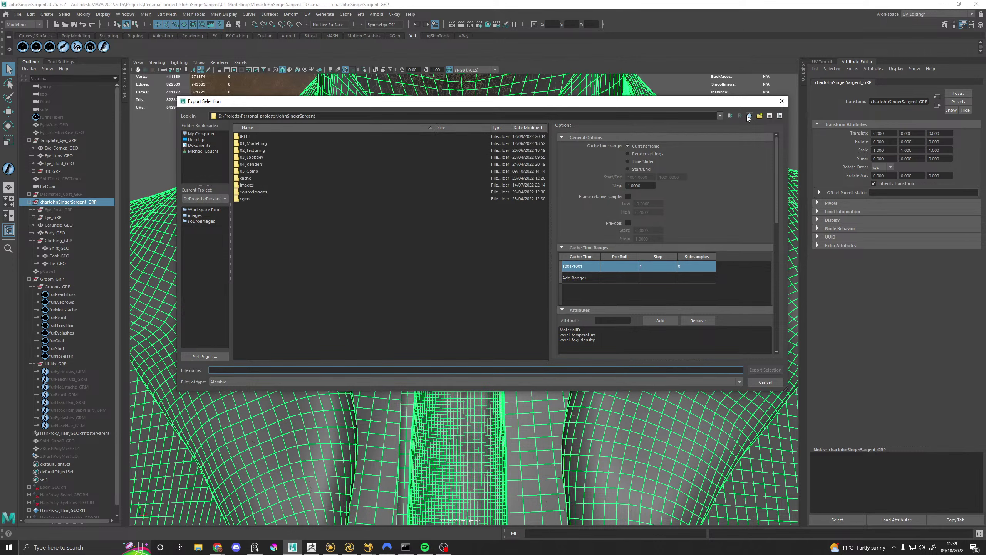
double_click(250, 144)
double_click(248, 137)
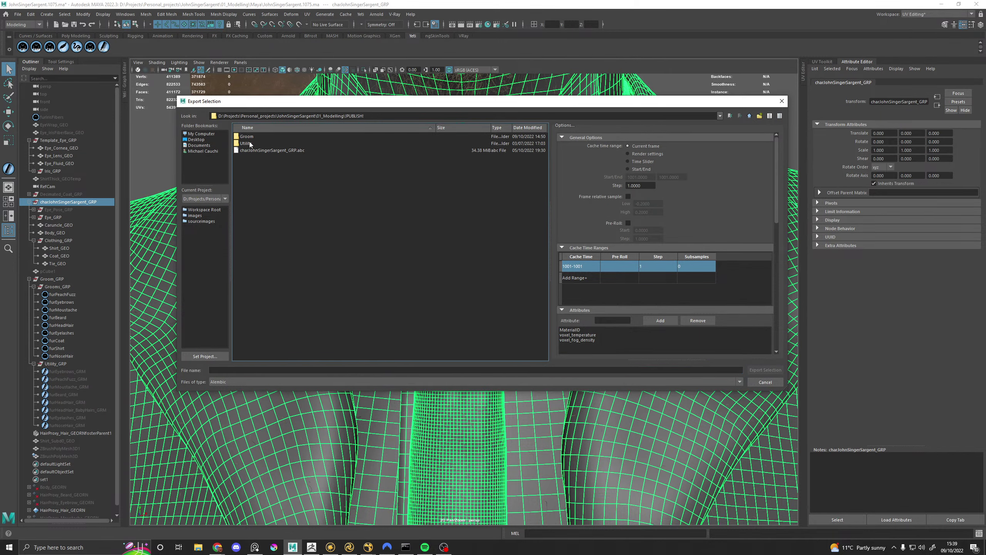
click(272, 150)
click(754, 370)
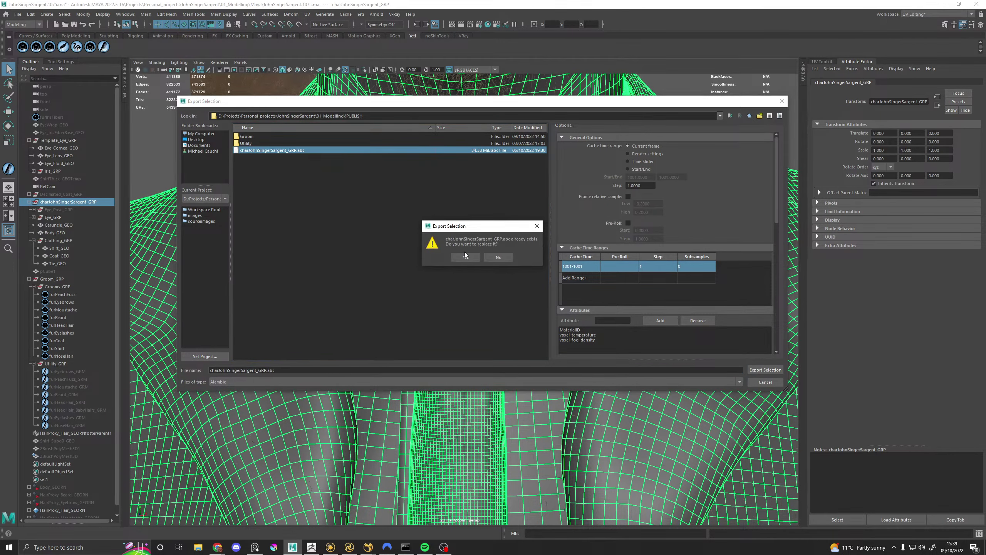
click(466, 259)
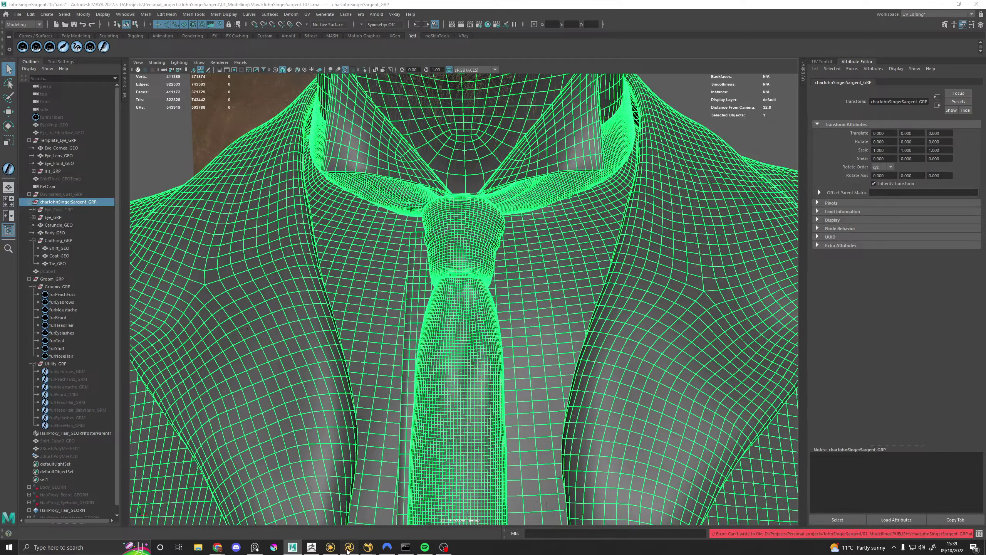
Step: Switch to Katana, show the scene graph and flush the caches
click(349, 547)
click(35, 28)
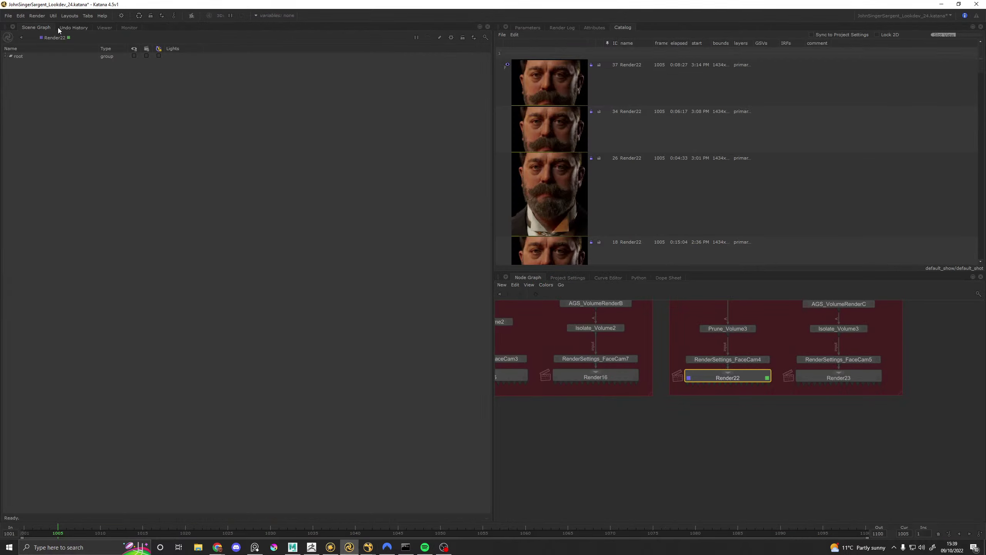
click(53, 15)
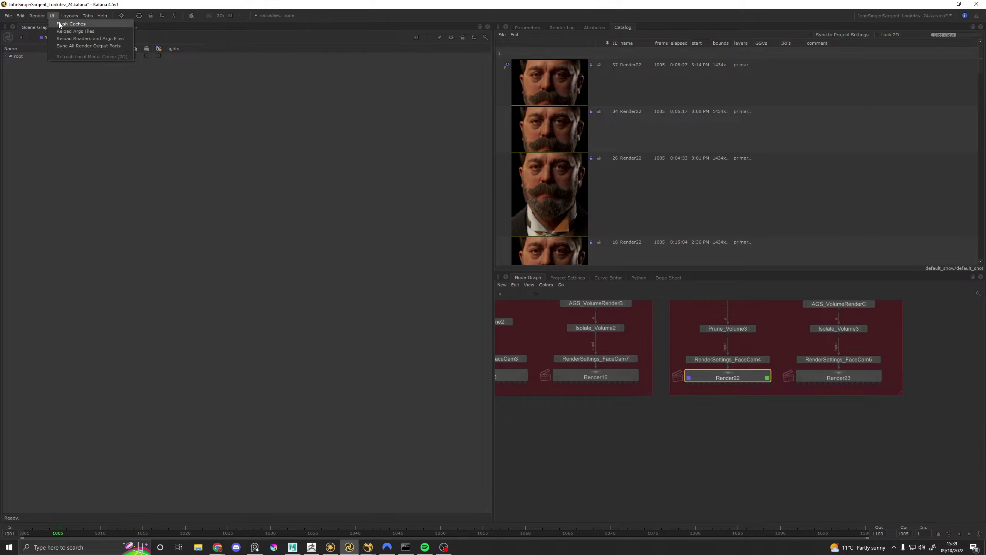
click(71, 24)
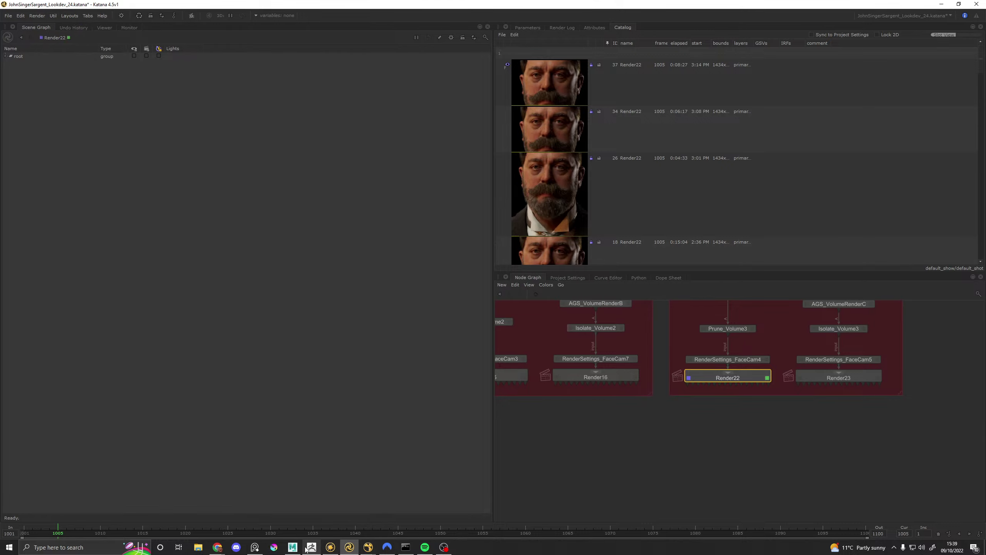
Step: Switch to Maya and export the selected group as Alembic for the current frame, replacing charJohnSingerSargent_GRP.abc in the PUBLISH folder
click(292, 547)
click(345, 14)
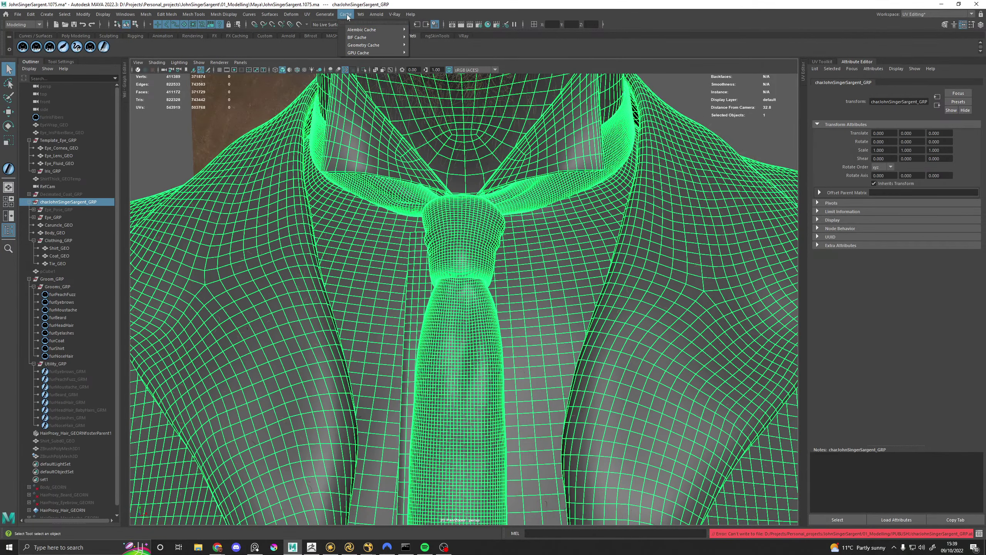
mouse_move(388, 29)
click(455, 69)
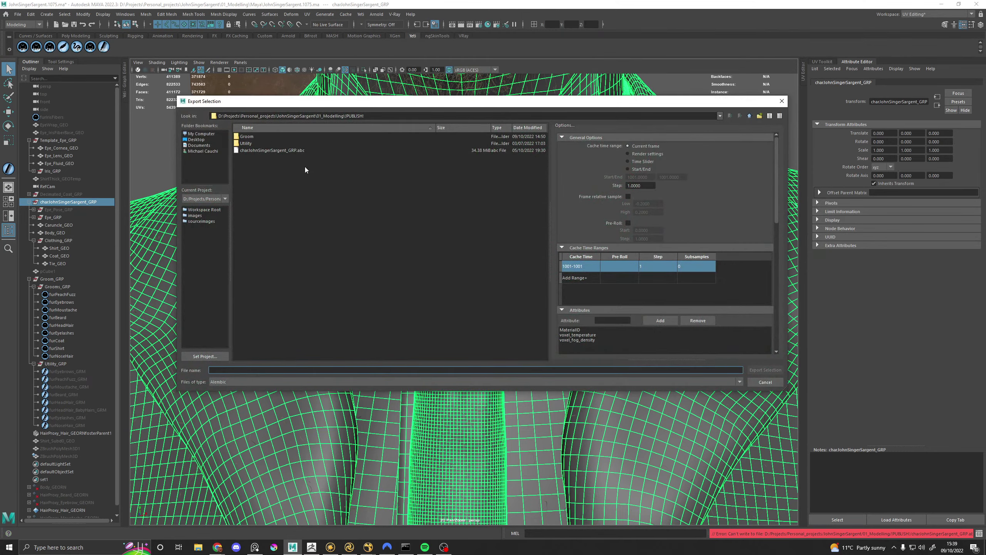
click(274, 151)
click(765, 370)
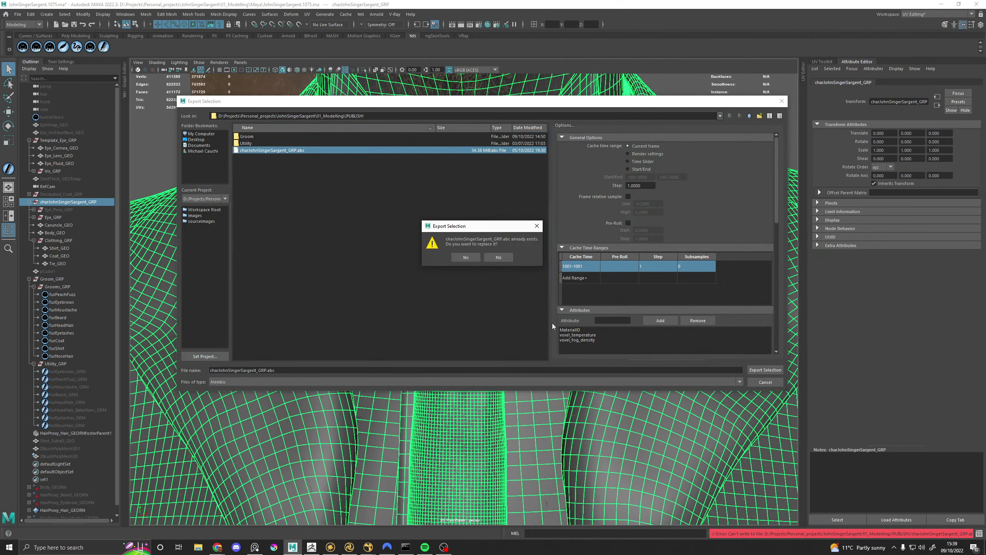
click(466, 259)
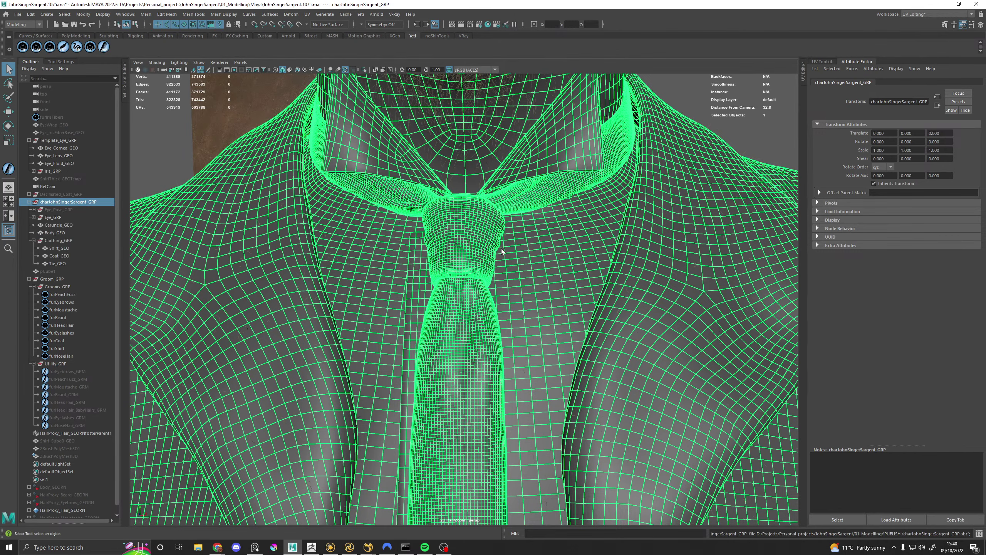
Step: Deselect the character group and check the tie against the shirt and coat on the upper body
scroll(501, 251, down, 6)
click(425, 430)
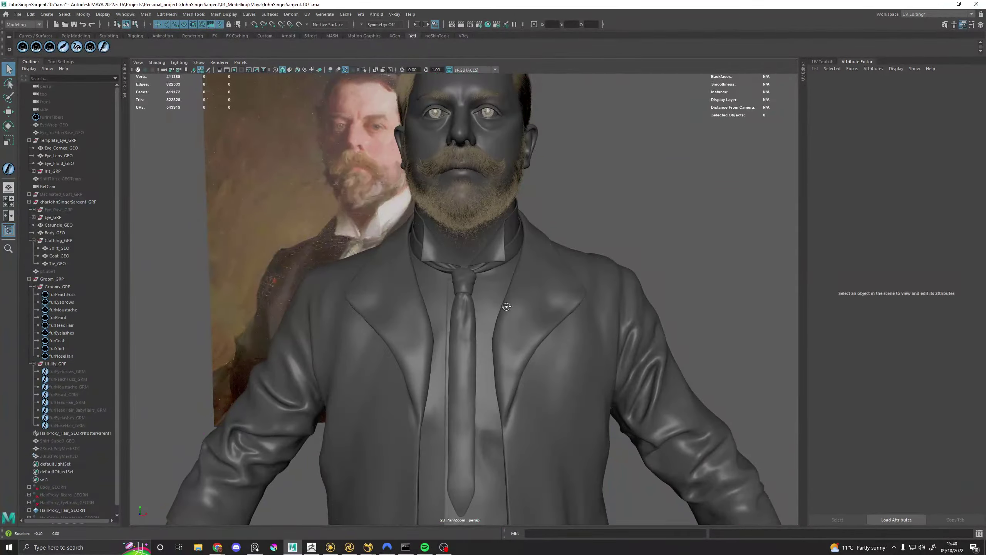
scroll(507, 306, up, 5)
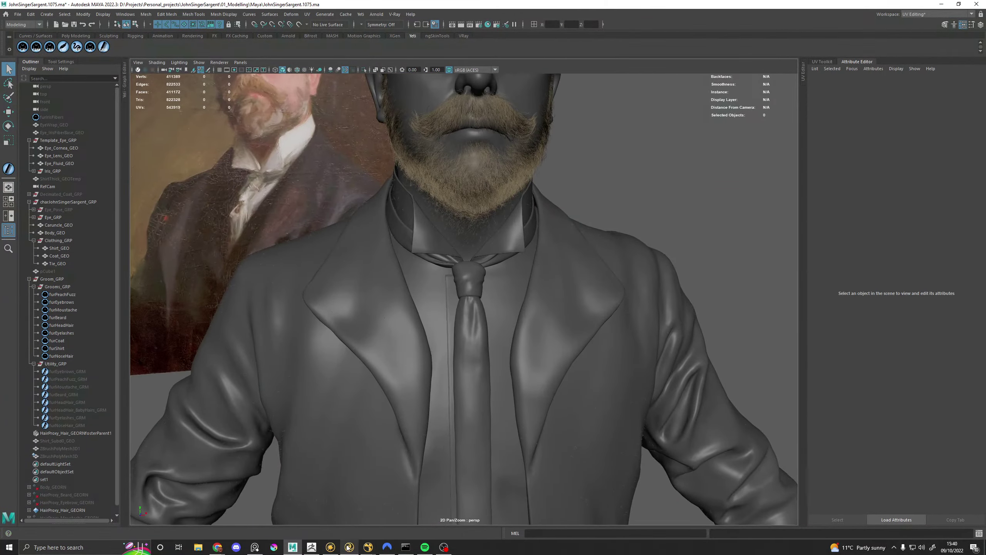
Step: Switch to Katana, set the monitor's region of interest around the beard, collar and tie, and repeat the Render22 preview render
click(348, 547)
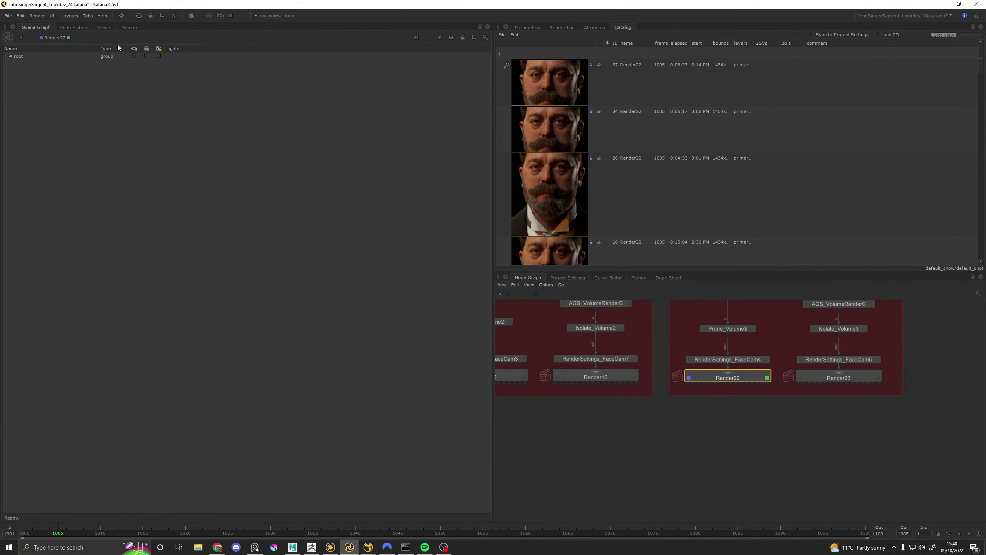
click(132, 28)
scroll(308, 260, down, 1)
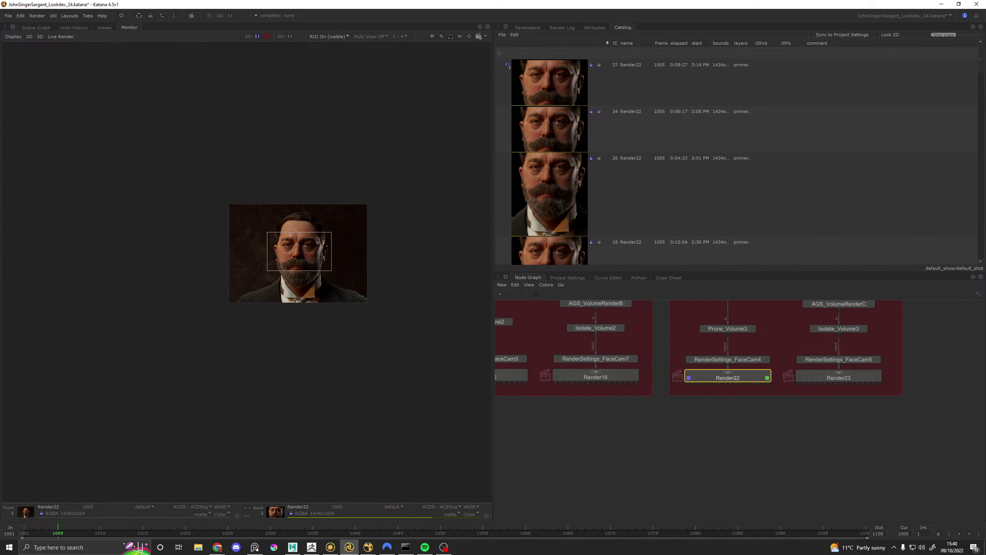
scroll(299, 293, up, 2)
middle_drag(248, 265, 247, 280)
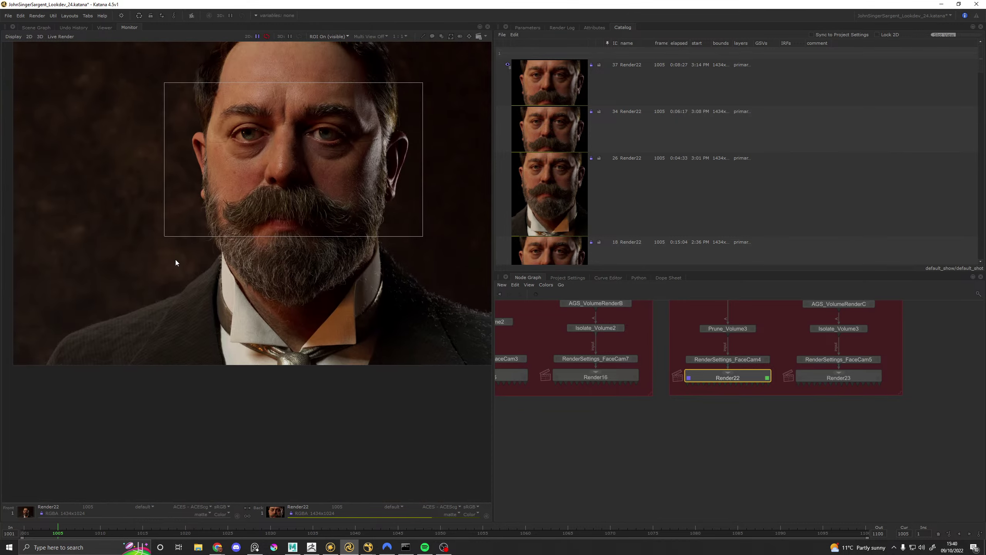
middle_drag(175, 252, 176, 262)
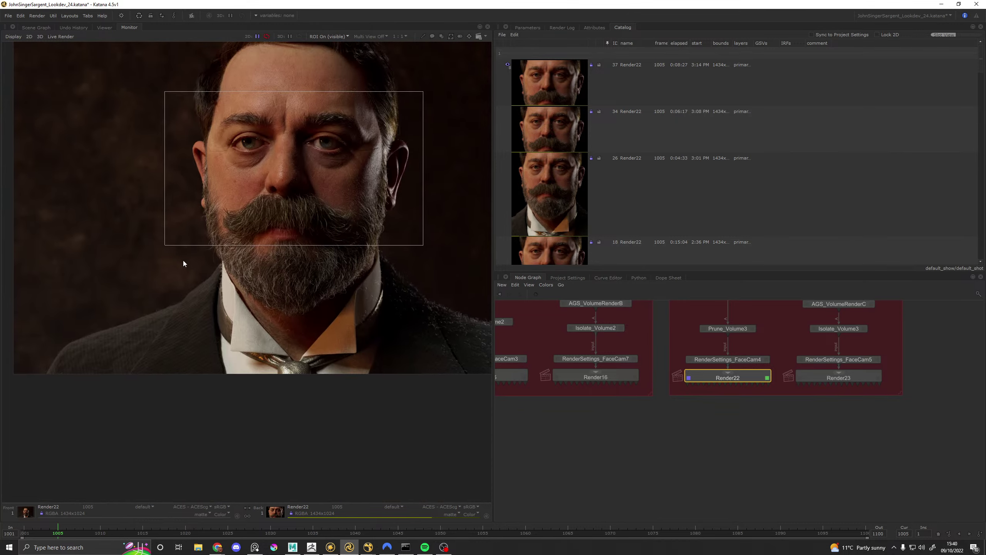
ctrl+drag(176, 254, 418, 412)
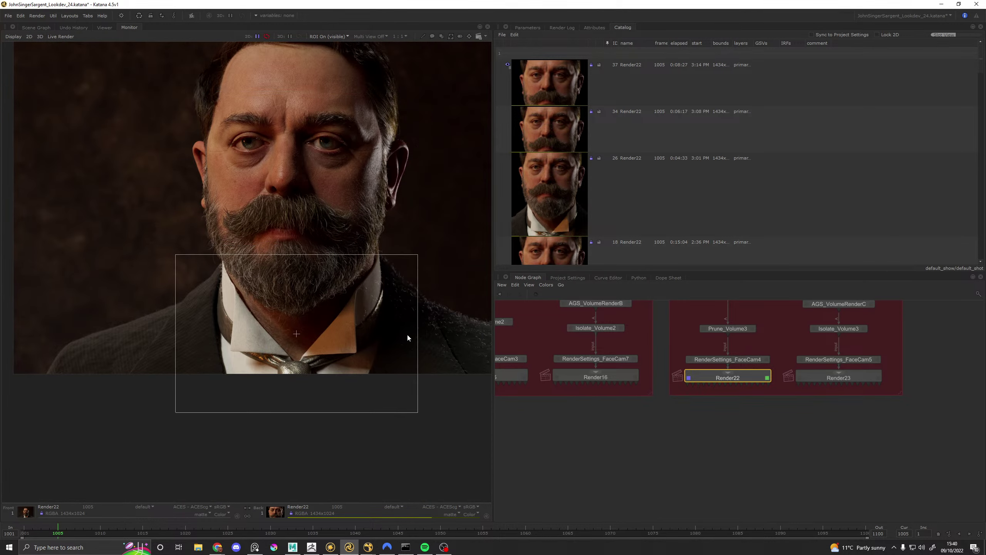
key(backslash)
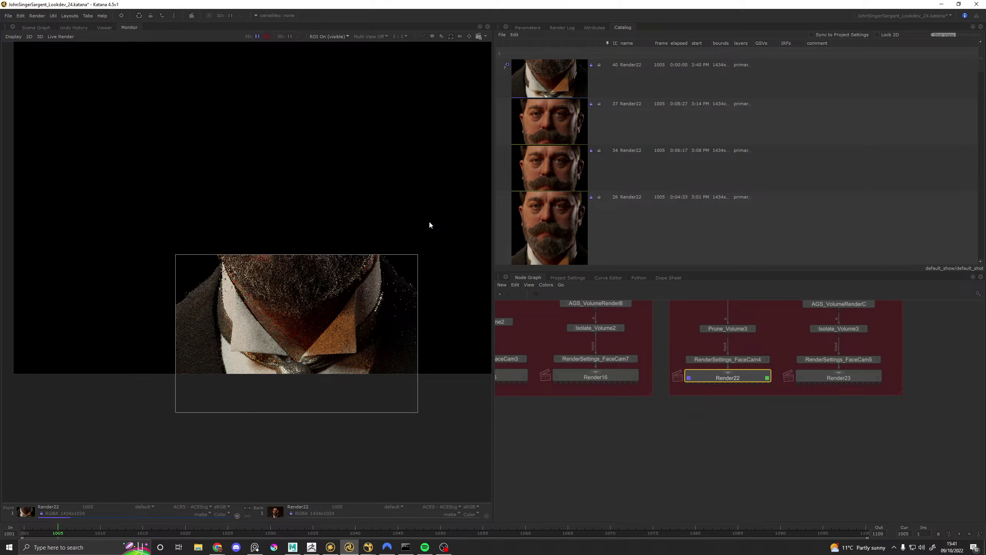
Step: Compare the tie knot and strap under the collar close up between the new and previous Render22 images
key(Tab)
key(Tab)
scroll(335, 361, up, 5)
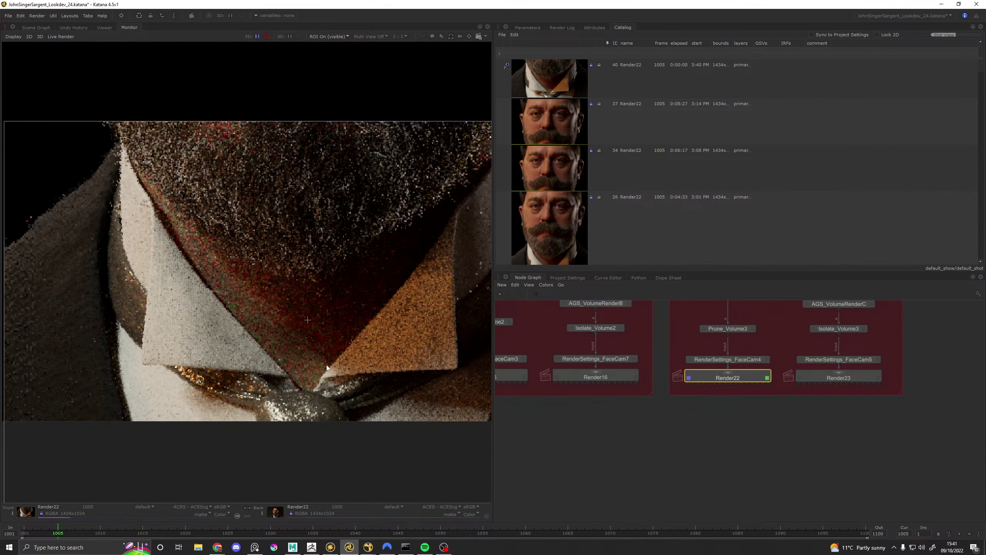
key(Tab)
key(Tab)
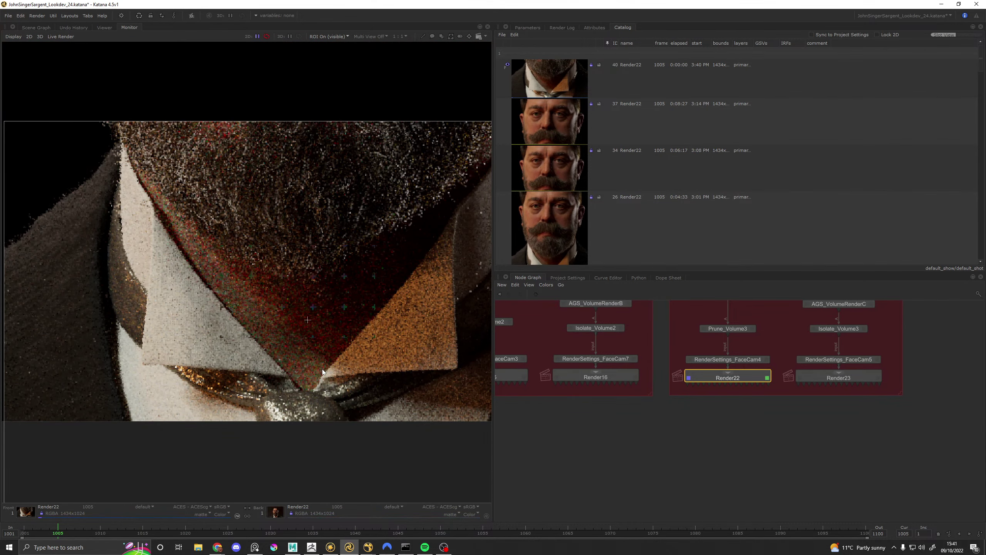
key(Tab)
key(Tab)
middle_drag(319, 413, 317, 329)
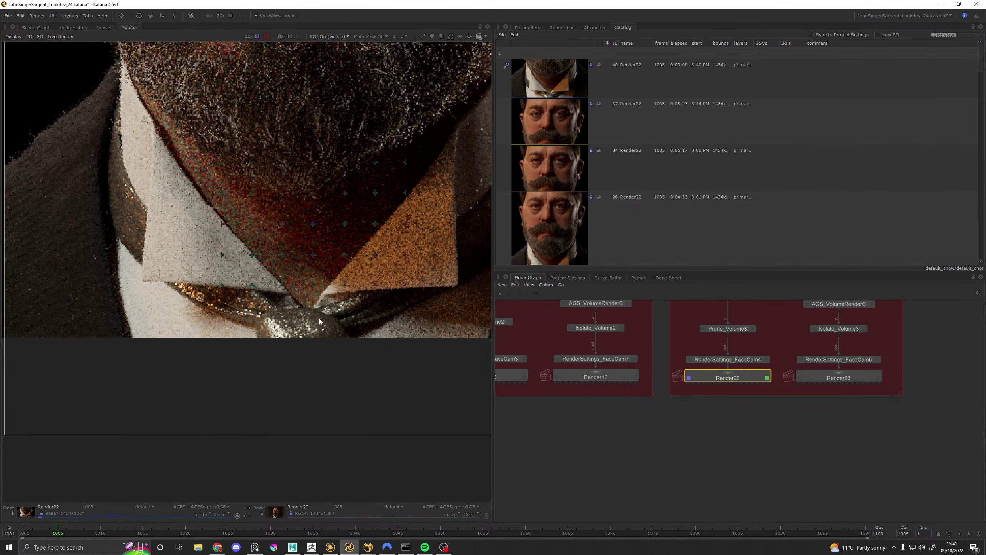
key(Tab)
key(Tab)
key(Tab)
key(Tab)
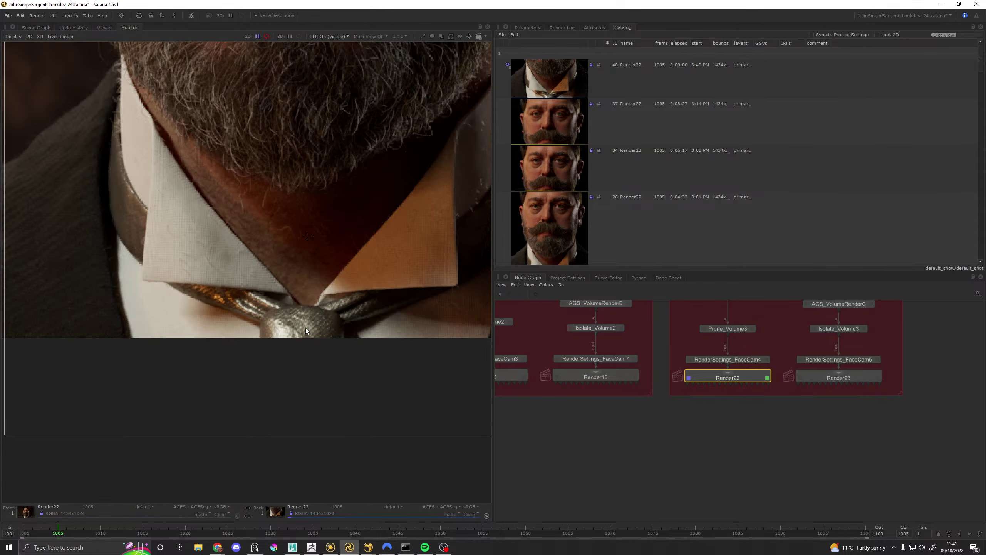
key(Tab)
key(Tab)
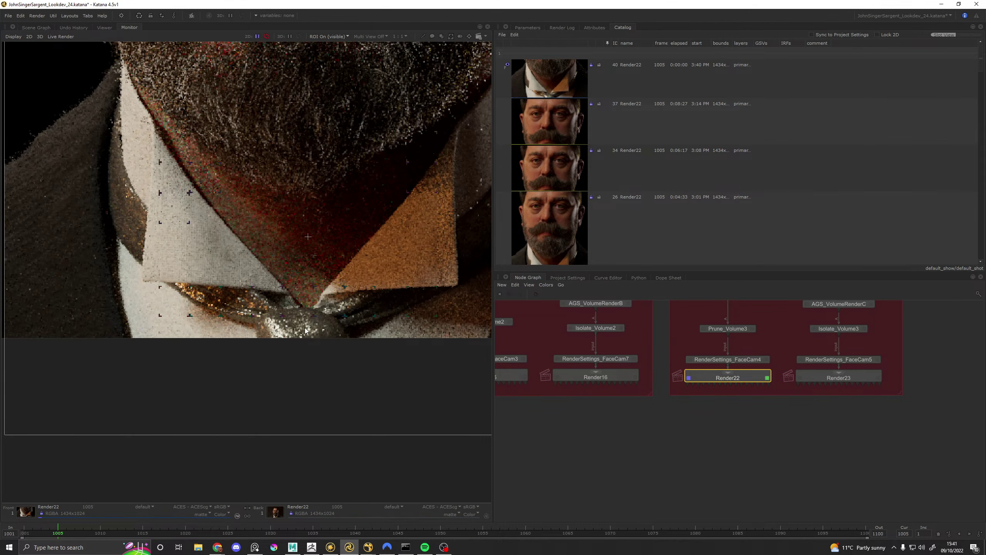
Step: Compare the whole collar and tie region with the previous render as the new one refines
scroll(305, 330, down, 5)
key(Tab)
key(Tab)
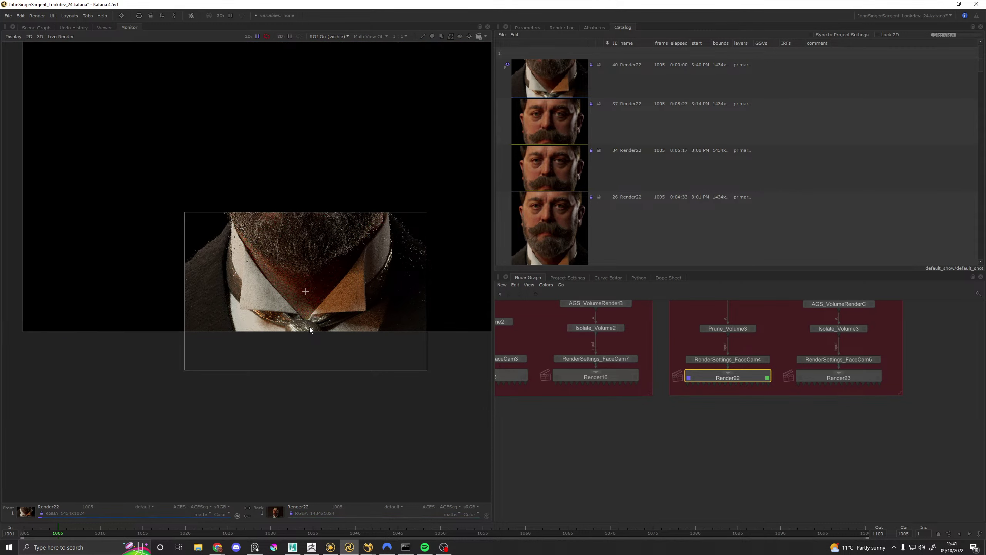
key(Tab)
key(Tab)
key(Tab)
key(Tab)
scroll(309, 326, up, 1)
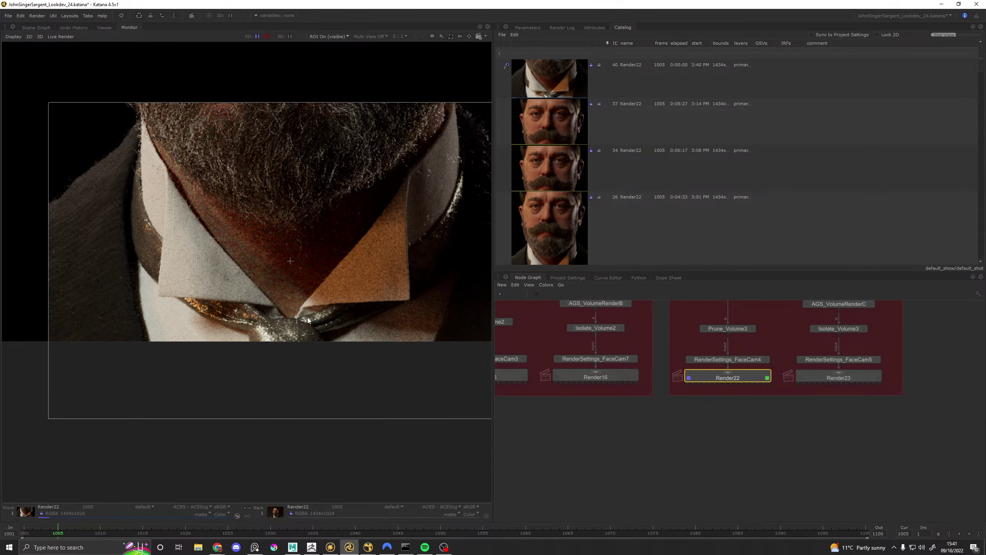
scroll(176, 268, down, 1)
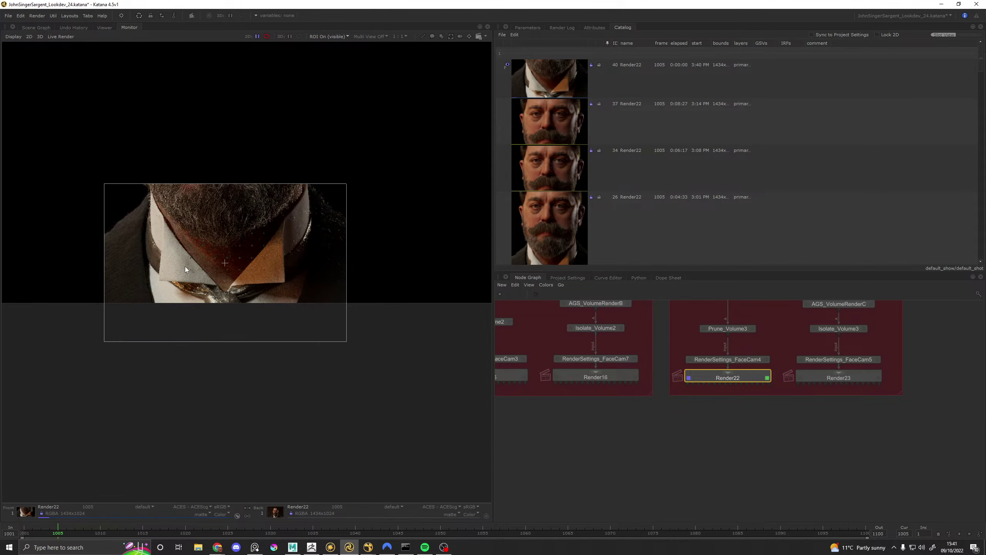
middle_drag(150, 257, 228, 268)
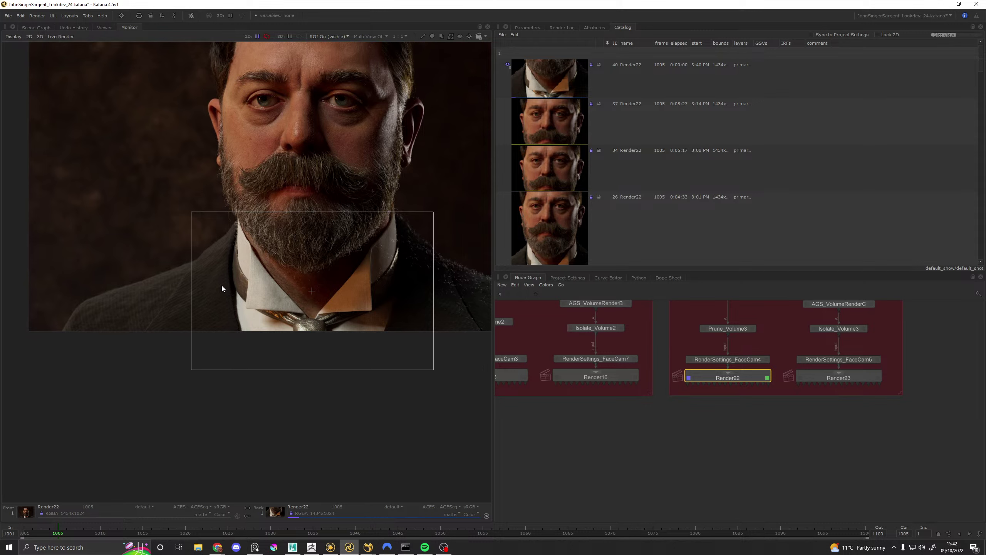
Step: Examine the coat shoulder fabric and the collar edge, alternating between the previous and new renders
scroll(179, 288, up, 1)
scroll(317, 288, up, 1)
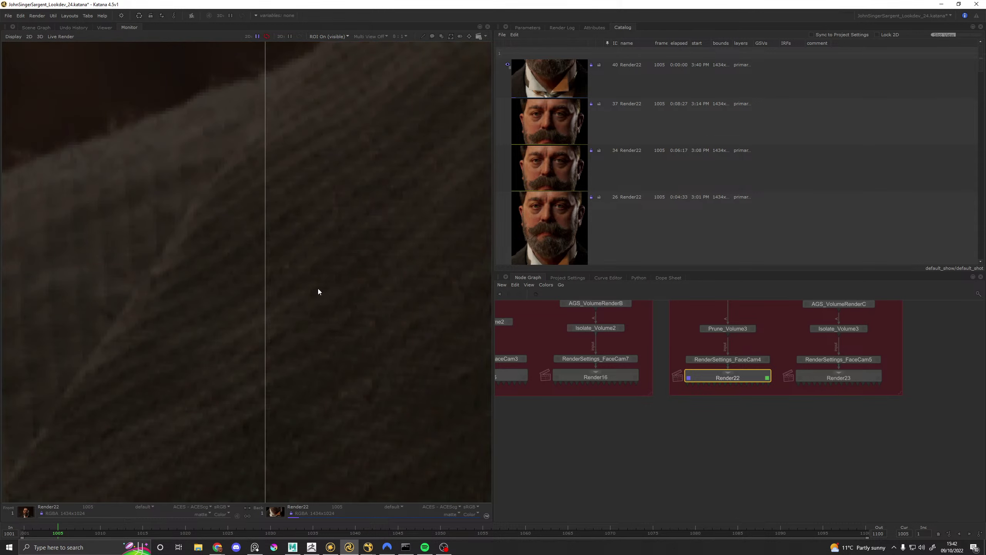
scroll(380, 279, down, 1)
middle_drag(381, 279, 294, 276)
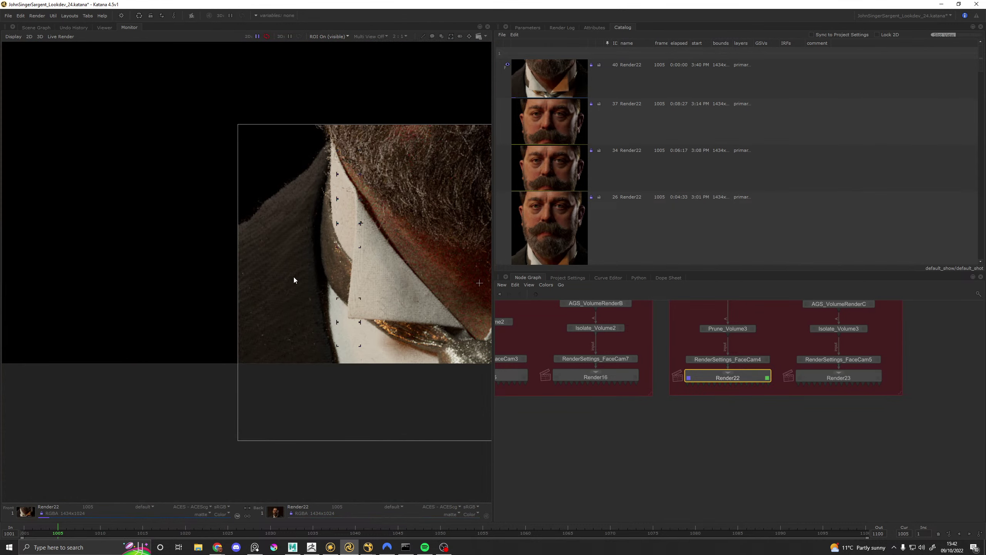
middle_drag(385, 284, 222, 236)
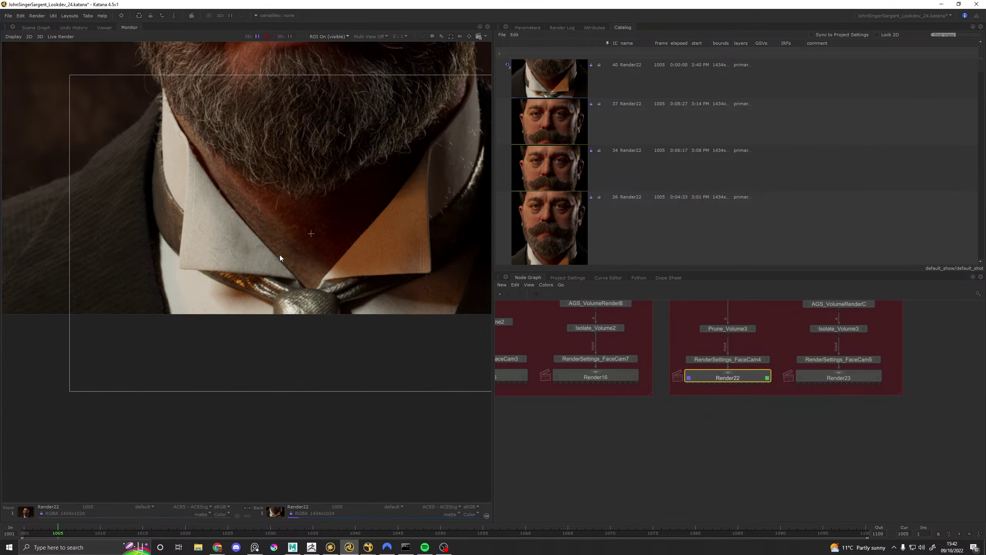
key(Tab)
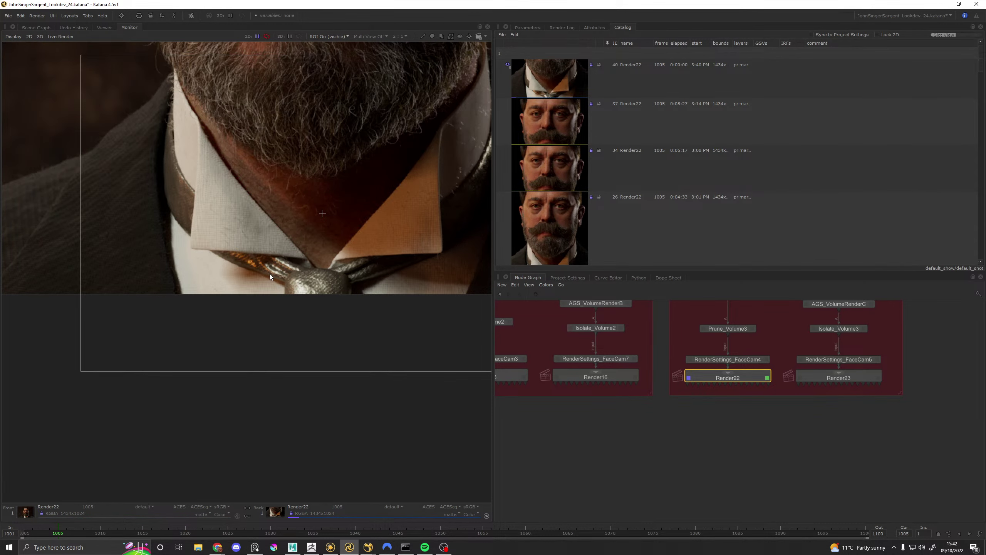
key(Tab)
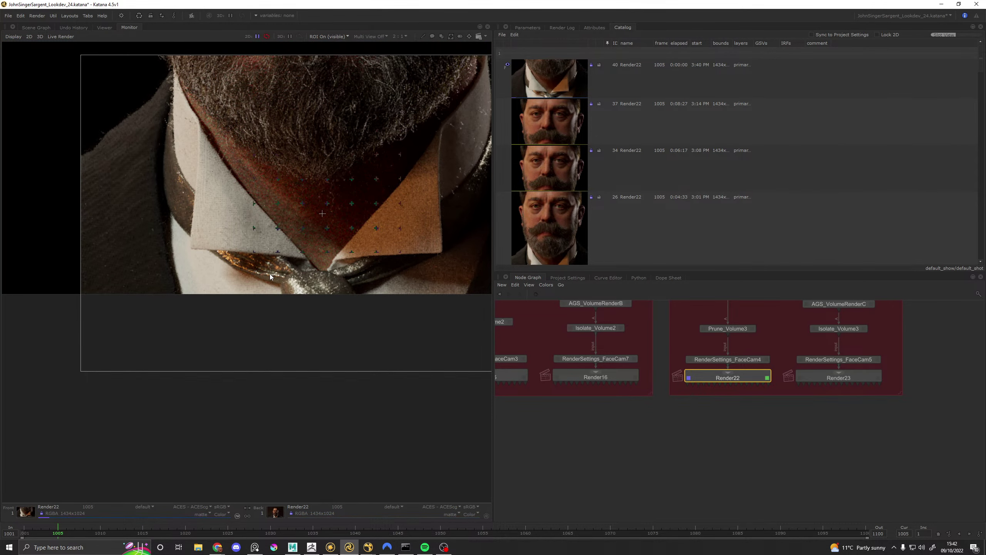
Step: Inspect the refined tie knot up close and compare the collar area with the full previous portrait render
scroll(281, 250, down, 4)
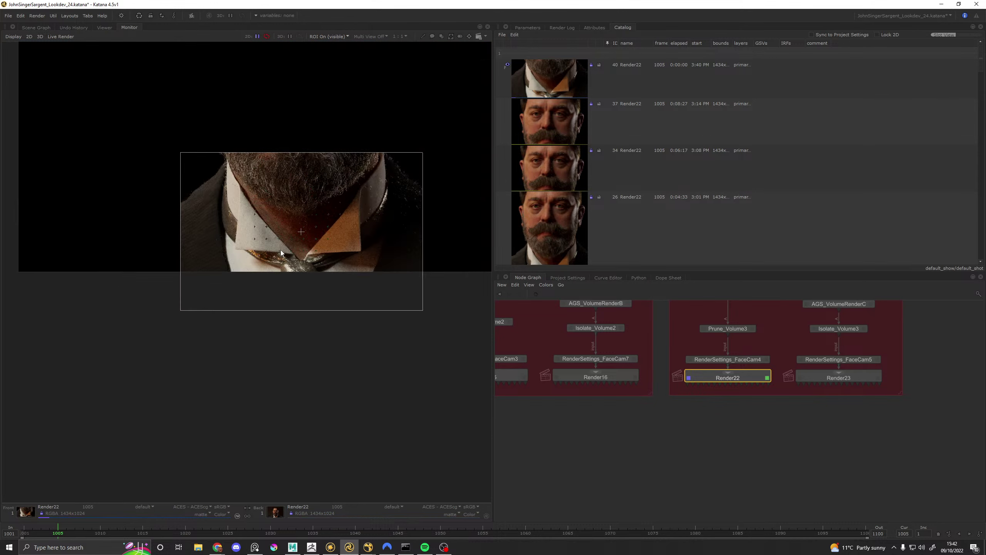
scroll(304, 250, up, 5)
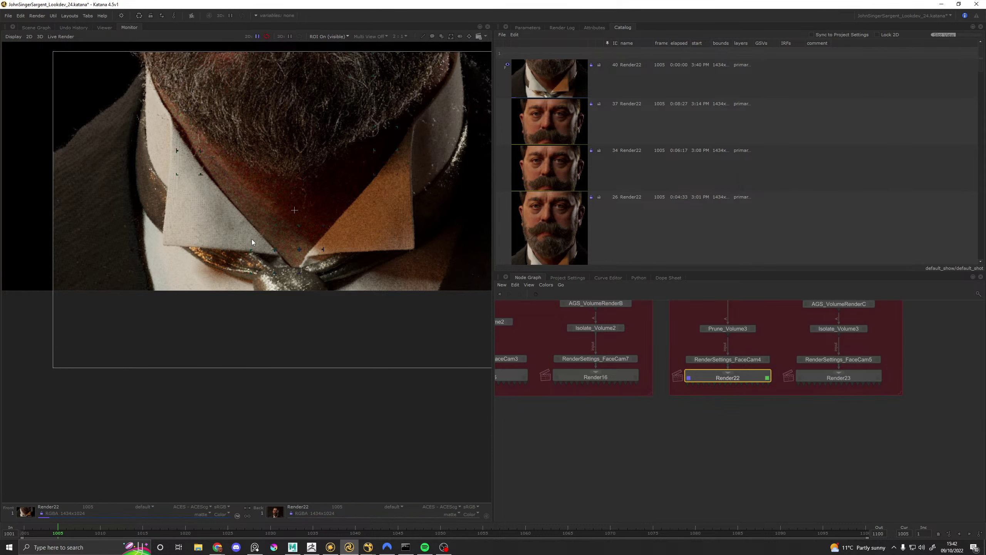
scroll(254, 280, up, 1)
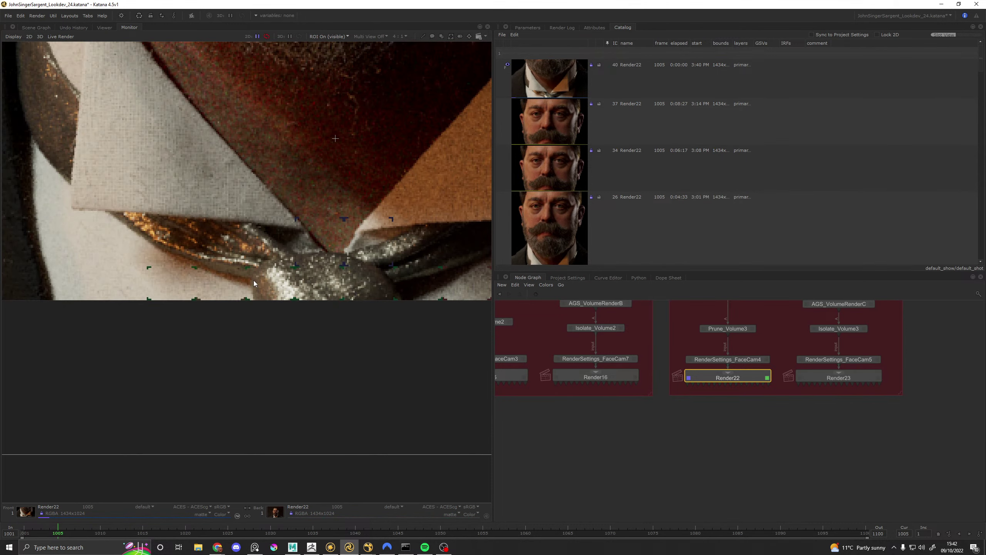
scroll(253, 280, down, 3)
scroll(273, 227, up, 1)
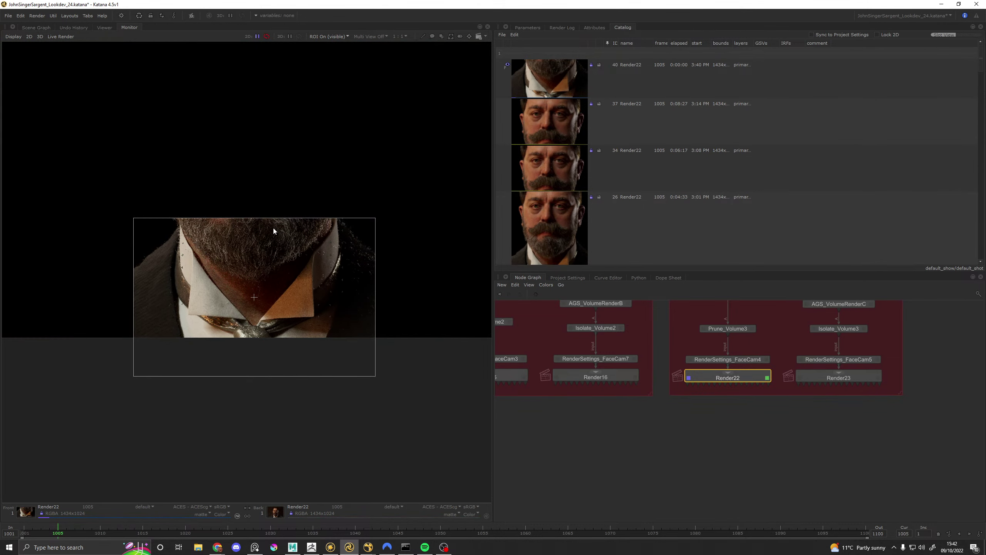
key(Tab)
key(Tab)
key(Tab)
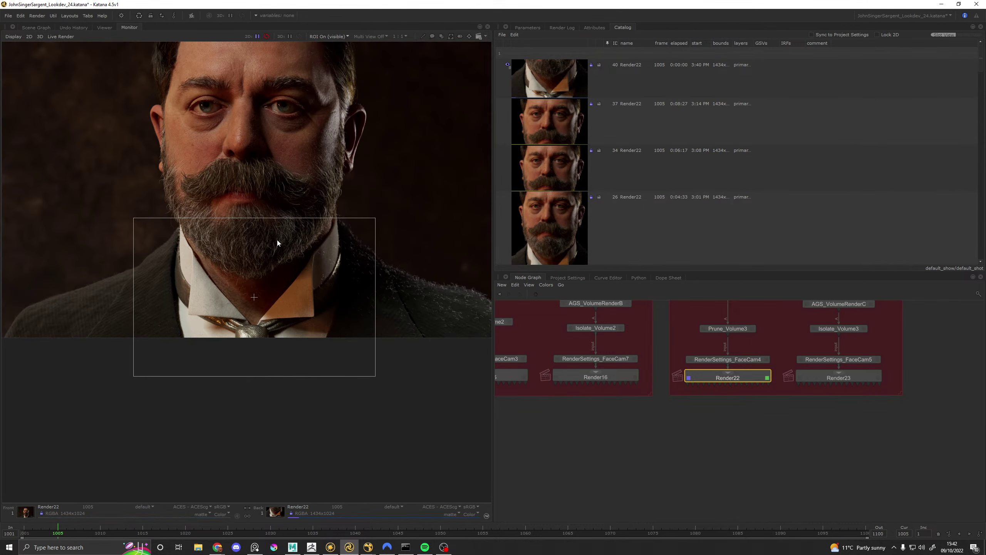
key(Tab)
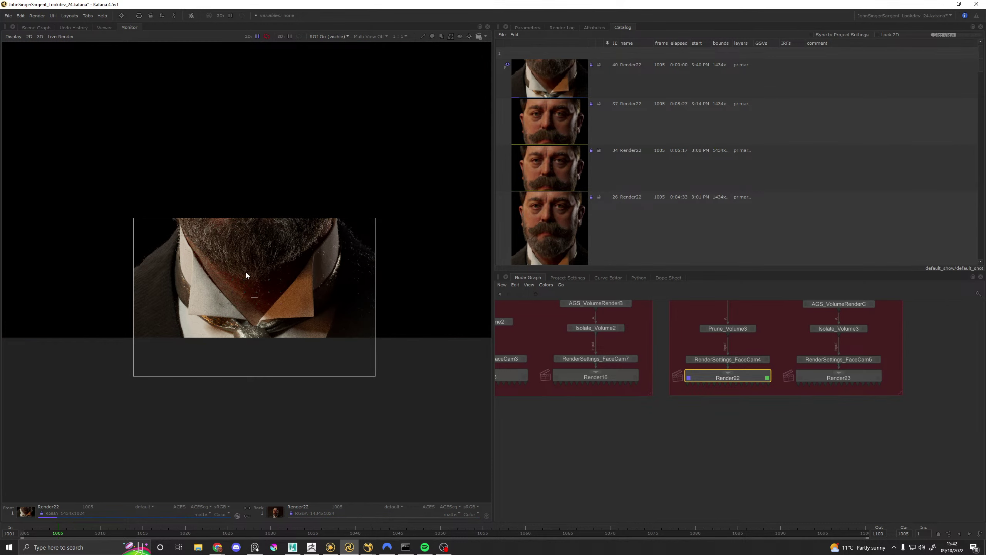
Step: Redraw the monitor's region of interest over the coat shoulder beside the shirt collar
middle_drag(246, 272, 461, 231)
scroll(287, 265, up, 1)
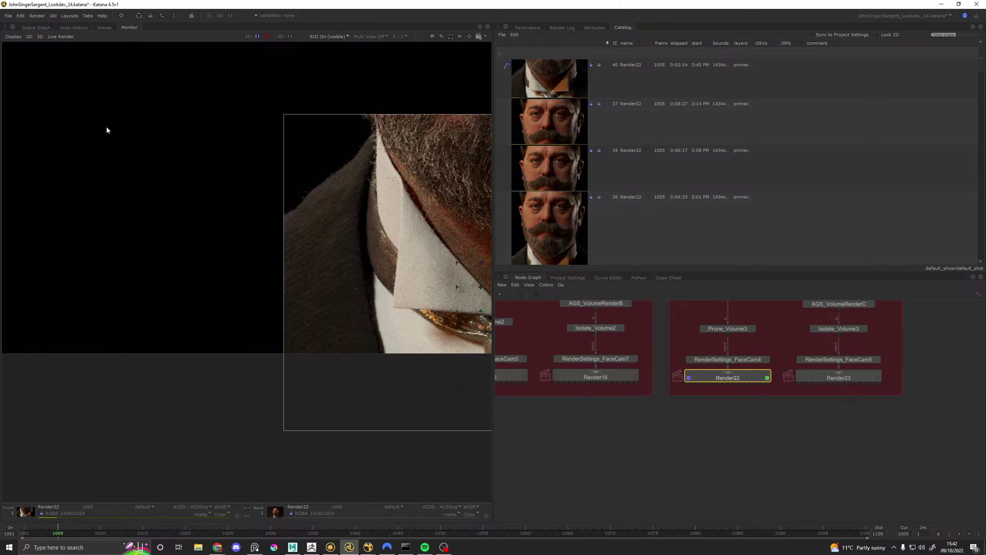
drag(106, 127, 389, 387)
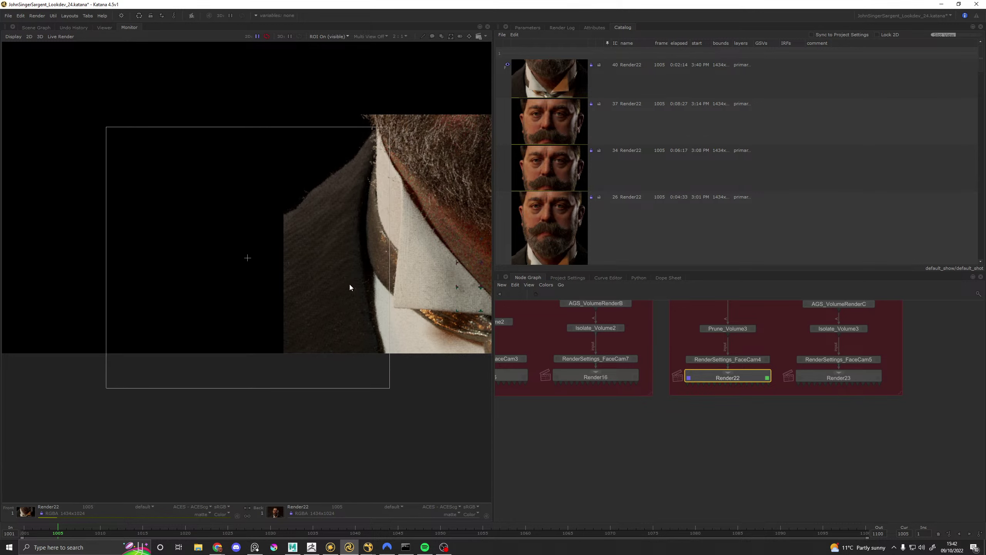
middle_drag(350, 283, 308, 299)
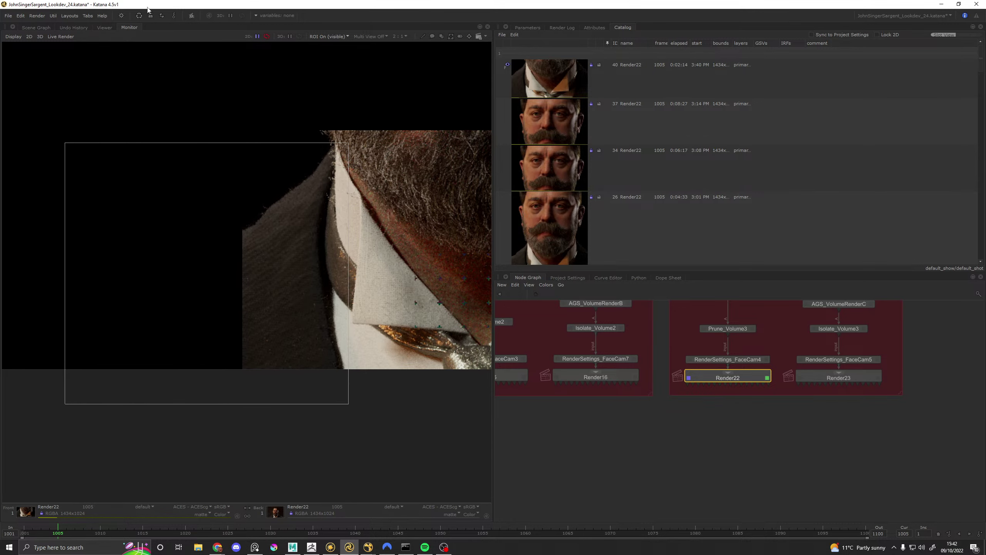
Step: Activate the PruneGrooms interactive render filter, save the project, and start a preview render of Render22
click(121, 15)
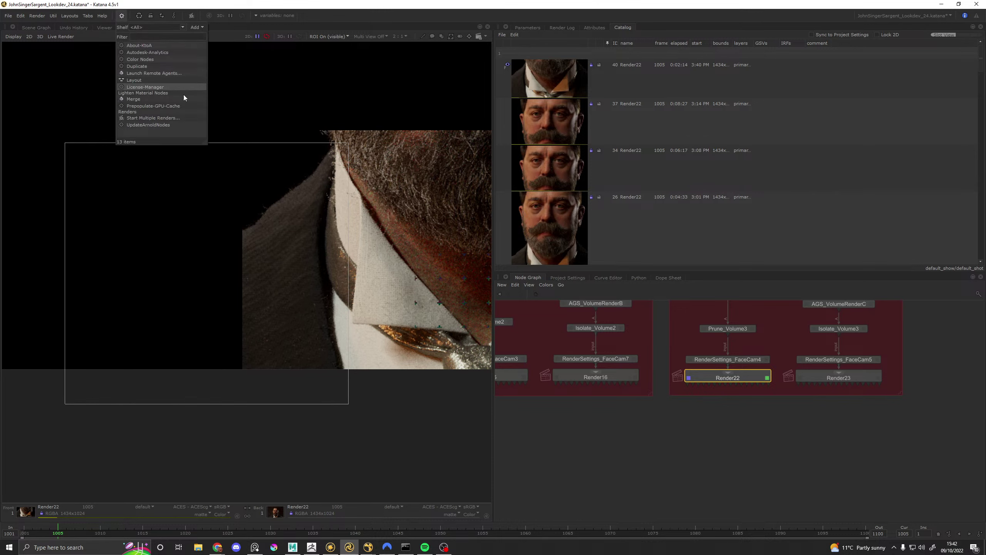
click(139, 17)
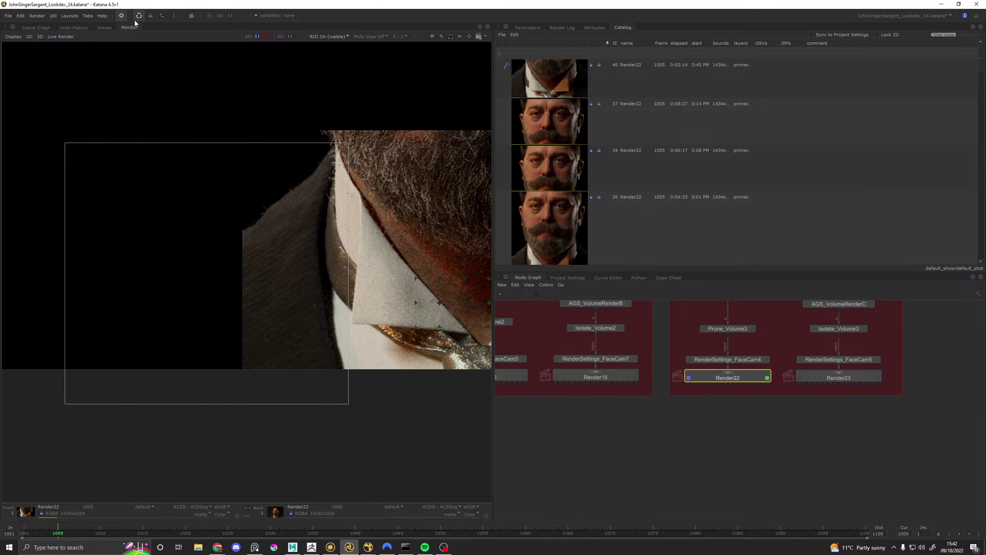
click(192, 16)
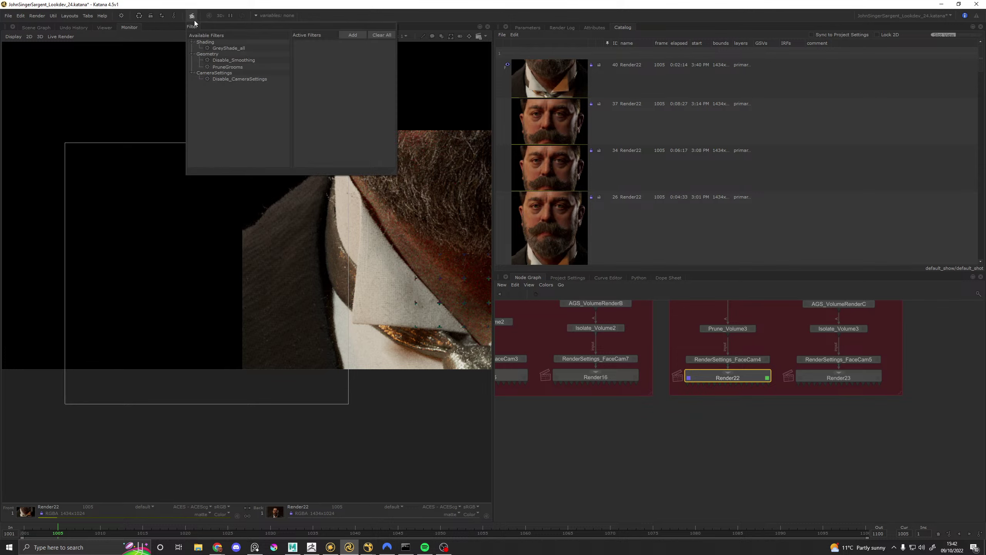
double_click(229, 66)
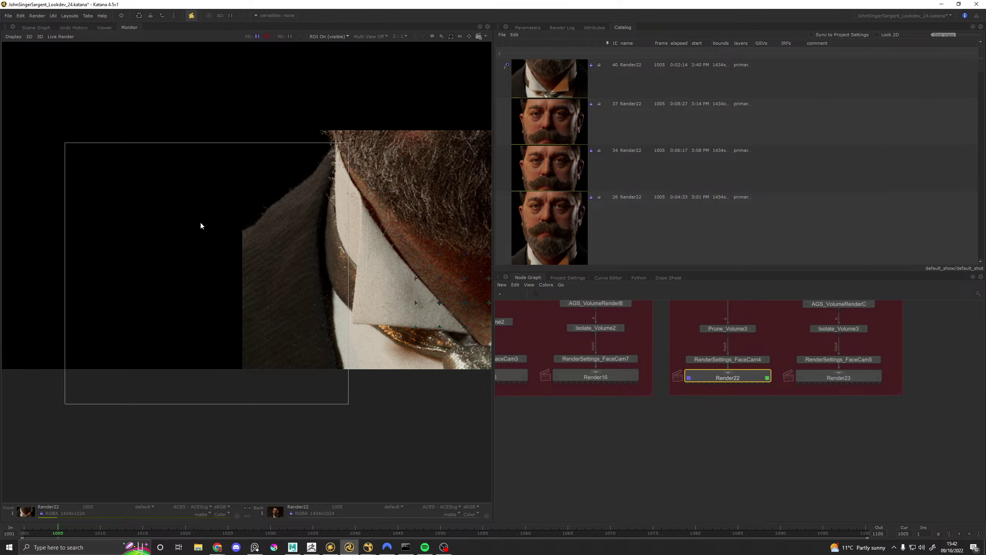
key(ctrl+s)
key(p)
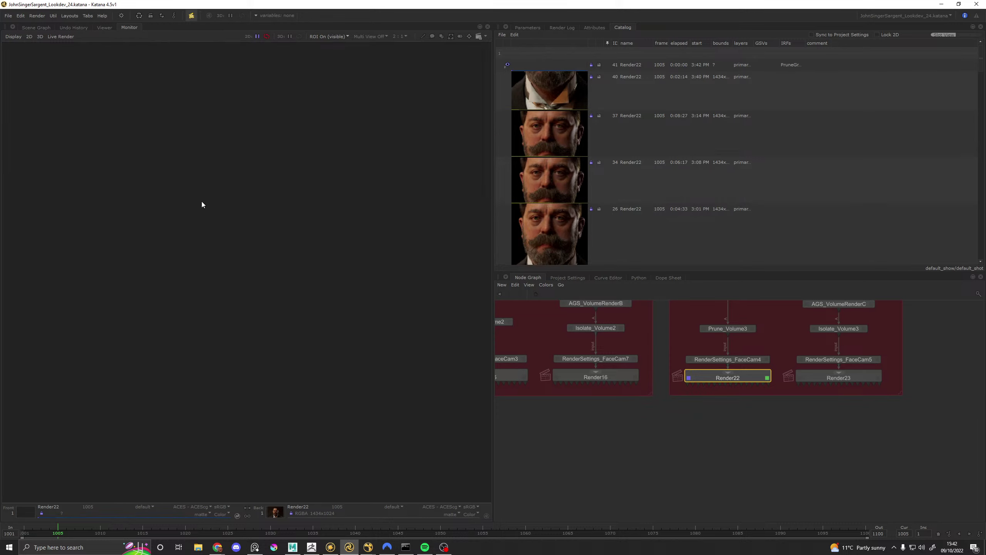
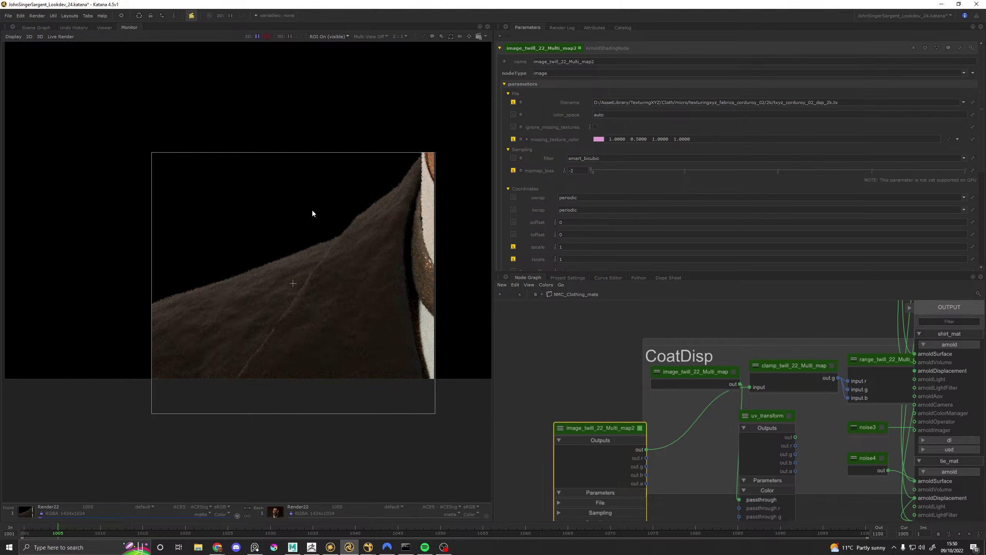
Step: Display the N normal pass of the coat shoulder in the front render
scroll(336, 286, up, 1)
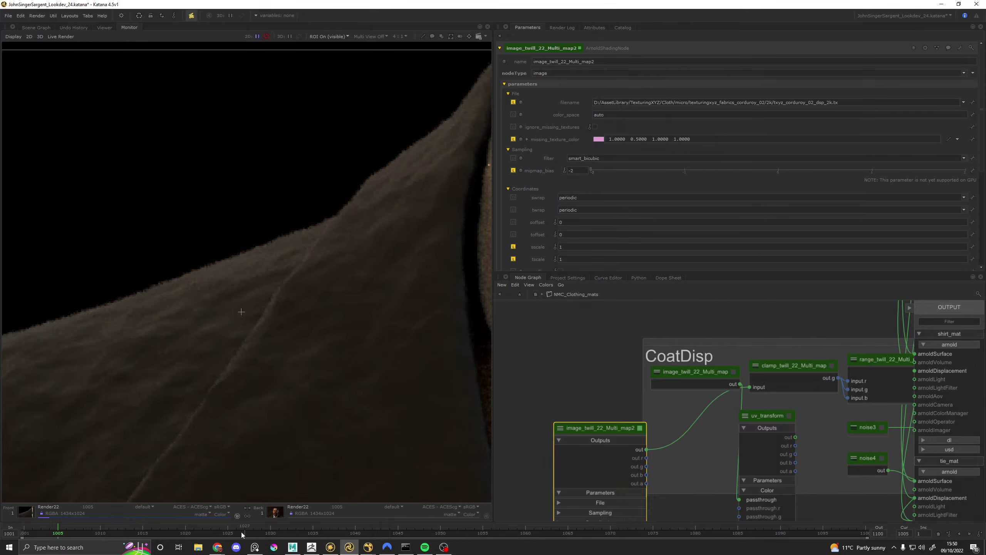
click(146, 507)
click(182, 528)
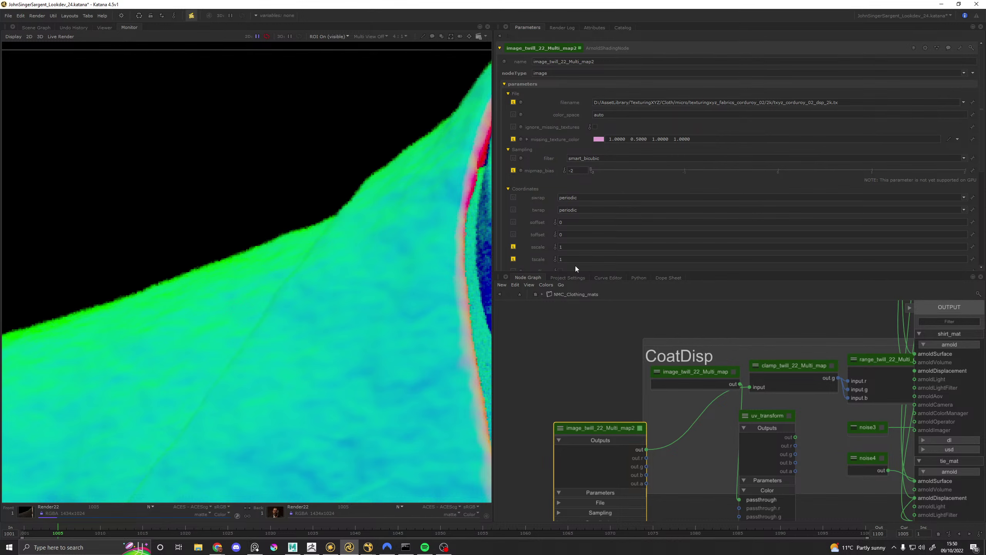
Step: Set sscale and tscale of the corduroy displacement image to 20 and inspect the coat shoulder's normals against the previous render
click(569, 246)
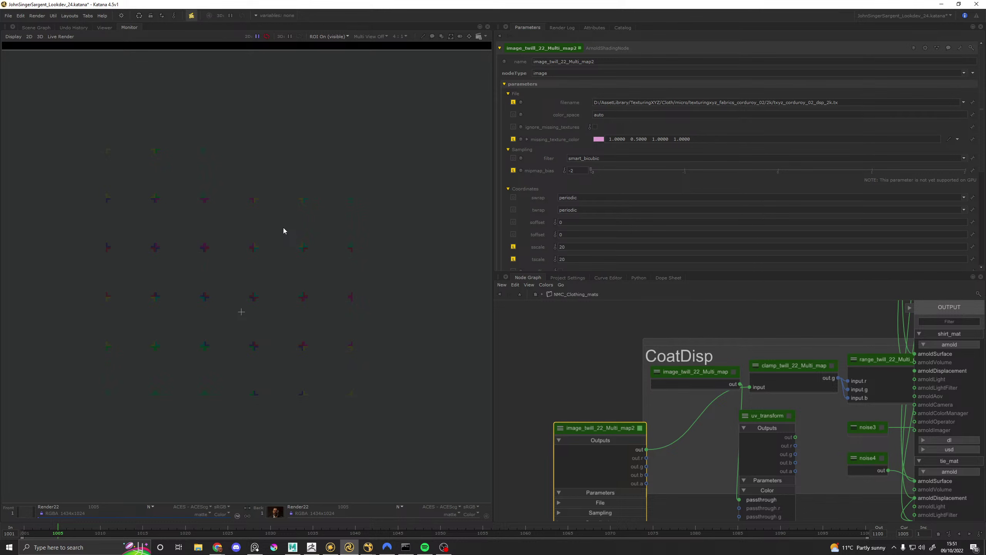
scroll(264, 220, down, 3)
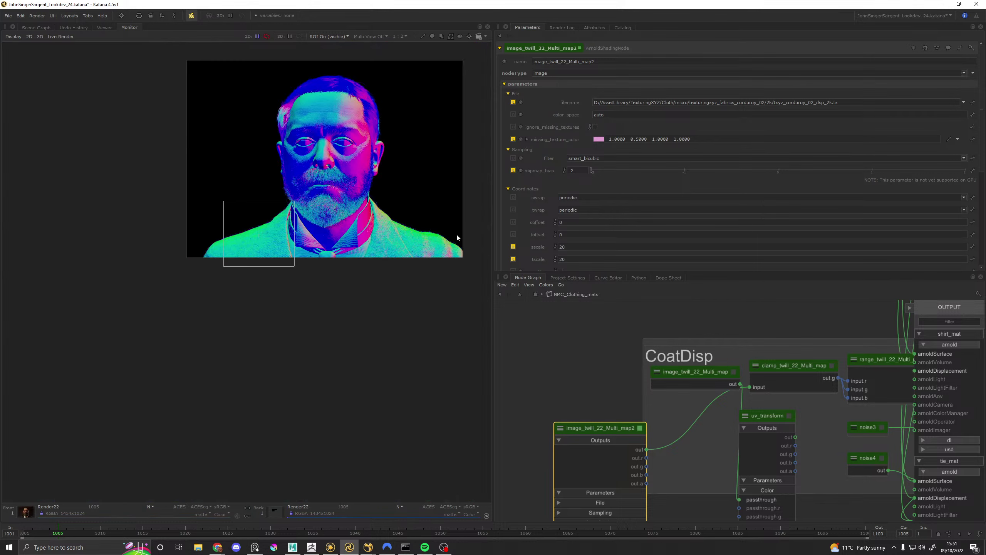
scroll(457, 237, up, 2)
middle_drag(72, 263, 449, 301)
mouse_move(173, 298)
middle_down()
mouse_move(220, 288)
mouse_move(88, 286)
mouse_move(169, 298)
middle_up()
key(Tab)
scroll(274, 292, down, 1)
scroll(170, 298, up, 3)
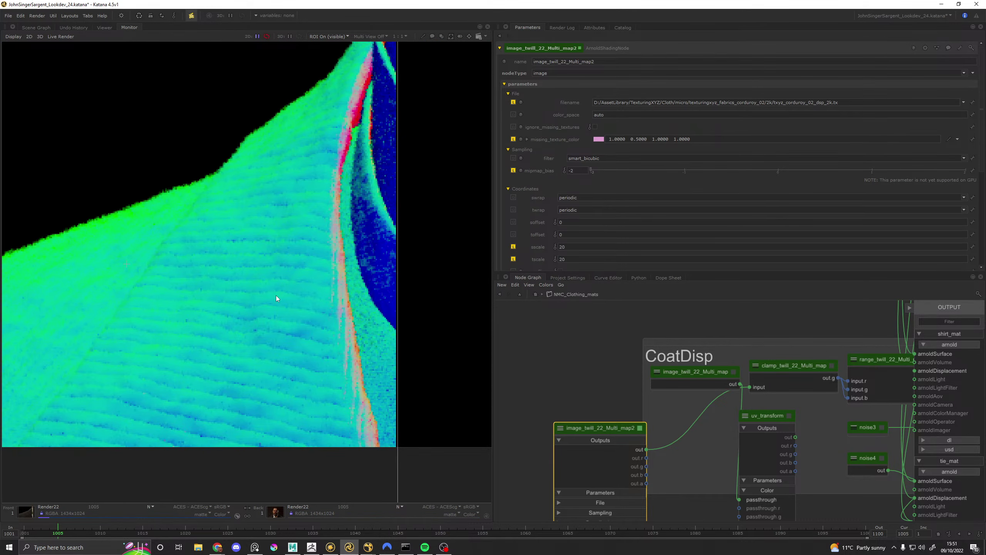
Step: Compare the rib pattern on the coat shoulder between the new and previous normal passes
scroll(181, 307, down, 1)
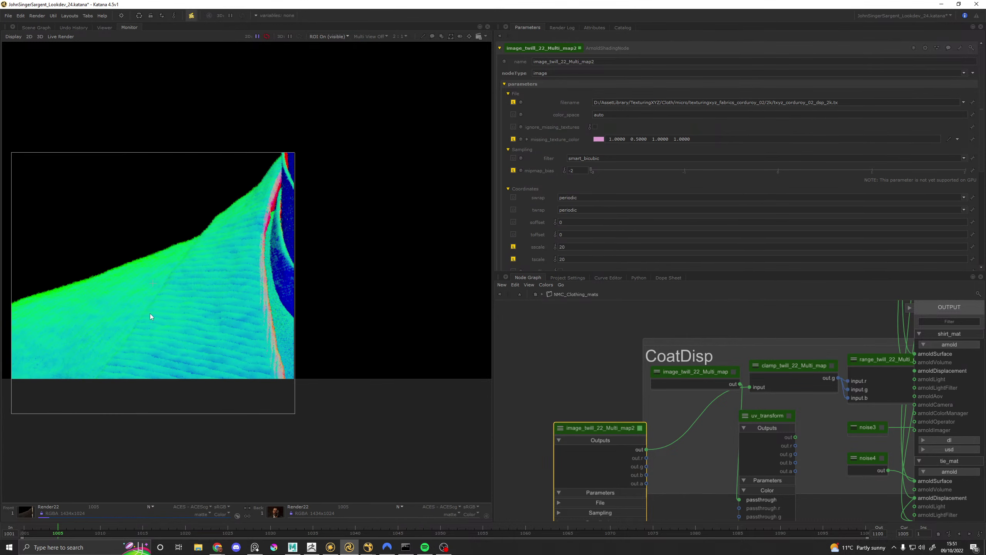
key(Tab)
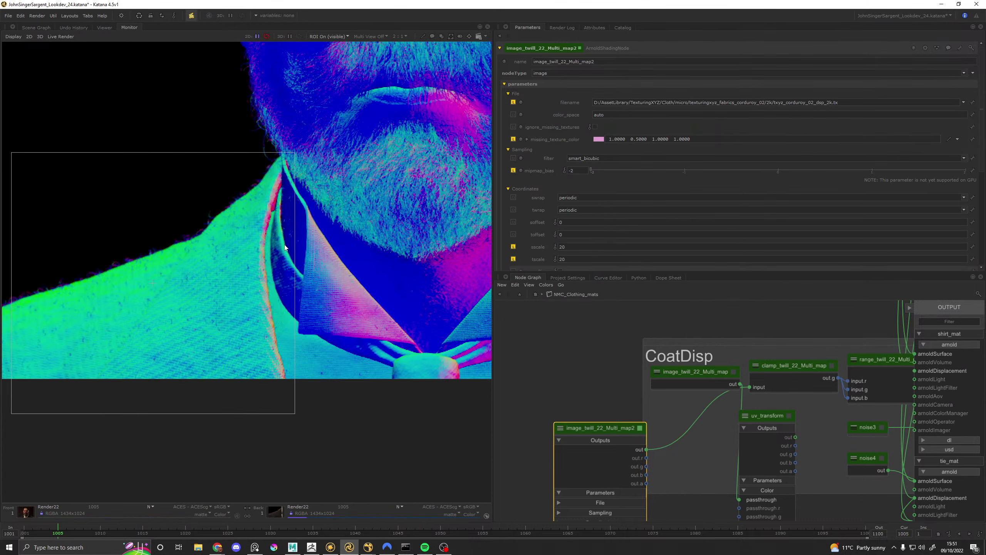
key(Tab)
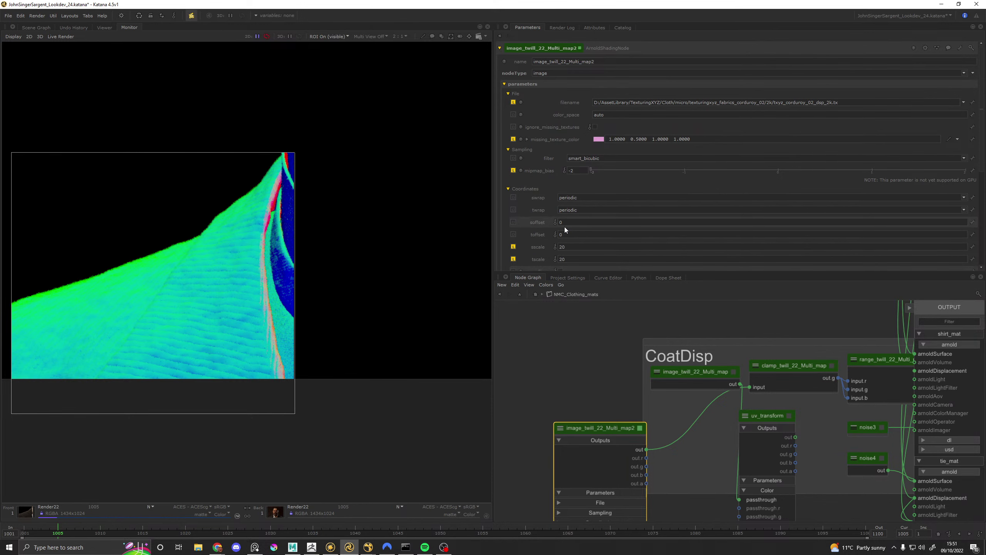
key(Tab)
key(Tab)
Step: Route the corduroy image through uv_transform's passthrough into the clamp node and set the image's sscale and tscale to 50
drag(647, 449, 739, 500)
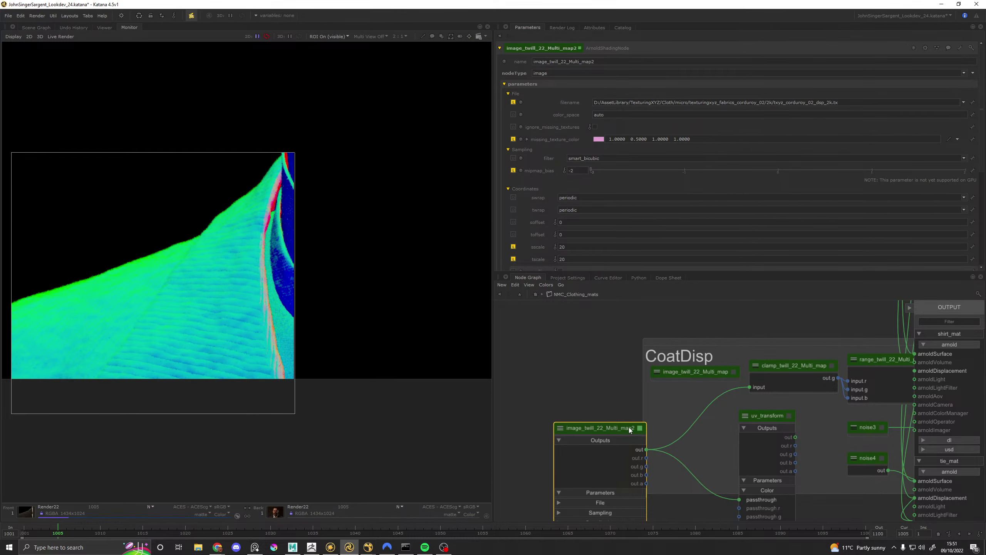
drag(794, 437, 750, 396)
click(551, 248)
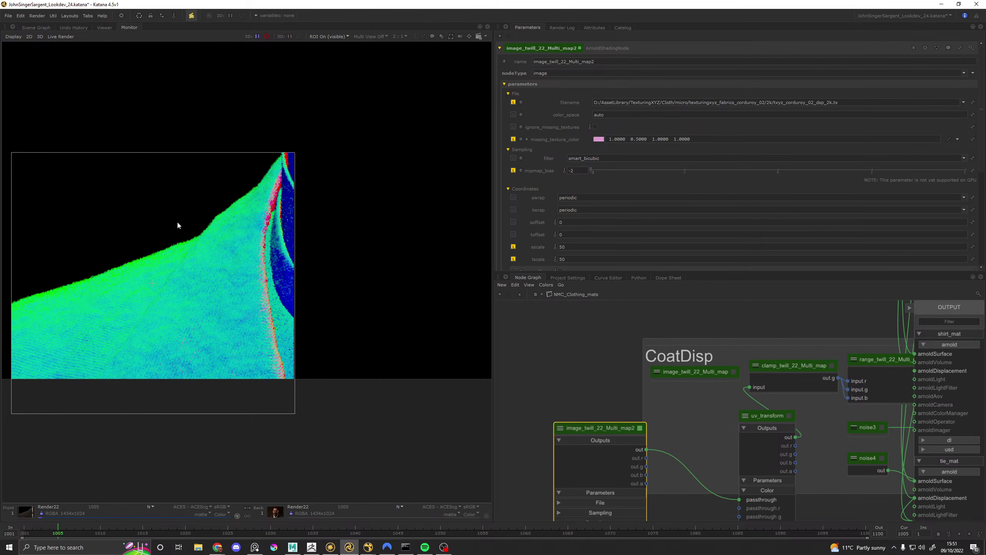
Step: Bring up the coat reference photo and compare its weave with the shoulder's normal pass up close
key(alt+Tab)
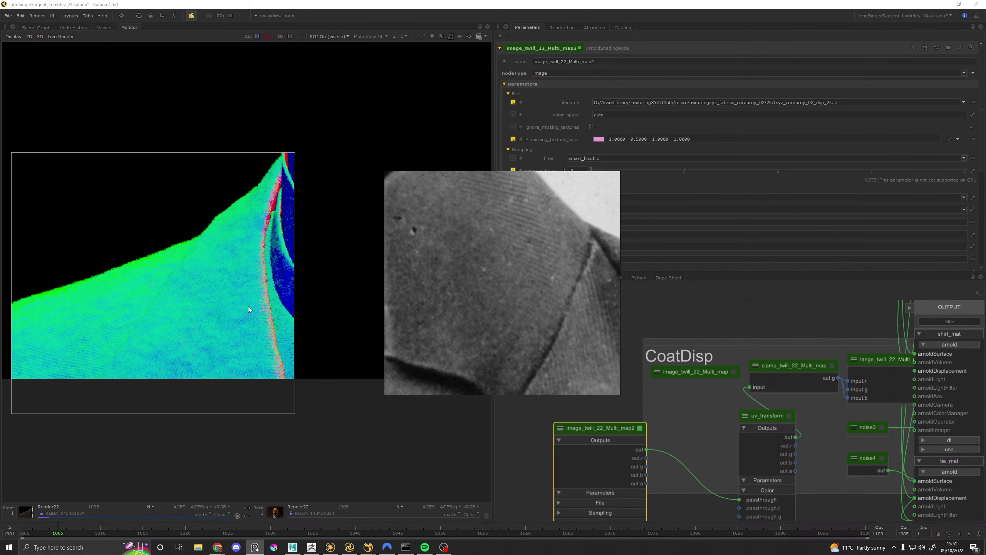
scroll(262, 352, up, 2)
scroll(259, 277, down, 2)
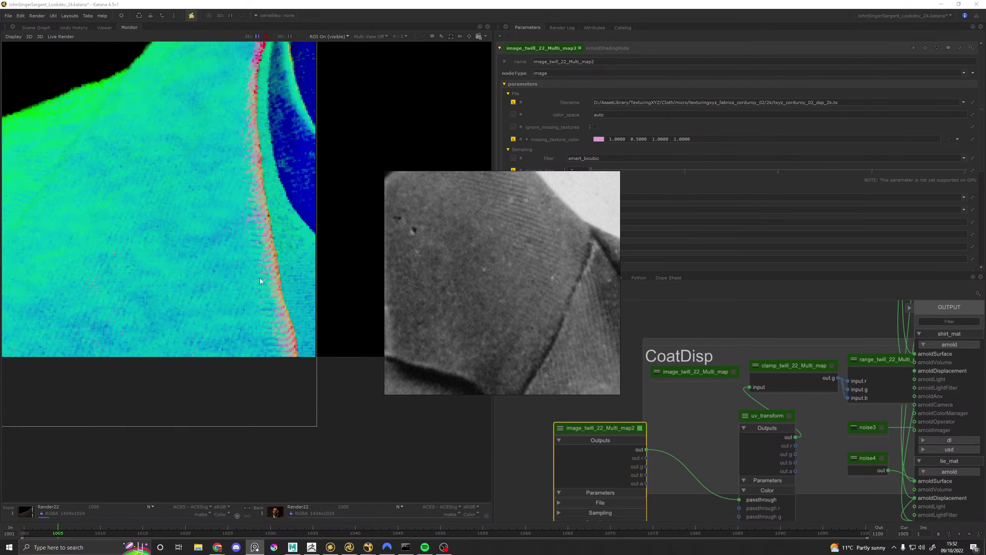
scroll(260, 278, up, 1)
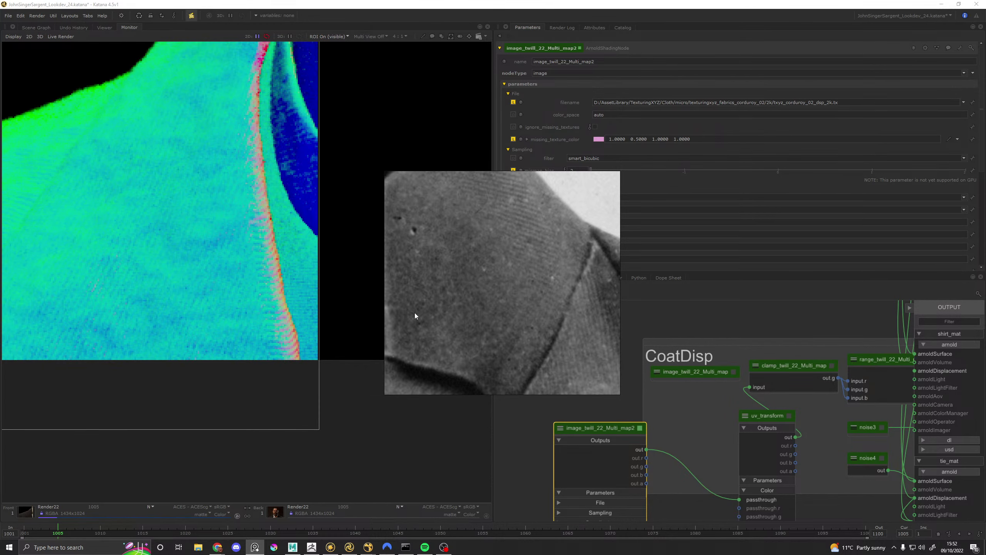
Step: Switch the front render back to the default pass and inspect the coat shoulder's weave beside the reference photo
click(150, 506)
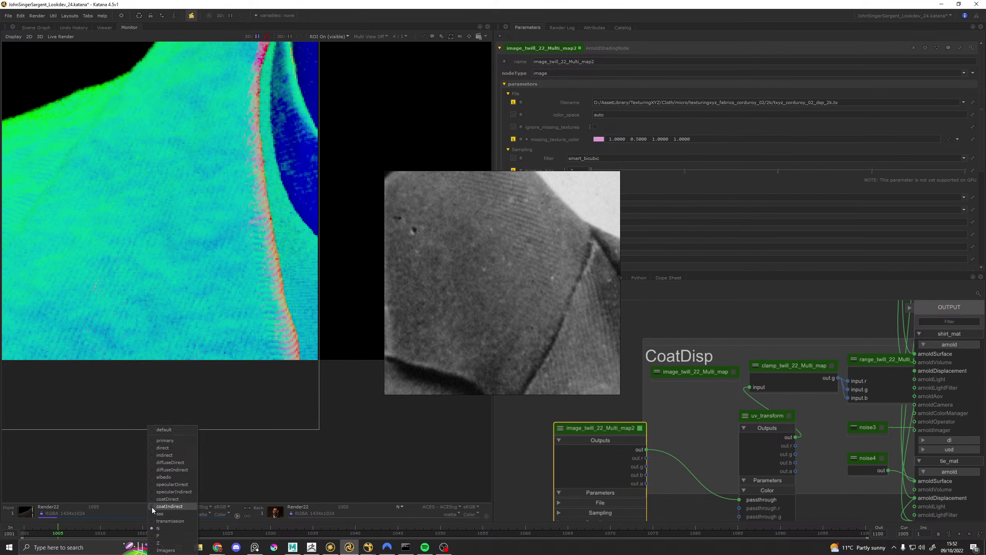
click(163, 429)
scroll(152, 307, down, 1)
middle_drag(147, 247, 214, 283)
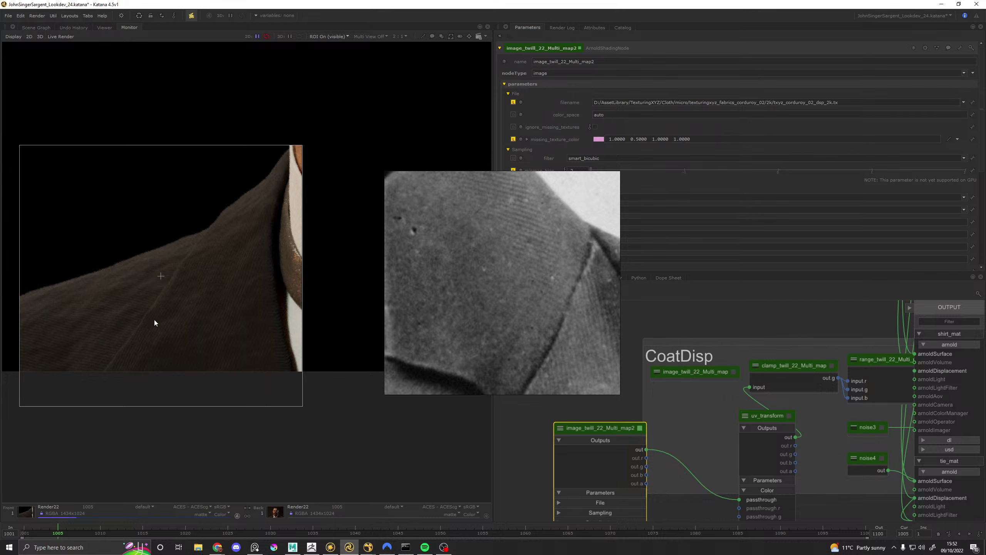
scroll(211, 320, up, 1)
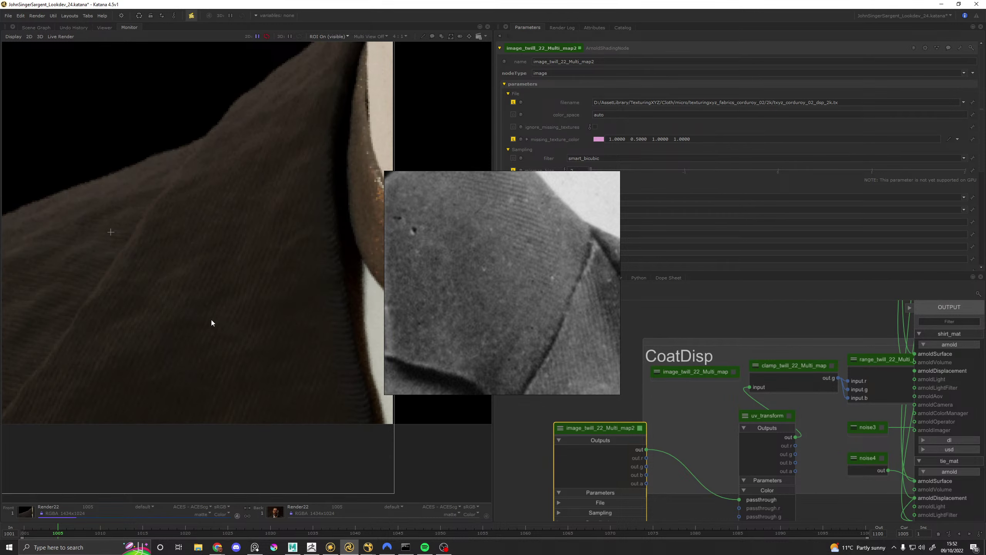
scroll(212, 321, down, 1)
scroll(228, 315, up, 1)
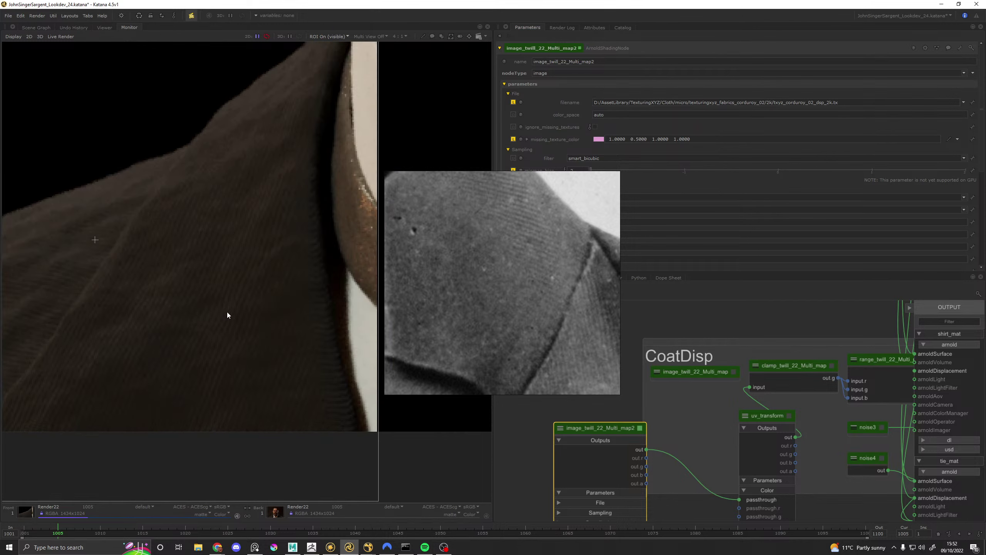
click(95, 239)
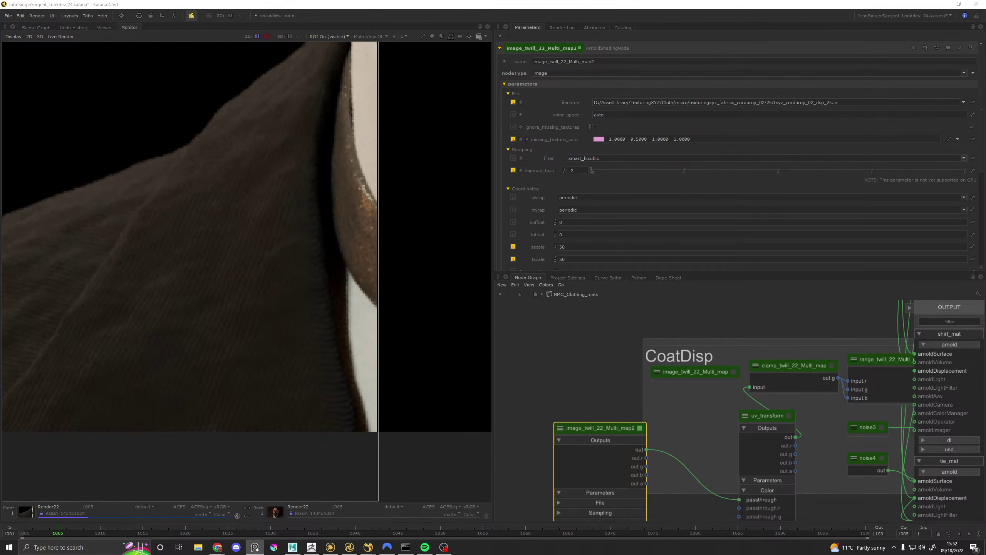
Step: Review the settings of the coat displacement's layer_rgba3, range_twill_22_Multi_map_DispOffset and clamp nodes
middle_drag(865, 347, 648, 350)
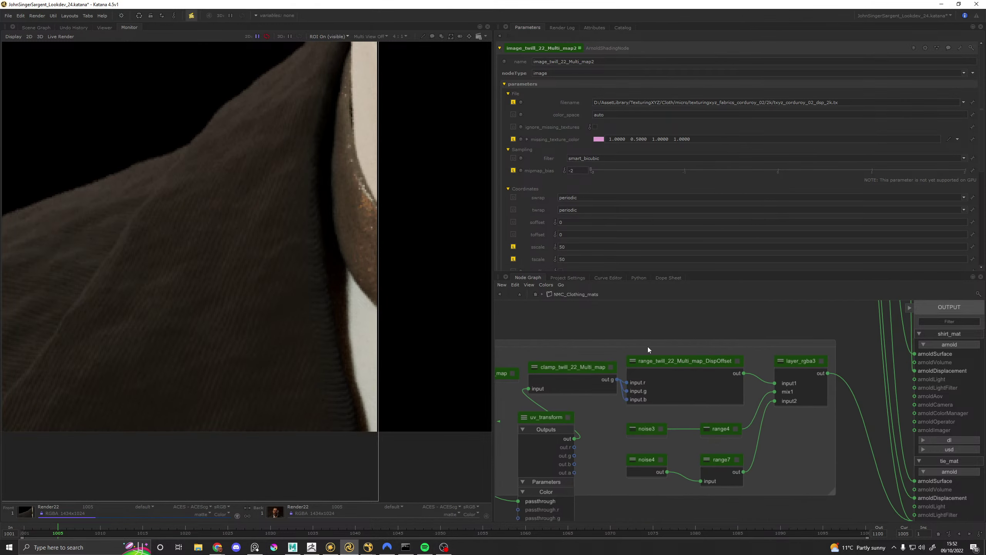
click(821, 361)
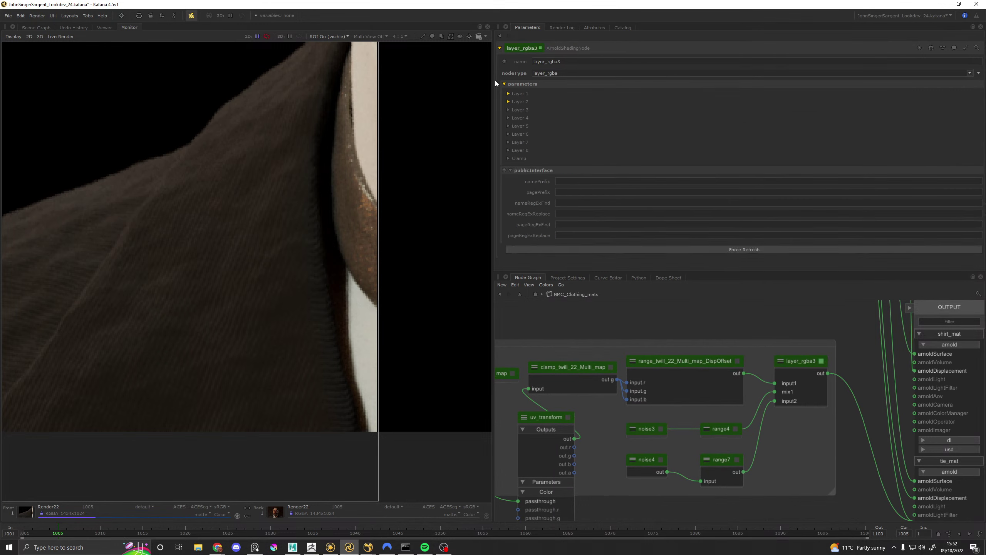
click(508, 94)
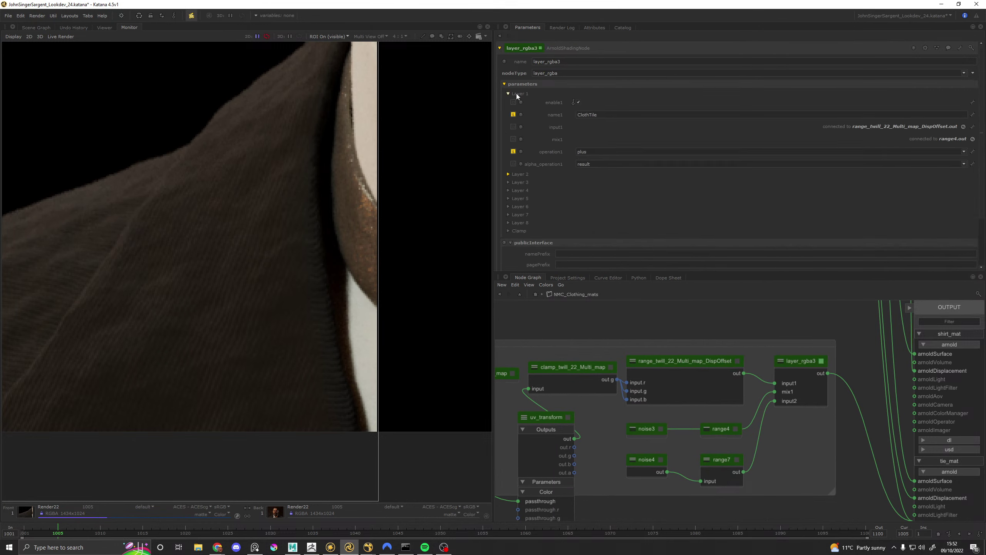
click(516, 94)
click(737, 360)
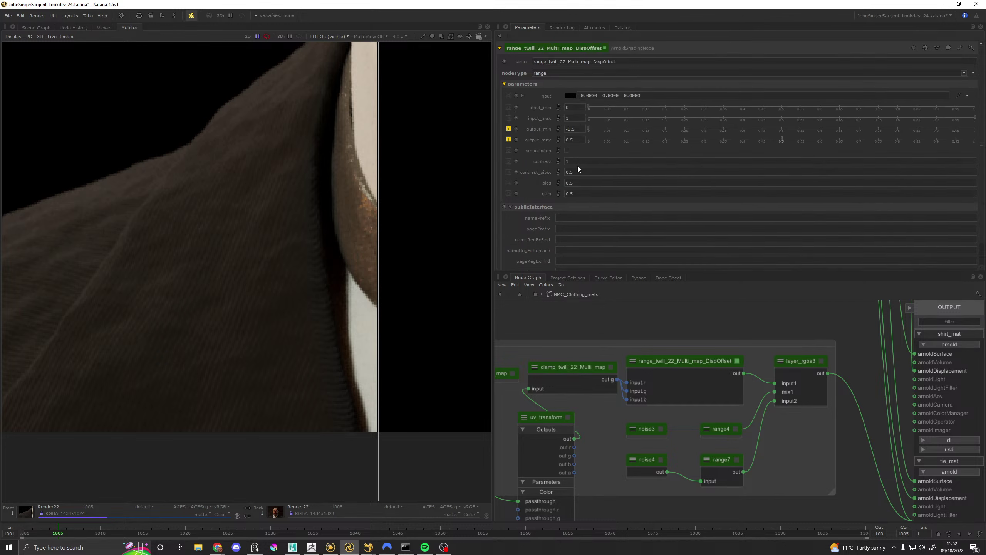
click(613, 365)
click(611, 367)
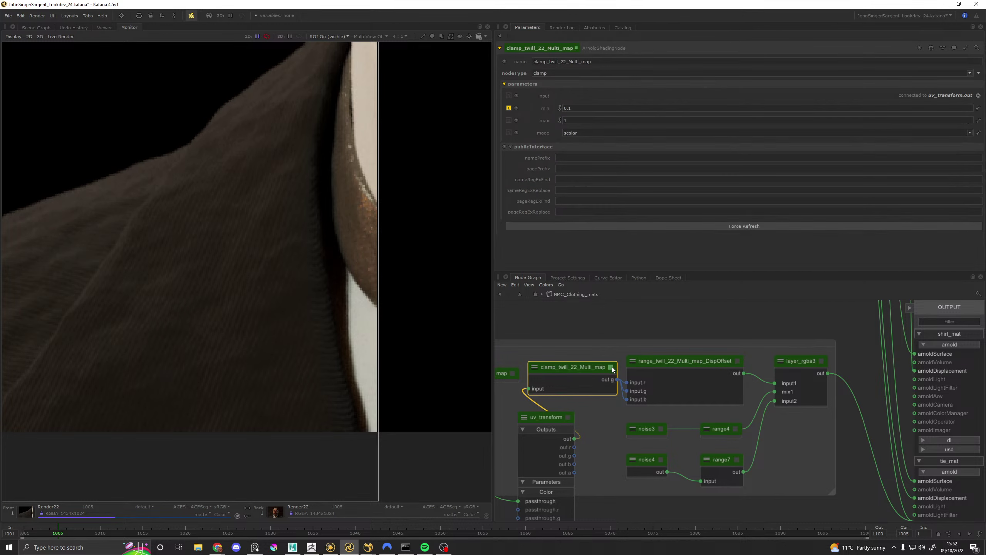
middle_drag(184, 320, 305, 316)
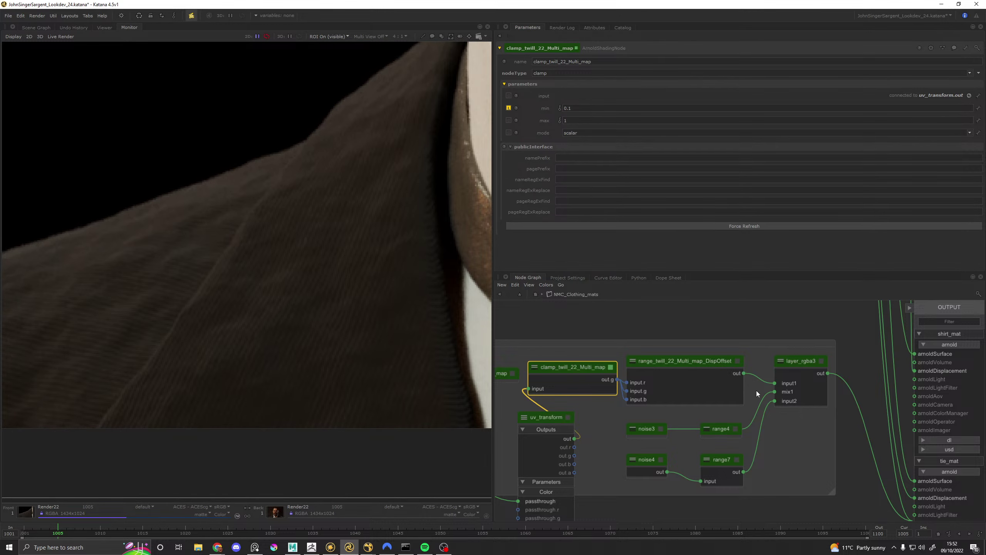
Step: Trace the ClothTile layer's mix to range4, set its output_min to 0.06, and check the coat shoulder in the render
click(820, 362)
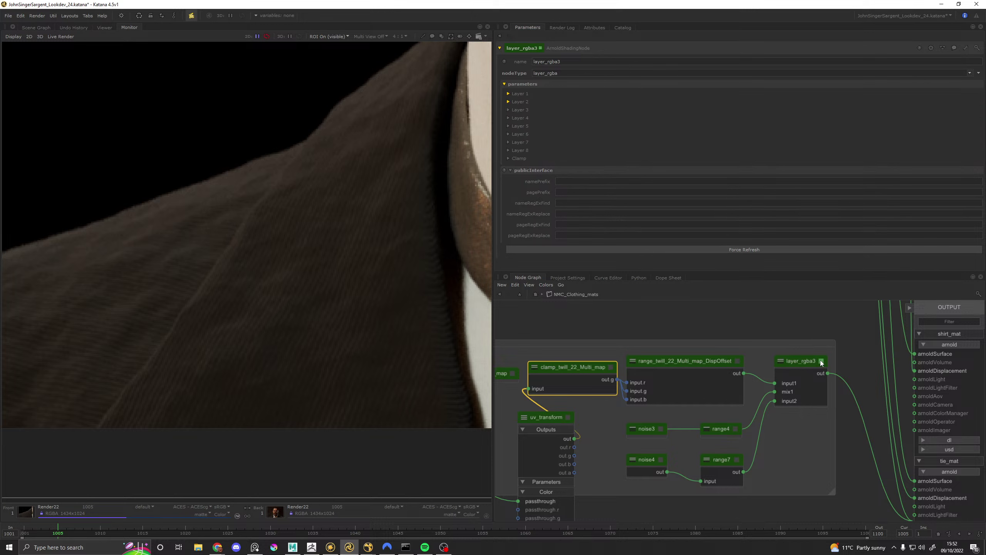
click(518, 94)
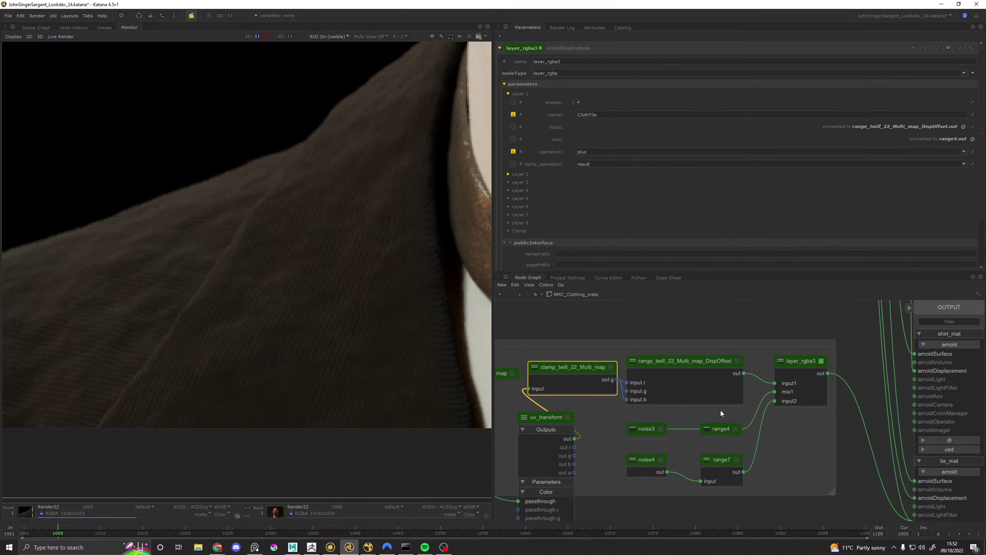
click(735, 429)
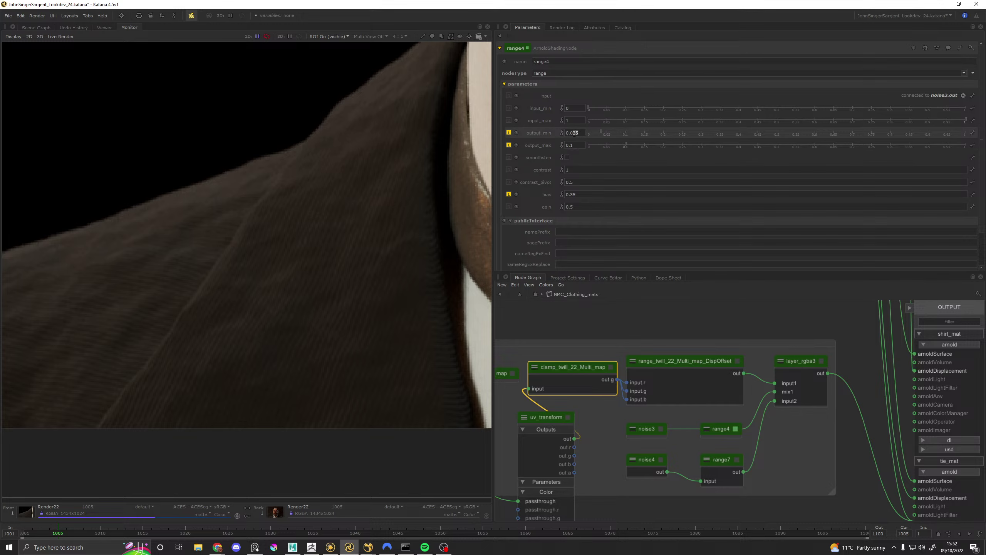
text(6)
key(Return)
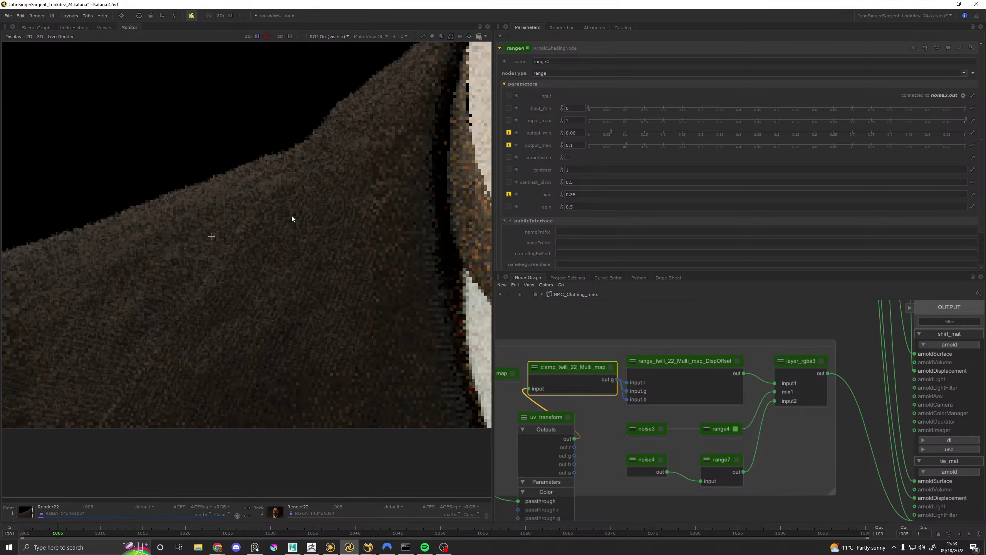
scroll(292, 229, down, 1)
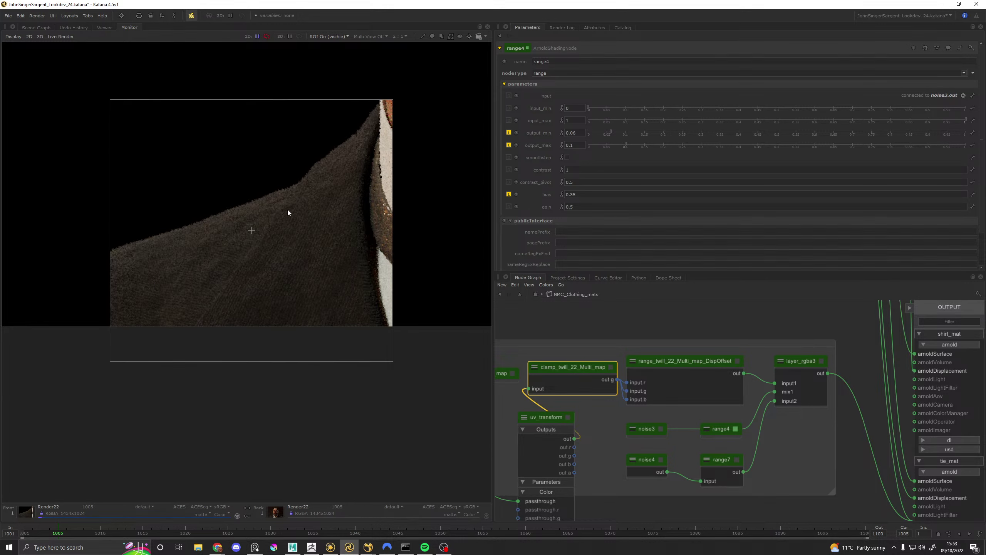
Step: Compare the coat shoulder's weave in the current region render with the earlier full-character render
scroll(324, 259, up, 1)
scroll(262, 260, down, 1)
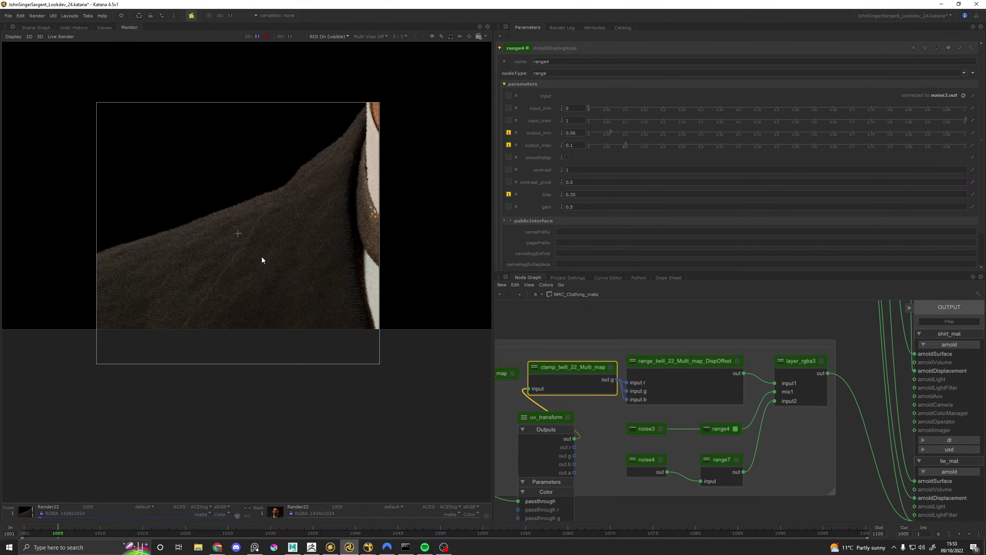
key(Tab)
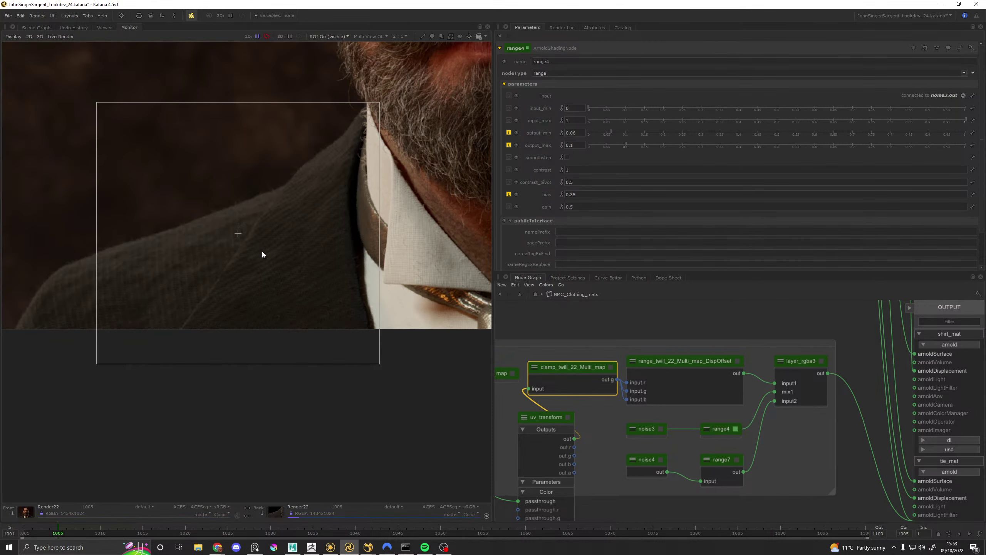
key(Tab)
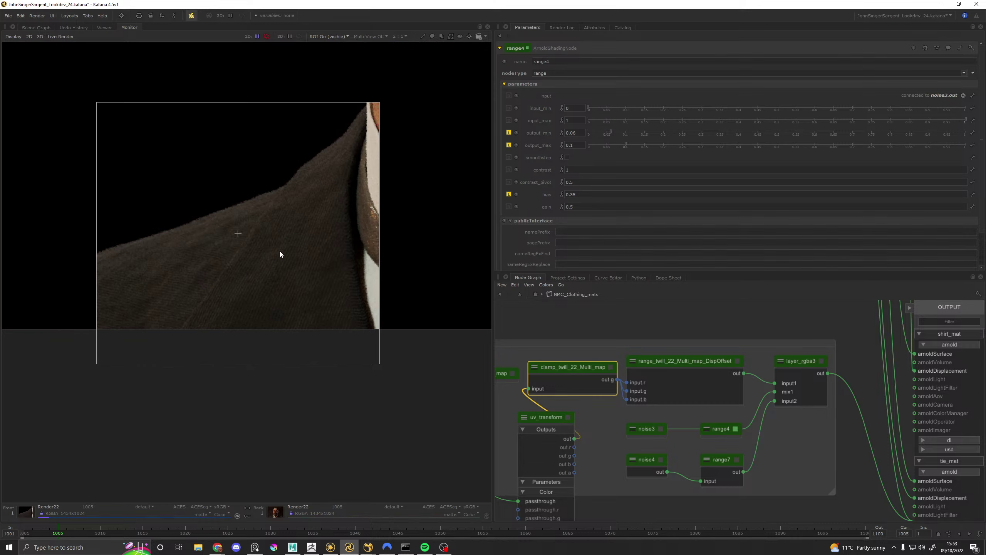
scroll(279, 253, up, 5)
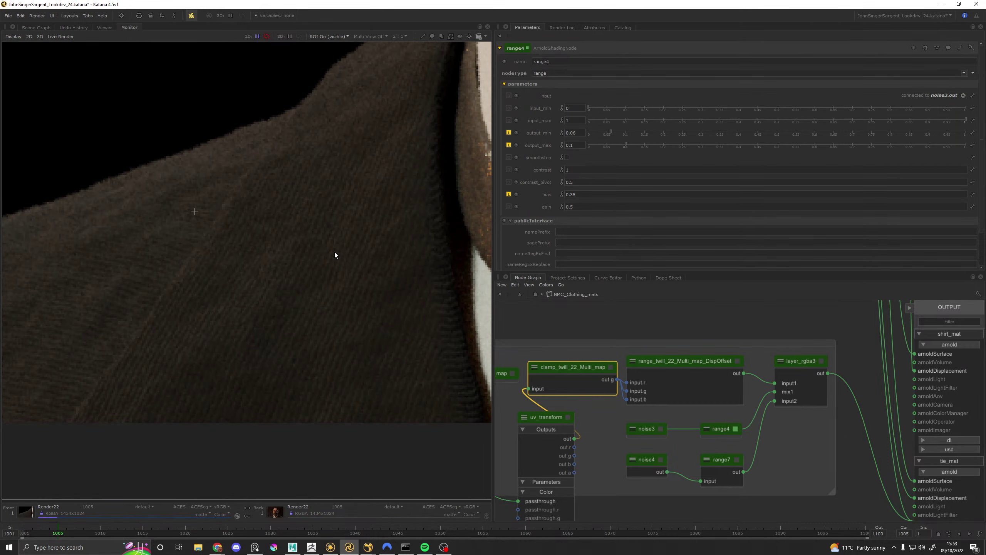
scroll(335, 253, down, 3)
key(Tab)
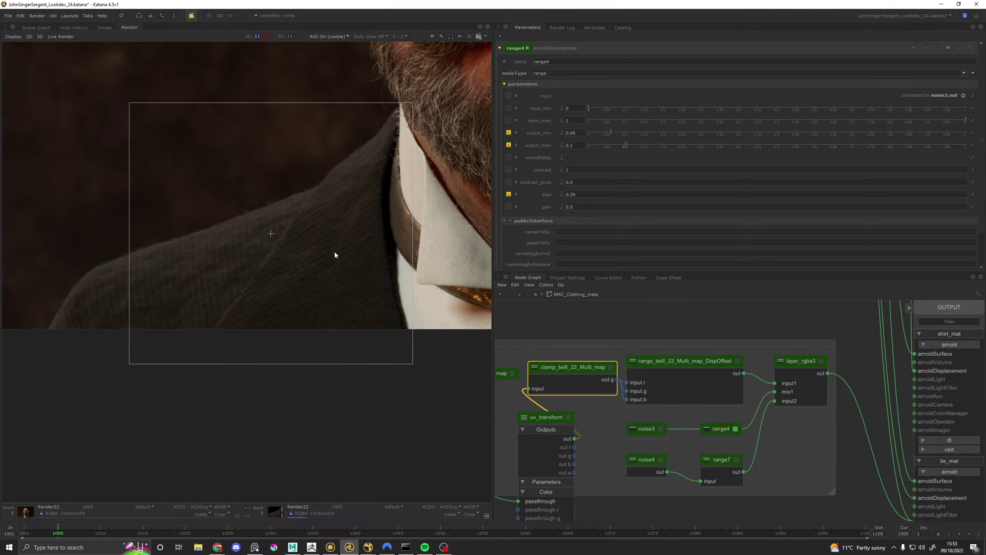
scroll(351, 230, up, 2)
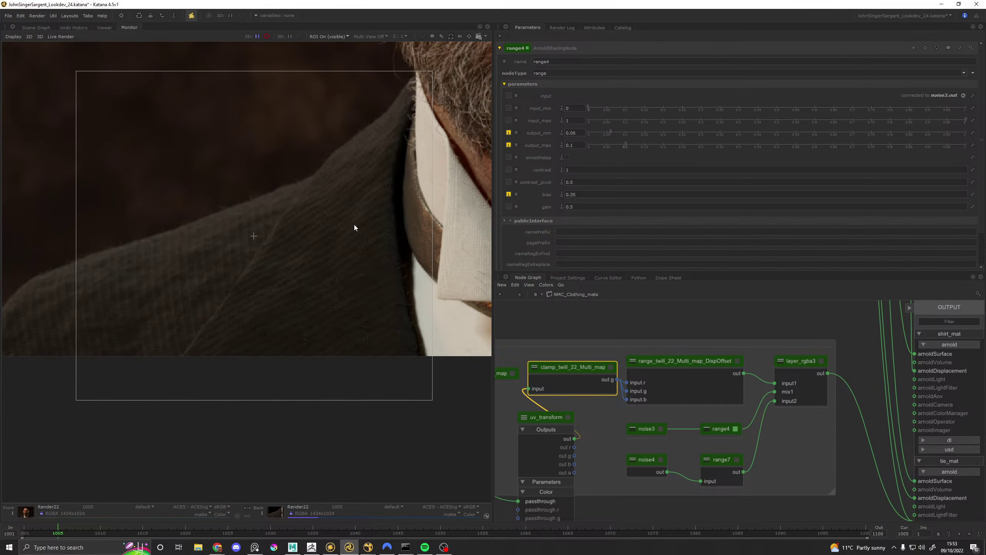
key(Tab)
Step: Examine the weave along the lapel seam up close, alternating between the current region render and the earlier render
scroll(349, 228, up, 1)
scroll(242, 230, up, 1)
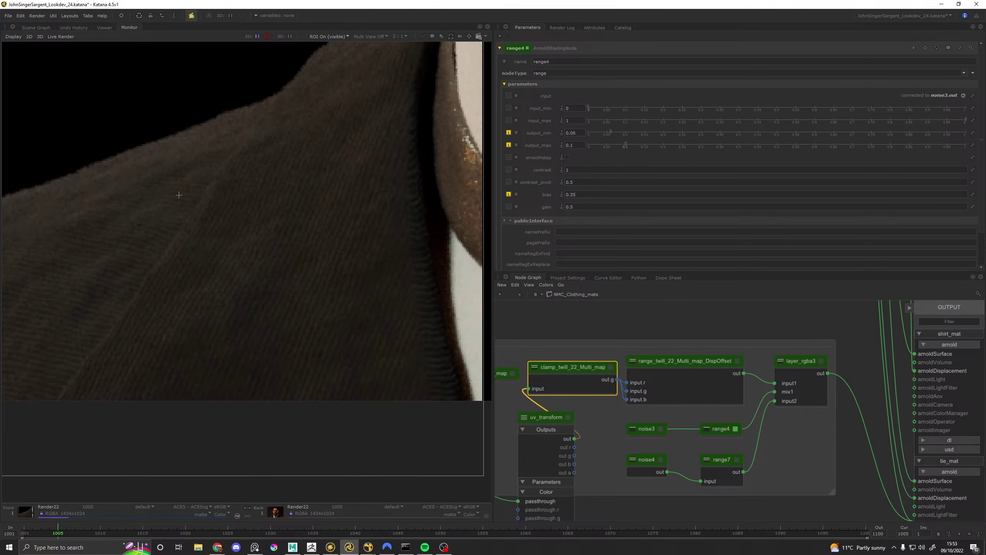
key(Tab)
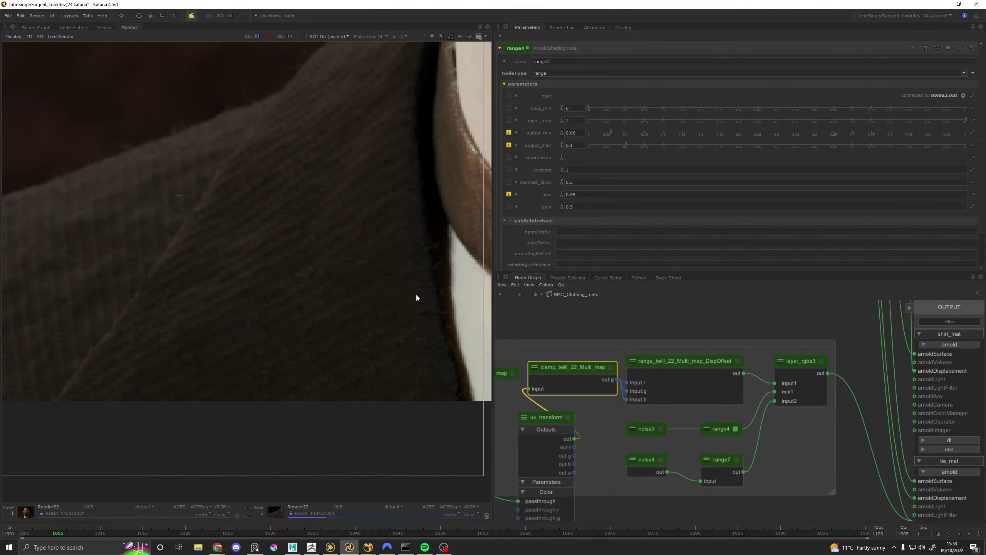
key(Tab)
key(Tab)
key(Tab)
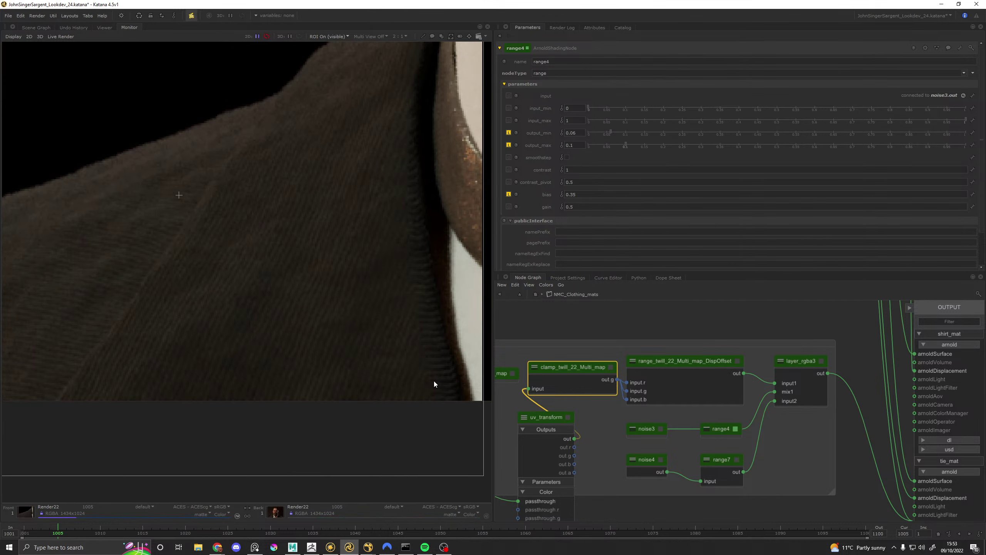
key(Tab)
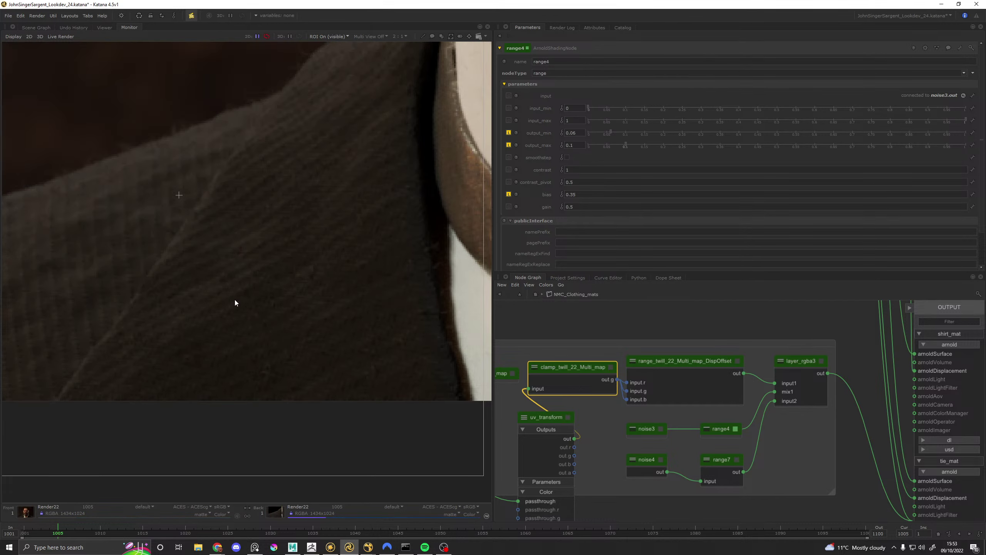
scroll(235, 302, down, 3)
scroll(274, 270, up, 3)
key(Tab)
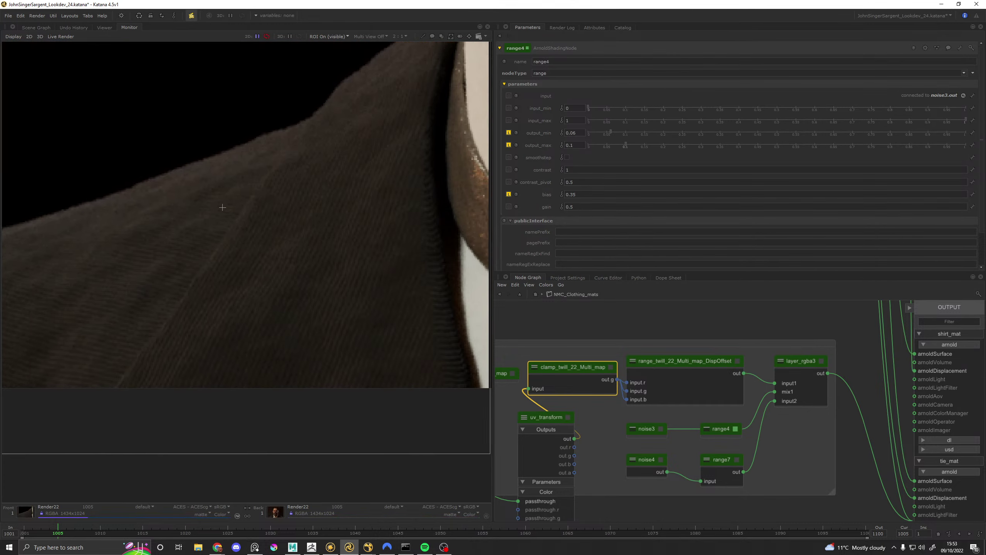
middle_drag(274, 274, 312, 280)
key(Tab)
key(Tab)
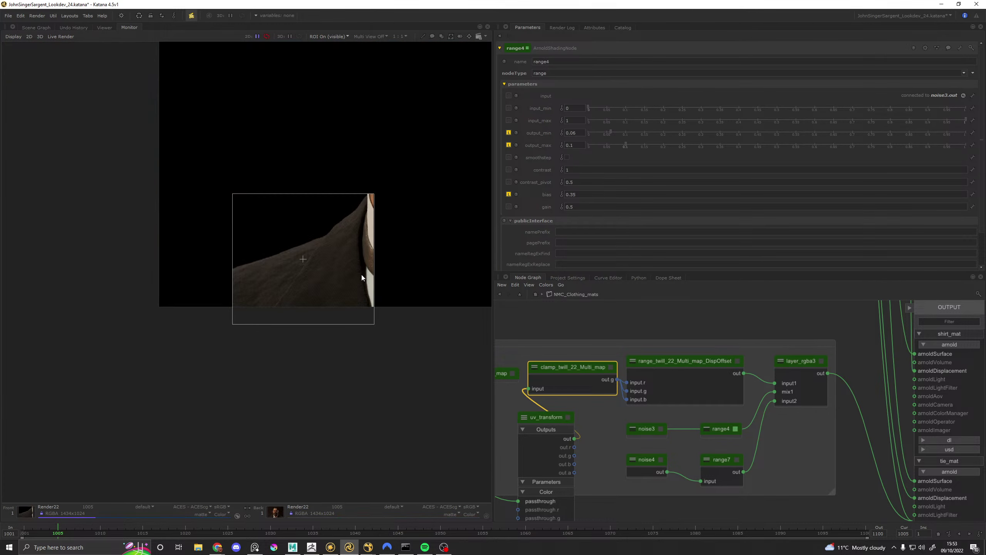
Step: Set range4's output_min to 0.12 and output_max to 0.2, and inspect the coat shoulder in the updated render
middle_drag(401, 273, 289, 294)
scroll(210, 293, up, 2)
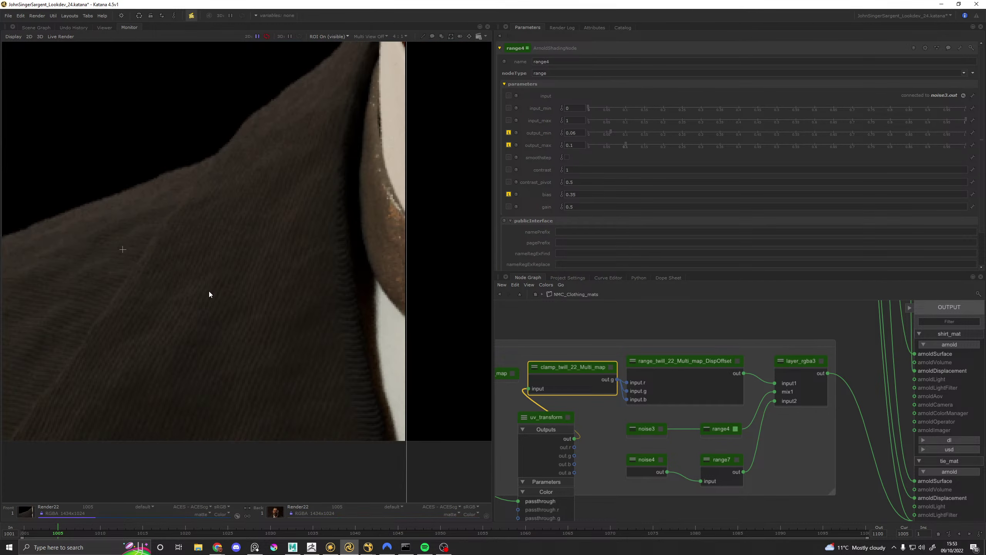
middle_drag(209, 294, 314, 289)
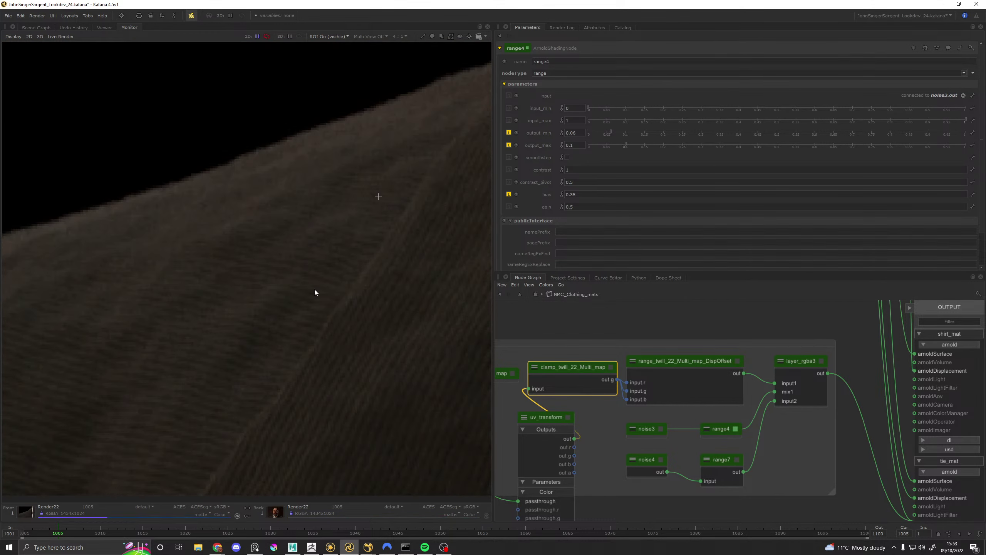
middle_drag(376, 285, 268, 279)
scroll(280, 279, down, 4)
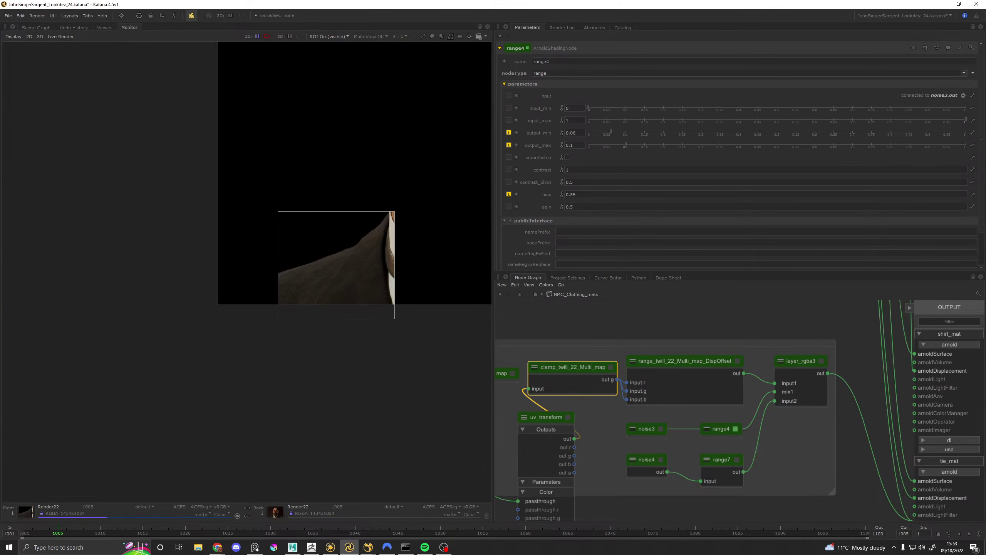
scroll(298, 280, up, 1)
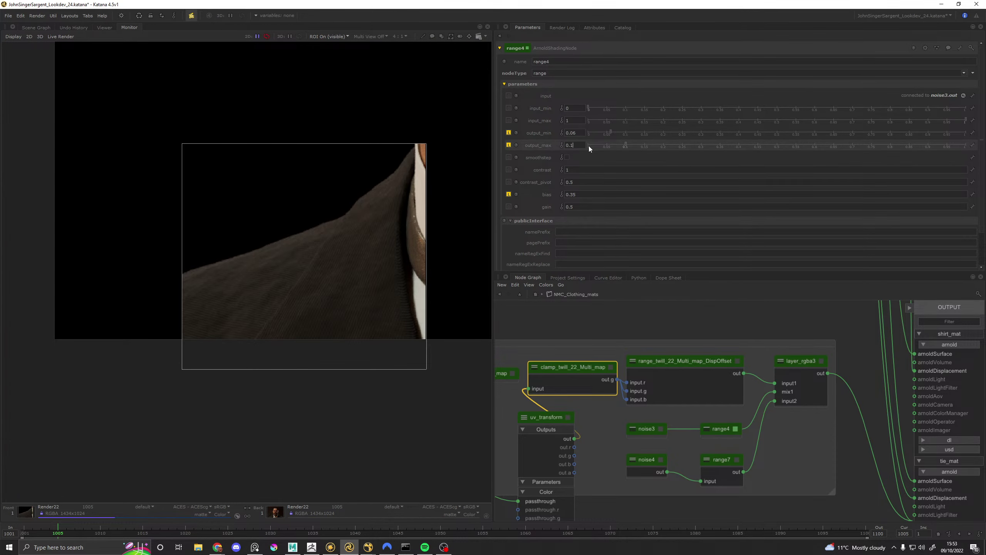
click(582, 133)
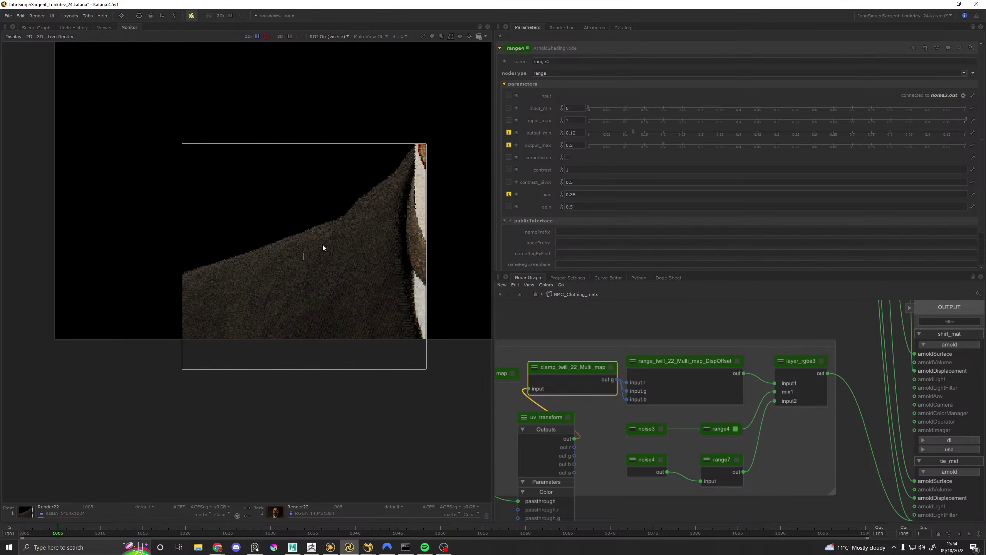
scroll(338, 270, up, 1)
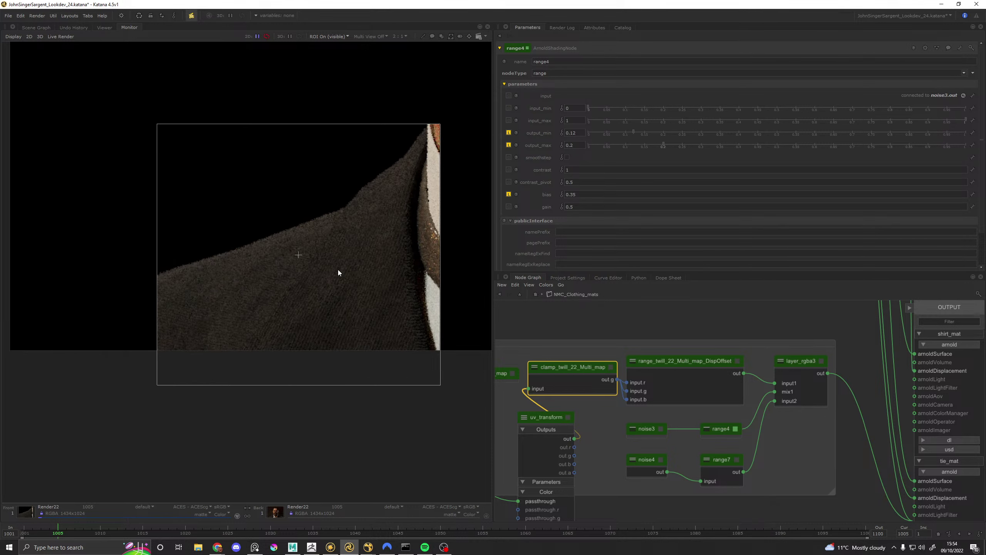
scroll(338, 270, up, 1)
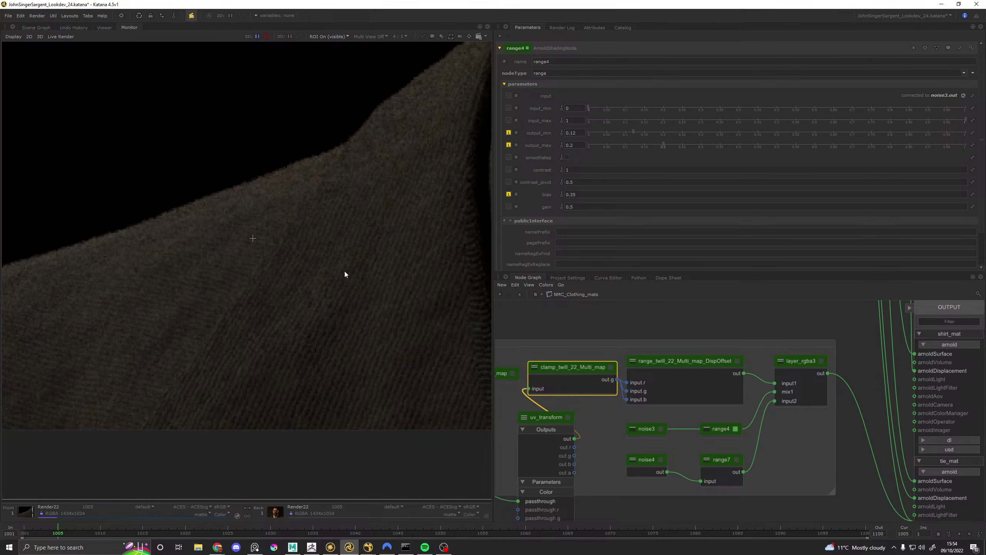
Step: Inspect the coat shoulder's N pass in the front render and switch back to the default pass
click(148, 505)
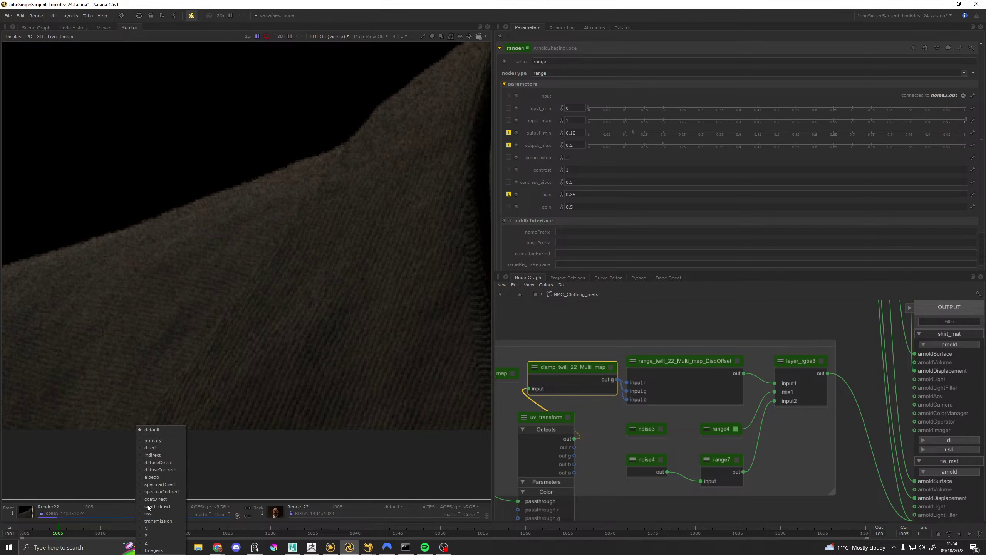
click(152, 526)
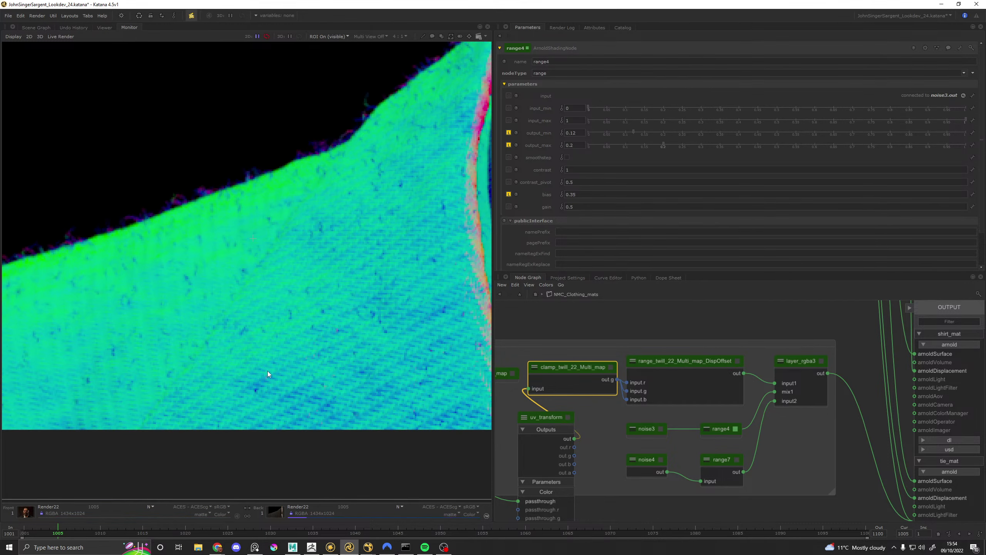
click(150, 507)
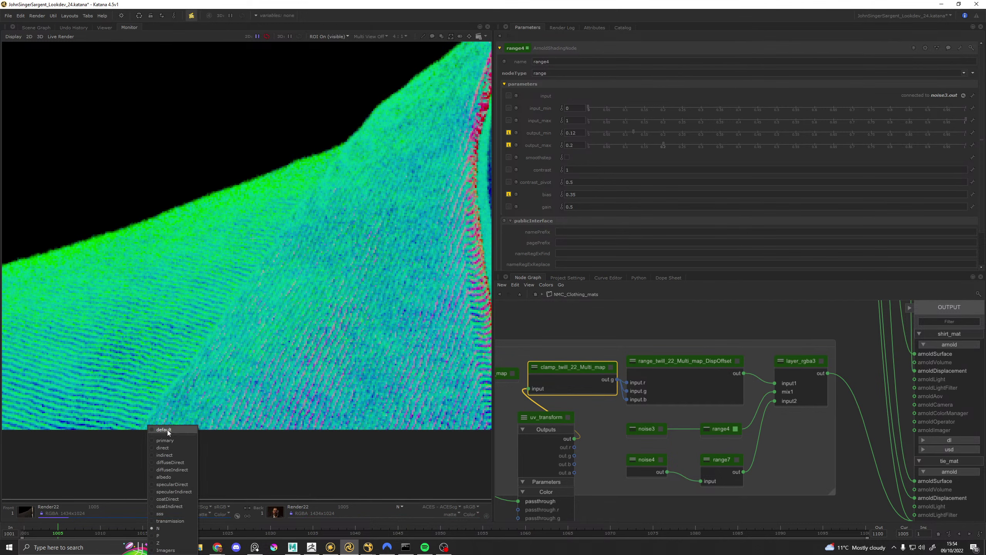
click(168, 428)
scroll(291, 367, down, 1)
scroll(355, 318, up, 1)
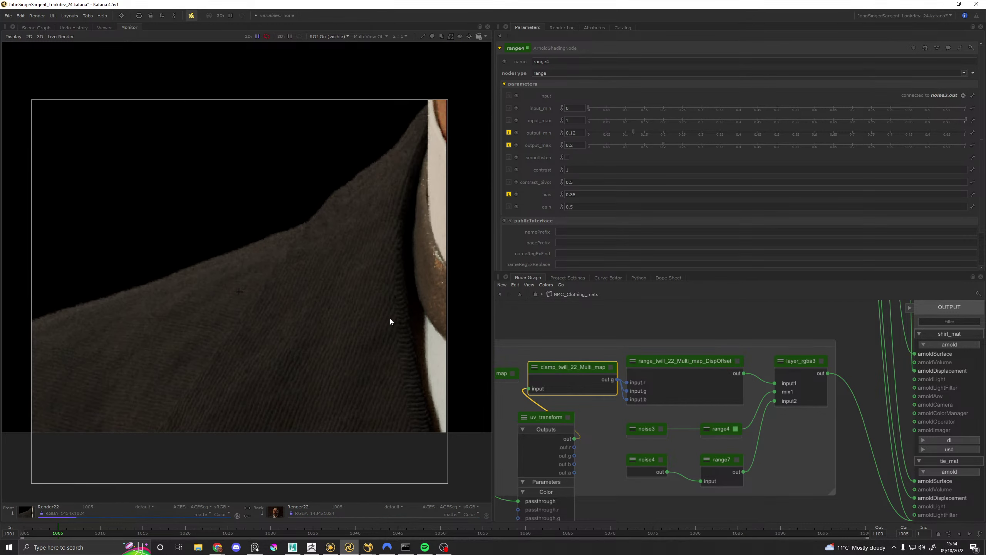
Step: Compare the shoulder and lapel rendered with the new range4 output values against the earlier full-character render
key(Tab)
key(Tab)
key(Tab)
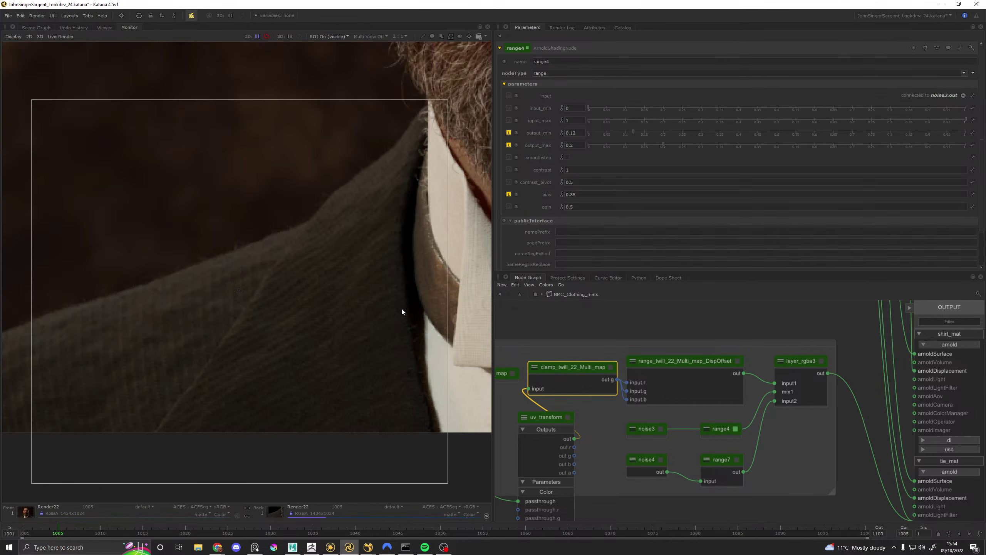
key(Tab)
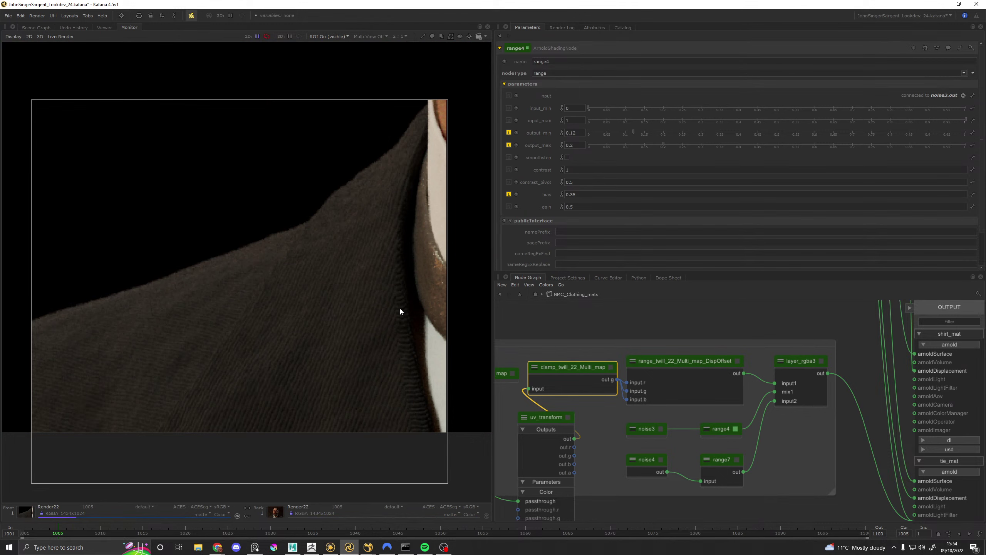
scroll(382, 310, down, 1)
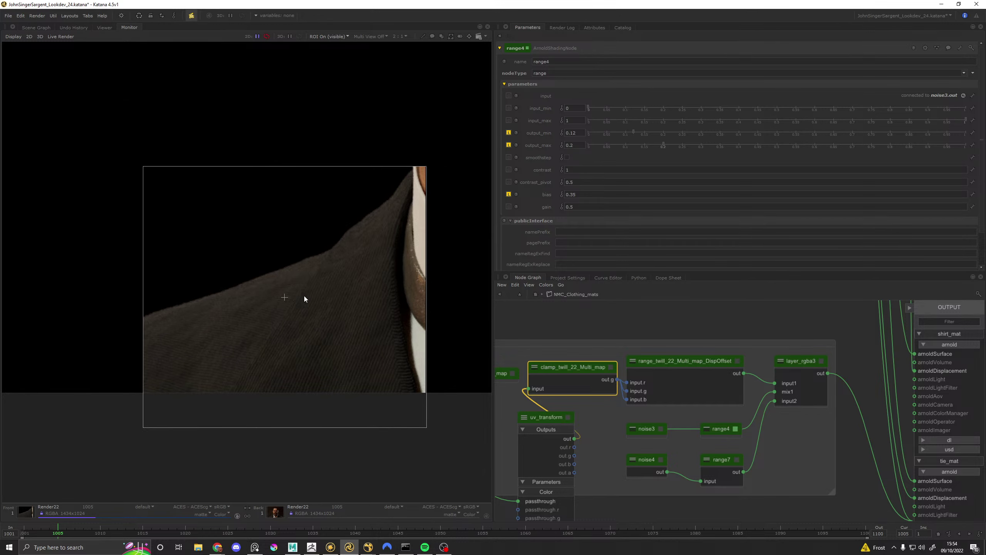
scroll(266, 297, up, 1)
key(Tab)
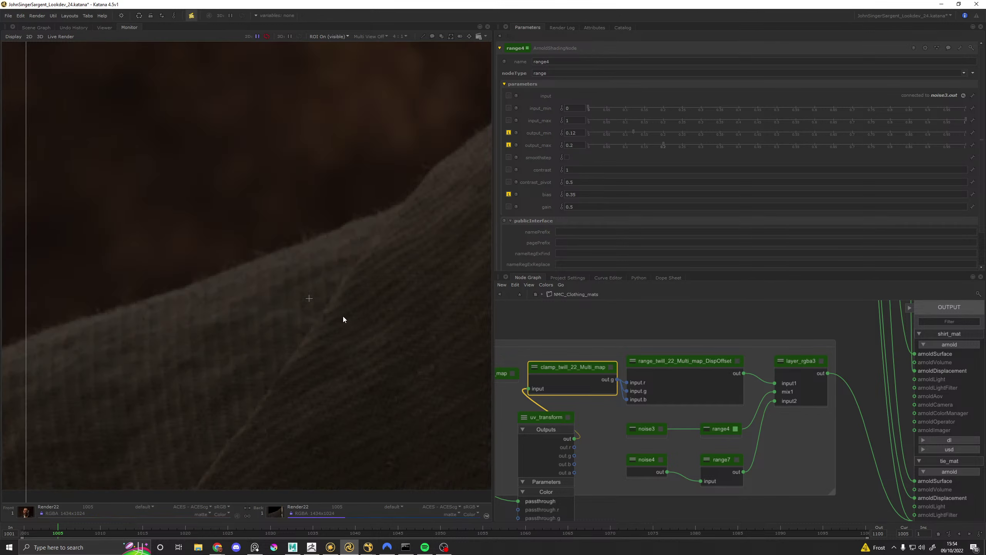
scroll(354, 317, down, 1)
middle_drag(405, 289, 310, 302)
key(Tab)
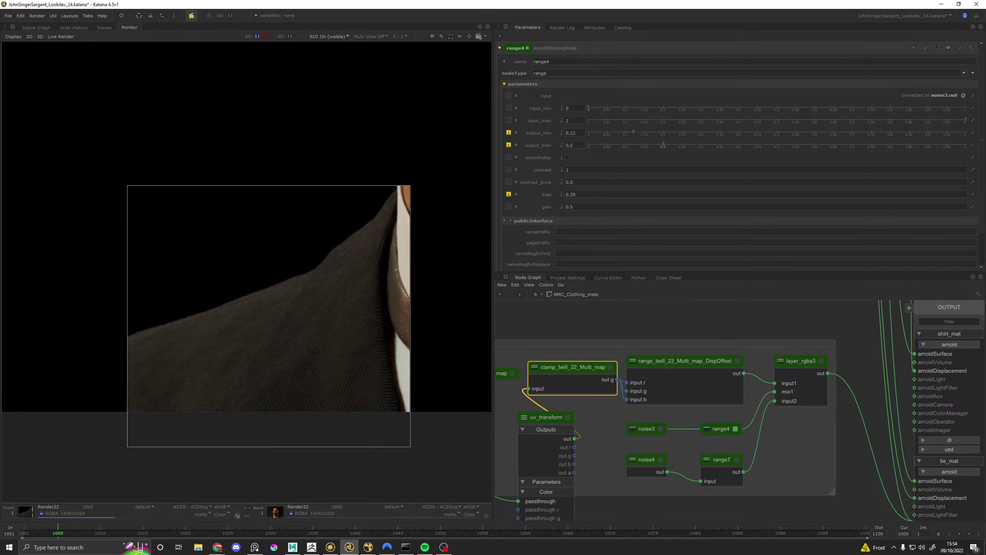
Step: Bring up the black-and-white coat reference photo, frame its lapel, and compare the fabric with the rendered shoulder
right_drag(0, 369, 508, 333)
scroll(502, 348, up, 5)
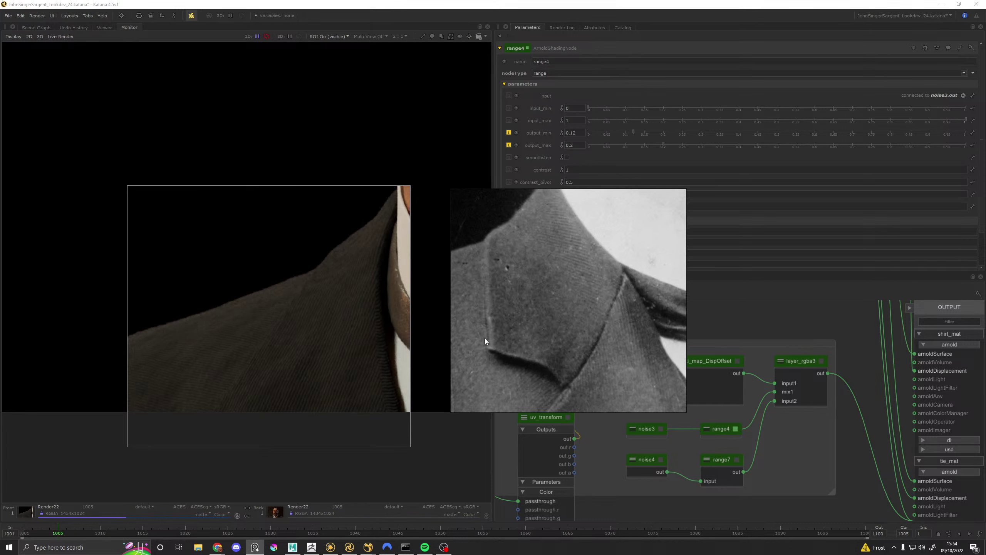
middle_drag(485, 338, 521, 375)
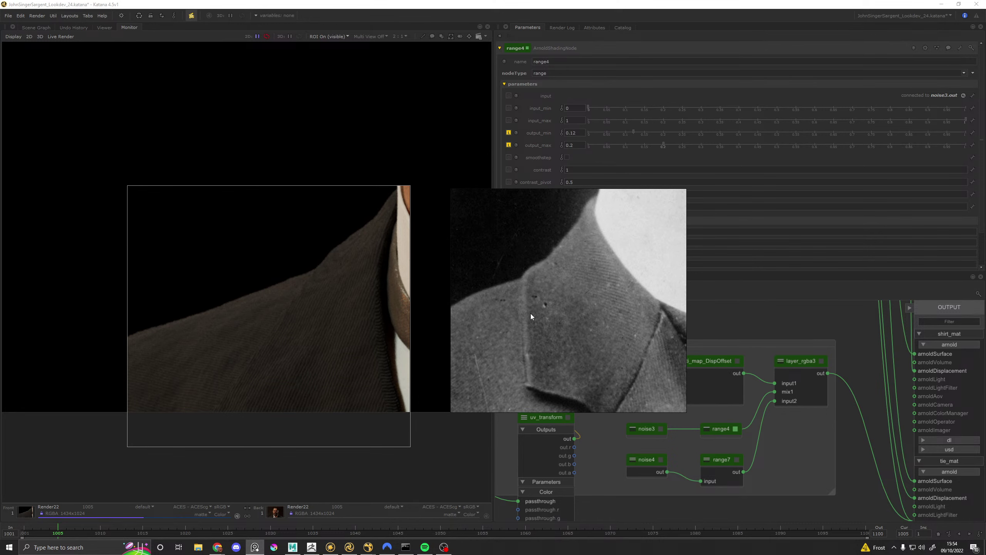
scroll(291, 280, up, 2)
scroll(318, 318, down, 2)
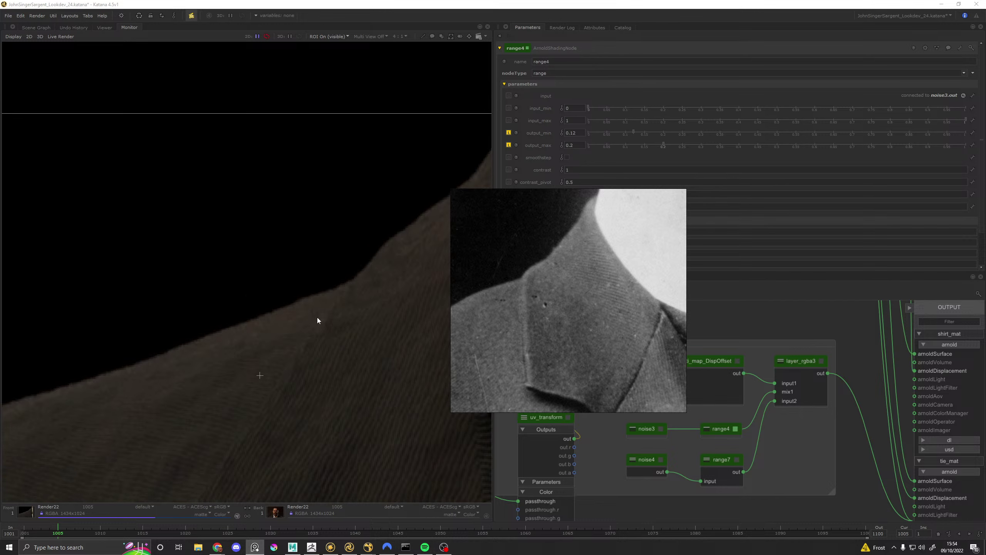
scroll(382, 369, up, 2)
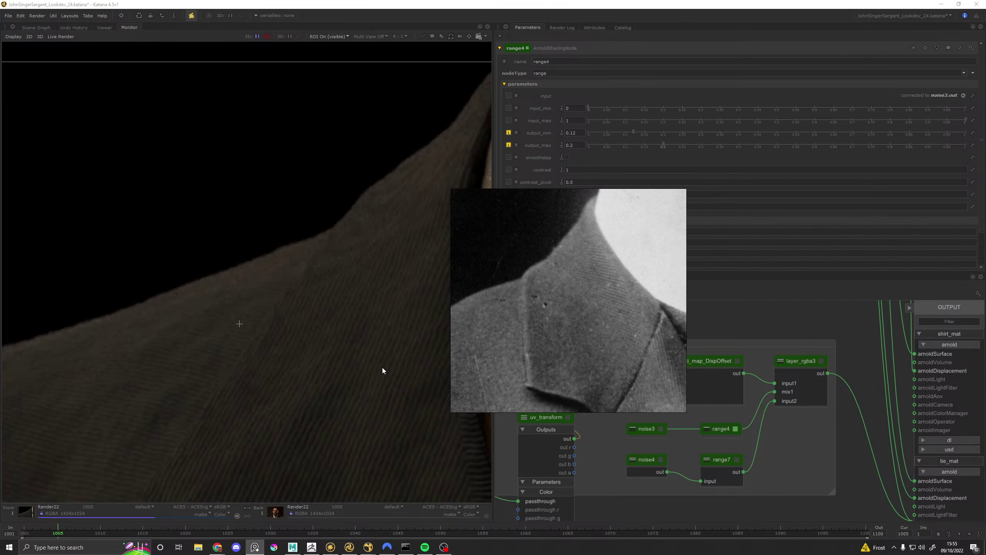
Step: Check the earlier render beside the reference photo, dismiss the photo, and compare the coat at a wider framing
click(355, 368)
key(Return)
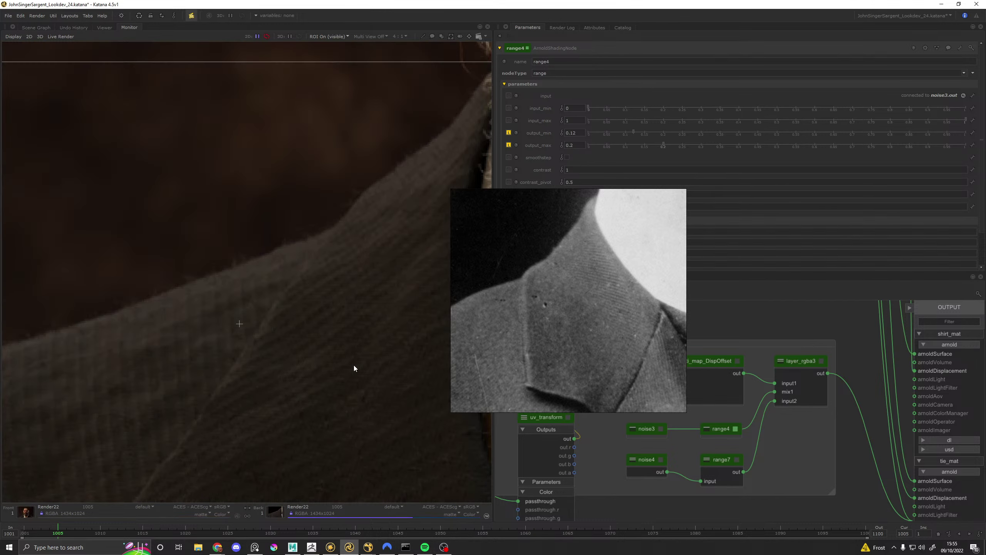
click(589, 289)
scroll(310, 319, down, 3)
scroll(309, 324, up, 4)
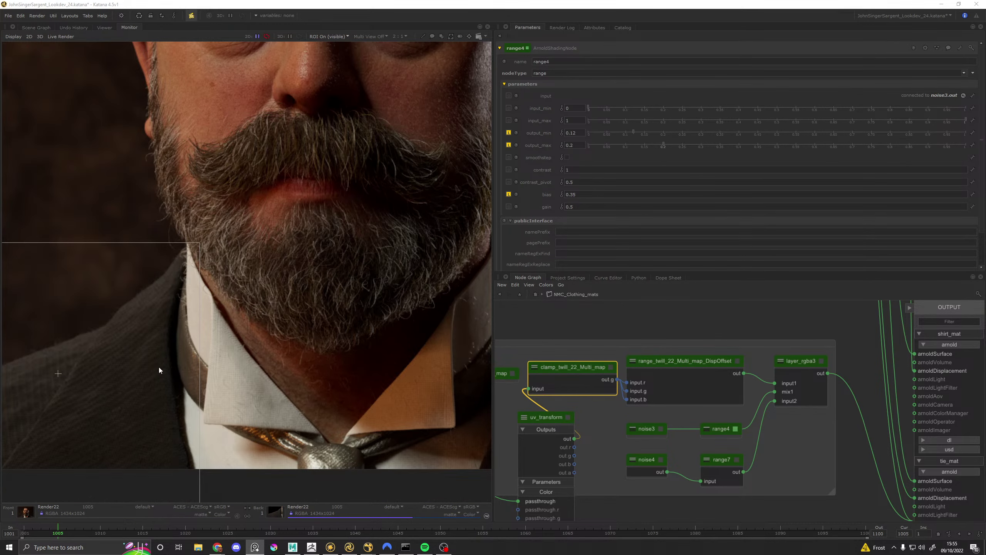
scroll(159, 367, down, 2)
middle_drag(158, 367, 190, 355)
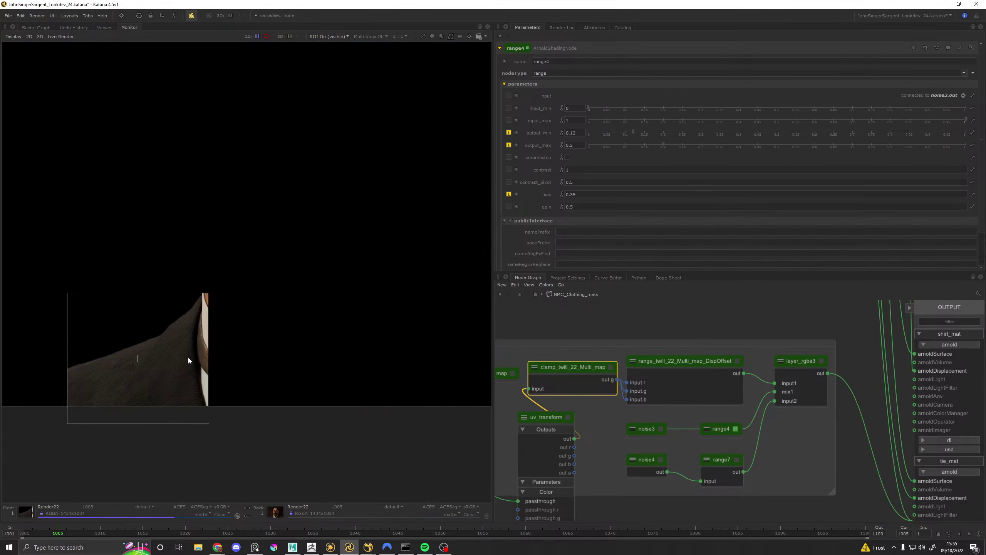
Step: Compare the coat shoulder between the region render and the earlier full-character render, with range4's output_min at 0.035 and output_max at 0.06
key(Tab)
scroll(142, 369, up, 4)
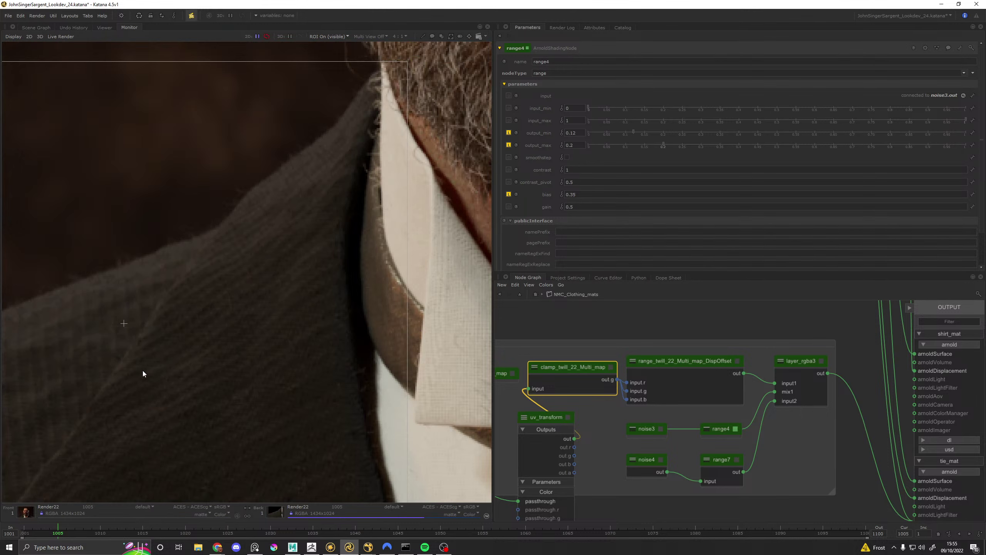
key(Tab)
key(Tab)
key(Tab)
key(Tab)
scroll(142, 369, down, 4)
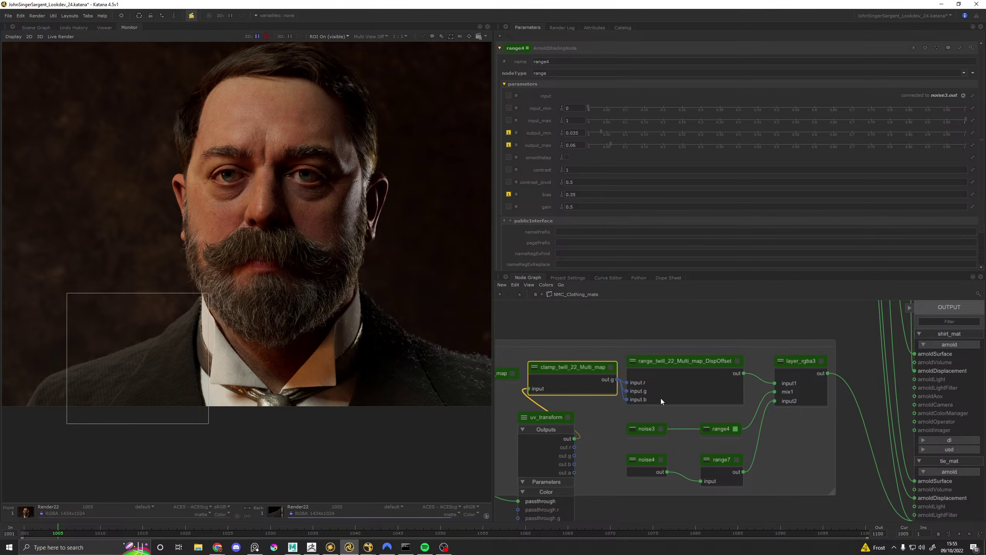
Step: Connect image_twill_22_Multi_map's output directly to the clamp_twill_22_Multi_map input, bypassing uv_transform
middle_drag(661, 398, 800, 387)
click(574, 363)
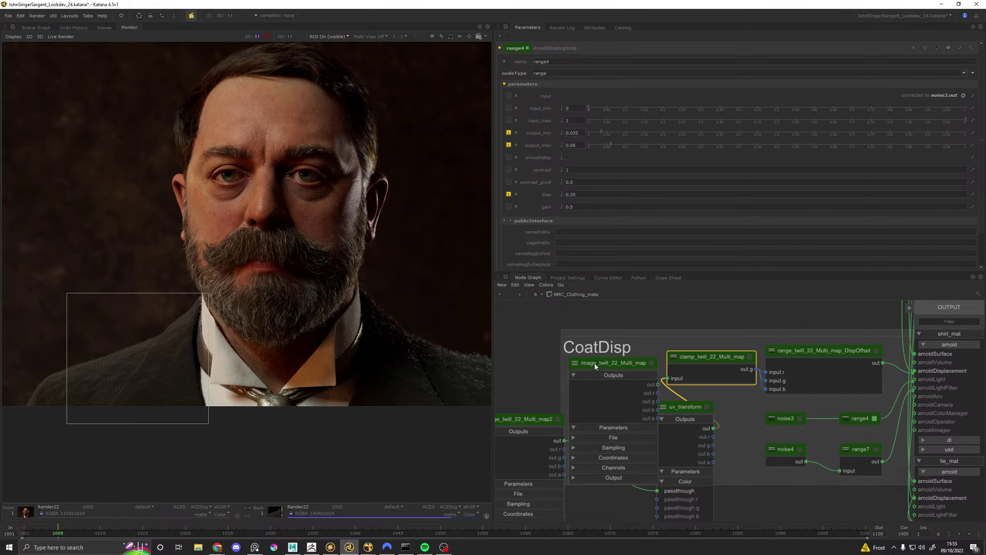
click(673, 378)
drag(666, 388, 666, 389)
click(574, 375)
Step: Examine the shadowed shoulder's fuzz and weave up close in the earlier render's direct, albedo and N passes
middle_drag(440, 373, 354, 360)
scroll(388, 363, up, 2)
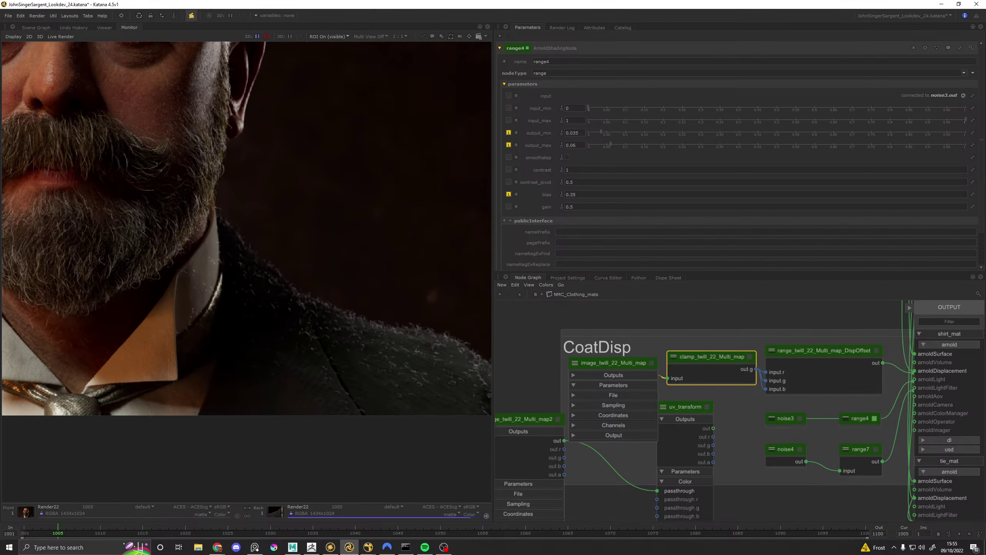
scroll(402, 366, up, 3)
scroll(284, 347, down, 5)
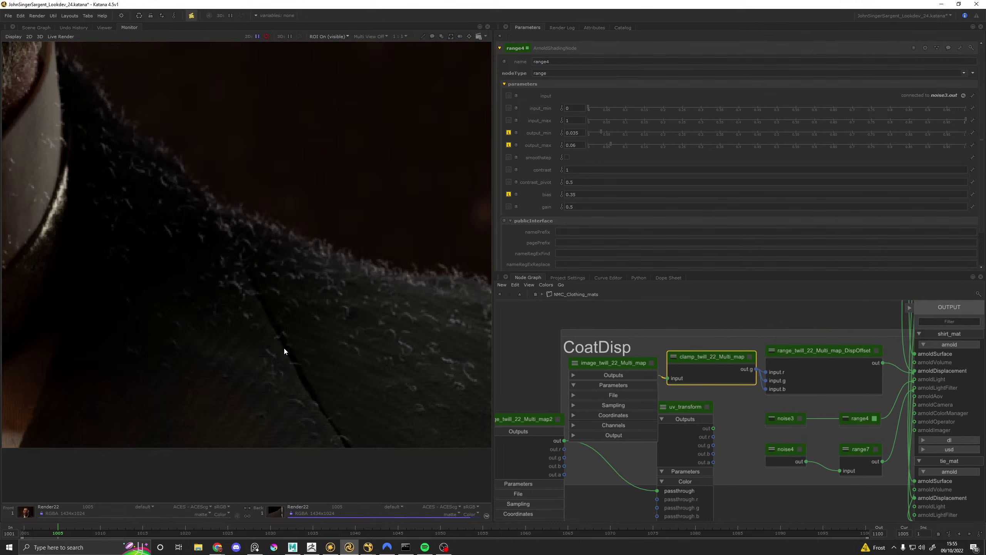
scroll(291, 359, up, 1)
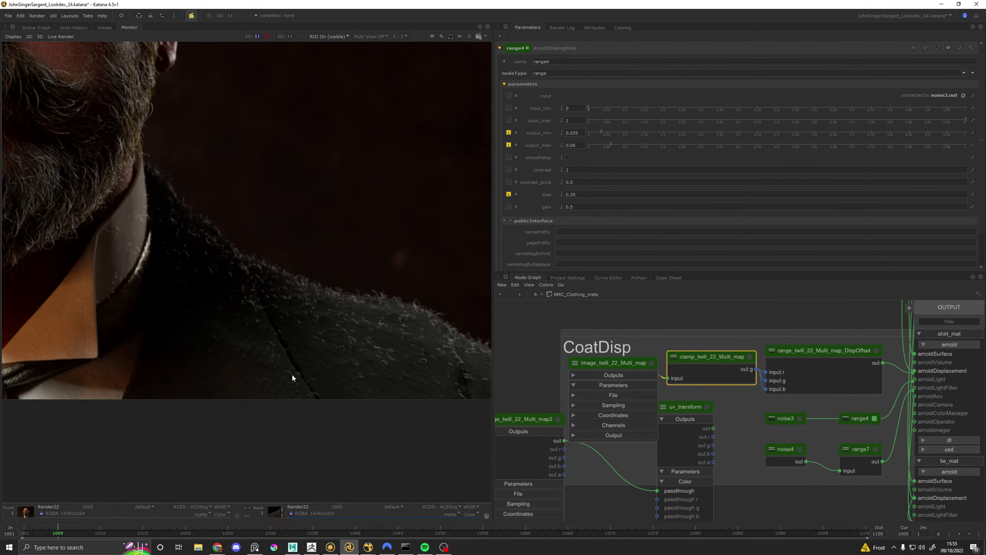
scroll(299, 355, up, 2)
click(145, 506)
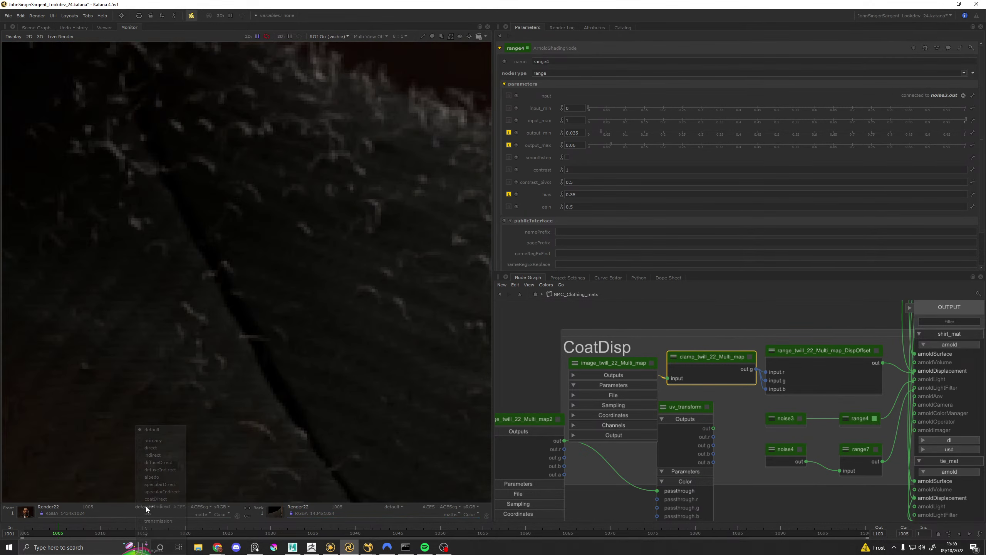
click(156, 448)
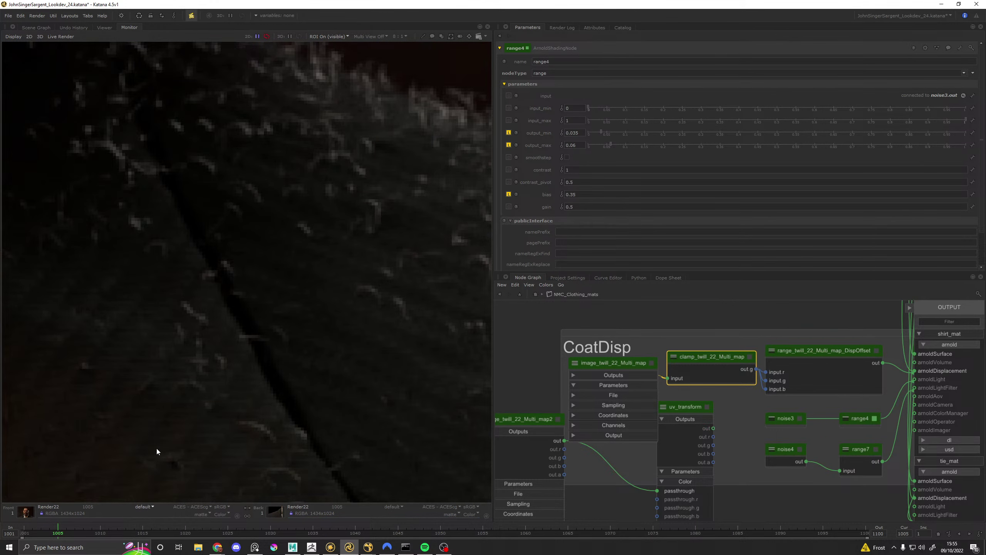
click(144, 506)
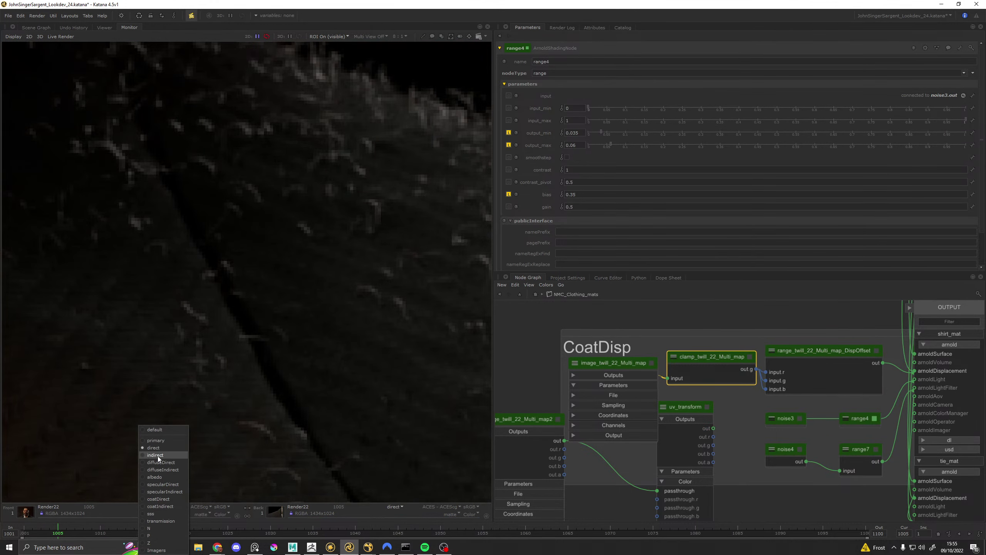
click(157, 476)
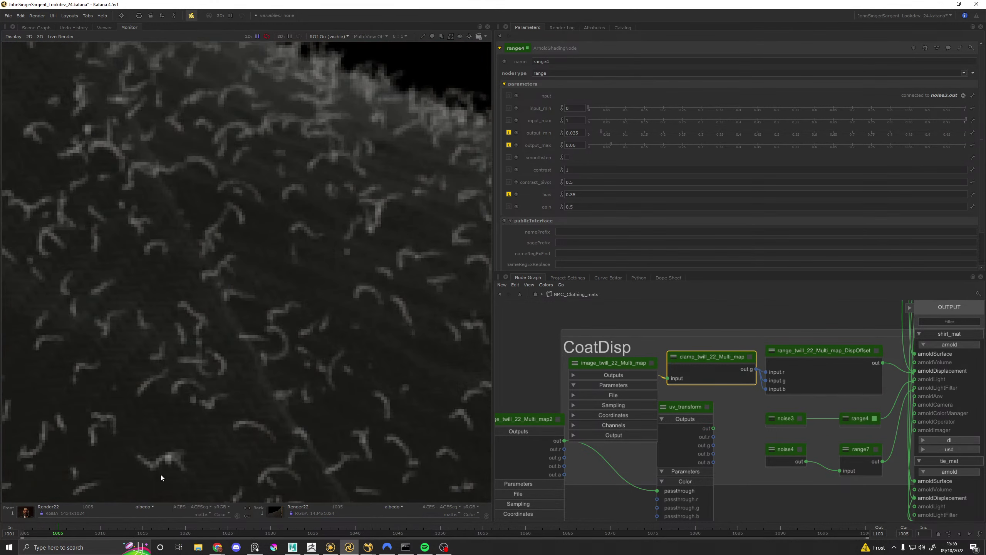
click(144, 506)
click(154, 529)
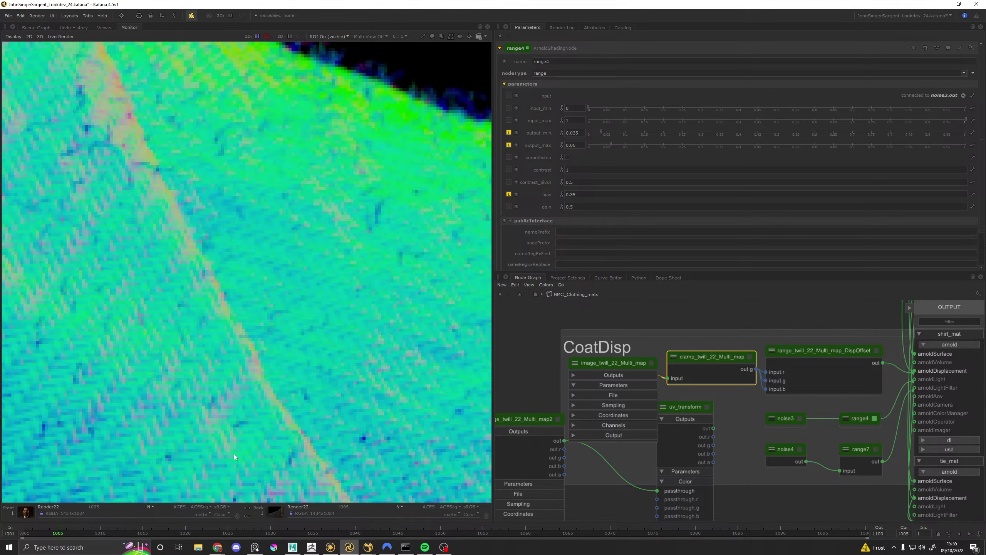
Step: Check the earlier render's indirect pass around the face and beard, and switch back to the default pass
click(153, 505)
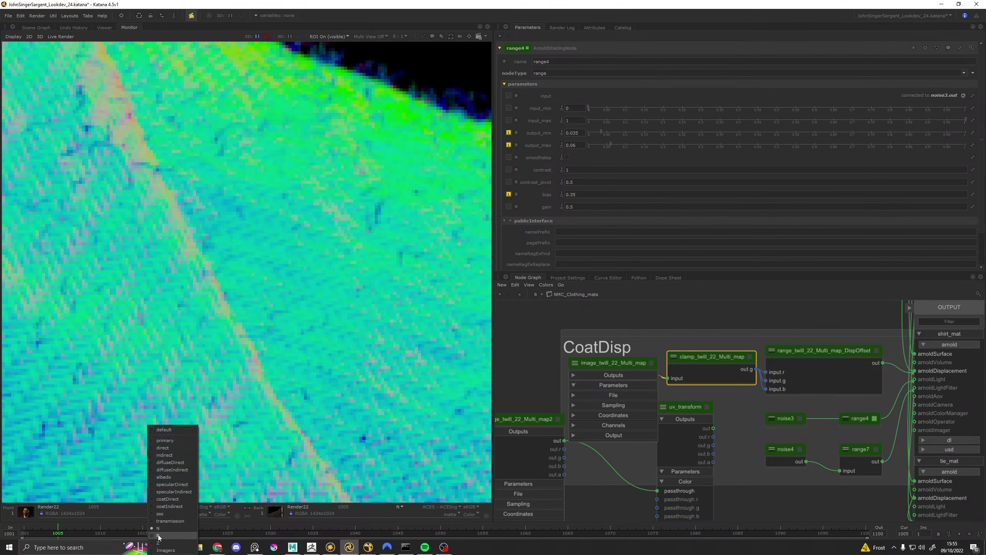
click(166, 454)
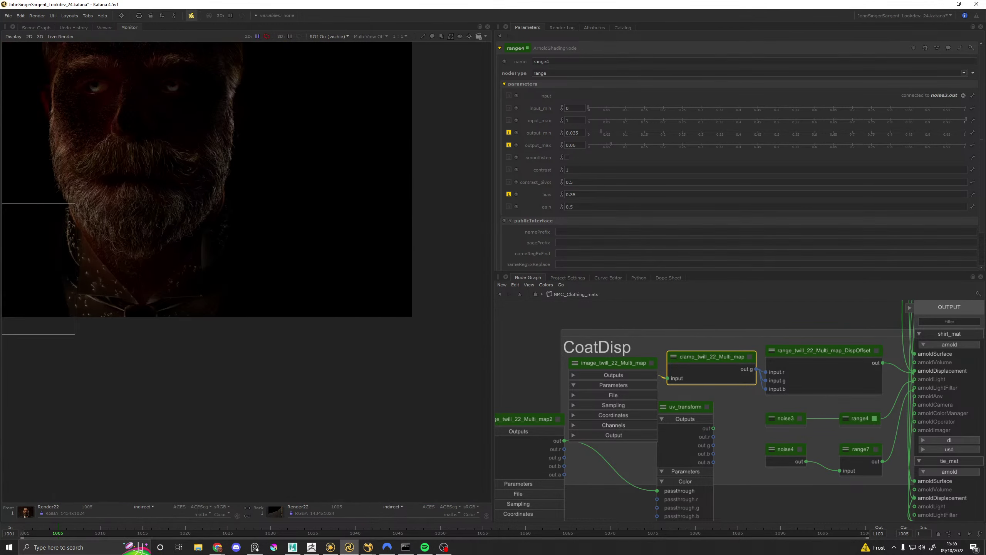
scroll(305, 280, up, 1)
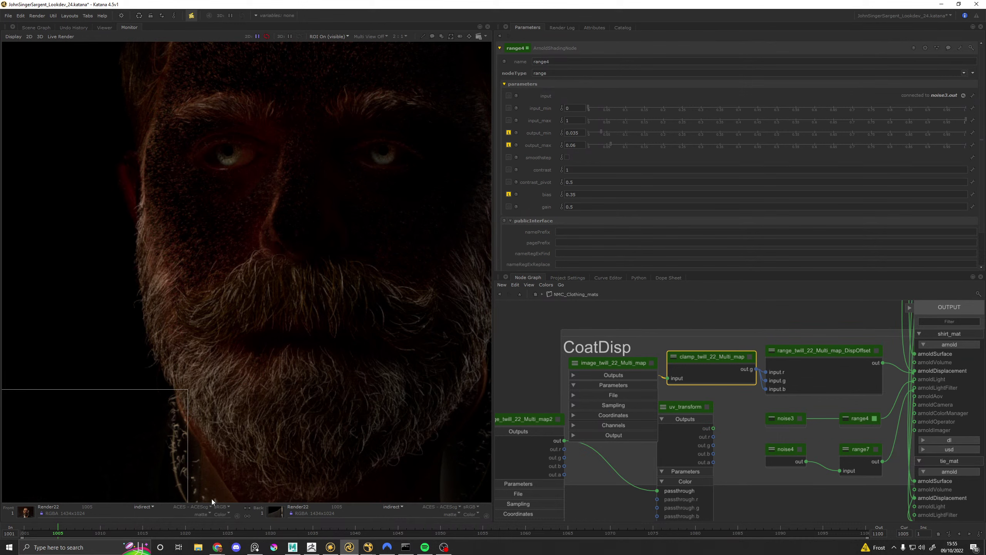
click(144, 507)
click(152, 429)
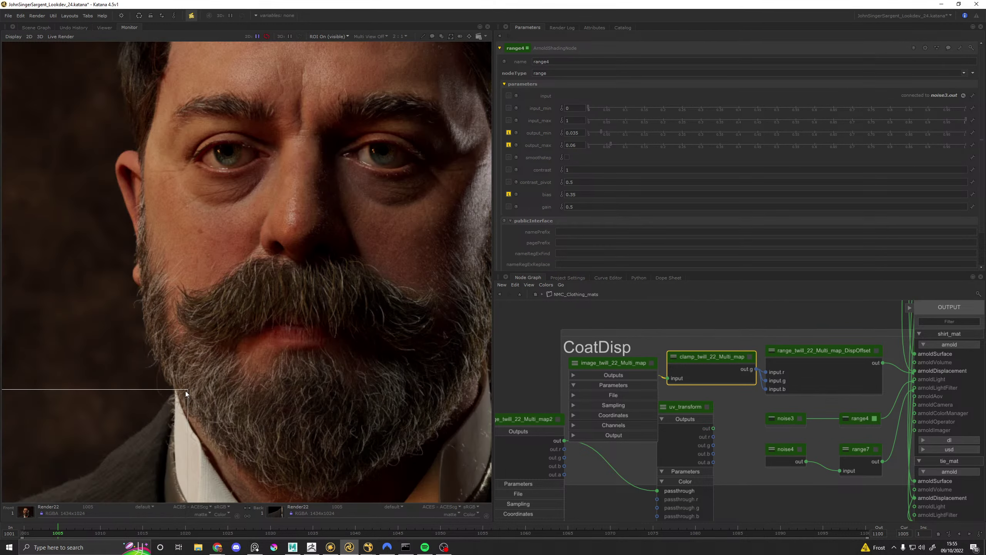
Step: Frame the lit shoulder and collar, and compare the earlier render with the region render
middle_drag(133, 478, 195, 386)
alt+right_drag(195, 386, 286, 375)
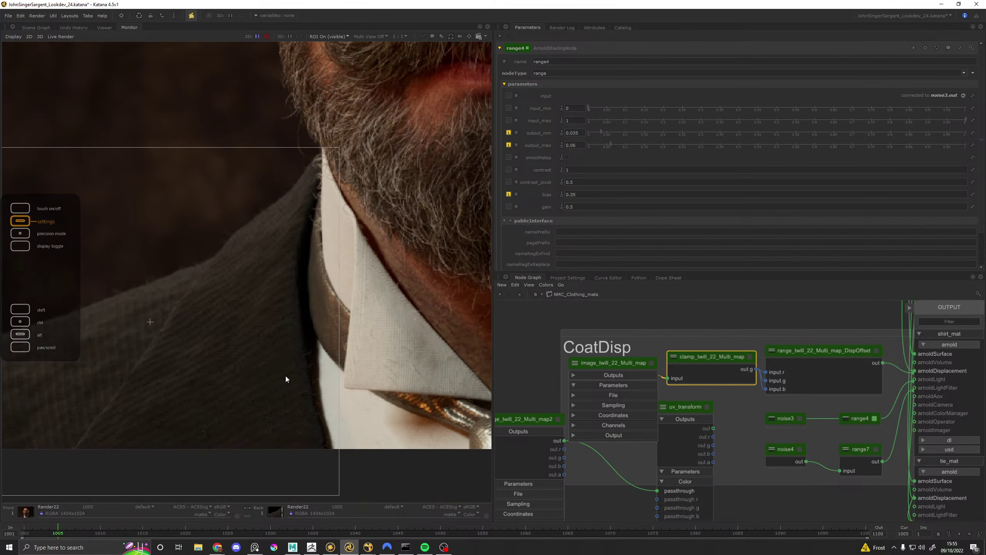
key(Tab)
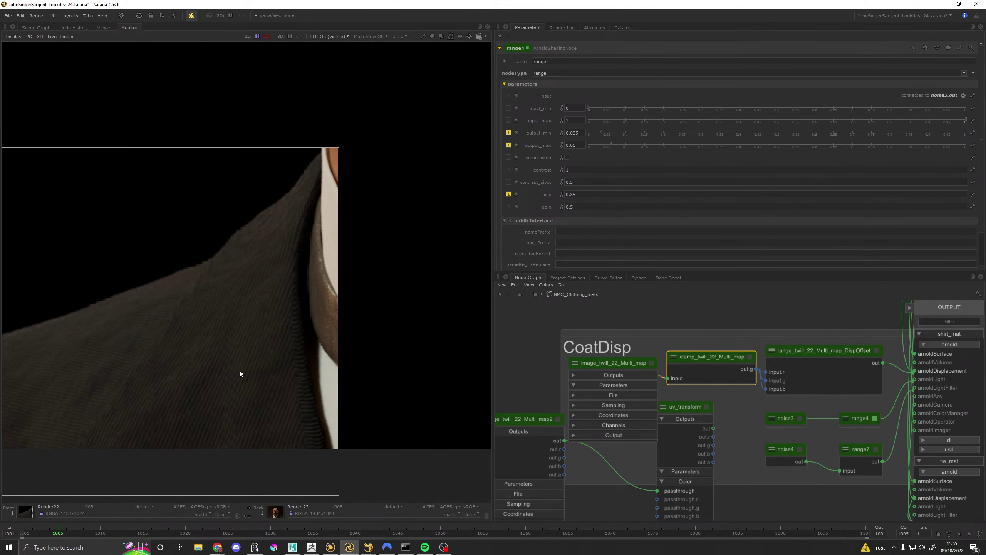
Step: Move the uv_transform node clear of image_twill_22_Multi_map and select the image node
click(689, 409)
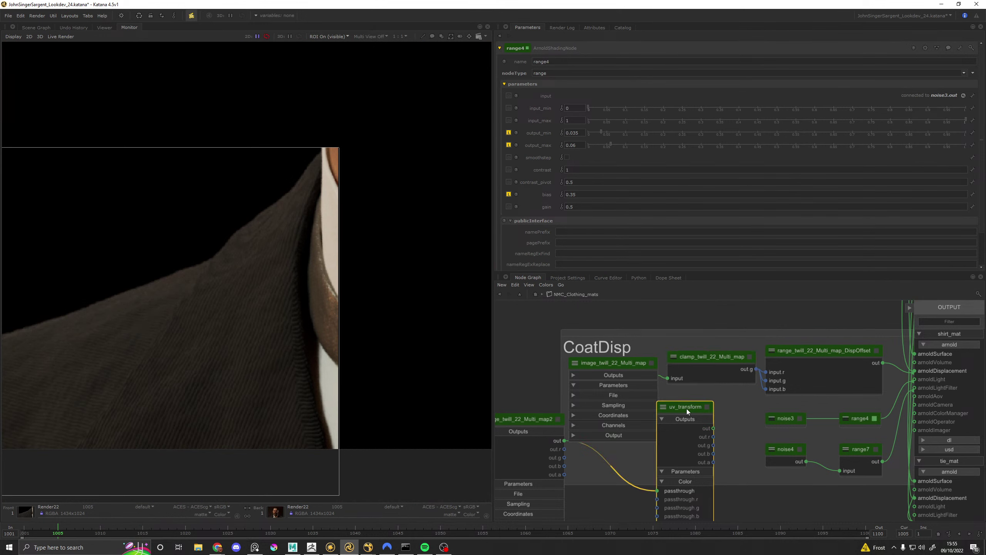
drag(686, 409, 702, 407)
click(611, 363)
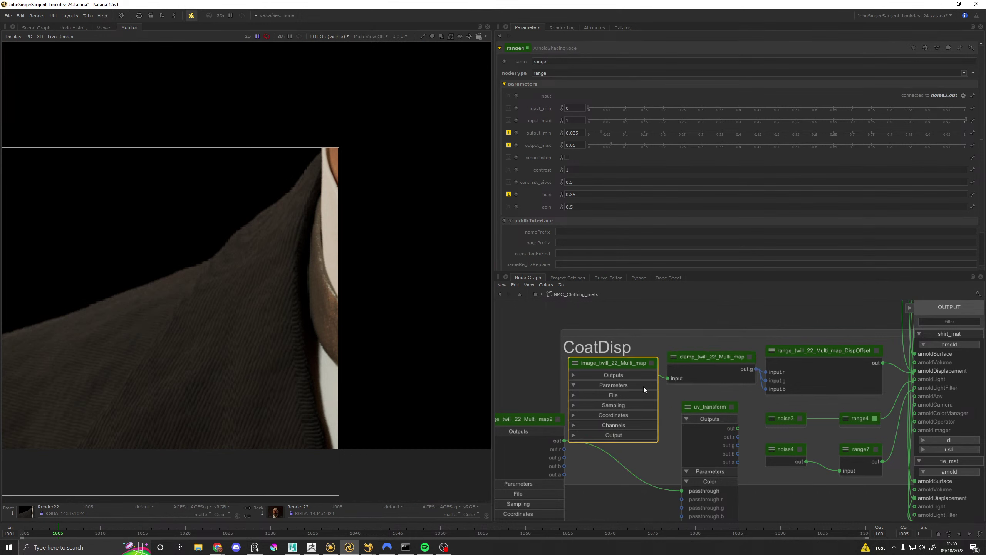
Step: Examine the coat fabric on both shoulders of the earlier full-character render, close up and at full framing
scroll(291, 347, down, 4)
key(Tab)
scroll(327, 358, up, 5)
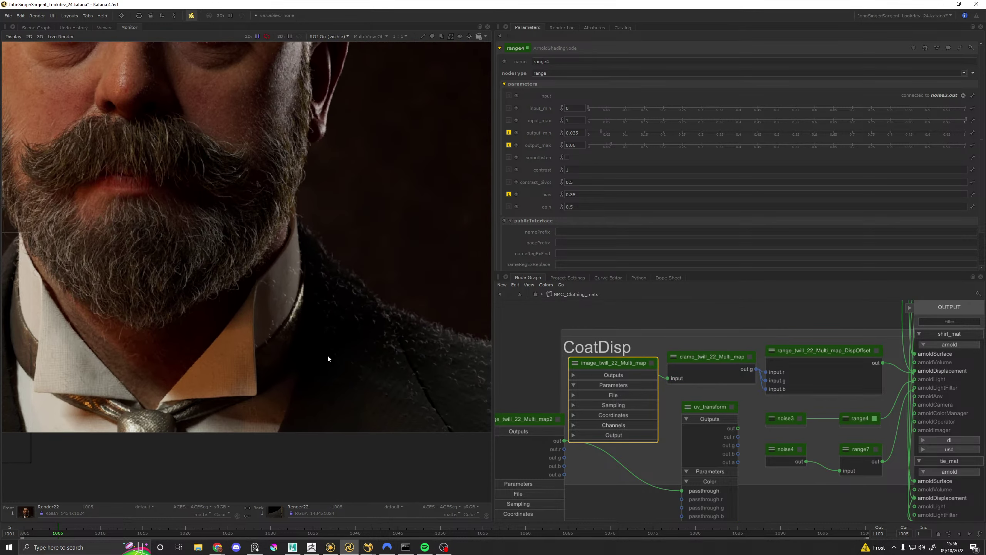
scroll(315, 379, up, 4)
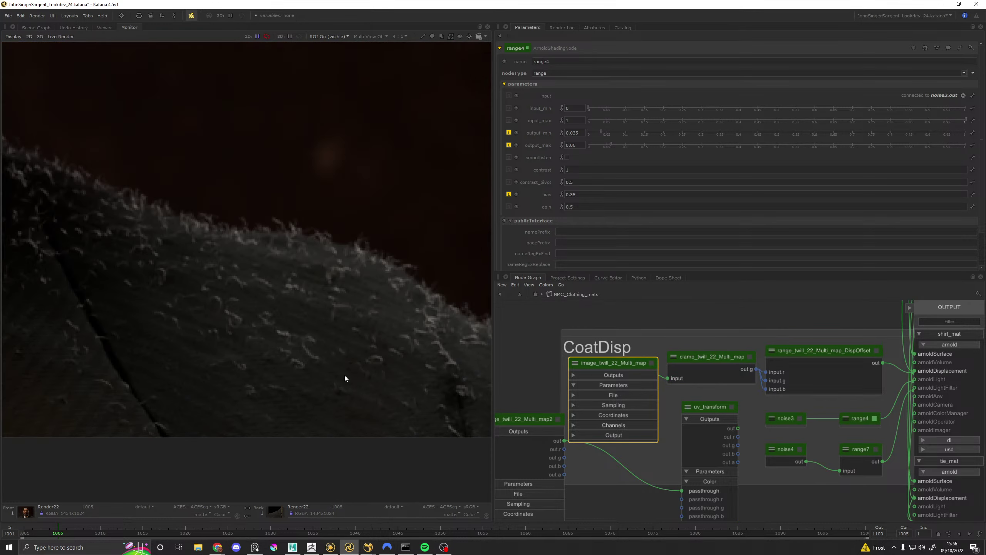
scroll(284, 357, down, 6)
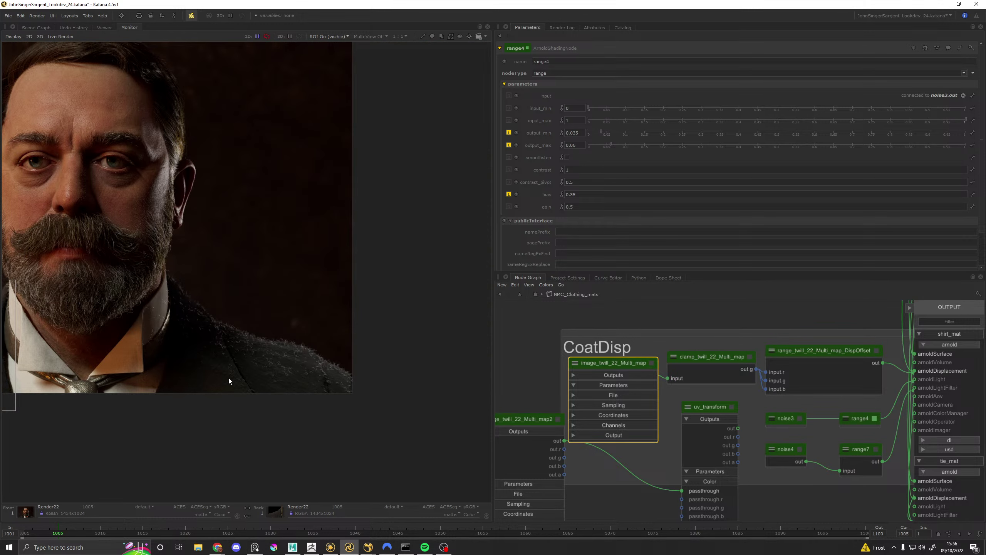
scroll(234, 366, up, 2)
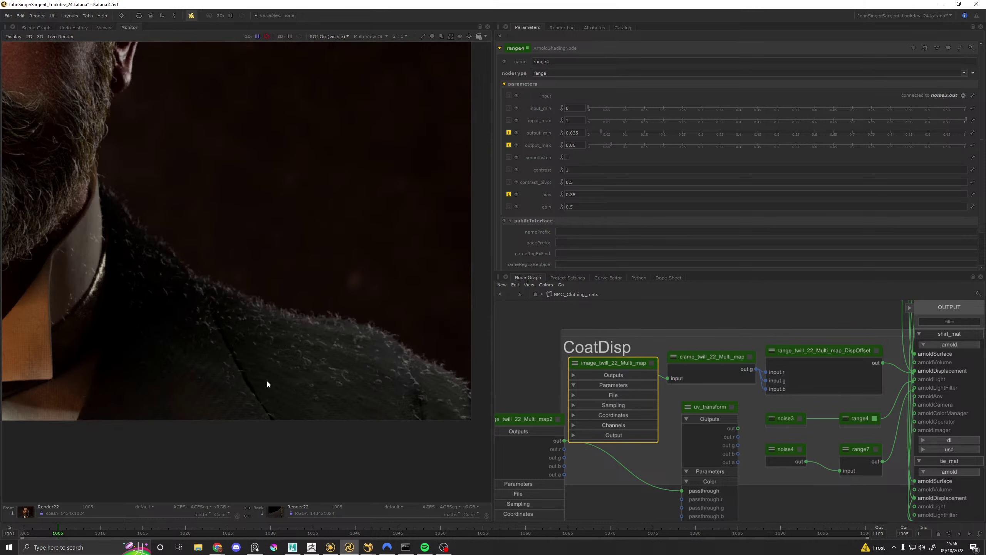
middle_drag(267, 383, 232, 457)
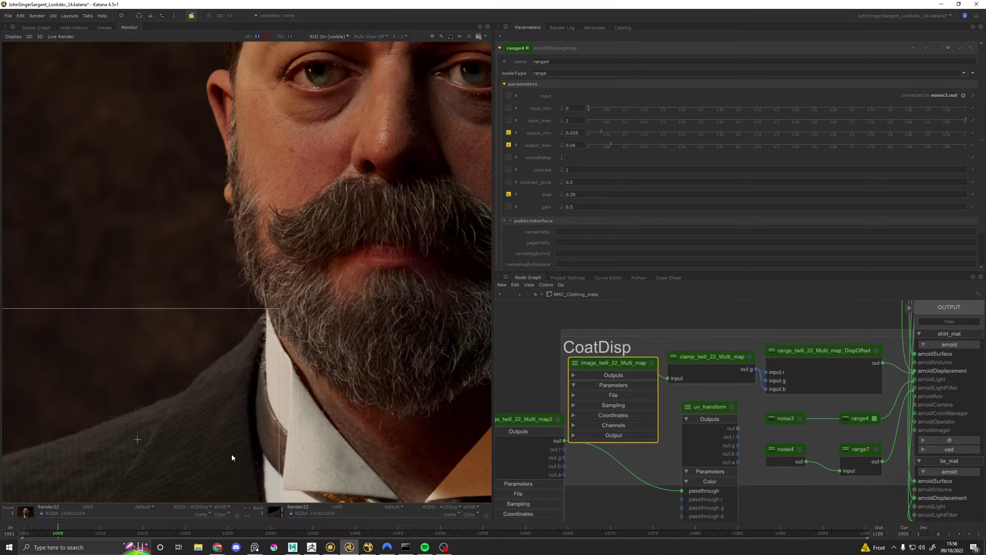
scroll(232, 457, down, 2)
scroll(183, 414, up, 2)
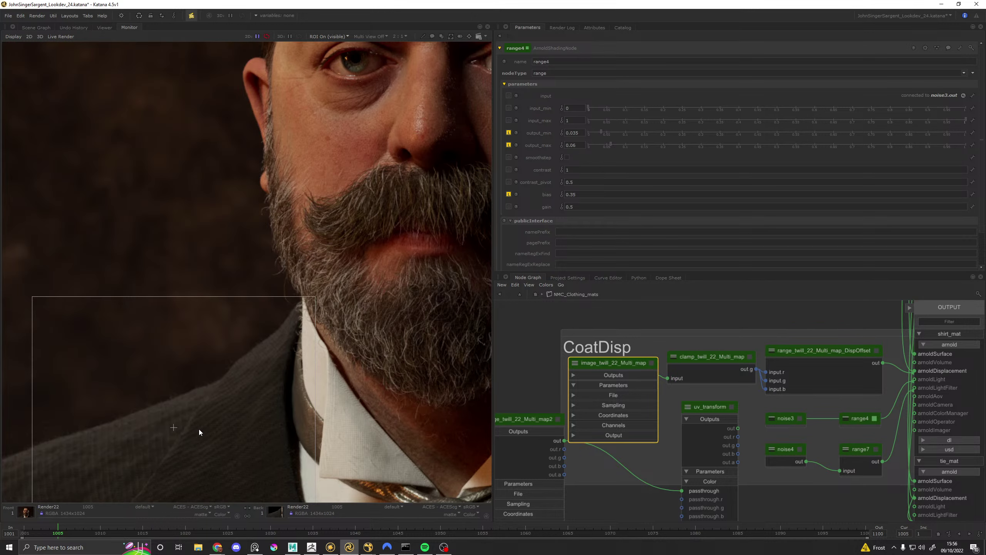
scroll(255, 399, down, 1)
middle_drag(340, 384, 216, 369)
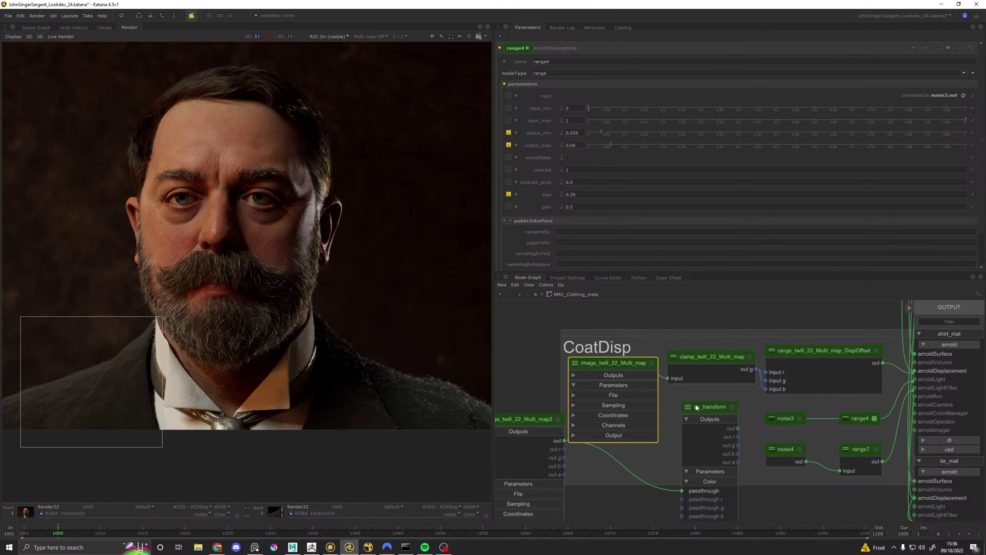
Step: Route image_twill_22_Multi_map through uv_transform's passthrough into the clamp_twill_22_Multi_map input, and delete the image_twill_22_Multi_map2 node
click(597, 375)
drag(658, 384, 681, 491)
drag(737, 427, 673, 381)
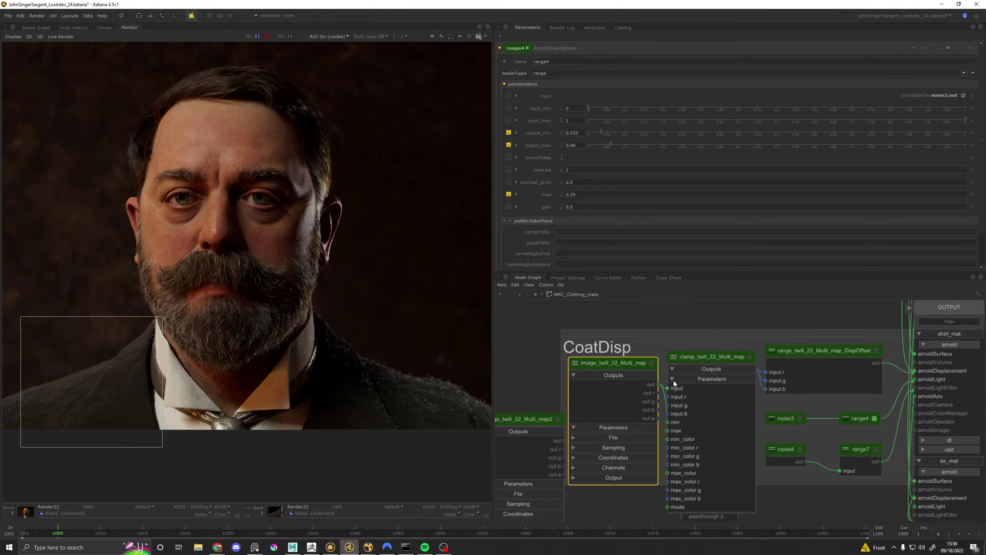
click(673, 388)
click(530, 420)
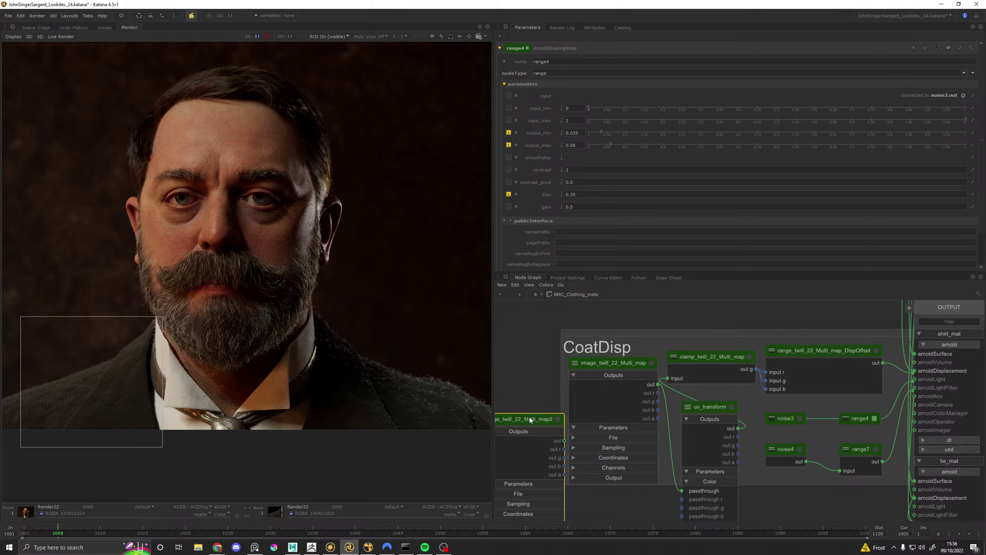
key(Delete)
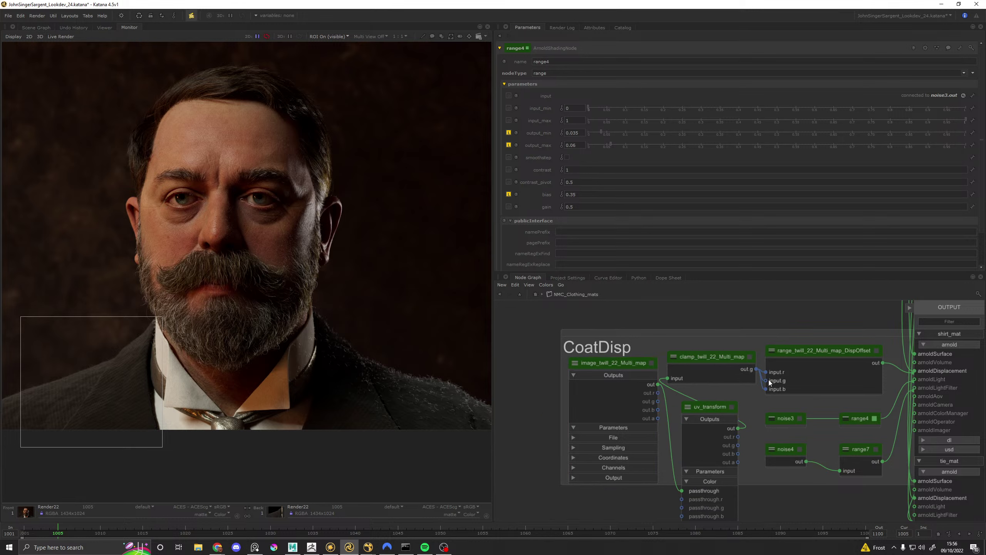
Step: Shift and enlarge the CoatDisp backdrop to leave free space before its image node while enclosing the displacement network
scroll(769, 379, down, 3)
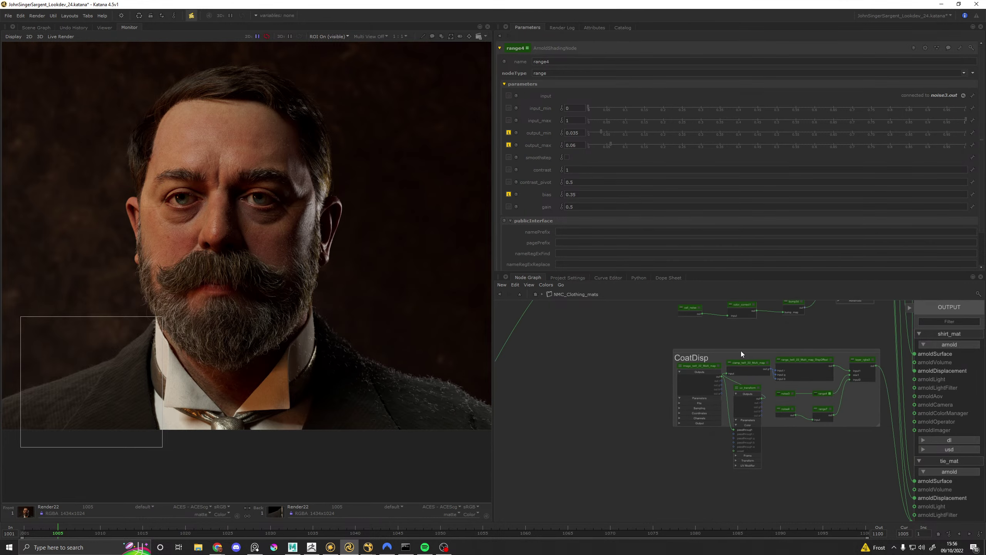
drag(741, 351, 676, 353)
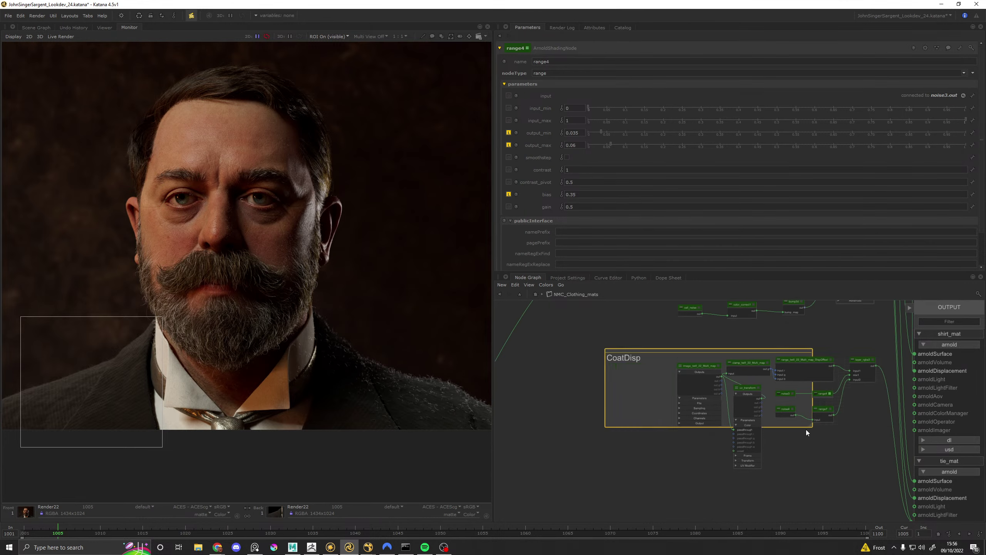
drag(810, 428, 888, 436)
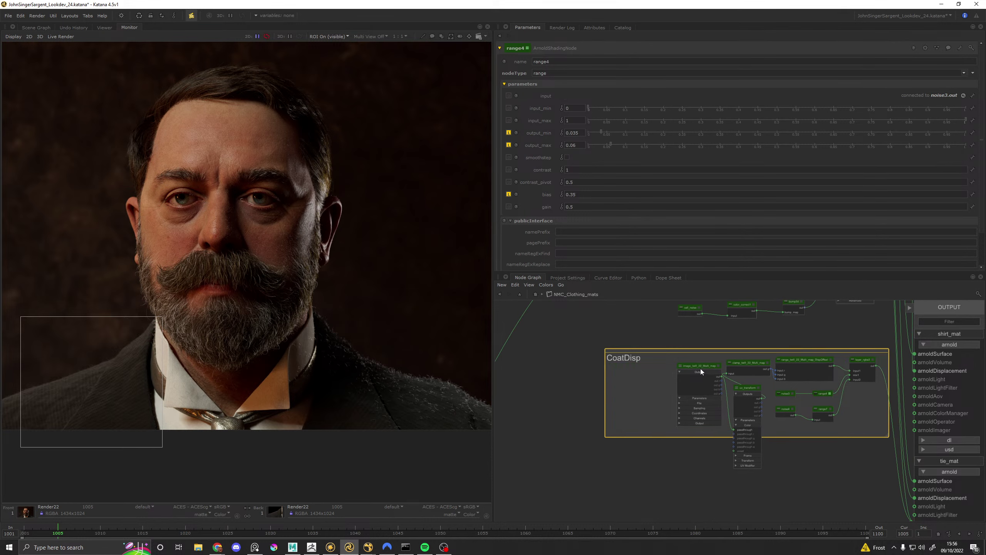
Step: Line up image_twill_22_Multi_map and uv_transform ahead of the clamp node inside CoatDisp, and collapse uv_transform to its connected ports
drag(700, 369, 639, 369)
drag(750, 391, 695, 362)
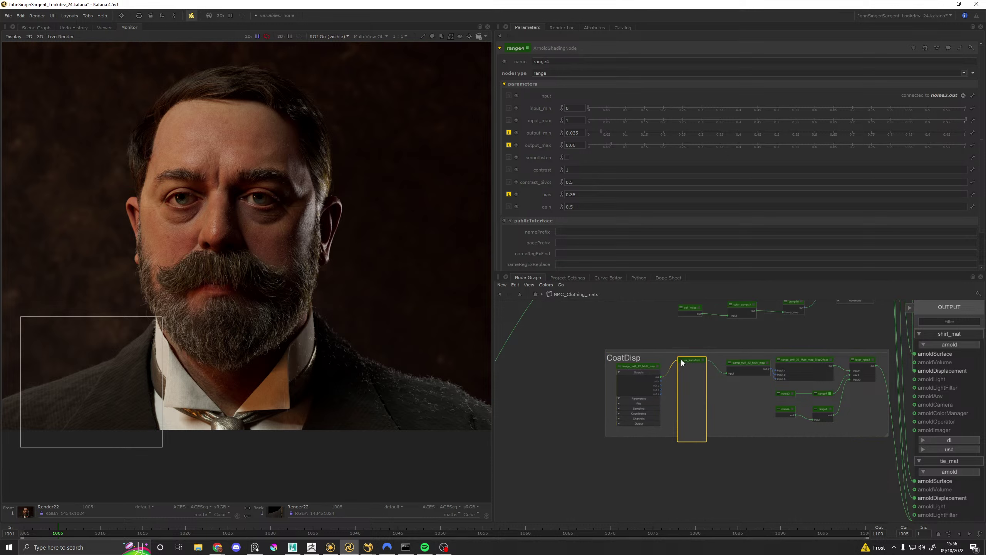
click(691, 360)
drag(690, 367, 690, 364)
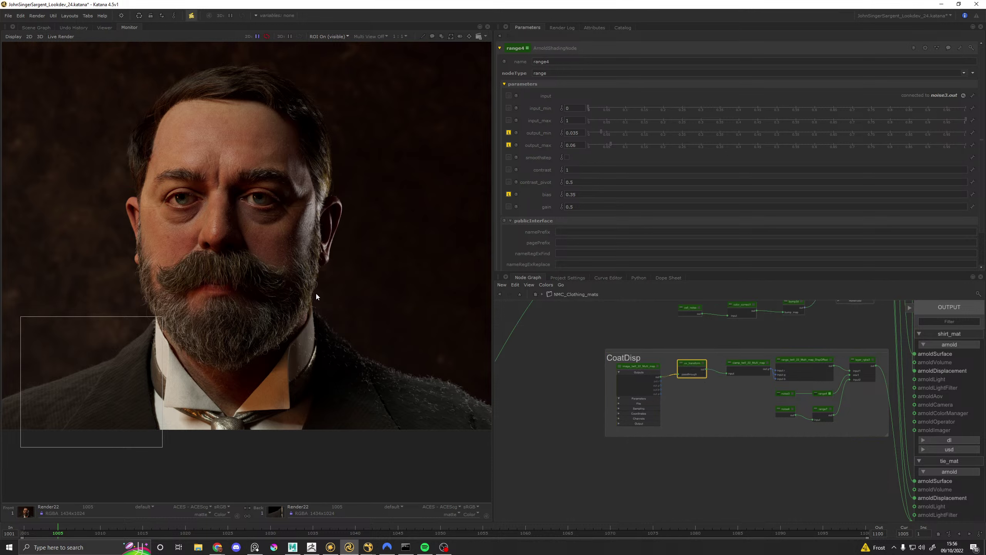
Step: Turn off the render region of interest and frame the whole character render
key(ctrl+shift+r)
middle_drag(274, 251, 311, 284)
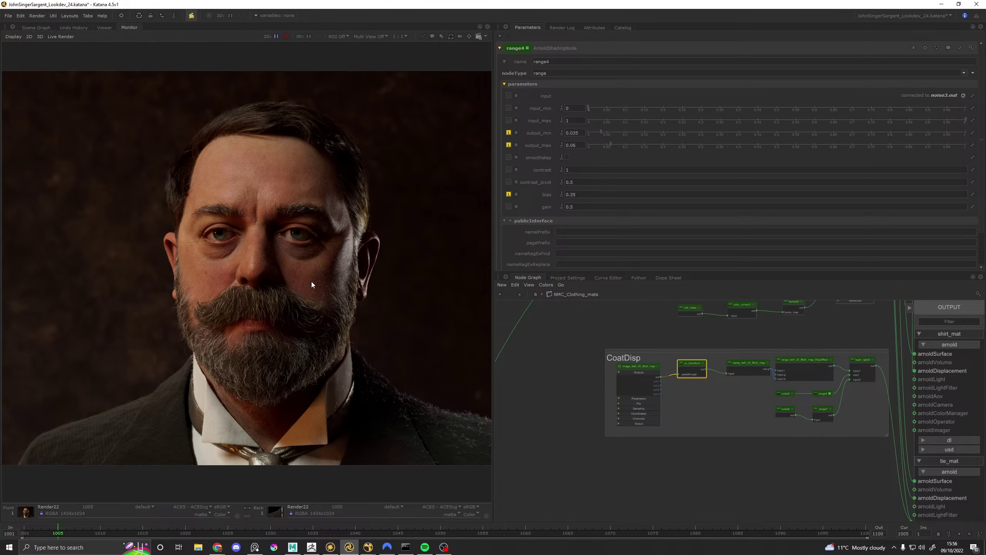
Step: Leave the NMC_Clothing_mats network for the top-level node graph and draw a render region of interest around the eyes
key(ctrl+s)
click(519, 295)
scroll(631, 389, down, 6)
middle_drag(609, 419, 683, 329)
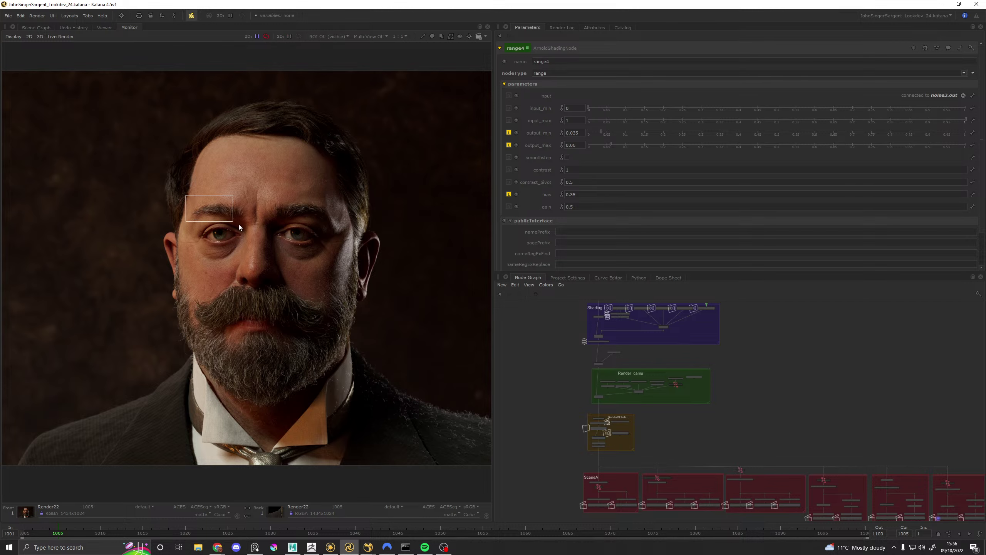
drag(239, 225, 335, 271)
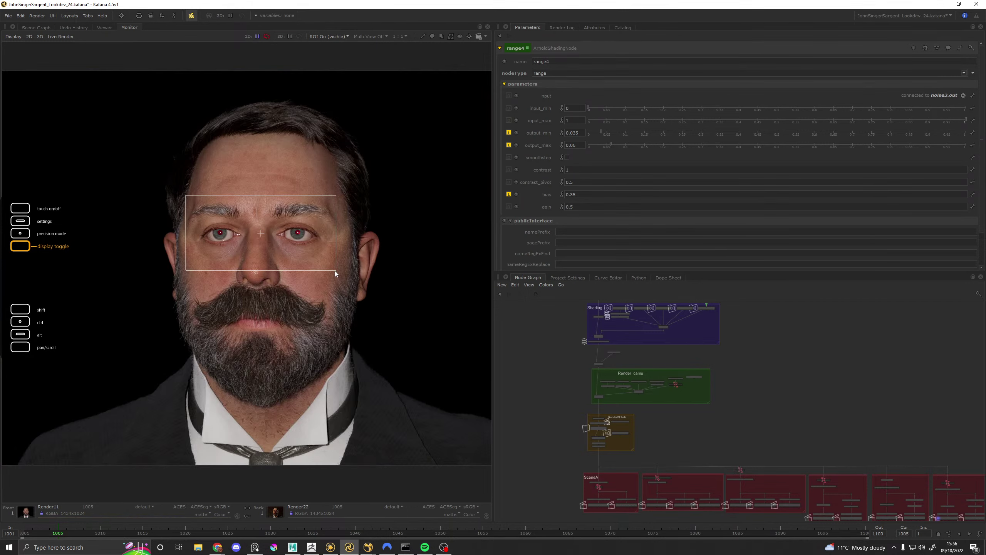
Step: Compare the Render22 and Render11 images of the character by swapping them in the monitor
key(s)
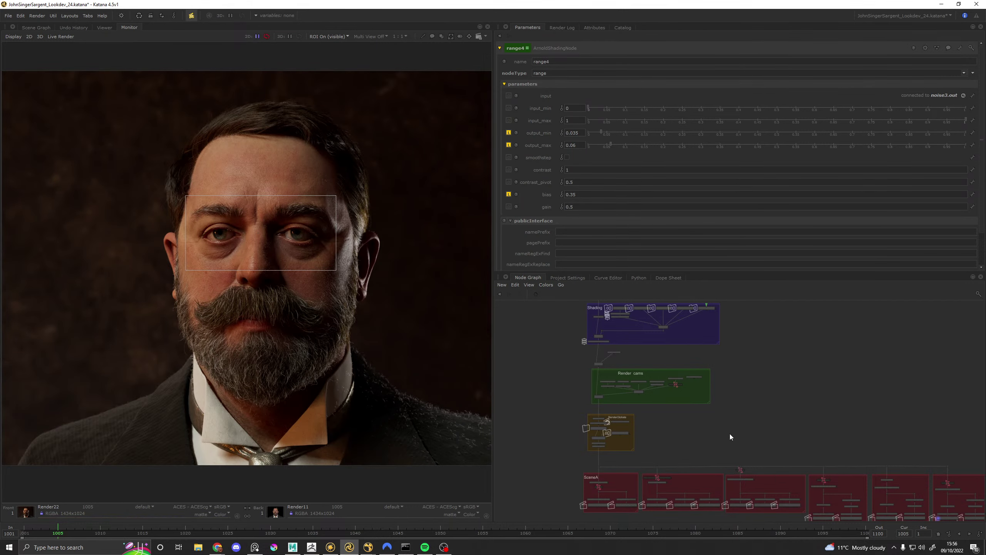
scroll(729, 432, down, 5)
scroll(758, 422, up, 5)
key(s)
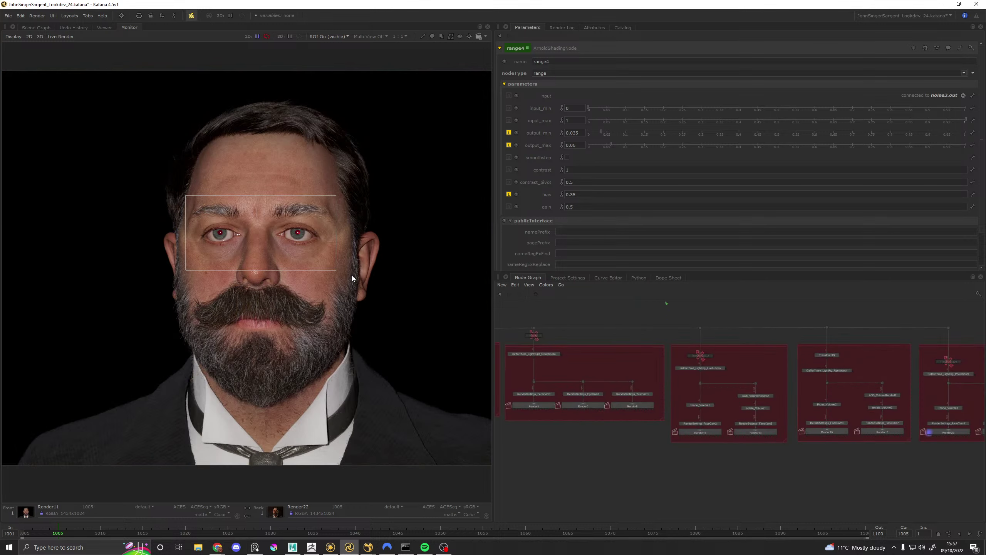
key(s)
Step: Render the Render11 node and tighten the region of interest around both eyes
scroll(709, 436, up, 3)
click(691, 429)
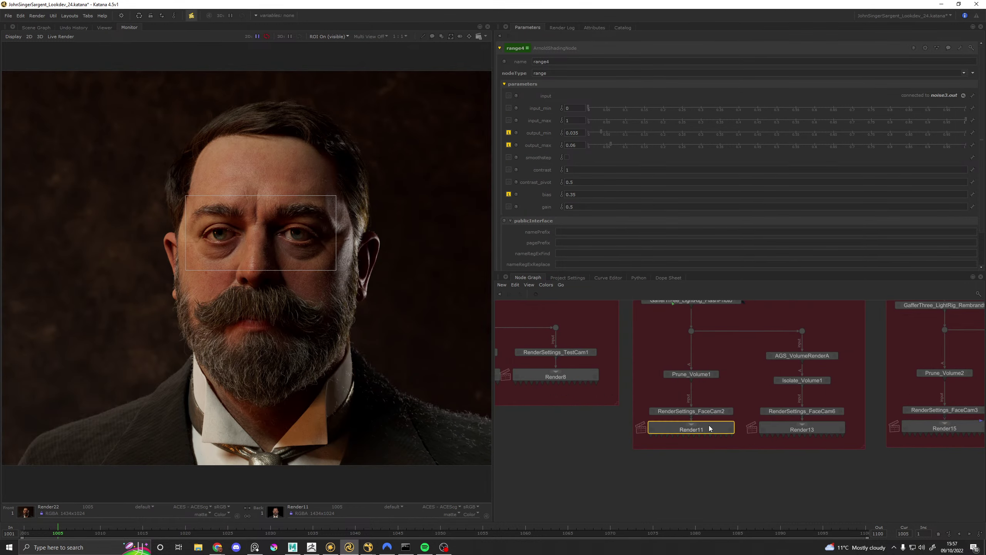
right_click(709, 427)
click(735, 278)
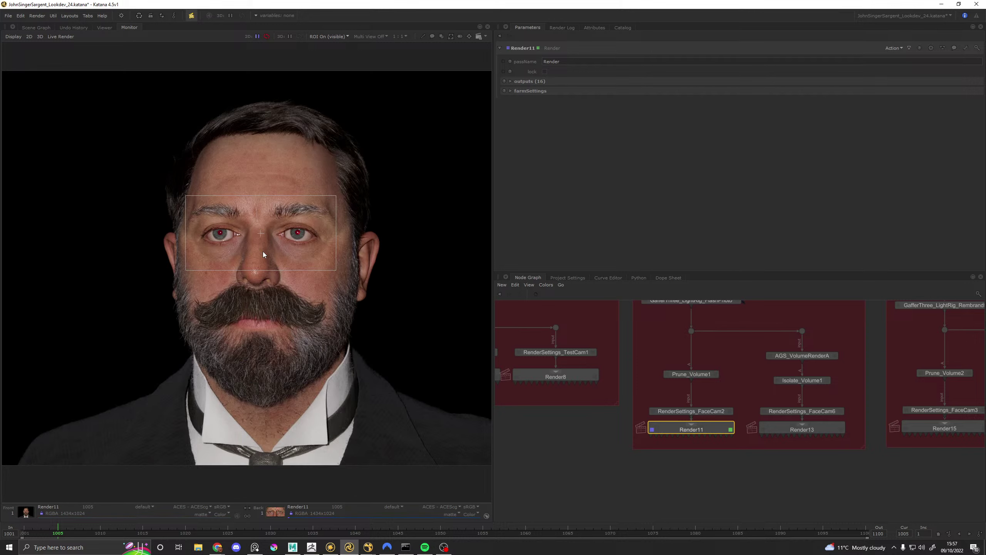
scroll(209, 222, up, 1)
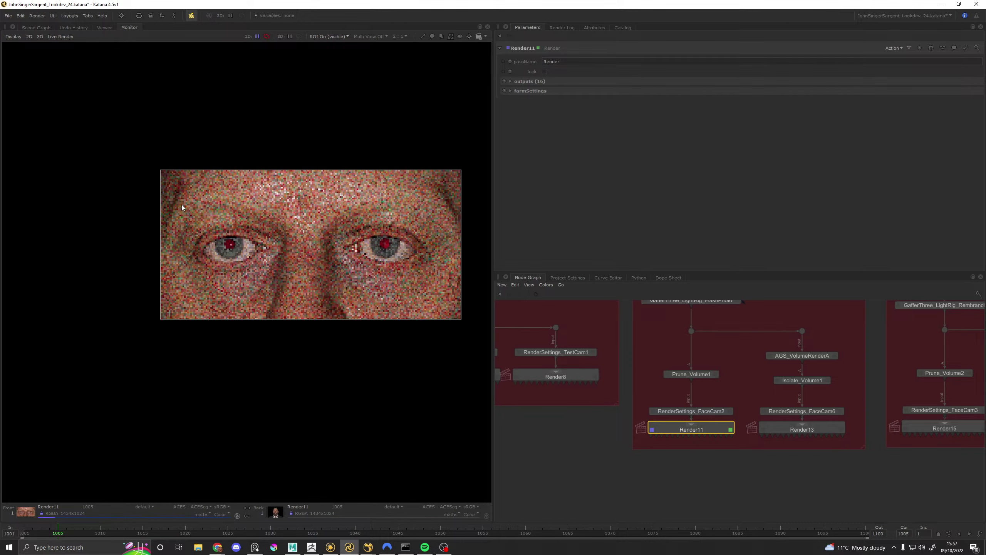
drag(173, 198, 438, 293)
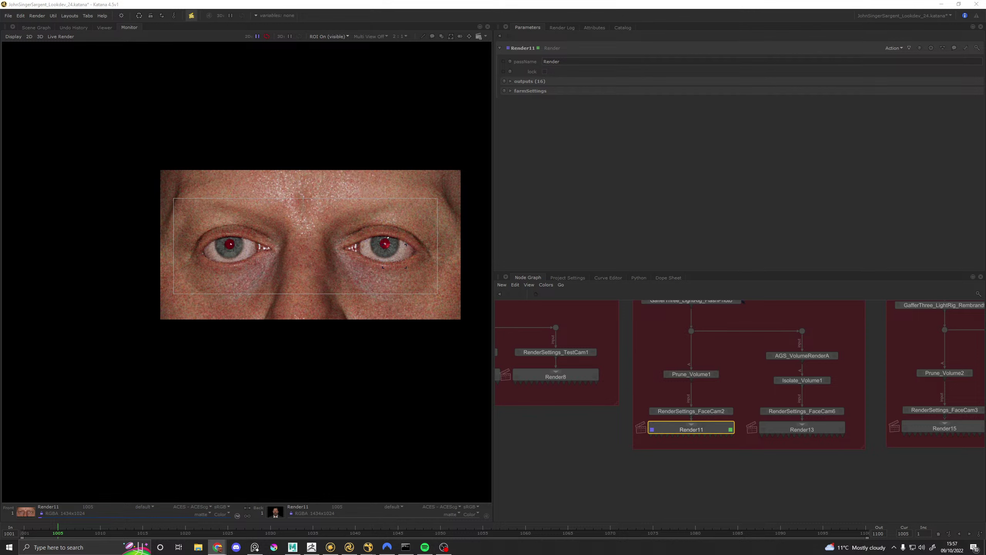
Step: Switch to Chrome, close the "tie and tshirt" search, and show image results for "red eye flash photo" beside the render
drag(0, 268, 389, 1)
click(89, 6)
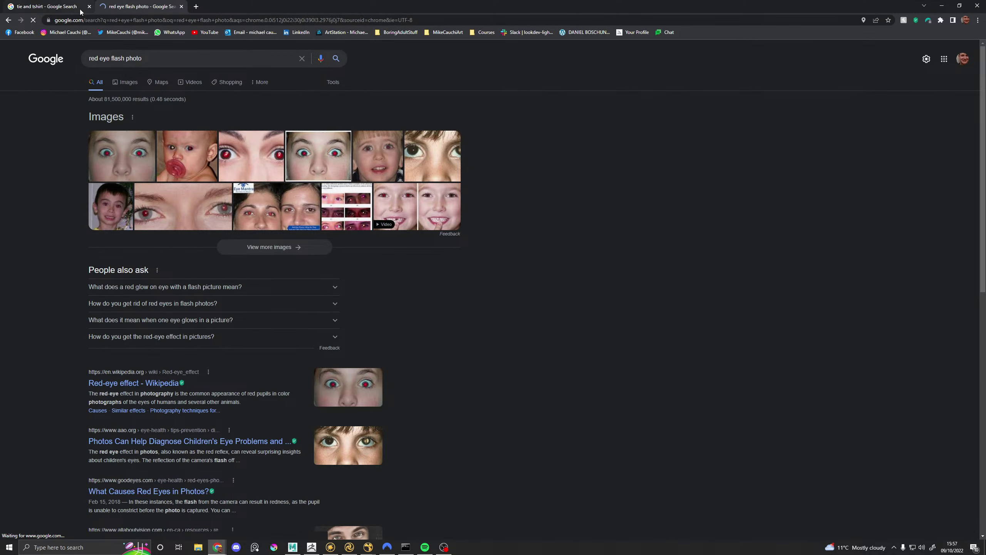
click(125, 82)
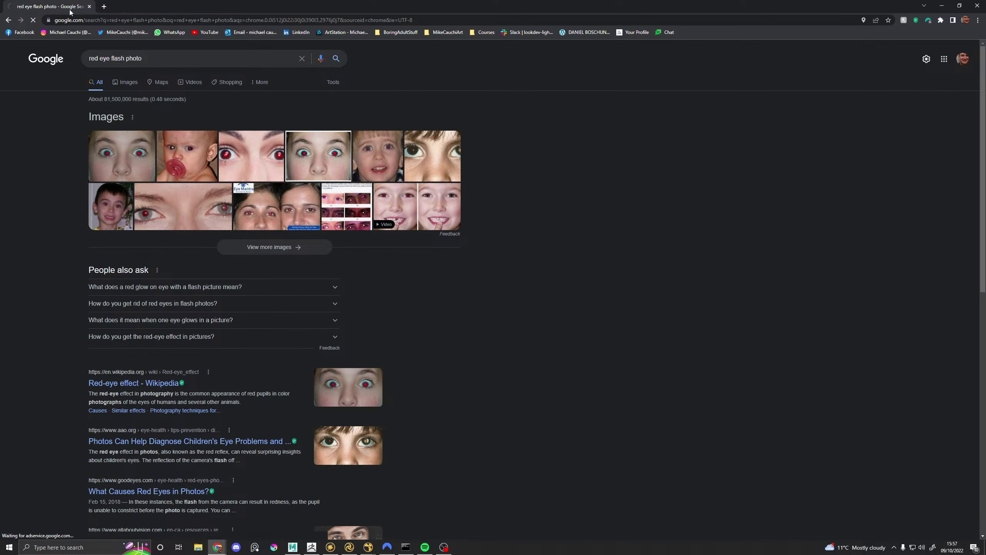
drag(56, 7, 476, 122)
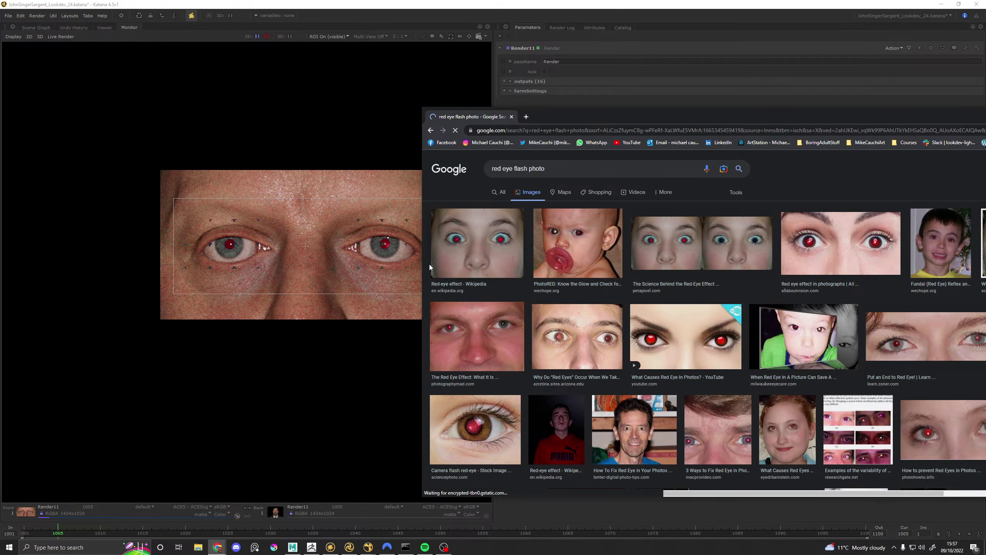
drag(422, 259, 455, 259)
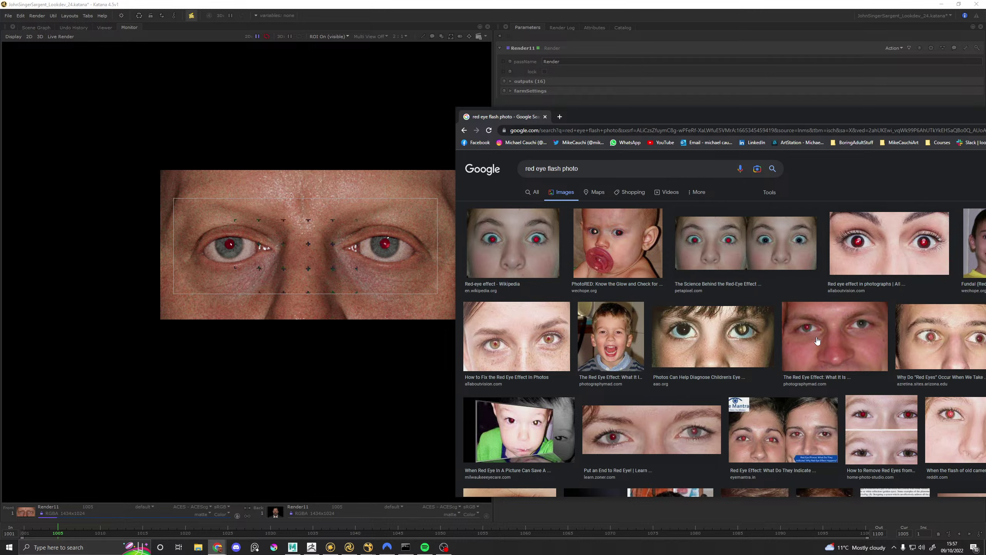
Step: Examine the red-eye flash photos against the rendered pupils, and return to Katana
scroll(817, 341, down, 2)
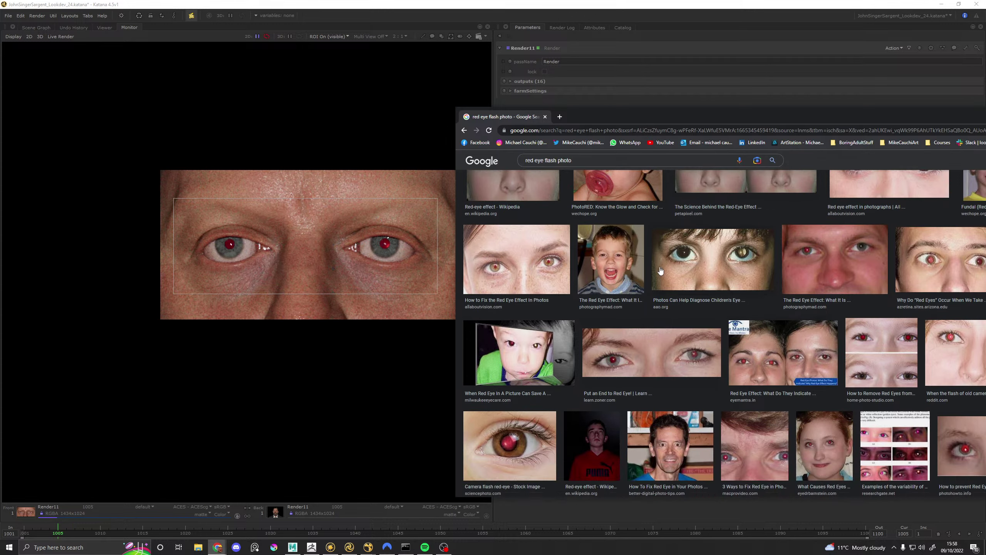
scroll(557, 328, down, 6)
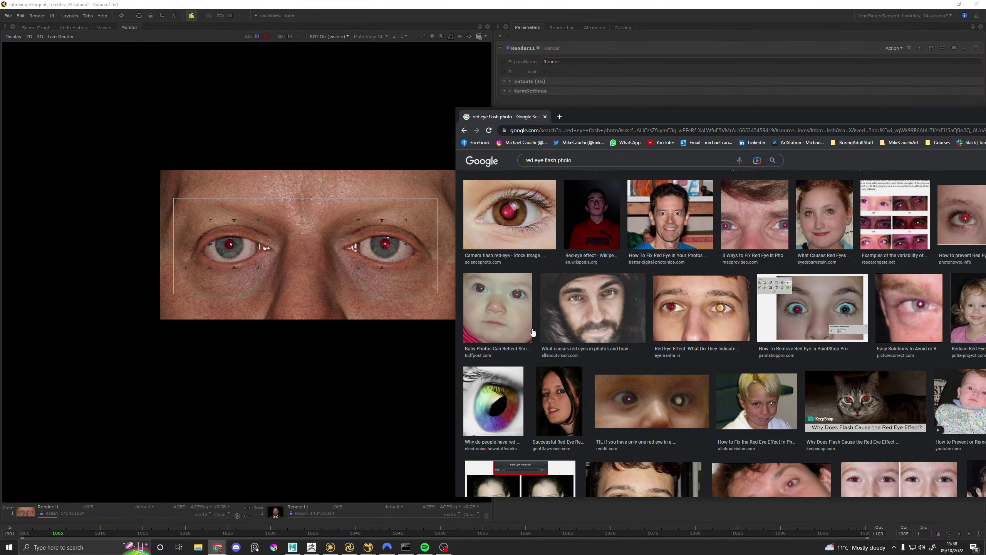
scroll(677, 317, up, 3)
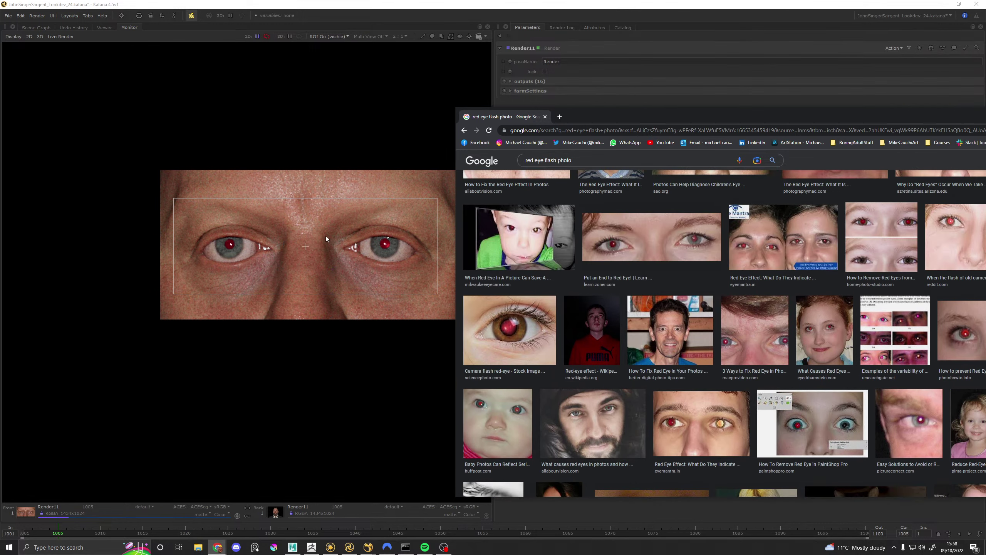
scroll(744, 384, down, 3)
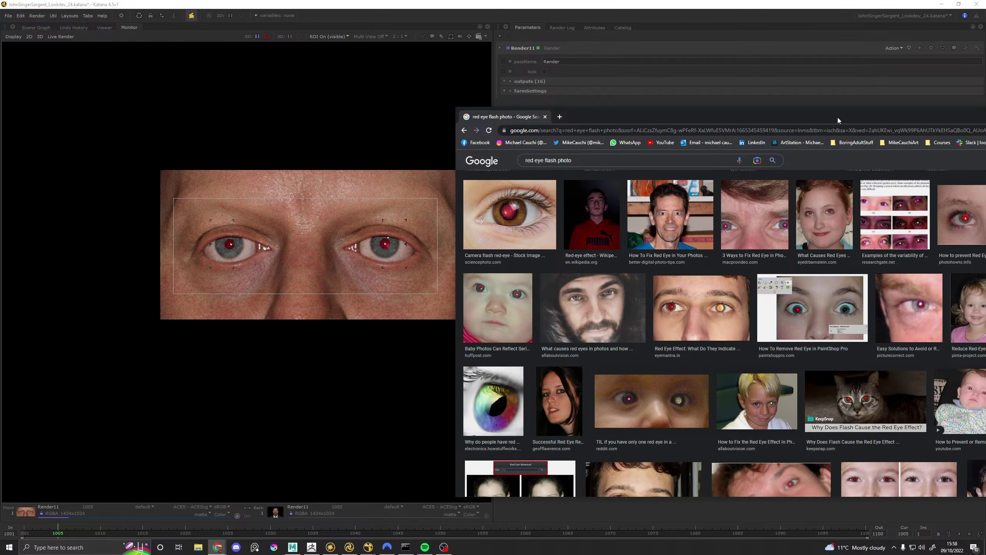
drag(837, 117, 5, 192)
key(alt+Tab)
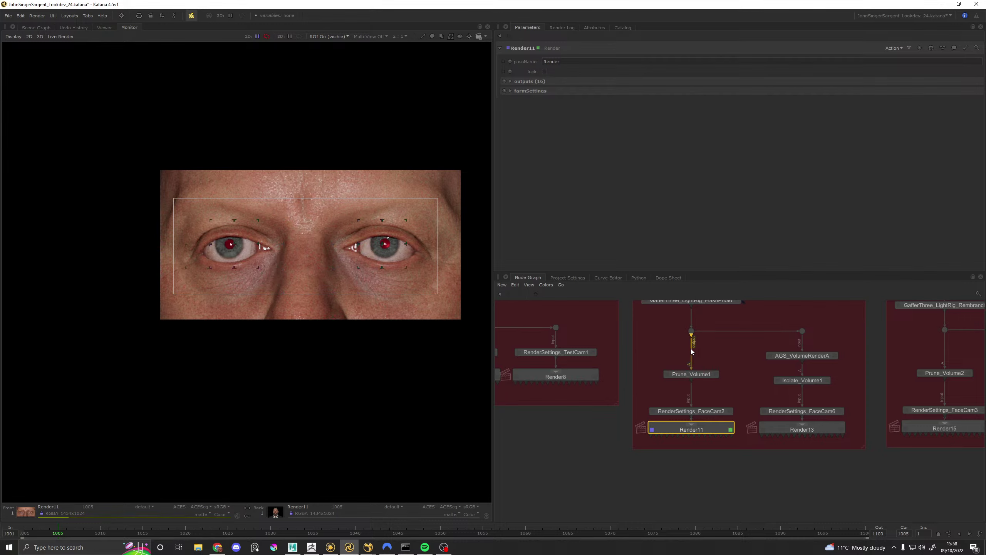
Step: Insert a Prune node ahead of Prune_Volume1 in the Render11 branch, and make it the viewed and edited node
middle_drag(709, 373, 716, 383)
key(Tab)
text(prune)
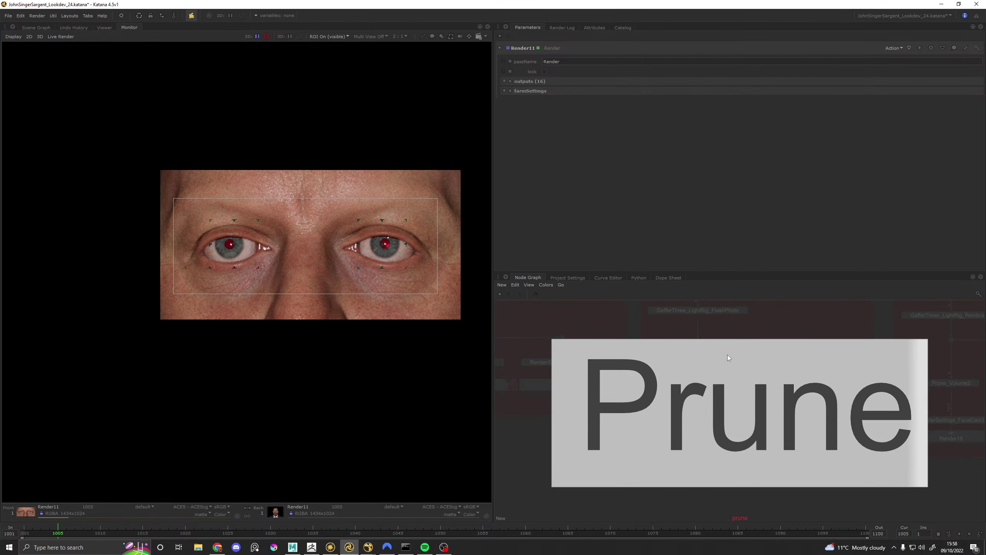
key(Return)
click(700, 362)
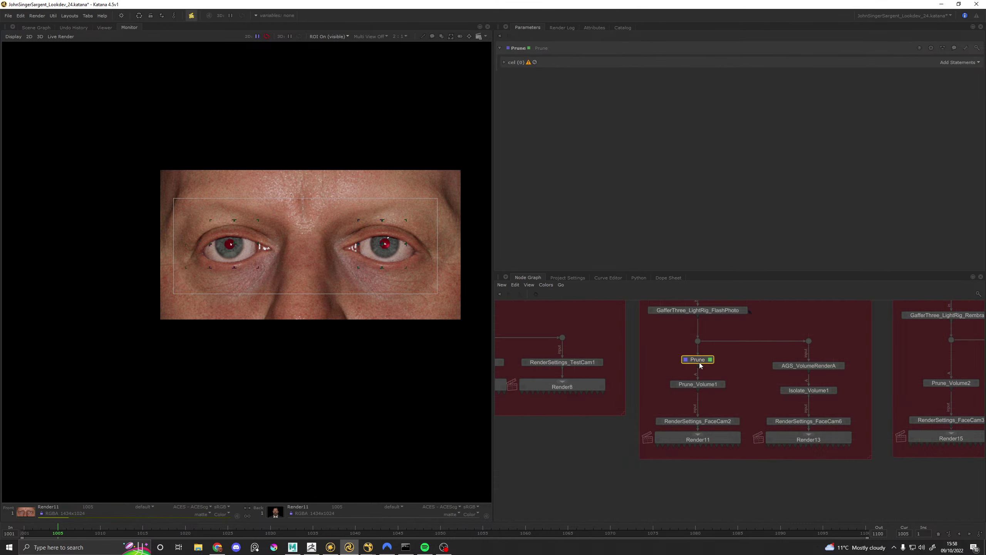
Step: Add Eye_Lens_GEO from both L_Eye_GRP and R_Eye_GRP to the Prune node's paths, and render the eye region again
click(36, 27)
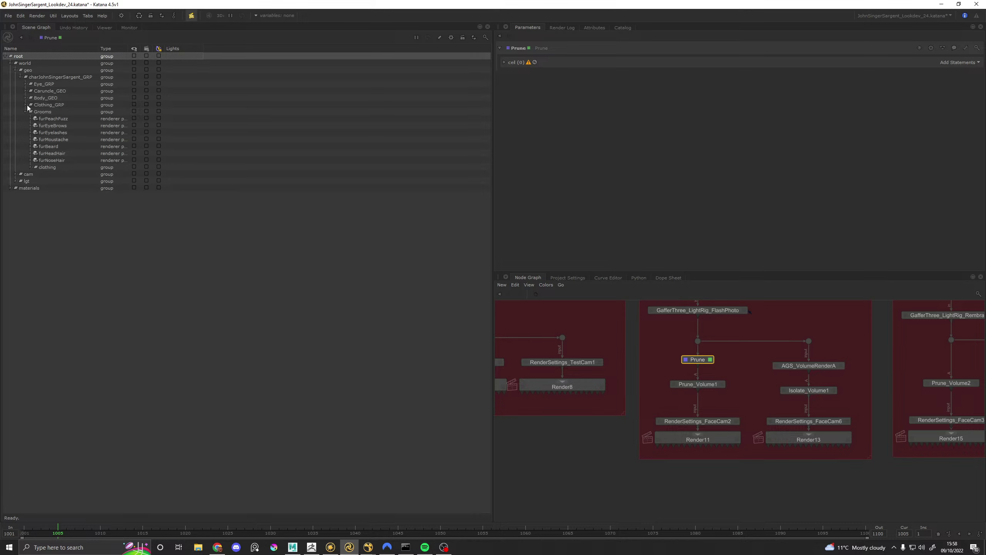
click(26, 84)
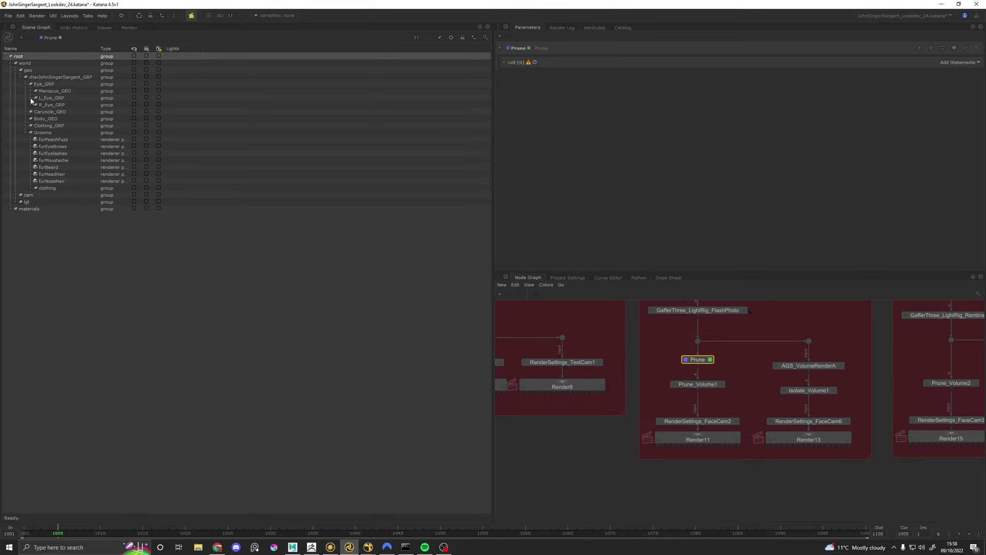
click(31, 99)
click(58, 112)
click(958, 62)
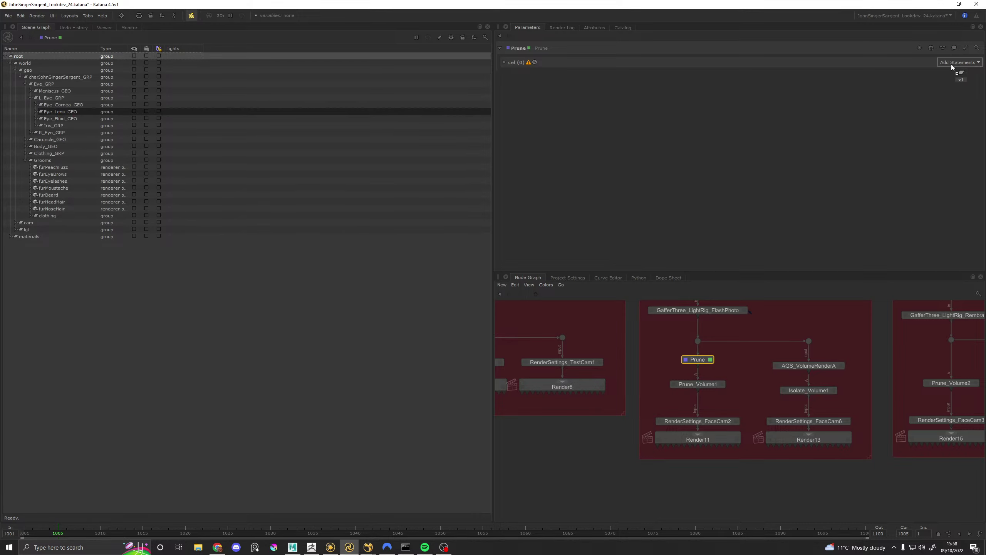
click(954, 74)
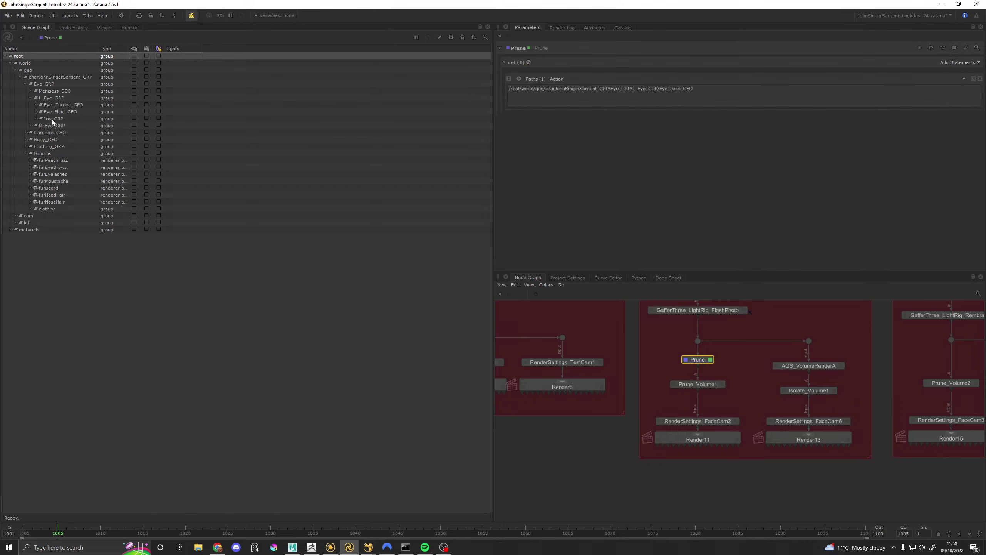
click(31, 126)
drag(59, 141, 539, 99)
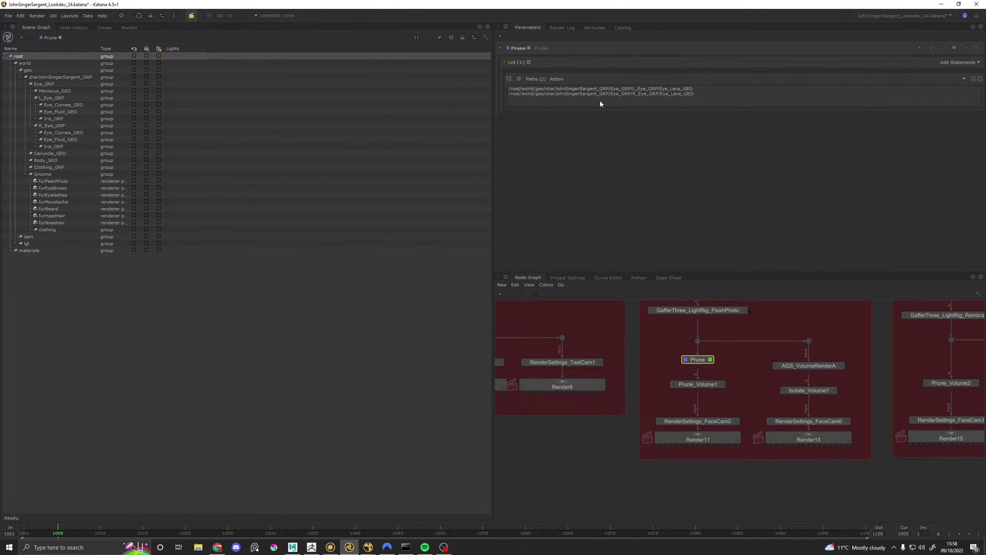
click(129, 28)
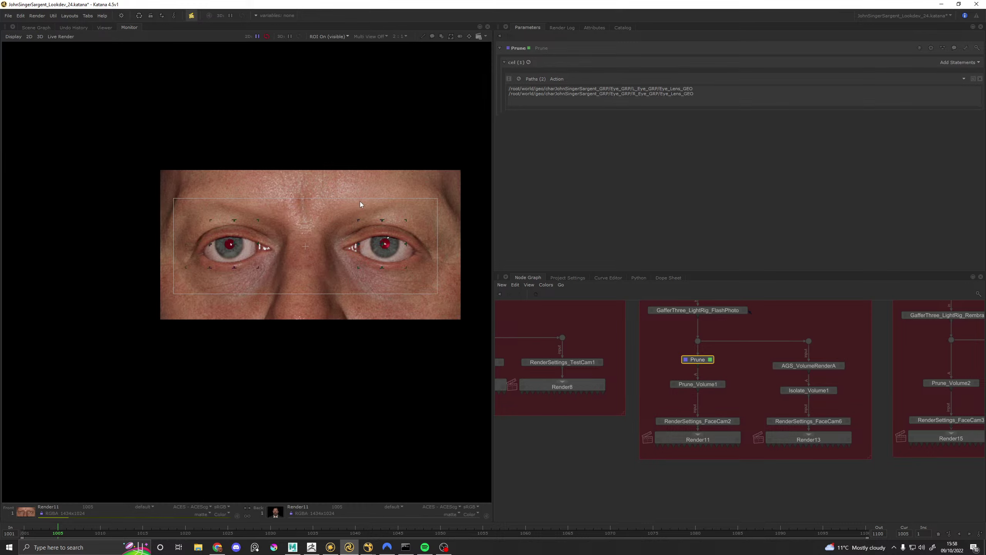
key(backslash)
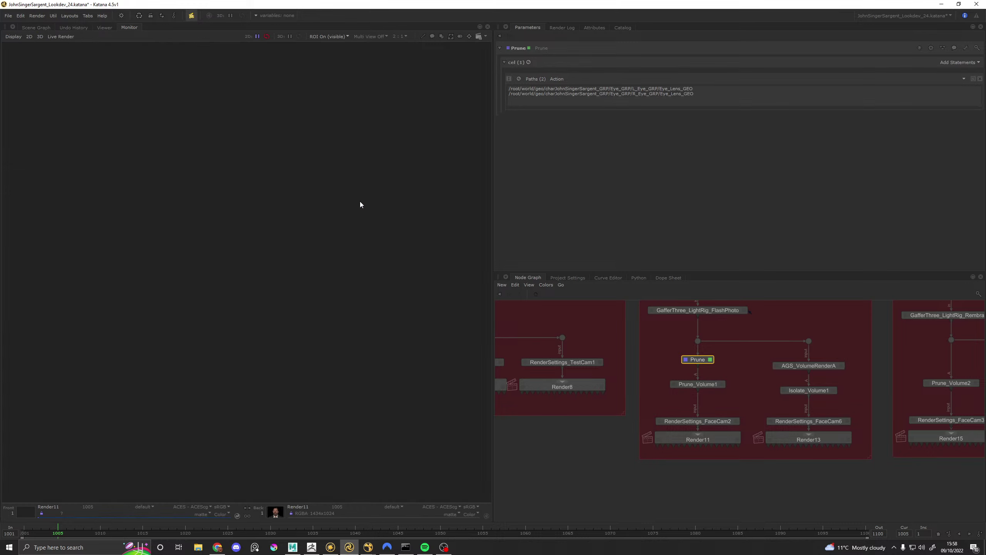
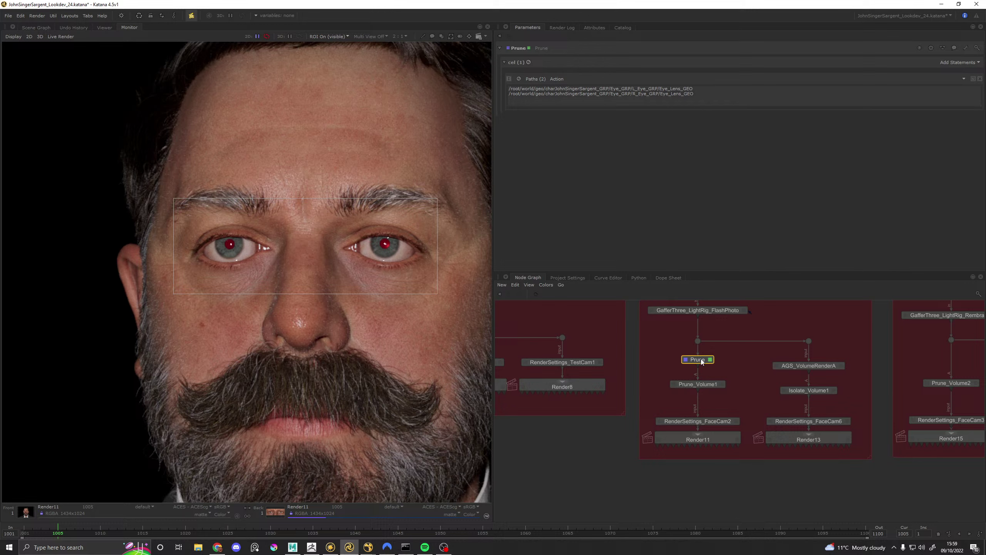
Step: Disable the Prune node and open the NMC_Eye_mats material network
key(d)
scroll(701, 359, down, 6)
mouse_move(697, 314)
middle_down()
mouse_move(649, 397)
mouse_move(664, 385)
middle_up()
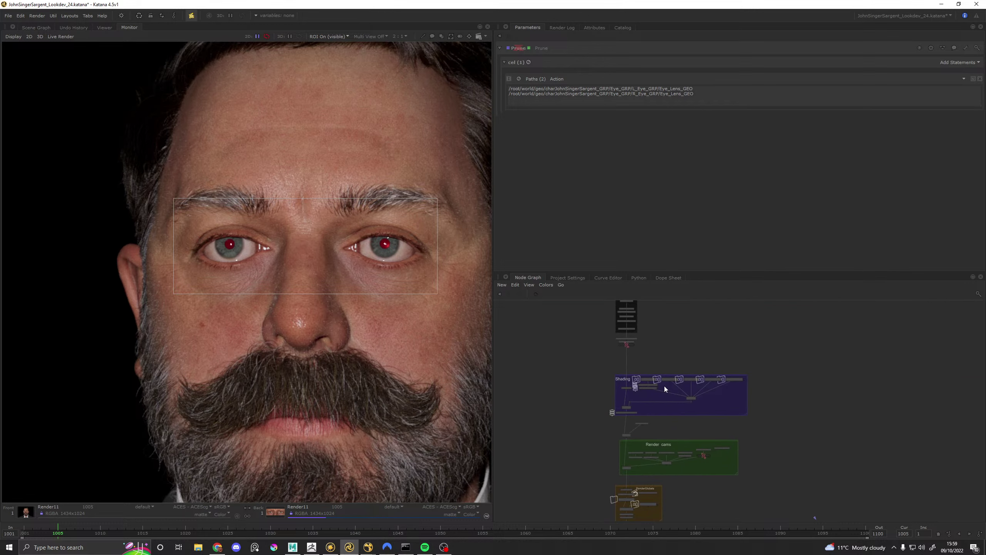
scroll(664, 385, up, 10)
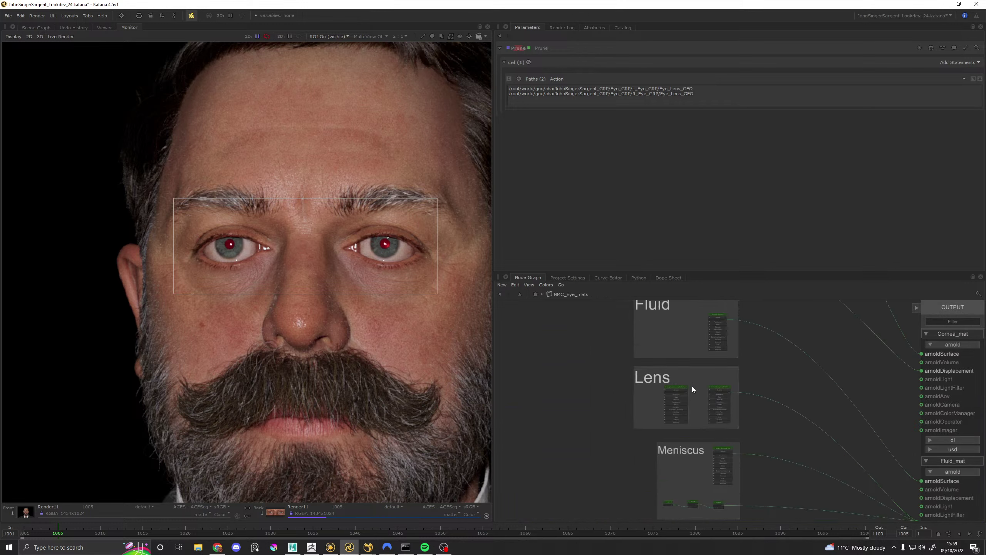
Step: Look through the eye material groups and examine the cornea falloff and vein displacement mask nodes in the Cornea group
scroll(679, 351, down, 4)
middle_drag(669, 478, 670, 392)
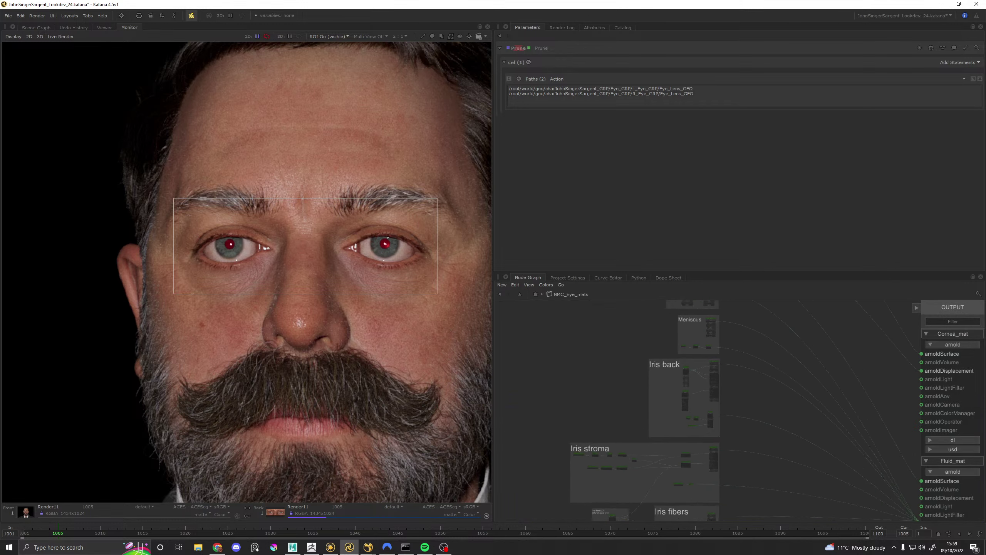
middle_drag(669, 310, 674, 486)
middle_drag(673, 366, 732, 366)
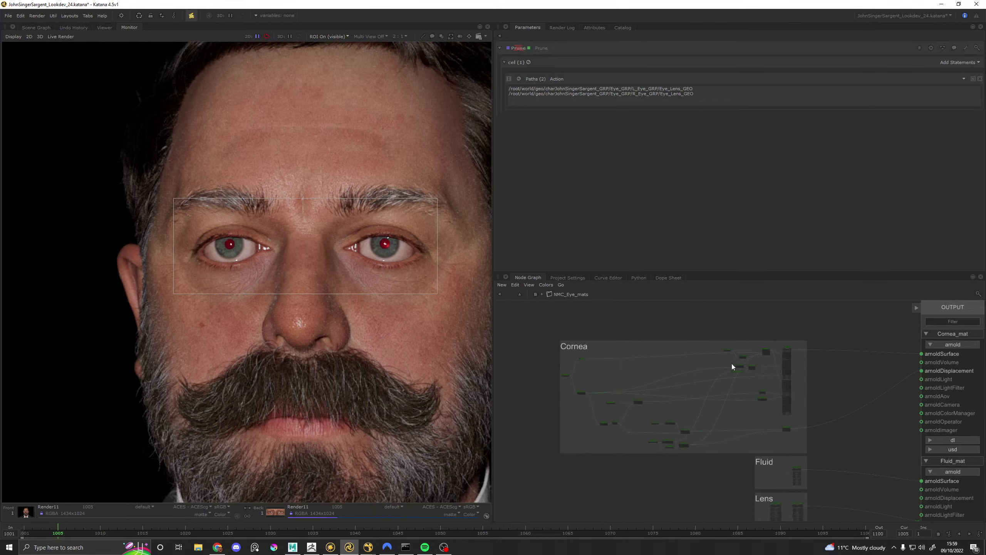
scroll(604, 406, up, 5)
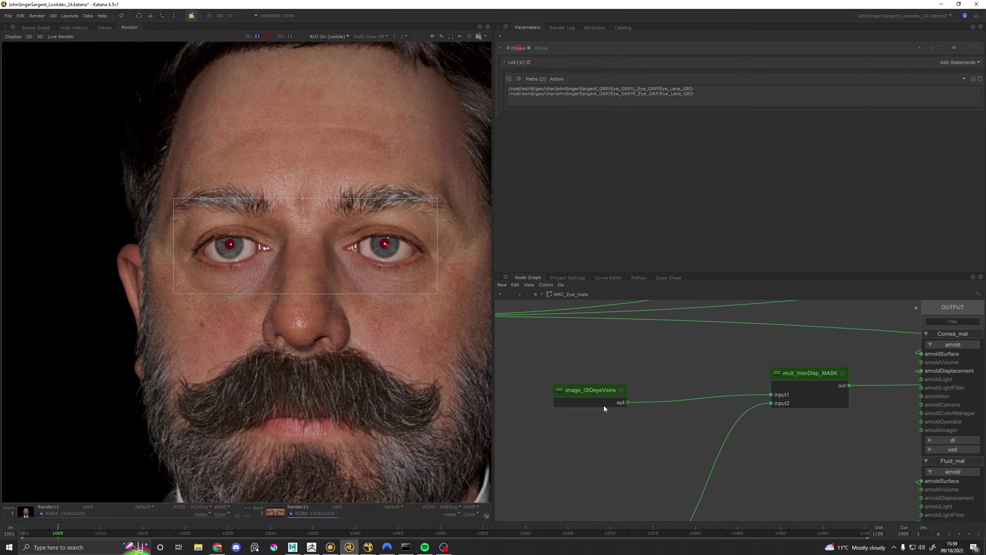
scroll(598, 433, down, 2)
scroll(727, 376, up, 2)
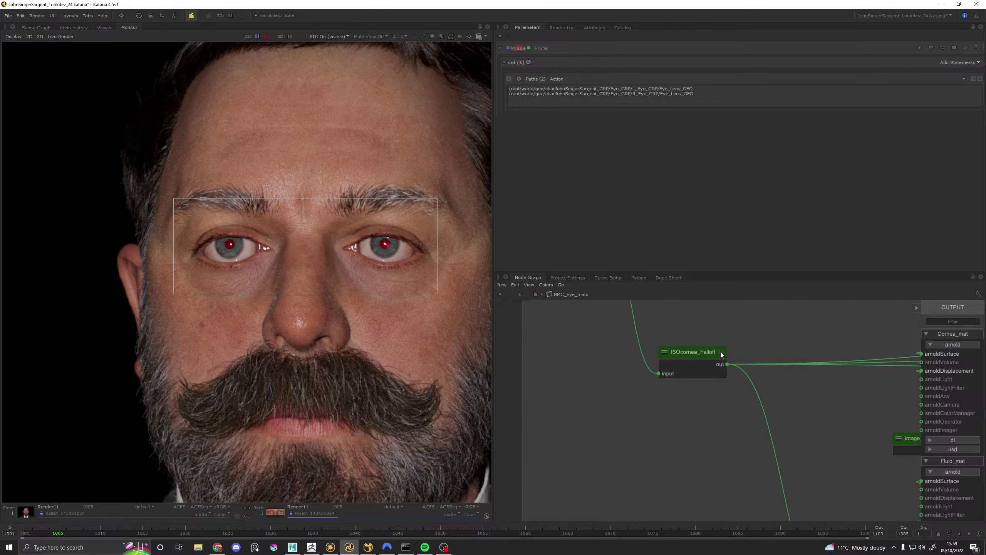
middle_drag(721, 355, 727, 508)
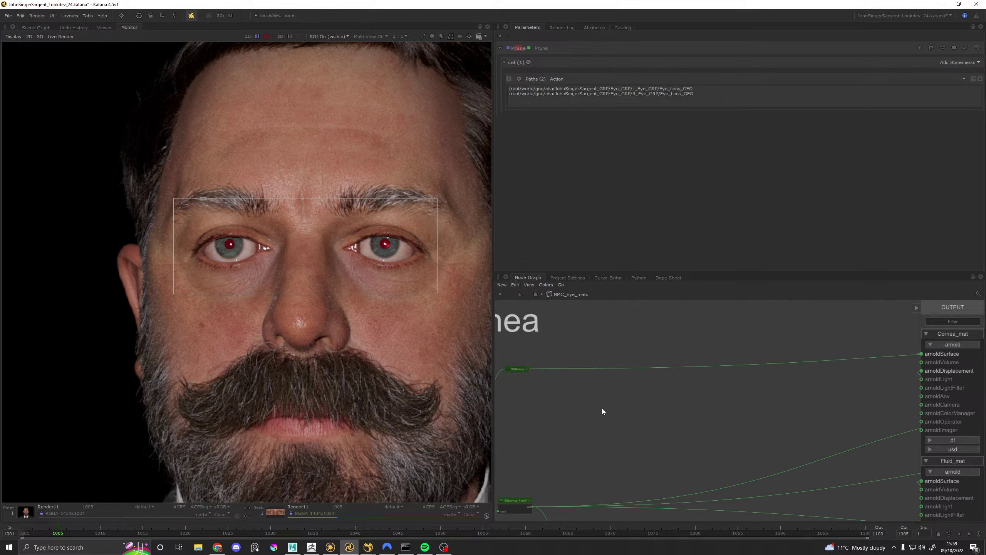
scroll(604, 380, up, 5)
scroll(607, 383, down, 8)
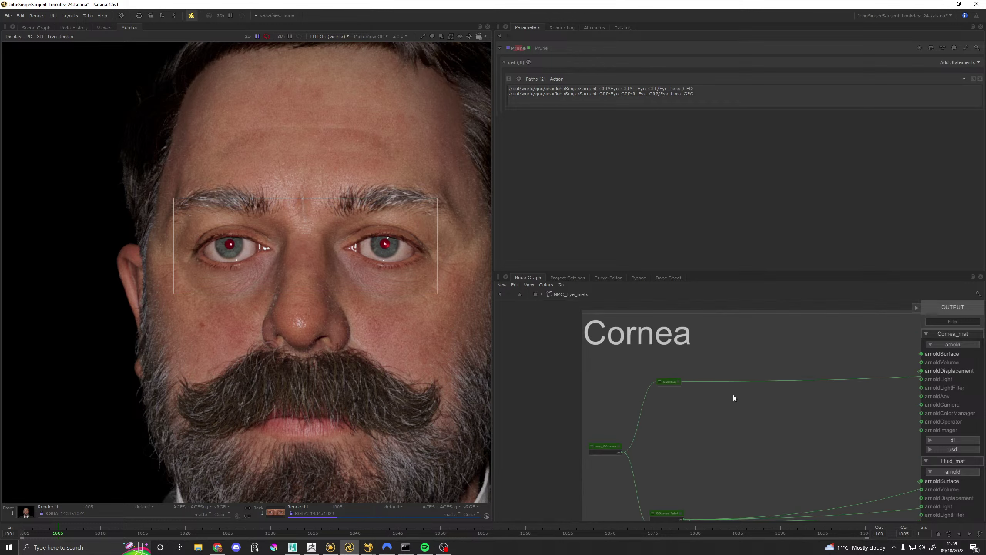
Step: Trace the sclera back nodes in the Cornea group, from CC_scleraBack to the rampF_ISOscleraBack ramp
scroll(623, 340, up, 3)
scroll(623, 338, up, 3)
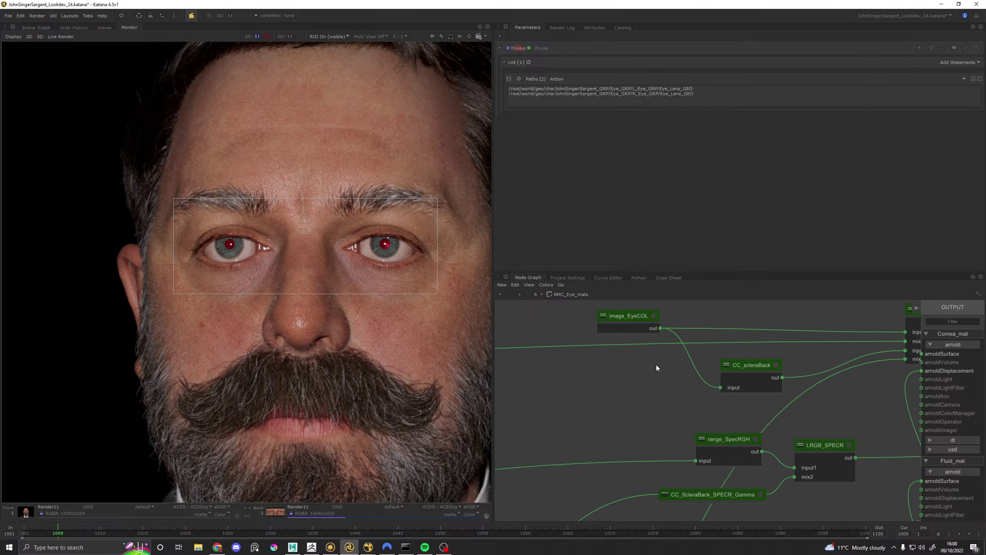
middle_drag(656, 365, 631, 369)
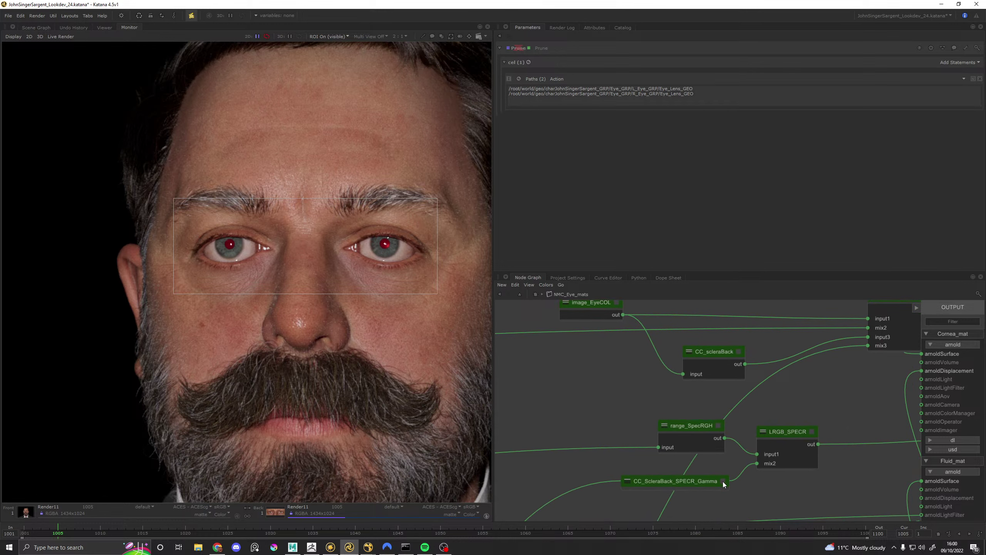
scroll(695, 496, down, 3)
middle_drag(691, 497, 787, 325)
middle_drag(668, 483, 795, 263)
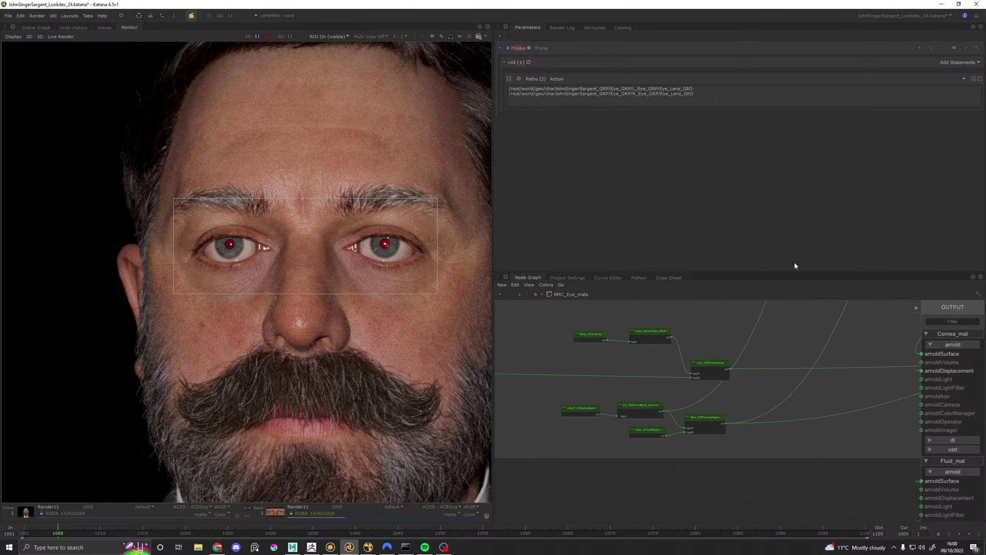
scroll(722, 355, up, 3)
middle_drag(711, 355, 808, 354)
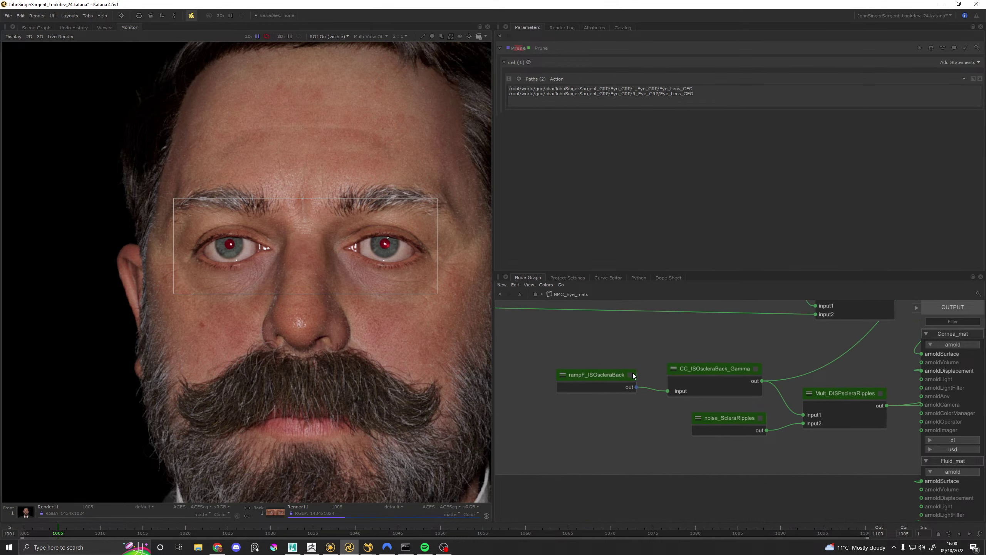
Step: Switch to Mari, hide Body_GroomUVs, and make Eyes_Template_TextureUVs_v001 the visible, current object
key(alt+Tab)
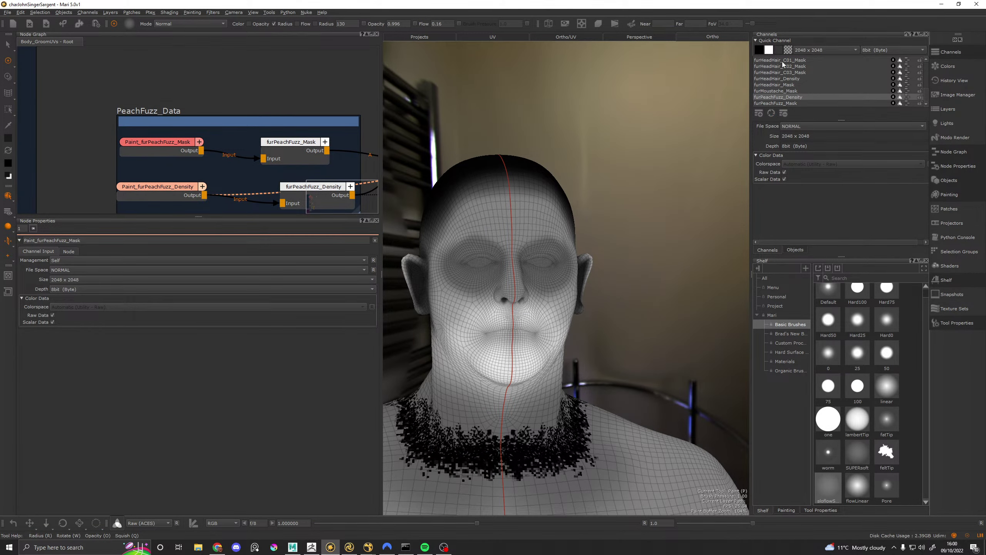
click(796, 250)
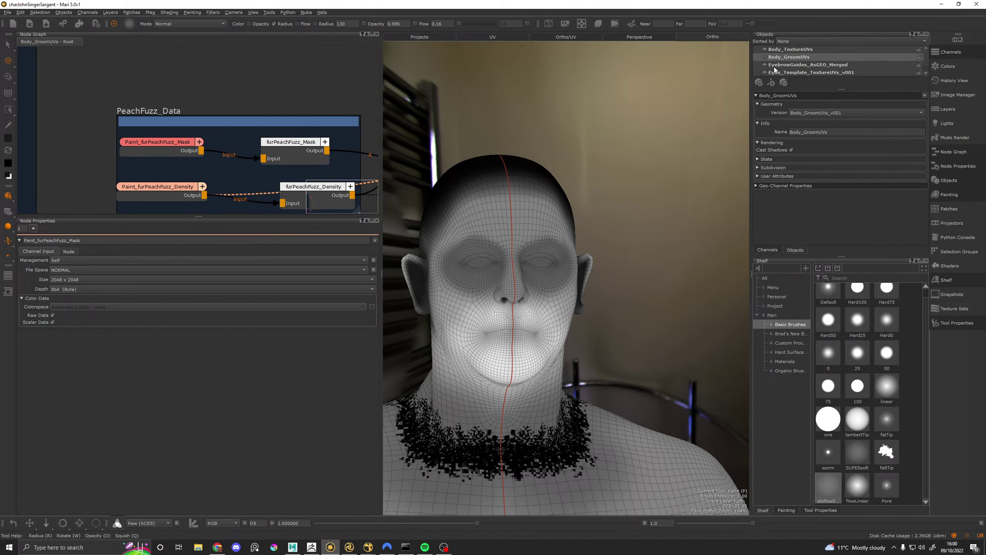
click(763, 56)
scroll(766, 59, down, 1)
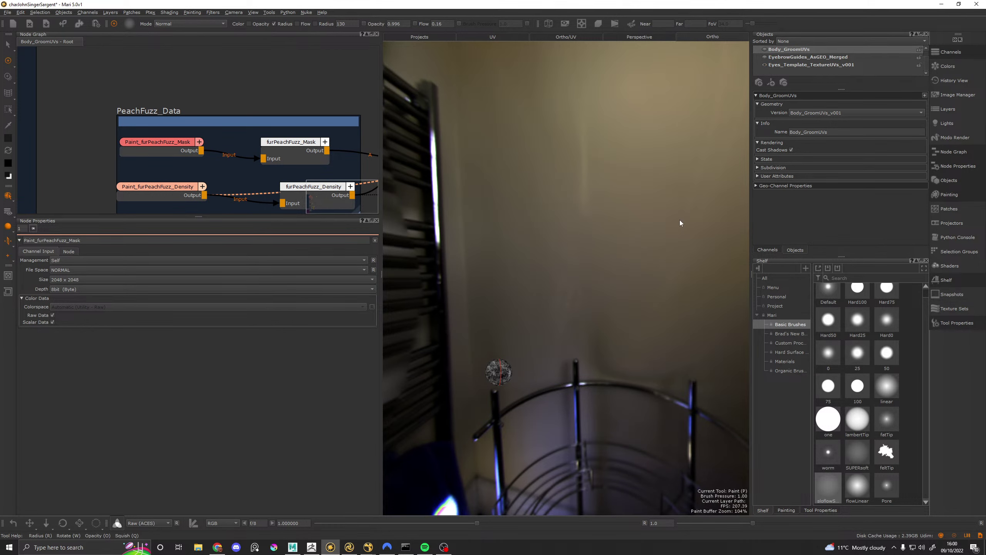
alt+middle_drag(561, 330, 584, 279)
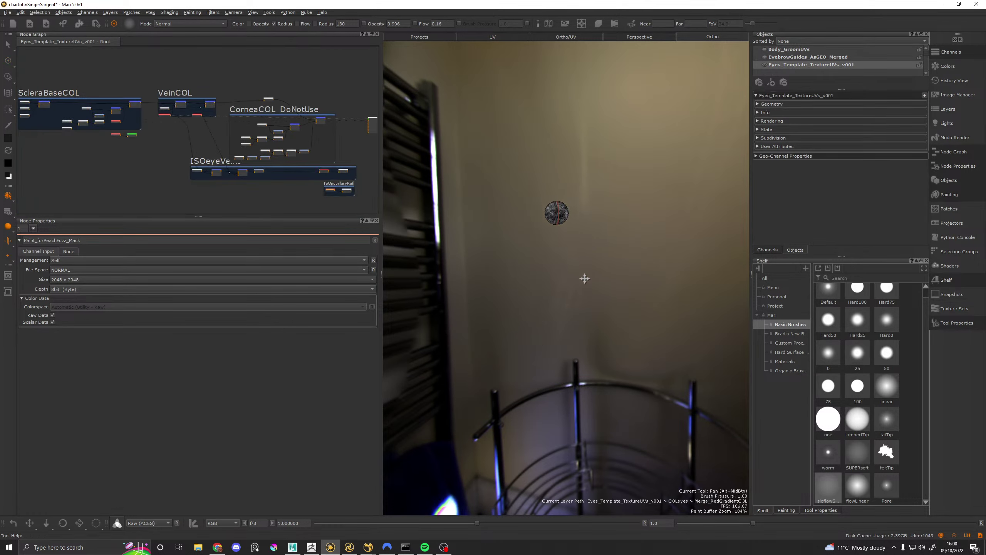
Step: Inspect the eyeball's vein texture up close, and the VeinCOL and ScleraBaseCOL node groups
alt+right_drag(531, 203, 629, 190)
alt+middle_drag(578, 160, 618, 467)
alt+middle_drag(575, 179, 572, 242)
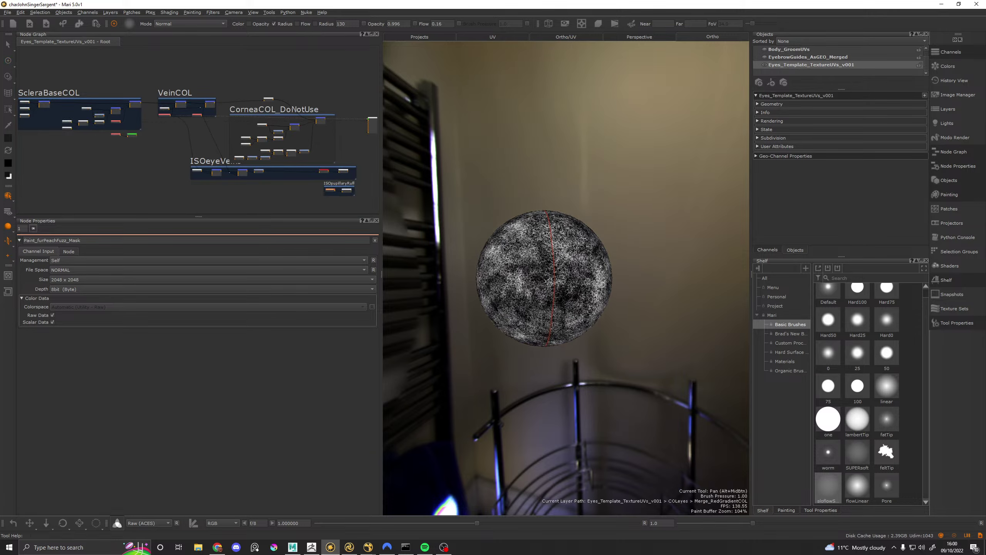
alt+right_drag(571, 241, 617, 238)
alt+drag(539, 251, 597, 265)
alt+middle_drag(642, 265, 552, 232)
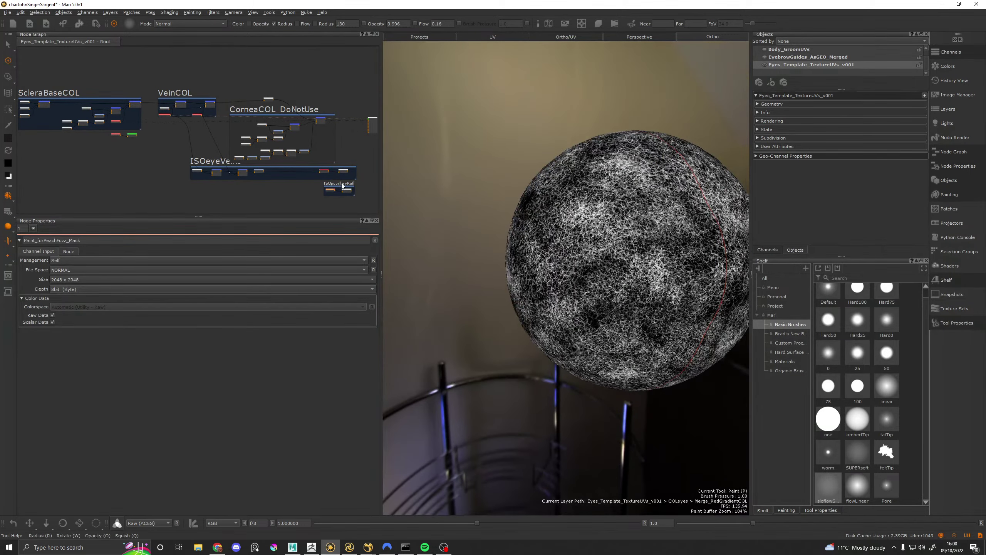
scroll(342, 185, up, 2)
scroll(252, 75, up, 1)
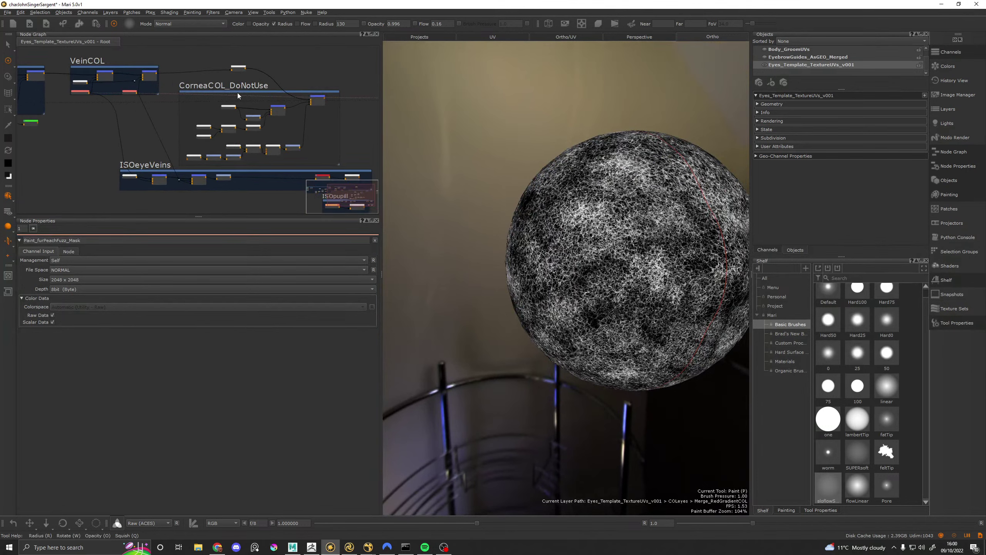
middle_drag(130, 67, 305, 90)
scroll(238, 137, up, 5)
scroll(236, 154, up, 4)
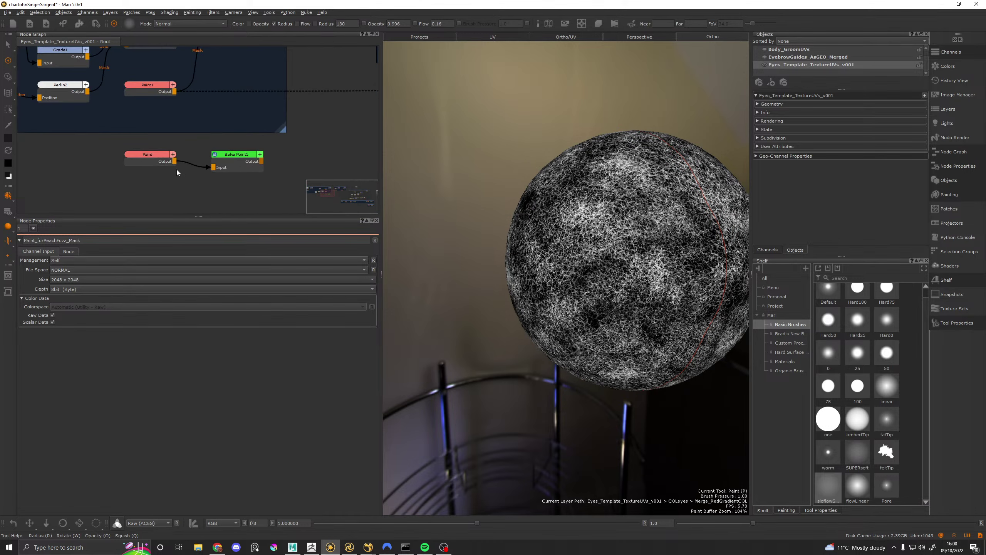
Step: Examine the ISOeyeVeins node group from its ISOeyeVeins output back to the Constant and Merge3 nodes
scroll(153, 156, down, 4)
mouse_move(130, 140)
middle_down()
mouse_move(211, 141)
mouse_move(308, 168)
mouse_move(31, 135)
middle_up()
scroll(243, 133, down, 4)
middle_drag(276, 141, 79, 94)
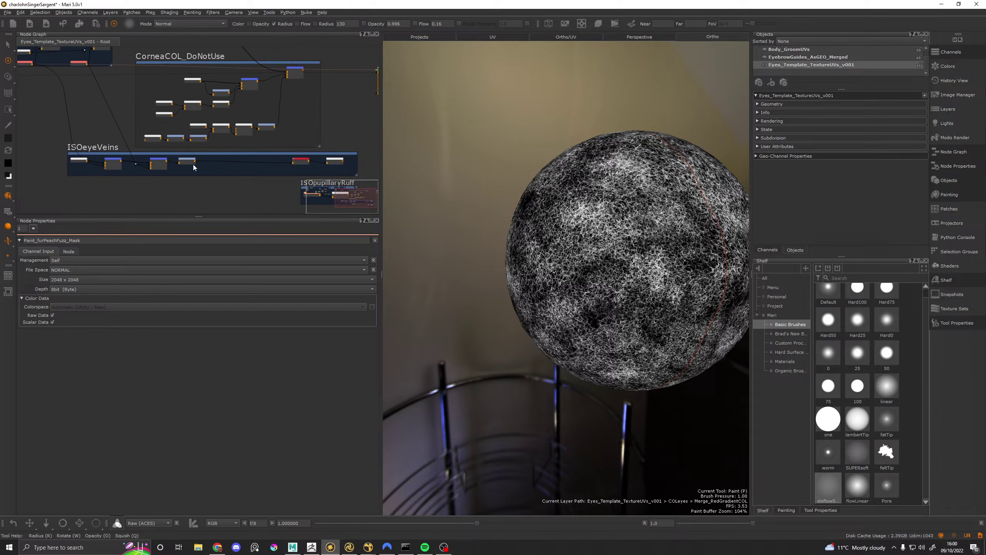
scroll(309, 166, up, 4)
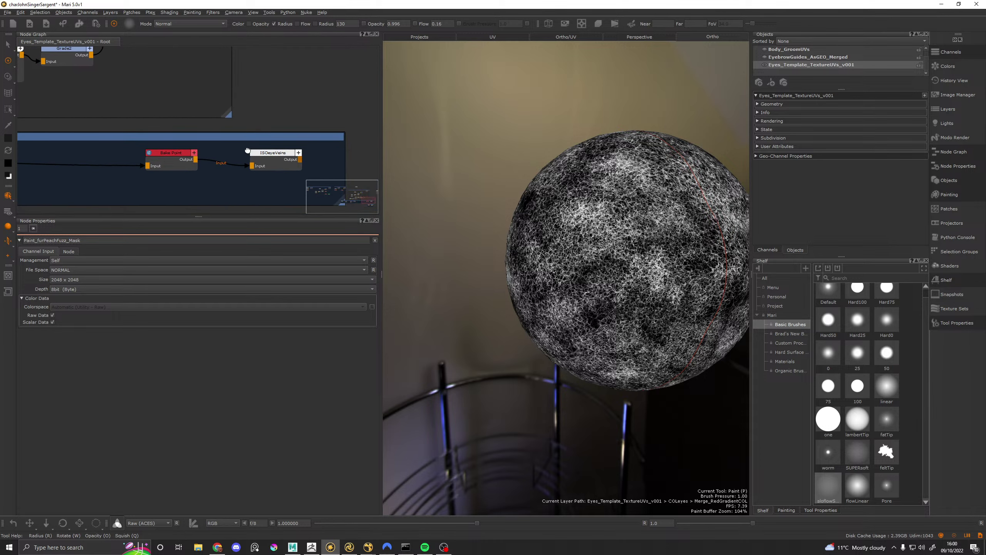
scroll(259, 152, down, 4)
middle_drag(260, 152, 241, 155)
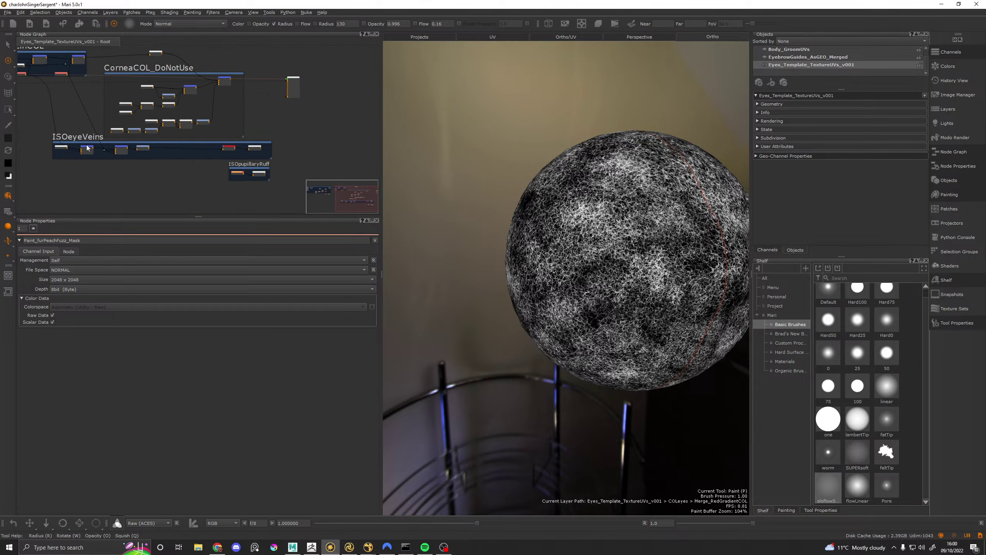
scroll(83, 150, up, 2)
scroll(83, 151, up, 3)
middle_drag(83, 151, 190, 146)
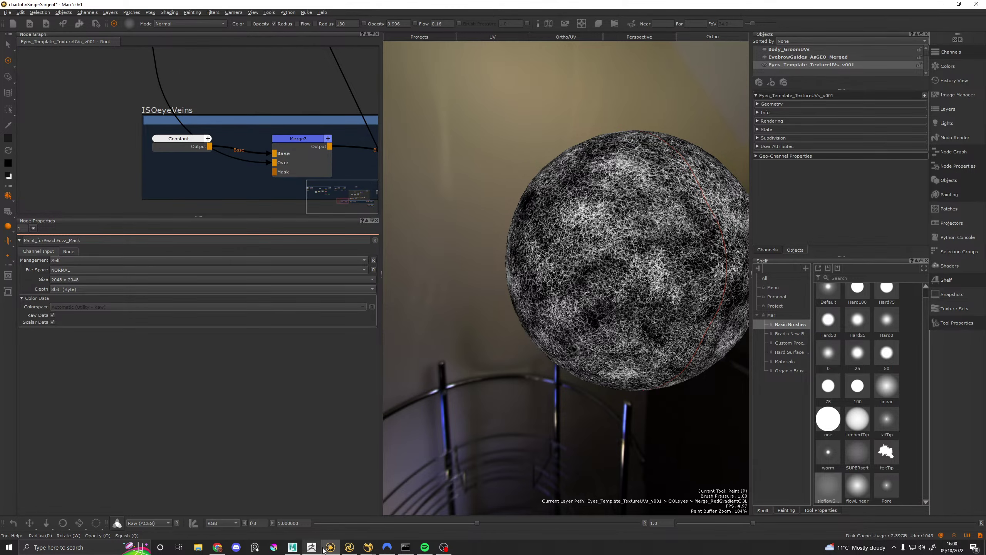
Step: Check the rampF_ISOscleraBack ramp's parameters in Katana, and return to Mari
mouse_move(338, 550)
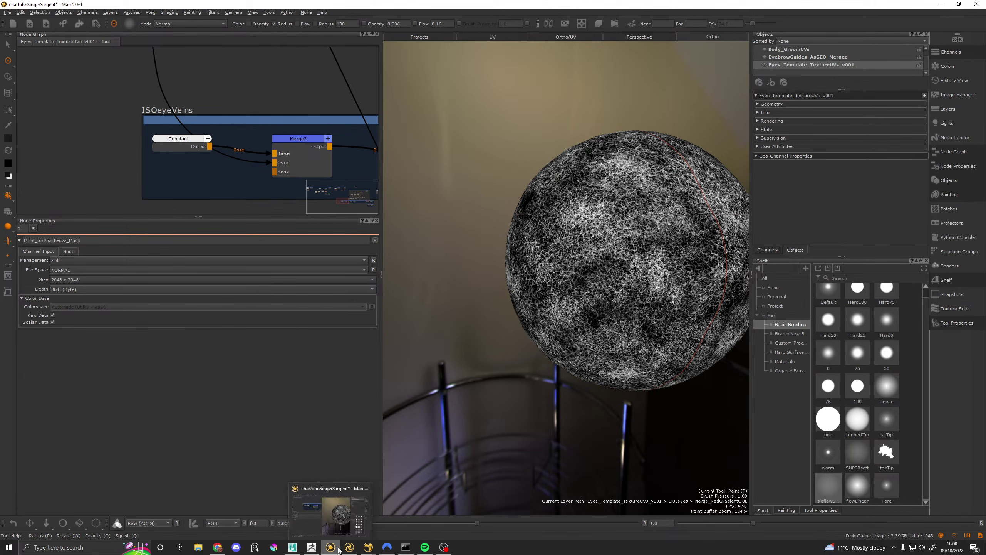
click(349, 547)
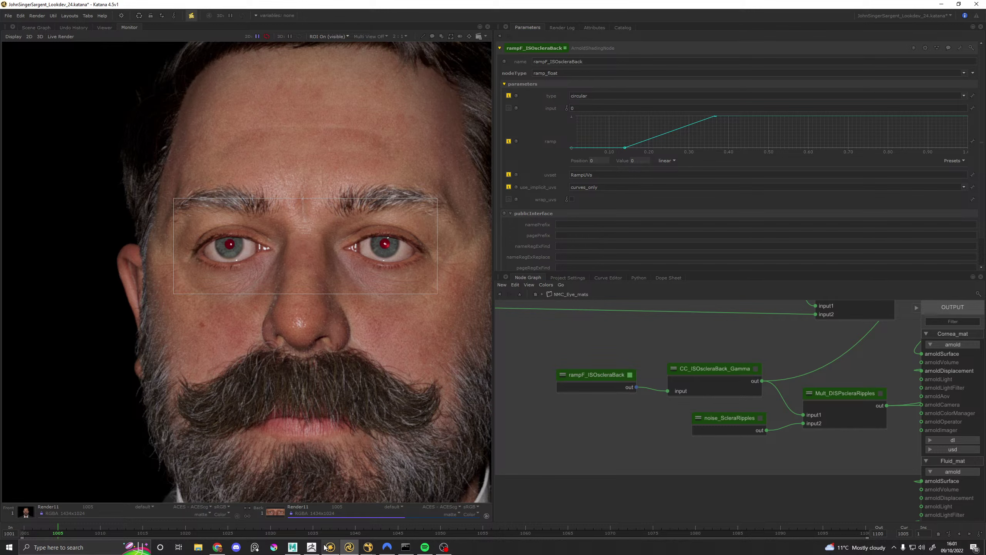
mouse_move(330, 547)
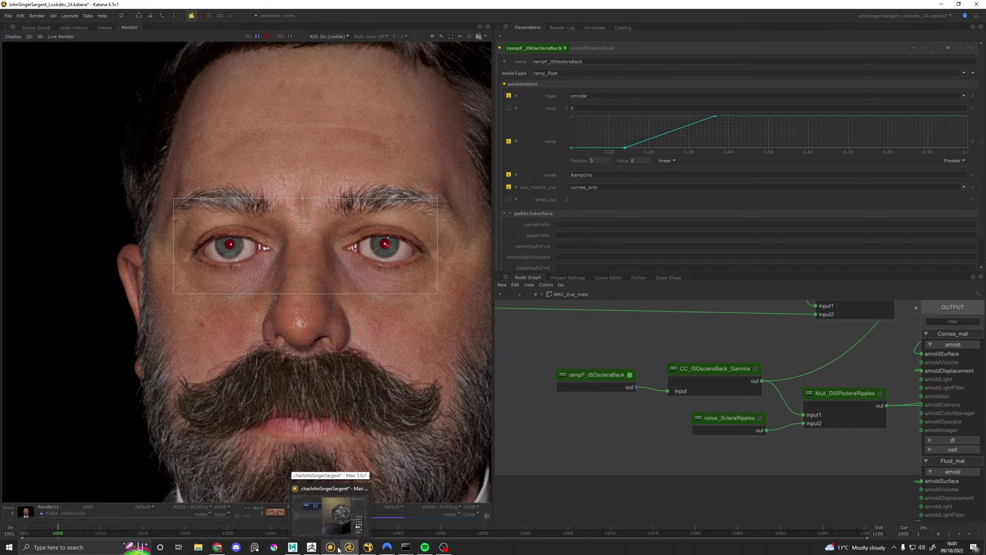
click(336, 549)
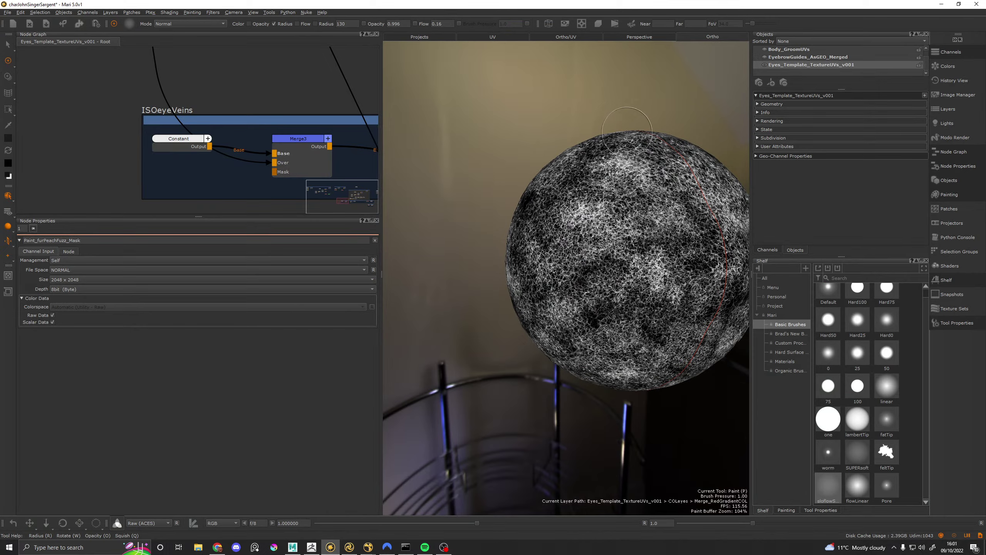
Step: Examine the eyeball from several sides, ending on a profile of the cornea bulge, and survey the eye's node groups
alt+drag(529, 154, 501, 175)
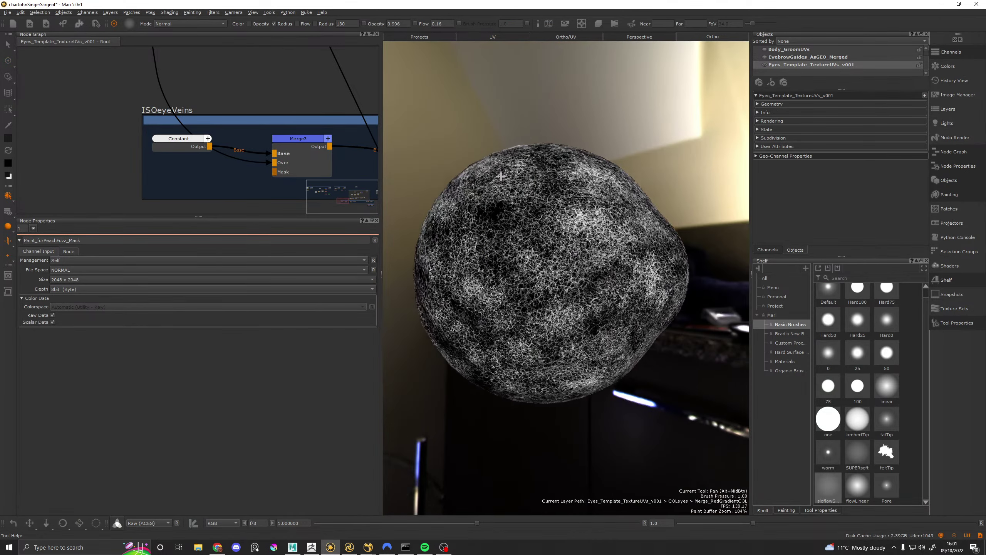
alt+middle_drag(500, 175, 497, 224)
alt+right_drag(496, 225, 511, 247)
key(p)
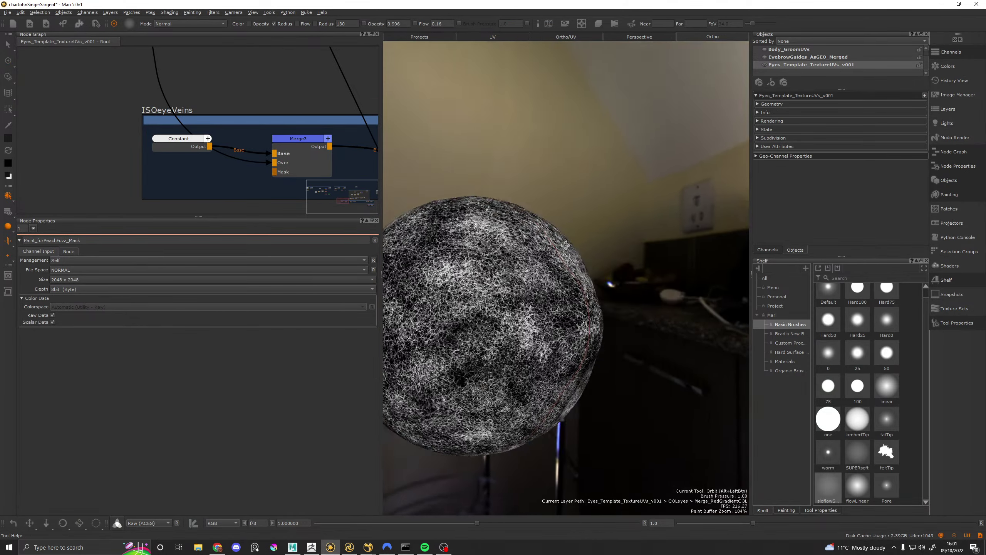
scroll(270, 98, down, 10)
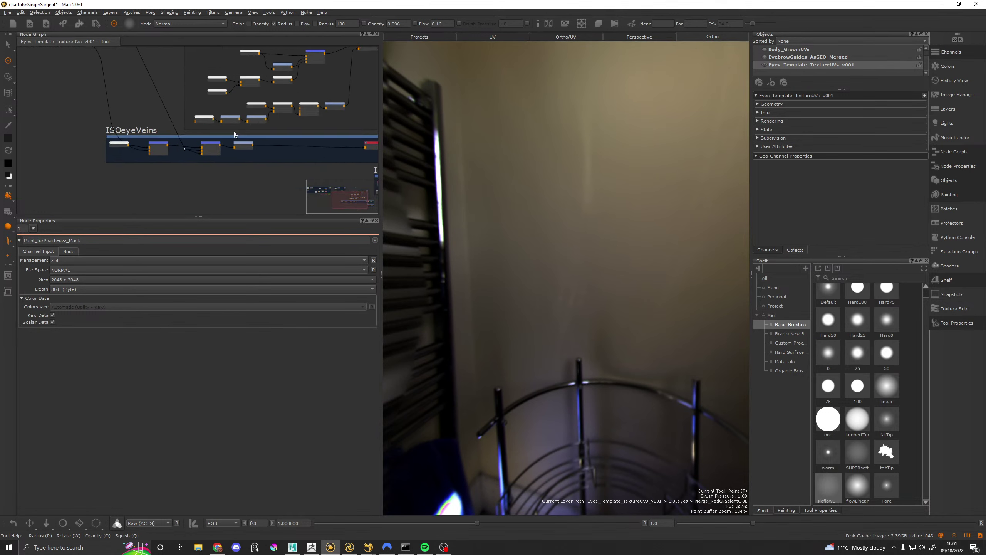
middle_drag(256, 127, 215, 135)
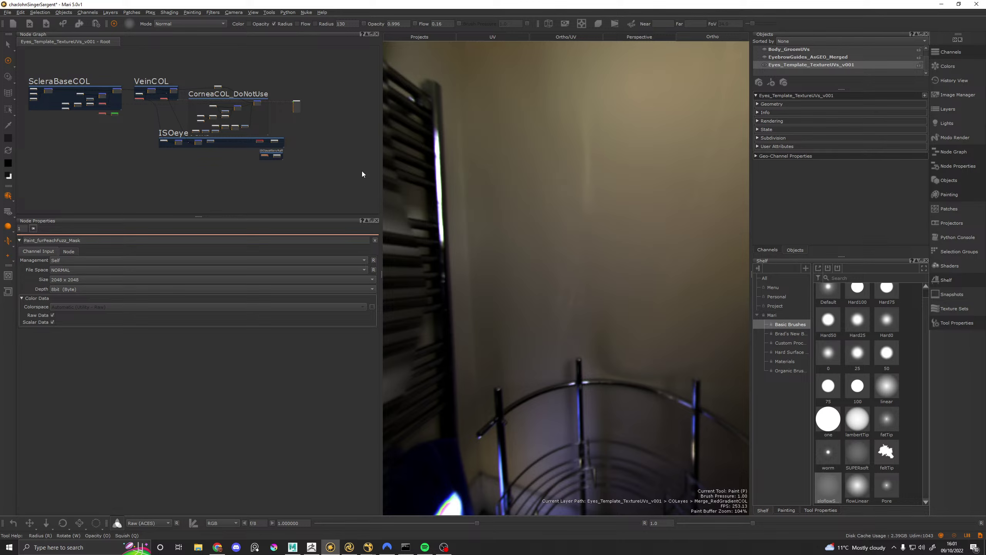
alt+middle_drag(562, 130, 641, 129)
mouse_move(641, 128)
alt+mouse_down()
mouse_move(524, 220)
mouse_move(664, 175)
mouse_move(644, 186)
alt+mouse_up()
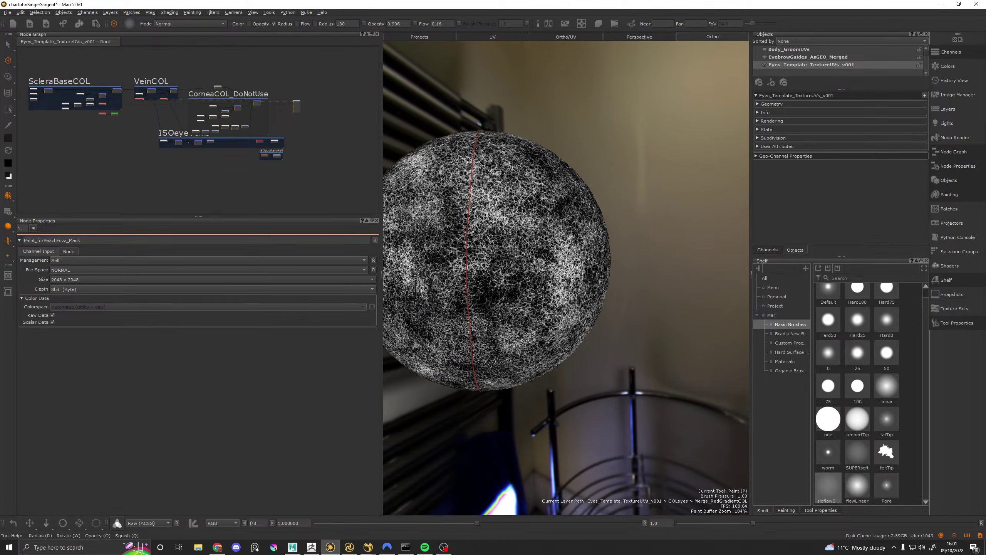
alt+drag(508, 260, 392, 255)
alt+middle_drag(392, 254, 656, 233)
mouse_move(655, 233)
alt+mouse_down()
mouse_move(430, 232)
mouse_move(660, 266)
mouse_move(580, 262)
mouse_move(505, 194)
alt+mouse_up()
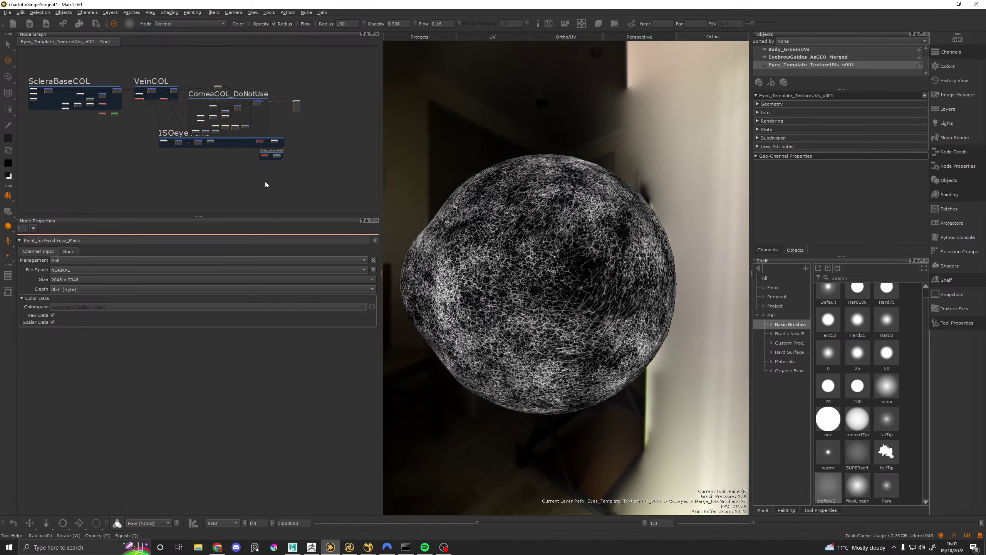
Step: Create a Two Point Gradient node below the ISOpupillaryRuff group and display it on the eyeball
key(Tab)
text(tw)
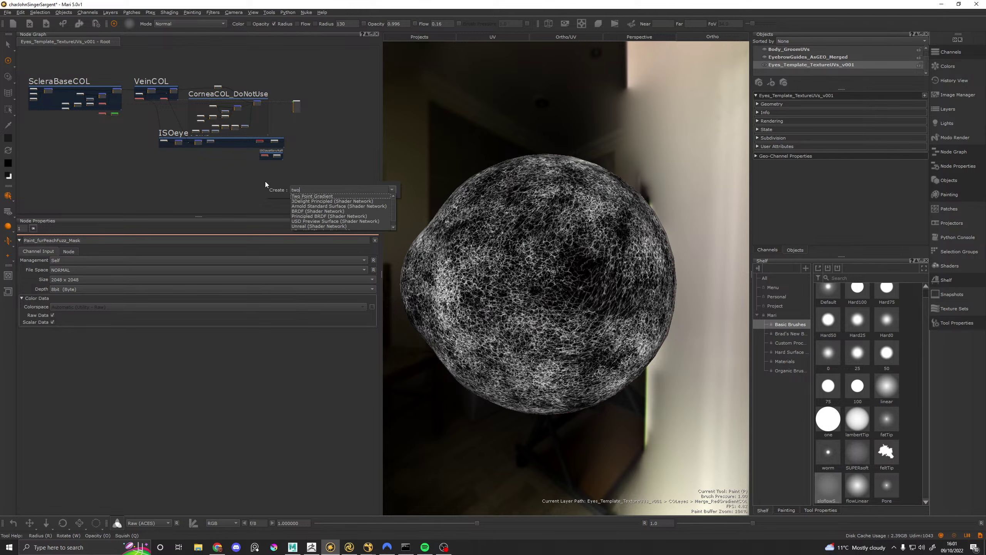
text(o Point Gradient)
key(Return)
scroll(265, 182, up, 3)
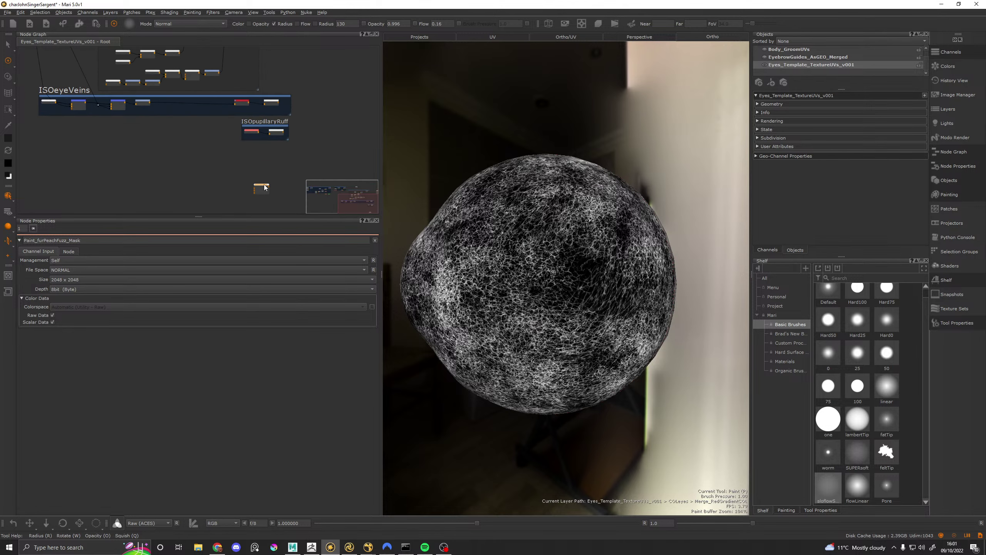
drag(264, 186, 267, 176)
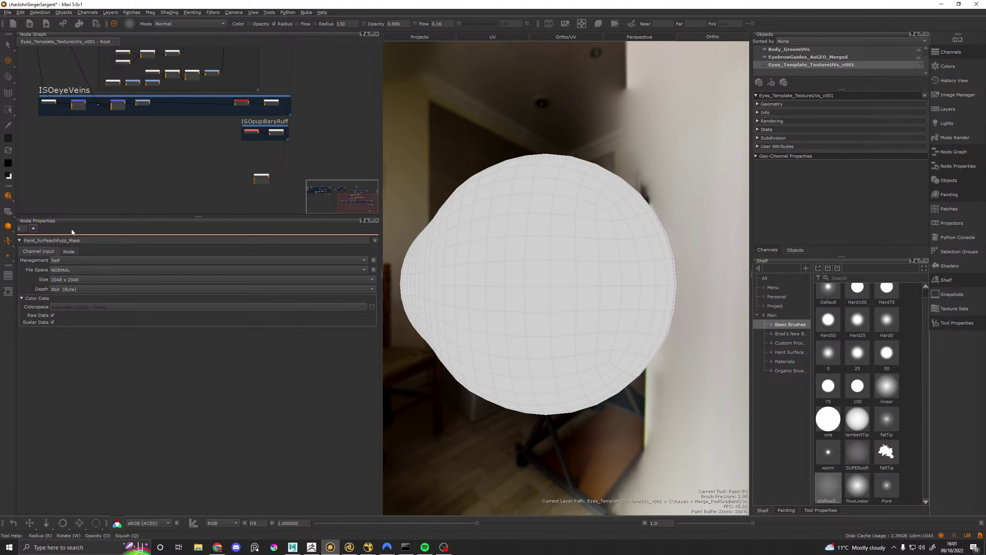
Step: Open the Two Point Gradient's properties and try a Z translation of 2 for both Locator A and Locator B
click(262, 179)
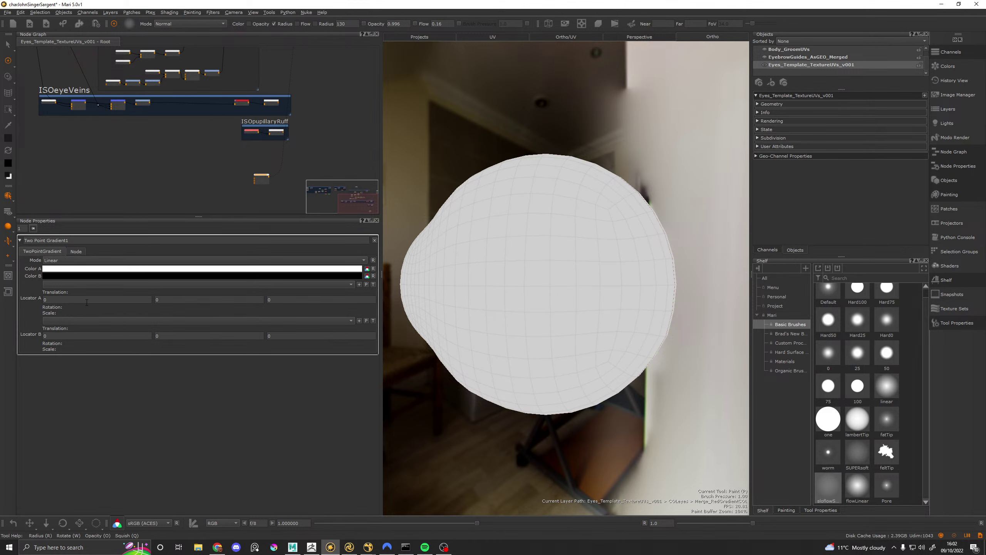
click(298, 299)
text(1)
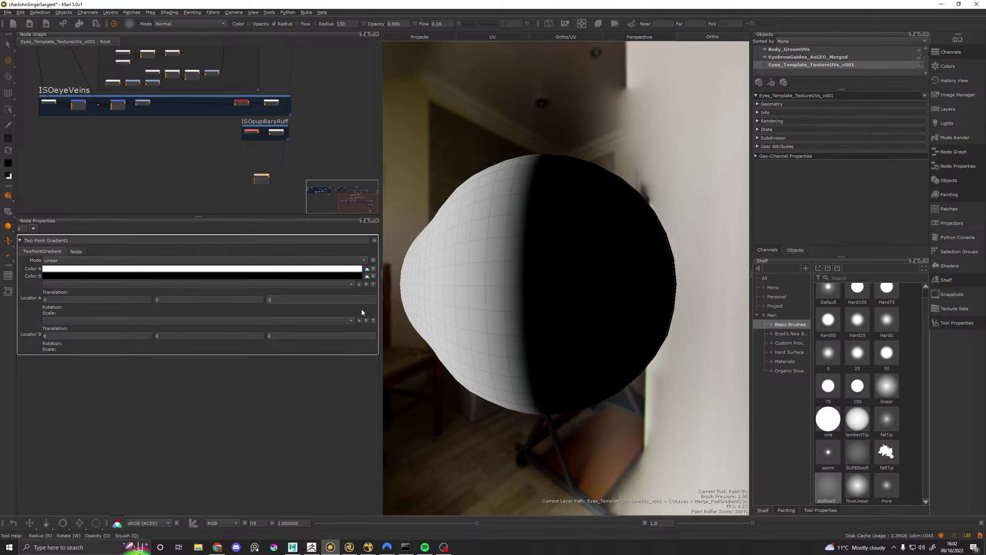
mouse_move(528, 279)
alt+mouse_down()
mouse_move(550, 269)
mouse_move(525, 270)
mouse_move(537, 272)
alt+mouse_up()
click(301, 298)
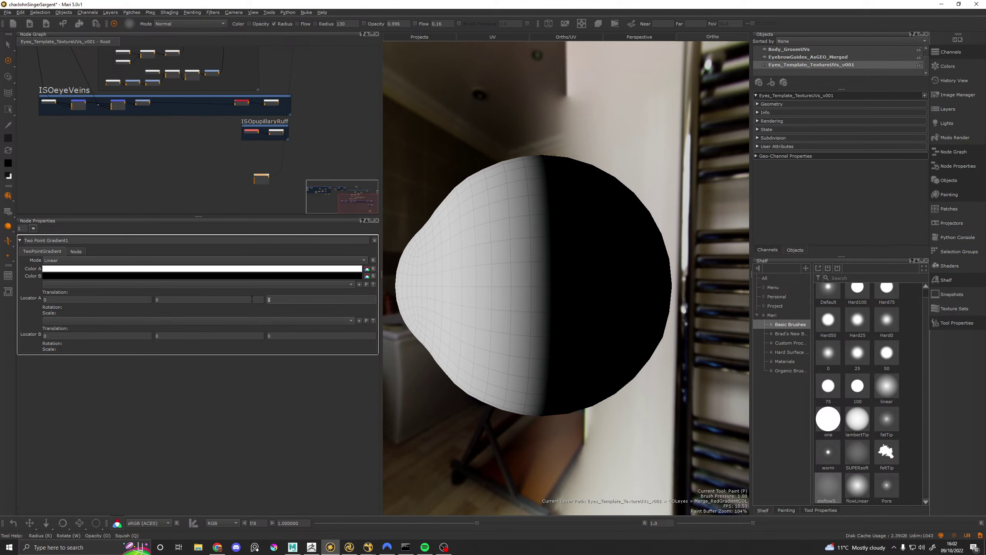
text(2)
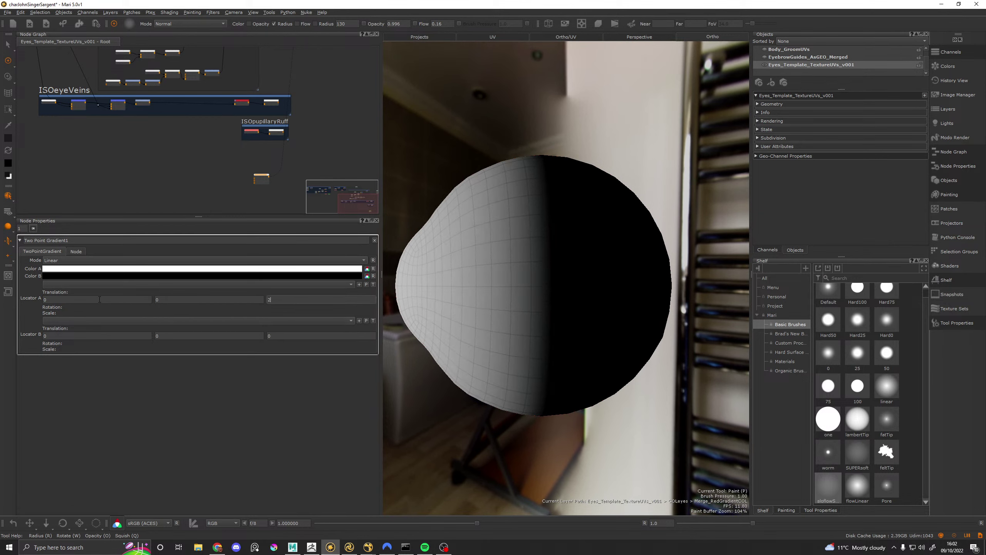
click(272, 335)
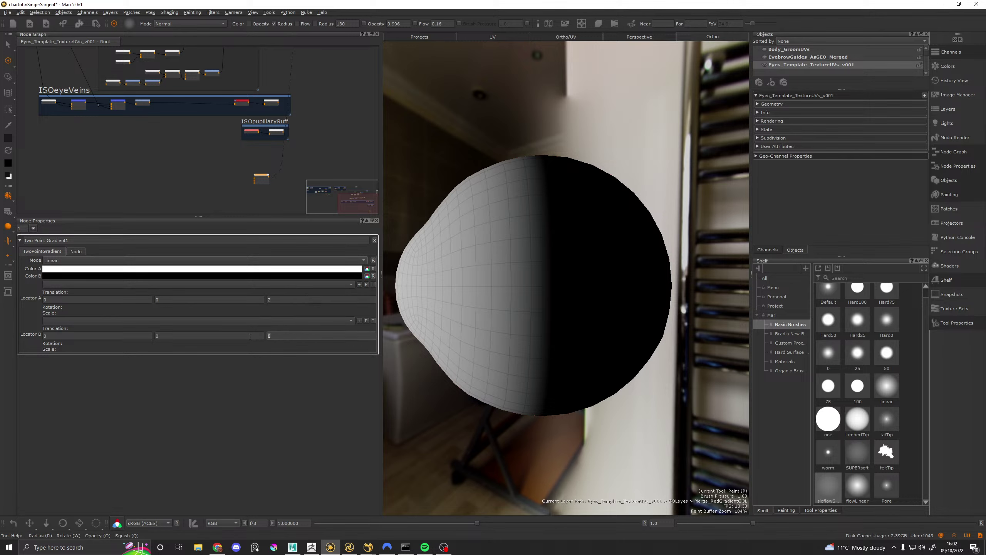
text(2)
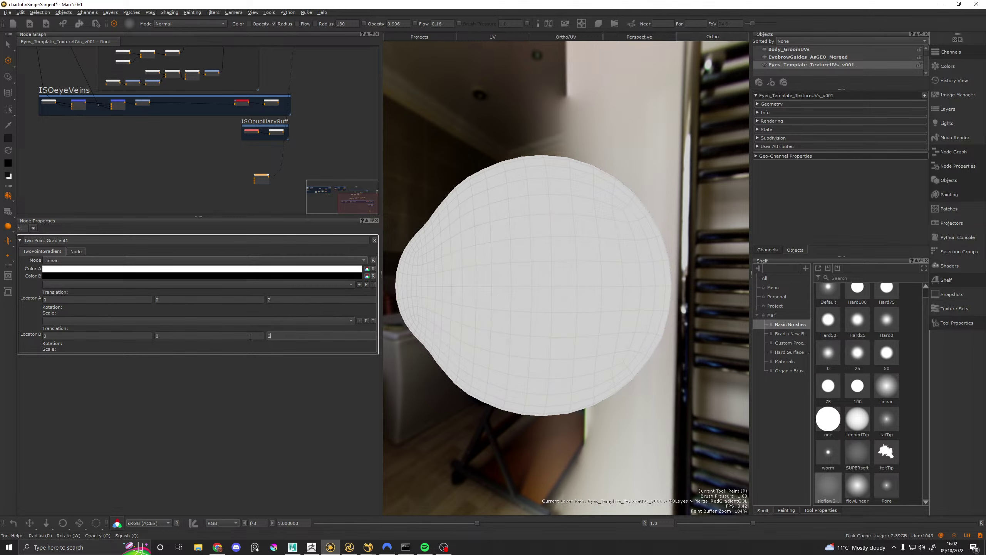
Step: Try a Z translation of -2 for the gradient's Locator A and 1.2 for Locator B
click(270, 301)
text(-2)
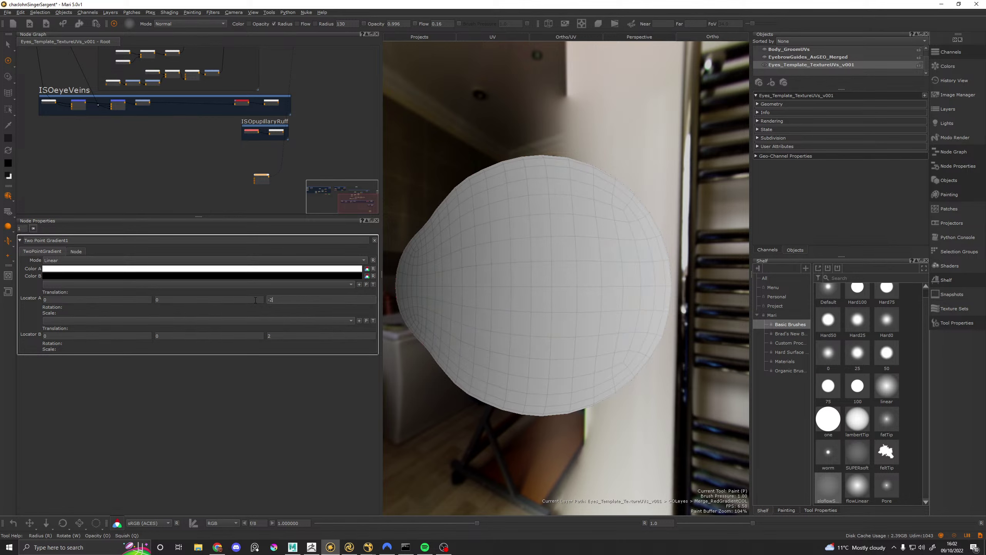
click(281, 337)
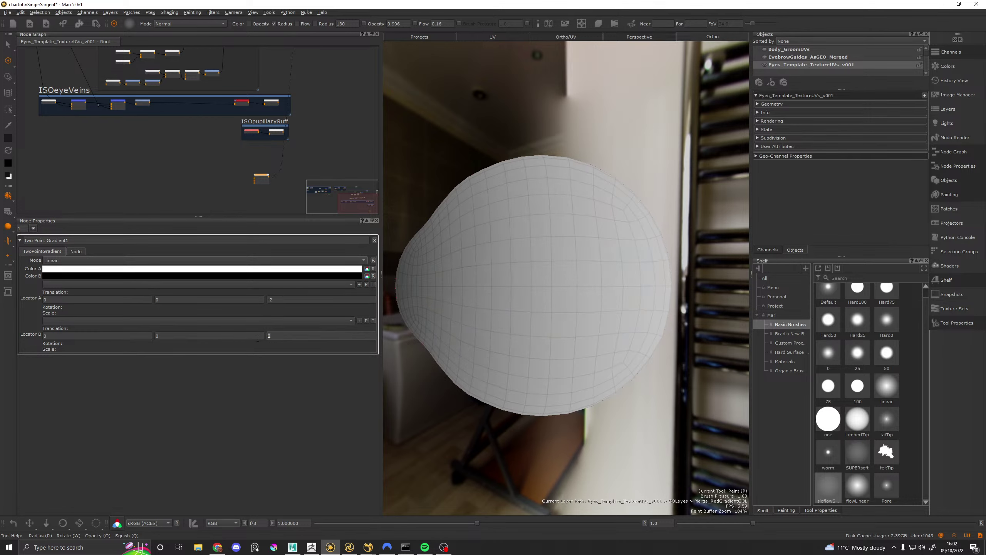
text(1)
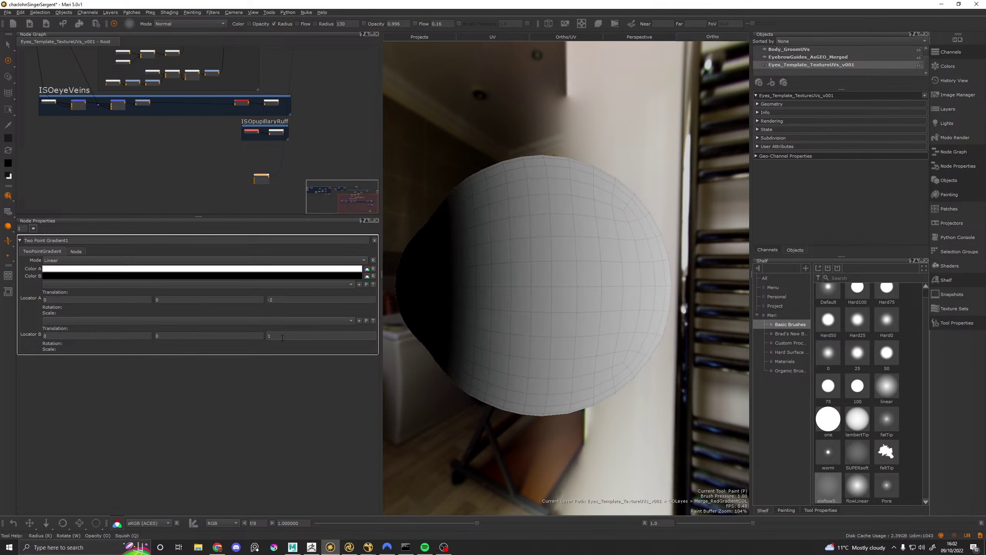
text(.2)
mouse_move(563, 303)
alt+mouse_down()
mouse_move(518, 304)
mouse_move(530, 297)
alt+mouse_up()
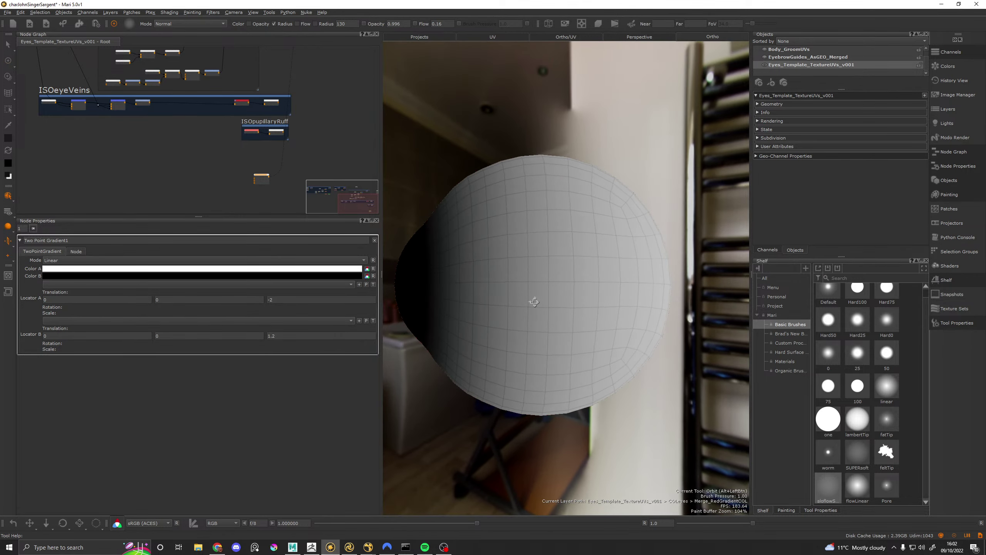
Step: Set the gradient's Z translation to -1 for Locator A and 1.1 for Locator B, checking the falloff around the eyeball
click(288, 300)
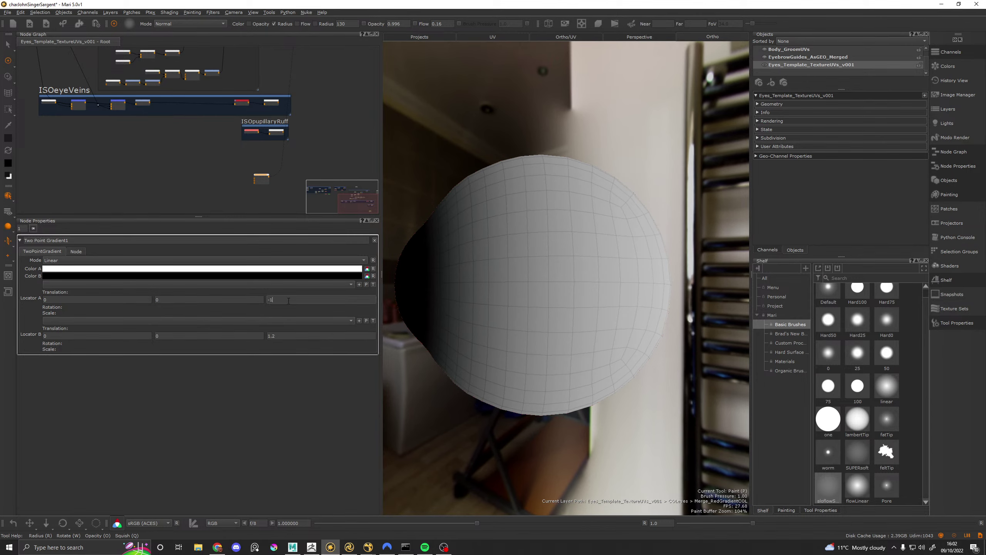
key(Return)
mouse_move(559, 272)
alt+mouse_down()
mouse_move(574, 276)
mouse_move(531, 282)
mouse_move(562, 209)
alt+mouse_up()
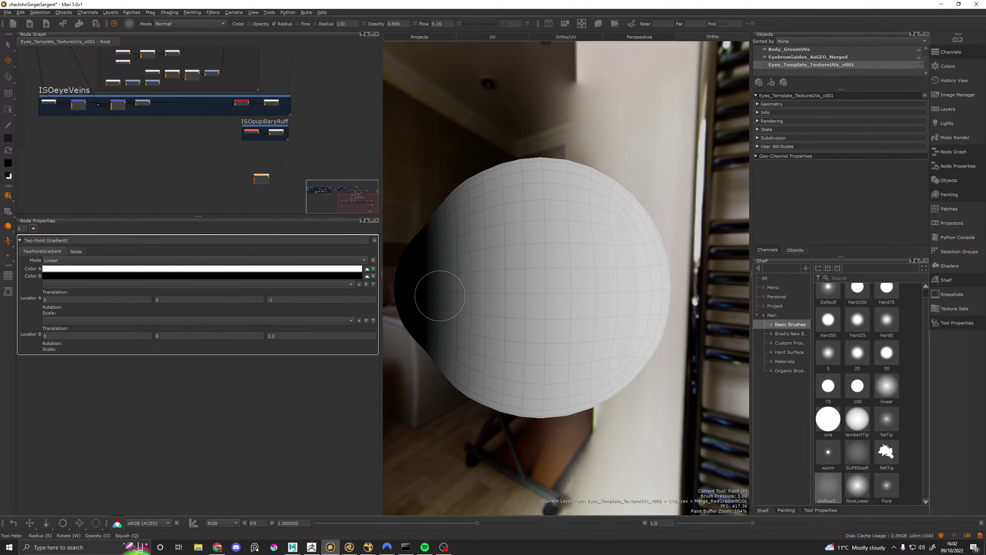
click(285, 336)
key(BackSpace)
key(BackSpace)
key(Return)
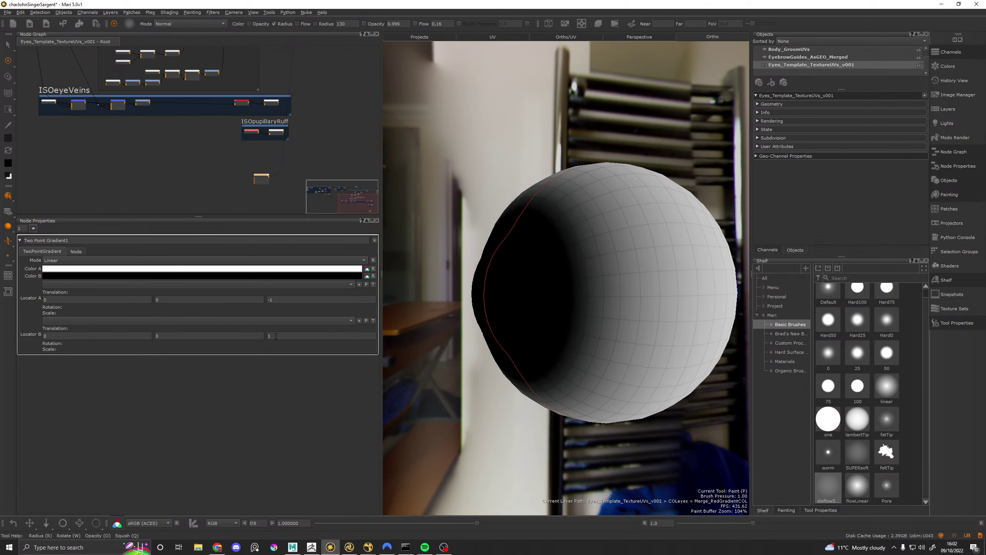
click(276, 337)
text(.1)
alt+drag(524, 286, 537, 245)
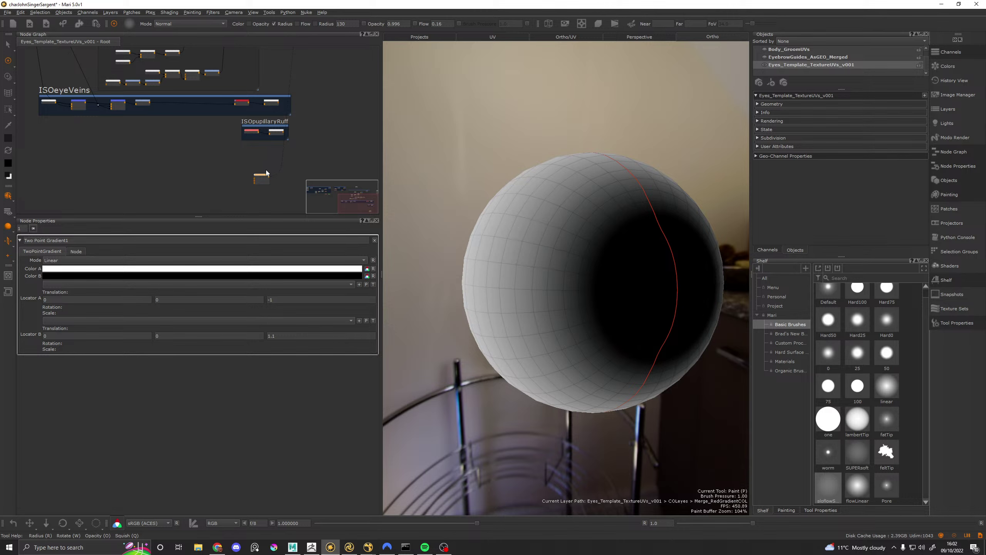
Step: Reposition the Two Point Gradient node and add a black 4096 x 4096, 16bit (Half) scalar Paint node below it
drag(266, 172, 192, 164)
key(Tab)
text(pai)
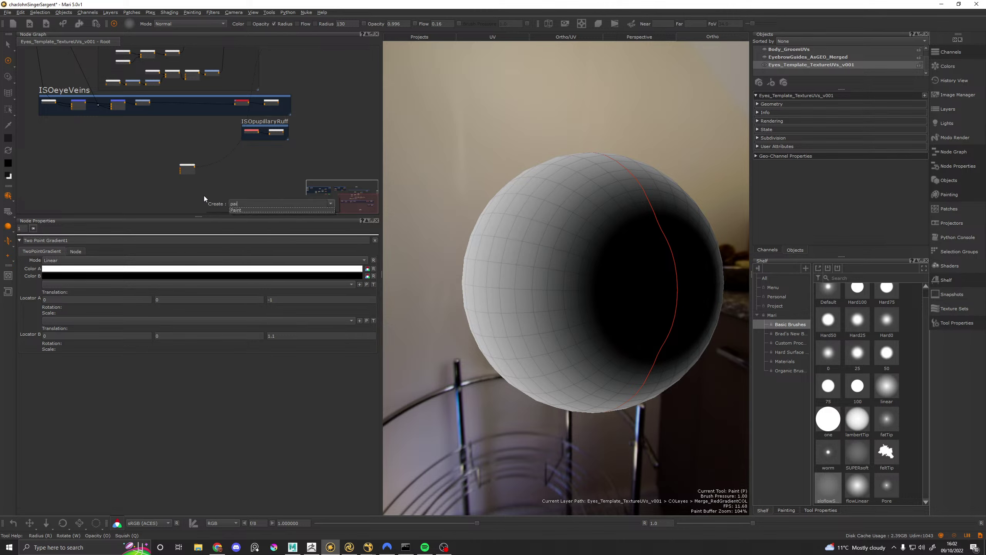
key(Return)
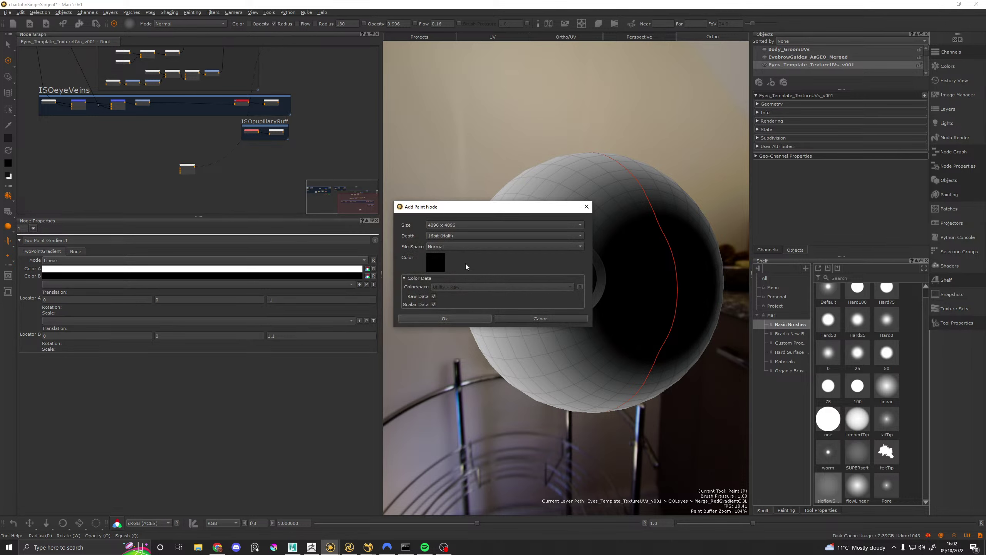
click(453, 317)
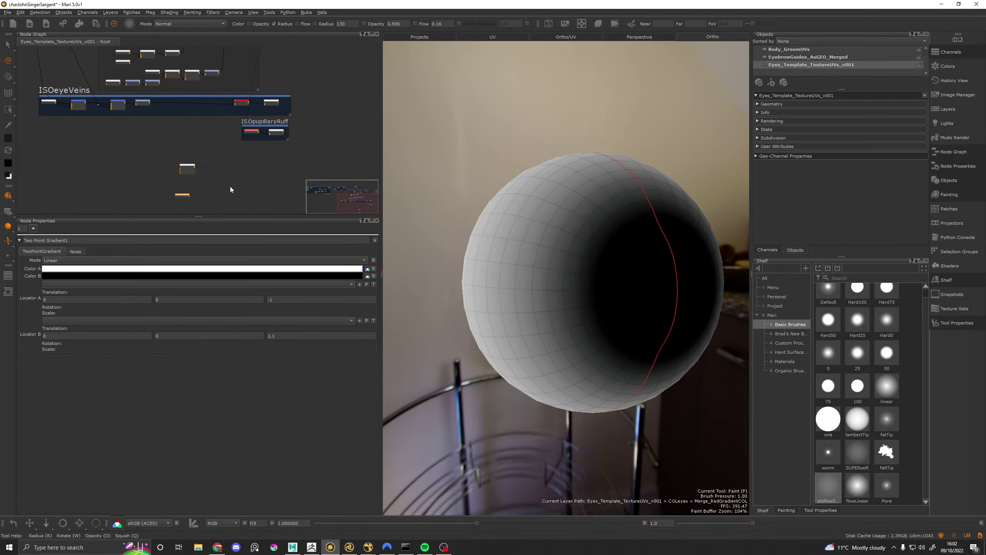
Step: Create a Multiply node beside the gradient and Paint nodes, and connect the Two Point Gradient's output to it
key(Tab)
text(mul)
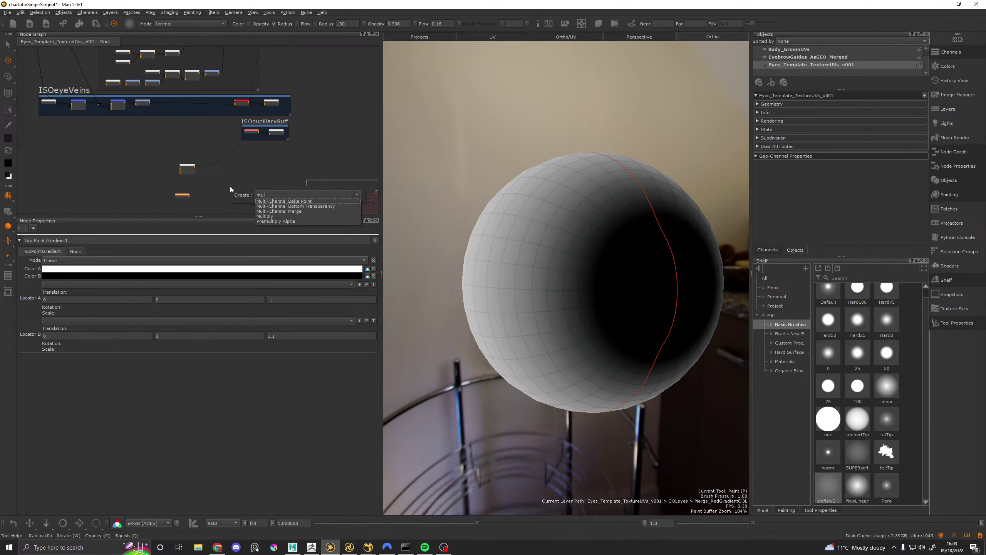
key(Down)
key(Down)
key(Down)
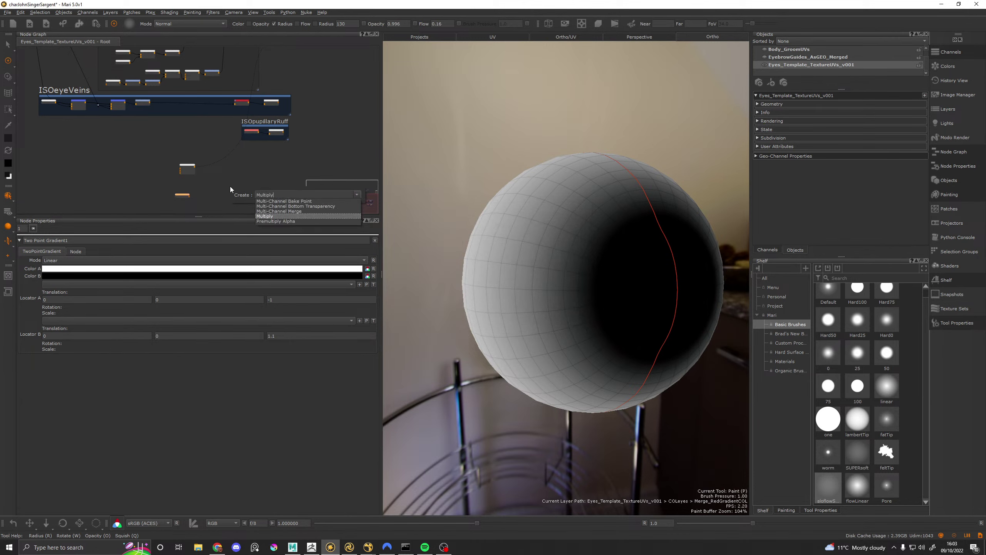
key(Return)
scroll(212, 198, up, 2)
scroll(211, 201, up, 1)
drag(212, 198, 227, 164)
click(179, 143)
drag(179, 140, 220, 164)
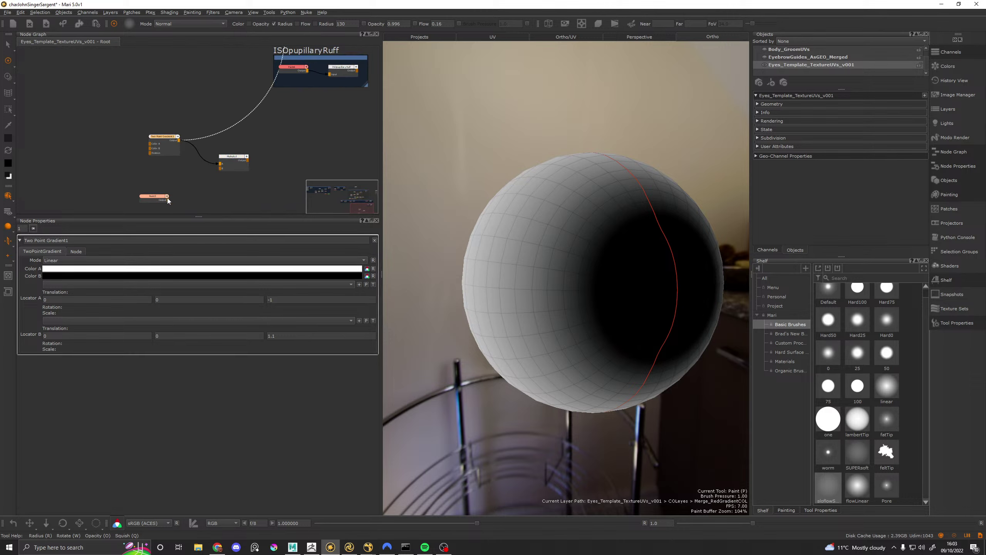
Step: Create a Merge node beside the Paint node and set its blend mode to Multiply
key(Tab)
text(merge)
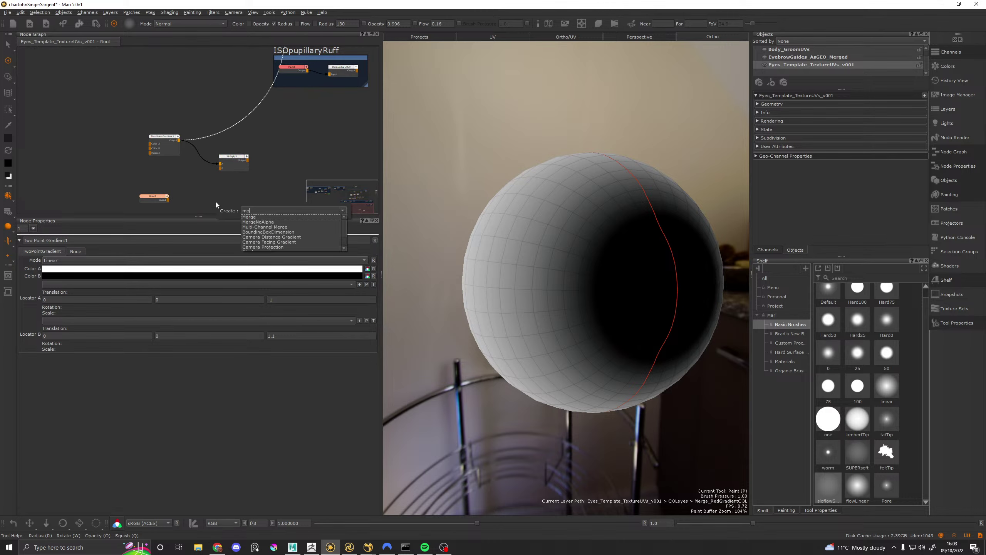
key(Return)
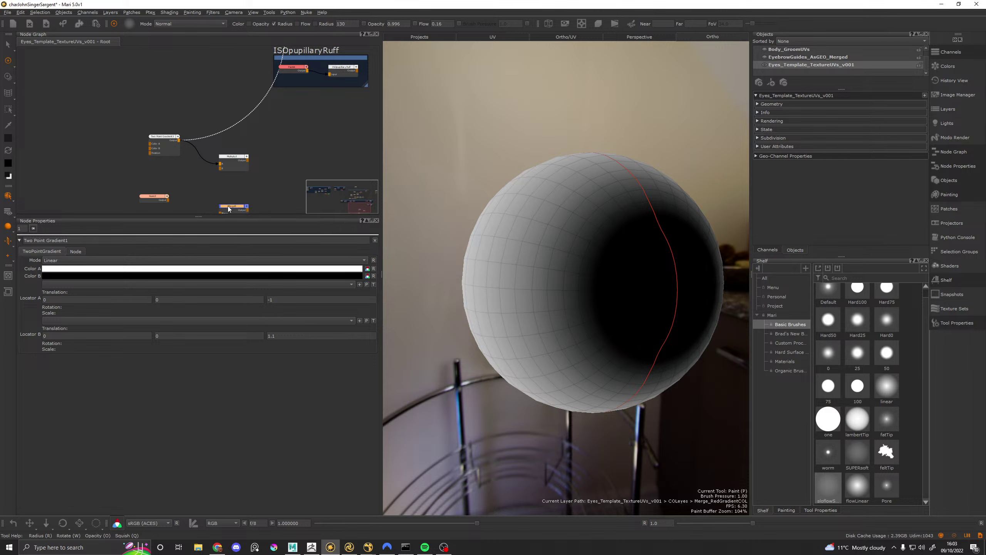
click(228, 209)
click(766, 250)
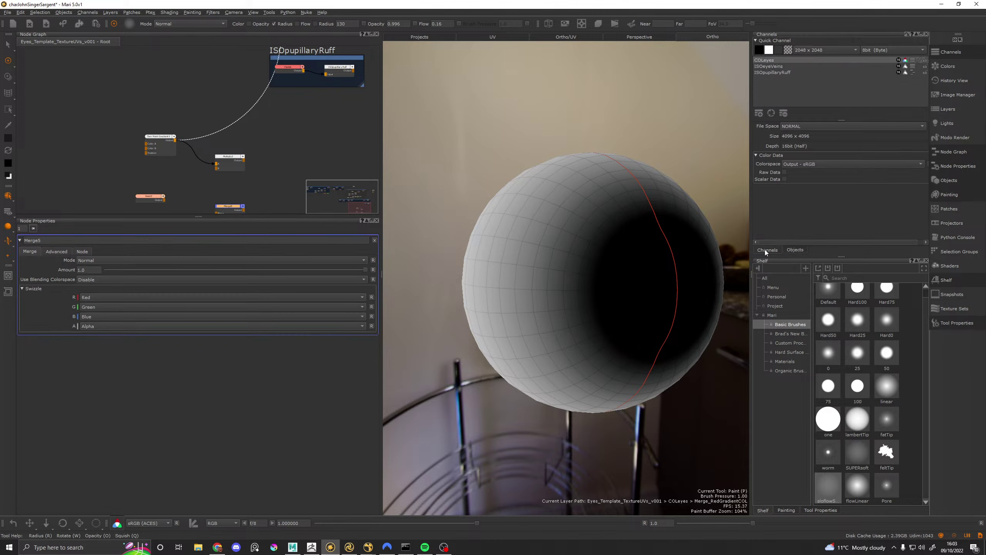
click(794, 249)
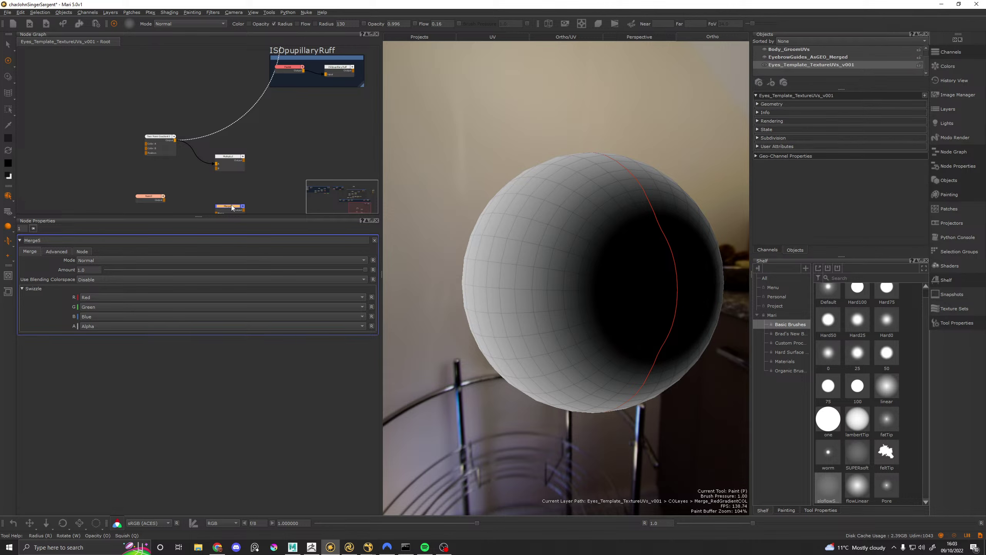
click(95, 261)
mouse_move(102, 286)
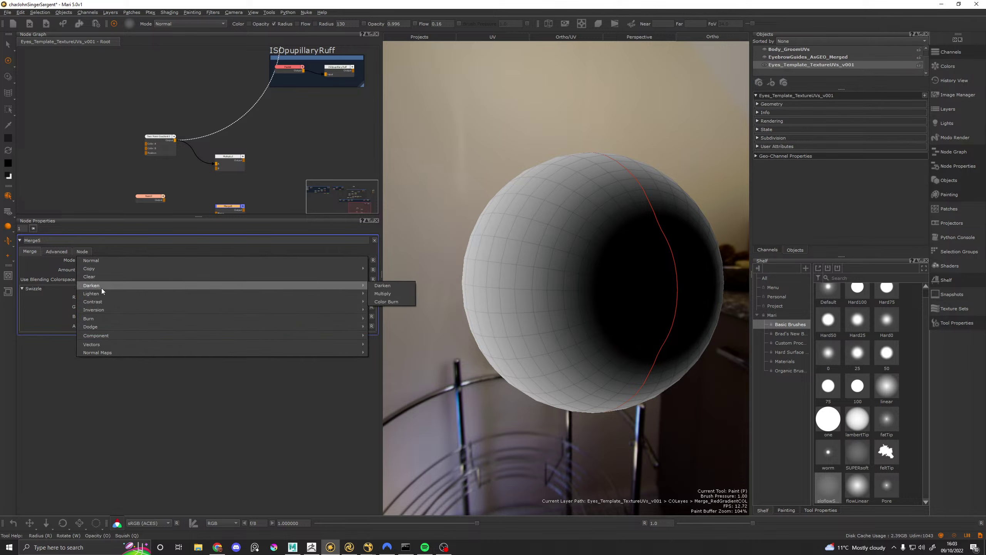
click(383, 293)
Step: Connect the gradient as the Merge node's base and the Paint node as its over input, and display the merge on the eyeball
middle_drag(231, 208, 231, 192)
drag(175, 125, 224, 195)
click(227, 185)
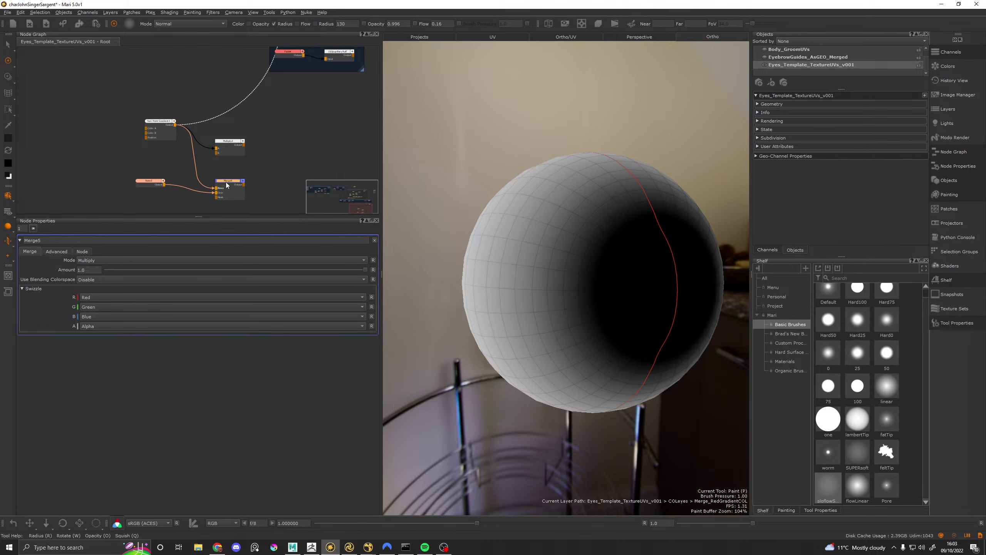
click(227, 185)
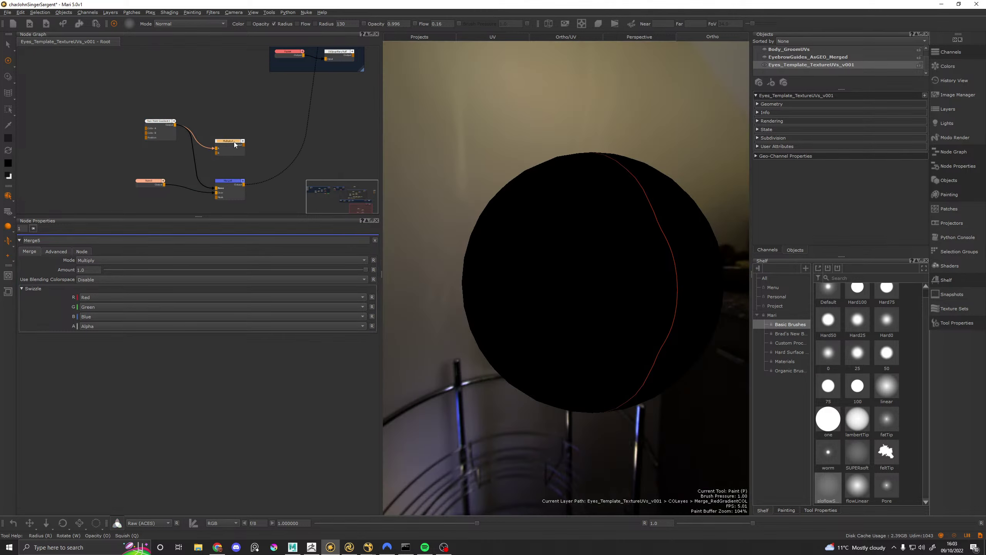
Step: Delete the separate Multiply node and move the Merge node into its place
click(234, 142)
key(Delete)
drag(229, 183, 227, 145)
Step: Select the Paint node and frame the eye's UV patches 1041 and 1042 in the UV view
click(153, 181)
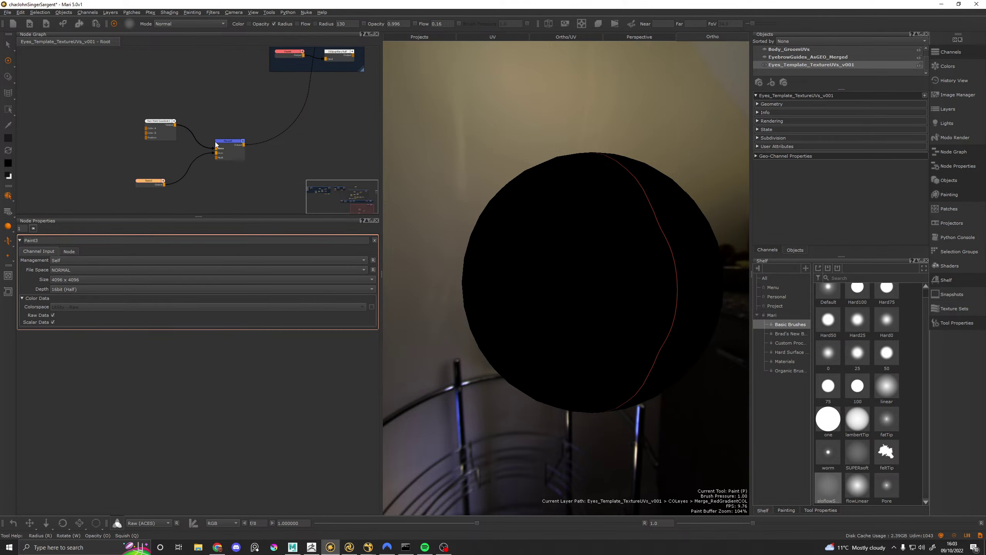
click(492, 37)
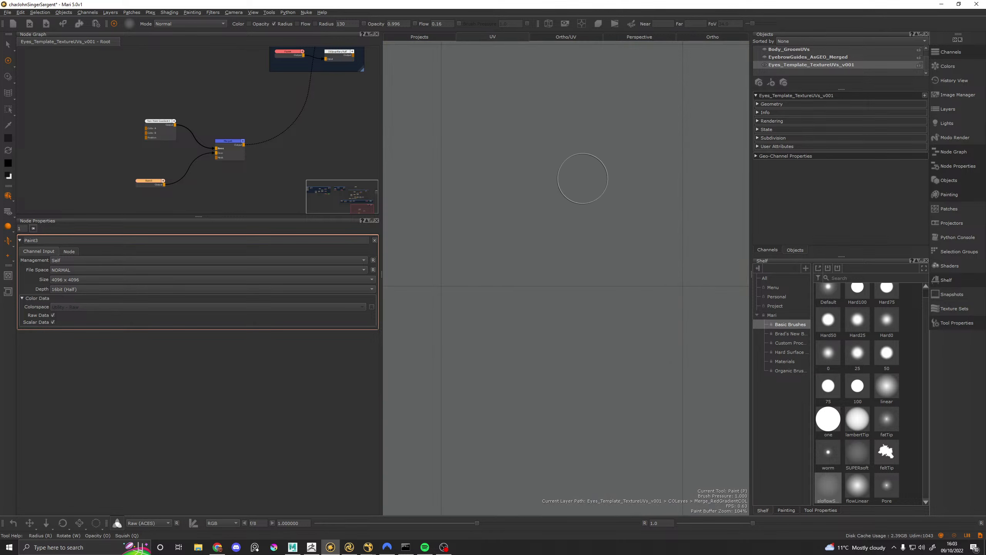
scroll(578, 150, up, 3)
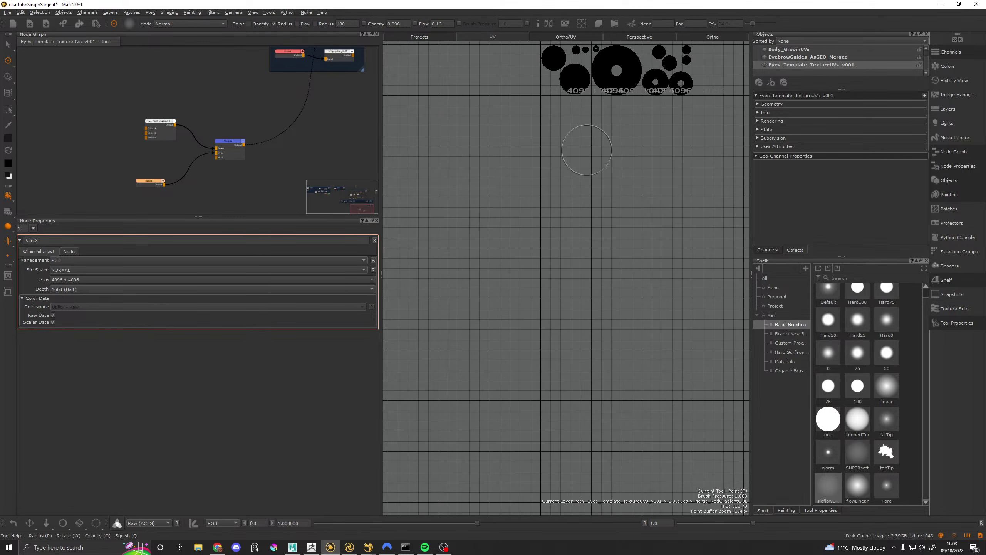
middle_drag(589, 126, 514, 251)
scroll(543, 252, up, 4)
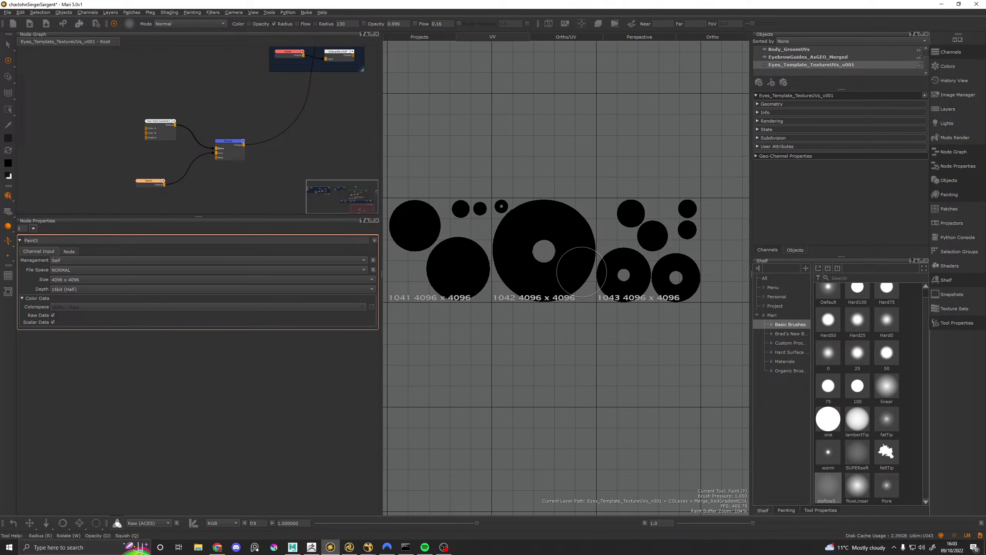
alt+middle_drag(435, 240, 518, 249)
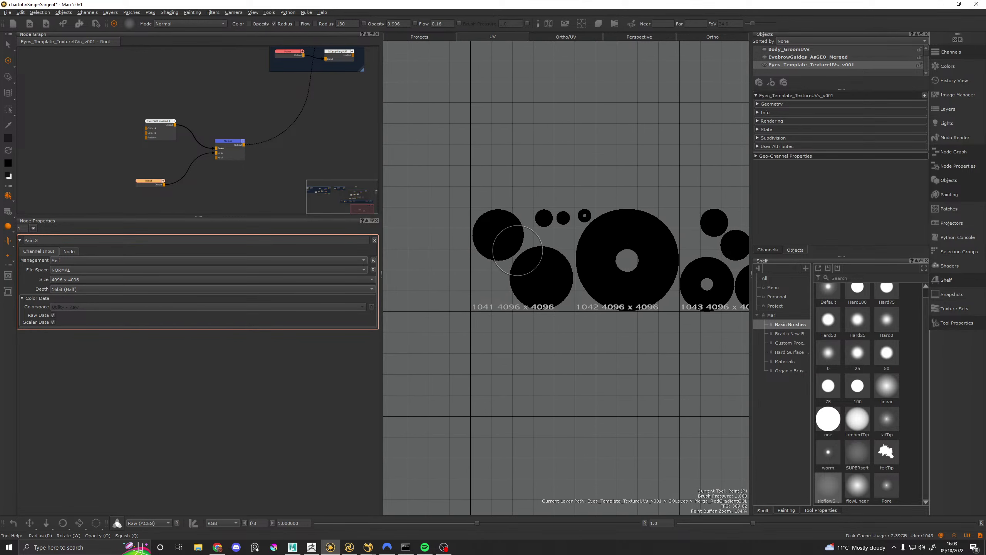
scroll(517, 249, up, 3)
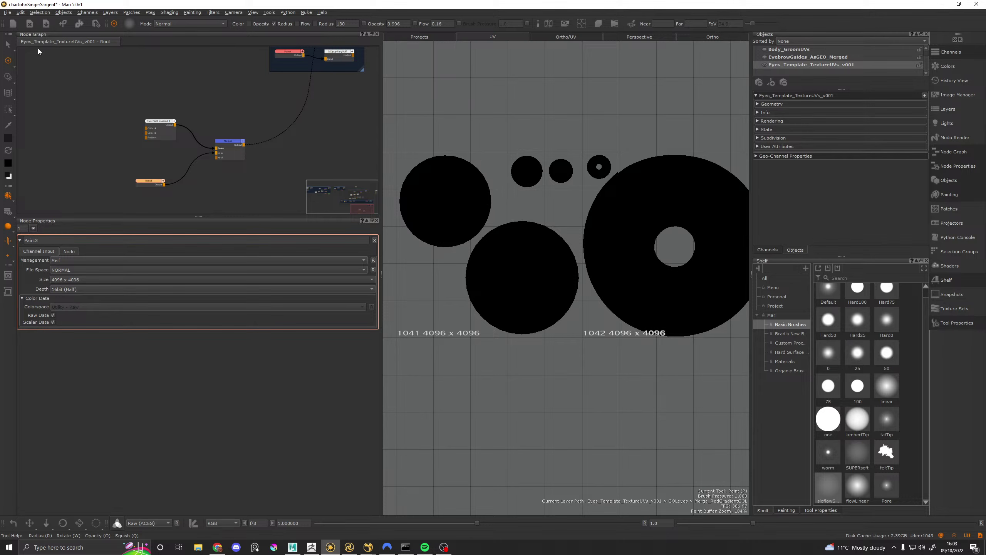
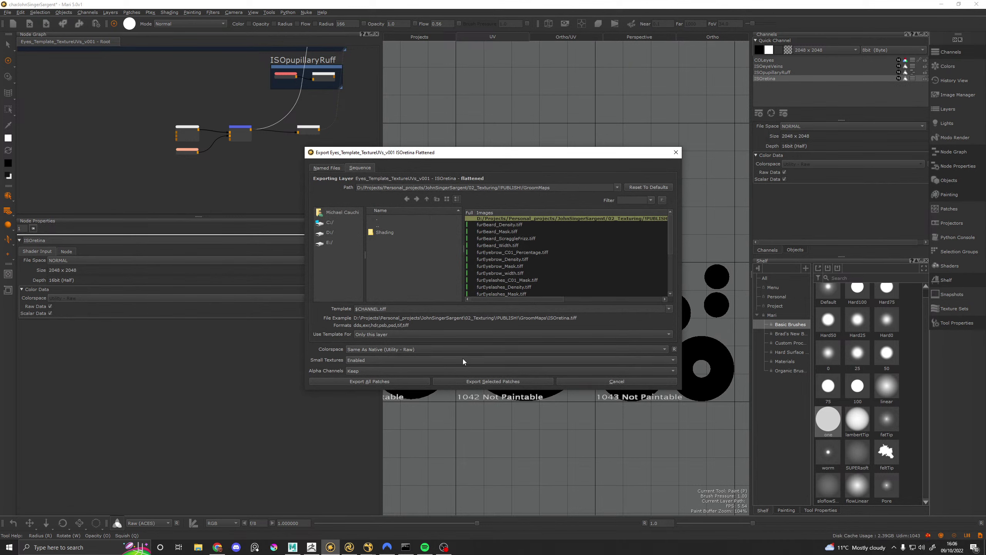
Step: Set the ISOretina export path to the 02_Texturing/!PUBLISH folder and browse its existing map folders
click(427, 198)
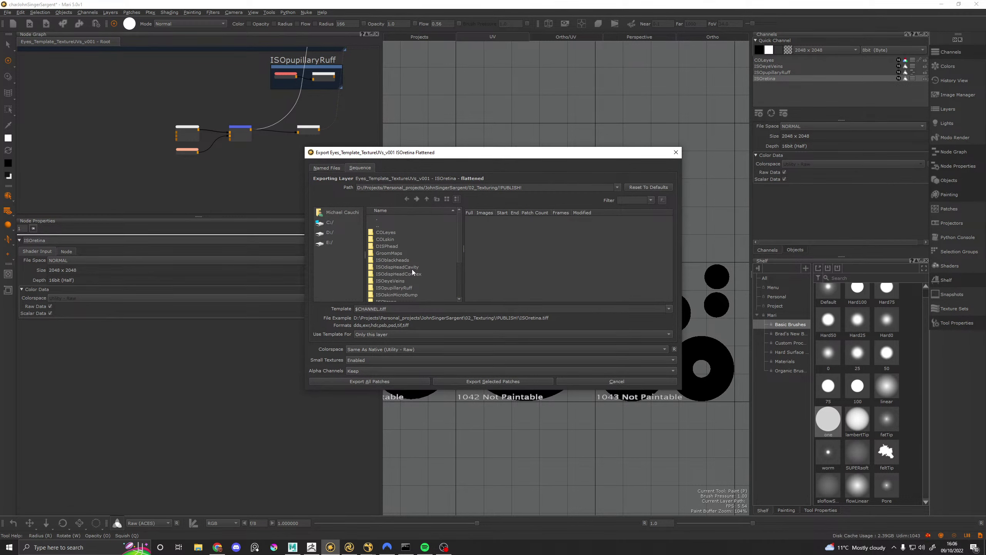
scroll(404, 281, down, 2)
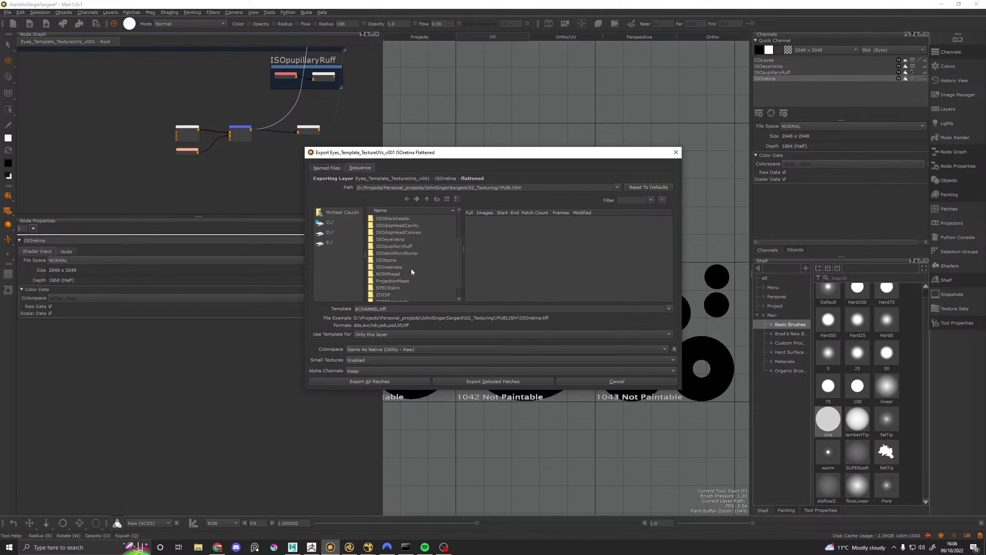
scroll(411, 270, down, 1)
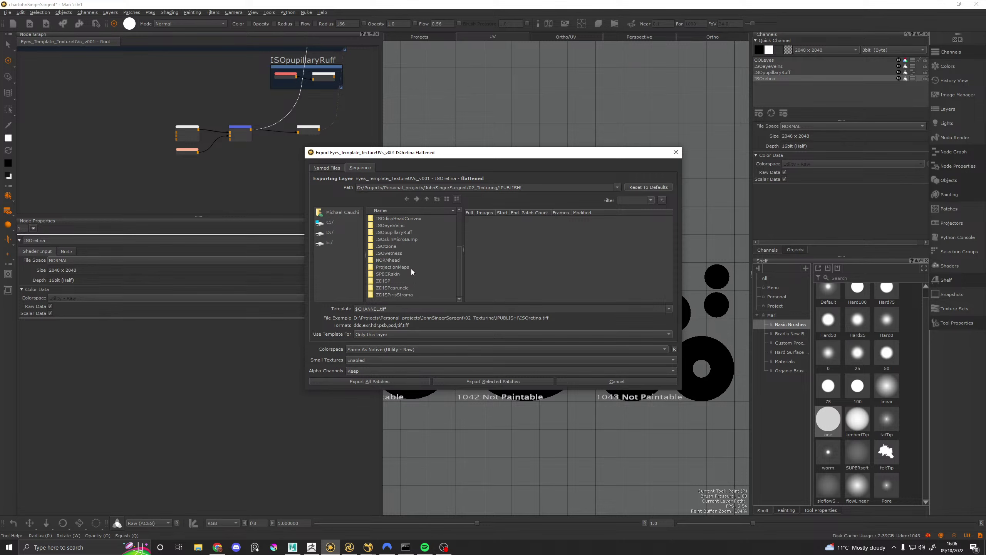
Step: Switch to Katana and open the image_EyeCOL node's parameters to examine how its texture file path is named
click(350, 547)
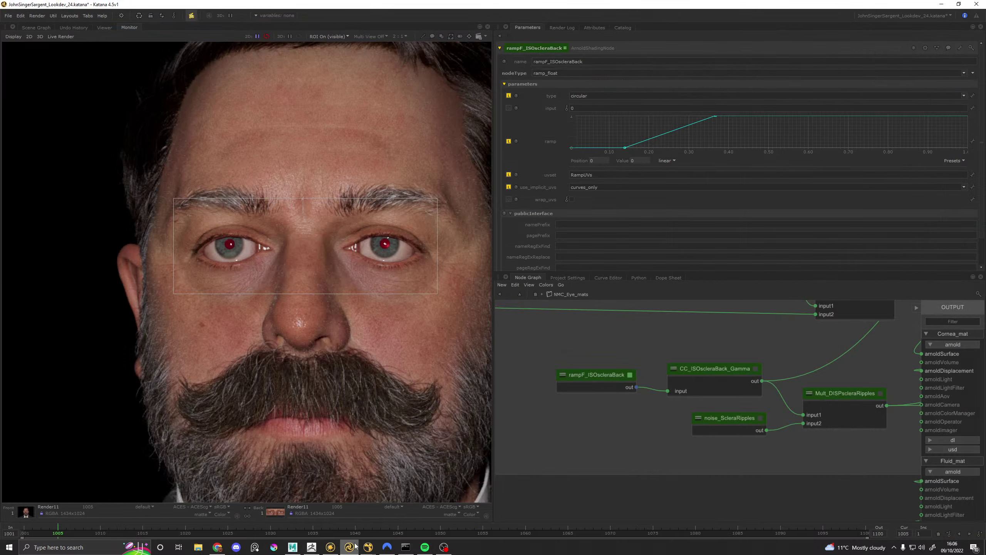
scroll(594, 390, down, 9)
middle_drag(612, 337, 630, 369)
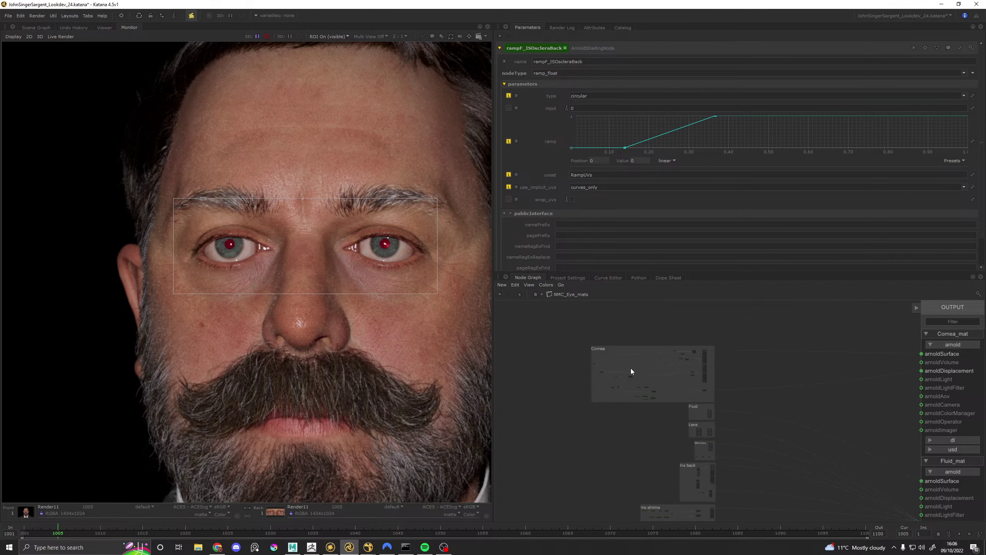
scroll(626, 368, up, 5)
scroll(527, 380, up, 4)
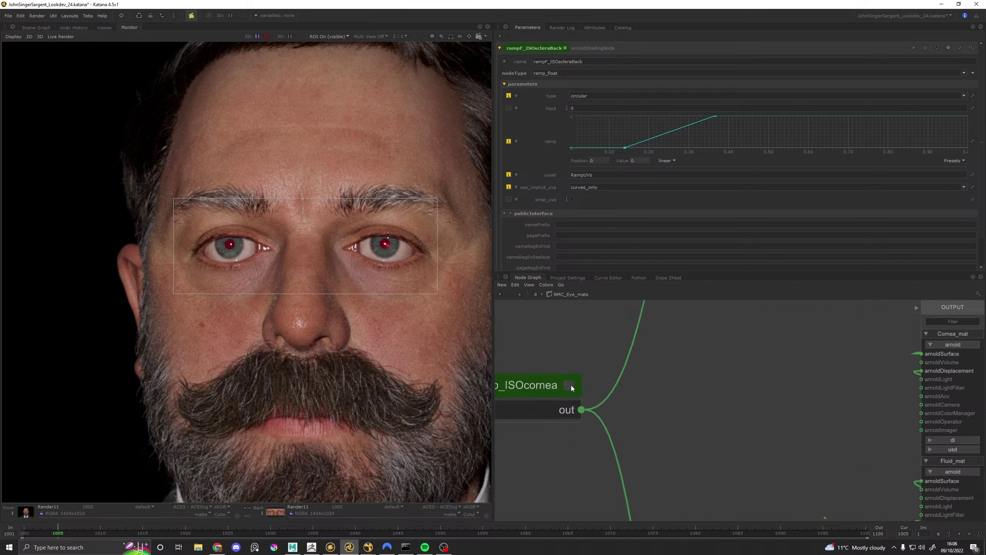
click(571, 386)
scroll(775, 360, down, 4)
scroll(779, 418, up, 6)
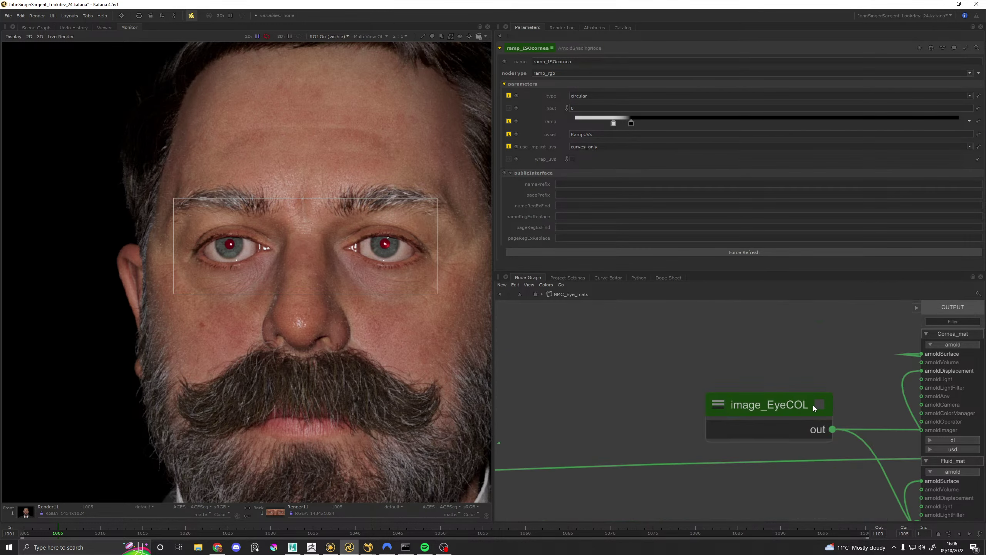
click(819, 404)
click(515, 94)
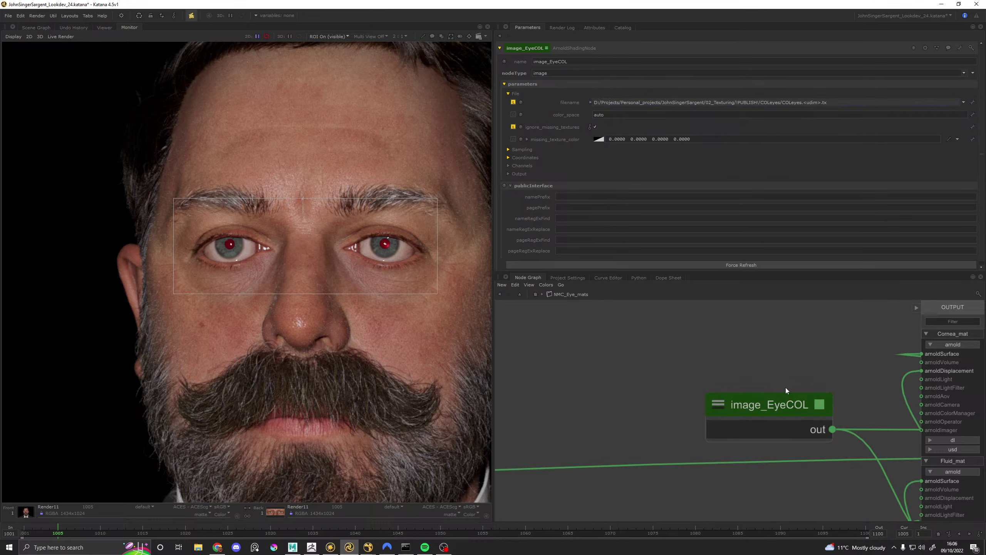
scroll(786, 387, down, 5)
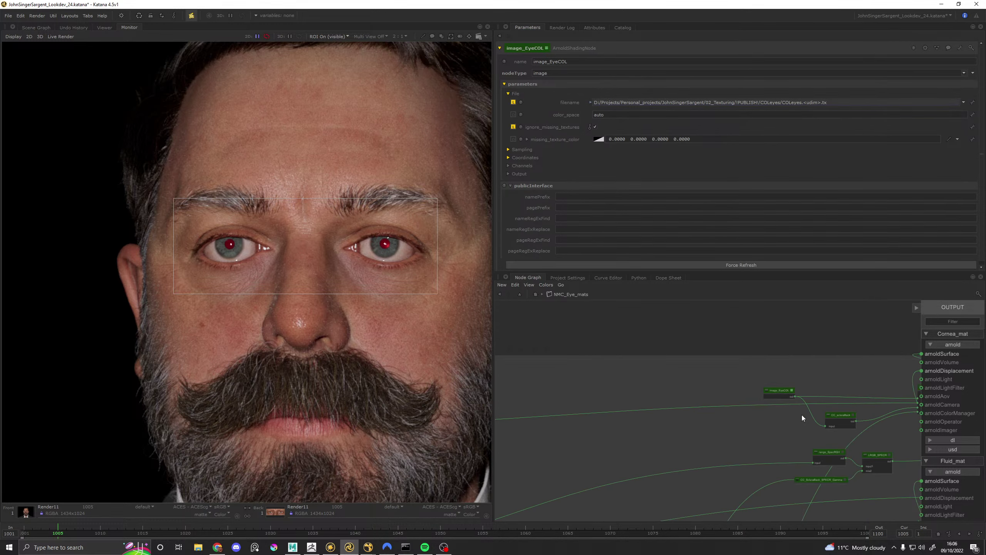
Step: Return to Mari's export dialog and set the file name template to $CHANNEL/$CHANNEL_$UDIM.tiff
click(334, 550)
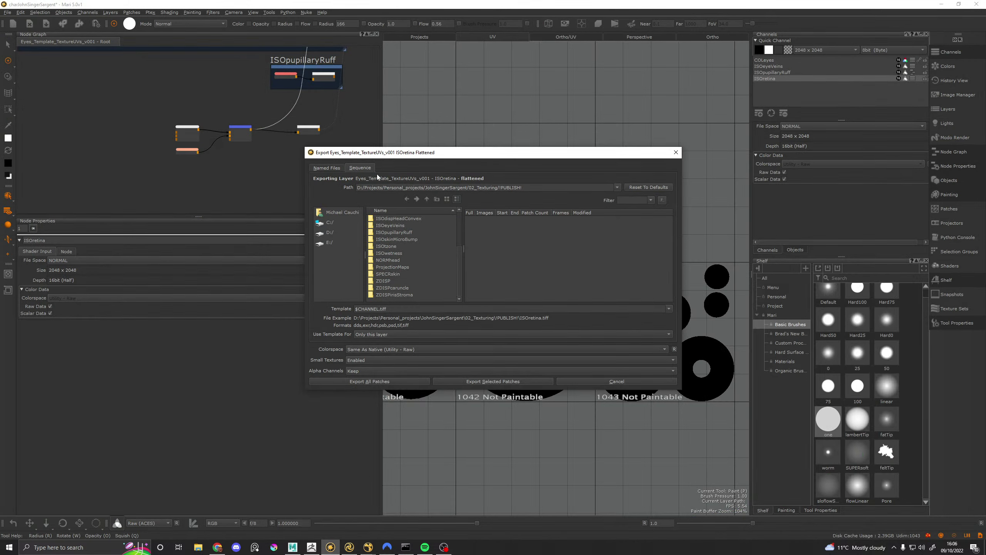
scroll(411, 242, up, 2)
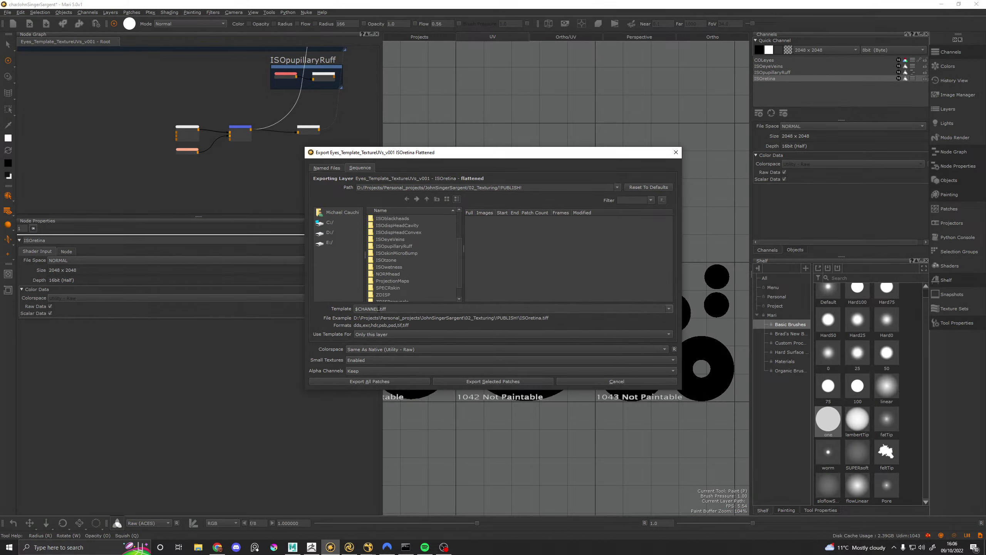
drag(379, 308, 355, 309)
key(ctrl+c)
click(355, 309)
key(ctrl+v)
text(/)
text(_$UDIM)
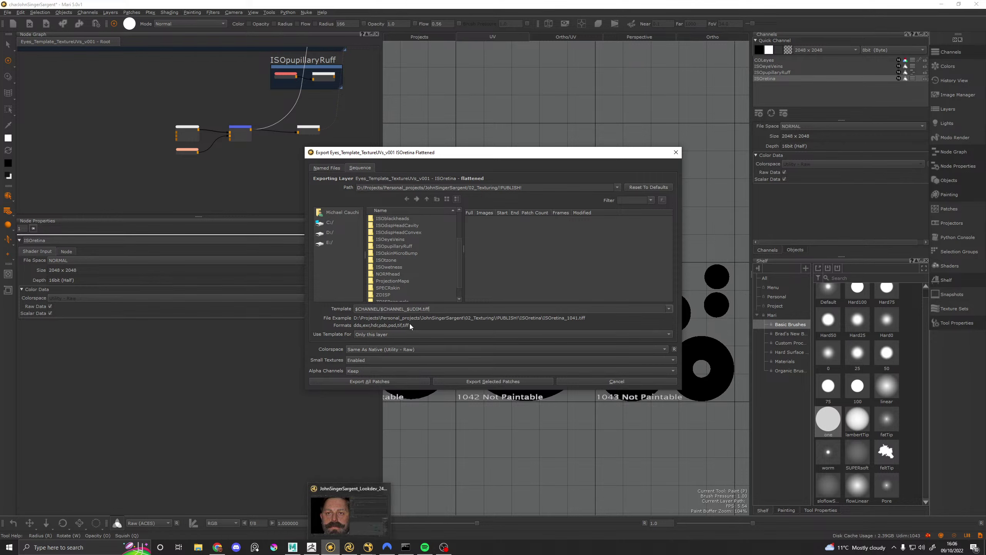
Step: Check the image_EyeCOL file path in Katana and change Mari's export template to use a dot instead of the underscore before $UDIM
click(349, 547)
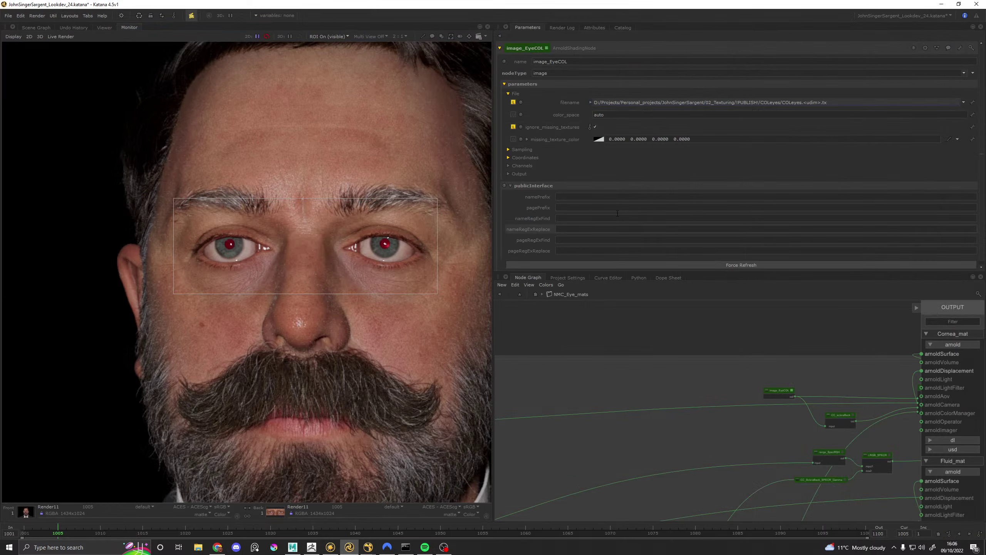
click(330, 547)
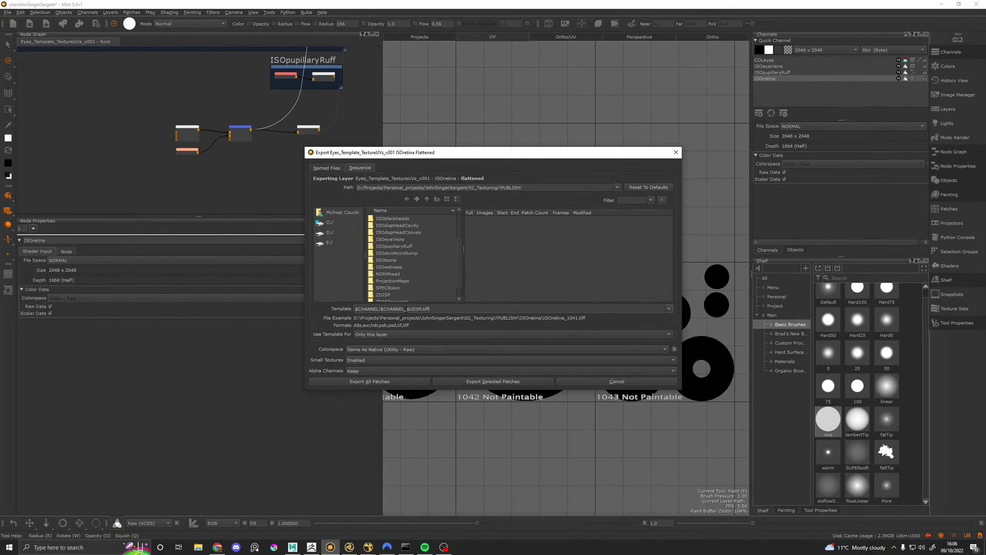
key(BackSpace)
text(.)
Step: Switch to Maya and open Arnold's Tx Manager
click(349, 546)
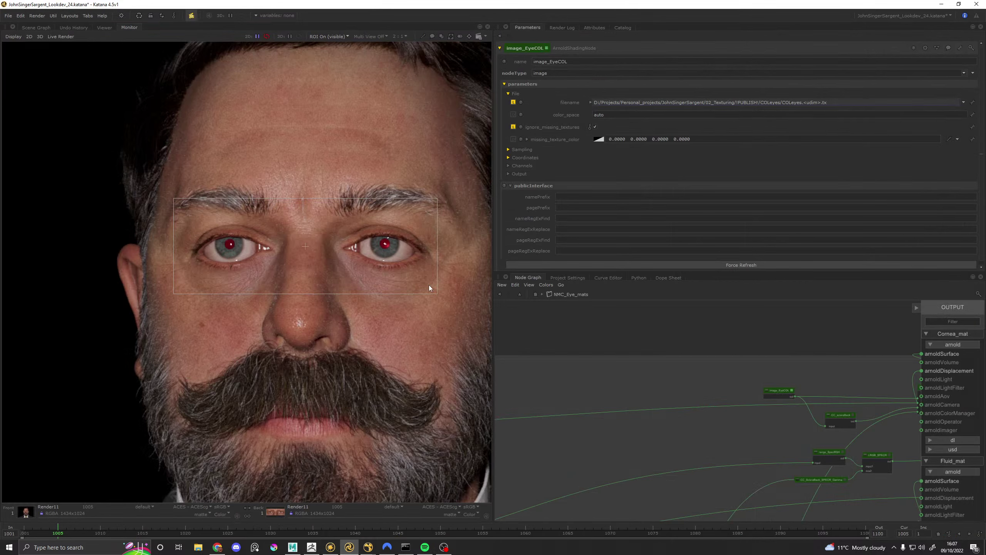
click(294, 547)
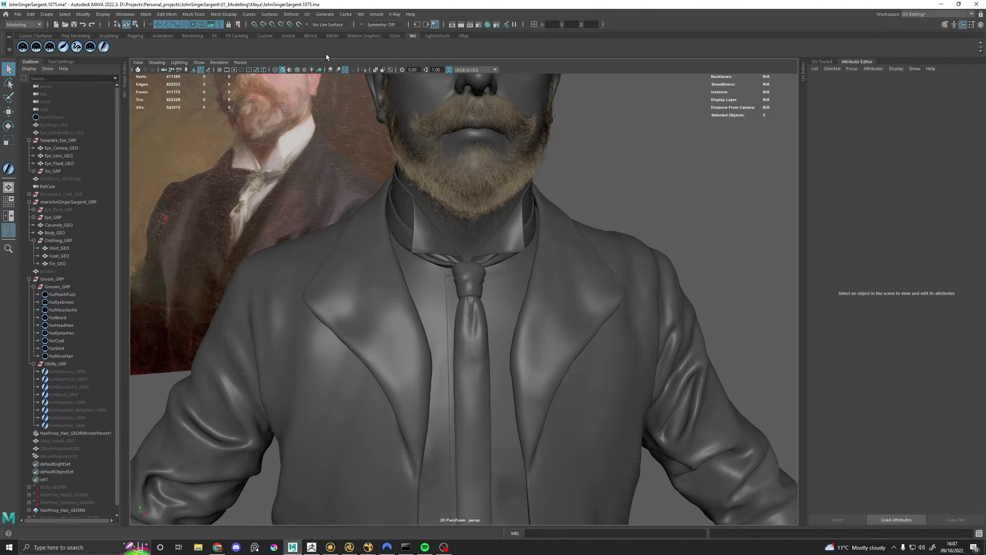
click(361, 14)
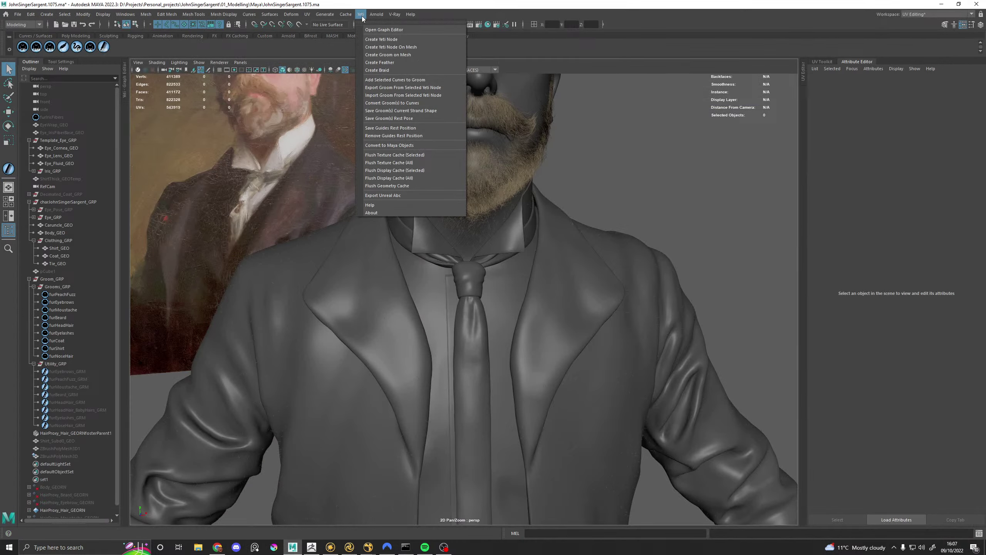
click(361, 16)
click(376, 14)
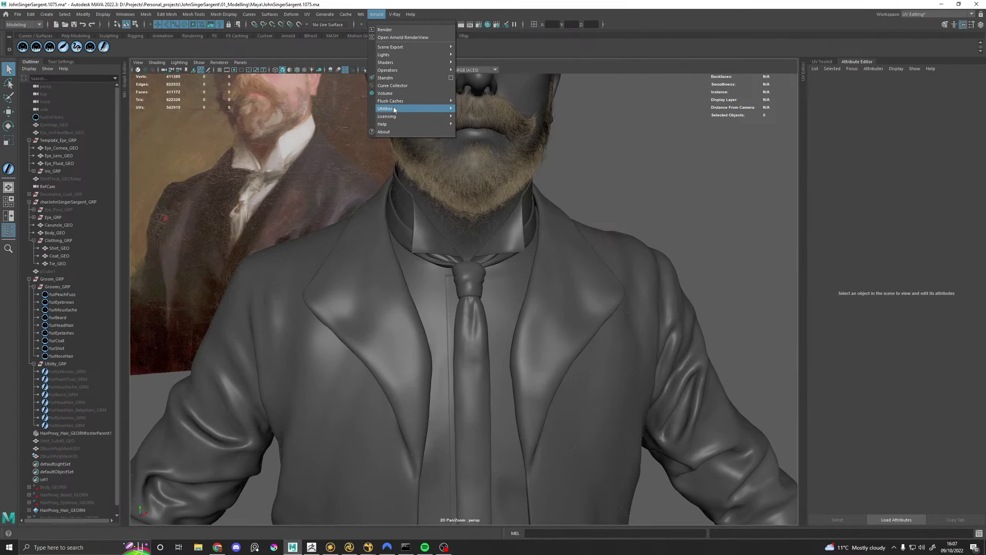
mouse_move(394, 110)
click(485, 136)
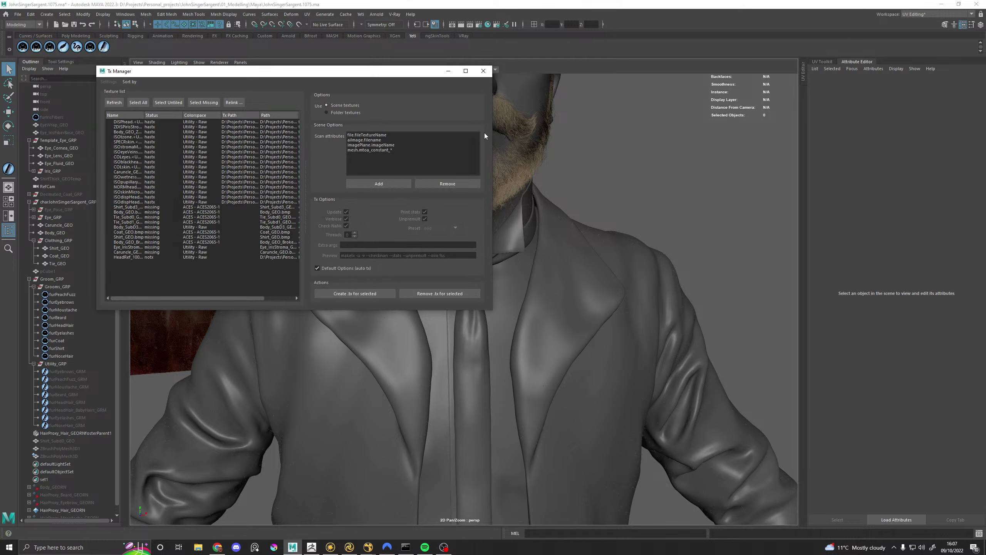
Step: Examine the file naming of the ISOwetness and ISOpupillaryRuff textures in Tx Manager and compare it with Katana's image_EyeCOL path
click(127, 178)
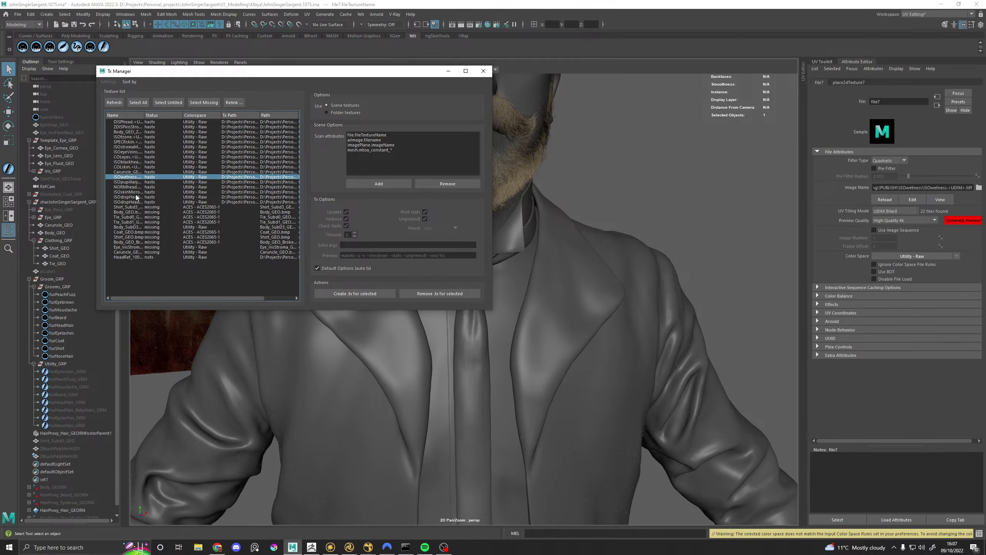
click(135, 182)
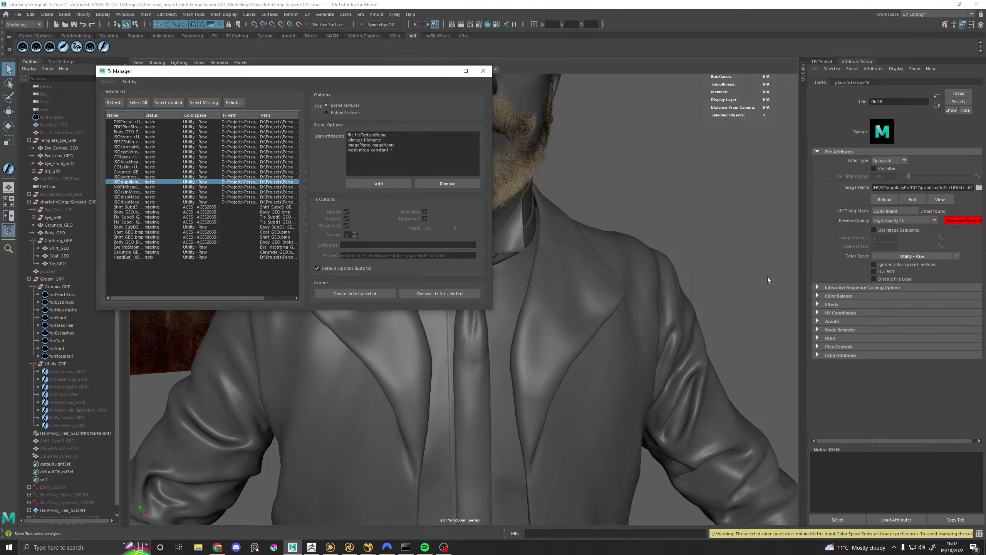
mouse_move(366, 549)
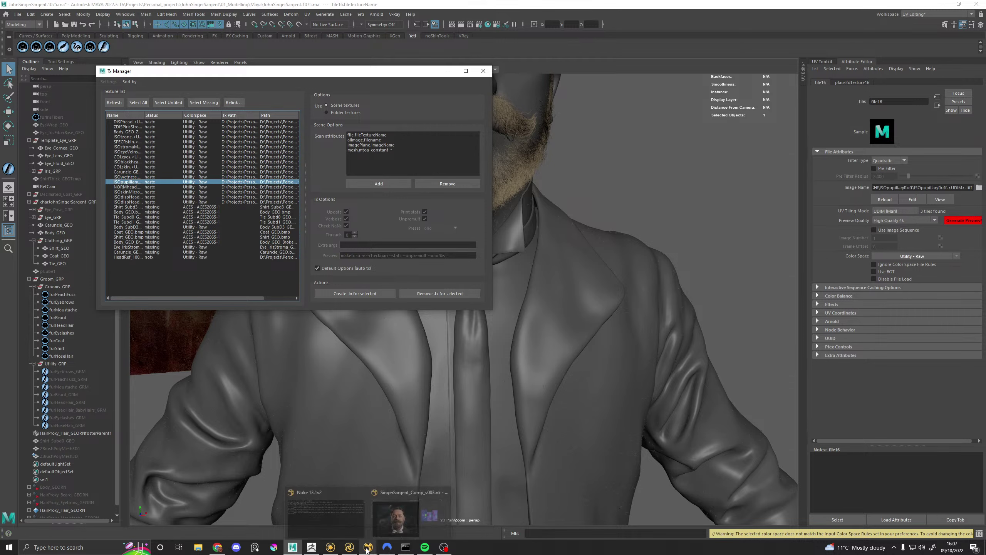
click(364, 503)
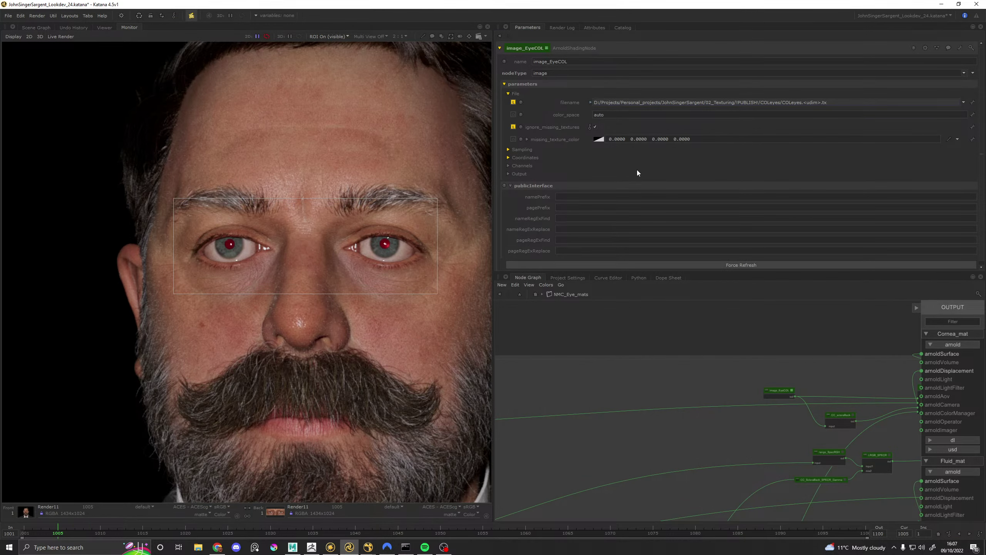
Step: Export all patches of the ISOretina channel from Mari, creating the missing ISOretina folder under !PUBLISH
click(330, 547)
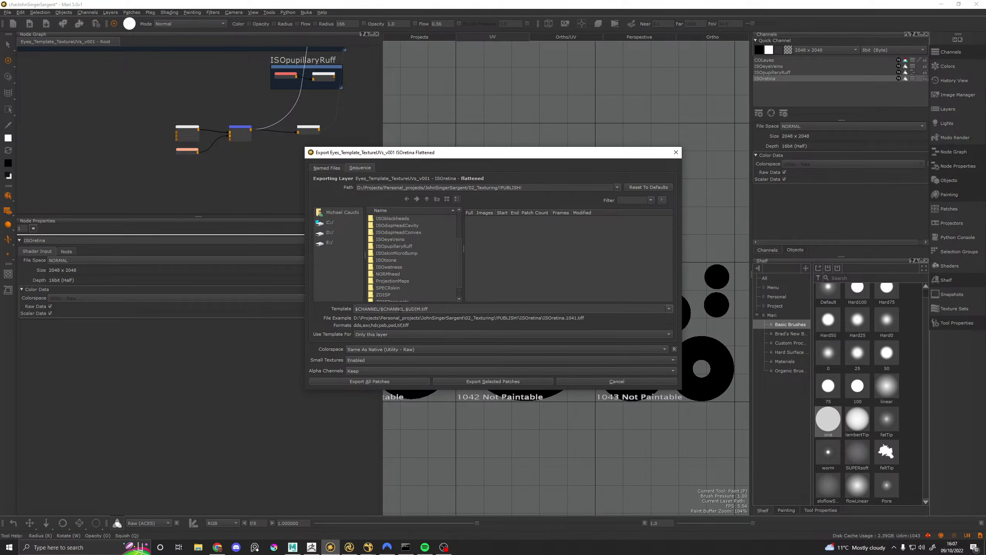
click(404, 380)
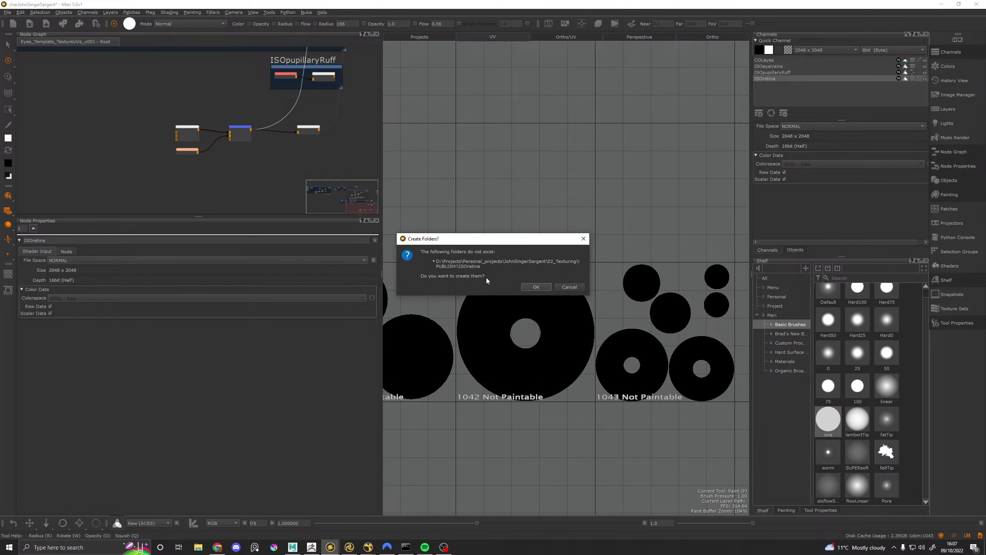
click(537, 285)
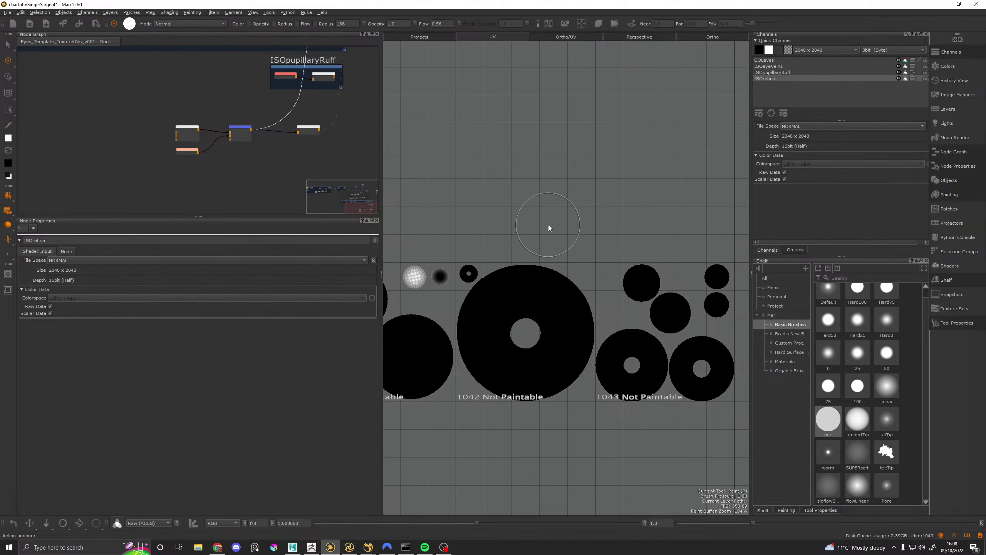
scroll(549, 225, down, 3)
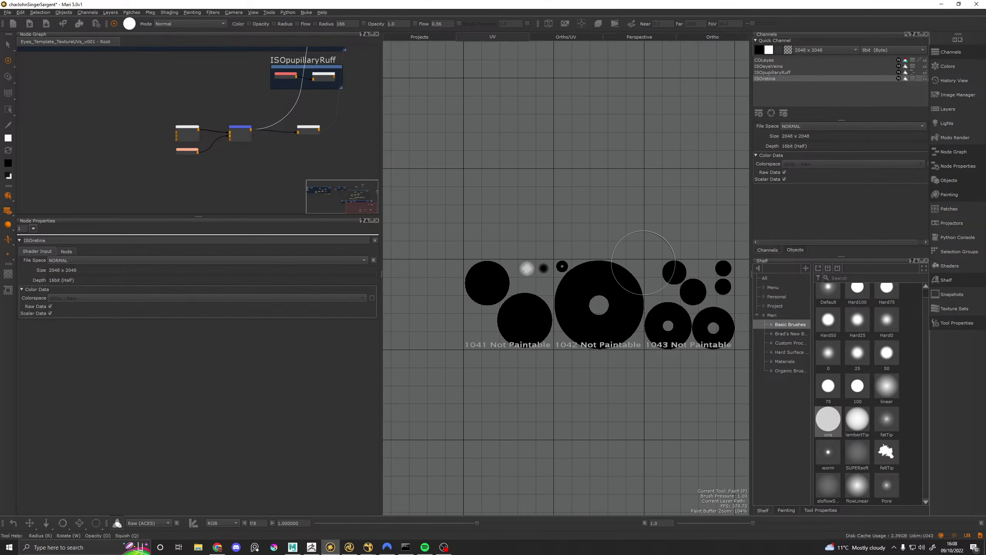
Step: Switch back to the Tx Manager in Maya
click(293, 548)
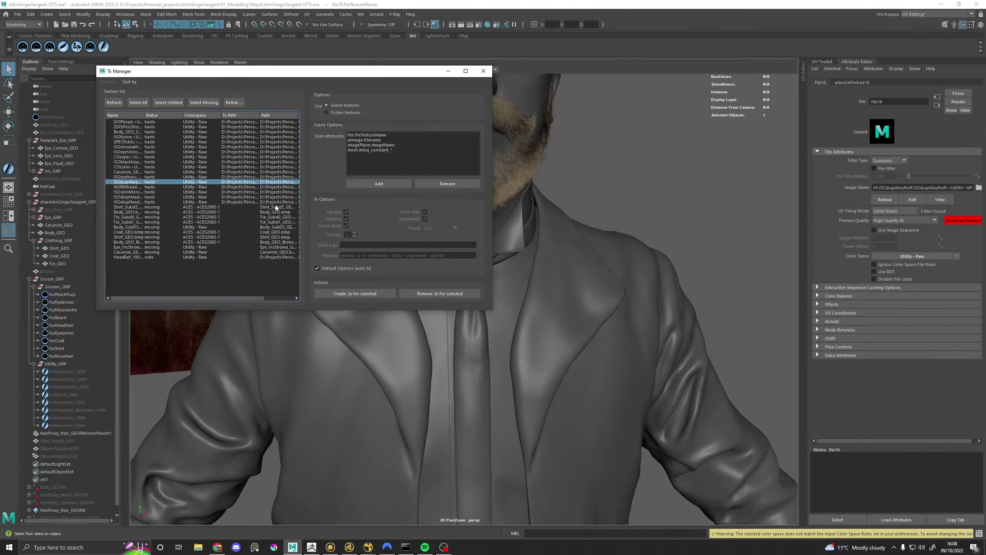
Step: Open the Hypershade and create a new file texture node in an empty area of the graph
click(249, 279)
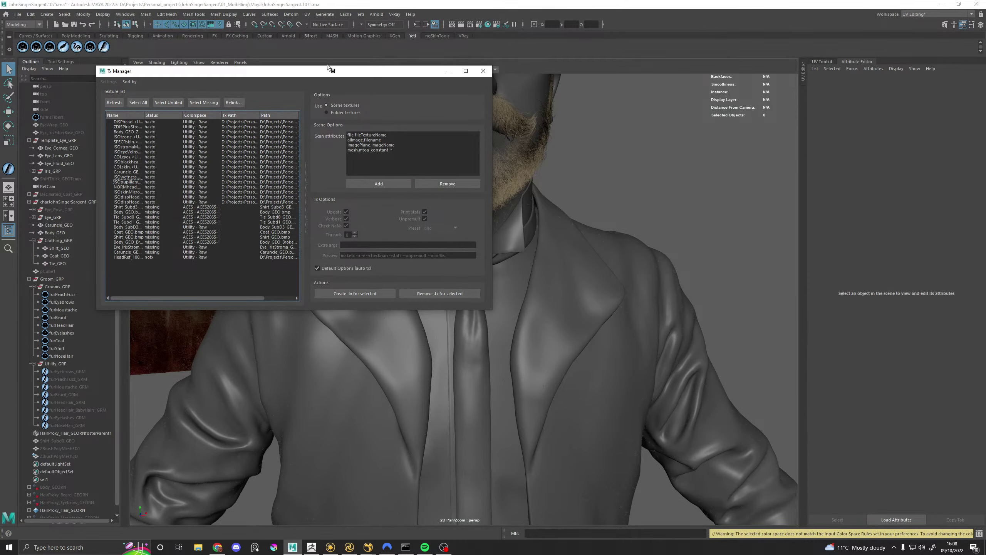
drag(331, 70, 330, 92)
click(487, 24)
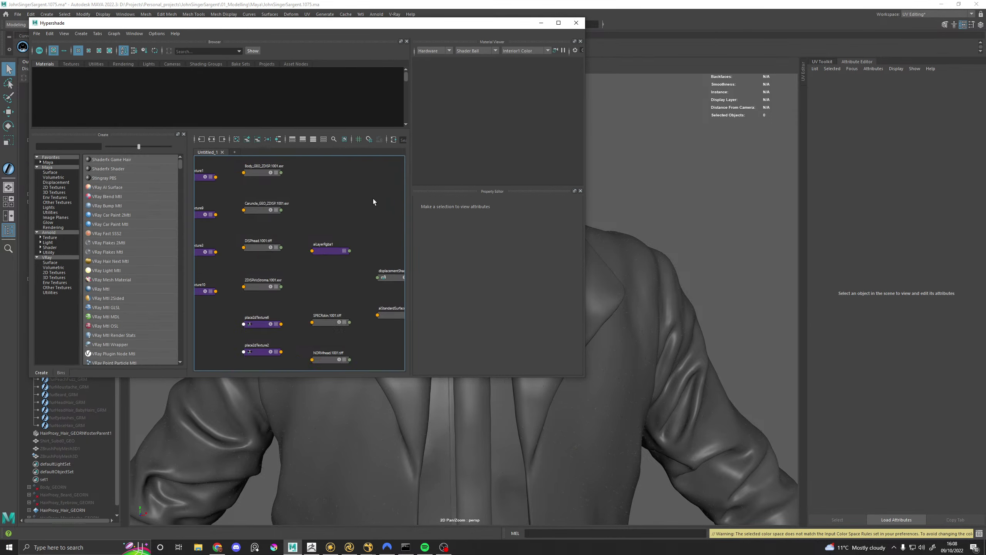
key(Tab)
text(file)
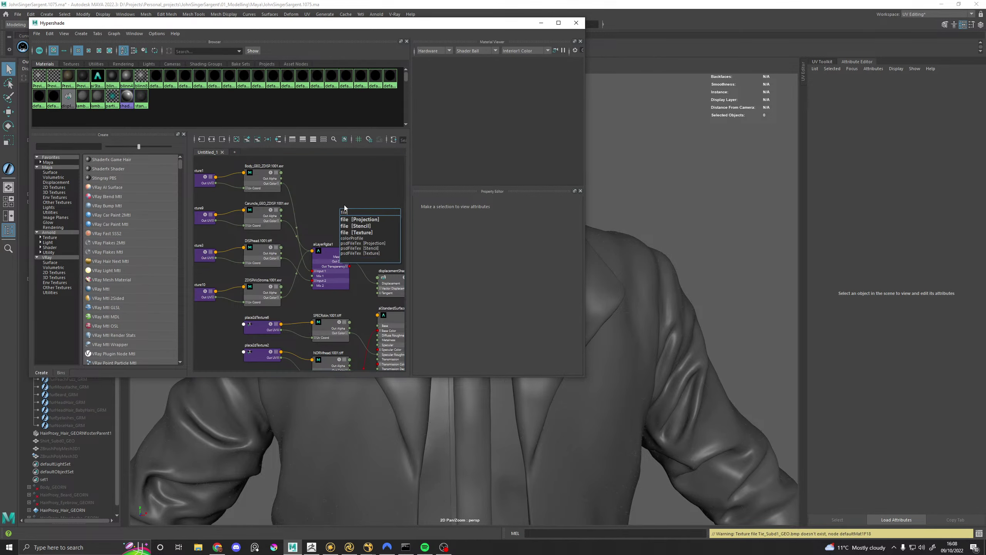
key(Down)
key(Down)
key(Return)
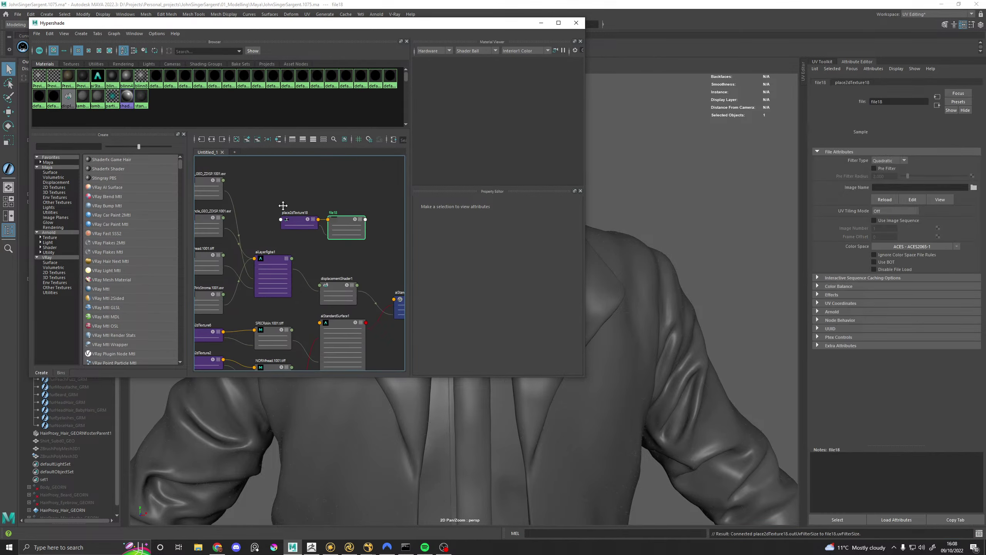
click(340, 219)
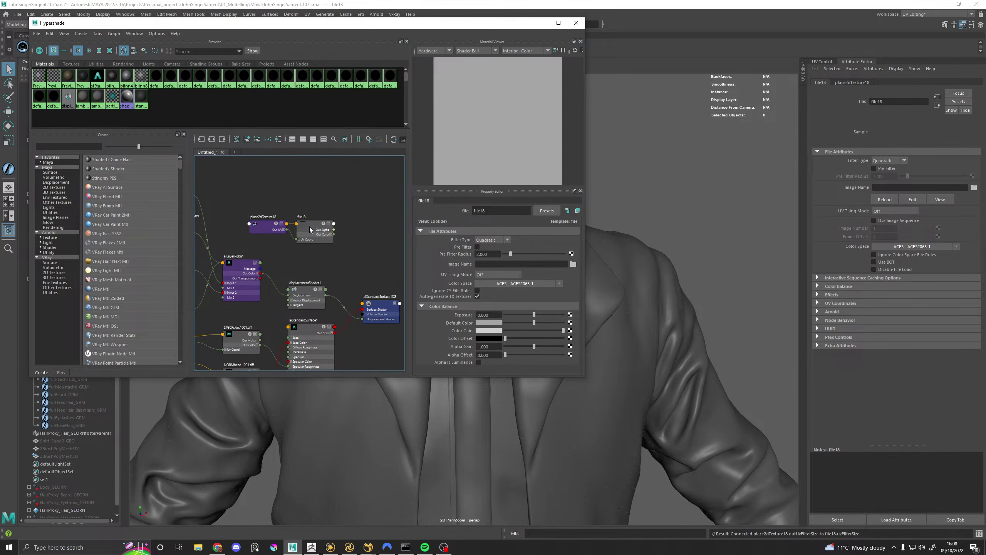
Step: Load ISOretina.1041.tiff from the project's published ISOretina texture folder into the new file node
click(973, 188)
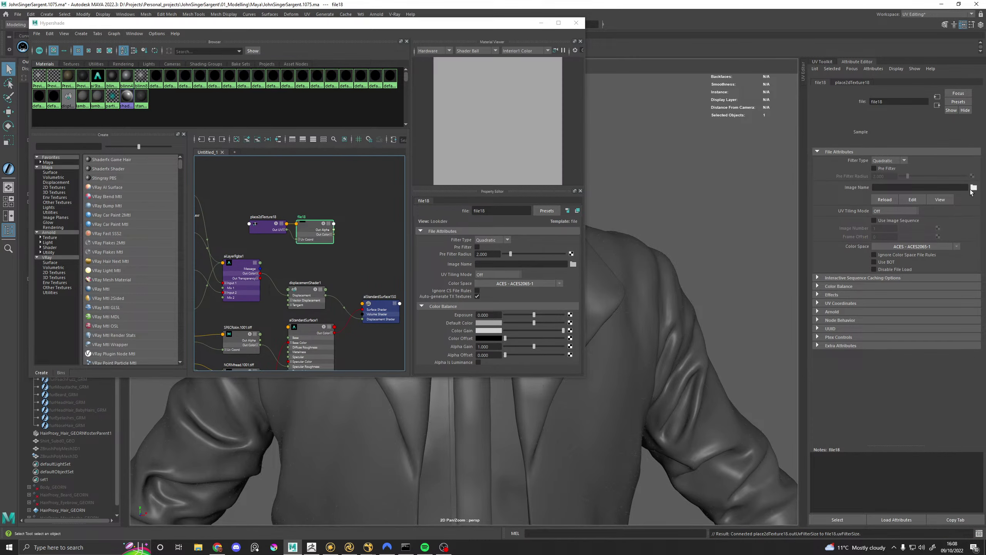
click(750, 115)
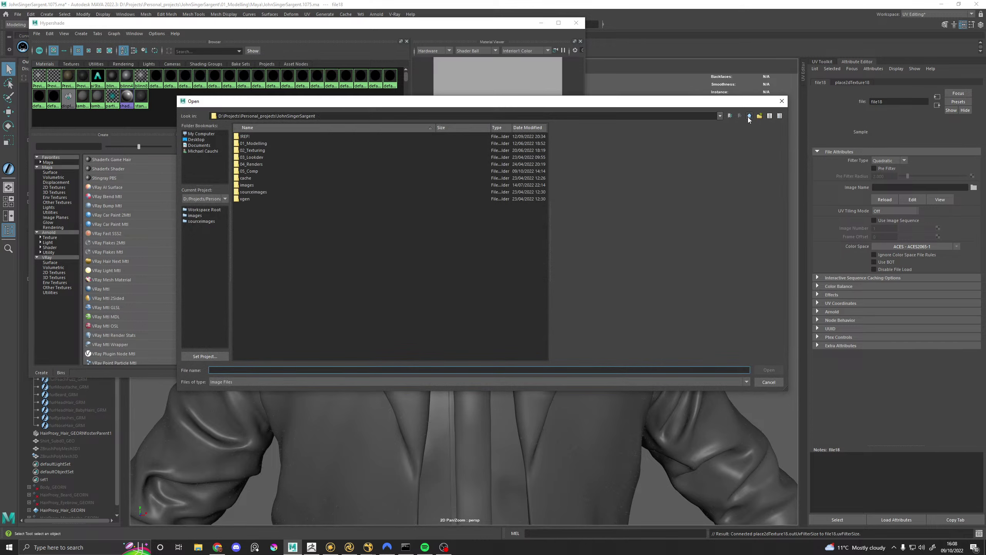
double_click(255, 150)
double_click(255, 148)
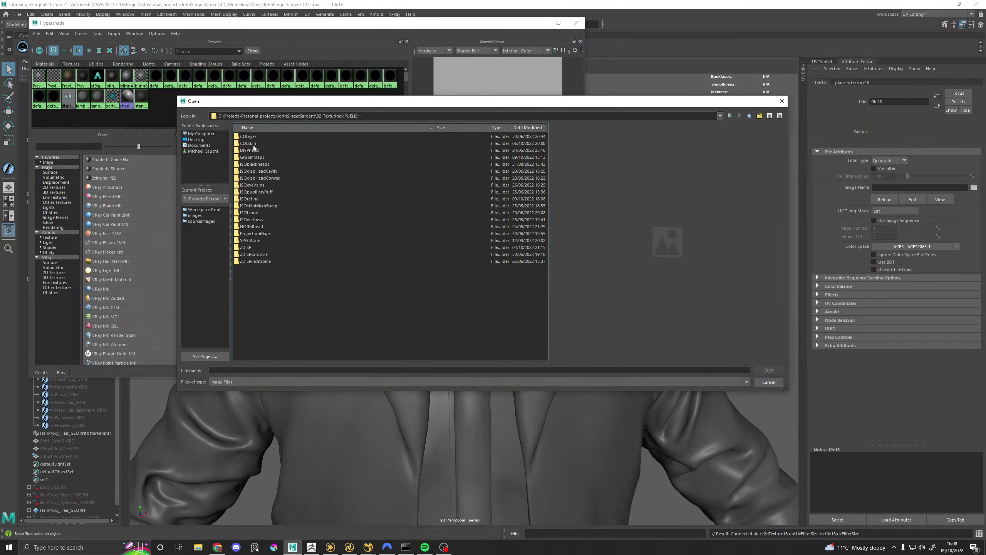
double_click(254, 200)
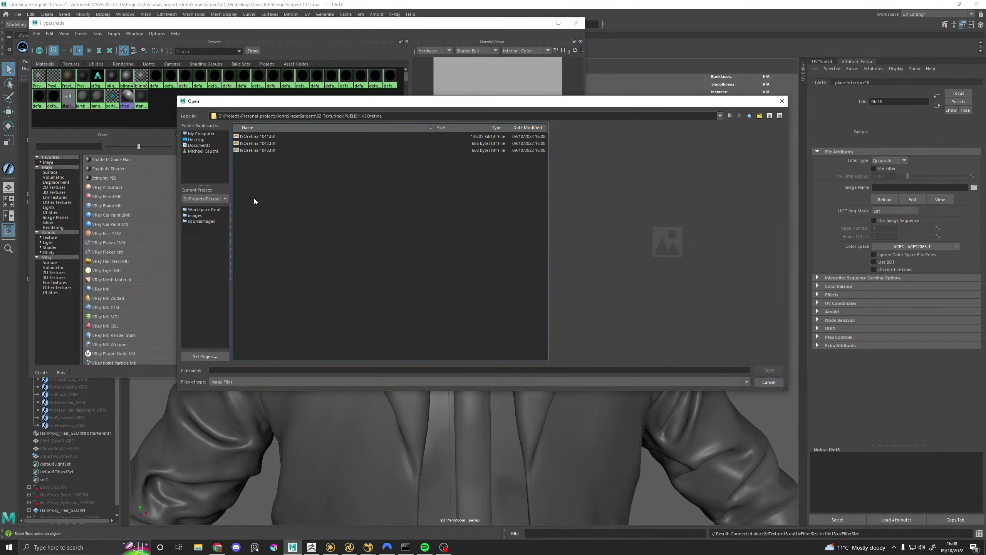
click(258, 136)
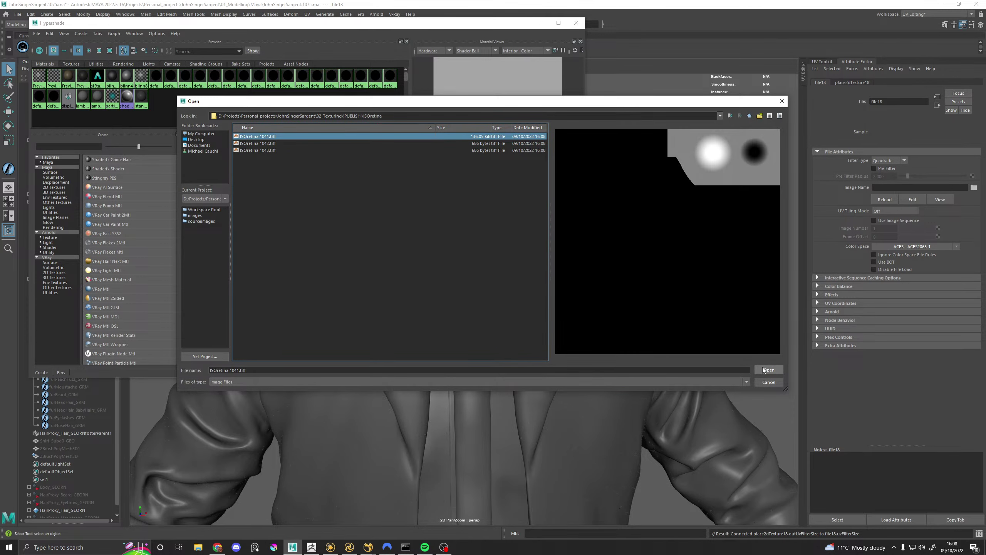
click(768, 370)
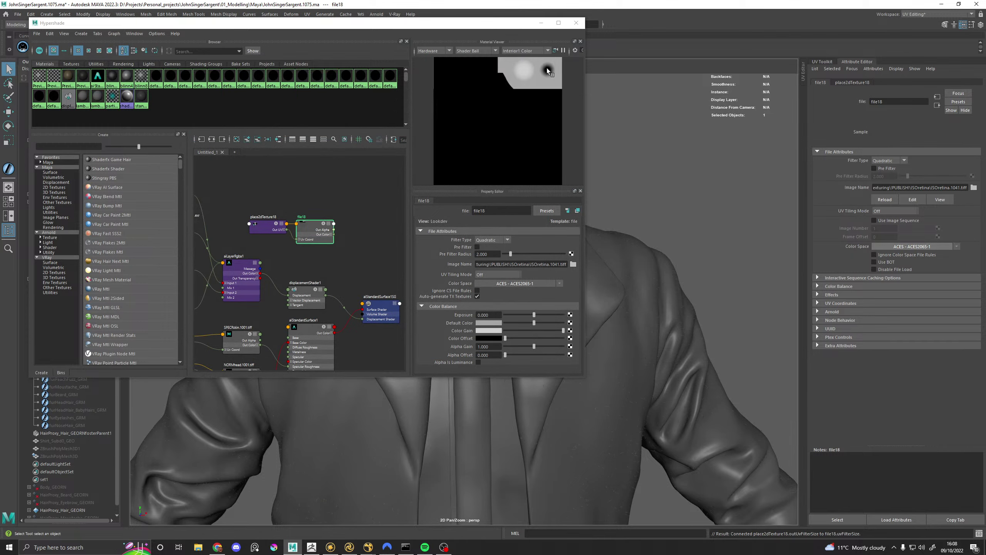
click(313, 548)
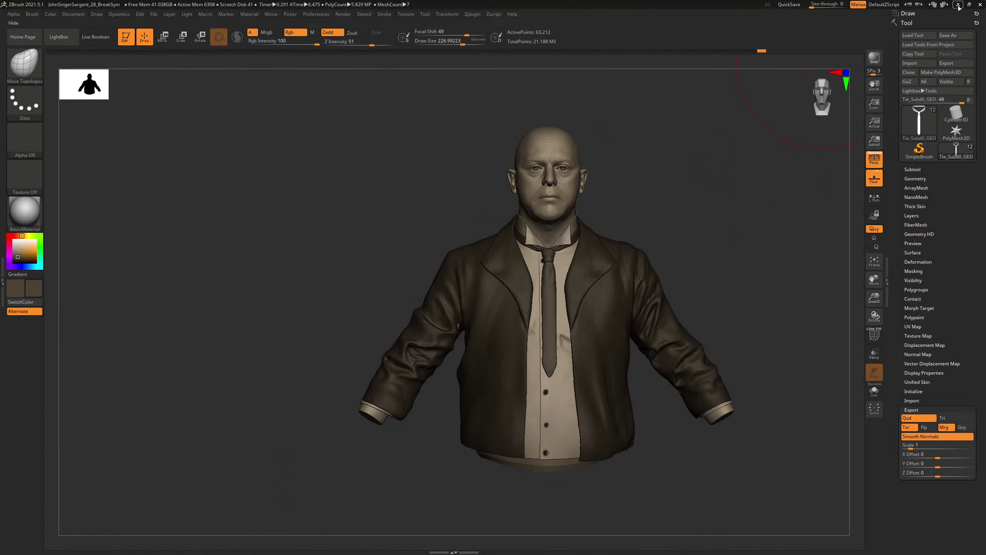
key(alt+Tab)
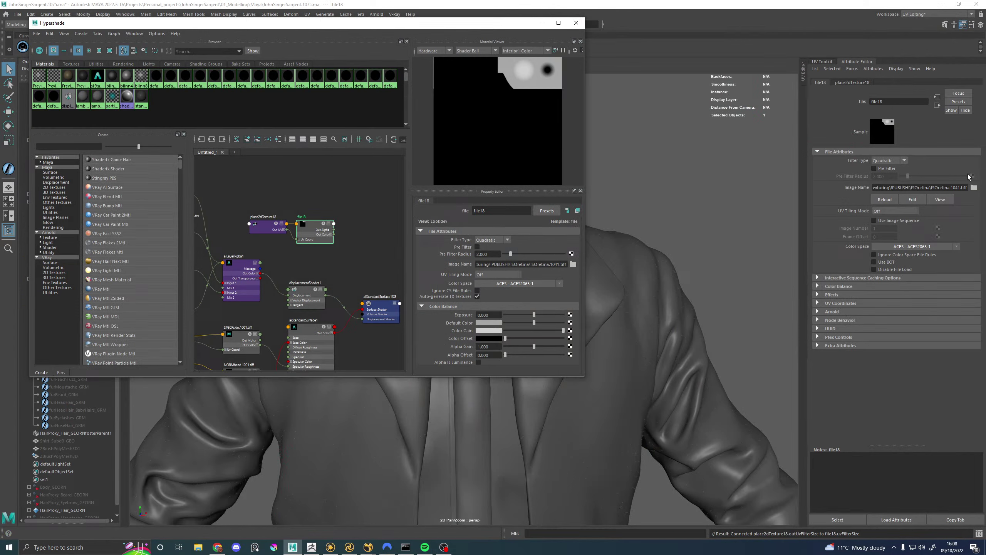
Step: Set the texture's color space to Utility - Raw, ignore color space file rules, and use UDIM (Mari) tiling
click(913, 246)
mouse_move(931, 275)
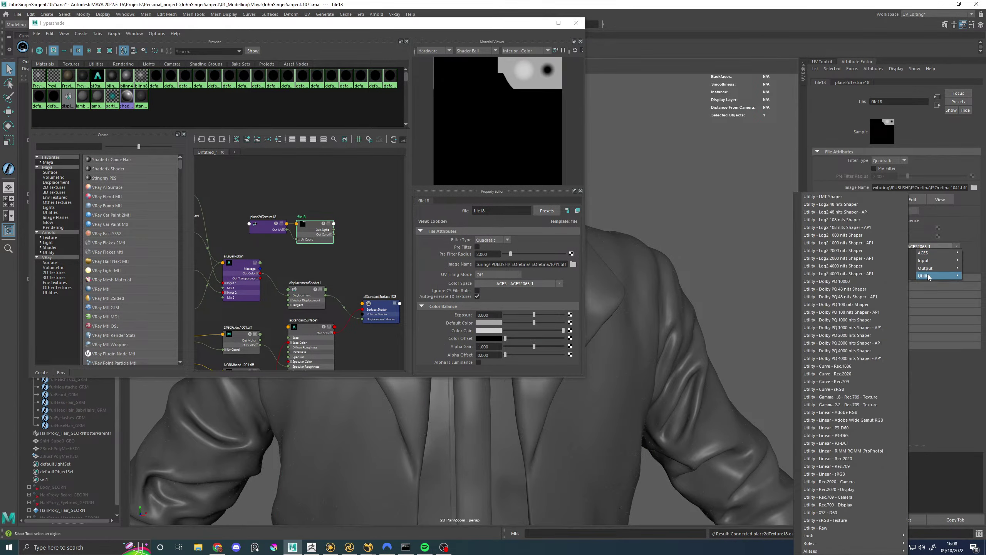
click(819, 527)
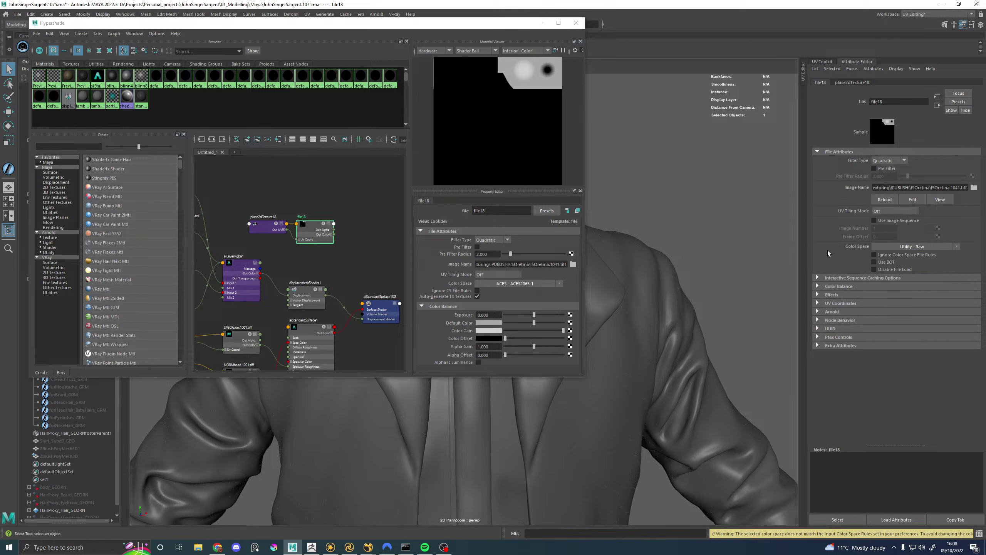
click(874, 254)
click(892, 211)
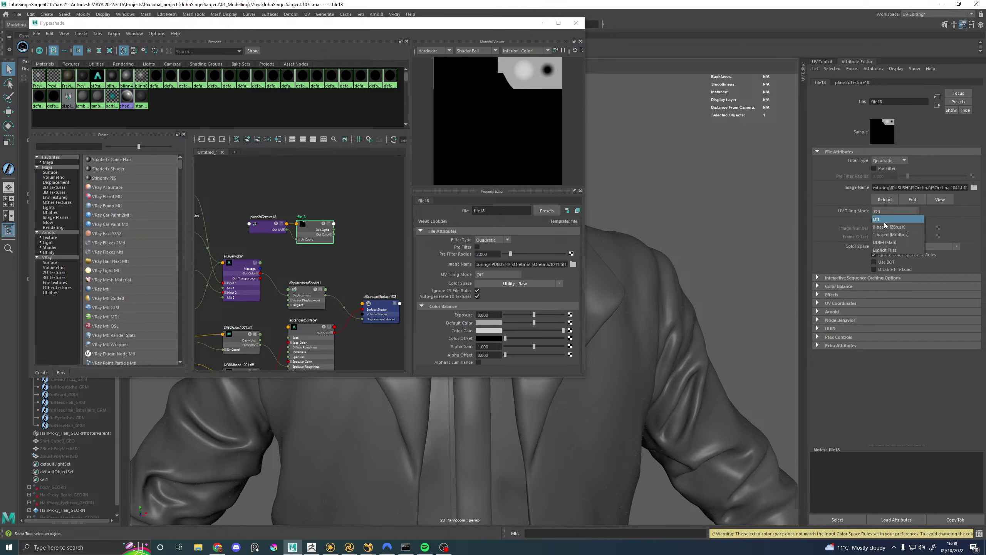
click(887, 242)
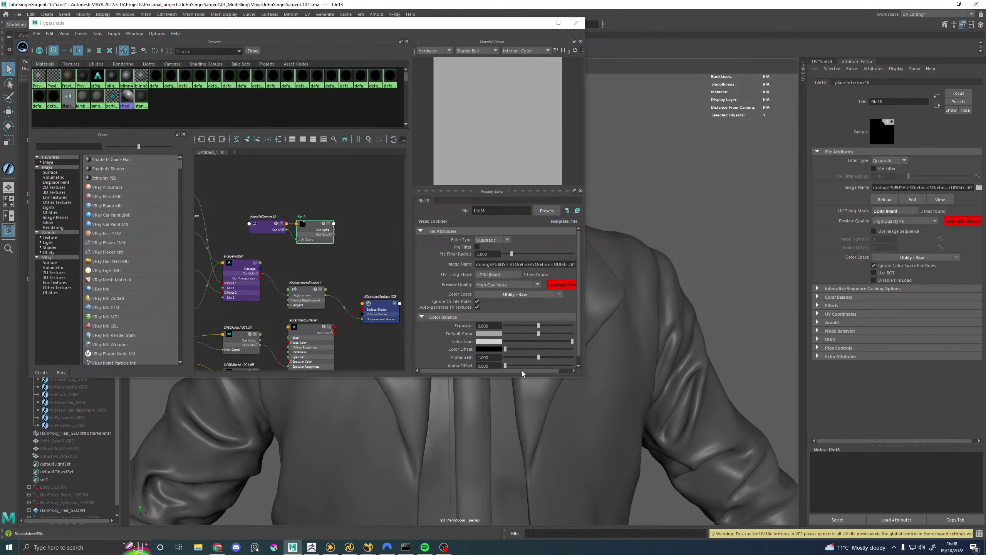
Step: Switch to Mari and examine the ISOretina channel node, its merge node and the gradient feeding it
click(349, 547)
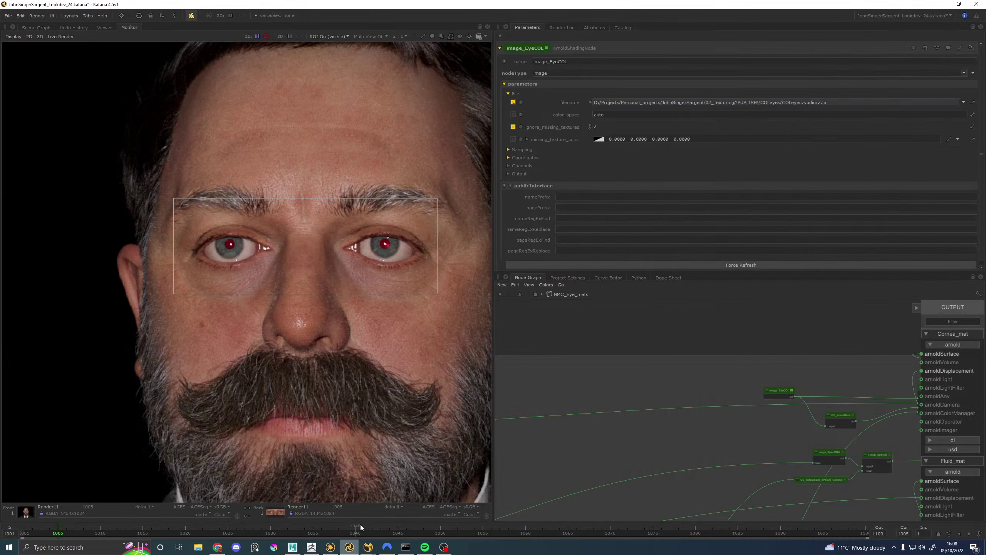
click(330, 546)
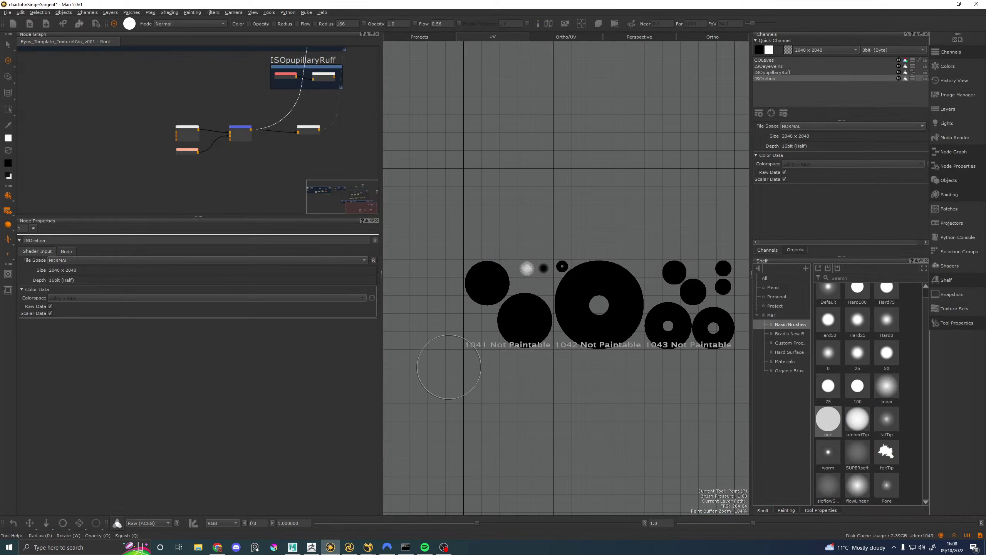
click(307, 132)
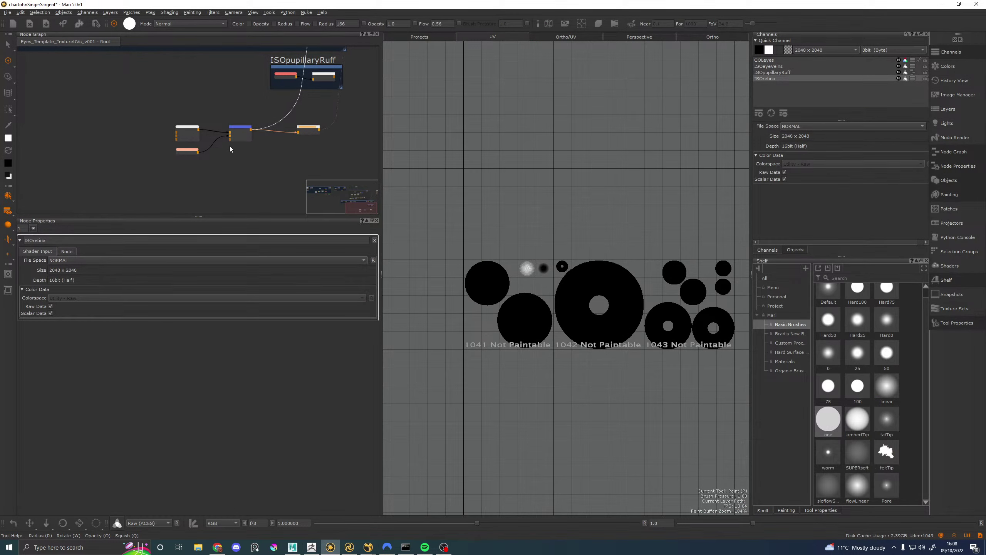
click(233, 131)
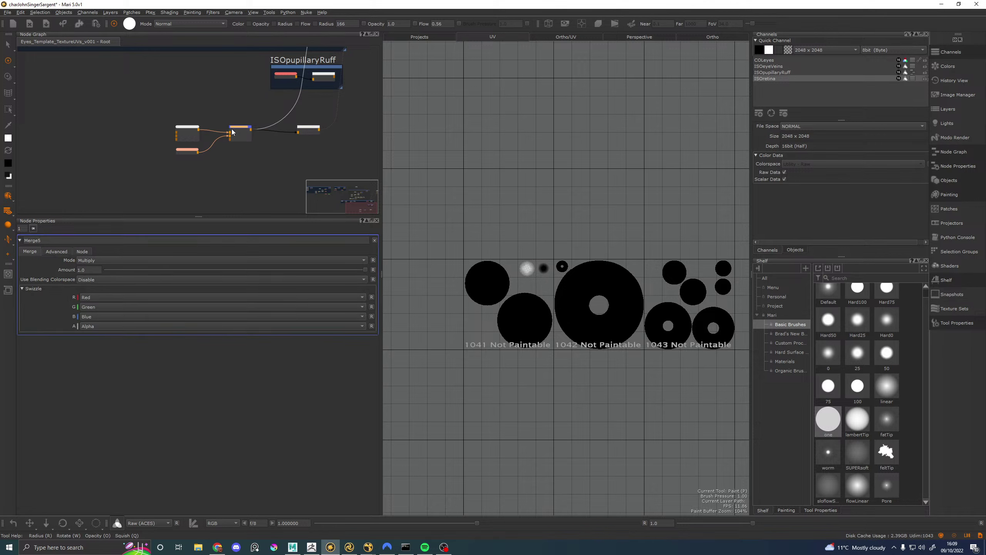
click(190, 133)
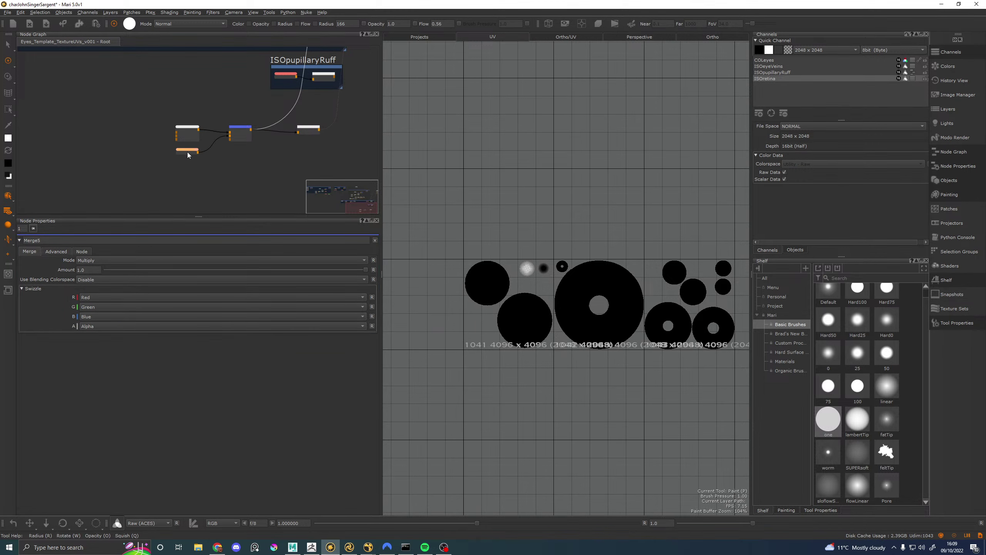
click(191, 131)
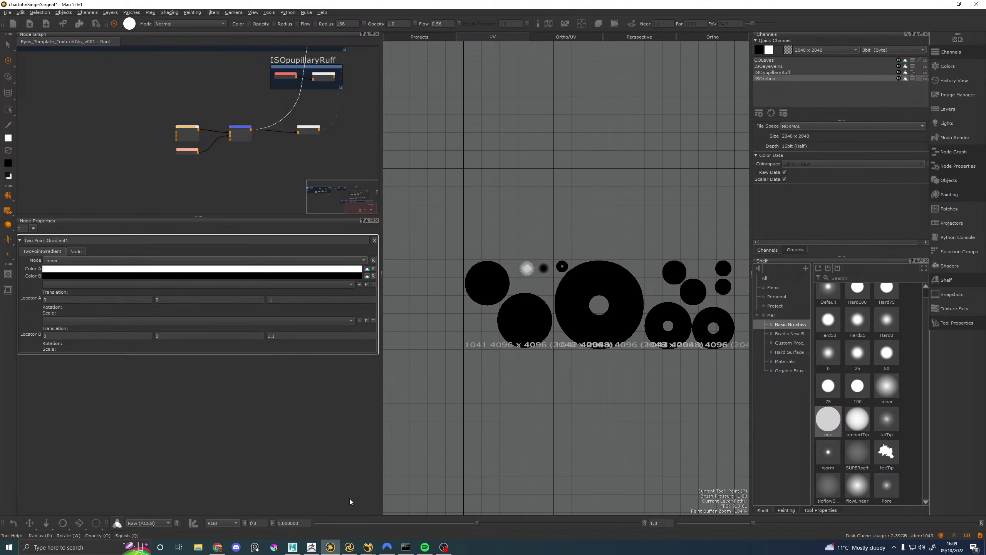
click(351, 547)
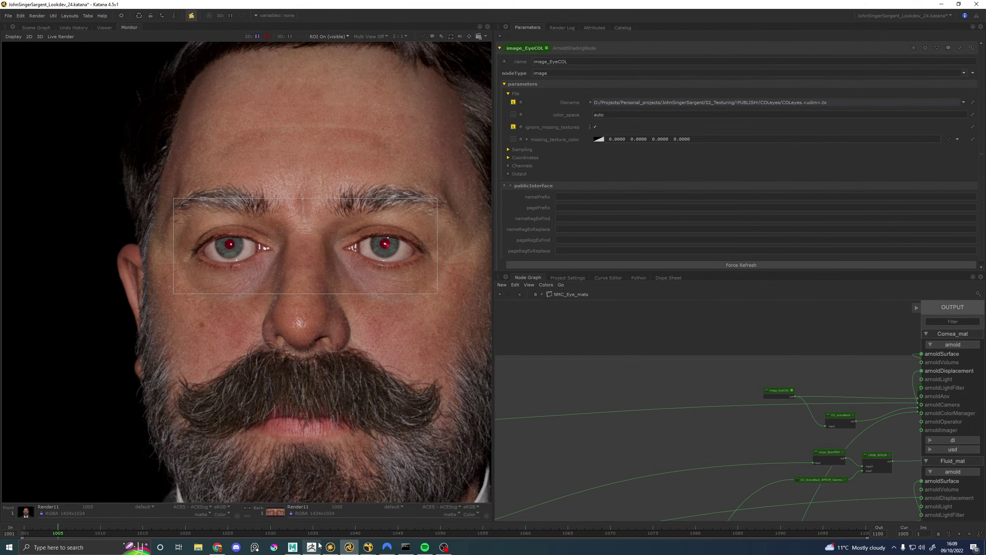
Step: Return to Maya, rename the new file node File_ISOretina, close the Hypershade and save the scene
click(295, 547)
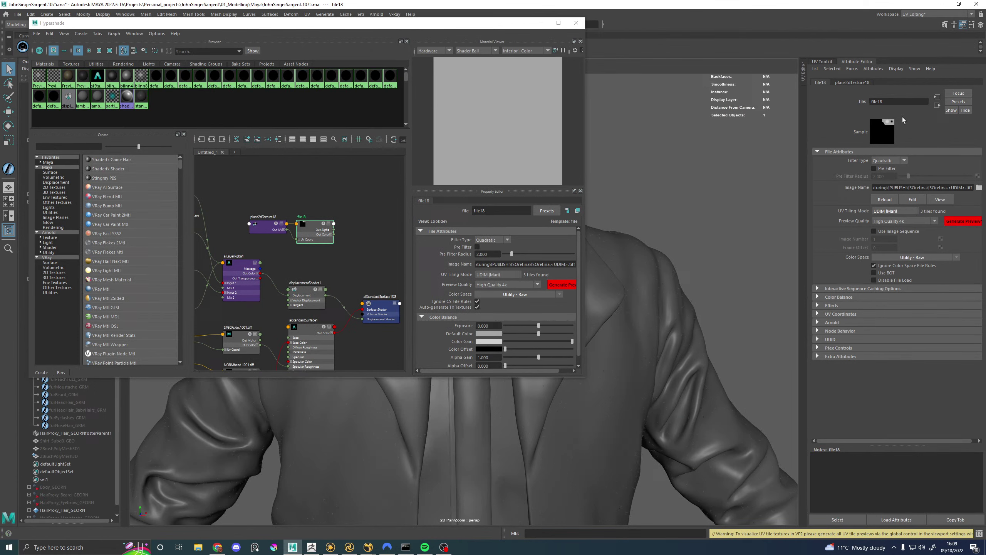
double_click(889, 101)
text(File_ISOretina)
key(Return)
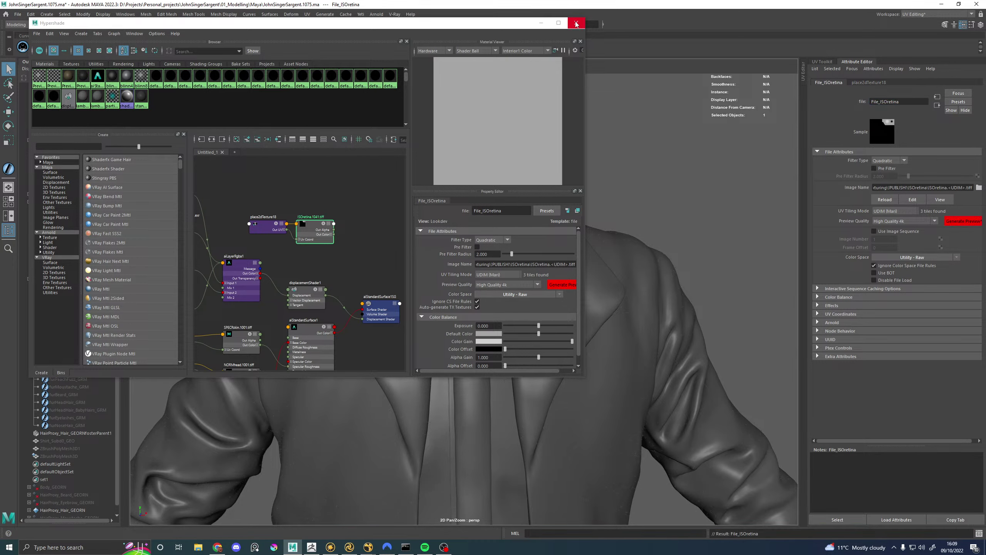
click(576, 23)
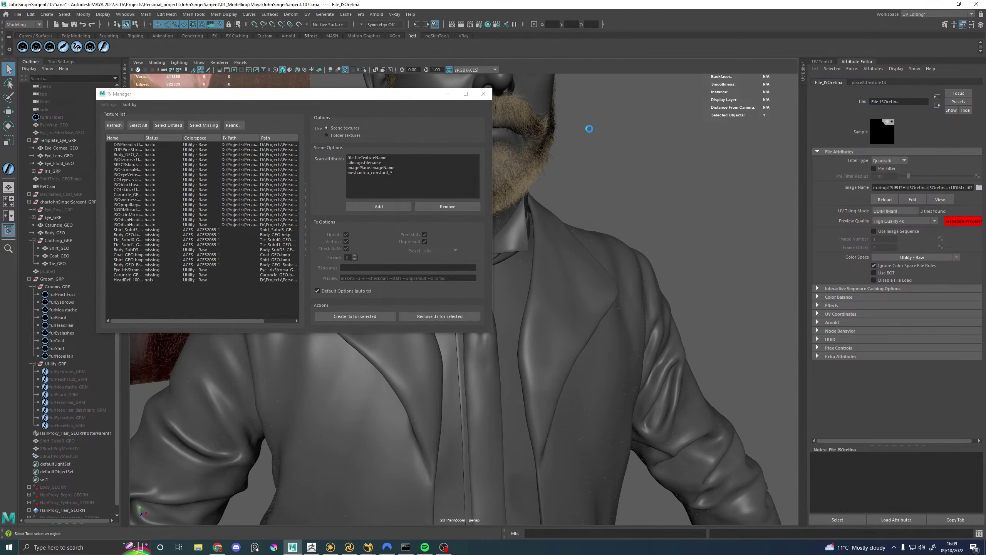
key(ctrl+s)
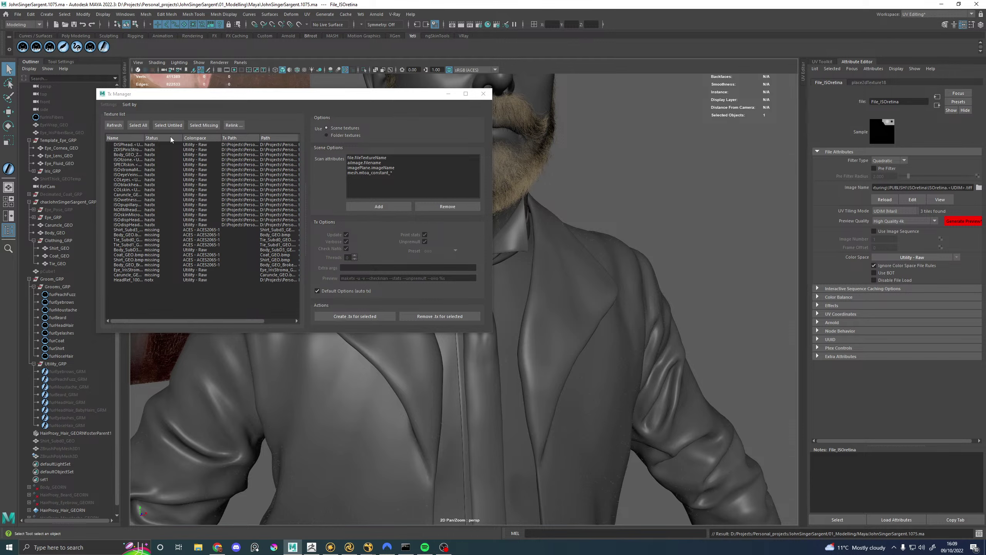
Step: Refresh the Tx Manager's texture list and create the .tx files for the ISOretina texture
click(114, 125)
click(130, 285)
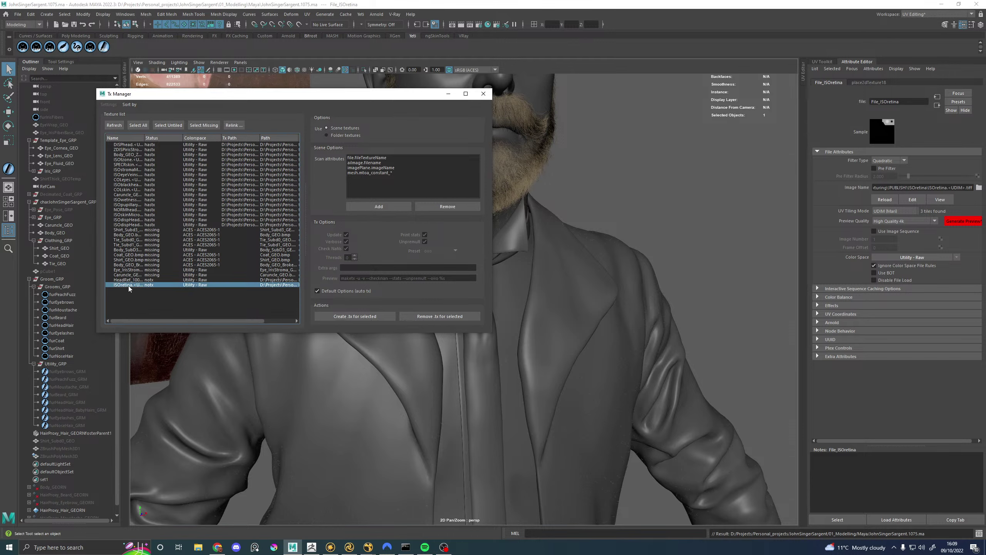
click(356, 316)
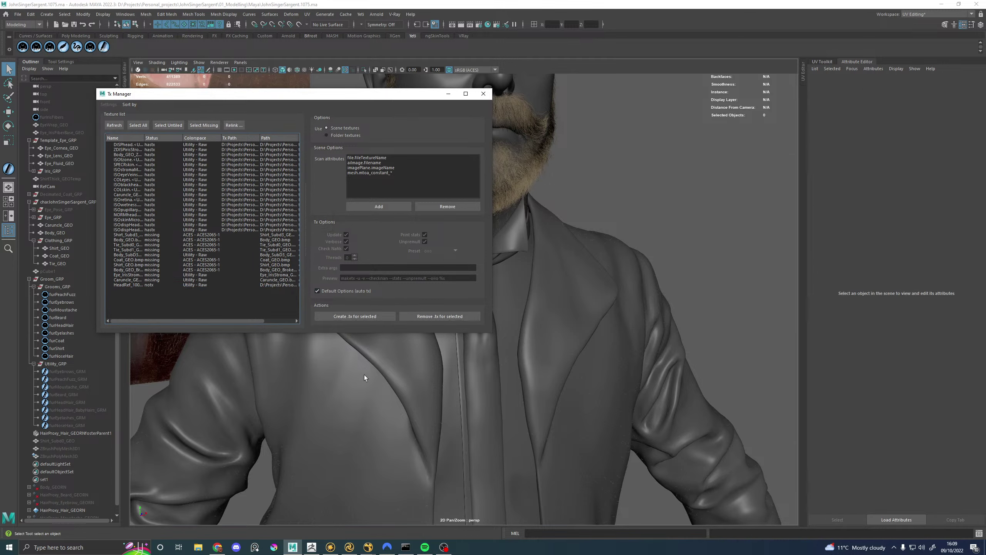
Step: Switch to Katana and duplicate the image_EyeCOL node in the Cornea network, placing the copy in empty space
click(348, 548)
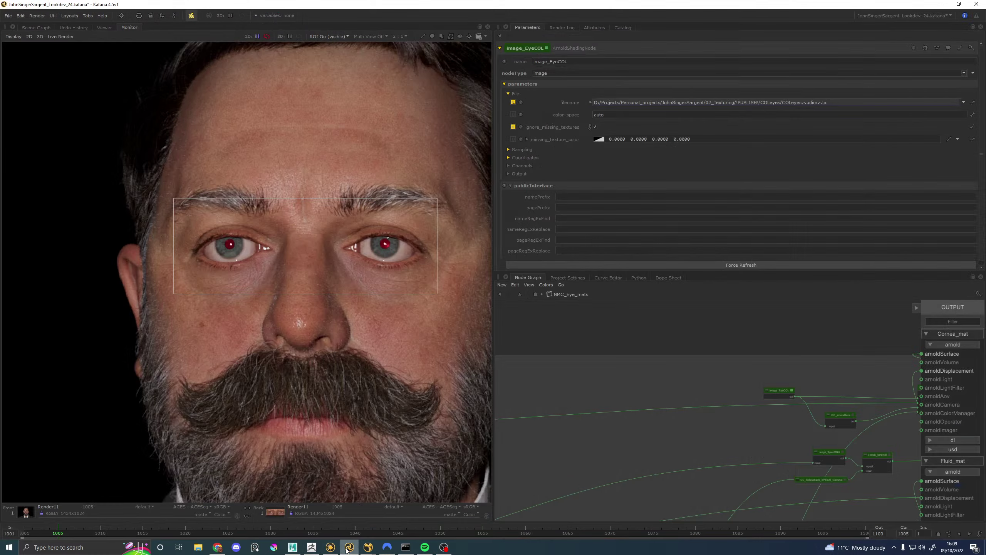
scroll(767, 420, down, 5)
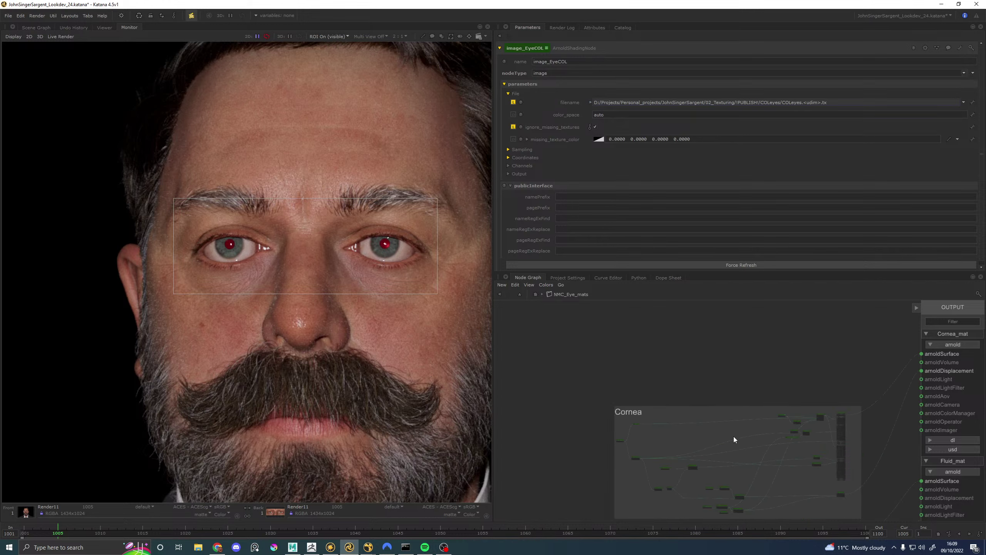
scroll(753, 350, up, 5)
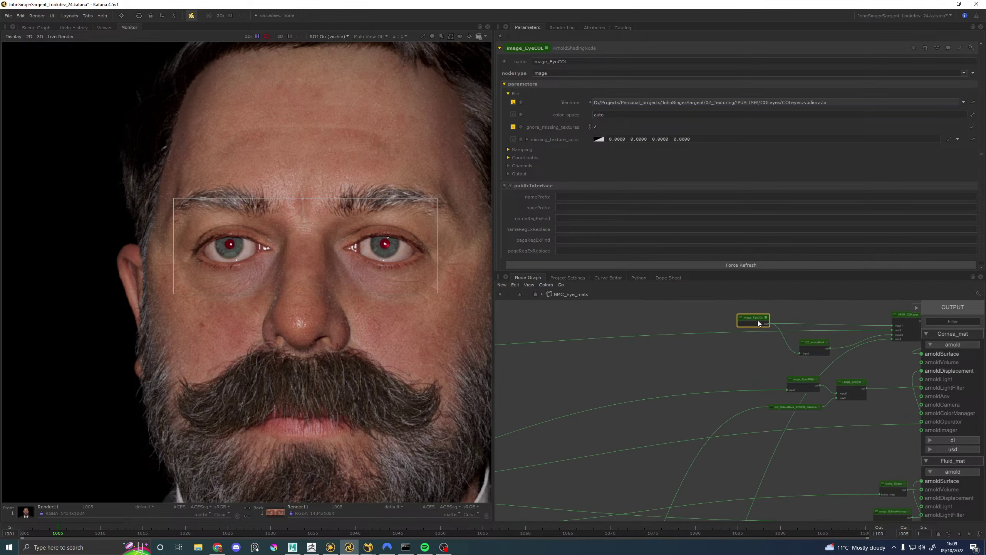
key(ctrl+c)
key(ctrl+v)
click(657, 369)
Step: Point the duplicated image node's filename expression to the published ISOretina/ISOretina.<udim>.tx texture
click(517, 94)
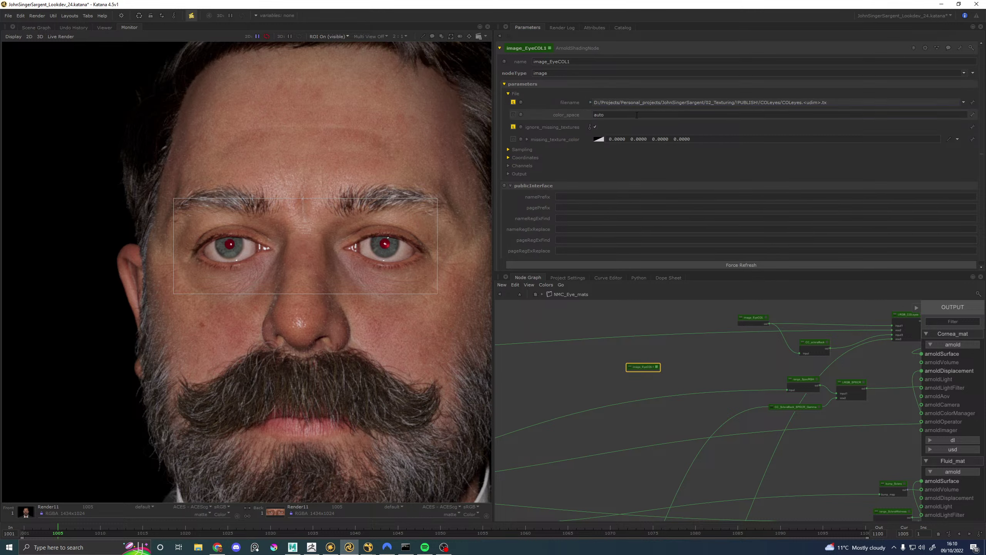
click(590, 102)
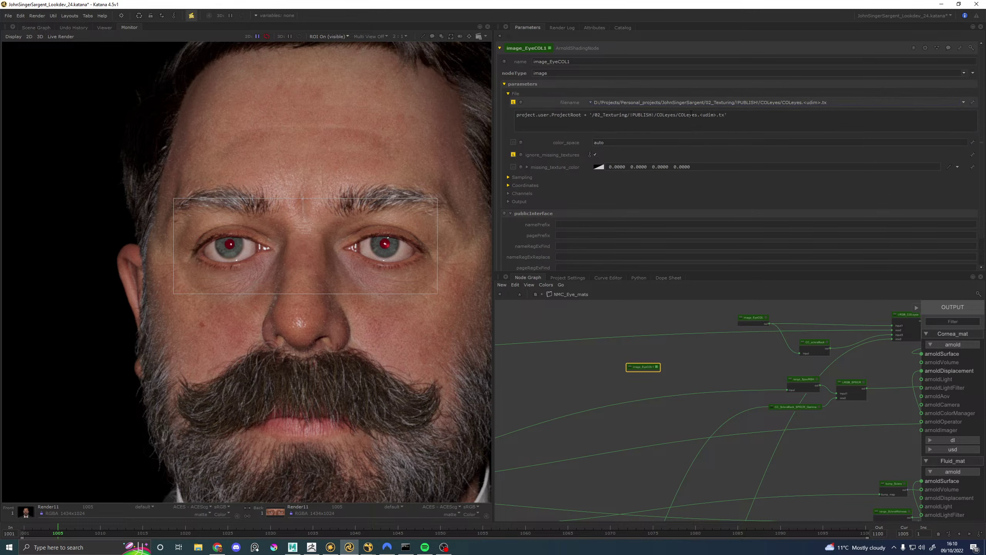
drag(698, 114, 682, 114)
text(ISOretina)
key(BackSpace)
key(BackSpace)
key(BackSpace)
key(BackSpace)
key(BackSpace)
key(BackSpace)
key(BackSpace)
text(ISOretina)
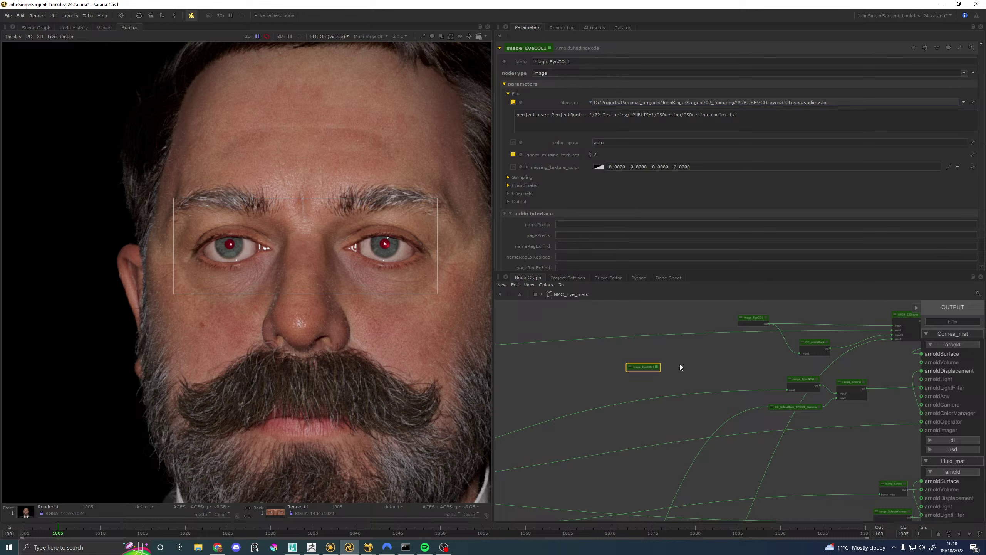
Step: Rename the duplicated image node to image_ISOretina
drag(573, 62, 549, 62)
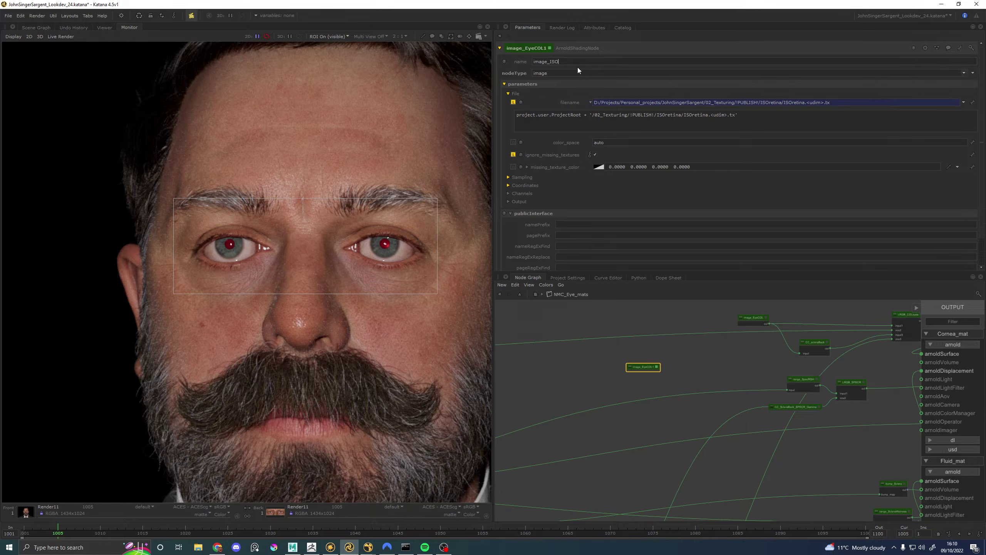
text(ISOretina)
key(Return)
Step: Expand the Cornea shader's Transmission inputs, trace their link back to ISOcornea_Falloff, and place image_ISOretina near the shader
middle_drag(803, 417, 678, 402)
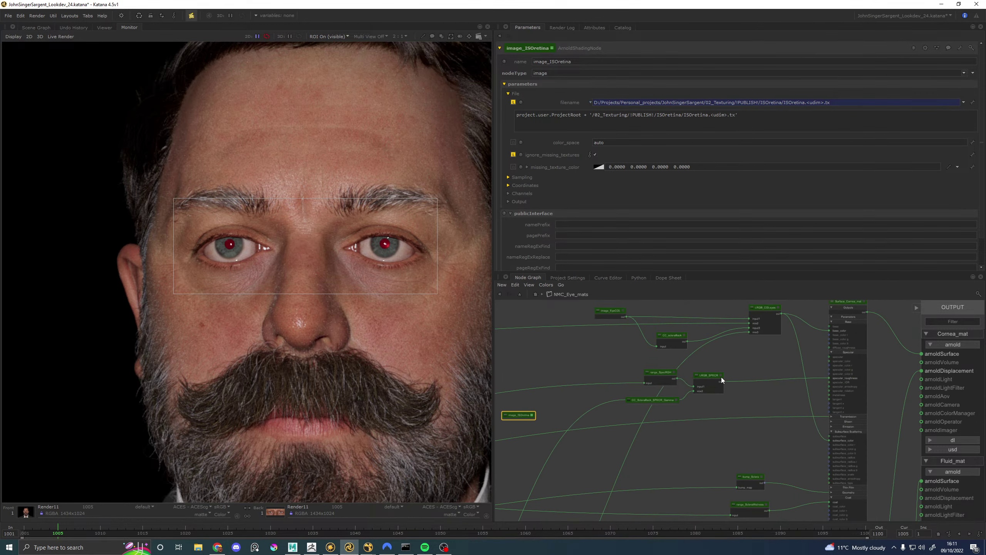
scroll(825, 413, up, 3)
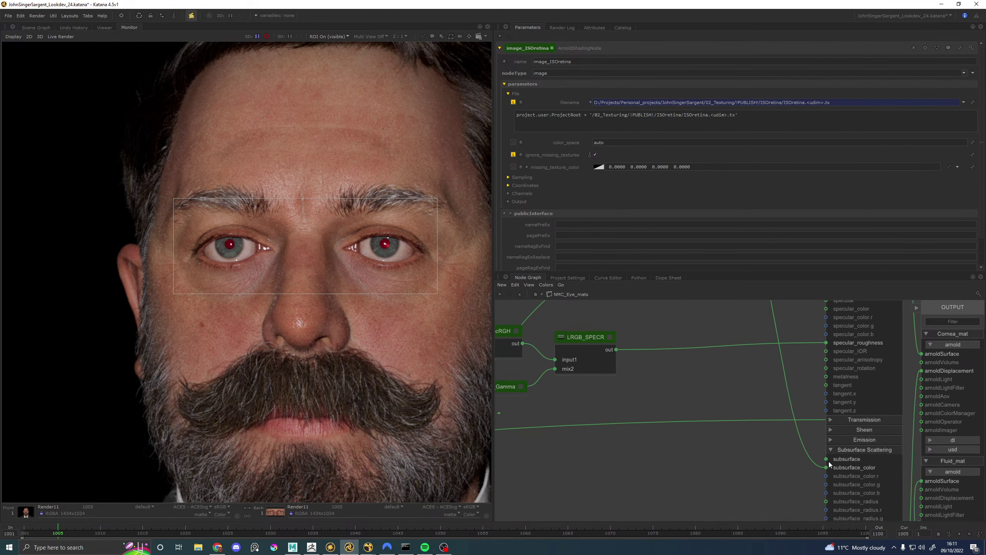
click(830, 419)
scroll(684, 444, down, 5)
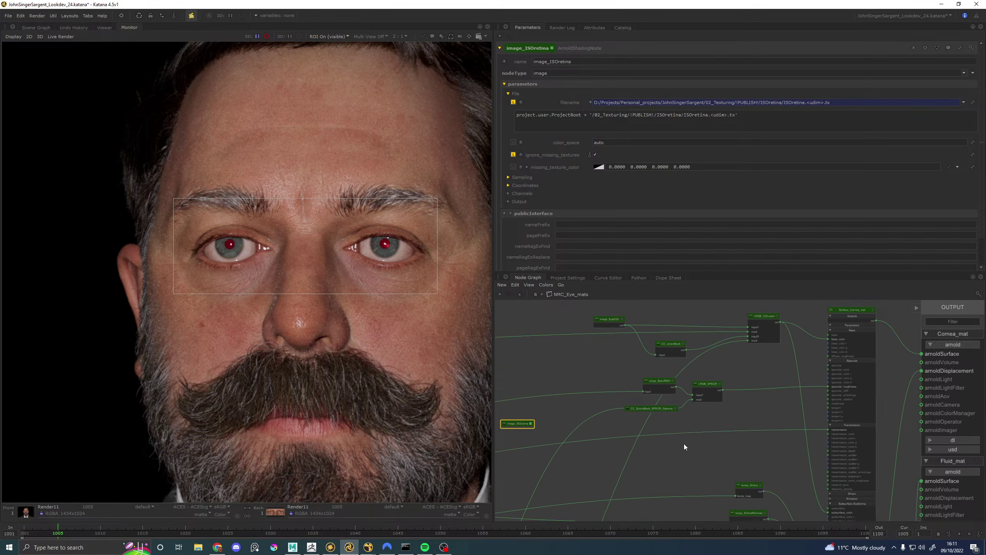
mouse_move(684, 444)
middle_down()
mouse_move(709, 437)
mouse_move(718, 505)
middle_up()
scroll(647, 394, up, 3)
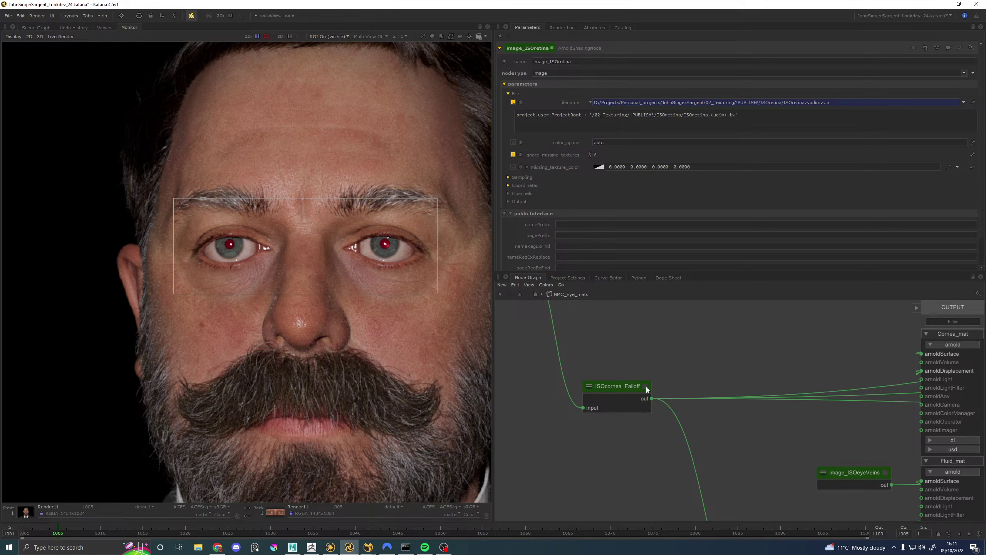
scroll(645, 386, down, 5)
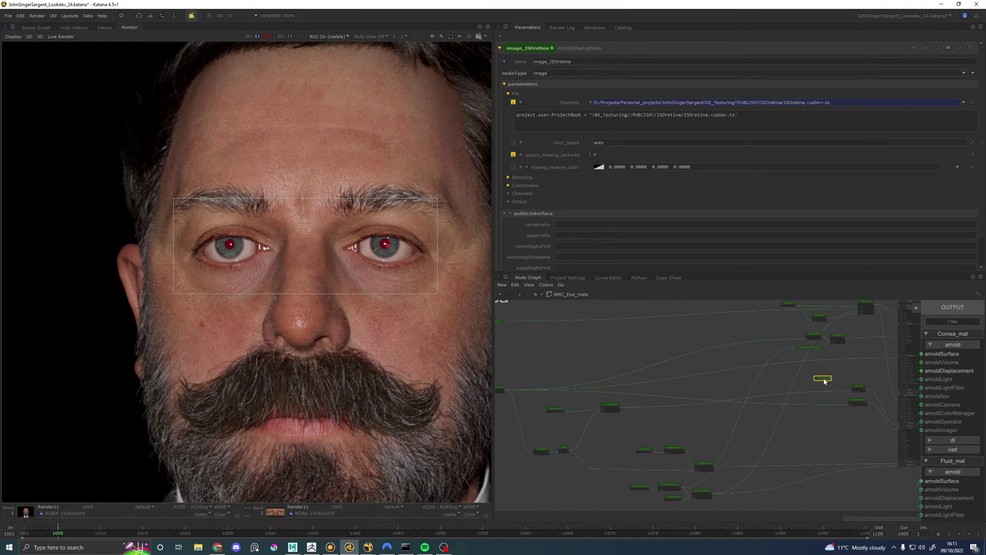
middle_drag(852, 364, 826, 366)
Step: Add a layer_rgba node between image_ISOretina and the Cornea shader
click(827, 366)
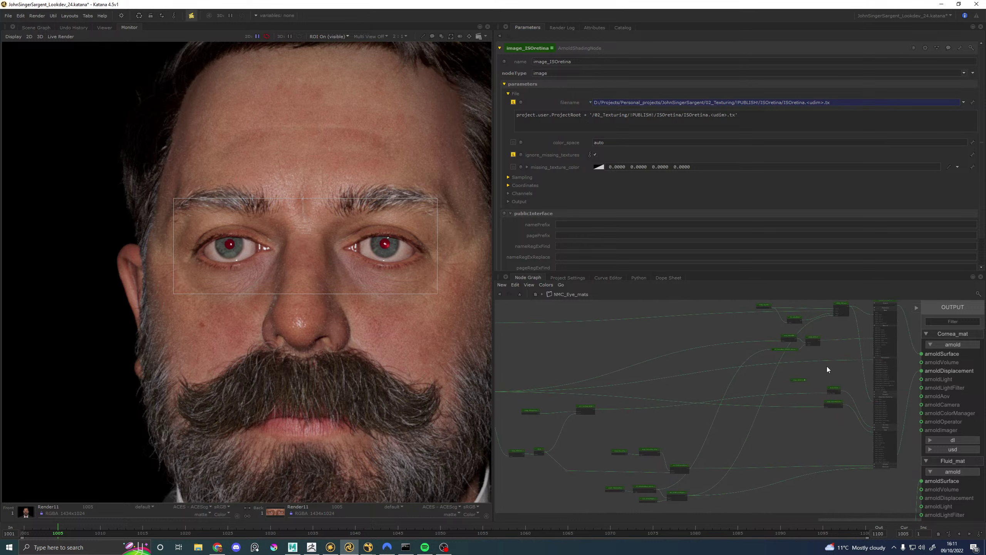
key(Tab)
text(layer)
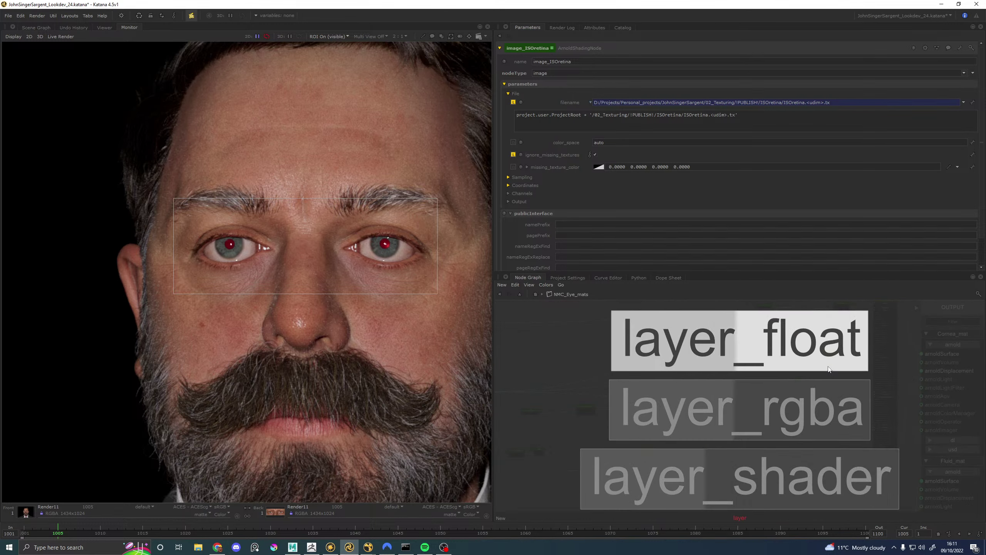
key(Down)
key(Return)
click(826, 361)
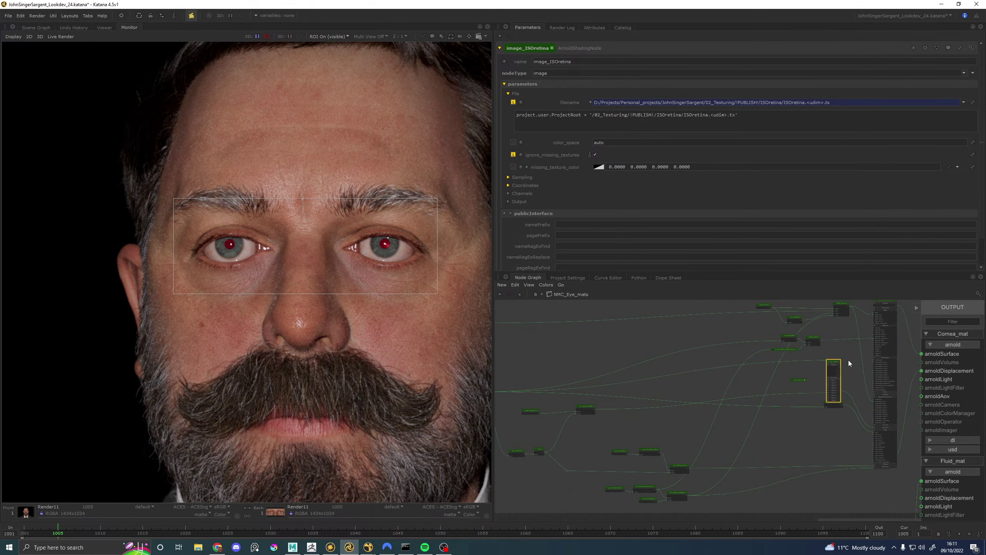
Step: Connect ISOcornea_Falloff to input1 of the new layer node and its out to the Cornea shader's transmission input
scroll(830, 365, up, 5)
drag(823, 399, 792, 501)
scroll(748, 427, down, 5)
middle_drag(807, 360, 729, 400)
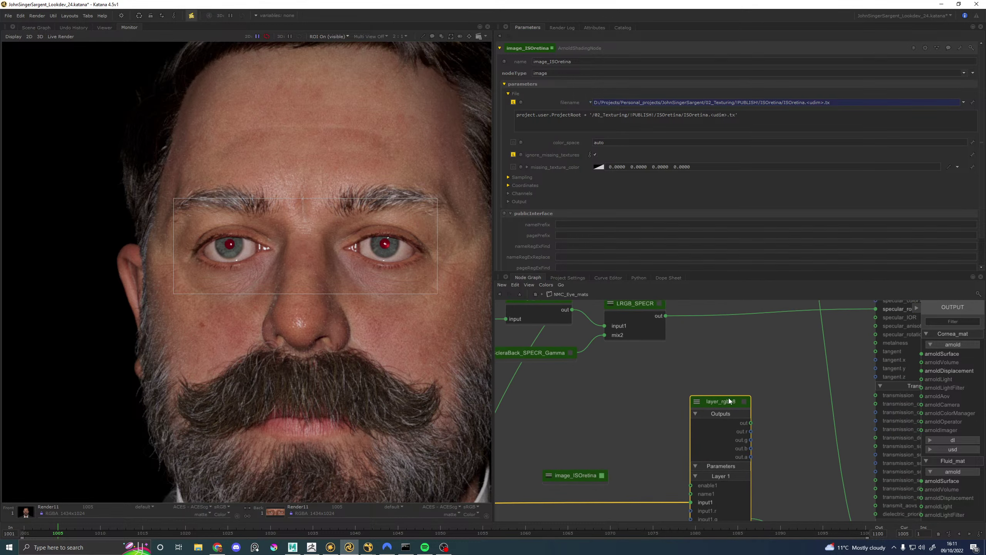
drag(729, 400, 735, 344)
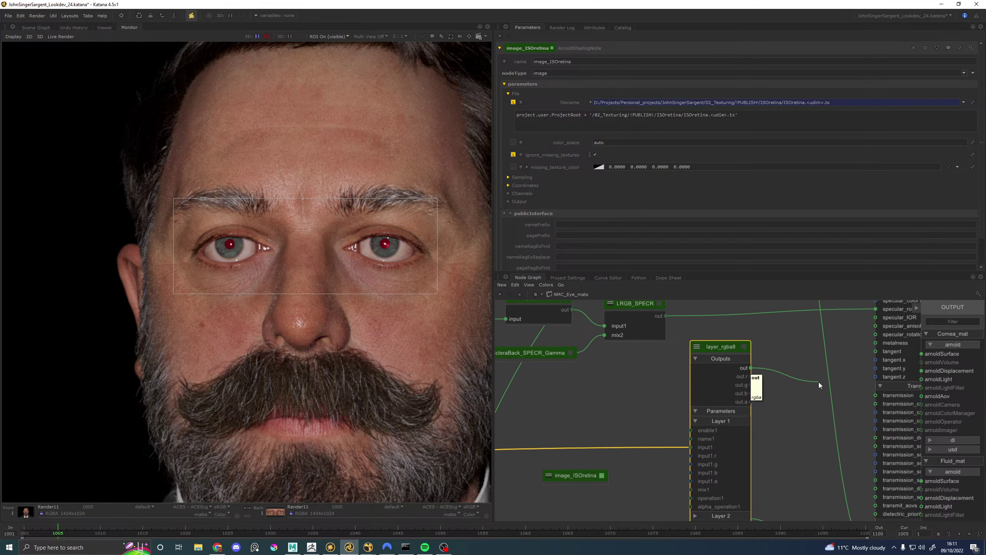
middle_drag(744, 364, 669, 360)
drag(676, 365, 802, 392)
Step: Rename the new layer_rgba node to LRGBA_Transmission
click(670, 344)
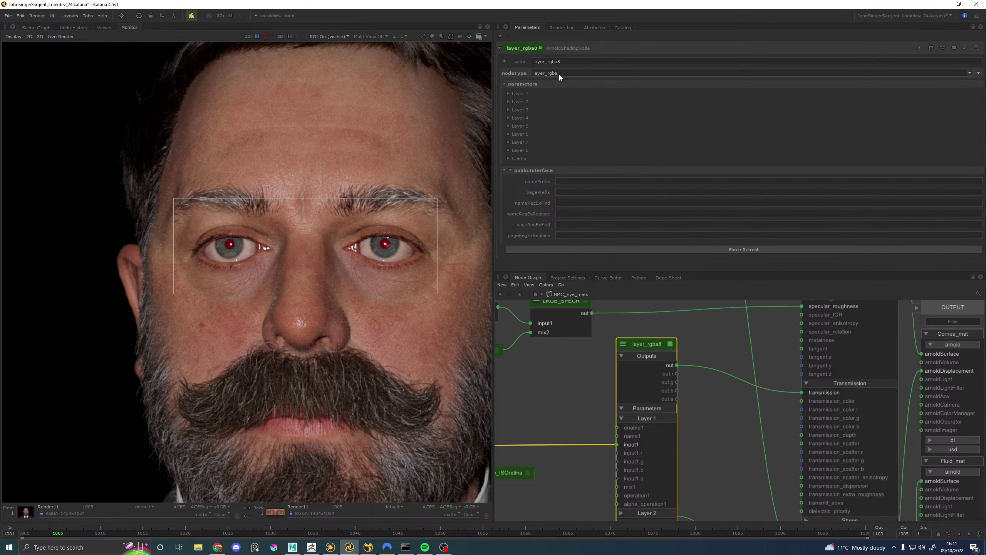
text(LRGBA_Tranmission)
key(Return)
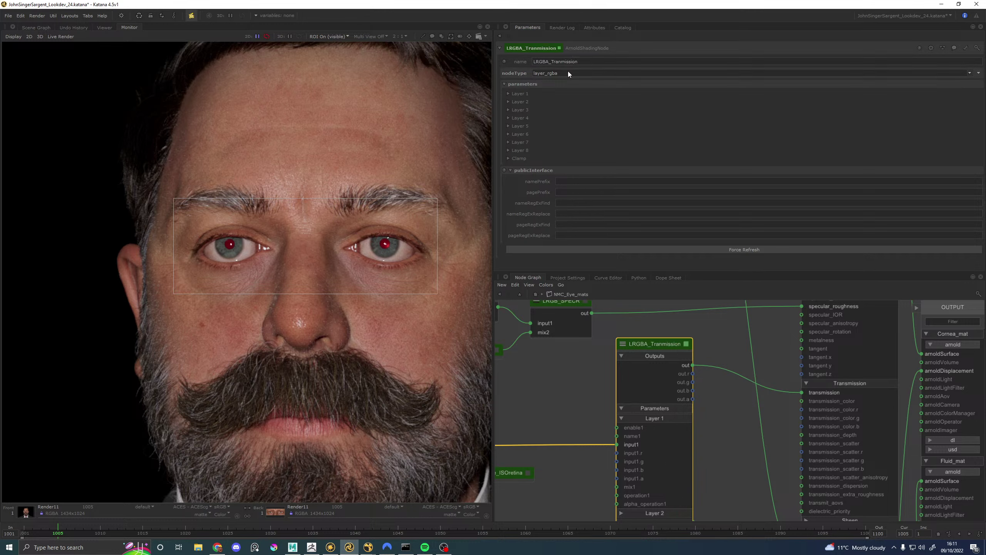
click(559, 61)
text(s)
click(603, 378)
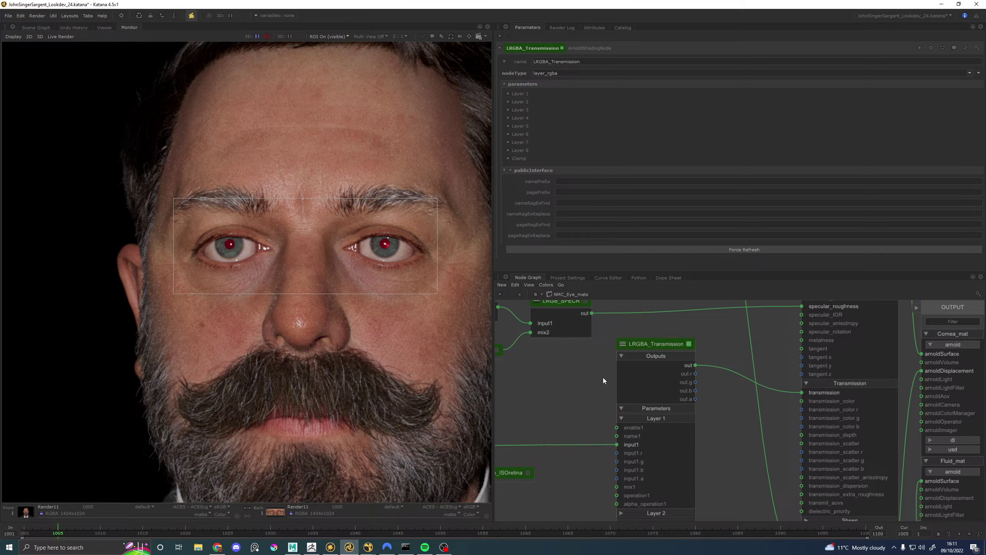
Step: Connect image_ISOretina's out to mix2 of LRGBA_Transmission, moving the range_ScleraWetness node out of the way
middle_drag(580, 393, 631, 341)
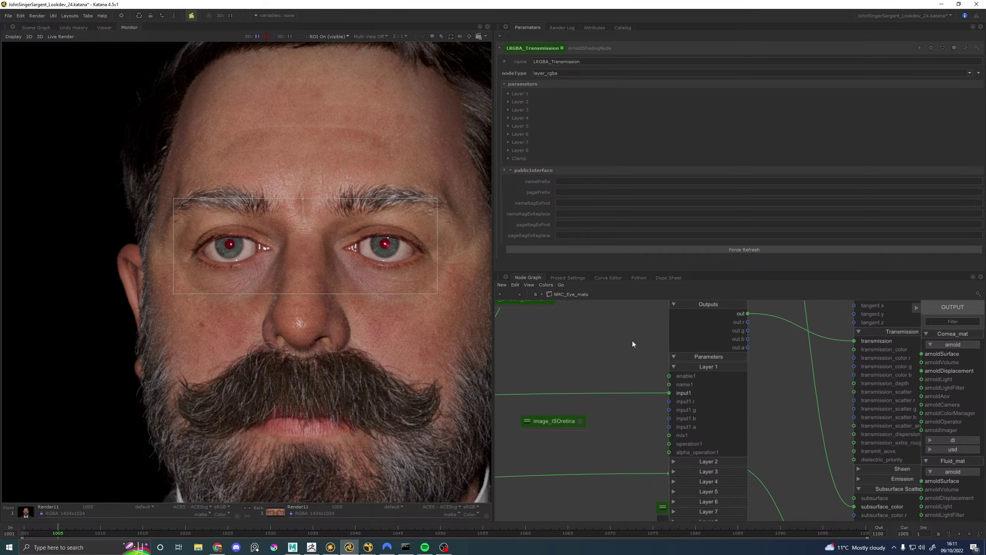
click(679, 462)
click(530, 423)
middle_drag(589, 443, 587, 404)
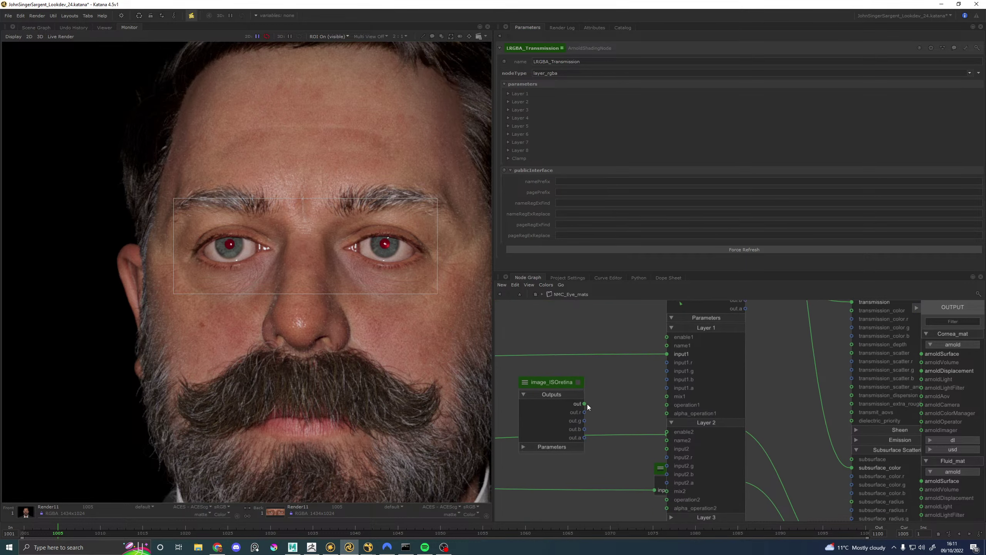
drag(585, 404, 671, 452)
middle_drag(630, 389, 580, 337)
drag(640, 404, 566, 452)
click(652, 427)
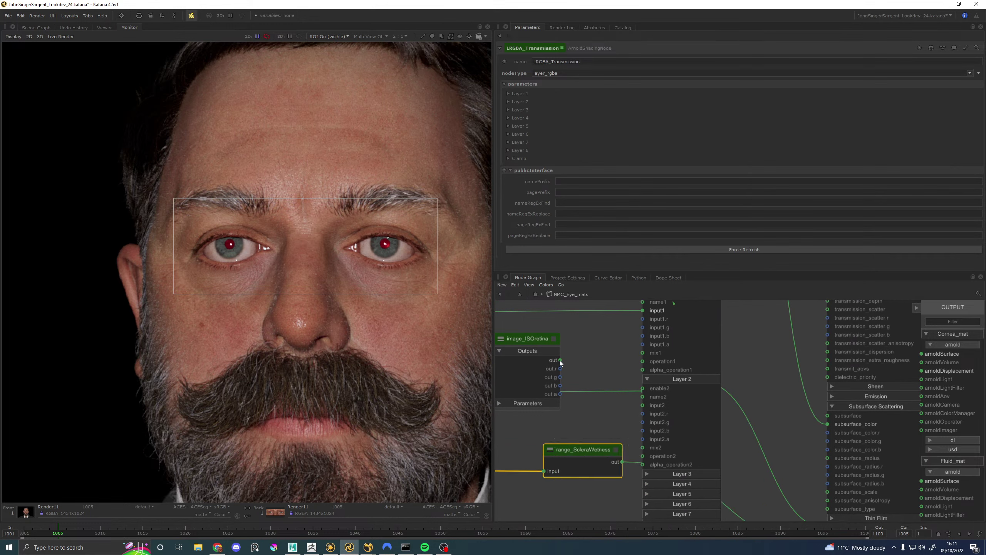
drag(559, 360, 641, 447)
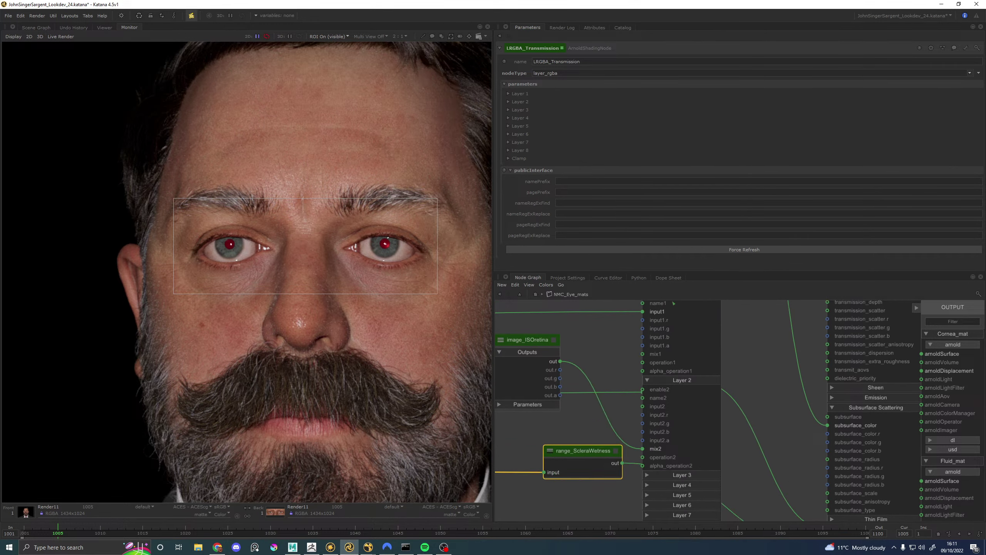
Step: Name Layer 1 of LRGBA_Transmission BaseTranmission_Weight
middle_drag(698, 303, 700, 427)
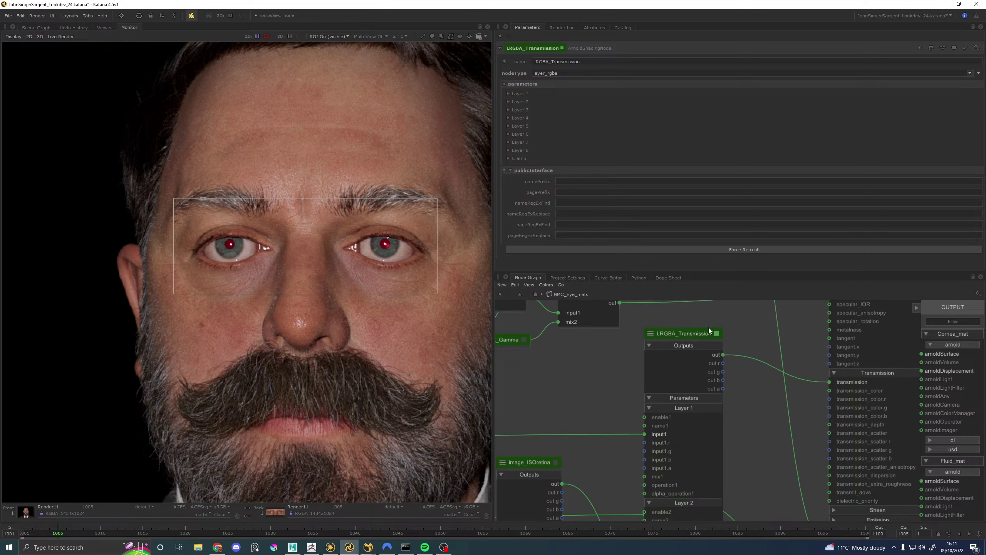
click(515, 93)
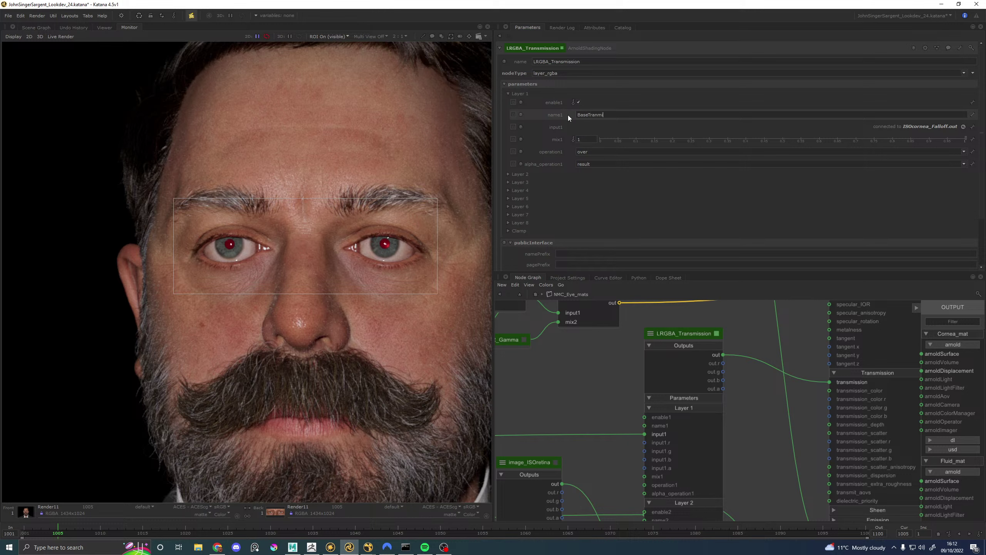
text(ssion_Weight)
key(Return)
Step: Name Layer 2 of LRGBA_Transmission Retina and set the alpha of its black input2 color to 1
click(519, 174)
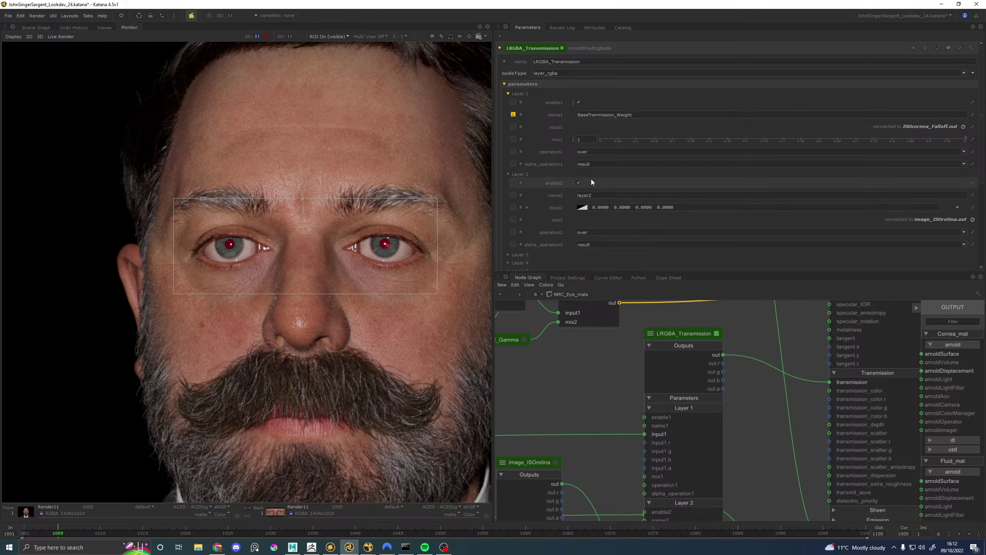
key(ctrl+a)
text(R)
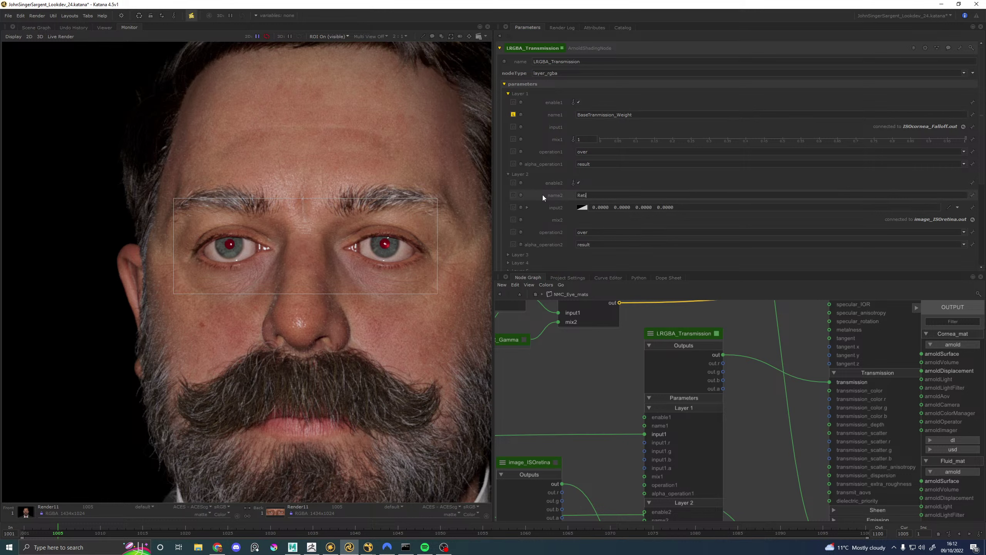
click(672, 207)
text(1)
key(Return)
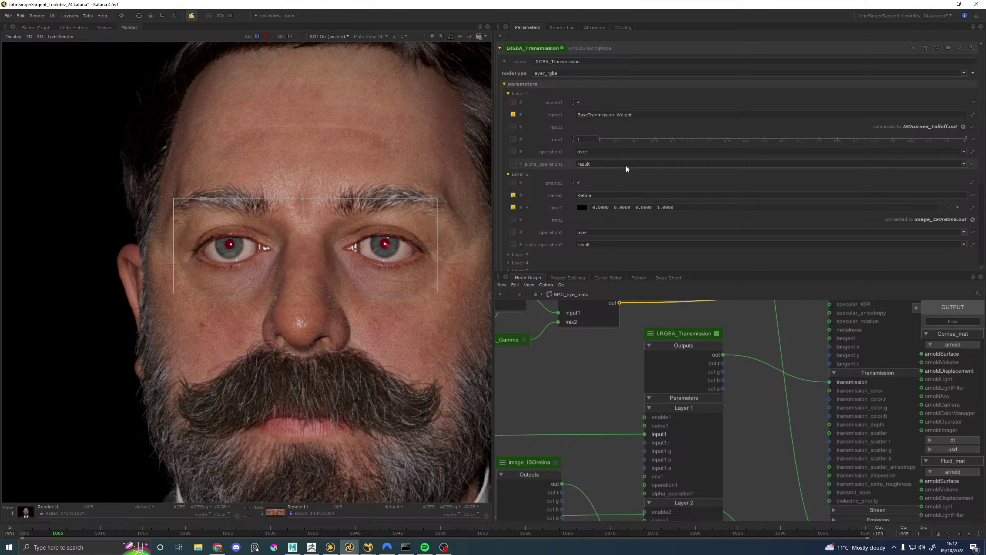
Step: Tidy the network by moving range_ScleraWetness lower, then collapsing LRGBA_Transmission and aligning it with its connections
scroll(655, 427, down, 4)
middle_drag(655, 427, 667, 396)
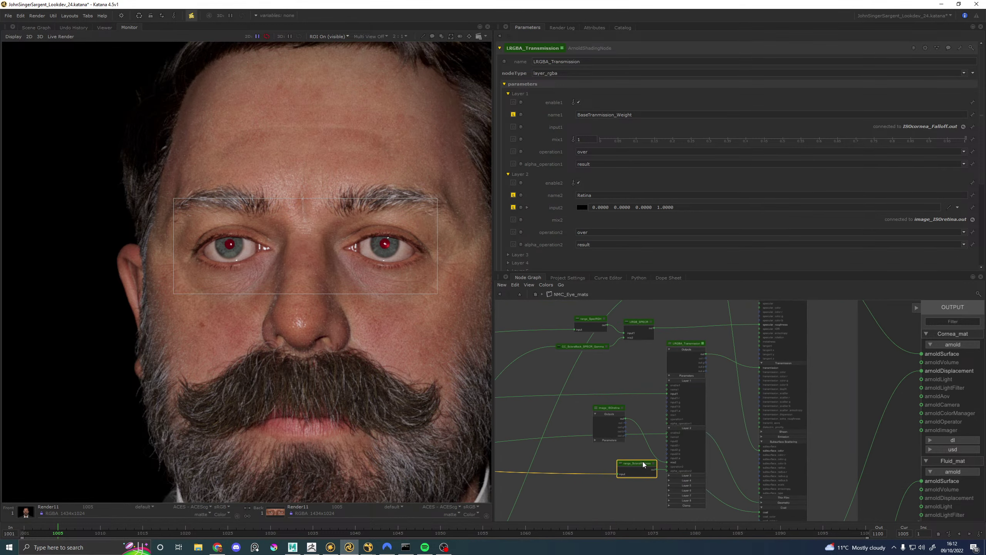
drag(643, 461, 623, 487)
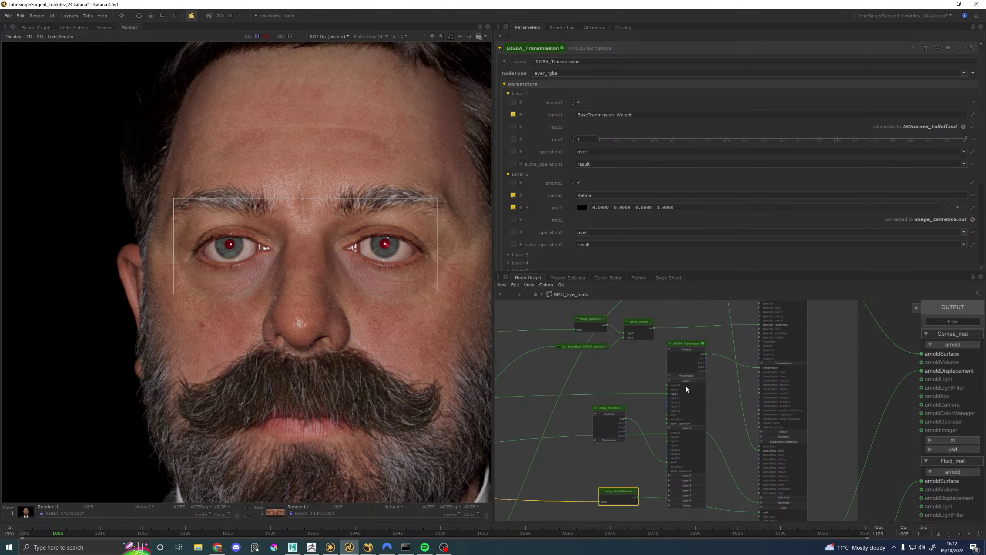
click(670, 343)
drag(681, 344, 684, 357)
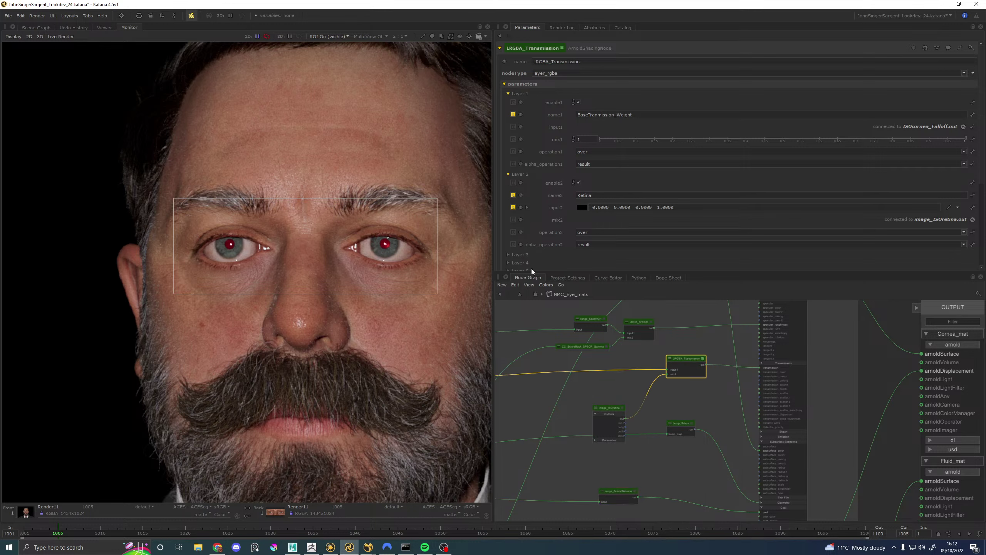
Step: Return to the top-level node graph, enable the Prune node under the FlashPhoto light rig, and render Render11
click(520, 293)
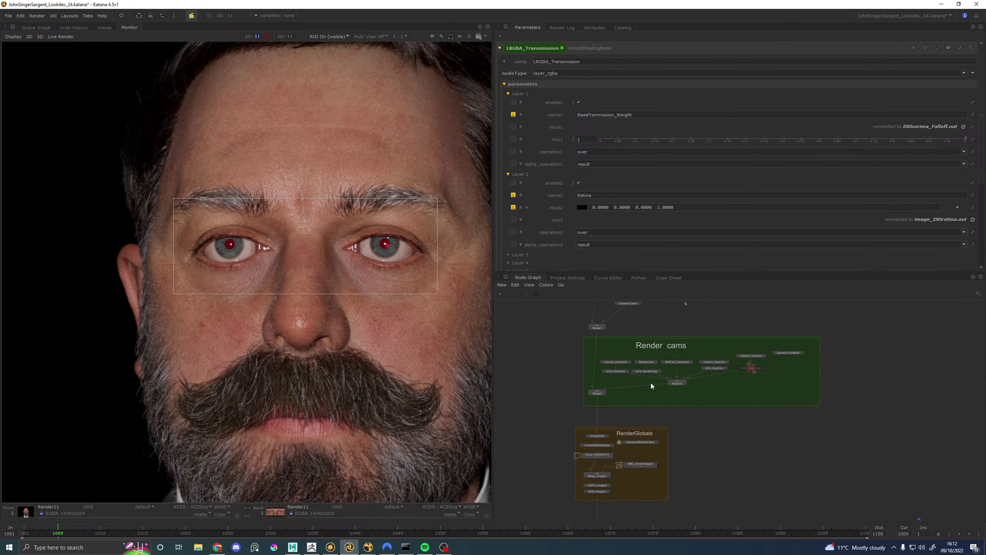
middle_drag(701, 507, 700, 458)
middle_drag(674, 353, 647, 430)
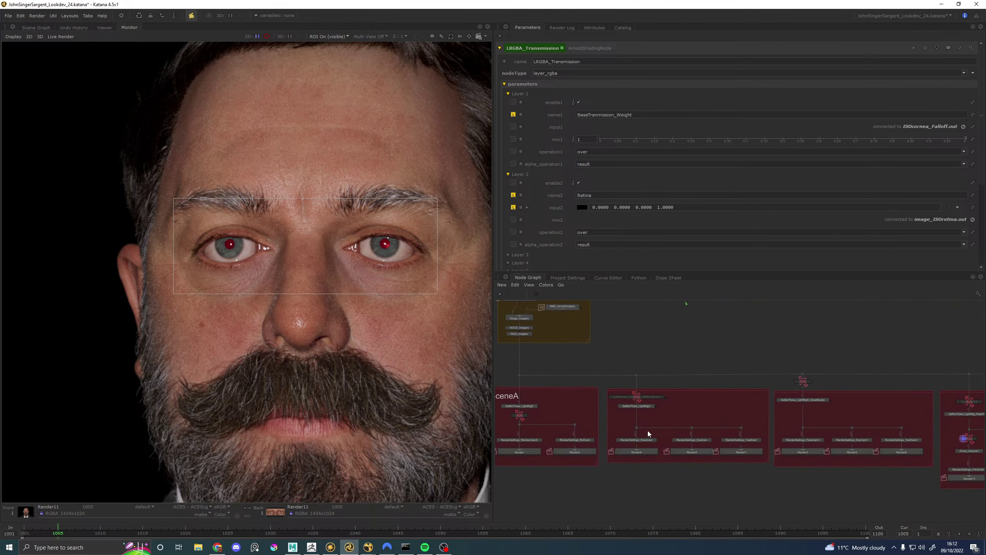
middle_drag(872, 391, 650, 385)
scroll(745, 432, up, 3)
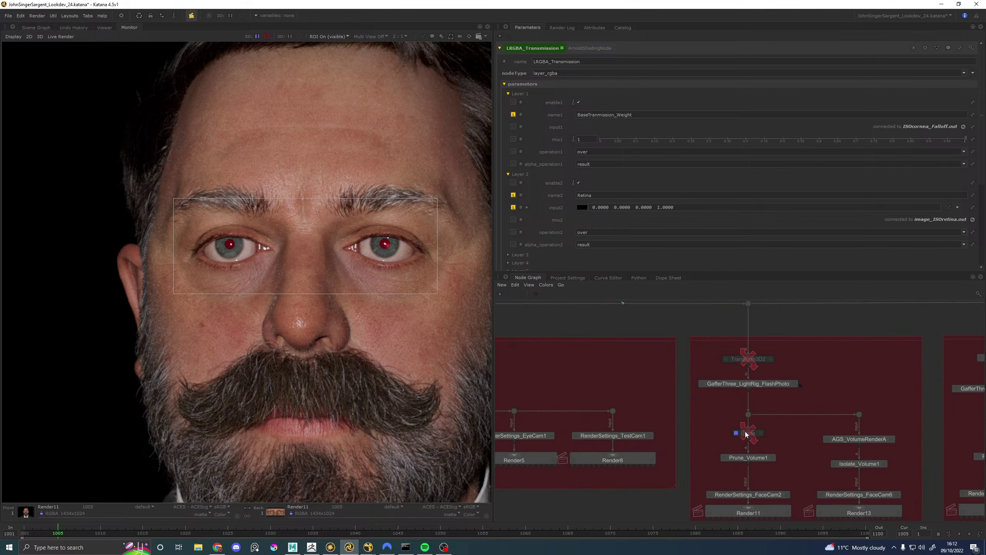
key(d)
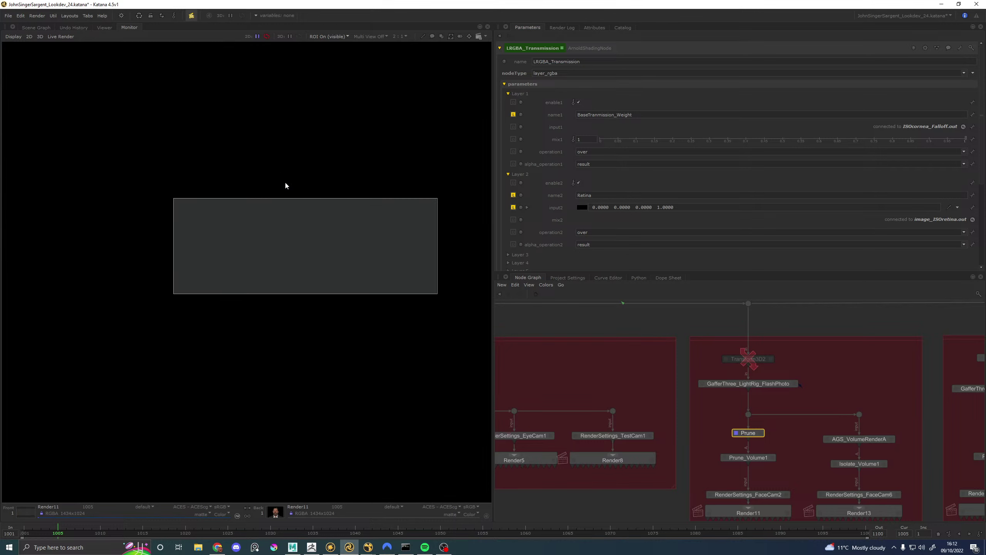
Step: Open the render Catalog and show the previous eye-region Render11 image in the Monitor for comparison
click(620, 28)
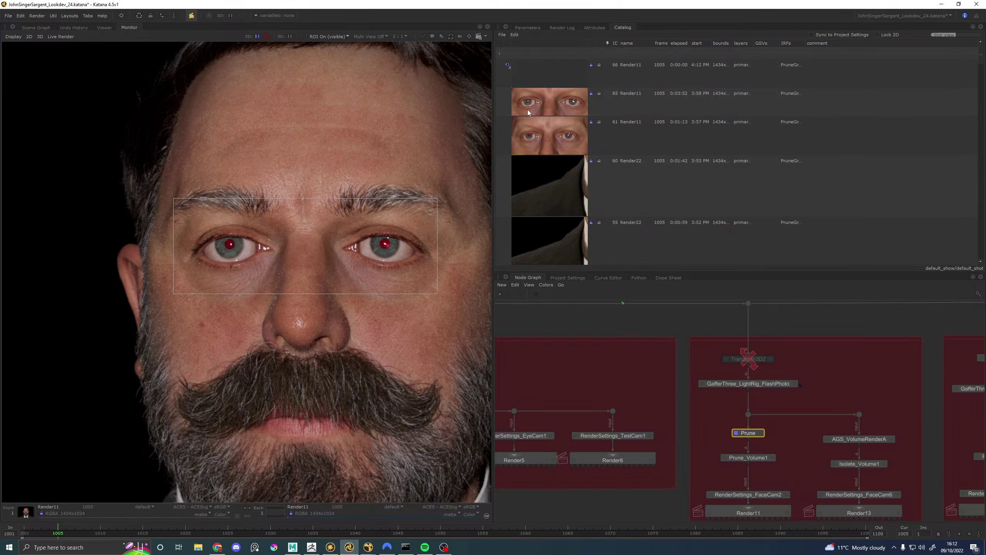
key(Tab)
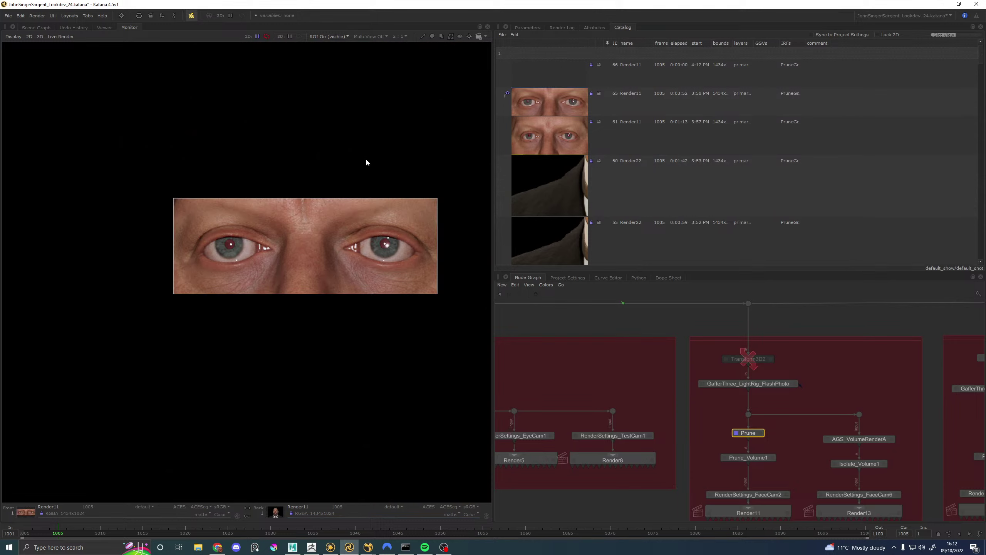
Step: Compare the new Render11 image with the previous one in the Monitor, examining the retina and eye highlights up close
click(508, 65)
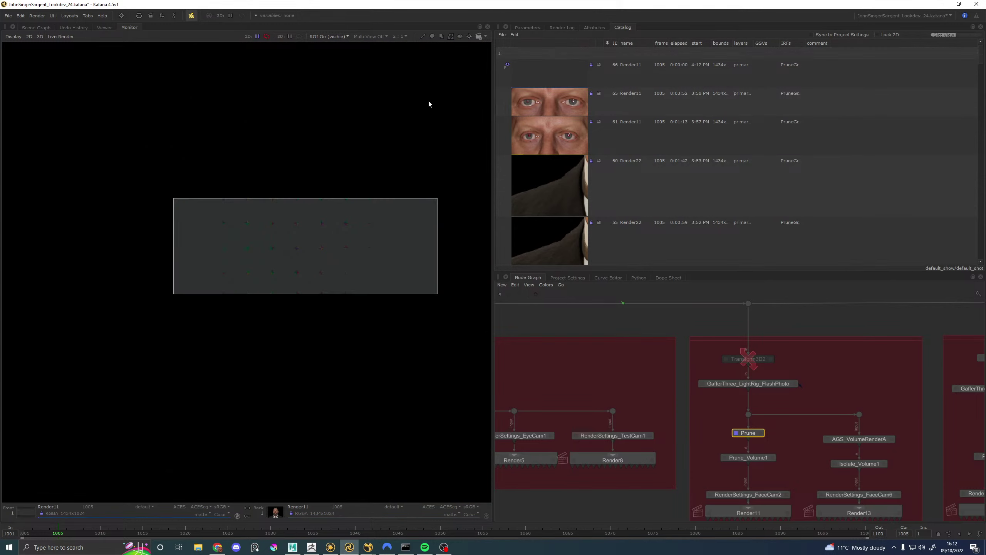
click(508, 94)
key(Tab)
key(Tab)
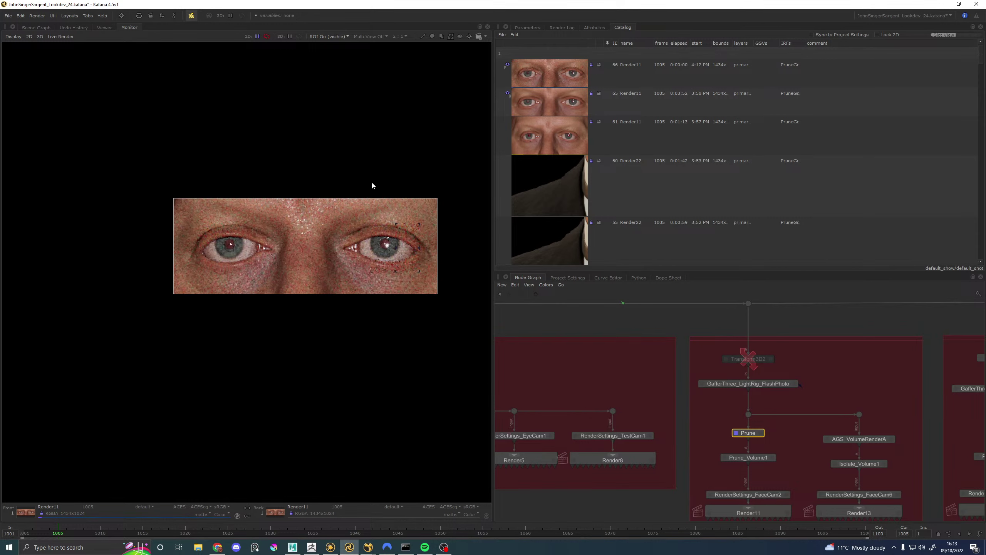
scroll(387, 224, up, 1)
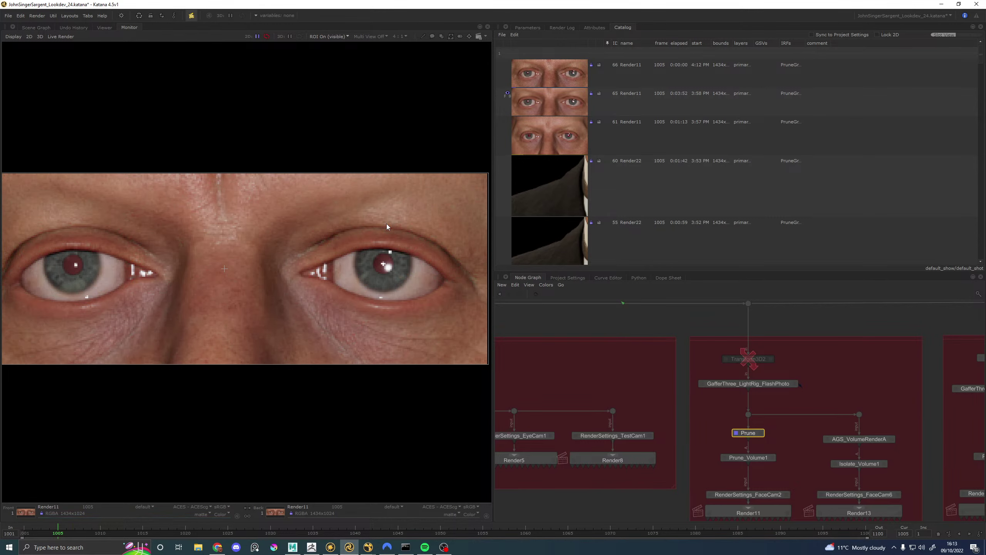
scroll(388, 278, up, 2)
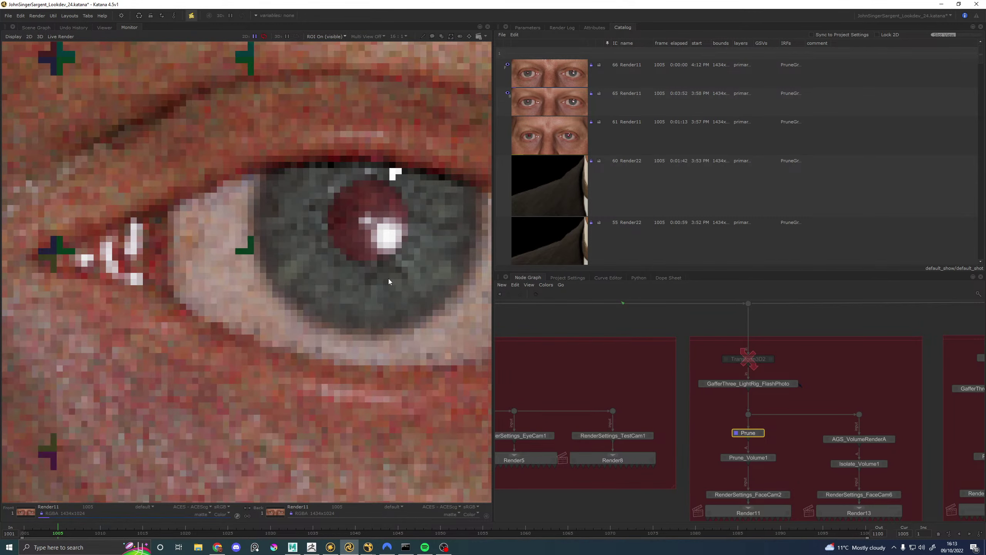
scroll(388, 278, down, 2)
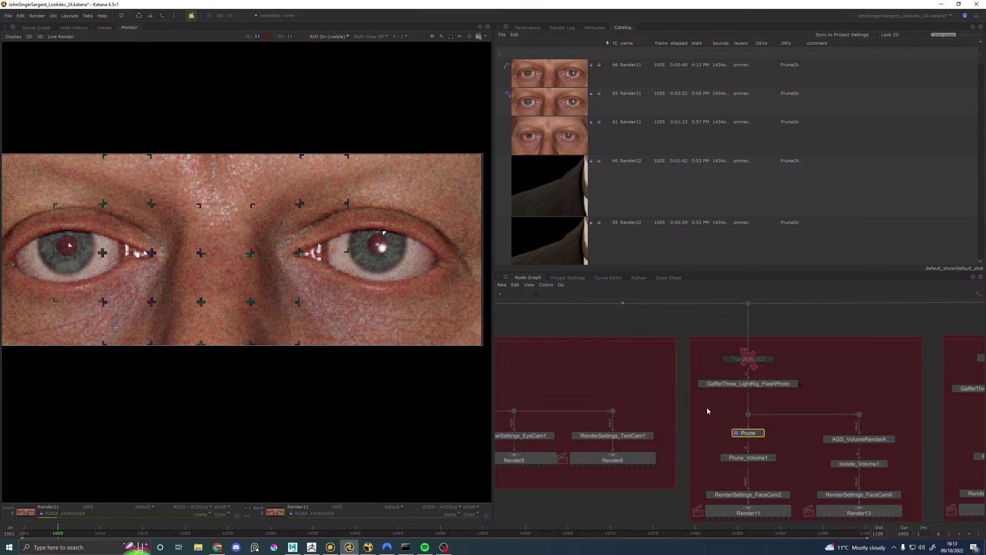
Step: Enter the NMC_Eye_mats network and open the Specular parameters of Surface_Cornea_mat
scroll(630, 363, down, 6)
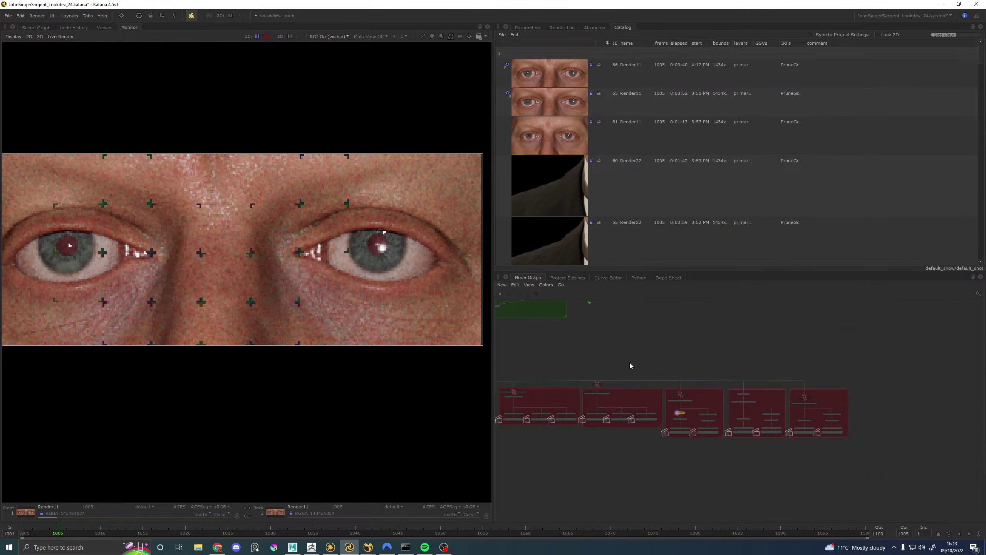
scroll(581, 403, up, 5)
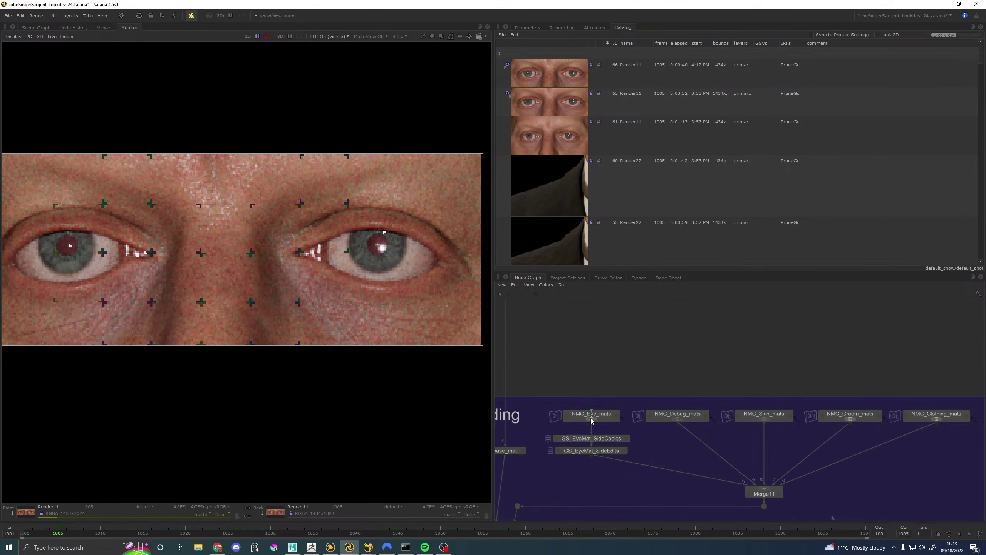
ctrl+middle_click(589, 416)
middle_drag(611, 406, 665, 455)
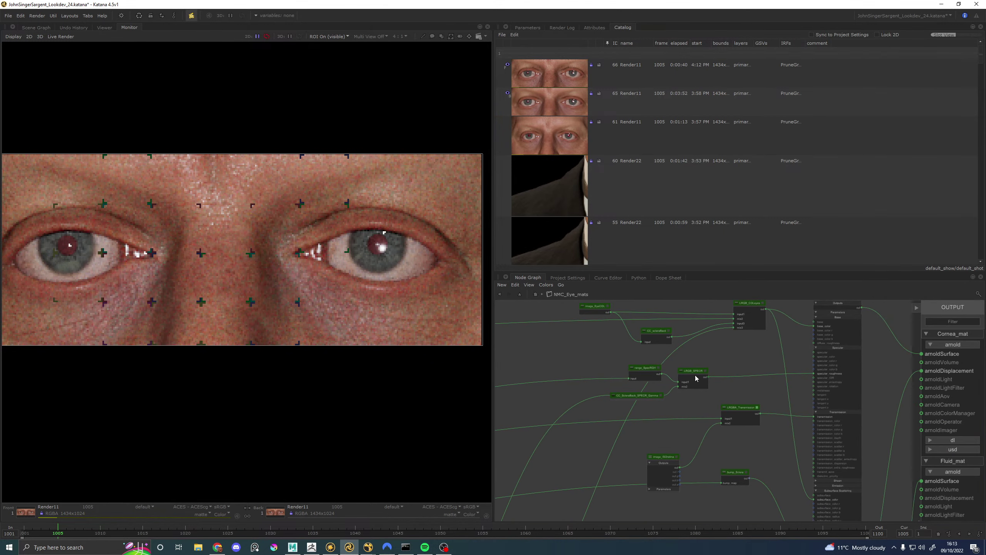
scroll(718, 373, up, 2)
scroll(775, 301, down, 4)
scroll(780, 319, up, 2)
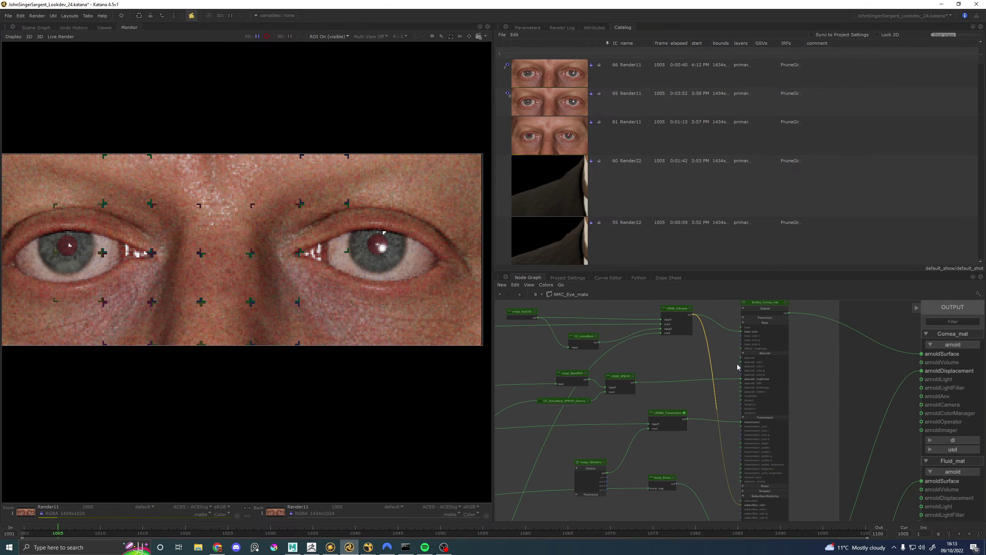
click(784, 324)
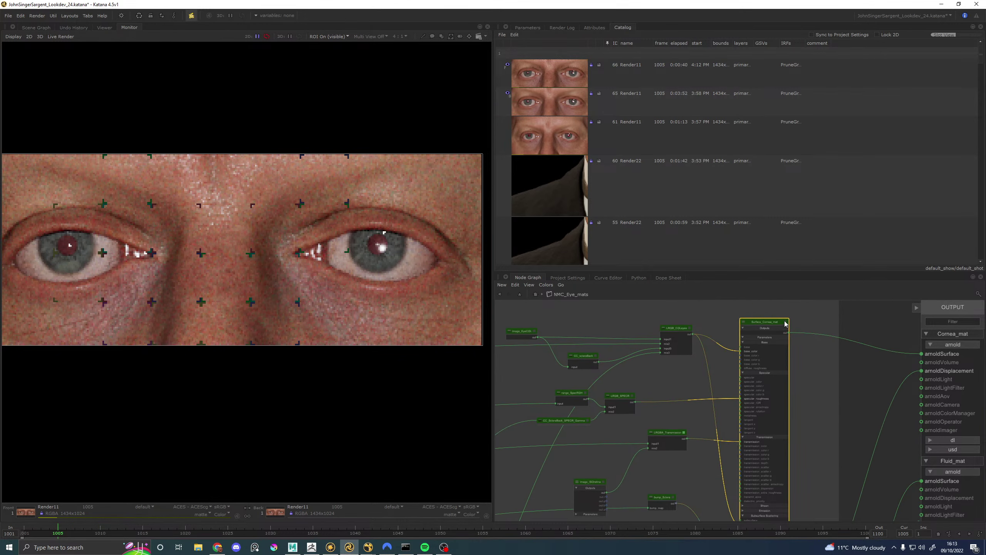
click(784, 322)
click(517, 102)
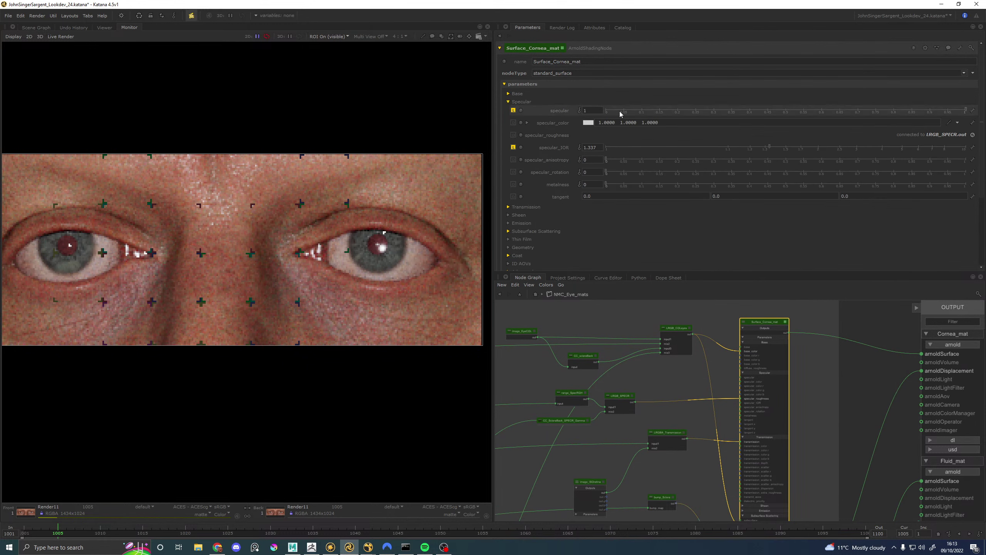
Step: Add a layer_rgba node and connect its output to the specular weight of Surface_Cornea_mat
click(646, 415)
middle_drag(646, 415, 693, 372)
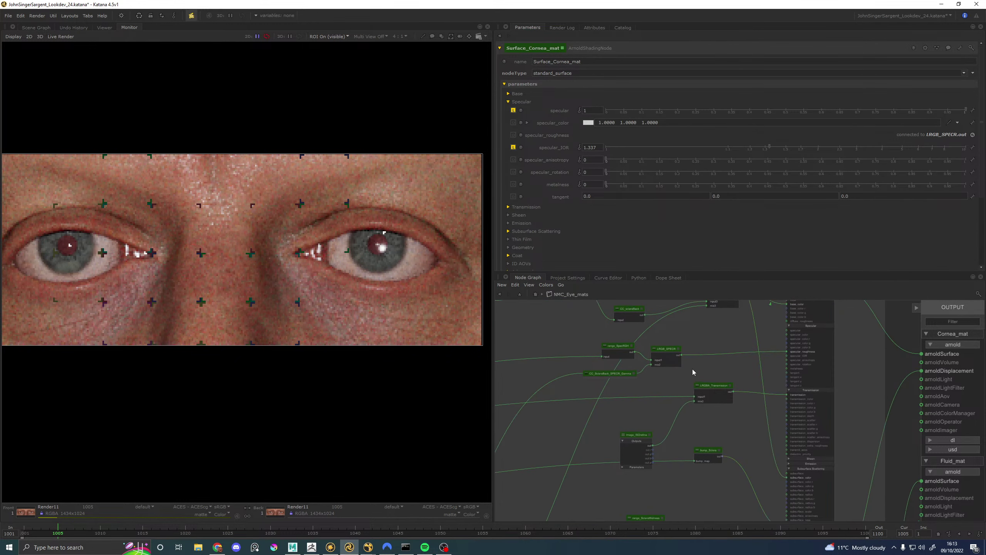
key(Tab)
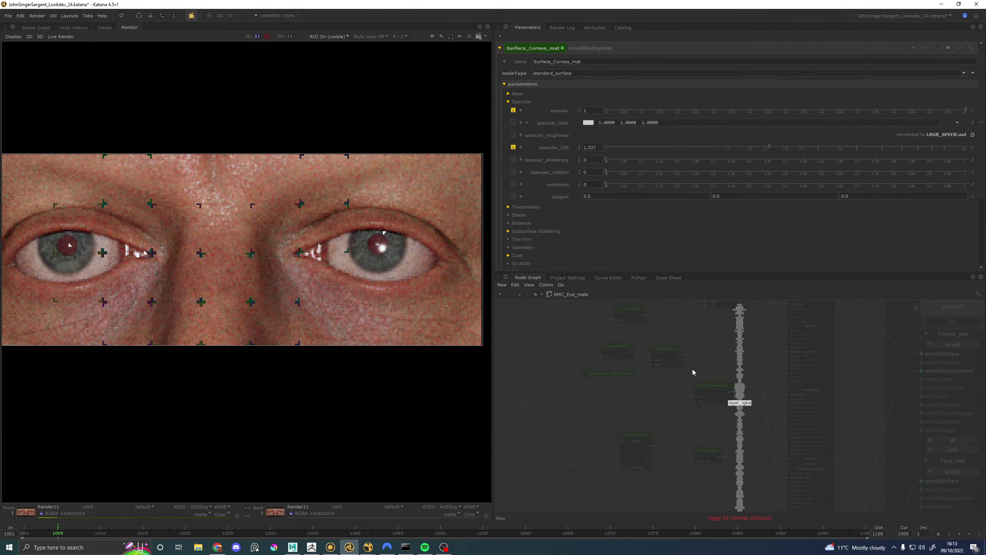
text(la)
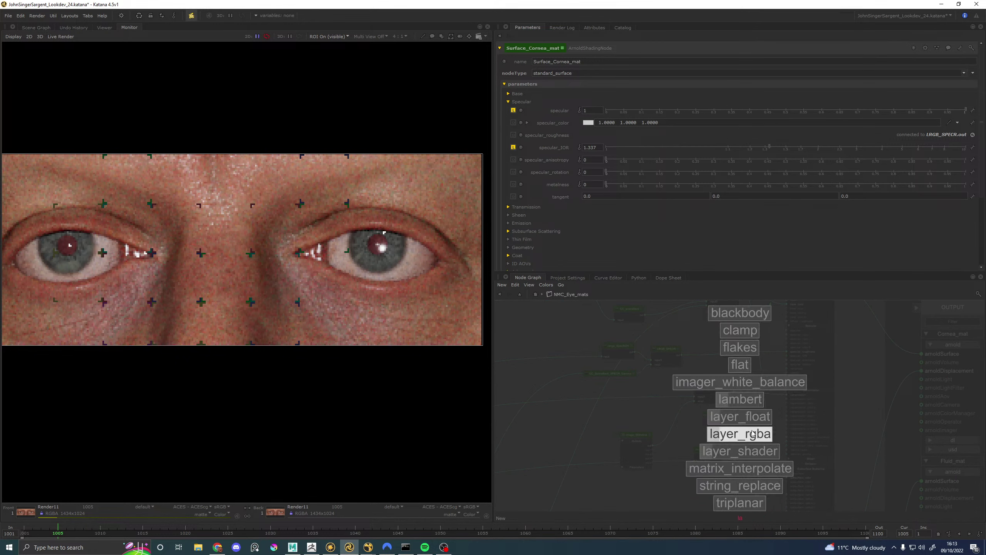
click(740, 433)
click(691, 329)
drag(715, 341, 787, 330)
Step: Set the new layer node's input1 to 1.0 in all four channels and name Layer 1 BaseSpec_Weight
click(711, 327)
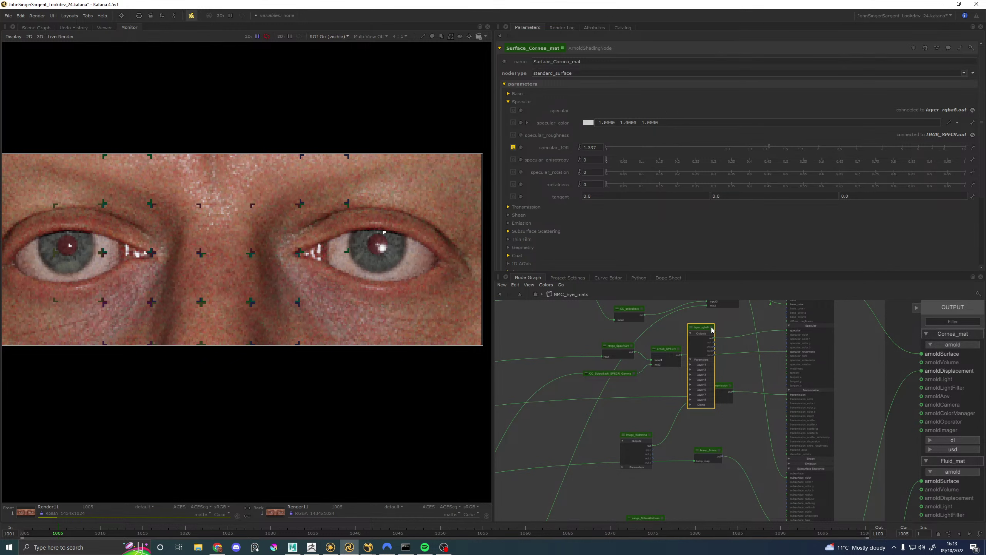
click(508, 94)
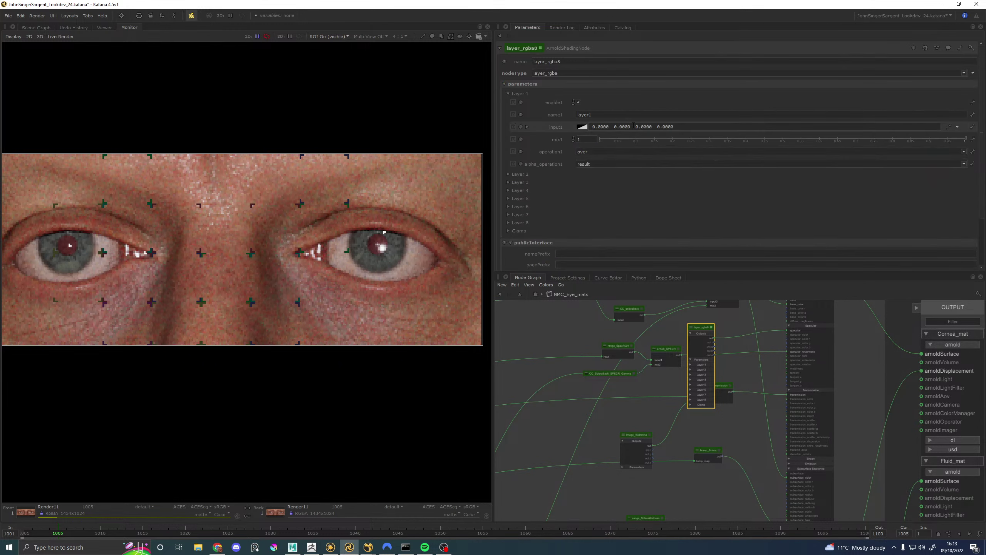
key(shift+Tab)
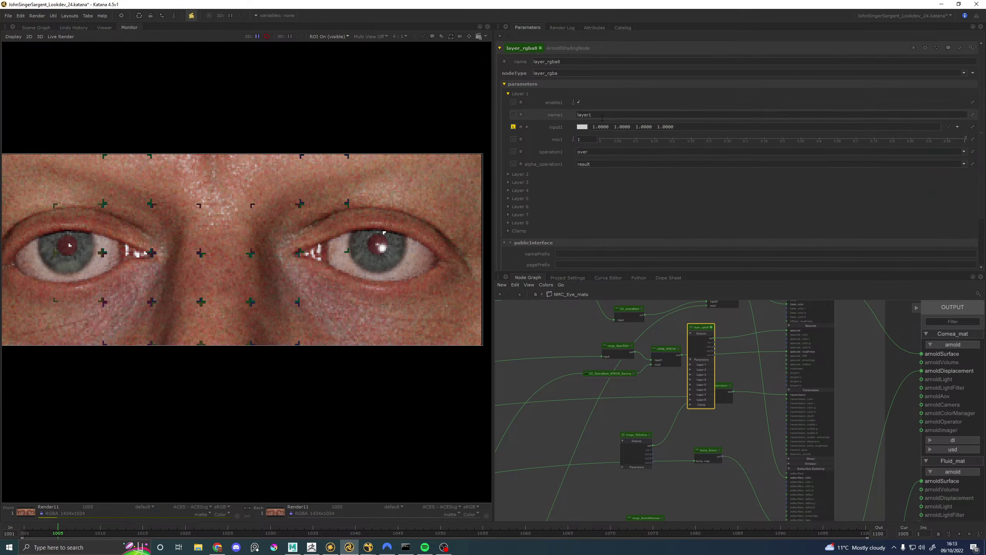
text(BaseSpec-Weight)
click(600, 115)
key(BackSpace)
text(_)
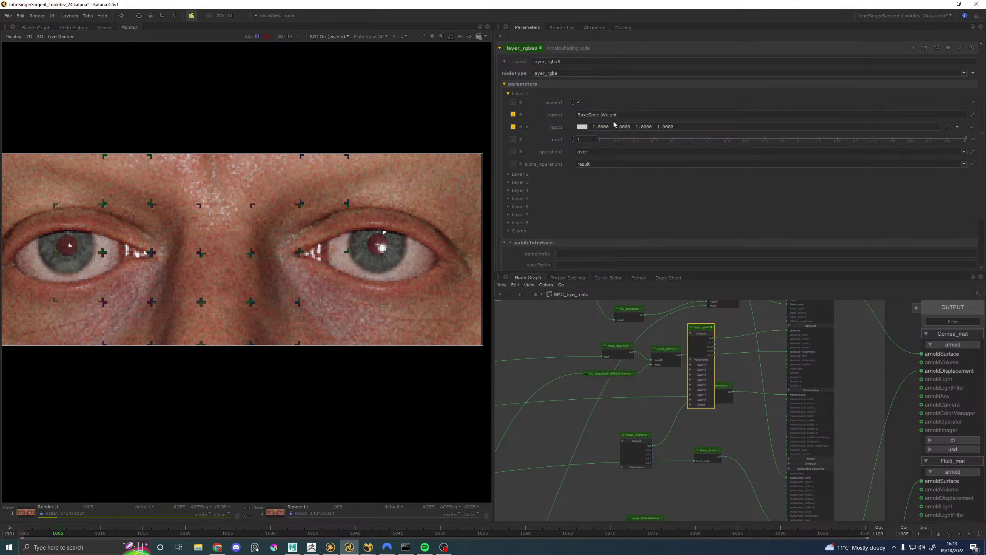
Step: Set the alpha of Layer 2's black input2 color to 1 and name the layer RetinaSpec_Weight
click(519, 174)
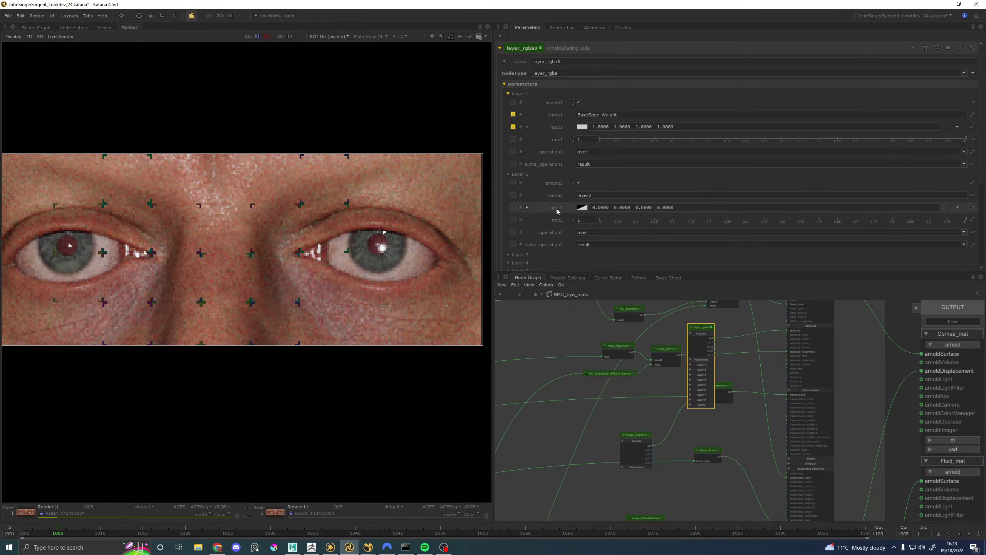
click(658, 207)
text(1)
key(Return)
double_click(582, 195)
text(Retina spec)
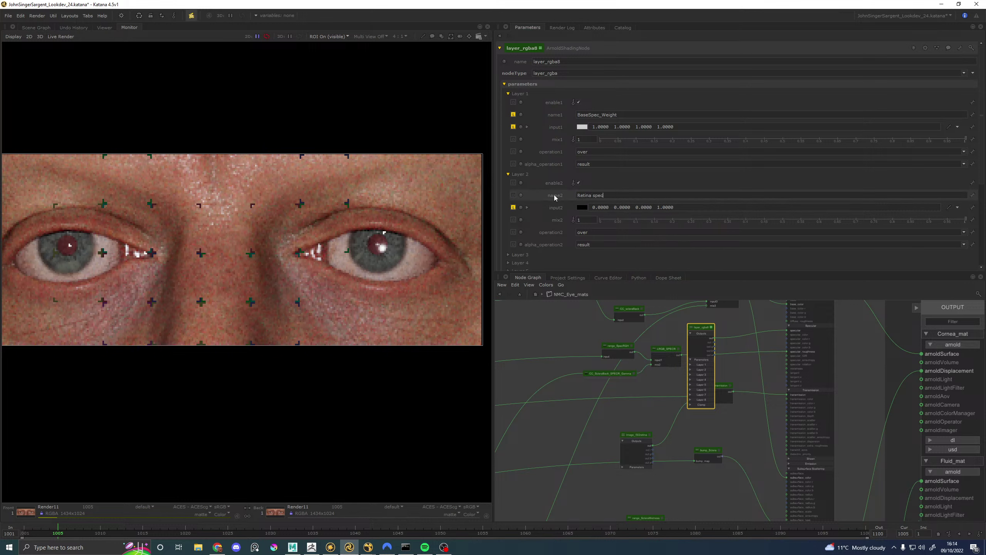
key(Return)
drag(602, 195, 593, 195)
key(BackSpace)
Step: Connect the image_ISOretina output to Layer 2's mix2 and rename the layer node LRGB_SpecWeight
drag(636, 447, 623, 447)
click(695, 371)
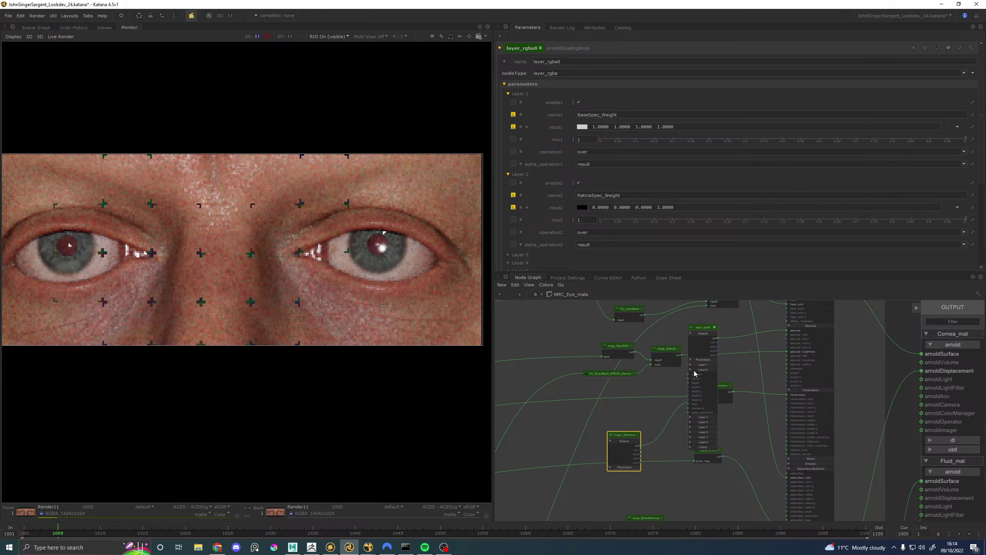
drag(641, 446, 689, 407)
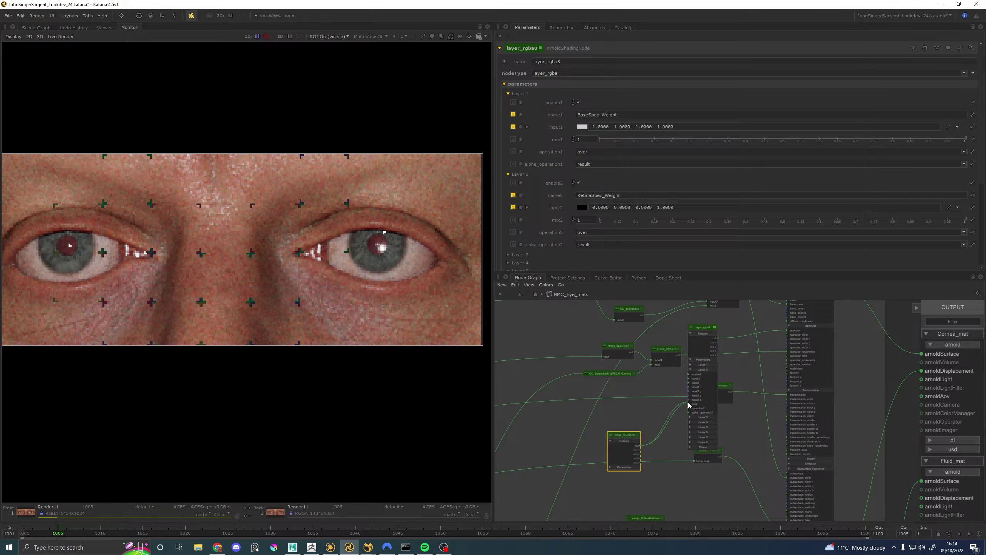
click(703, 329)
double_click(532, 61)
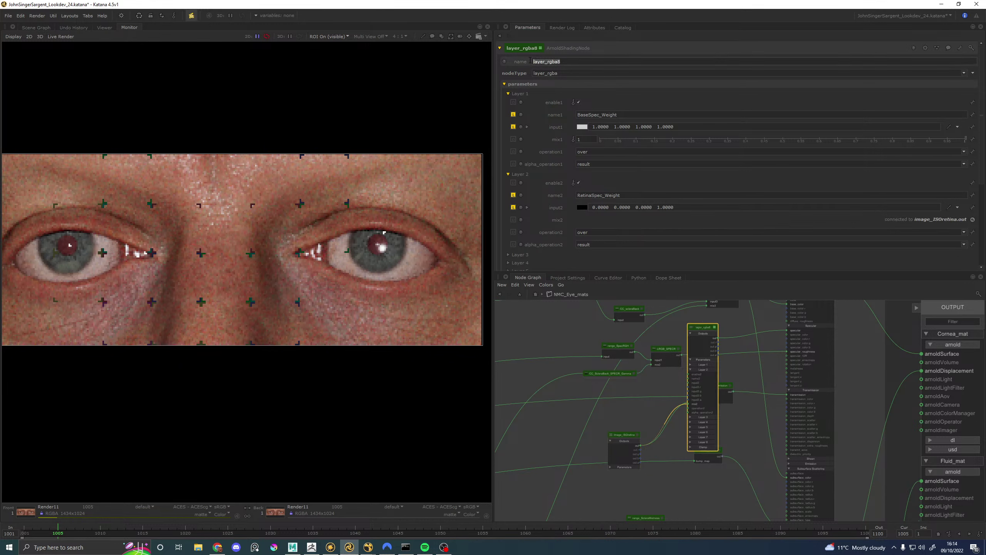
text(LRGB_SpecWeight)
key(Return)
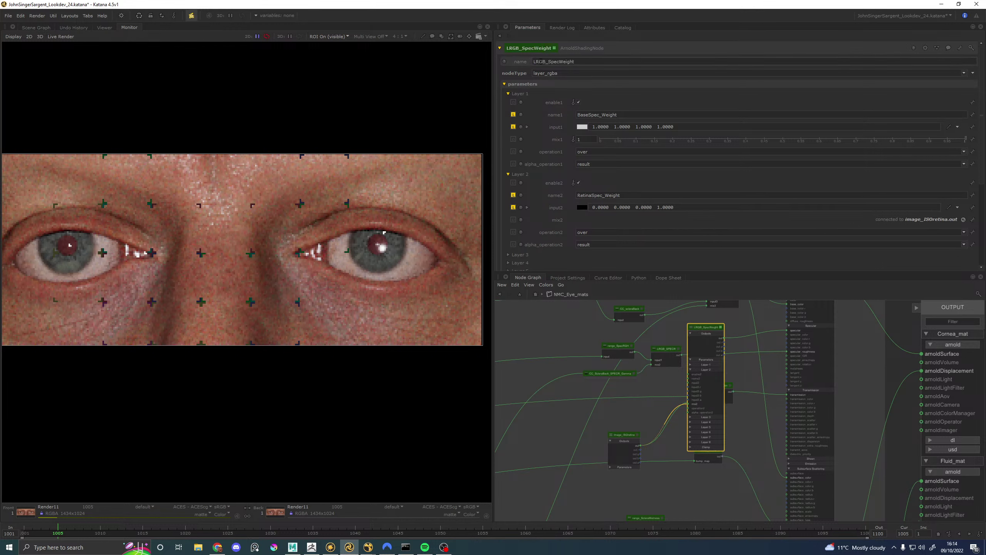
Step: Tidy the network by collapsing LRGB_SpecWeight and image_ISOretina to their connected ports and aligning both nodes
click(691, 328)
drag(702, 329, 719, 329)
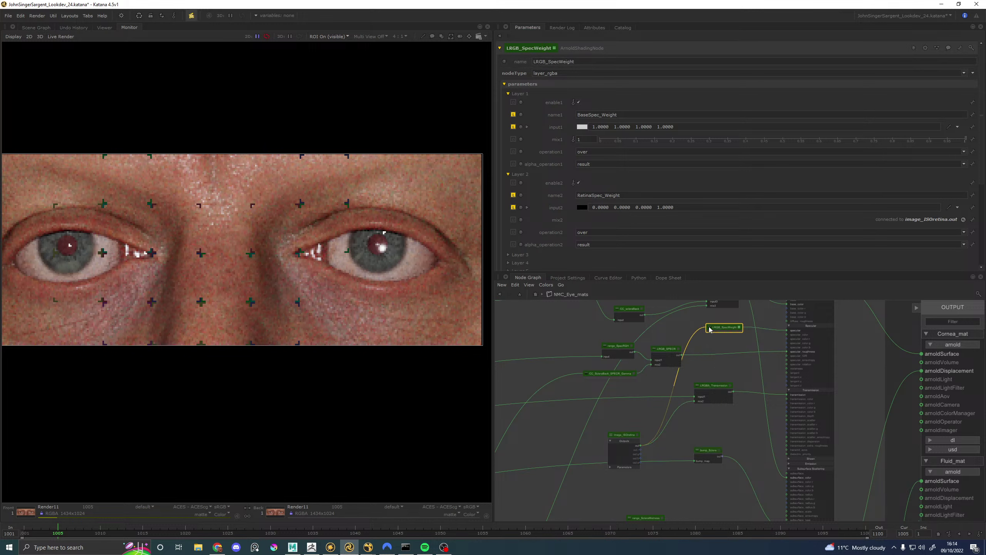
click(709, 328)
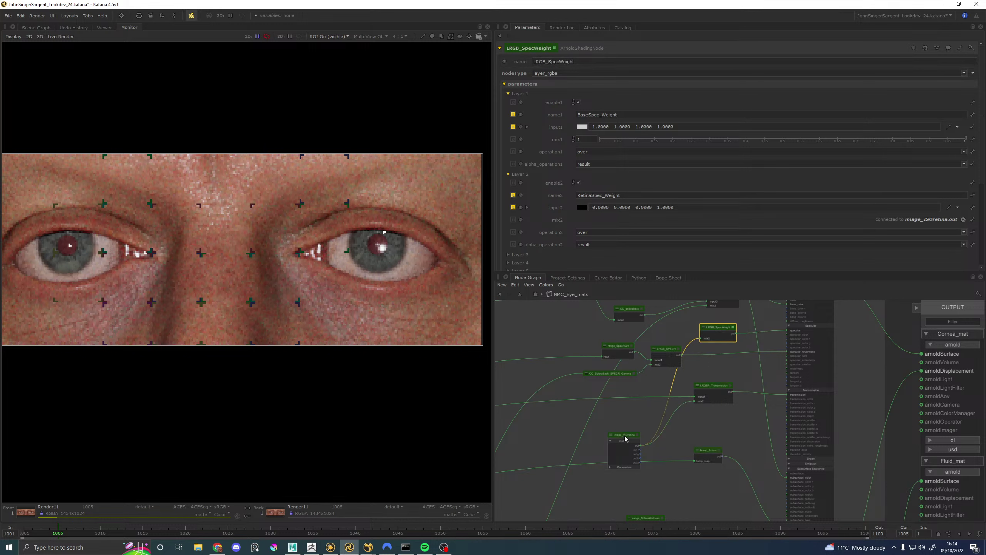
drag(625, 438, 620, 420)
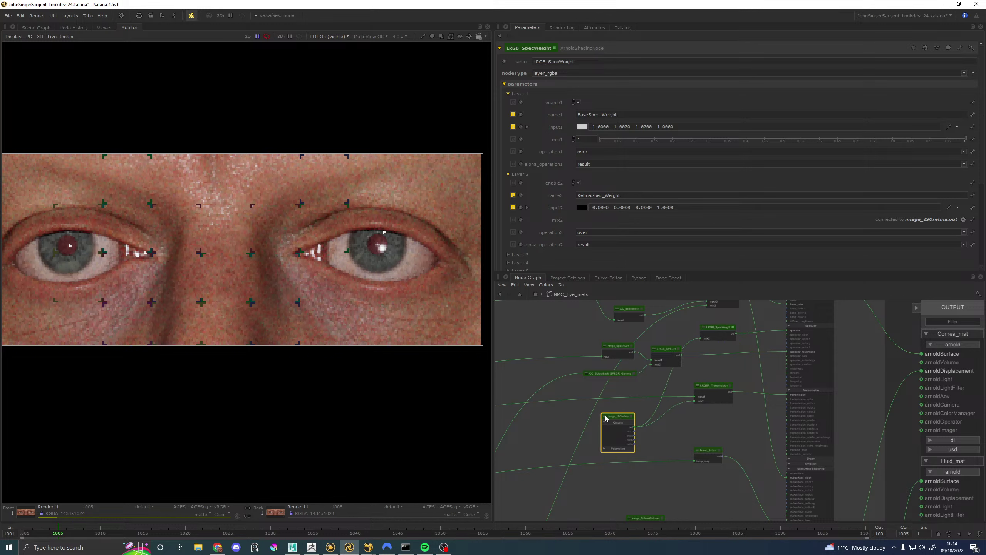
click(605, 417)
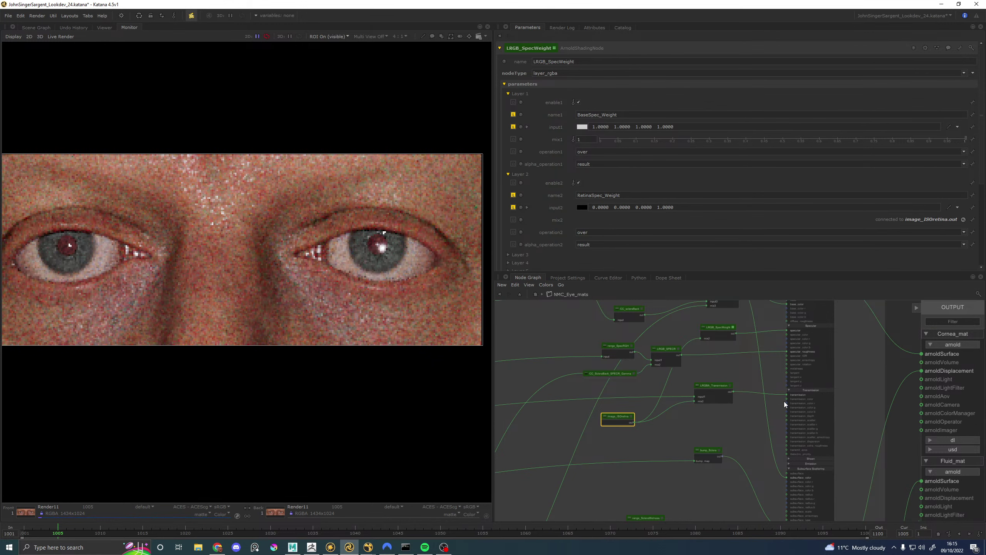
Step: Check the specular connections of Surface_Cornea_mat and the parameters of range_ScleraWetness, which drives its coat
middle_drag(739, 360, 700, 414)
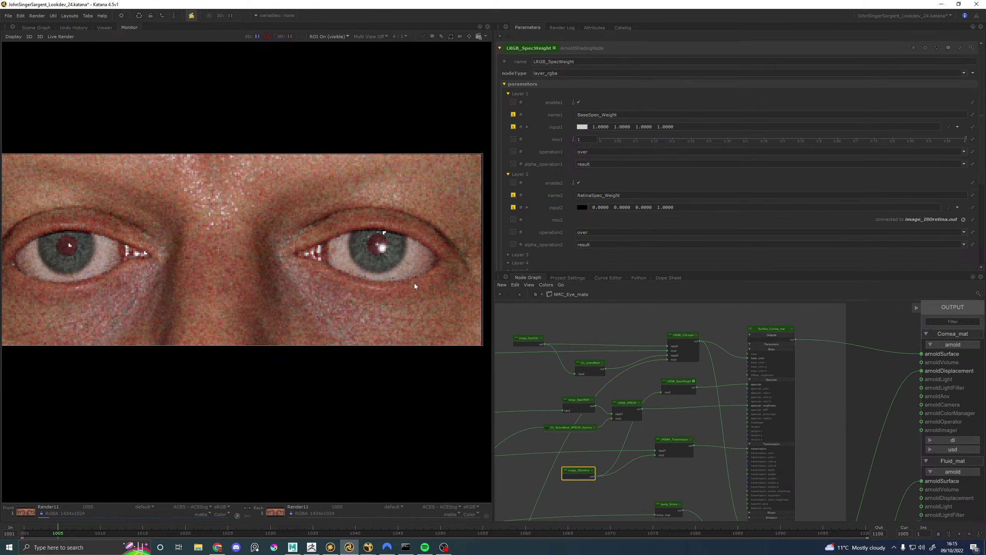
click(792, 329)
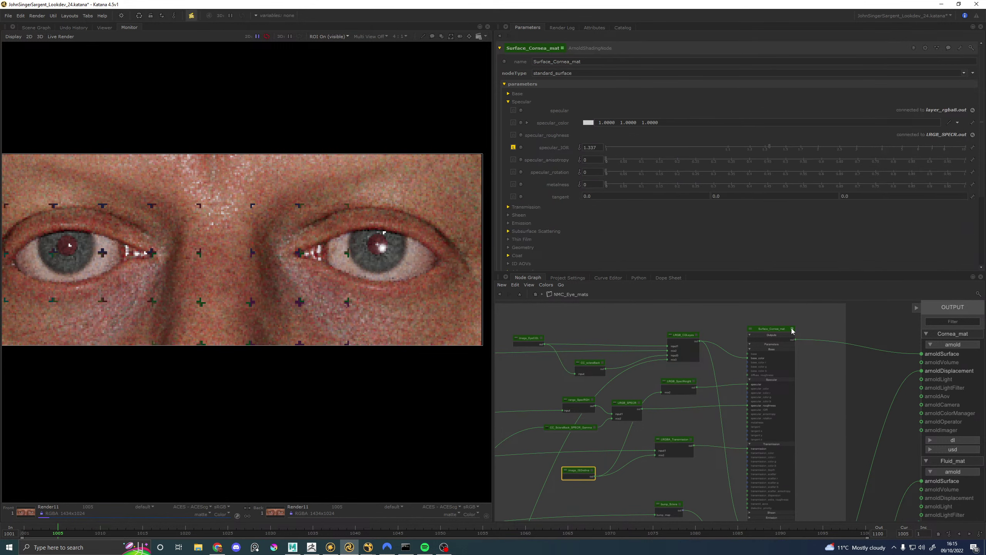
scroll(707, 350, up, 3)
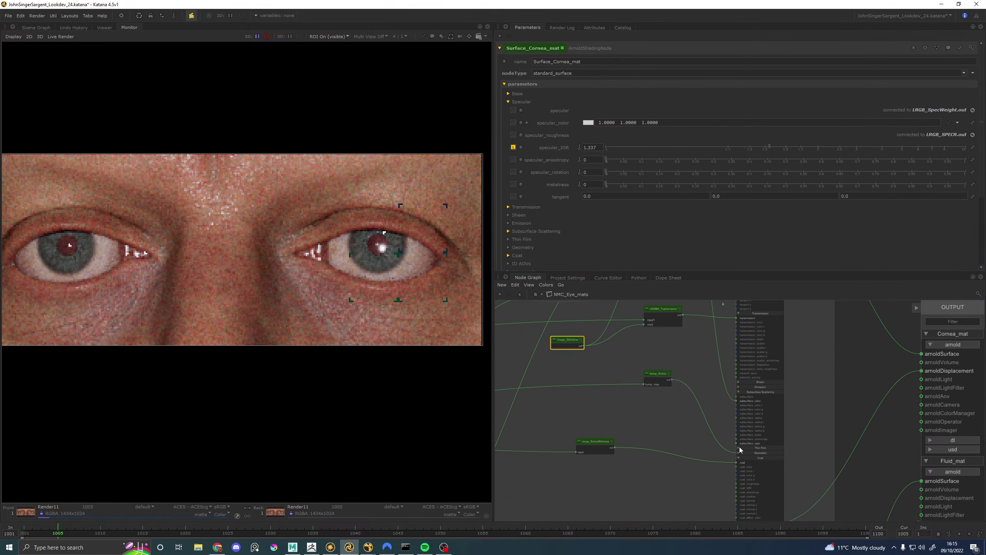
scroll(737, 462, up, 5)
middle_drag(538, 426, 769, 424)
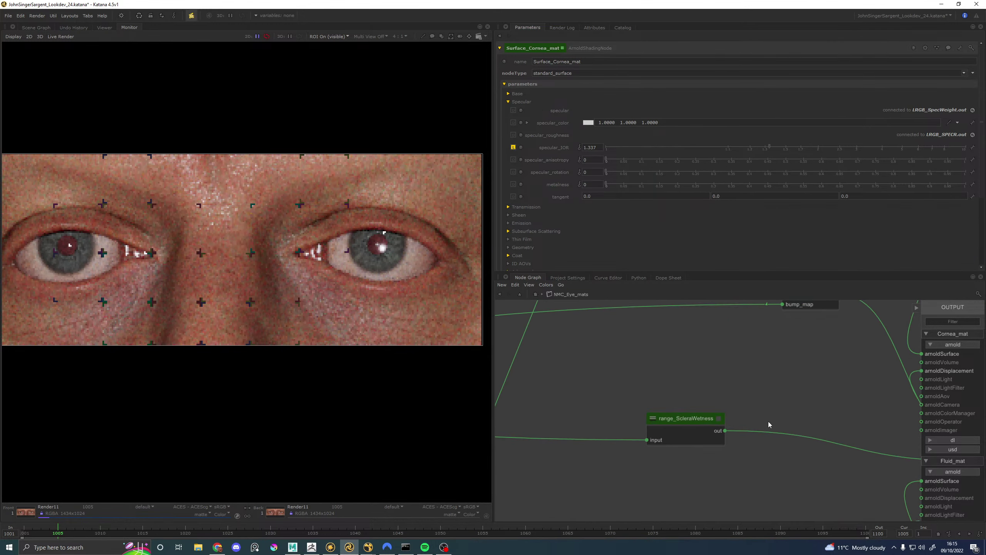
click(719, 420)
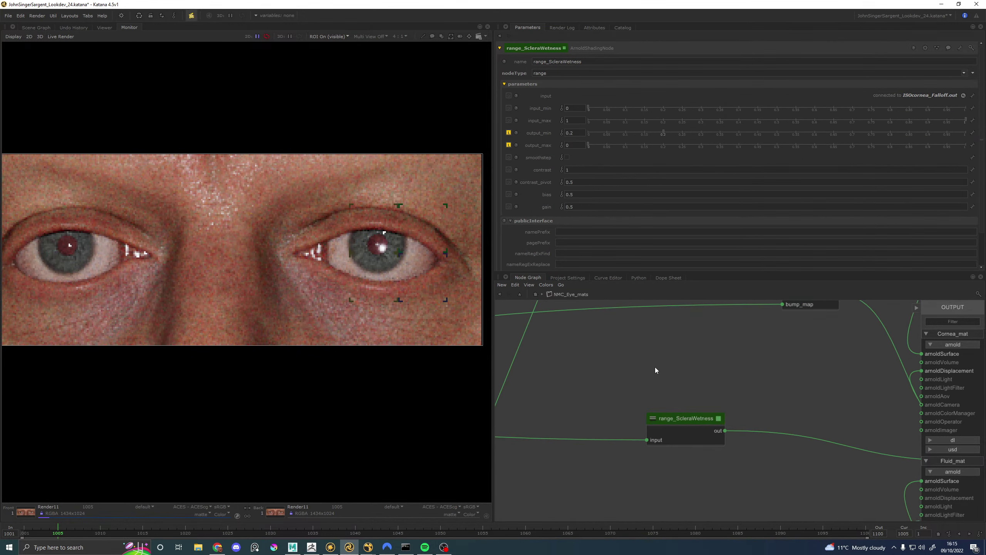
Step: Add a layer_rgba node between range_ScleraWetness and the coat input of Surface_Cornea_mat
scroll(656, 369, down, 3)
middle_drag(723, 387, 691, 398)
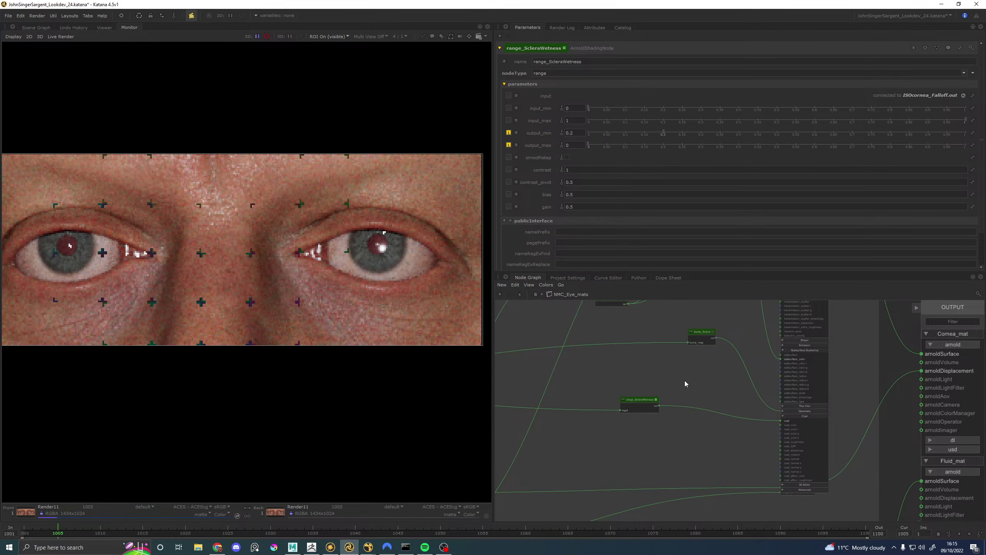
key(Tab)
text(lrgb)
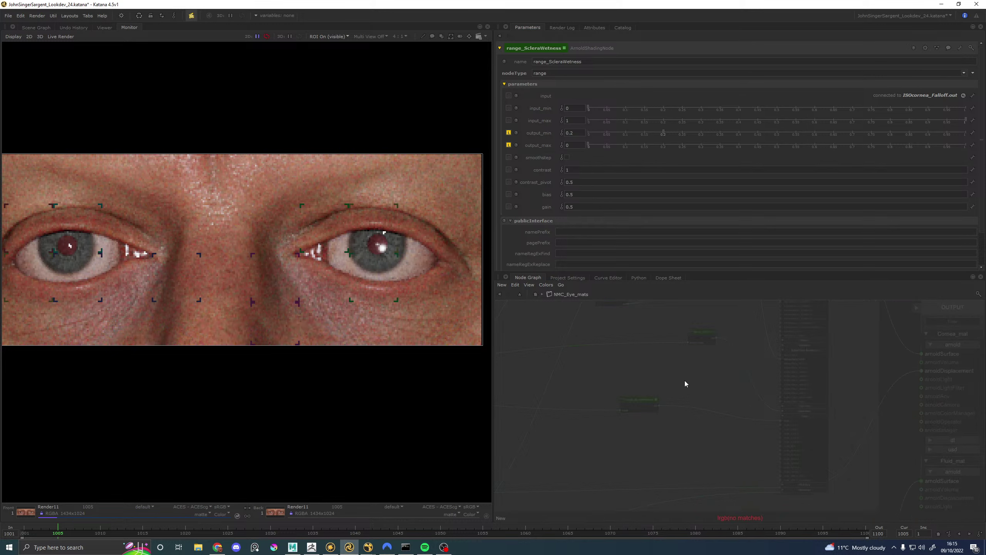
key(BackSpace)
key(BackSpace)
key(BackSpace)
key(BackSpace)
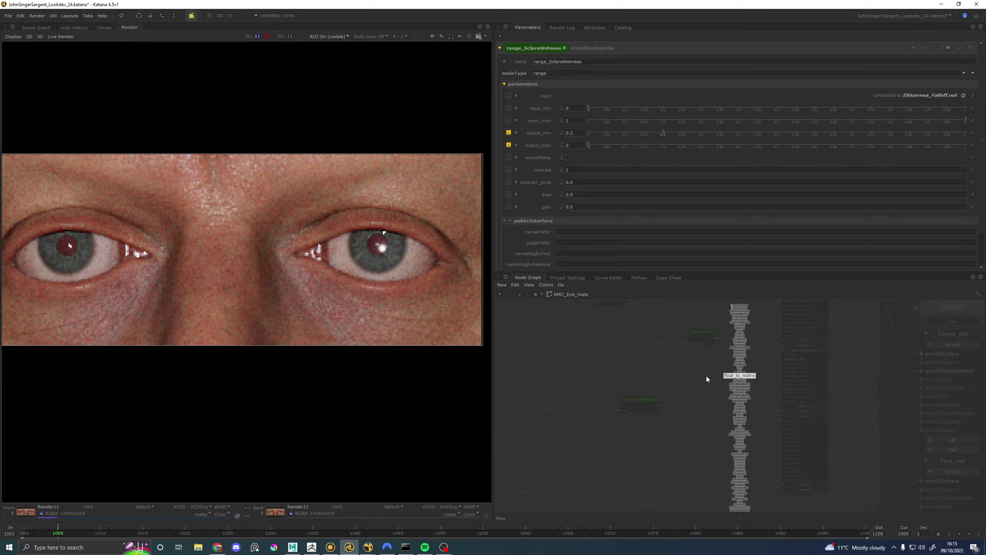
text(layer)
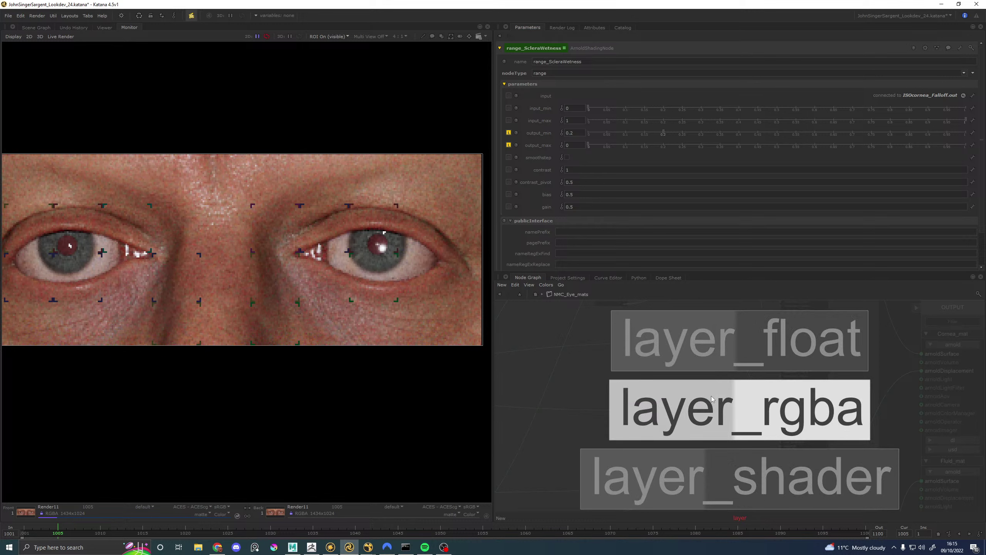
click(711, 398)
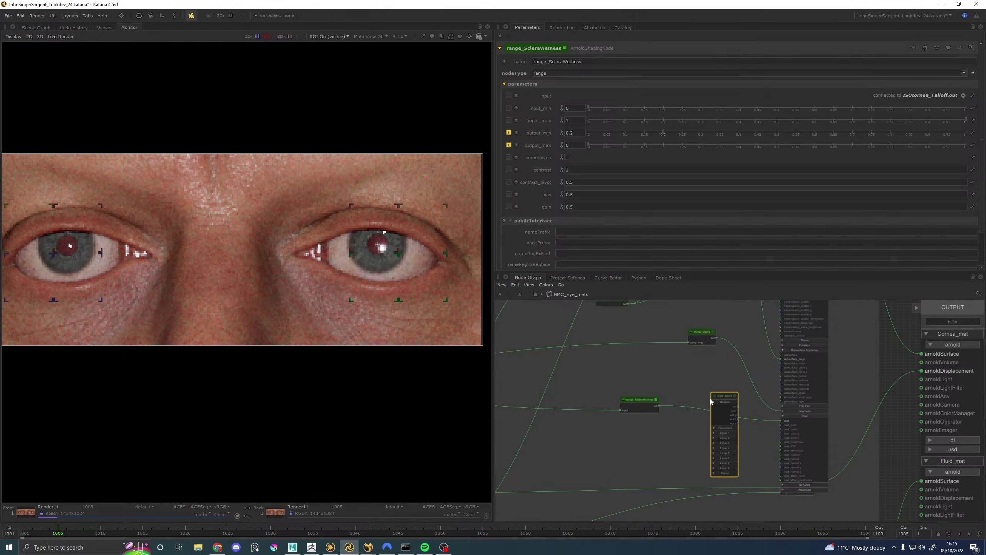
Step: Connect range_ScleraWetness to the new layer node's input1, and feed the layer node's output into the coat of Surface_Cornea_mat
click(736, 394)
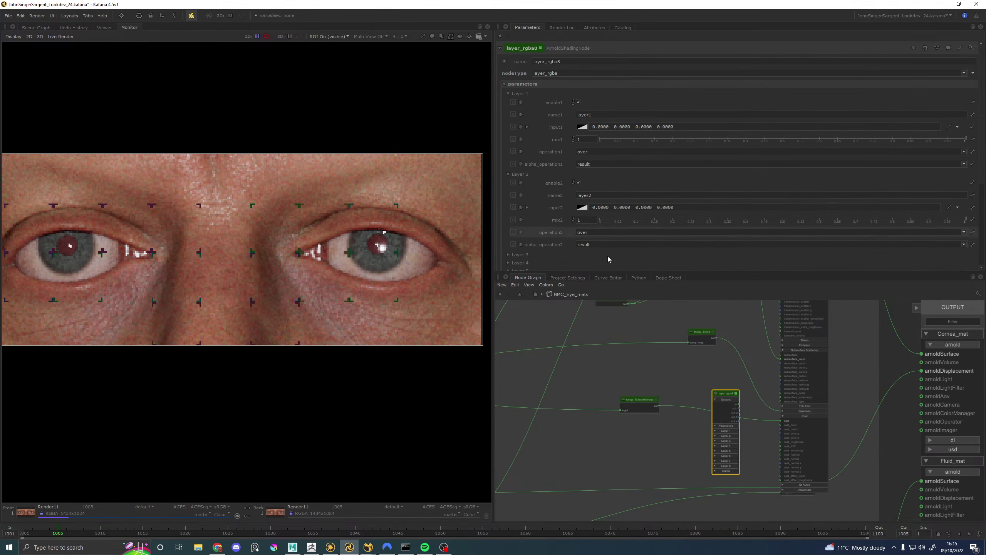
click(655, 400)
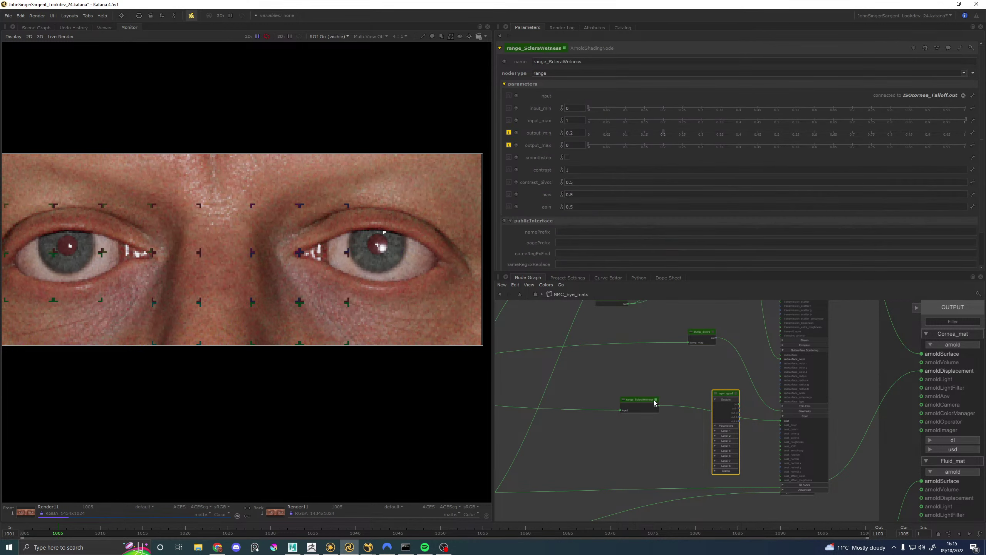
click(736, 393)
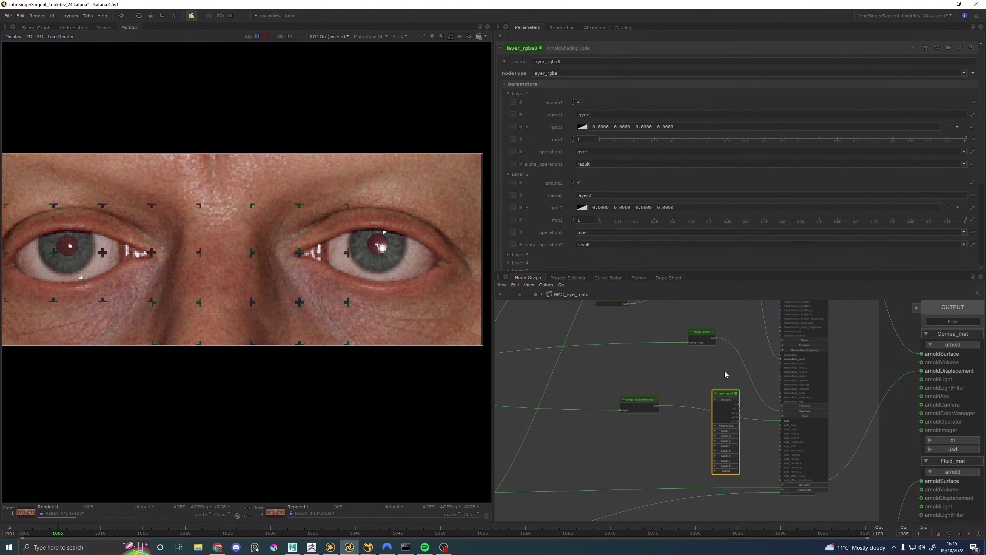
click(715, 430)
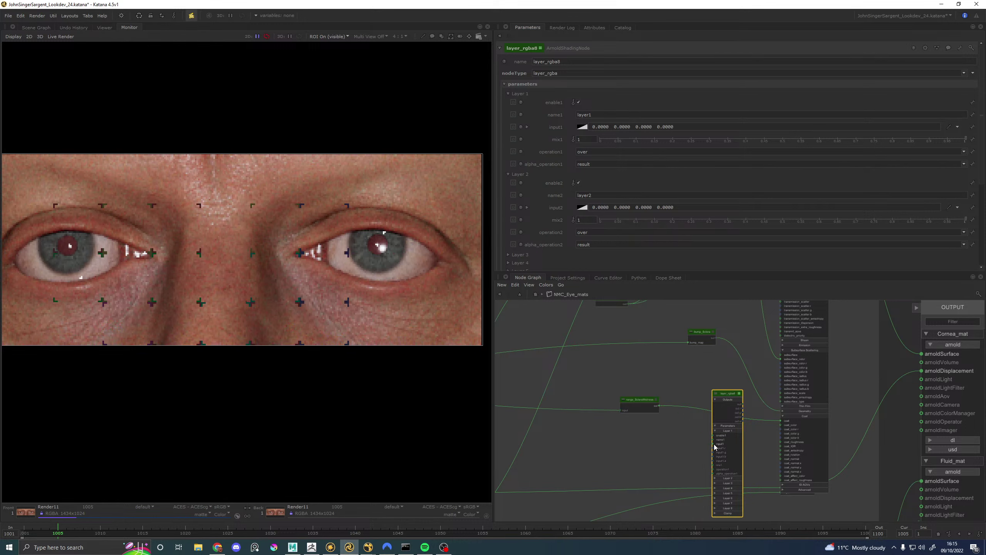
drag(715, 447, 659, 405)
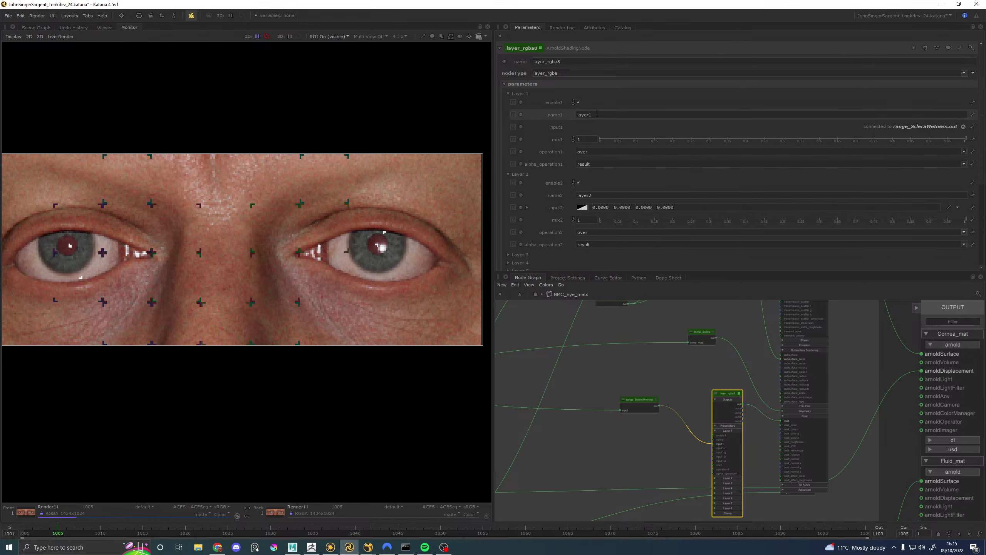
Step: Name Layer 1 of the new layer node BaseCoat_Weight
double_click(609, 116)
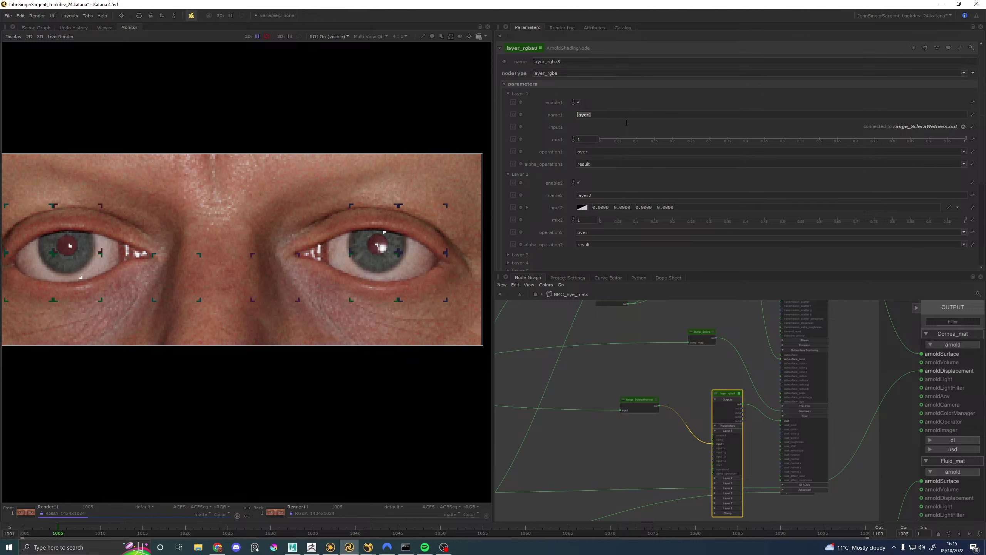
text(BaseS)
key(BackSpace)
text(Coat_Weight)
key(Return)
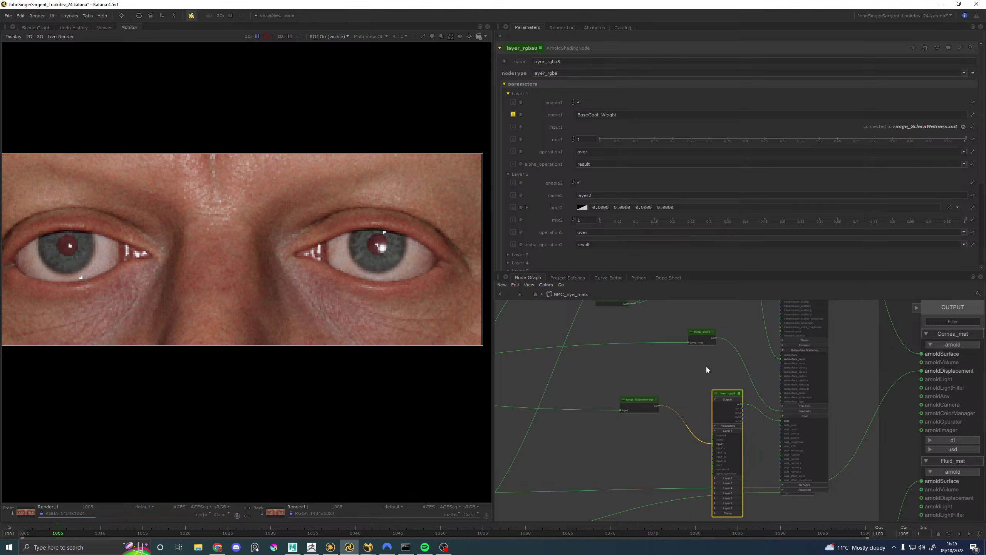
Step: Connect the image_ISOretina output to mix2 in Layer 2 of the coat layer node
middle_drag(706, 367, 664, 430)
click(714, 487)
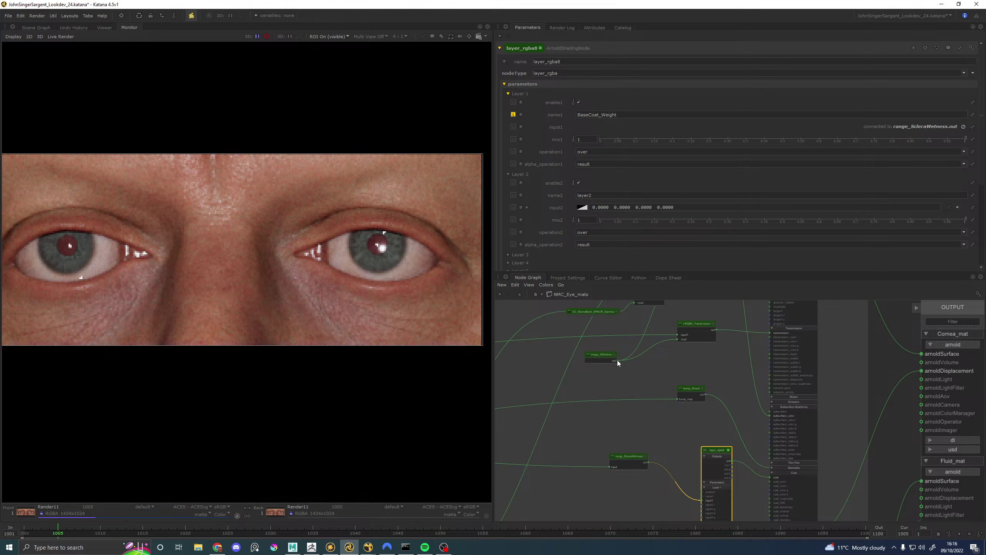
drag(617, 361, 668, 426)
scroll(665, 462, up, 4)
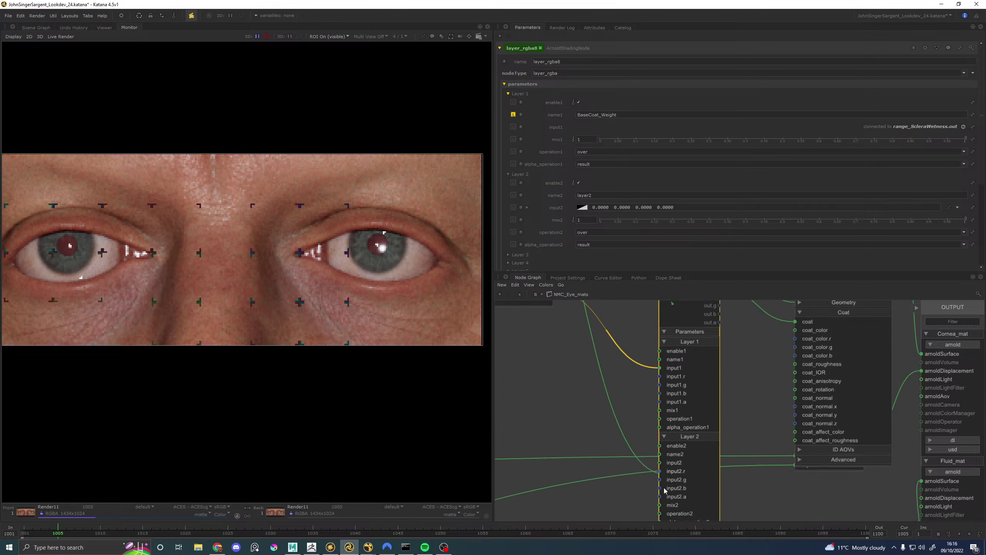
click(661, 483)
middle_drag(676, 389, 668, 500)
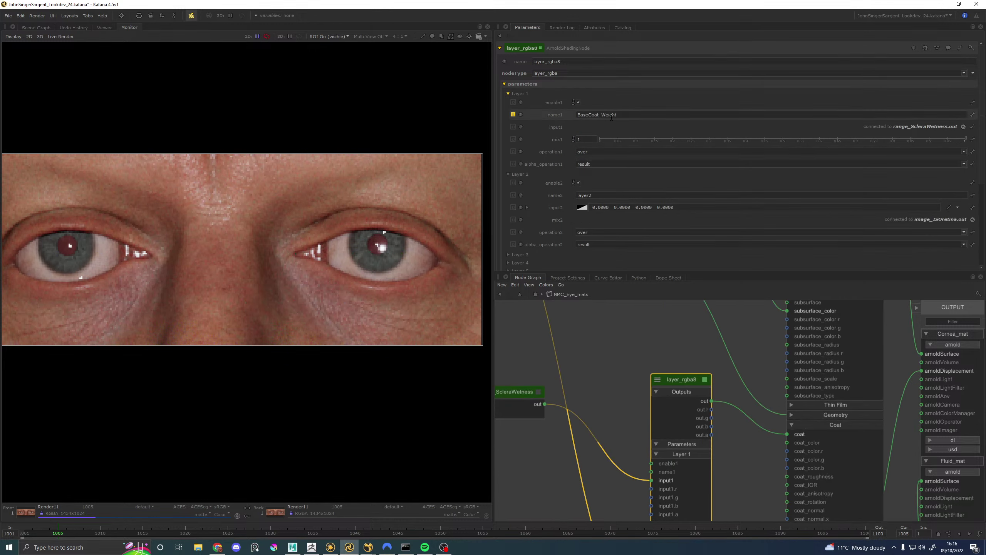
Step: Set the alpha of Layer 2's black input2 color to 1 and name the layer RetinaCoat_Weight
double_click(664, 207)
text(1)
key(Return)
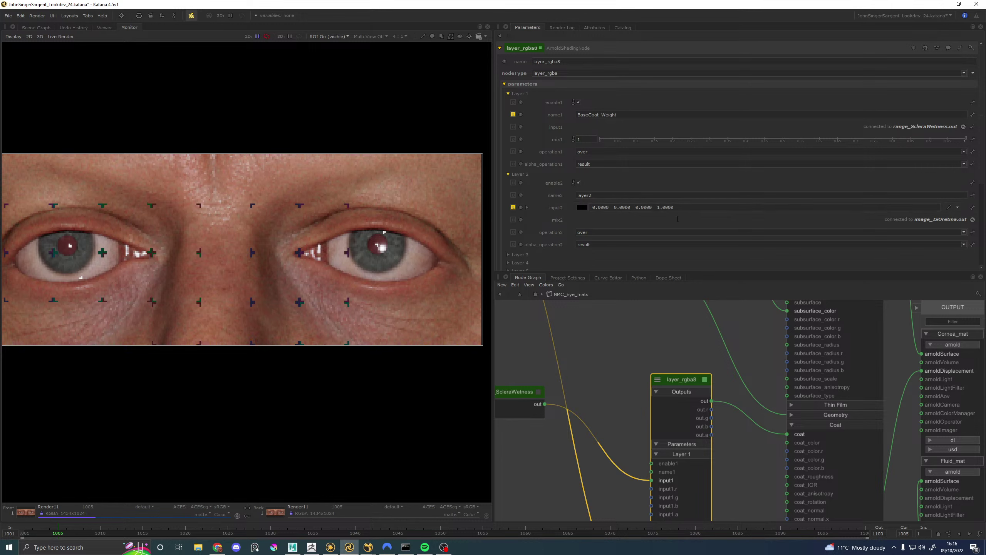
text(Retina)
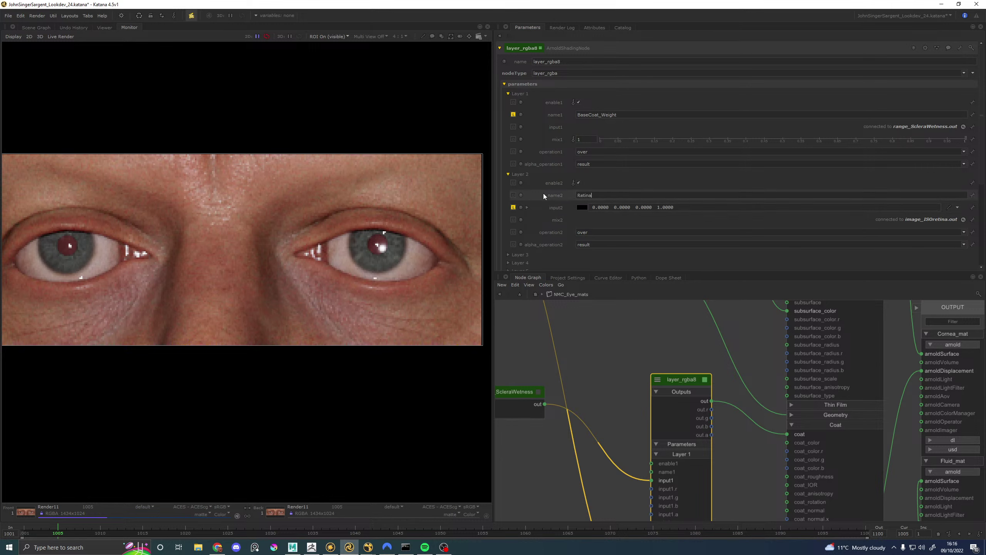
key(Return)
text(Co)
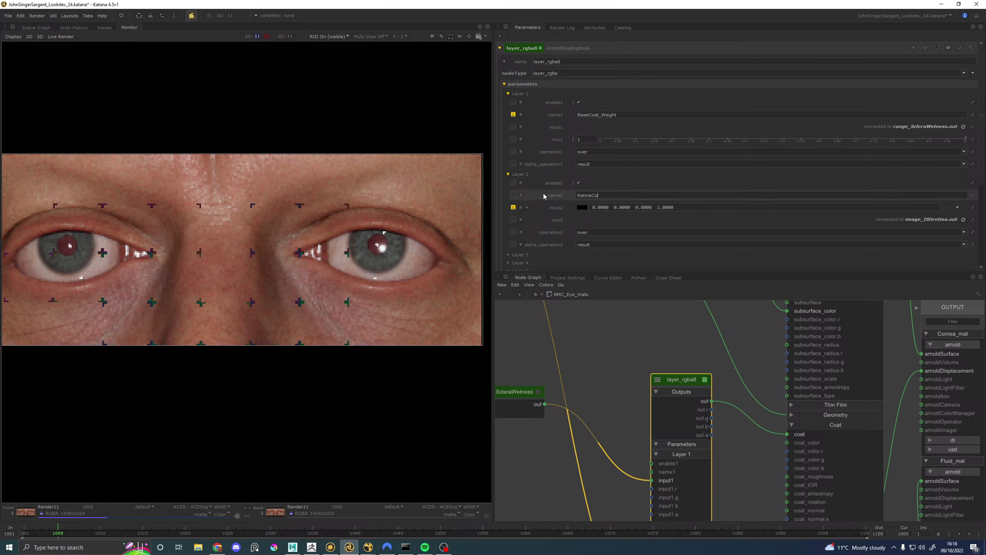
text(at_Weight)
key(Return)
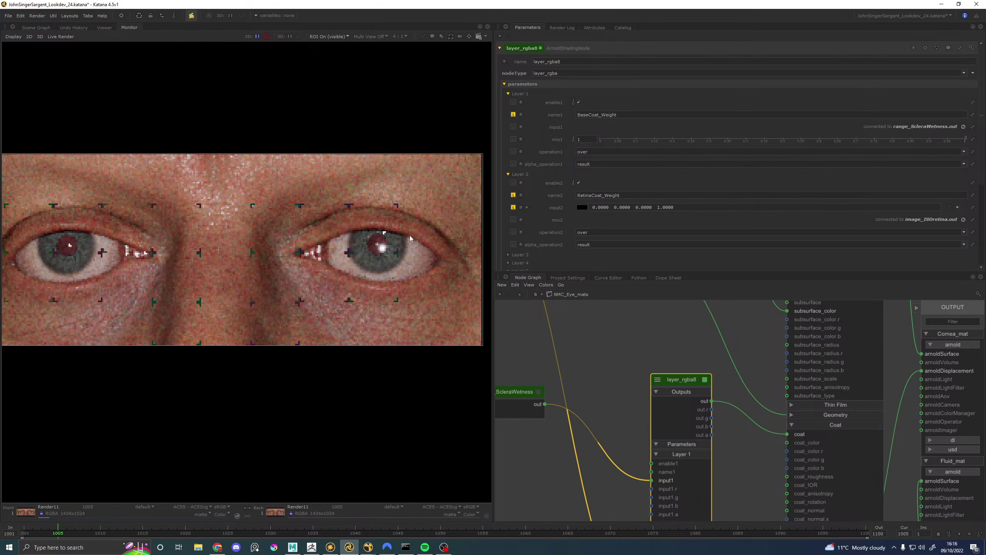
Step: Open the parameters of Surface_Cornea_mat and connect image_ISOretina to its emission input as a mask test
scroll(684, 347, down, 5)
scroll(663, 421, up, 3)
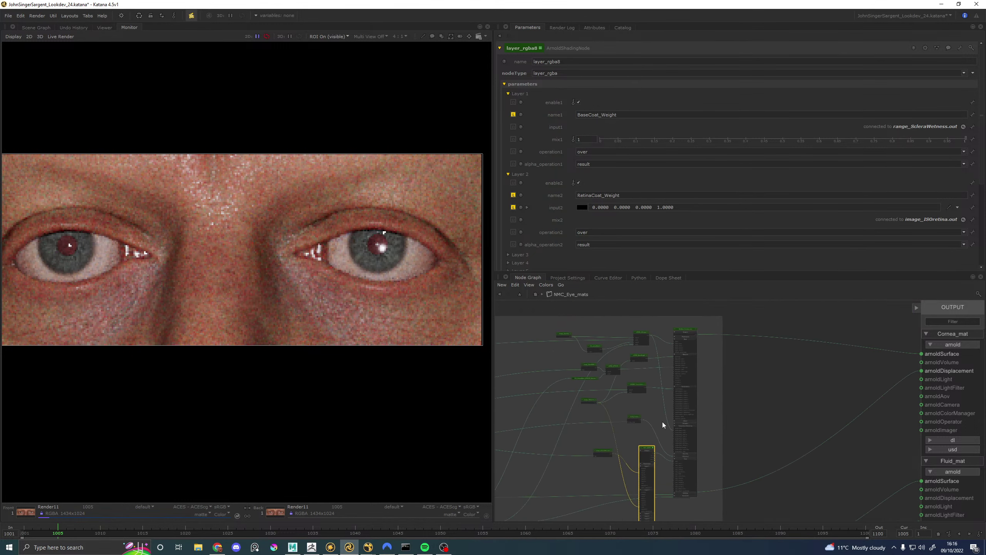
click(696, 333)
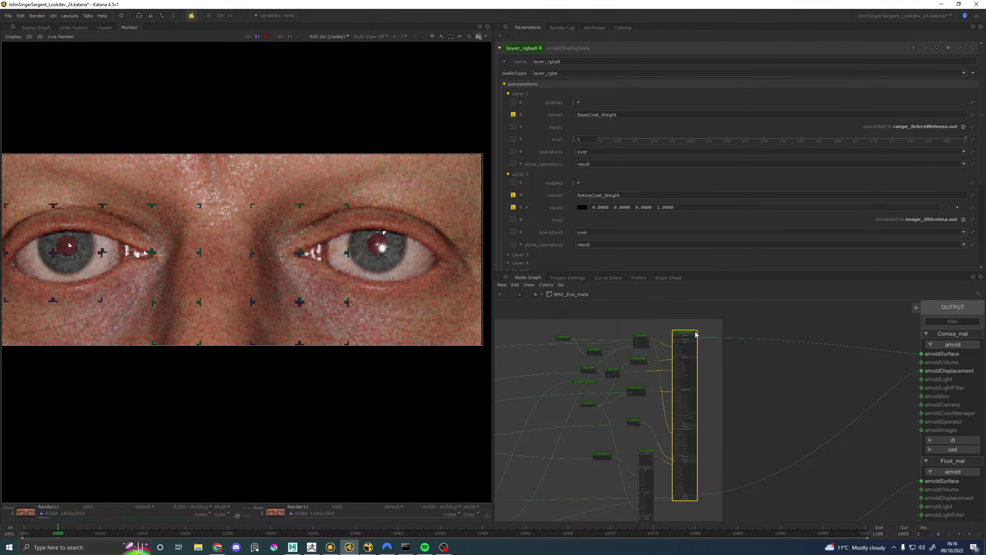
scroll(696, 333, up, 8)
click(698, 334)
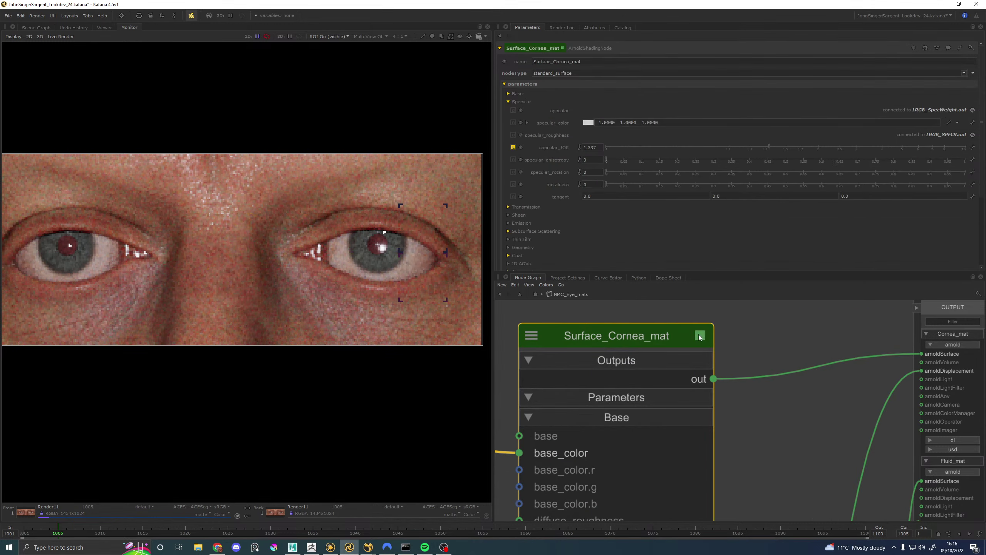
scroll(681, 369, down, 6)
middle_drag(681, 369, 690, 303)
middle_drag(634, 383, 643, 364)
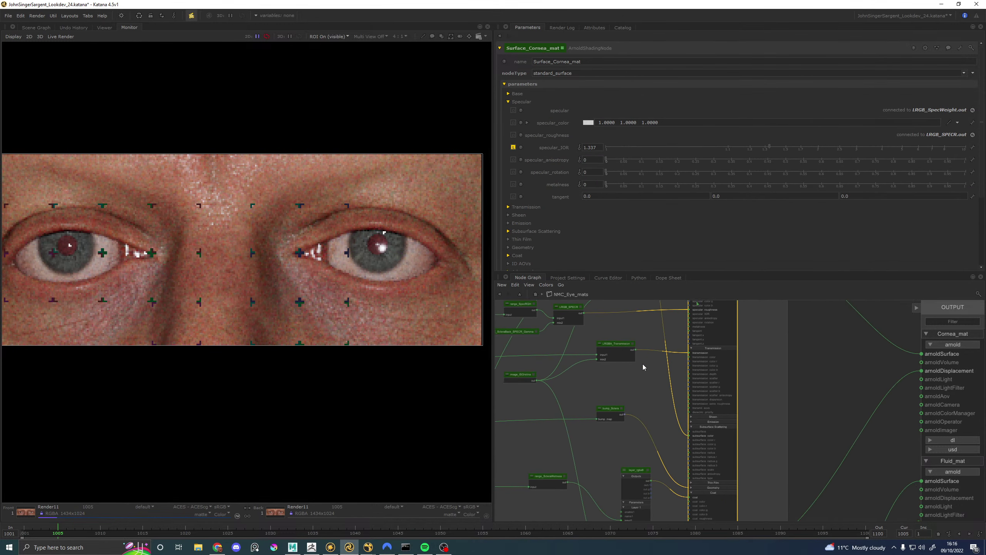
click(694, 422)
scroll(630, 433, up, 2)
scroll(615, 433, down, 2)
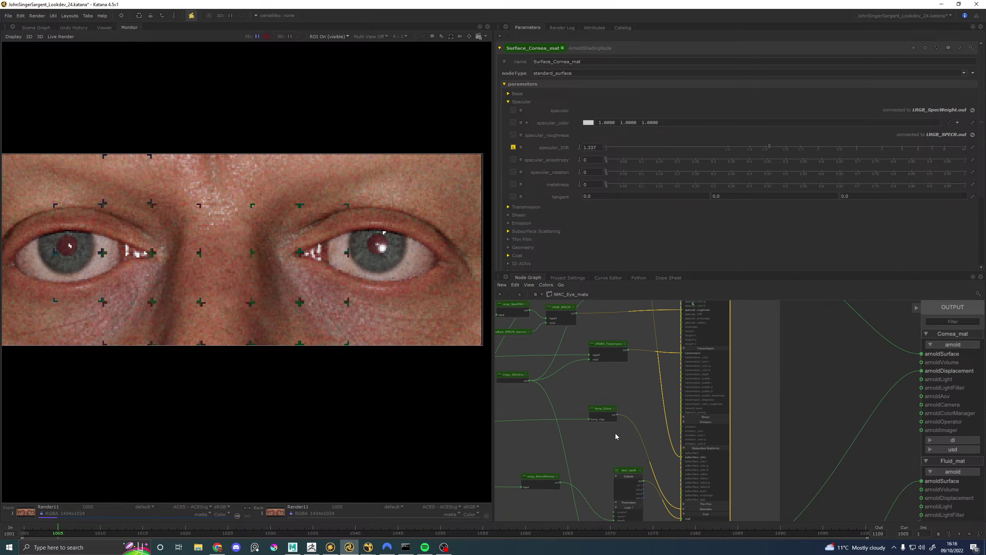
middle_drag(614, 432, 661, 364)
scroll(633, 394, up, 2)
scroll(609, 420, down, 2)
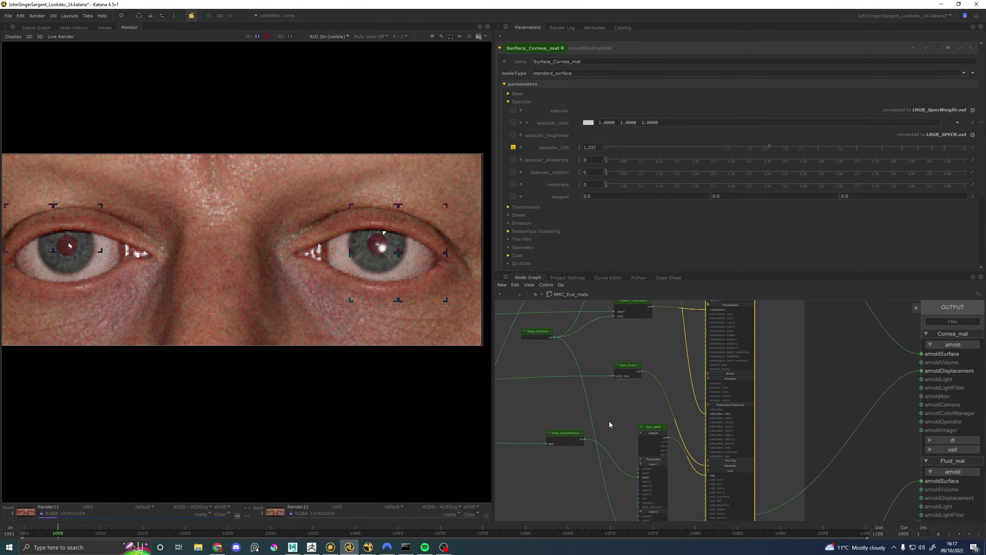
middle_drag(611, 427, 611, 443)
drag(558, 360, 709, 406)
Step: Set the emission_color of Surface_Cornea_mat to pure green, 0 1 0
key(f)
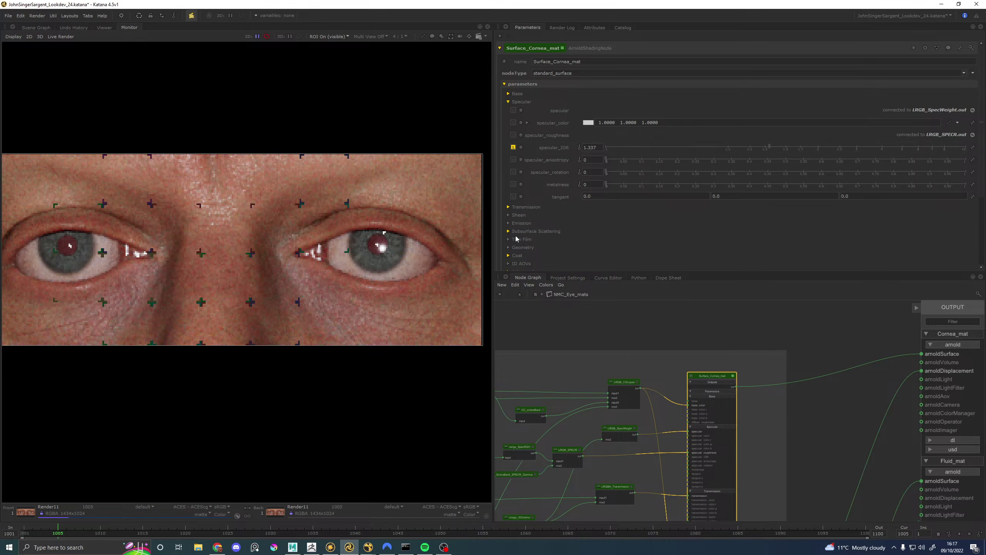
click(521, 223)
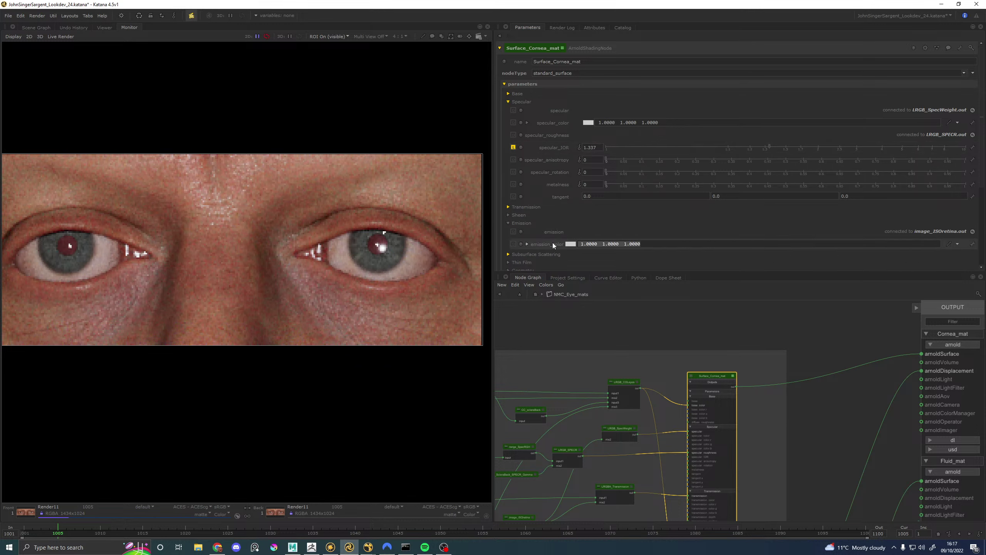
text(0 1)
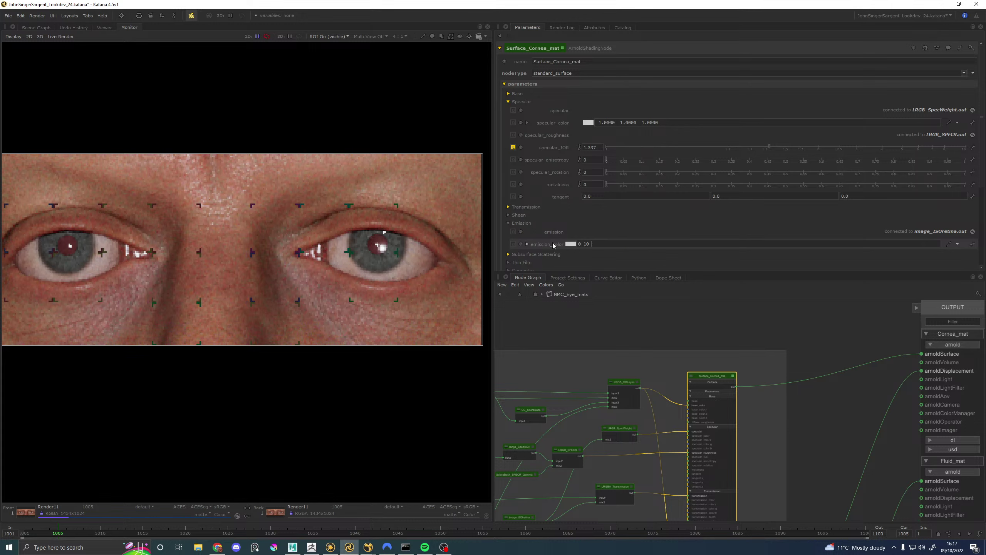
text( 0)
key(Return)
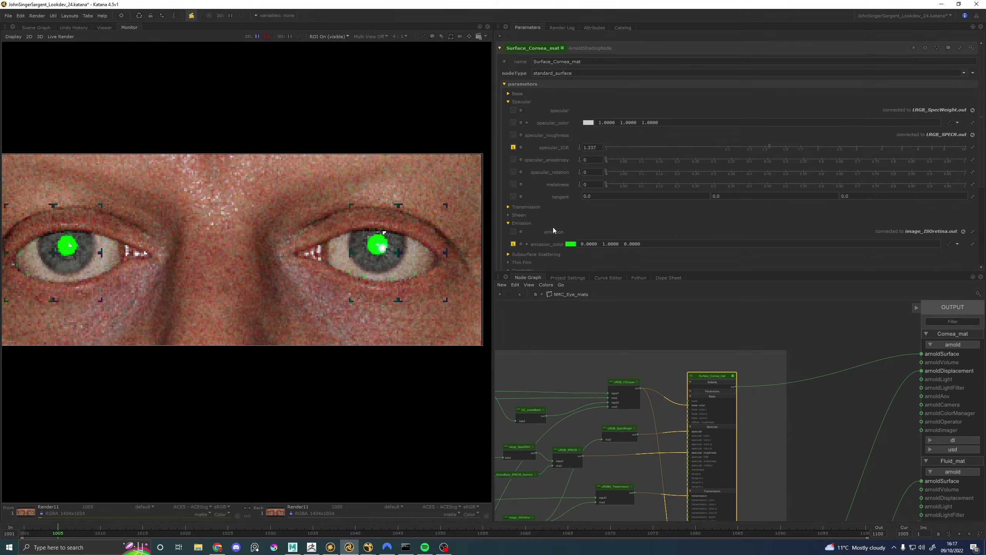
Step: Reset the emission_color of Surface_Cornea_mat to its default and disconnect image_ISOretina from its emission
click(513, 243)
scroll(621, 388, down, 3)
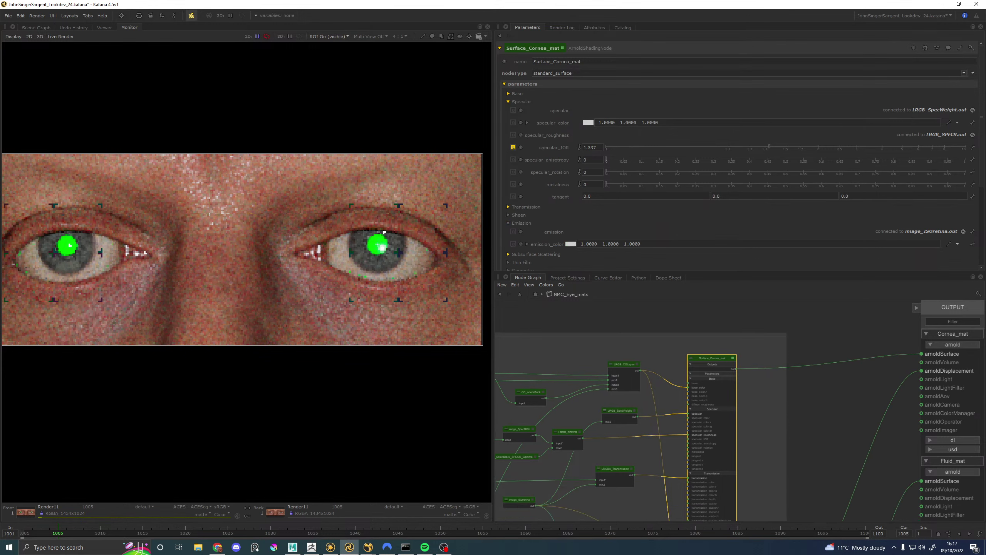
scroll(668, 434, up, 5)
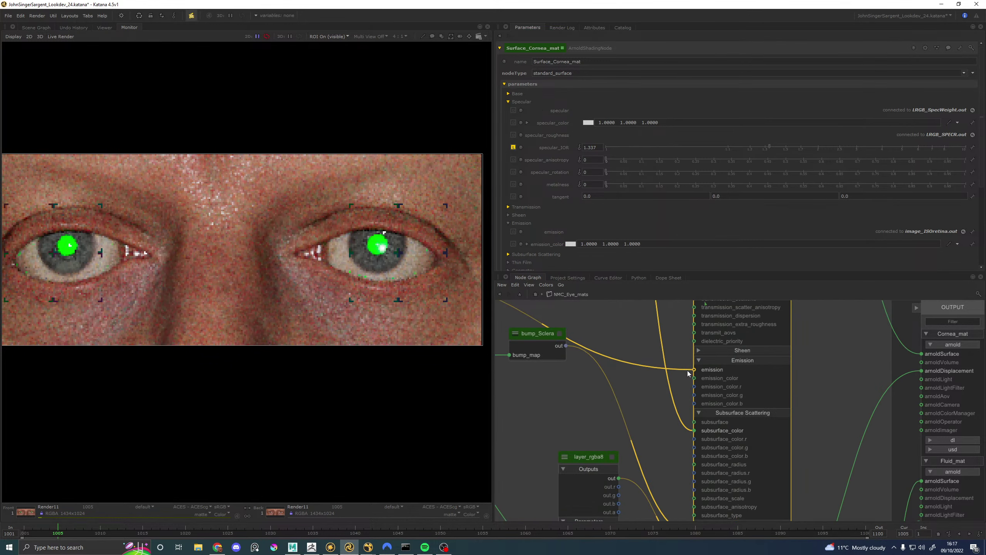
drag(688, 370, 646, 401)
scroll(646, 401, down, 5)
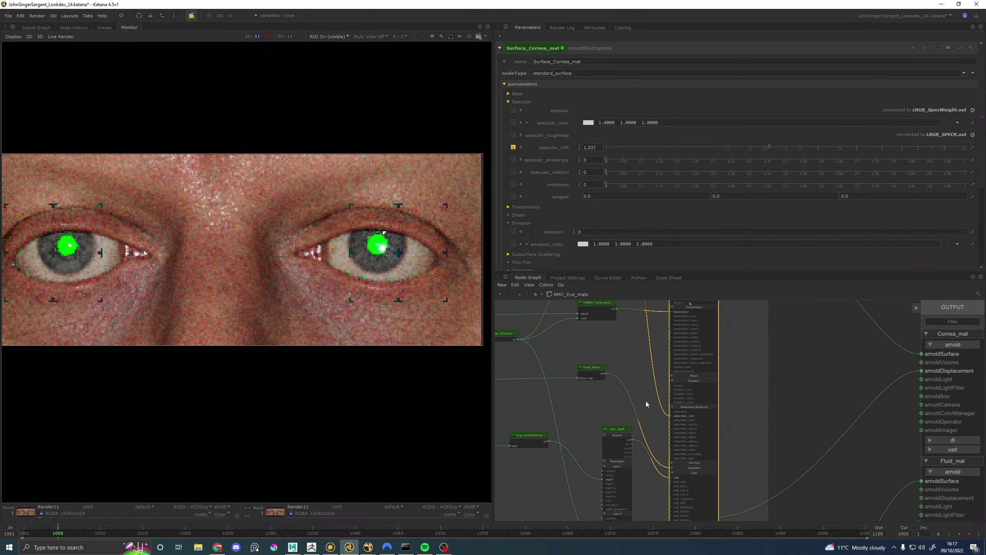
Step: Leave the NMC_Eye_mats material network and return to the Shading section of the main node graph
middle_drag(608, 368, 703, 461)
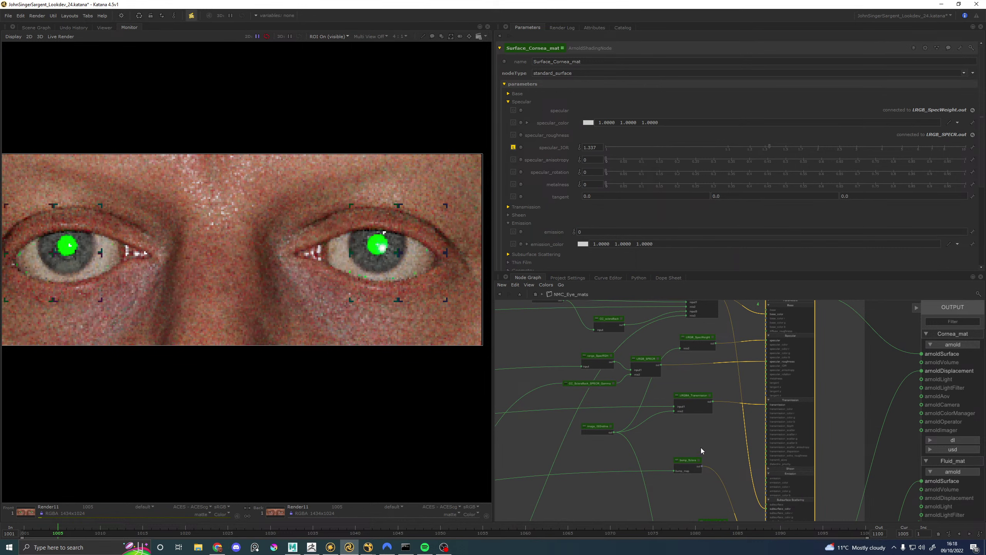
scroll(671, 375, down, 3)
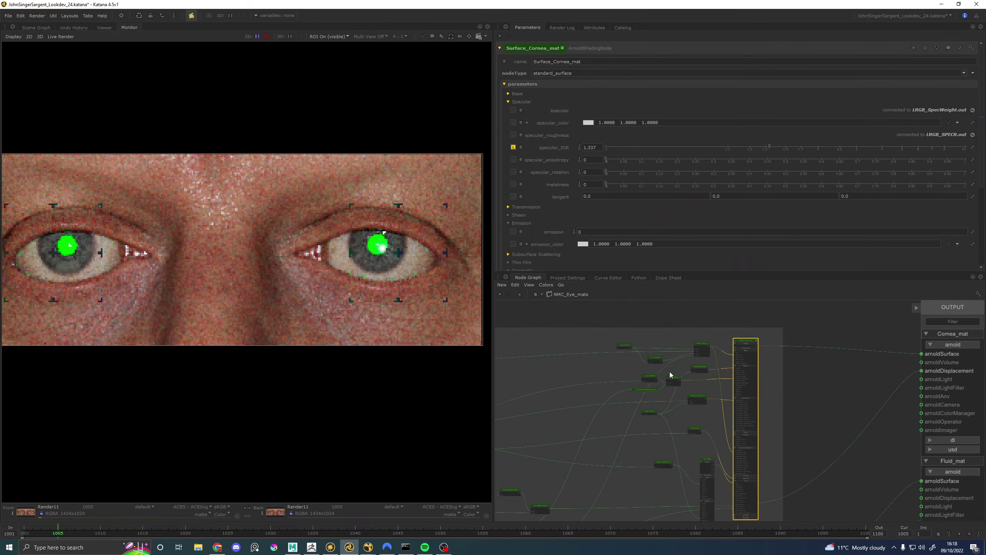
key(ctrl+BackSpace)
scroll(674, 466, down, 5)
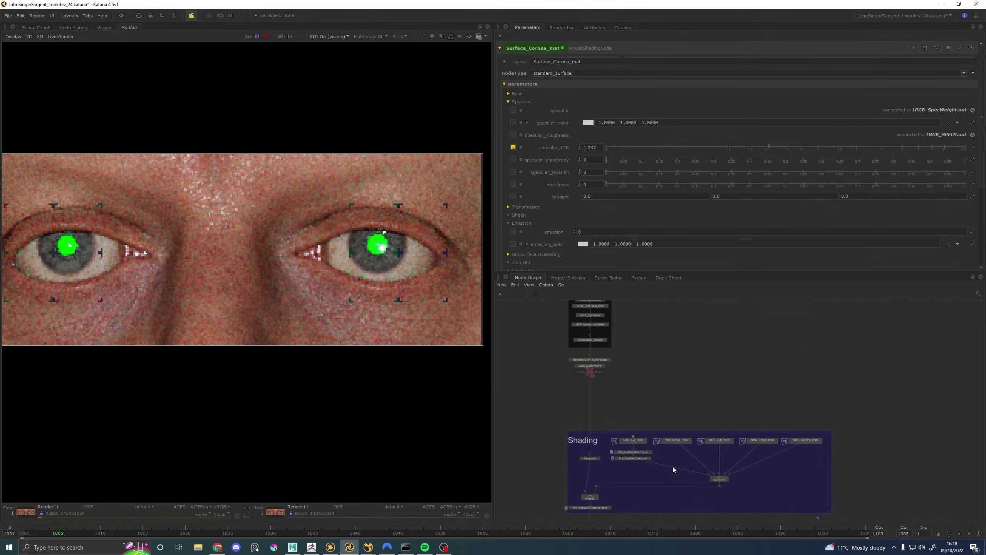
Step: Enter the NMC_Eye_mats material network and open the parameters of surface_Fluid_mat in the Fluid group
middle_drag(697, 485, 690, 362)
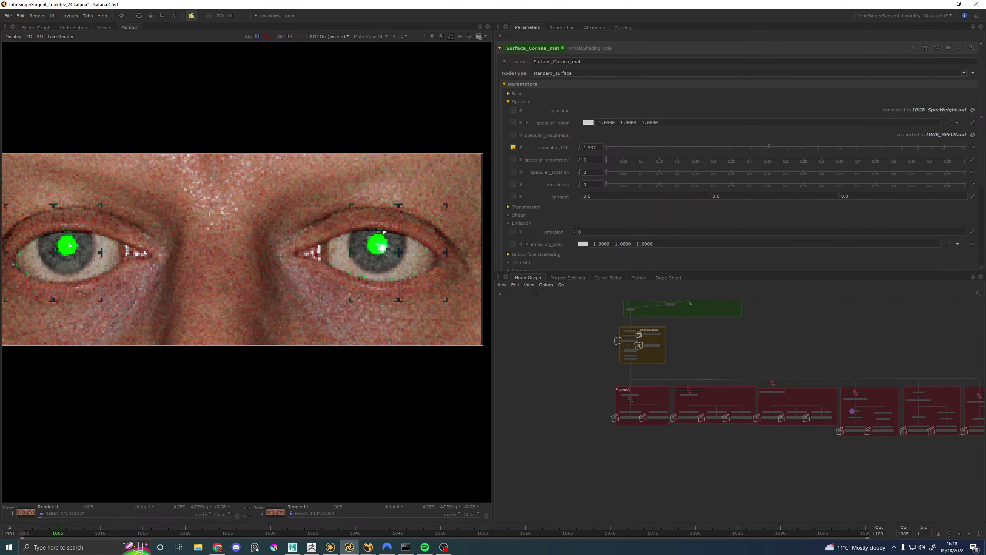
middle_drag(690, 304, 685, 382)
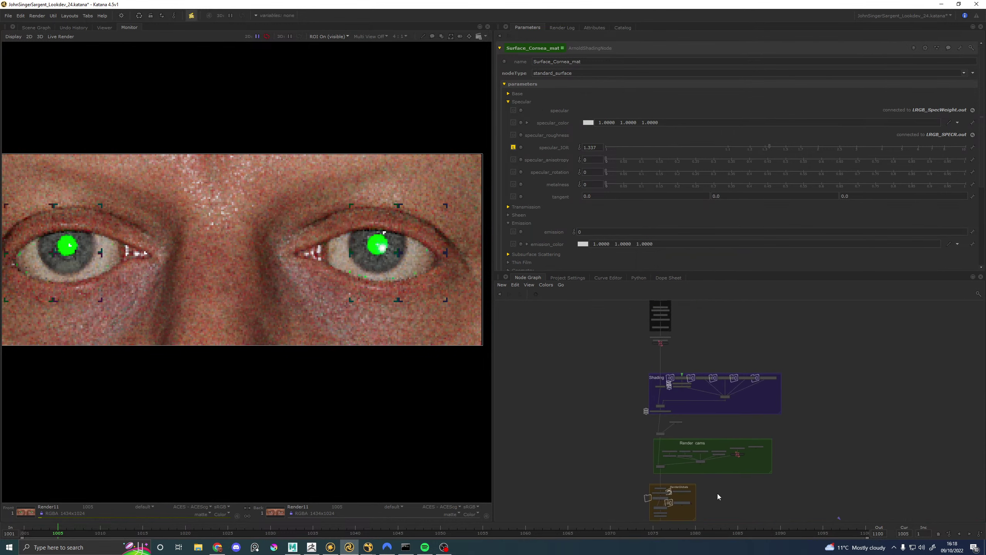
ctrl+middle_click(685, 383)
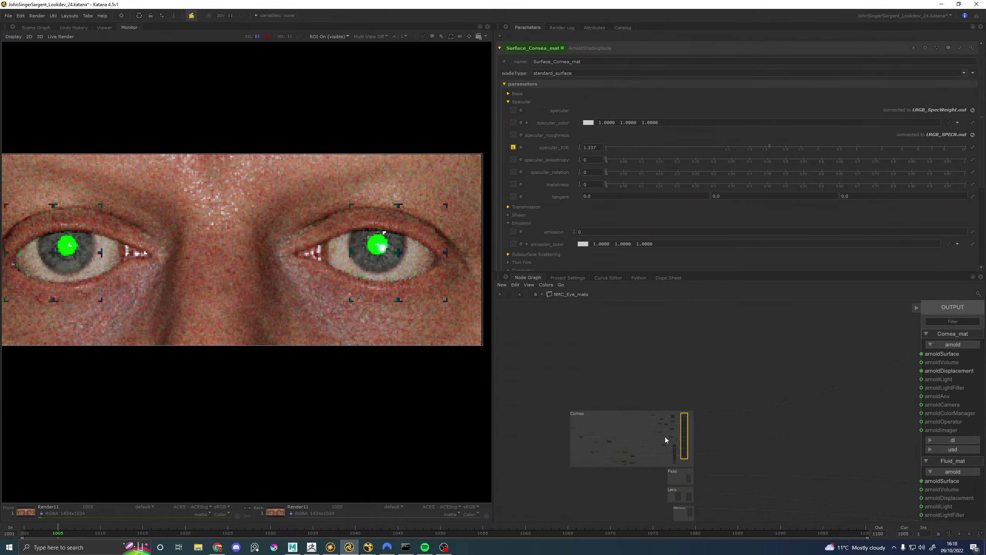
scroll(665, 436, up, 4)
click(647, 432)
scroll(673, 383, down, 2)
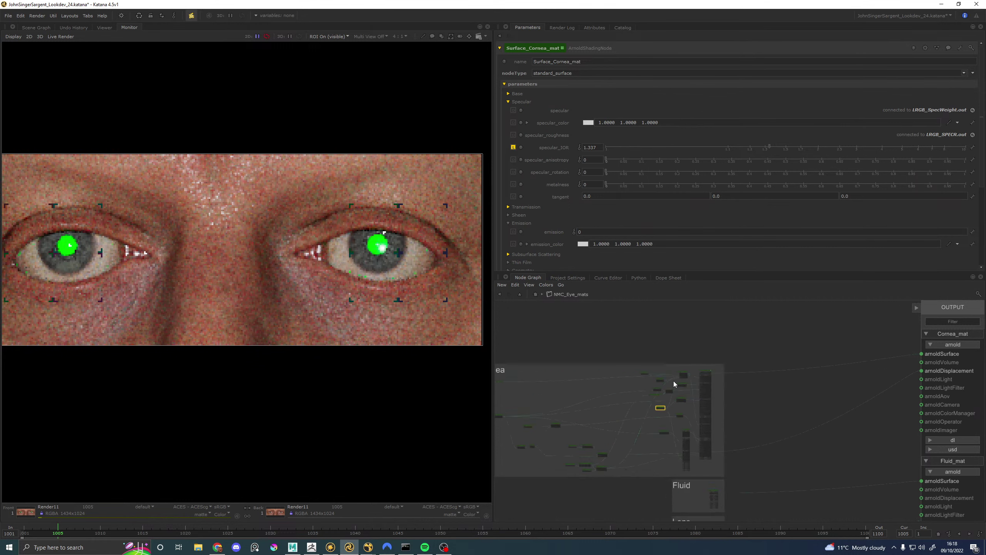
scroll(675, 383, down, 5)
scroll(676, 408, up, 5)
scroll(710, 421, up, 4)
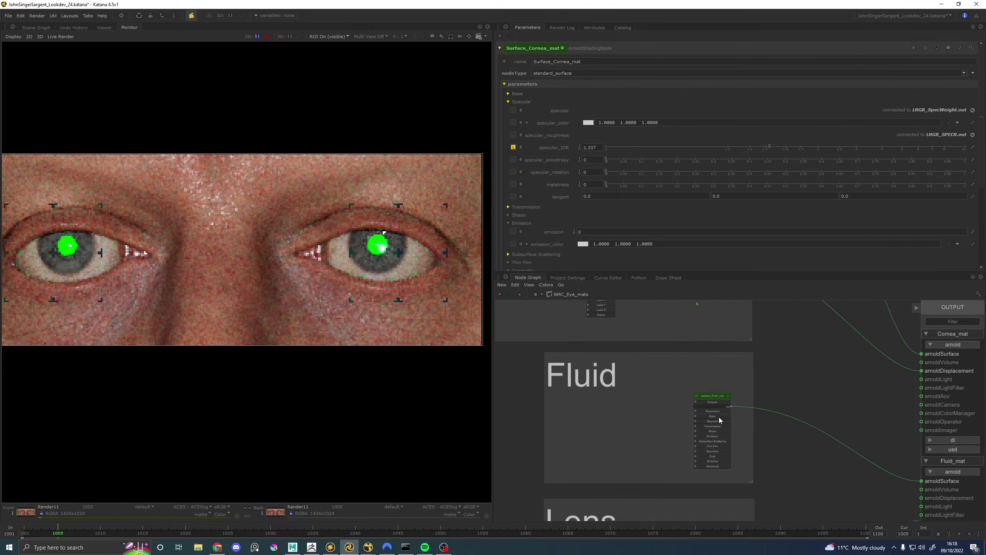
click(728, 397)
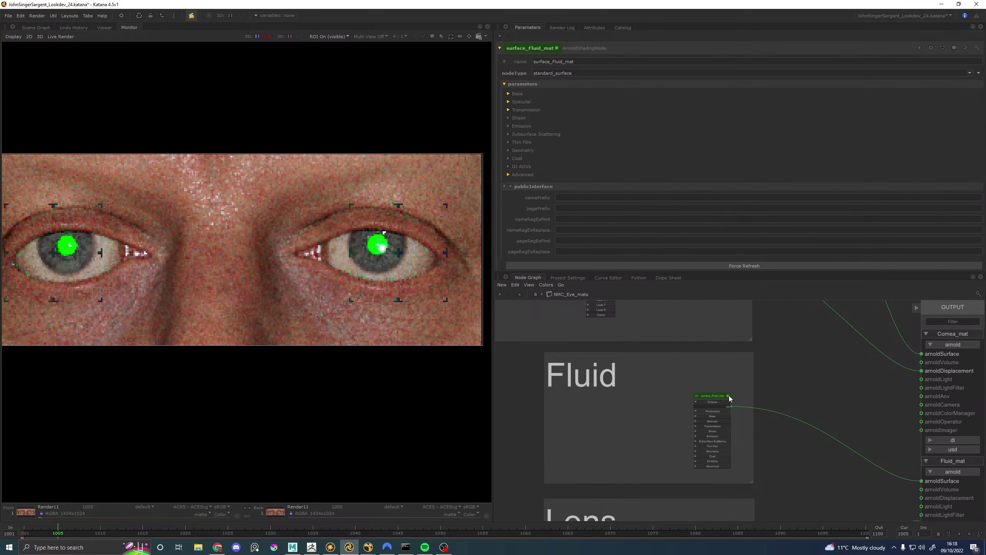
Step: Set the specular_IOR of surface_Fluid_mat to 1.01 as a refraction test
click(519, 102)
click(520, 109)
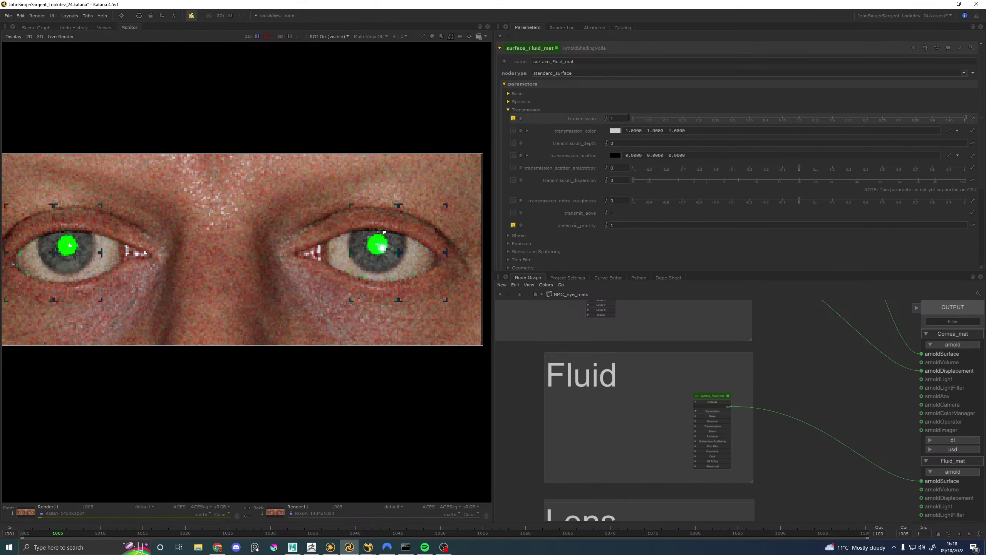
click(965, 118)
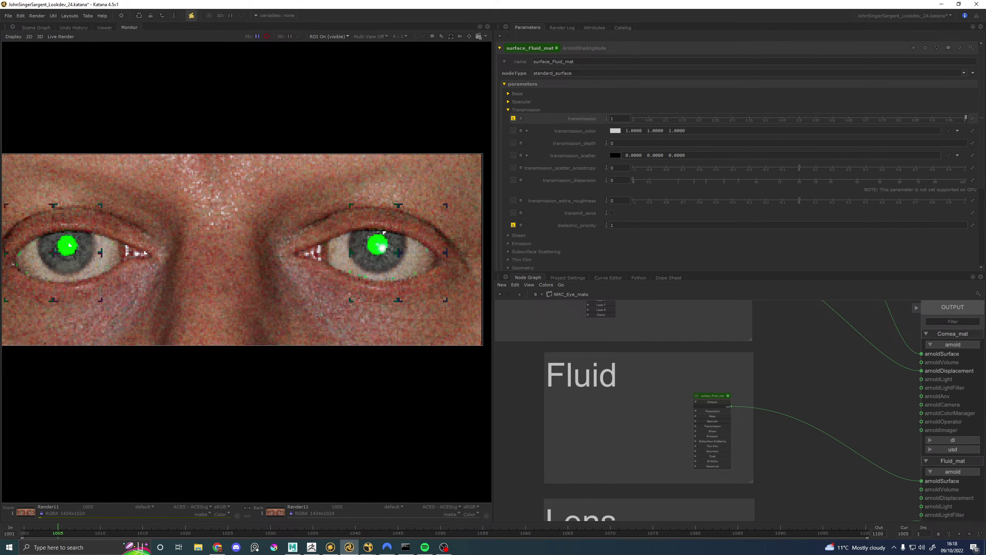
click(521, 101)
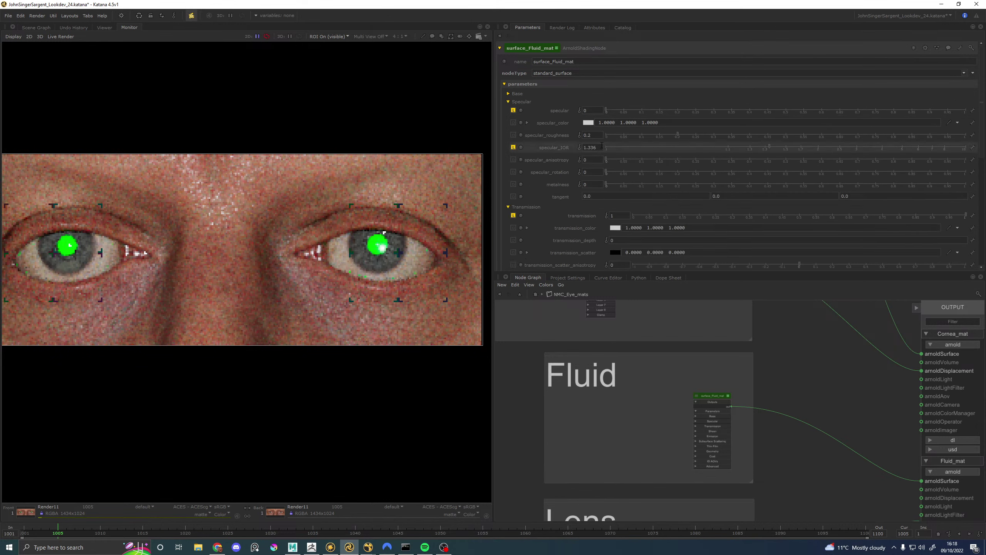
drag(598, 147, 583, 150)
text(1.01)
key(Return)
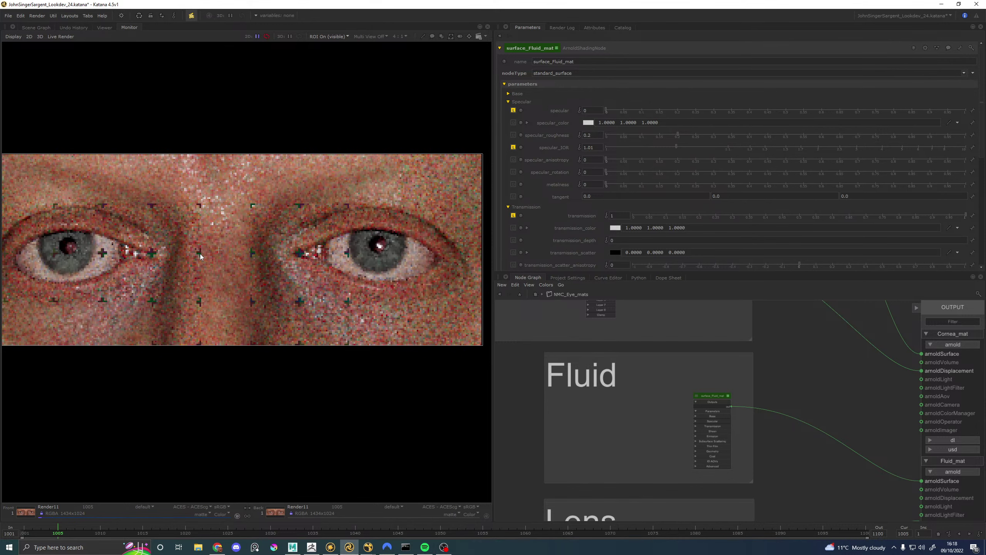
Step: Examine the pupil and retina of both eyes up close in the live render as it refines
scroll(56, 249, up, 2)
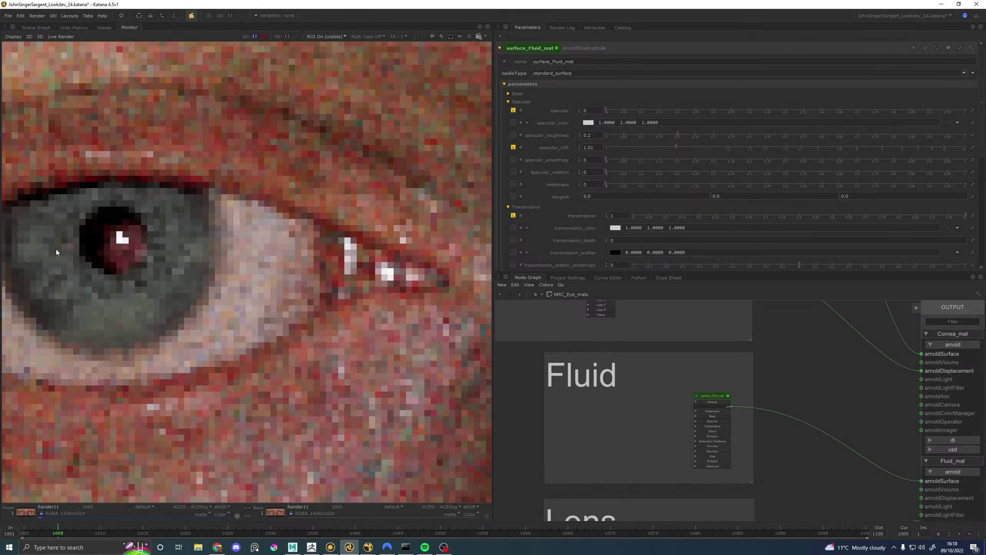
scroll(109, 240, down, 1)
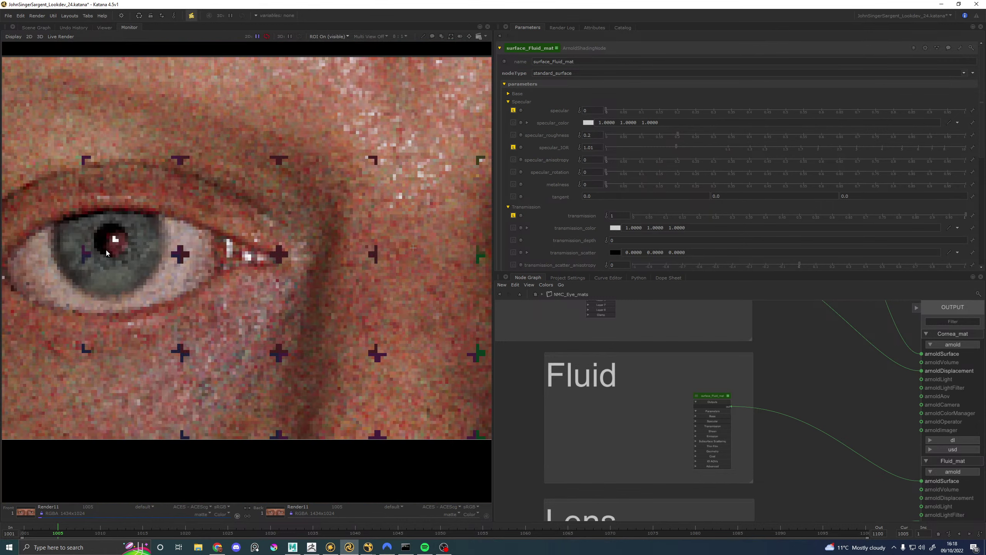
scroll(109, 257, down, 1)
scroll(116, 262, up, 2)
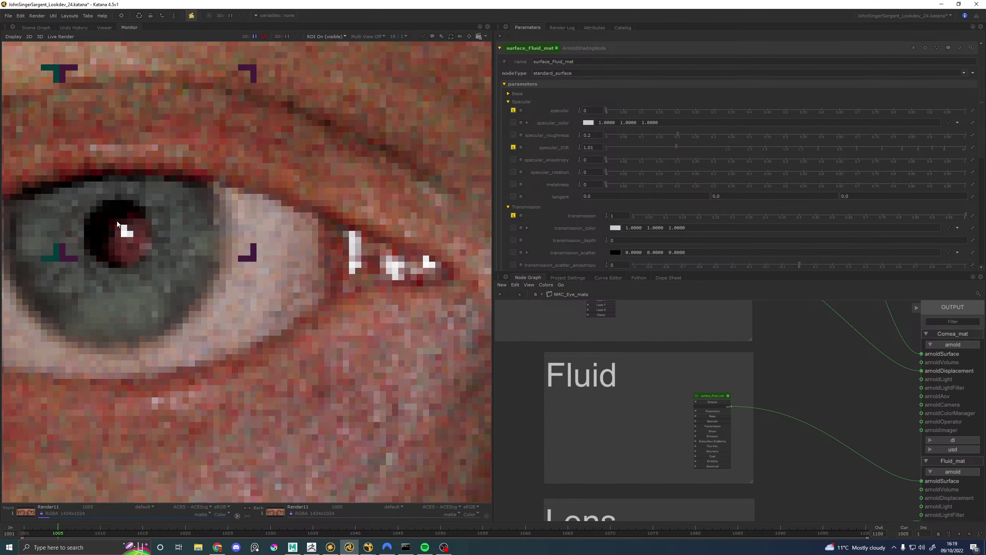
scroll(126, 266, down, 2)
scroll(189, 241, up, 1)
scroll(188, 241, down, 1)
scroll(316, 229, up, 1)
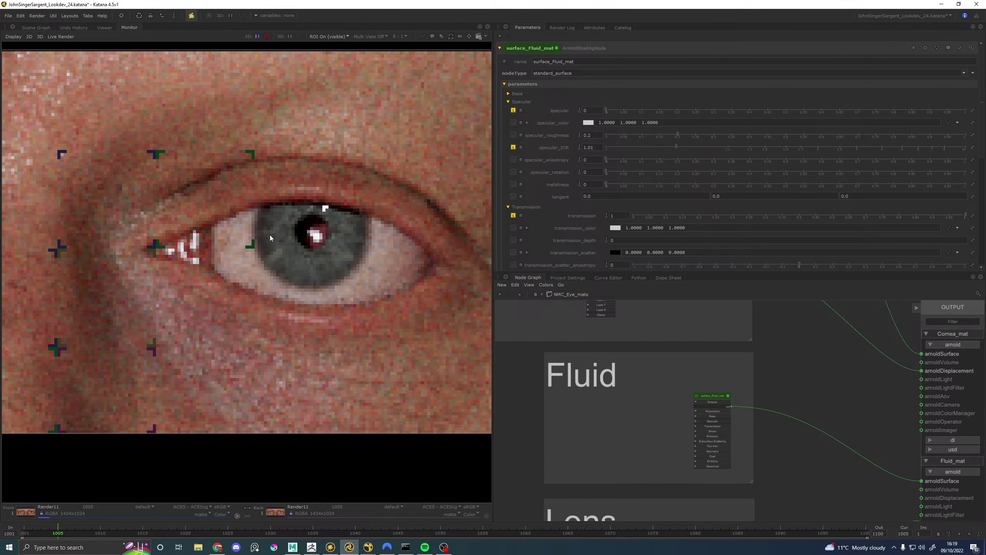
scroll(318, 240, up, 1)
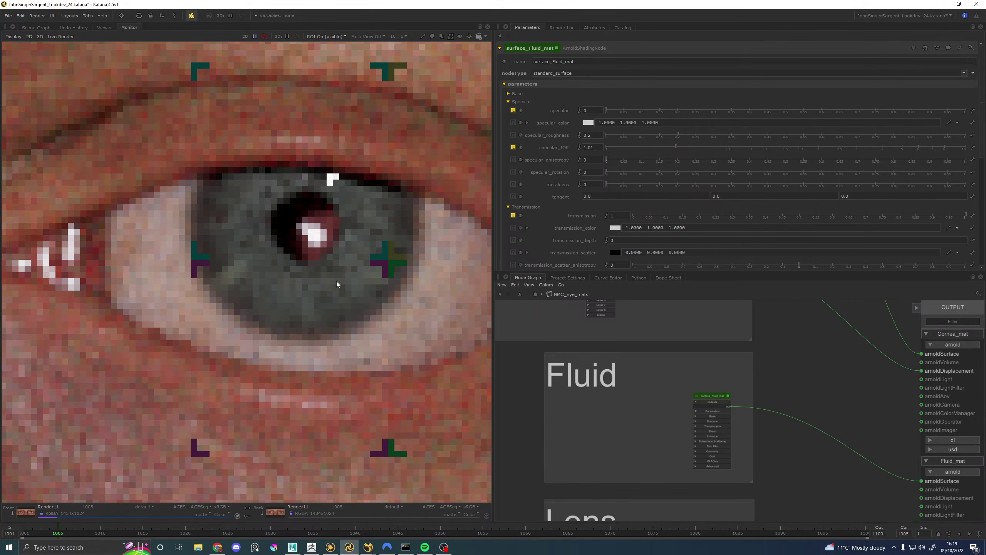
scroll(313, 242, down, 2)
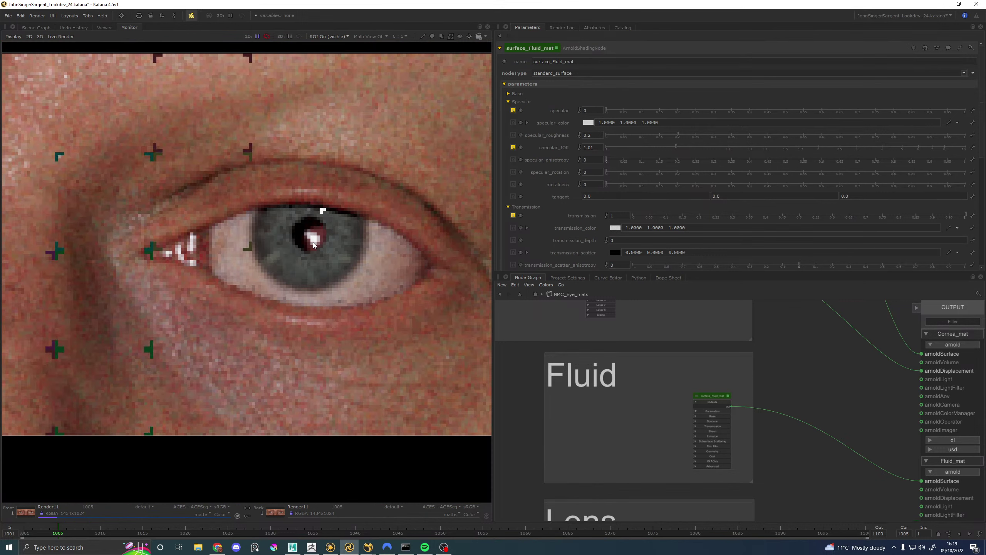
middle_drag(249, 256, 318, 264)
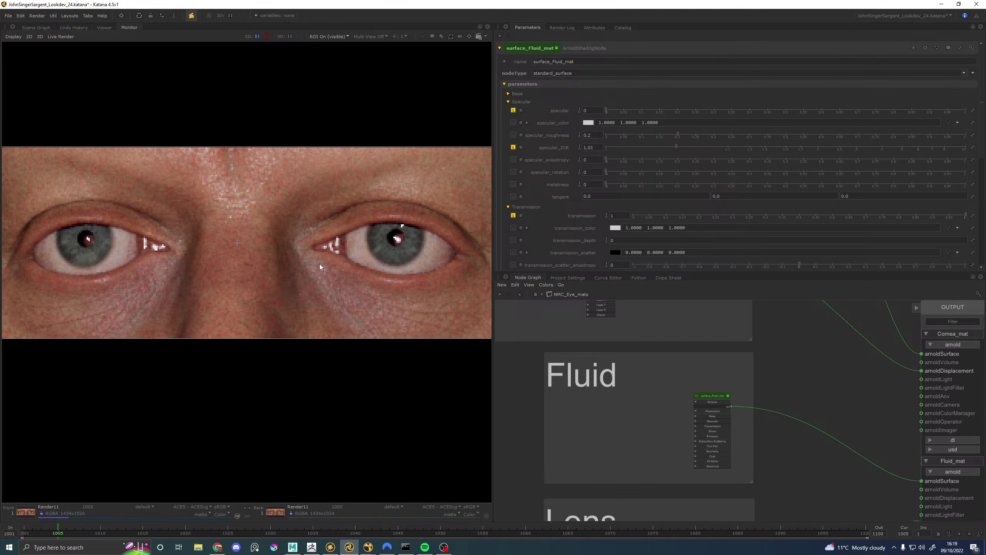
scroll(89, 241, up, 1)
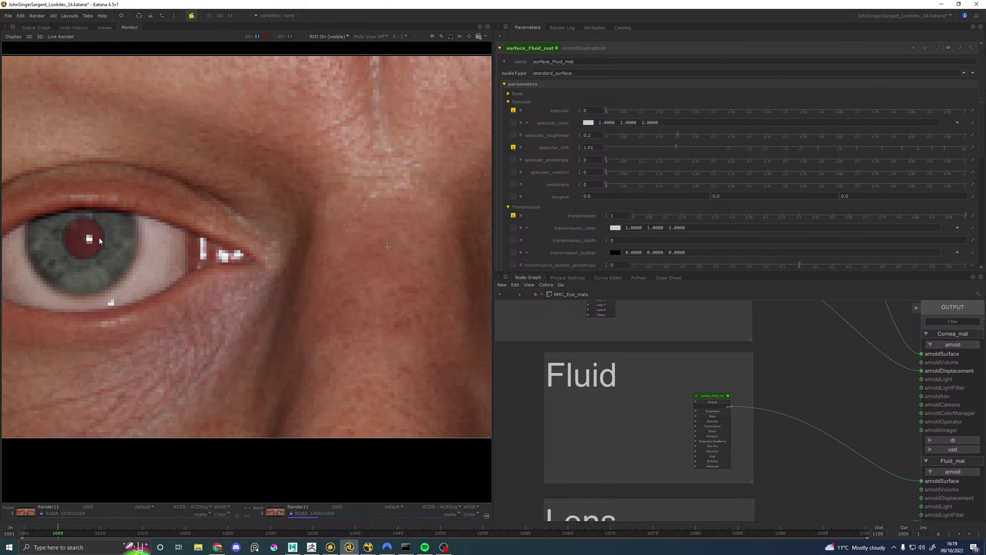
middle_drag(311, 214, 137, 228)
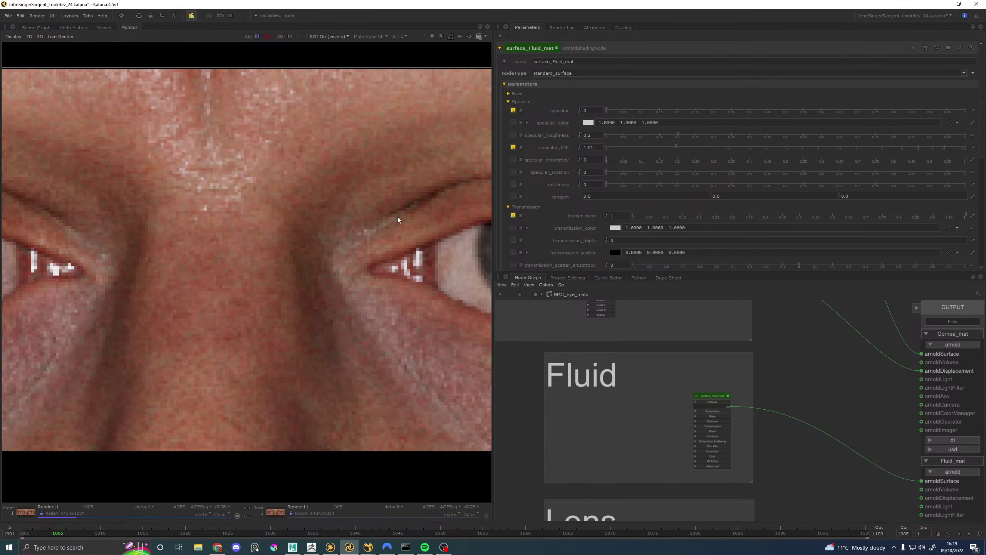
middle_drag(411, 219, 608, 207)
middle_drag(264, 216, 601, 219)
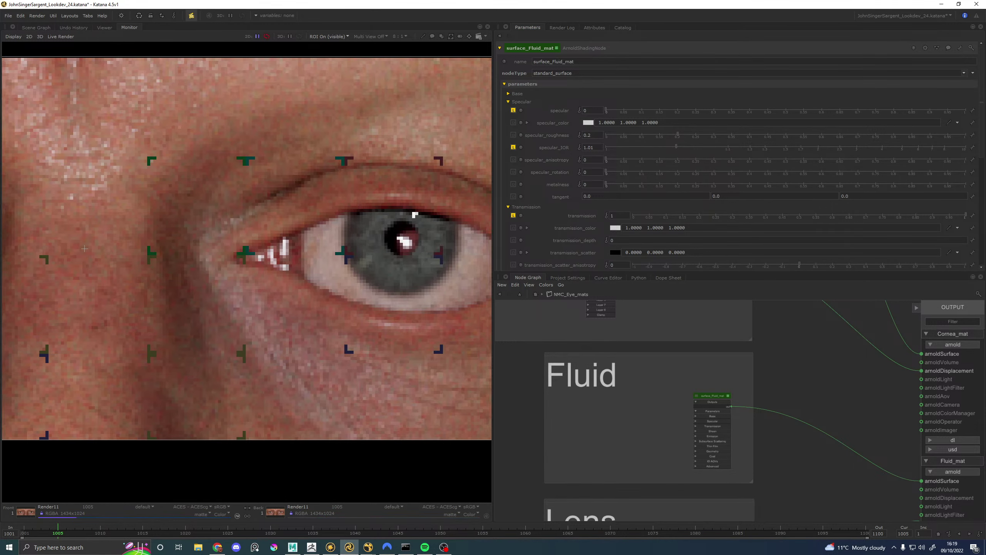
middle_drag(358, 215, 304, 215)
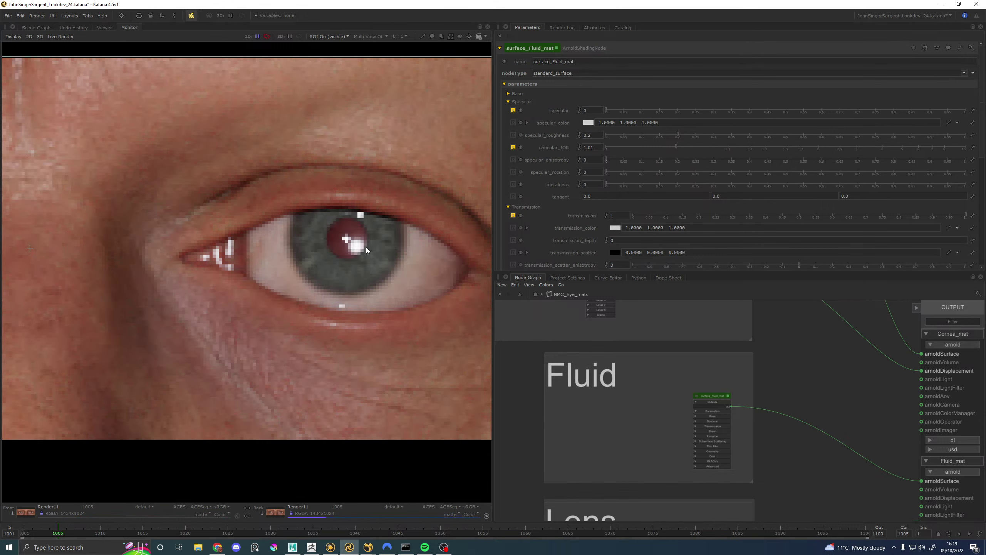
Step: Restore the specular_IOR of surface_Fluid_mat to 1.336 and leave the NMC_Eye_mats material network
click(570, 147)
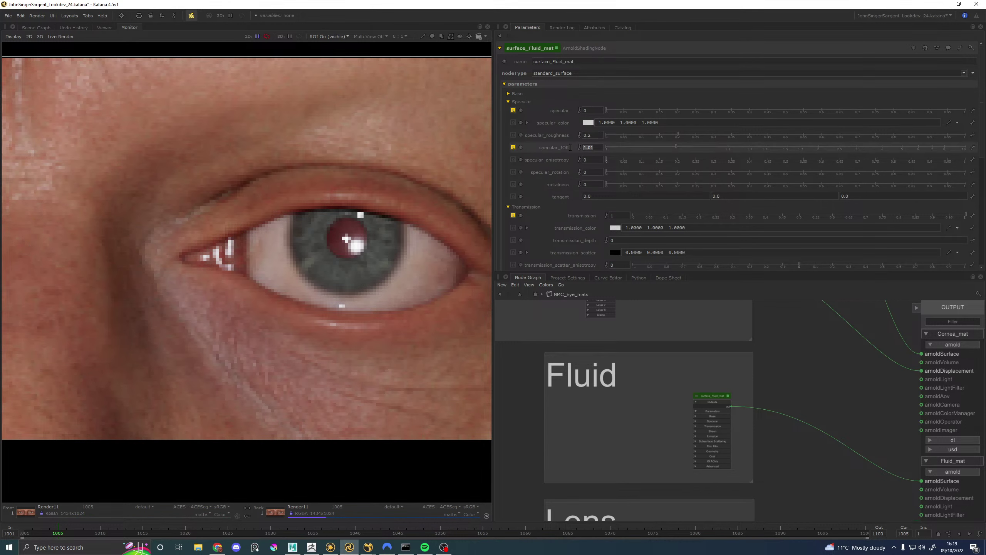
text(1.336)
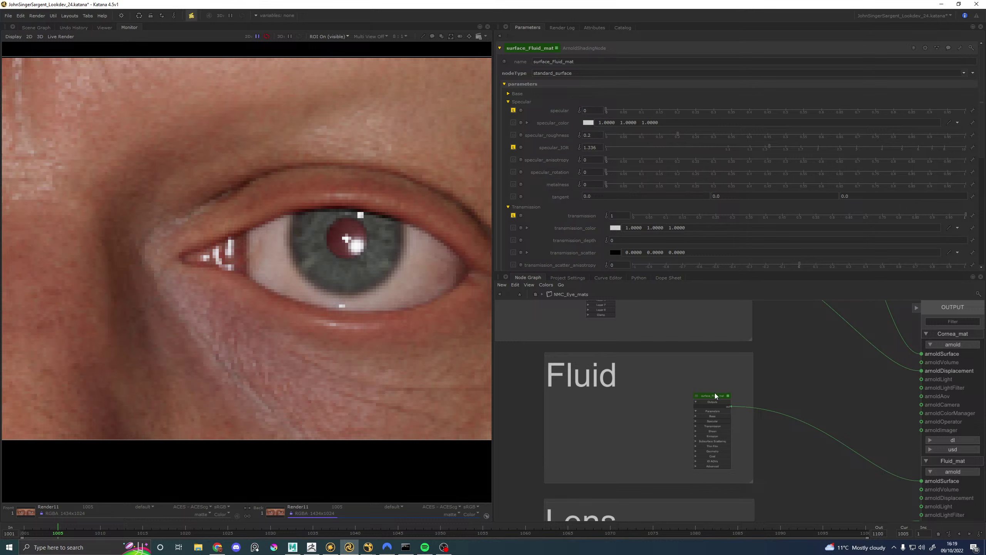
click(520, 294)
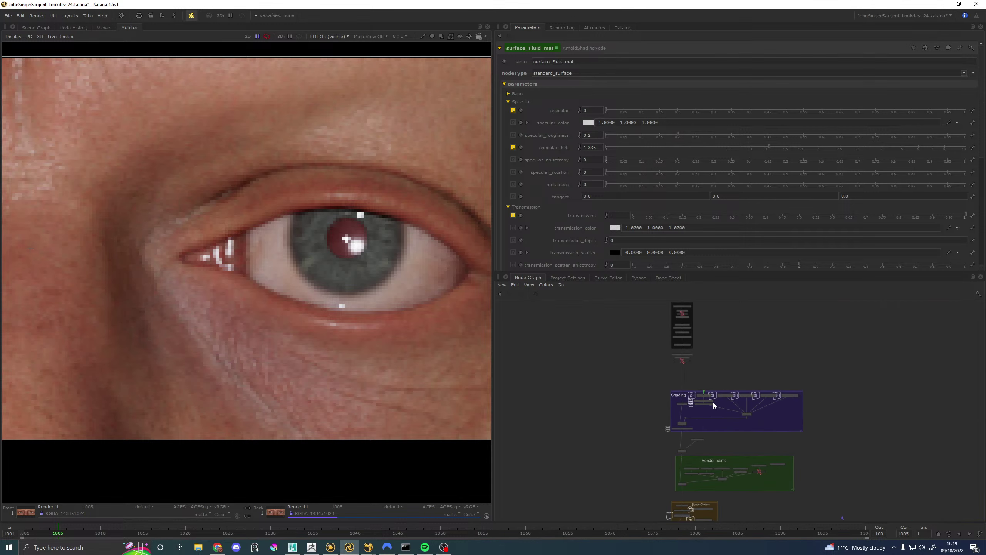
Step: Find the Prune node below GafferThree_LightRig_FlashPhoto in the main node graph and open its parameters
scroll(722, 476, down, 5)
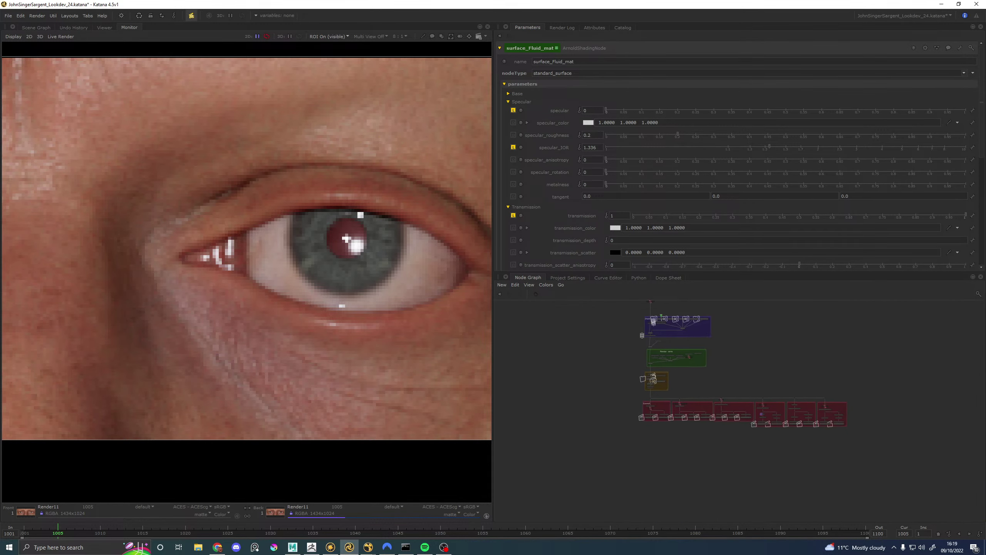
scroll(699, 409, up, 6)
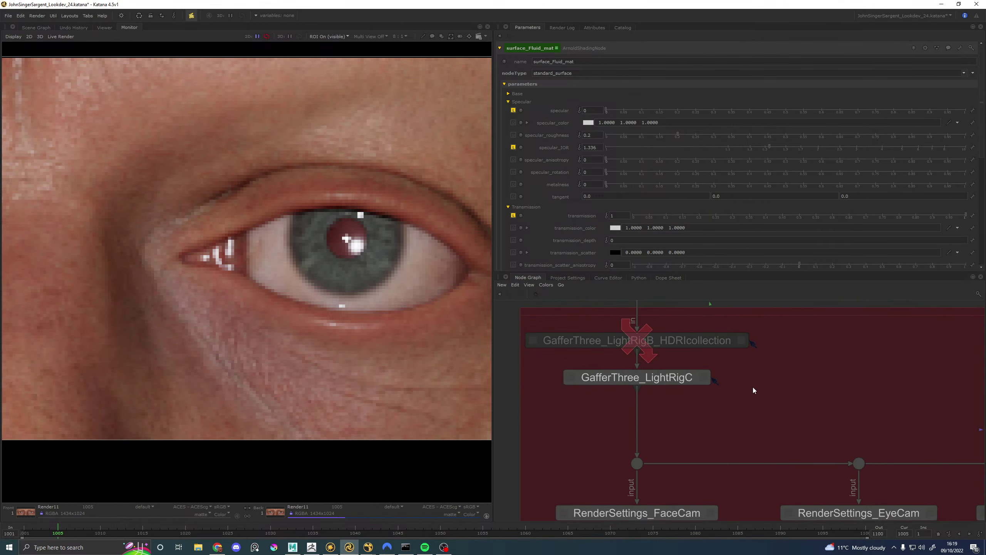
scroll(755, 389, down, 3)
scroll(737, 382, down, 1)
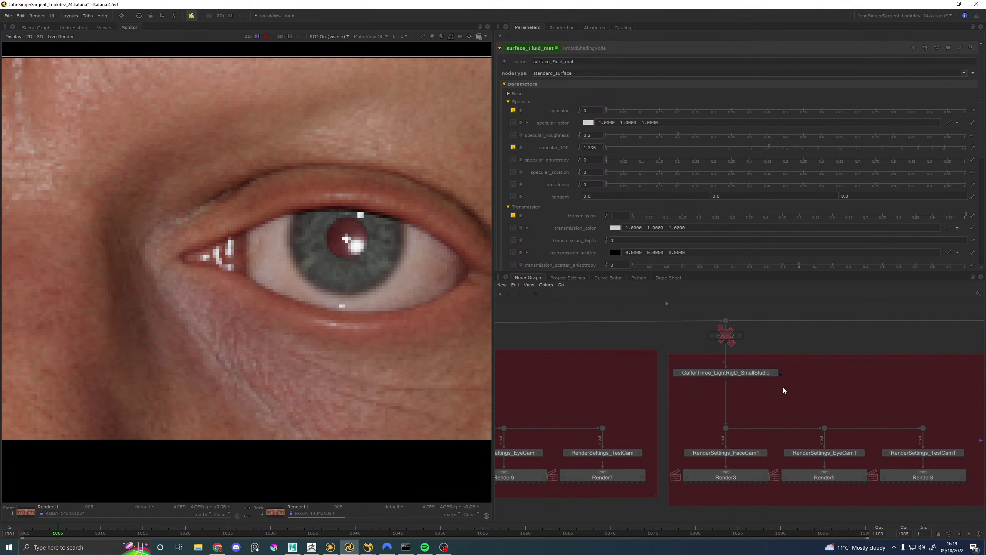
scroll(761, 389, down, 3)
middle_drag(920, 418, 689, 418)
scroll(687, 418, up, 6)
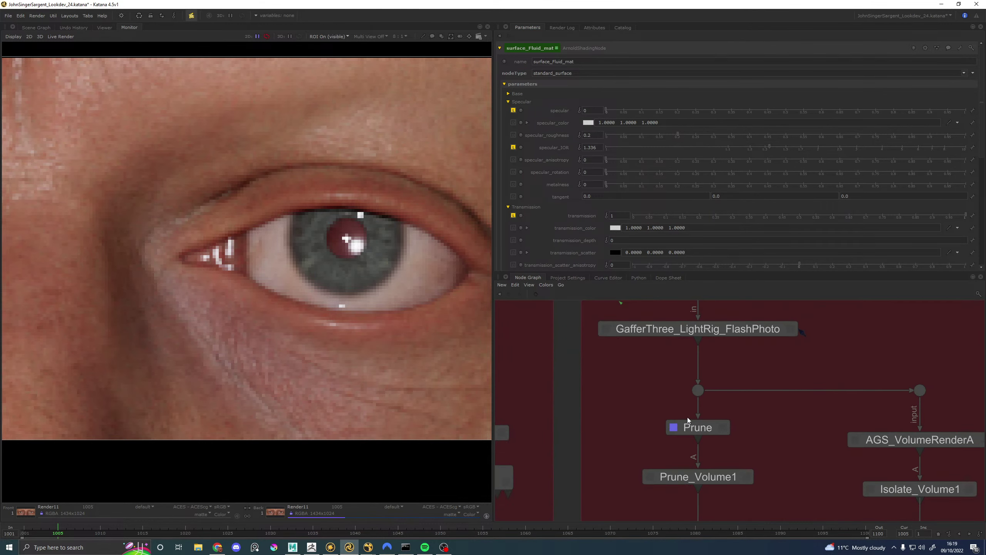
click(722, 426)
Step: Add the left and right Eye_Fluid_GEO to the Prune node's paths and return to the eye render
click(36, 27)
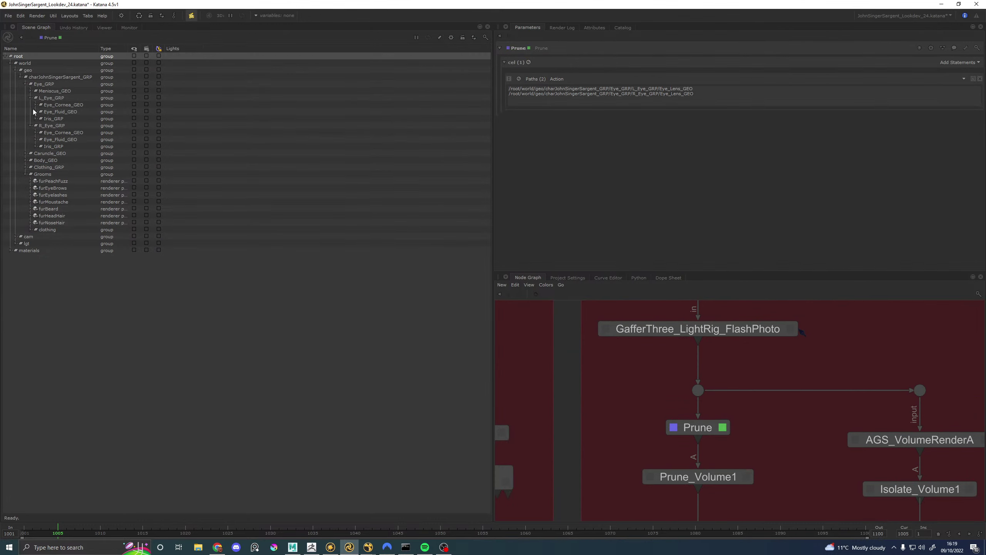
click(62, 139)
ctrl+click(64, 111)
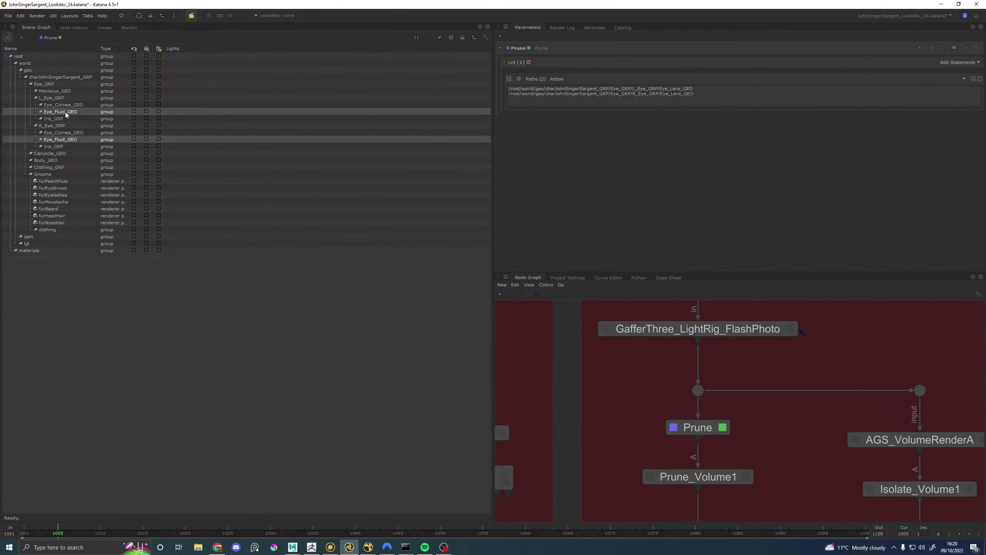
drag(67, 112, 733, 97)
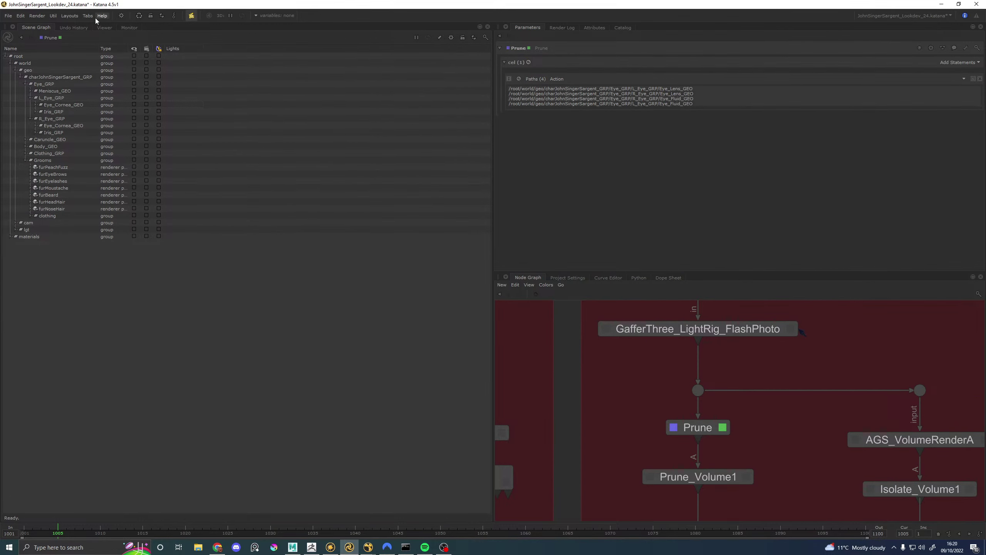
click(125, 29)
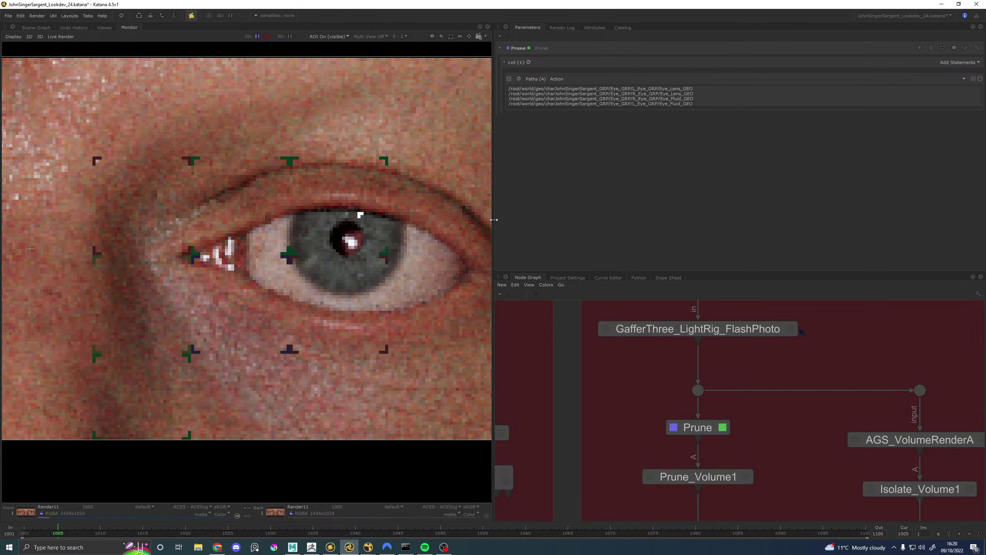
scroll(695, 420, down, 3)
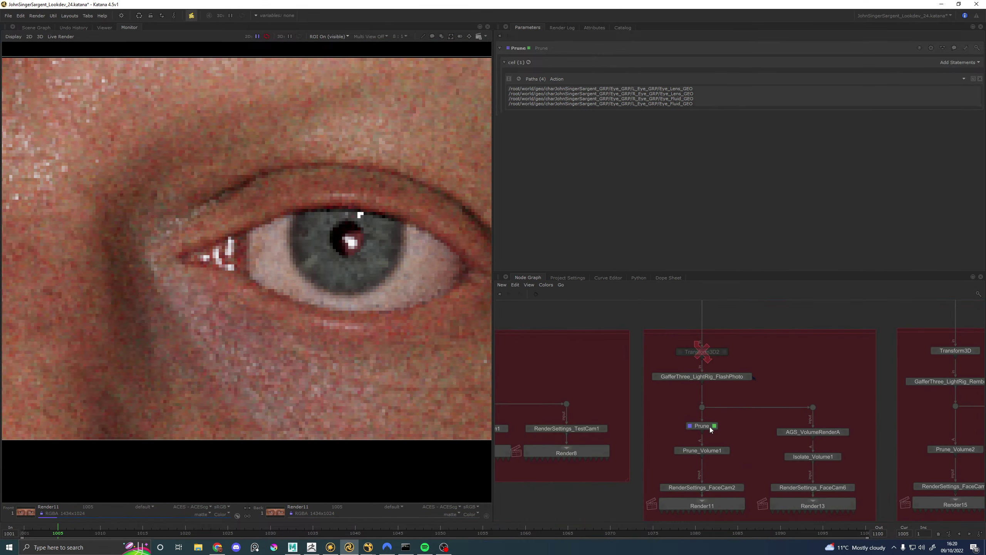
Step: Add the left and right Eye_Cornea_GEO to the Prune node's paths and return to the eye render
click(36, 27)
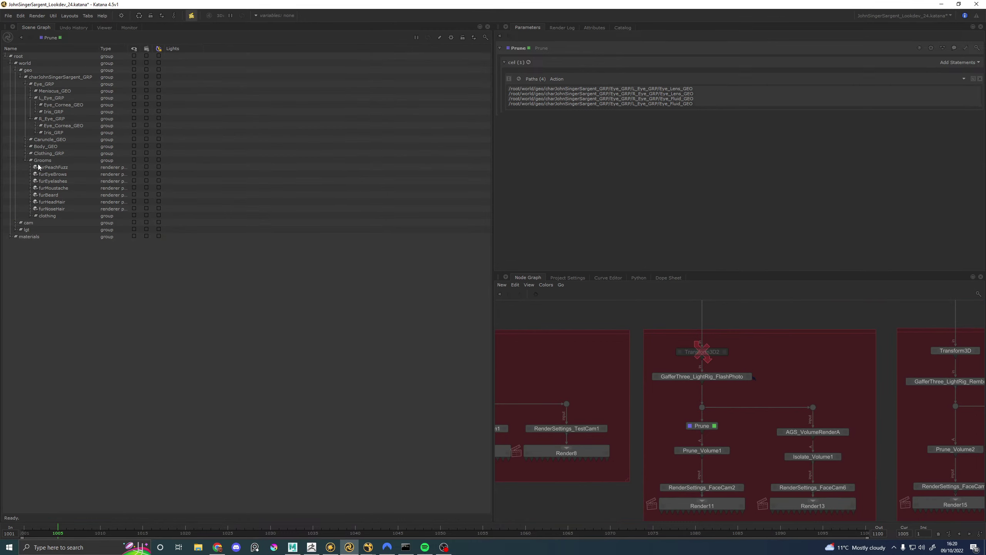
click(62, 104)
ctrl+click(62, 125)
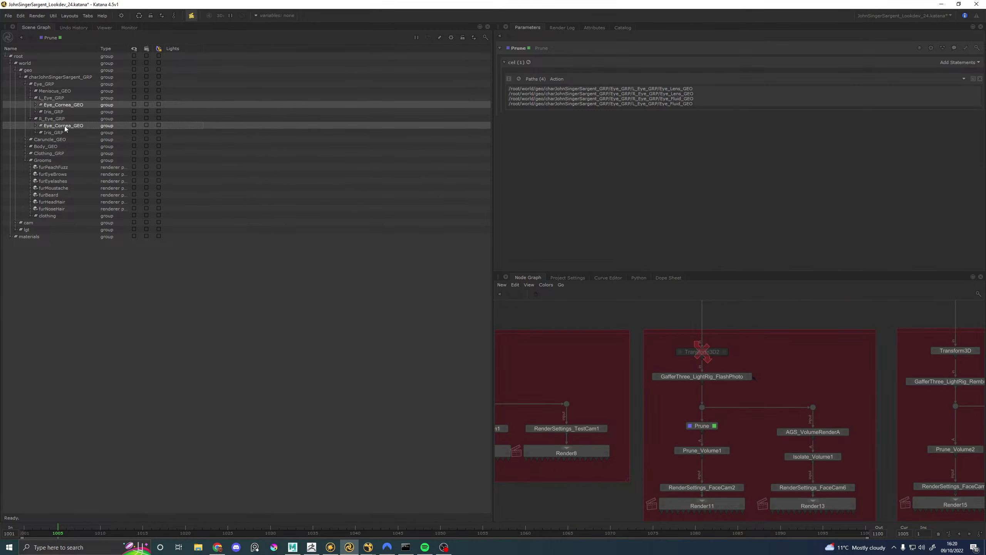
drag(62, 126, 725, 101)
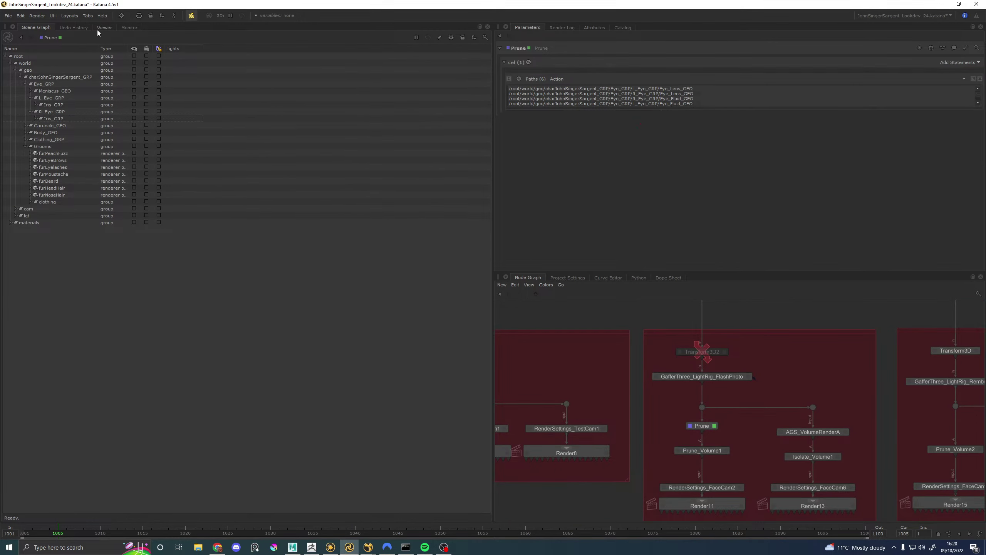
click(129, 27)
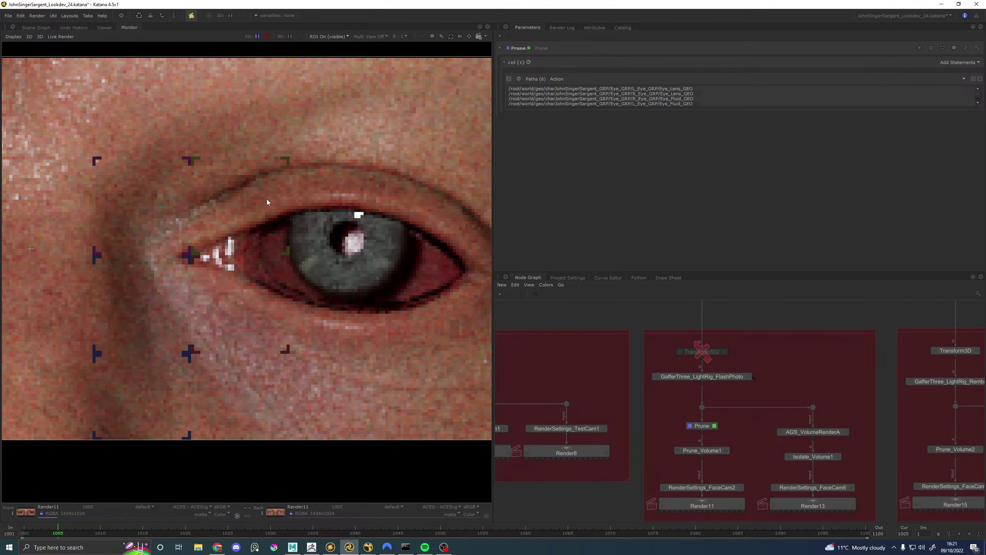
Step: Check both eyes in the live render and undo adding the cornea and fluid geometry to the Prune node's paths
scroll(346, 157, down, 4)
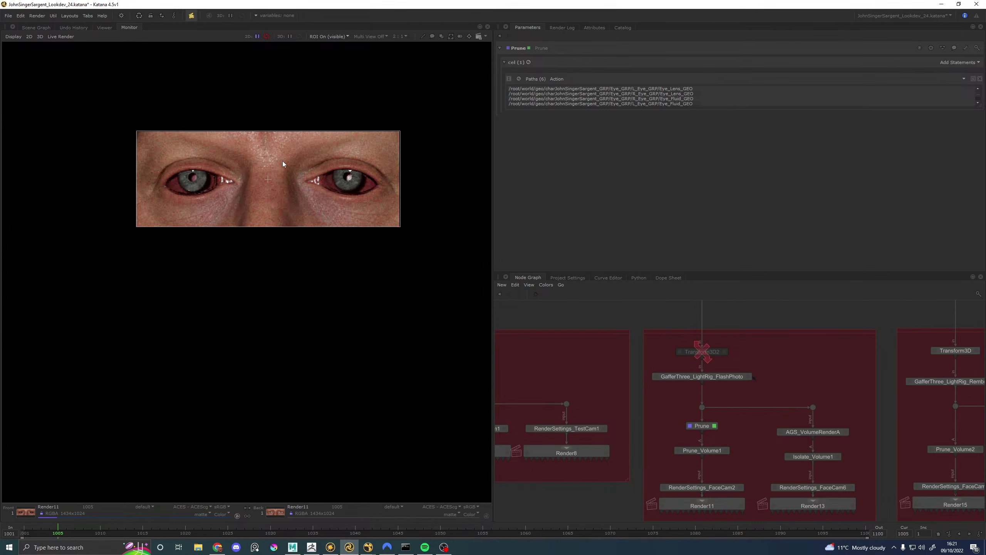
scroll(282, 160, up, 3)
middle_drag(345, 160, 320, 164)
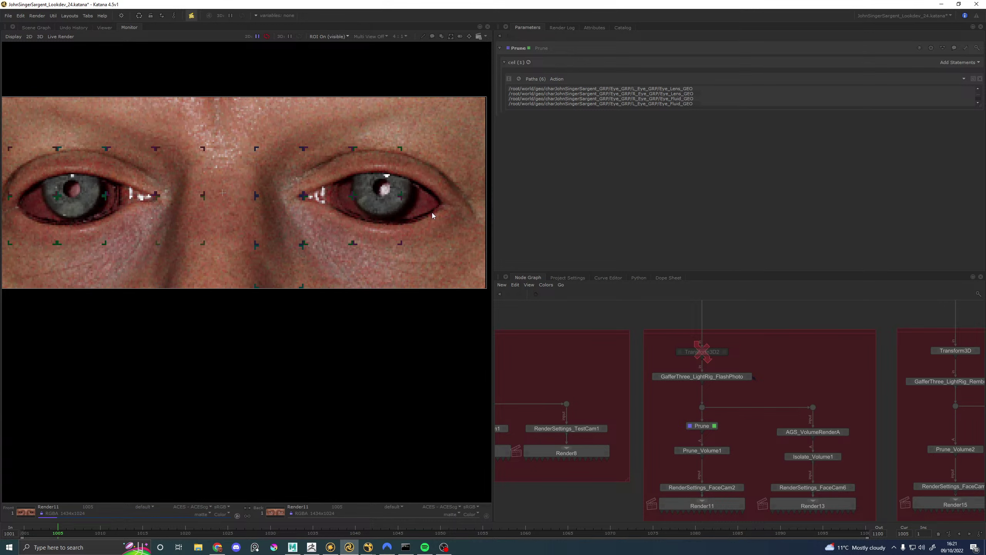
middle_drag(240, 188, 263, 196)
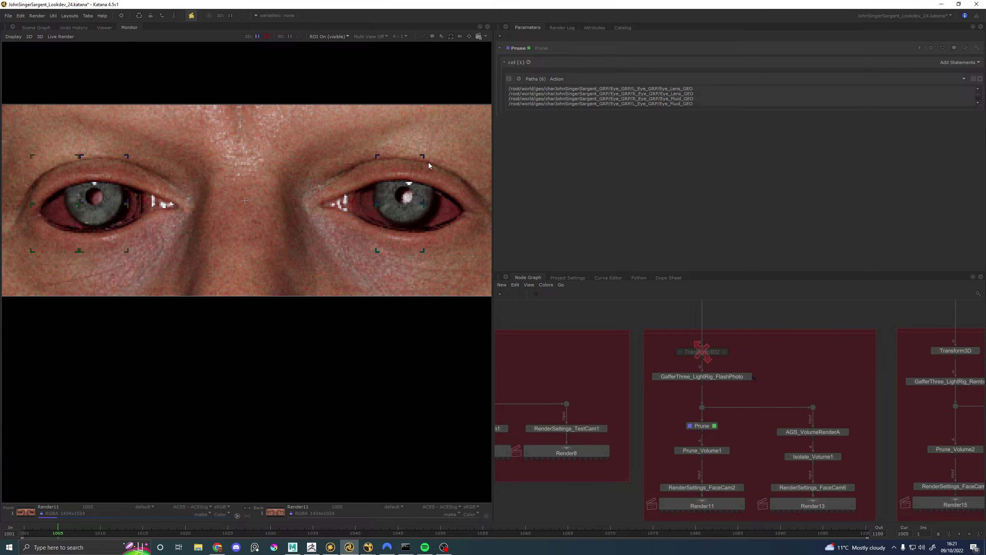
scroll(416, 197, up, 1)
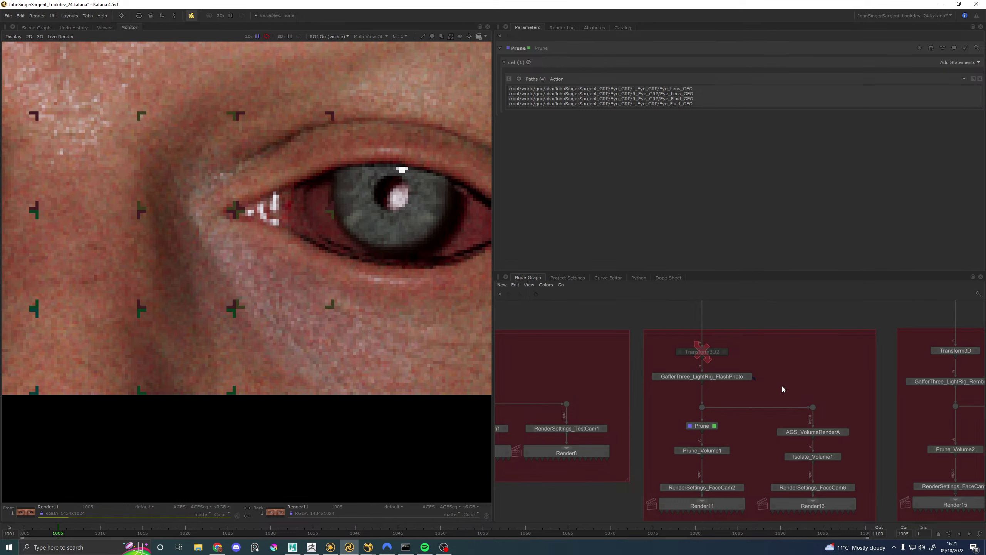
key(ctrl+z)
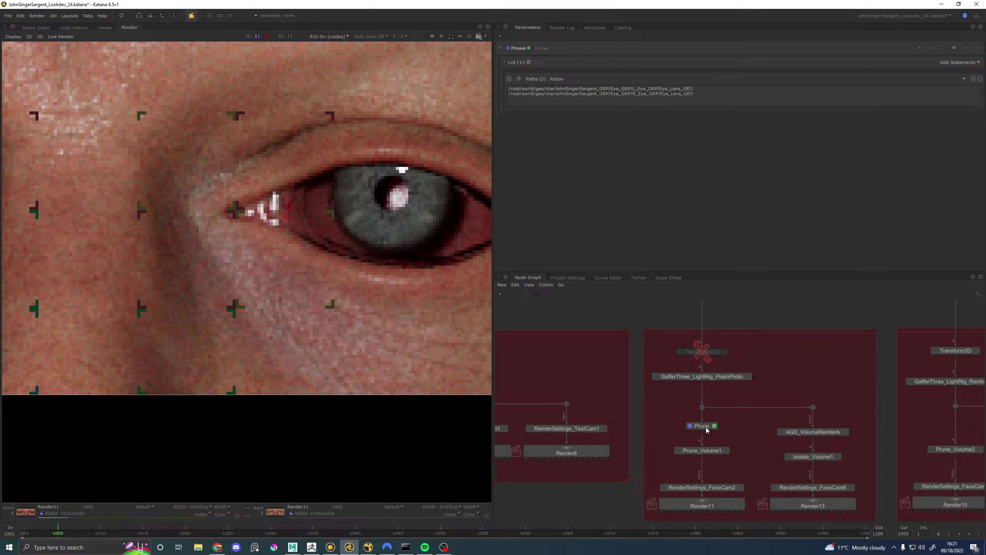
Step: Switch to Maya, minimize the Tx Manager and look closely at the character's eye
click(292, 547)
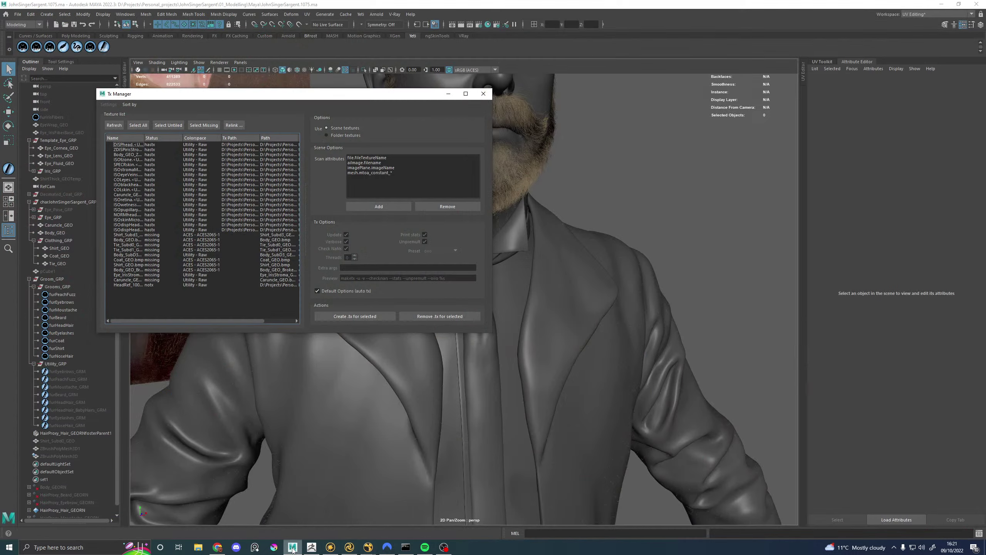
click(448, 94)
scroll(587, 161, down, 3)
scroll(533, 403, up, 6)
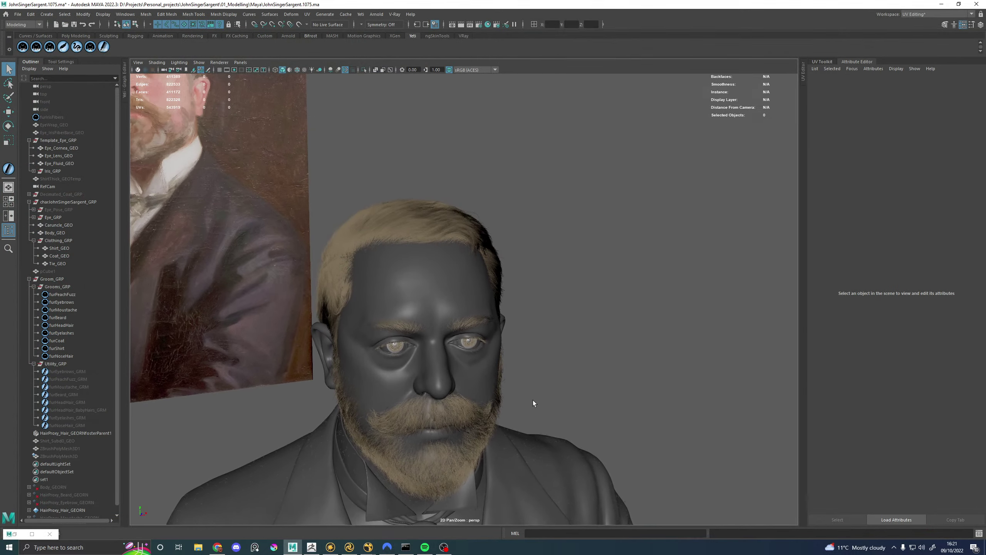
alt+right_drag(774, 370, 827, 367)
alt+middle_drag(438, 323, 436, 247)
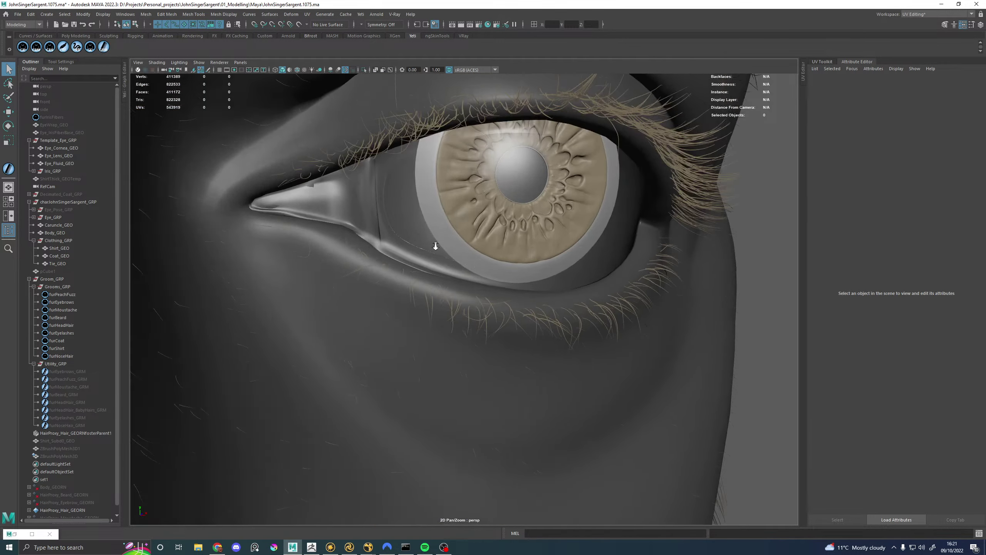
mouse_move(435, 246)
alt+mouse_down()
mouse_move(466, 252)
mouse_move(487, 236)
mouse_move(424, 260)
alt+mouse_up()
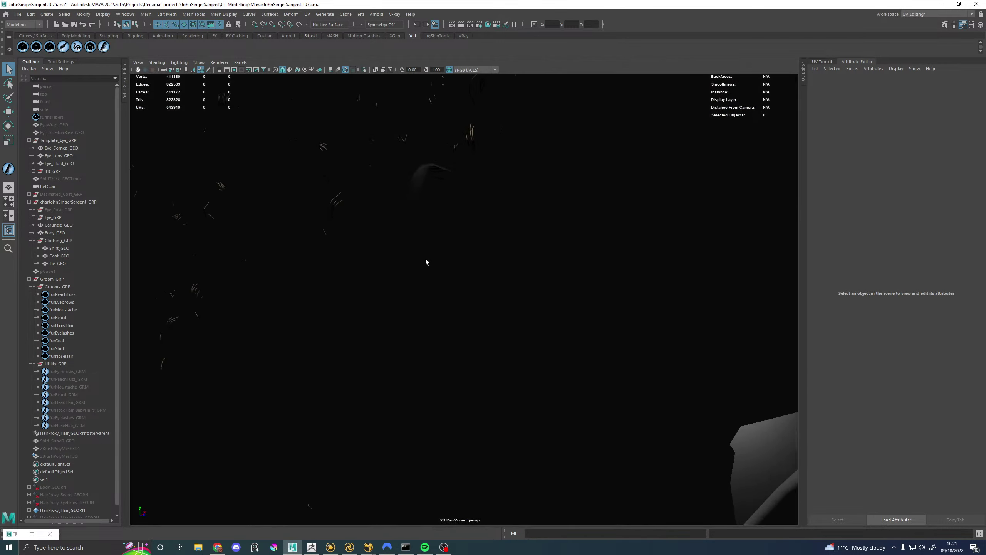
Step: Inspect the eye from inside the head, selecting Body_GEO and Eye_Cornea_GEO and viewing their wireframes
mouse_move(608, 296)
alt+mouse_down()
mouse_move(699, 258)
mouse_move(616, 293)
alt+mouse_up()
click(613, 291)
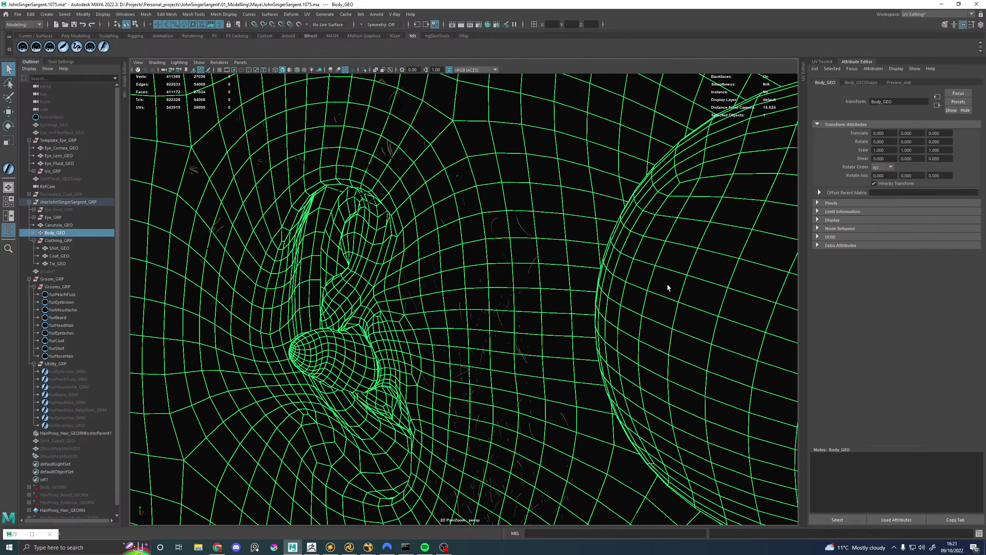
scroll(586, 278, up, 3)
scroll(586, 279, up, 5)
click(616, 290)
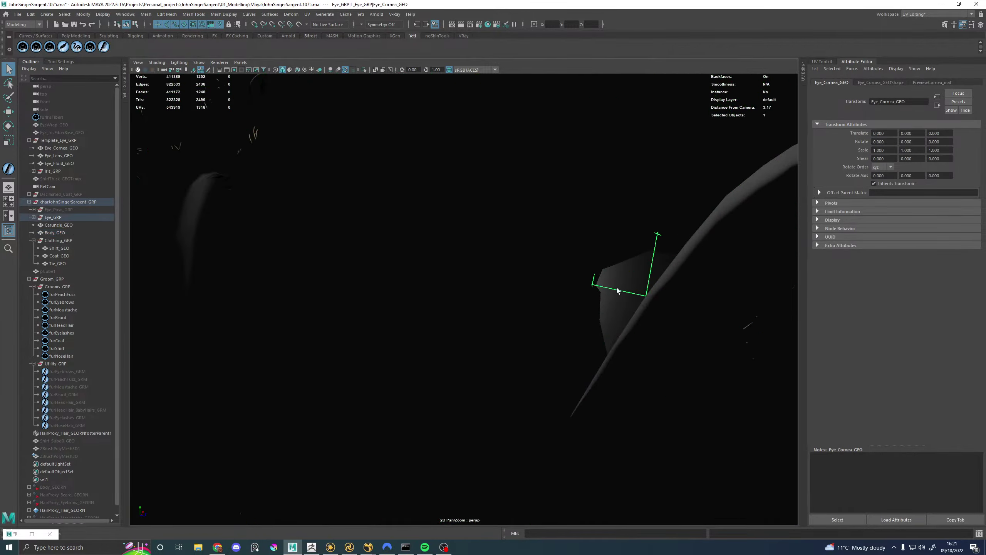
scroll(580, 285, up, 3)
scroll(504, 295, down, 5)
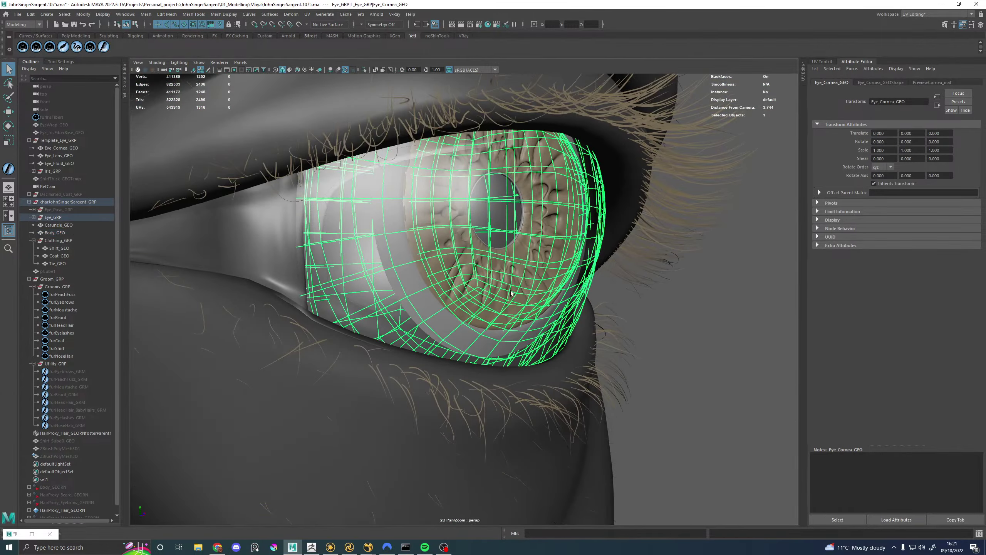
scroll(521, 281, up, 6)
scroll(522, 281, down, 5)
scroll(563, 281, up, 4)
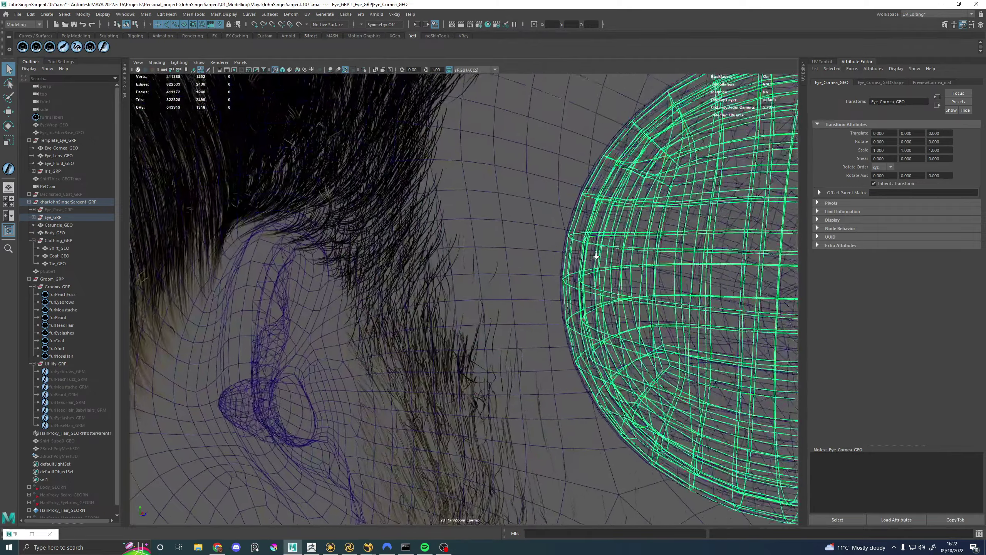
Step: Select Body_GEO and compare its smoothed and unsmoothed mesh around the eye socket
click(581, 274)
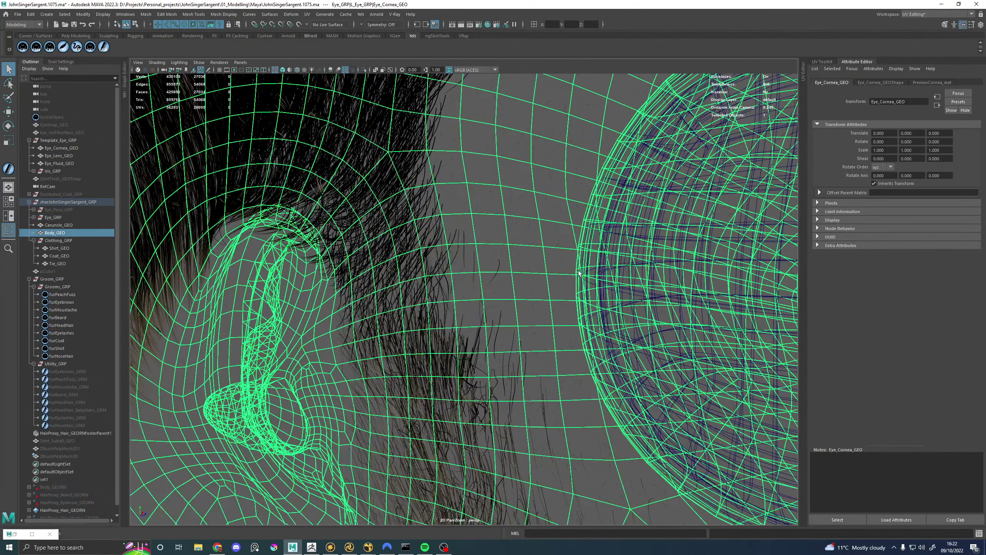
key(3)
key(1)
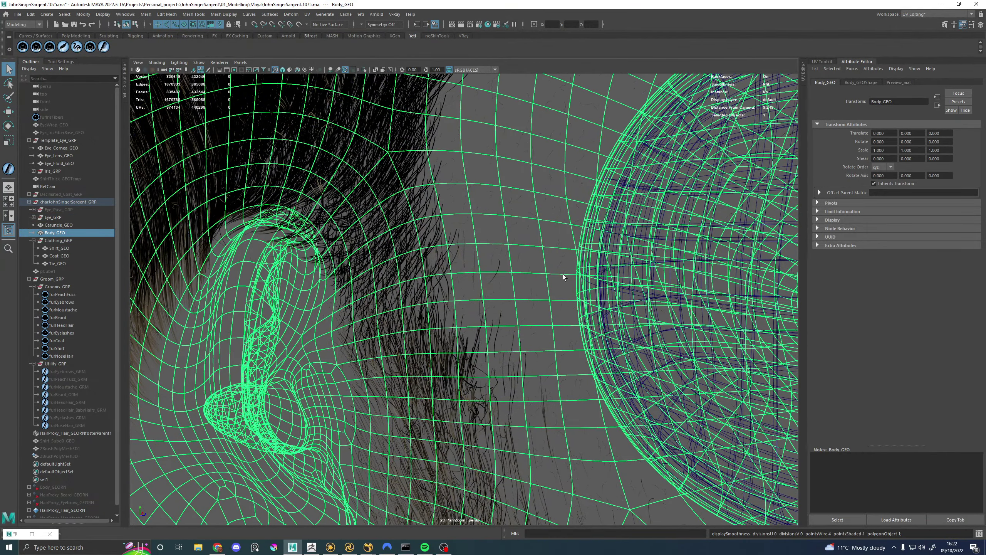
click(598, 287)
alt+drag(612, 294, 447, 486)
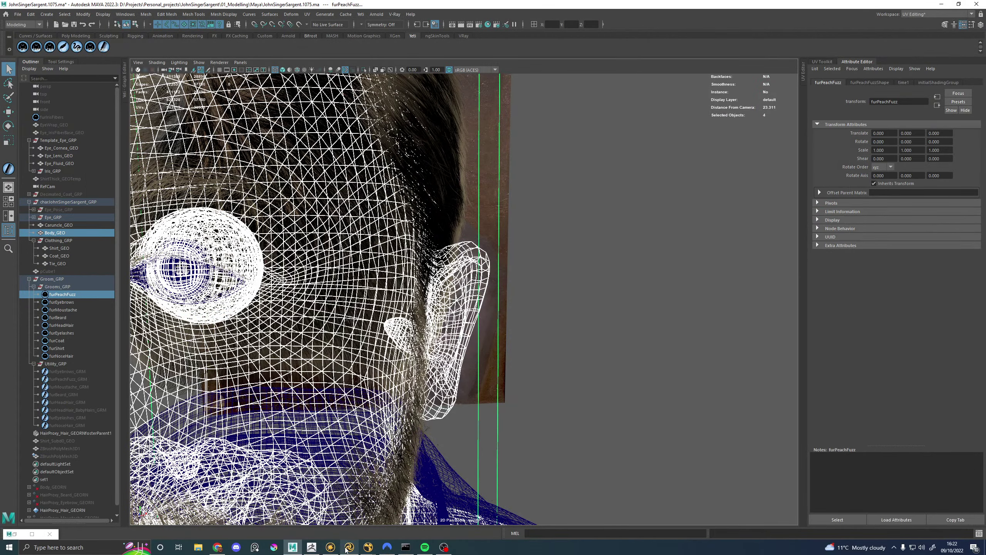
Step: Switch back to Katana, frame both eyes and refresh the live render
click(349, 547)
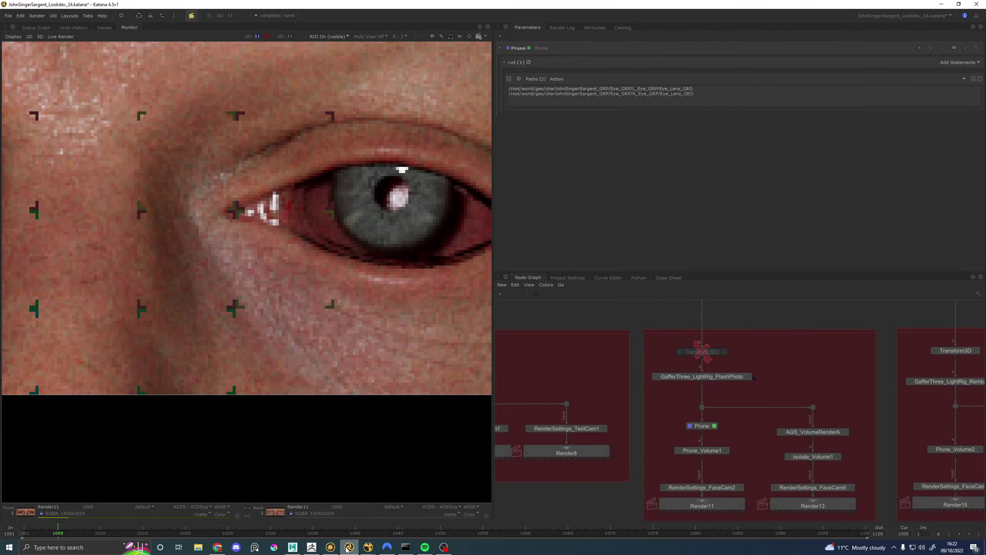
scroll(385, 236, down, 5)
scroll(385, 235, up, 2)
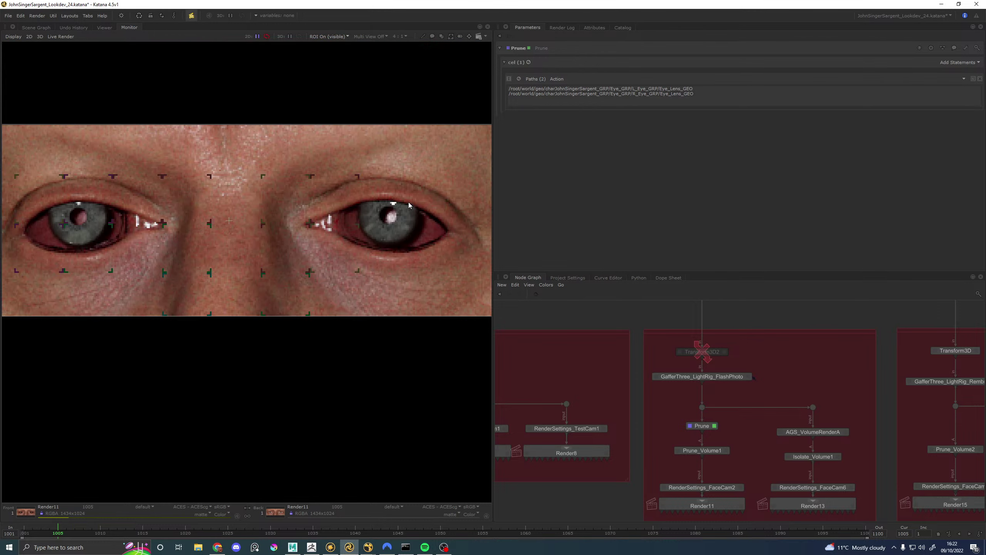
key(backslash)
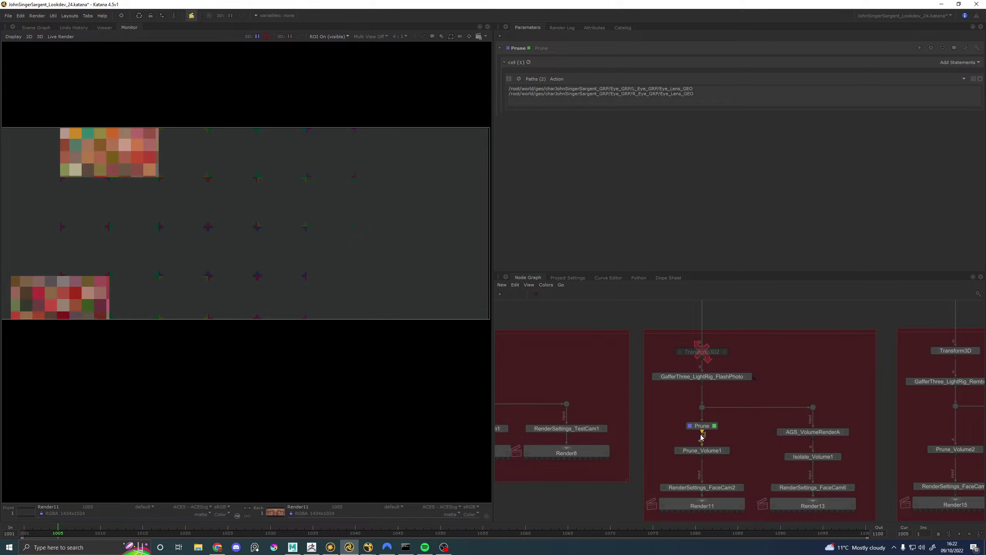
Step: Find NMC_Eye_mats in the Shading group of the node graph and enter its material network
scroll(658, 421, down, 6)
mouse_move(551, 291)
middle_down()
mouse_move(660, 383)
mouse_move(678, 449)
middle_up()
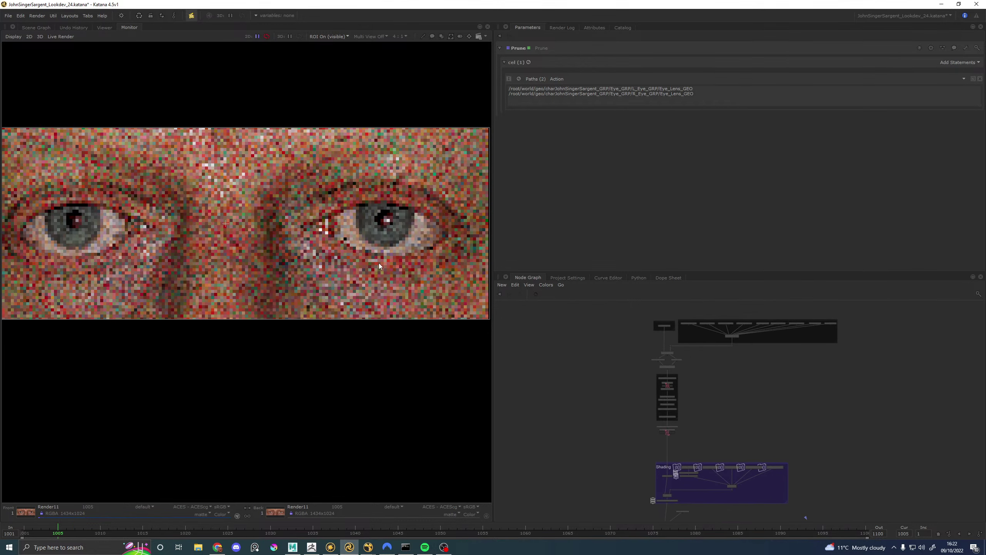
scroll(748, 408, down, 3)
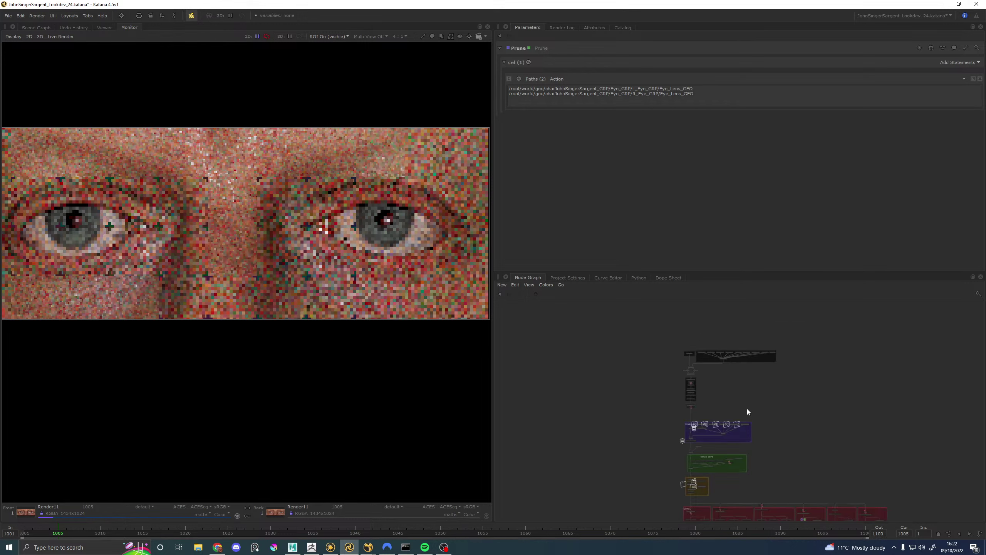
mouse_move(747, 409)
middle_down()
mouse_move(694, 253)
mouse_move(713, 359)
middle_up()
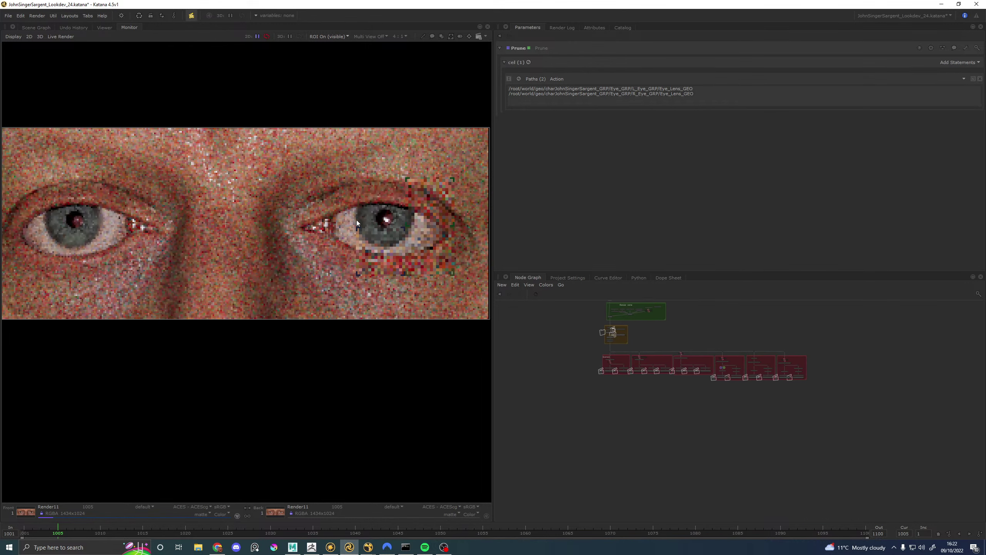
scroll(667, 347, up, 10)
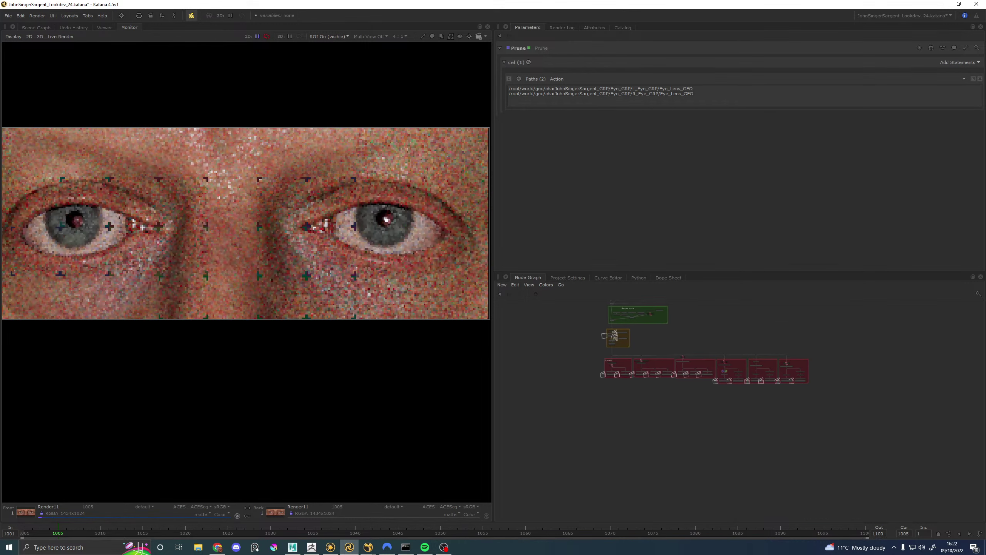
scroll(684, 367, up, 5)
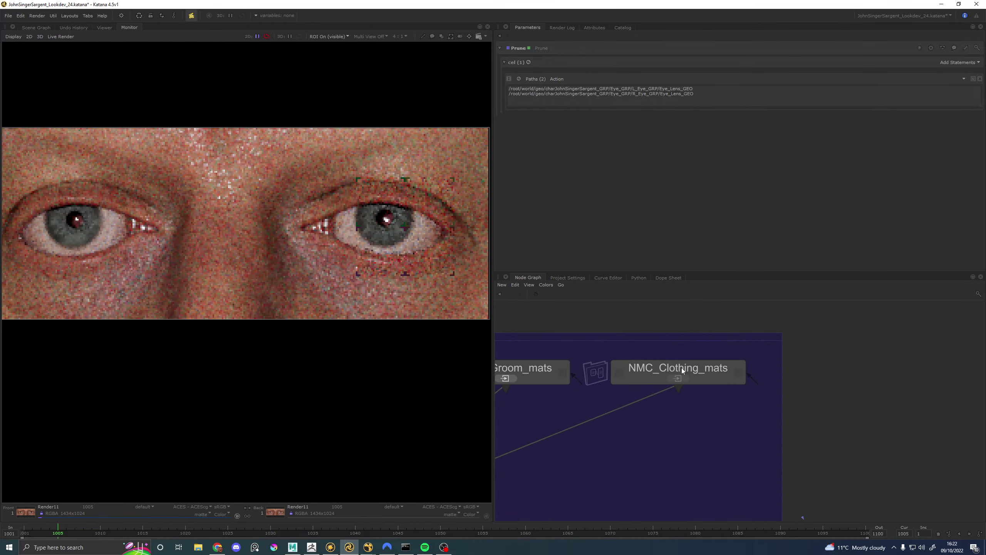
scroll(678, 356, down, 5)
middle_drag(675, 346, 667, 417)
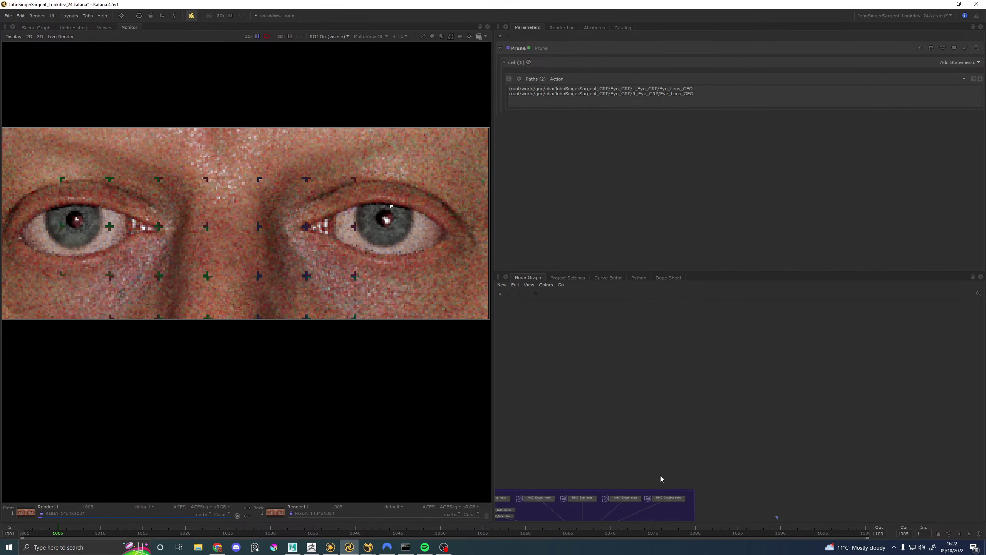
scroll(673, 413, up, 8)
click(555, 400)
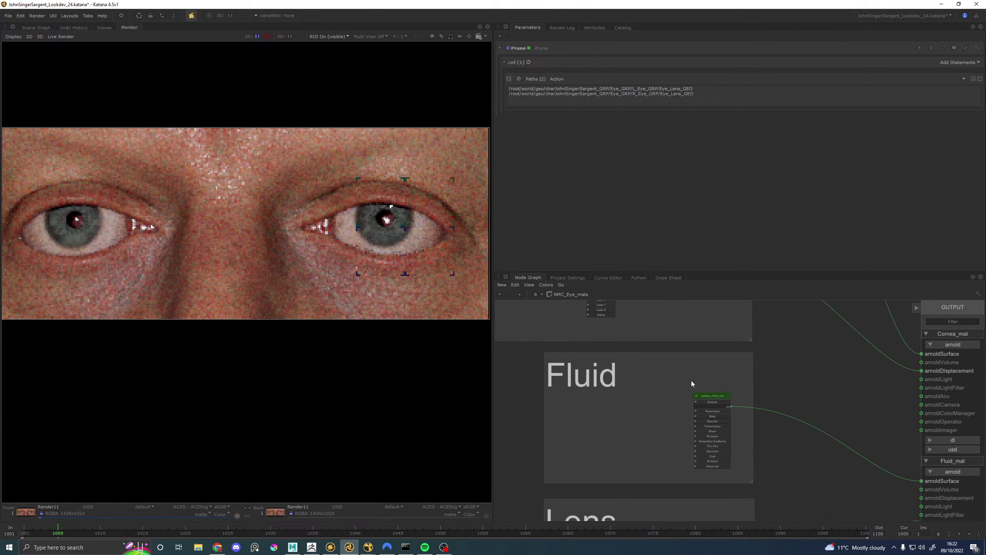
Step: Set the specular_IOR of surface_Fluid_mat to 1.336 and leave the eye material network
click(727, 395)
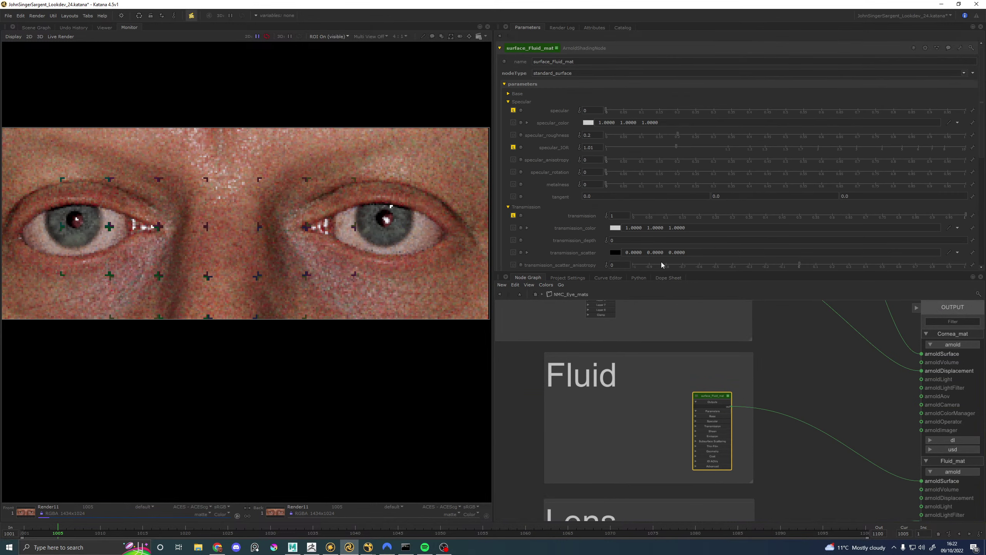
click(597, 151)
text(1.336)
key(Tab)
click(549, 294)
Step: Open the MA_charJohnSingerSargent group stack in the Shading group and check its MA_skin_mat assignment
scroll(704, 310, down, 5)
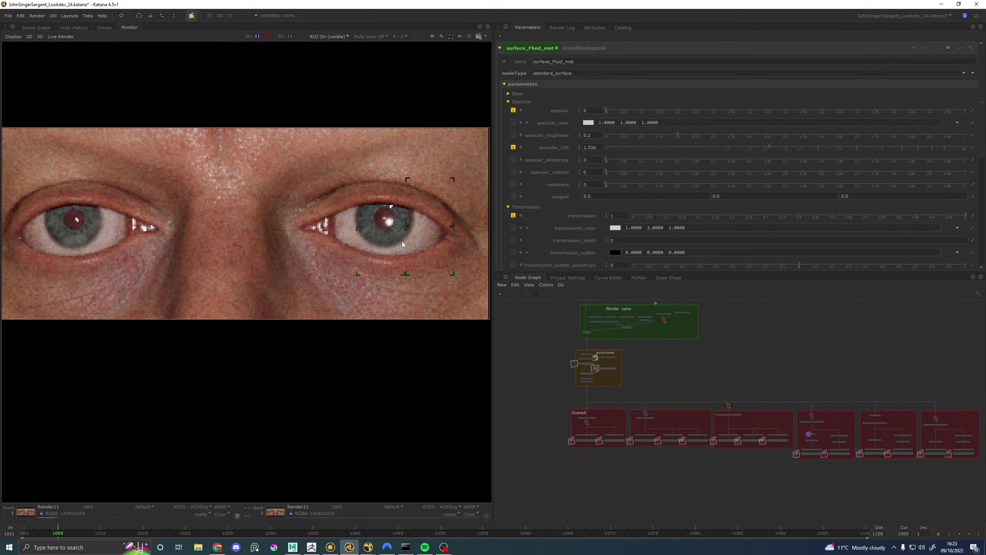
middle_drag(669, 372, 695, 487)
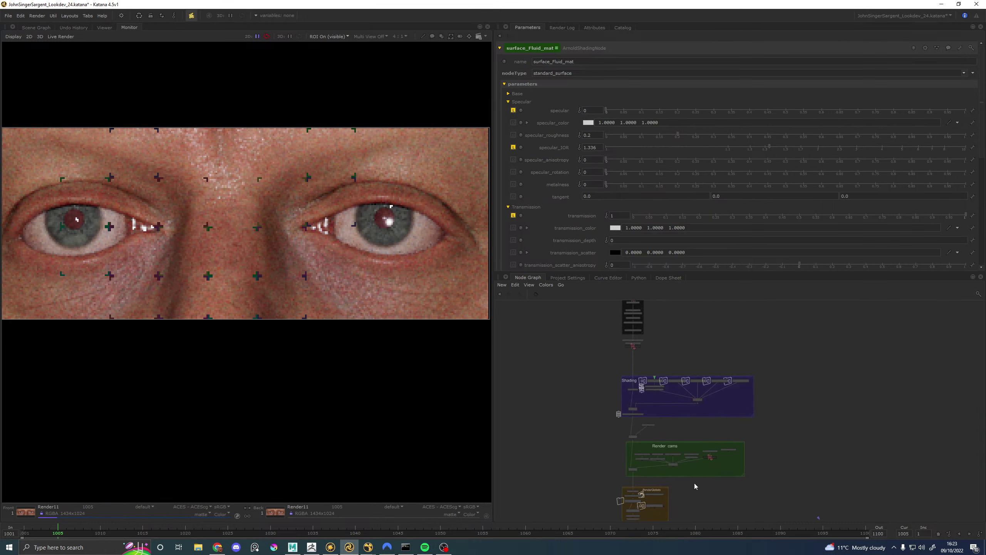
scroll(645, 416, up, 5)
click(640, 415)
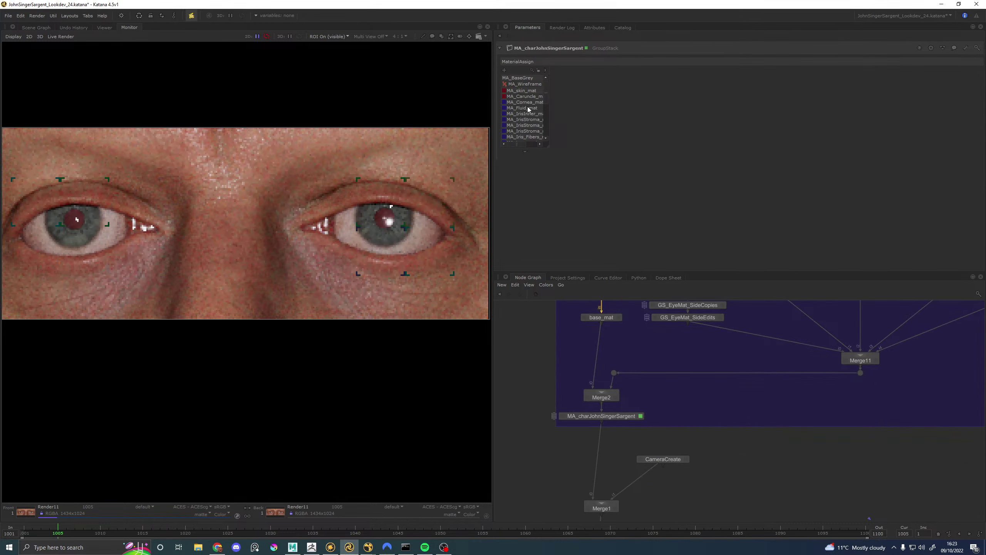
click(525, 91)
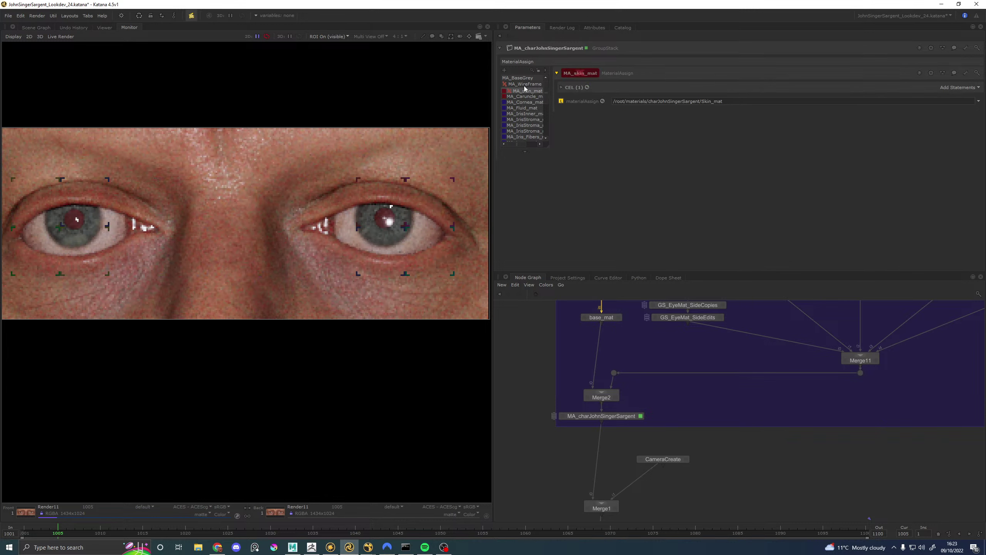
Step: Open base_mat in the Shading group and set the specular of its standard_surface shader to 0
middle_drag(612, 319, 615, 328)
click(621, 328)
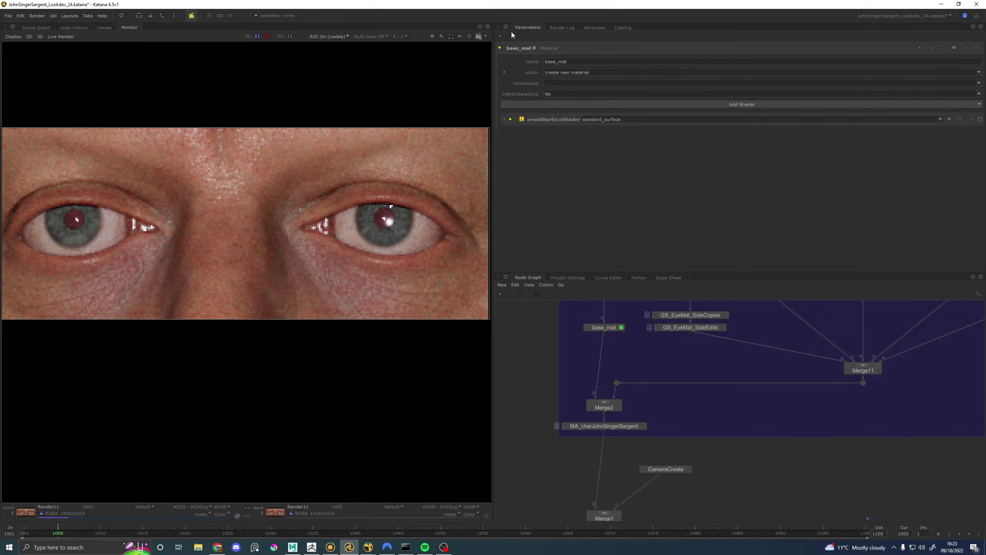
click(510, 119)
click(515, 141)
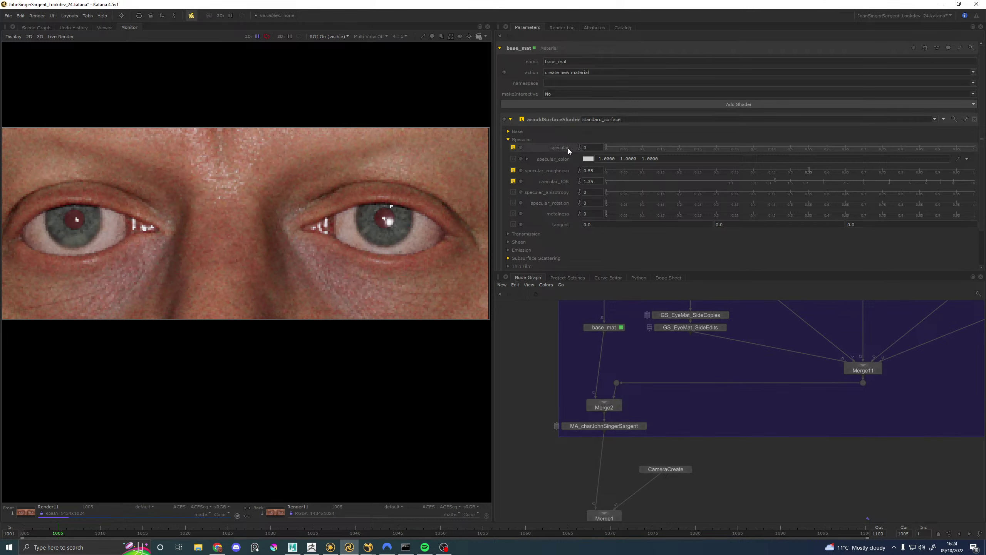
text(0)
key(Return)
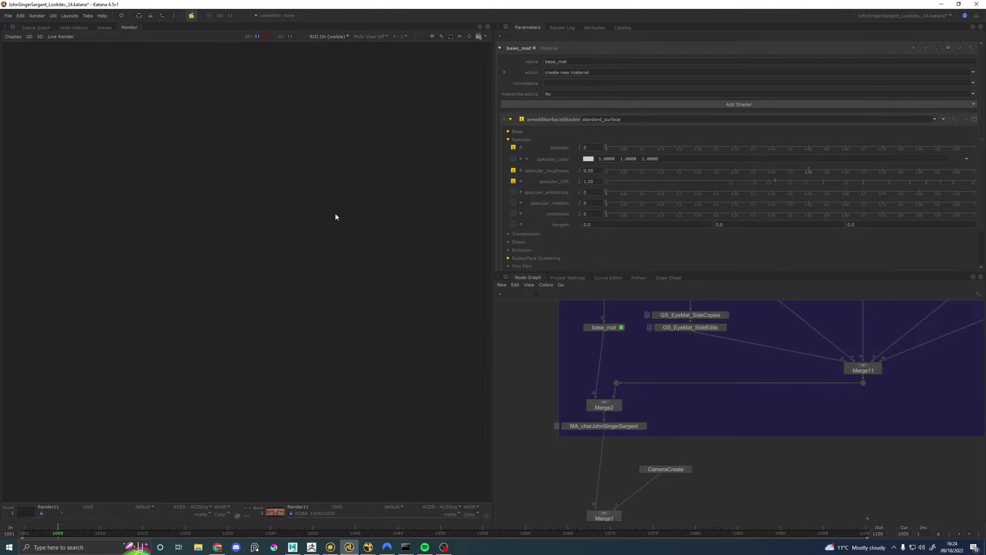
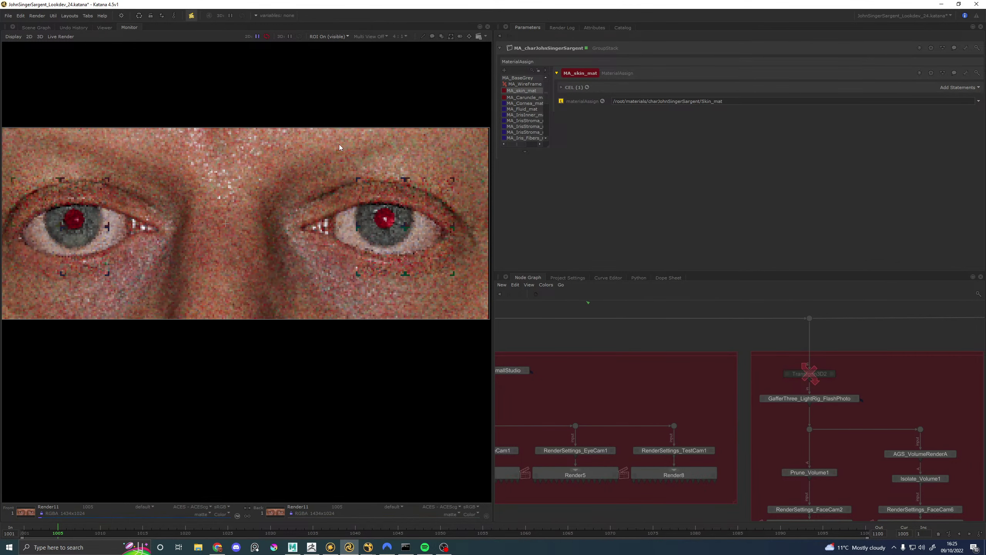
Step: Inspect the pupils up close in the live render and compare them with the other stored render
scroll(339, 147, down, 2)
scroll(348, 168, up, 1)
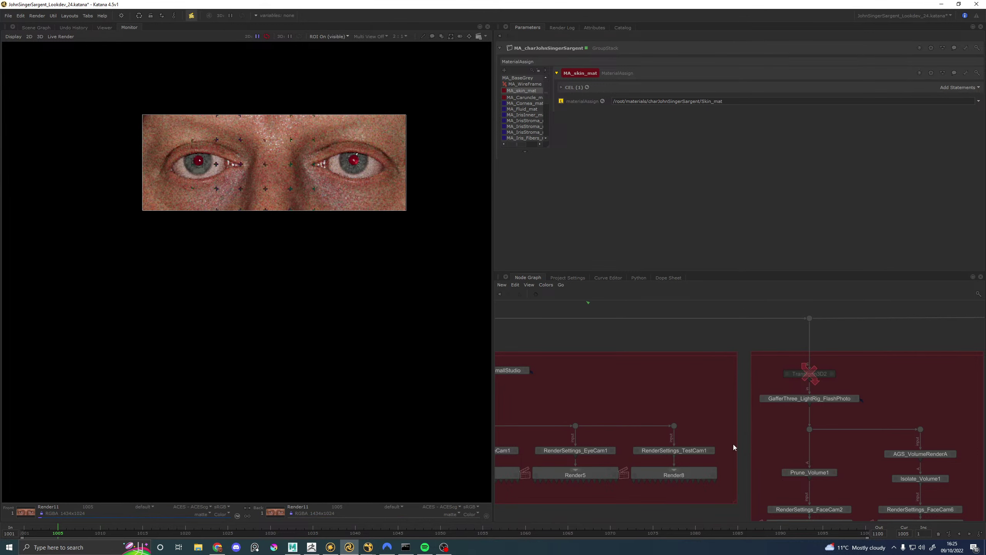
scroll(721, 428, down, 5)
middle_drag(681, 364, 711, 382)
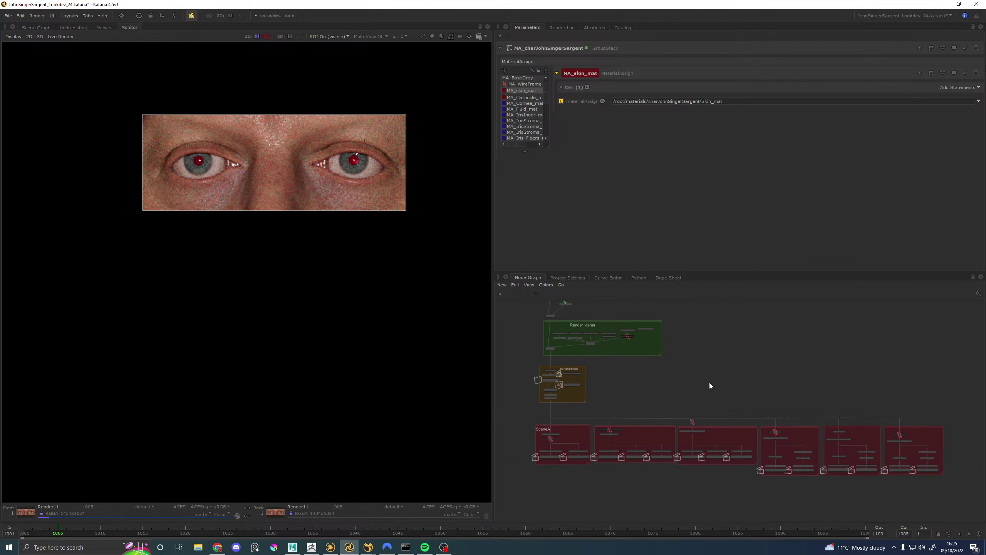
scroll(324, 135, up, 1)
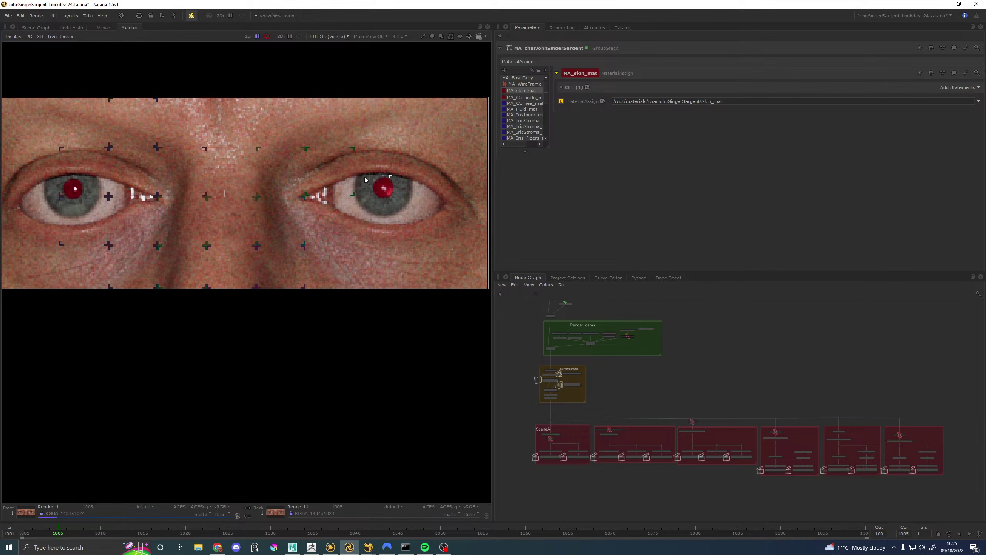
scroll(375, 177, up, 2)
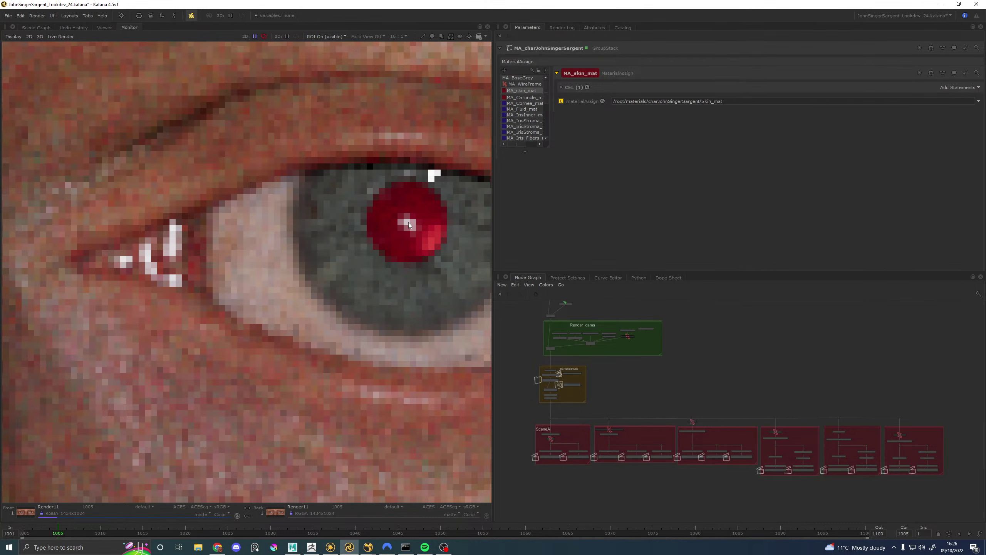
middle_drag(409, 229, 343, 246)
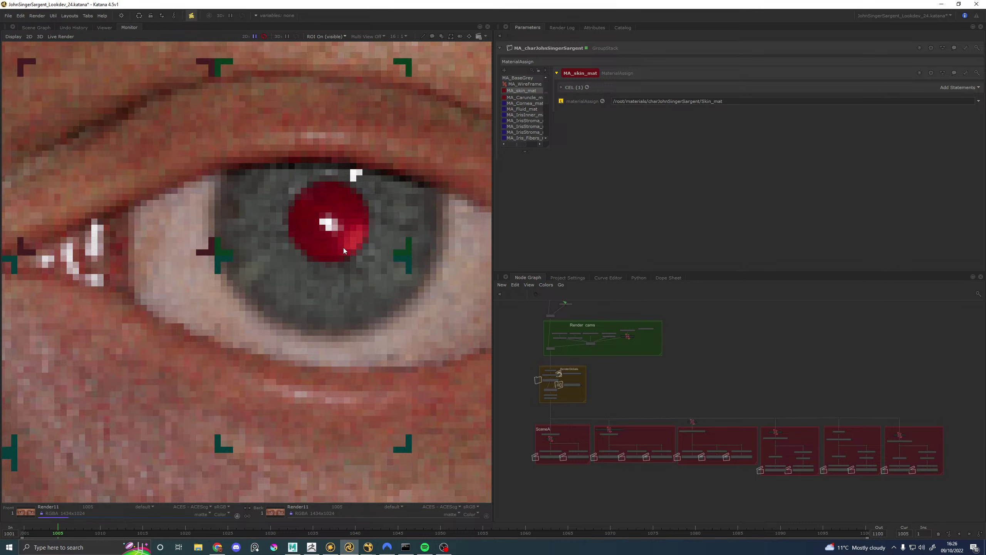
scroll(374, 288, down, 5)
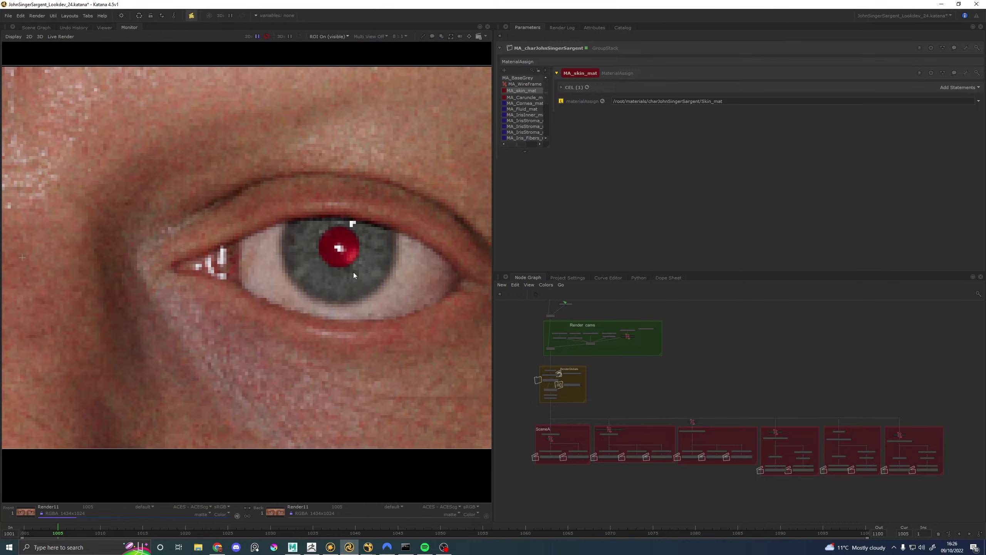
scroll(282, 268, up, 1)
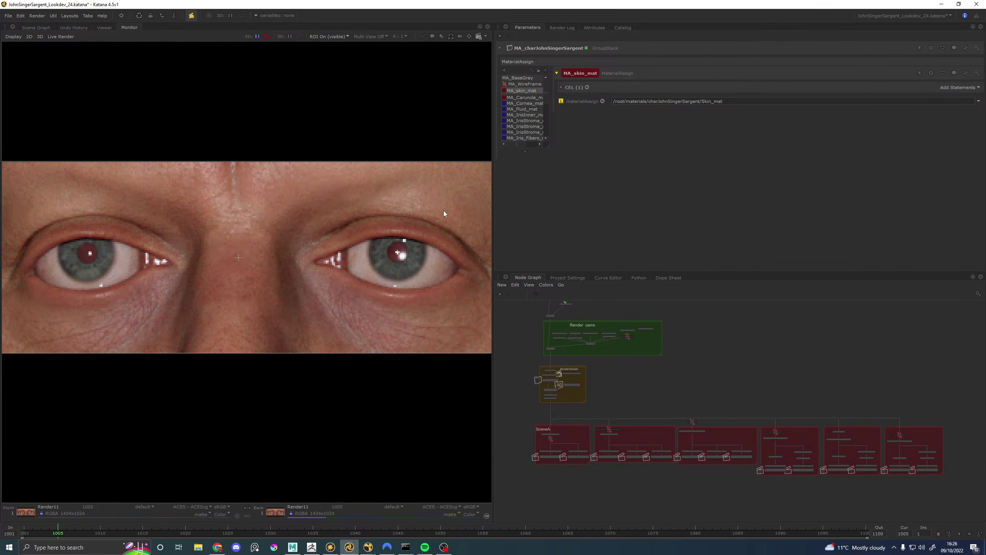
key(Tab)
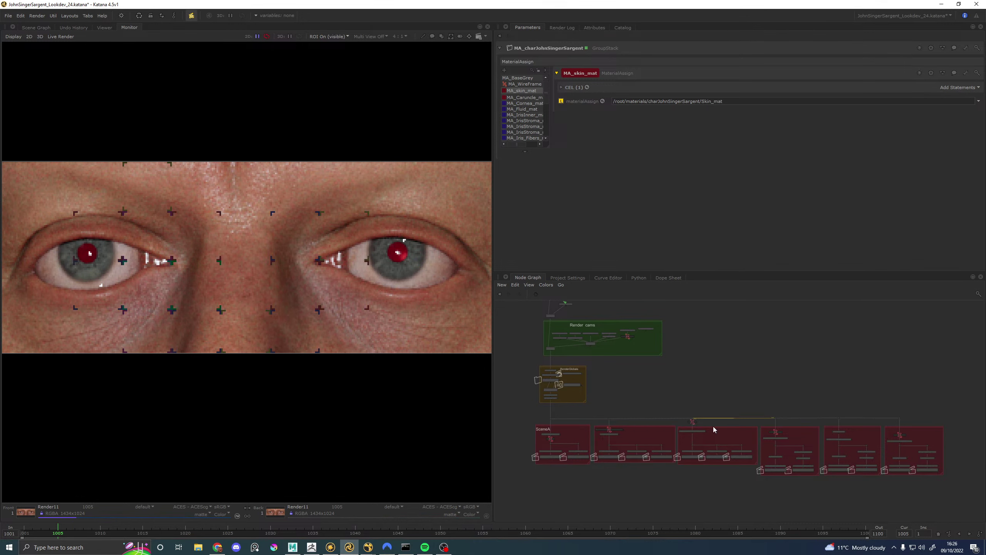
Step: Enter the NMC_Eye_mats network and open the parameters of surface_Lens_mat_RedEye in the Lens group
middle_drag(560, 374, 614, 511)
scroll(611, 383, up, 5)
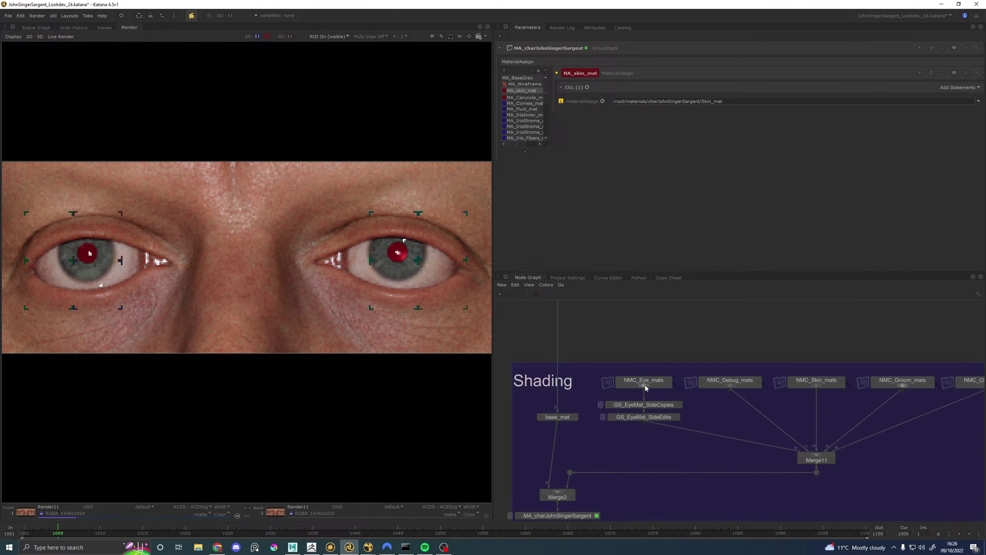
ctrl+middle_click(645, 385)
scroll(719, 423, down, 4)
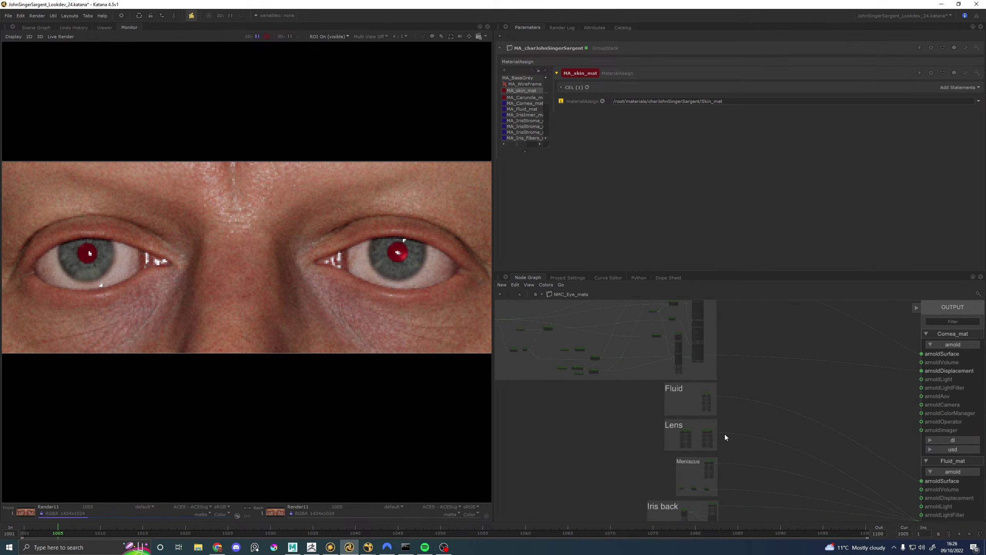
scroll(721, 433, up, 8)
scroll(619, 425, up, 3)
click(591, 412)
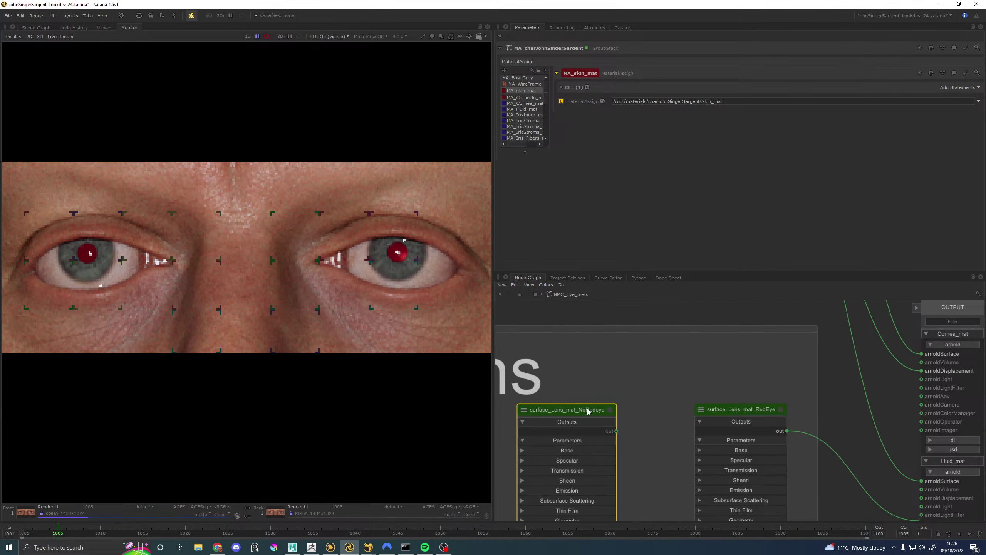
click(780, 409)
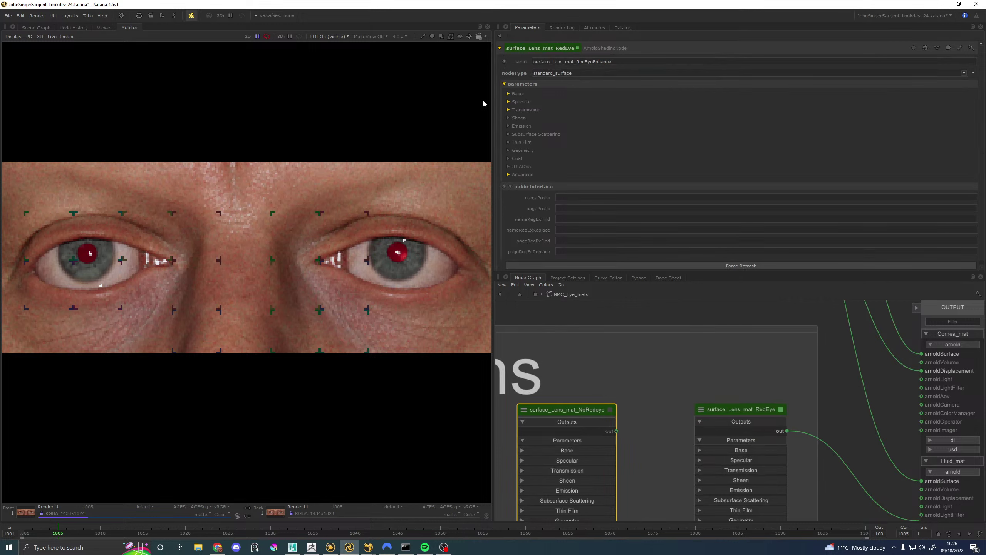
Step: Set the saturation of the RedEye lens material's transmission_color to 0.45 and its hue to 0.04
click(516, 109)
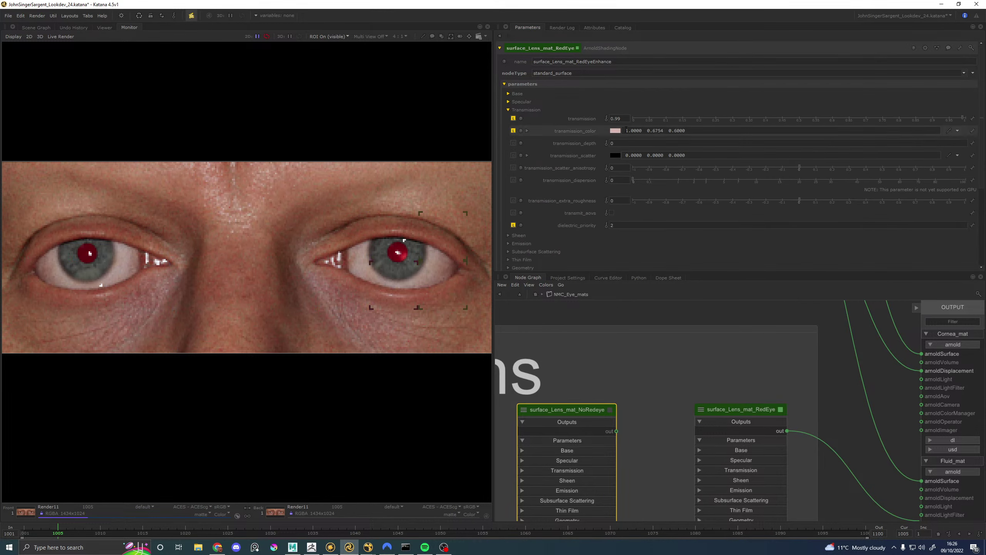
click(614, 131)
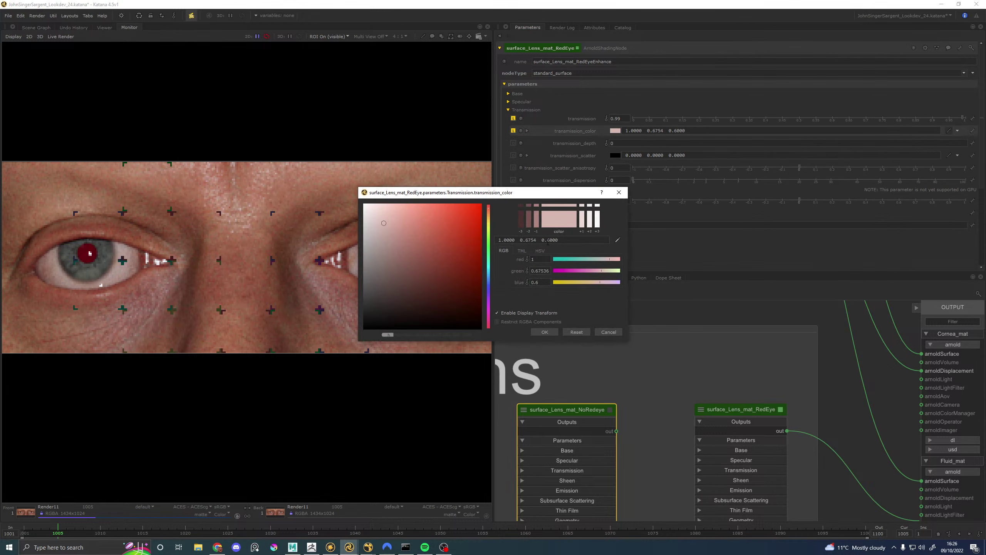
click(540, 271)
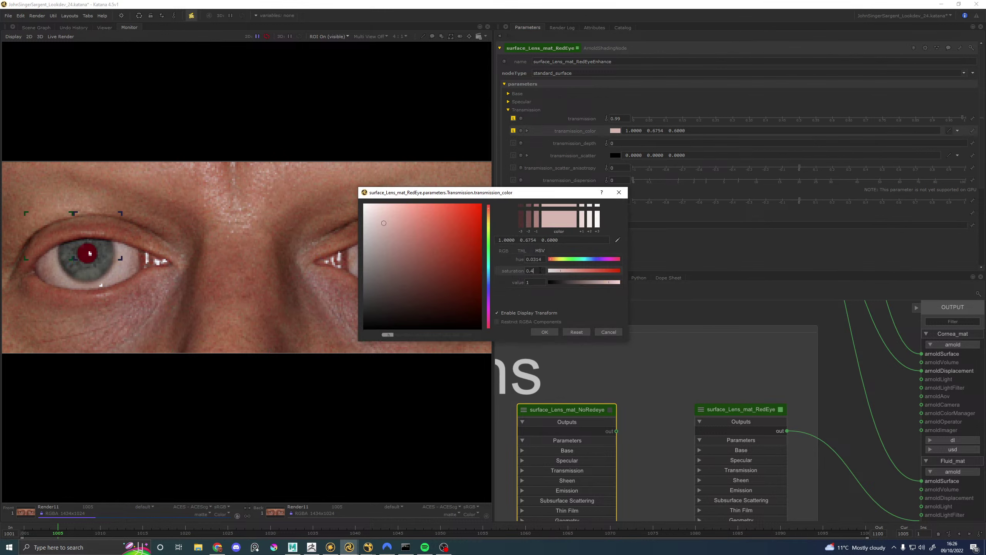
key(BackSpace)
text(45)
key(Return)
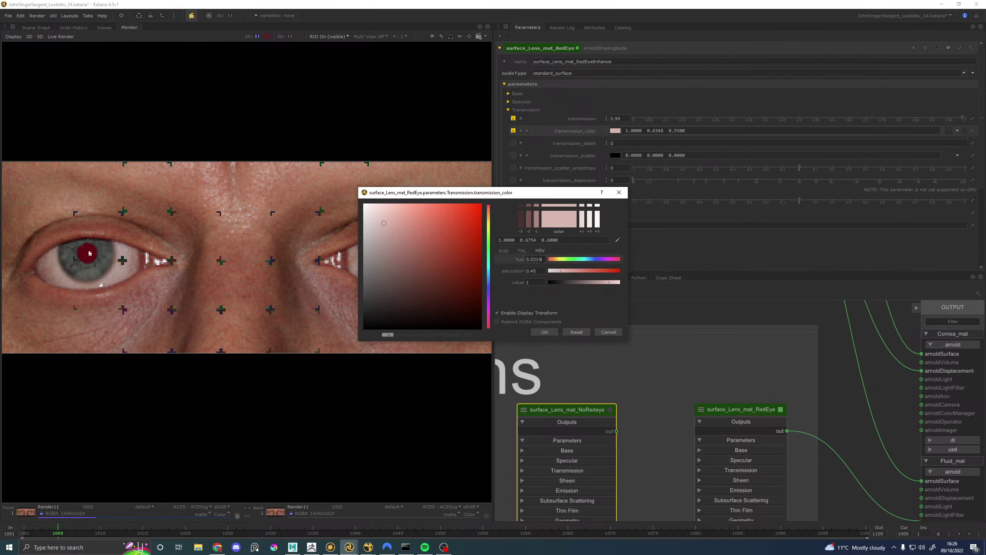
click(543, 260)
key(BackSpace)
key(BackSpace)
text(4)
key(Return)
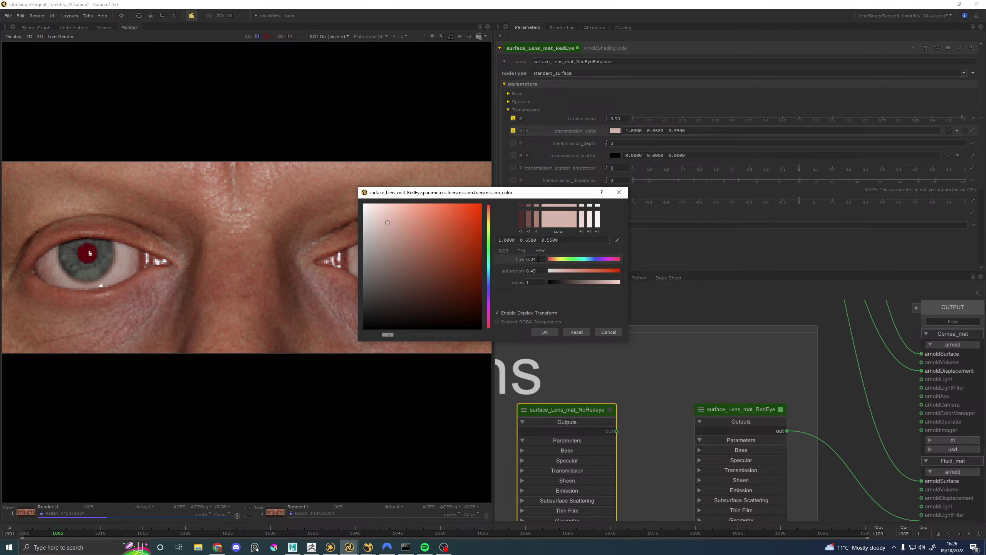
Step: Try a hue of 0.06 on the lens transmission_color, undo it and accept the colour
key(BackSpace)
text(6)
click(536, 272)
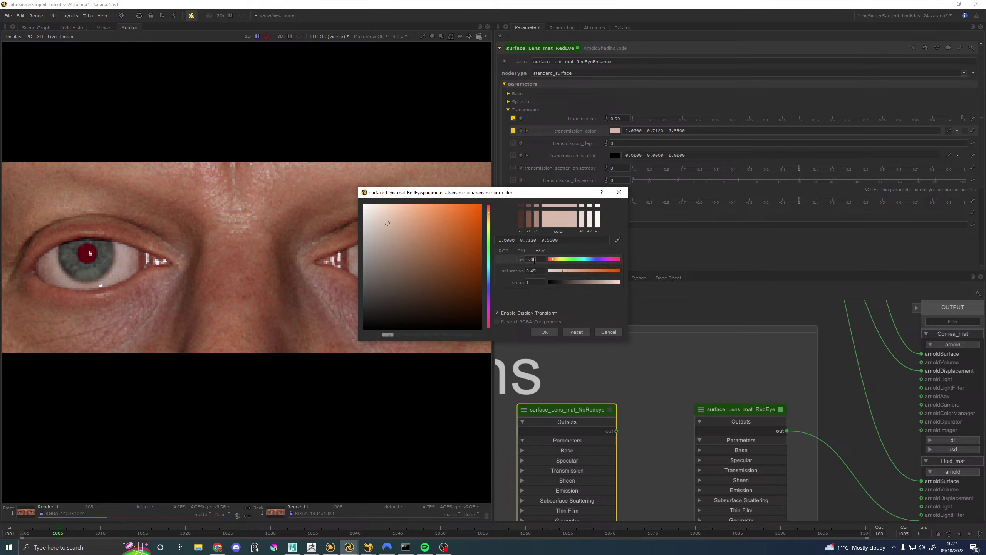
key(ctrl+z)
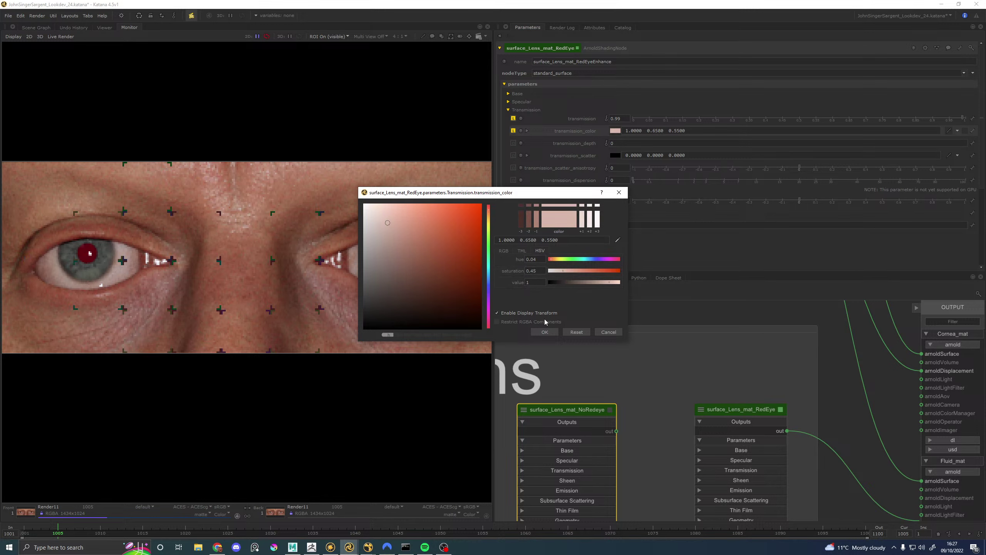
click(545, 332)
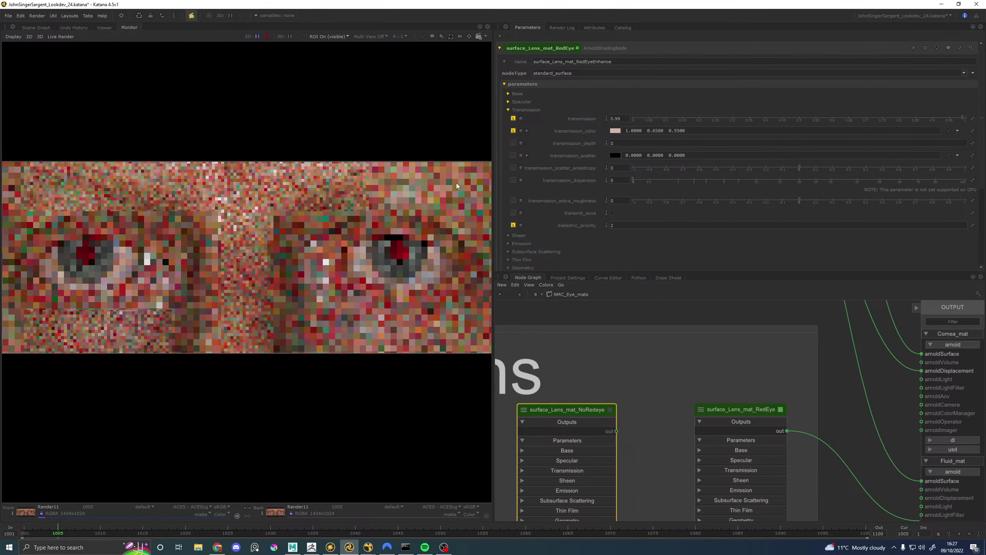
Step: Change the hue of the RedEye lens material's transmission_color to 0.06
click(508, 93)
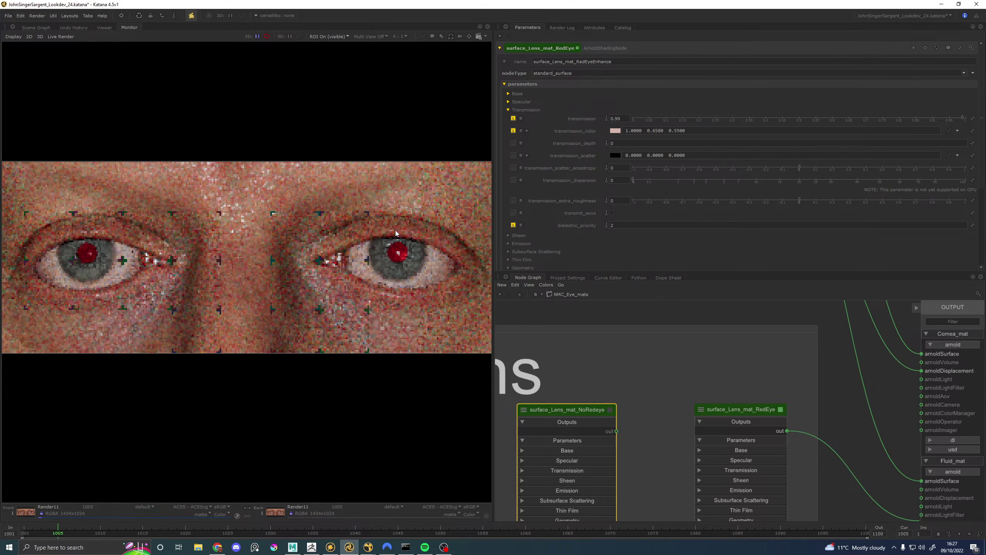
click(612, 130)
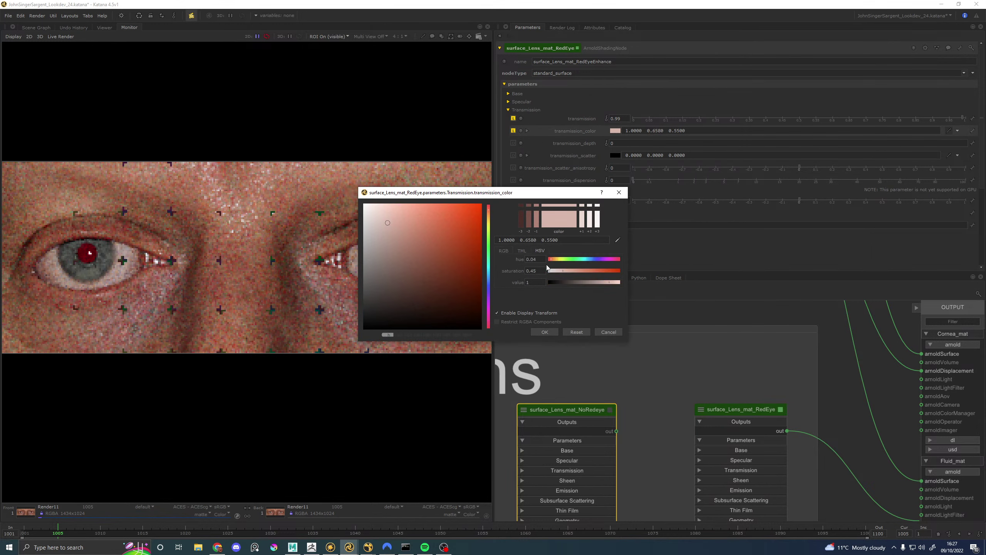
click(541, 260)
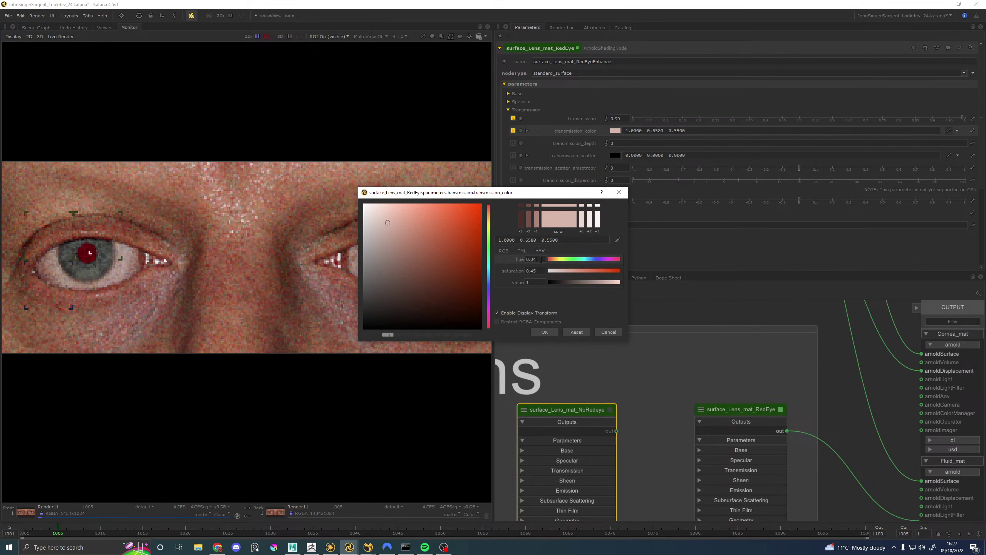
text(6)
key(Return)
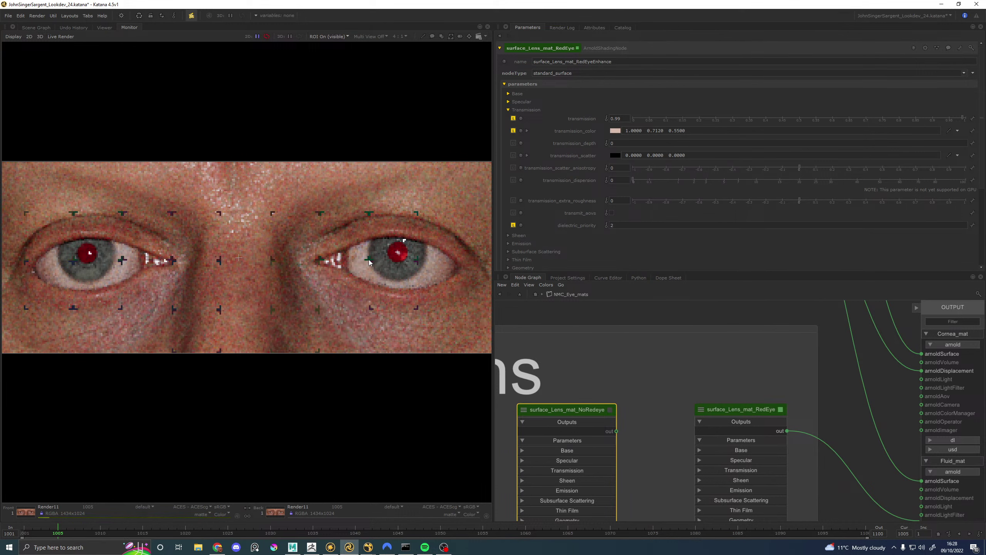
Step: Set the hue of the lens transmission_color to 0.05 and the lens transmission to 0.995
click(620, 133)
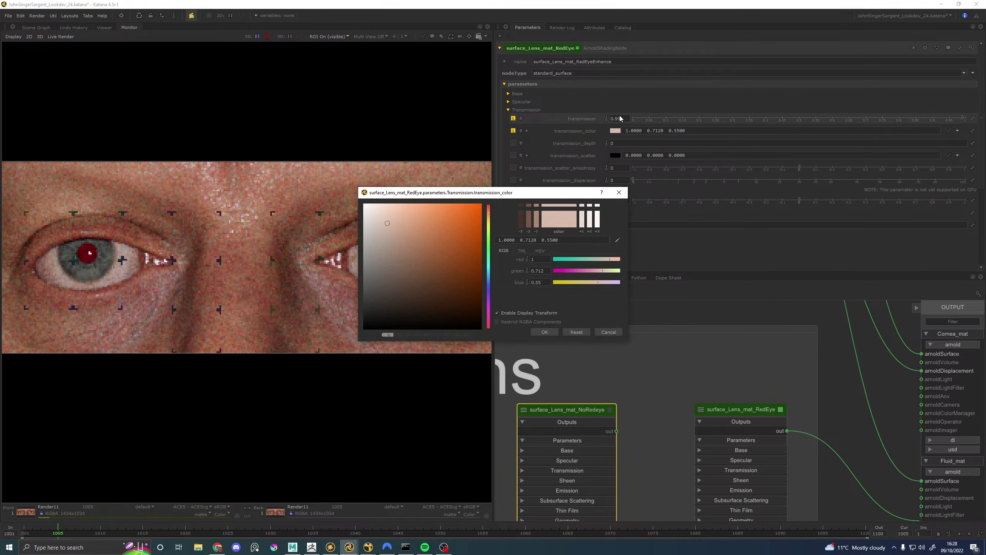
click(540, 251)
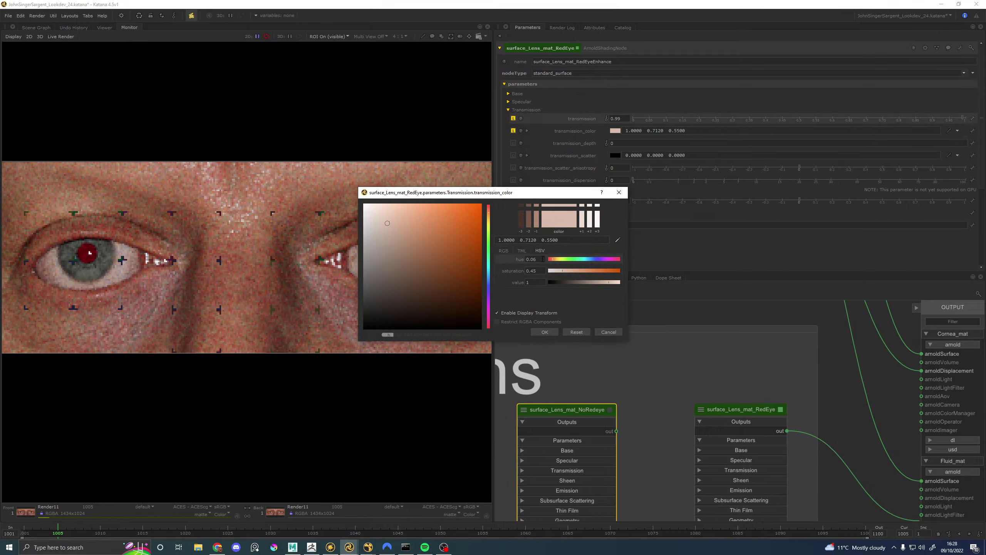
click(538, 260)
text(5)
key(Return)
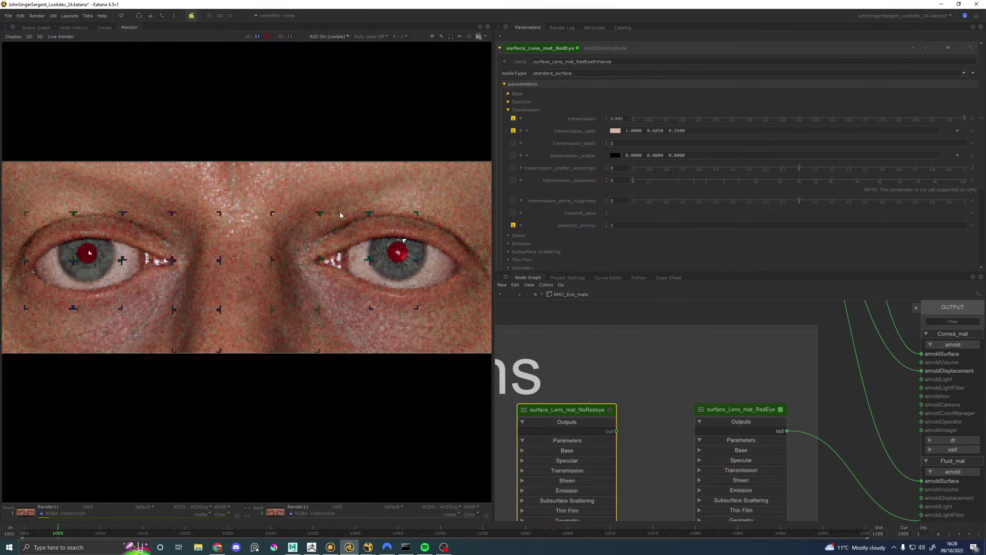
Step: Inspect both pupils in the render and set the RedEye lens material's specular_roughness to 0.1
key(backslash)
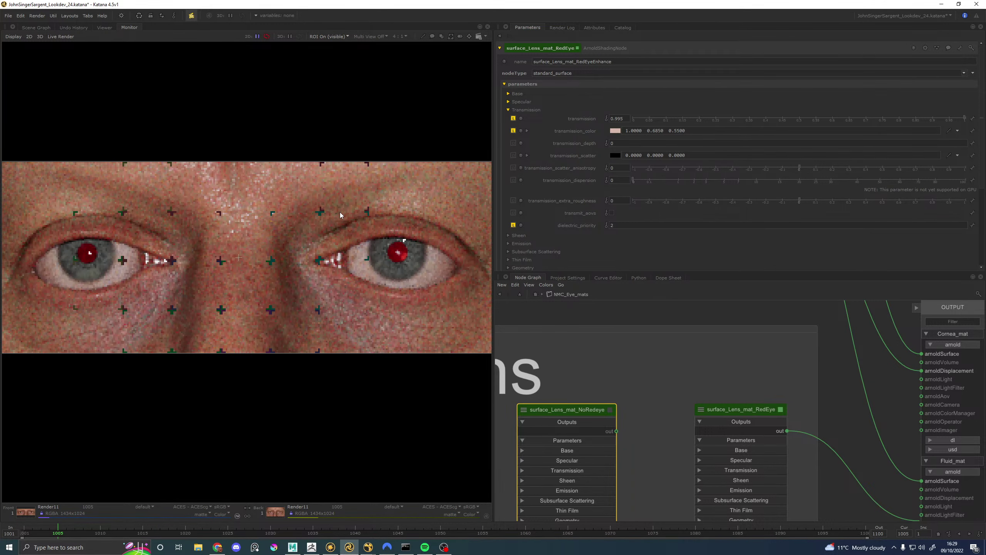
scroll(406, 252, up, 2)
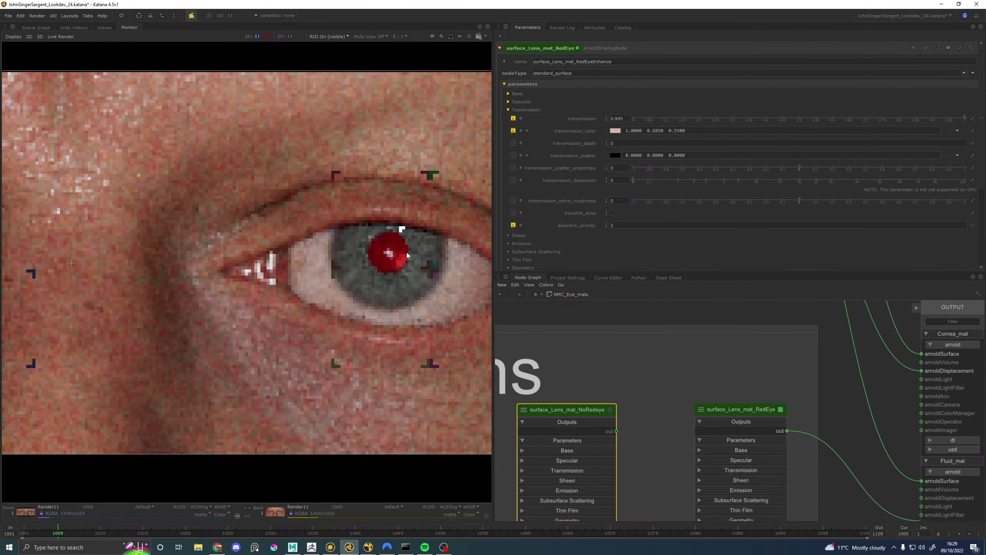
scroll(411, 251, down, 1)
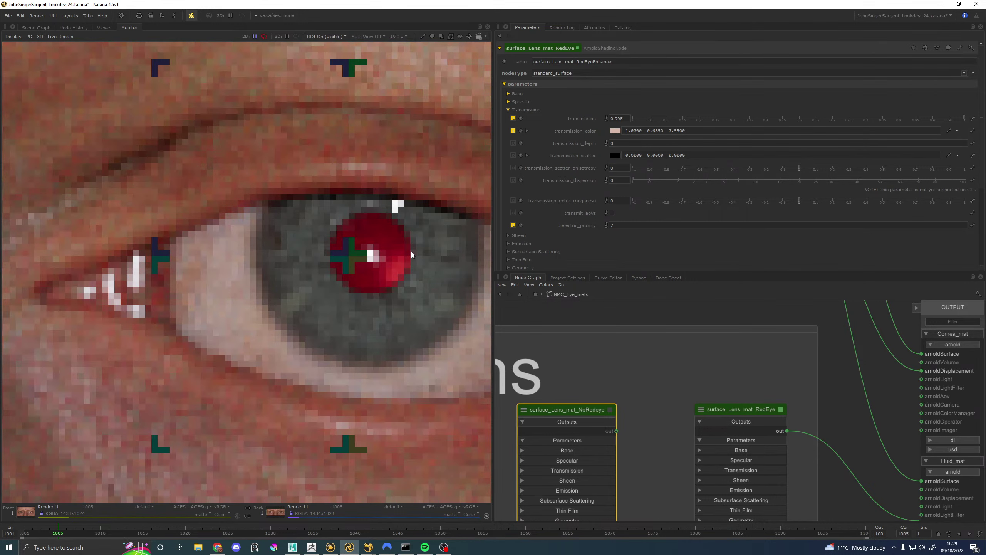
scroll(397, 227, down, 2)
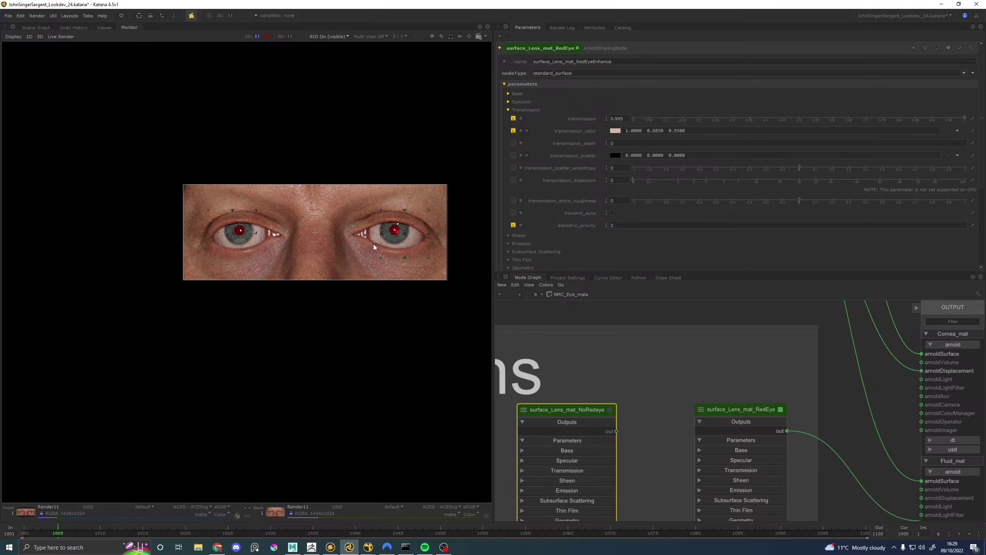
scroll(387, 234, up, 4)
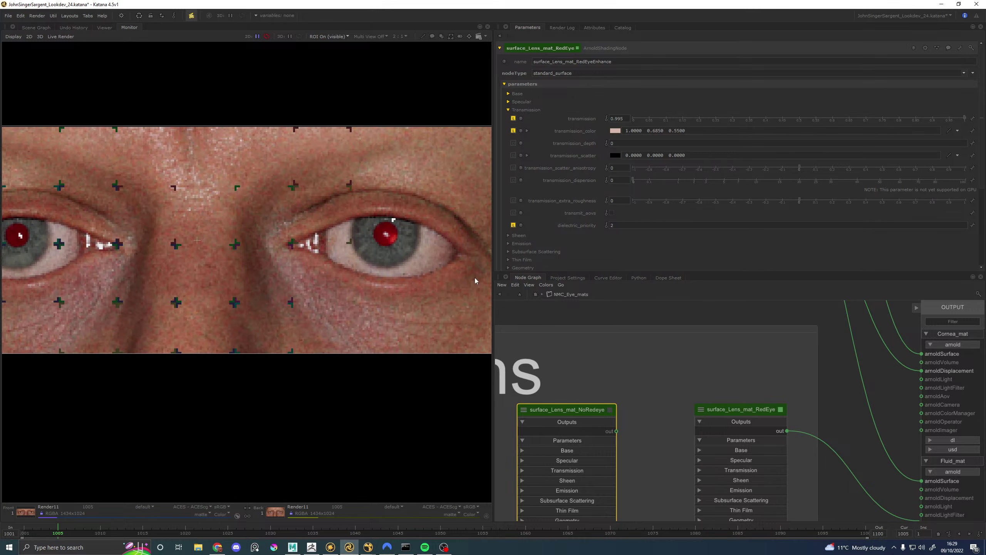
click(508, 101)
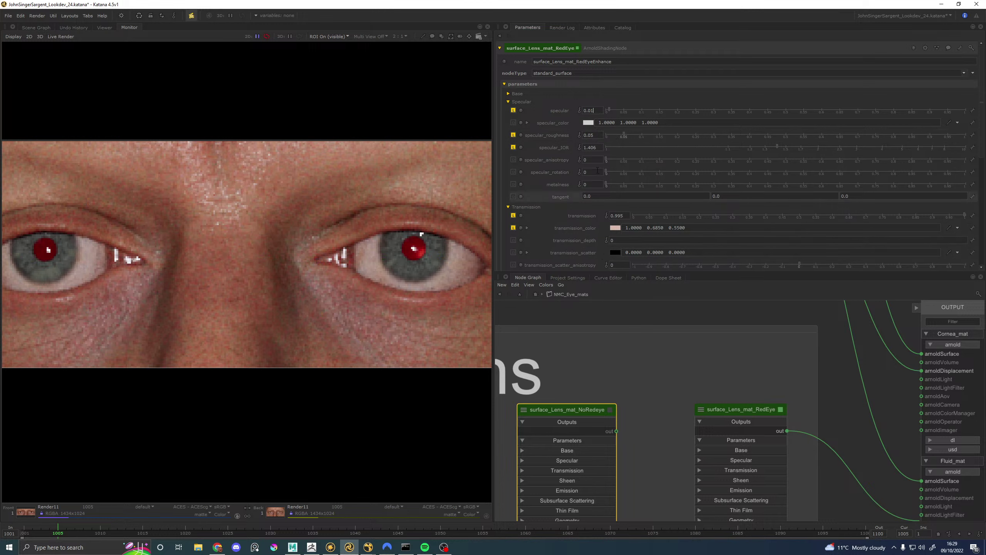
click(593, 147)
click(600, 136)
key(BackSpace)
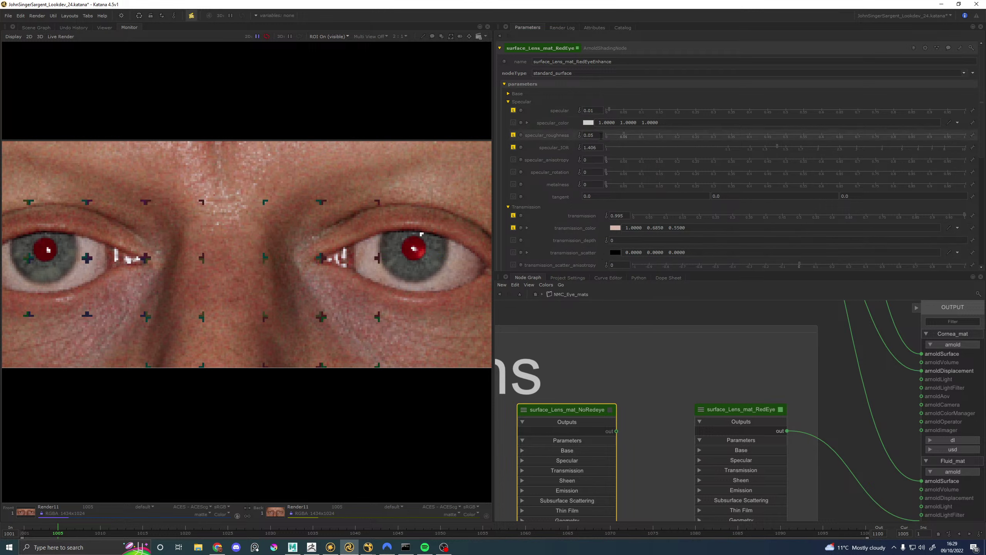
text(1)
key(Return)
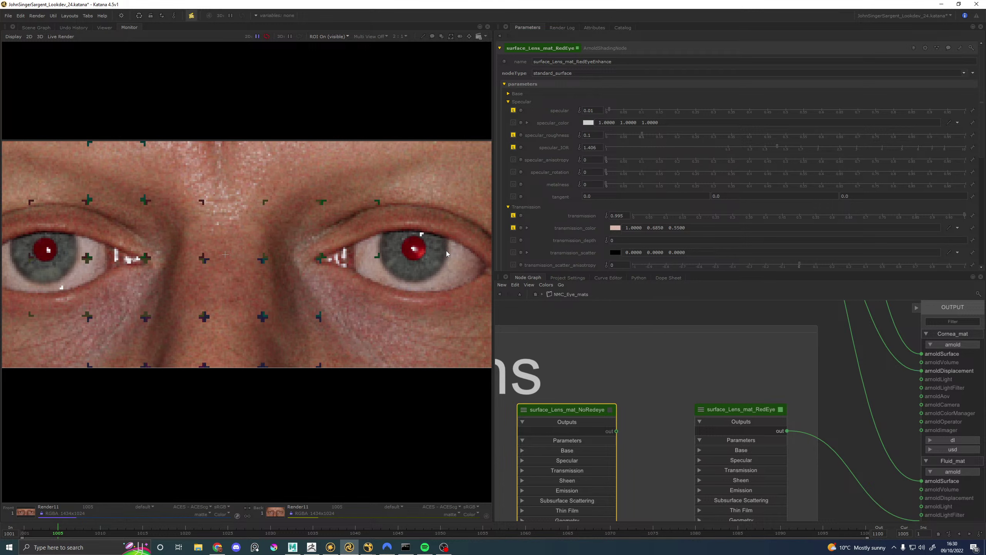
Step: Set the RedEye lens material's specular to 0.005 and its specular_roughness to 0.4
click(597, 111)
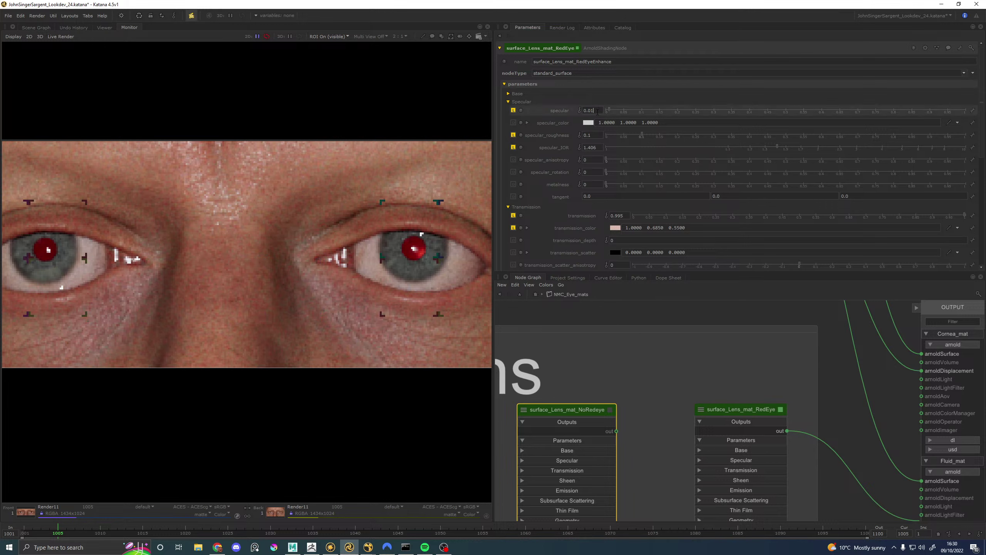
key(BackSpace)
text(05)
key(Return)
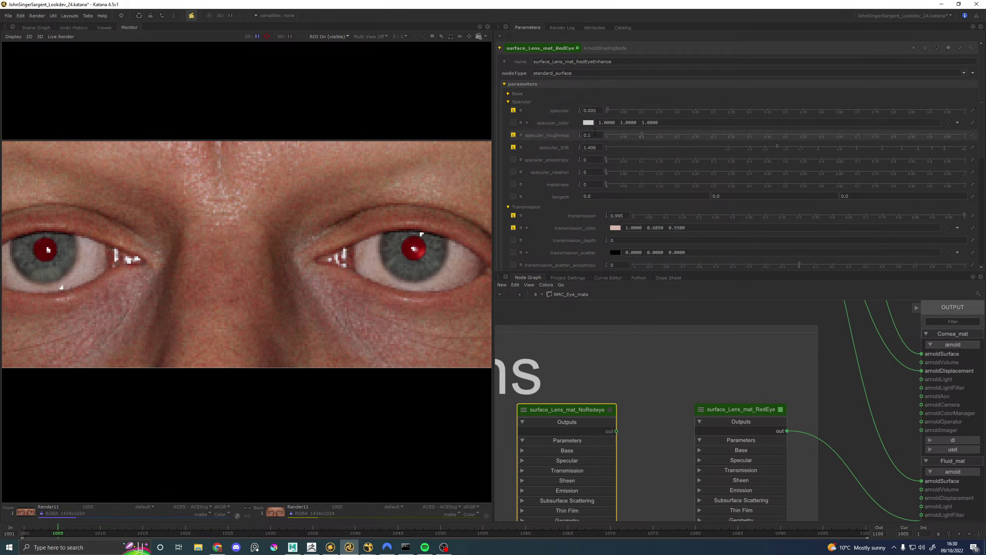
key(BackSpace)
text(4)
key(Return)
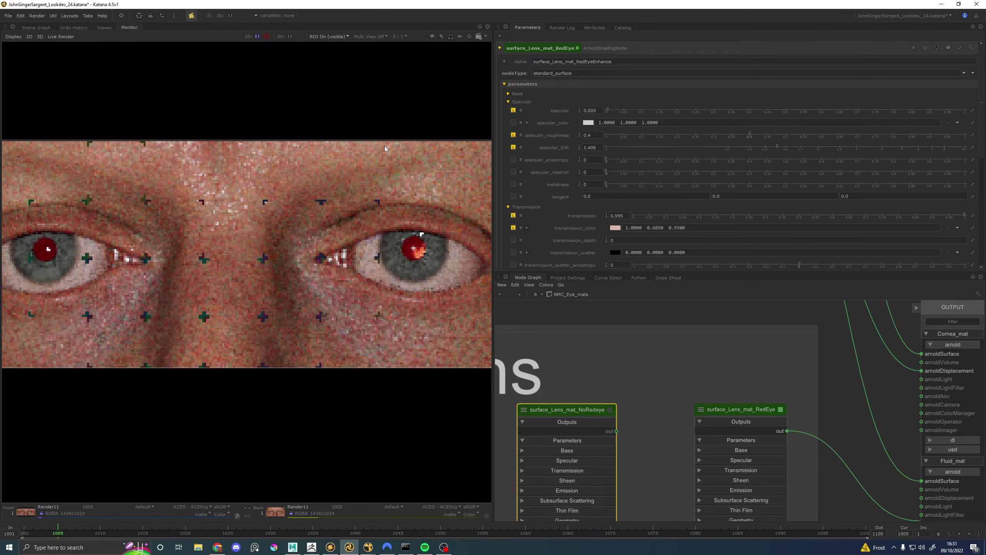
Step: Examine the red glow in both pupils of the updated render, close up and from a distance
scroll(355, 152, down, 3)
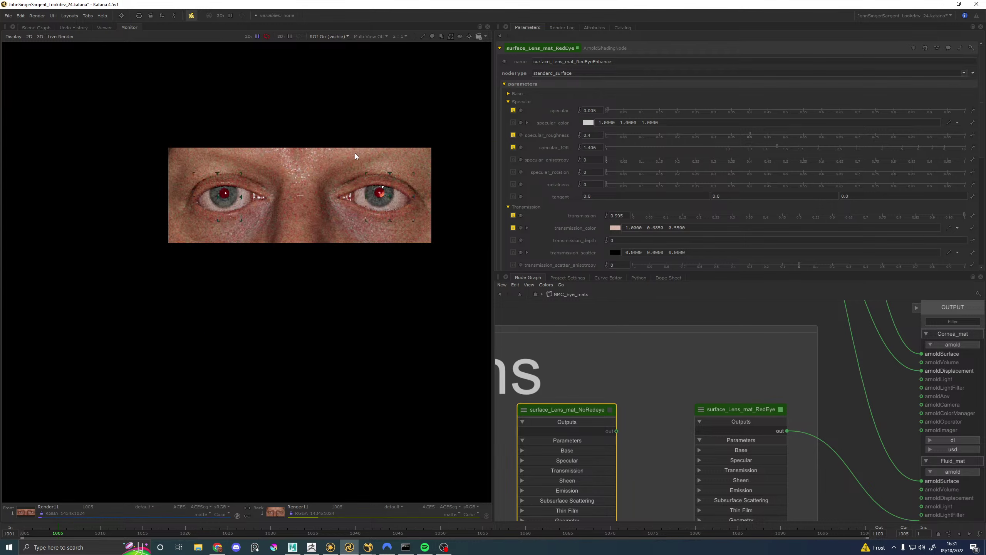
scroll(358, 151, up, 2)
scroll(358, 150, down, 1)
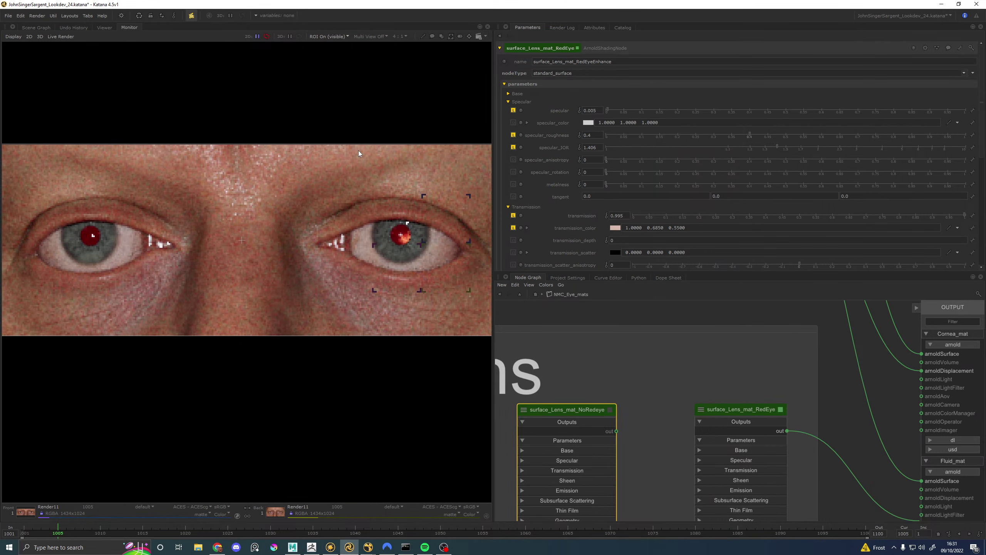
scroll(359, 151, down, 1)
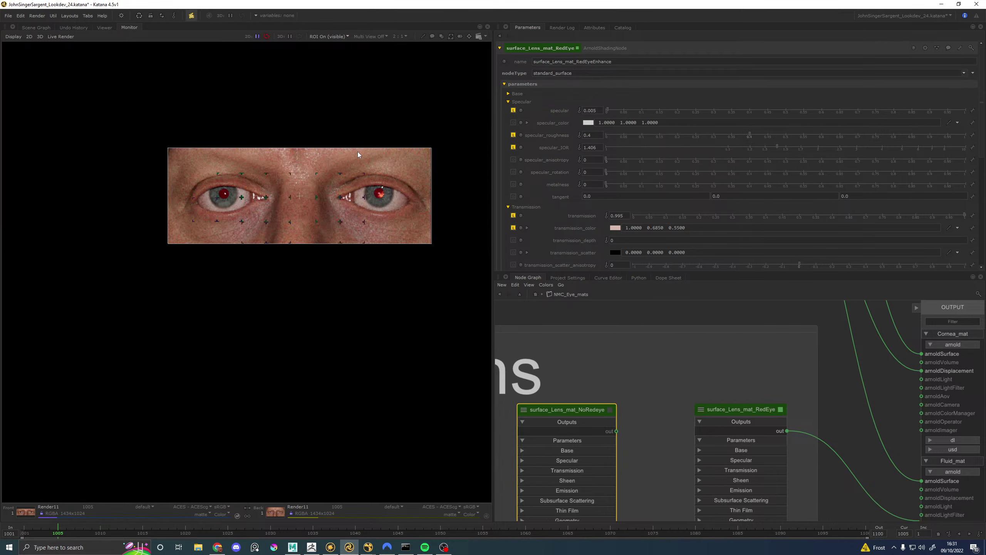
scroll(374, 145, up, 1)
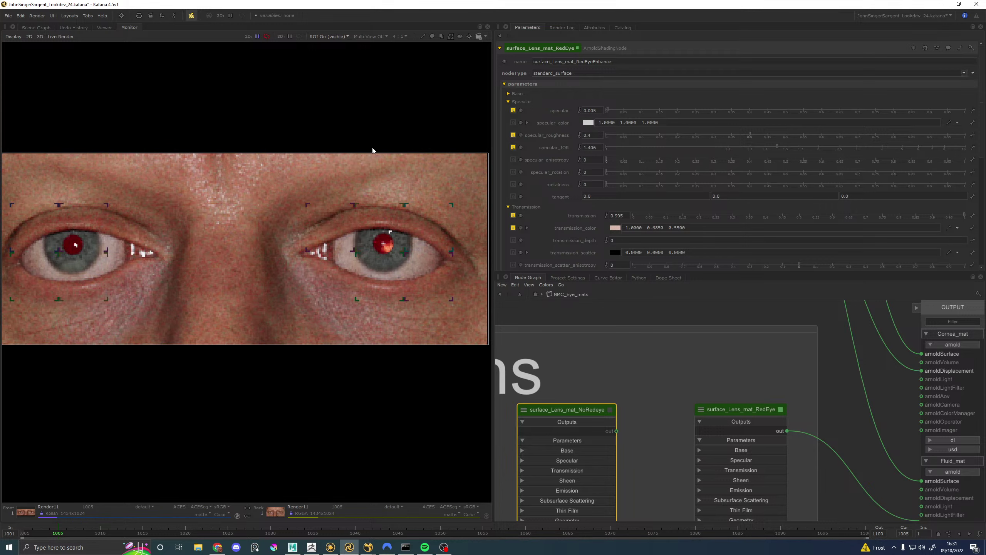
scroll(365, 161, down, 2)
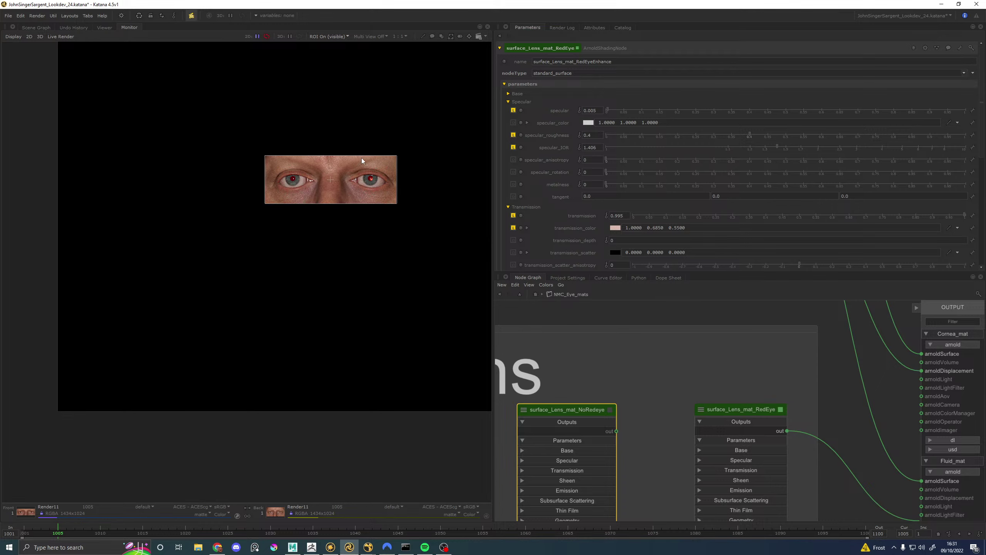
scroll(361, 163, up, 1)
Step: Switch to Chrome, study the pupils in the red eye flash photo image results as reference, and return to Katana
key(alt+Tab)
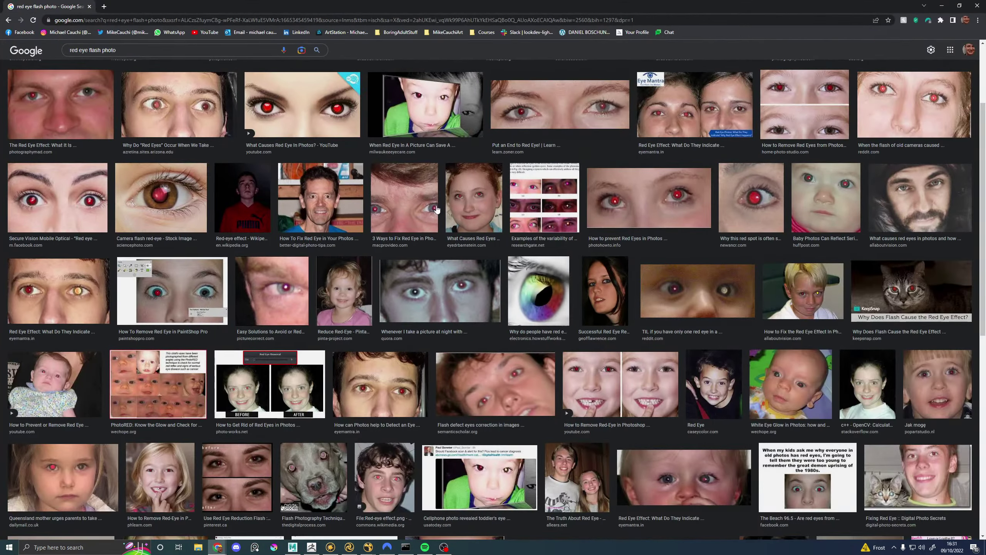
click(482, 200)
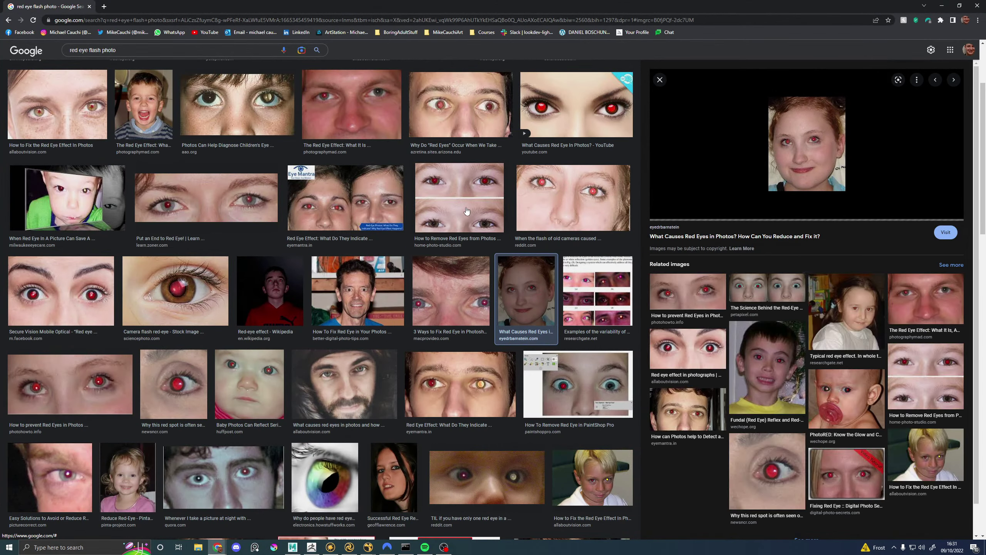
click(588, 203)
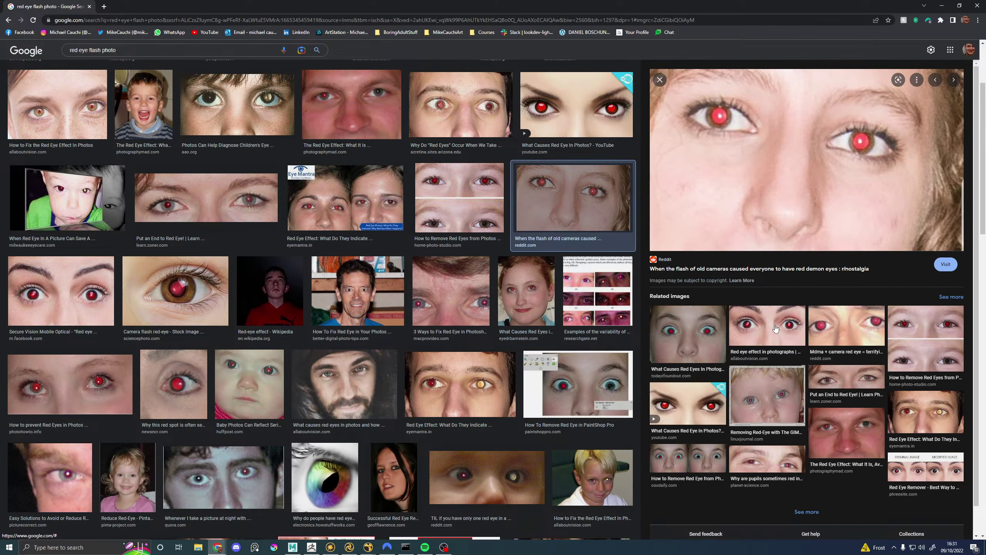
click(700, 332)
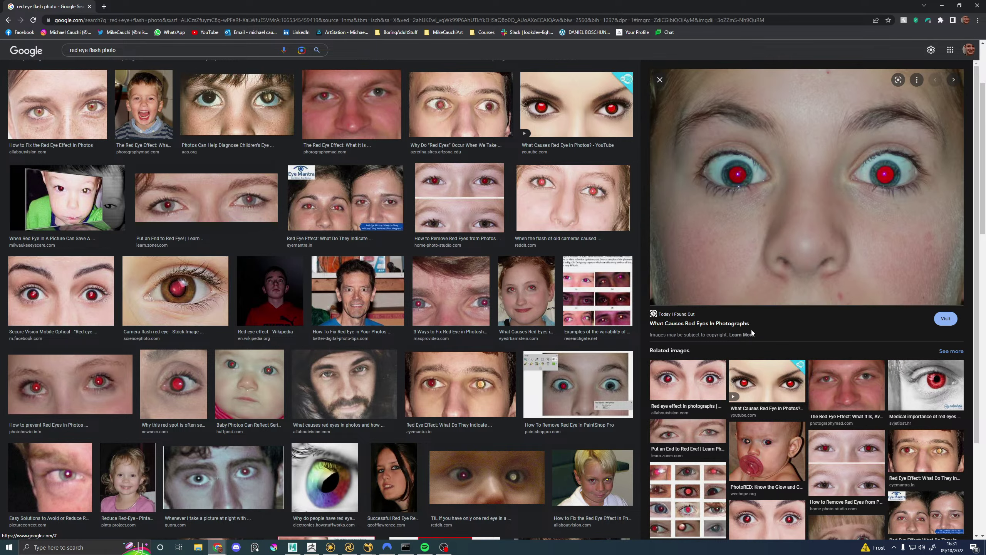
scroll(751, 330, down, 3)
scroll(618, 350, down, 2)
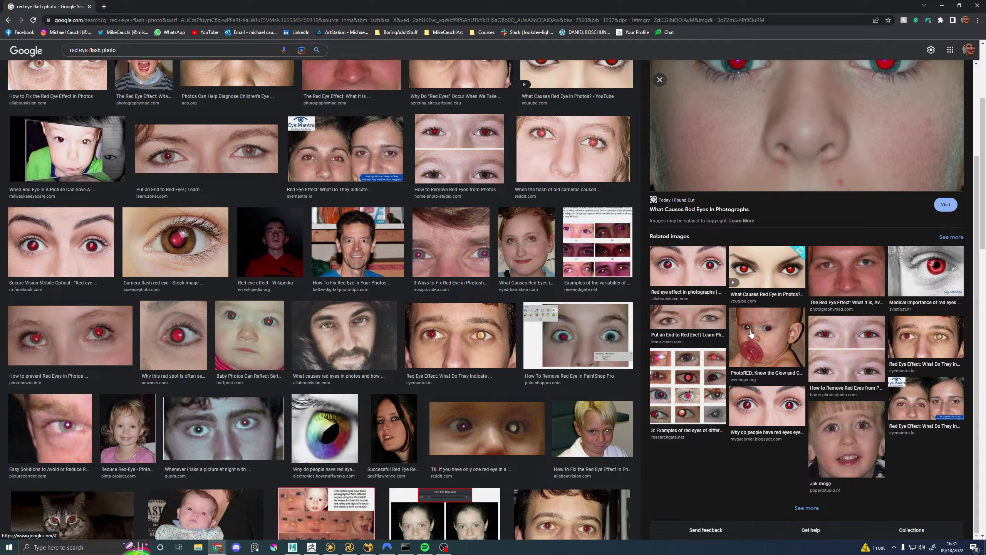
scroll(256, 372, down, 6)
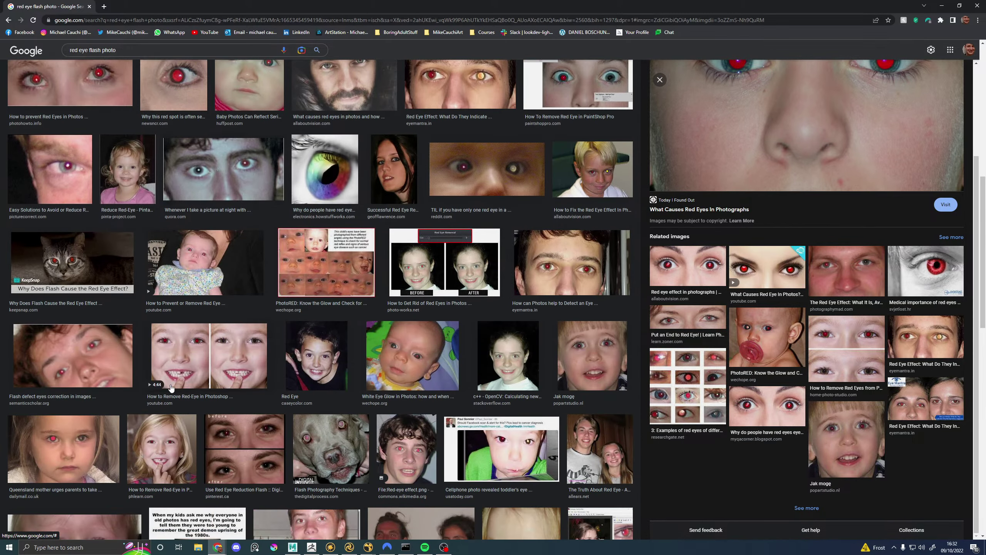
click(63, 448)
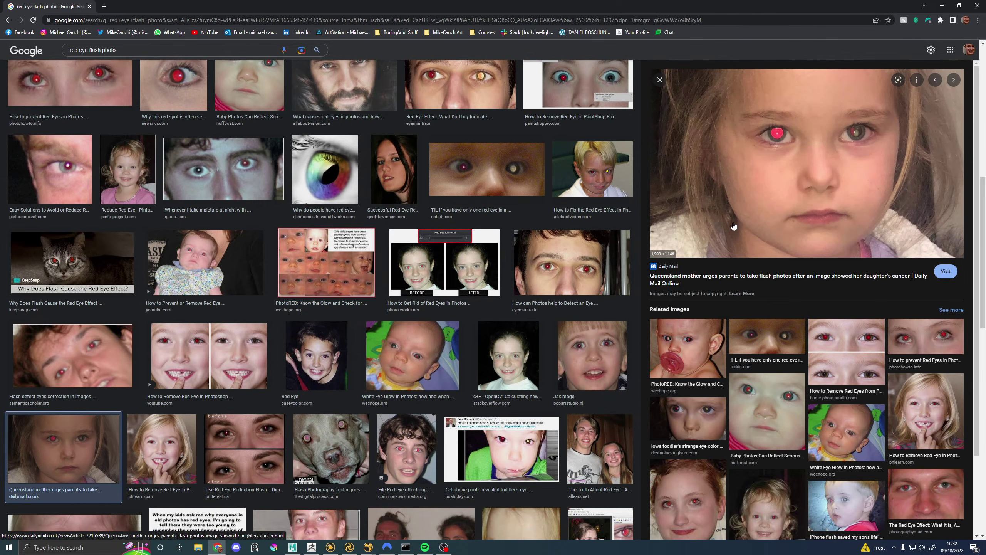
scroll(112, 263, down, 5)
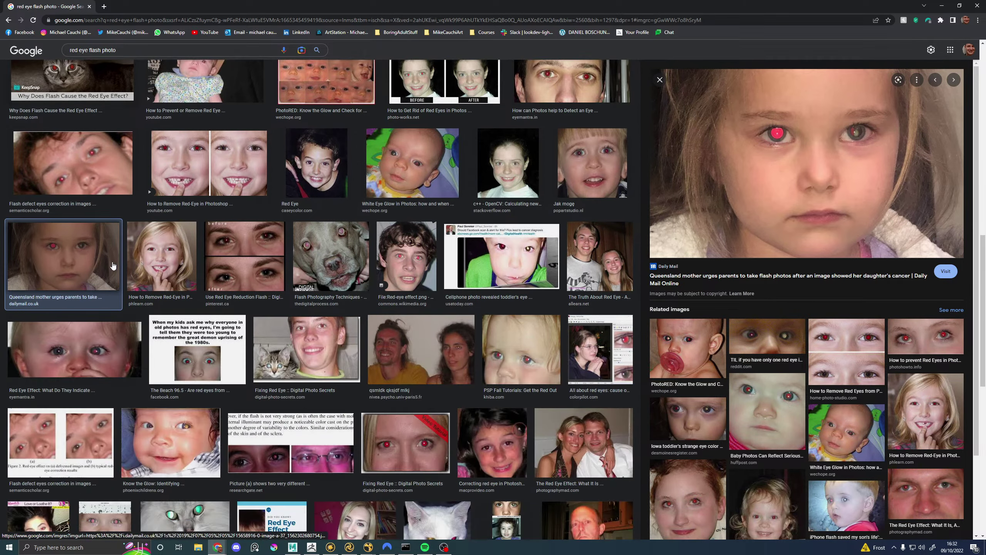
scroll(112, 266, down, 3)
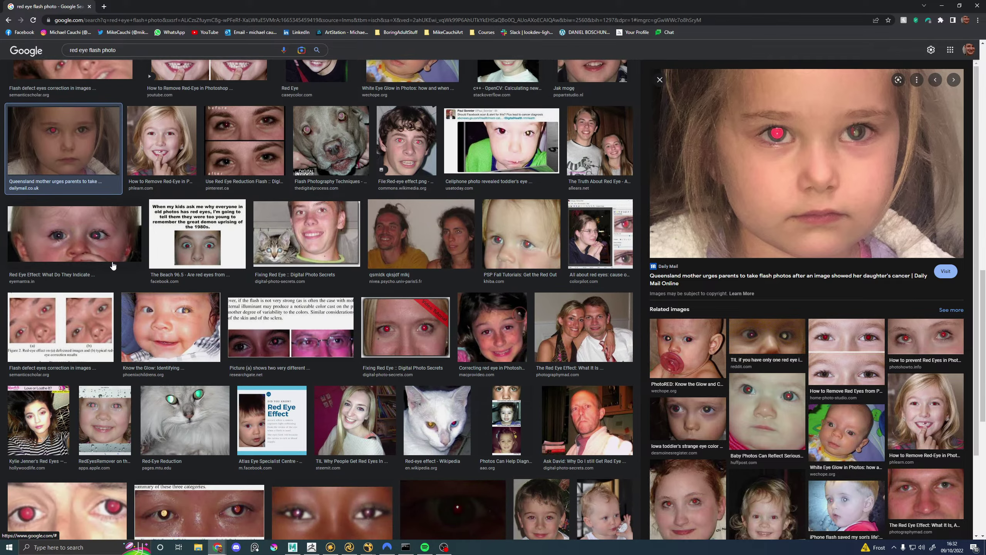
scroll(113, 266, down, 5)
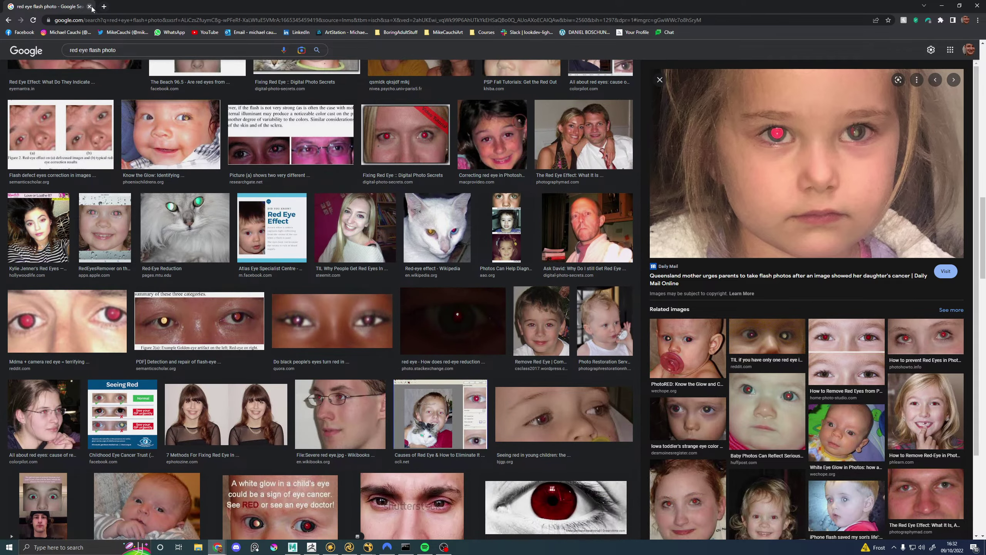
key(alt+Tab)
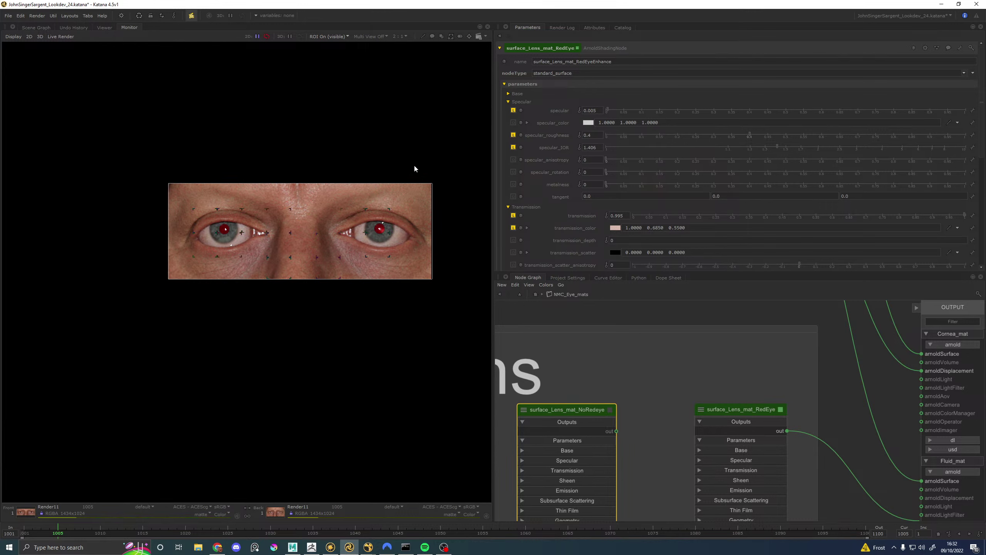
Step: Check the render's luminance, restore the colour display and set the RedEye lens material's transmission to 0.99
key(l)
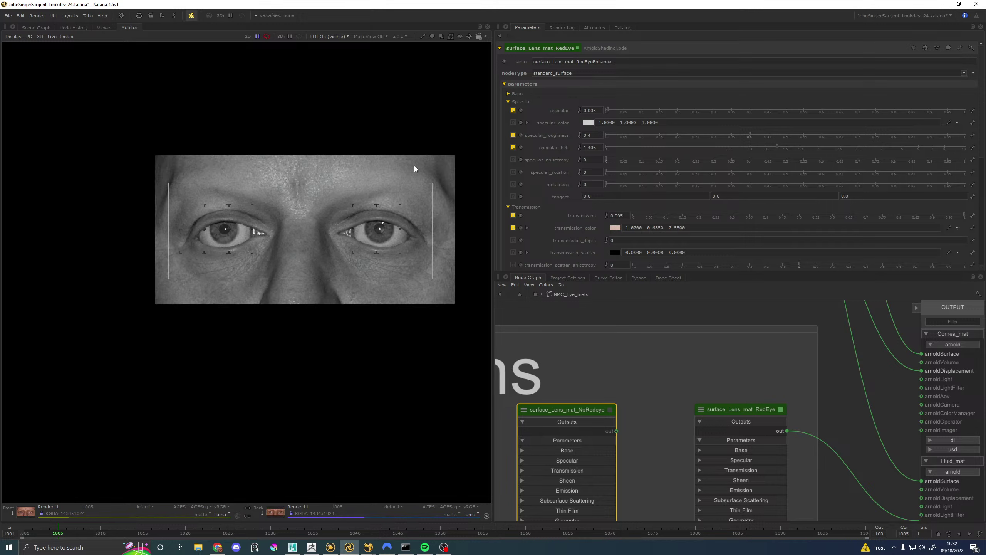
key(l)
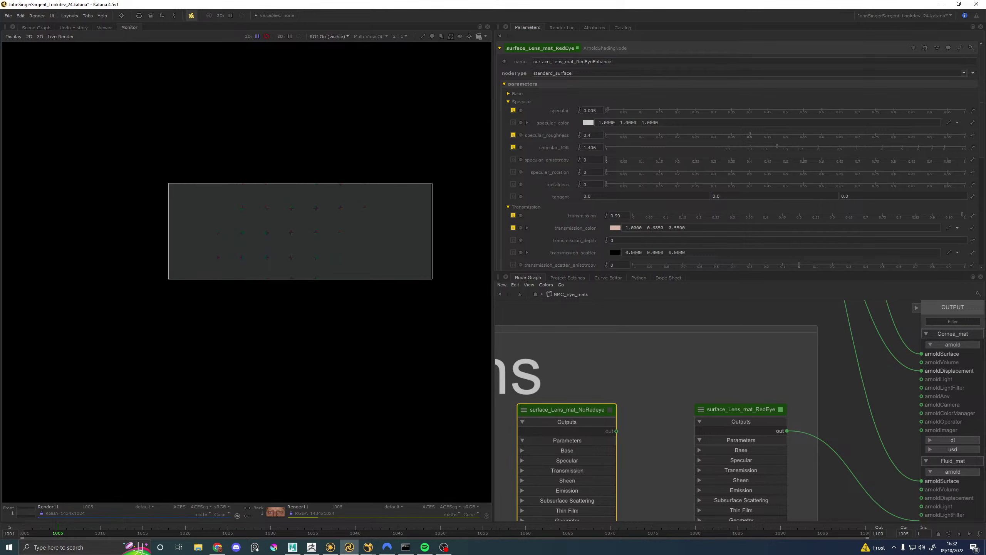
key(alt+Tab)
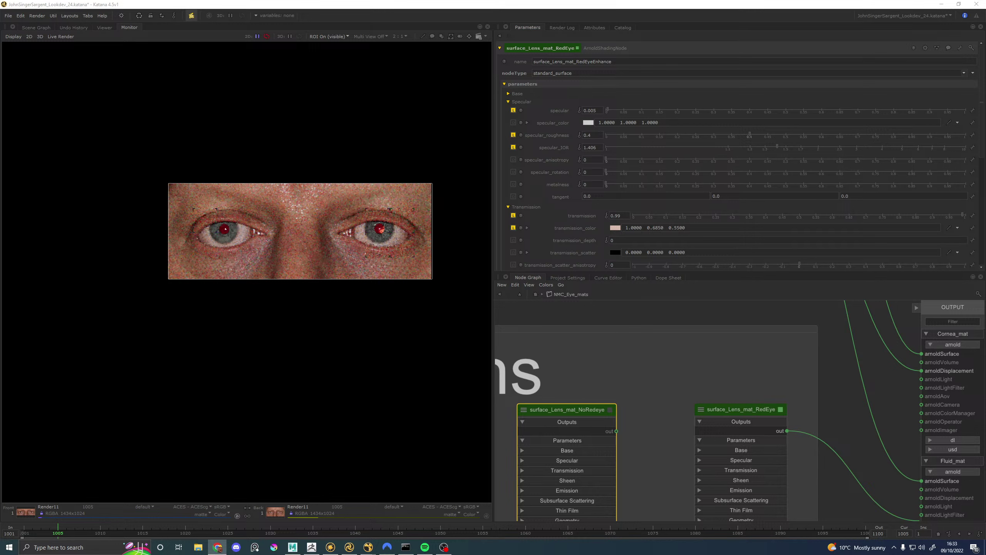
click(313, 337)
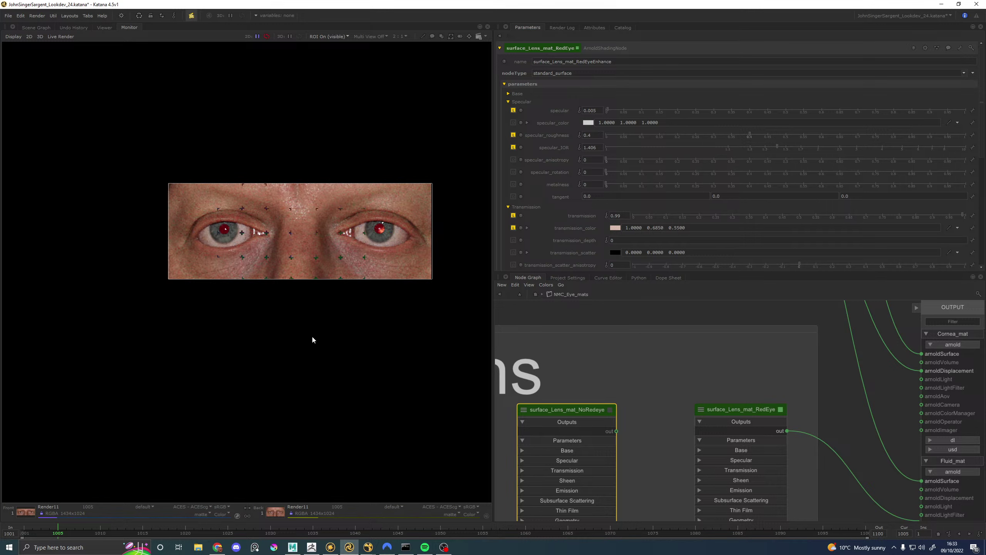
scroll(331, 271, down, 1)
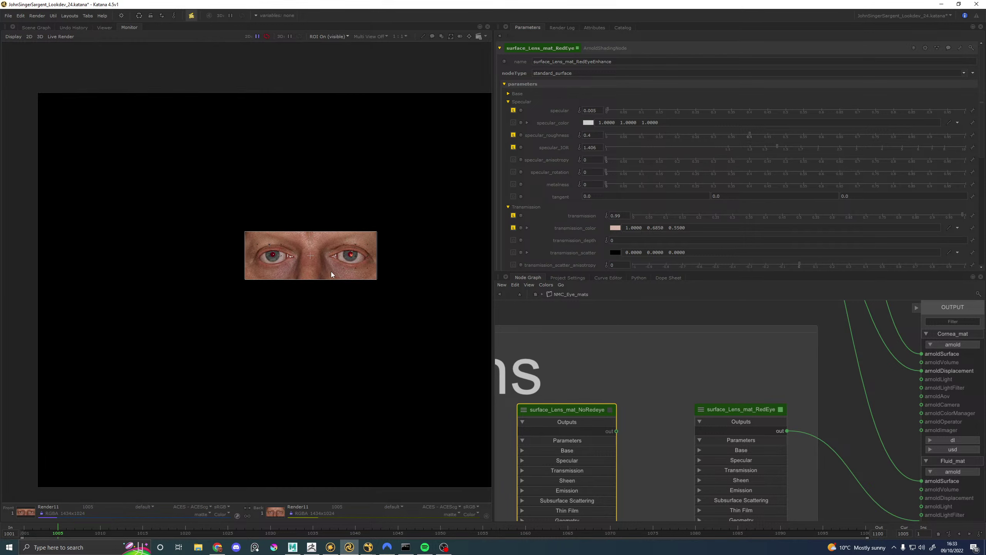
scroll(347, 245, up, 2)
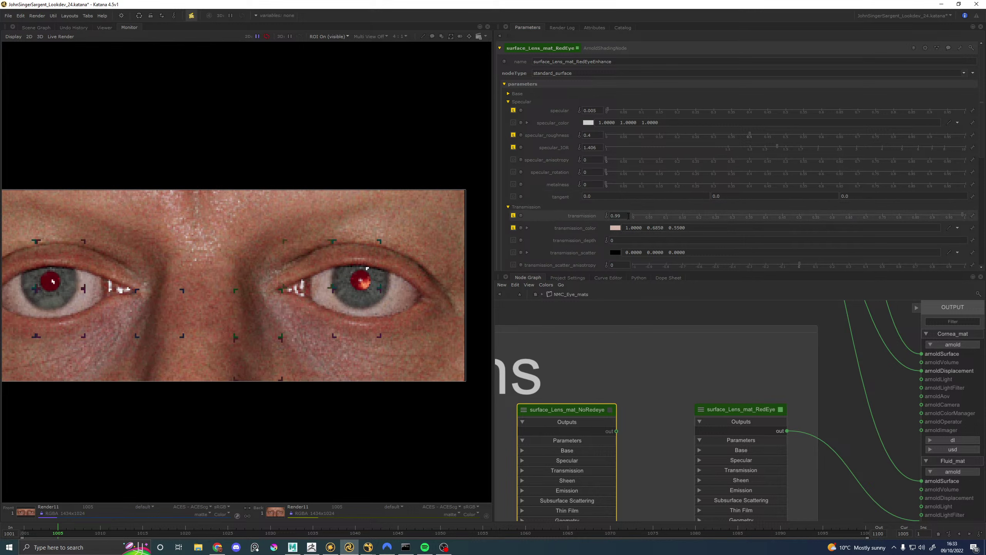
Step: Try a transmission of 0.98 on the RedEye lens material and return it to 0.99
key(BackSpace)
text(8)
key(Return)
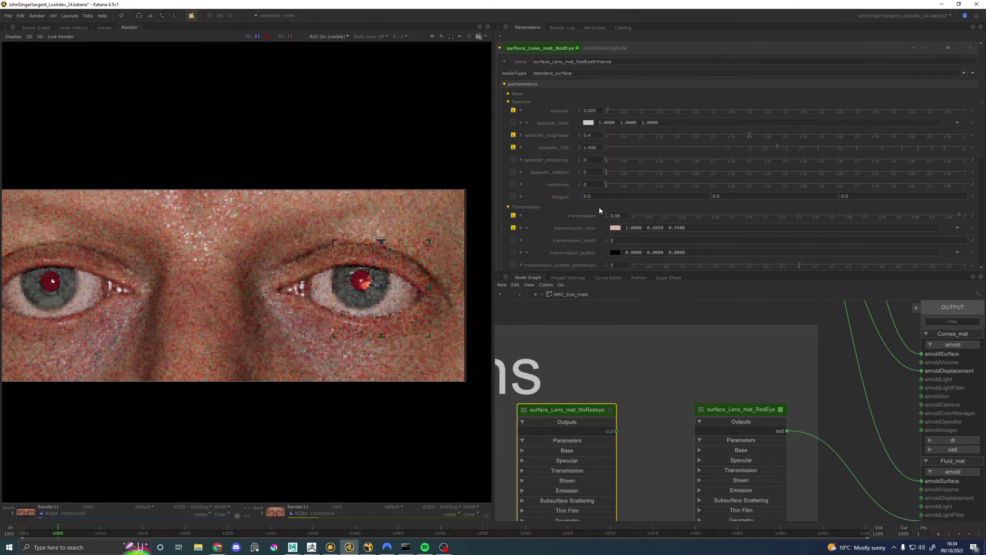
click(623, 216)
key(BackSpace)
text(9)
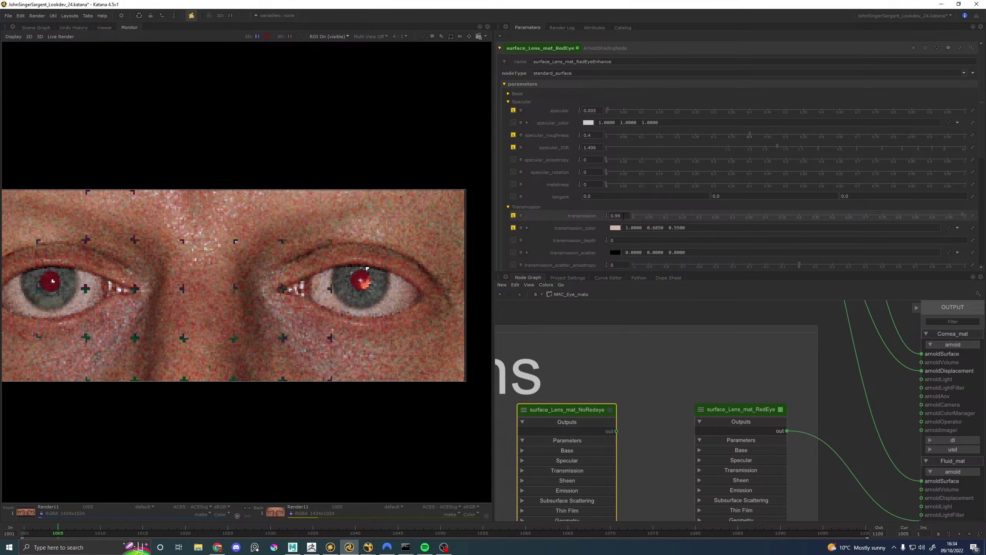
Step: Apply the transmission of 0.99 to the RedEye lens material and examine the red glow in both pupils close up and from a distance
key(Return)
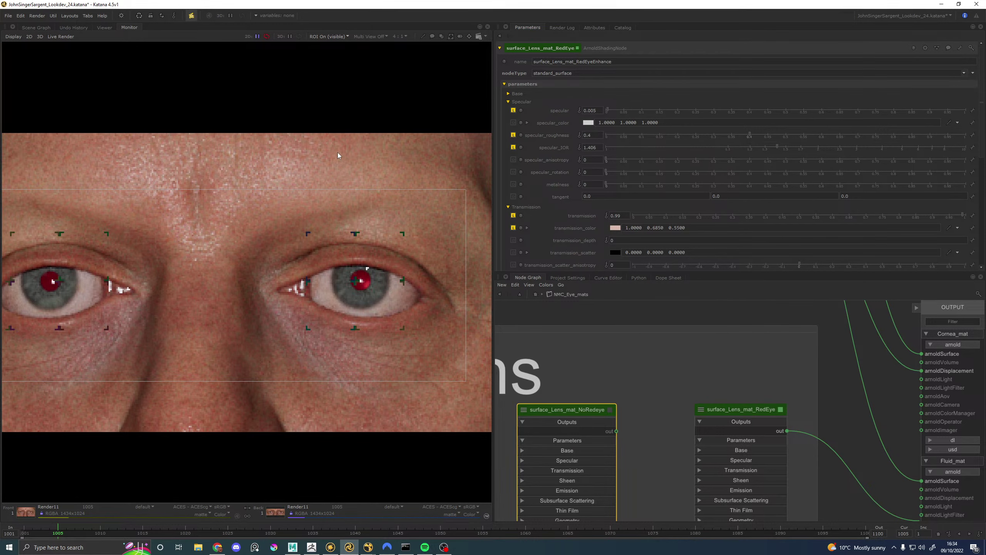
scroll(268, 232, down, 5)
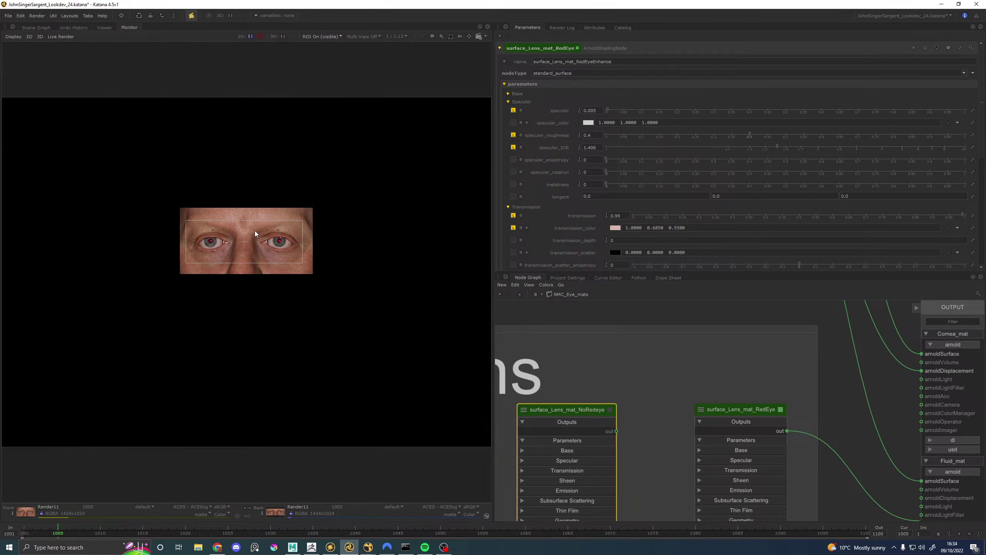
scroll(254, 231, up, 4)
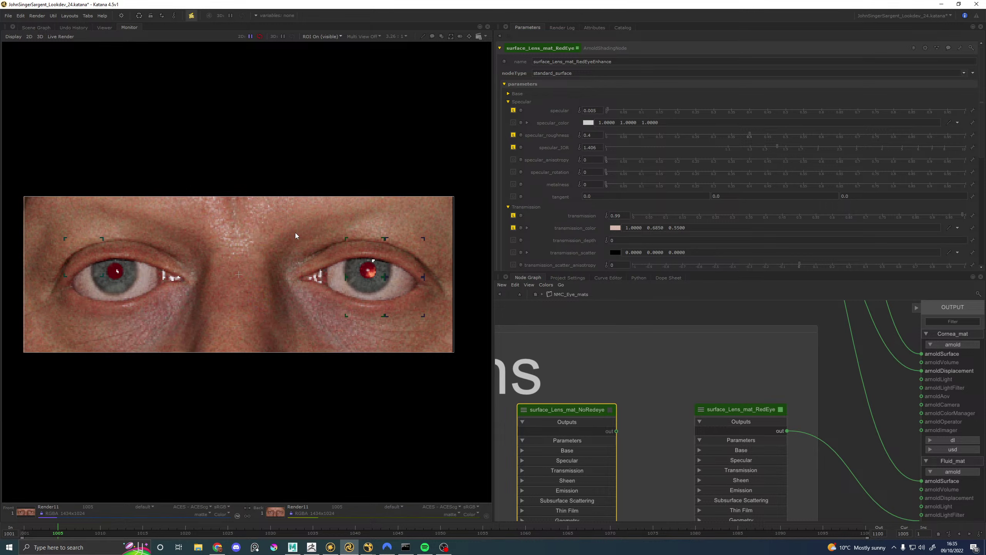
scroll(306, 211, down, 5)
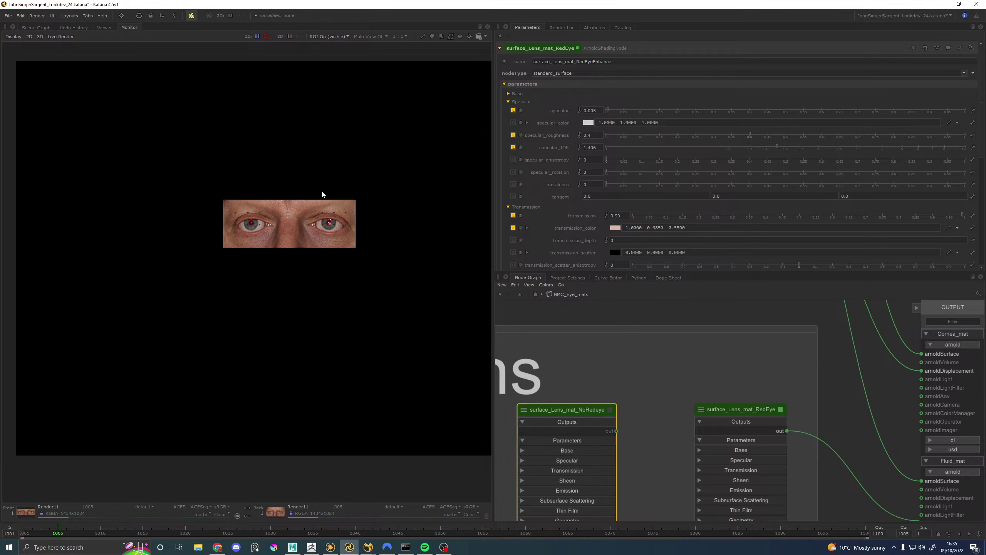
scroll(322, 191, up, 5)
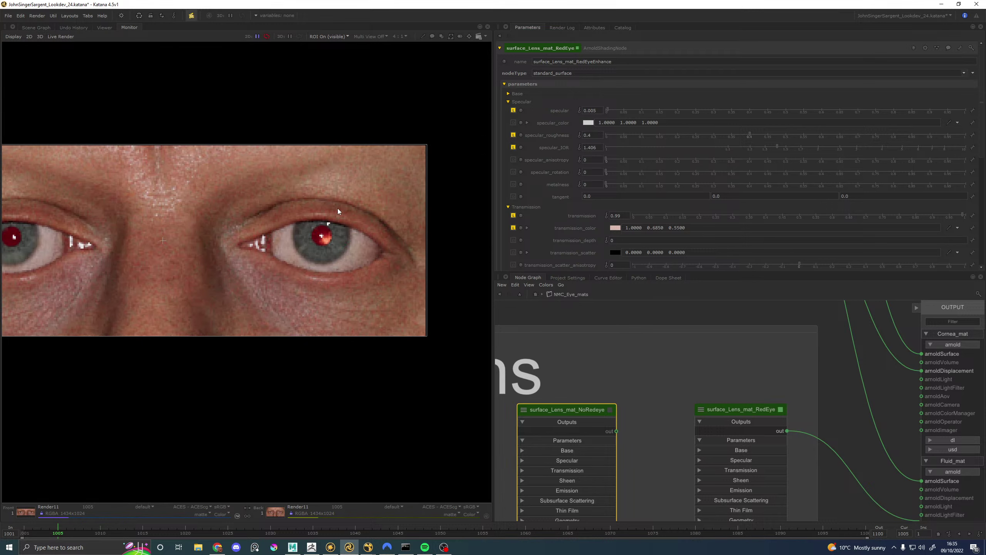
scroll(337, 211, down, 5)
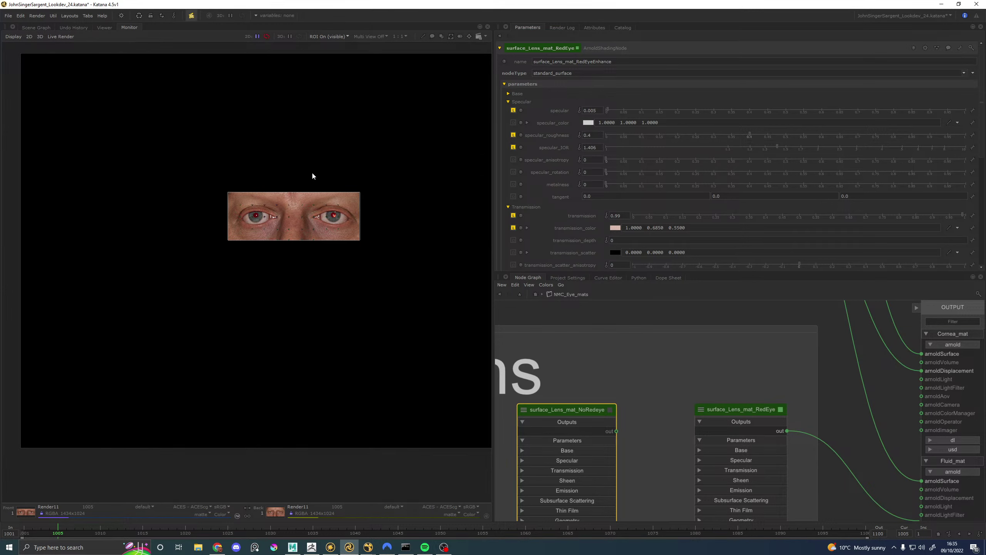
scroll(305, 223, up, 2)
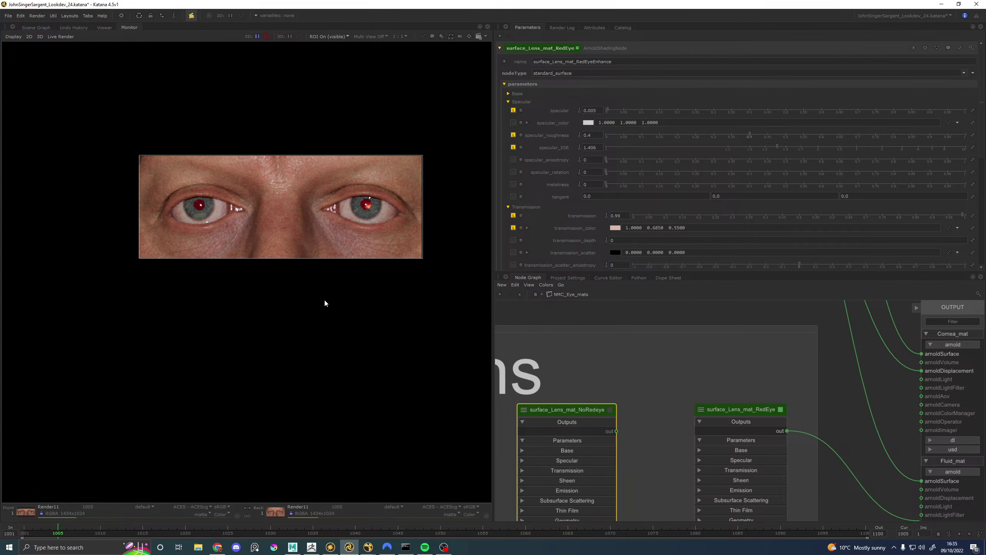
Step: Turn off the monitor's region of interest and re-enable the coat nodes and AOC_Skin in the main node graph
key(shift+r)
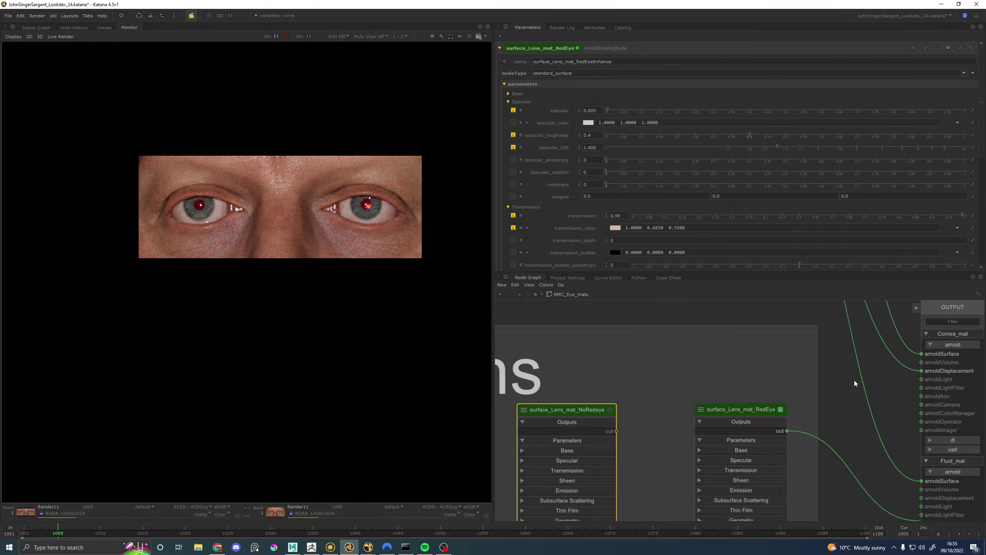
scroll(741, 368, down, 5)
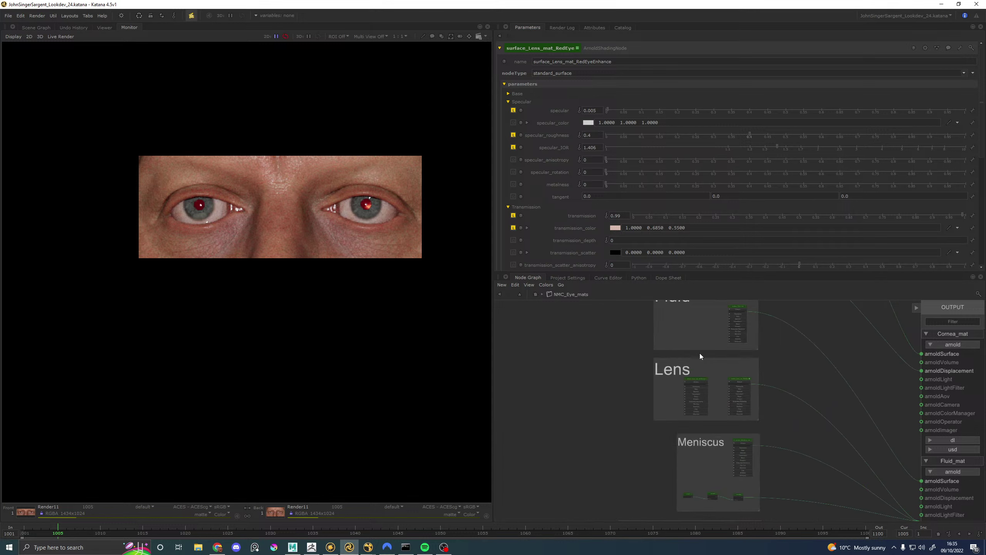
click(527, 294)
scroll(617, 345, down, 3)
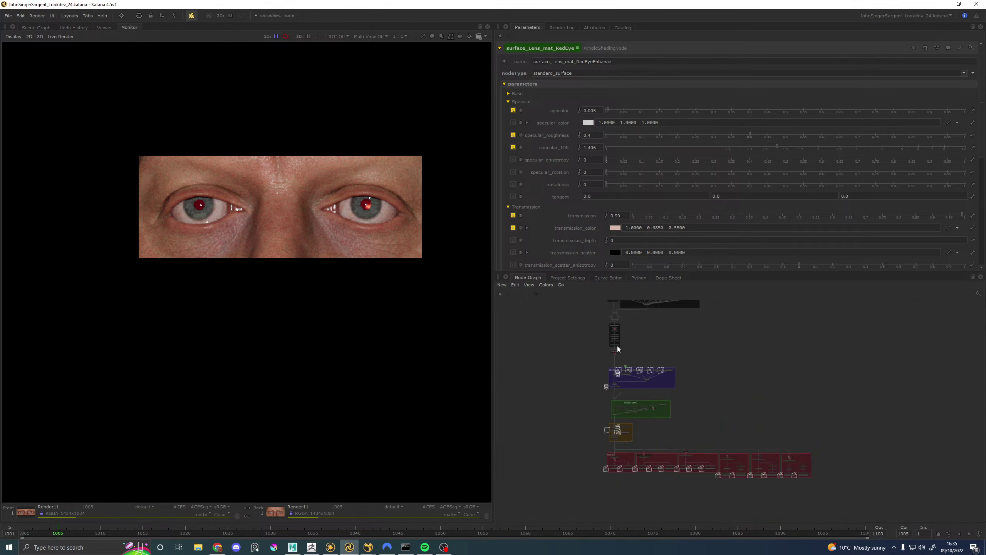
scroll(600, 392, up, 8)
key(d)
scroll(680, 464, down, 3)
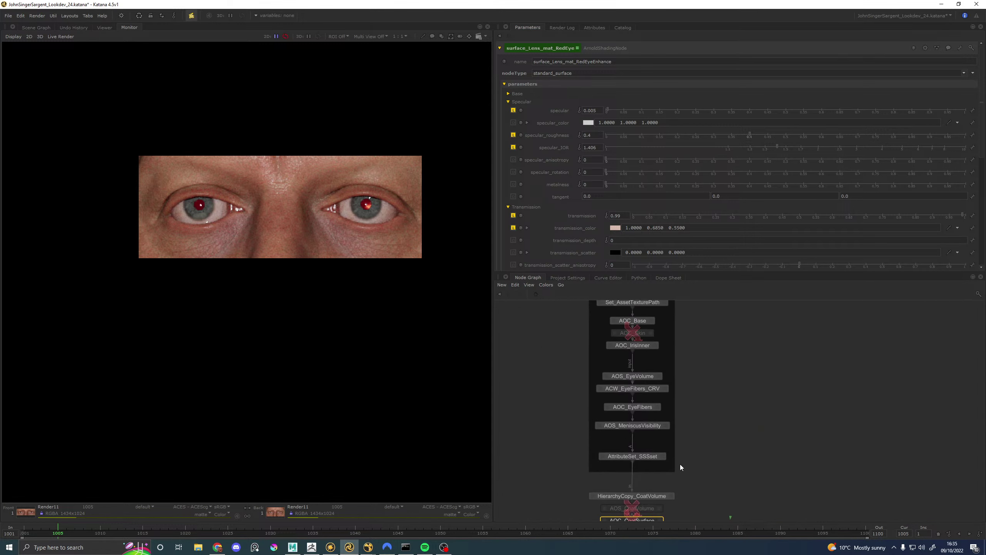
scroll(635, 413, up, 3)
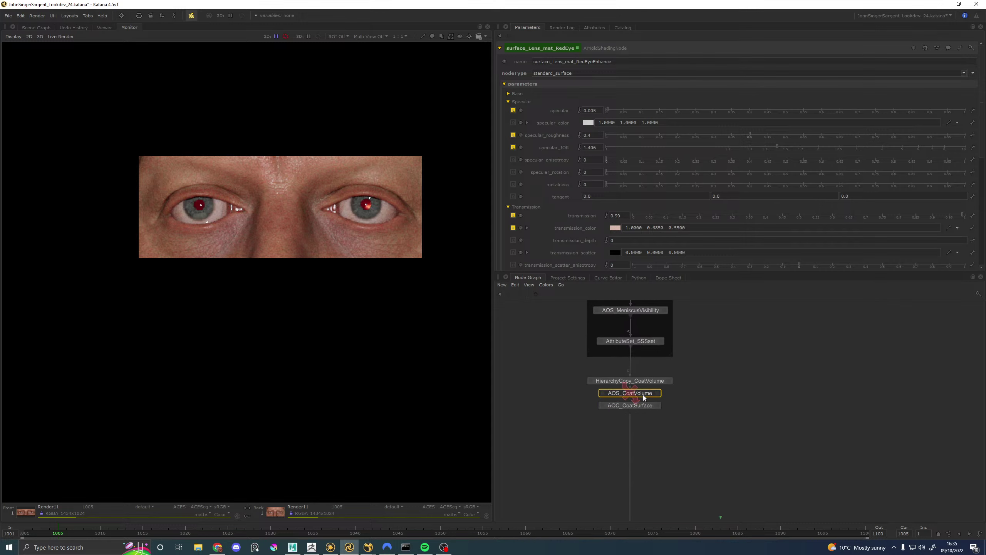
middle_drag(642, 395, 668, 525)
click(671, 348)
key(d)
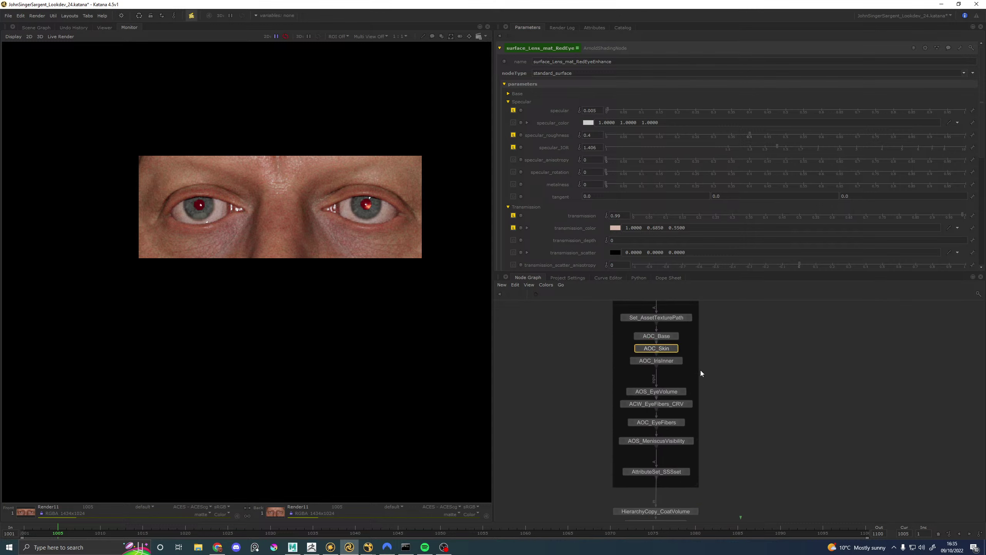
Step: Inspect the parameters of the image_twill_22_Multi_map node in the CoatDisp group of NMC_Clothing_mats and return to the main node graph
scroll(717, 388, down, 5)
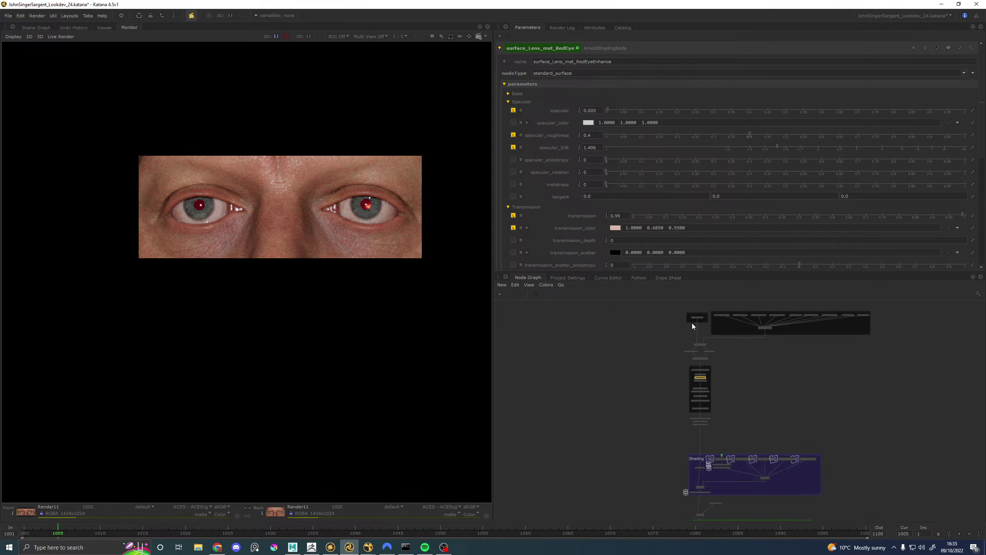
middle_drag(762, 415, 612, 307)
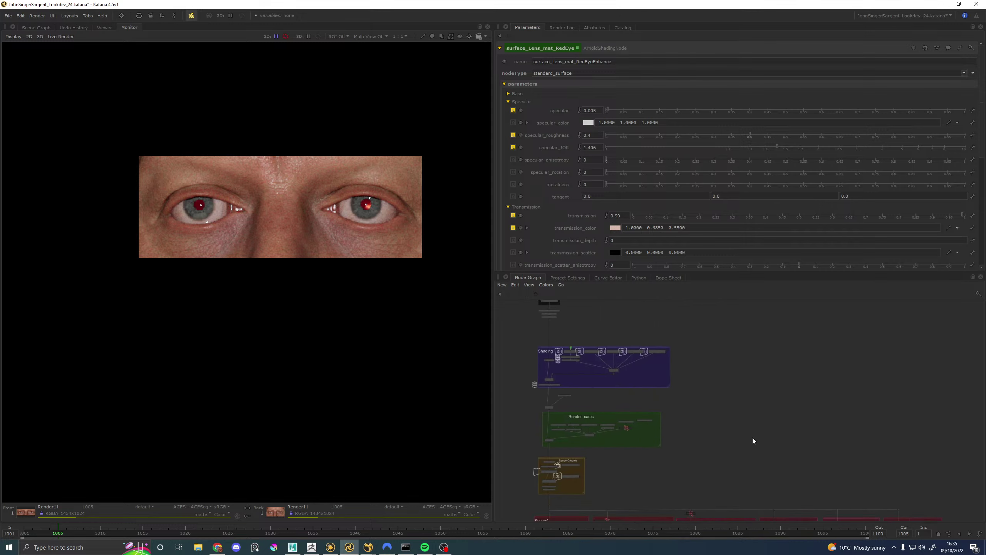
scroll(549, 366, up, 5)
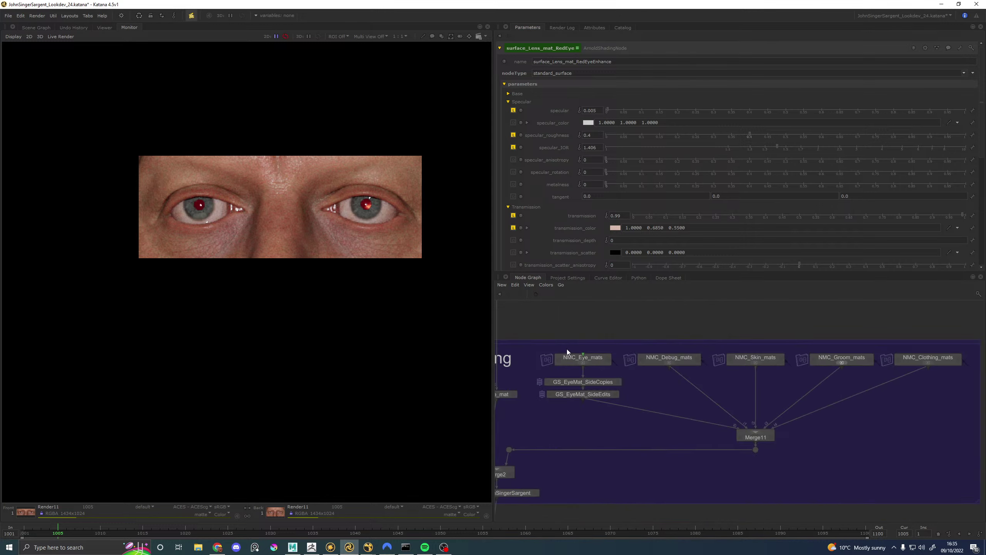
ctrl+middle_click(951, 364)
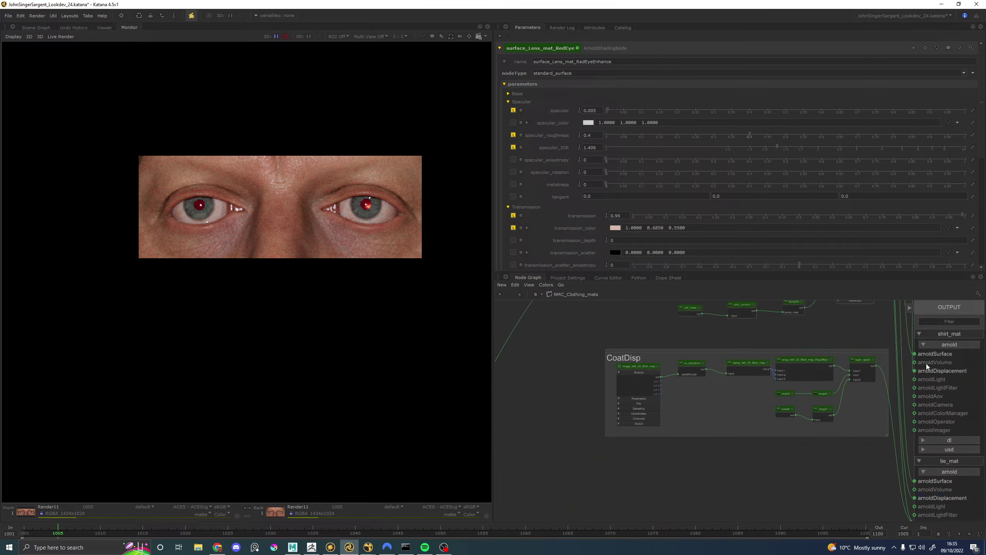
scroll(654, 363, up, 6)
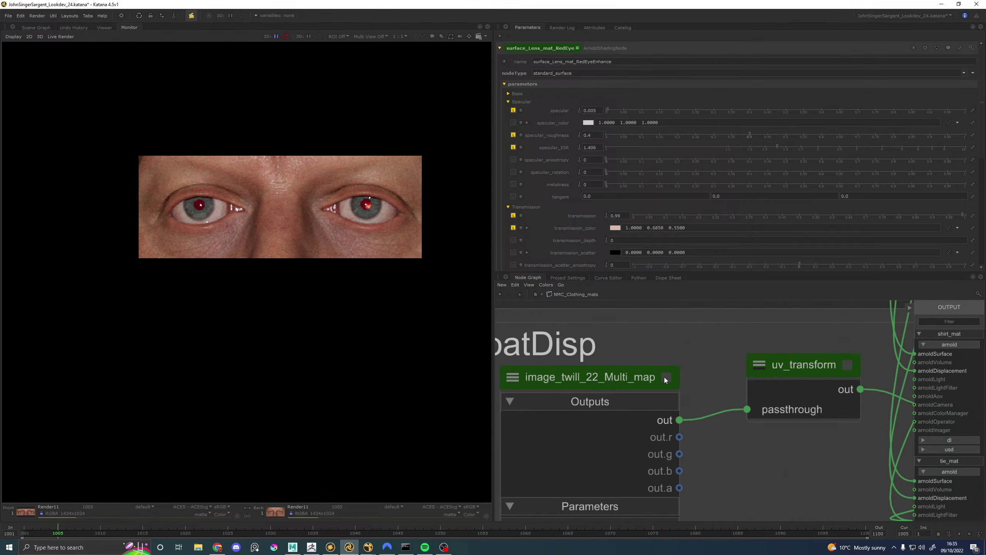
click(664, 377)
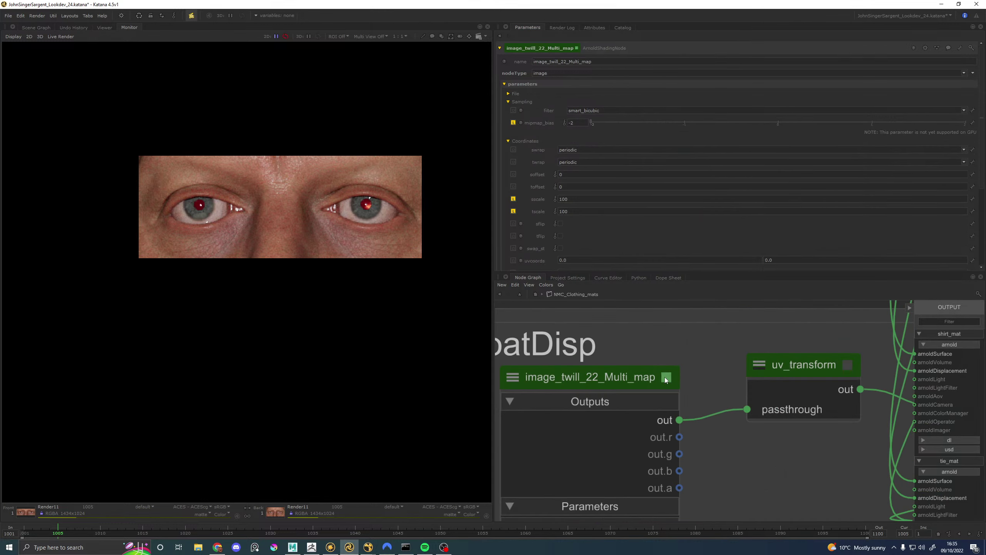
click(520, 294)
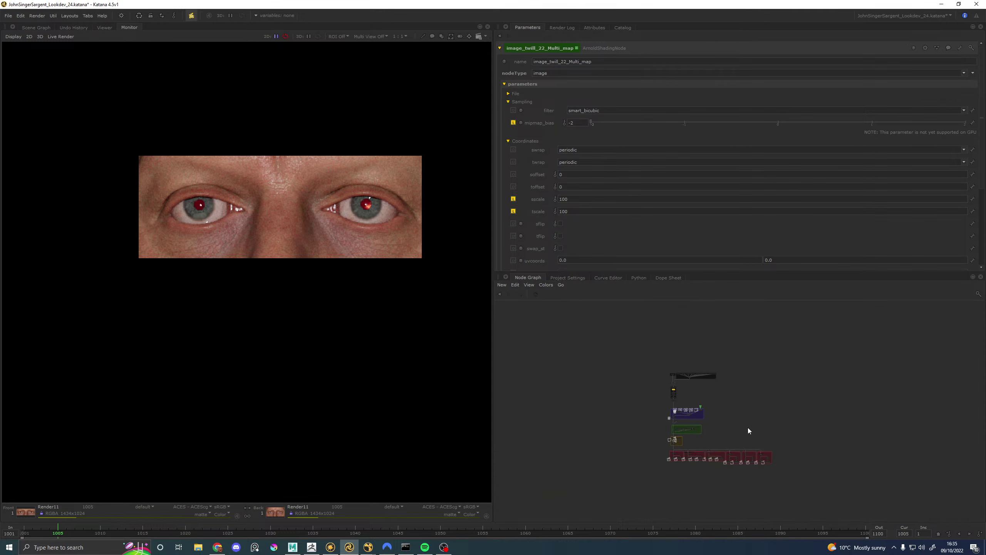
Step: Clear the active PruneGrooms interactive render filter
scroll(769, 459, up, 5)
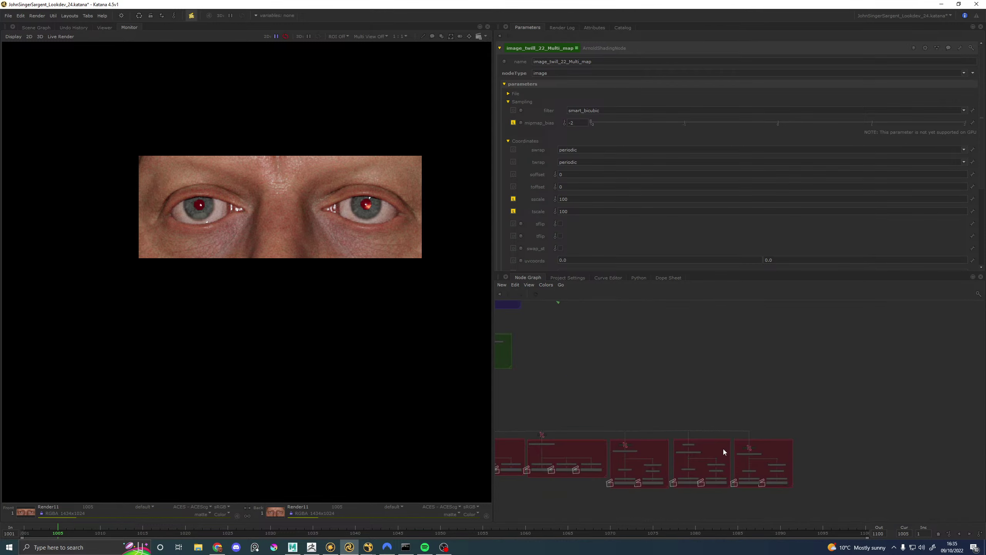
click(192, 16)
drag(228, 66, 326, 42)
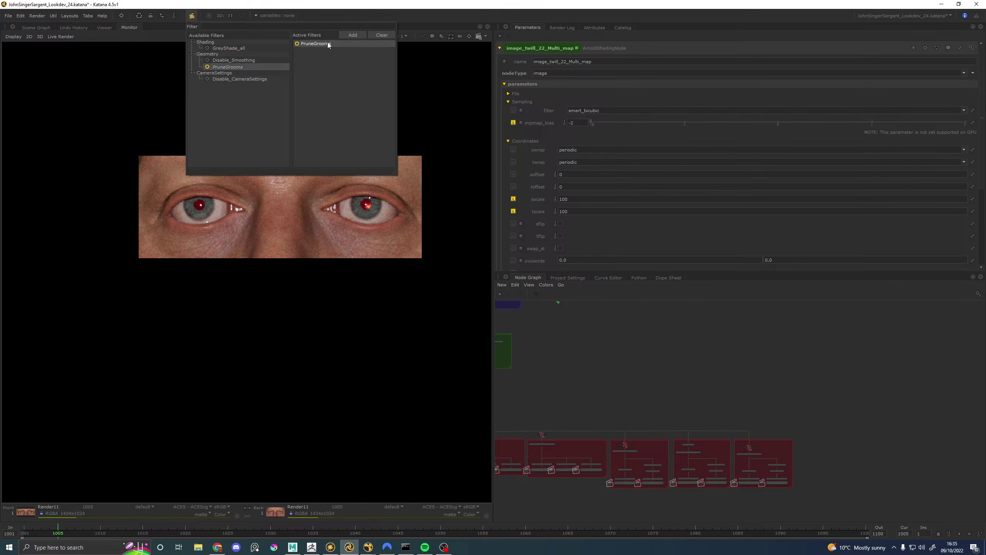
click(382, 35)
Step: Start a preview render of the full portrait from the Render22 node in the last lighting group
drag(808, 339, 846, 409)
scroll(760, 471, up, 3)
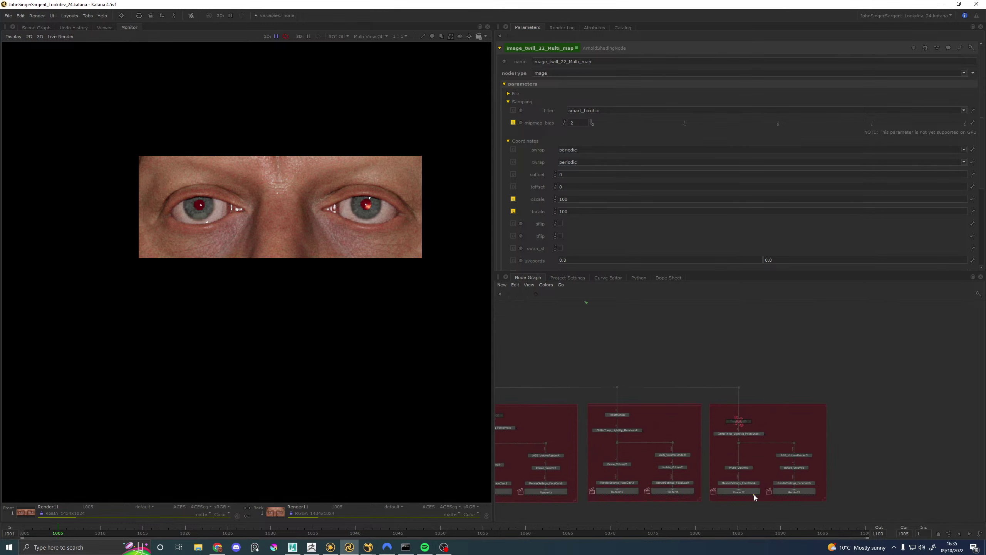
click(750, 492)
right_click(751, 492)
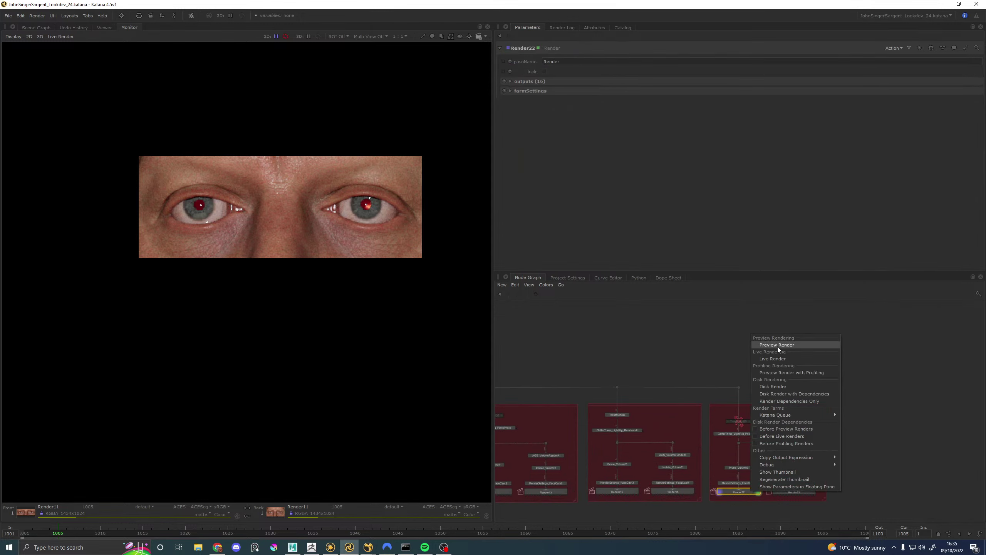
click(777, 347)
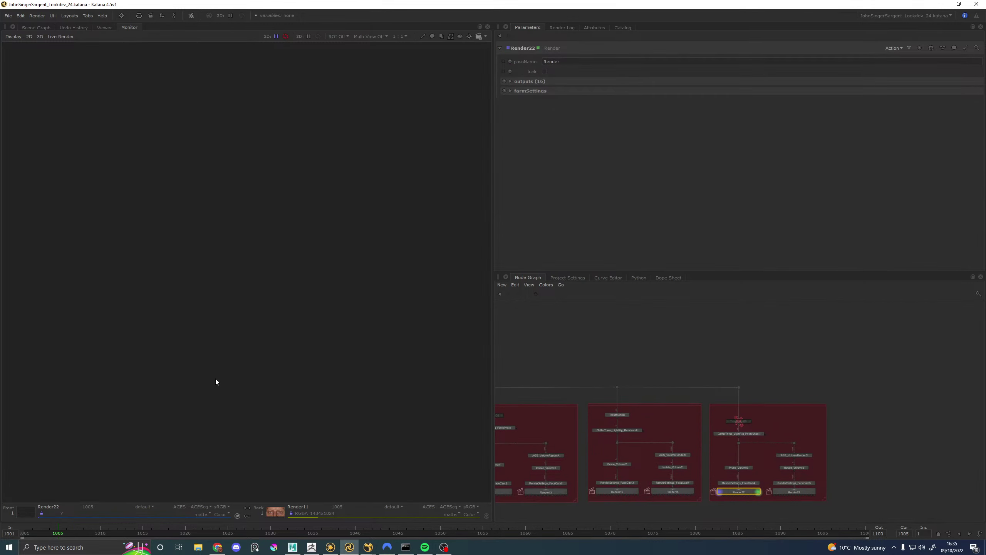
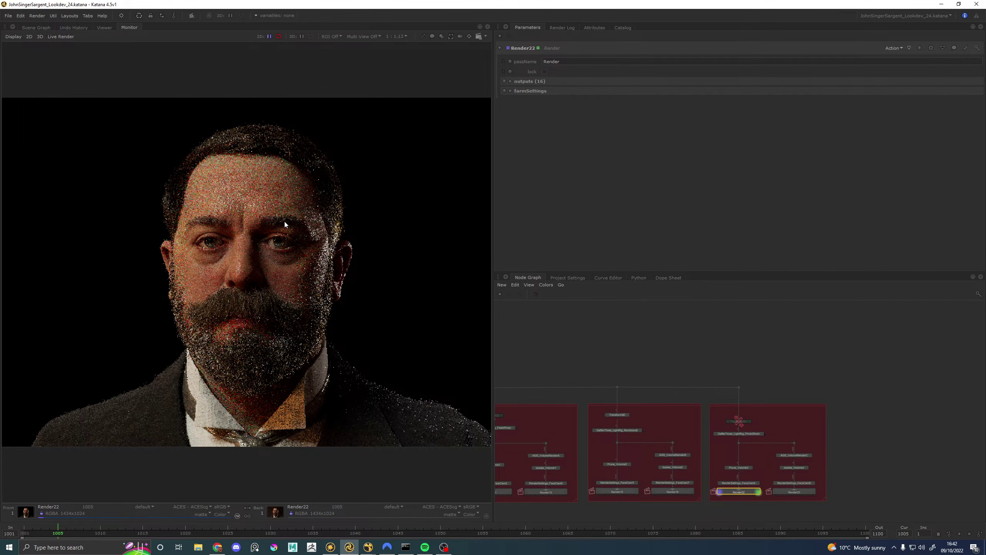
Step: Examine the coat shoulders, collar, beard, face and both eyes in the Render22 portrait render at several zoom levels
scroll(123, 383, up, 5)
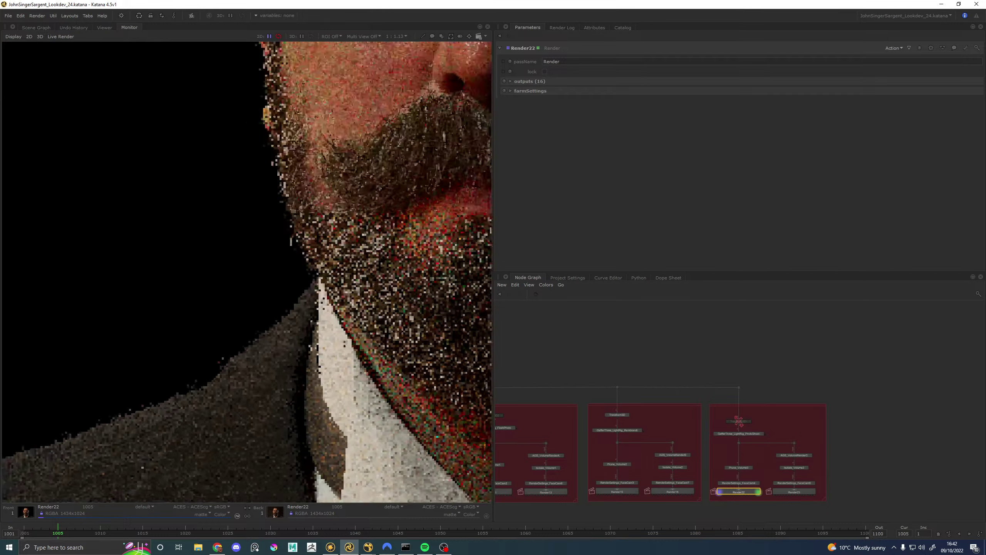
scroll(323, 347, up, 4)
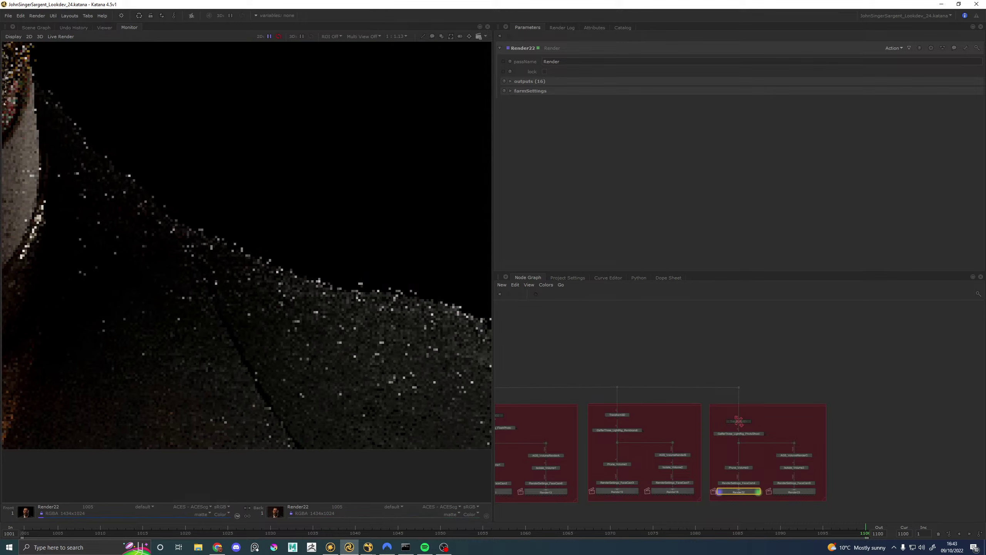
scroll(396, 298, up, 3)
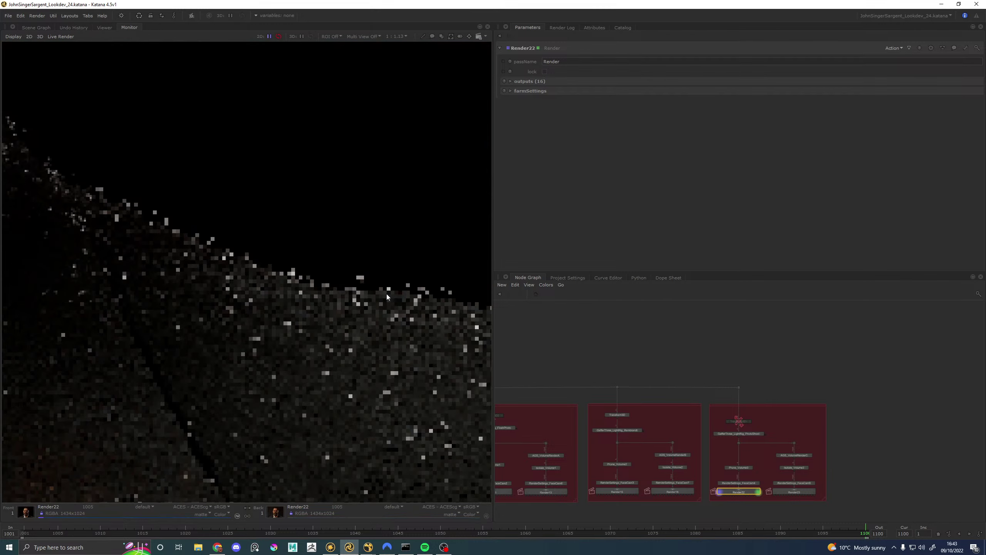
scroll(110, 247, down, 3)
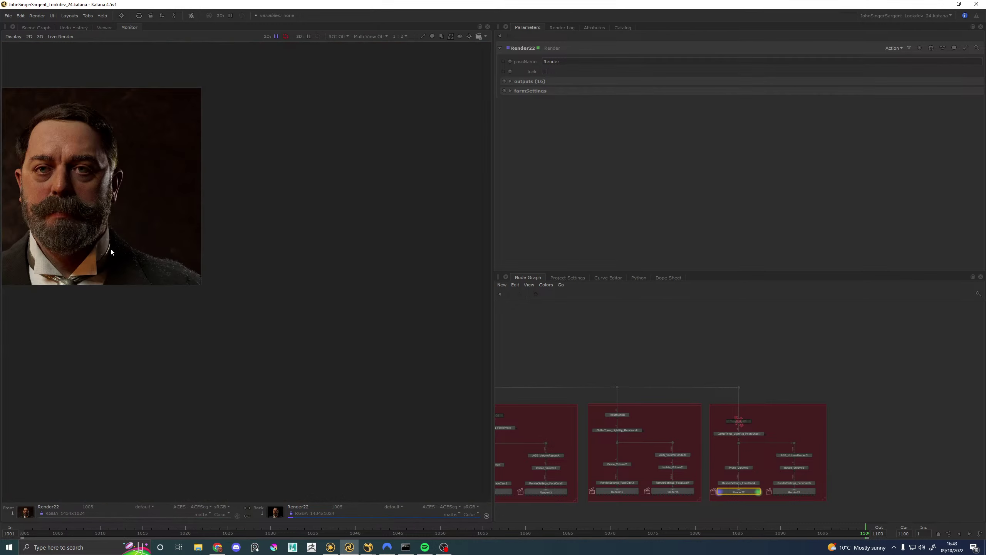
scroll(285, 262, up, 5)
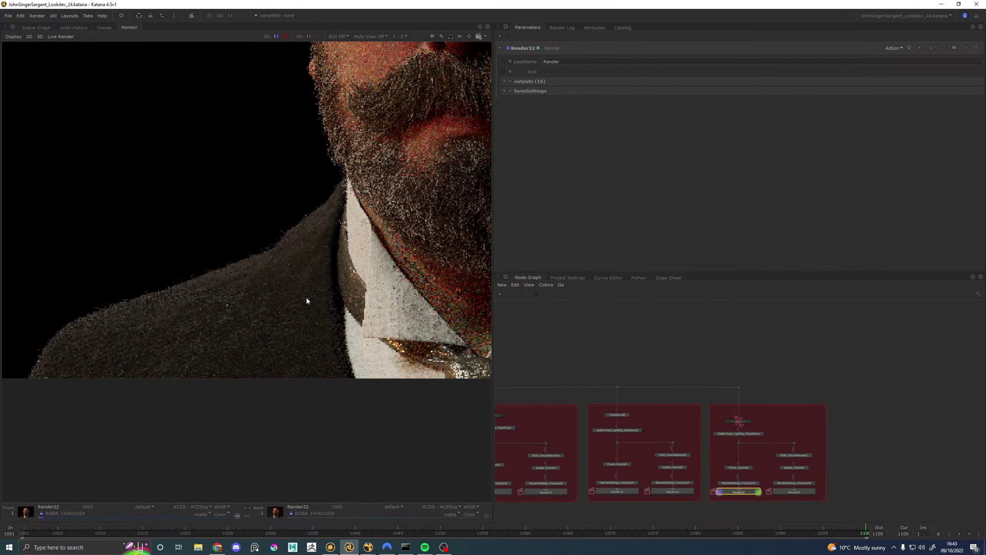
middle_drag(372, 248, 188, 274)
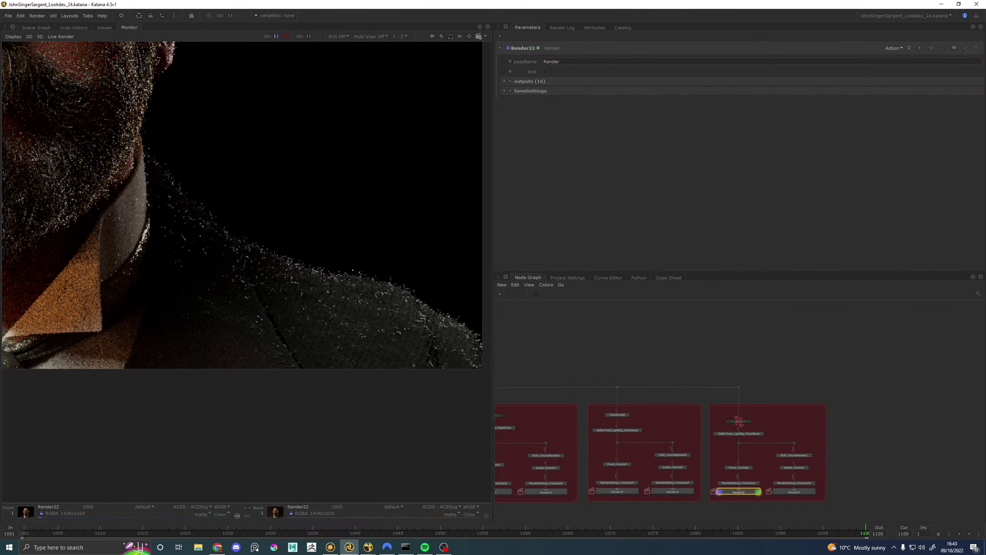
middle_drag(69, 218, 442, 212)
middle_drag(341, 103, 296, 307)
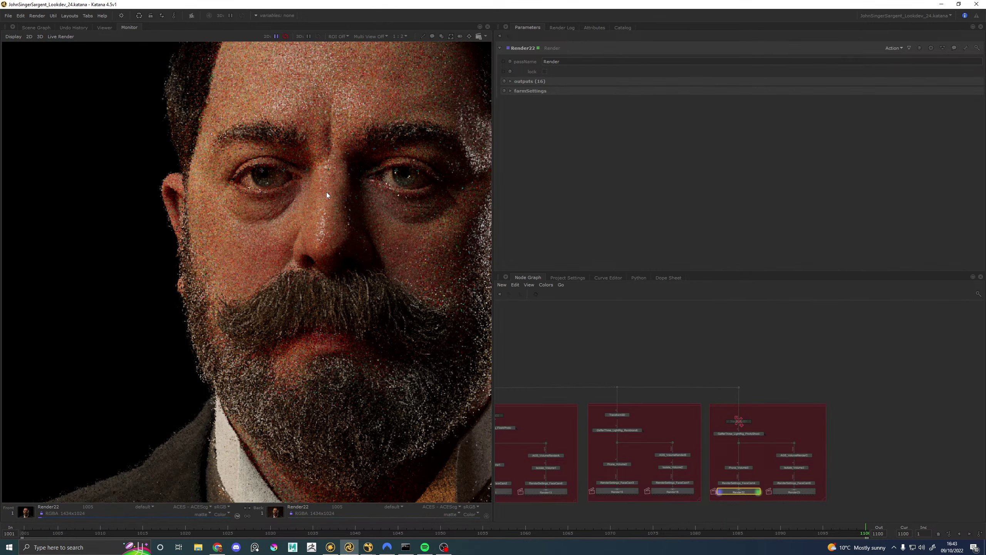
scroll(389, 178, up, 2)
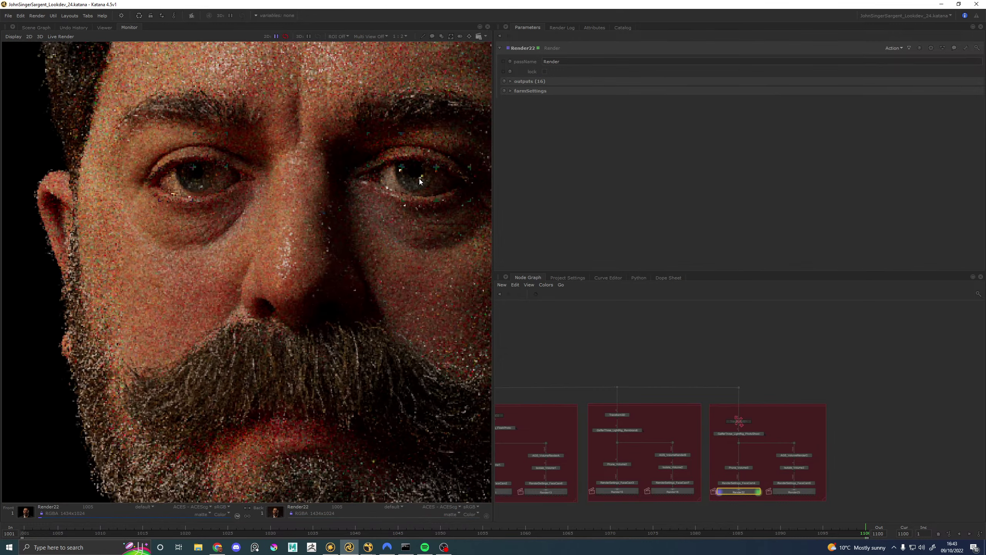
scroll(206, 180, up, 2)
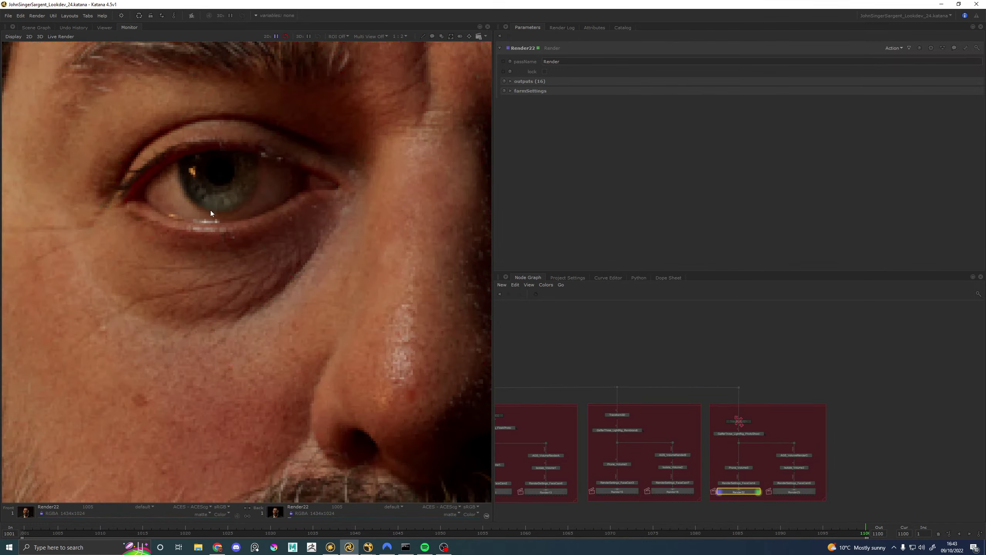
Step: Examine the eyes, face and overall portrait in the Render22 render, comparing it with the earlier version of the image
scroll(252, 206, down, 3)
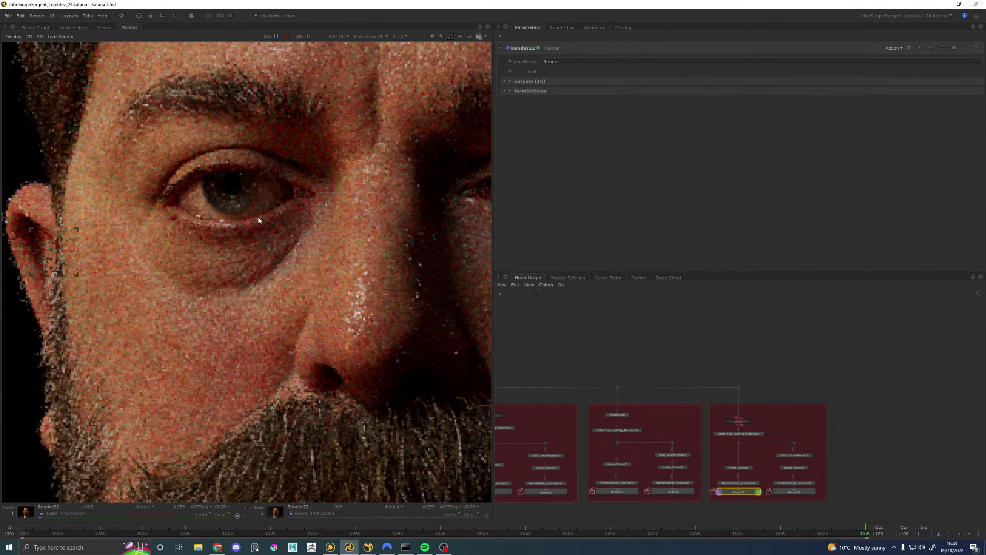
scroll(341, 213, up, 1)
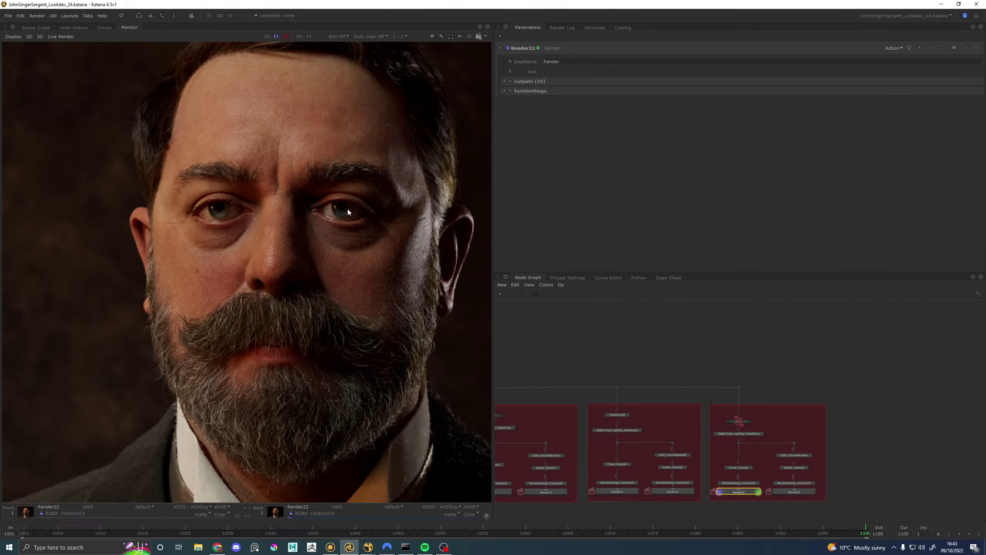
scroll(347, 211, down, 5)
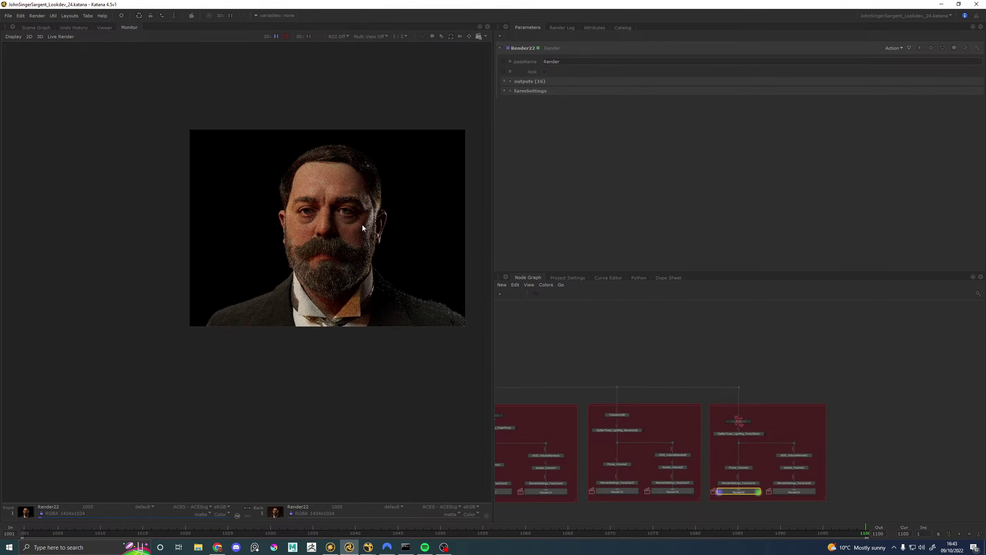
scroll(362, 225, up, 3)
middle_drag(369, 229, 294, 227)
key(grave)
key(grave)
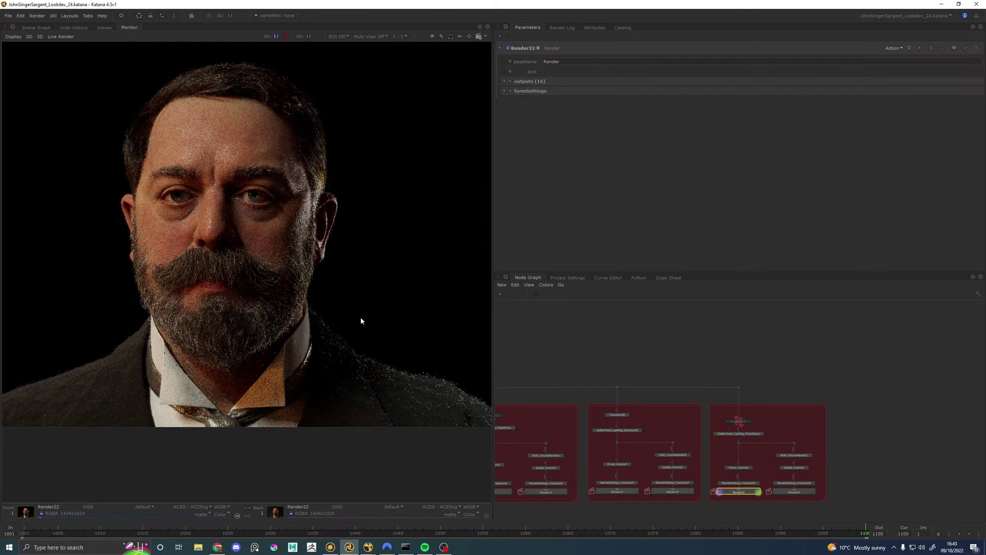
Step: Examine the coat fuzz along both shoulders and beside the collar in the Render22 render at several zoom levels
scroll(425, 376, up, 3)
scroll(424, 379, down, 2)
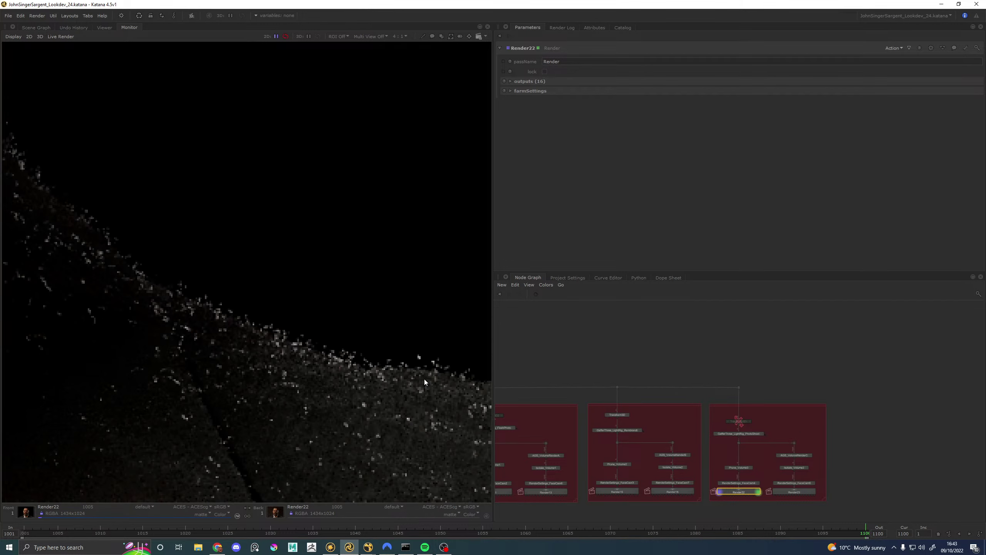
scroll(421, 378, down, 2)
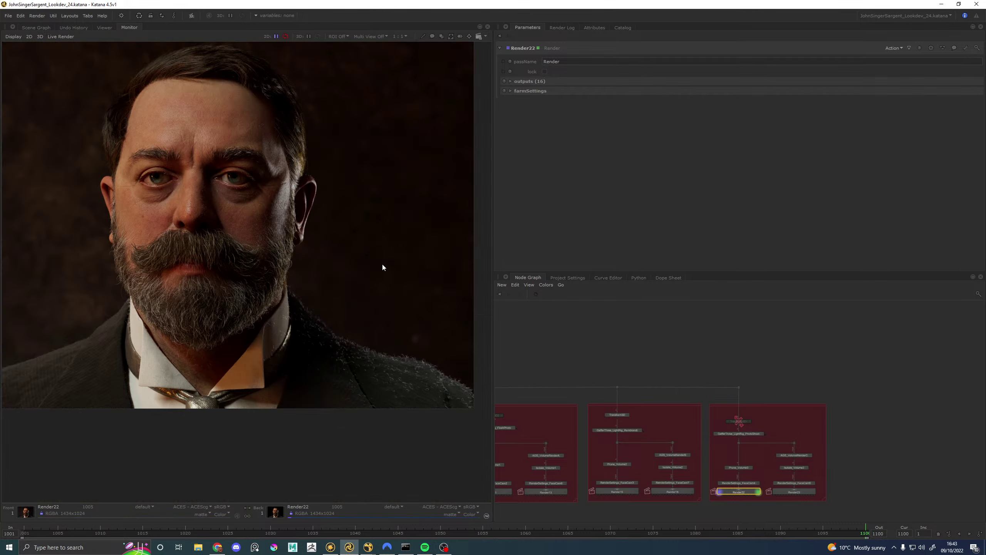
middle_drag(80, 307, 240, 267)
scroll(196, 316, up, 2)
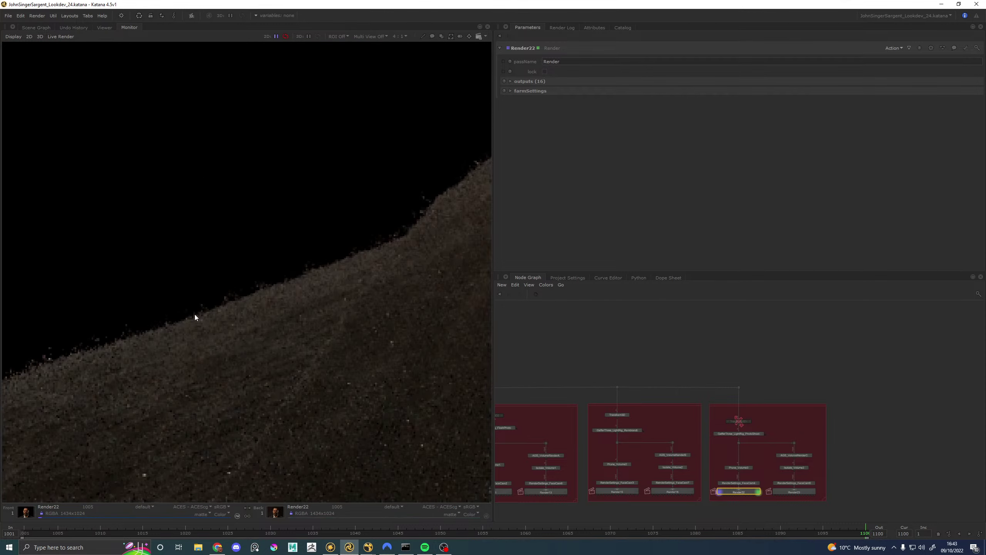
scroll(222, 314, down, 2)
scroll(330, 298, up, 1)
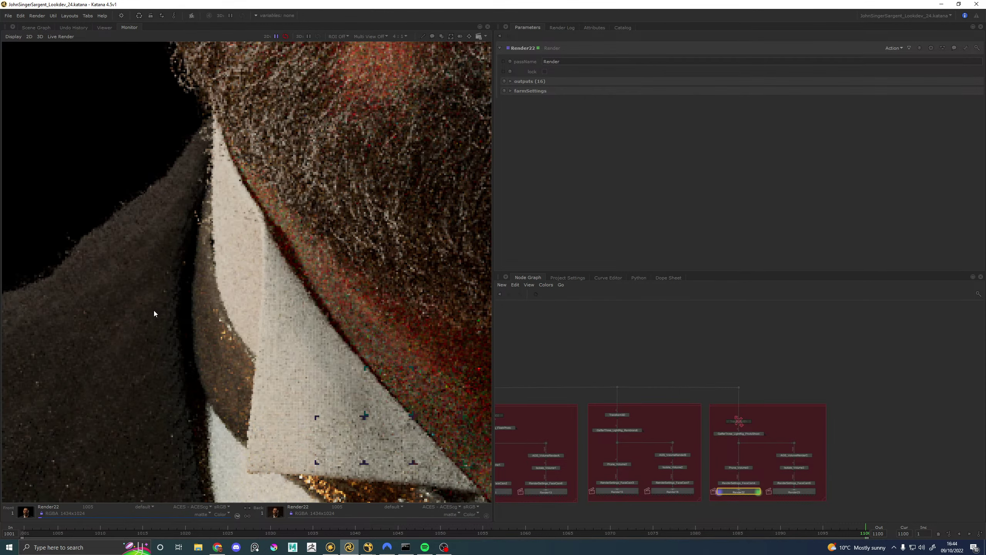
middle_drag(78, 337, 232, 288)
scroll(226, 291, up, 1)
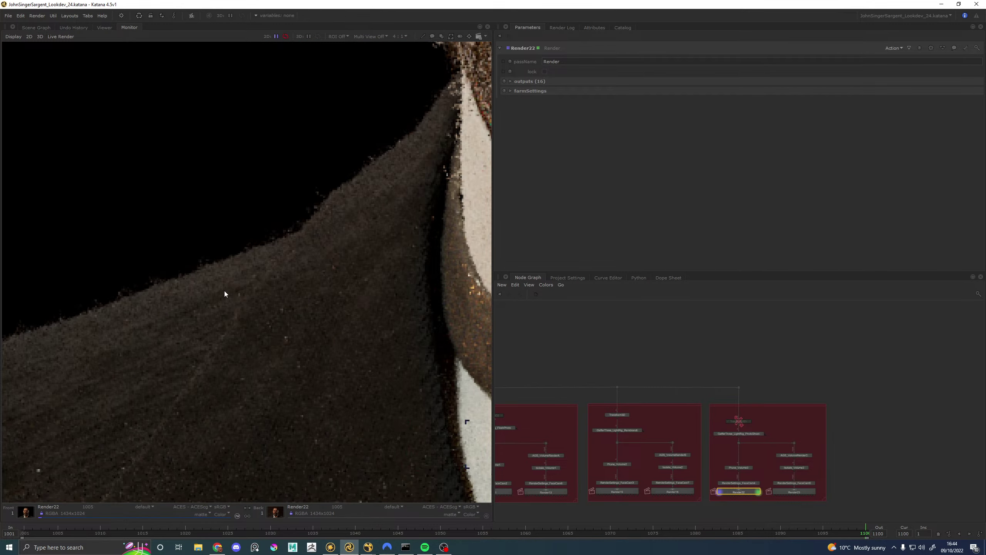
scroll(224, 291, down, 2)
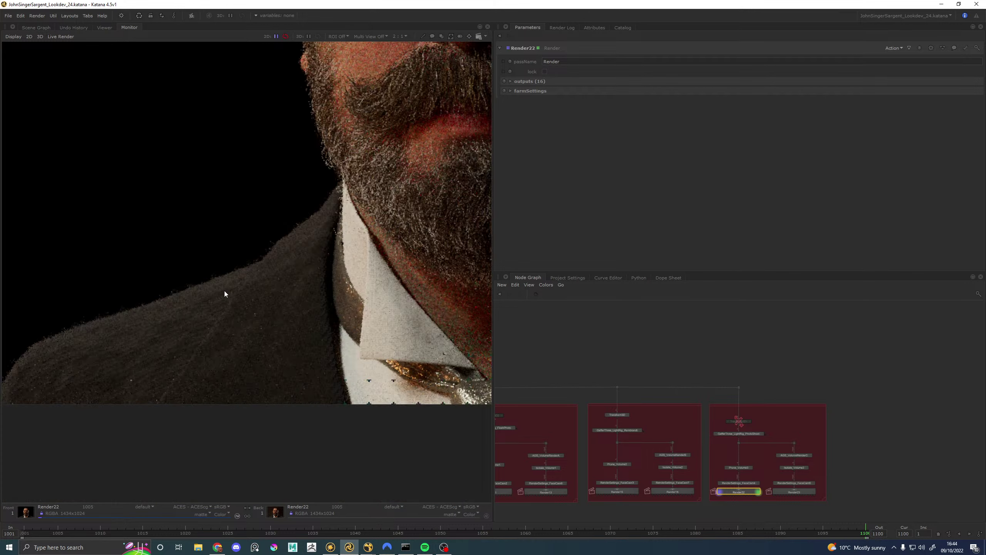
Step: Switch to Maya and open the recent scene JohnSingerSargent.1075.ma
click(293, 547)
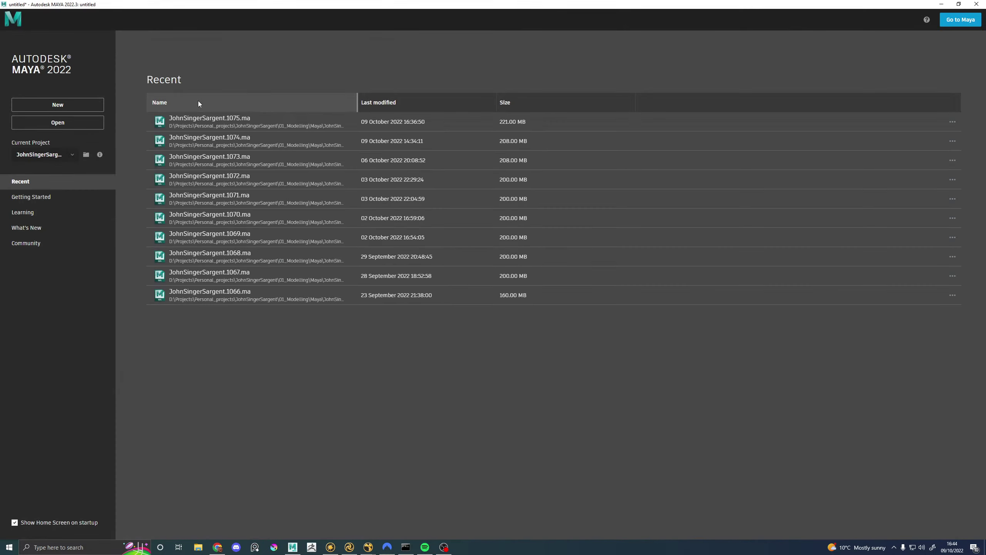
click(217, 119)
click(492, 275)
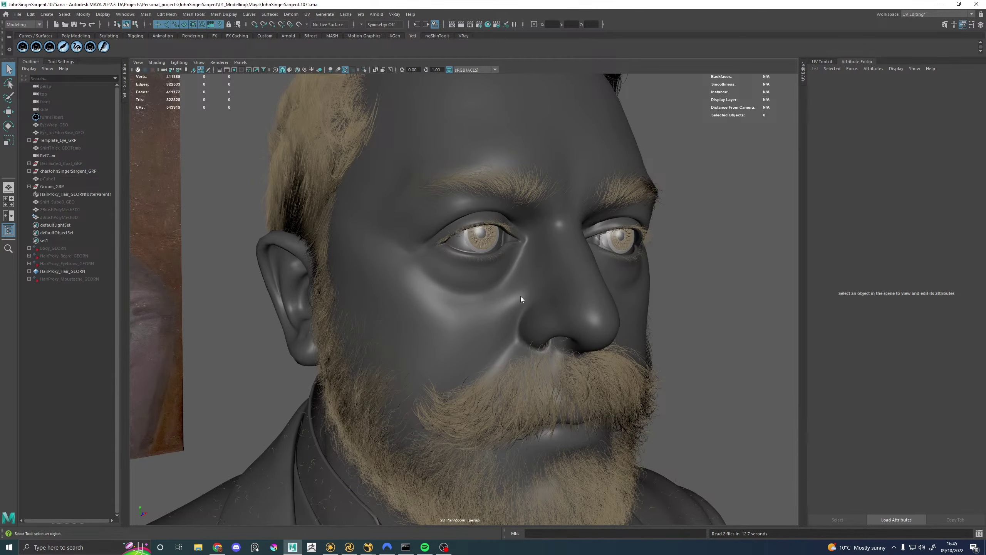
Step: Select the furCoat groom under Groom_GRP and Grooms_GRP, with the coat shoulder and lapel in close view
alt+drag(521, 295, 449, 341)
scroll(449, 341, up, 15)
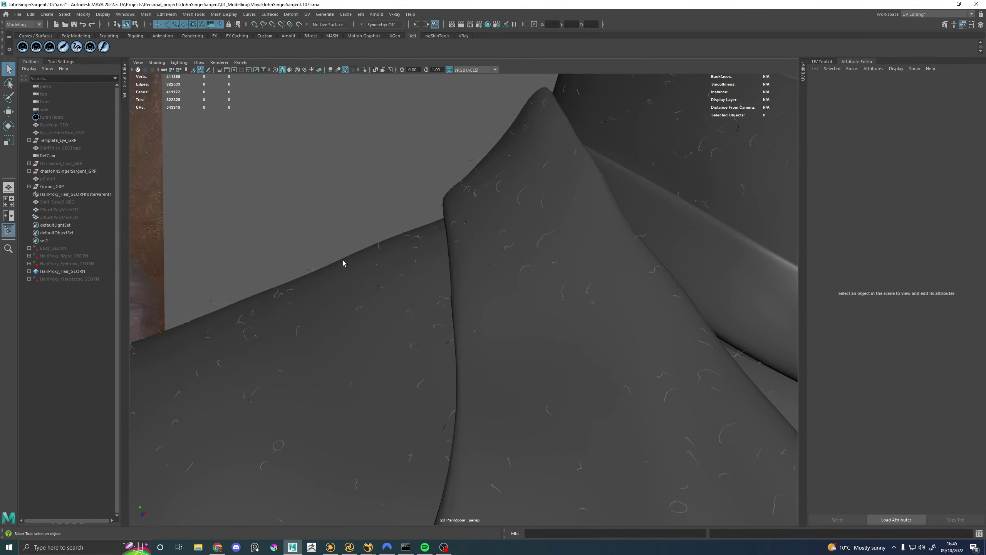
click(29, 186)
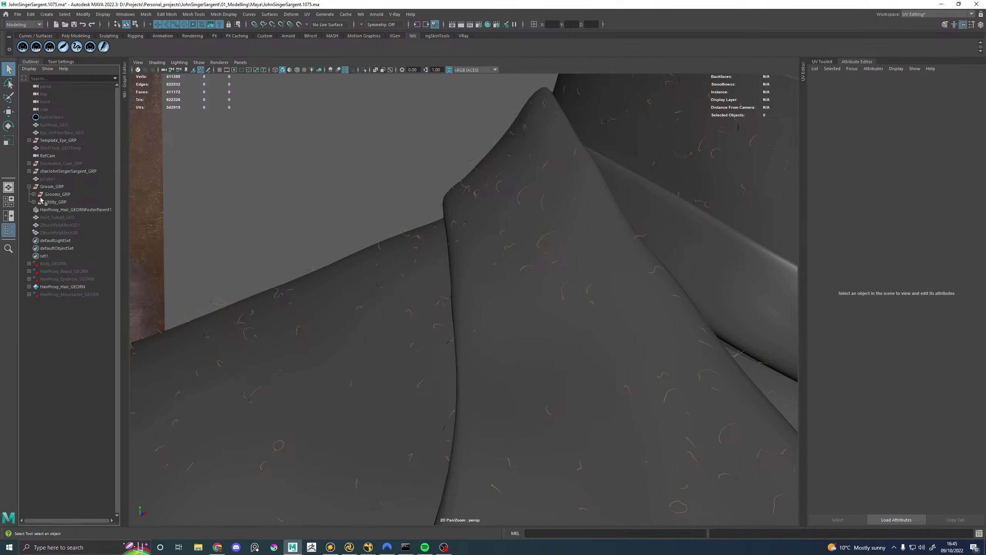
click(34, 194)
click(58, 248)
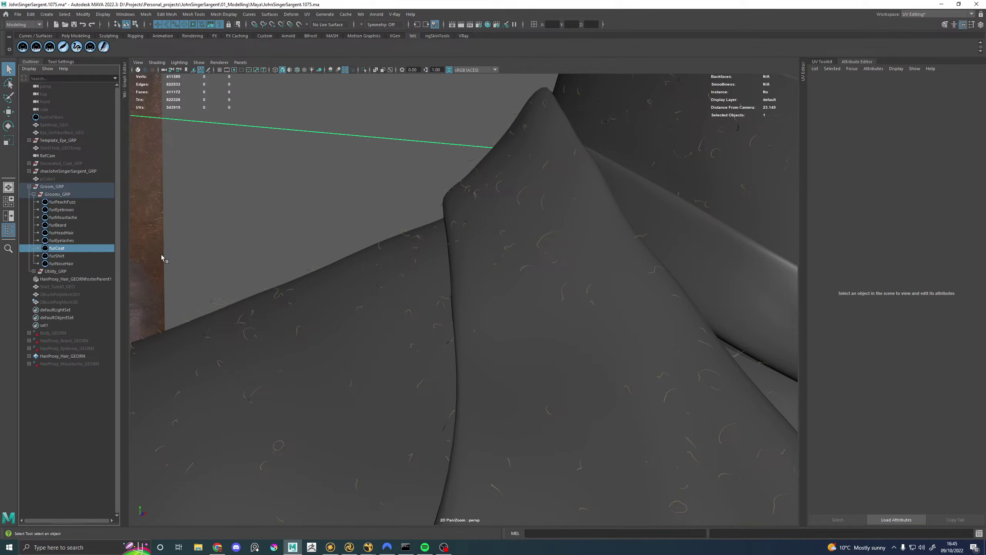
alt+drag(306, 273, 412, 271)
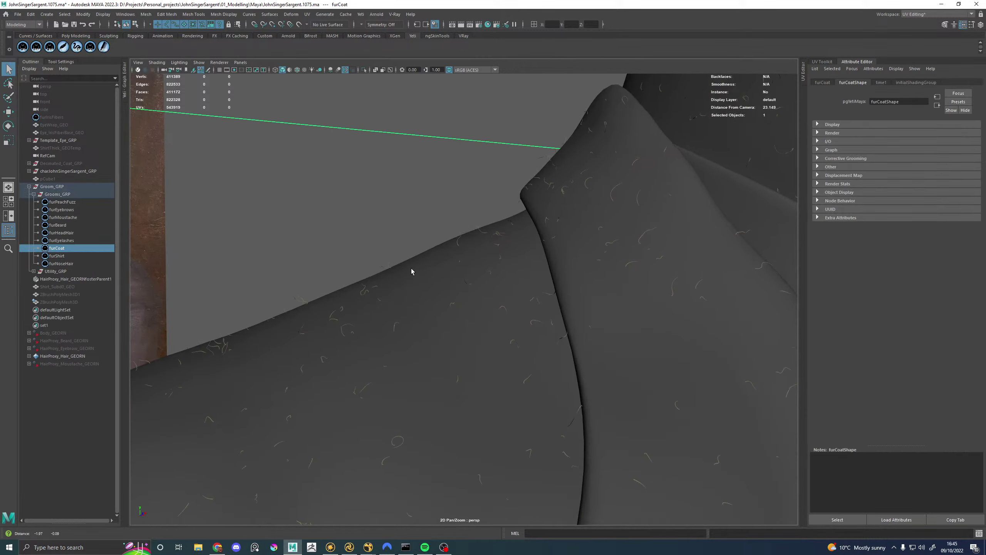
Step: Switch to Katana and examine the coat shoulders and lapels in the Render22 portrait render
click(331, 548)
click(349, 547)
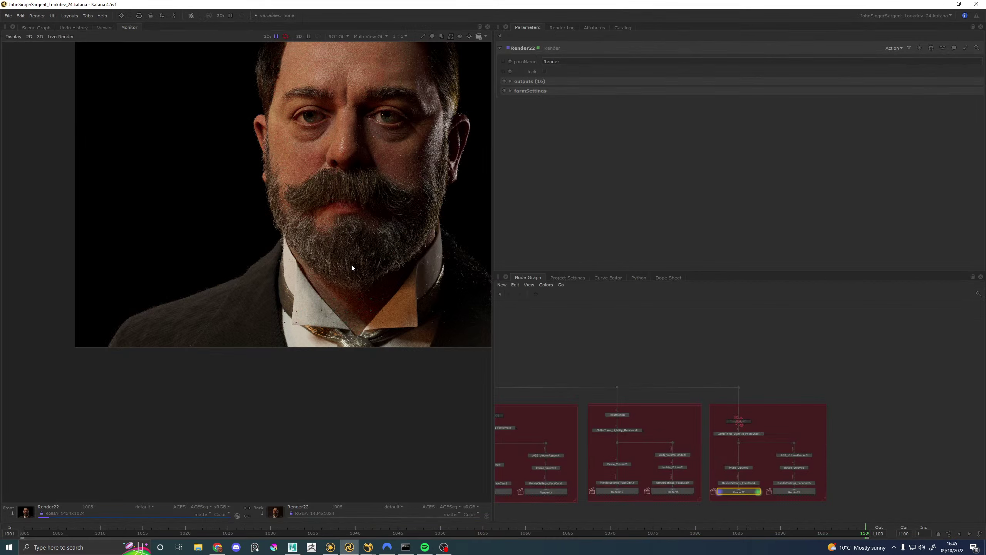
middle_drag(351, 264, 315, 277)
middle_drag(223, 320, 243, 330)
scroll(243, 366, up, 3)
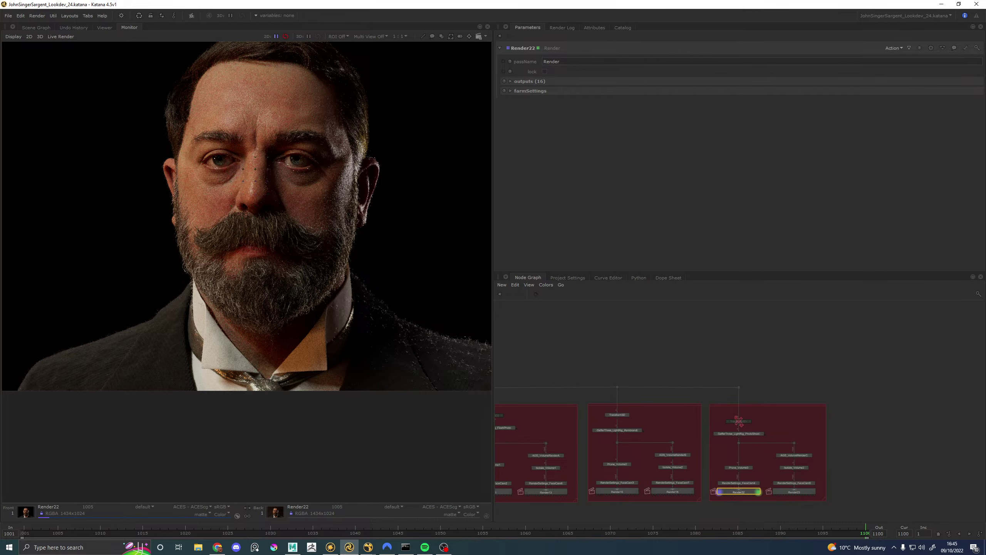
middle_drag(418, 316, 403, 316)
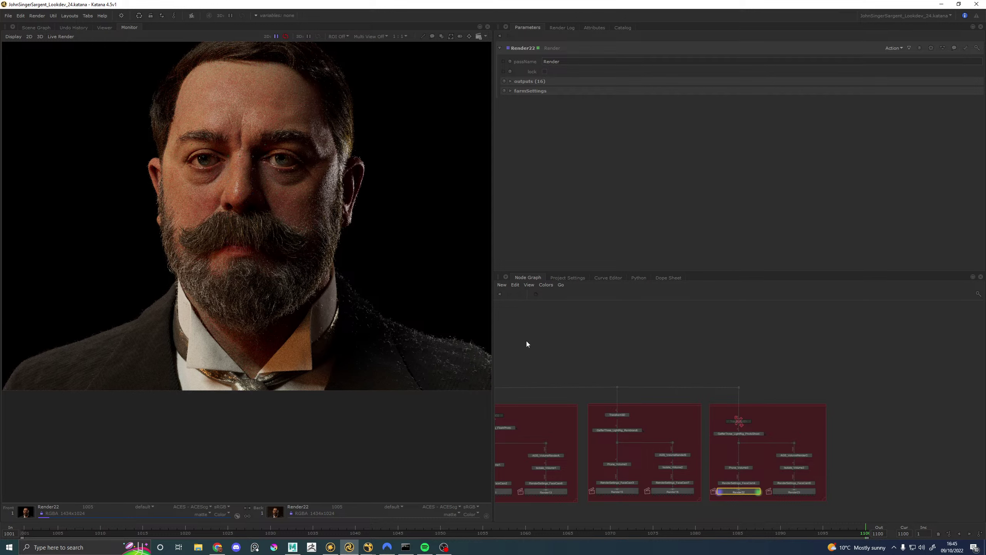
Step: Disable the AOC_Skin node in the attribute setup group near the start of the node graph
scroll(550, 330, down, 3)
middle_drag(550, 330, 656, 418)
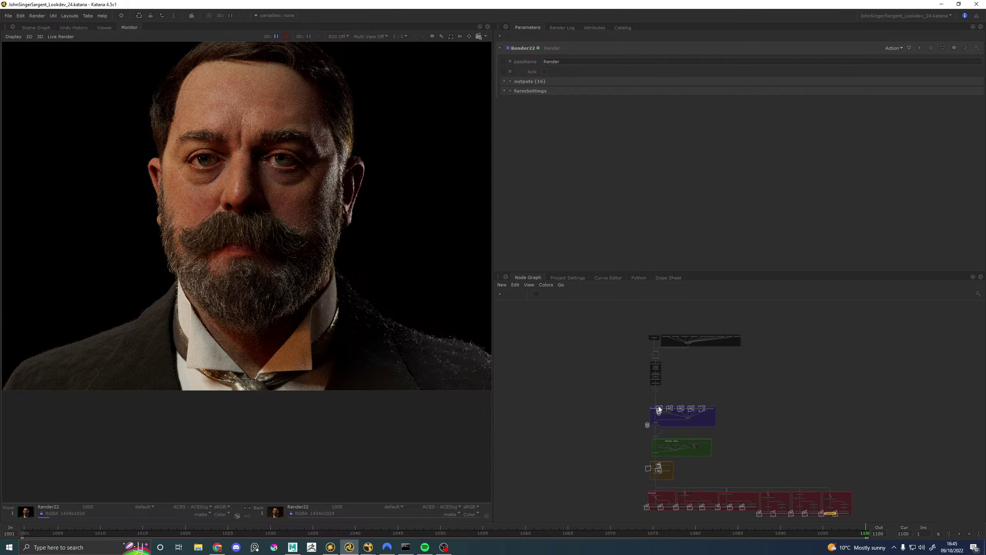
scroll(657, 381, up, 5)
scroll(674, 341, up, 3)
click(650, 335)
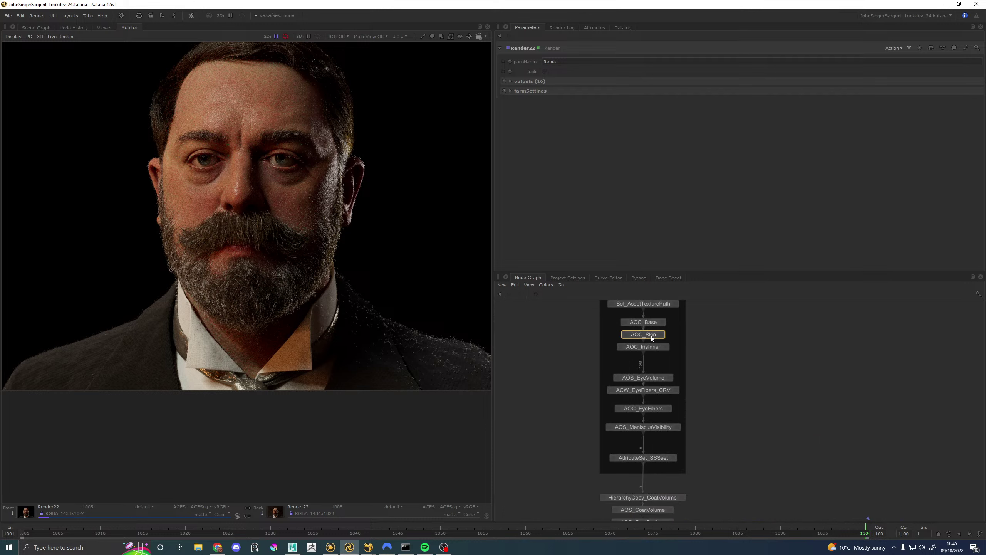
key(d)
scroll(711, 431, down, 3)
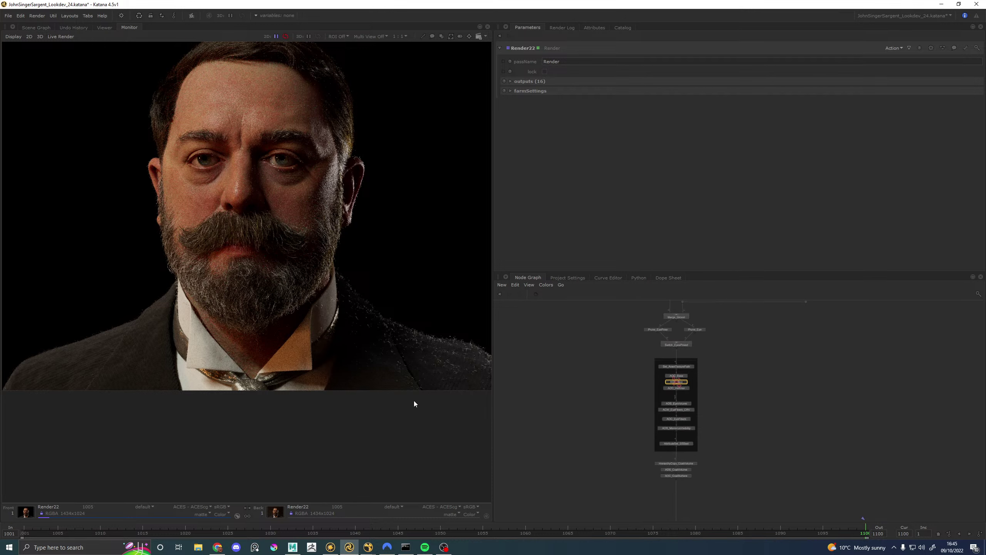
Step: Inspect the fuzz on the coat shoulder next to the shirt collar in the Render22 render
scroll(110, 360, up, 3)
scroll(104, 380, down, 1)
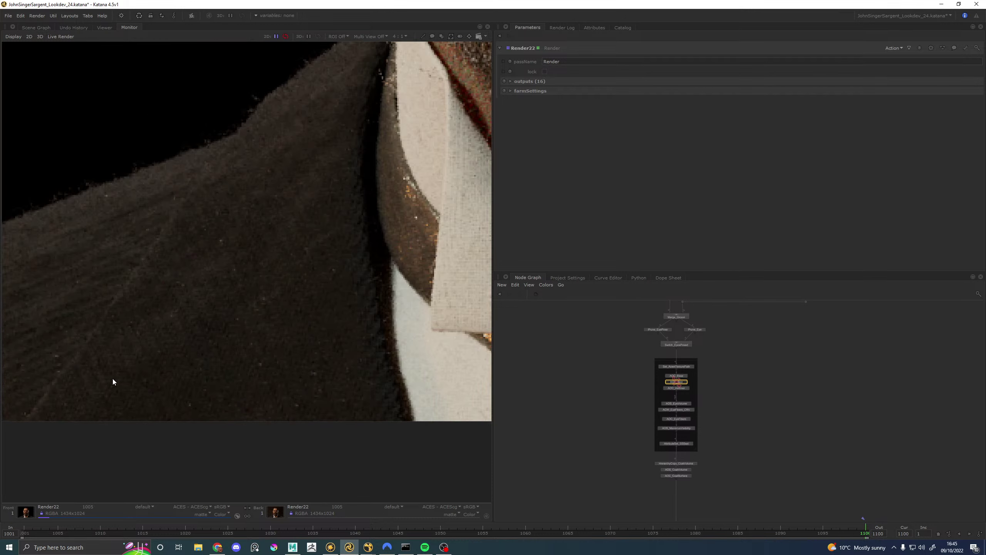
scroll(126, 375, down, 1)
middle_drag(104, 373, 222, 364)
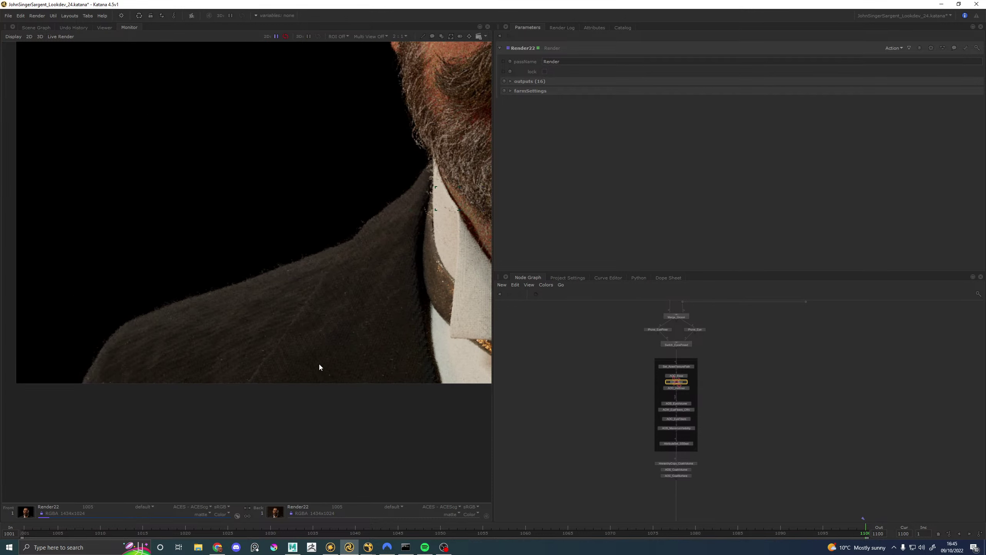
scroll(321, 365, down, 1)
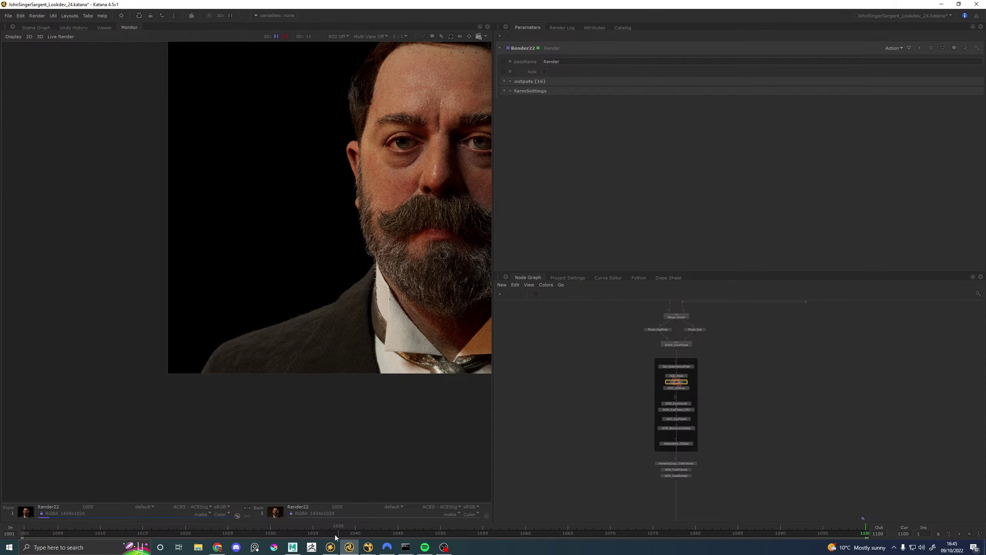
Step: Switch to Maya, show the furCoat node graph in the Yeti Graph Editor and widen the editor area for its node chain
click(292, 546)
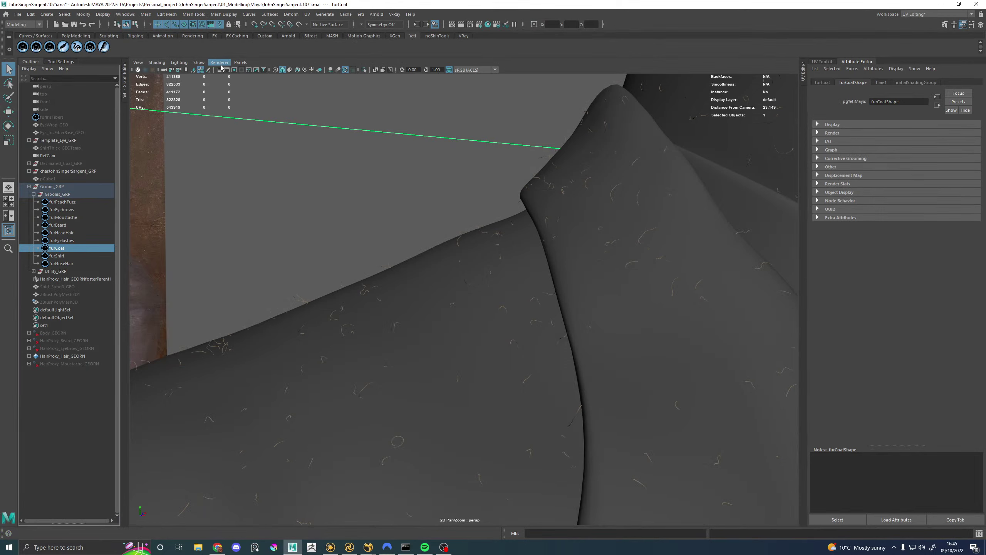
click(126, 84)
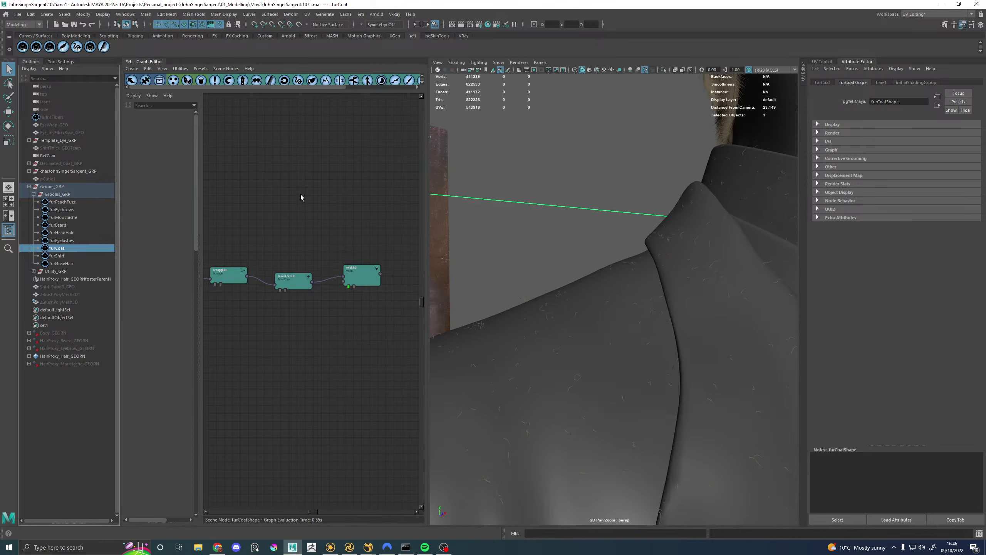
scroll(285, 228, down, 5)
mouse_move(276, 234)
alt+middle_down()
mouse_move(352, 234)
mouse_move(268, 235)
alt+middle_up()
drag(399, 282, 310, 248)
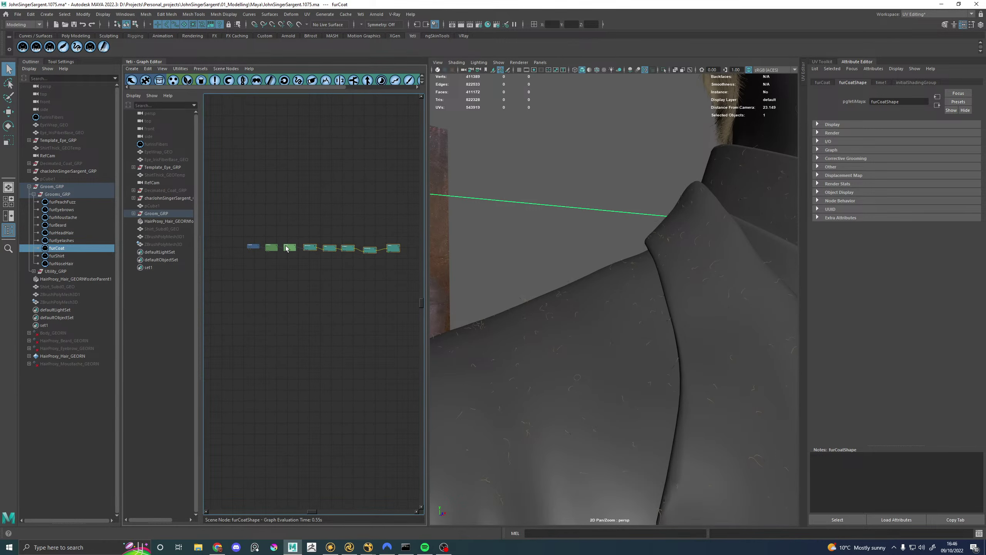
click(30, 61)
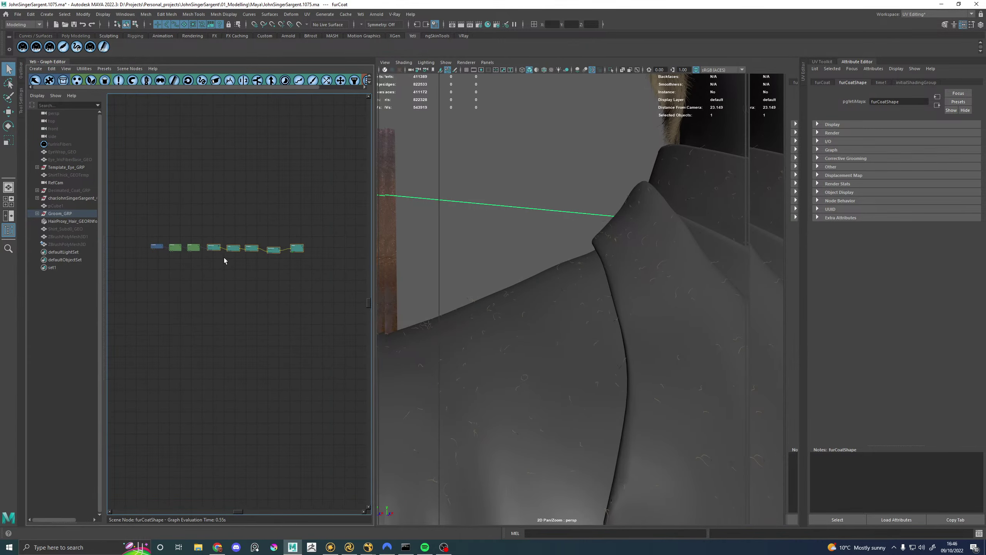
scroll(233, 257, up, 2)
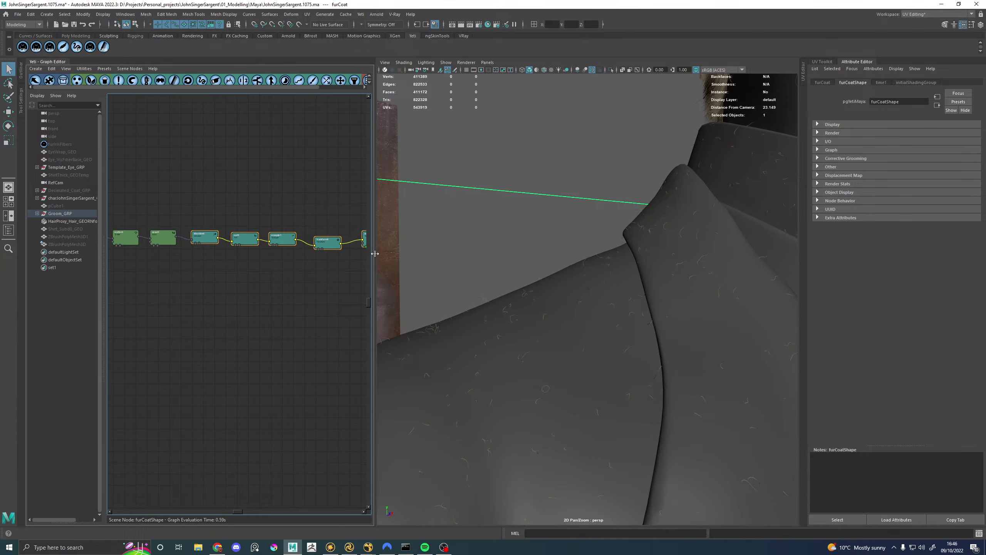
drag(375, 255, 528, 255)
scroll(233, 232, up, 3)
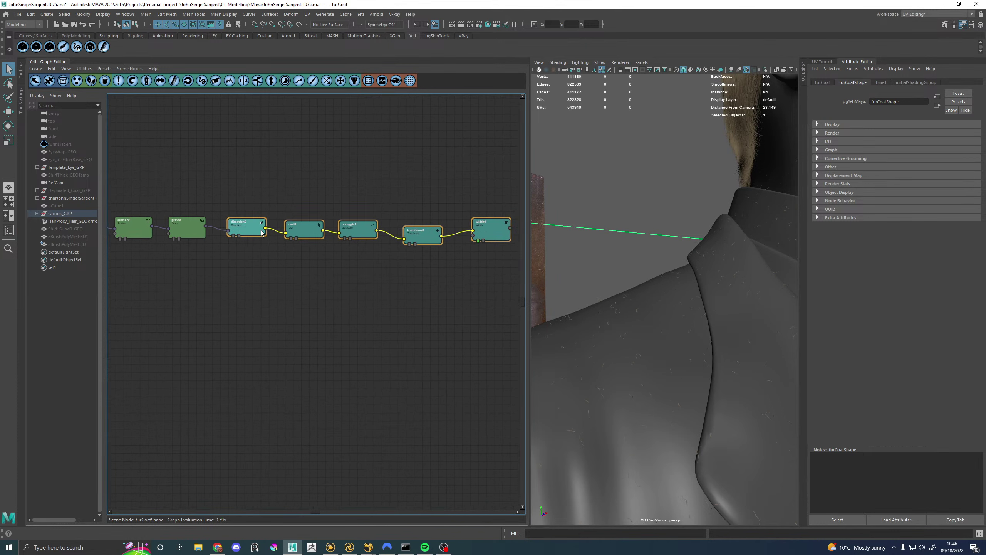
scroll(261, 232, down, 3)
Step: Duplicate the furCoat node chain from scatter through width and place the copy beneath the original
drag(181, 195, 402, 275)
key(ctrl+d)
drag(217, 309, 190, 260)
Step: Add a Merge node, connect the original and duplicated width nodes to it, and make it the graph's displayed output
right_click(449, 236)
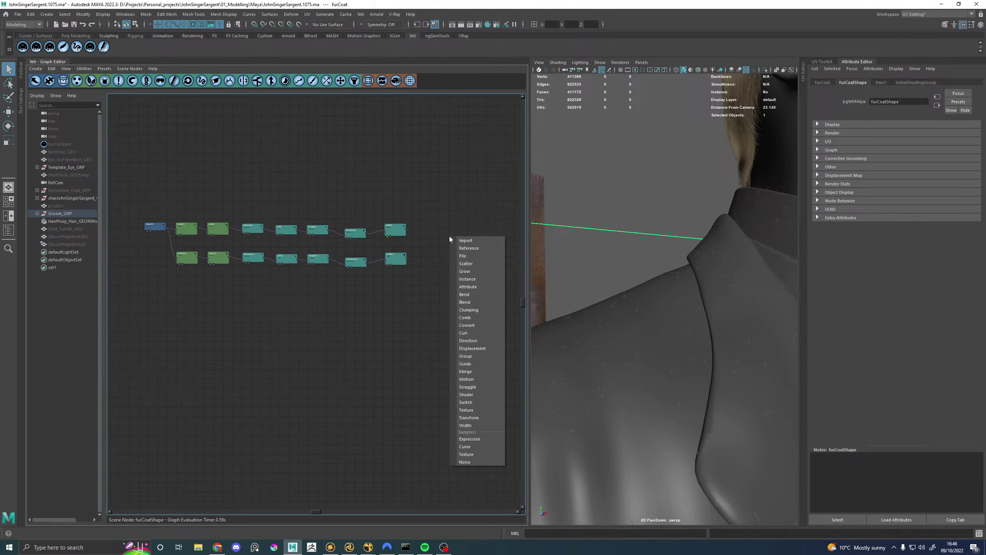
click(443, 216)
key(r)
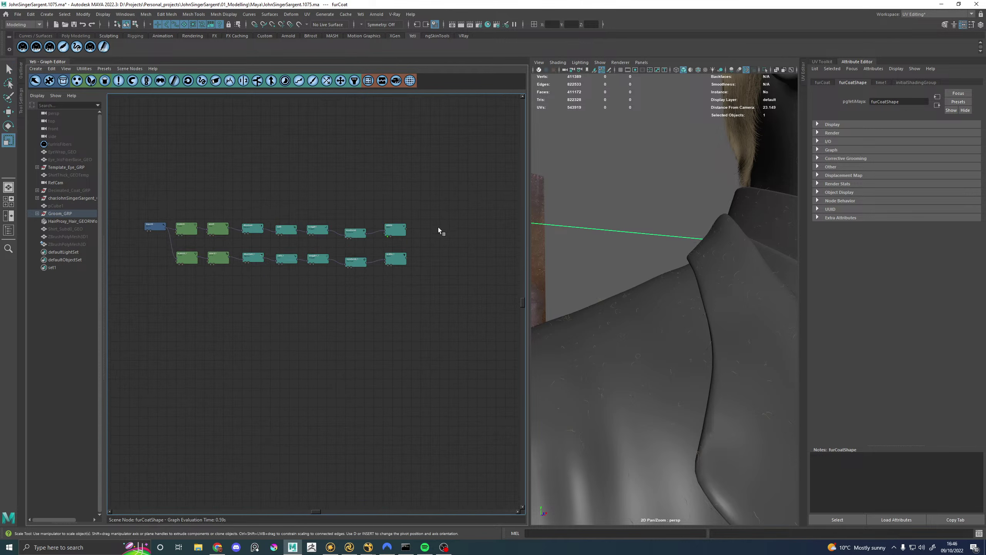
right_click(439, 230)
click(466, 370)
scroll(440, 236, up, 4)
drag(372, 224, 441, 238)
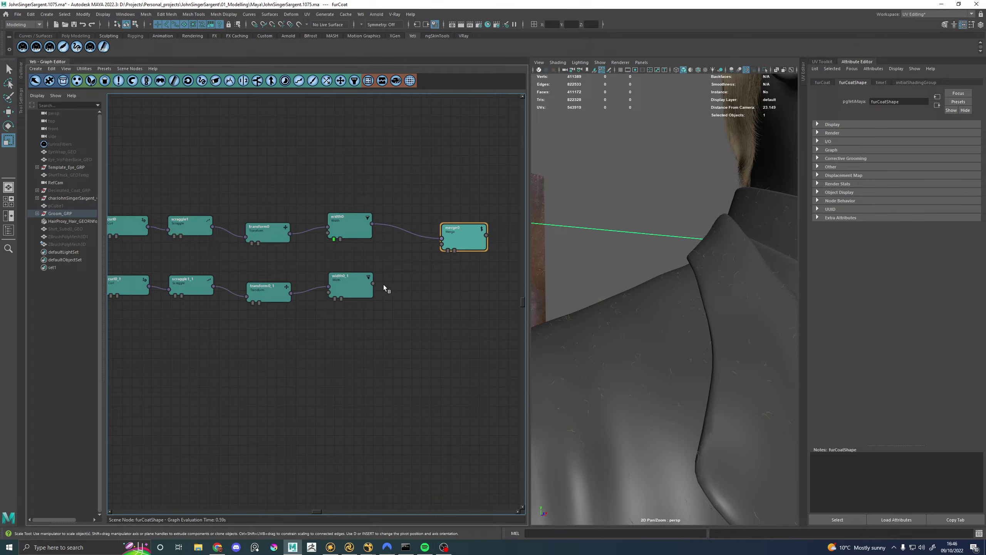
drag(373, 283, 445, 250)
click(341, 238)
Step: Open the duplicated width node's parameters, switch to Katana and draw a render region of interest from the beard down across both shoulders
double_click(339, 279)
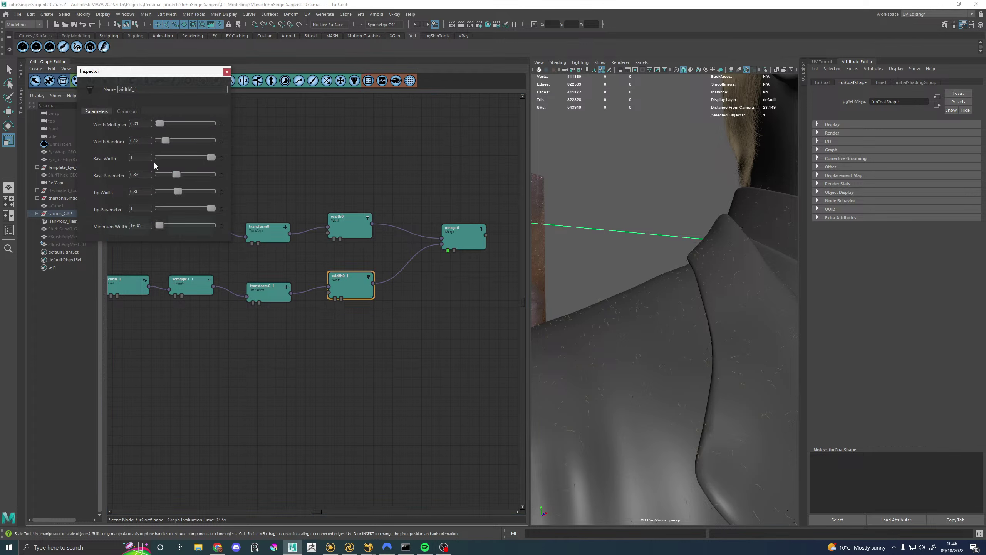
click(349, 547)
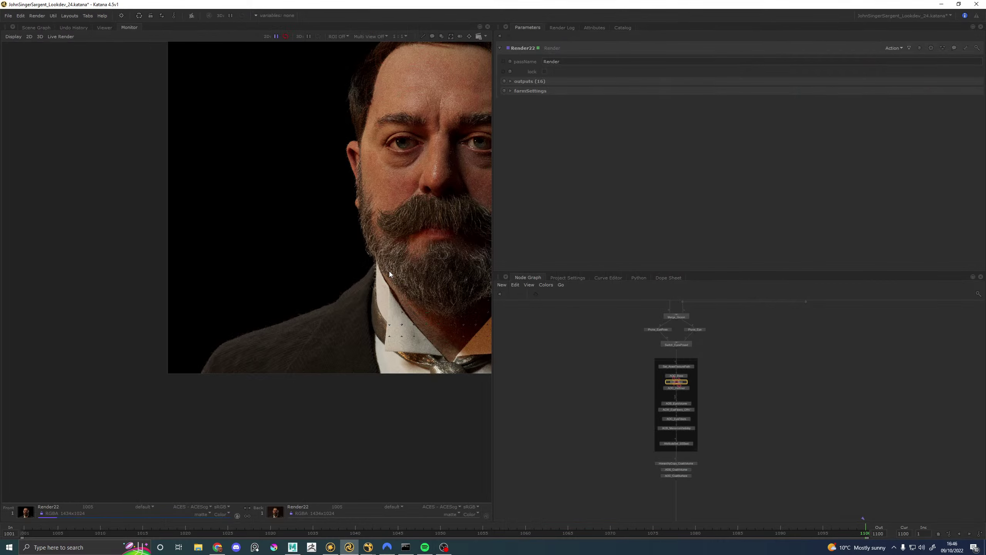
middle_drag(389, 271, 254, 277)
scroll(254, 286, down, 1)
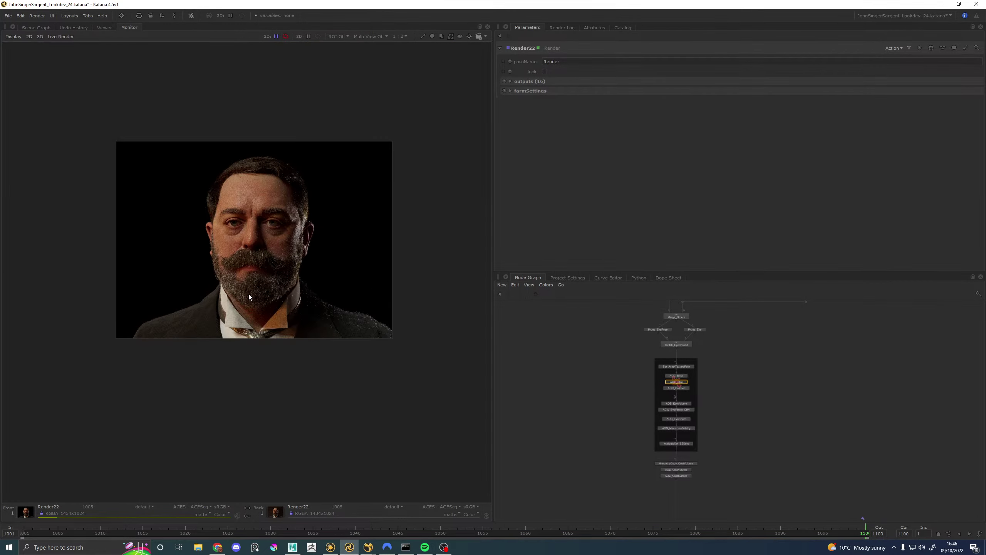
ctrl+drag(127, 274, 405, 377)
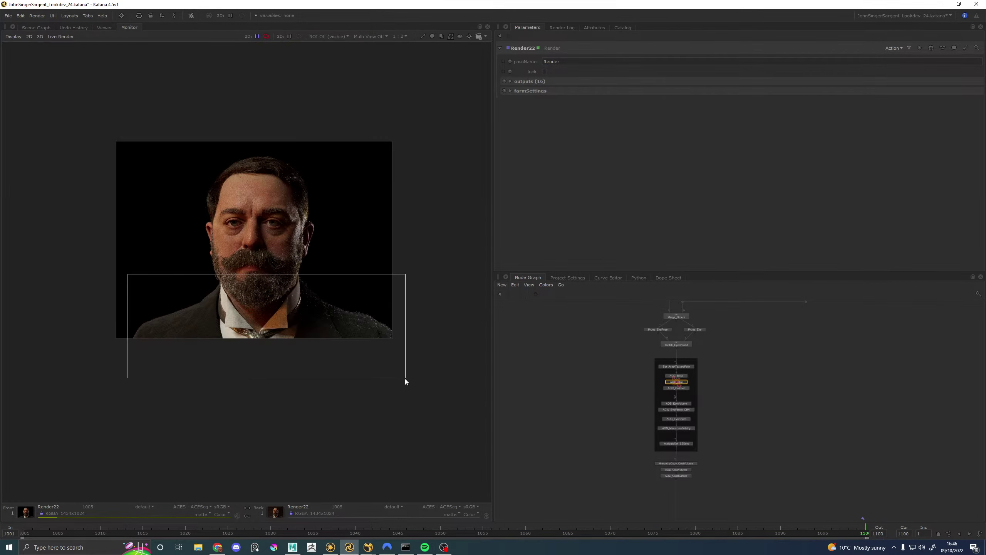
scroll(301, 322, up, 3)
scroll(280, 311, down, 2)
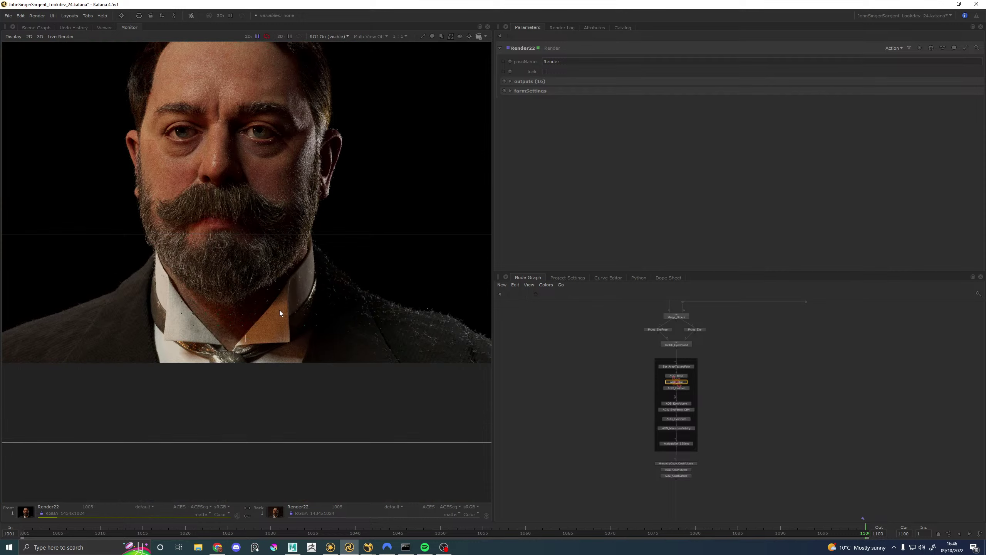
Step: Back in Maya, set the duplicated width node's Width Multiplier to 0.005 and raise the duplicated scatter node's Density Multiplier
click(292, 547)
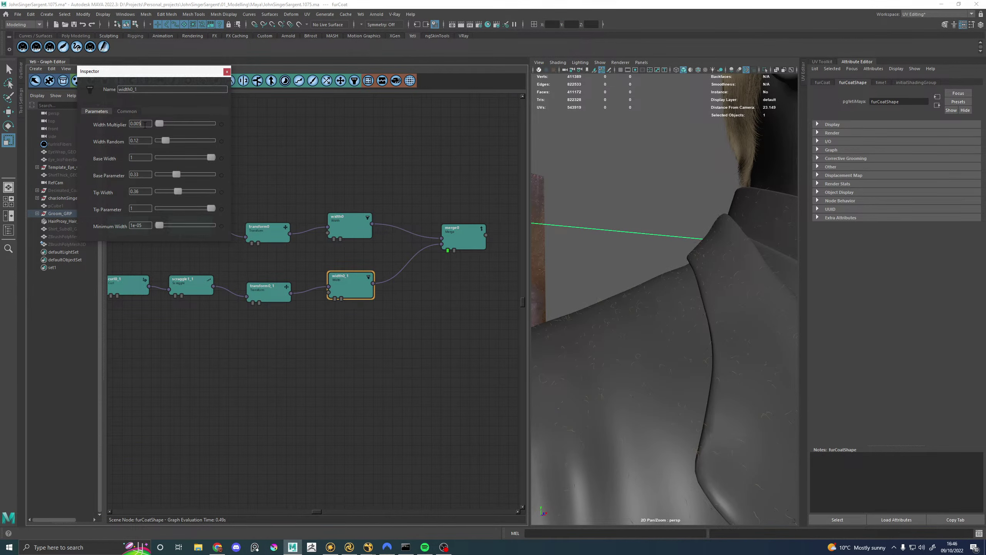
click(227, 72)
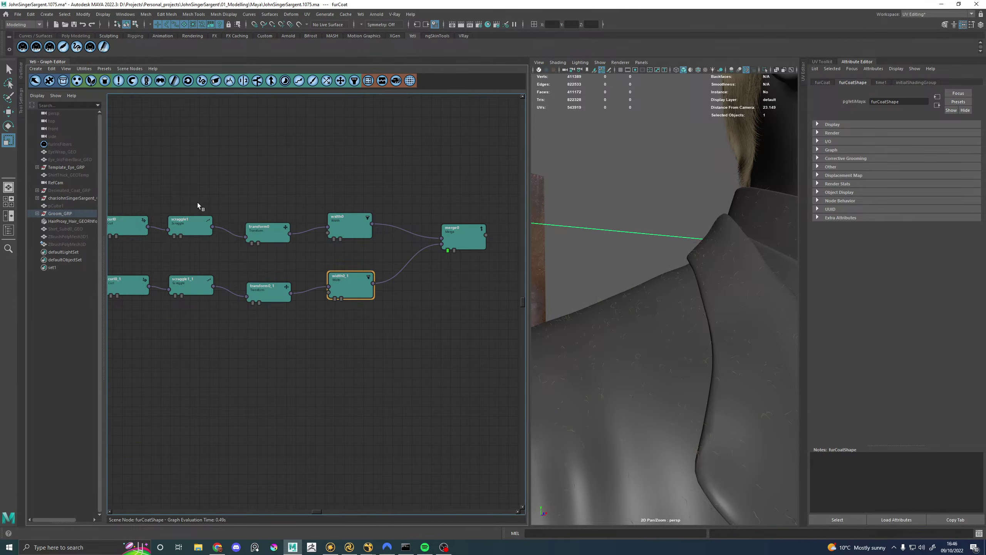
middle_drag(181, 212, 356, 211)
middle_drag(237, 243, 401, 240)
double_click(268, 274)
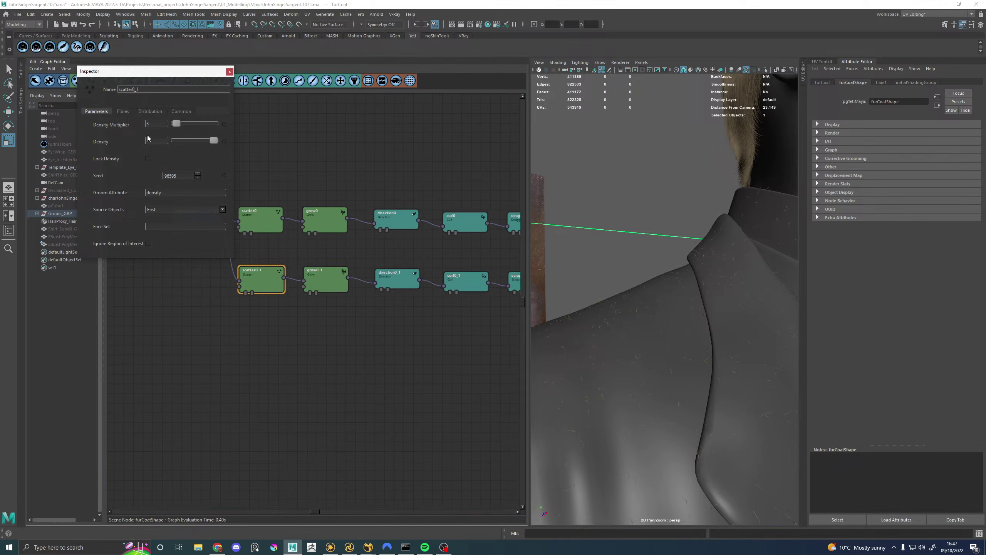
scroll(675, 316, up, 4)
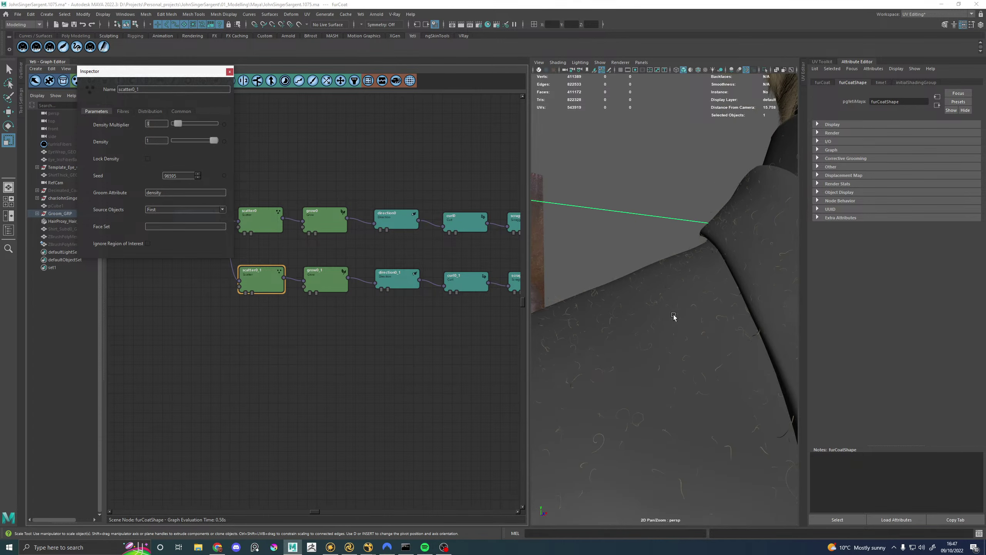
click(229, 72)
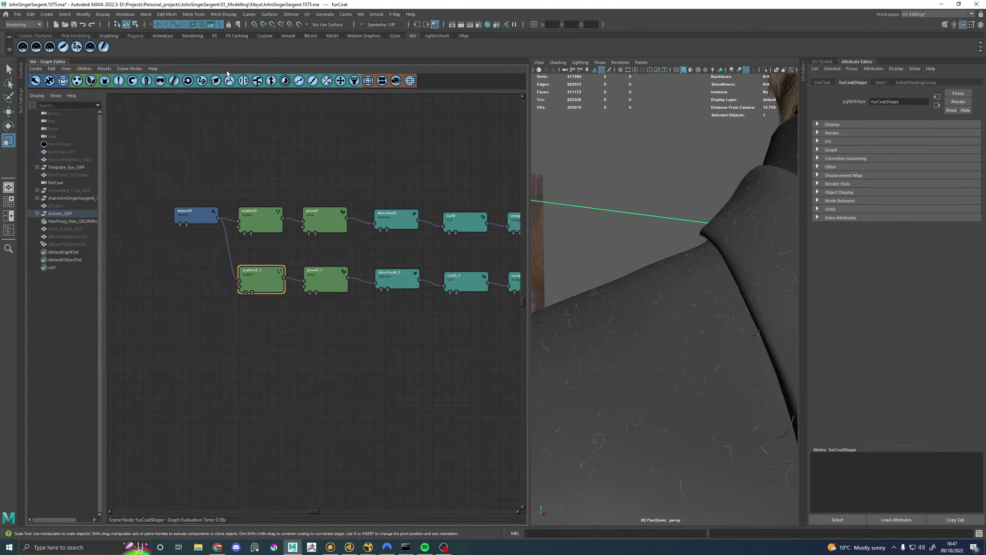
Step: Set the duplicated grow node's Length Multiplier to 0.15 and check the fibres up close on the coat
double_click(326, 273)
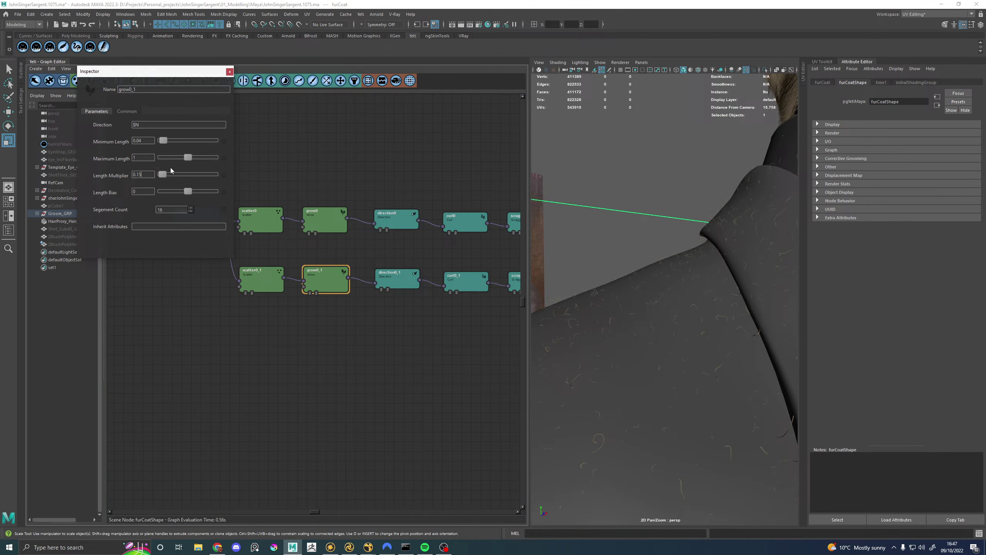
scroll(704, 282, down, 4)
alt+drag(609, 270, 715, 284)
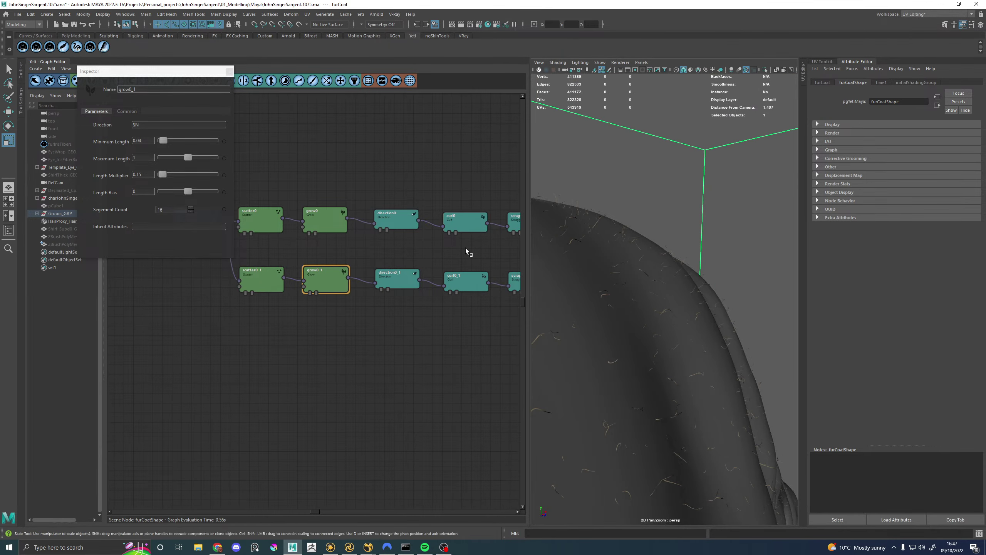
click(229, 71)
Step: Set the duplicated grow node's Segment Count to 10 and frame the whole coat in the viewport
double_click(326, 279)
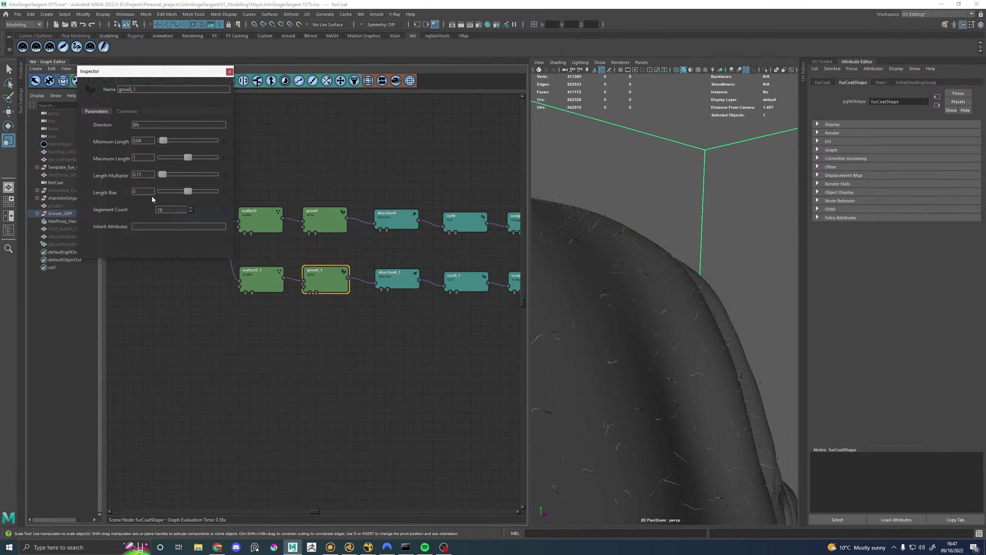
double_click(176, 210)
text(10)
key(Return)
alt+drag(680, 325, 680, 318)
key(f)
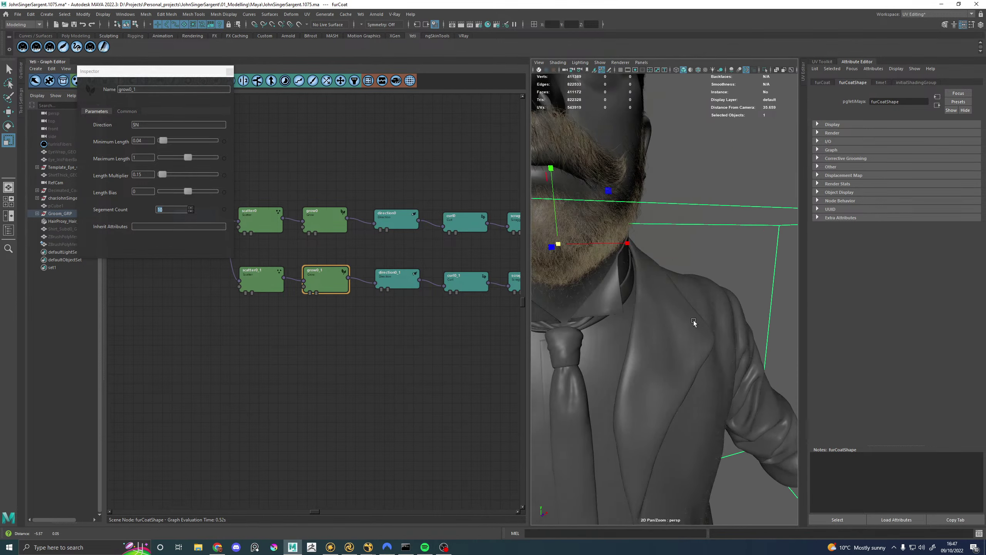
click(229, 72)
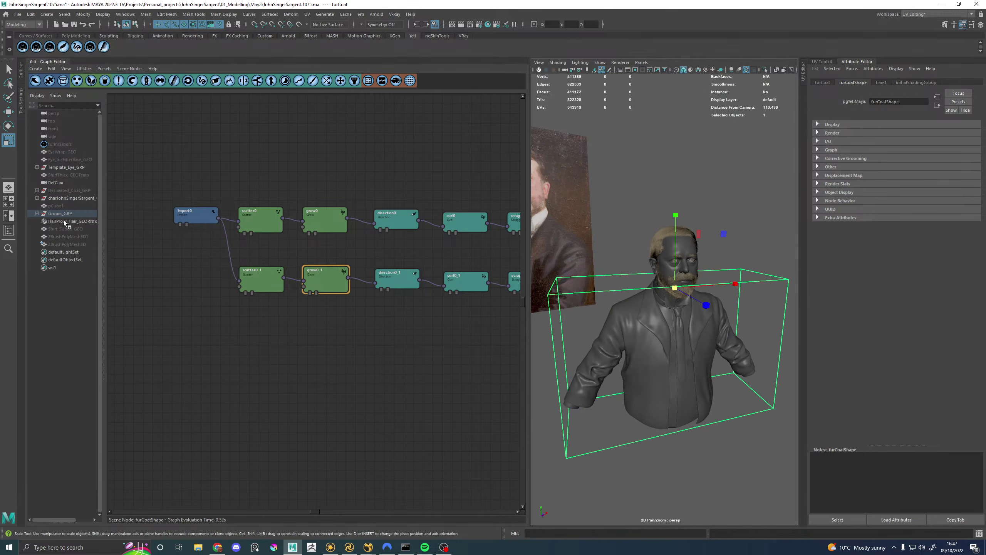
Step: Expand Groom_GRP and Grooms_GRP to reveal furCoat and start the groom export from this selected Yeti node
key(f)
click(38, 213)
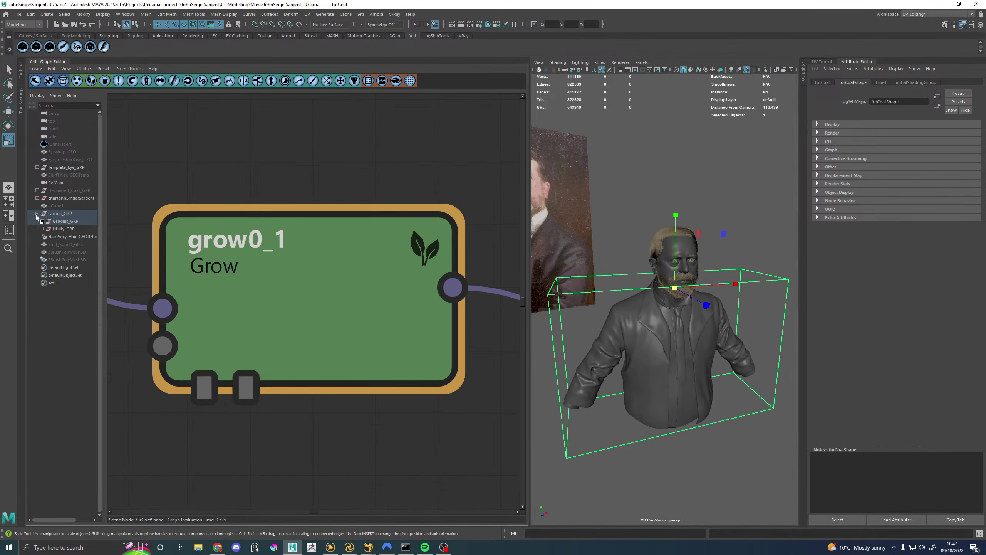
click(42, 221)
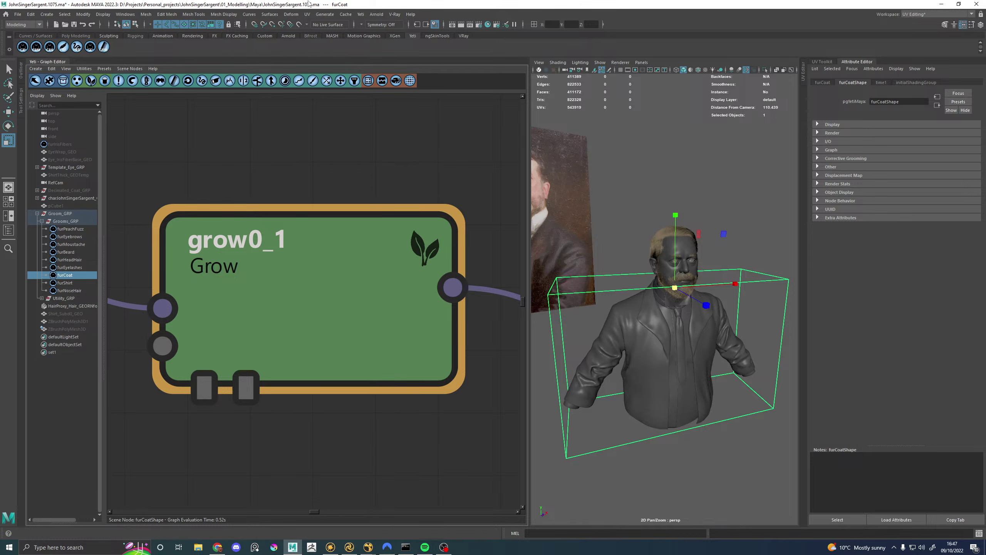
click(360, 14)
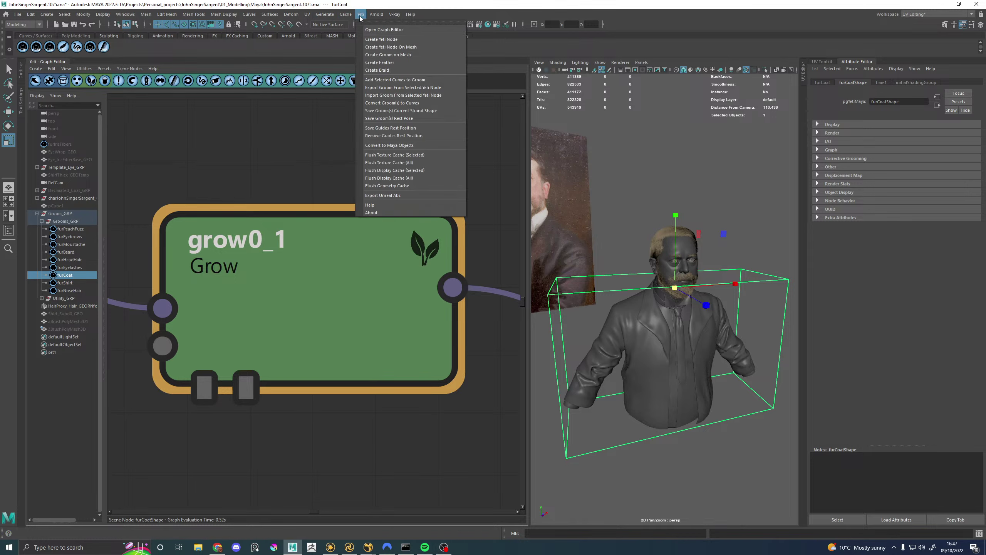
click(408, 89)
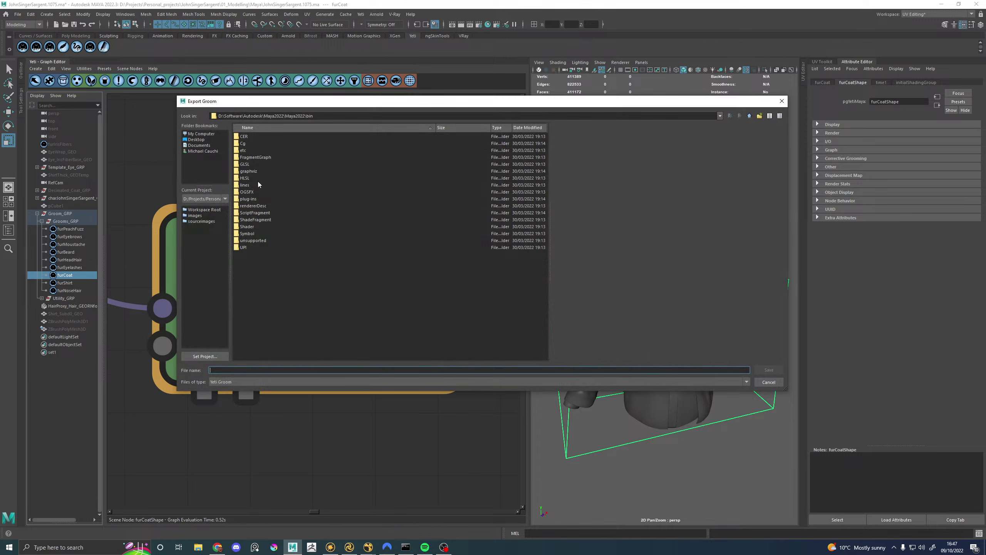
Step: Save the groom export in the project's 01_Modelling publish Groom folder, overwriting furCoat.grm
click(201, 134)
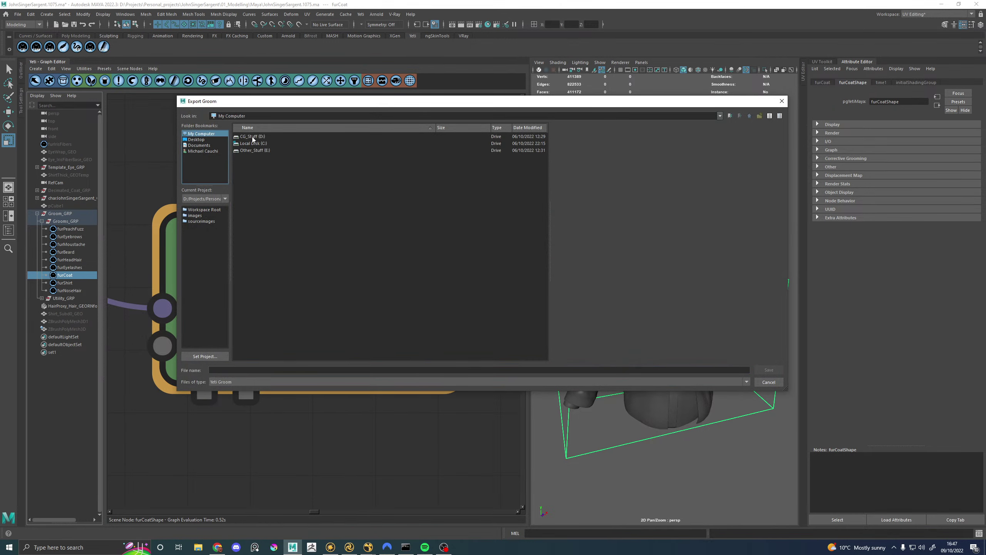
double_click(252, 136)
double_click(248, 150)
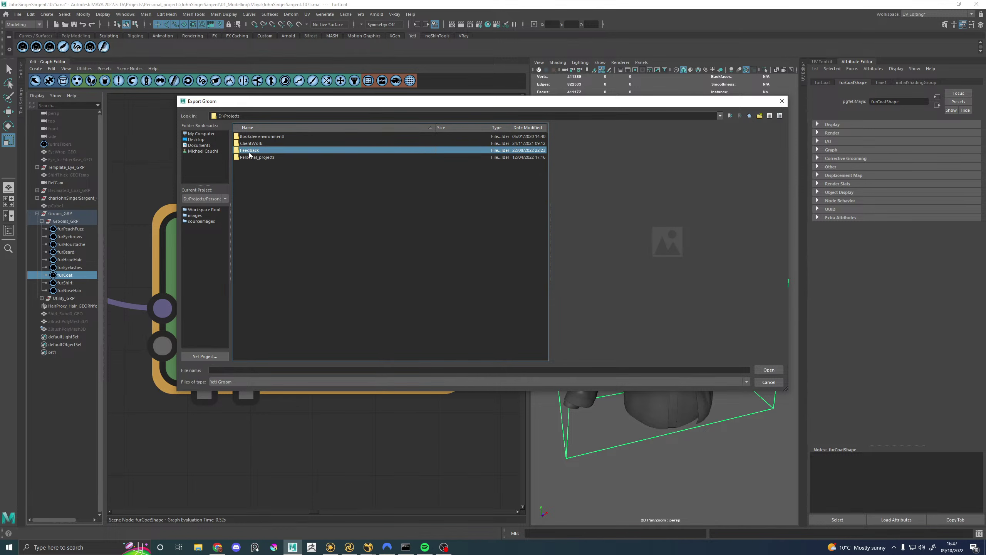
double_click(251, 157)
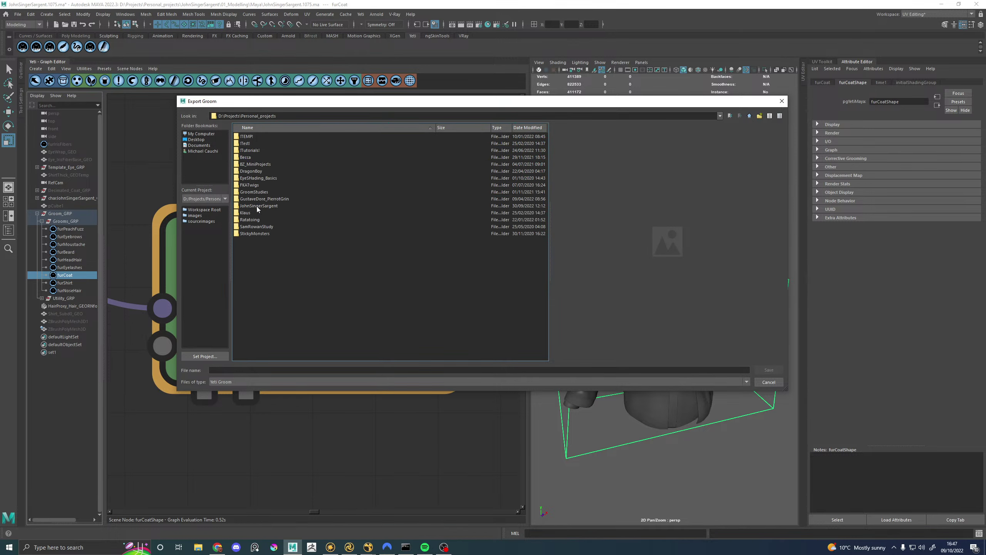
double_click(258, 205)
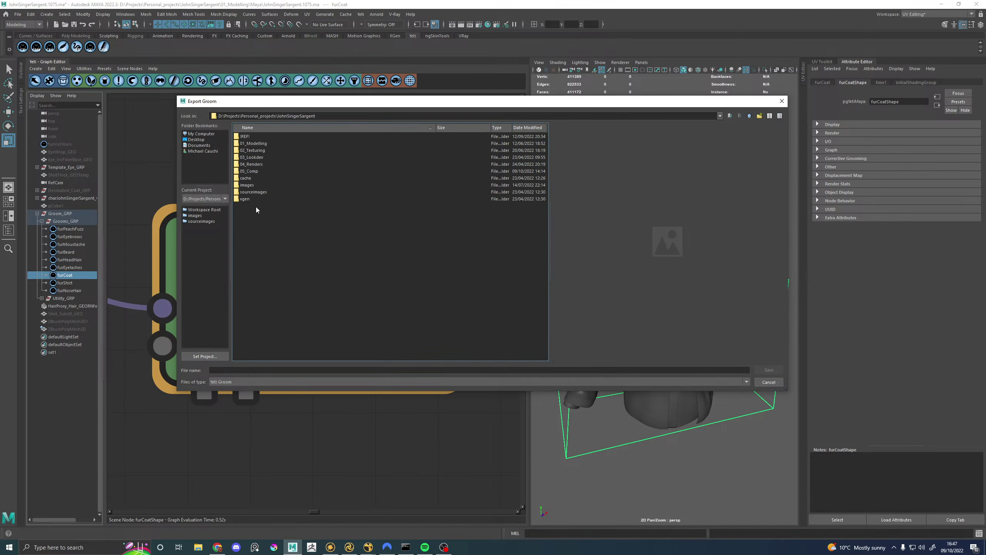
double_click(257, 143)
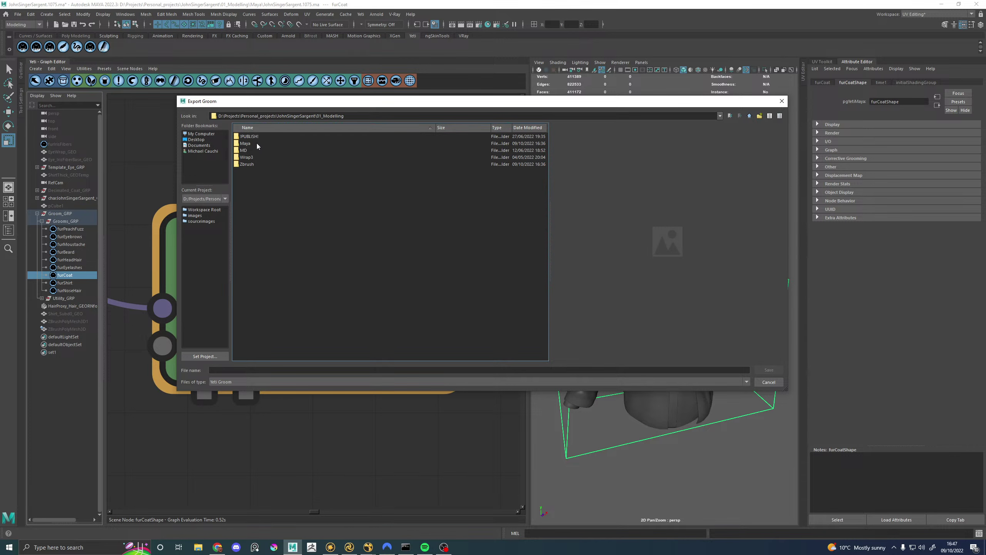
double_click(253, 136)
double_click(252, 136)
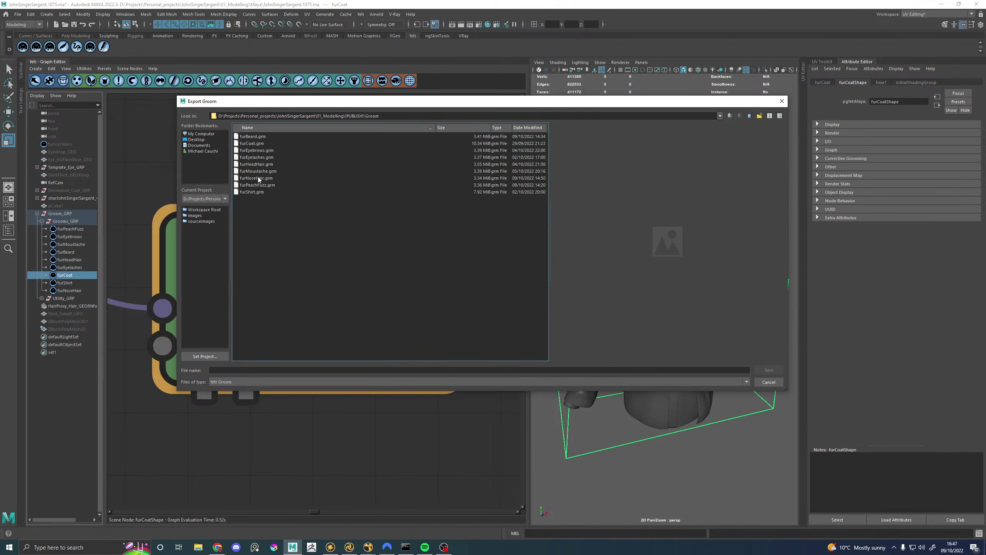
click(254, 143)
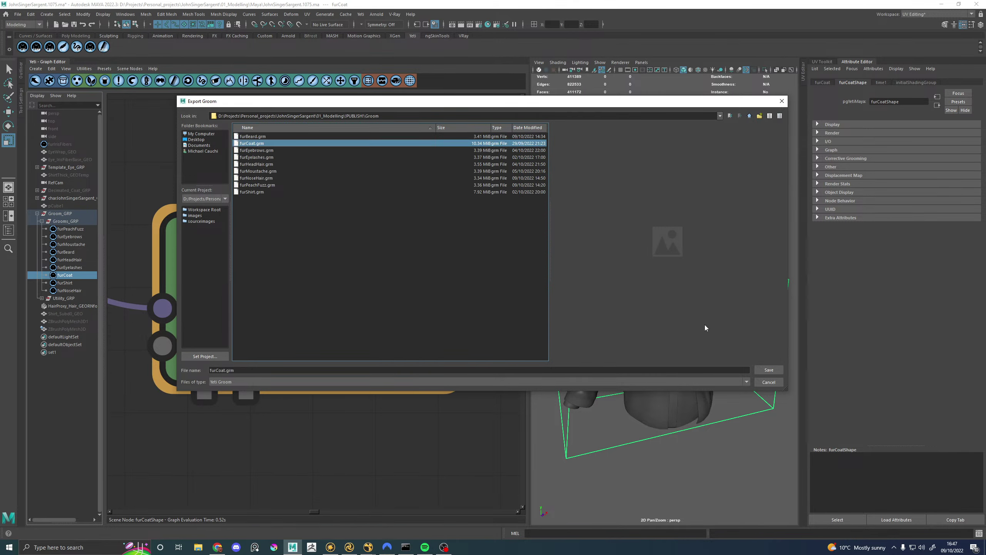
click(768, 369)
click(467, 257)
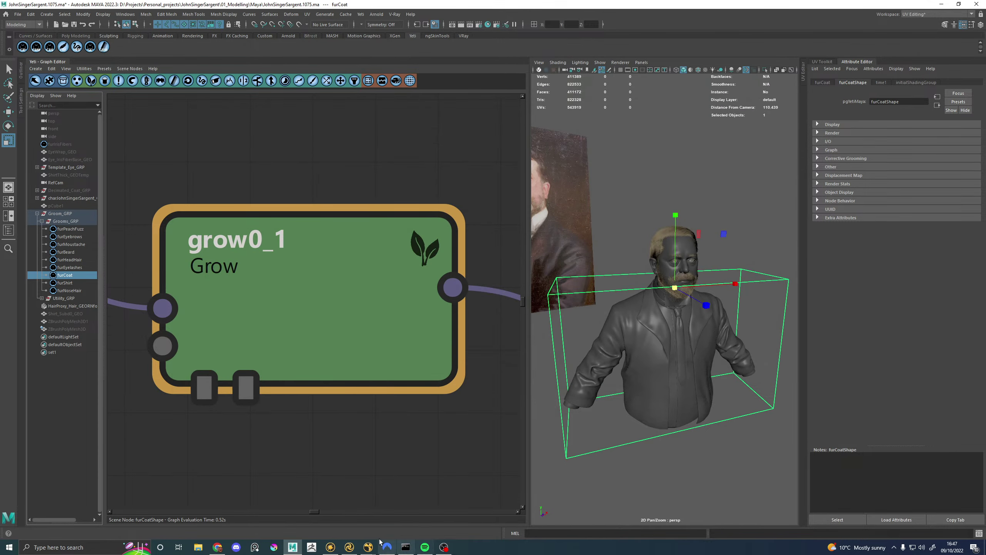
Step: Switch to Katana, maximize the Monitor, check the coat and shoulder fuzz, and restart the Render22 render with the updated groom
click(353, 547)
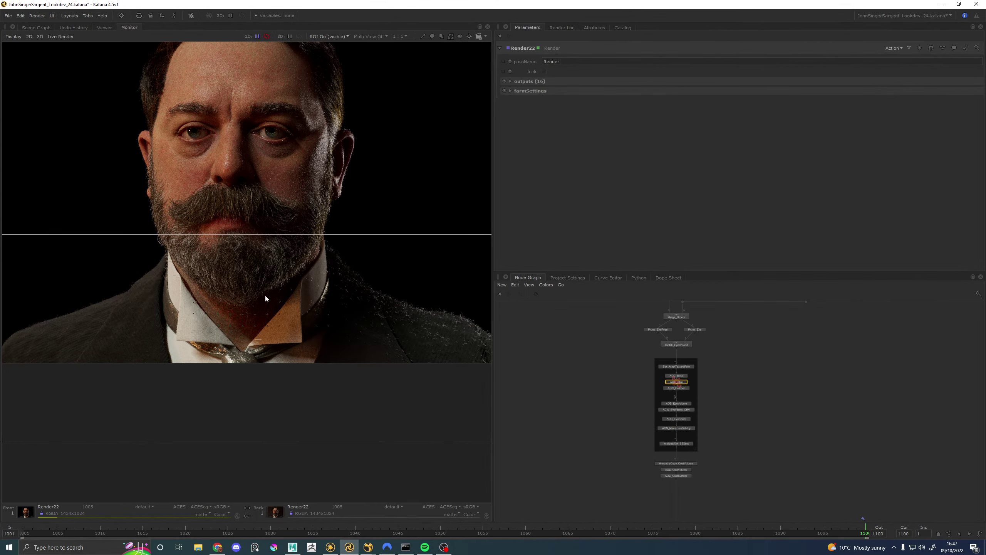
key(space)
scroll(427, 287, up, 3)
scroll(488, 323, down, 2)
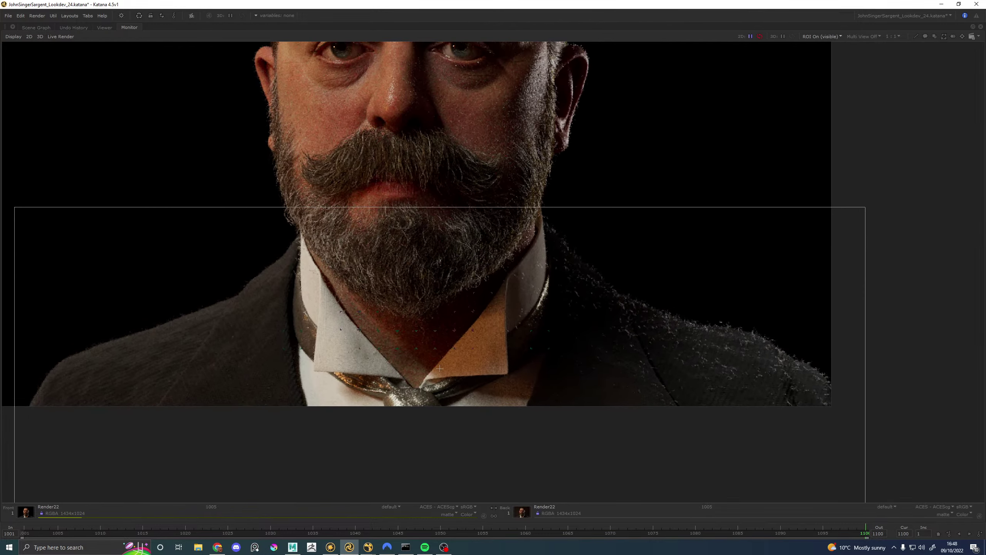
key(backslash)
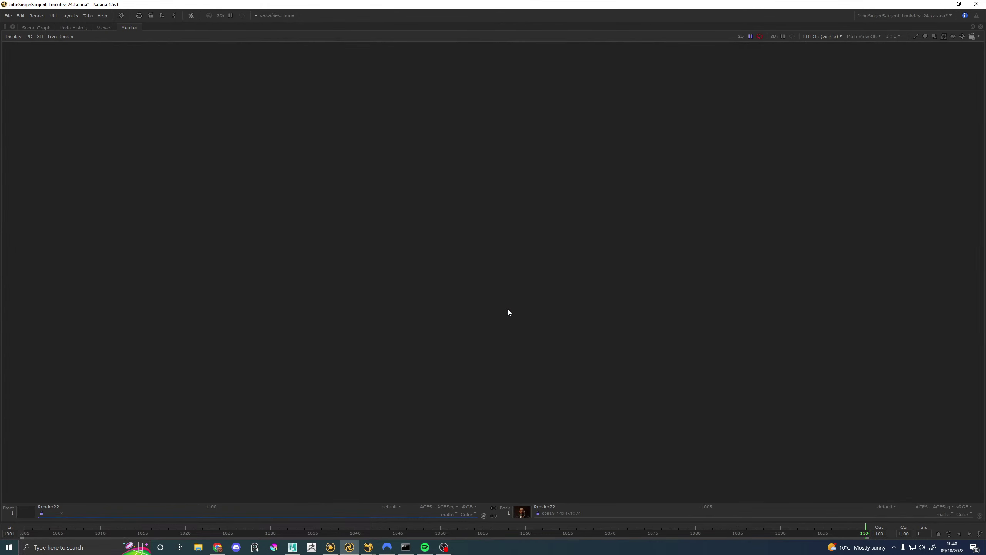